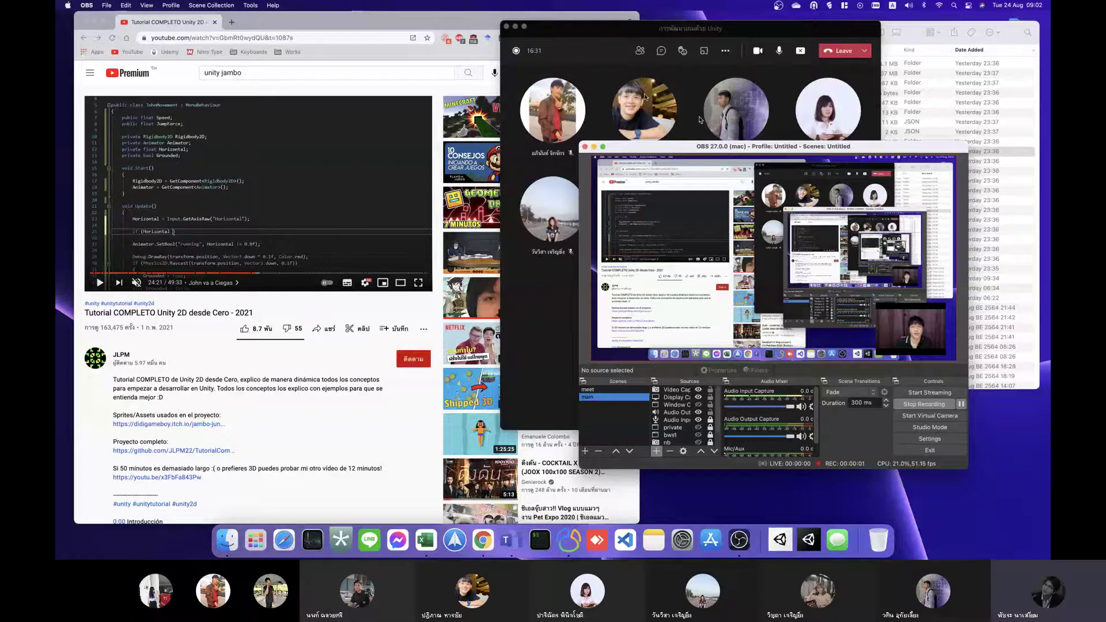
# Step: Turn off the OBS Studio recording preview and bring up the tutorial video page
pyautogui.rightClick(718, 208)
pyautogui.click(743, 215)
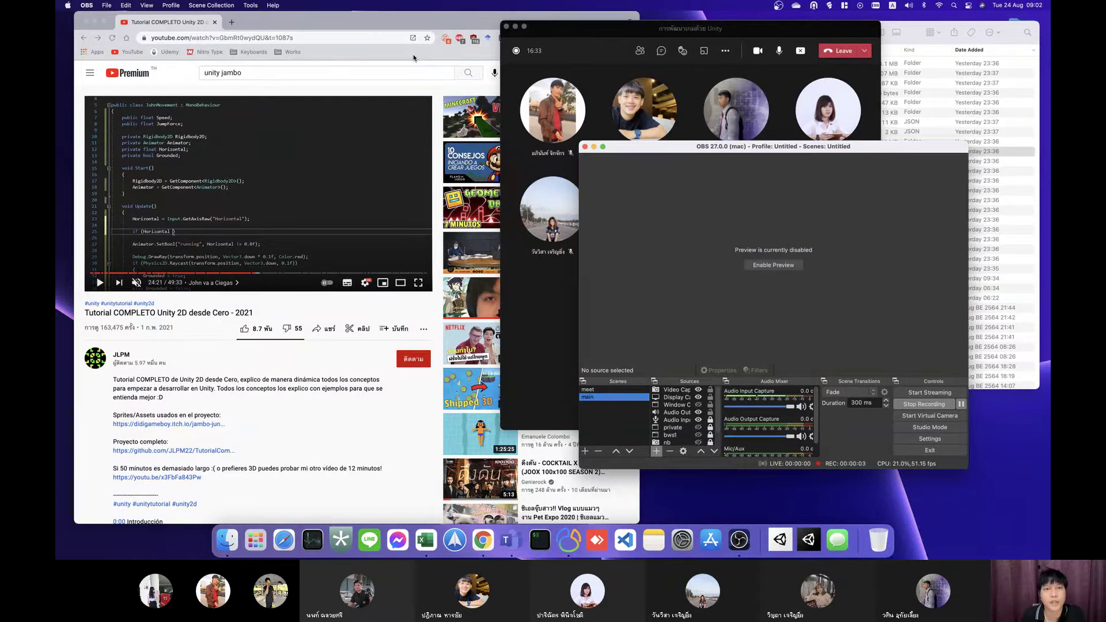
pyautogui.click(370, 22)
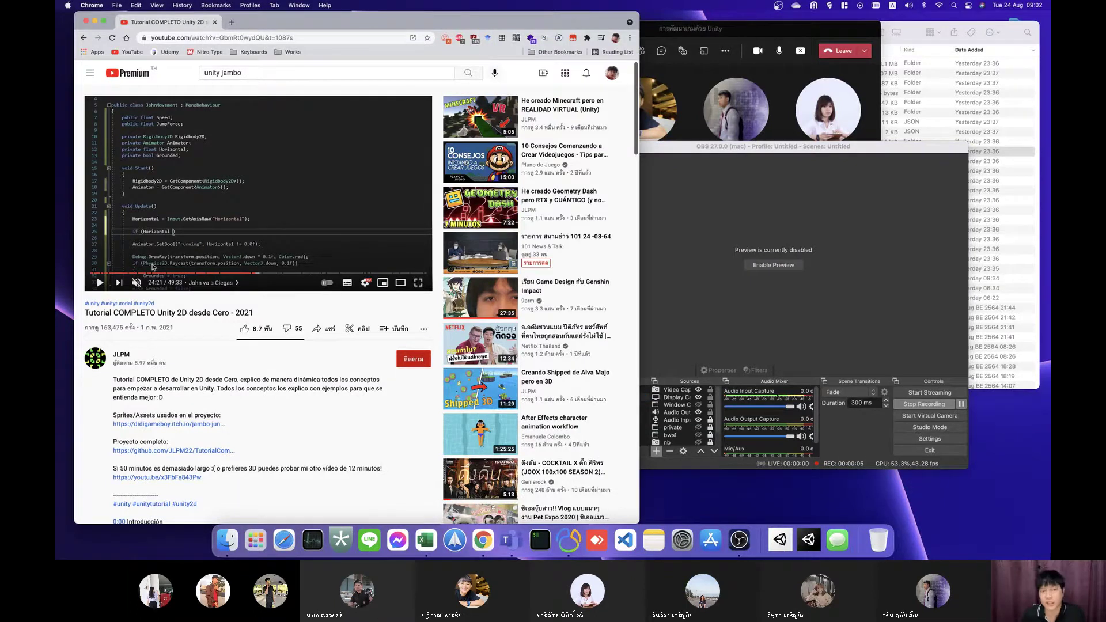
# Step: Put the Unity 2D tutorial video into theater mode and bring the Teams window forward
pyautogui.tripleClick(261, 315)
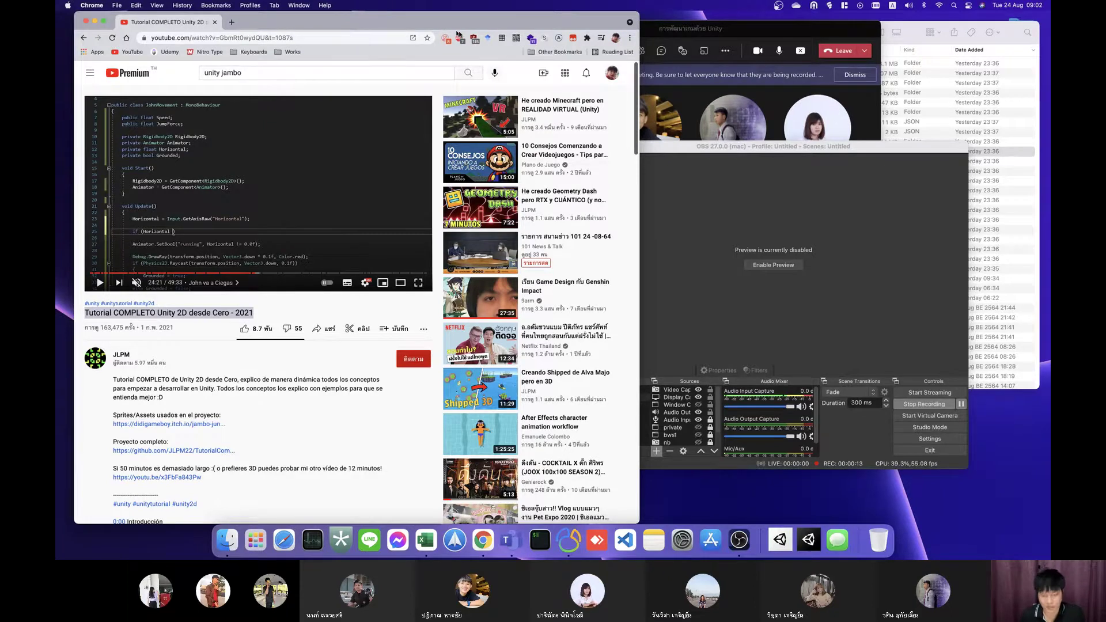
pyautogui.press('t')
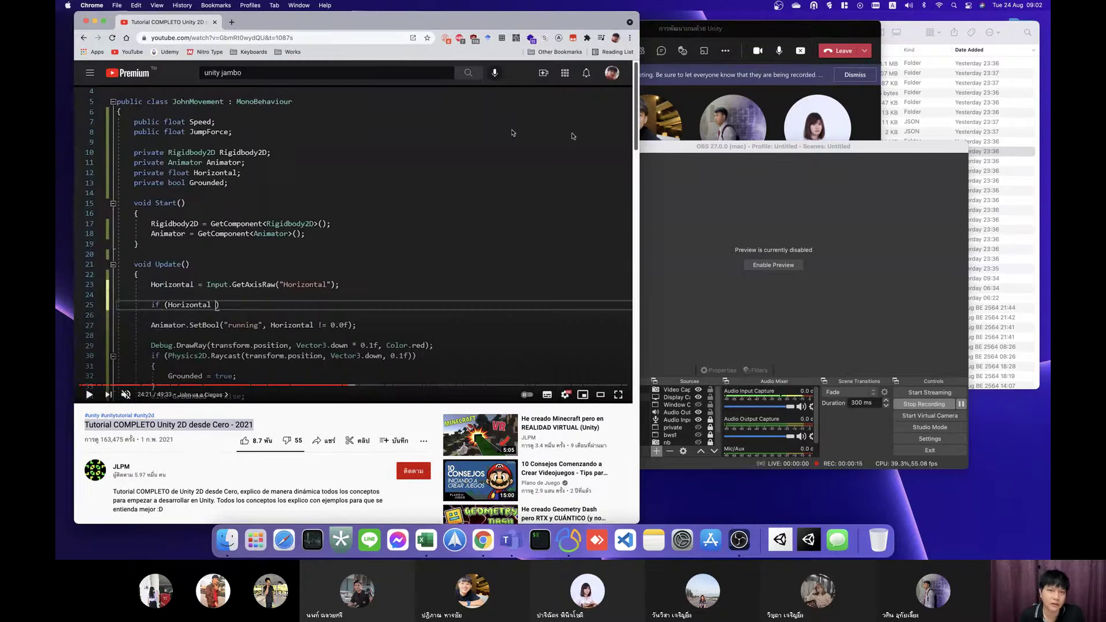
pyautogui.click(713, 41)
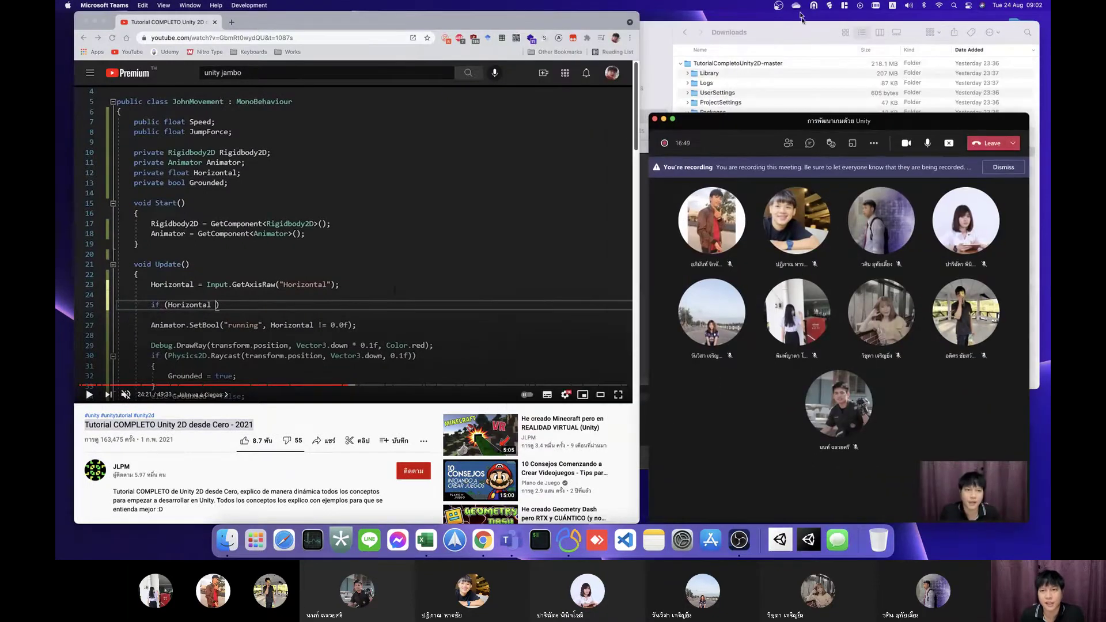
# Step: Open the TutorialCompletoUnity2D-master folder in Finder, collapse Assets, and rewind the video to 0:11
pyautogui.click(718, 65)
pyautogui.doubleClick(718, 65)
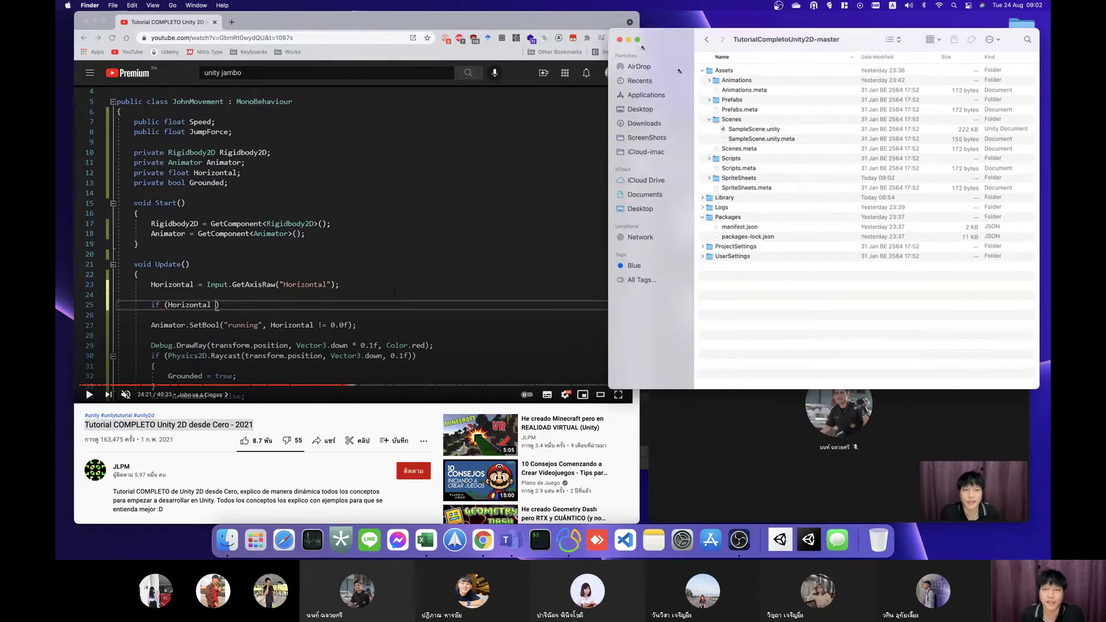
pyautogui.moveTo(700, 70); pyautogui.dragTo(699, 98)
pyautogui.click(802, 140)
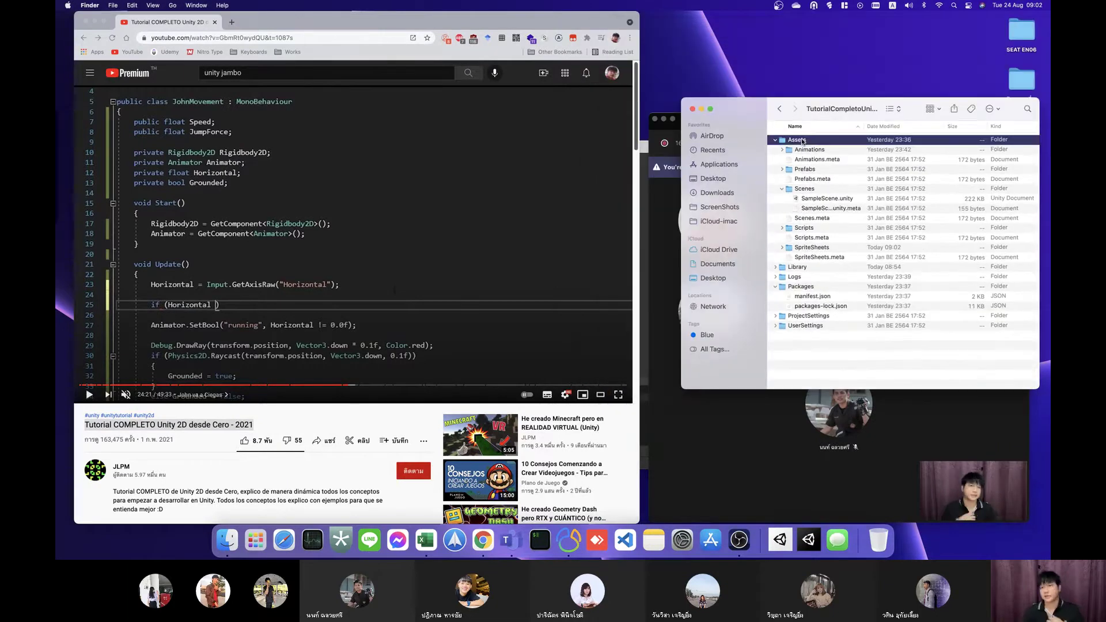
pyautogui.press('Left')
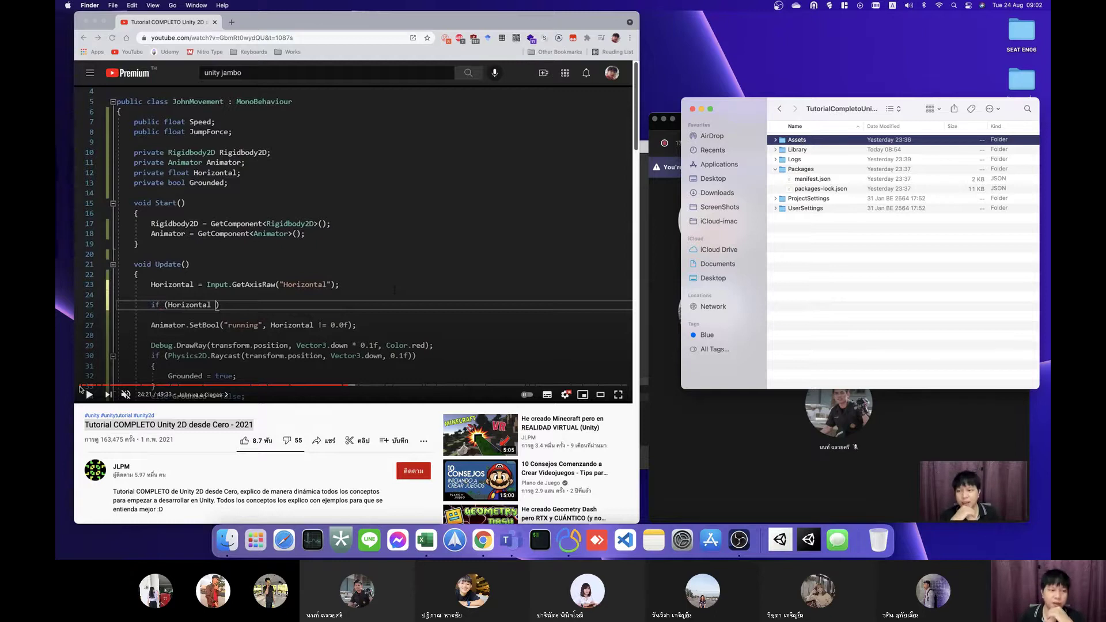
pyautogui.click(85, 392)
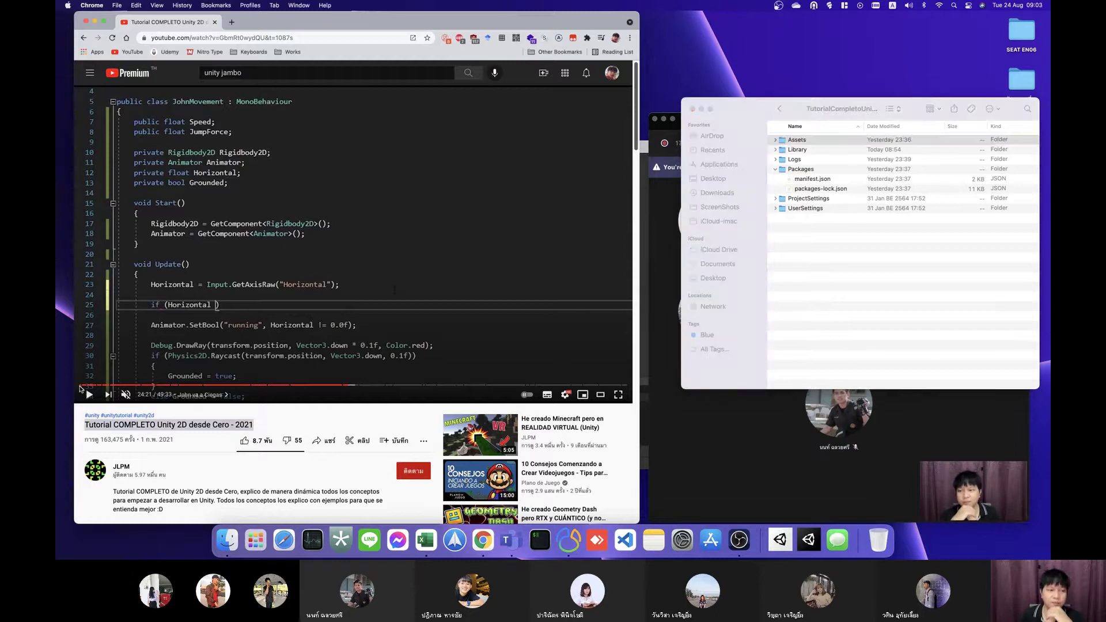
pyautogui.click(82, 386)
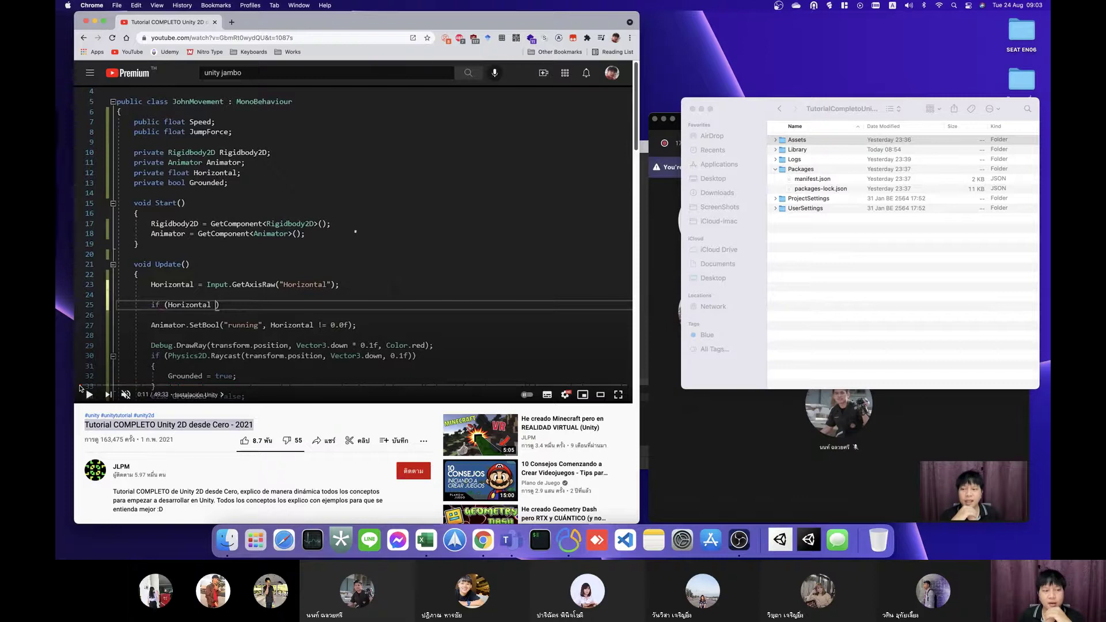
pyautogui.scroll(-2, 136, 465)
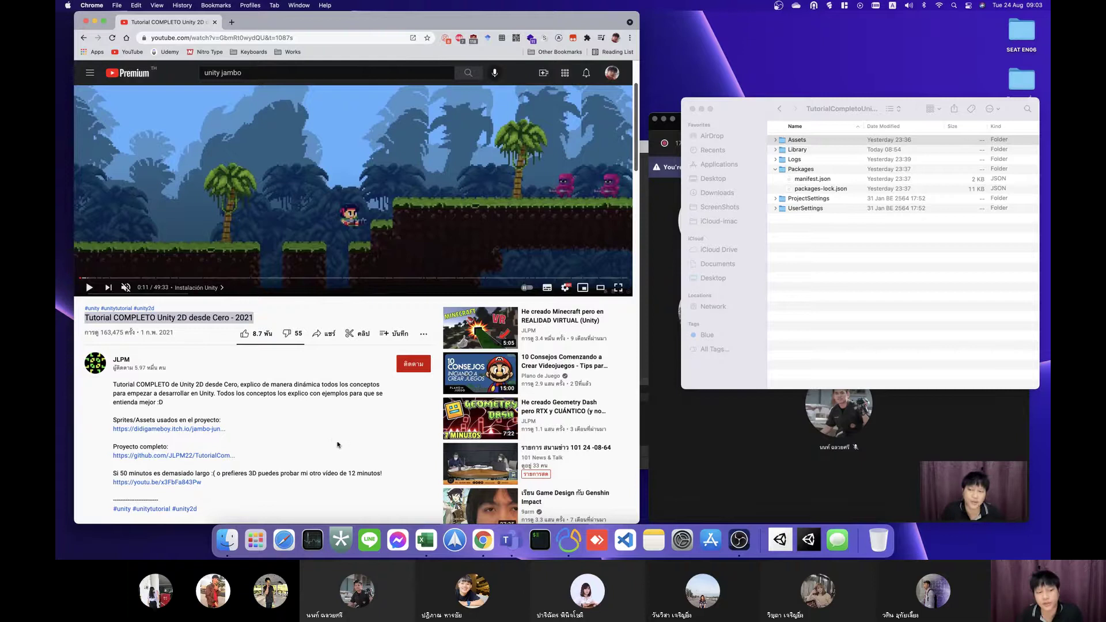
pyautogui.tripleClick(274, 394)
pyautogui.tripleClick(316, 385)
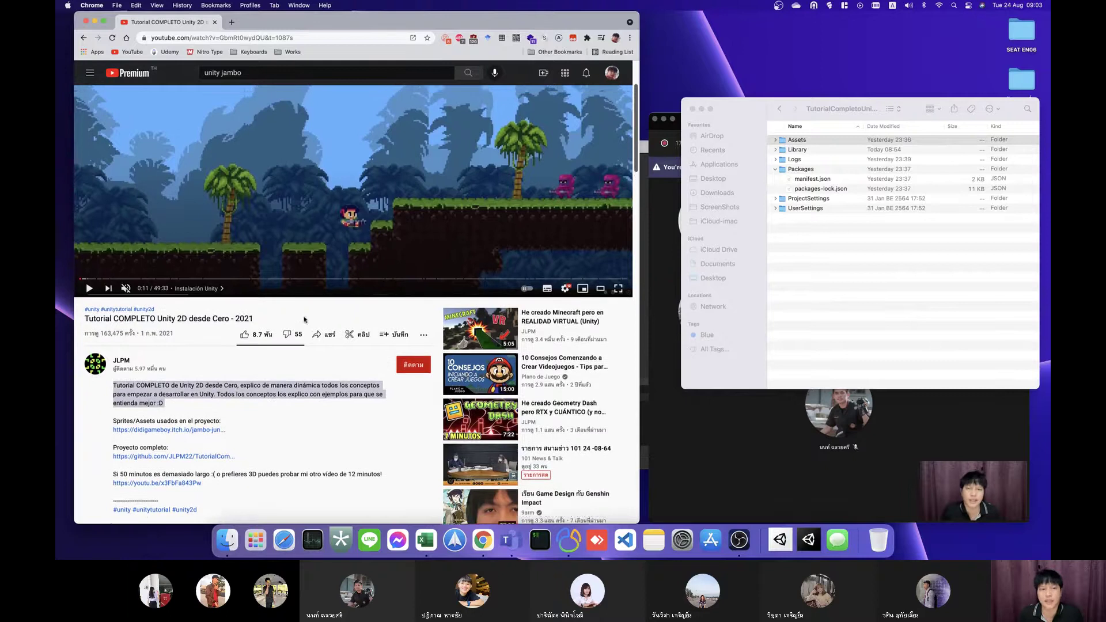
pyautogui.scroll(3, 305, 319)
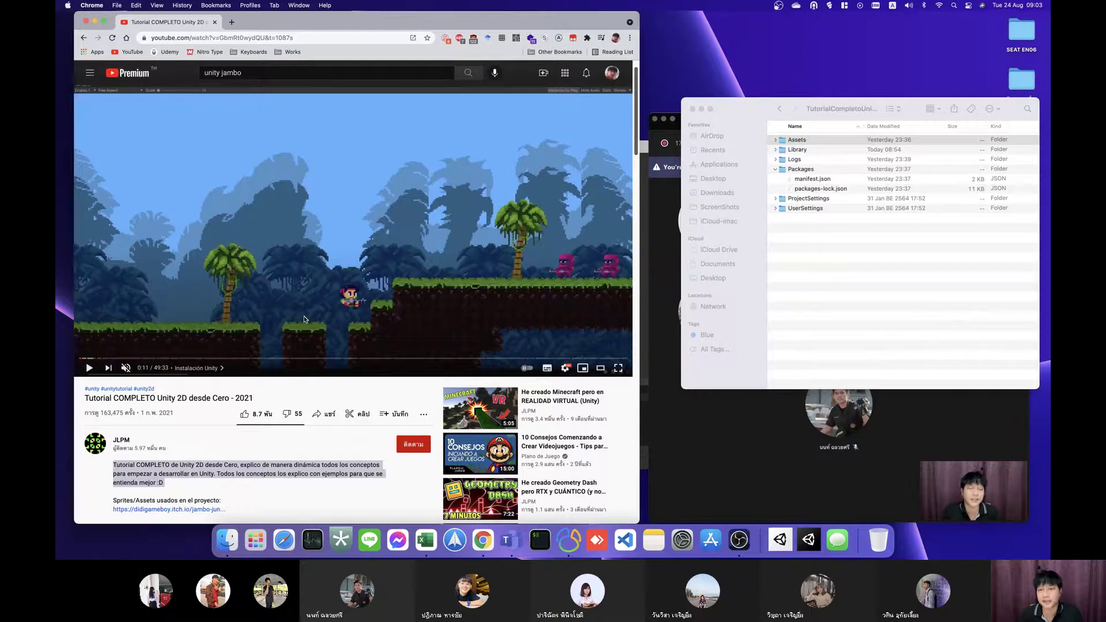
# Step: Dismiss the Teams recording banner and minimize the meeting window
pyautogui.click(770, 468)
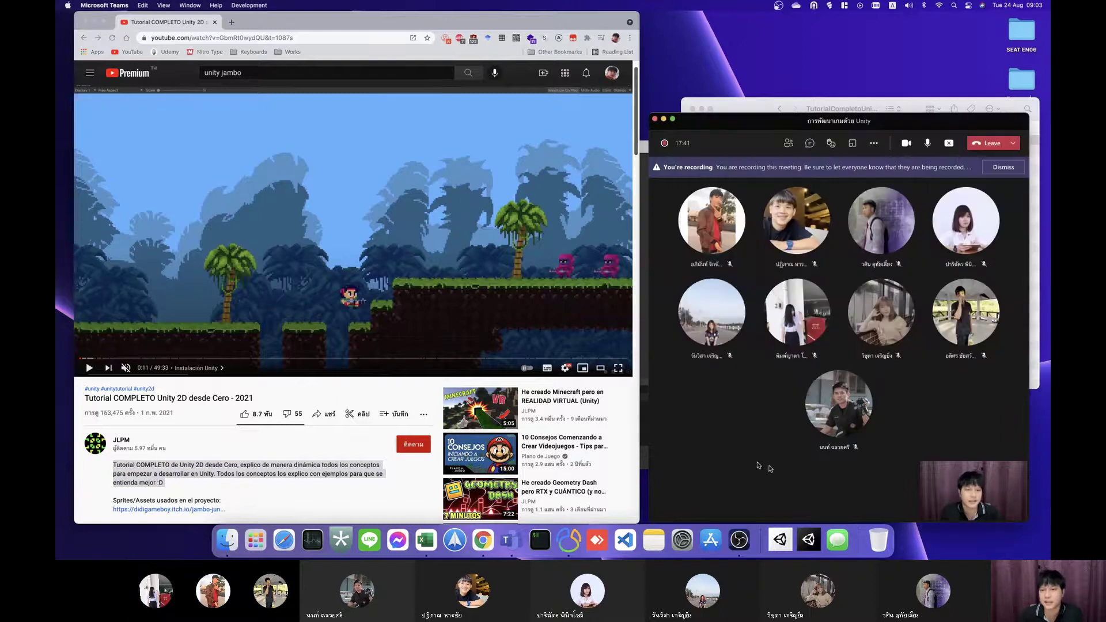
pyautogui.click(1003, 167)
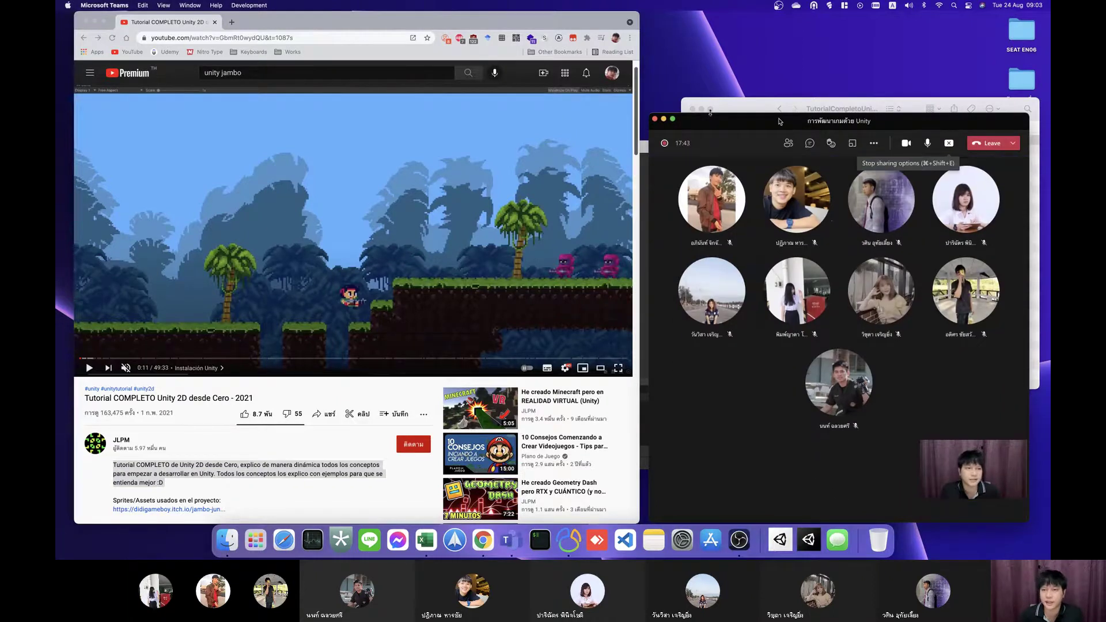
pyautogui.click(663, 119)
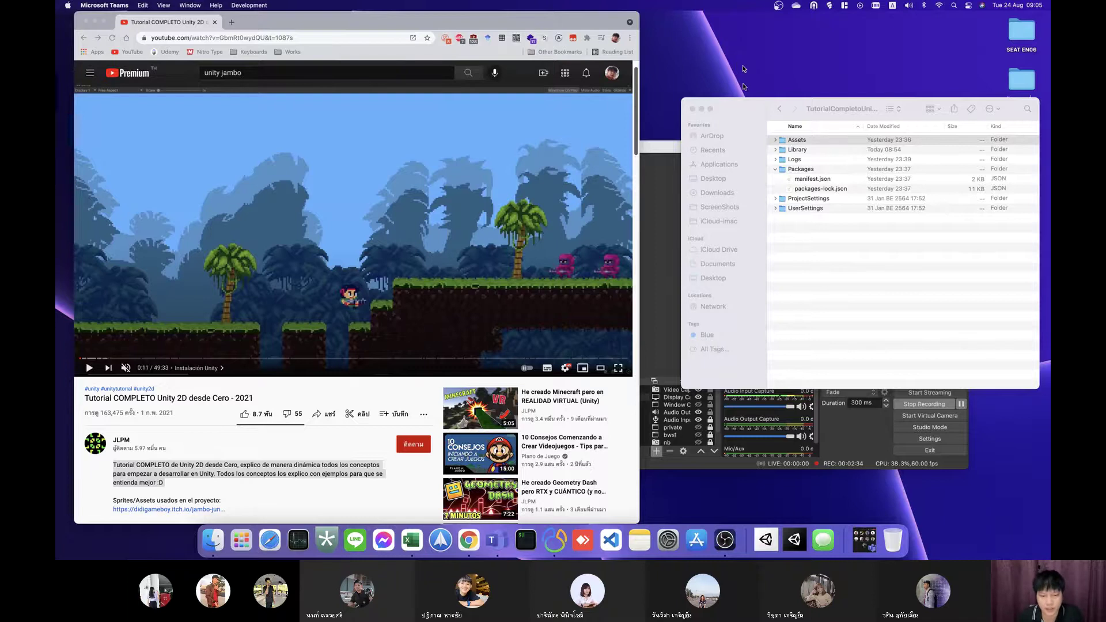
pyautogui.scroll(-2, 511, 342)
pyautogui.scroll(3, 511, 342)
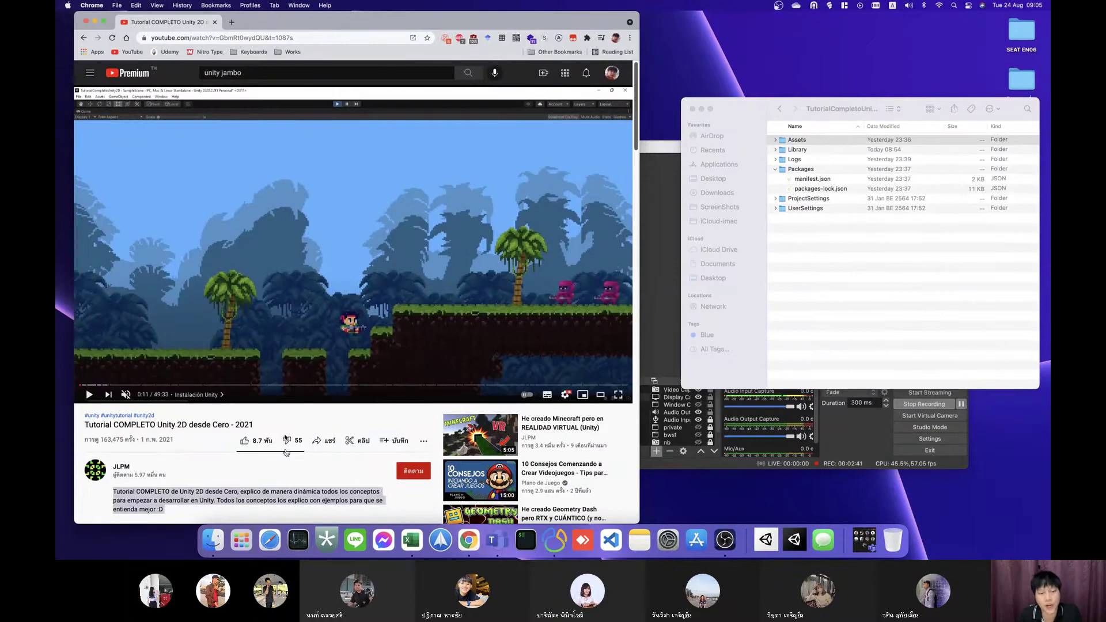
pyautogui.click(309, 496)
pyautogui.click(310, 486)
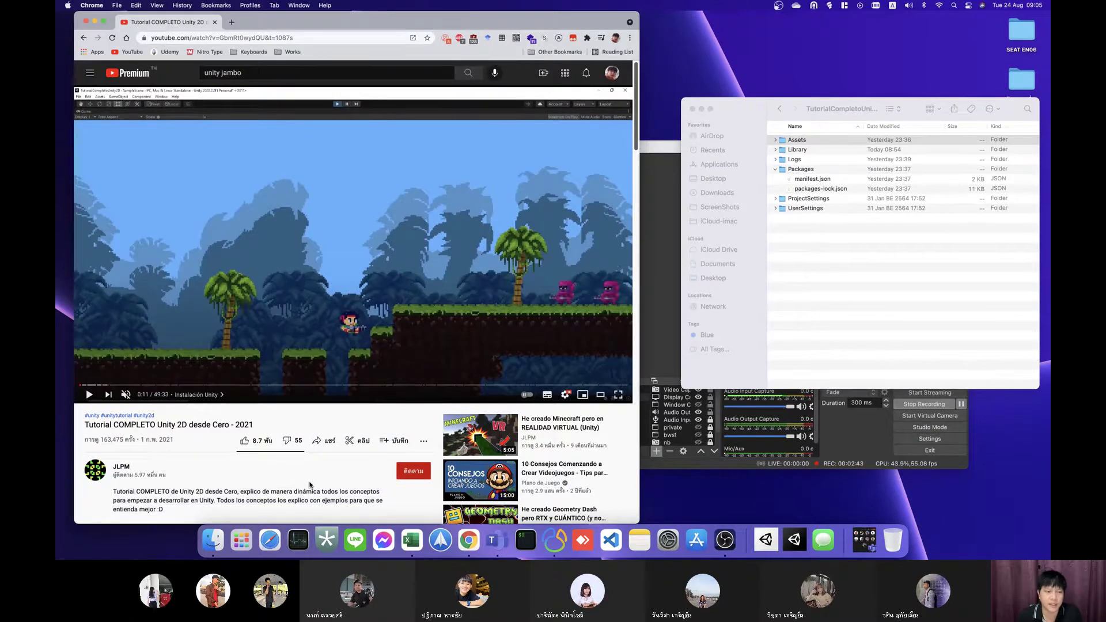
pyautogui.scroll(-1, 309, 486)
pyautogui.scroll(-2, 310, 486)
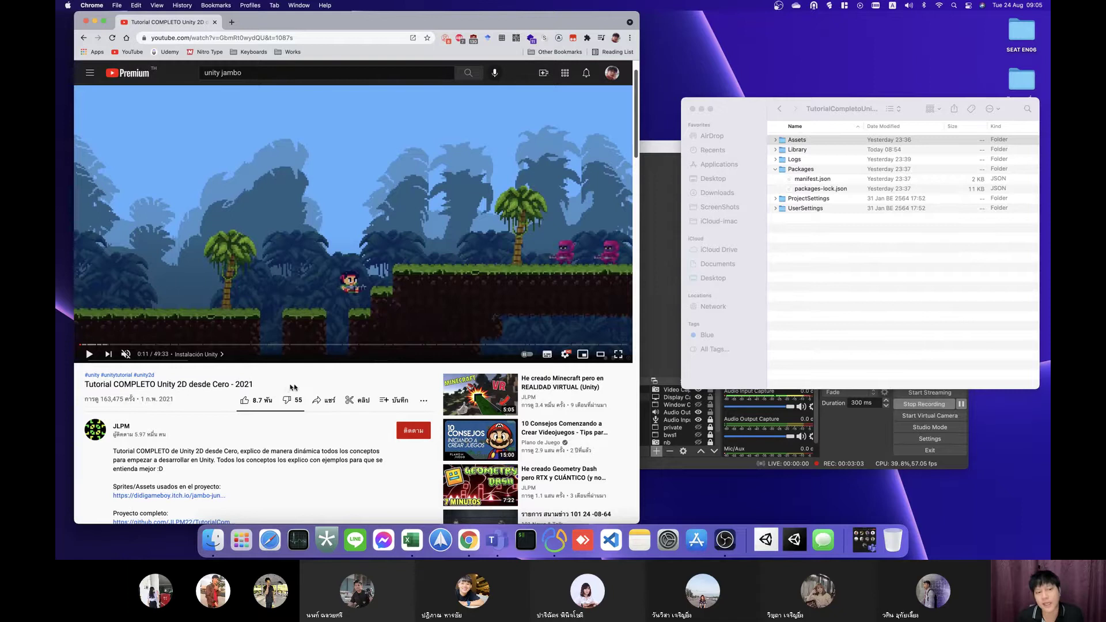
pyautogui.scroll(2, 303, 386)
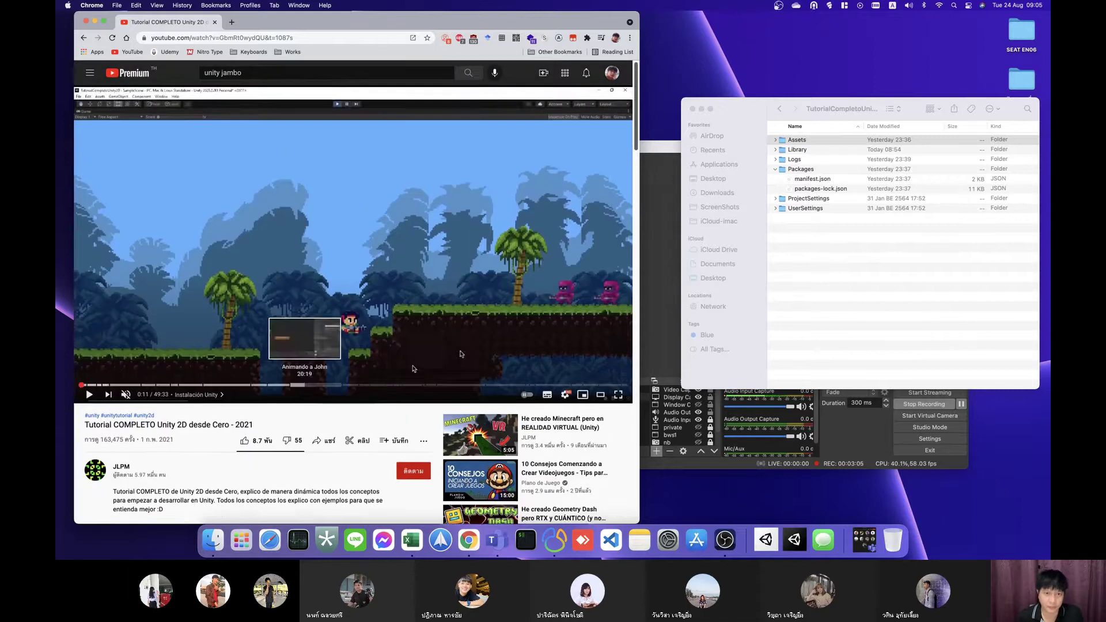
pyautogui.scroll(-2, 345, 369)
pyautogui.scroll(2, 386, 354)
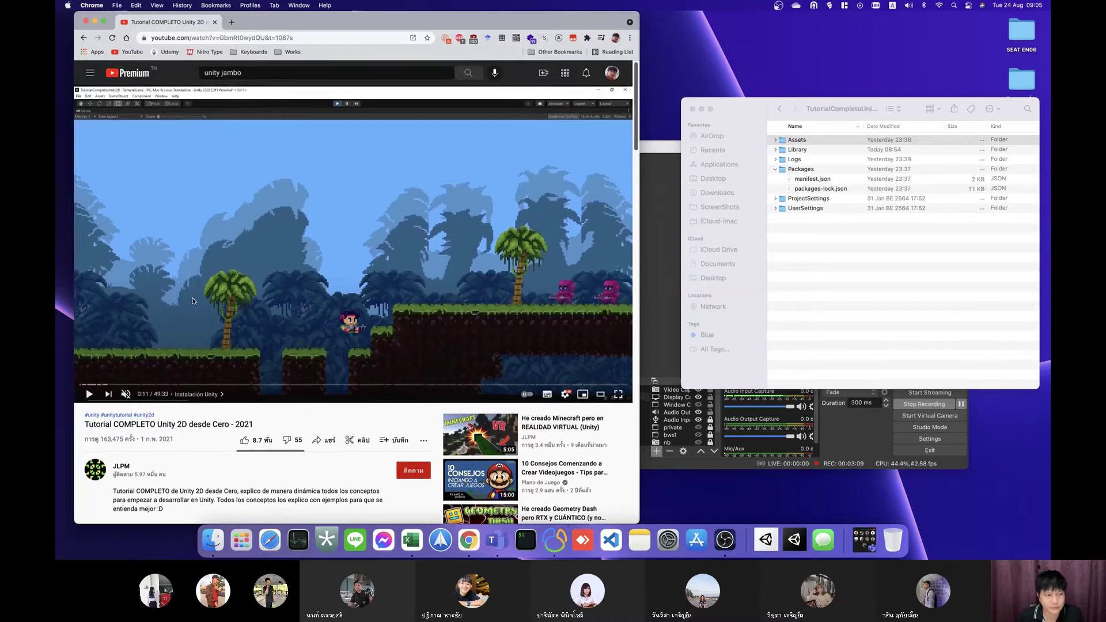
pyautogui.scroll(-3, 296, 432)
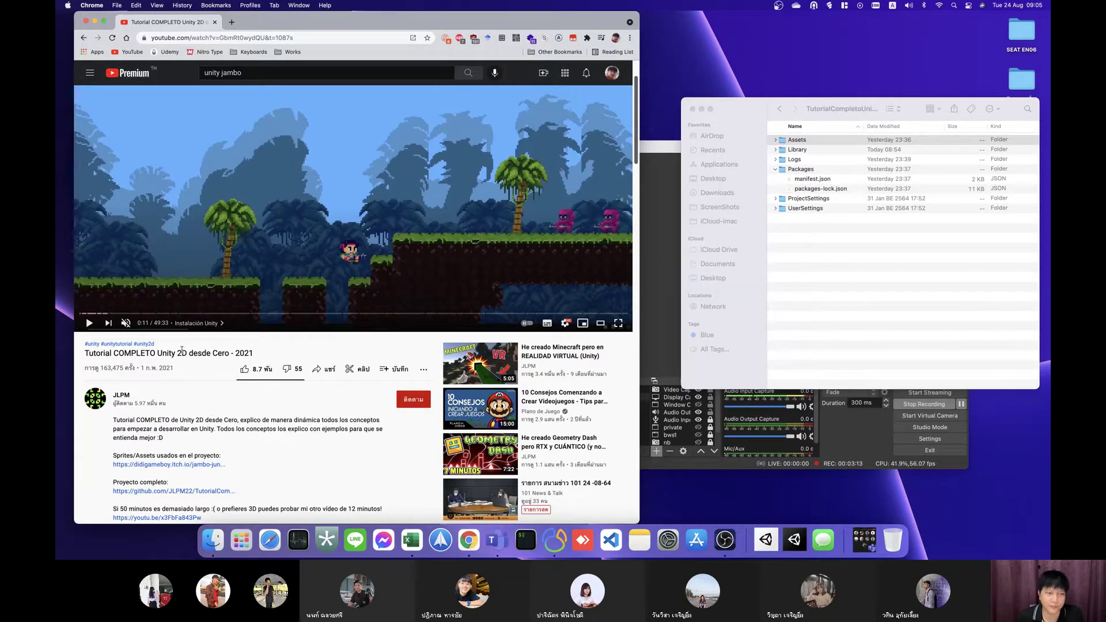
pyautogui.doubleClick(206, 354)
pyautogui.moveTo(232, 354)
pyautogui.mouseDown()
pyautogui.moveTo(170, 354)
pyautogui.moveTo(223, 353)
pyautogui.mouseUp()
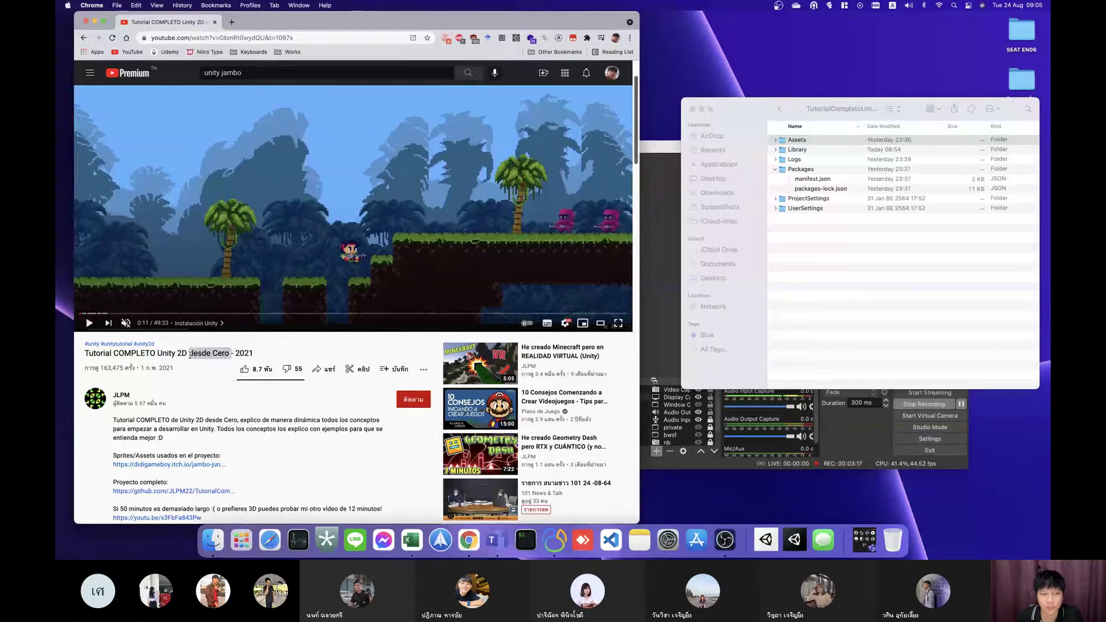
pyautogui.click(204, 355)
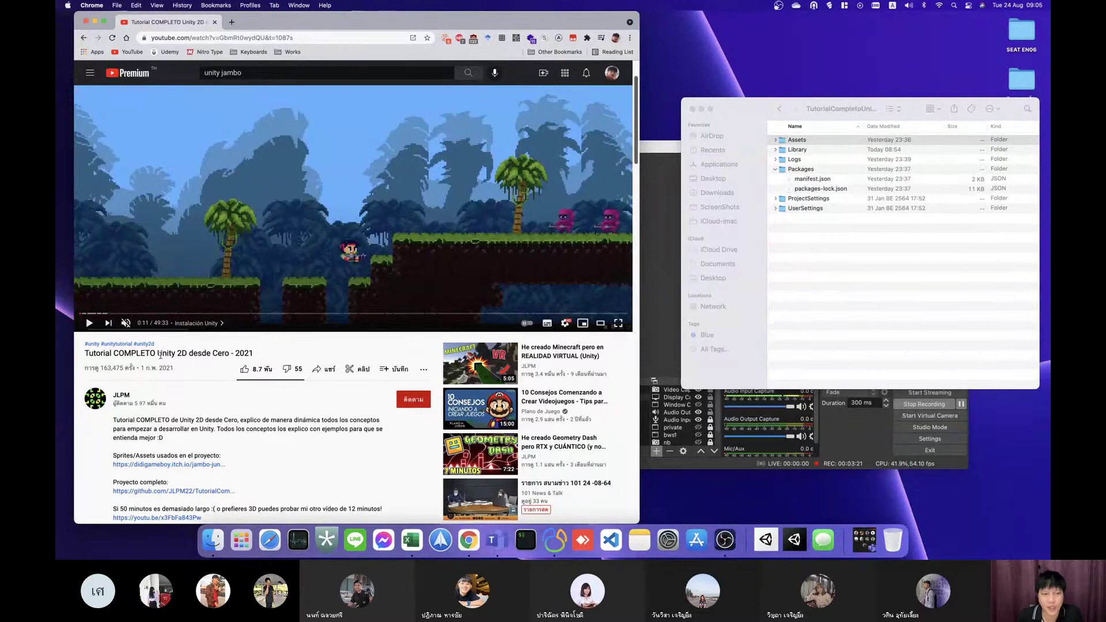
pyautogui.moveTo(158, 354); pyautogui.dragTo(187, 354)
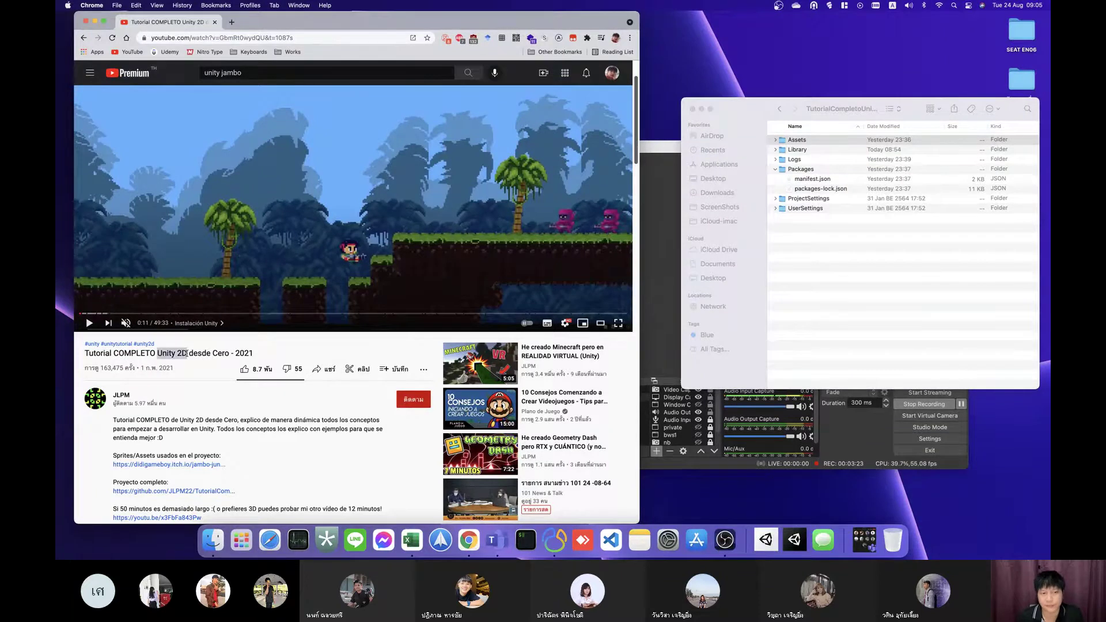
pyautogui.click(220, 389)
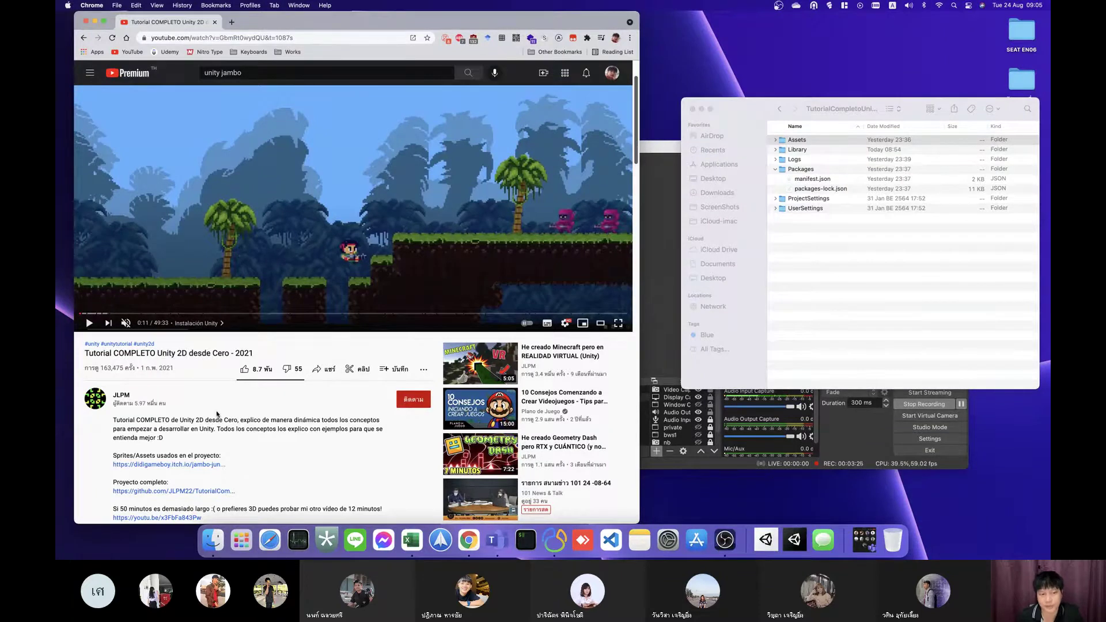
pyautogui.tripleClick(221, 424)
pyautogui.click(222, 422)
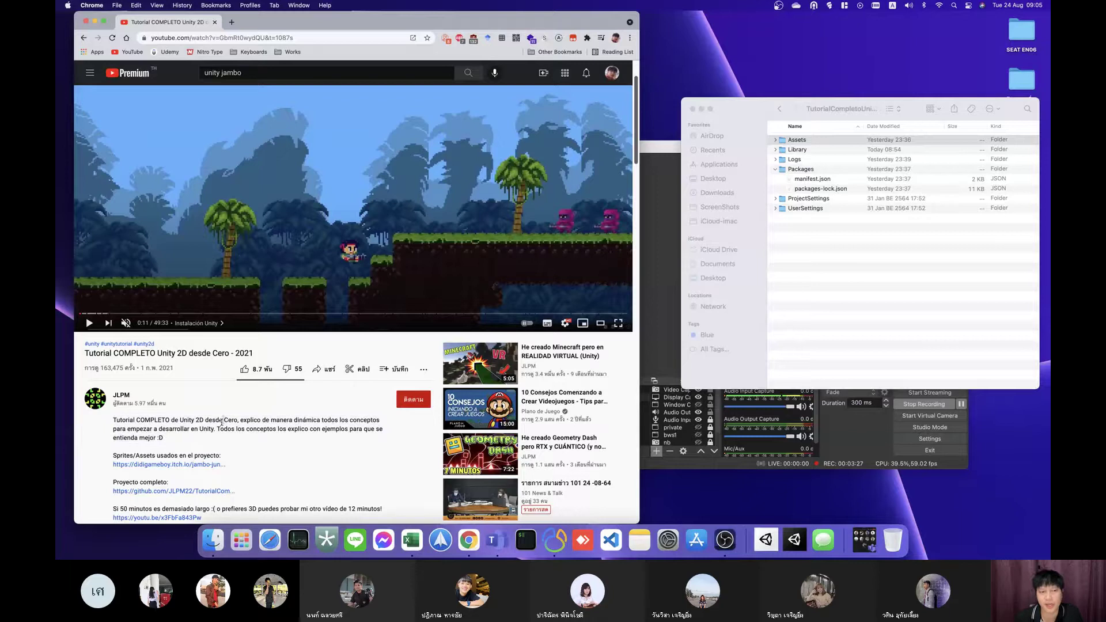
pyautogui.tripleClick(221, 424)
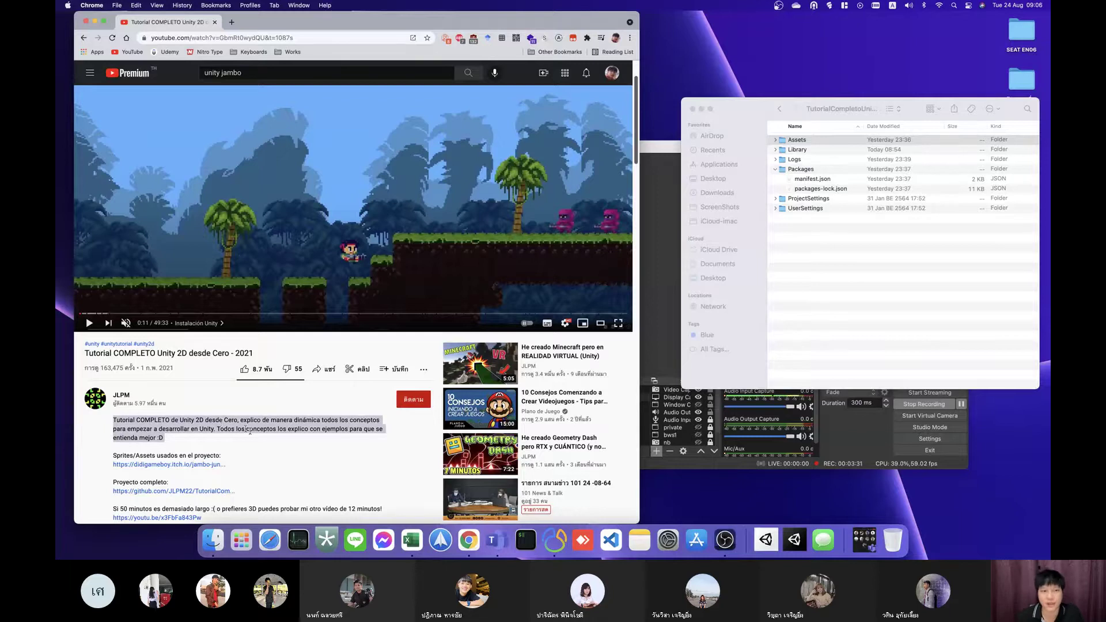
pyautogui.click(306, 441)
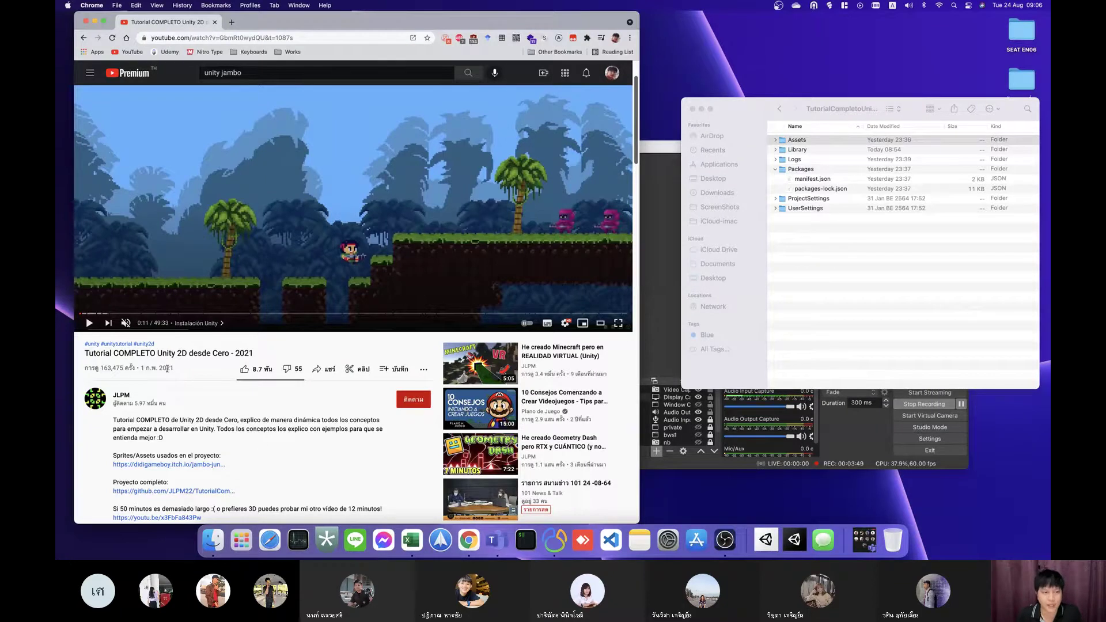
pyautogui.tripleClick(154, 353)
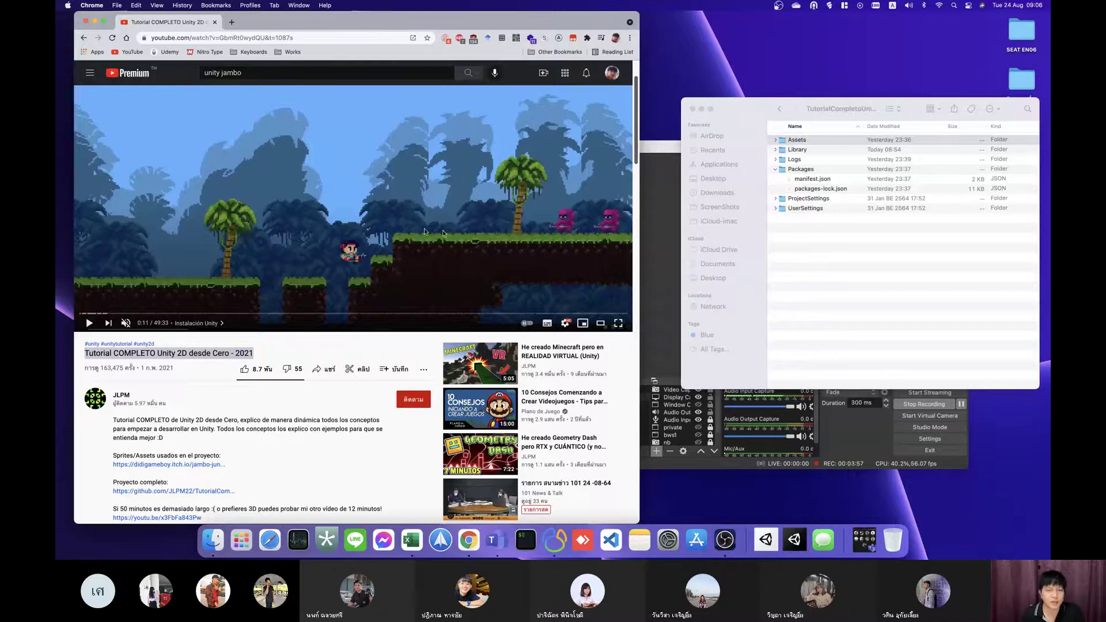
pyautogui.scroll(-3, 401, 236)
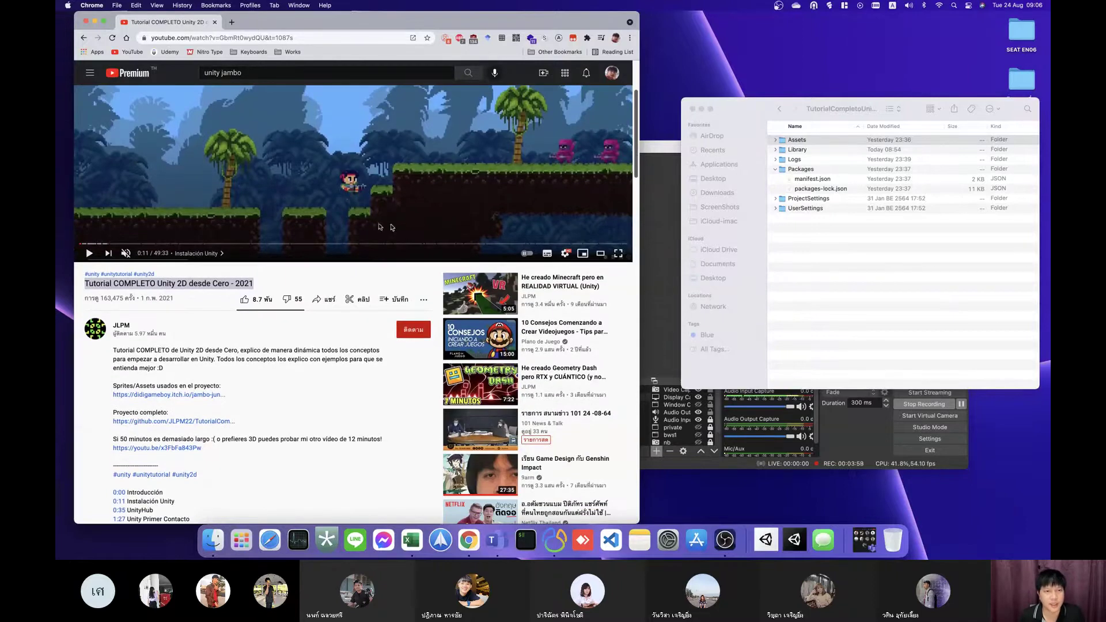
pyautogui.scroll(-1, 333, 312)
pyautogui.scroll(-1, 333, 312)
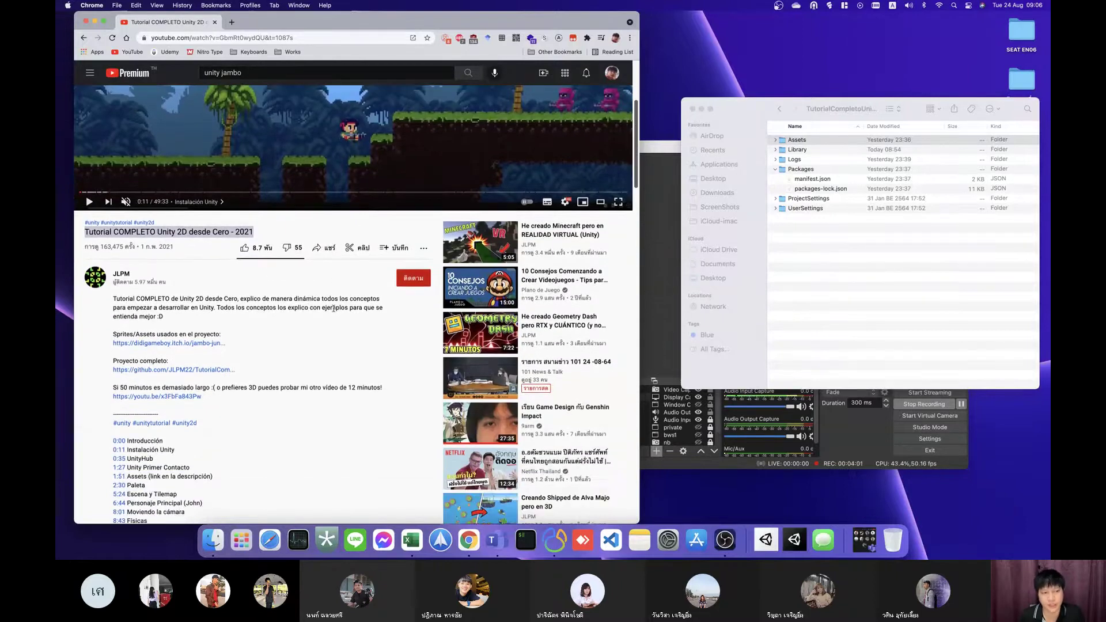
pyautogui.scroll(-3, 306, 311)
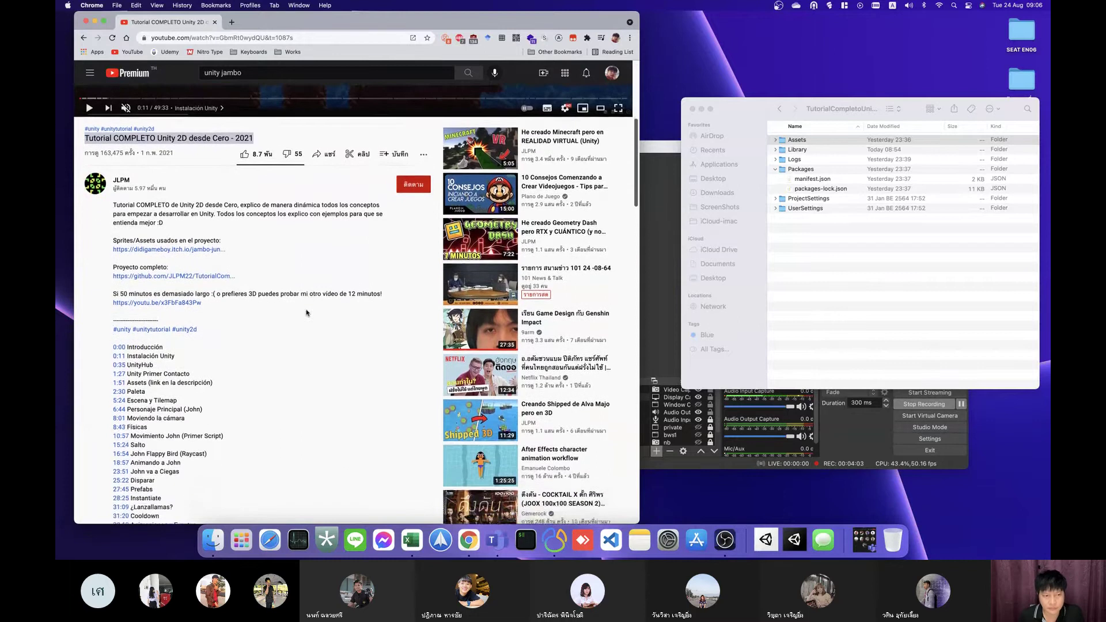
pyautogui.scroll(10, 361, 293)
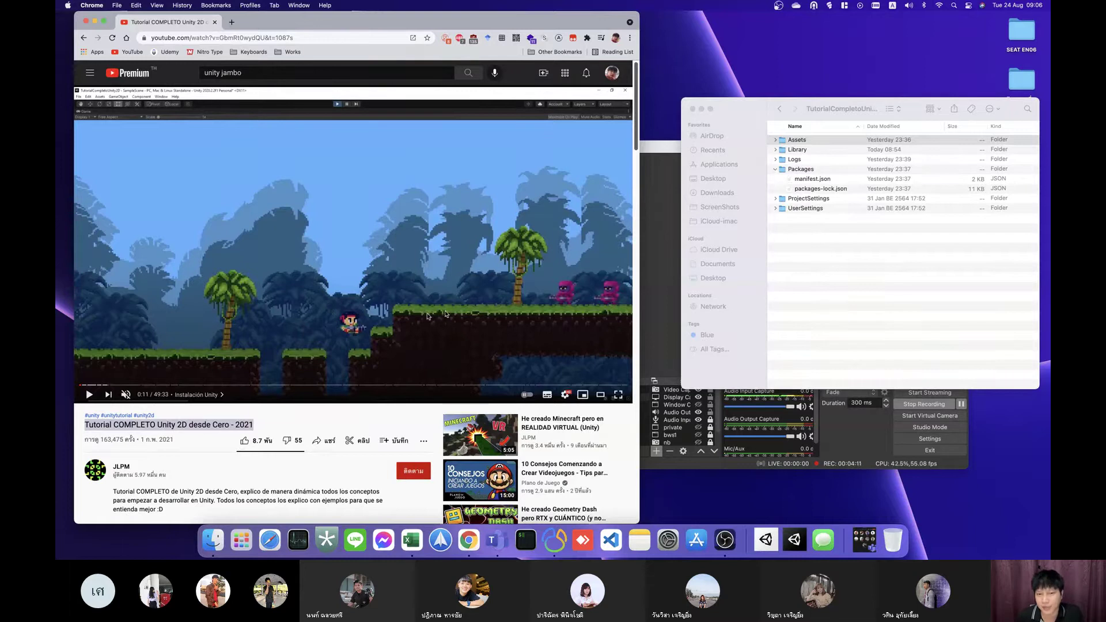
pyautogui.scroll(-4, 363, 326)
pyautogui.scroll(1, 364, 327)
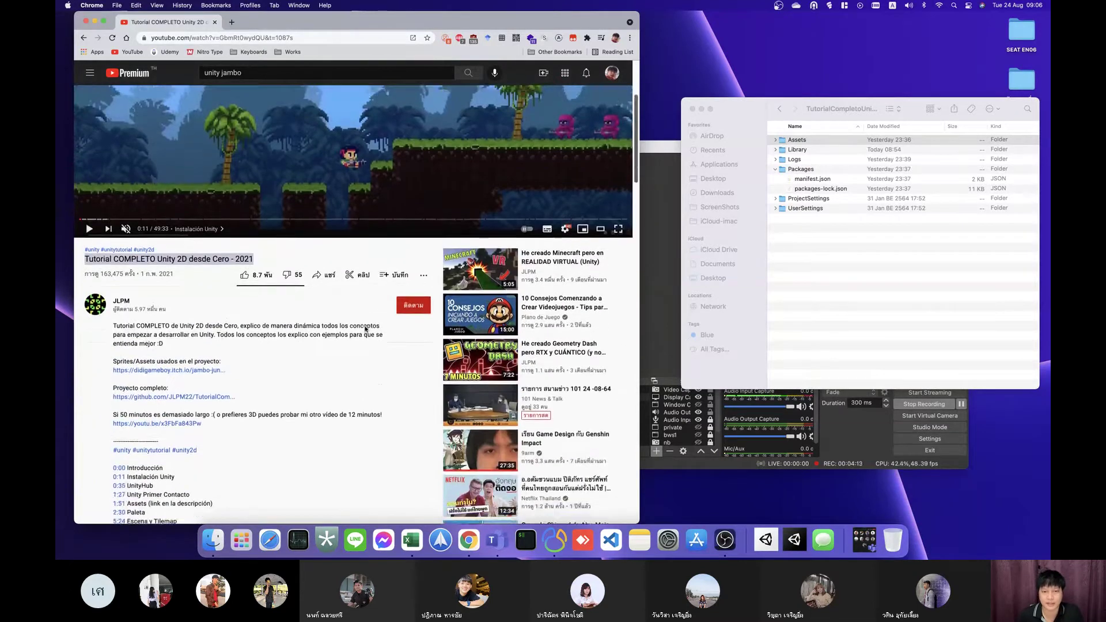
pyautogui.scroll(-1, 365, 330)
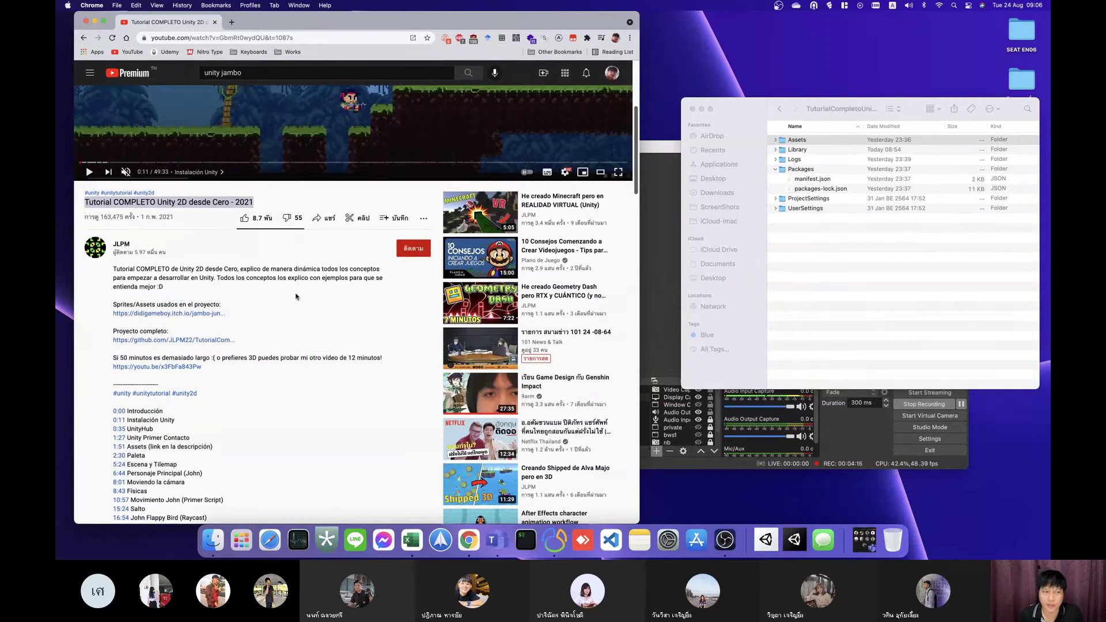
pyautogui.scroll(-1, 294, 293)
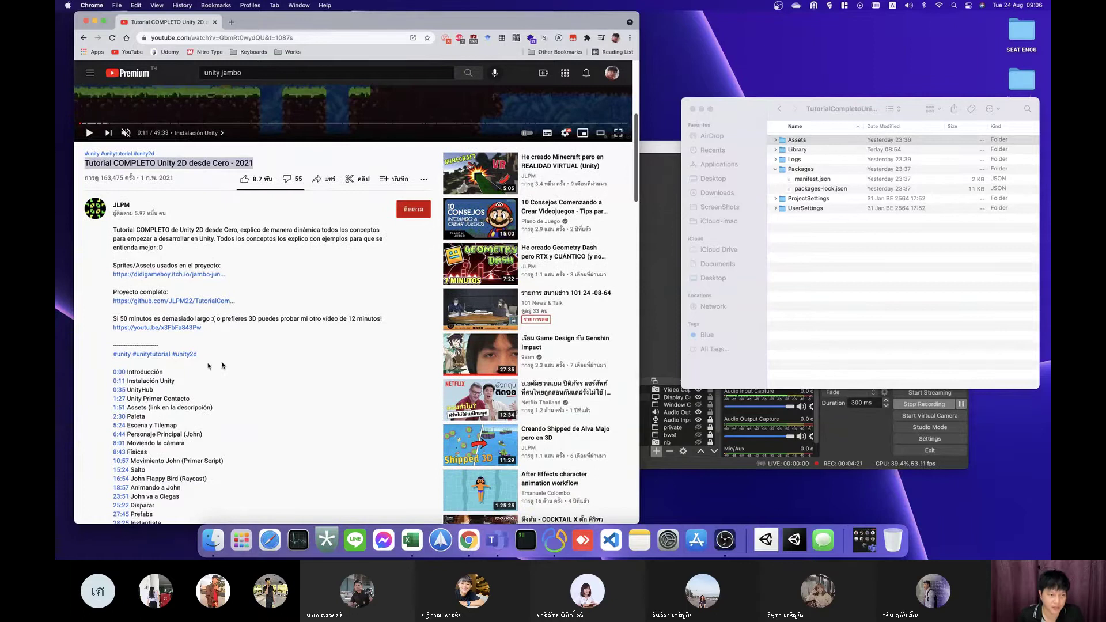
pyautogui.scroll(-3, 223, 366)
pyautogui.scroll(3, 225, 365)
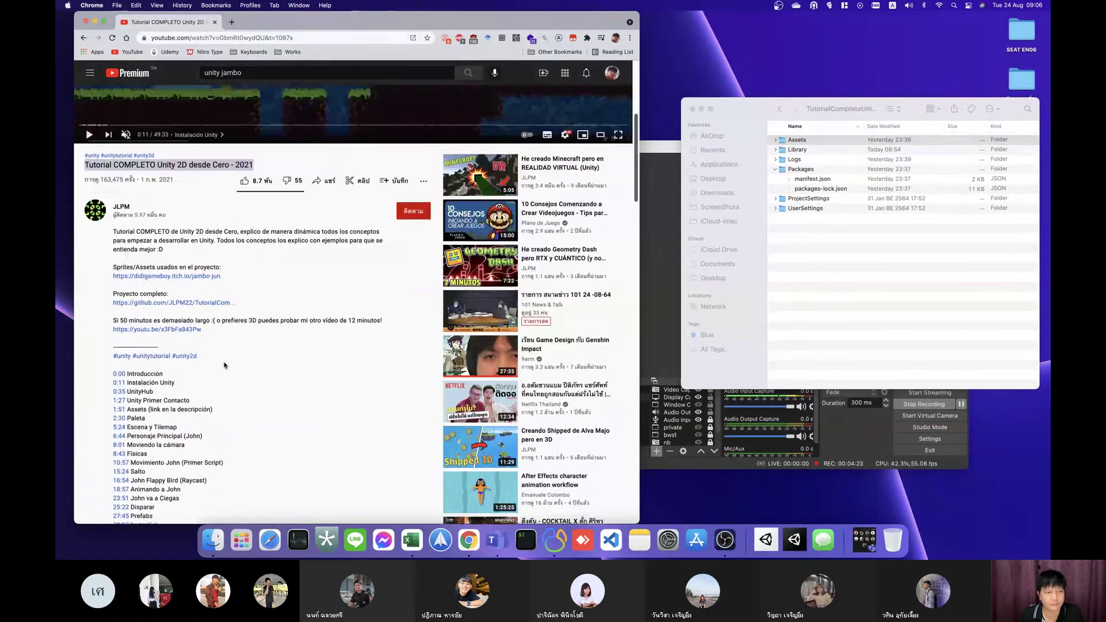
# Step: Open the Jambo Jungle Sprite Pack itch.io page and scroll down to its download files
pyautogui.click(146, 291)
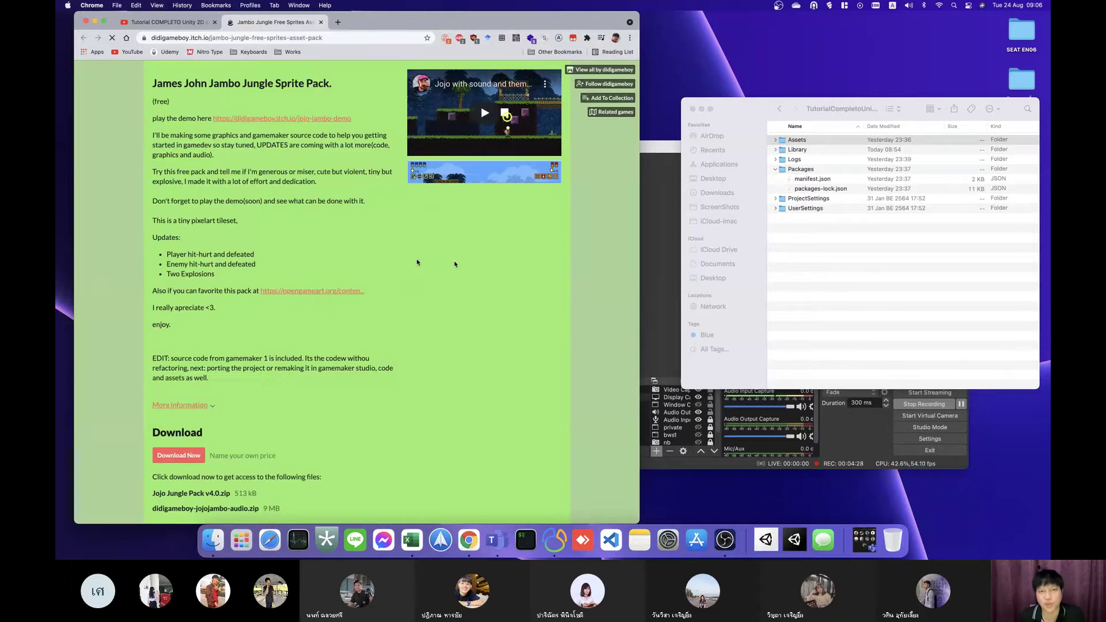
pyautogui.scroll(-5, 362, 253)
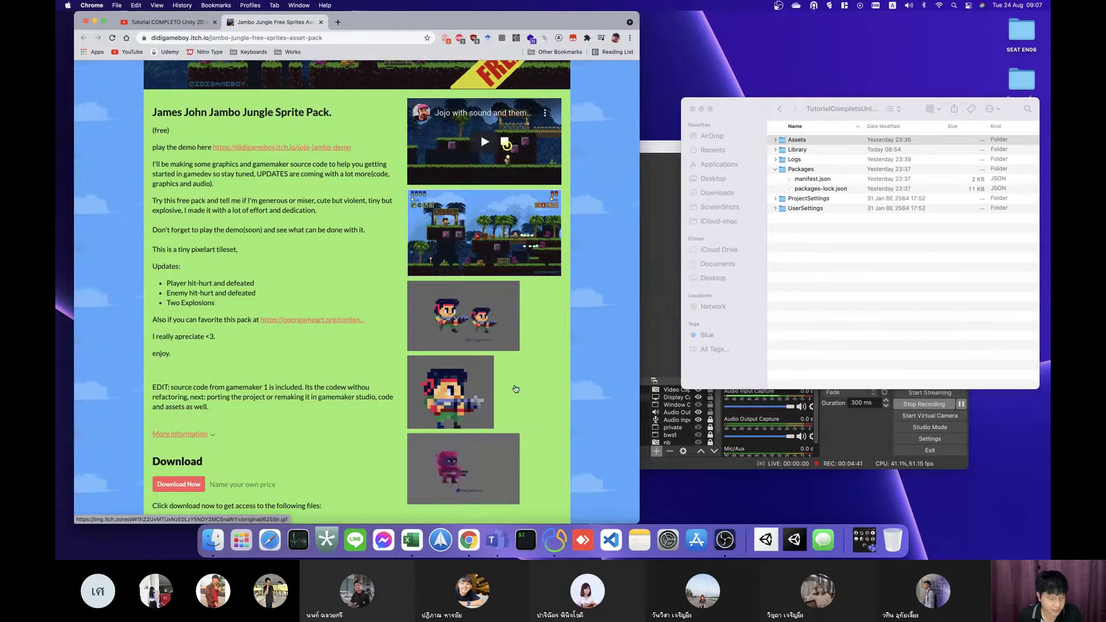
pyautogui.scroll(-2, 526, 390)
pyautogui.scroll(-4, 526, 389)
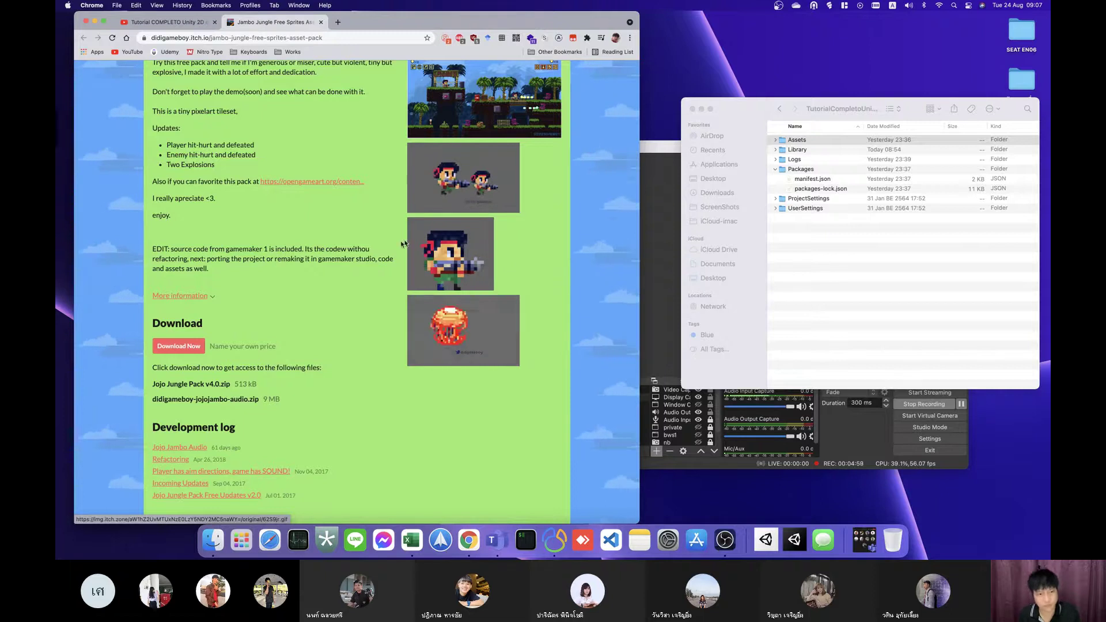
pyautogui.scroll(-3, 403, 243)
pyautogui.scroll(-3, 309, 239)
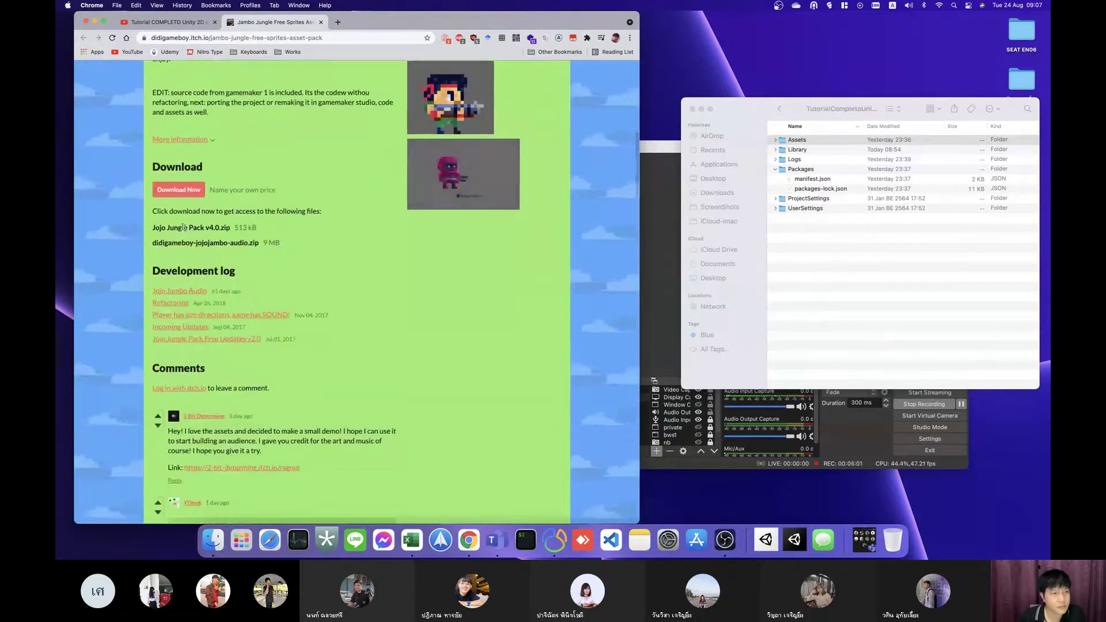
pyautogui.scroll(1, 238, 213)
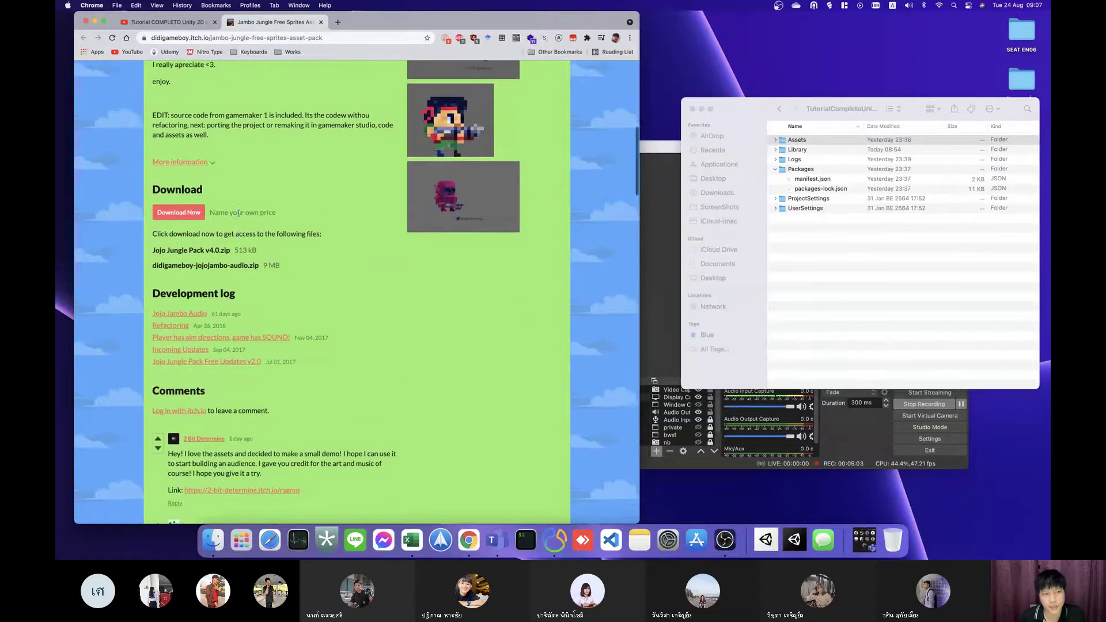
pyautogui.scroll(1, 238, 213)
pyautogui.scroll(1, 232, 266)
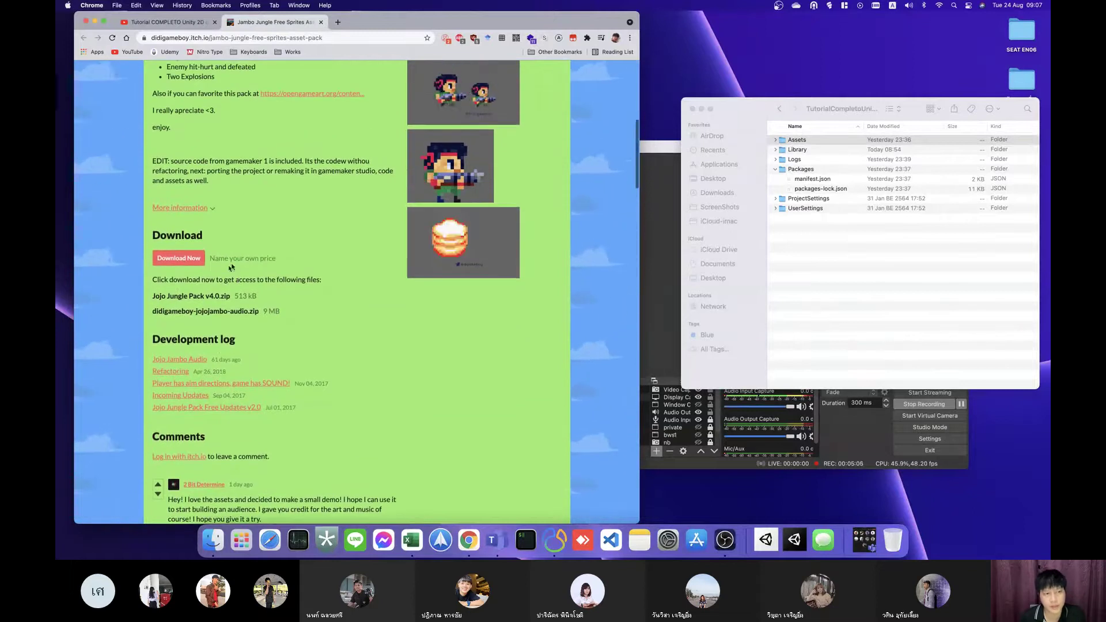
# Step: Select the pack's file names, scroll back up, and return to the YouTube tutorial tab
pyautogui.doubleClick(163, 296)
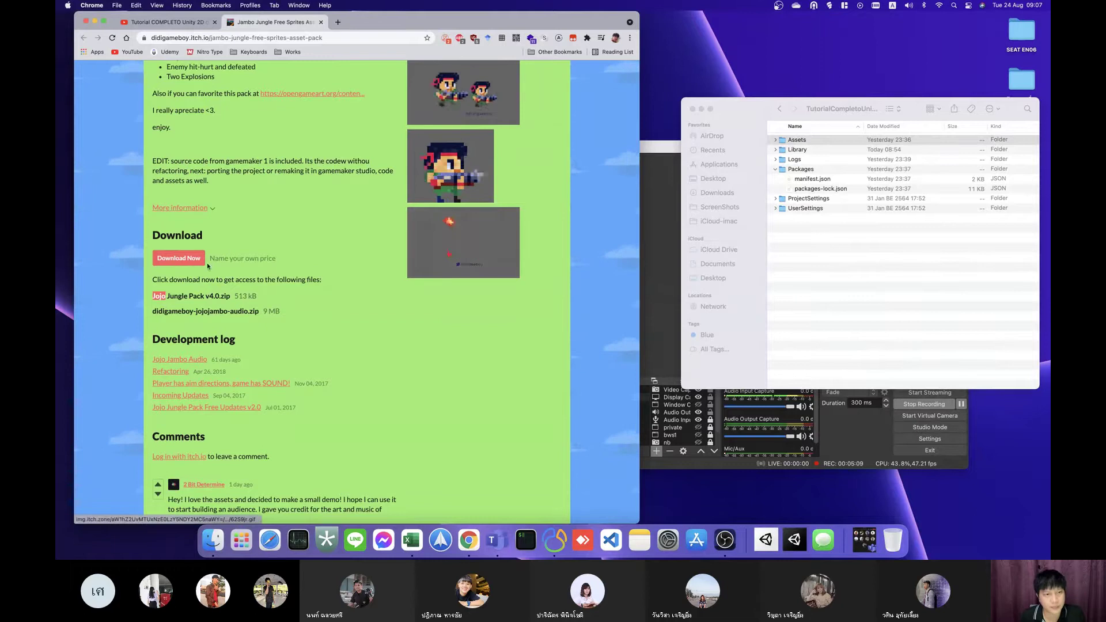
pyautogui.moveTo(152, 311); pyautogui.dragTo(259, 312)
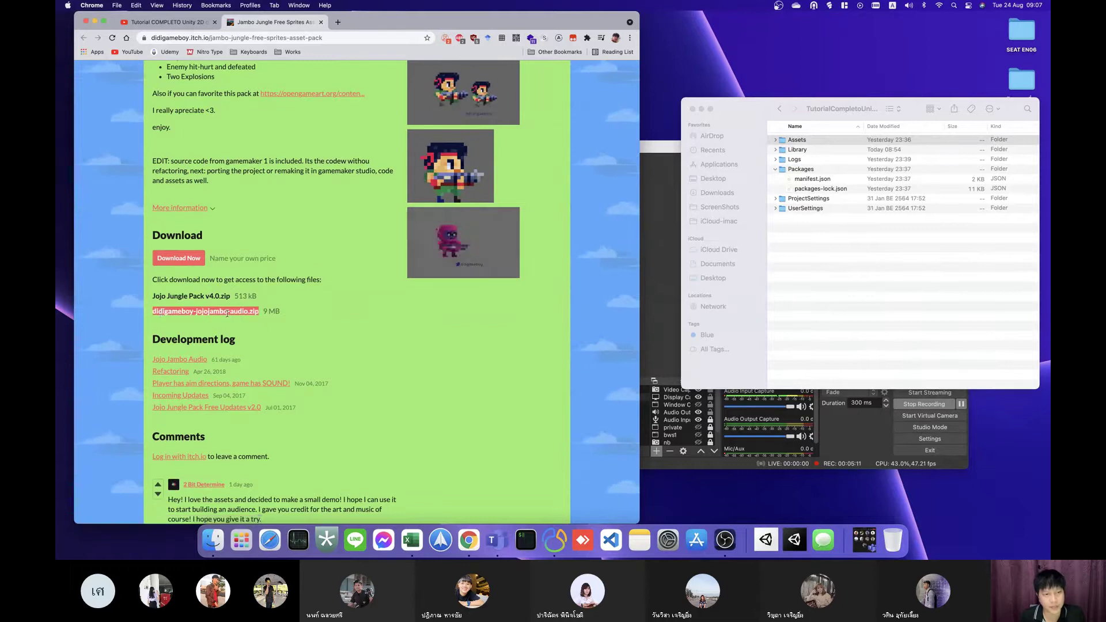
pyautogui.click(227, 313)
pyautogui.scroll(2, 184, 319)
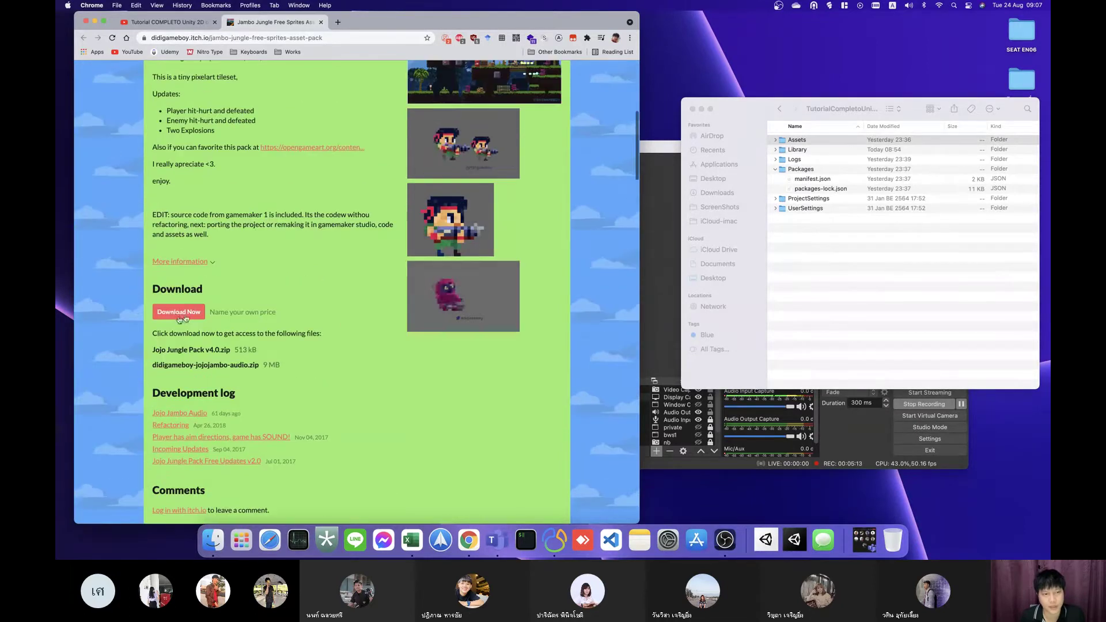
pyautogui.scroll(6, 227, 317)
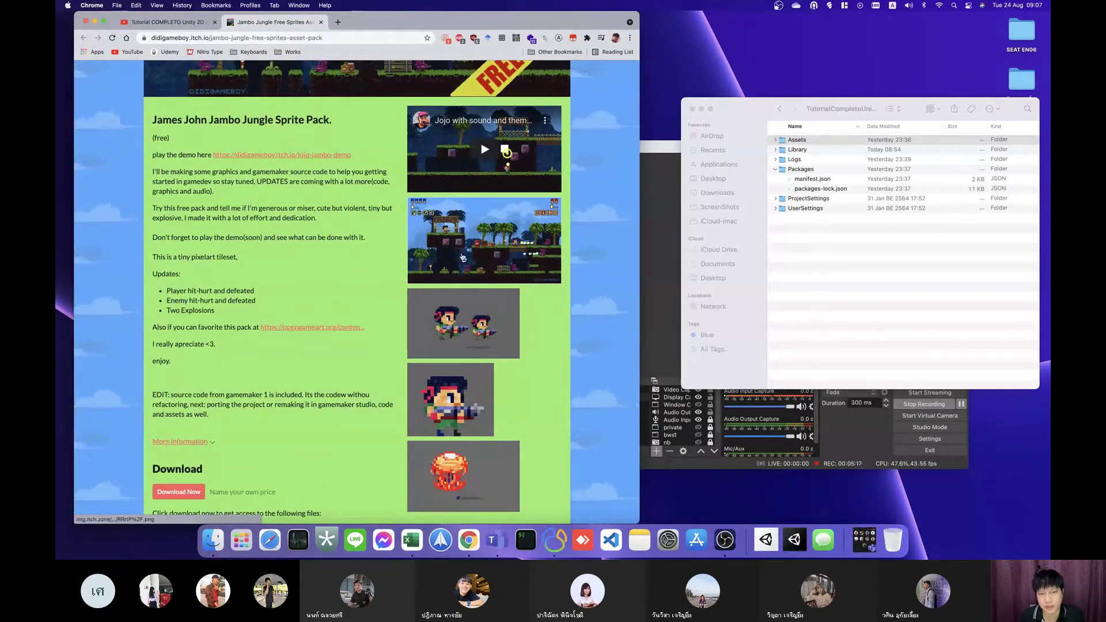
pyautogui.scroll(2, 461, 161)
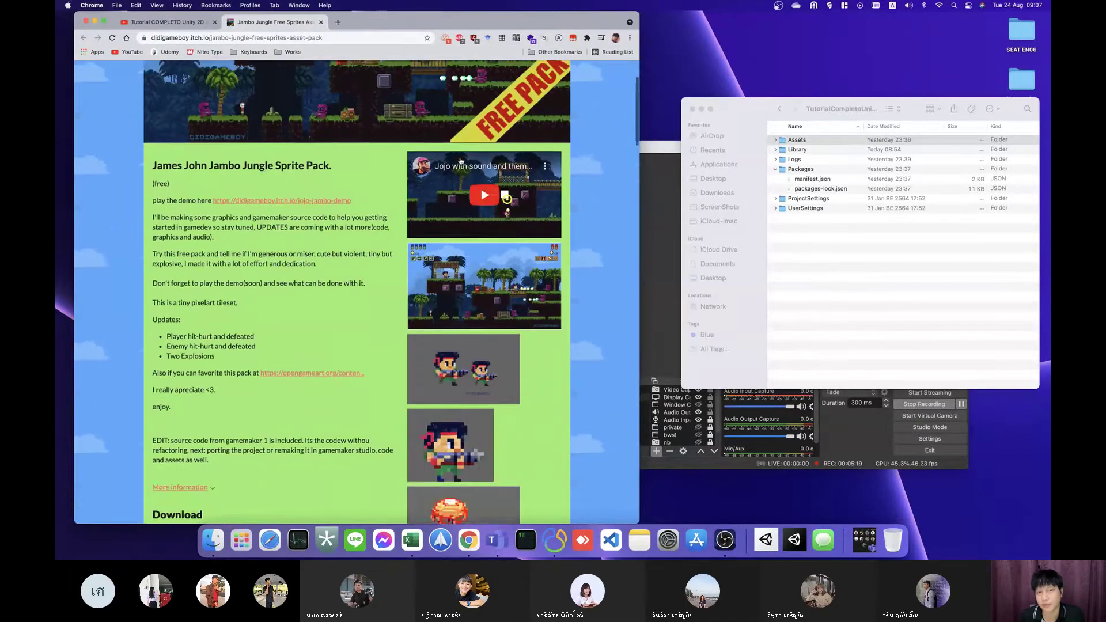
pyautogui.scroll(2, 461, 161)
pyautogui.hotkey('ctrl', 'shift', 'Tab')
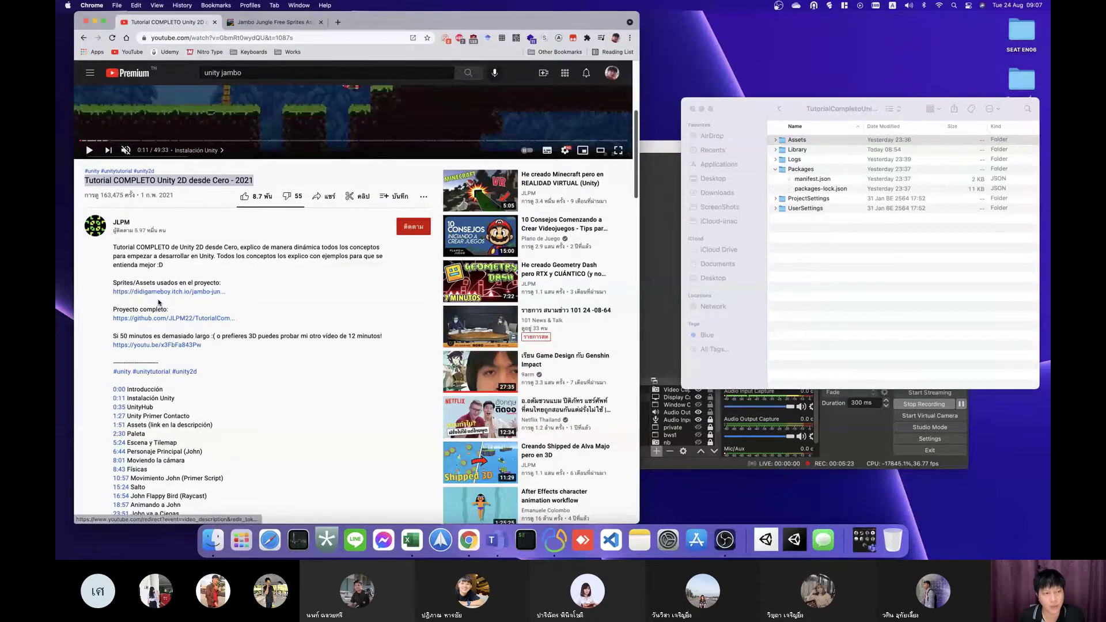
# Step: Open the TutorialCompletoUnity2D GitHub repository, download it as a ZIP, and start Unity Hub
pyautogui.click(149, 319)
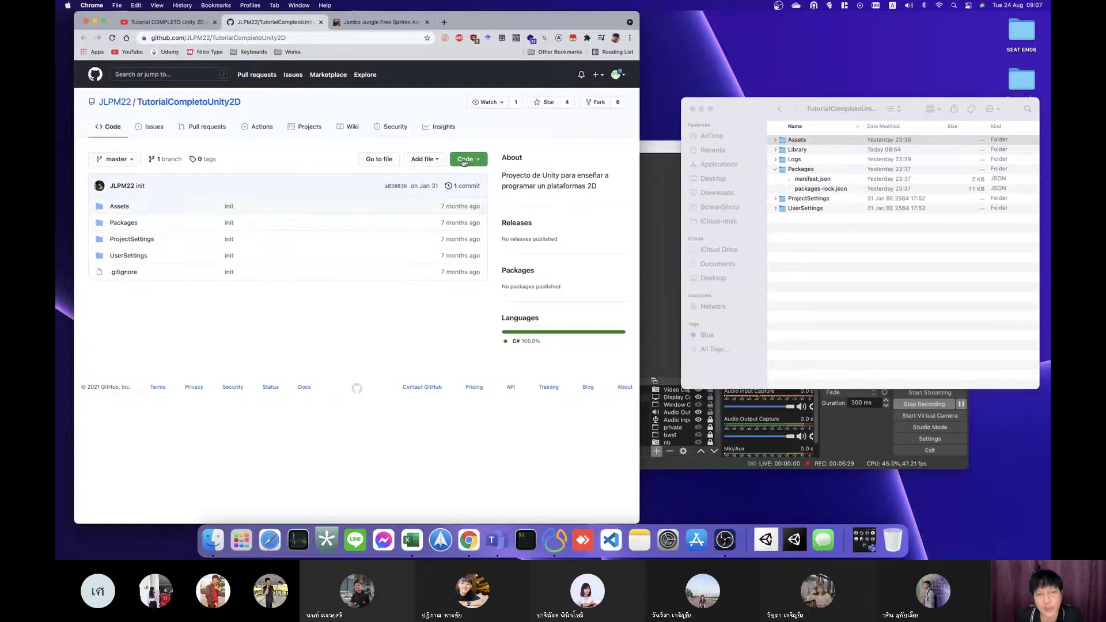
pyautogui.click(464, 161)
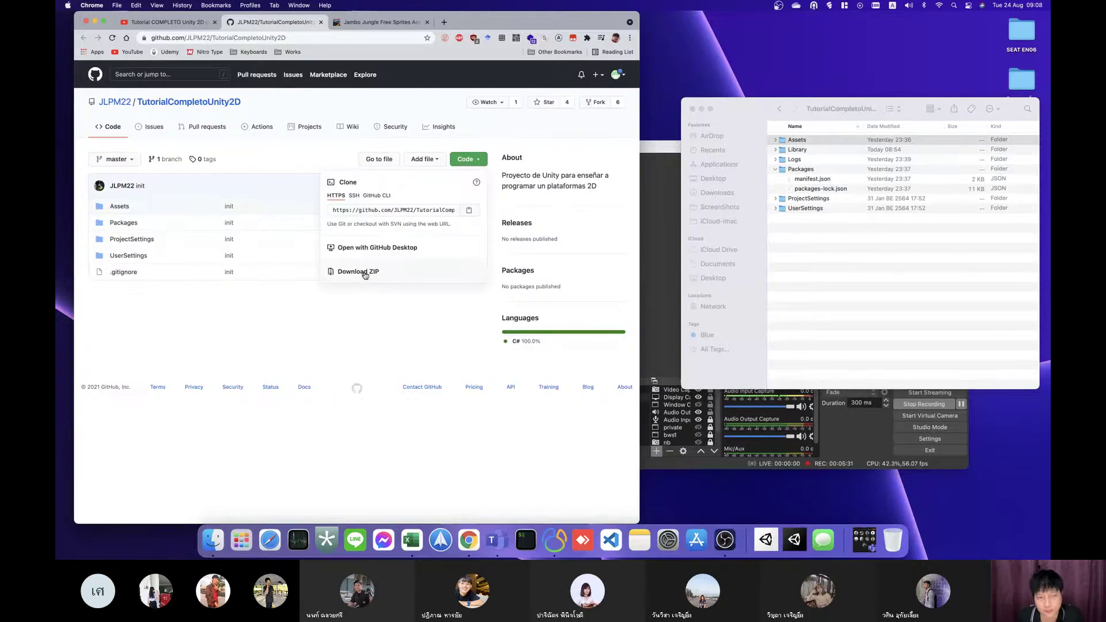
pyautogui.click(363, 316)
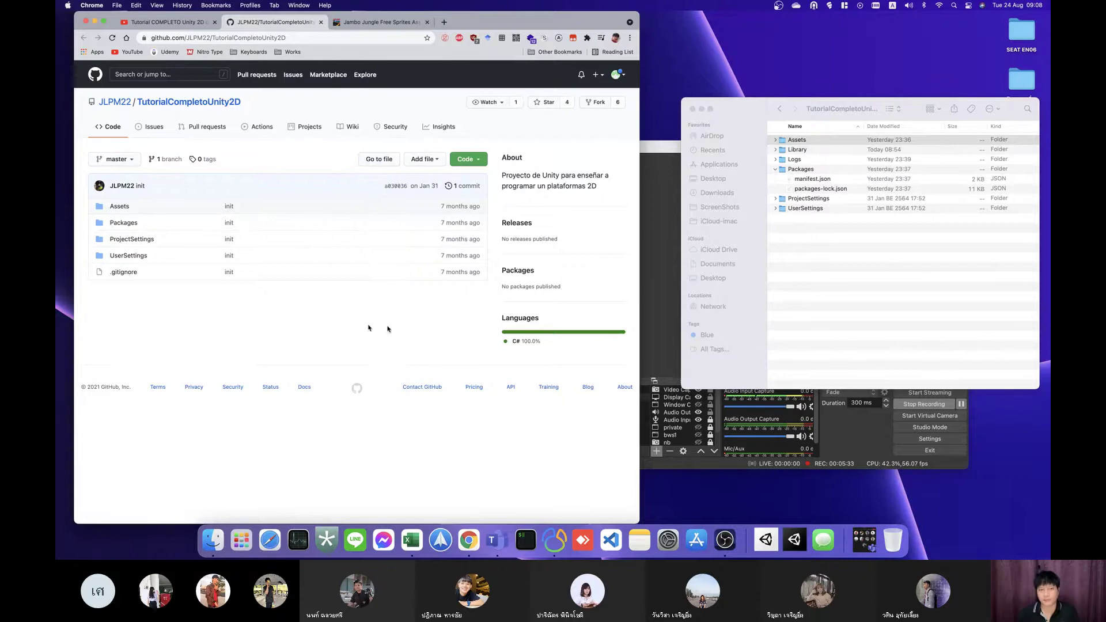
pyautogui.click(765, 540)
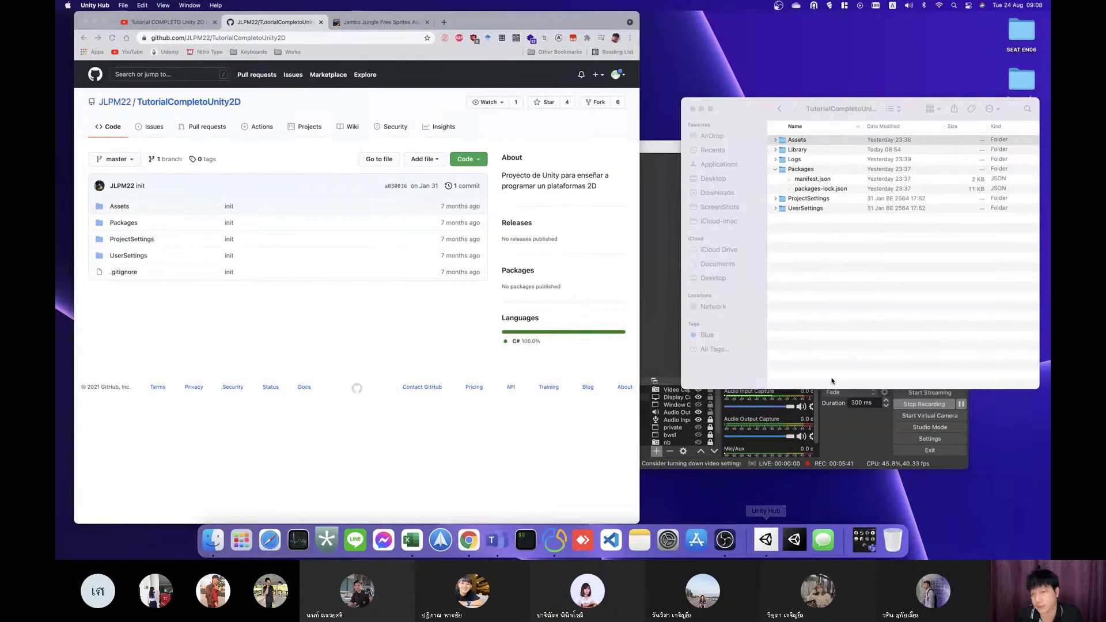
# Step: Open TutorialCompletoUnity2D-master from Unity Hub's Projects list after reviewing its editor version
pyautogui.click(825, 112)
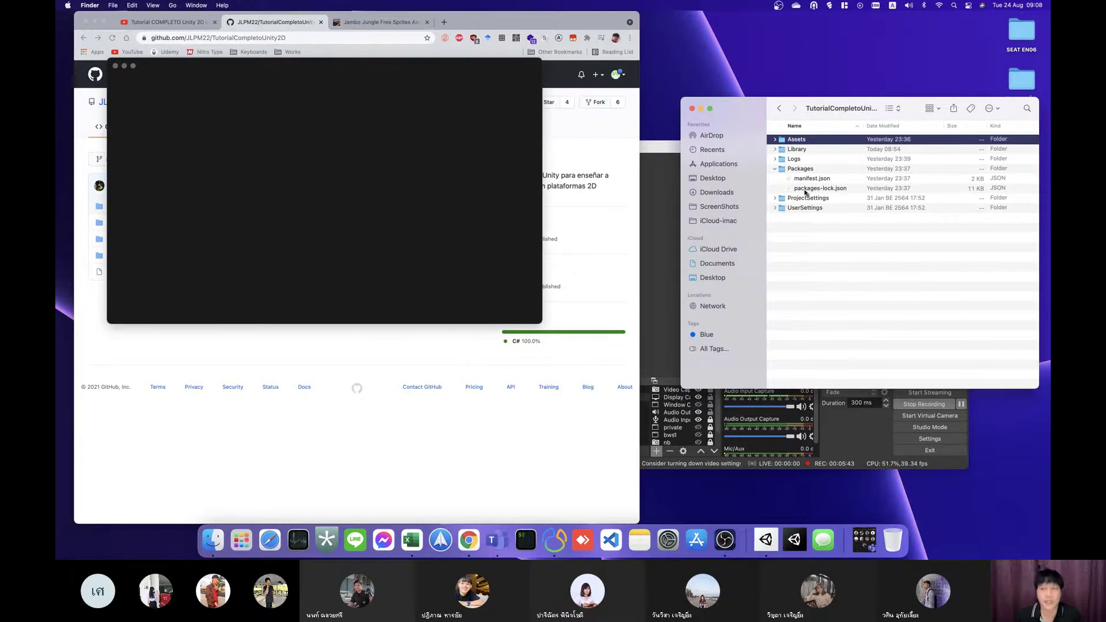
pyautogui.click(383, 75)
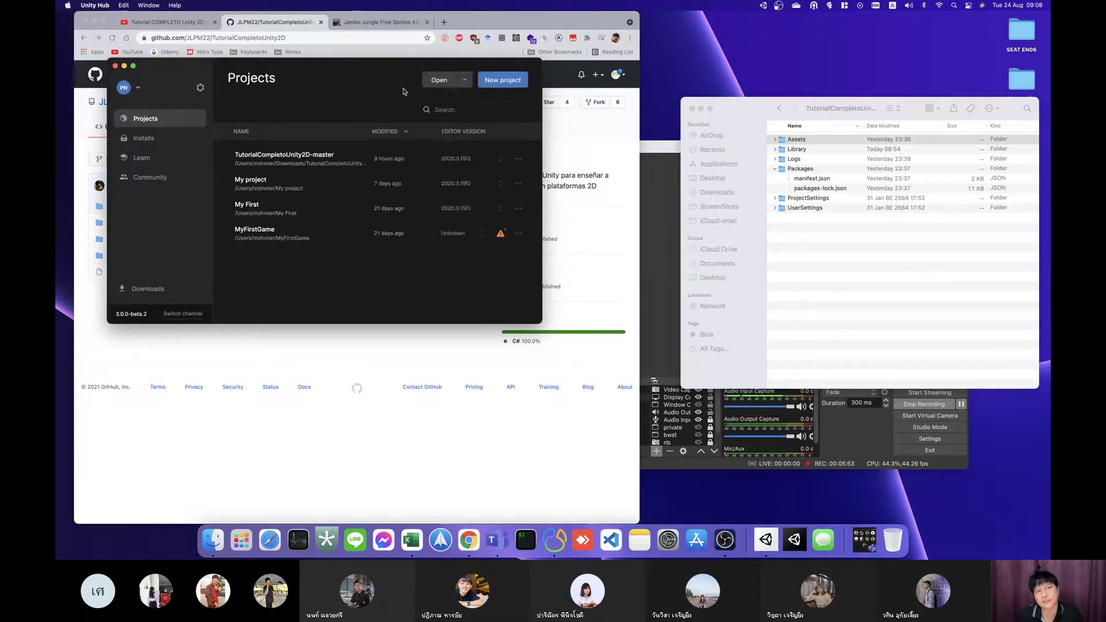
pyautogui.moveTo(349, 74); pyautogui.dragTo(521, 90)
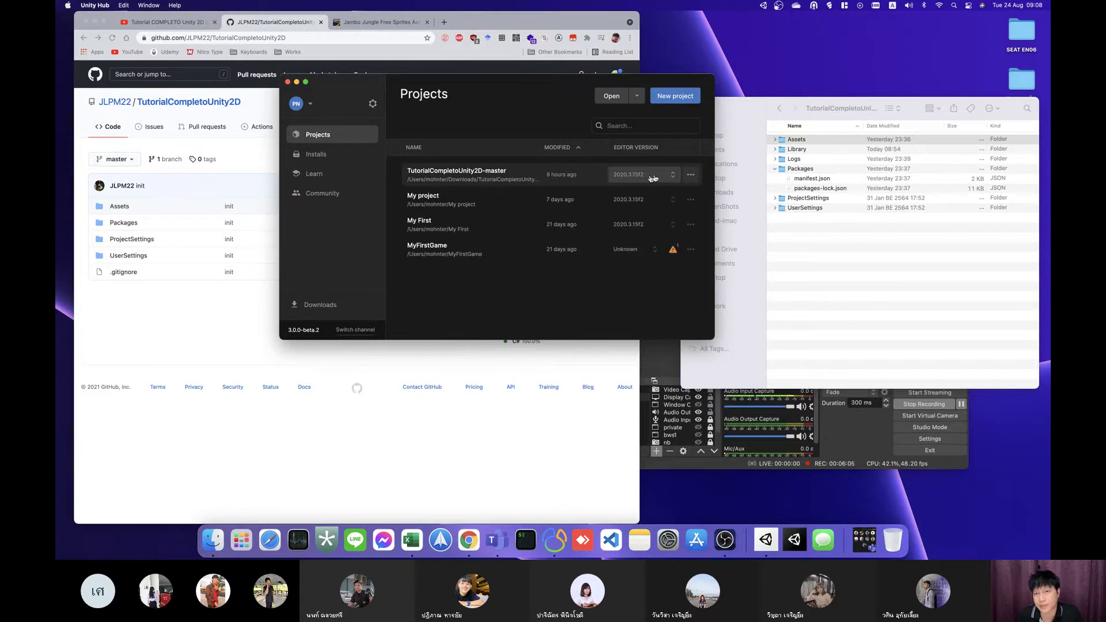
pyautogui.click(669, 176)
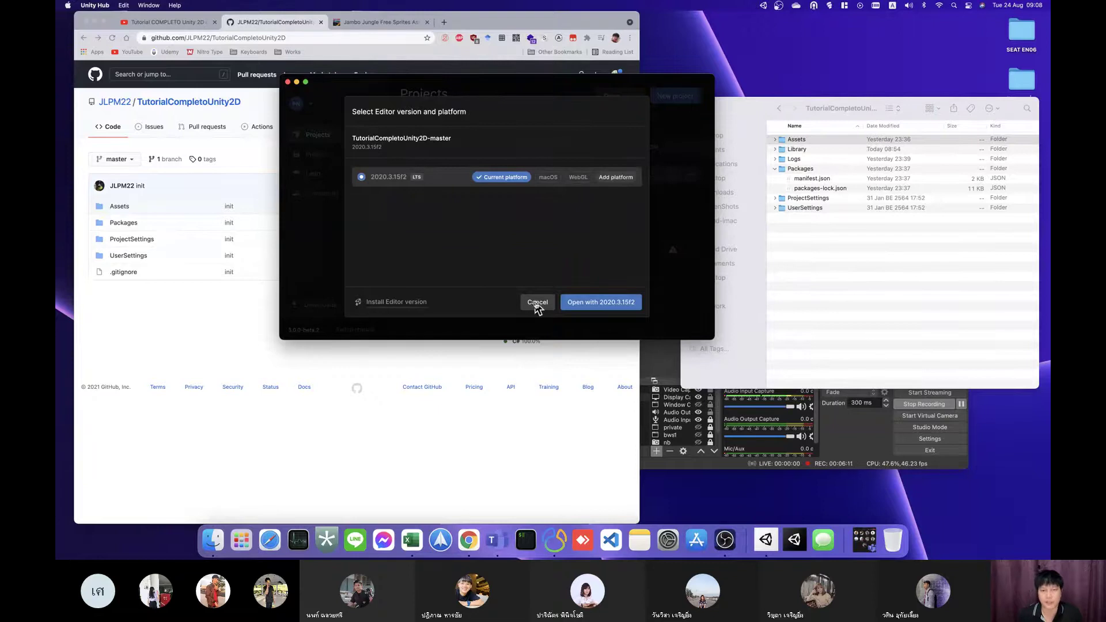
pyautogui.click(537, 304)
pyautogui.click(471, 176)
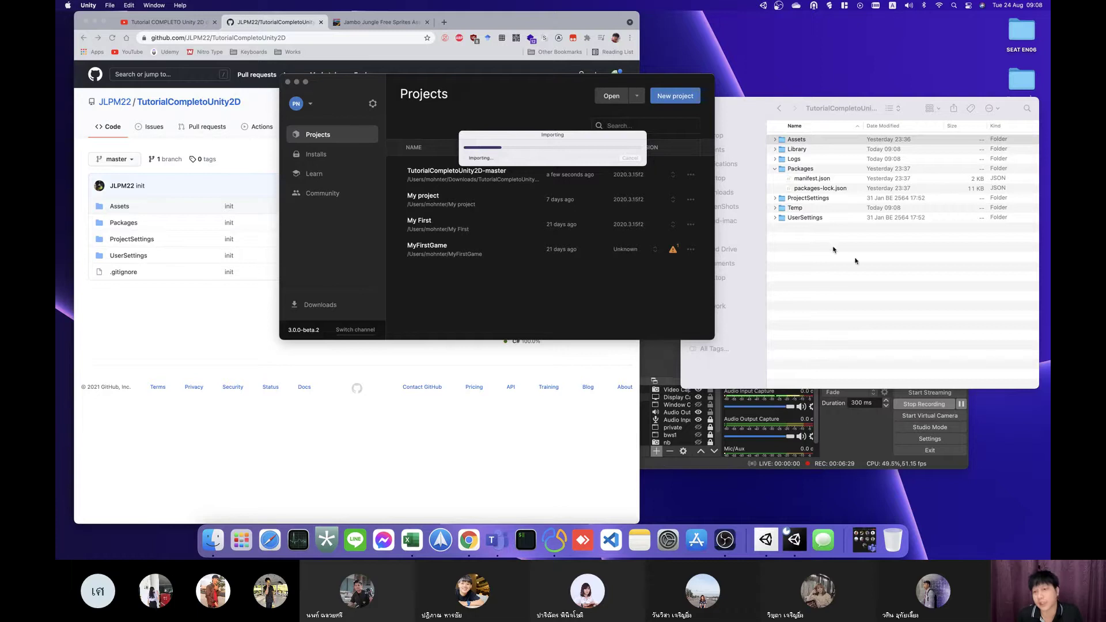
# Step: Browse the project folder in Finder while the Unity editor loads
pyautogui.click(886, 284)
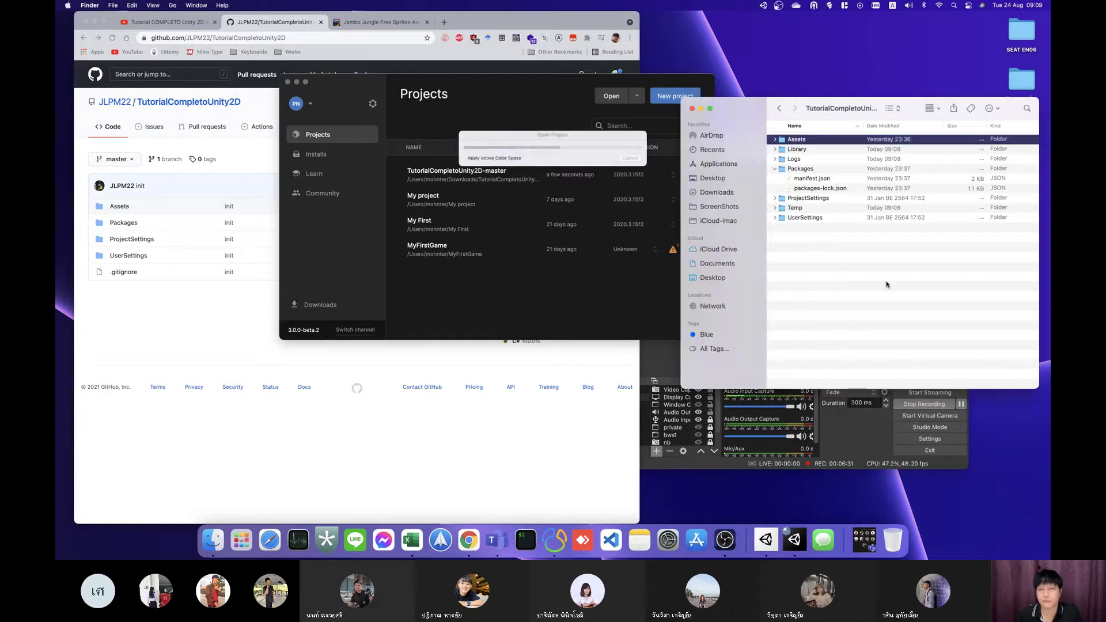
pyautogui.press('Down')
pyautogui.press('Down')
pyautogui.press('Down')
pyautogui.press('Left')
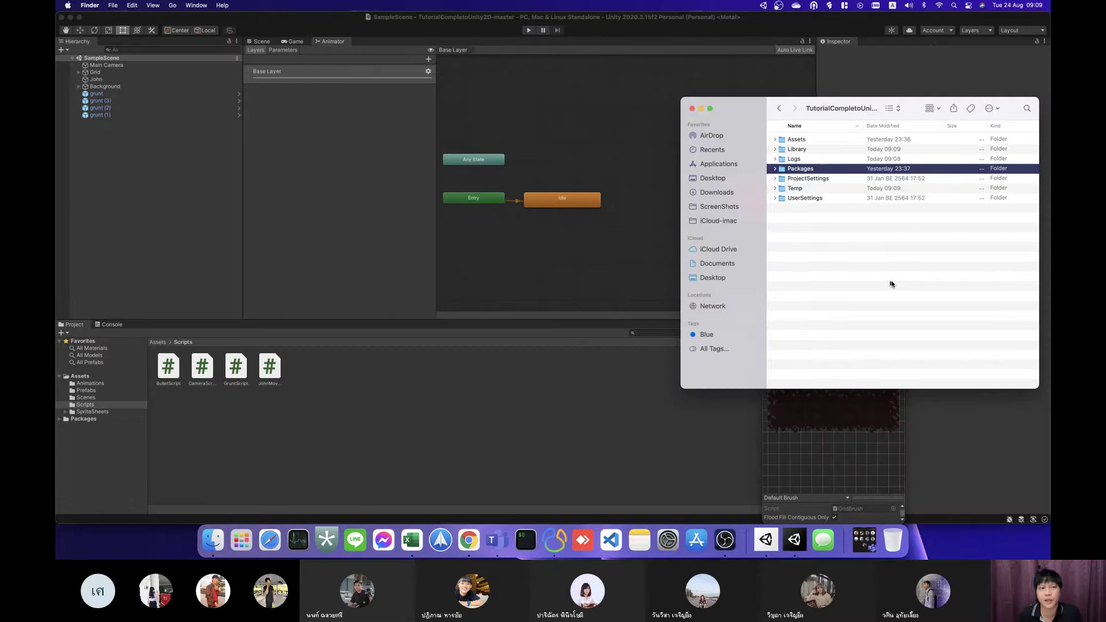
# Step: Switch to the Scene view and check SampleScene's options in the Hierarchy
pyautogui.click(263, 41)
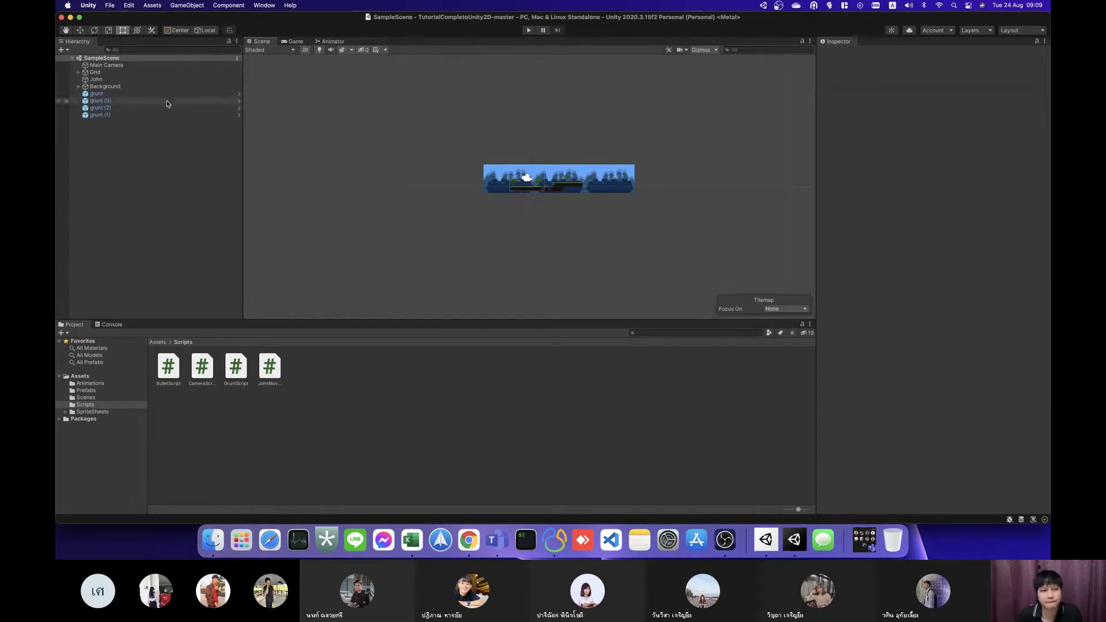
pyautogui.click(93, 60)
pyautogui.click(108, 6)
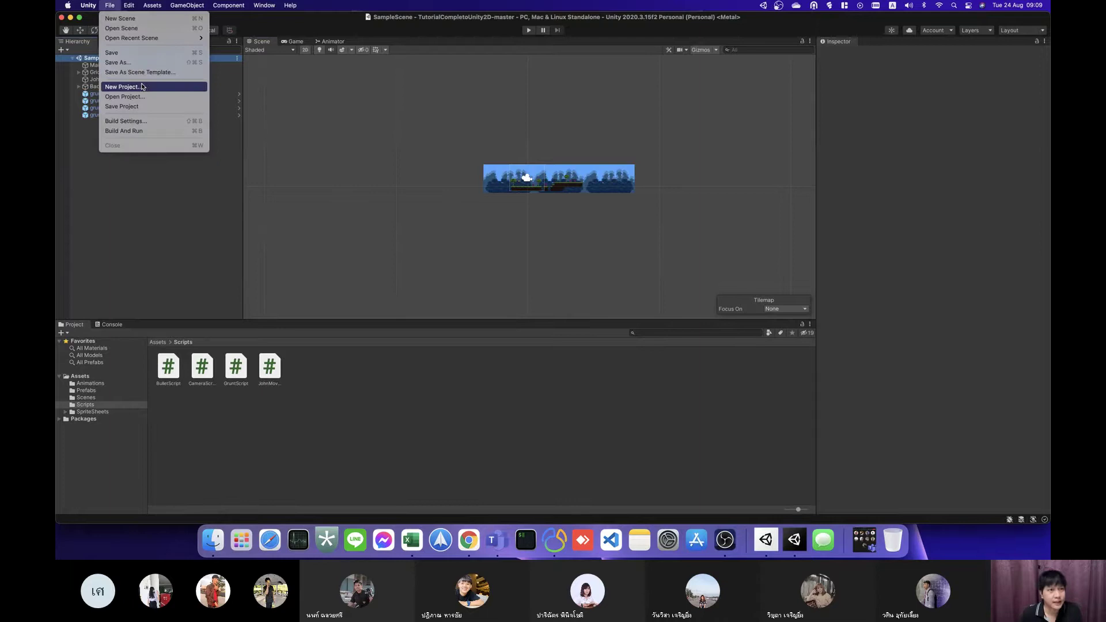
pyautogui.click(92, 60)
pyautogui.rightClick(91, 60)
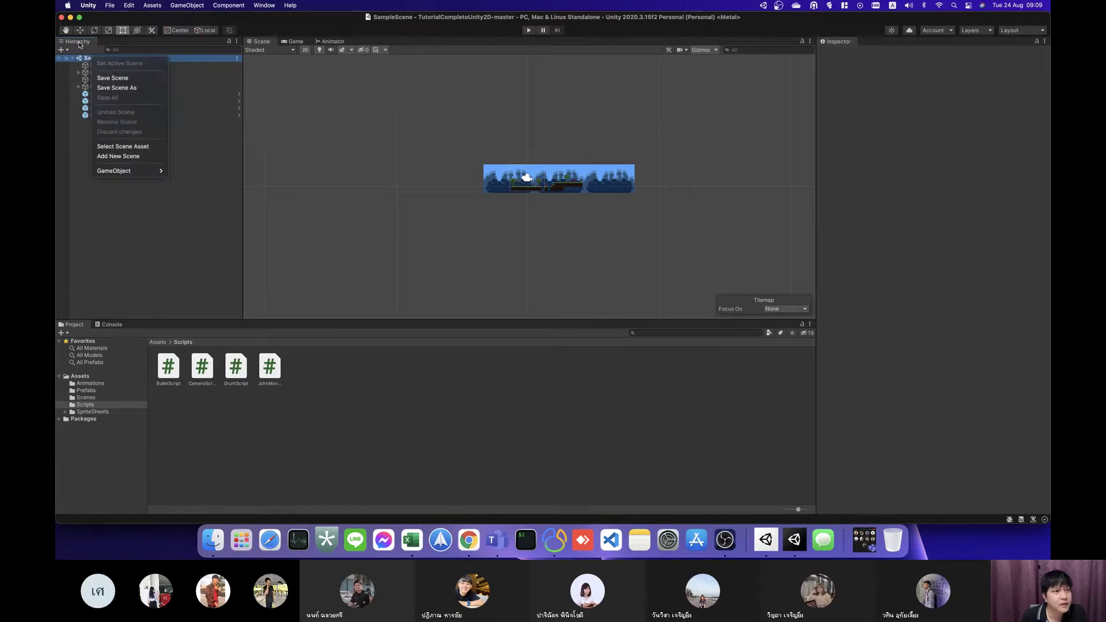
pyautogui.rightClick(80, 45)
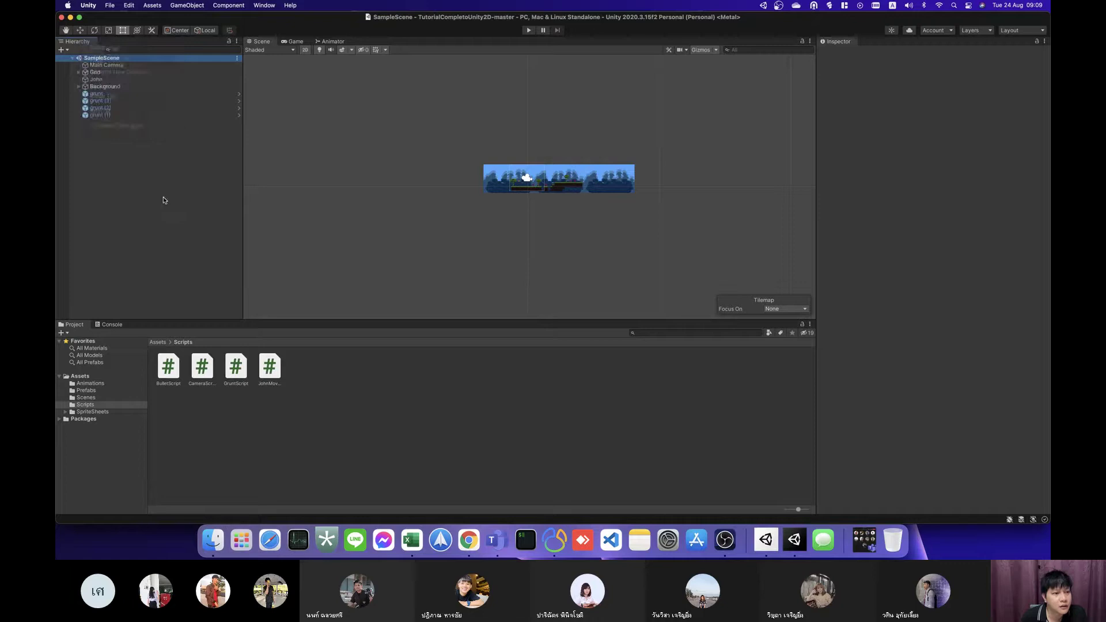
pyautogui.click(165, 200)
# Step: Look through the File and Help menus, then zoom into the jungle level
pyautogui.click(110, 7)
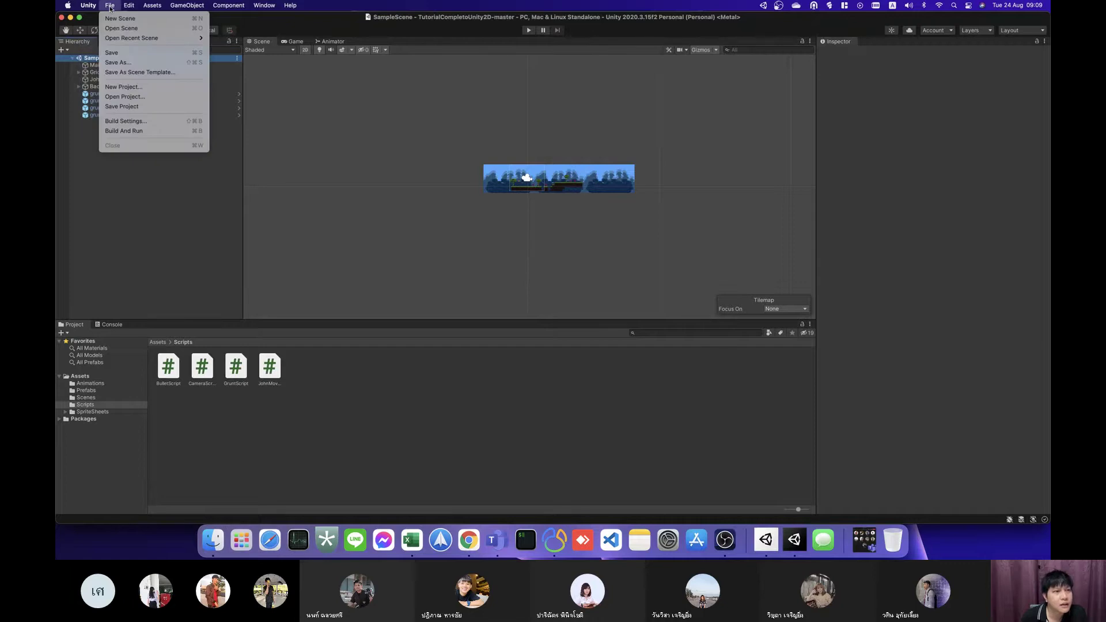
pyautogui.moveTo(128, 7)
pyautogui.moveTo(258, 8)
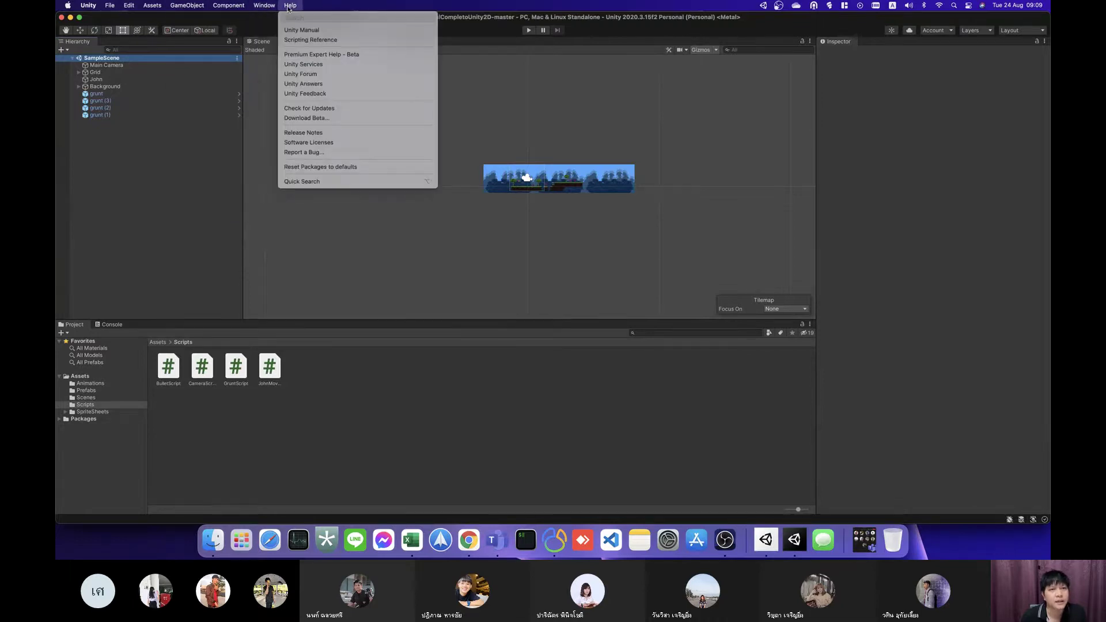
pyautogui.click(61, 172)
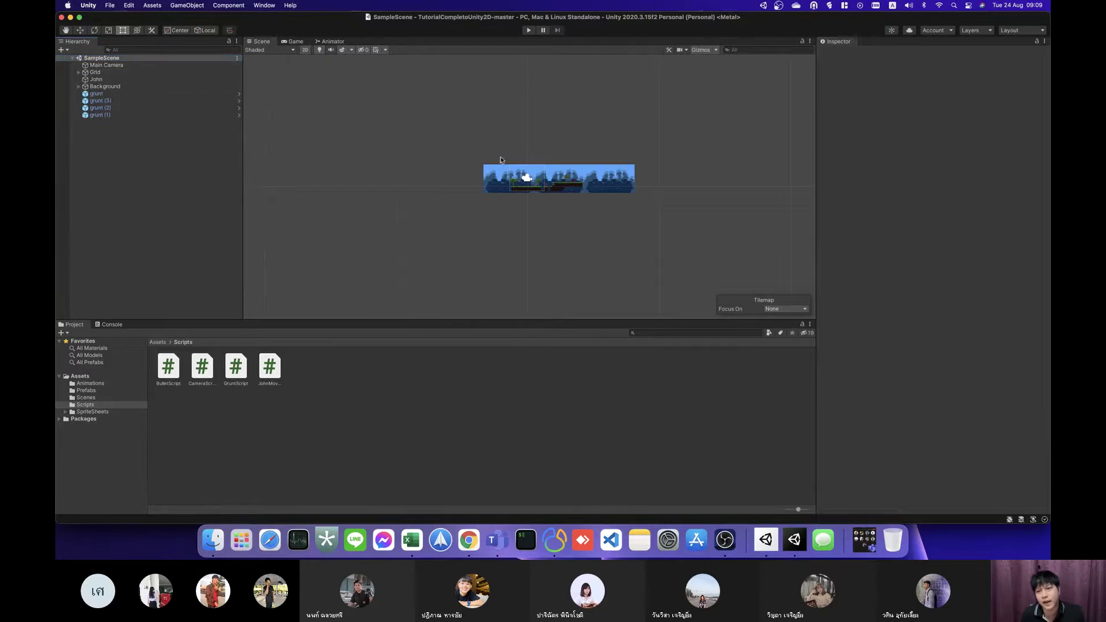
pyautogui.scroll(3, 481, 148)
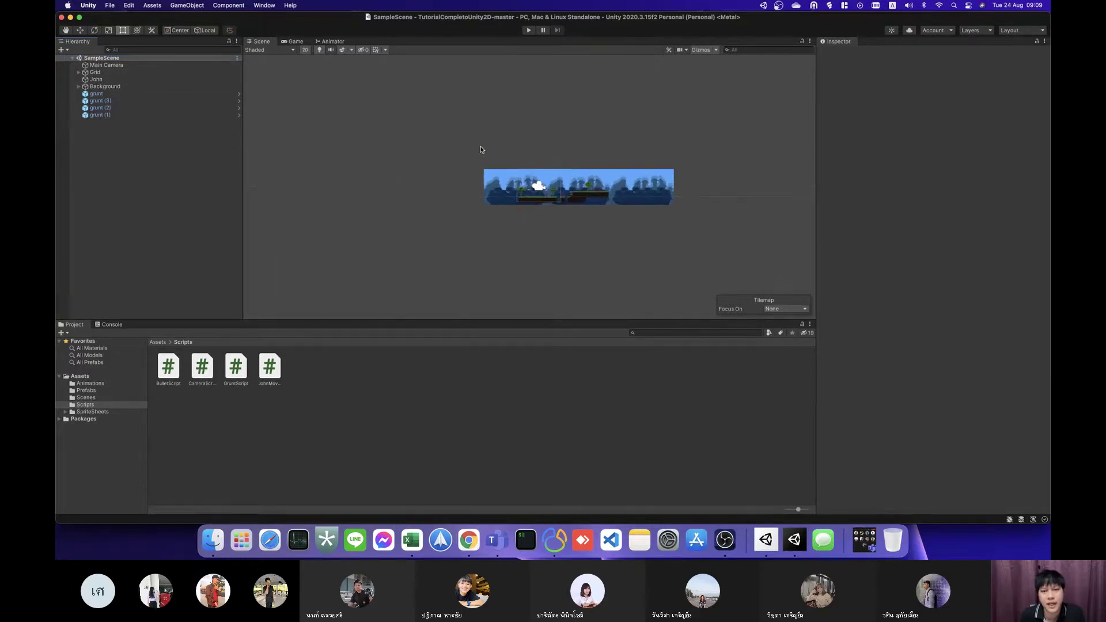
pyautogui.scroll(8, 481, 149)
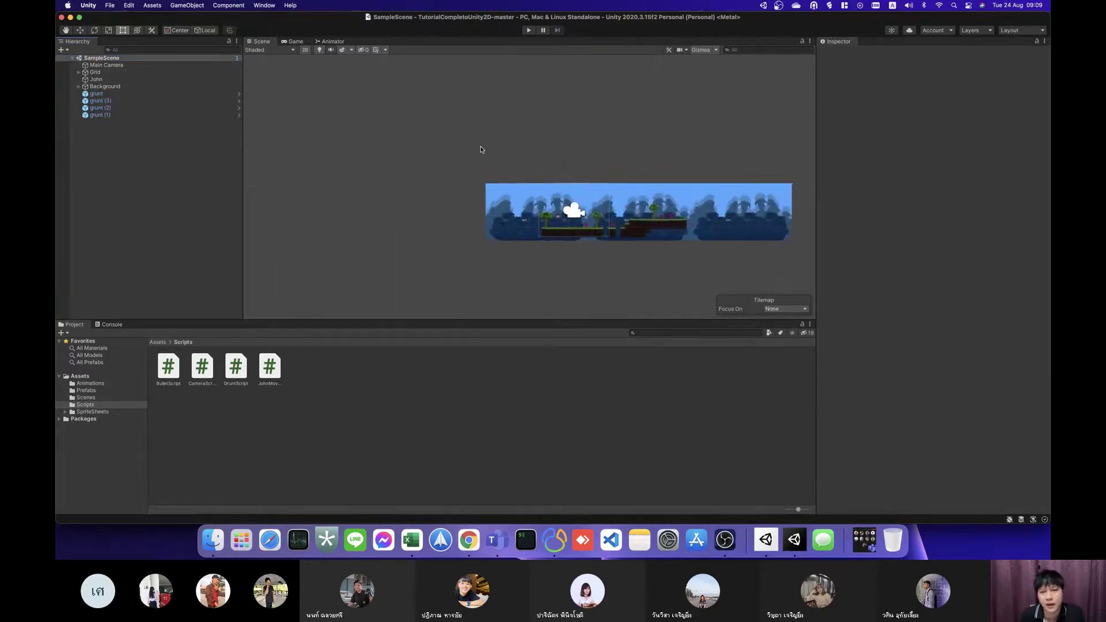
# Step: Open Assets > Scenes in the Project panel and select the SampleScene asset
pyautogui.click(80, 377)
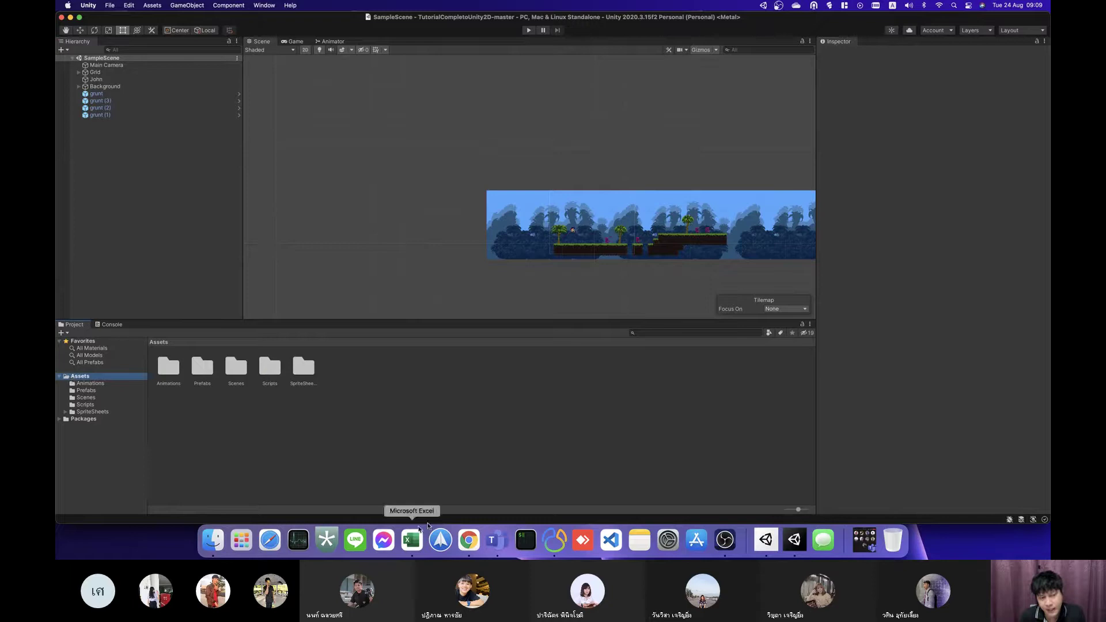
pyautogui.click(213, 541)
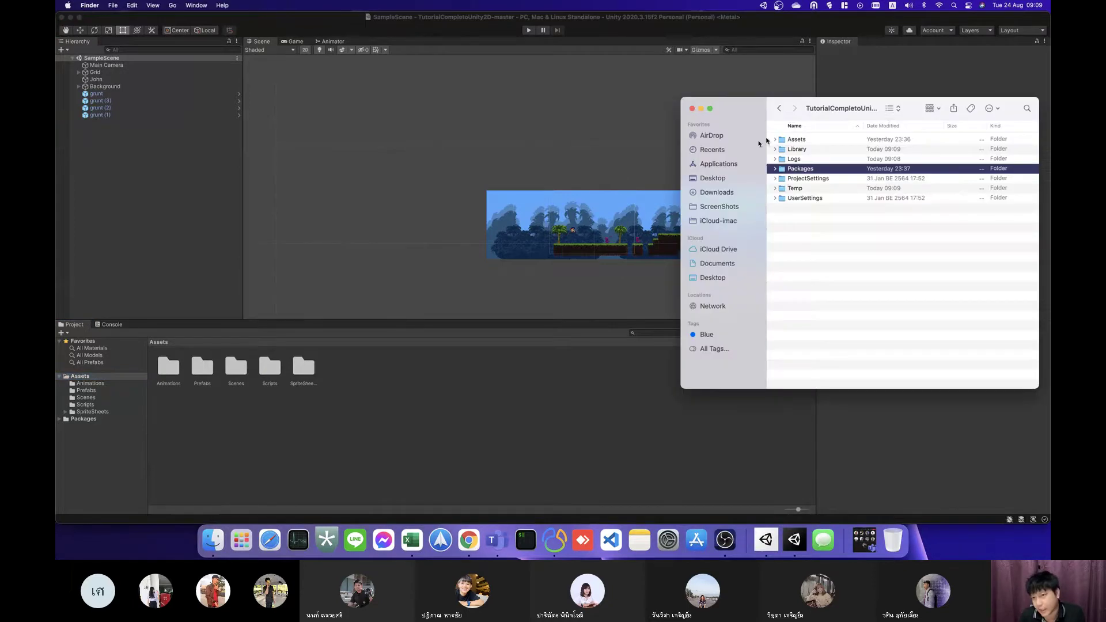
pyautogui.click(478, 138)
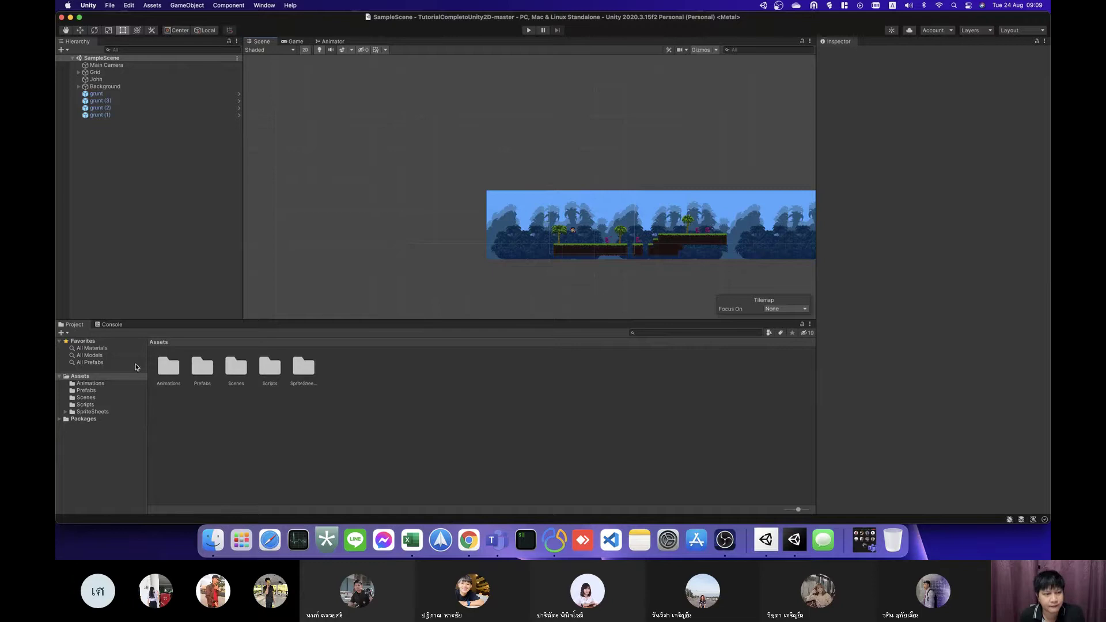
pyautogui.click(82, 398)
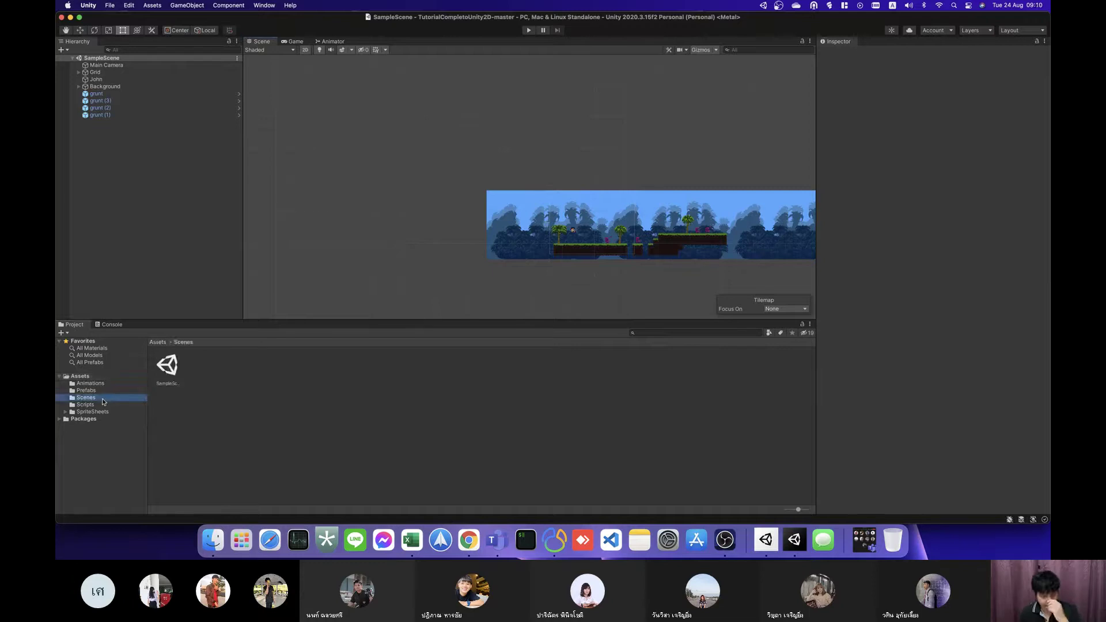
pyautogui.click(168, 369)
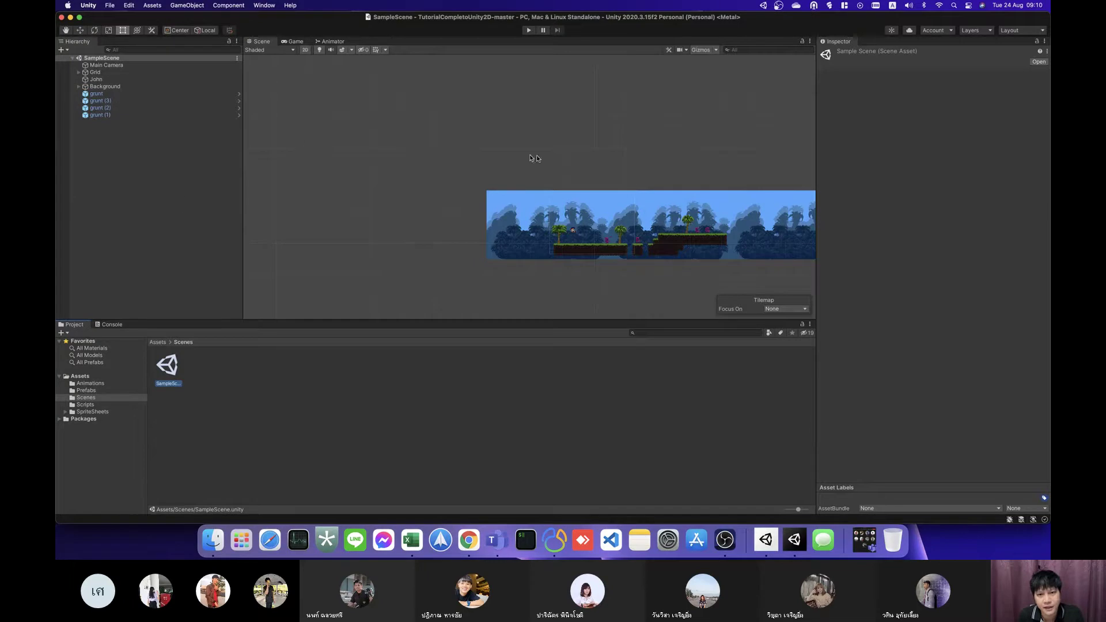
pyautogui.scroll(2, 547, 141)
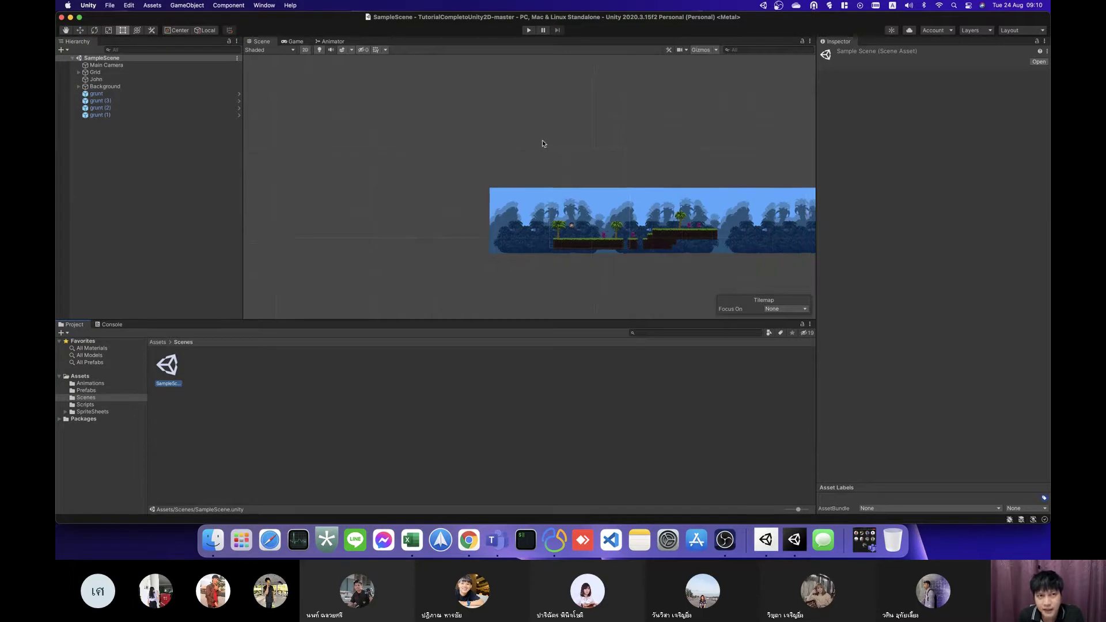
# Step: Pan and zoom the Scene view with the Q hand tool to frame the jungle level
pyautogui.click(617, 174)
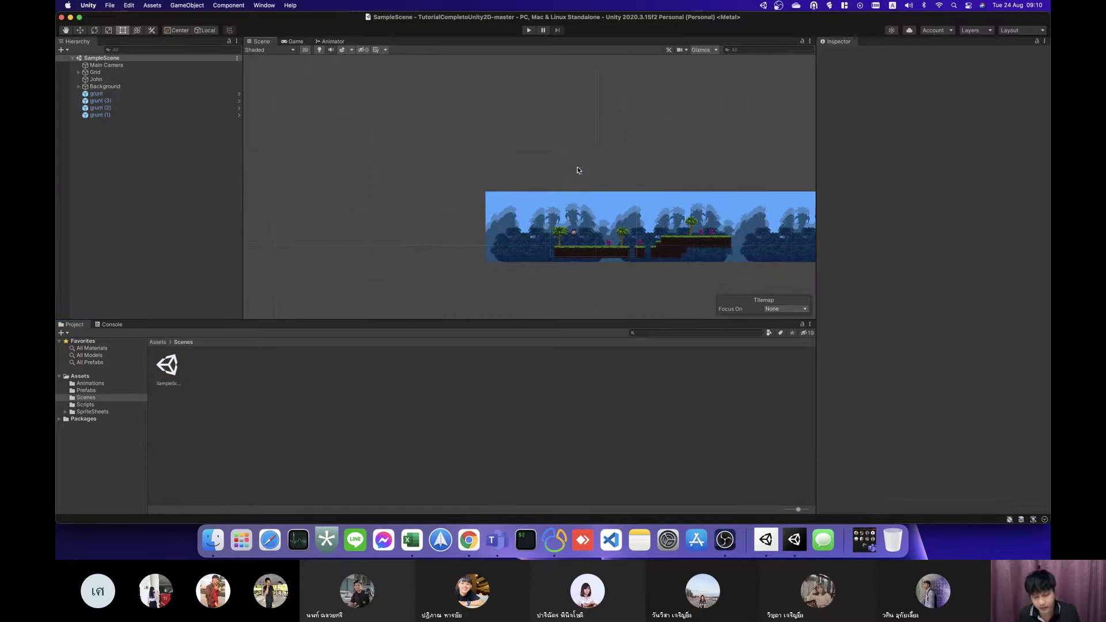
pyautogui.press('q')
pyautogui.moveTo(575, 166)
pyautogui.mouseDown()
pyautogui.moveTo(455, 138)
pyautogui.moveTo(451, 113)
pyautogui.mouseUp()
pyautogui.press('t')
pyautogui.scroll(5, 468, 168)
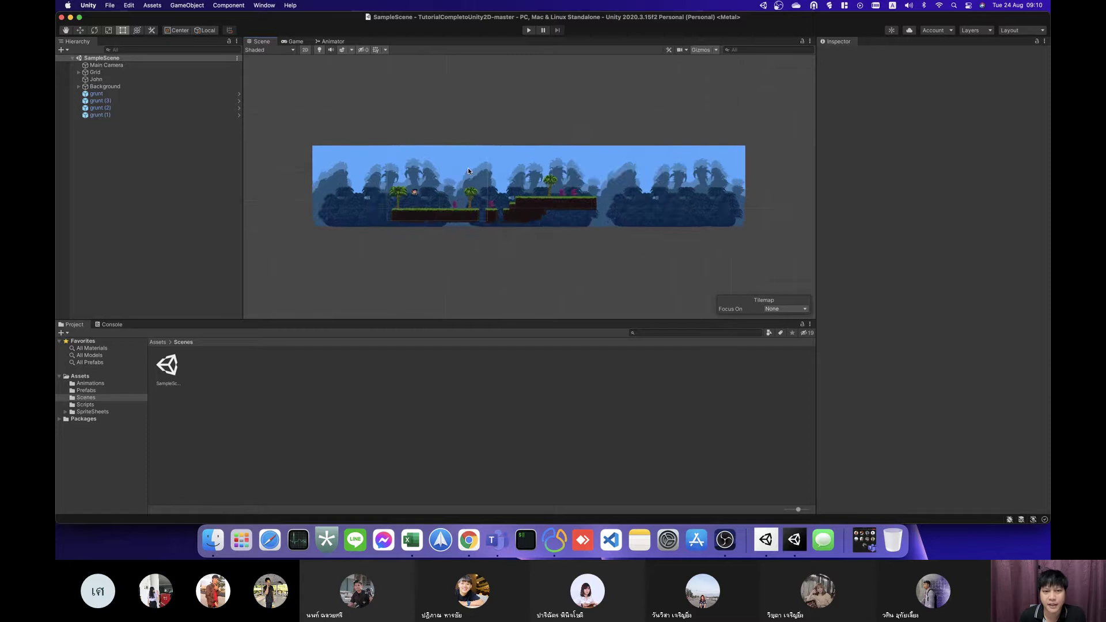
pyautogui.press('q')
pyautogui.moveTo(380, 156)
pyautogui.mouseDown()
pyautogui.moveTo(556, 139)
pyautogui.moveTo(508, 137)
pyautogui.mouseUp()
pyautogui.press('t')
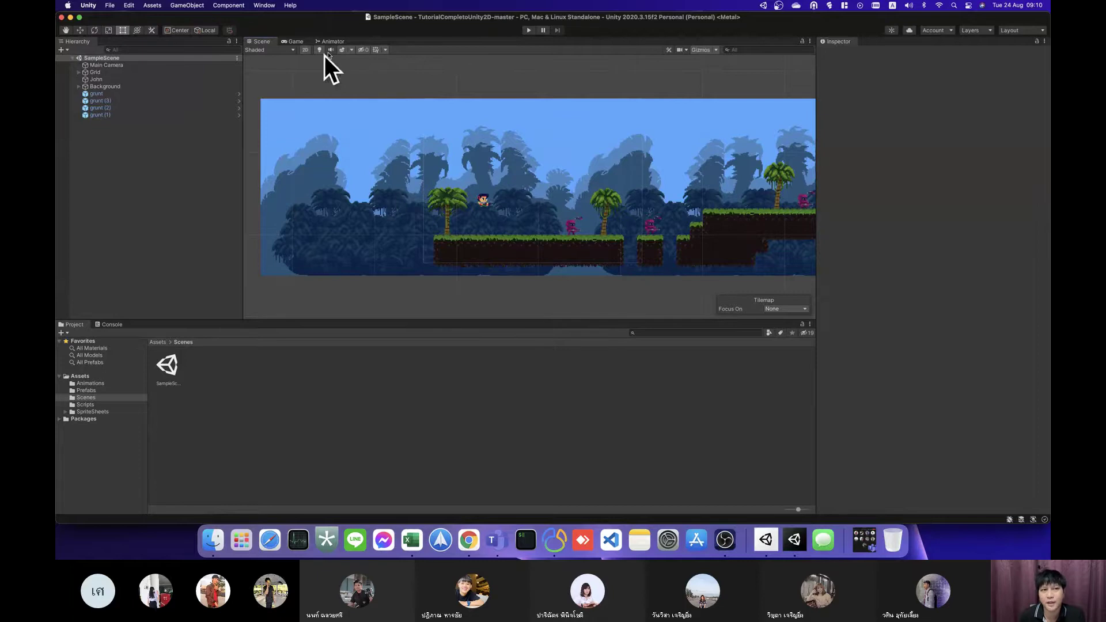
pyautogui.press('q')
pyautogui.moveTo(548, 144); pyautogui.dragTo(396, 139)
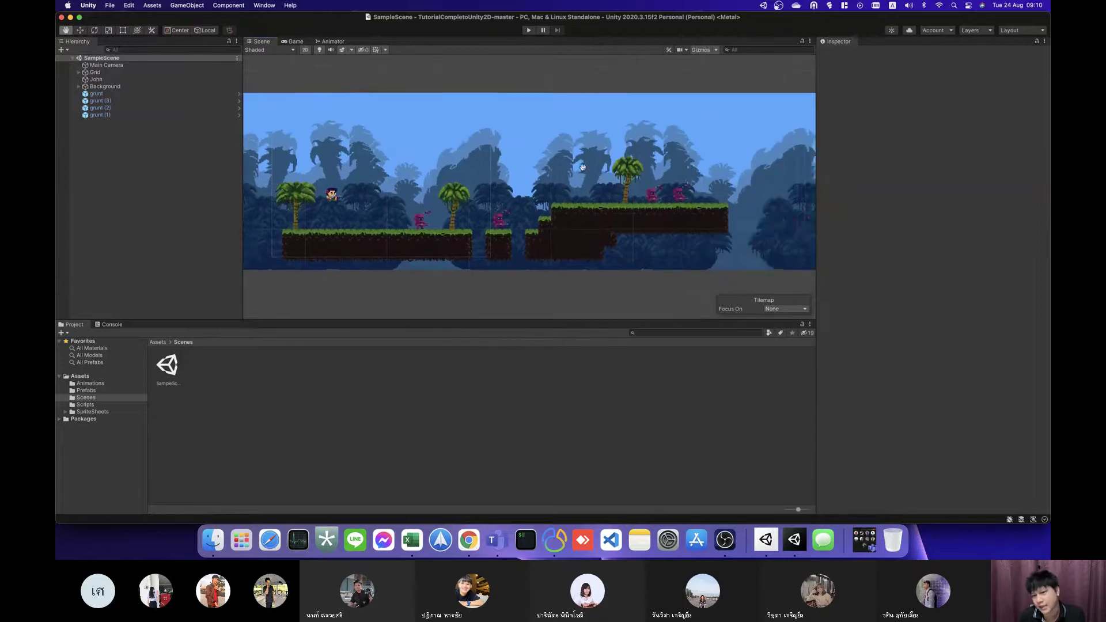
pyautogui.moveTo(495, 148)
pyautogui.mouseDown()
pyautogui.moveTo(652, 150)
pyautogui.moveTo(446, 136)
pyautogui.mouseUp()
pyautogui.press('t')
# Step: Select John and the Tilemap to inspect them, then recentre the level in view
pyautogui.click(343, 178)
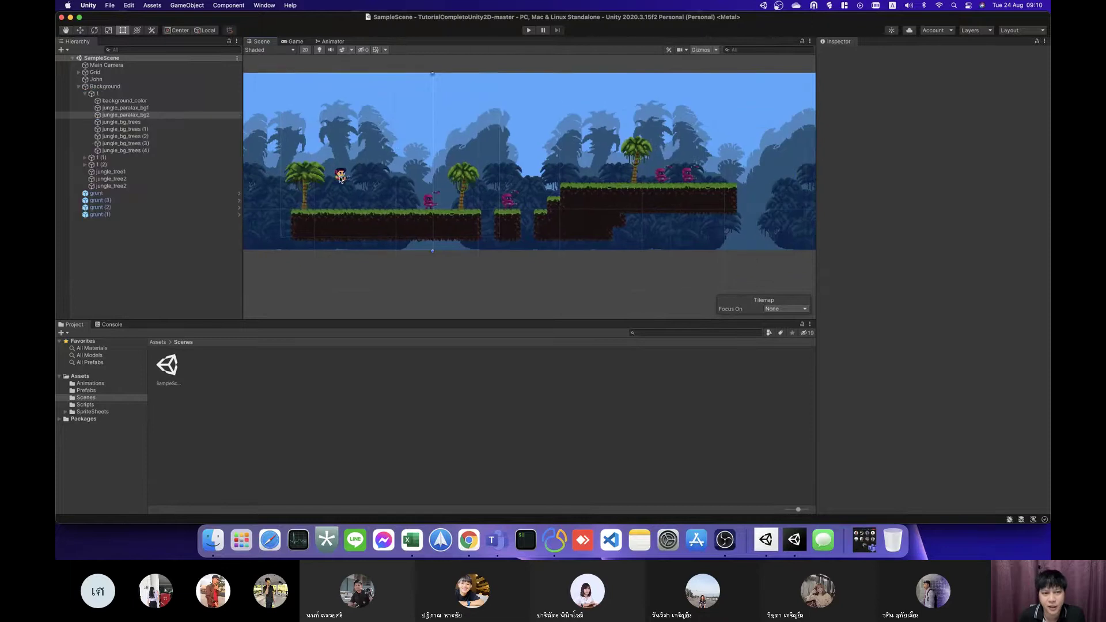
pyautogui.click(343, 178)
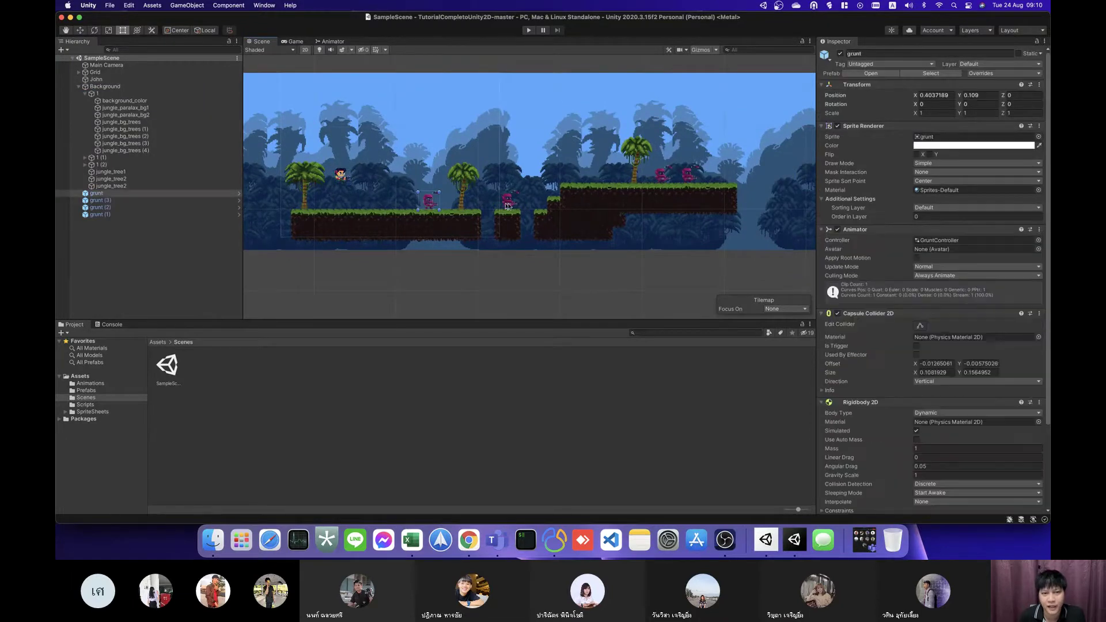
pyautogui.click(671, 191)
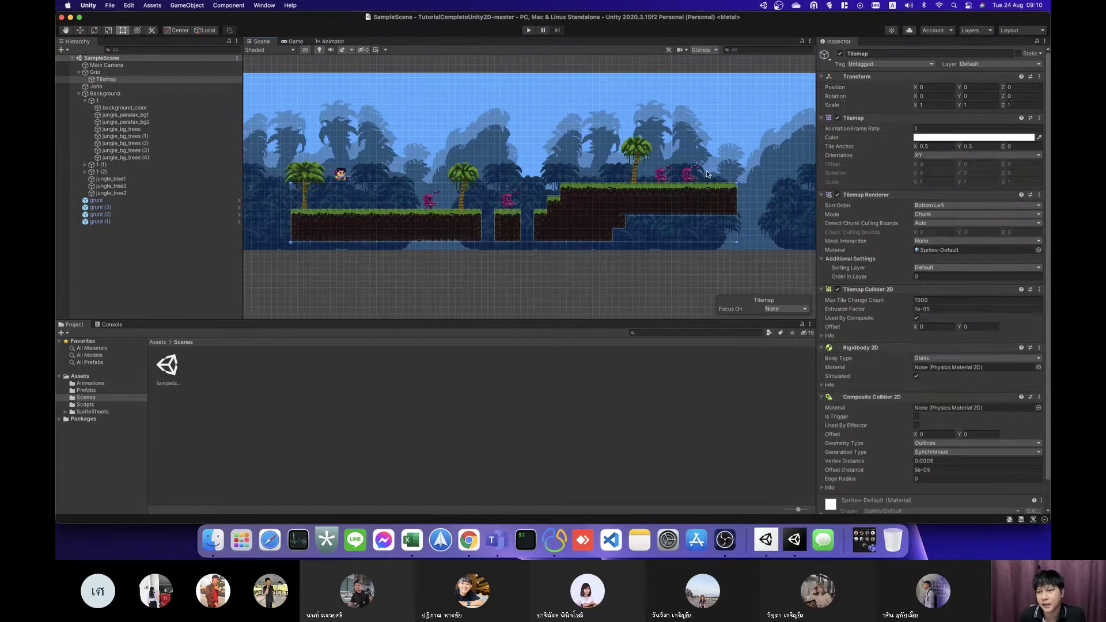
pyautogui.click(605, 288)
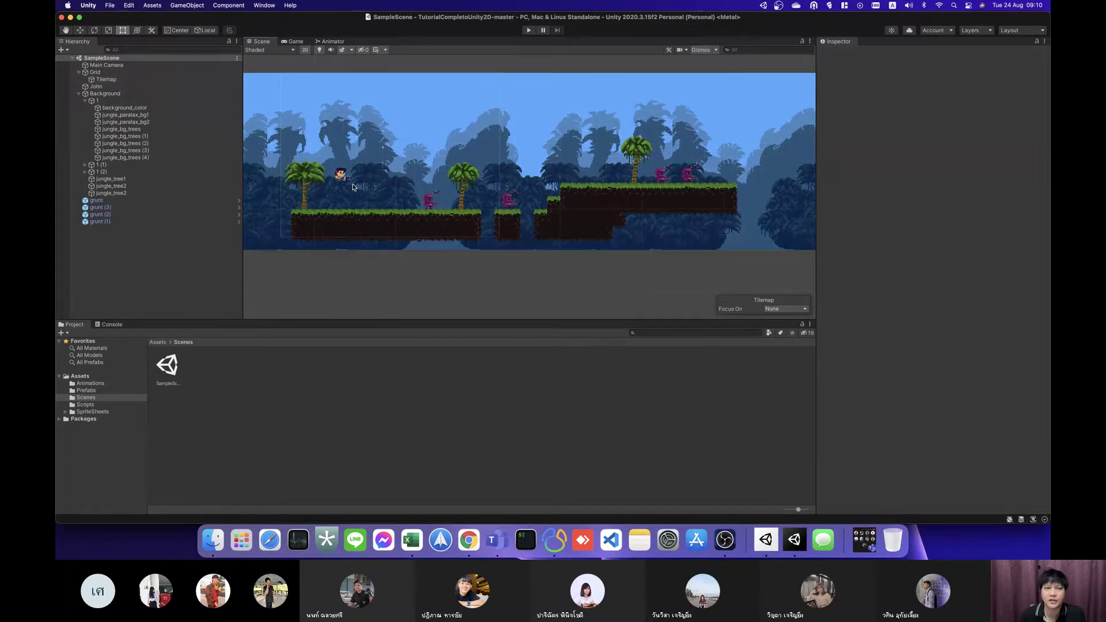
pyautogui.scroll(2, 354, 187)
pyautogui.scroll(-2, 353, 186)
pyautogui.scroll(-2, 360, 167)
pyautogui.scroll(-2, 369, 147)
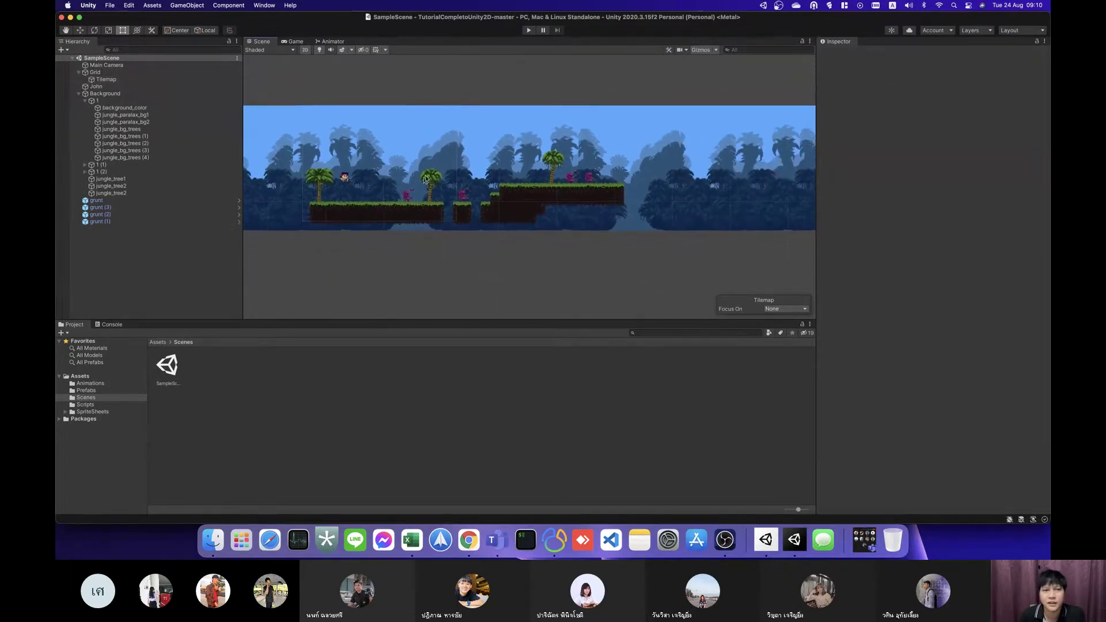
pyautogui.moveTo(376, 128); pyautogui.dragTo(402, 116, button='middle')
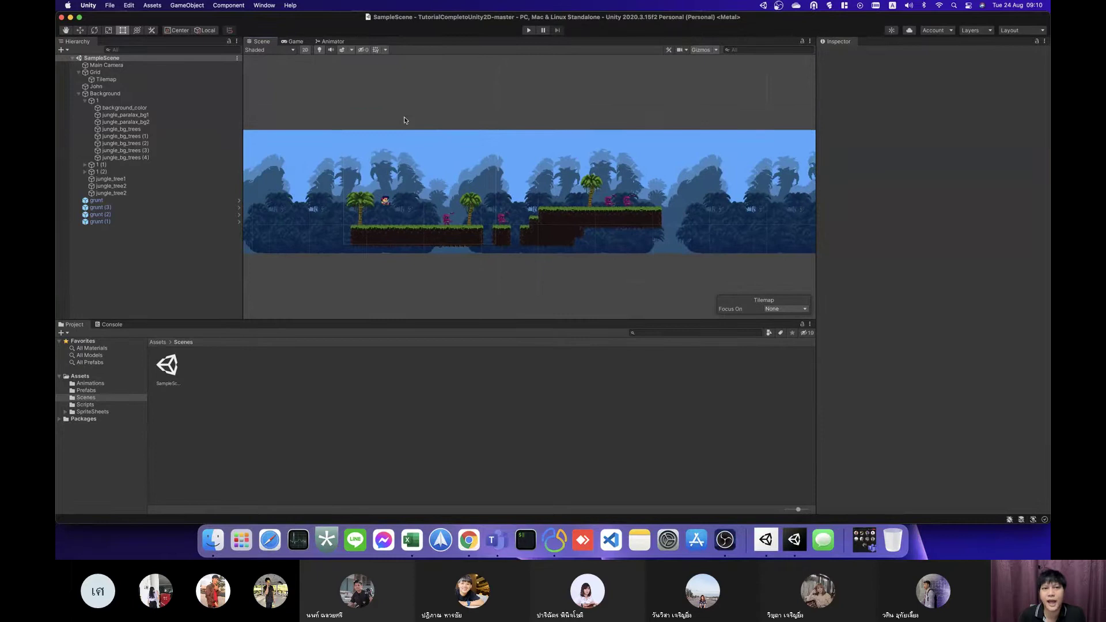
# Step: Enter the Game view and walk, jump and fire with the character using A, D and Space
pyautogui.click(292, 42)
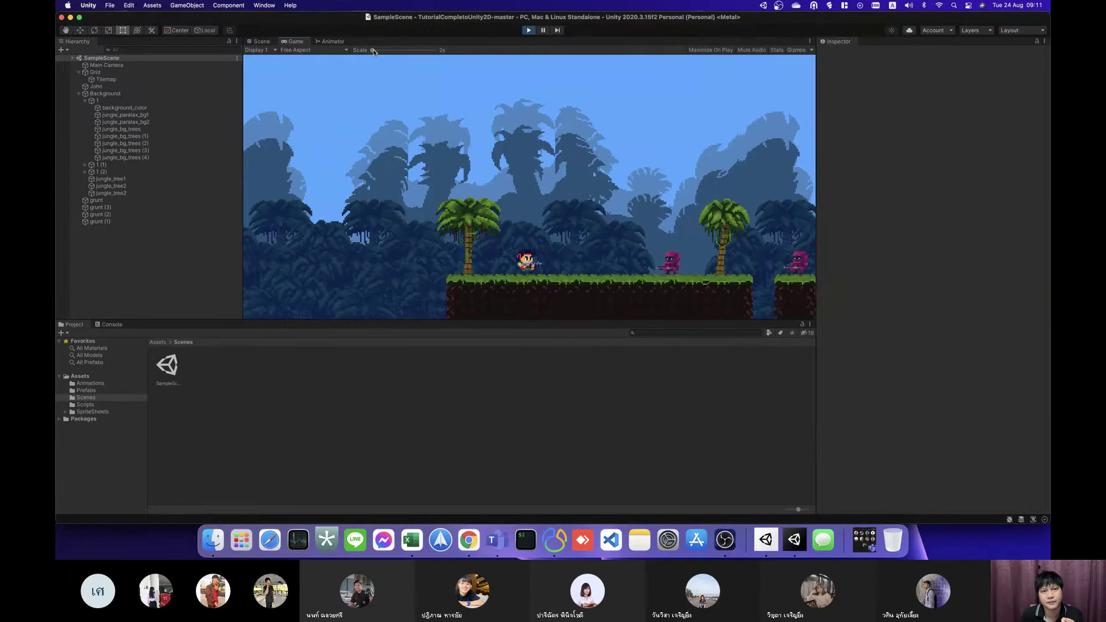
pyautogui.moveTo(374, 51); pyautogui.dragTo(336, 53)
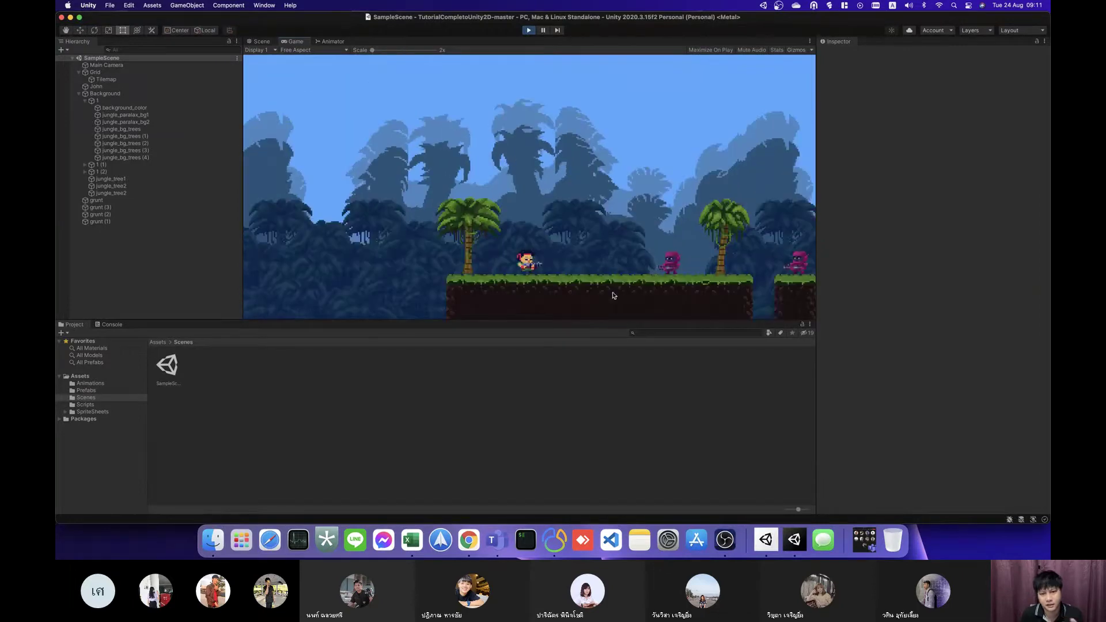
pyautogui.press('d')
pyautogui.press('space')
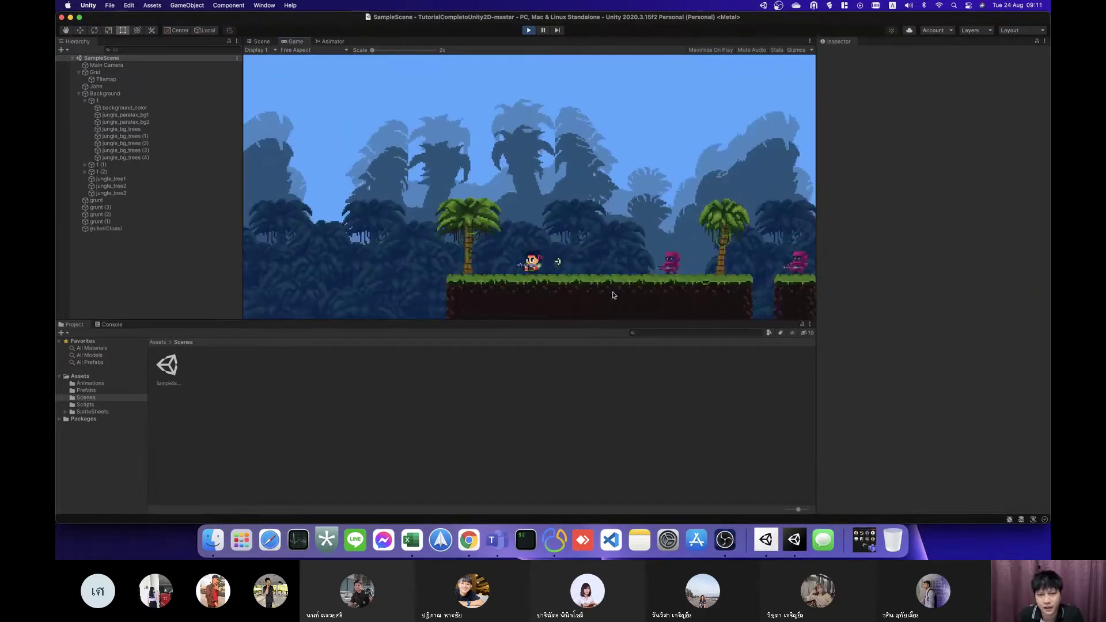
pyautogui.press('a')
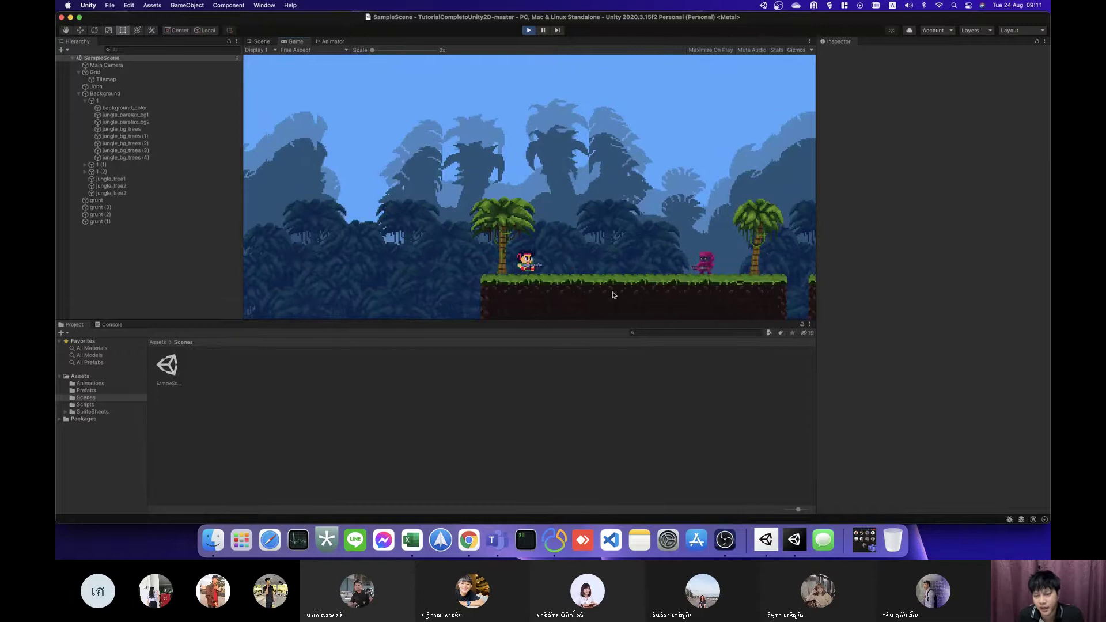
pyautogui.press('d')
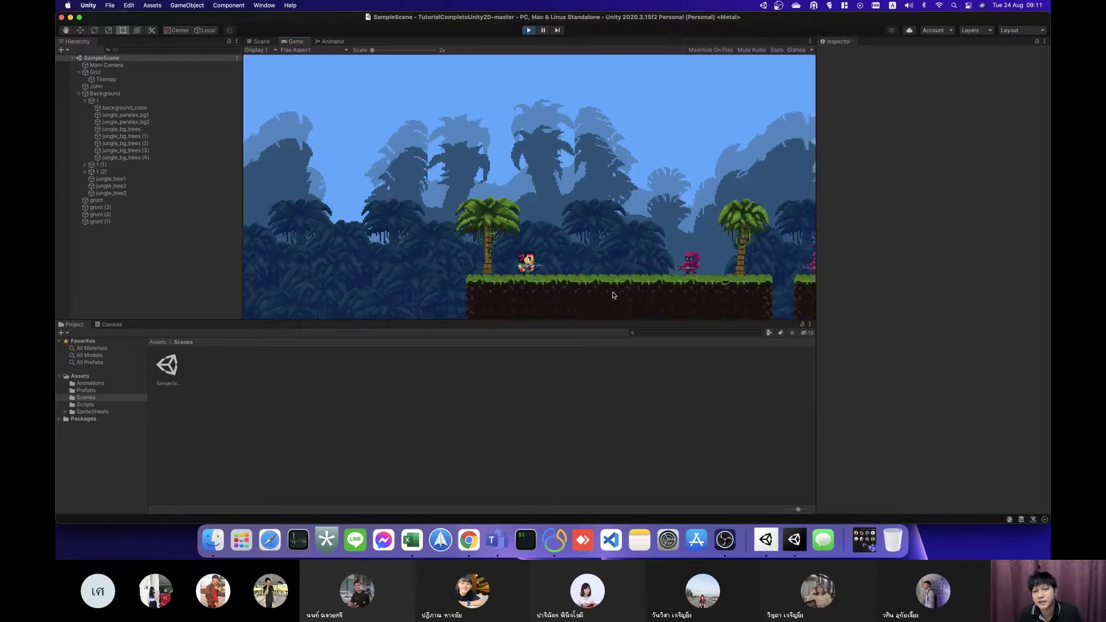
pyautogui.press('a')
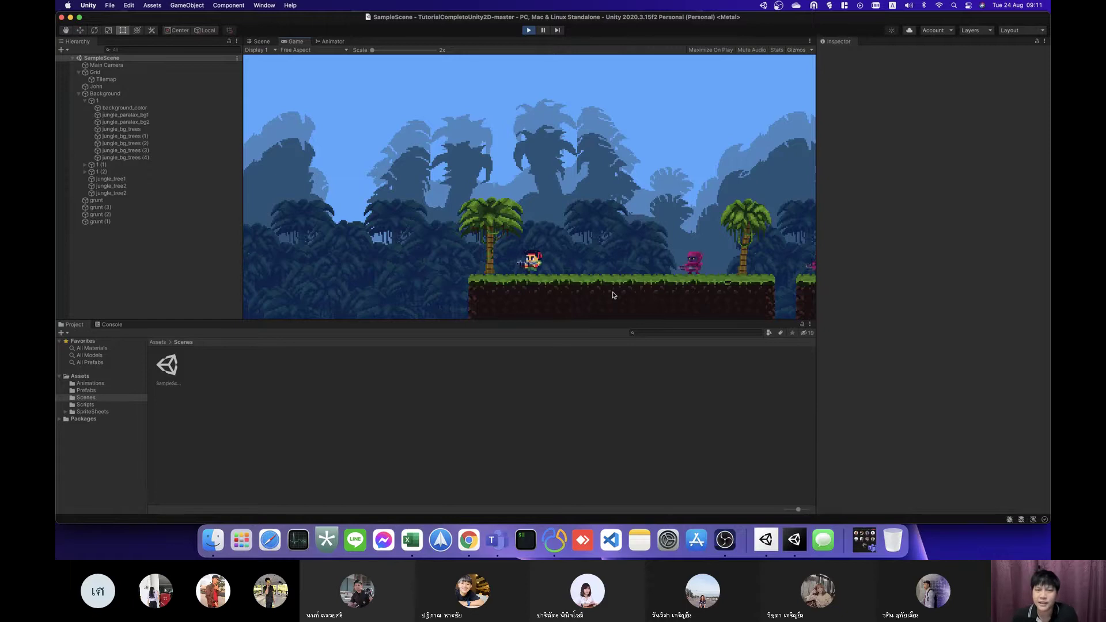
pyautogui.press('a')
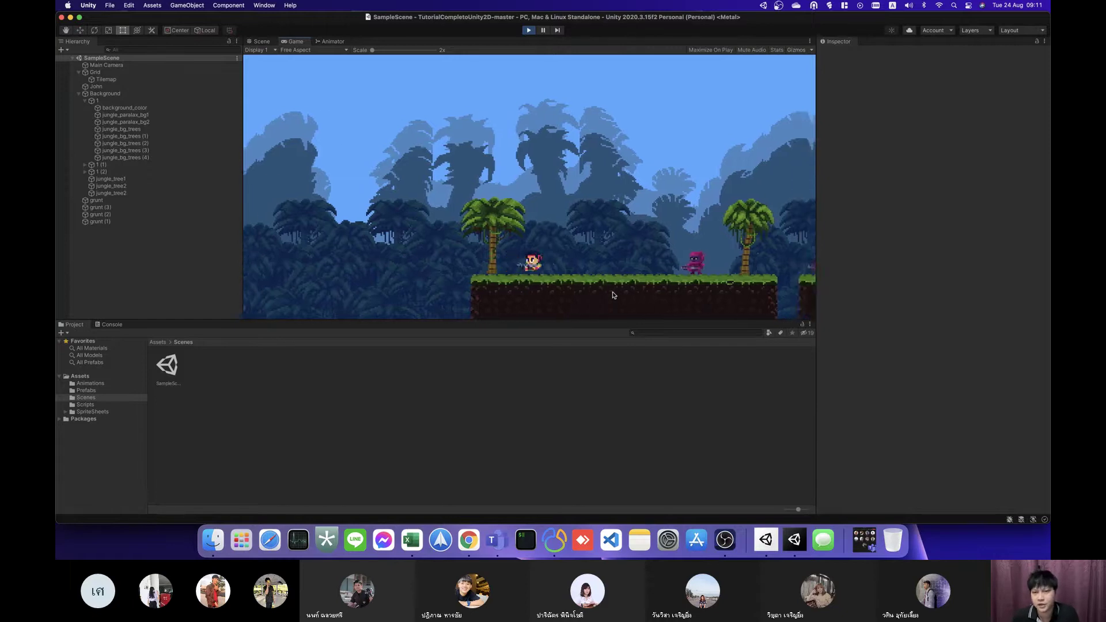
pyautogui.press('d')
pyautogui.press('space')
pyautogui.press('a')
pyautogui.press('d')
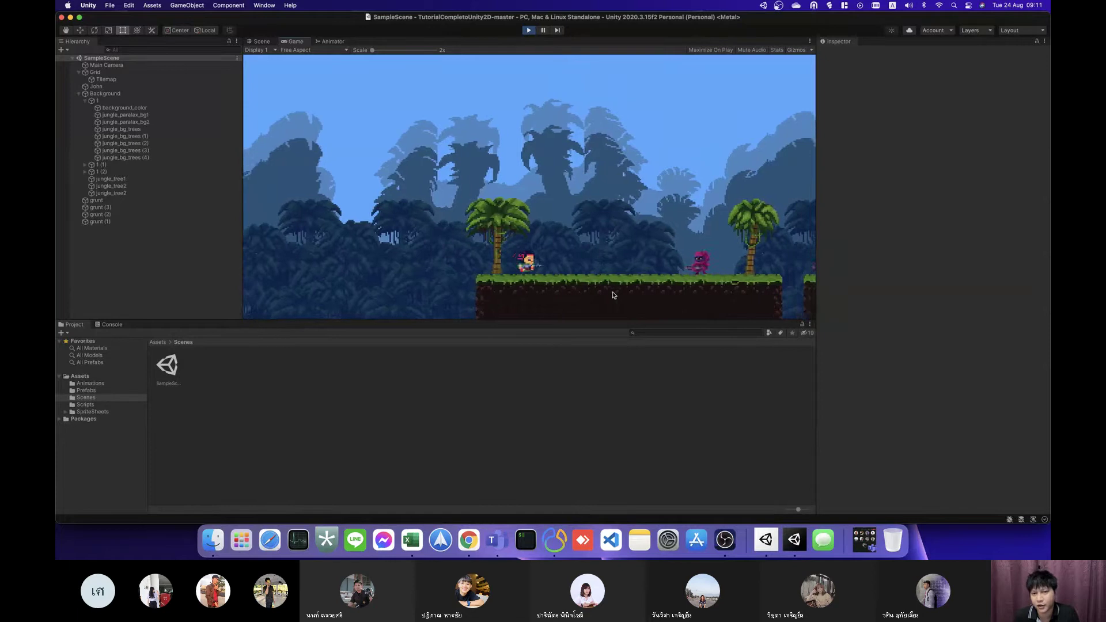
pyautogui.press('a')
pyautogui.press('space')
pyautogui.press('space')
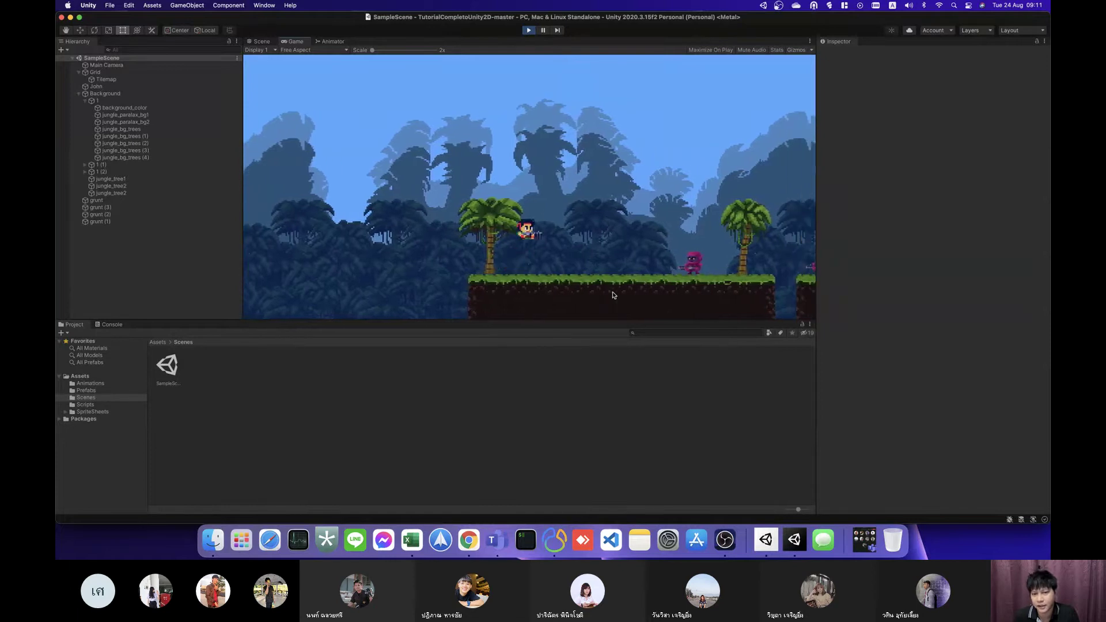
pyautogui.press('space')
pyautogui.press('space')
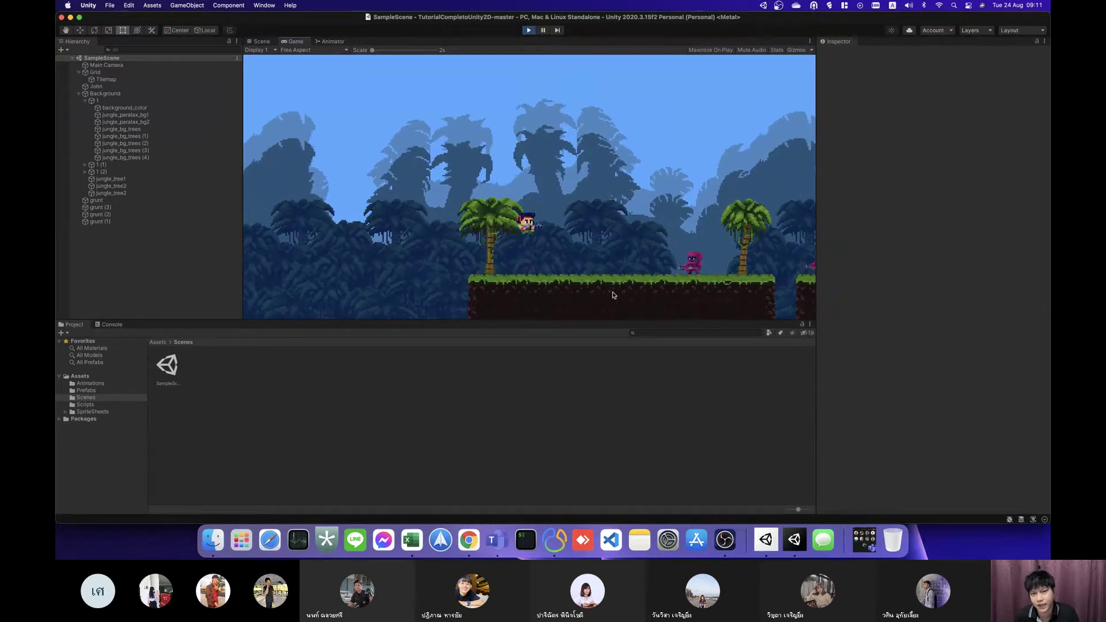
# Step: Walk the character left and right to line up with the grunt
pyautogui.press('a')
pyautogui.press('a')
pyautogui.press('d')
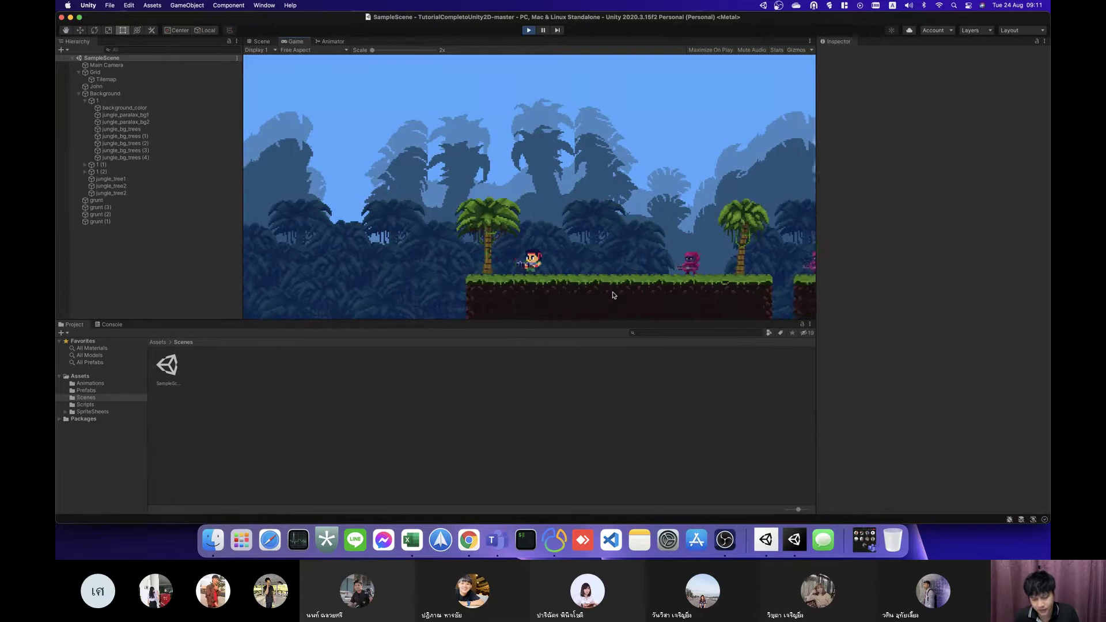
pyautogui.press('a')
pyautogui.press('d')
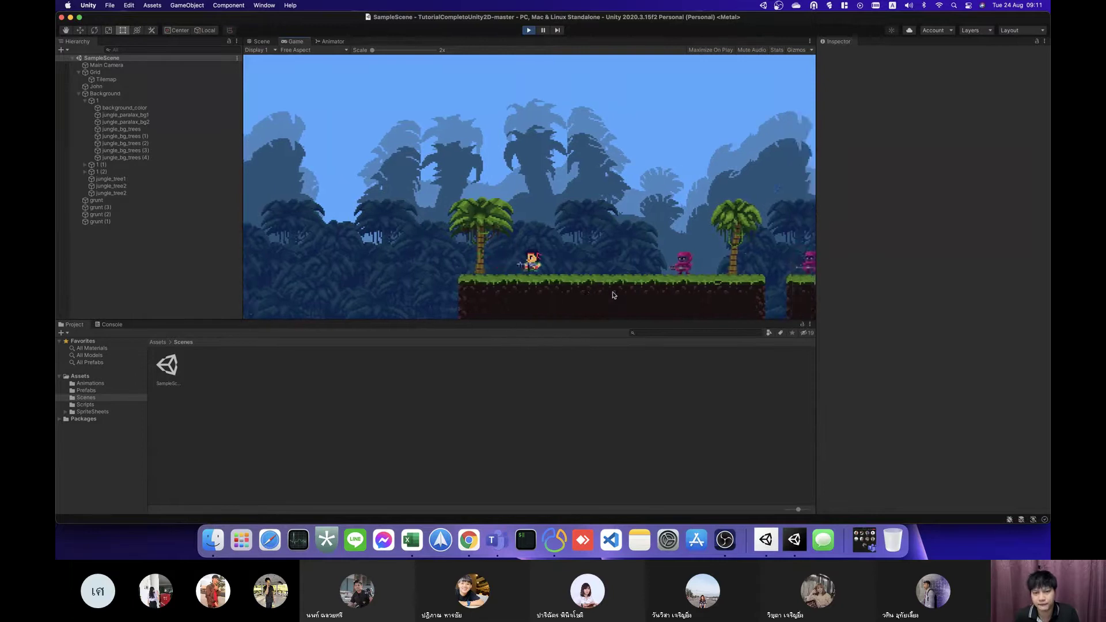
pyautogui.press('a')
pyautogui.press('d')
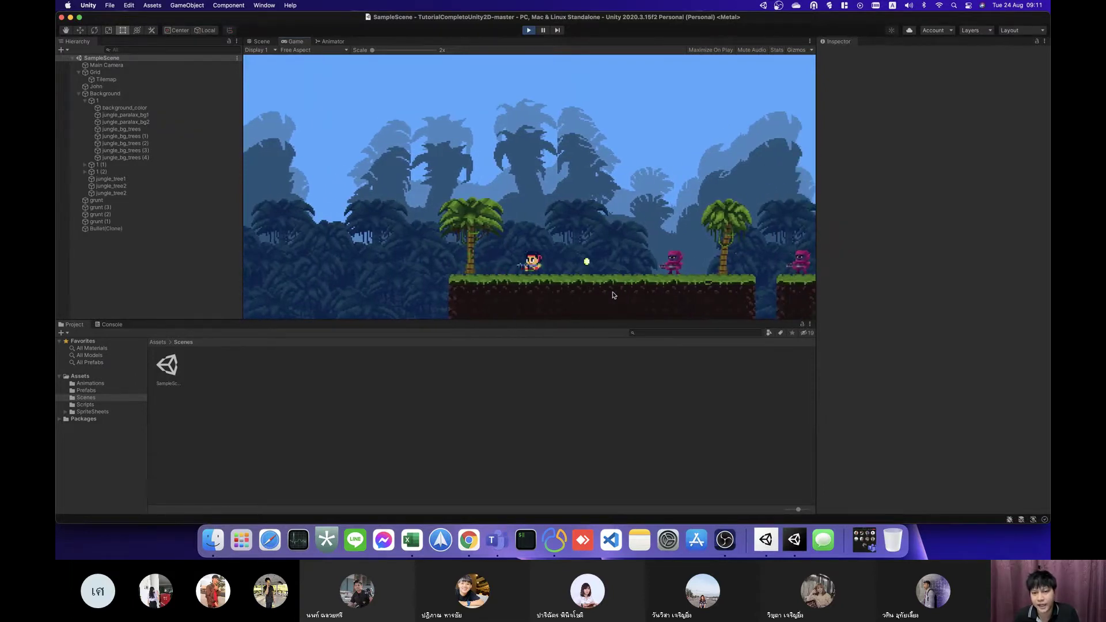
pyautogui.press('a')
pyautogui.press('d')
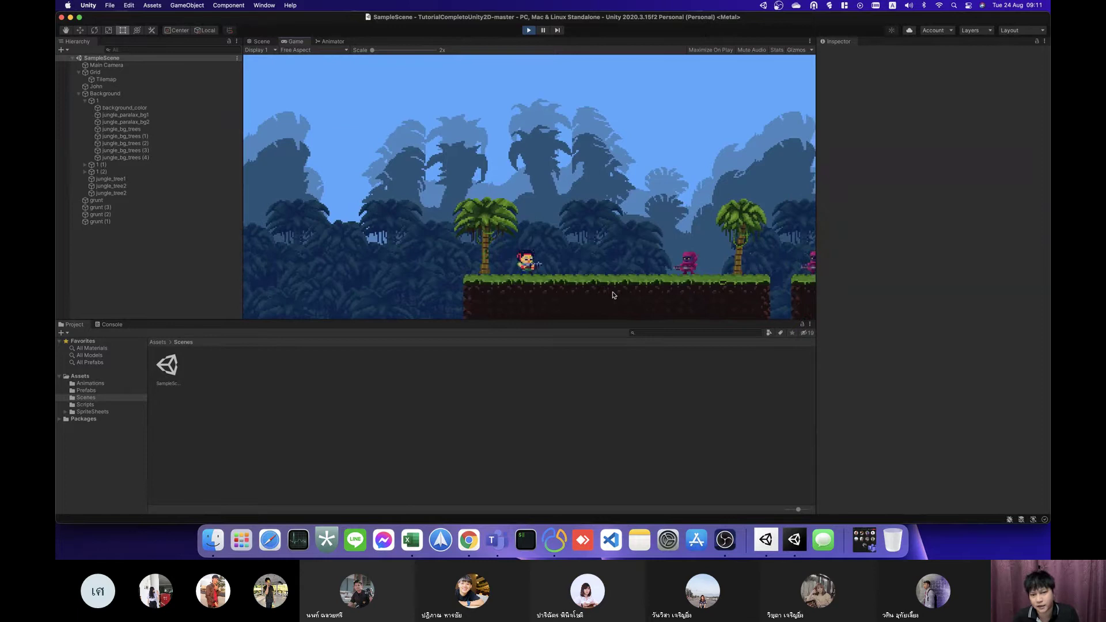
# Step: Shoot the grunt repeatedly, then run right through the level while firing
pyautogui.press('space')
pyautogui.press('space')
pyautogui.press('space')
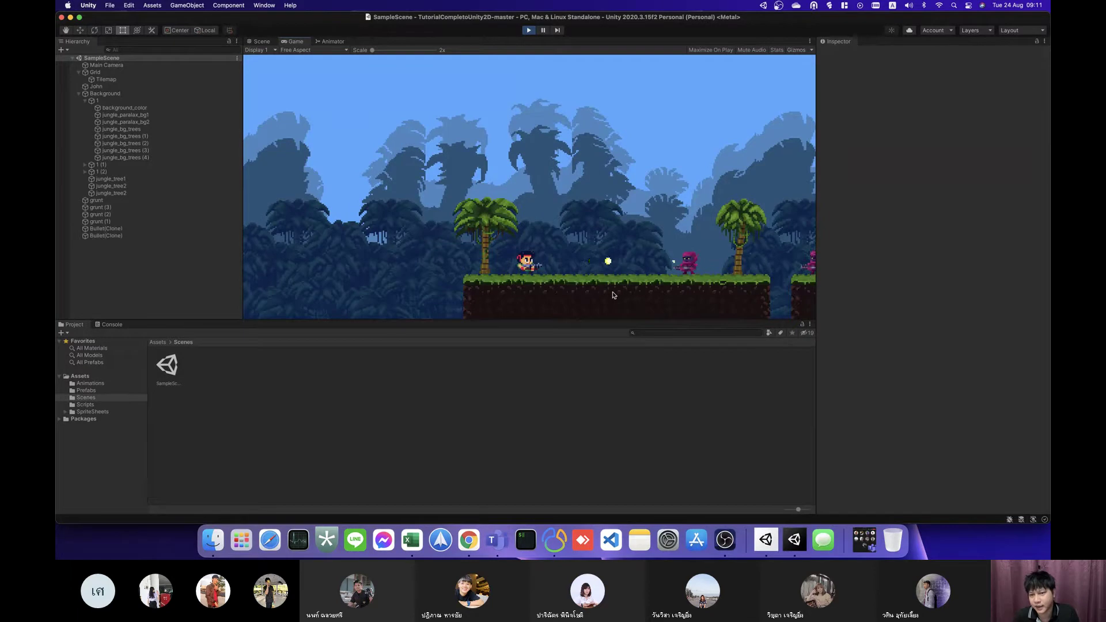
pyautogui.press('space')
pyautogui.press('space')
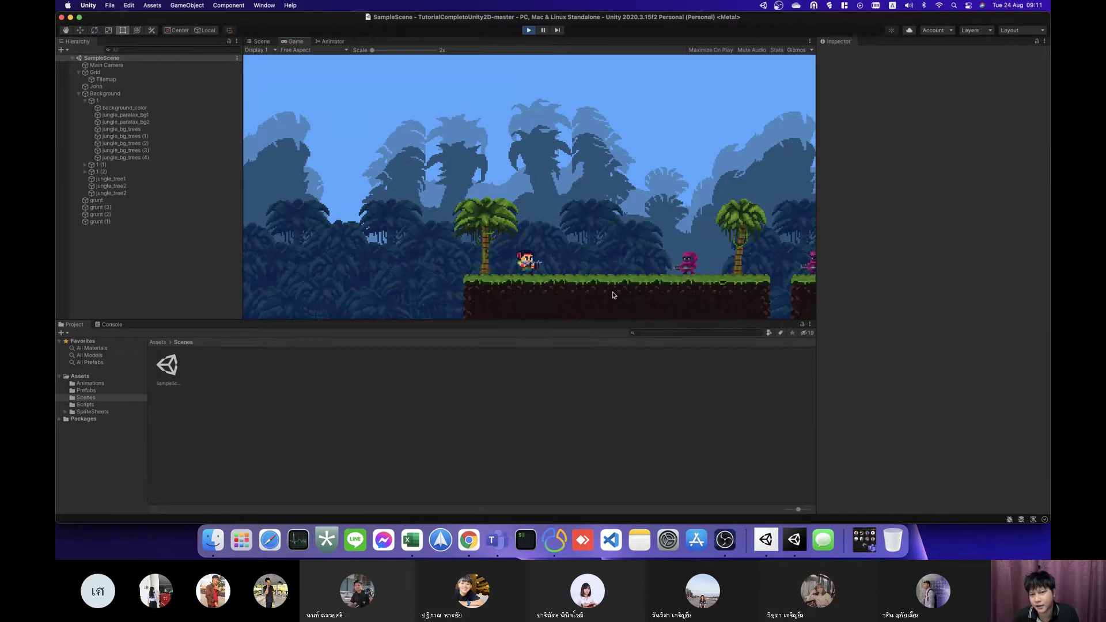
pyautogui.press('space')
pyautogui.press('space')
pyautogui.press('space')
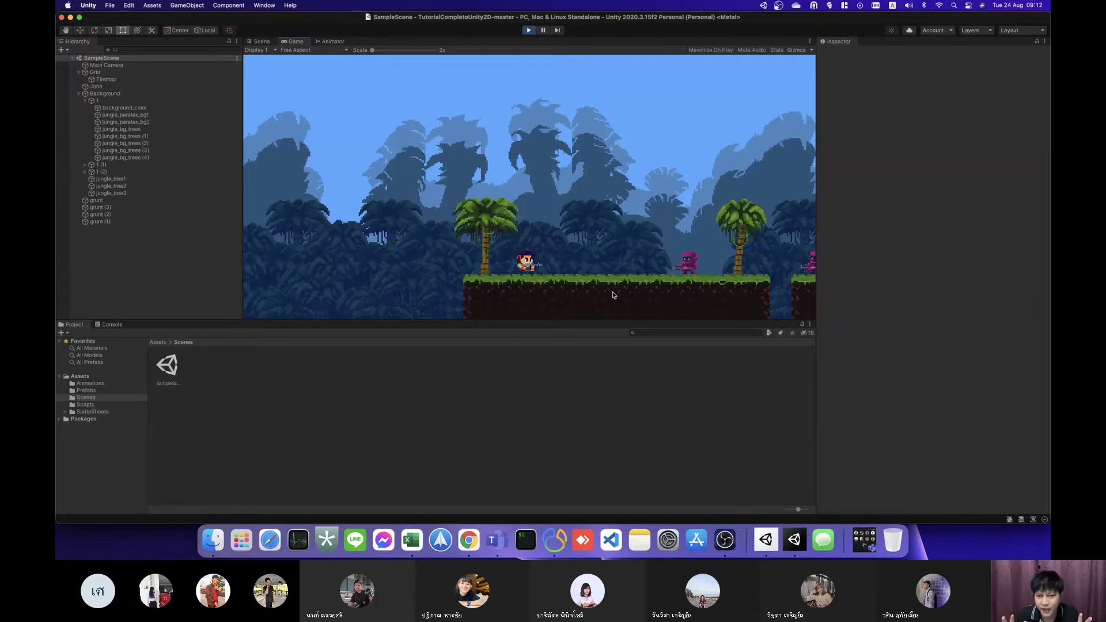
pyautogui.press('Left')
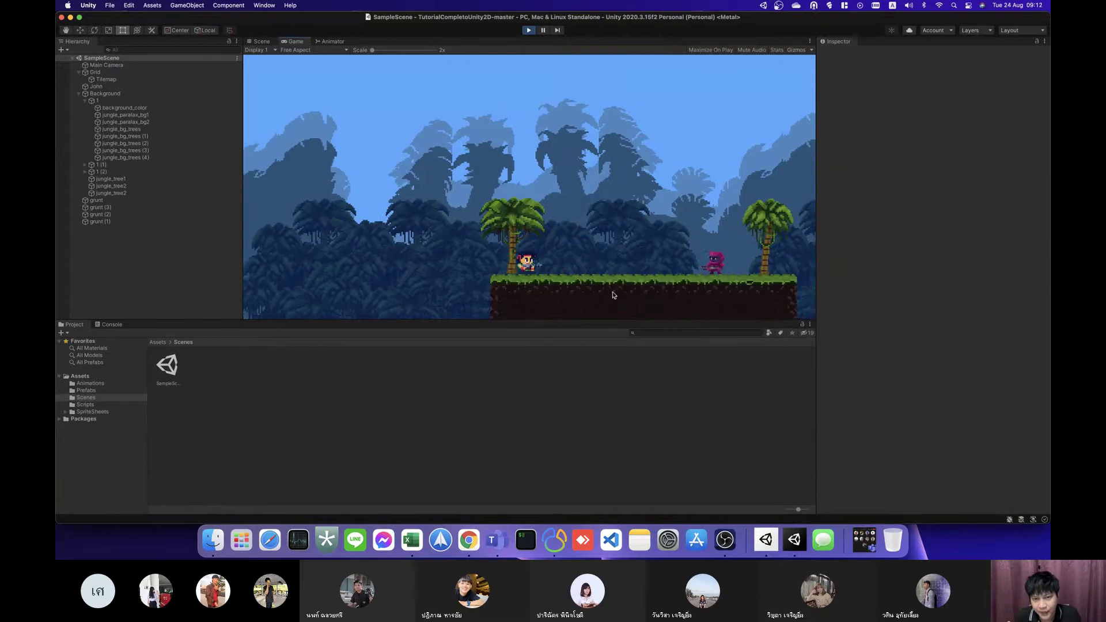
pyautogui.press('Right')
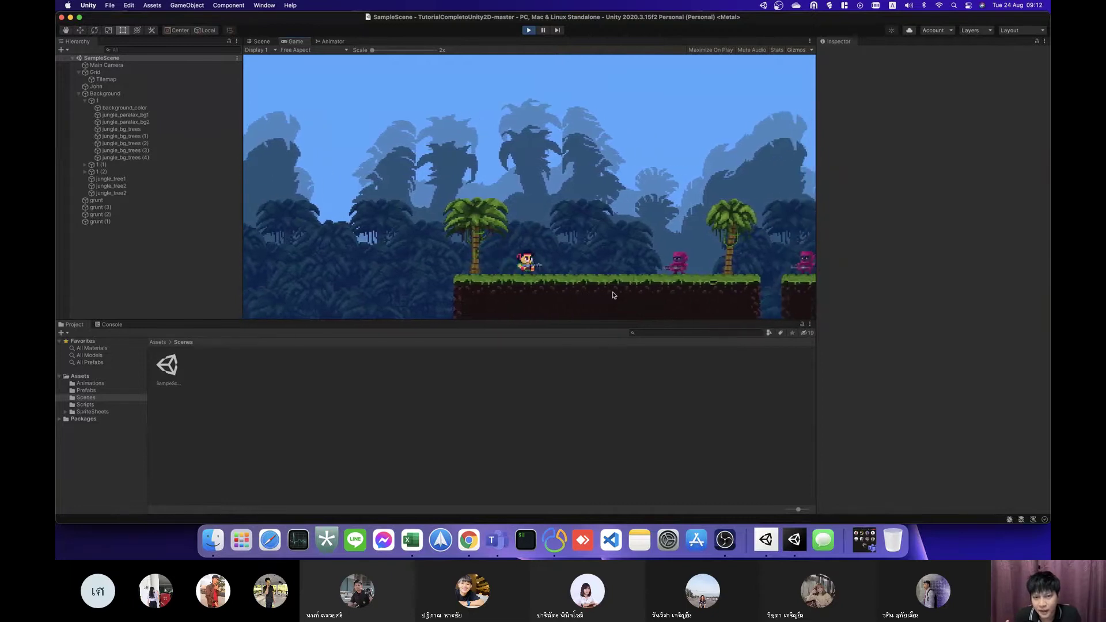
pyautogui.press('space')
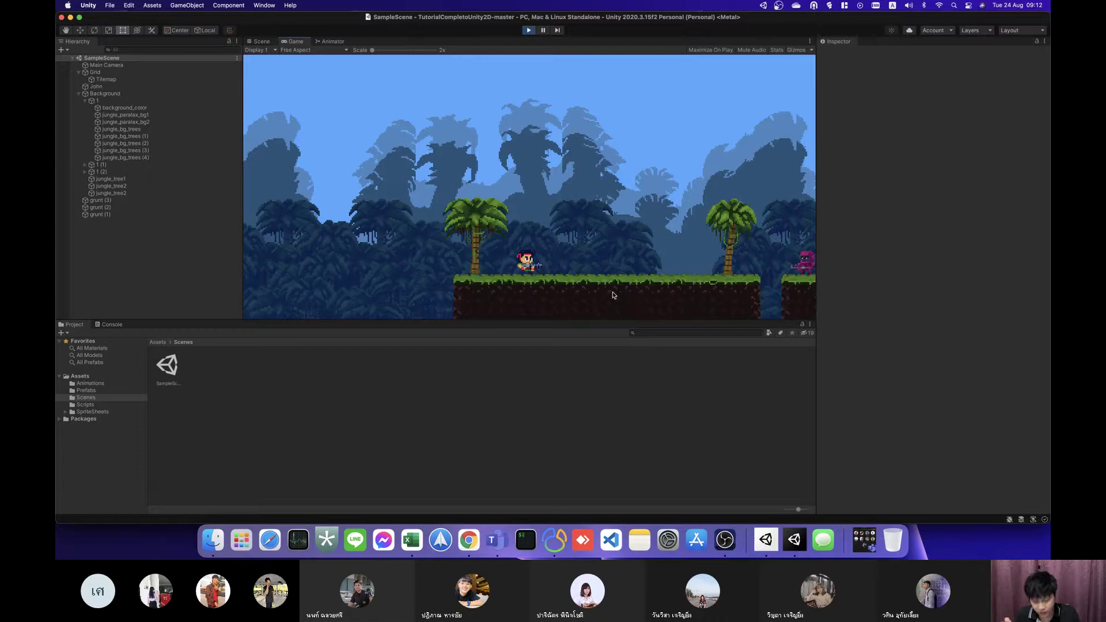
pyautogui.press('Right')
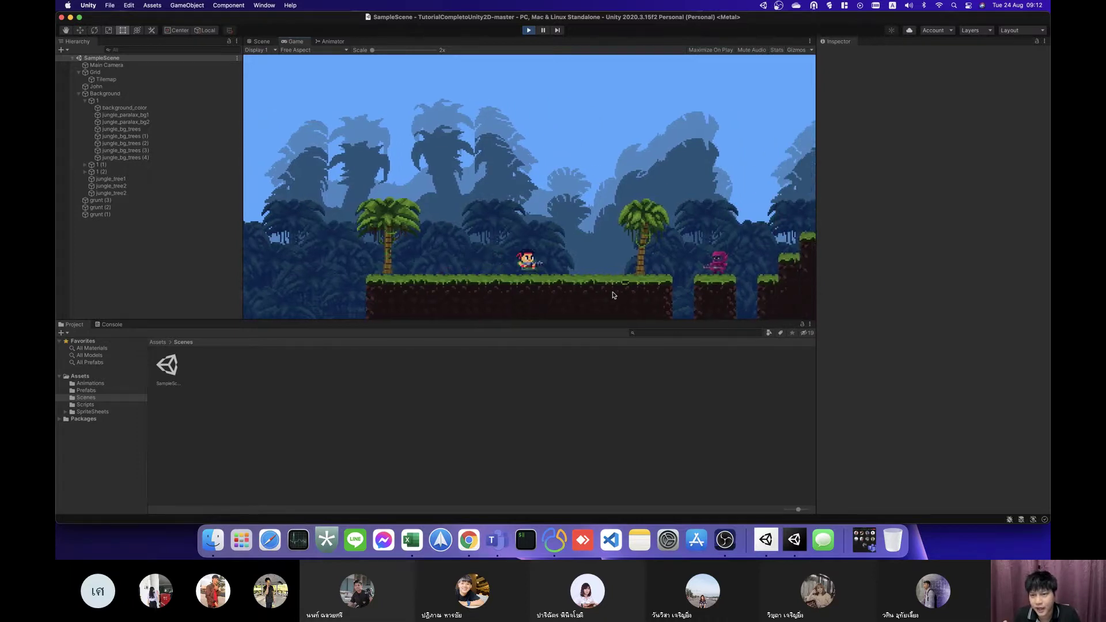
pyautogui.press('Right')
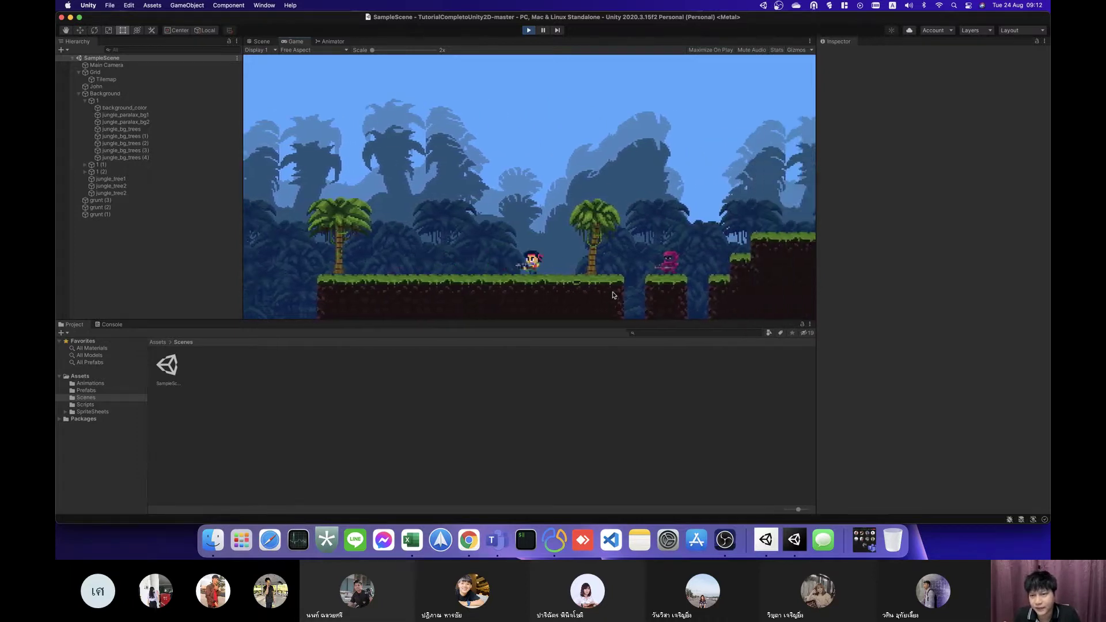
pyautogui.press('Right')
pyautogui.press('space')
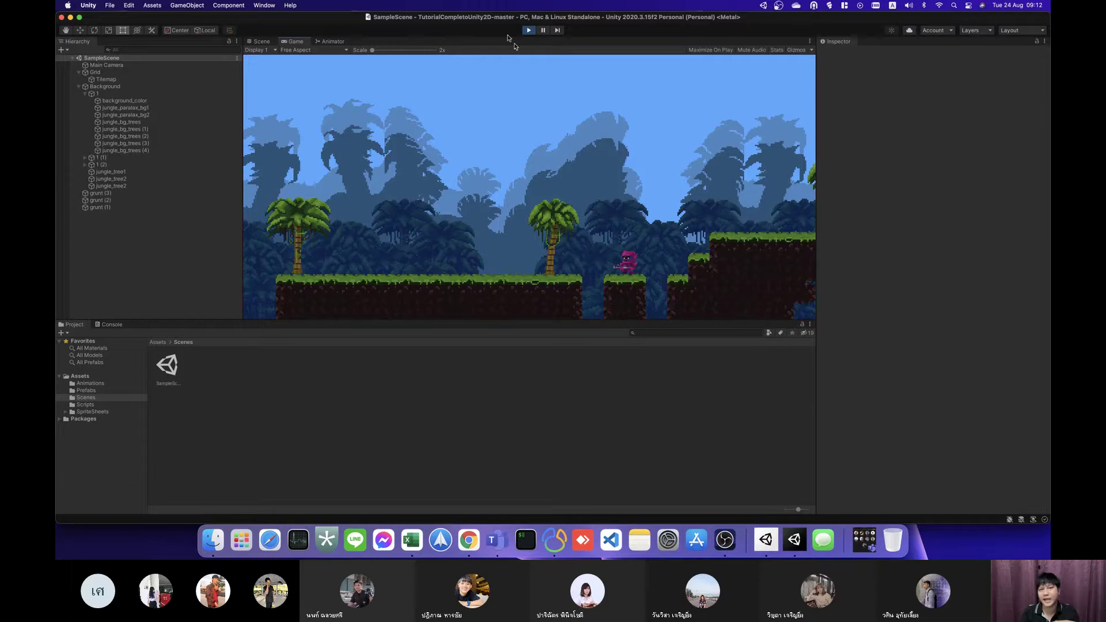
# Step: Exit Play mode and re-enter it to restart the jungle level with all grunts back
pyautogui.click(530, 31)
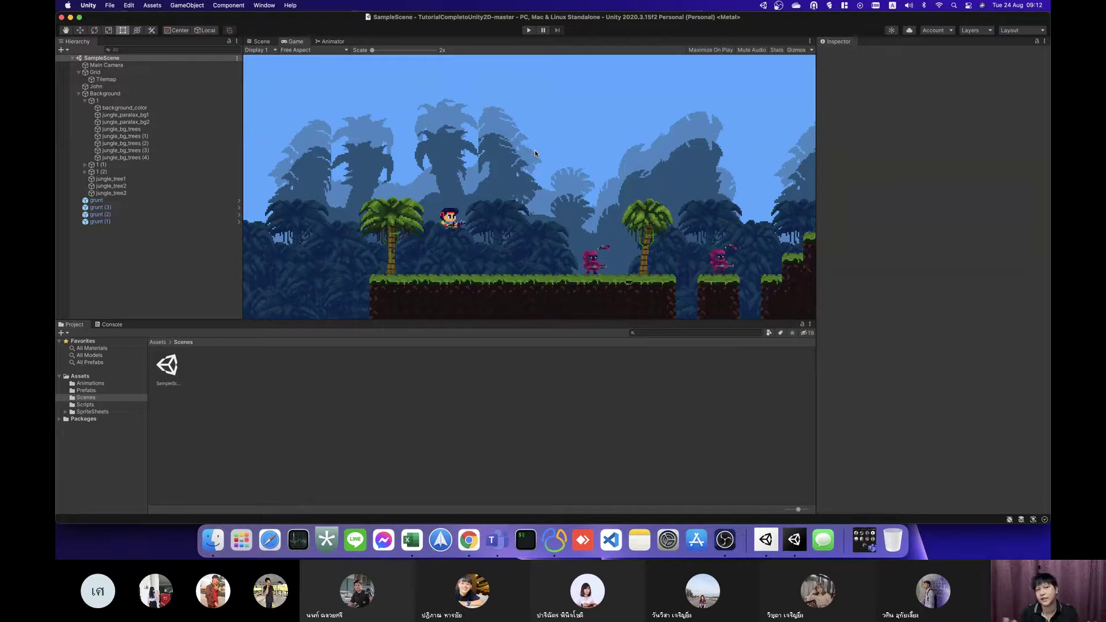
pyautogui.click(529, 30)
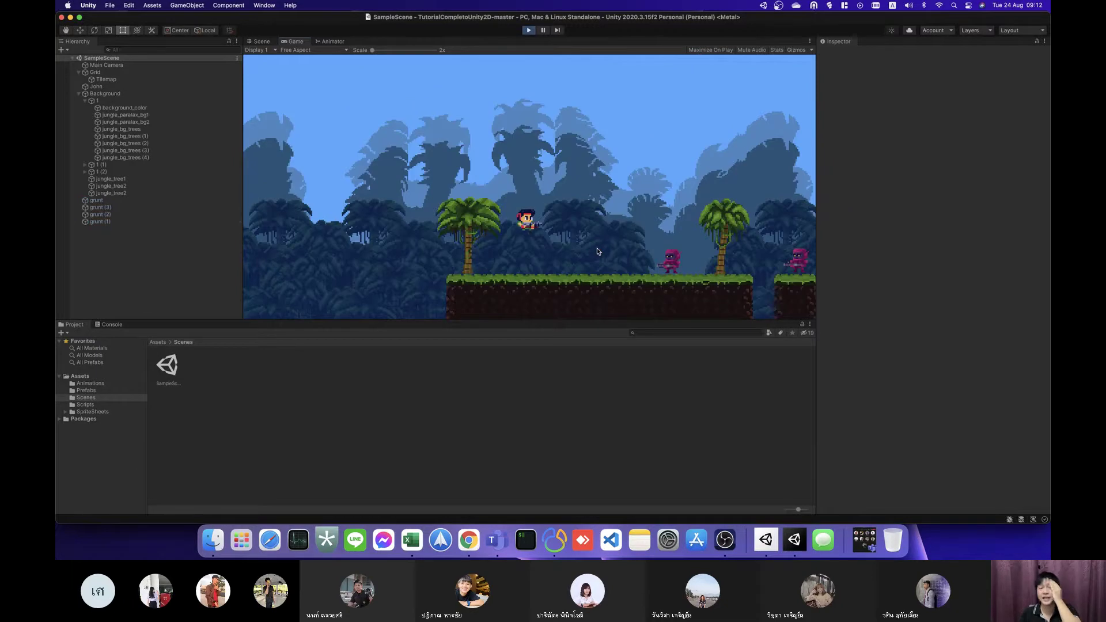
# Step: Shoot the nearer grunt while stepping back and forth, then walk right past it
pyautogui.press('space')
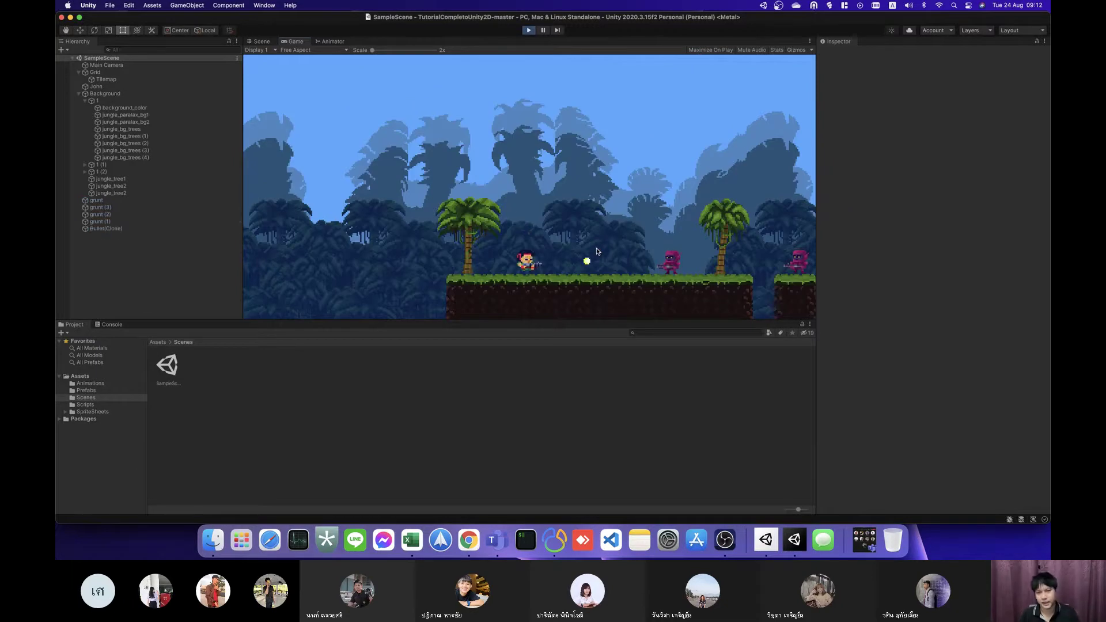
pyautogui.press('space')
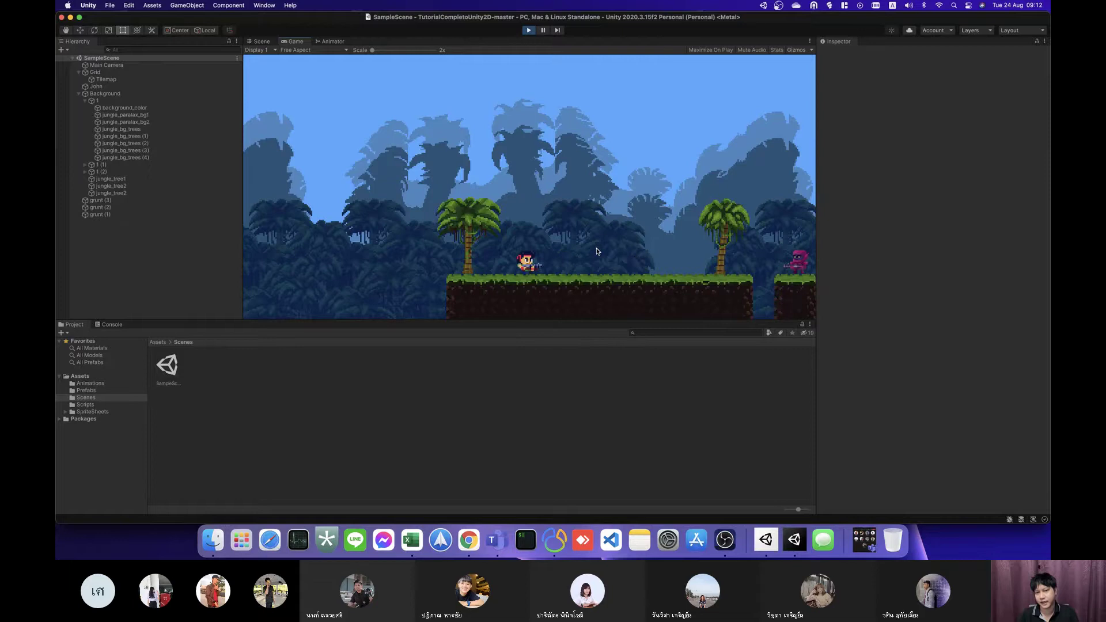
pyautogui.press('Right')
pyautogui.press('Left')
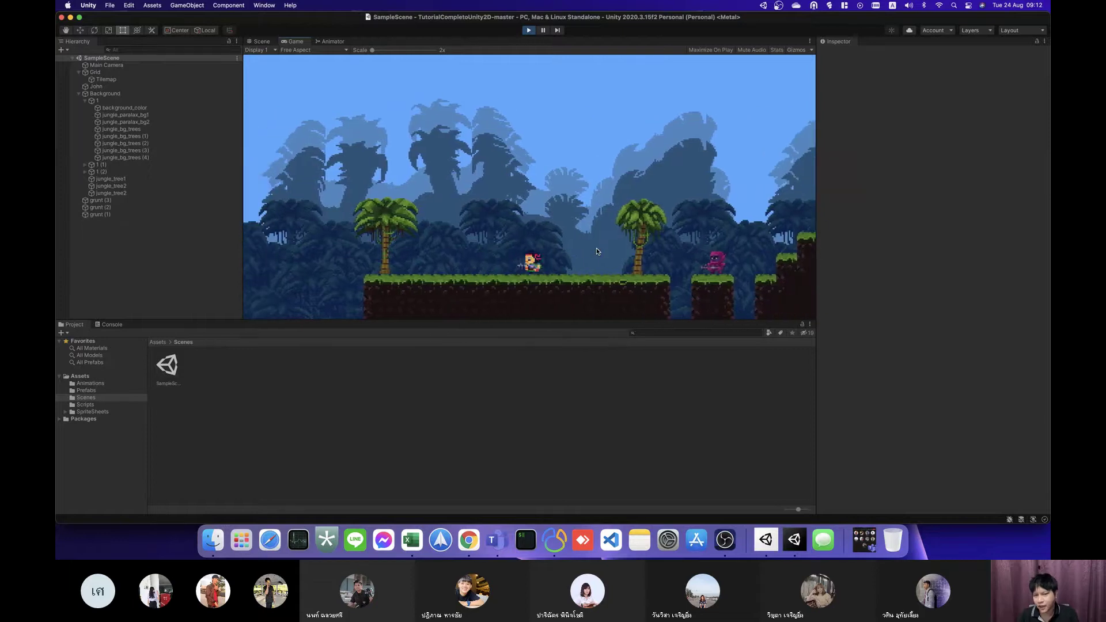
pyautogui.press('Right')
pyautogui.press('space')
pyautogui.press('Left')
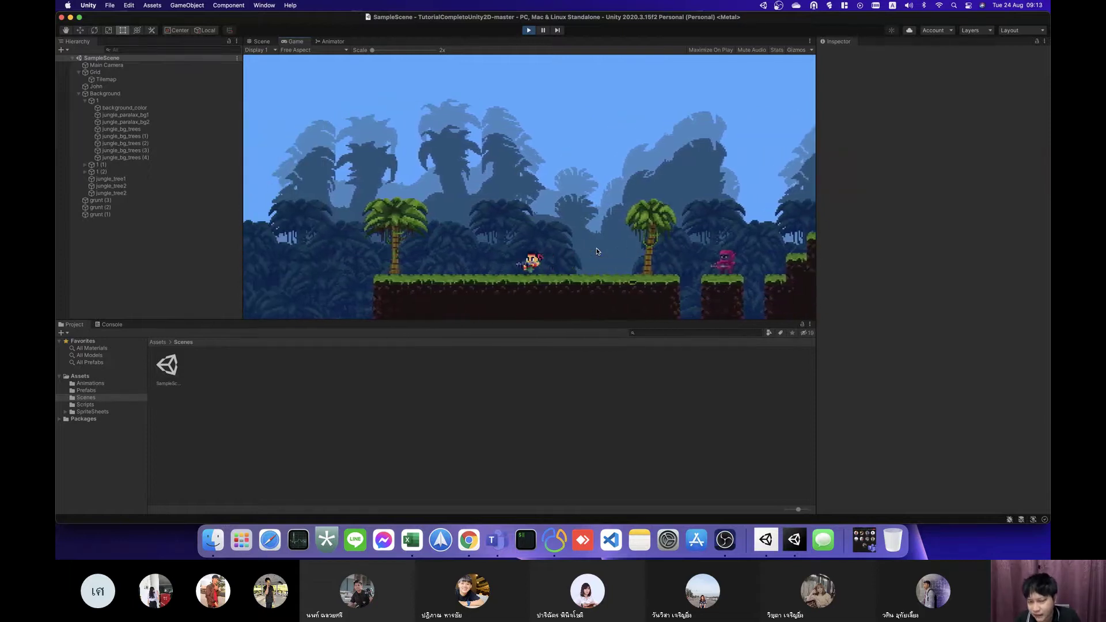
pyautogui.press('Right')
pyautogui.press('Right')
pyautogui.press('space')
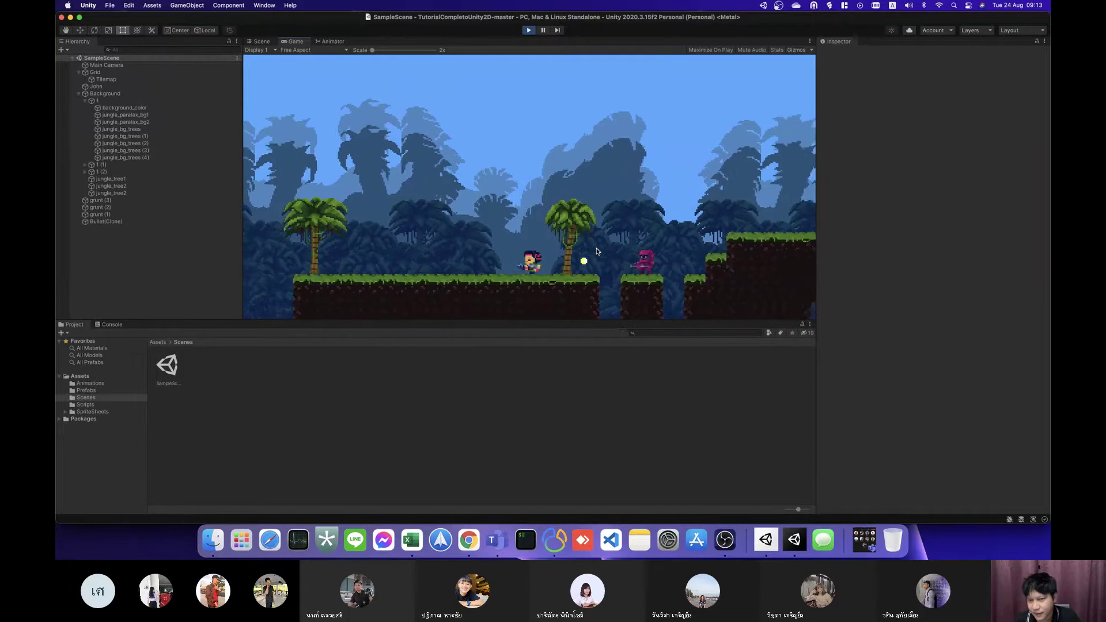
pyautogui.press('Left')
pyautogui.press('Right')
pyautogui.press('space')
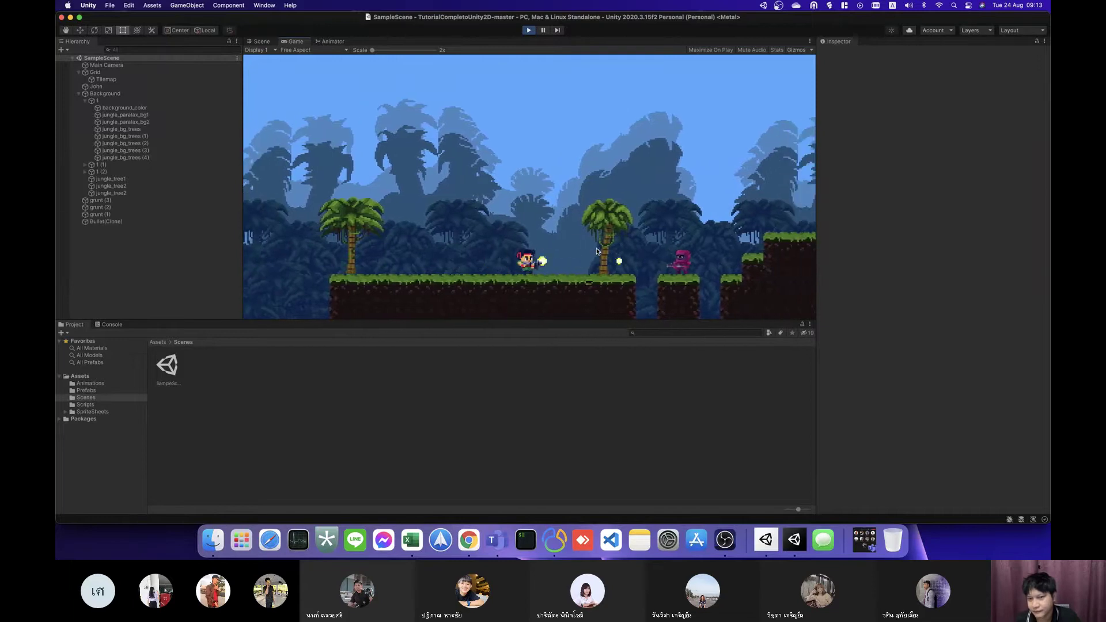
pyautogui.press('space')
pyautogui.press('Right')
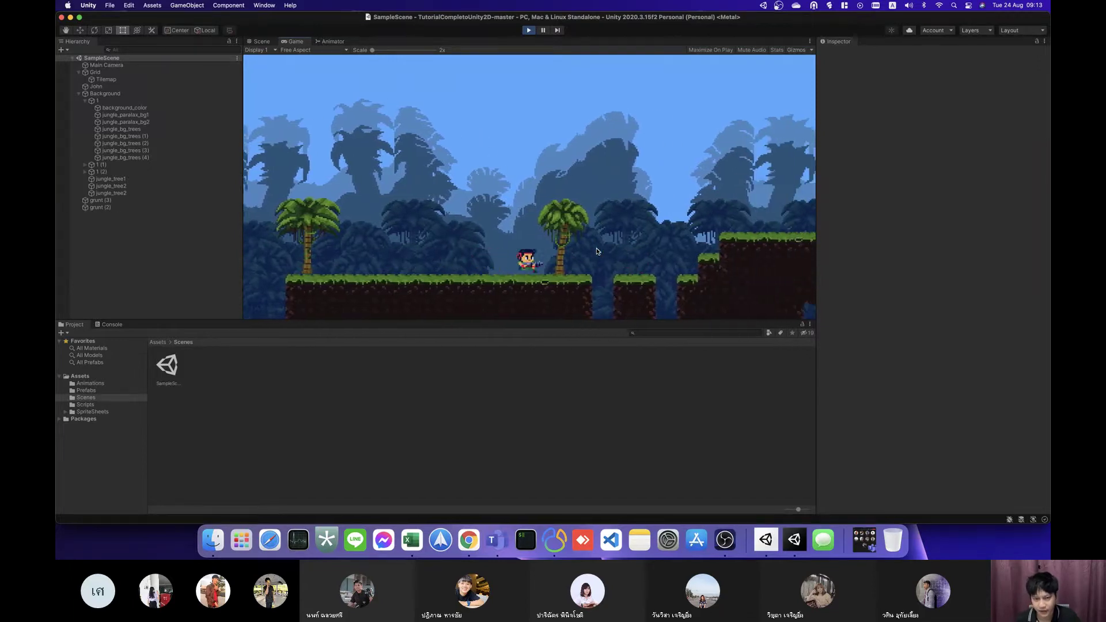
pyautogui.press('Right')
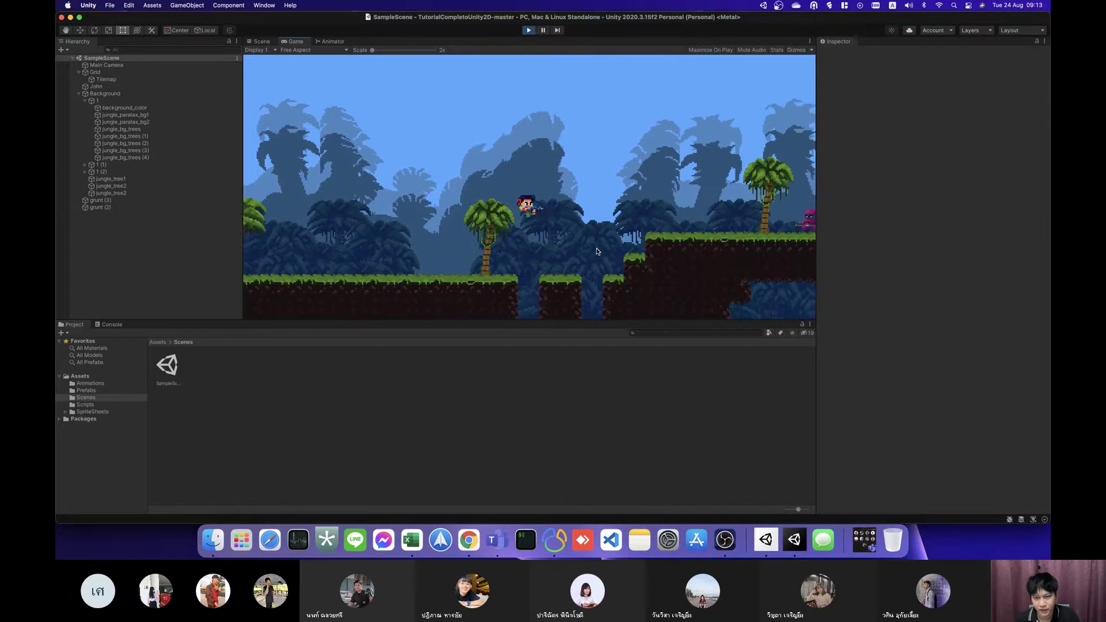
pyautogui.press('Right')
# Step: Jump the character up onto the high ledge and move along its edge
pyautogui.press('w')
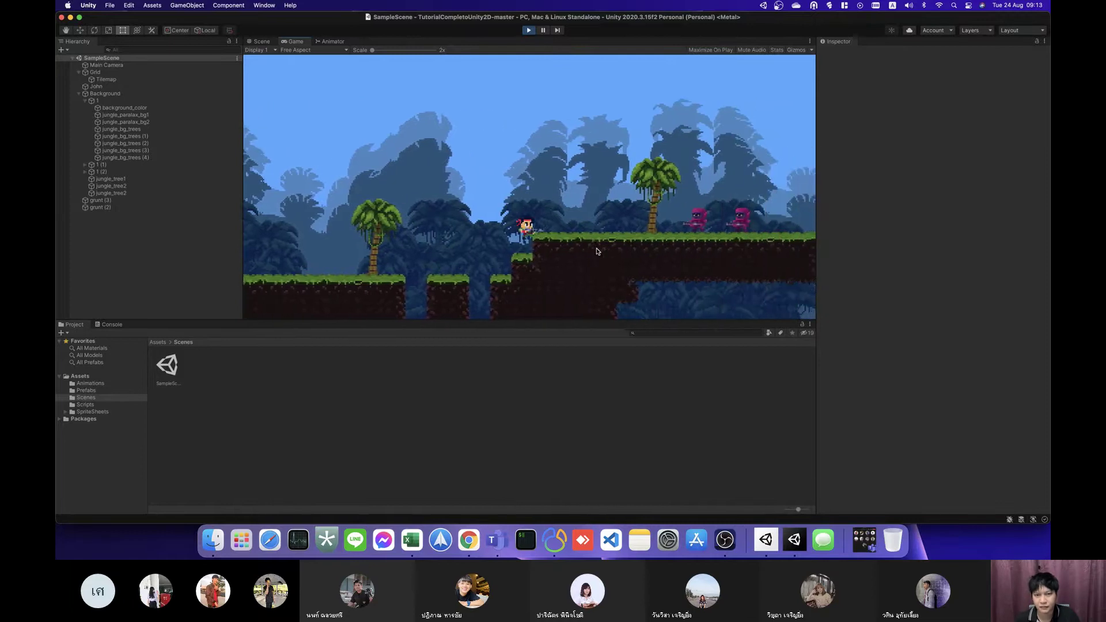
pyautogui.press('Left')
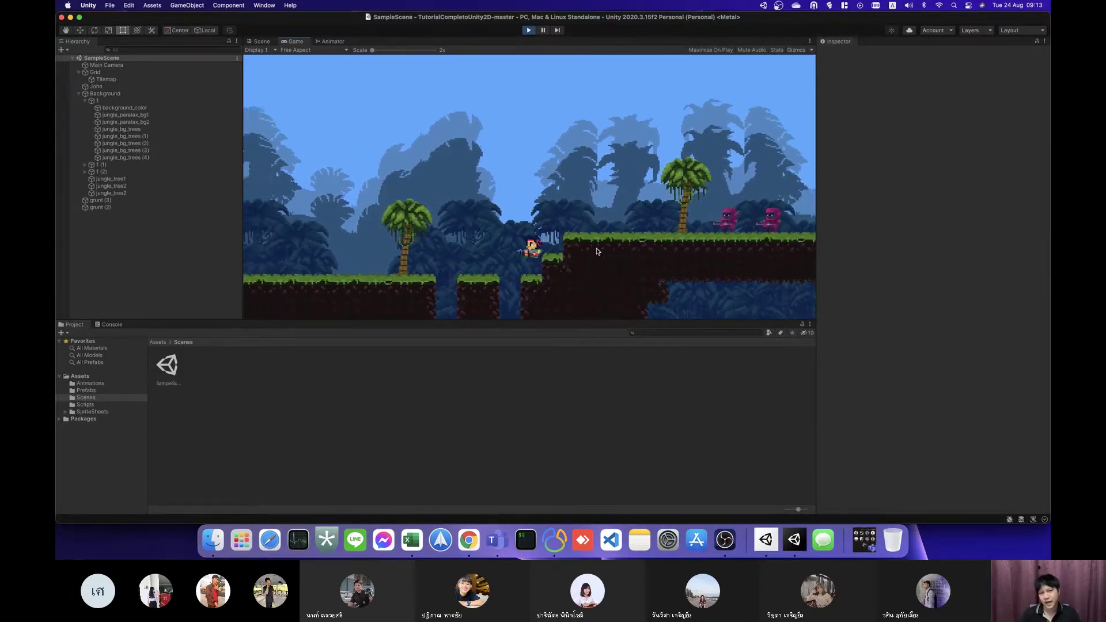
pyautogui.press('w')
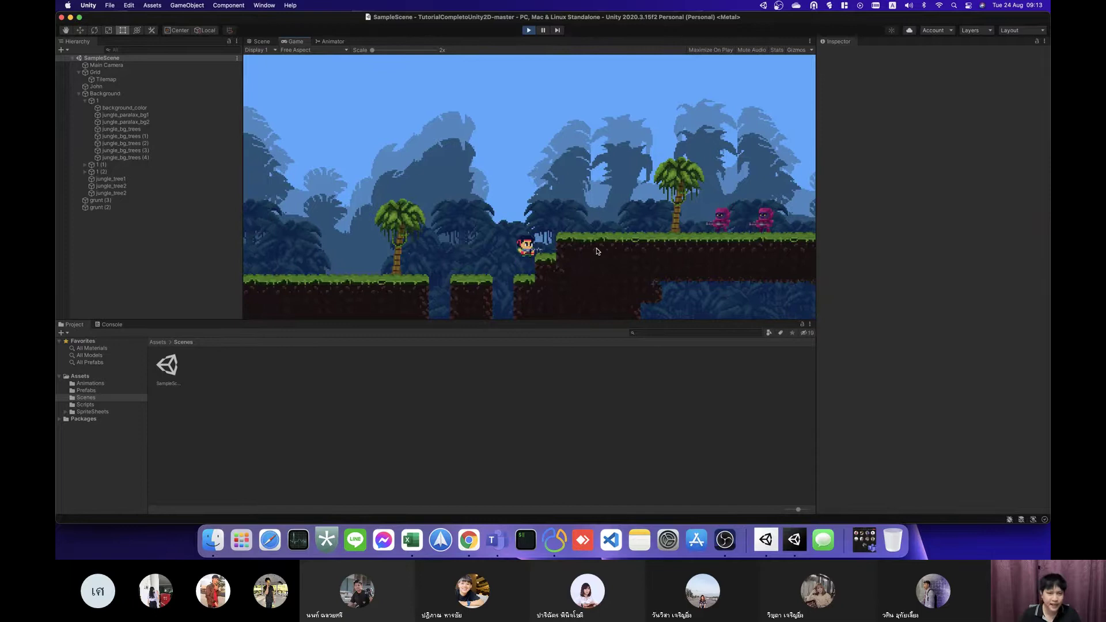
pyautogui.press('Right')
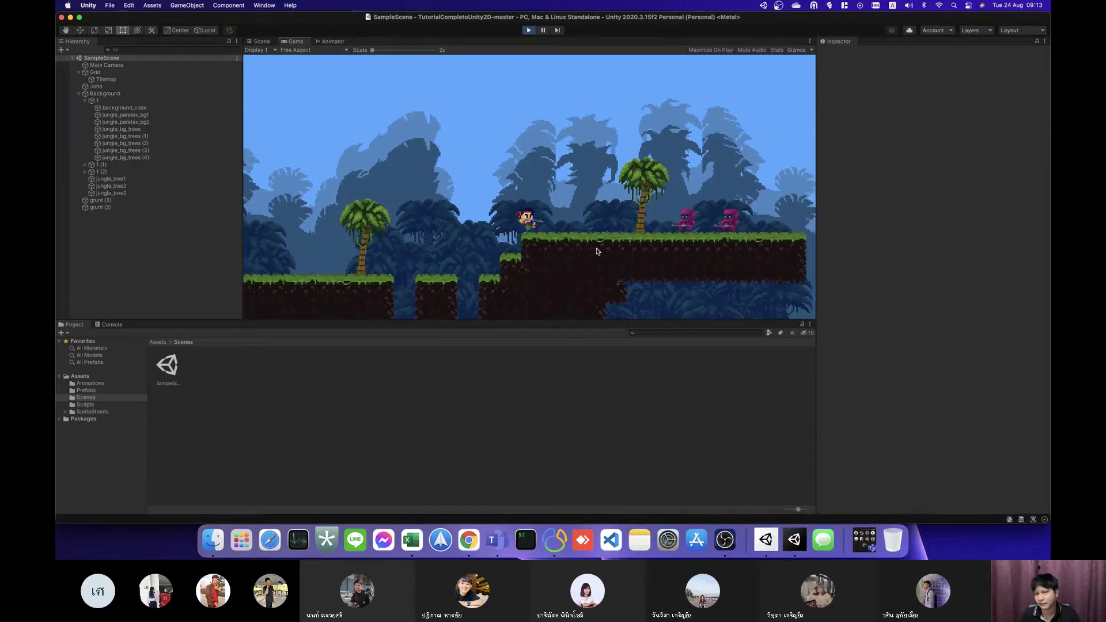
pyautogui.press('Right')
pyautogui.press('Left')
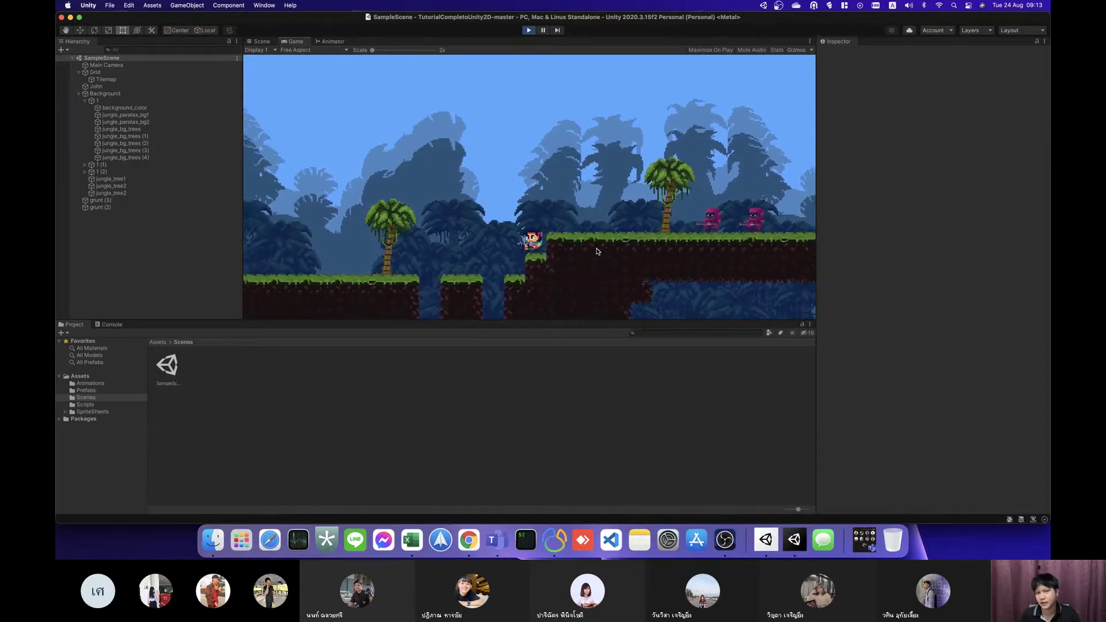
pyautogui.press('Right')
pyautogui.press('Left')
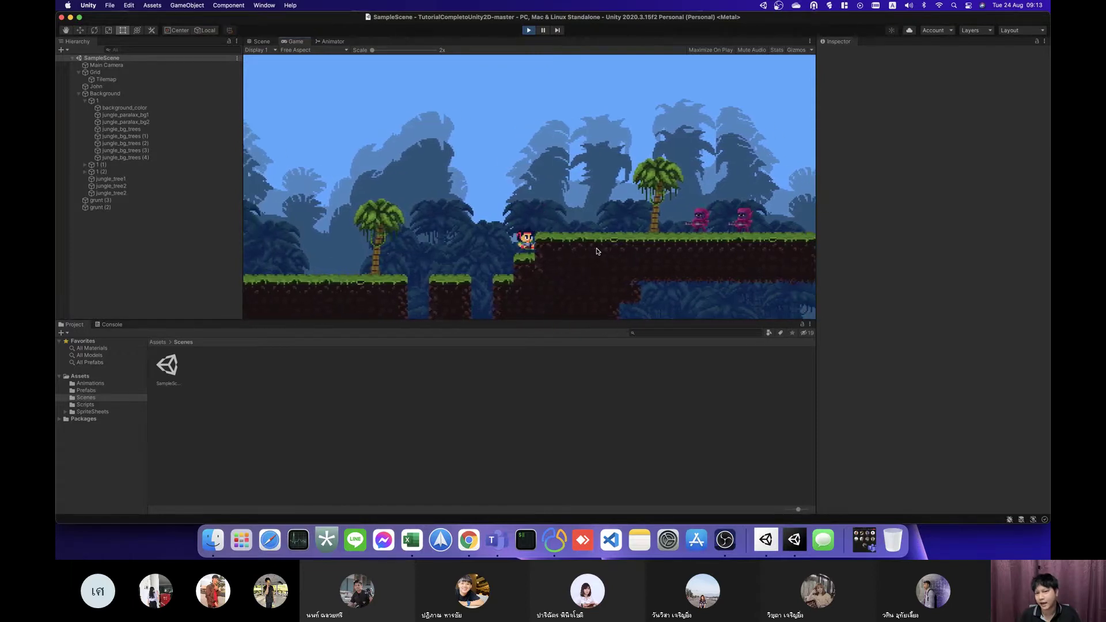
pyautogui.press('Right')
pyautogui.press('Up')
# Step: Shoot the grunts from the upper ledge until the remaining grunt is defeated
pyautogui.press('space')
pyautogui.press('space')
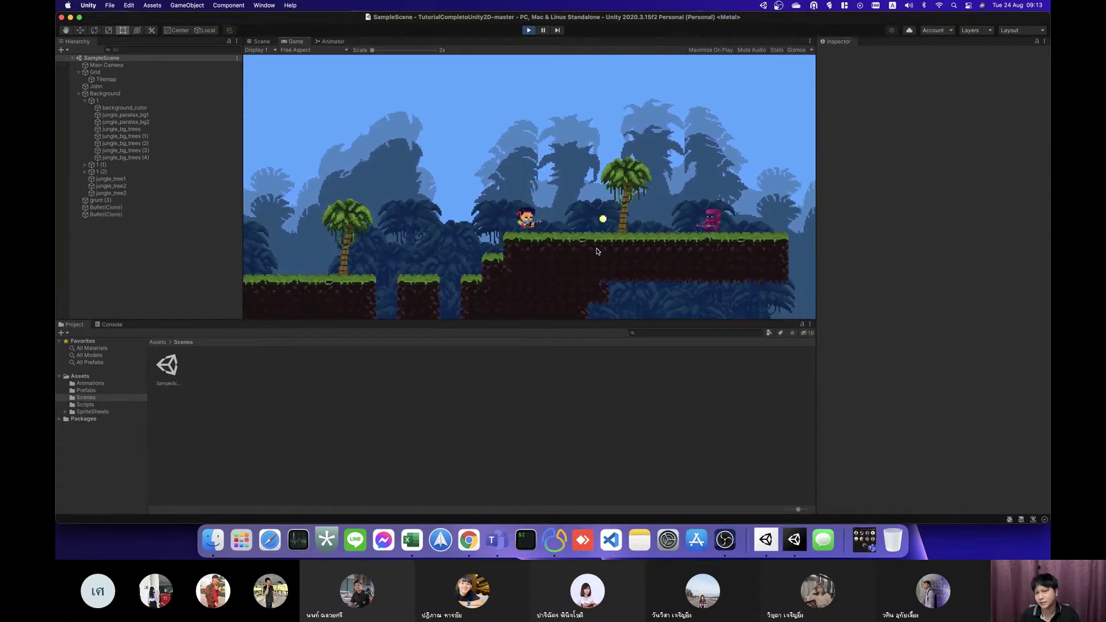
pyautogui.press('Right')
pyautogui.press('Left')
pyautogui.press('space')
pyautogui.press('Right')
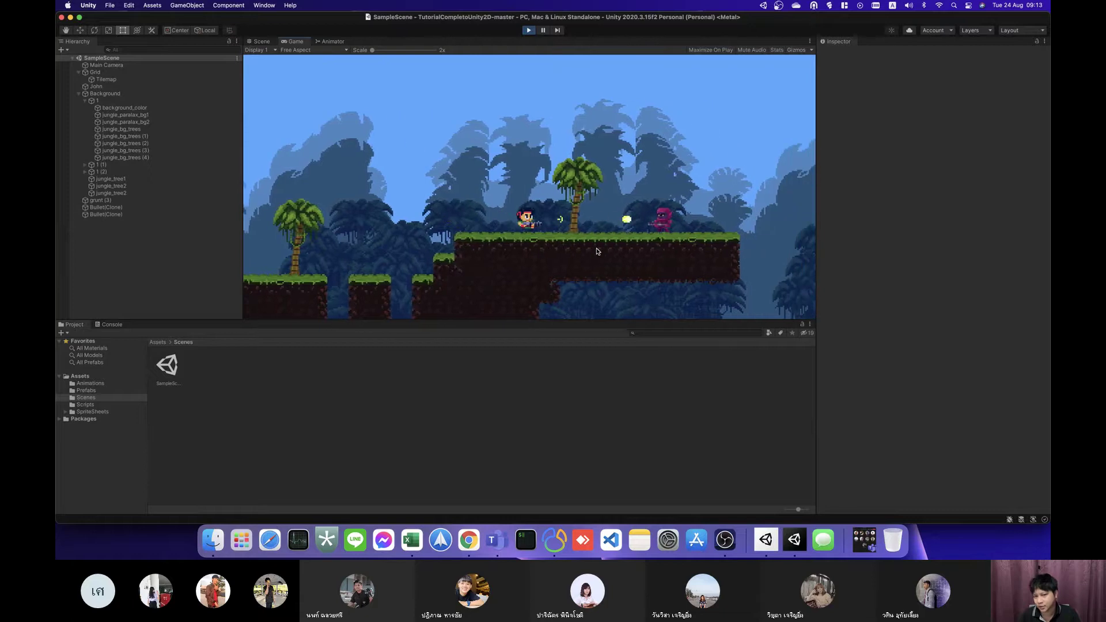
pyautogui.press('space')
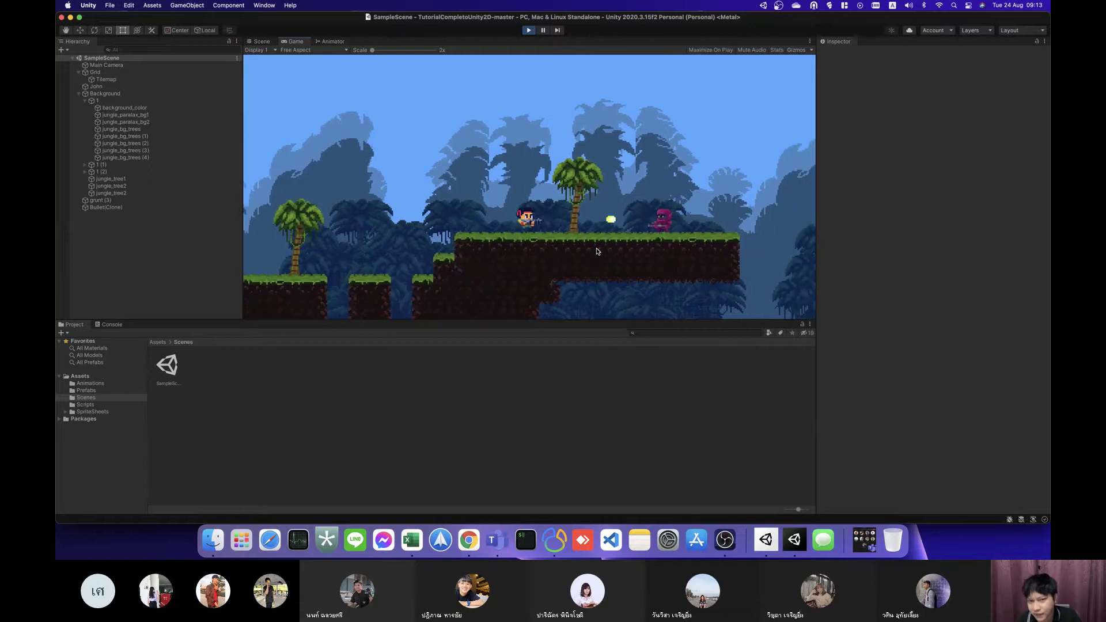
pyautogui.press('Left')
pyautogui.press('w')
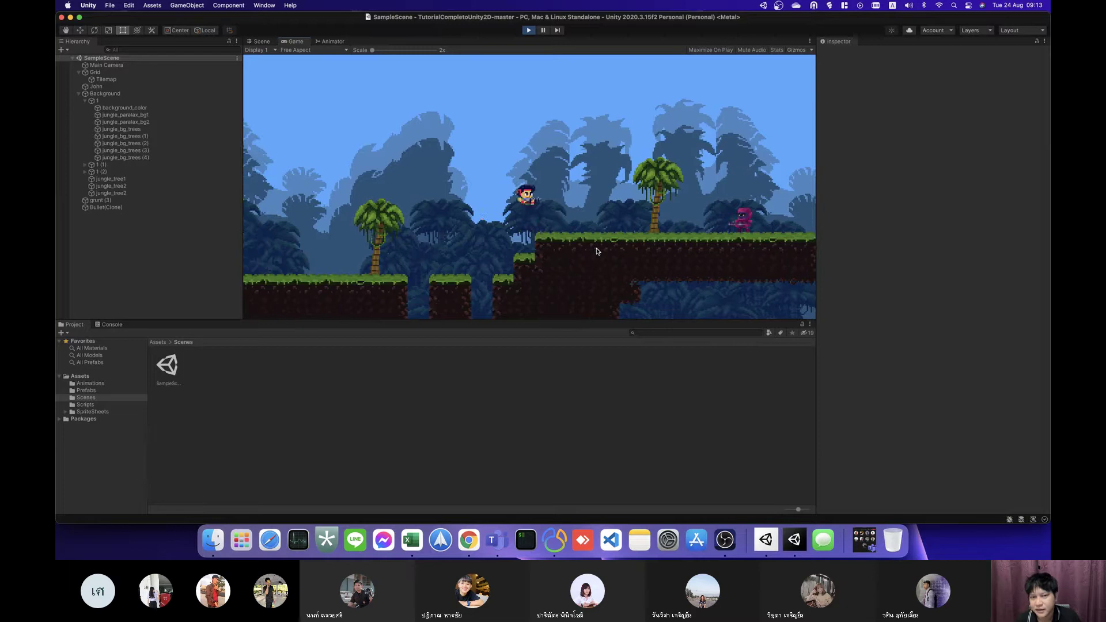
pyautogui.press('w')
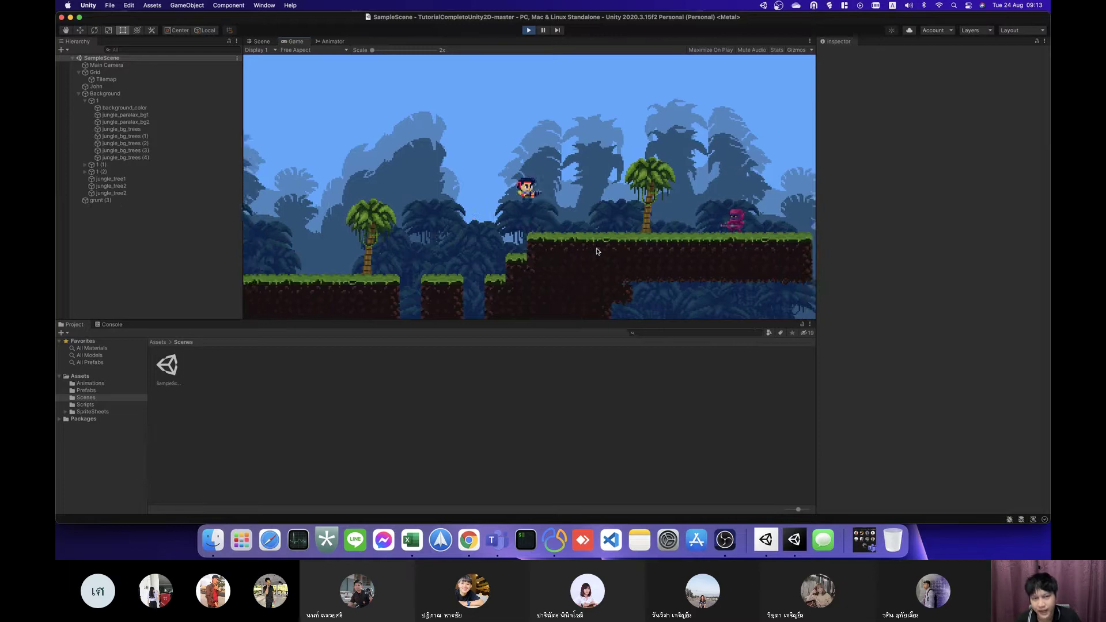
pyautogui.press('Right')
pyautogui.press('space')
pyautogui.press('space')
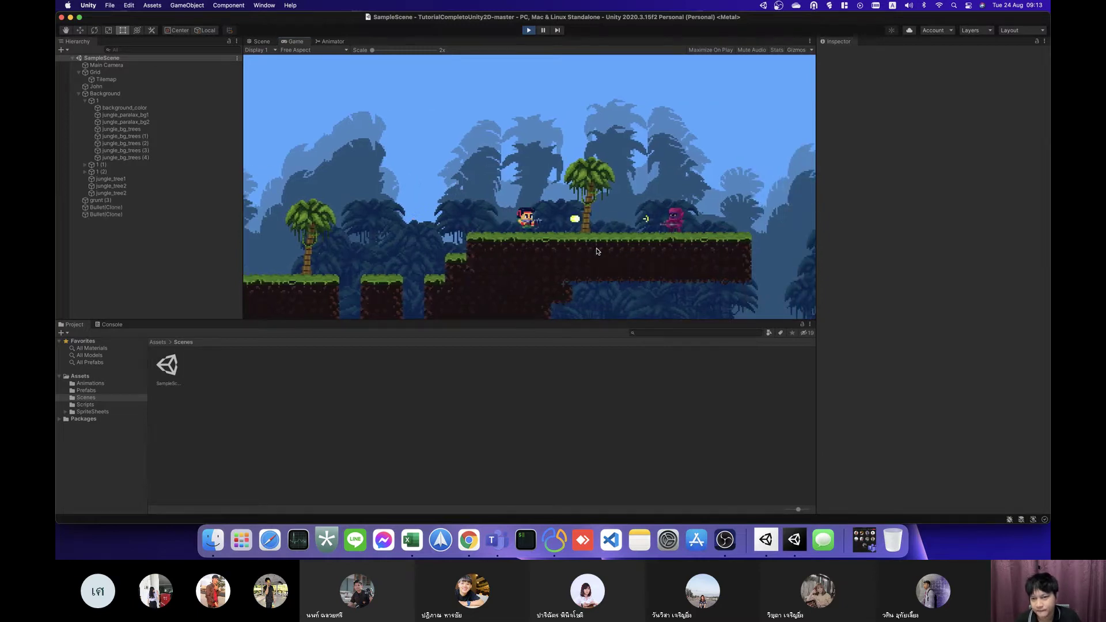
pyautogui.press('Right')
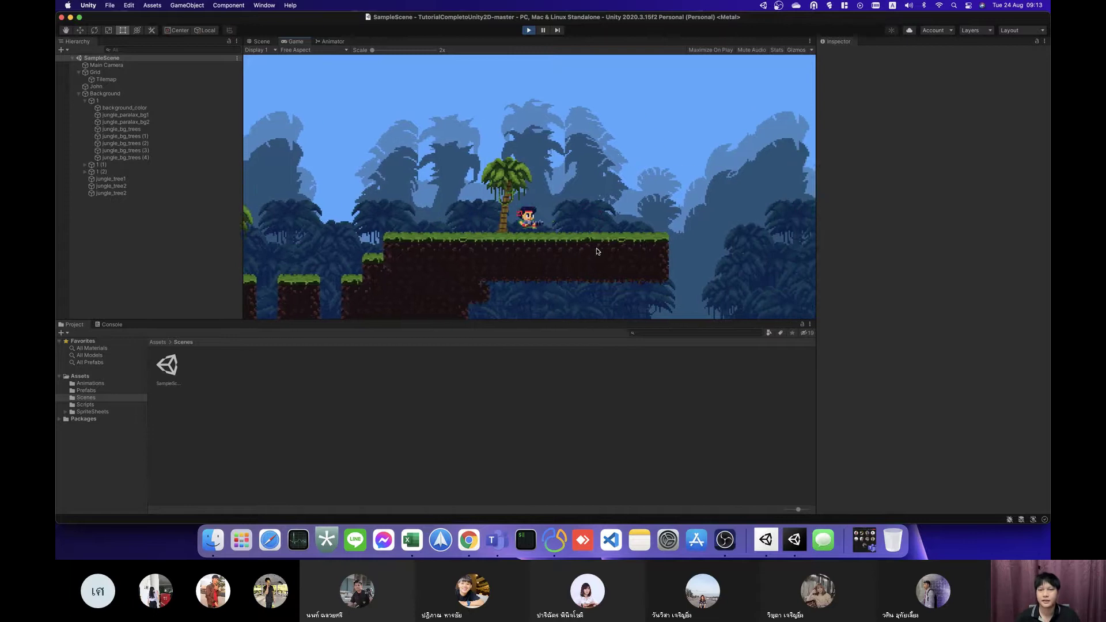
# Step: Jump the character back and forth along the ledge
pyautogui.press('Left')
pyautogui.press('w')
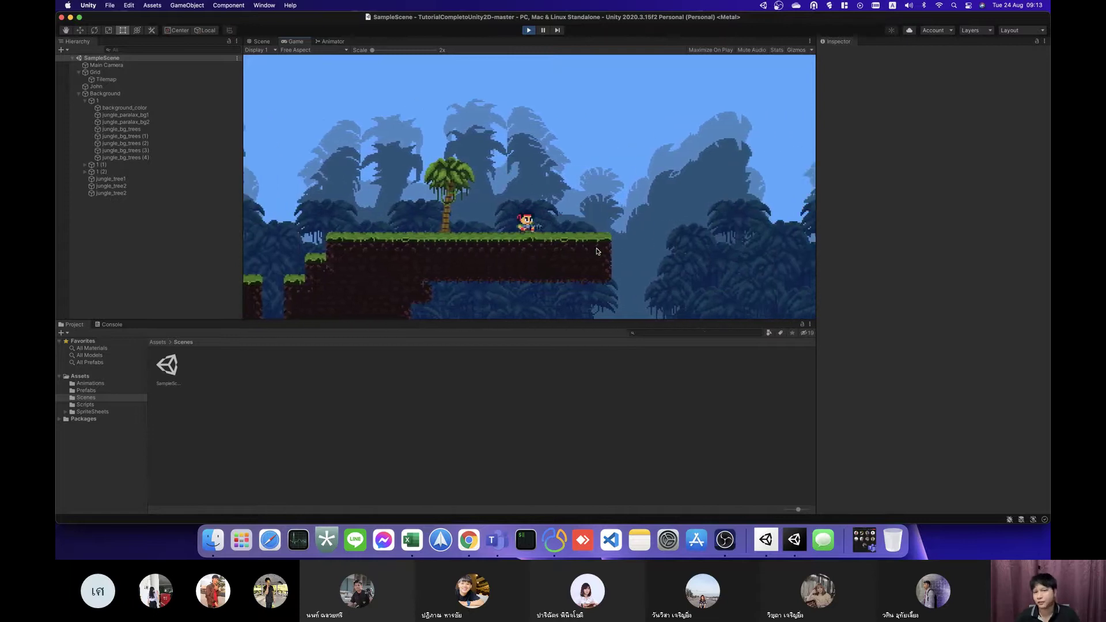
pyautogui.press('Right')
pyautogui.press('Left')
pyautogui.press('w')
pyautogui.press('Right')
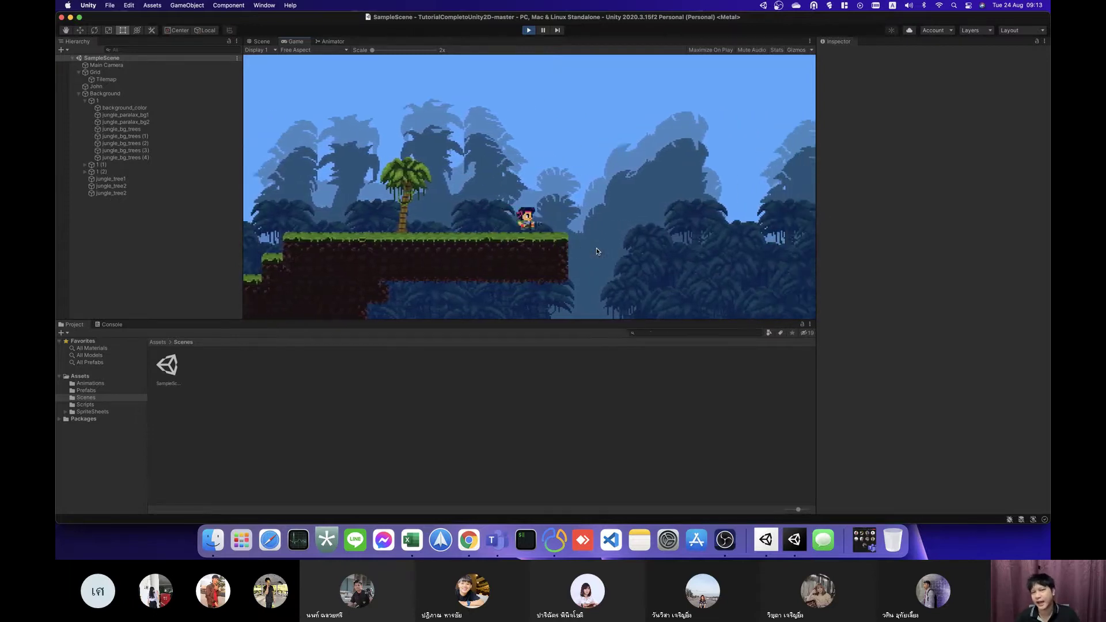
pyautogui.press('w')
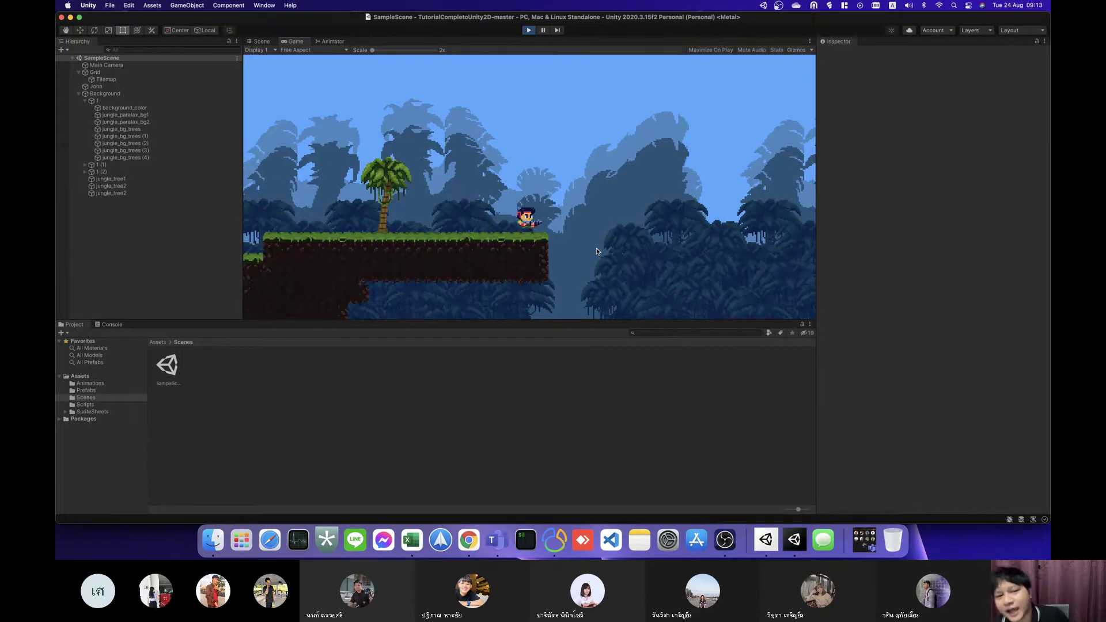
pyautogui.press('Left')
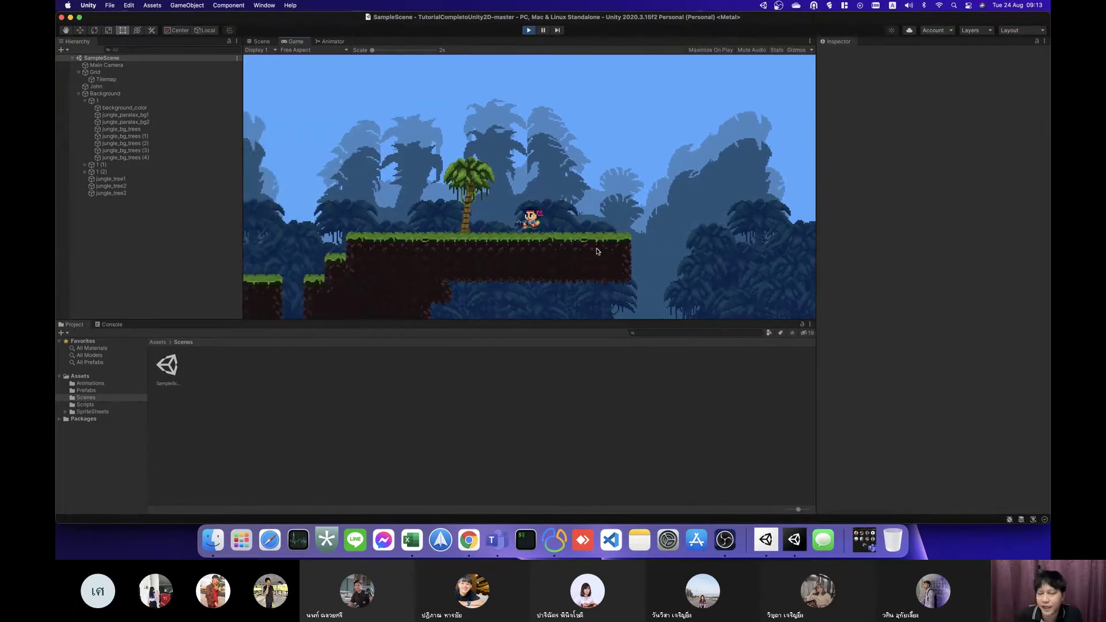
pyautogui.press('w')
# Step: Run left, jump onto the raised grass ledge, then run and jump leftward to land
pyautogui.press('Left')
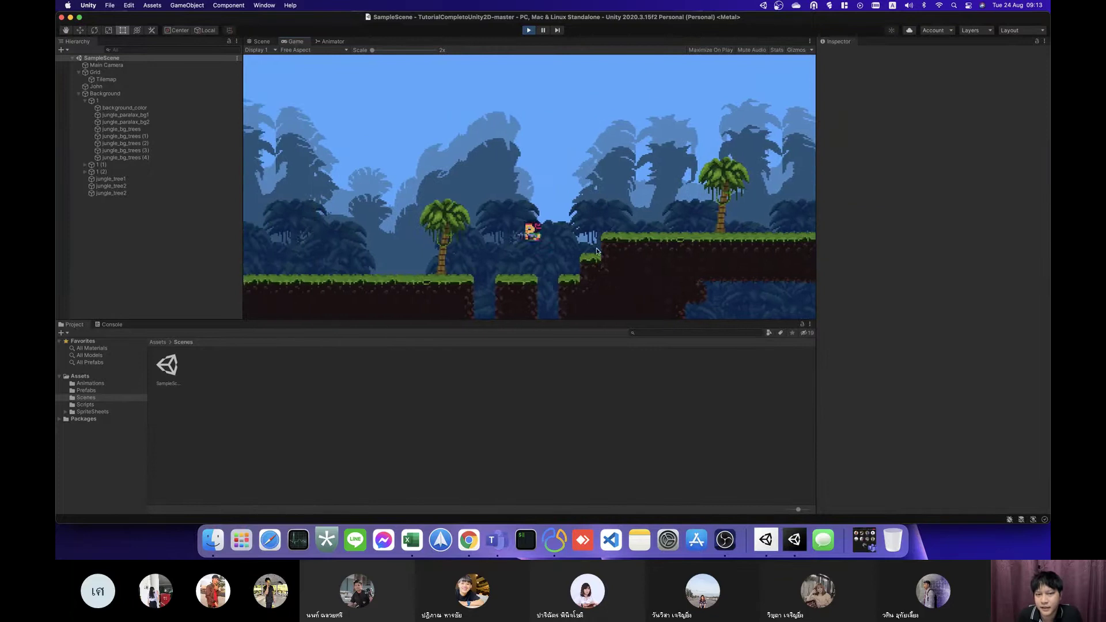
pyautogui.press('Left')
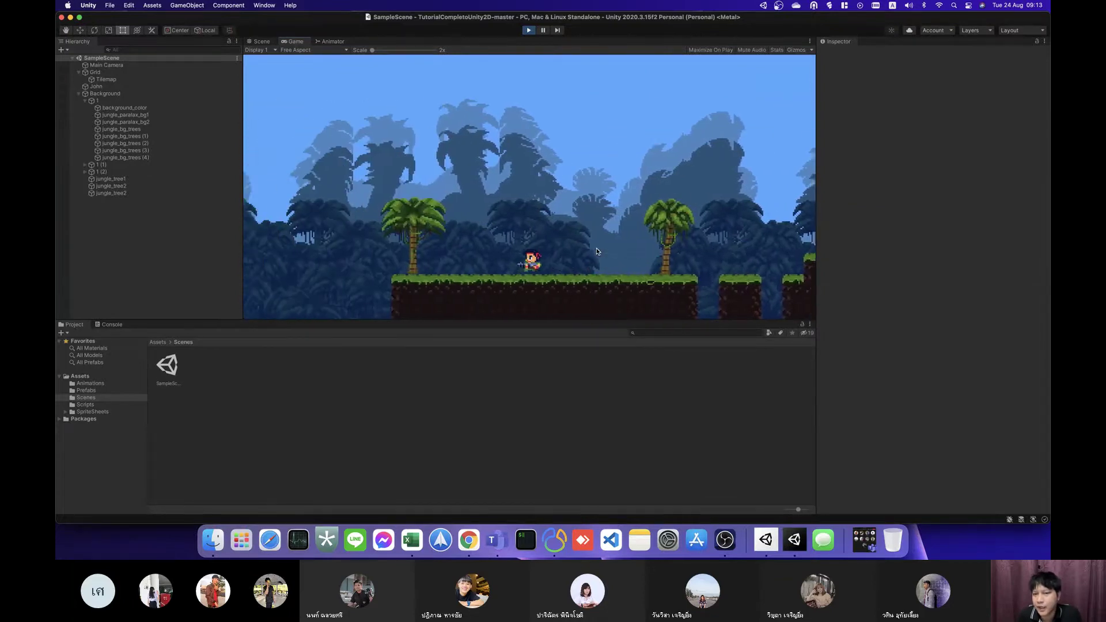
pyautogui.press('Left')
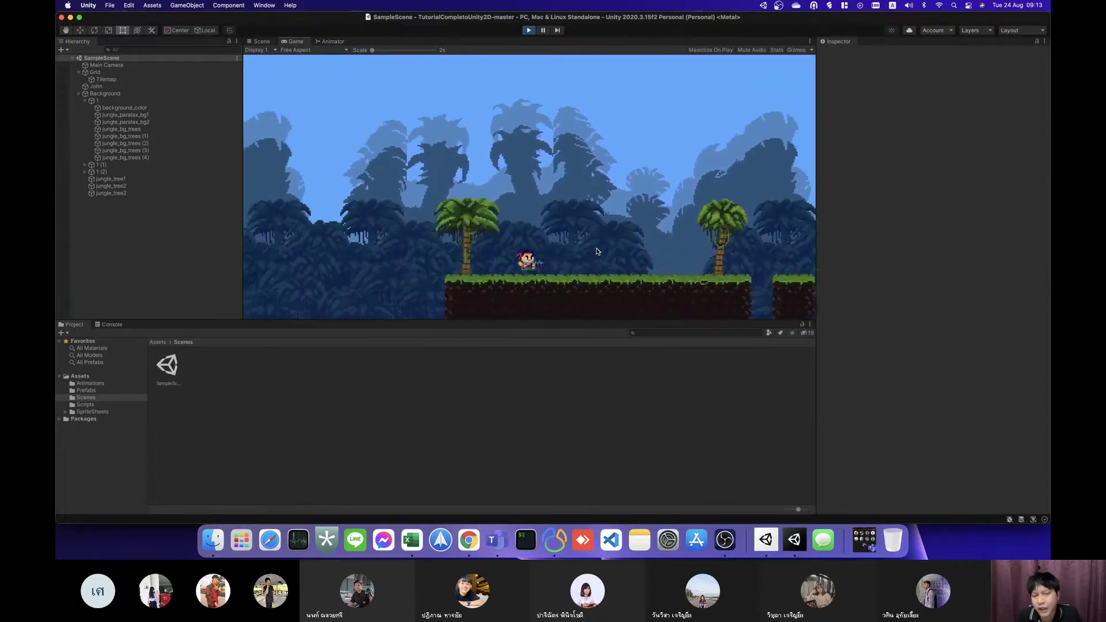
pyautogui.press('Left')
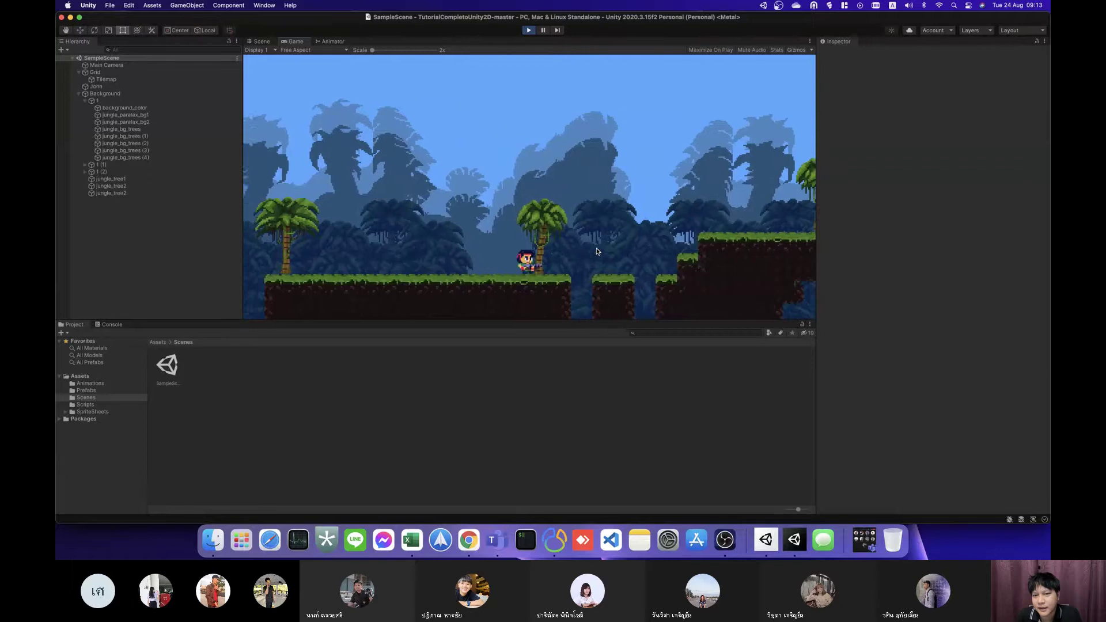
pyautogui.press('space')
pyautogui.press('Right')
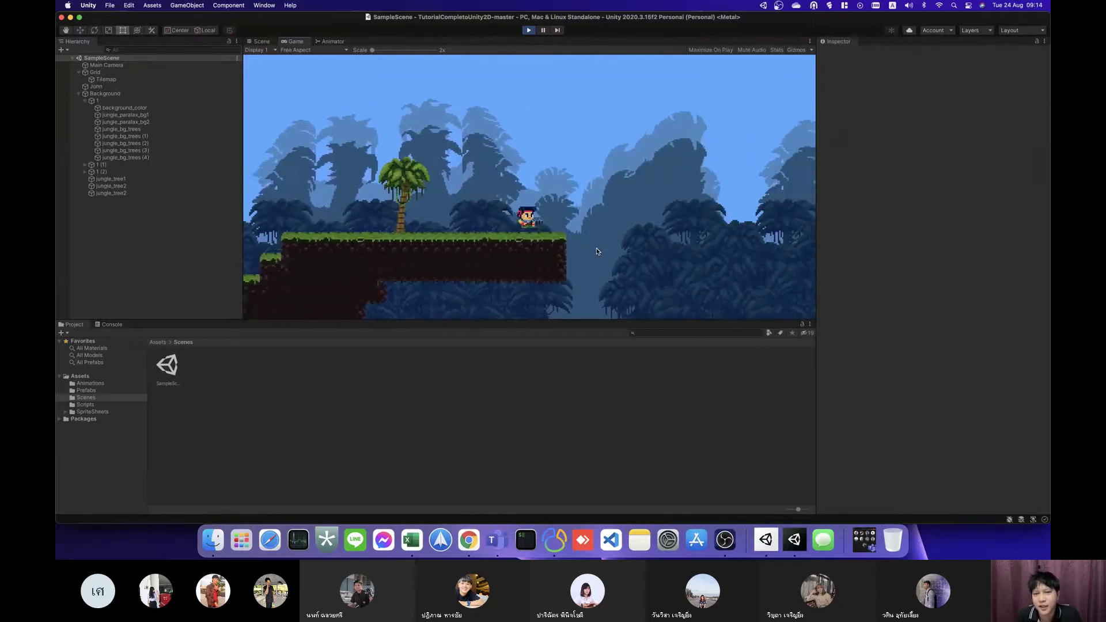
pyautogui.press('Left')
pyautogui.press('space')
pyautogui.press('Left')
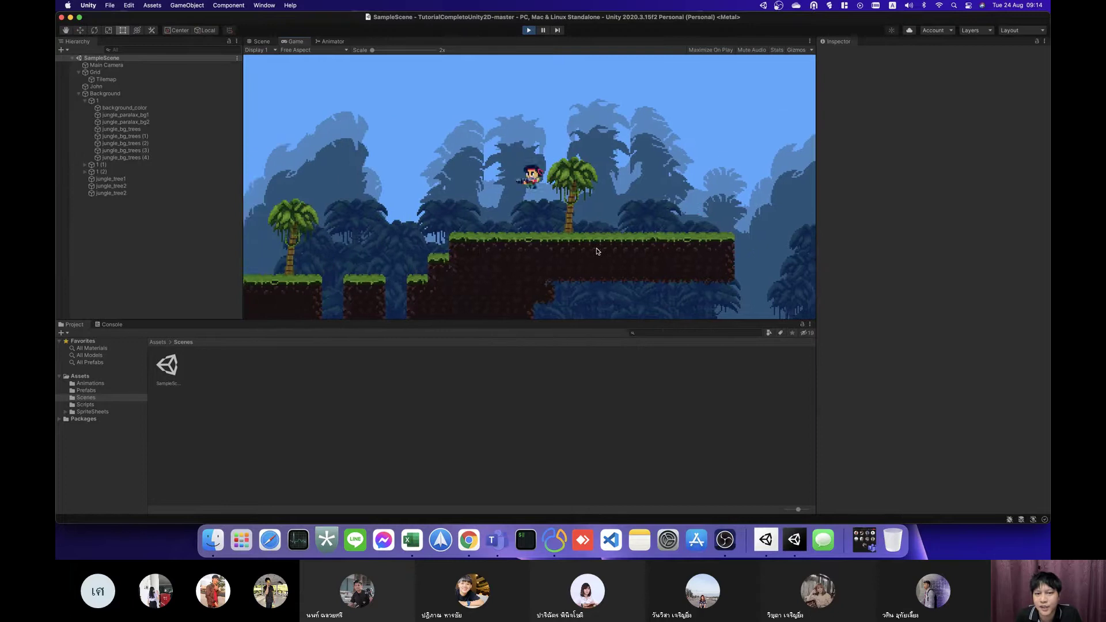
pyautogui.press('space')
pyautogui.press('Left')
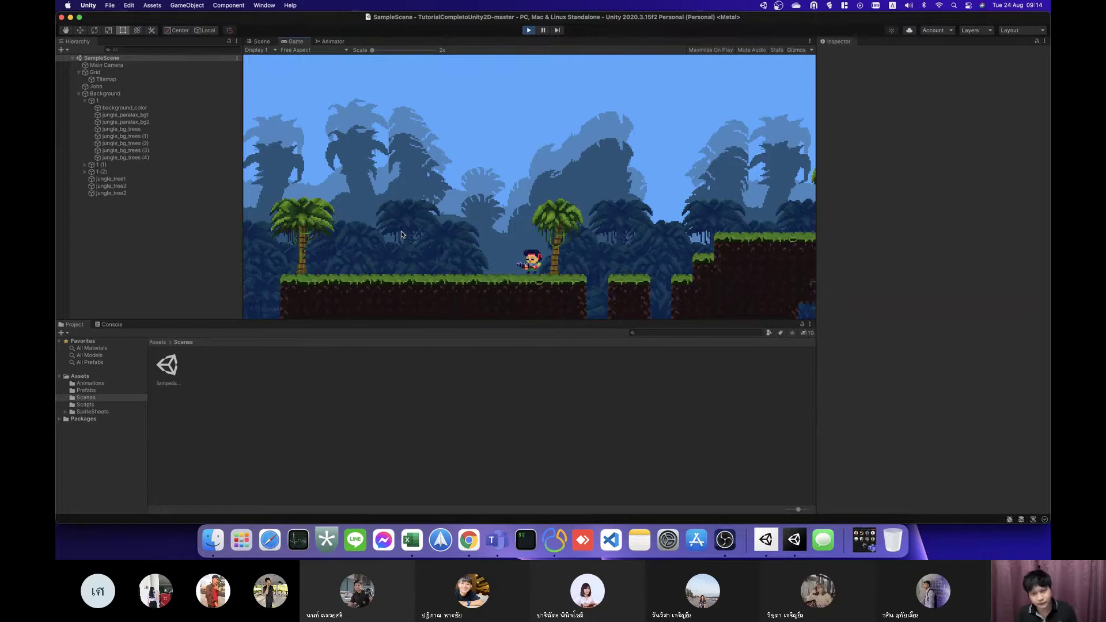
# Step: Run right and jump onto the palm-tree top, drop off, and run back and forth
pyautogui.press('Left')
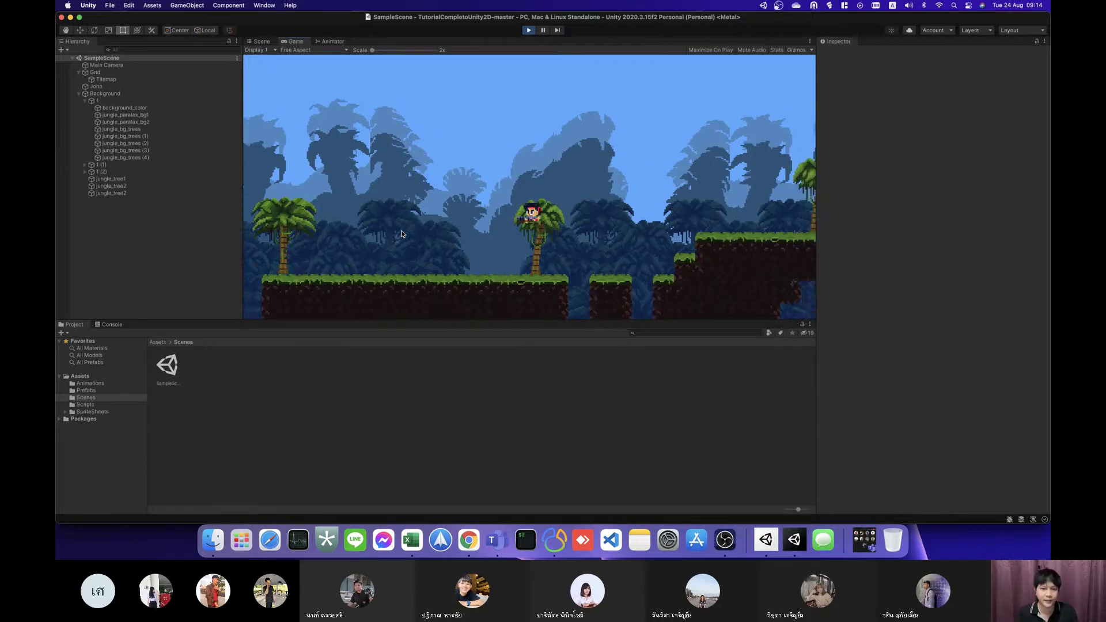
pyautogui.press('Right')
pyautogui.press('space')
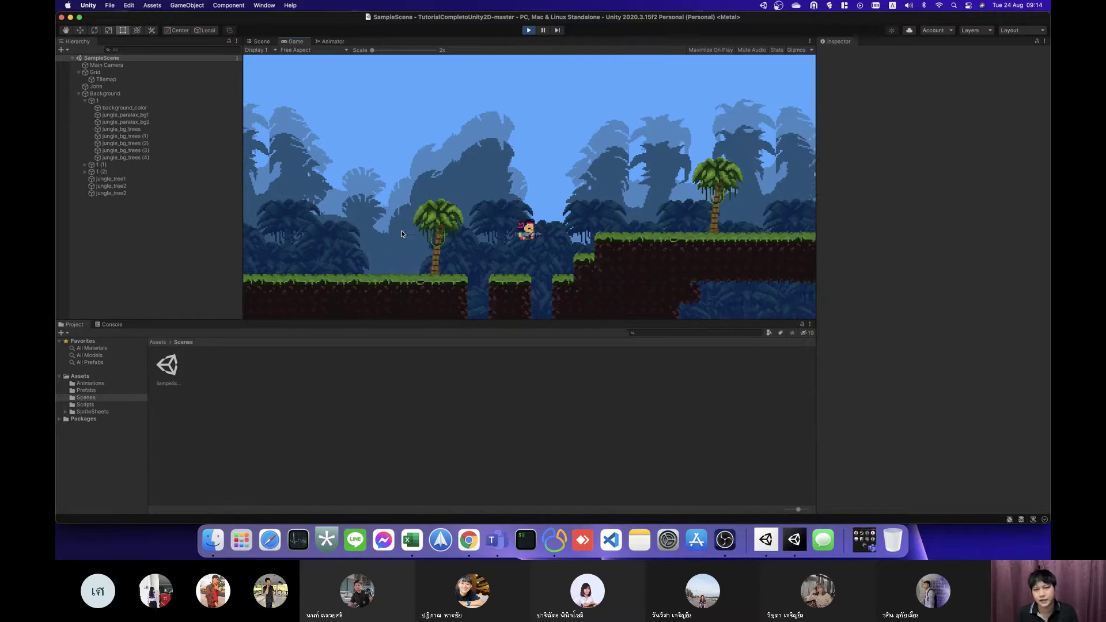
pyautogui.press('Right')
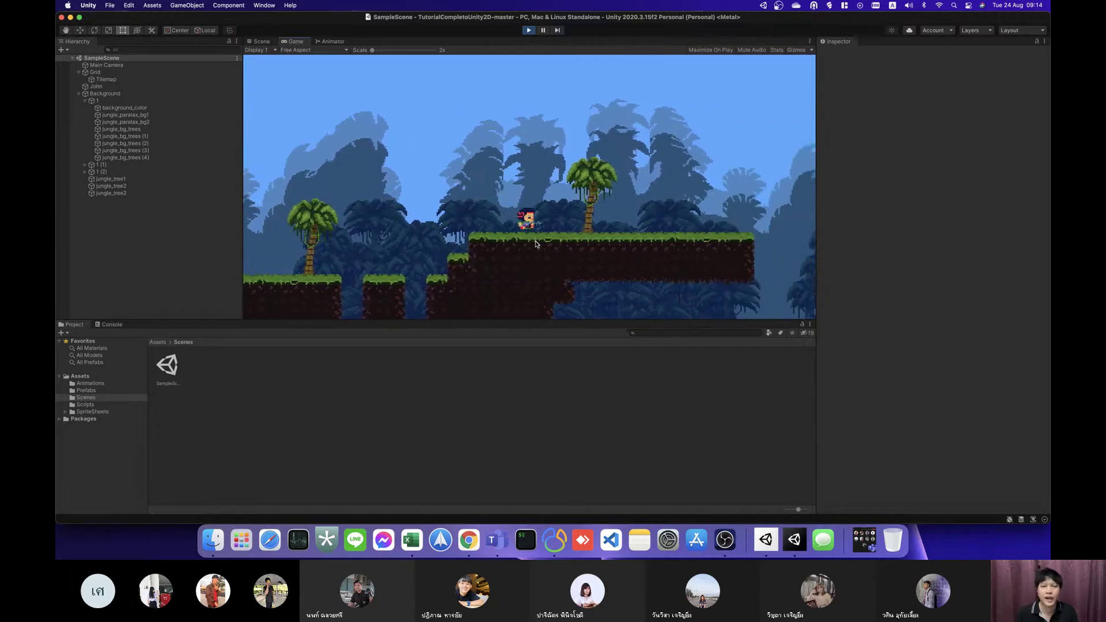
pyautogui.press('Right')
pyautogui.press('space')
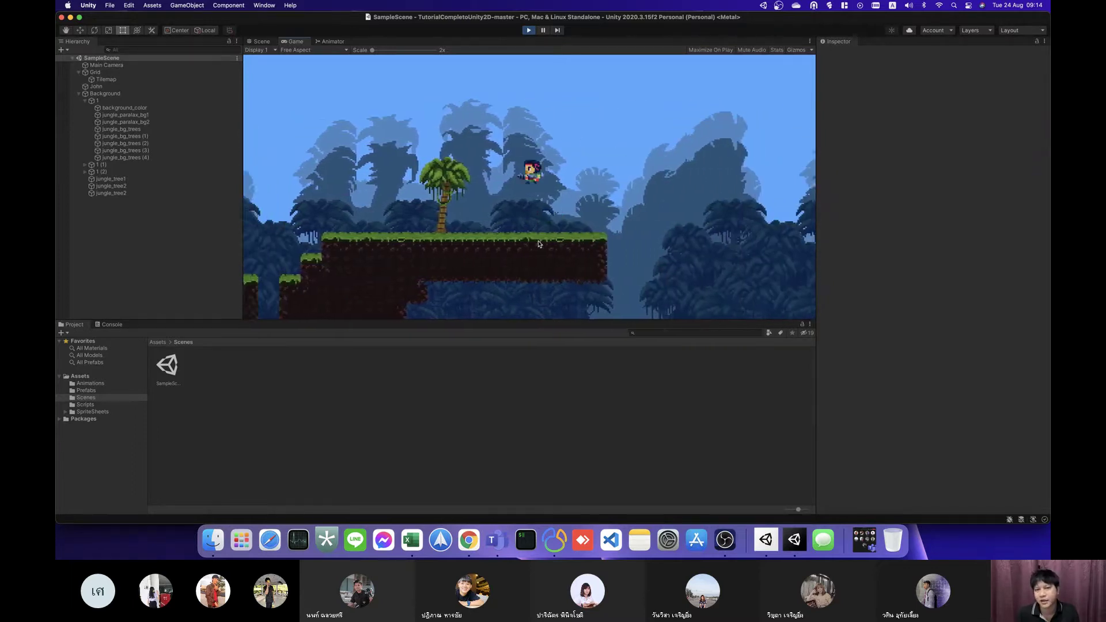
pyautogui.press('Left')
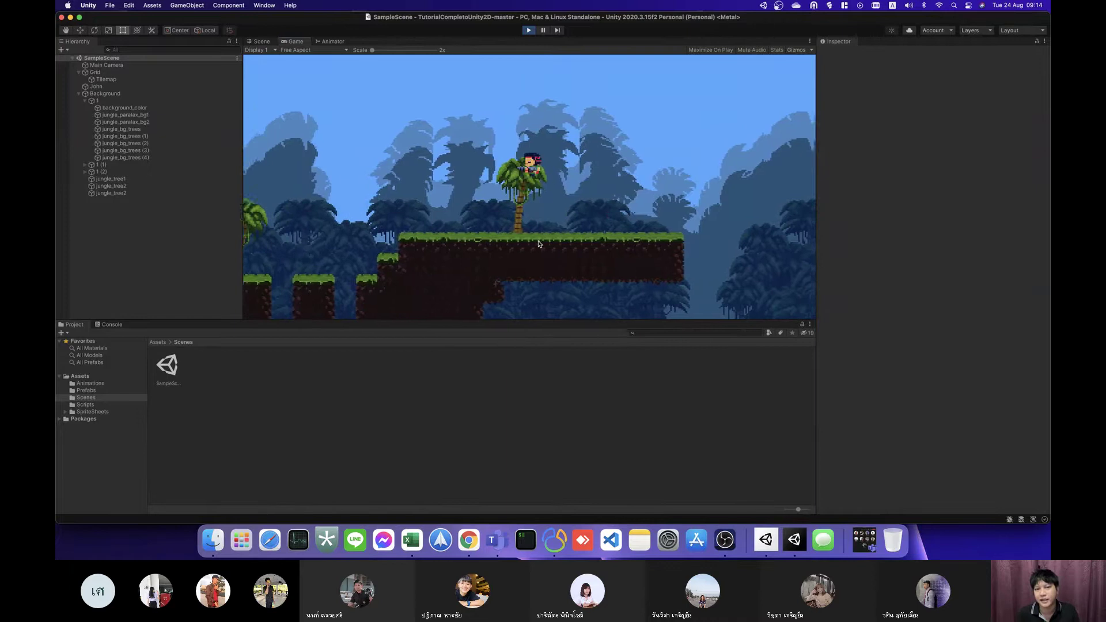
pyautogui.press('Right')
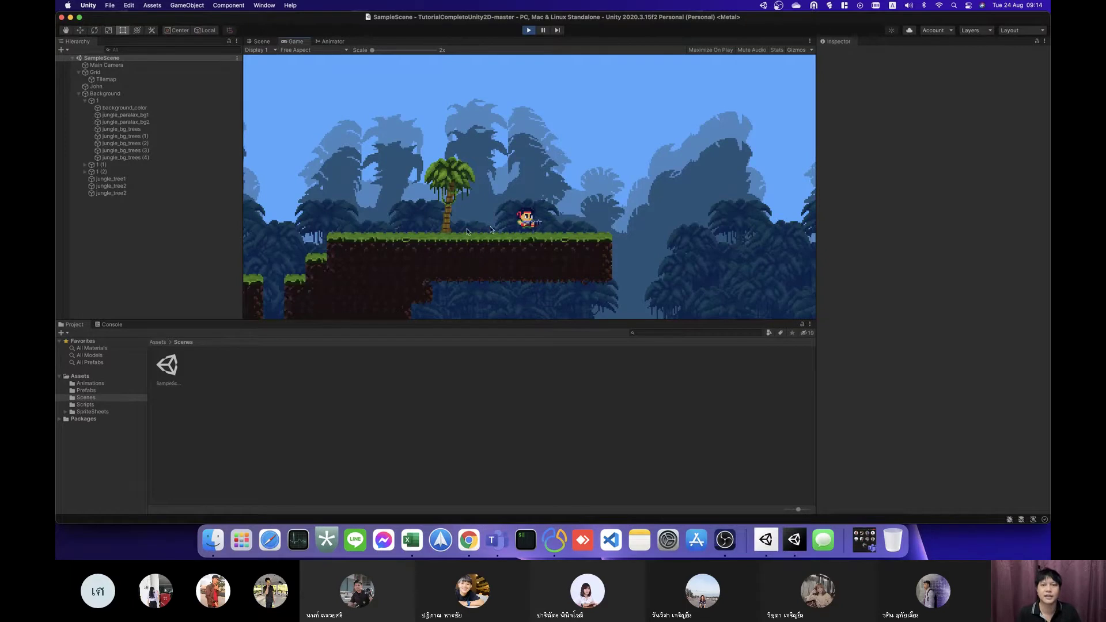
# Step: Stop the game and narrow the Unity window from its left edge
pyautogui.click(528, 30)
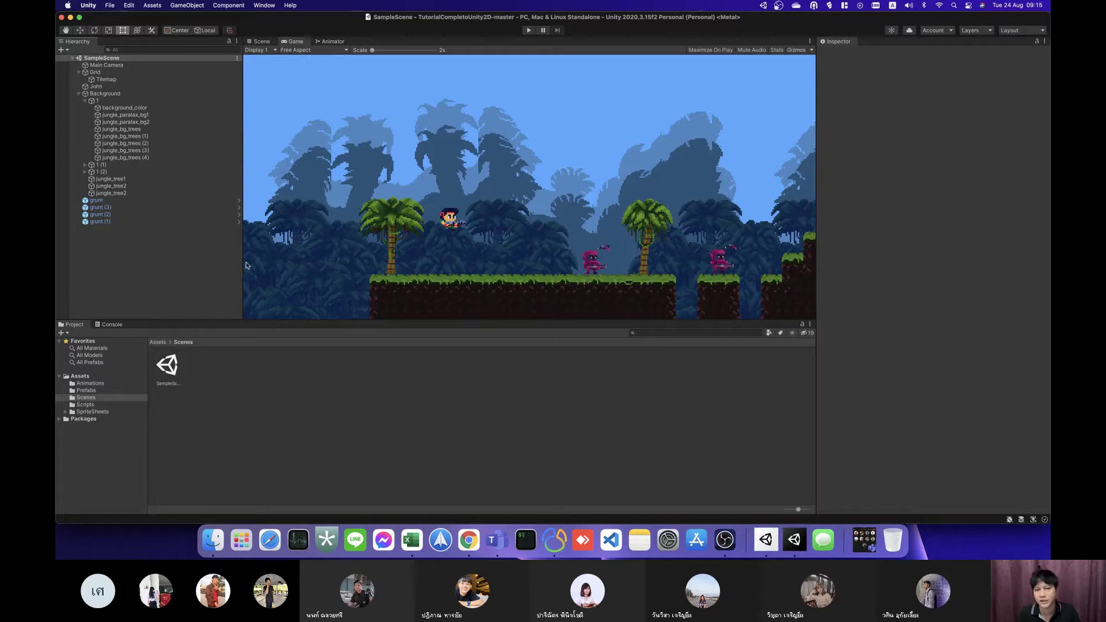
pyautogui.moveTo(68, 247); pyautogui.dragTo(241, 246)
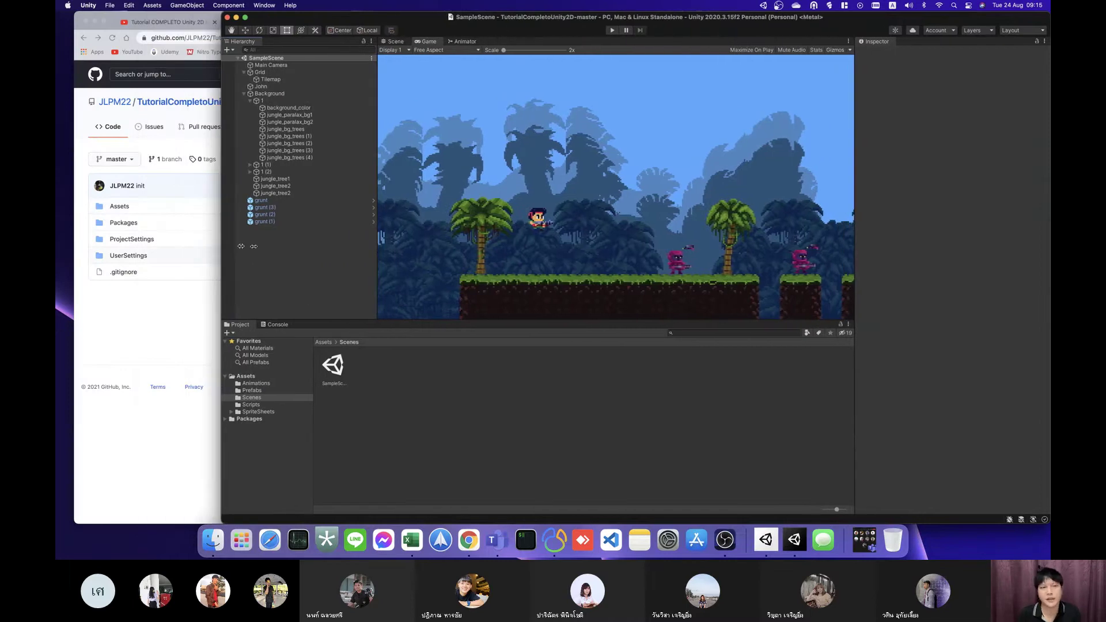
pyautogui.moveTo(241, 246); pyautogui.dragTo(299, 246)
# Step: Bring the YouTube tutorial forward, narrow Chrome, and fit Unity beside it
pyautogui.click(163, 24)
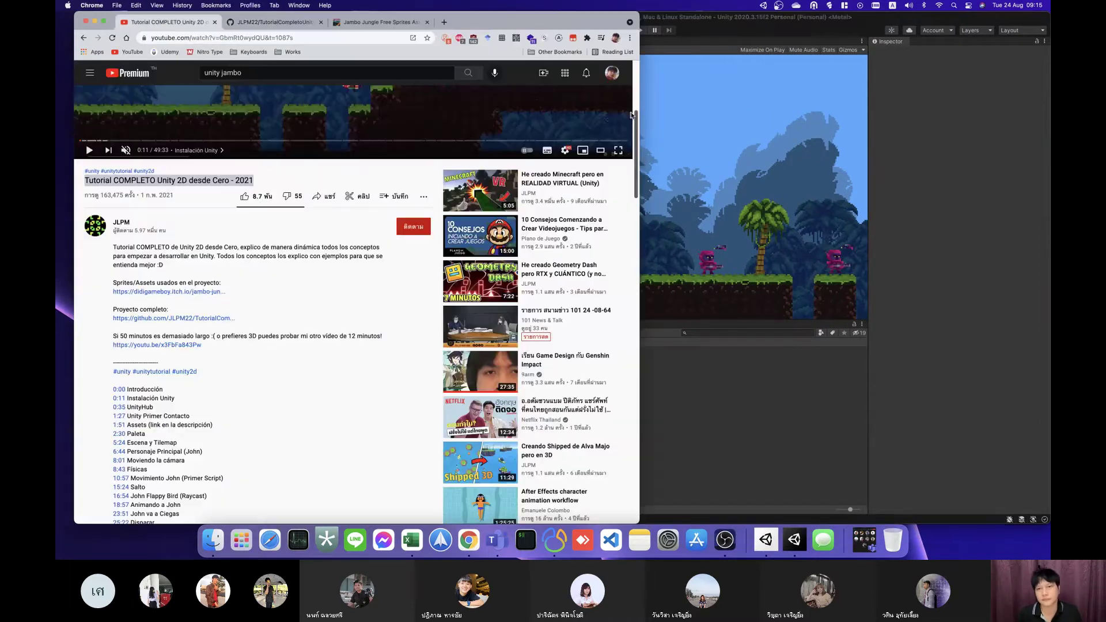
pyautogui.moveTo(628, 119); pyautogui.dragTo(313, 114)
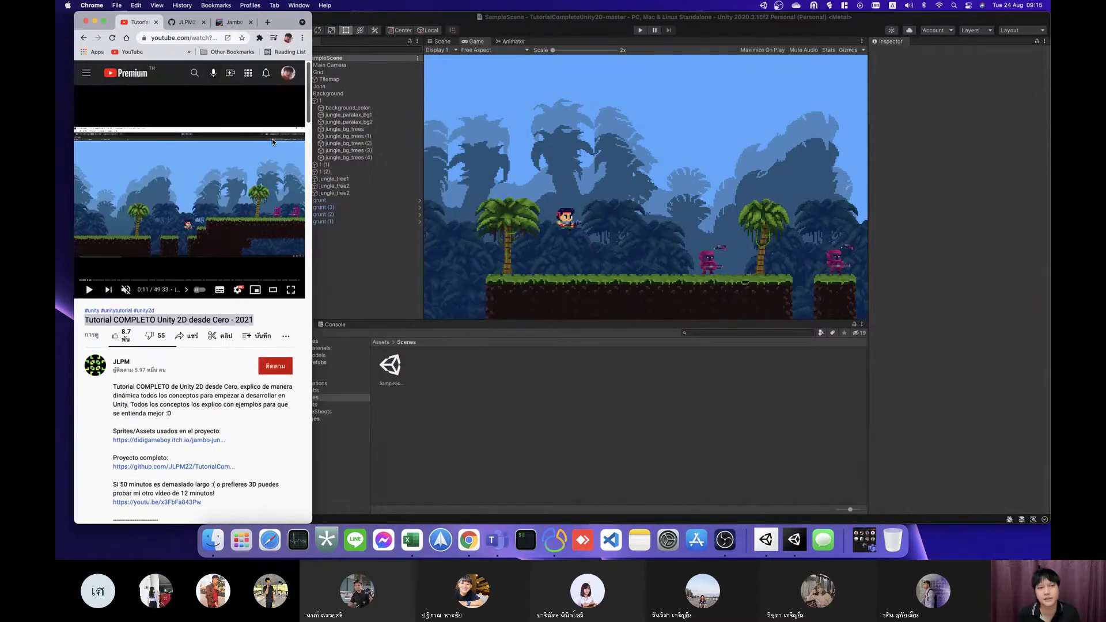
pyautogui.click(496, 163)
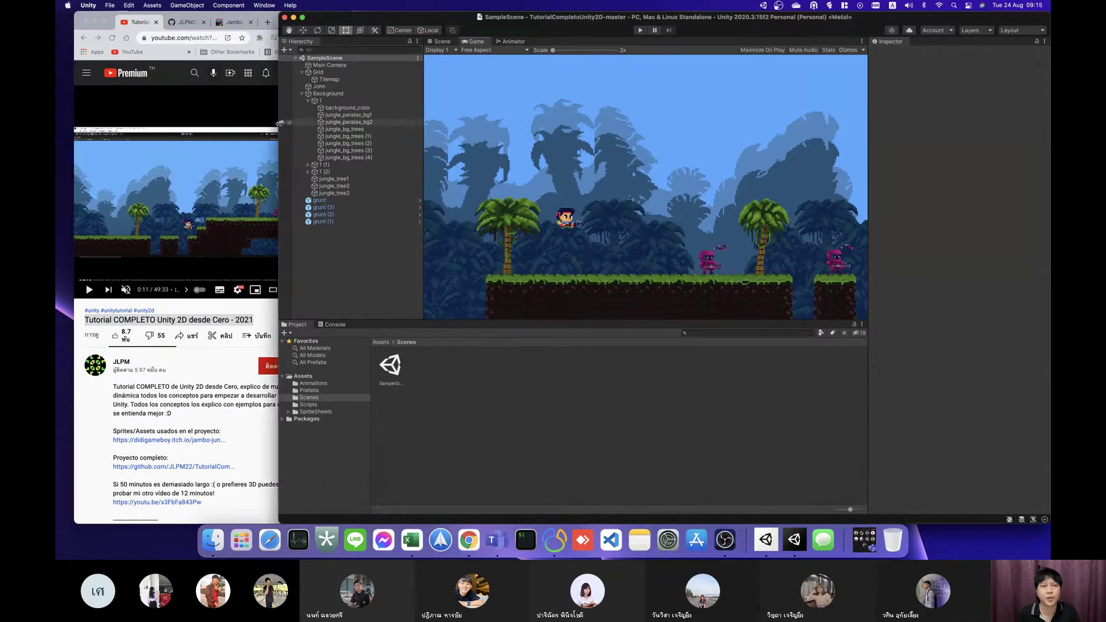
pyautogui.moveTo(280, 123); pyautogui.dragTo(321, 128)
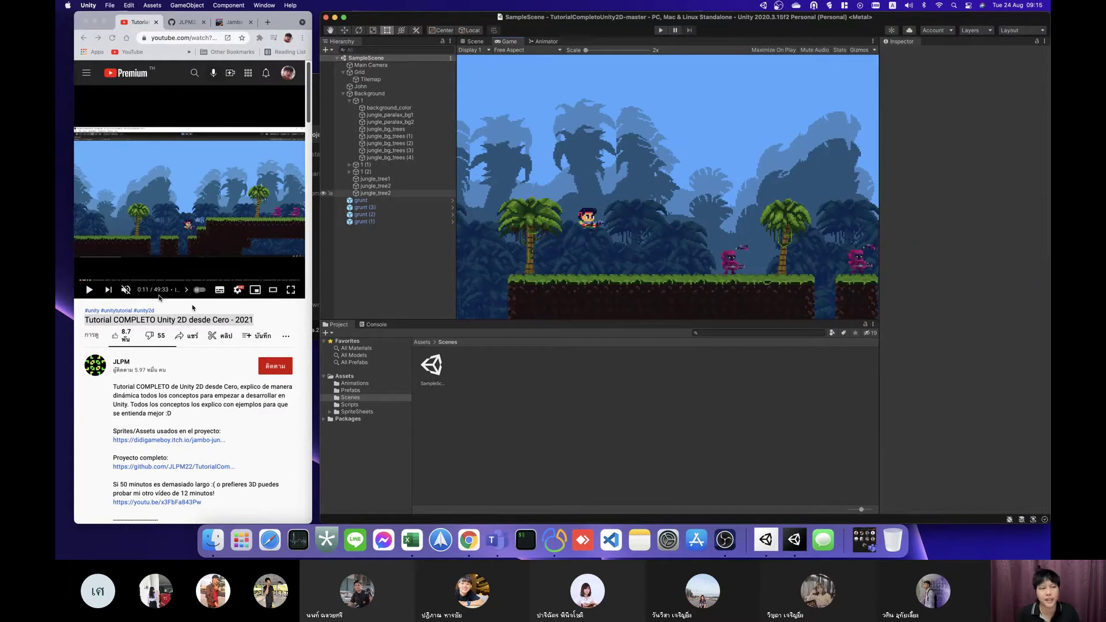
pyautogui.click(162, 294)
pyautogui.click(174, 316)
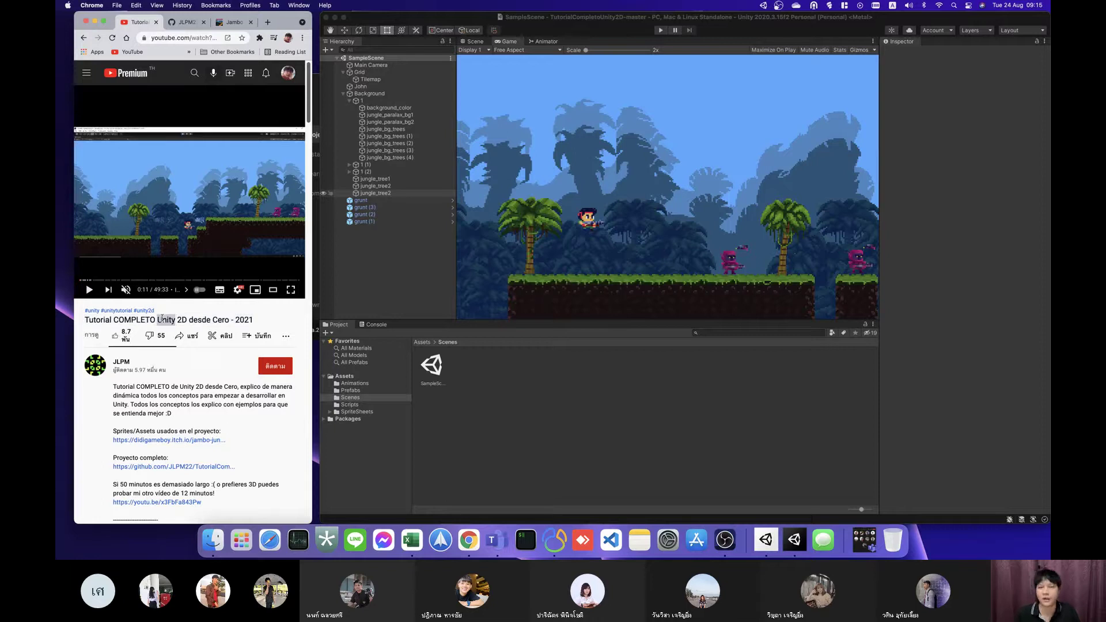
pyautogui.doubleClick(162, 317)
pyautogui.click(162, 317)
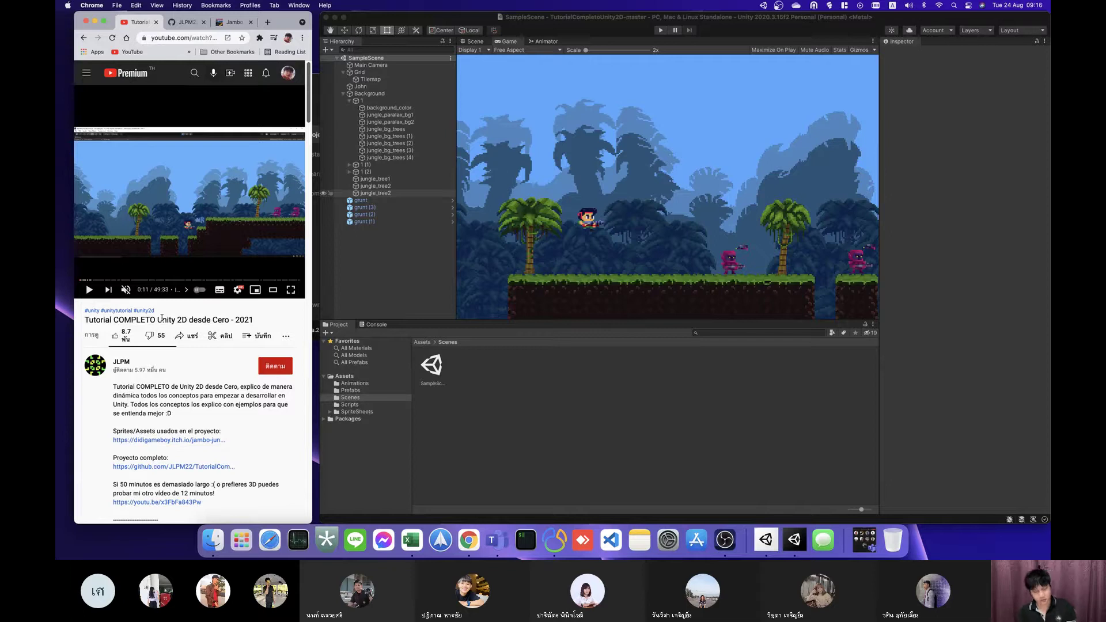
pyautogui.scroll(-1, 191, 177)
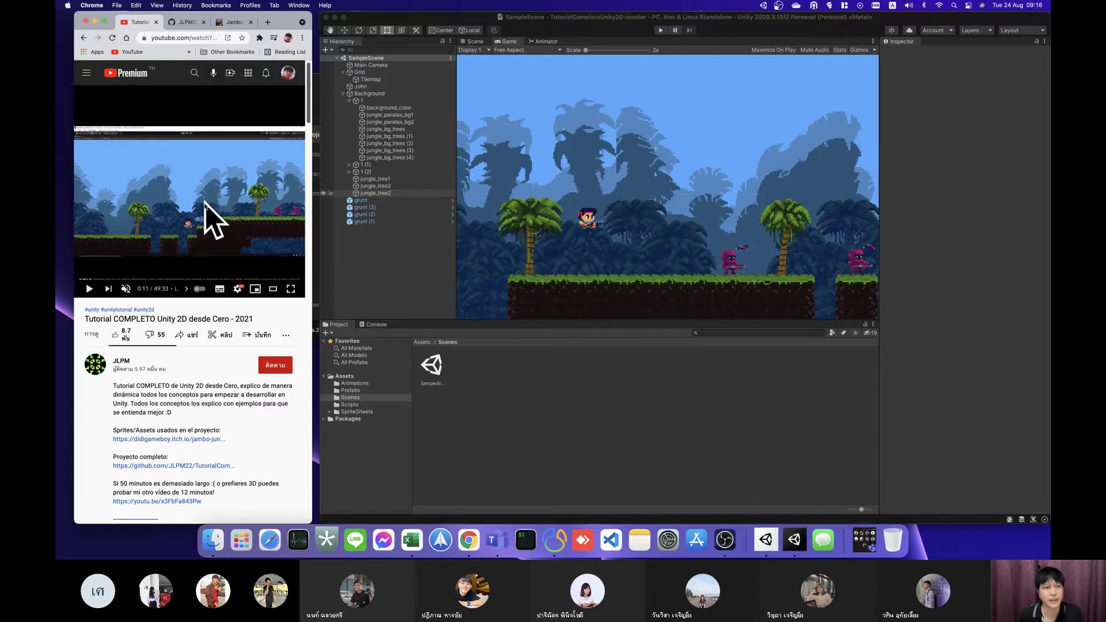
pyautogui.scroll(-3, 213, 207)
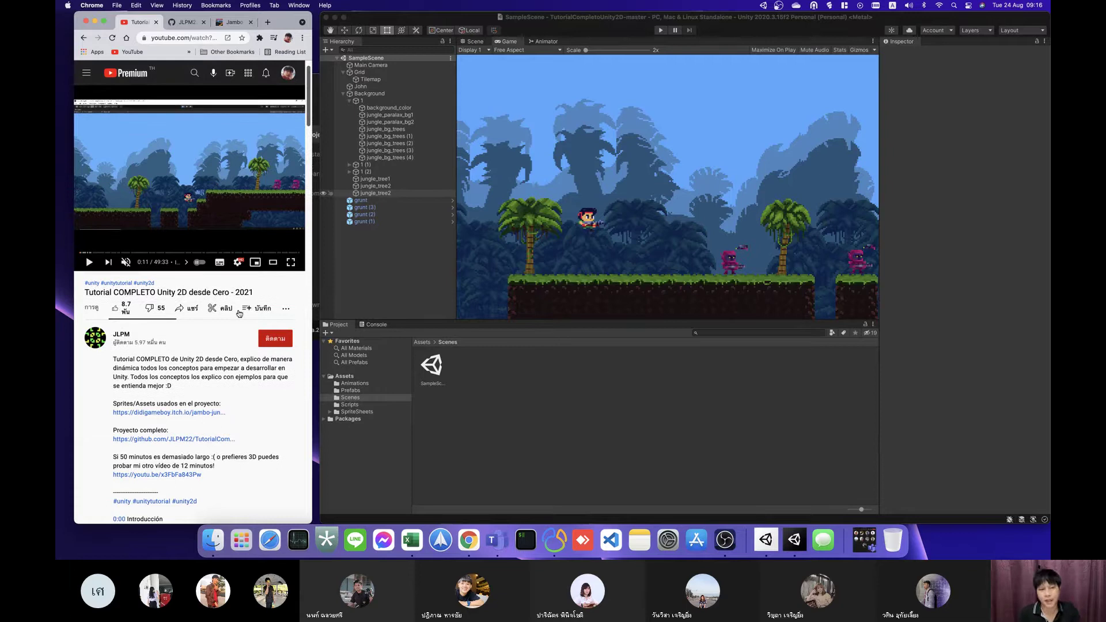
pyautogui.click(485, 400)
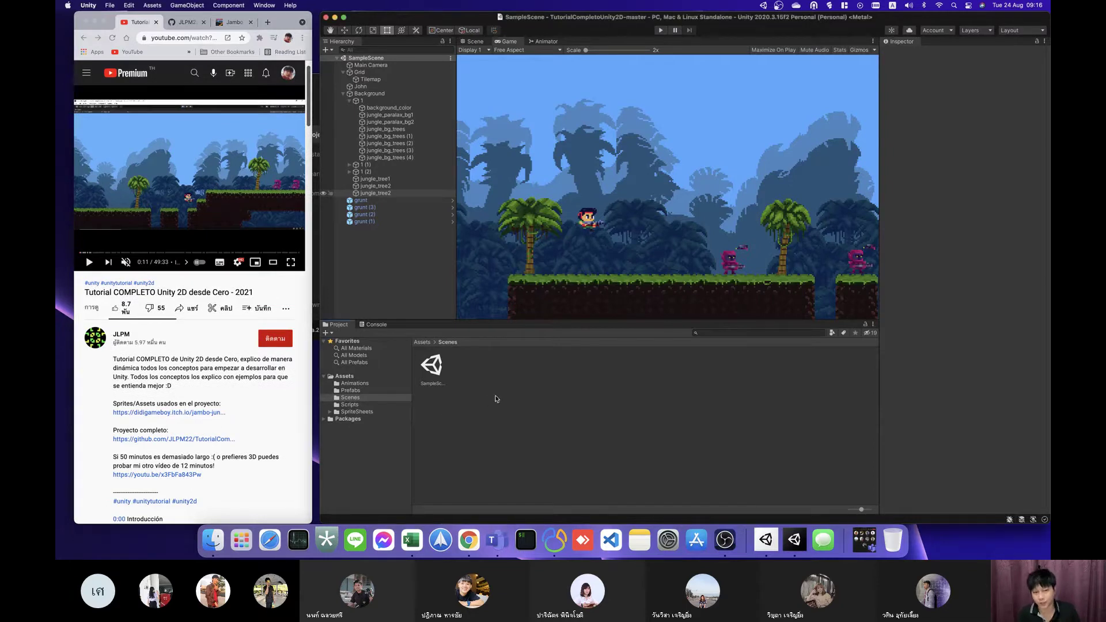
pyautogui.click(363, 392)
pyautogui.click(357, 397)
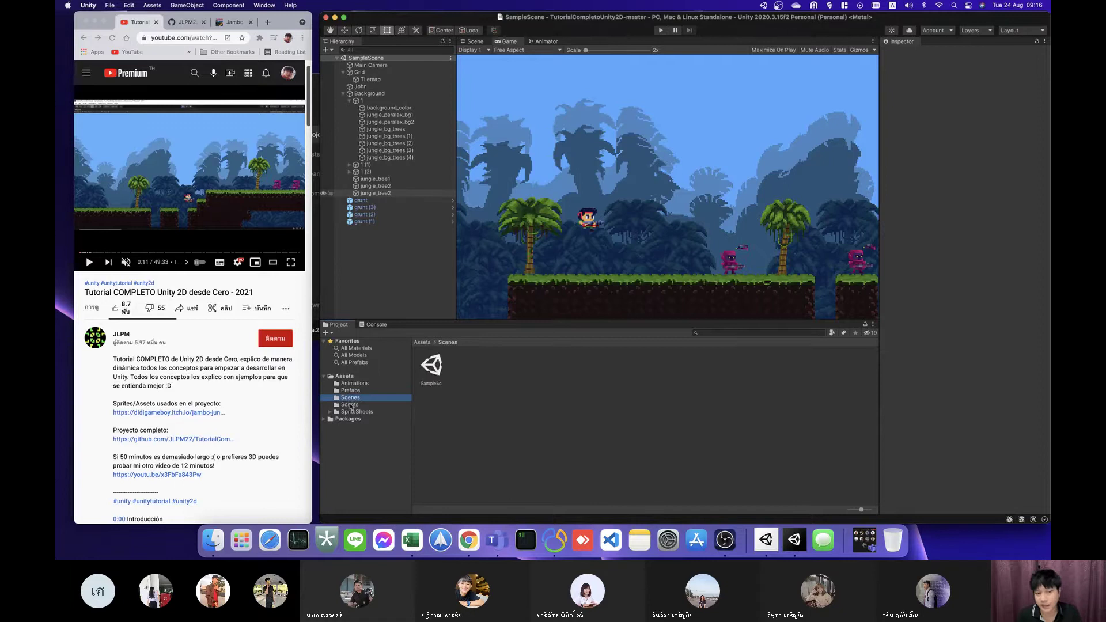
pyautogui.click(355, 404)
pyautogui.click(375, 412)
pyautogui.click(353, 384)
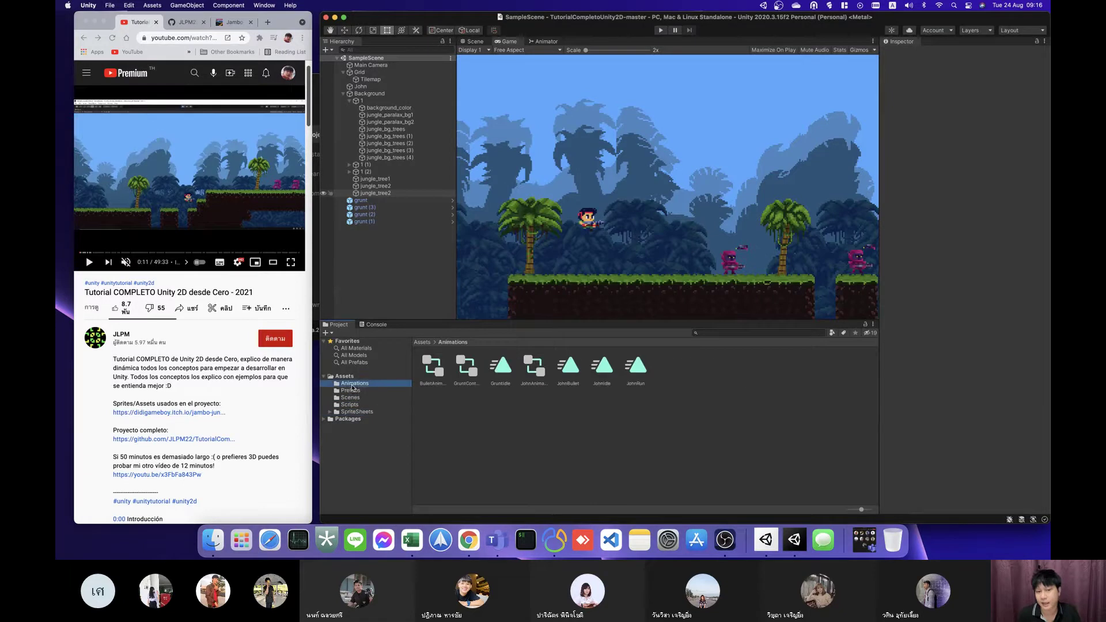
pyautogui.click(362, 391)
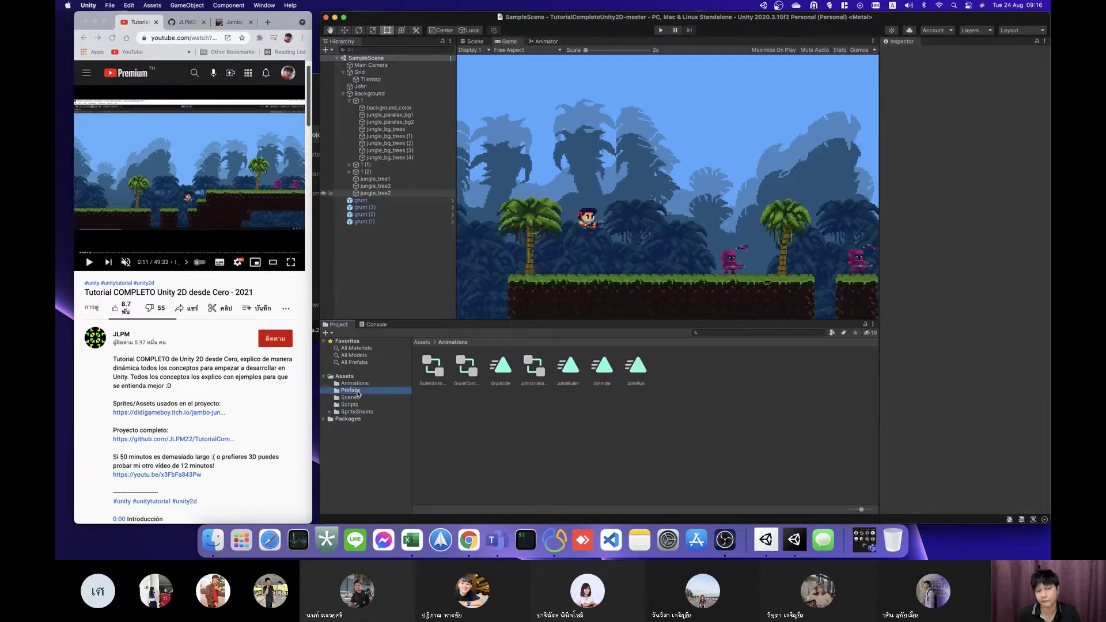
pyautogui.click(363, 397)
pyautogui.click(364, 405)
pyautogui.click(357, 412)
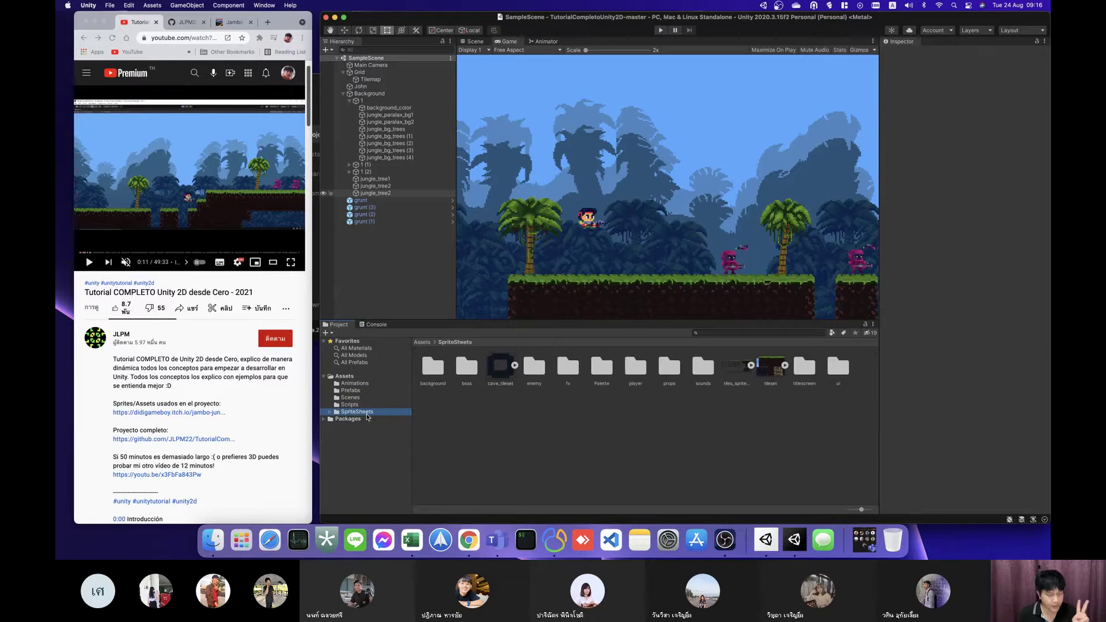
pyautogui.click(357, 406)
pyautogui.click(354, 399)
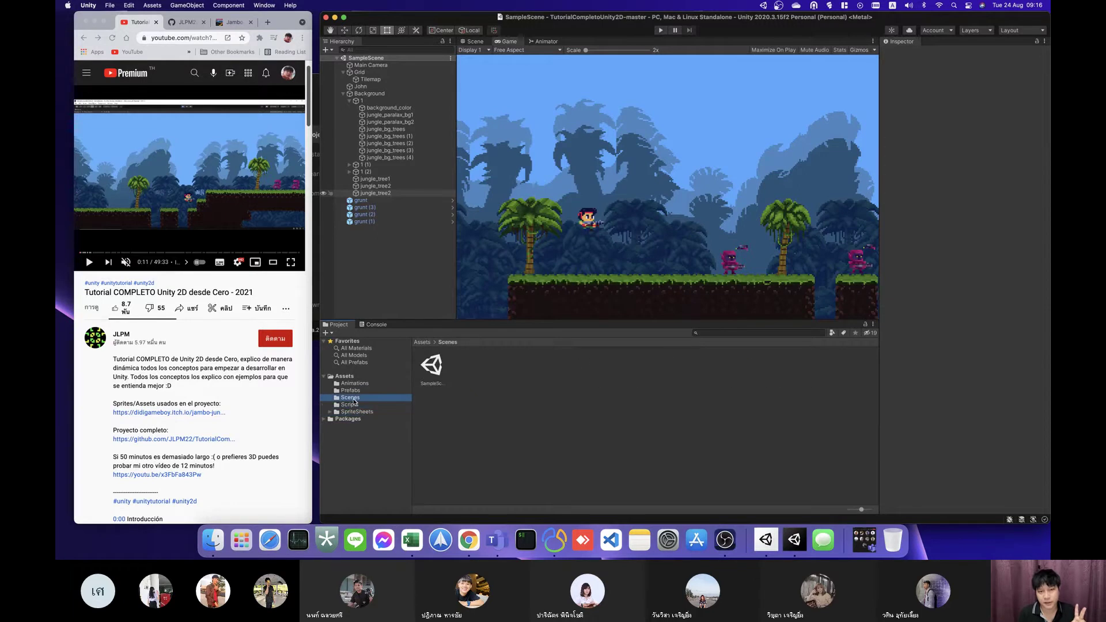
pyautogui.click(182, 344)
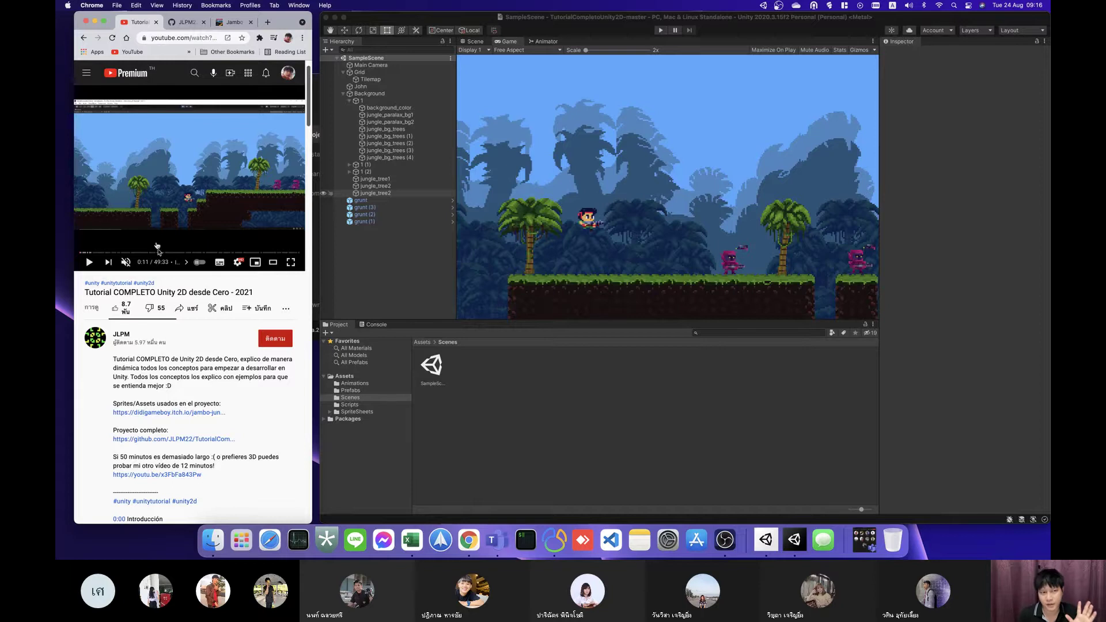
pyautogui.click(168, 222)
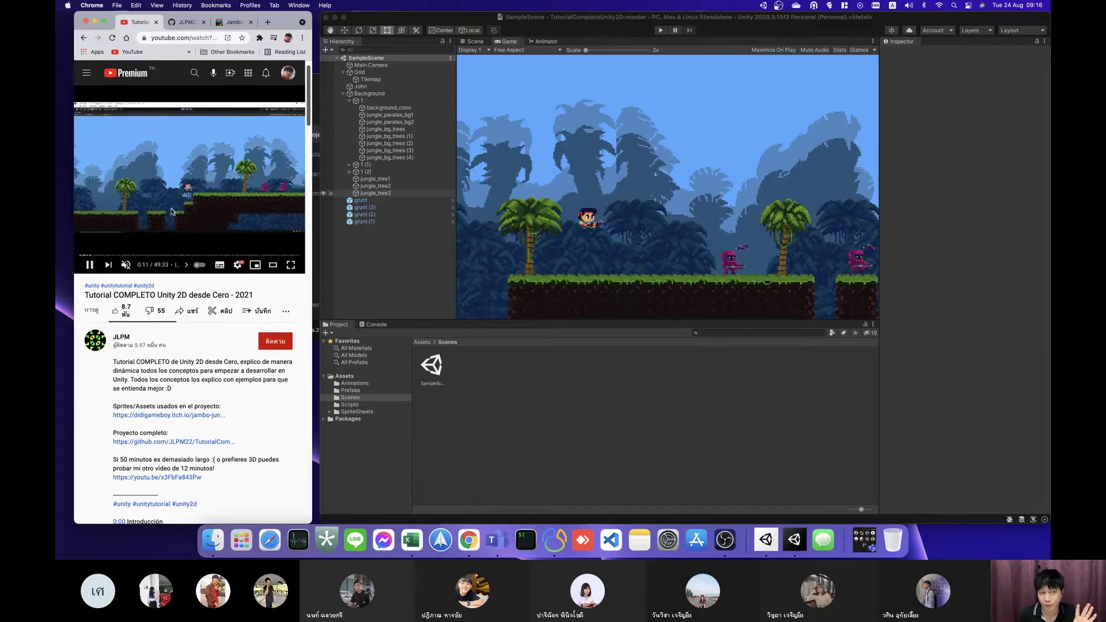
pyautogui.click(176, 172)
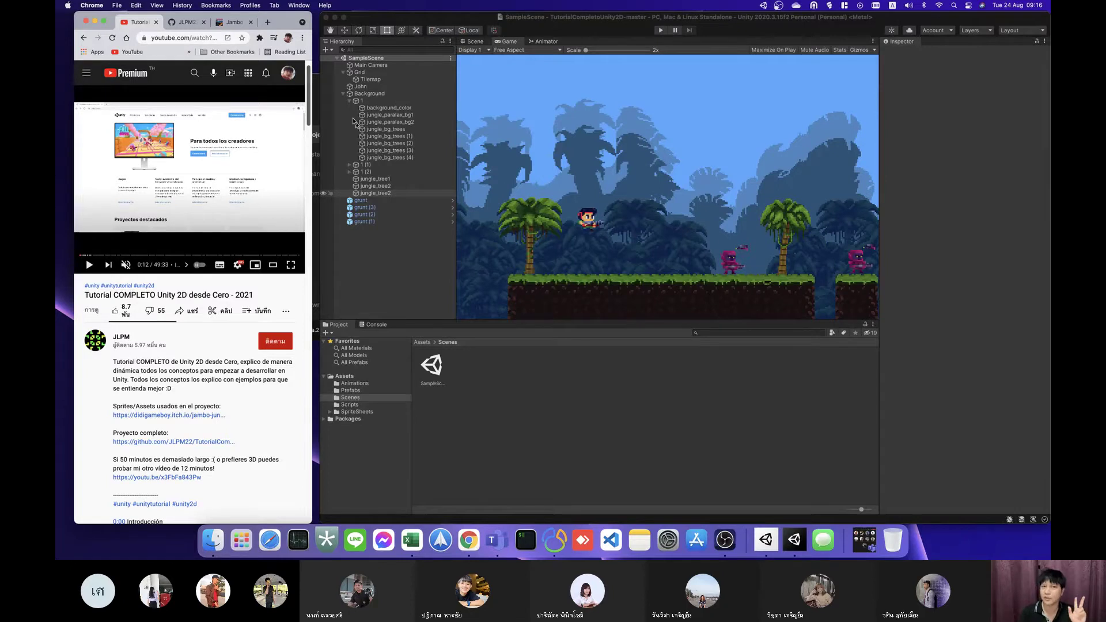
# Step: Collapse the Background and Grid groups in the Hierarchy
pyautogui.click(343, 96)
pyautogui.click(344, 95)
pyautogui.click(343, 72)
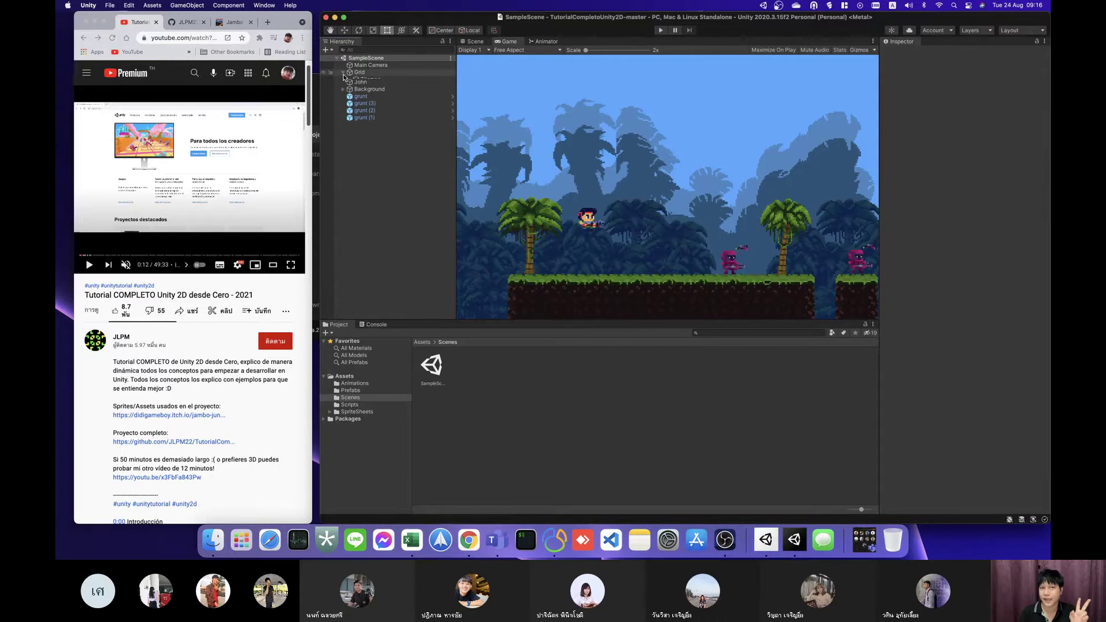
# Step: Inspect the Main Camera, Grid, Background, two grunts and John in turn
pyautogui.click(361, 66)
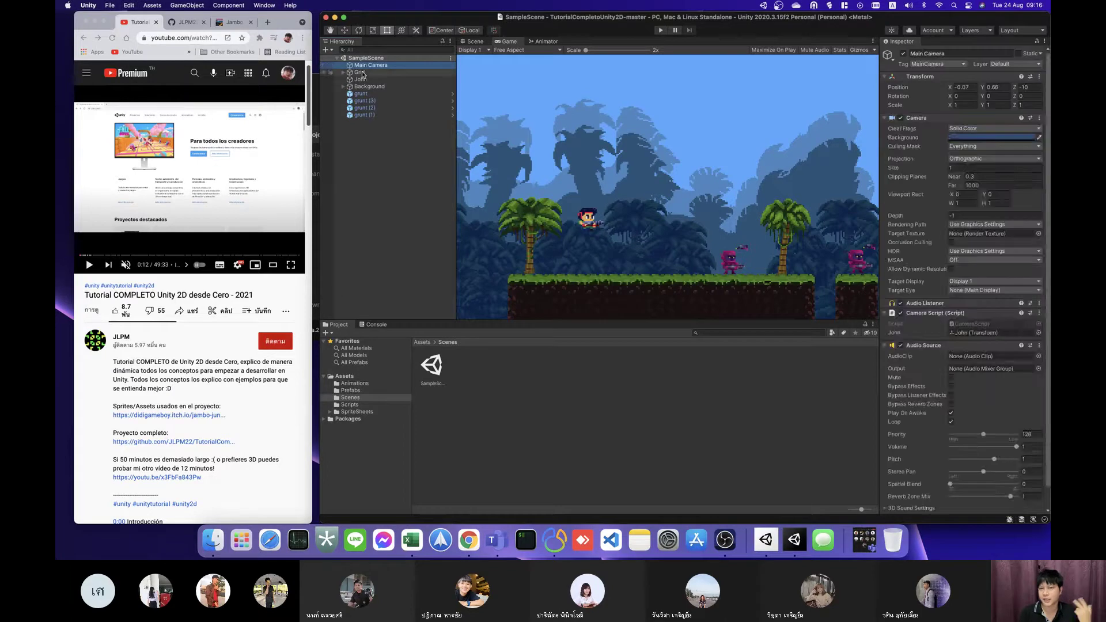
pyautogui.click(362, 72)
pyautogui.click(369, 87)
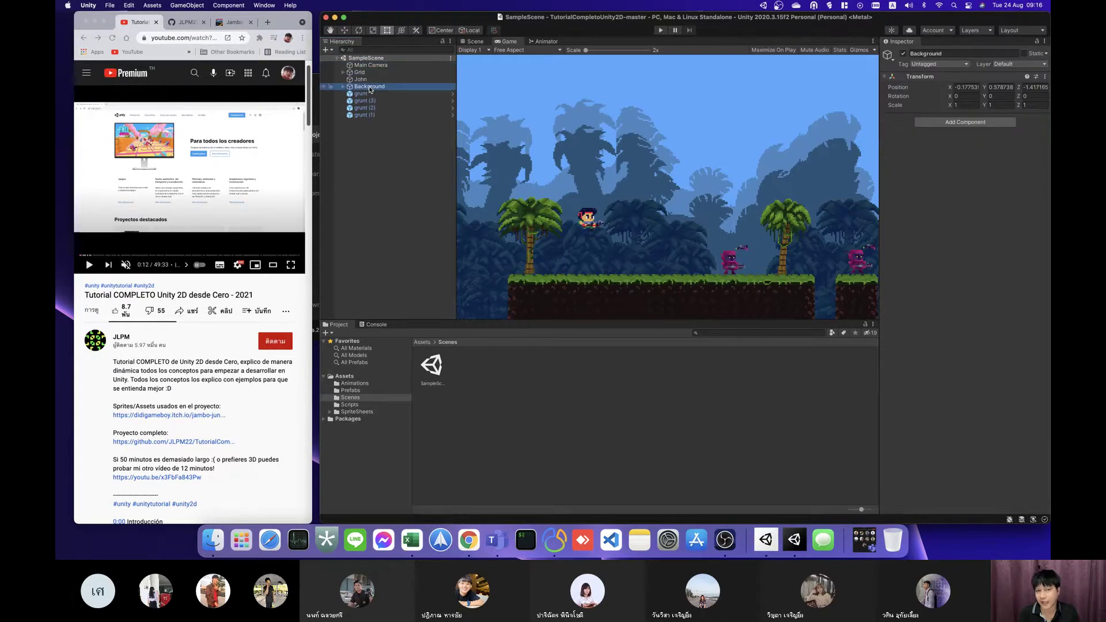
pyautogui.click(363, 94)
pyautogui.click(363, 101)
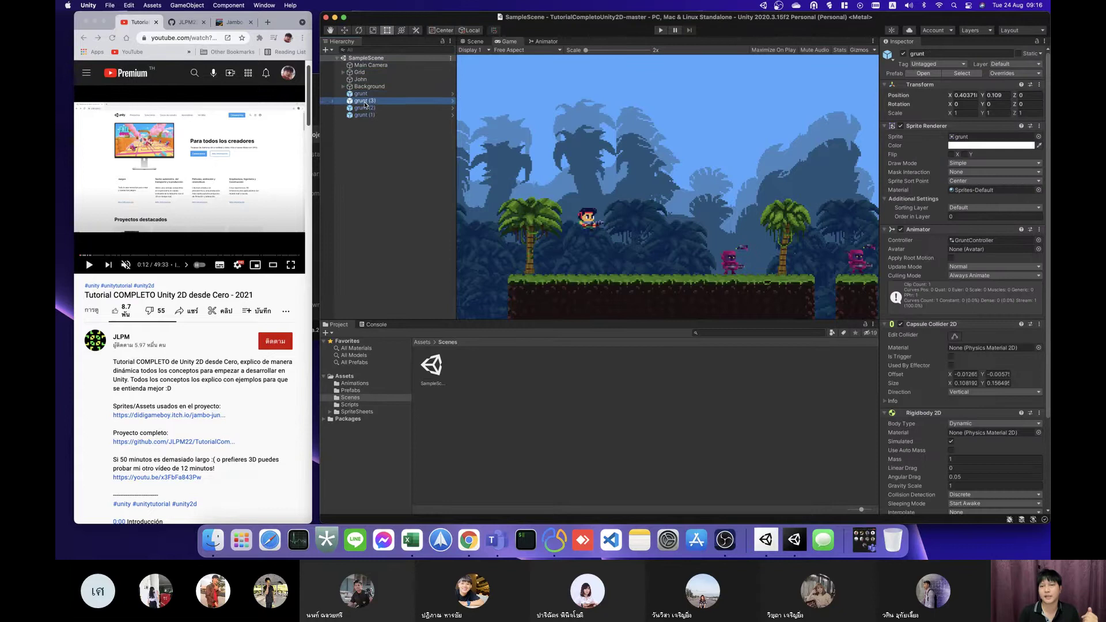
pyautogui.click(362, 80)
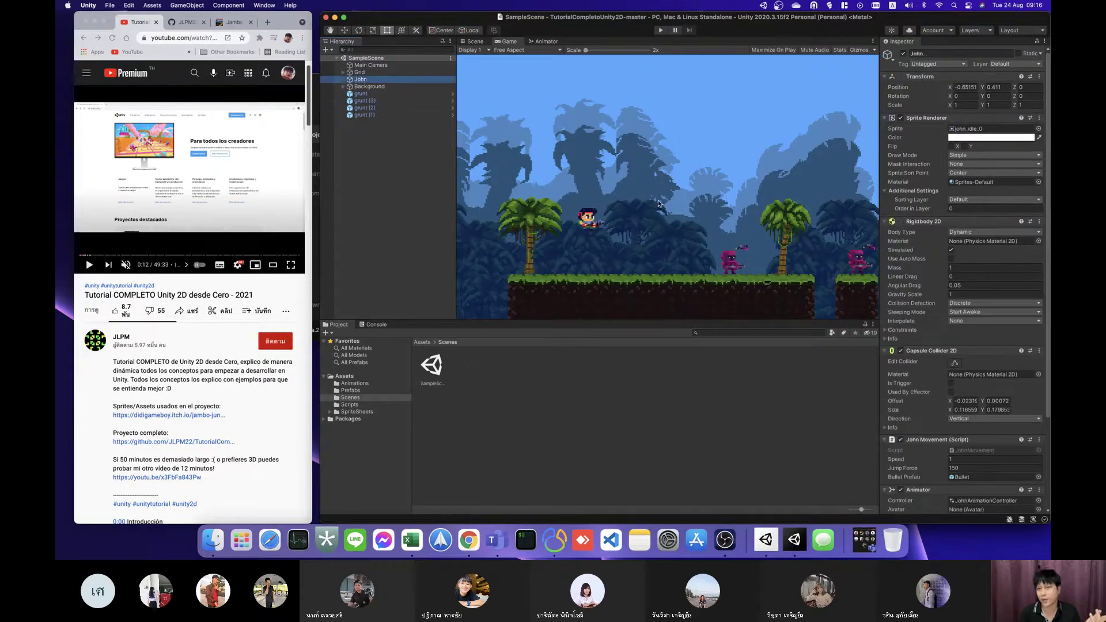
# Step: Switch to the Scene view, inspect the Main Camera and grunt enemies, then clear the selection
pyautogui.click(475, 41)
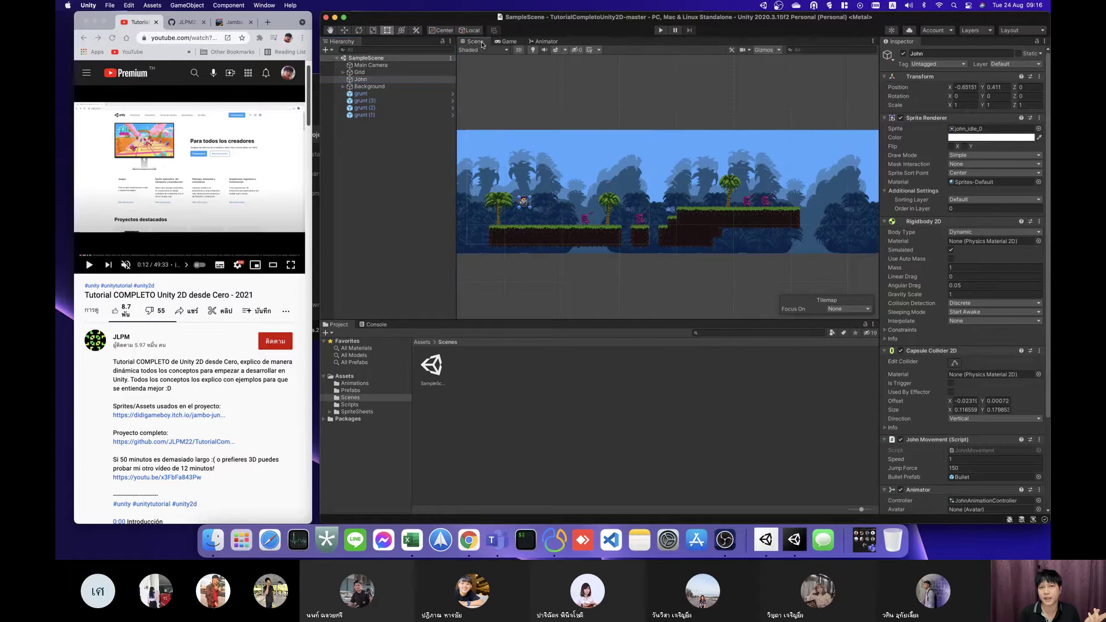
pyautogui.click(356, 66)
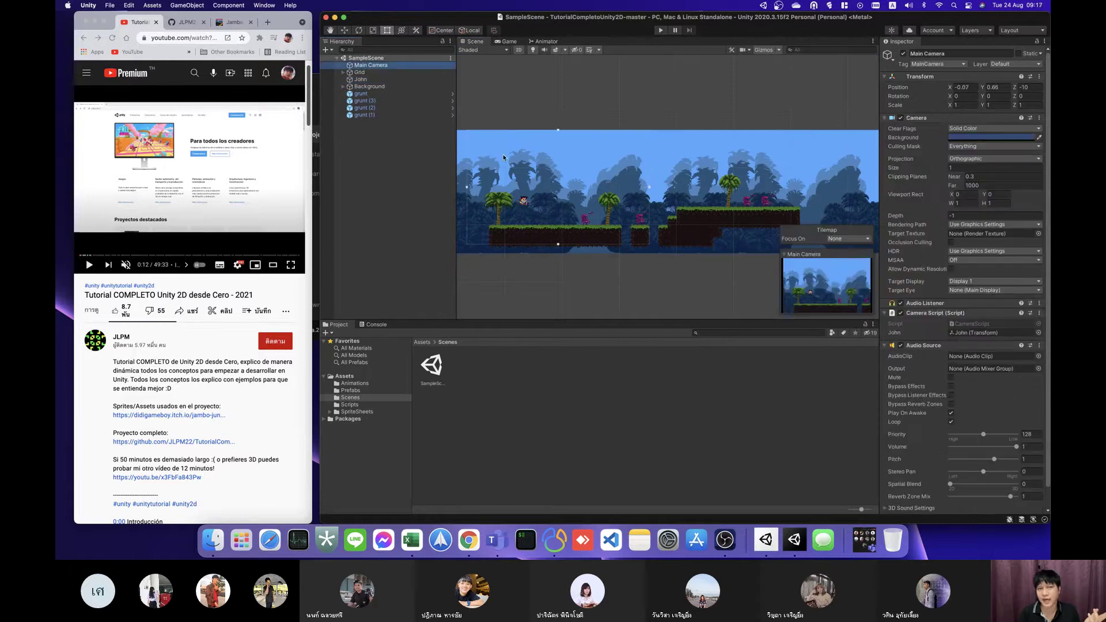
pyautogui.click(363, 94)
pyautogui.click(364, 101)
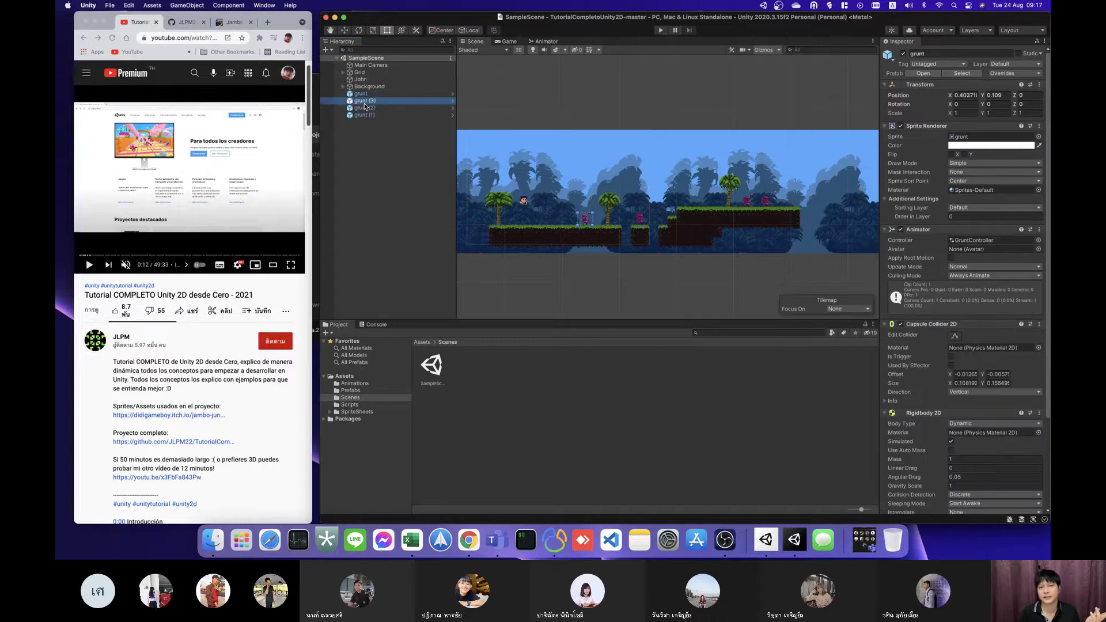
pyautogui.click(365, 115)
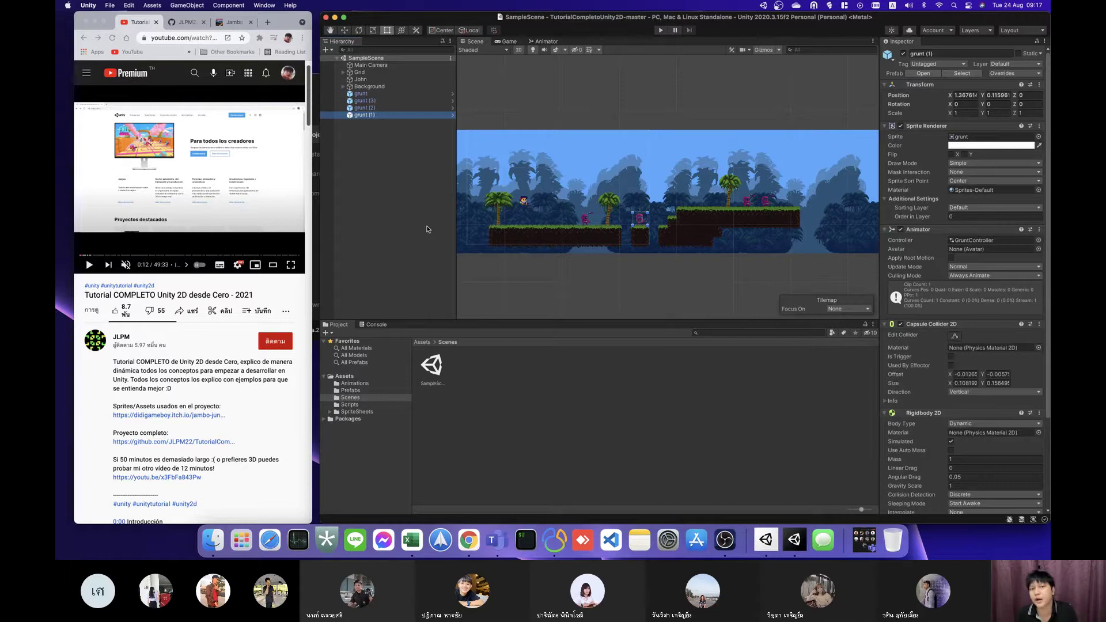
pyautogui.click(430, 232)
# Step: Browse the Prefabs, Scripts and SpriteSheets folders in the Project window
pyautogui.click(368, 391)
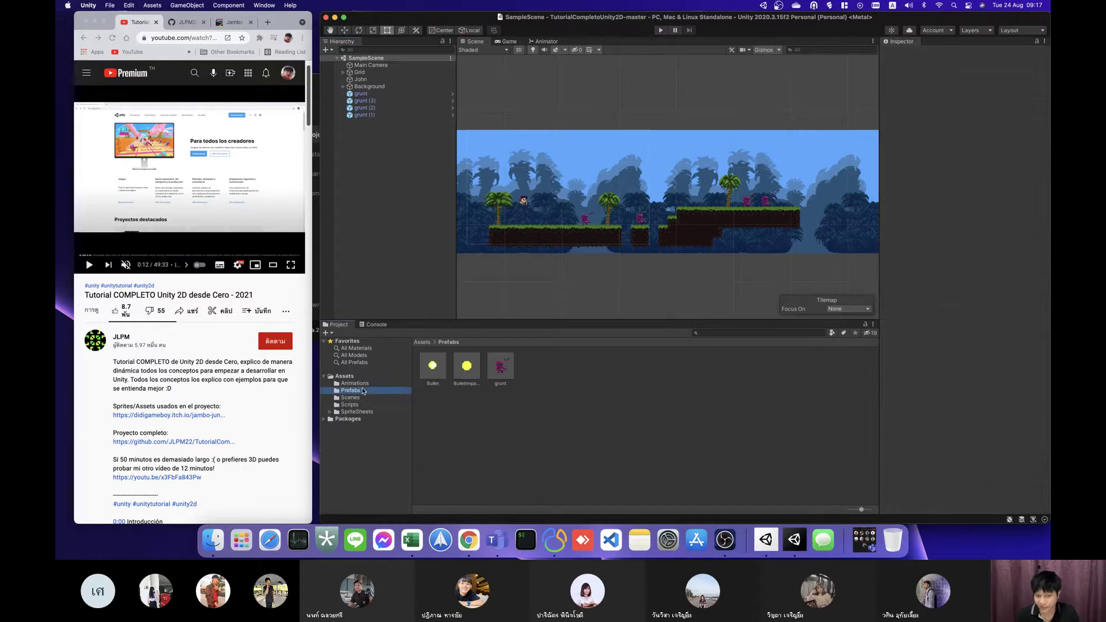
pyautogui.click(374, 405)
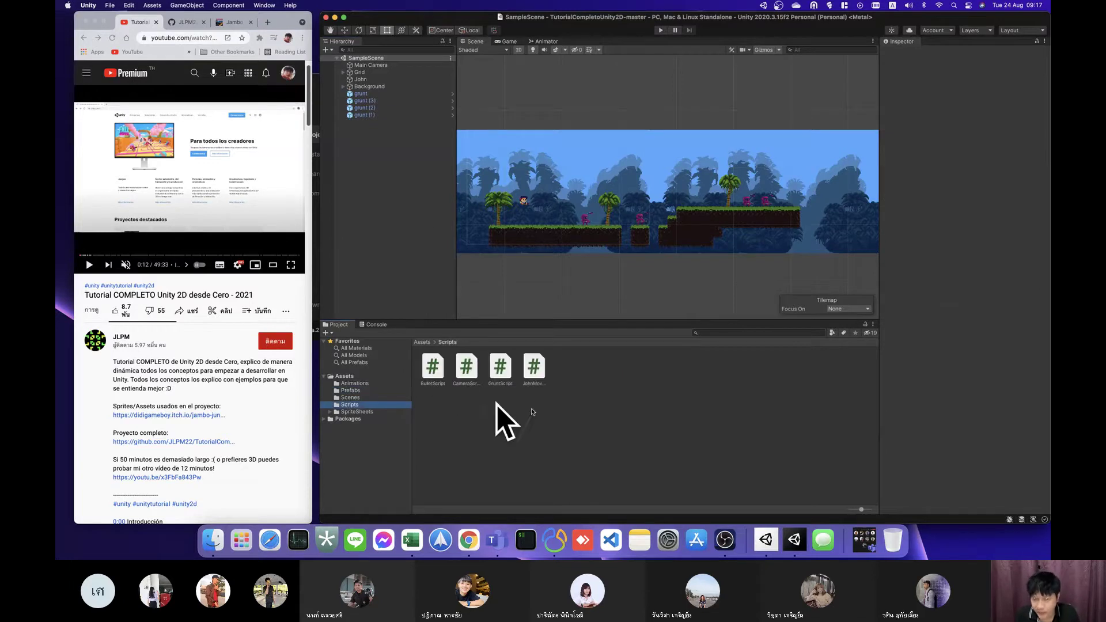
pyautogui.click(361, 413)
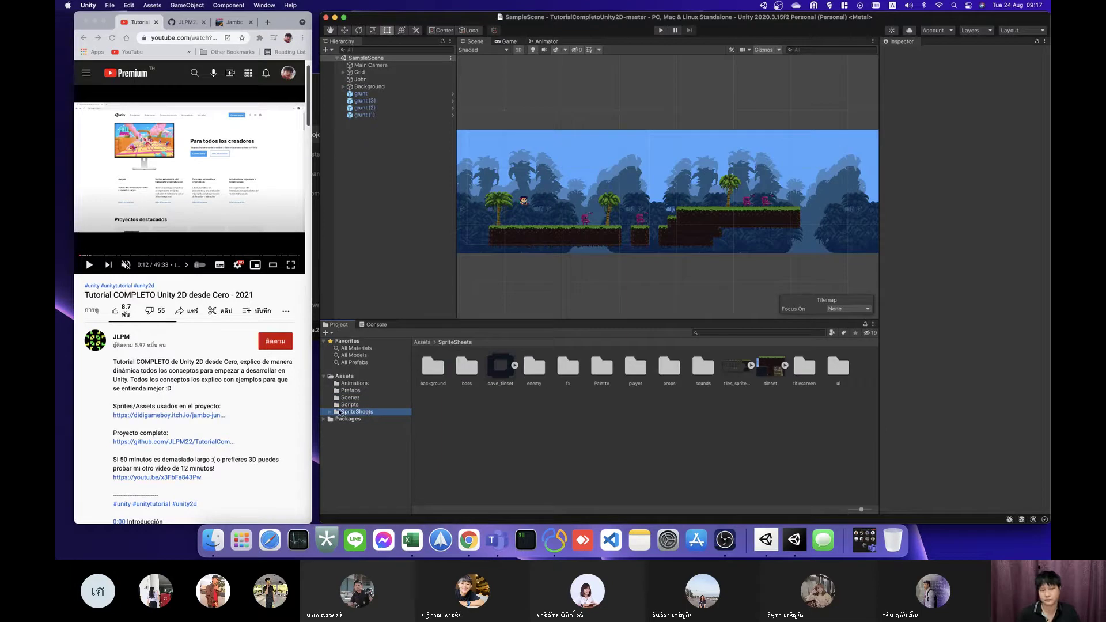
# Step: Skip the tutorial video ahead to 0:32 and return to the Unity editor
pyautogui.click(194, 286)
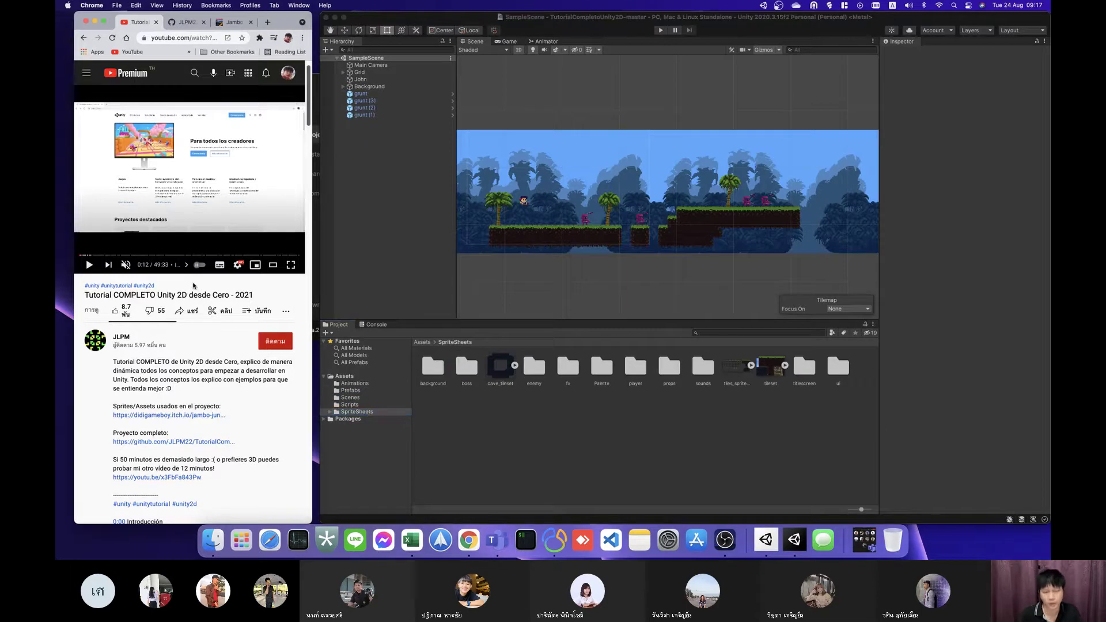
pyautogui.press('l')
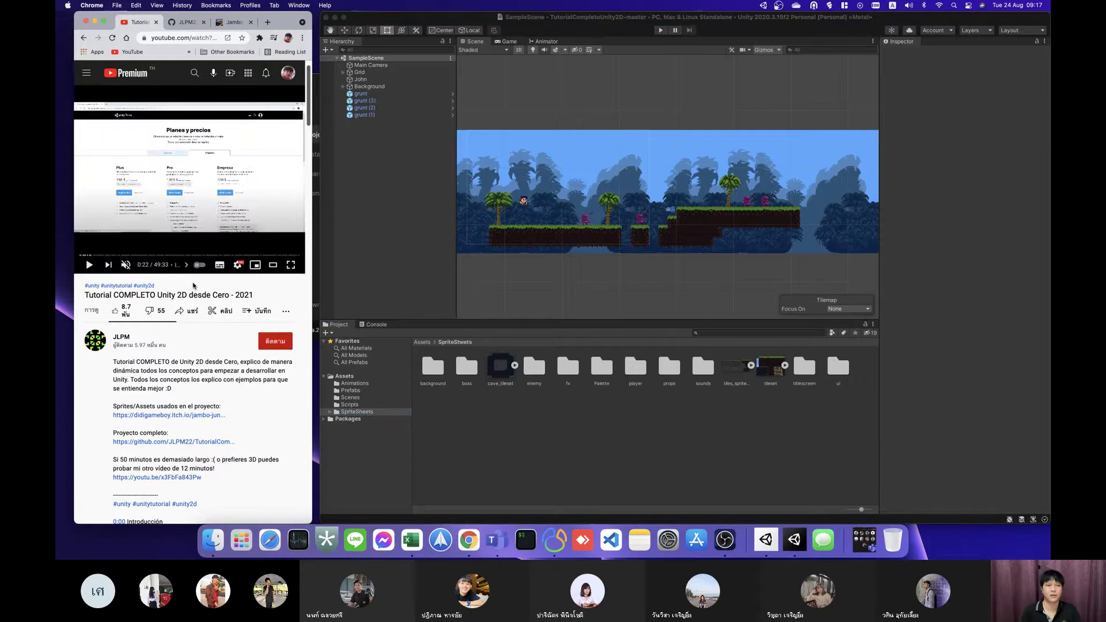
pyautogui.press('l')
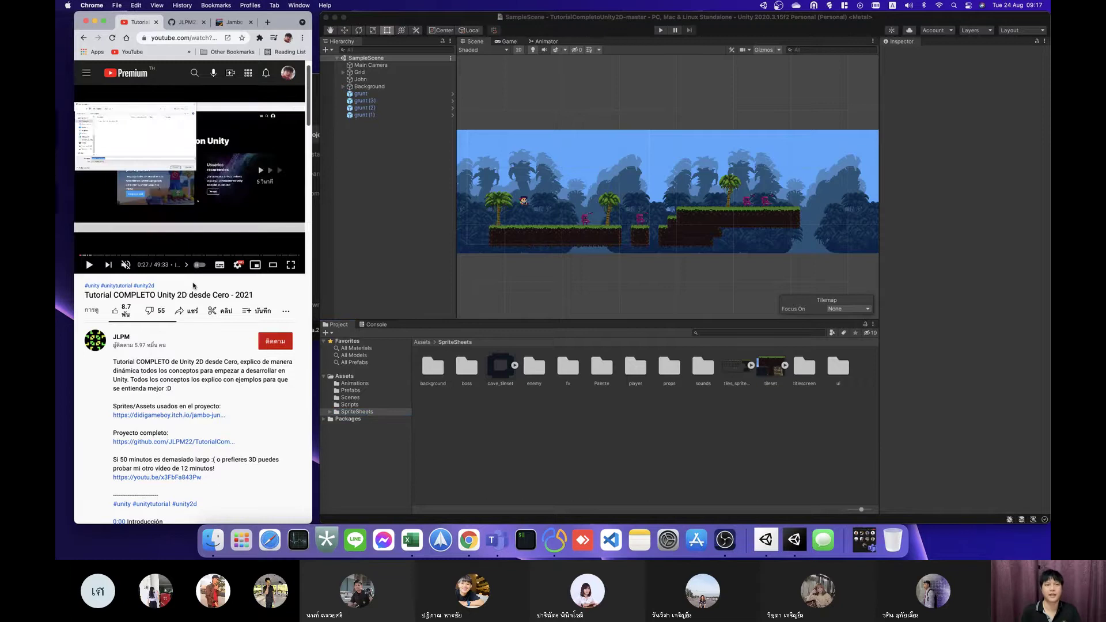
pyautogui.click(381, 205)
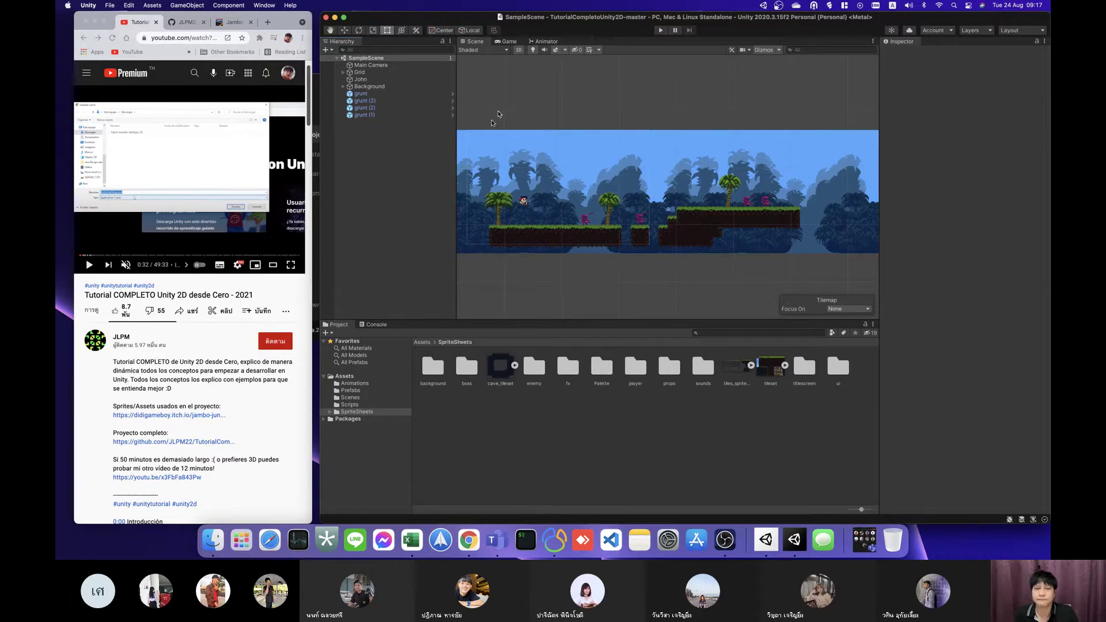
# Step: Select John, the Tilemap ground and each grunt enemy in the Scene view
pyautogui.click(524, 201)
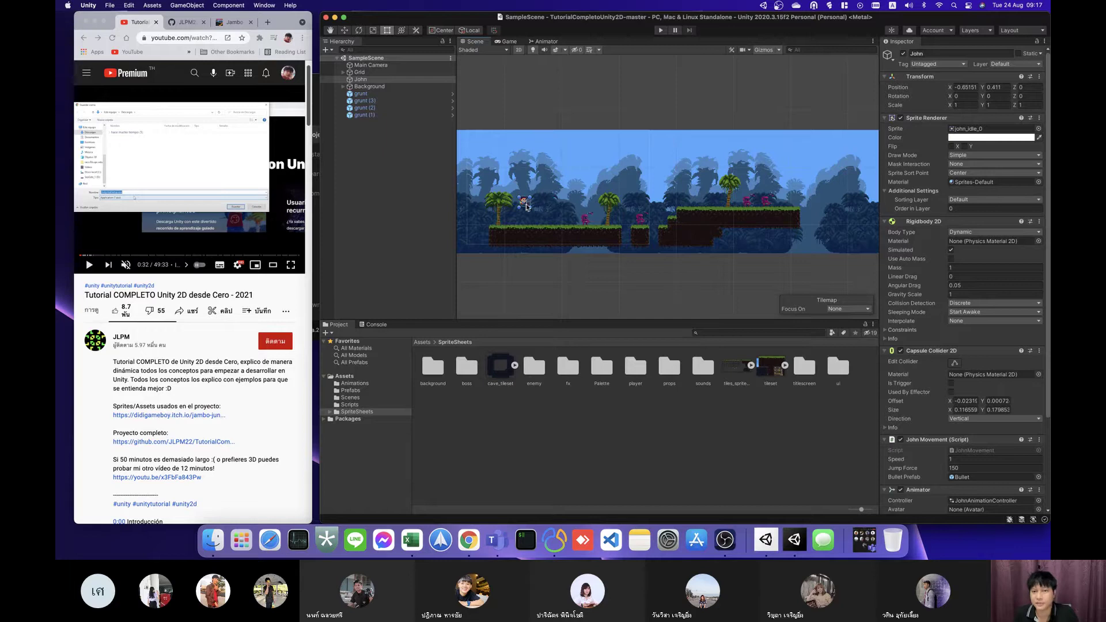
pyautogui.click(542, 234)
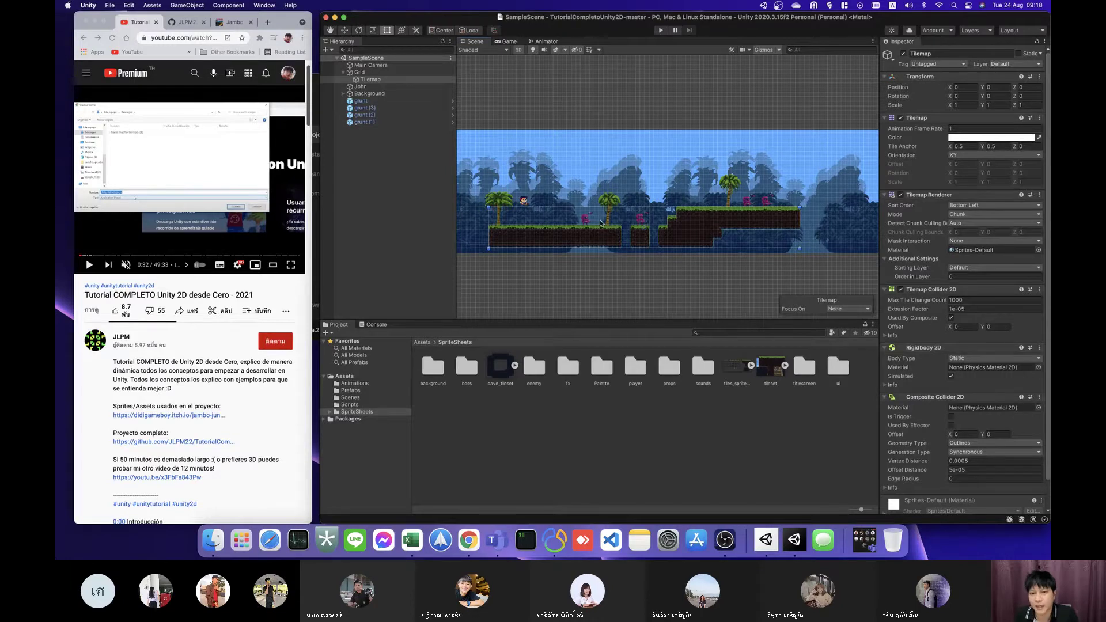
pyautogui.click(527, 205)
pyautogui.click(585, 222)
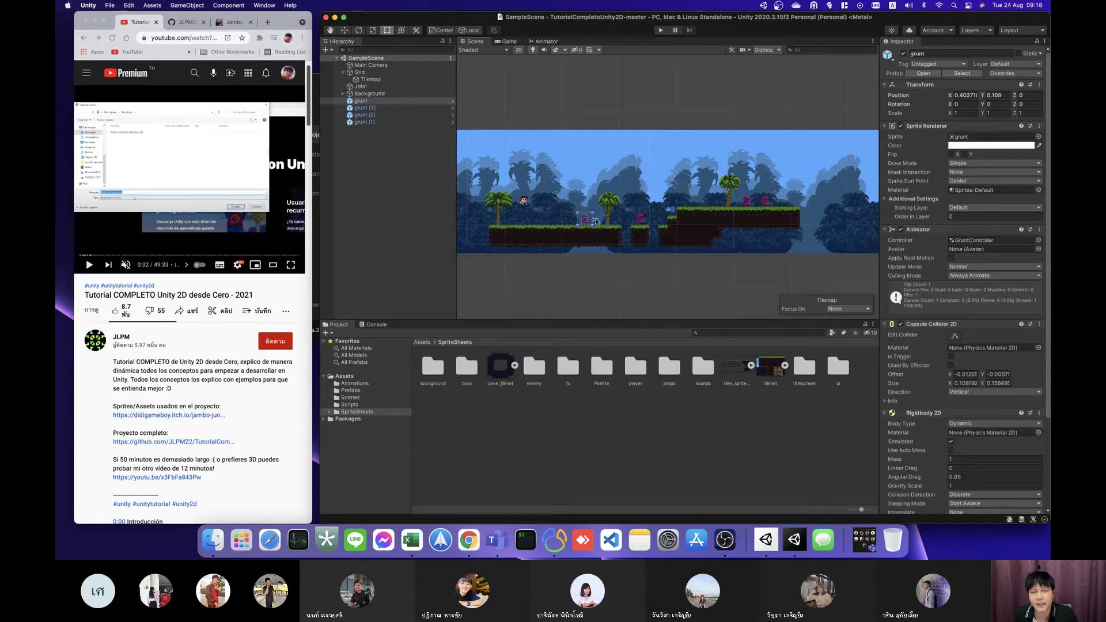
pyautogui.click(637, 221)
pyautogui.click(766, 203)
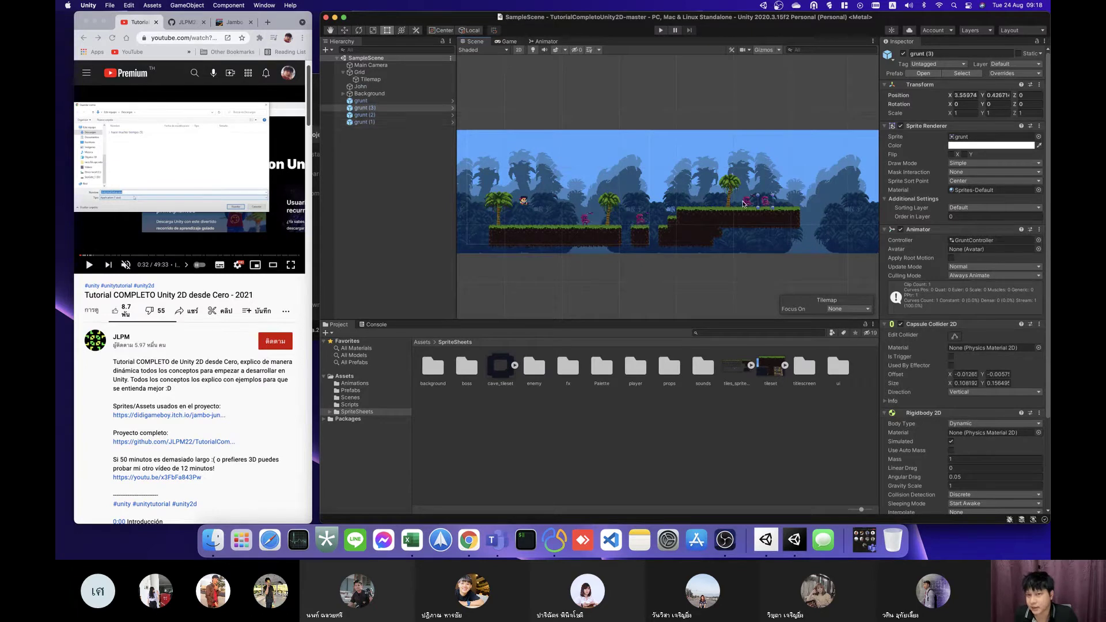
pyautogui.click(749, 205)
pyautogui.click(749, 205)
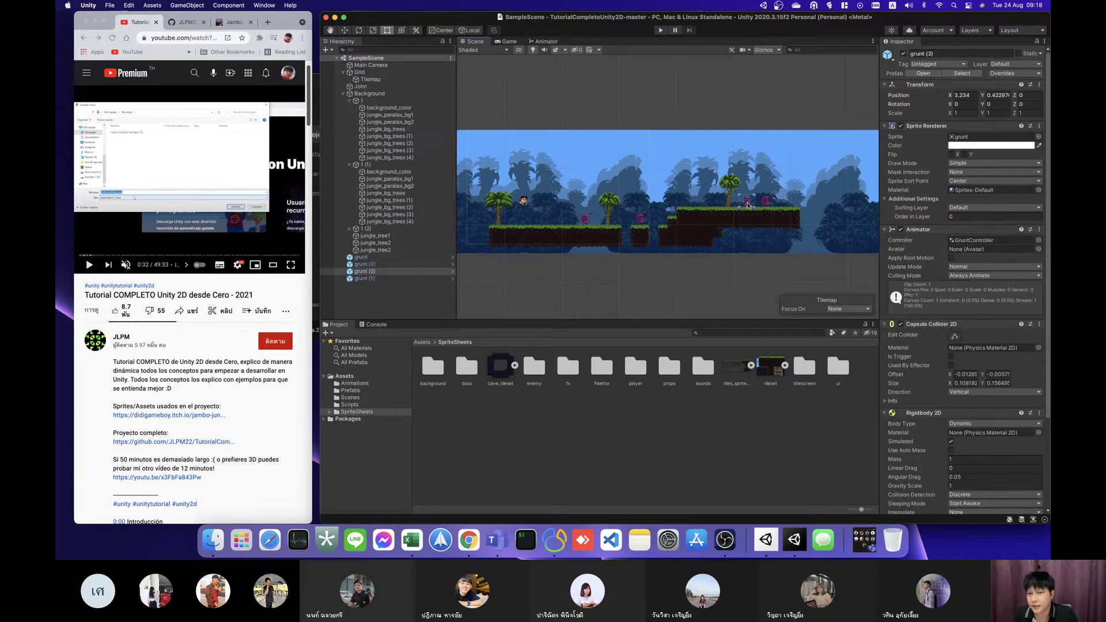
# Step: Reselect John, check a grunt's script, then show John's components again
pyautogui.click(520, 202)
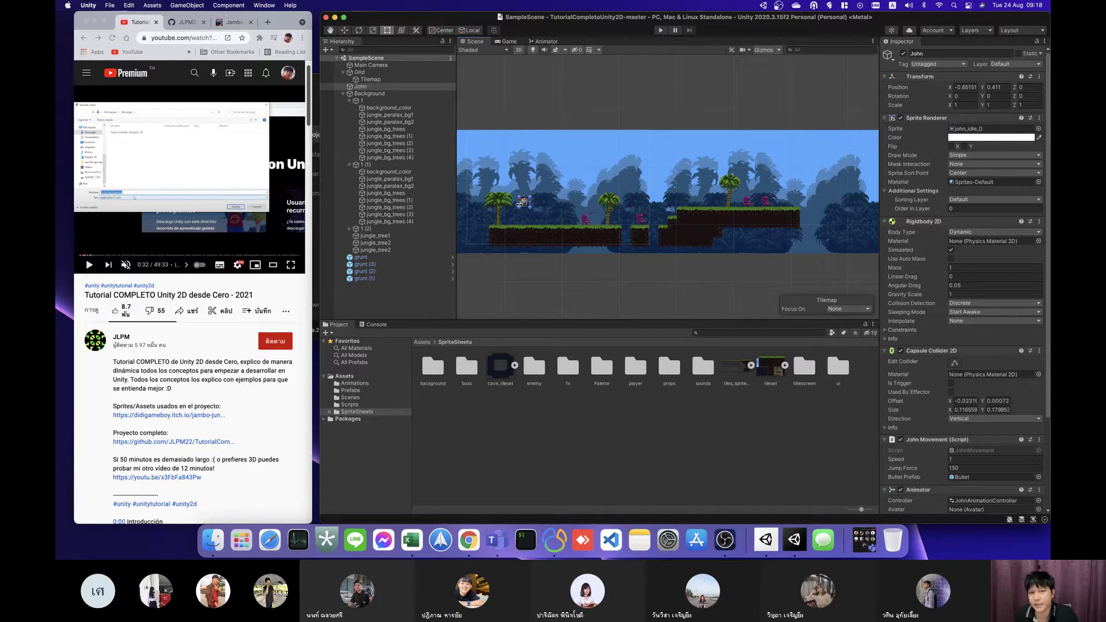
pyautogui.scroll(-5, 963, 399)
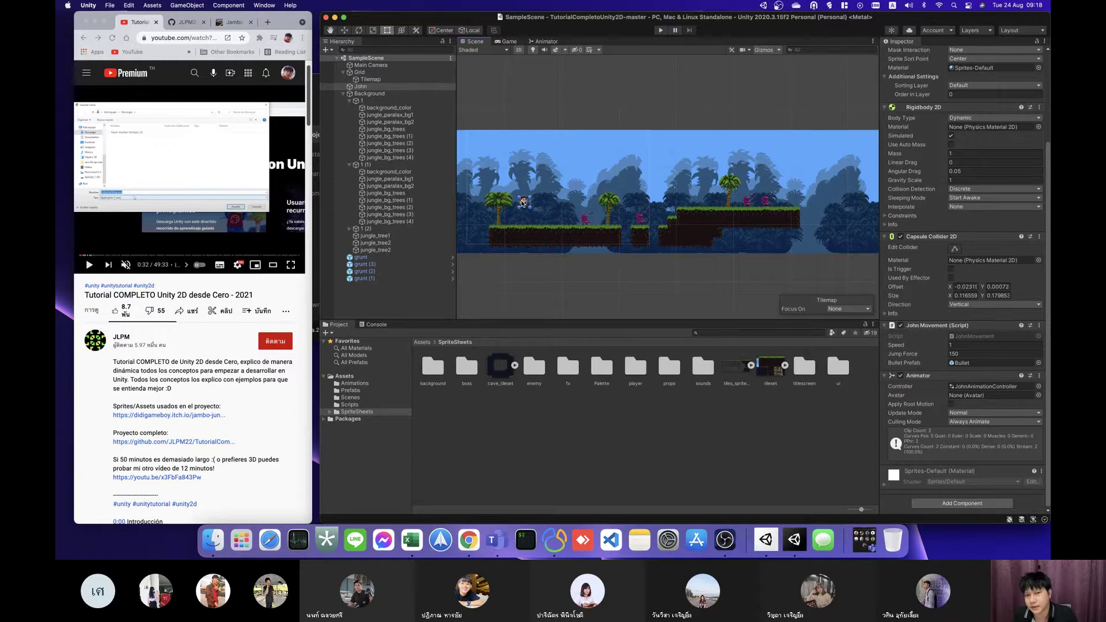
pyautogui.click(587, 223)
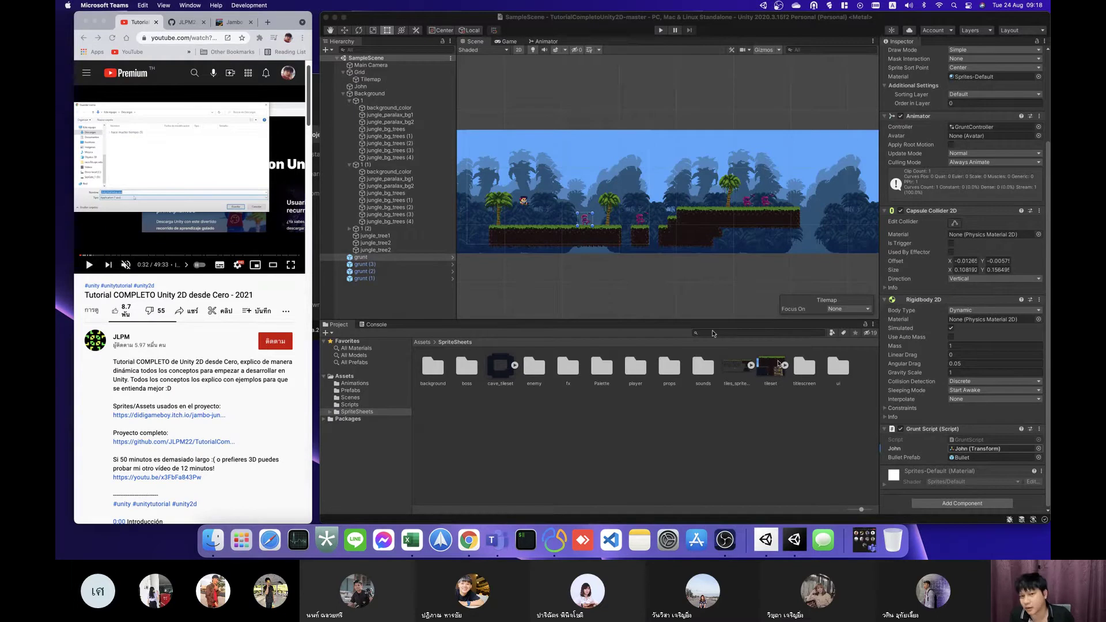
pyautogui.click(687, 290)
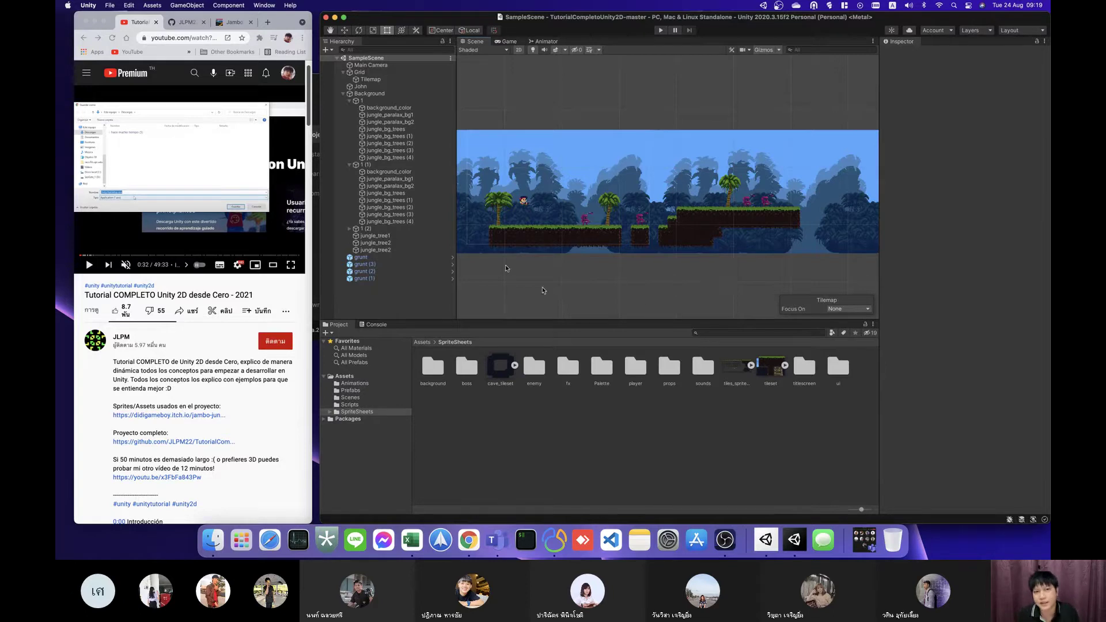
pyautogui.click(524, 202)
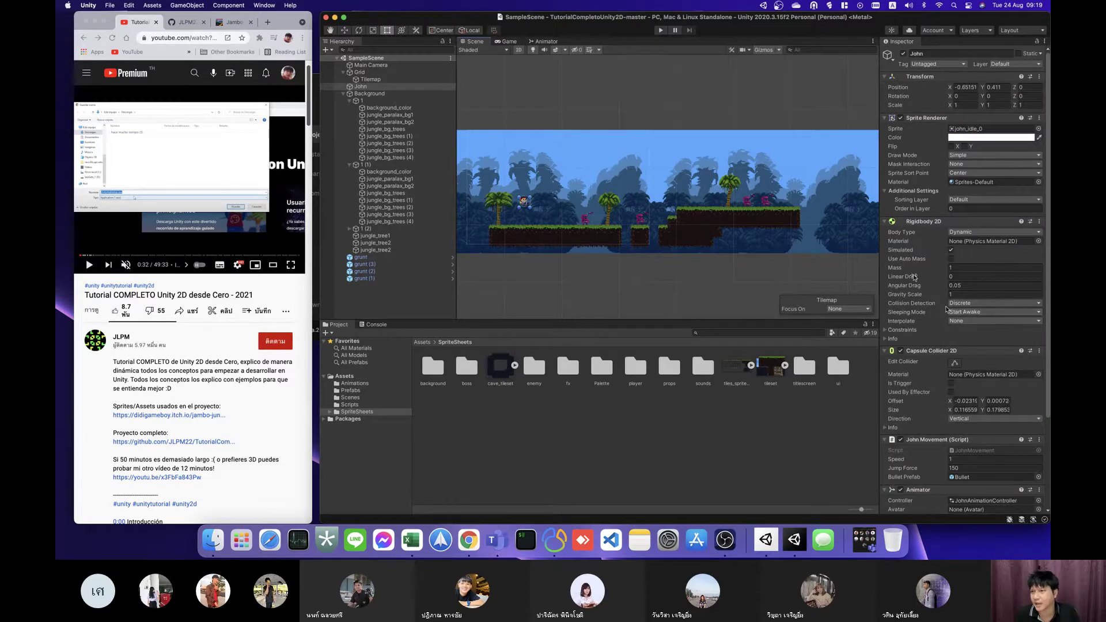
# Step: Zoom around the Scene view, then select the Tilemap to inspect its components
pyautogui.scroll(-5, 946, 224)
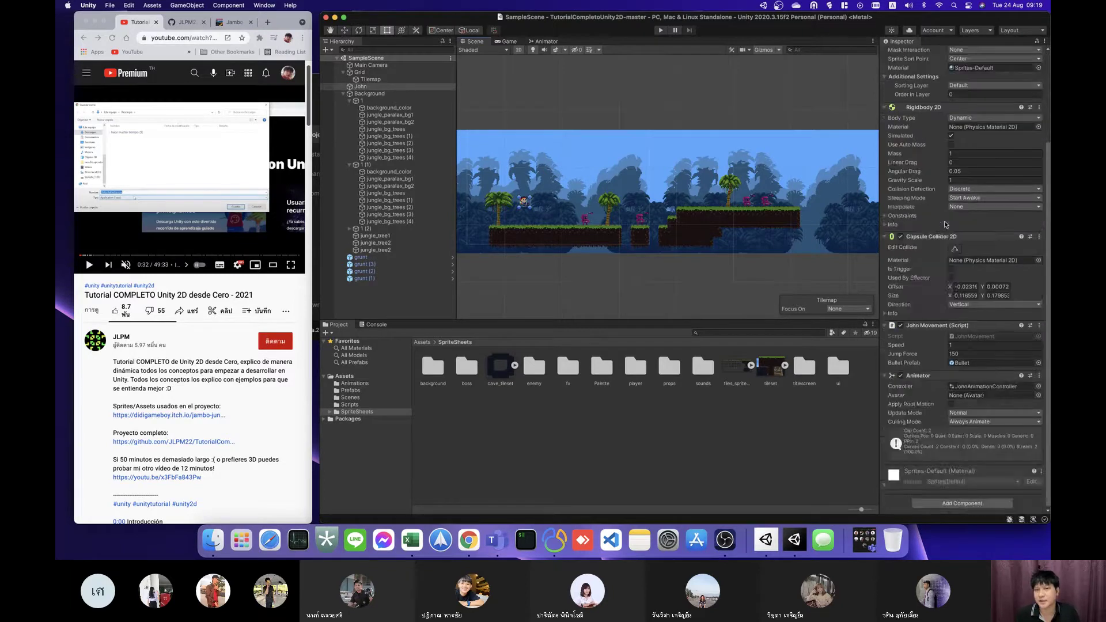
pyautogui.scroll(5, 945, 224)
pyautogui.scroll(1, 524, 203)
pyautogui.scroll(1, 524, 205)
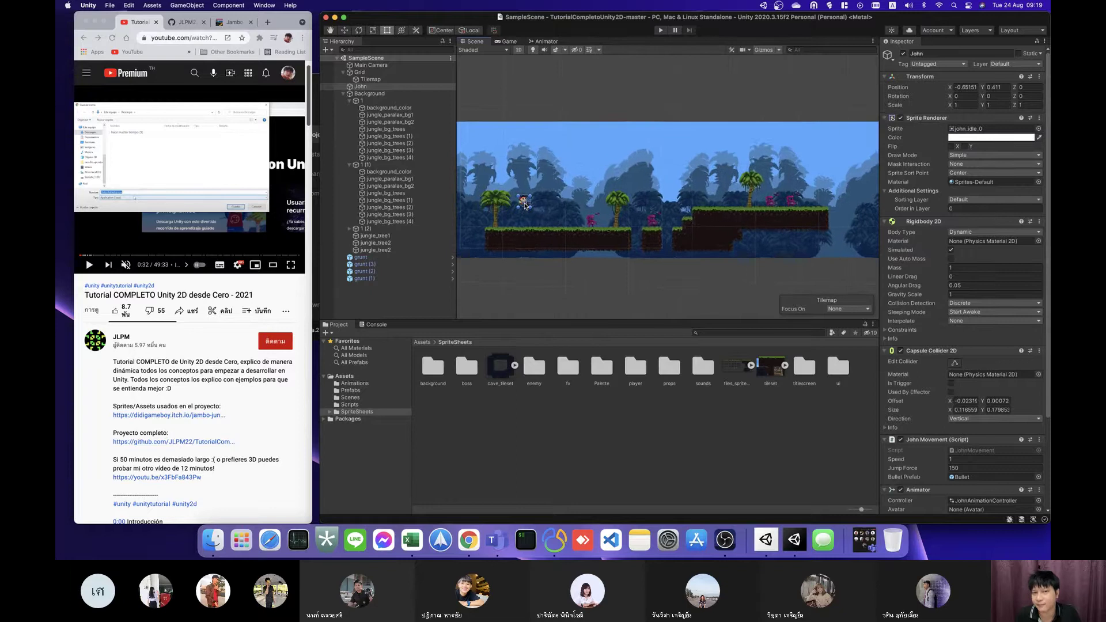
pyautogui.scroll(2, 525, 205)
pyautogui.scroll(4, 524, 205)
pyautogui.scroll(1, 524, 204)
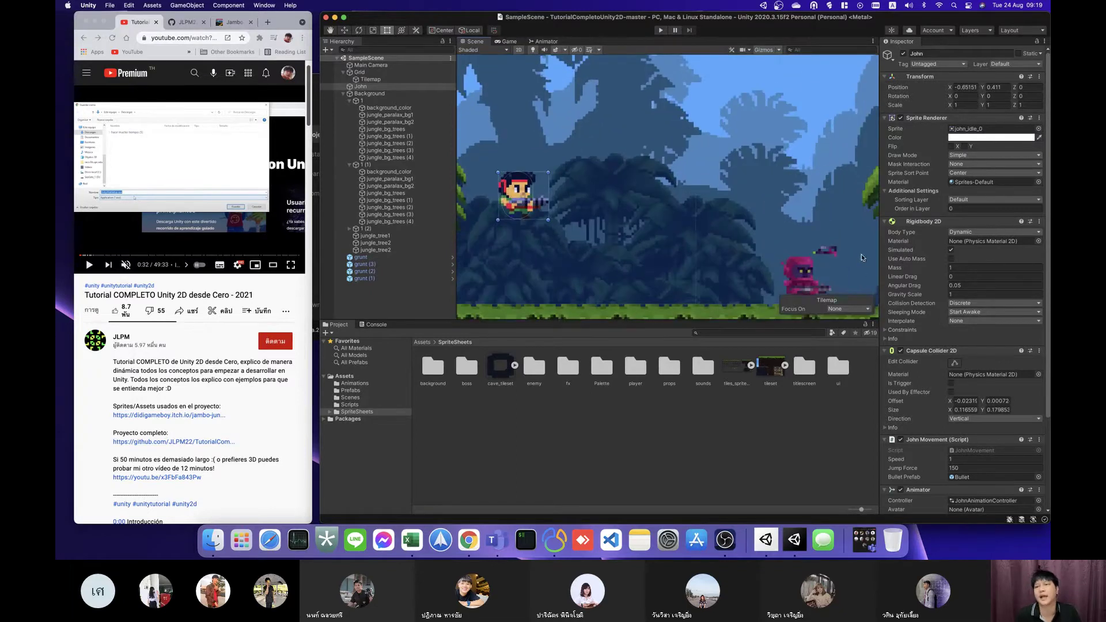
pyautogui.scroll(-4, 937, 274)
pyautogui.scroll(4, 958, 267)
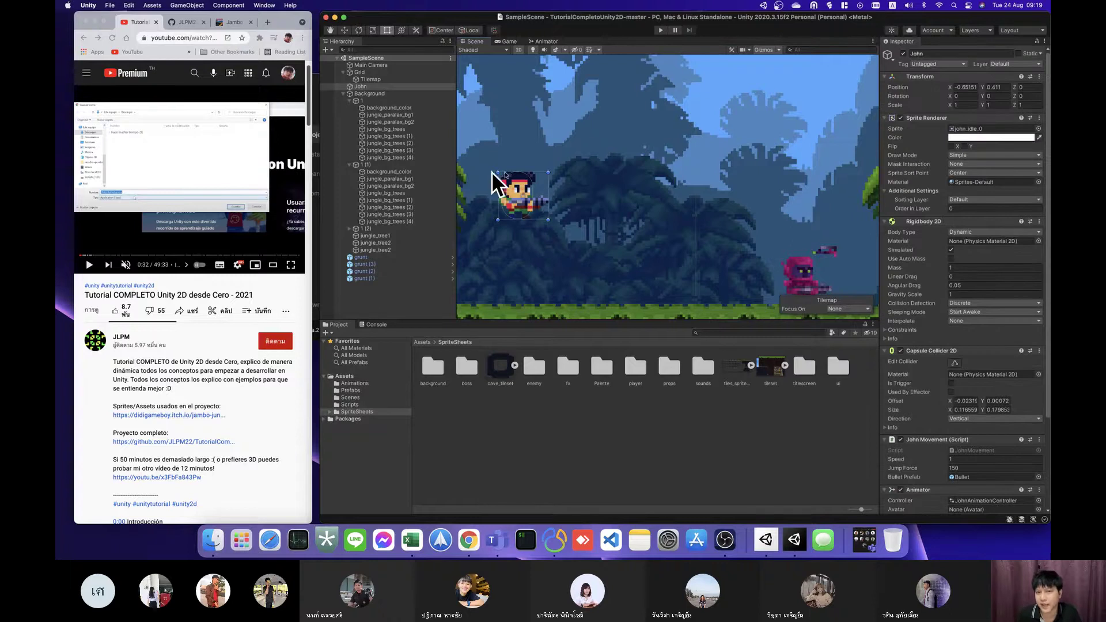
pyautogui.scroll(-2, 922, 328)
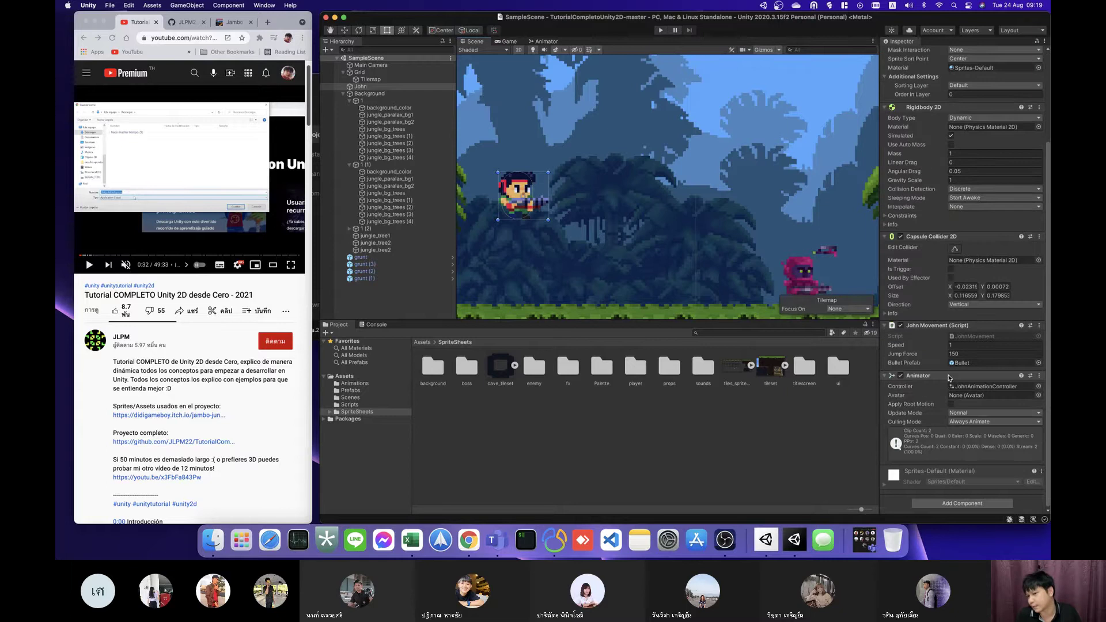
pyautogui.scroll(2, 922, 321)
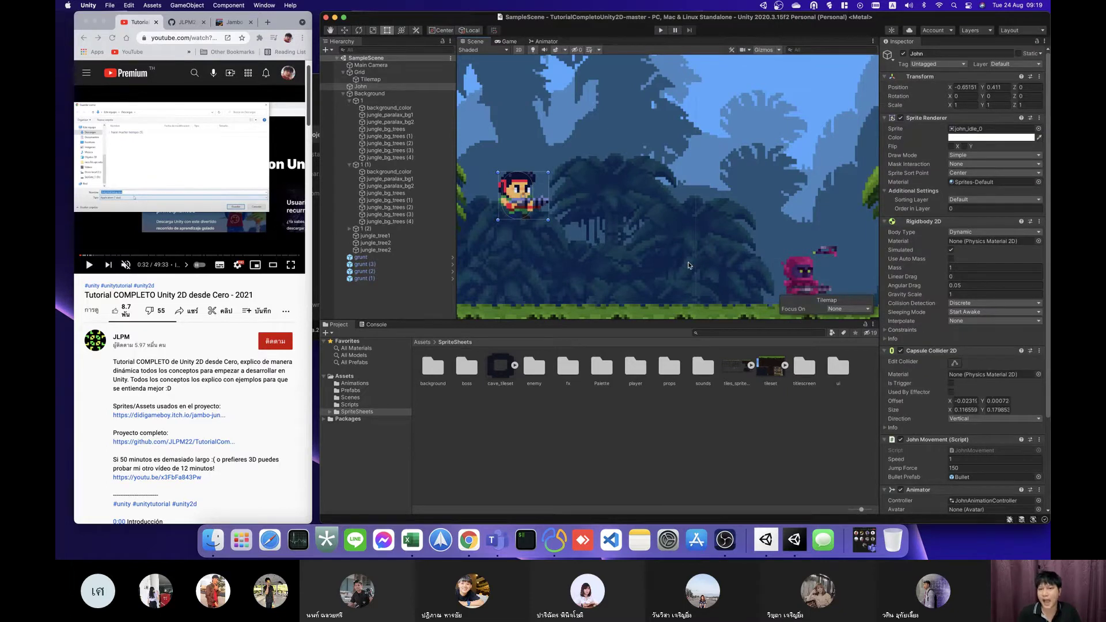
pyautogui.scroll(3, 689, 265)
pyautogui.scroll(-5, 690, 266)
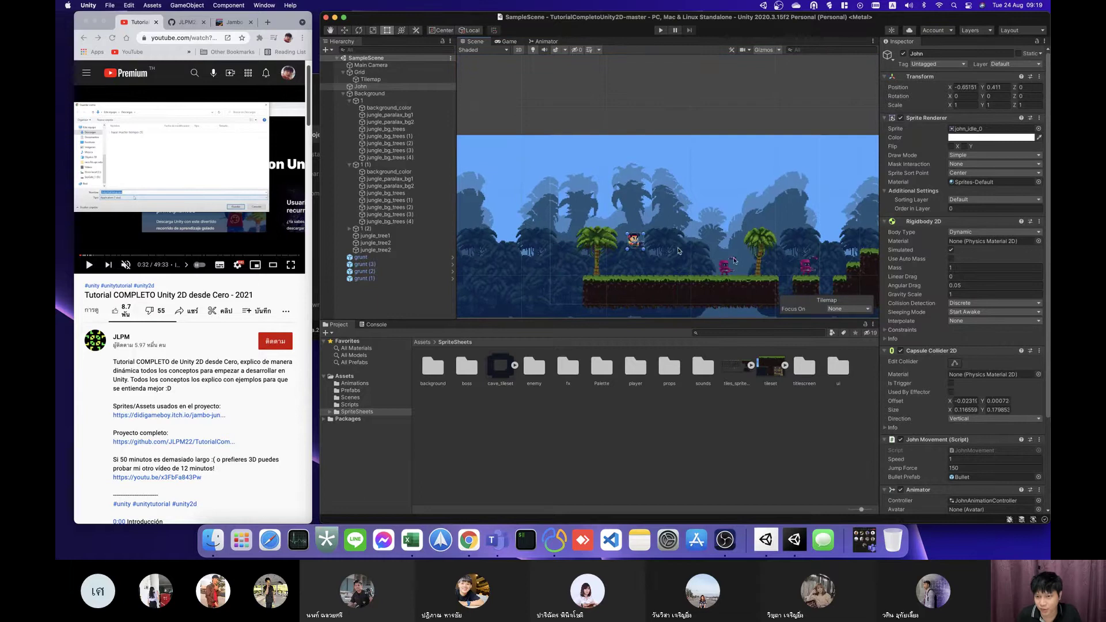
pyautogui.click(654, 285)
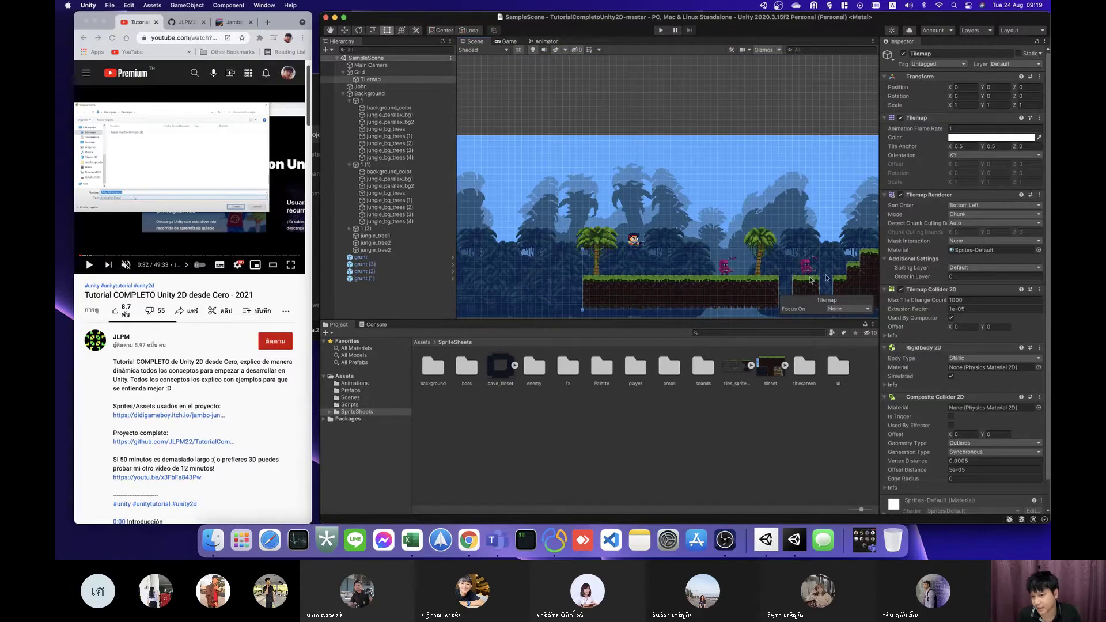
# Step: Expand tiles_spritesheet in the SpriteSheets folder into its individual tile sprites
pyautogui.hscroll(5, 636, 190)
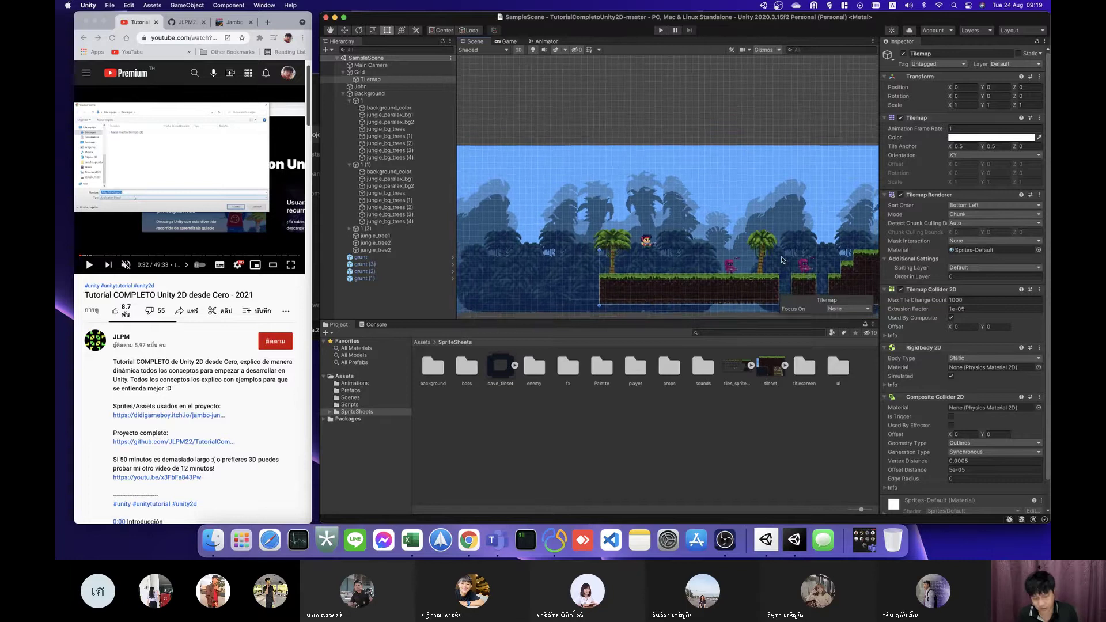
pyautogui.scroll(-2, 640, 187)
pyautogui.scroll(-2, 651, 179)
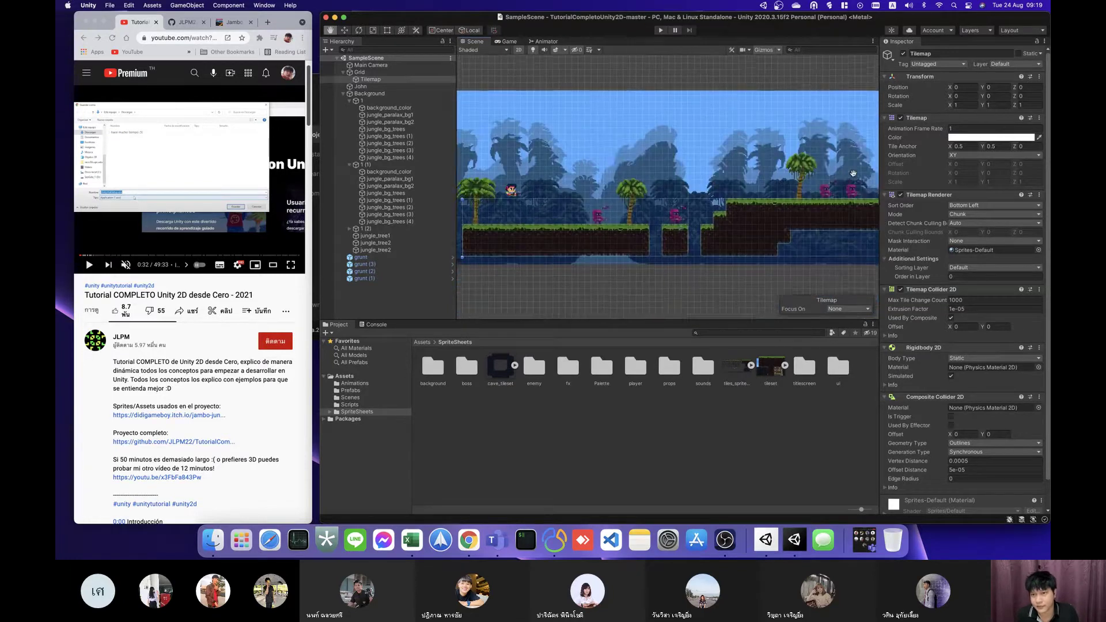
pyautogui.scroll(-2, 663, 170)
pyautogui.scroll(-2, 676, 163)
pyautogui.hscroll(2, 676, 163)
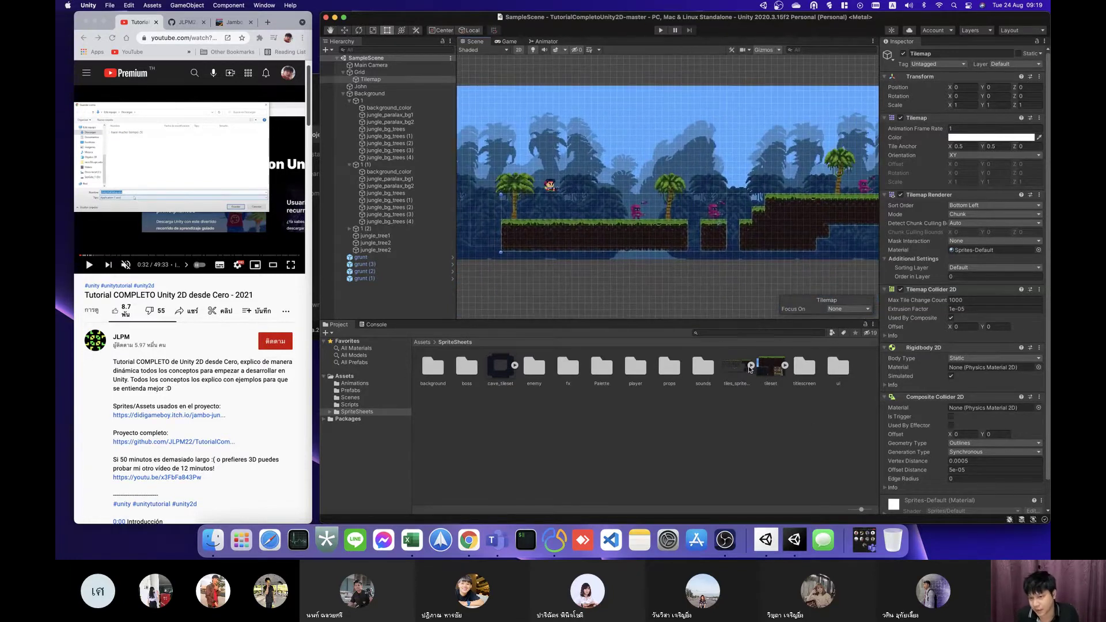
pyautogui.click(751, 366)
pyautogui.scroll(-3, 713, 433)
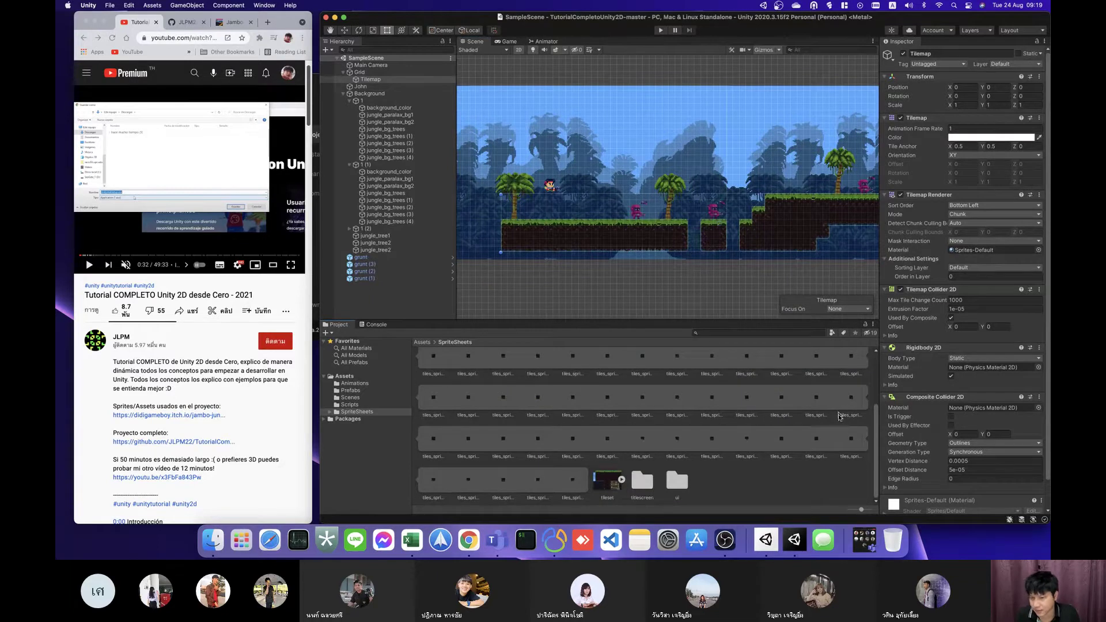
pyautogui.scroll(3, 488, 447)
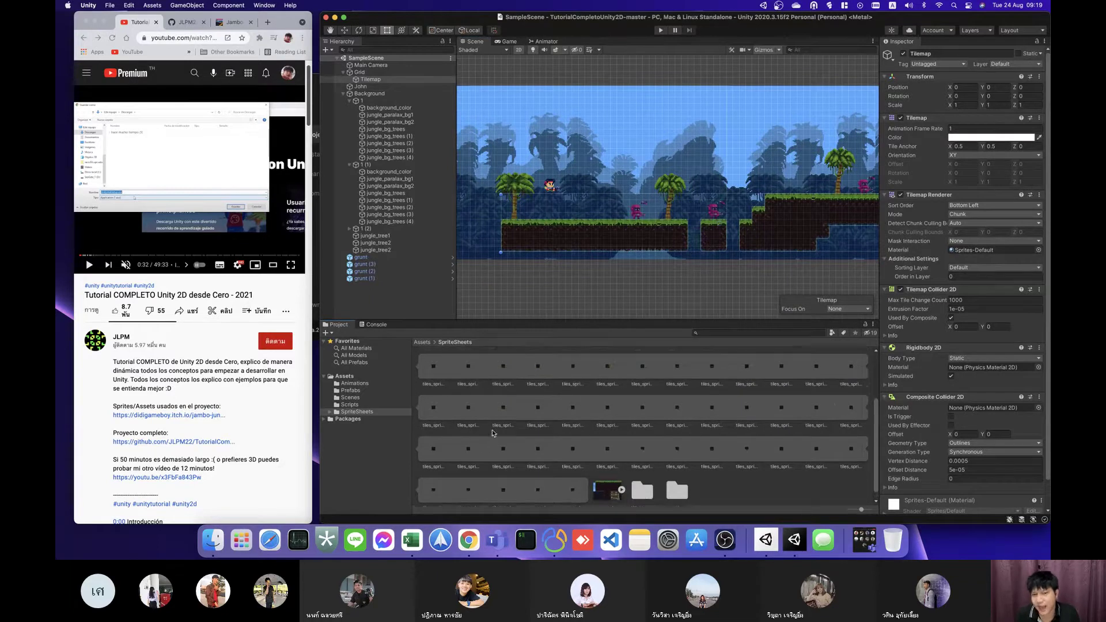
pyautogui.moveTo(539, 407)
pyautogui.mouseDown()
pyautogui.moveTo(697, 232)
pyautogui.moveTo(692, 224)
pyautogui.mouseUp()
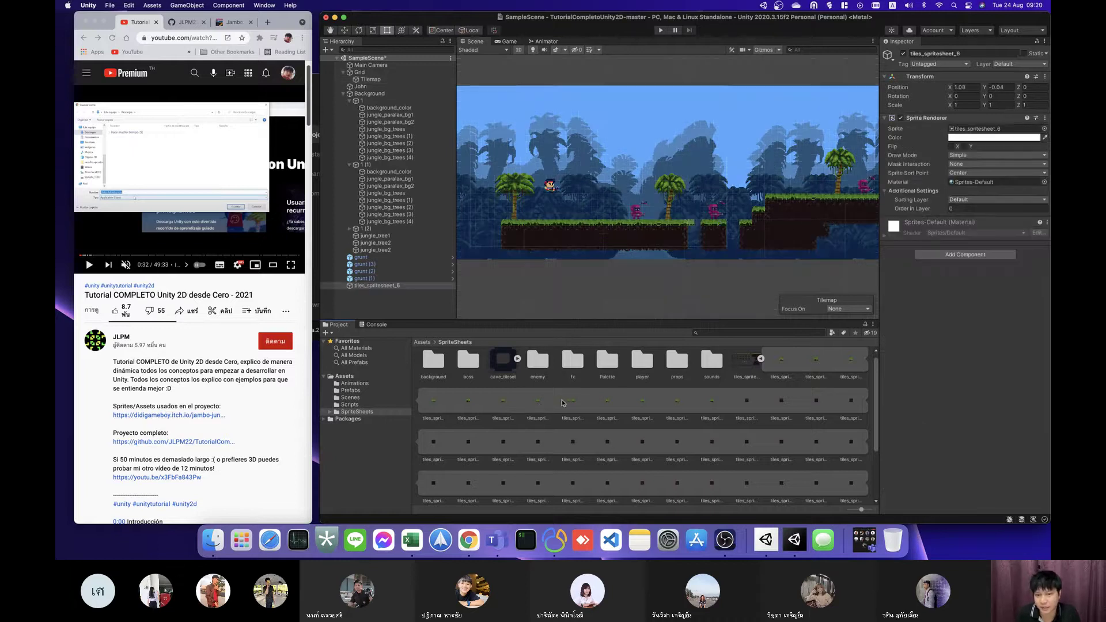
pyautogui.moveTo(607, 401); pyautogui.dragTo(695, 225)
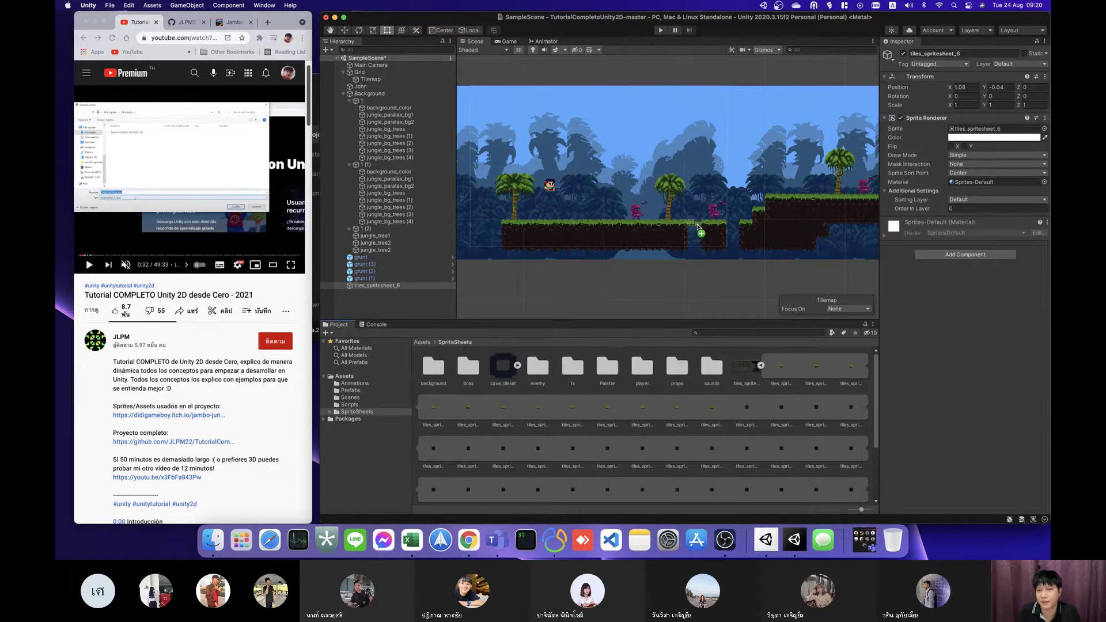
pyautogui.click(691, 250)
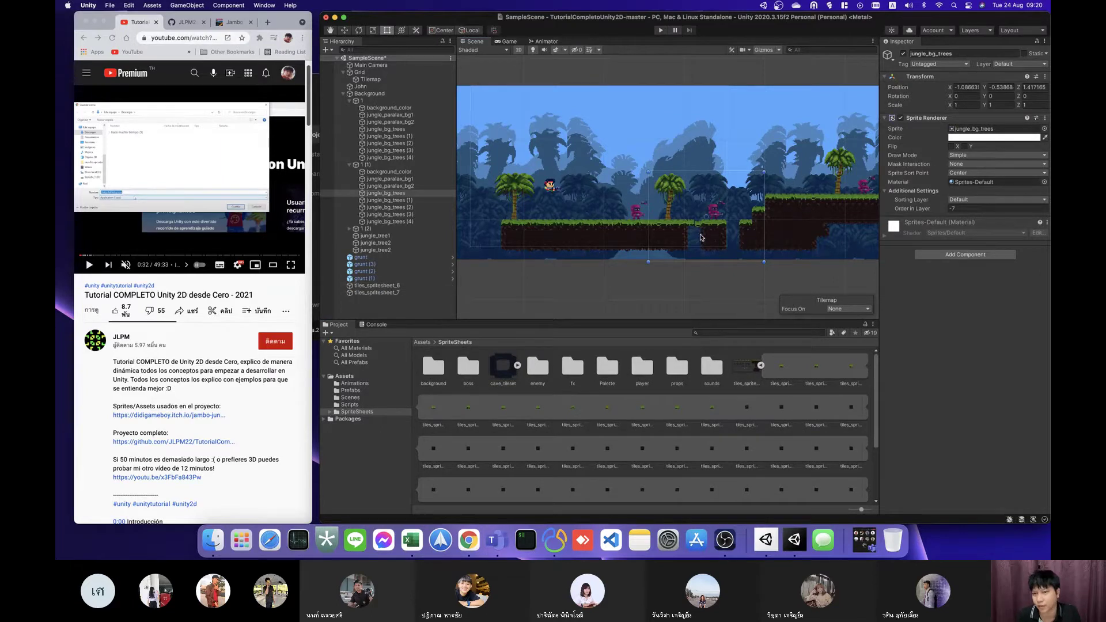
pyautogui.press('super+z')
pyautogui.press('super+z')
pyautogui.press('super+z')
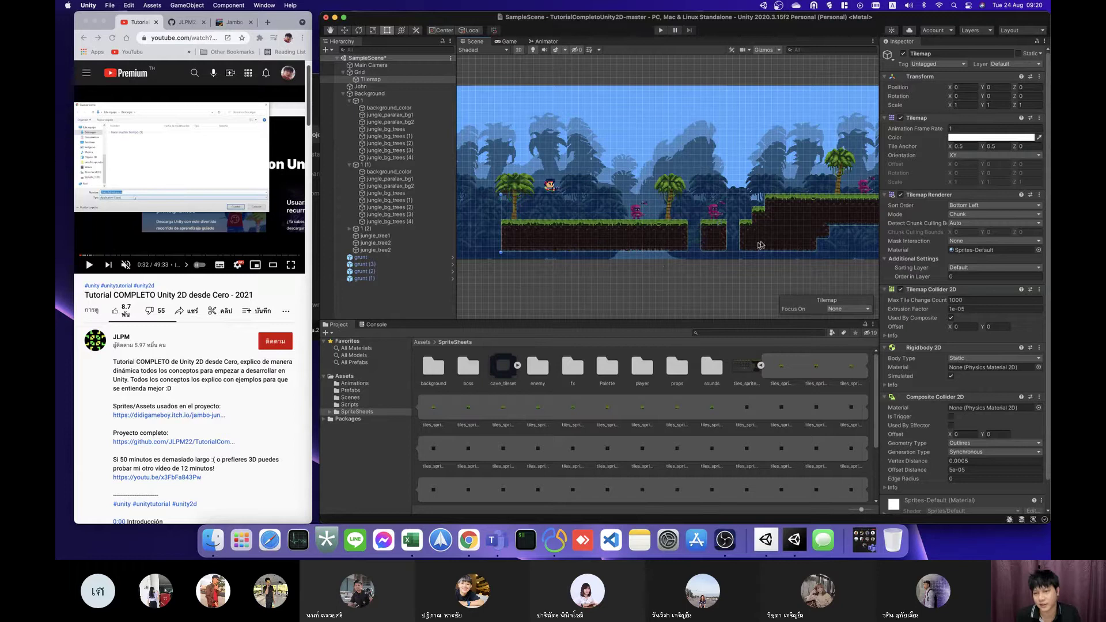
pyautogui.click(643, 284)
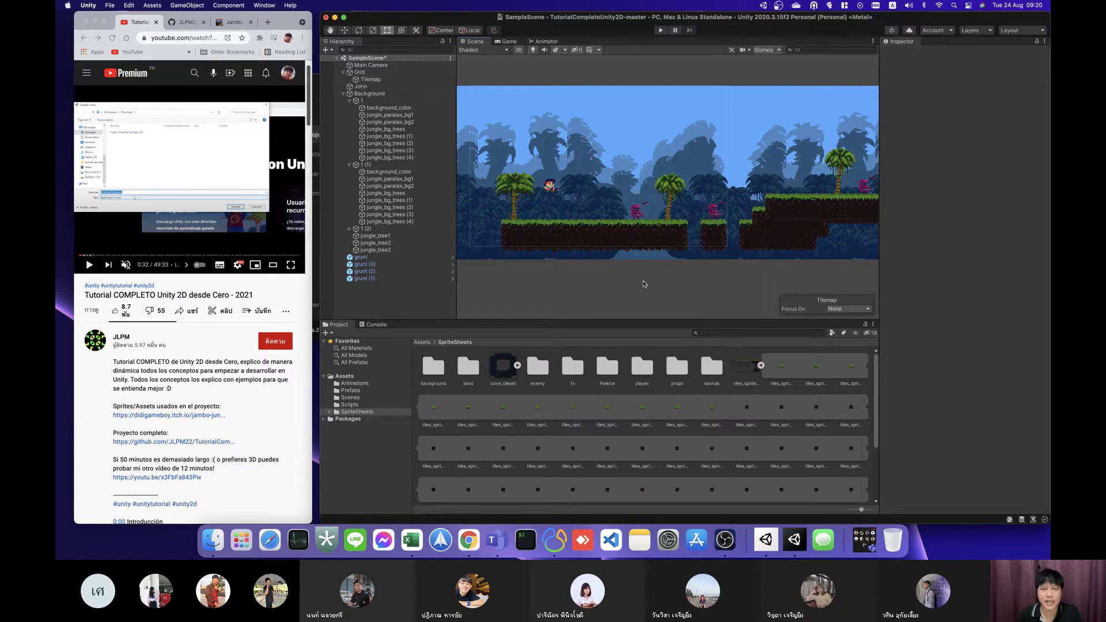
pyautogui.click(551, 187)
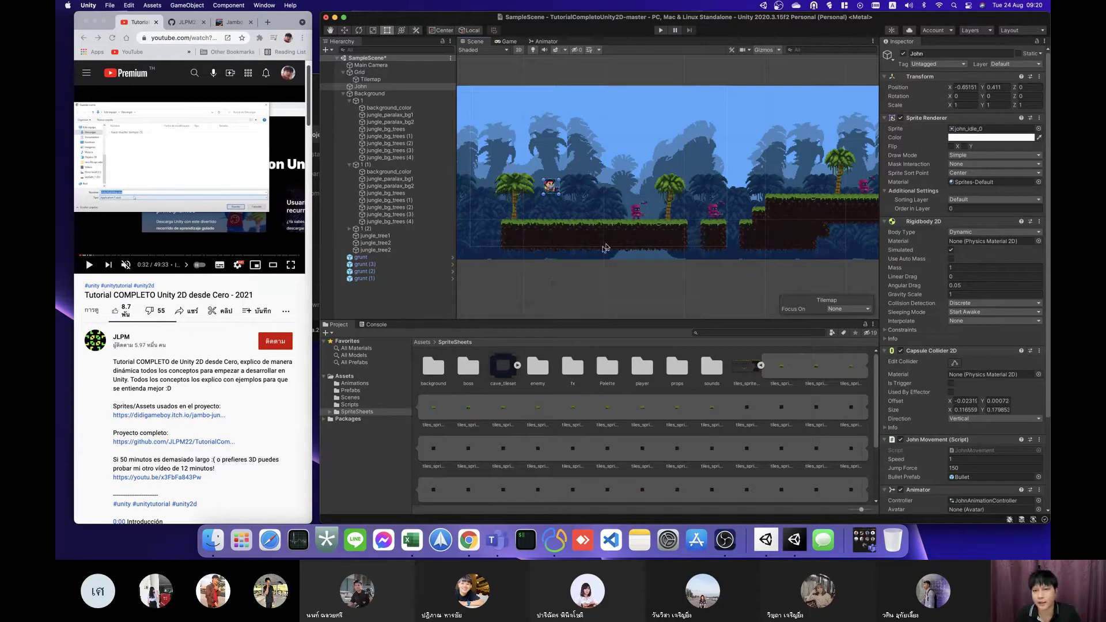
pyautogui.click(531, 160)
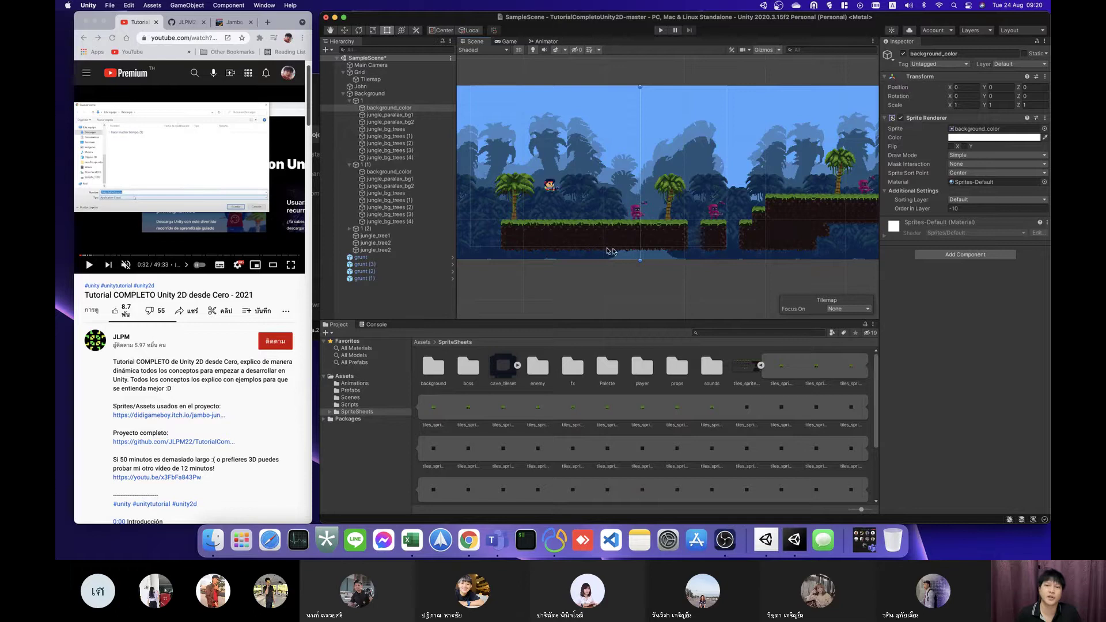
pyautogui.click(655, 243)
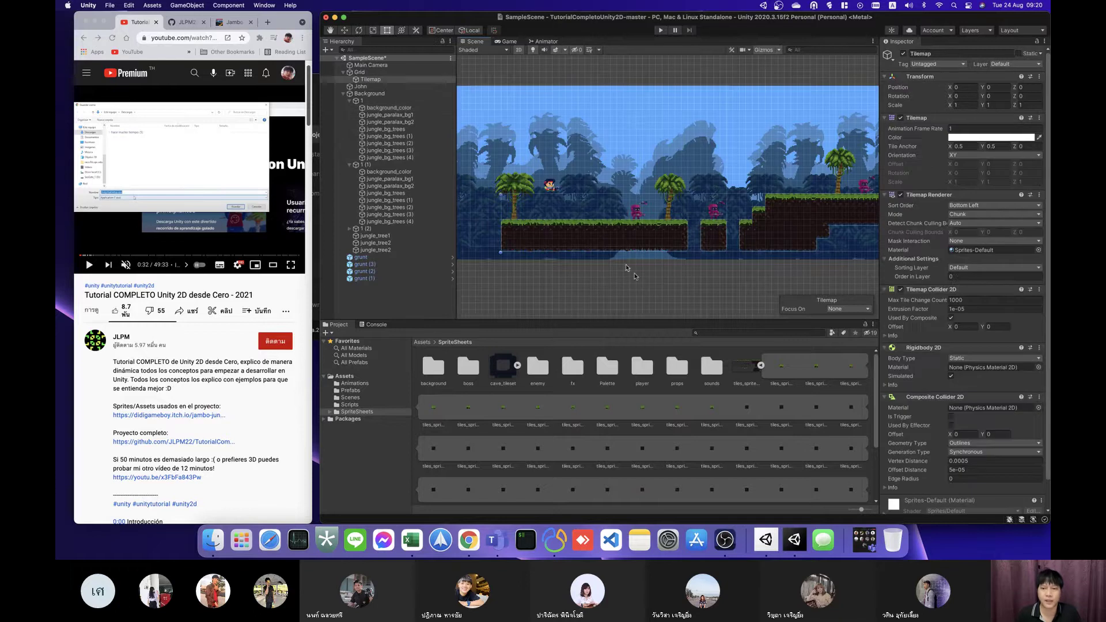
pyautogui.click(589, 278)
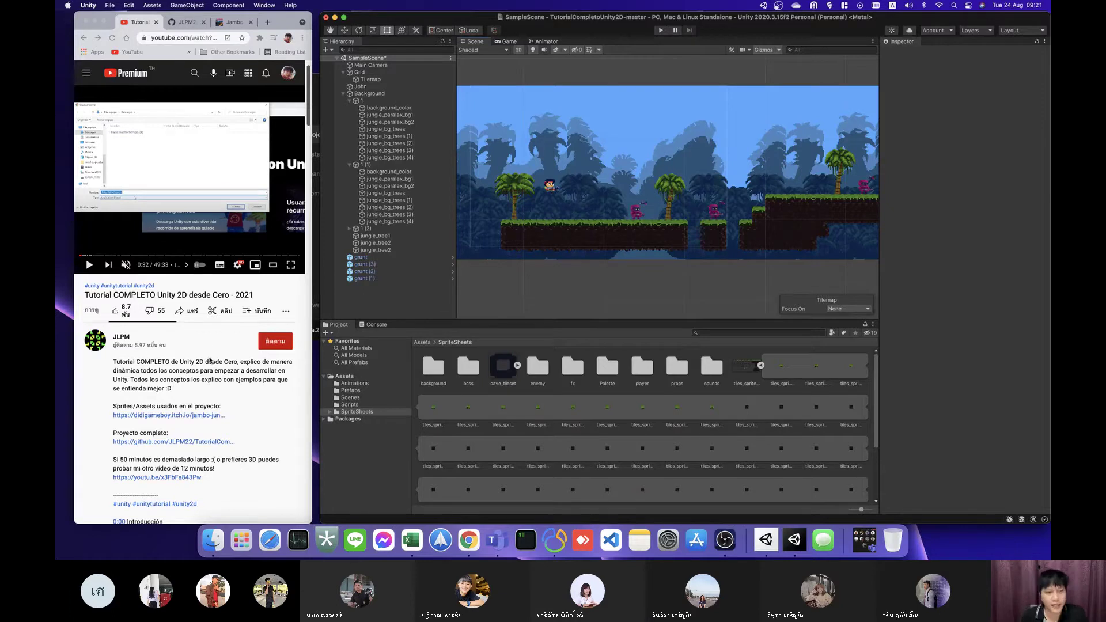
pyautogui.click(184, 369)
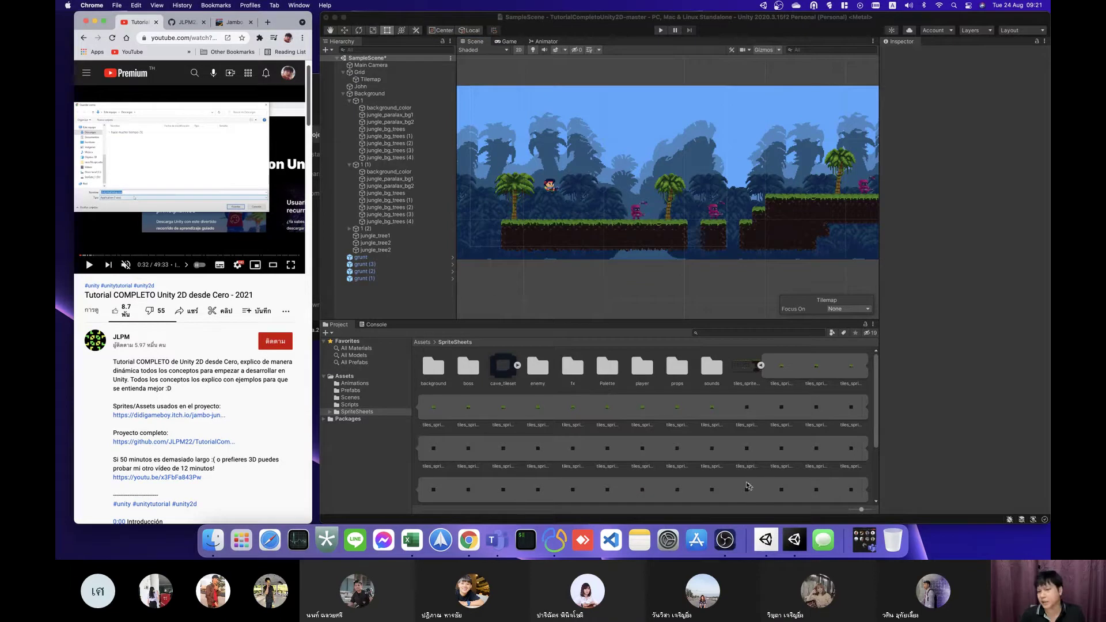
# Step: Bring Unity Hub forward, reposition its window, and start scrubbing the tutorial video
pyautogui.click(765, 539)
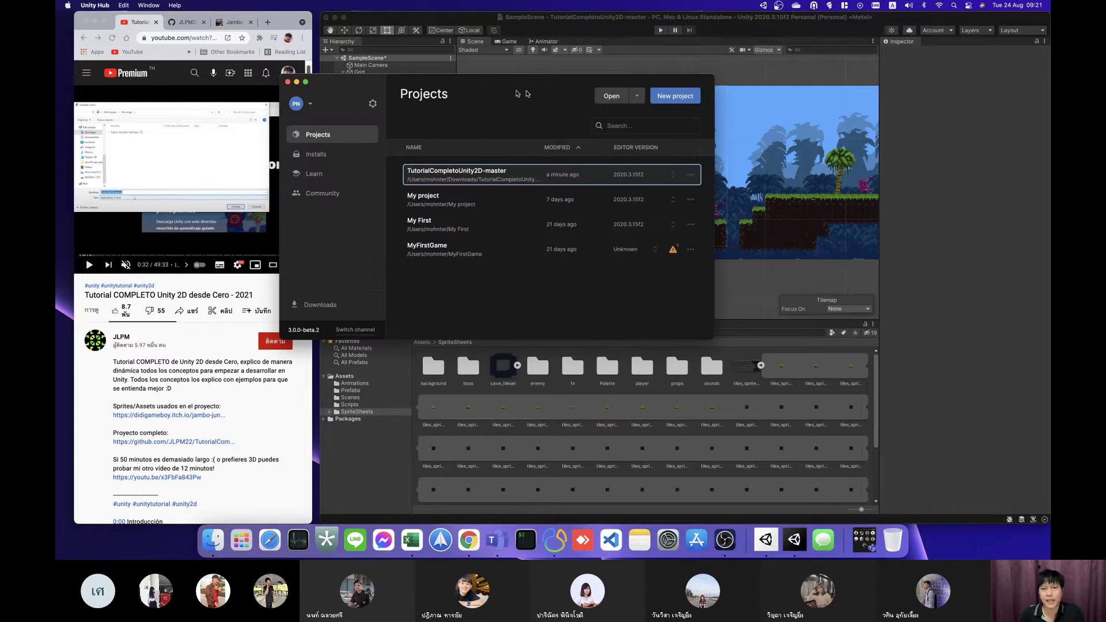
pyautogui.moveTo(526, 93); pyautogui.dragTo(567, 100)
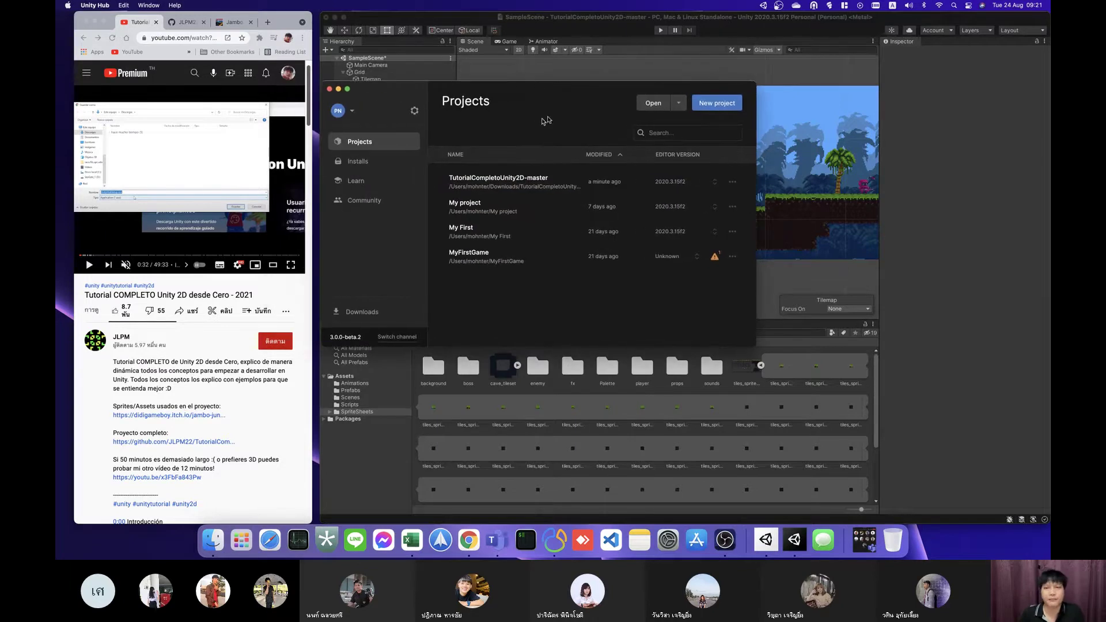
pyautogui.click(178, 220)
pyautogui.press('Right')
pyautogui.press('Right')
pyautogui.press('Right')
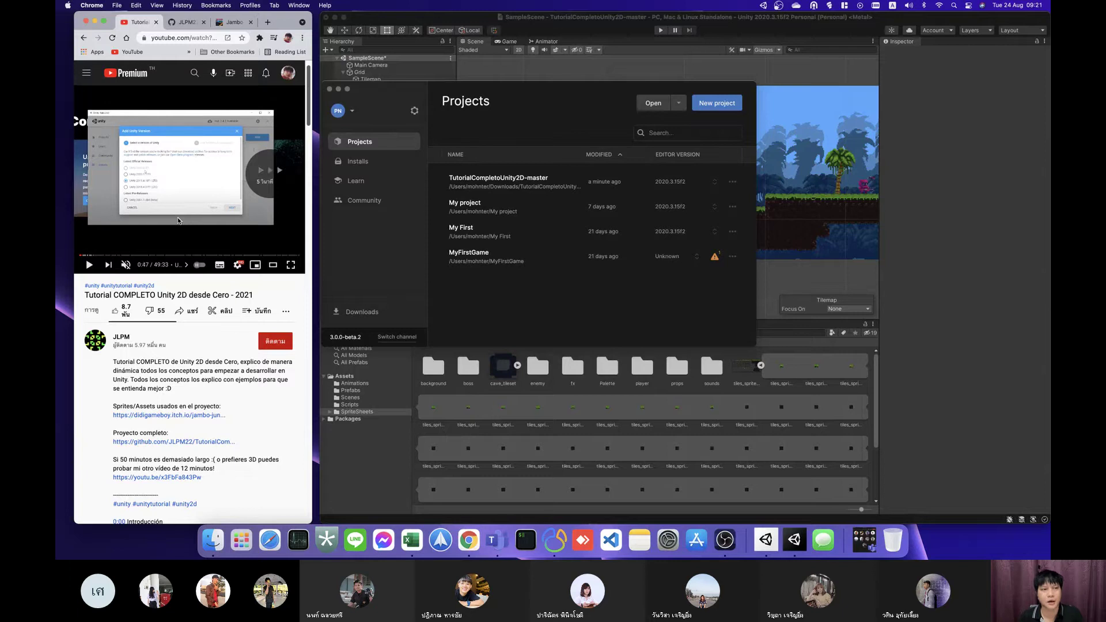
pyautogui.press('Left')
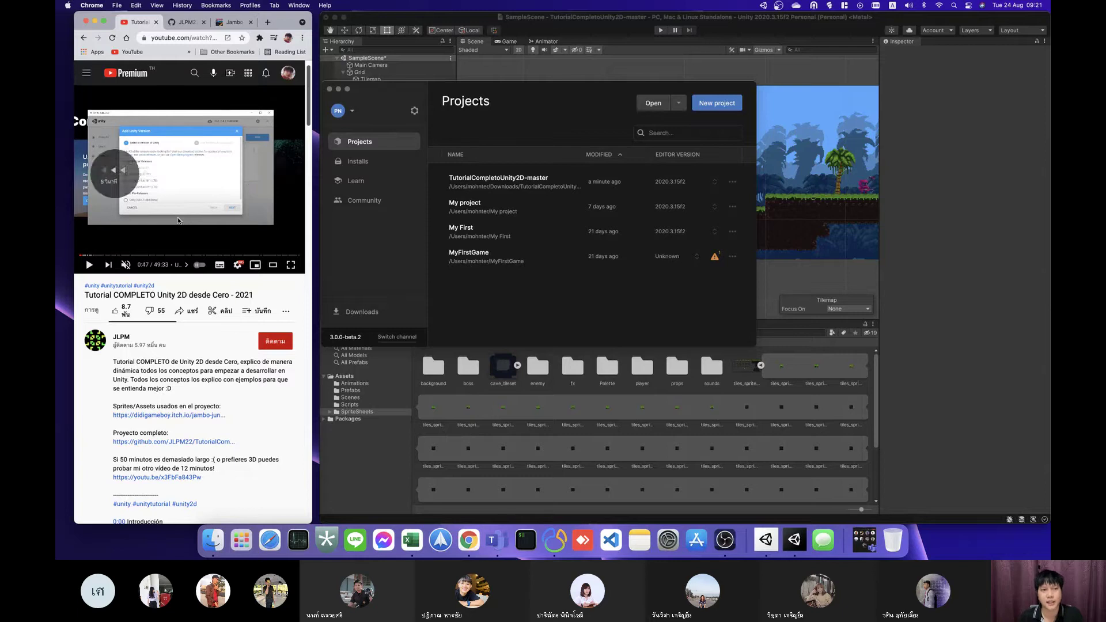
# Step: Scrub the tutorial to the project-list part, pause it, and return to Unity Hub's Projects list
pyautogui.press('Right')
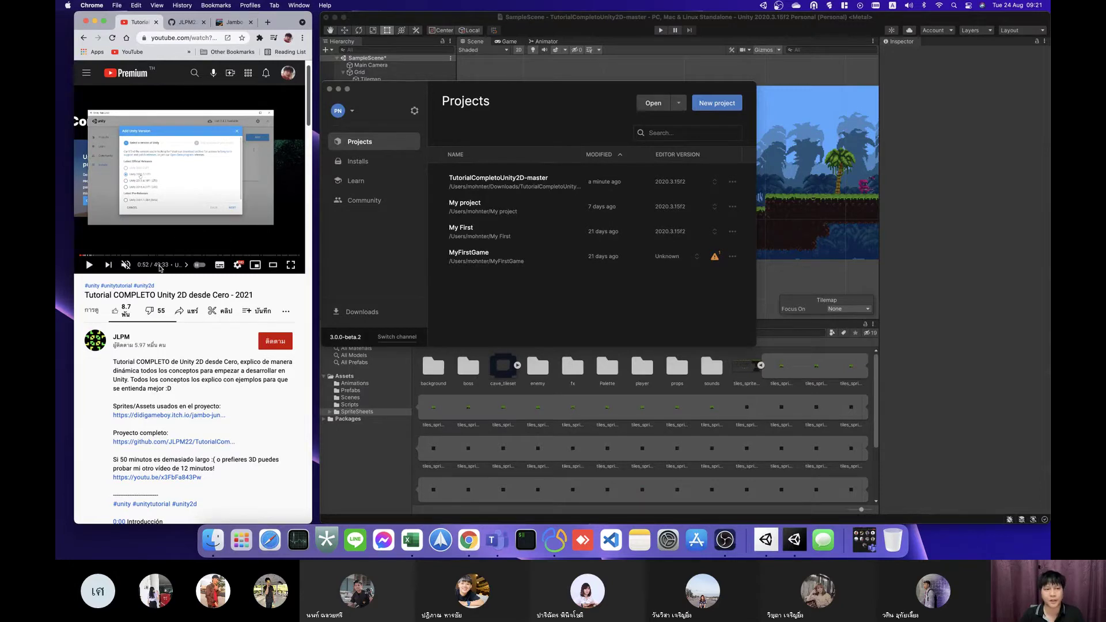
pyautogui.press('Right')
pyautogui.press('Right')
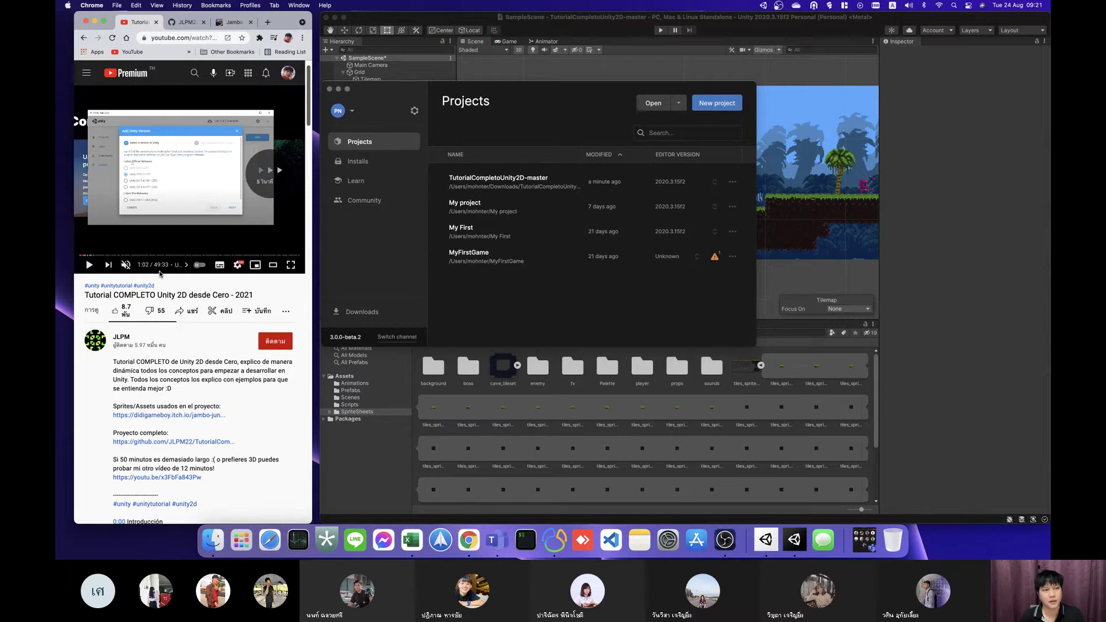
pyautogui.press('Right')
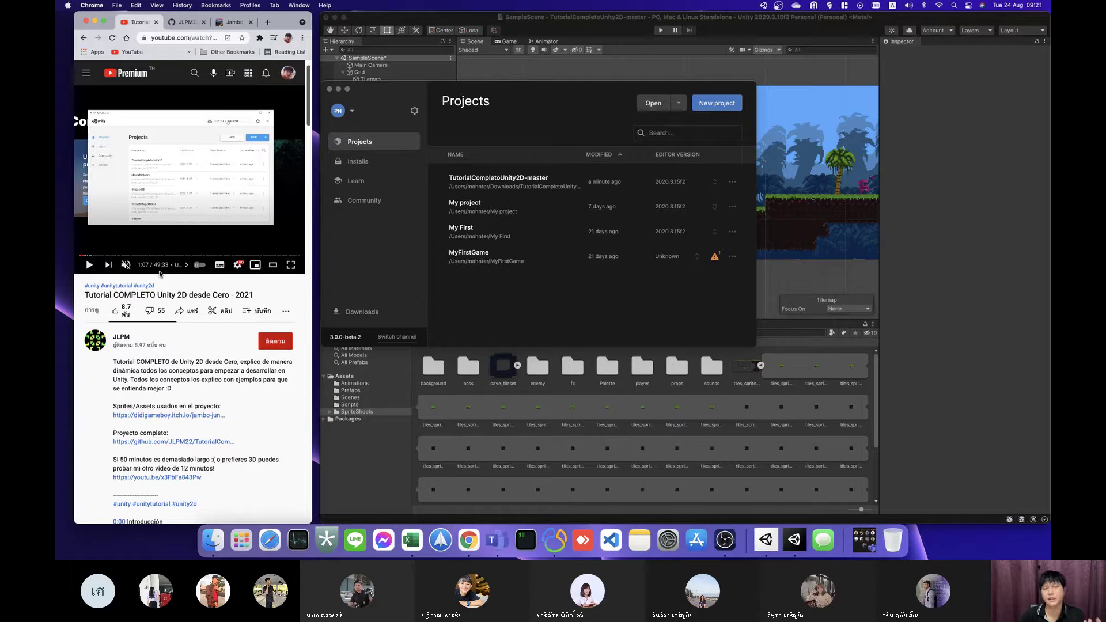
pyautogui.press('Right')
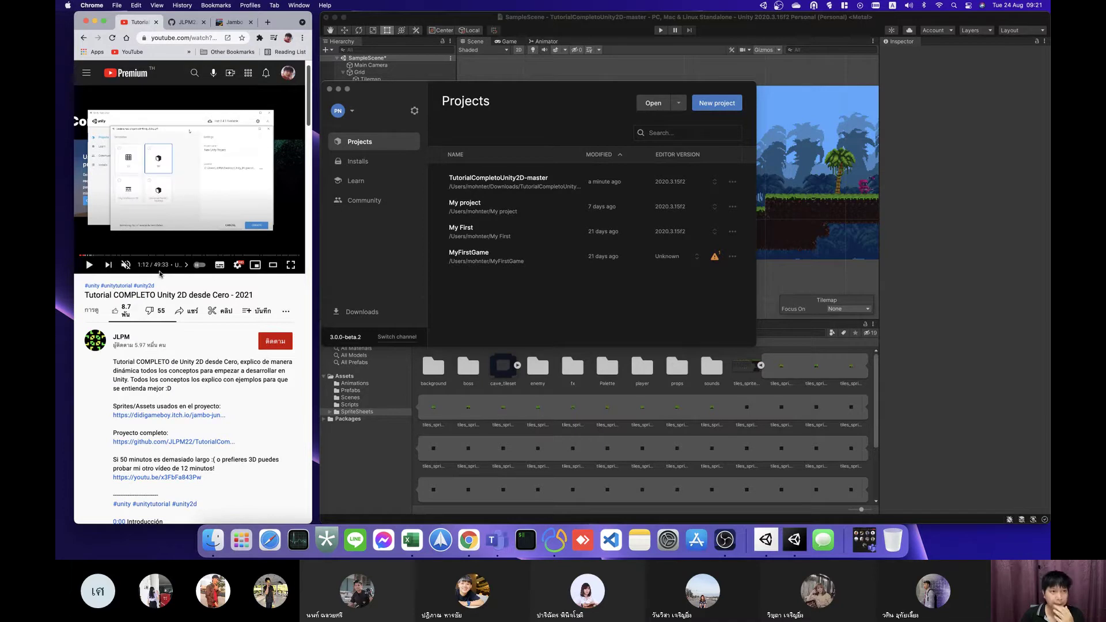
pyautogui.press('Left')
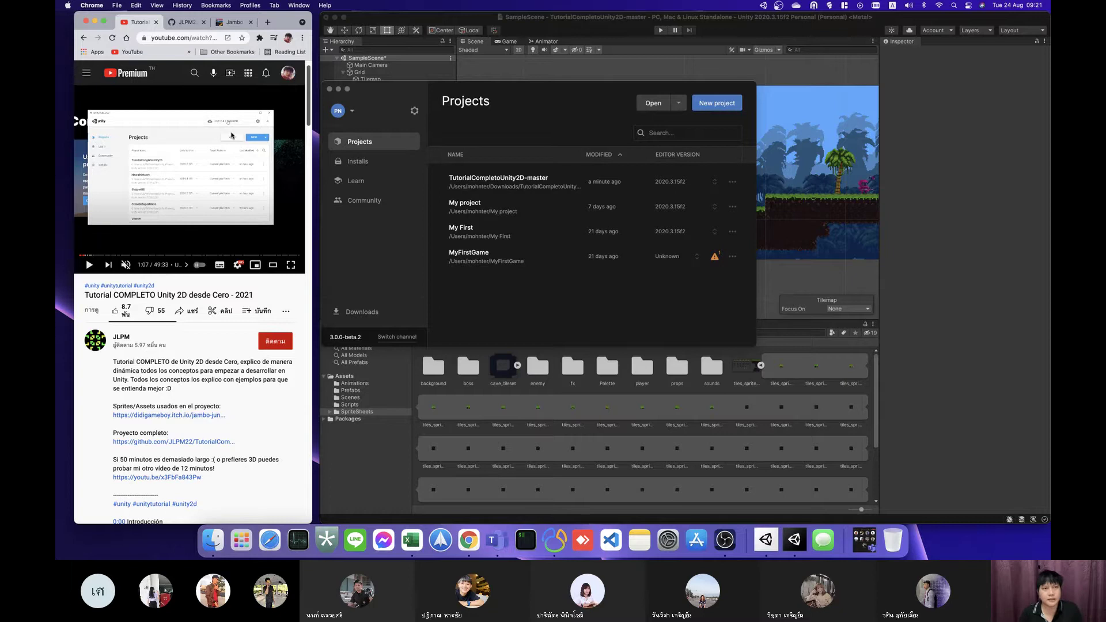
pyautogui.press('space')
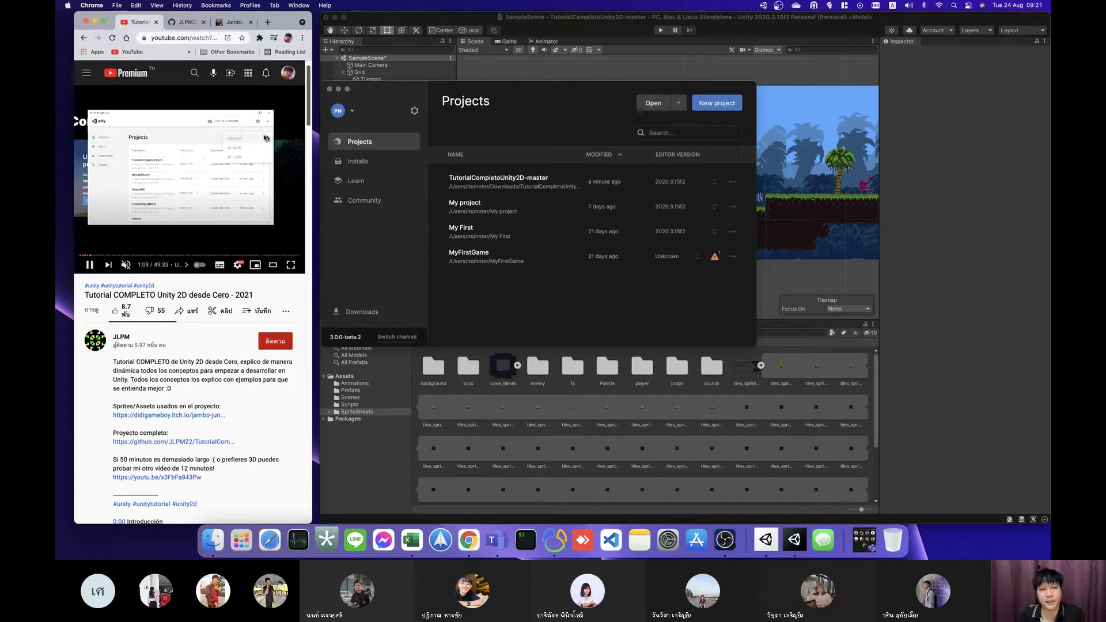
pyautogui.click(227, 166)
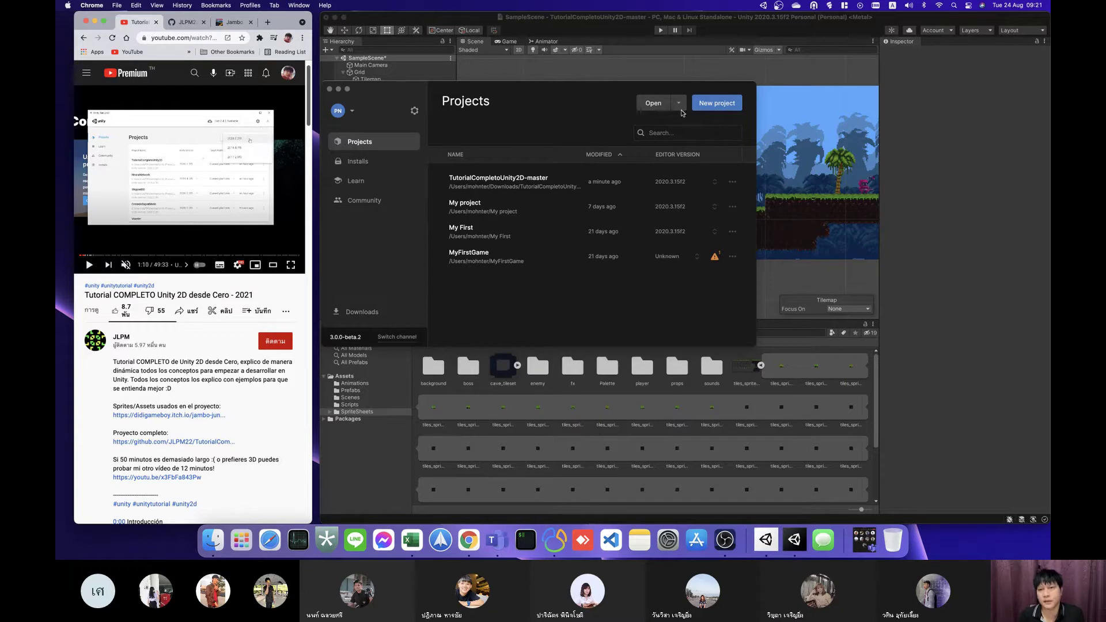
pyautogui.click(725, 127)
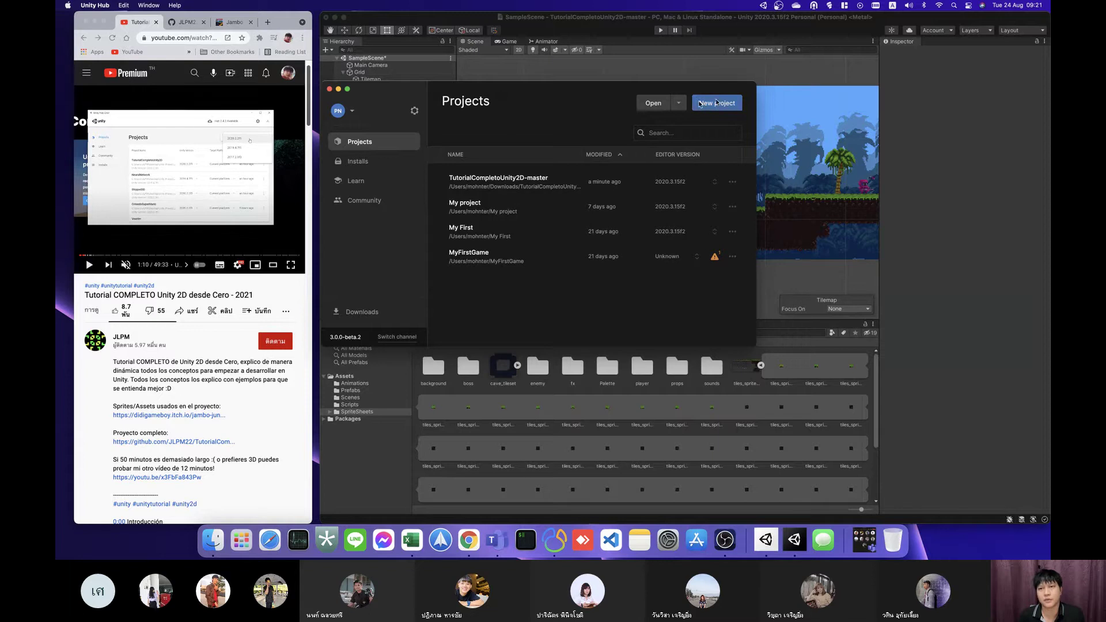
# Step: Start a new Unity Hub project and browse the template list, comparing with the tutorial
pyautogui.click(716, 103)
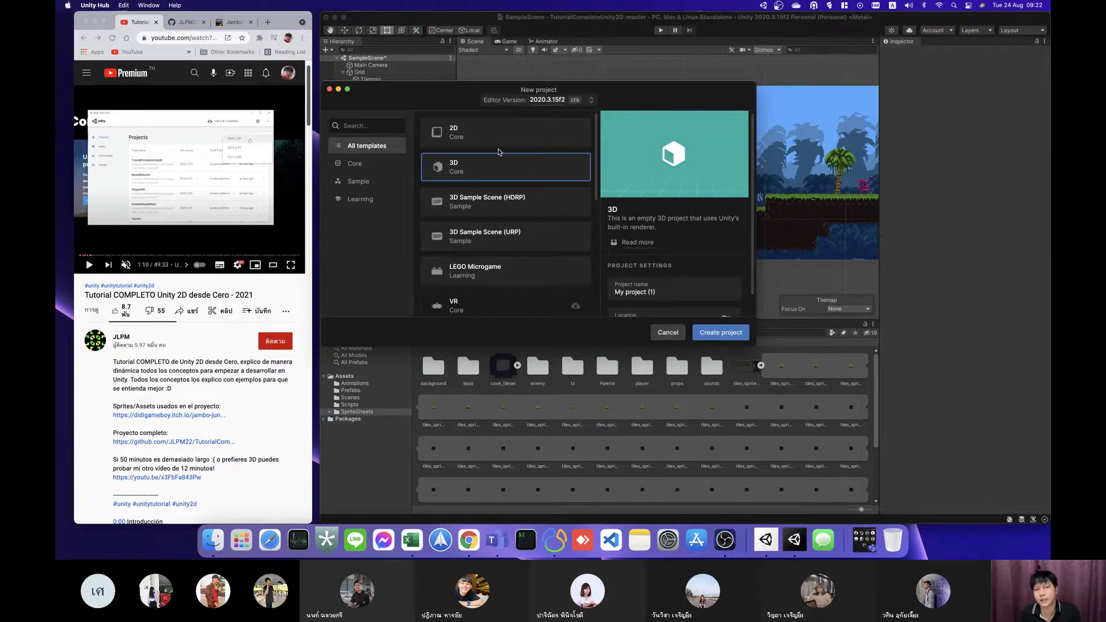
pyautogui.scroll(-4, 492, 161)
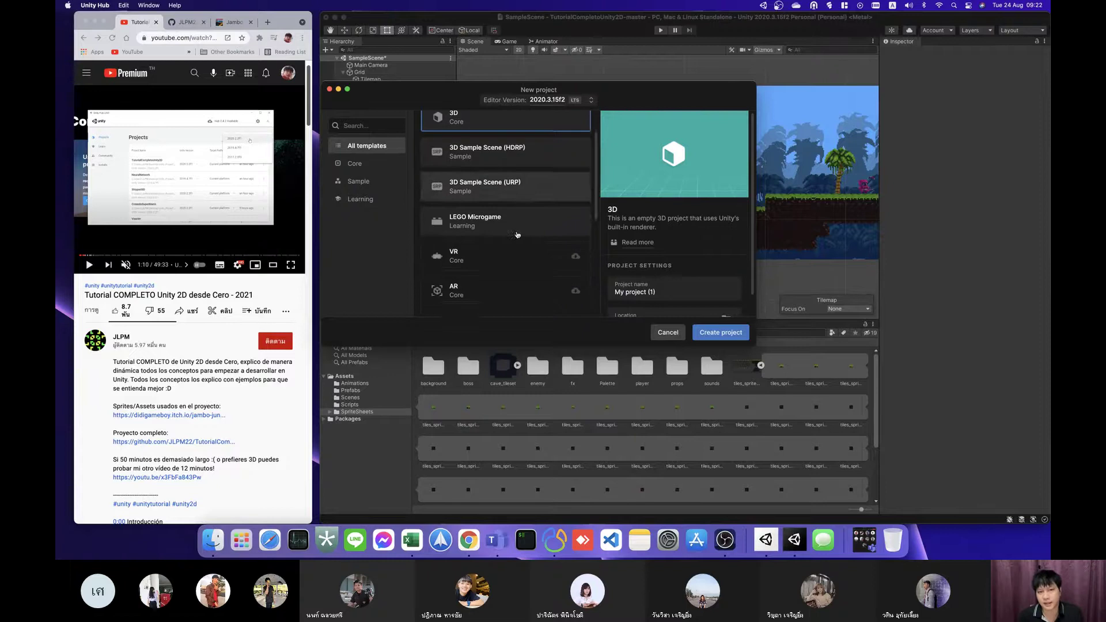
pyautogui.scroll(-5, 489, 168)
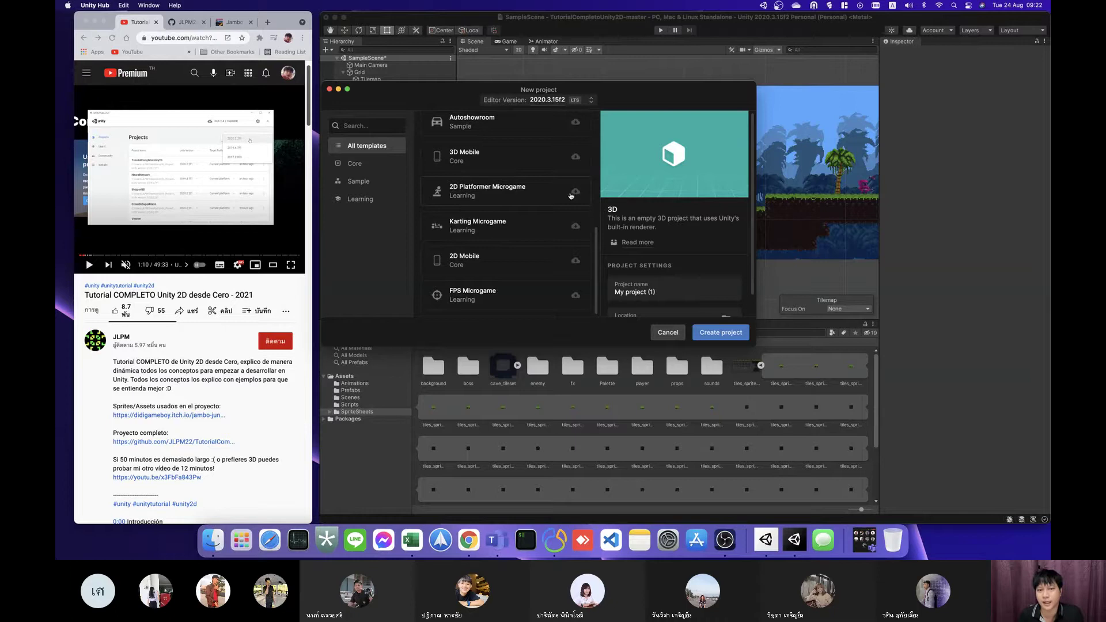
pyautogui.scroll(5, 574, 195)
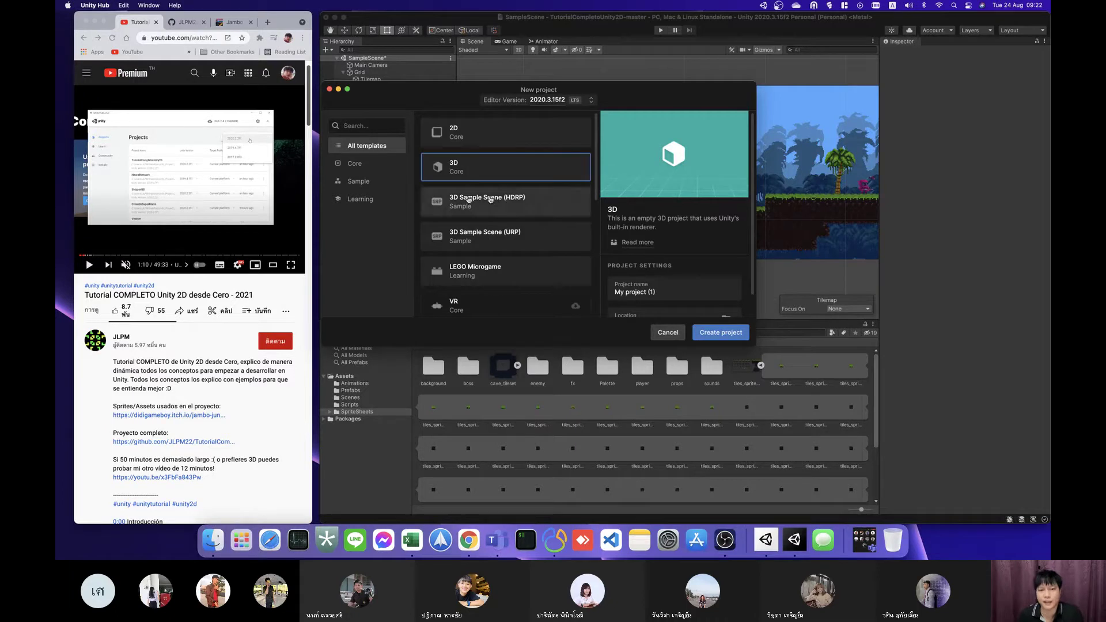
pyautogui.click(176, 193)
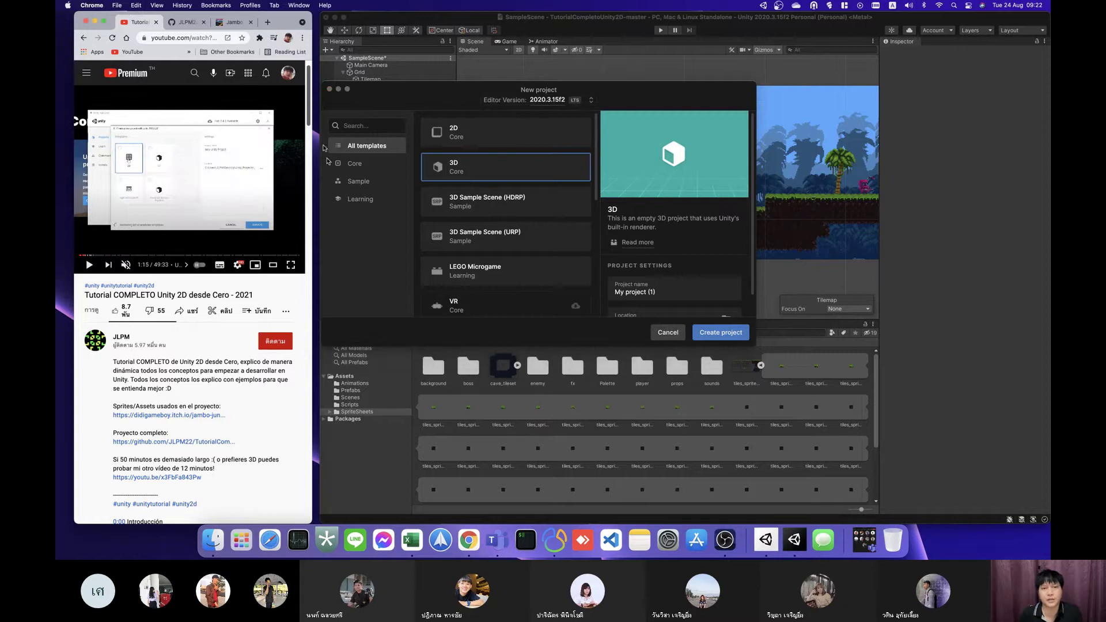
pyautogui.click(492, 137)
# Step: Select the 2D Core template, review the name and location fields, and check the tutorial
pyautogui.click(492, 137)
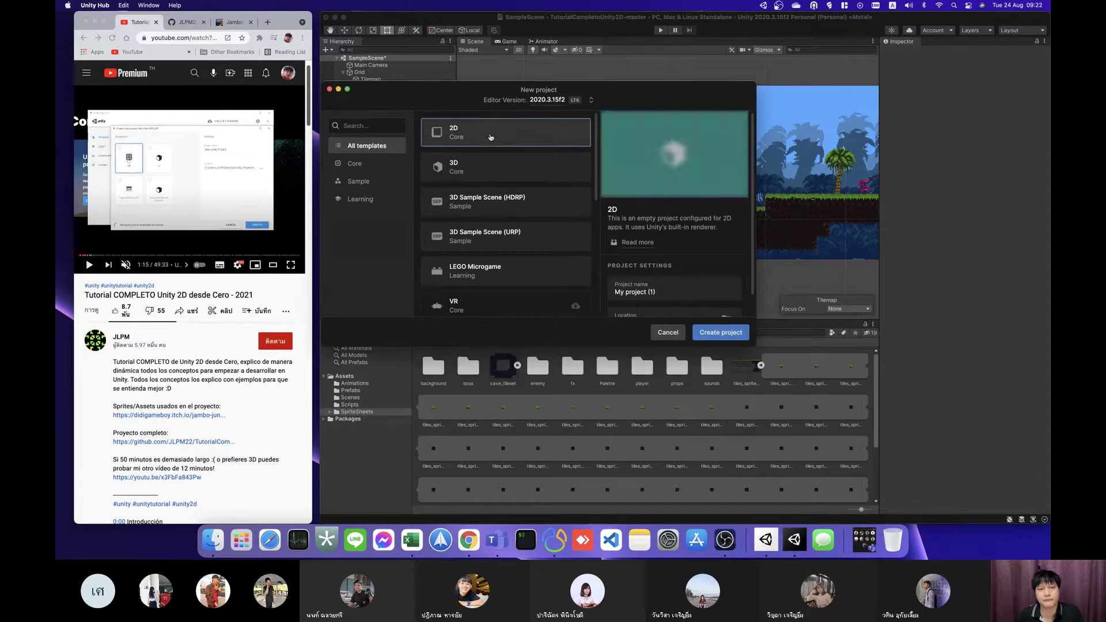
pyautogui.scroll(-1, 707, 220)
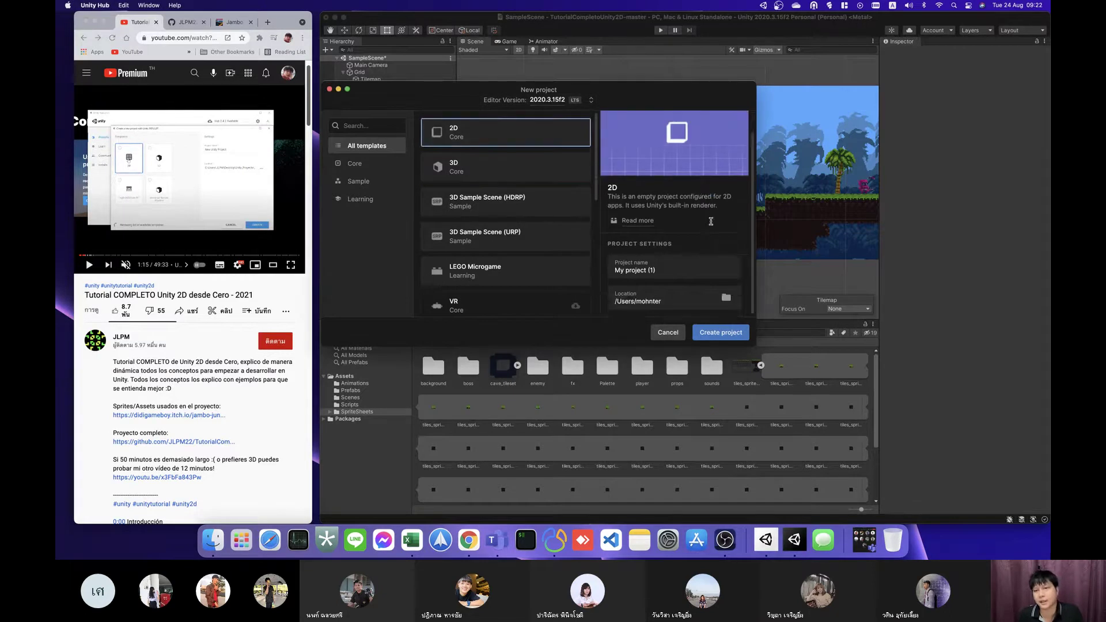
pyautogui.scroll(-1, 712, 224)
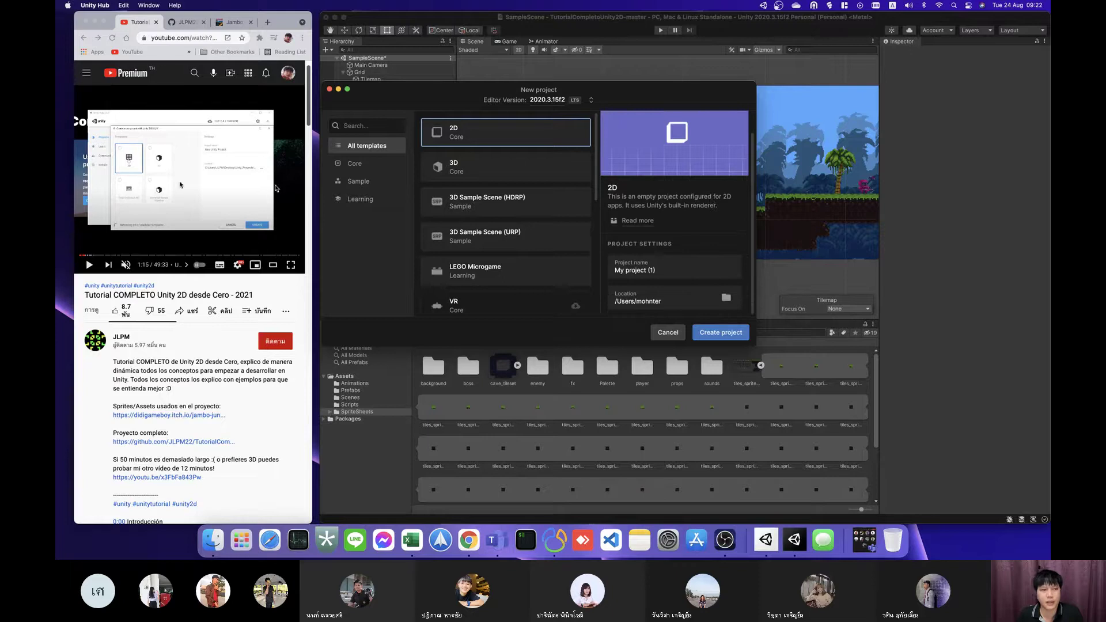
pyautogui.click(187, 187)
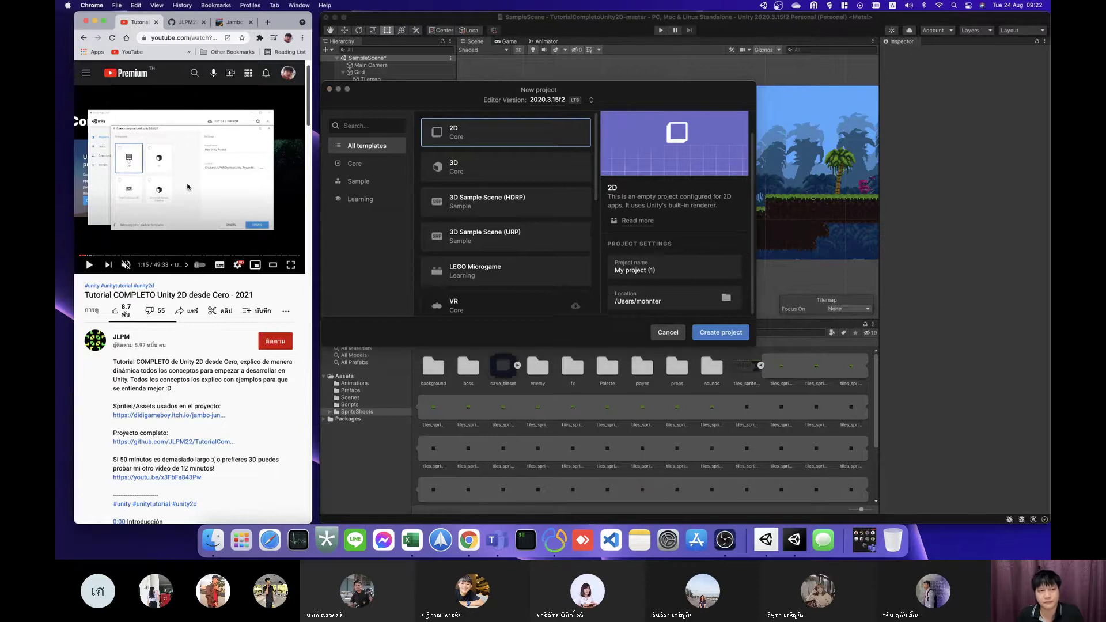
pyautogui.click(169, 190)
pyautogui.click(168, 191)
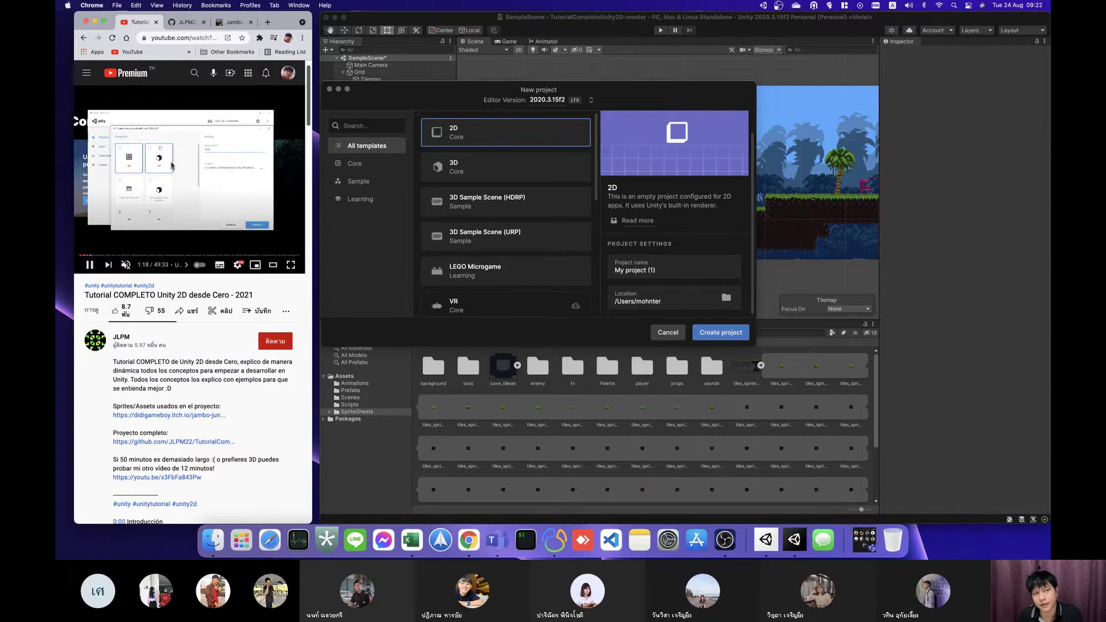
pyautogui.press('space')
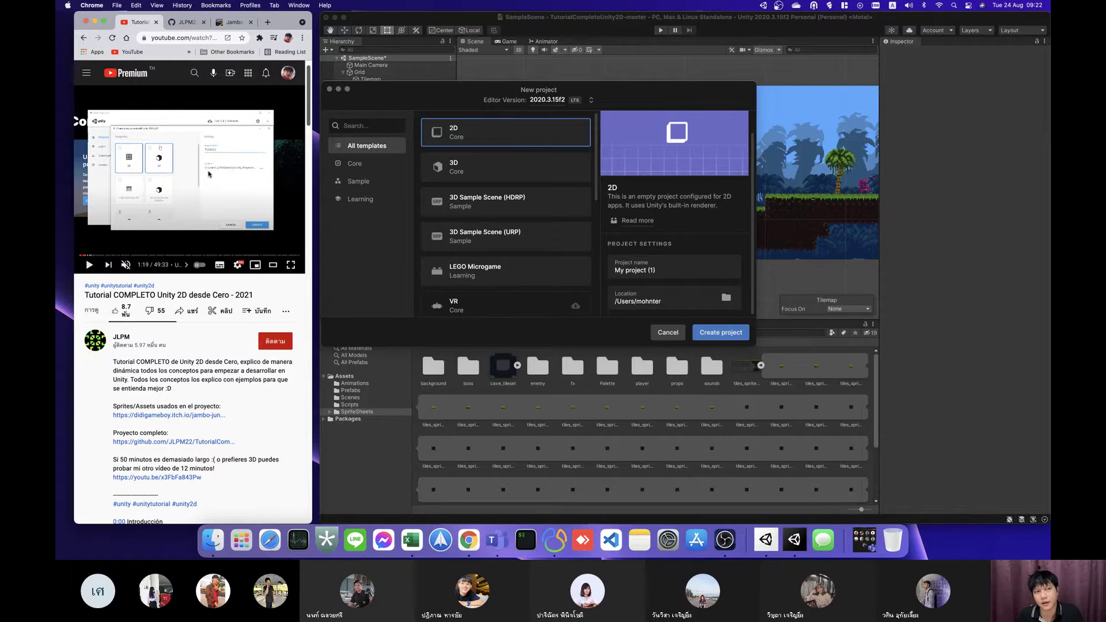
# Step: Rename the new project from 'My project (1)' to 'My project Jojo'
pyautogui.click(653, 271)
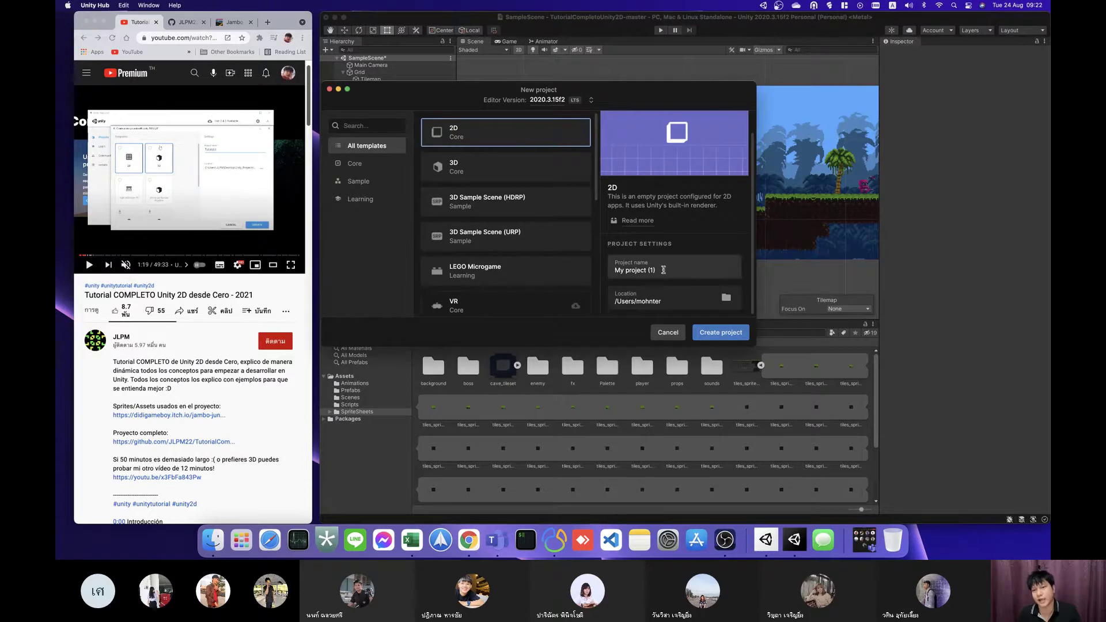
pyautogui.click(668, 272)
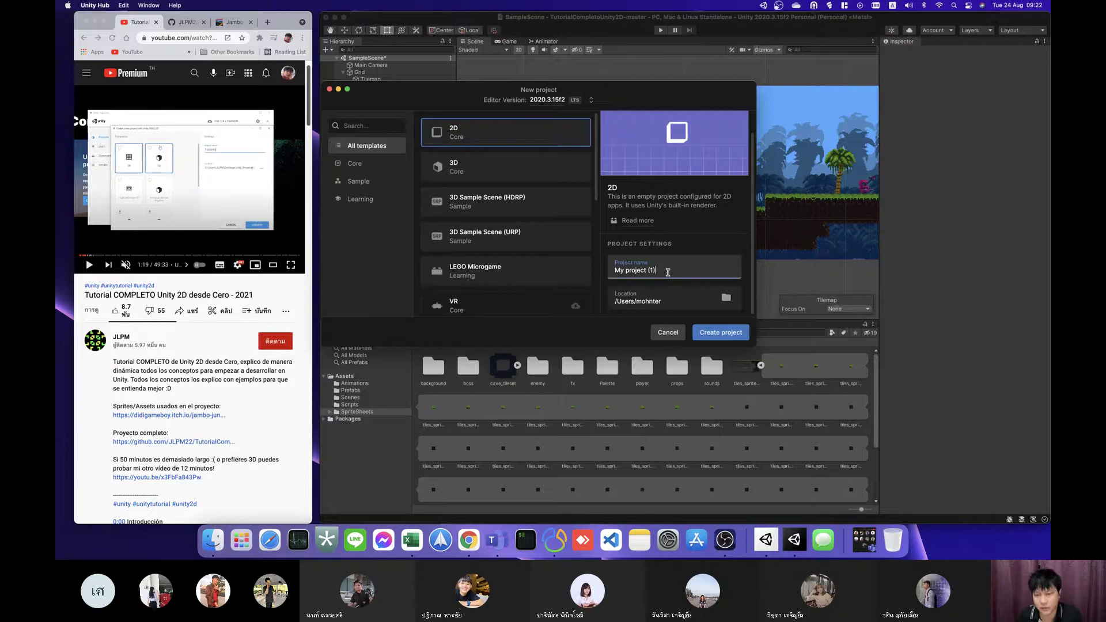
pyautogui.press('BackSpace')
pyautogui.press('BackSpace')
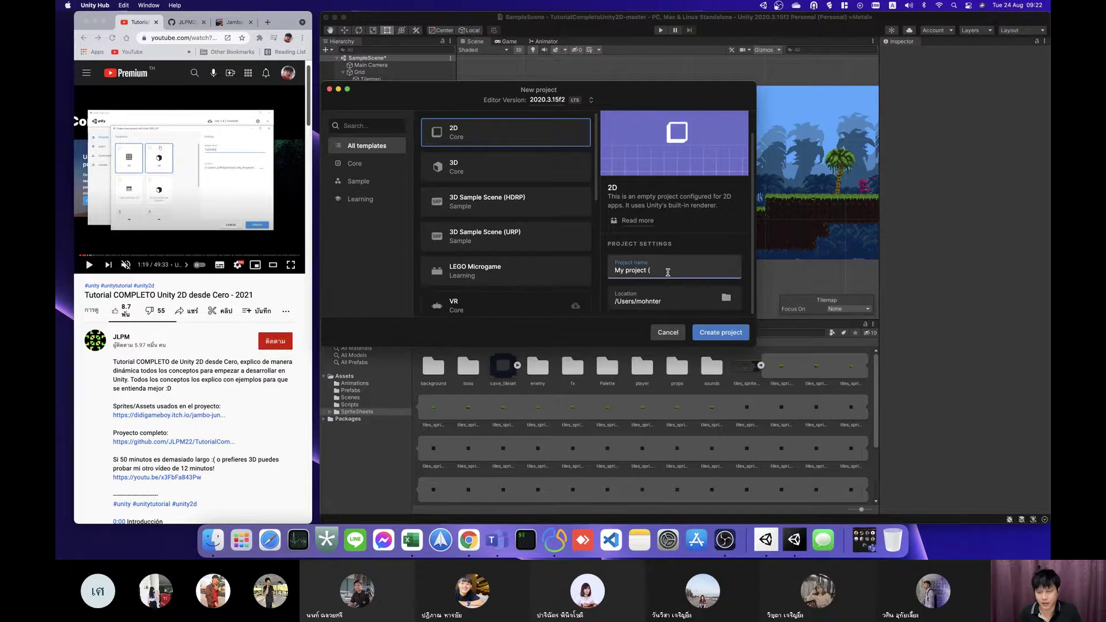
pyautogui.write('Jojo')
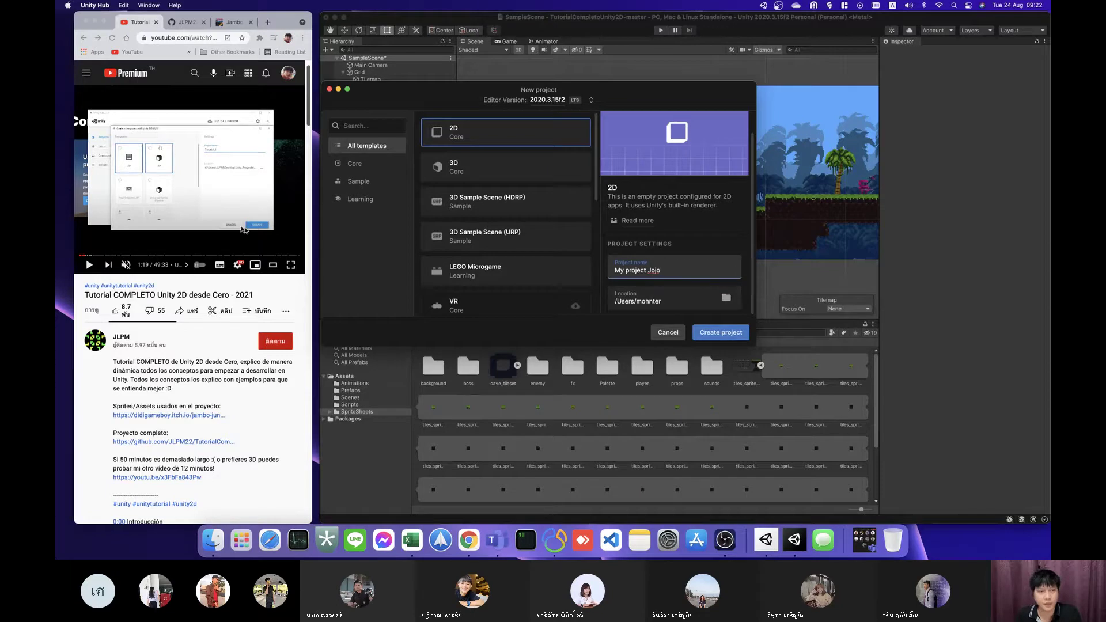
# Step: Resume the tutorial video and create the 2D project 'My project Jojo'
pyautogui.click(210, 209)
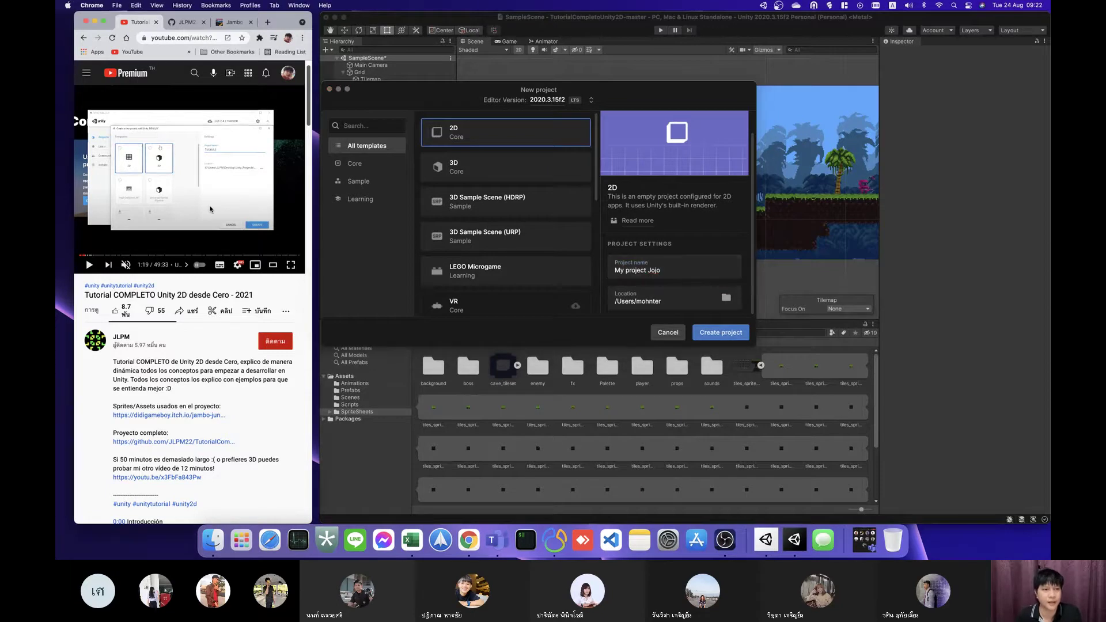
pyautogui.press('Right')
pyautogui.press('space')
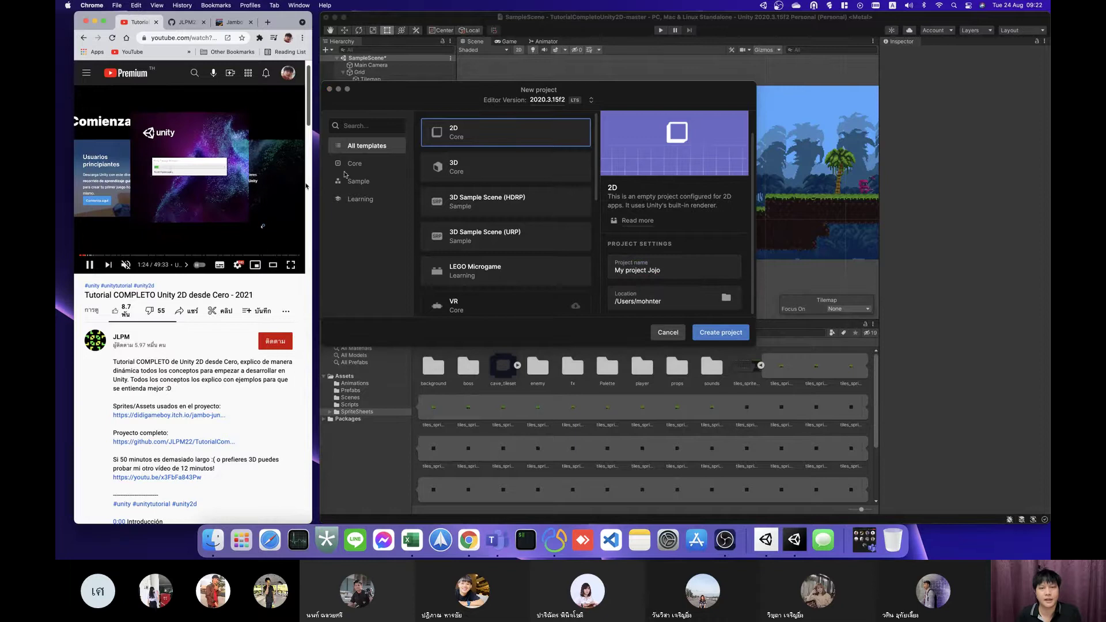
pyautogui.click(718, 337)
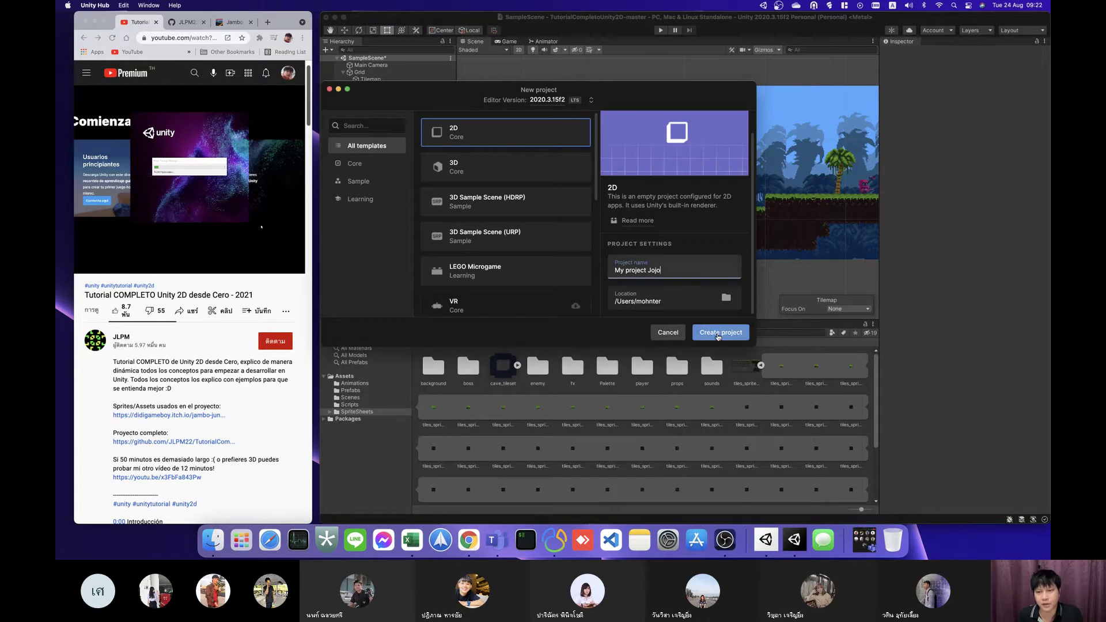
pyautogui.click(718, 337)
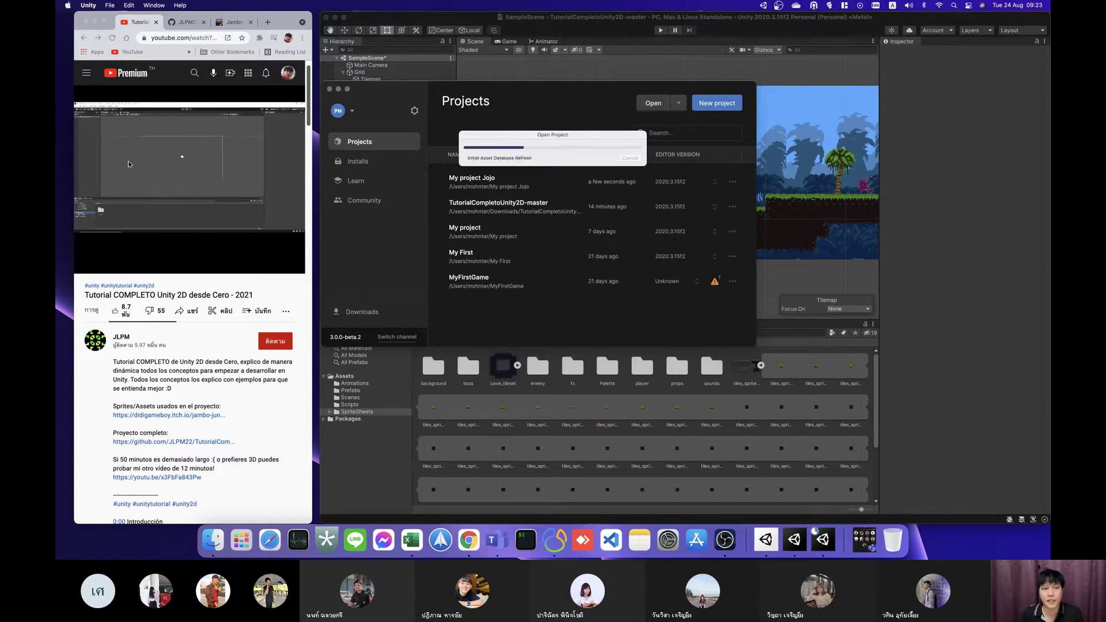
# Step: Pause the YouTube tutorial and open its itch.io Sprites/Assets description link in a new tab
pyautogui.click(165, 167)
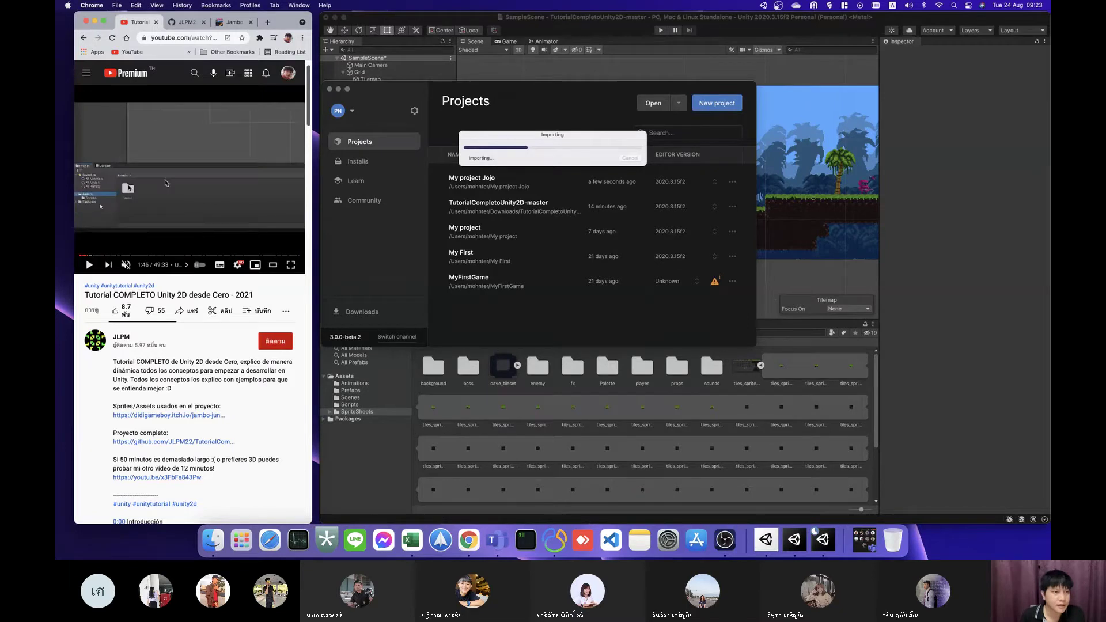
pyautogui.click(166, 183)
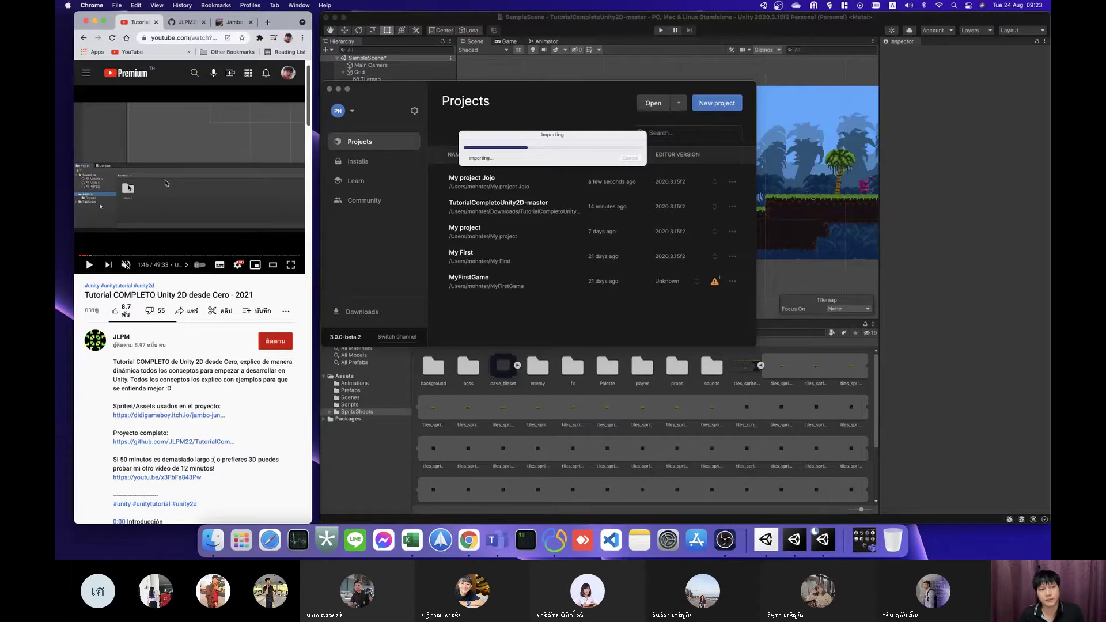
pyautogui.press('space')
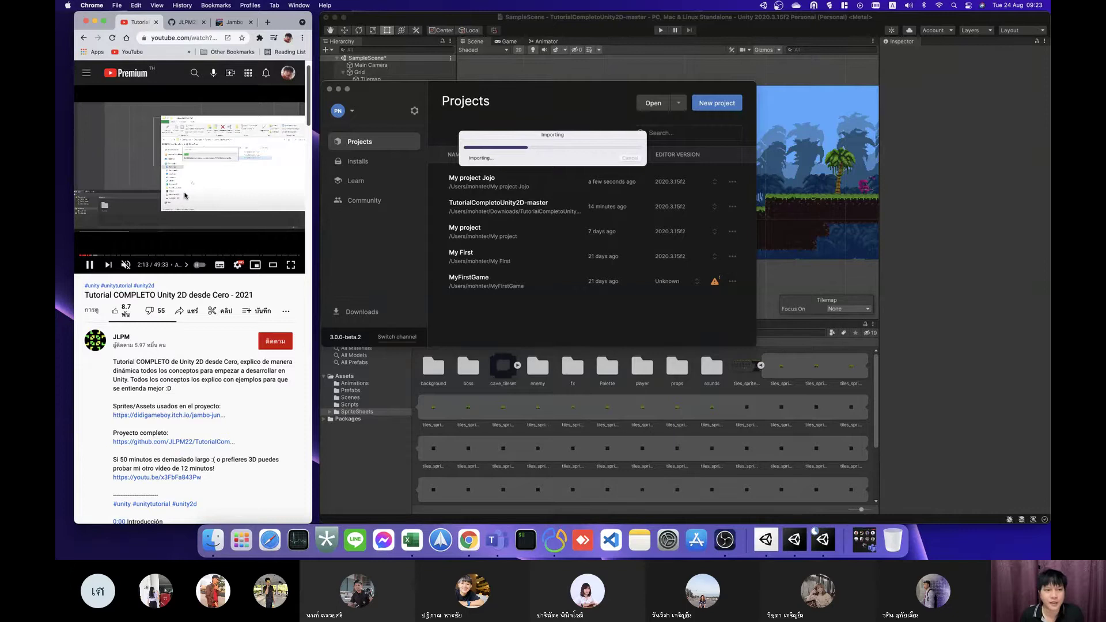
pyautogui.click(291, 178)
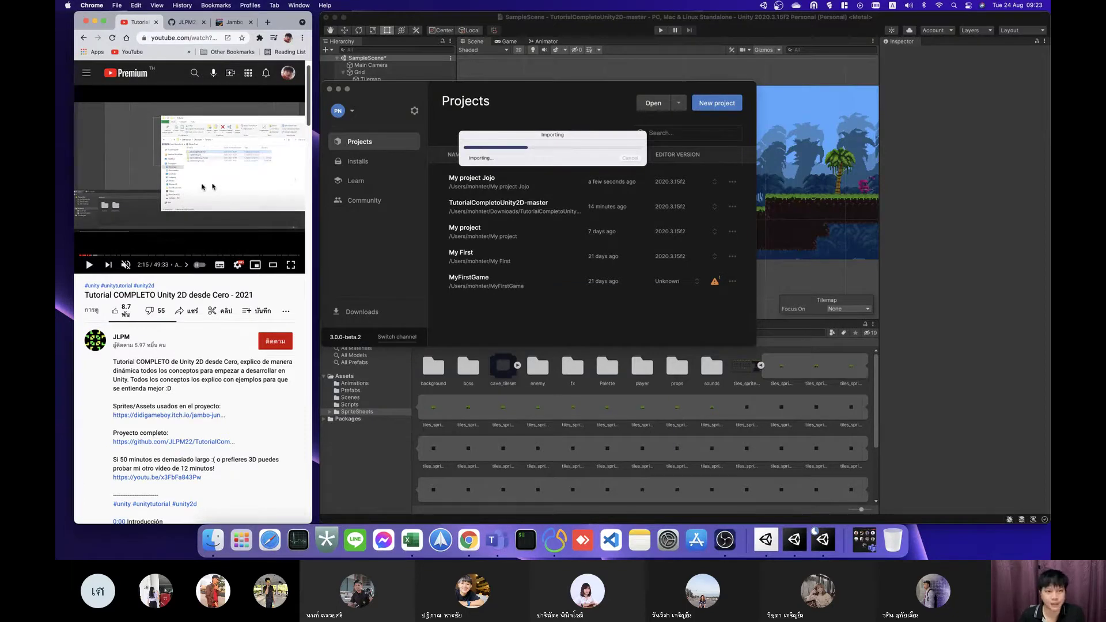
pyautogui.click(164, 416)
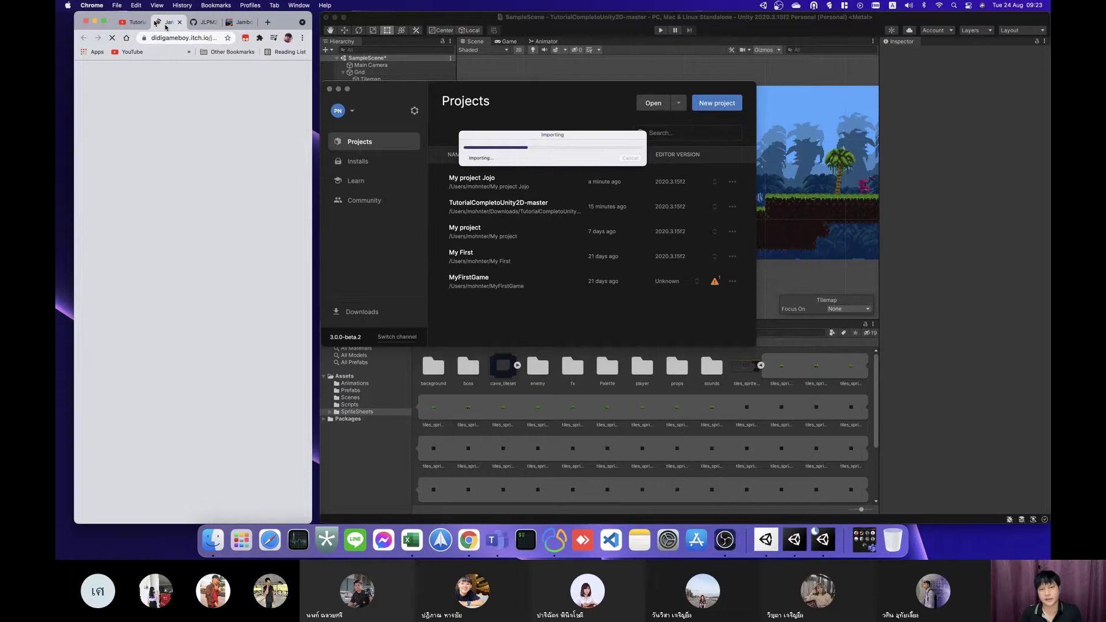
# Step: Move itch.io into its own window, dismiss the payment popup, and go to downloads without paying
pyautogui.moveTo(166, 26); pyautogui.dragTo(394, 37)
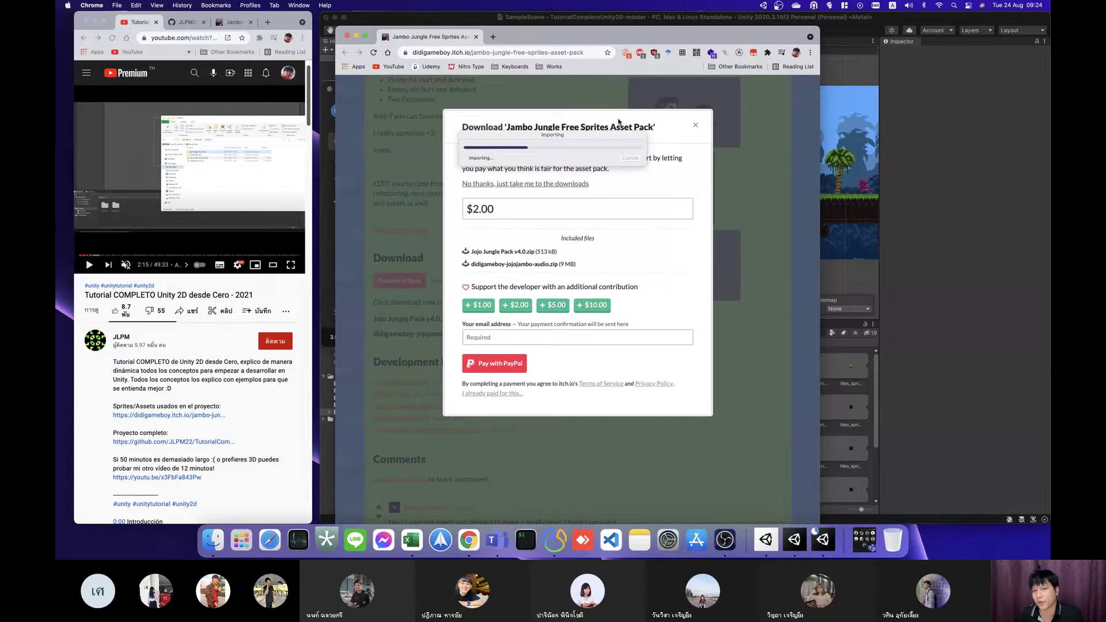
pyautogui.moveTo(618, 37); pyautogui.dragTo(797, 32)
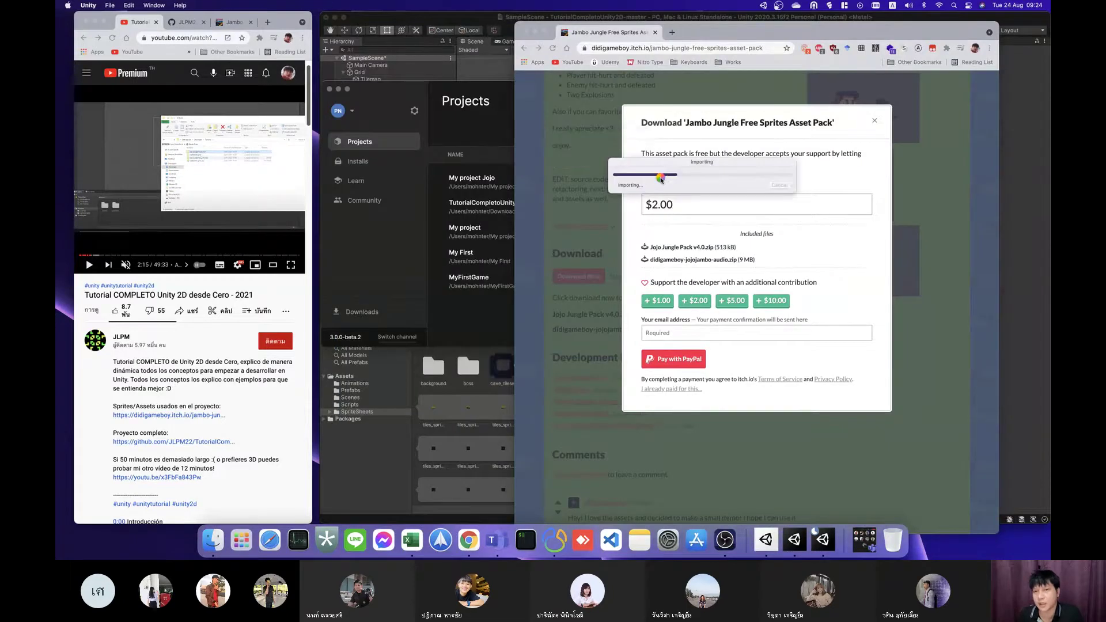
pyautogui.click(654, 140)
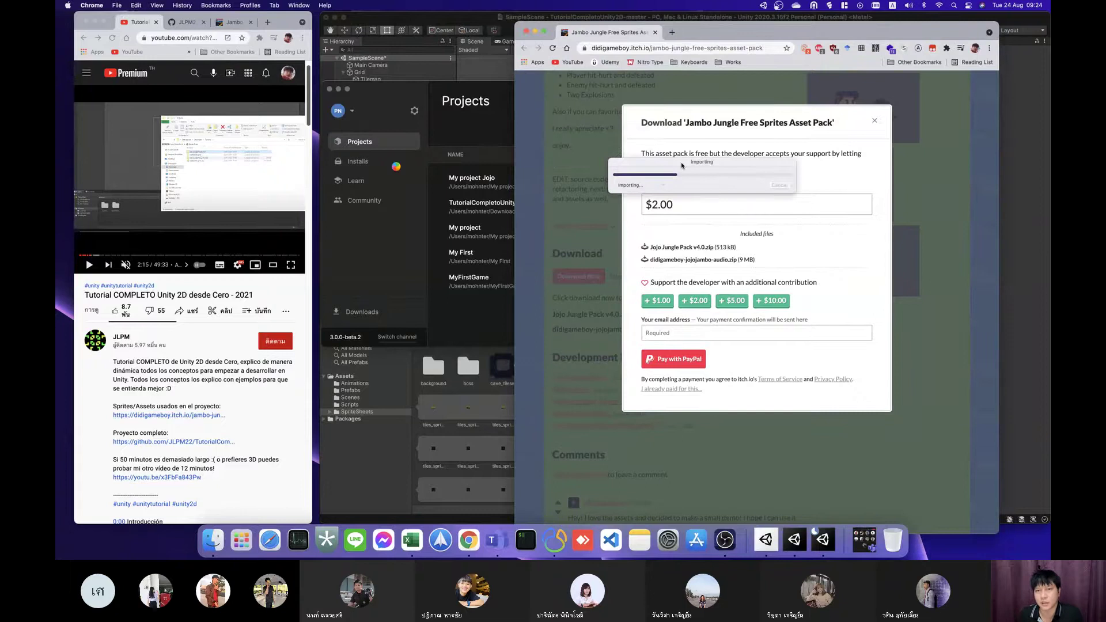
pyautogui.press('Escape')
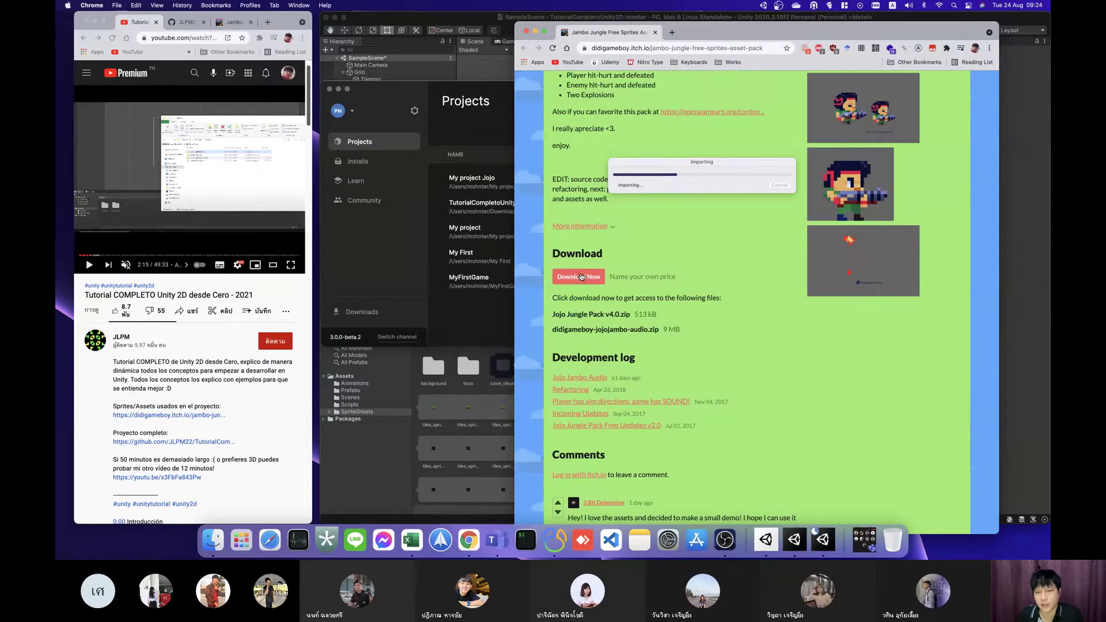
pyautogui.moveTo(578, 277); pyautogui.dragTo(634, 199)
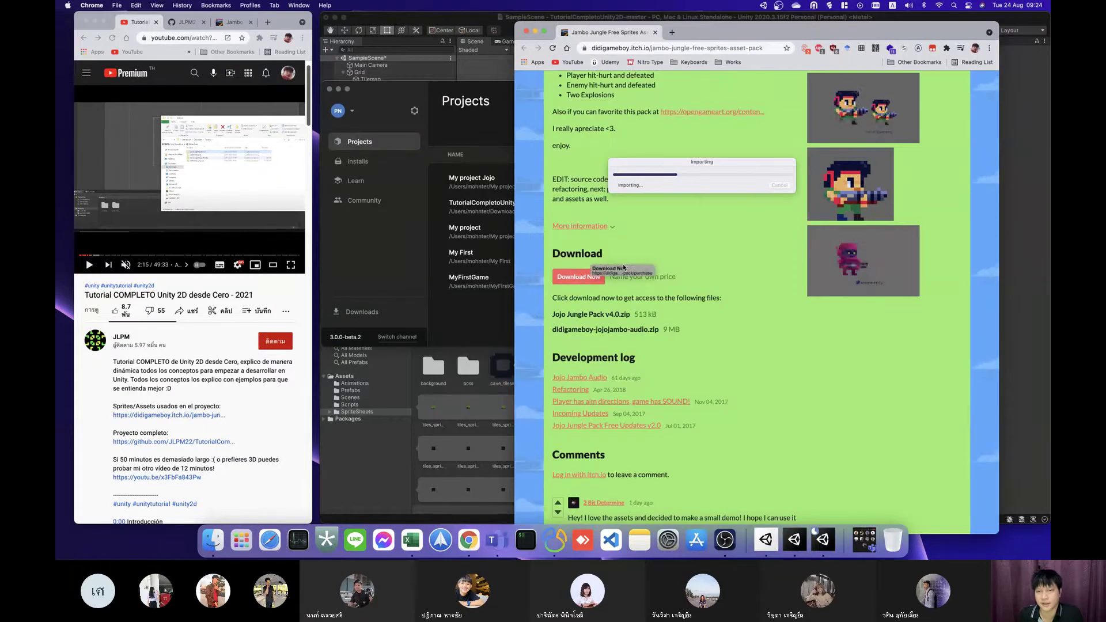
pyautogui.moveTo(687, 169)
pyautogui.mouseDown()
pyautogui.moveTo(587, 279)
pyautogui.moveTo(645, 253)
pyautogui.mouseUp()
pyautogui.click(603, 297)
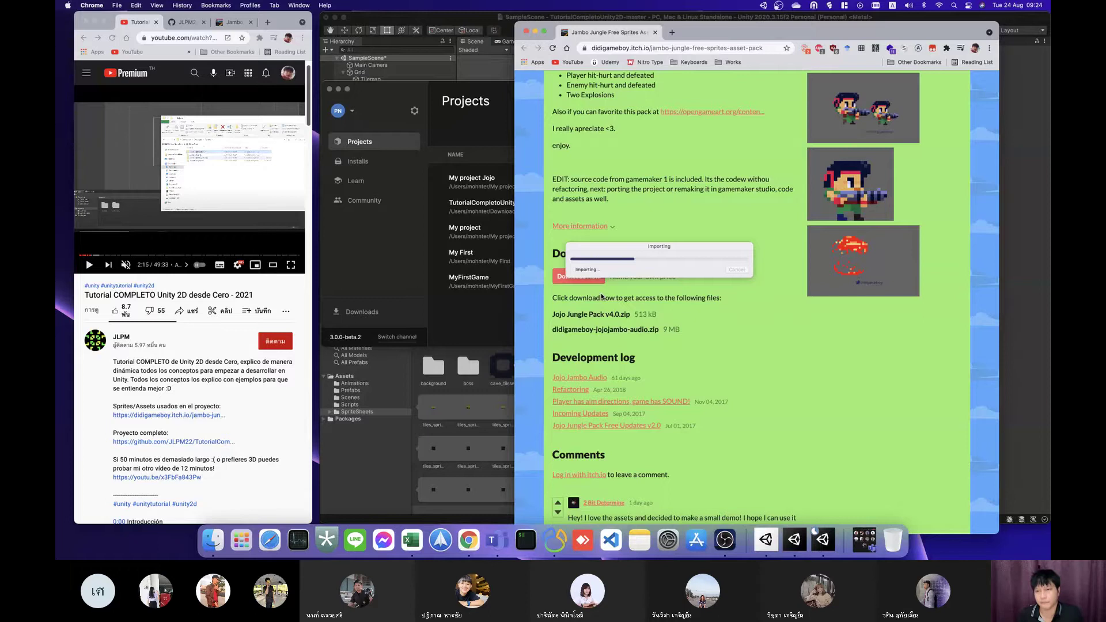
pyautogui.click(582, 280)
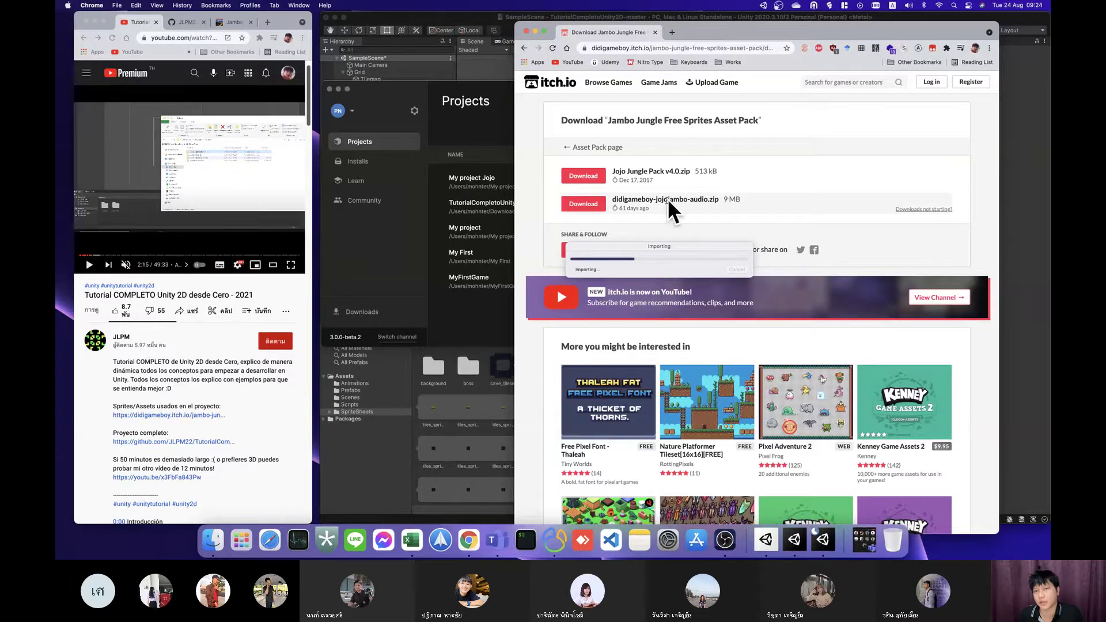
# Step: Download Jojo Jungle Pack v4.0.zip, close the thanks popup, and open the zip from Chrome's download bar
pyautogui.click(586, 177)
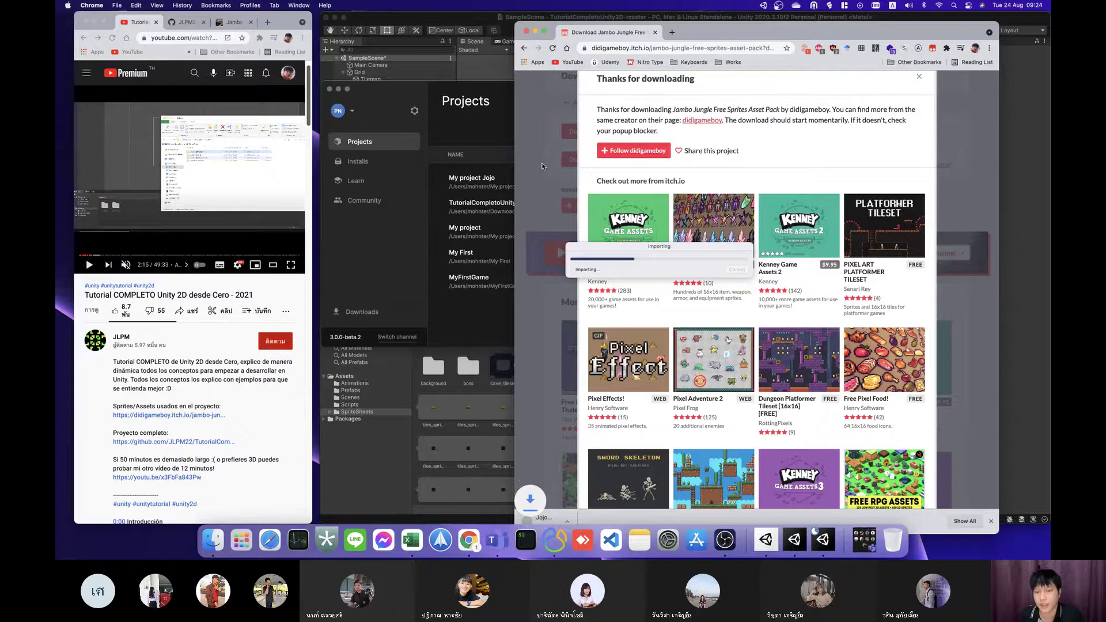
pyautogui.click(541, 166)
pyautogui.moveTo(695, 33); pyautogui.dragTo(694, 23)
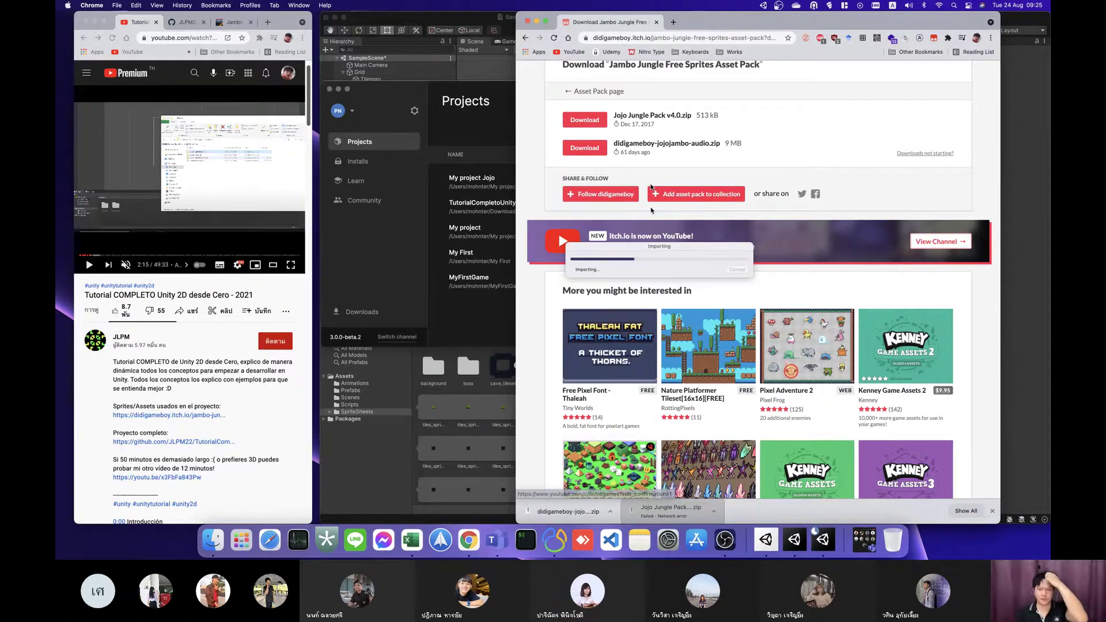
pyautogui.click(547, 516)
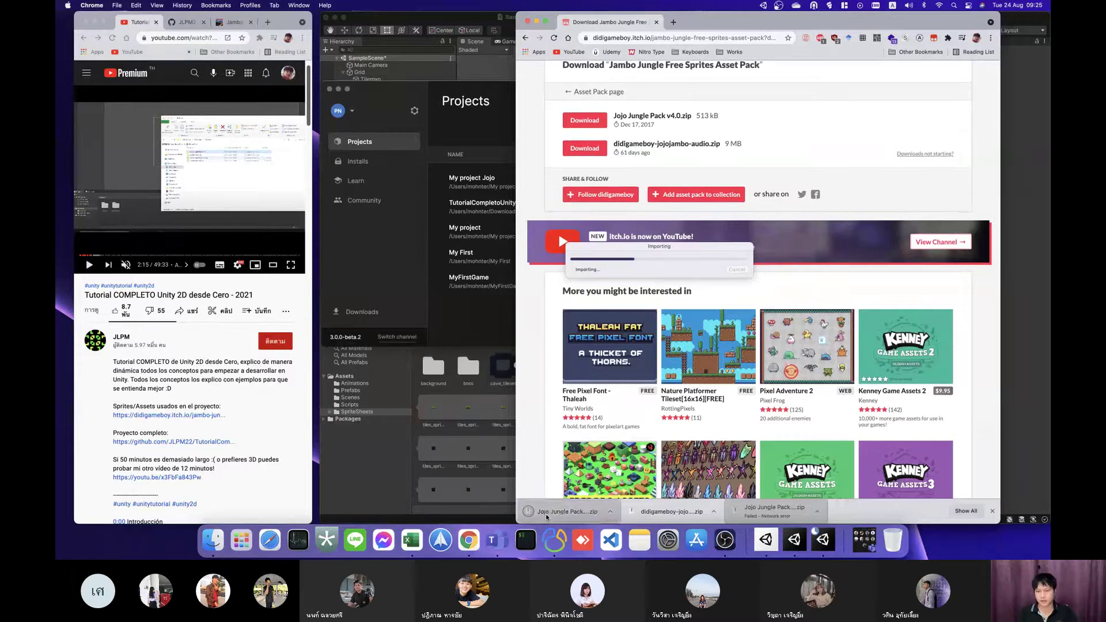
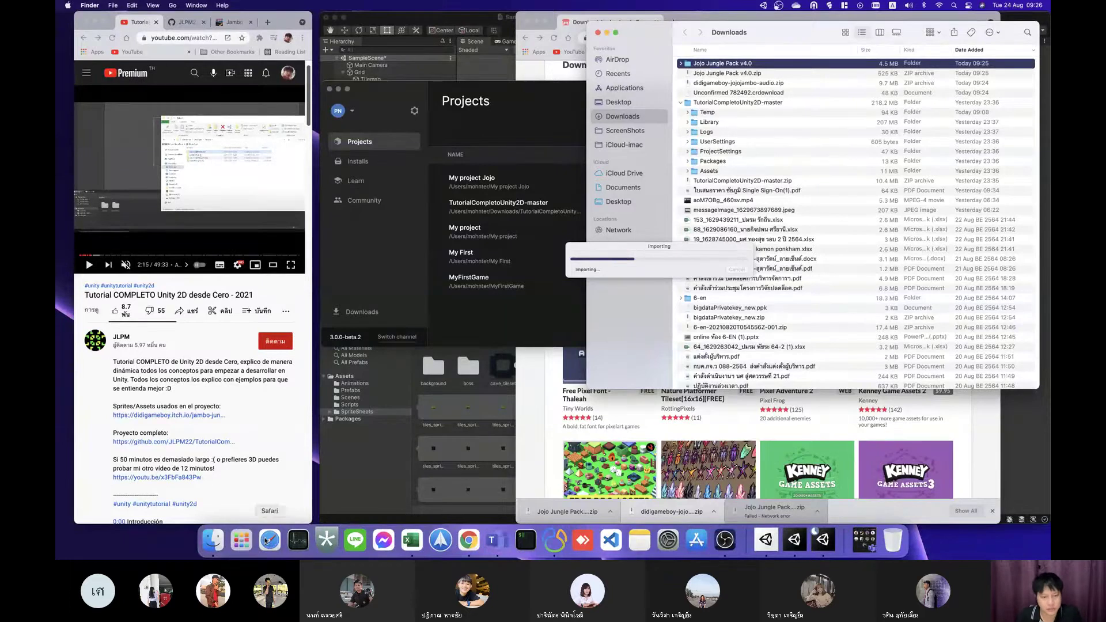
# Step: Check Unity's status in Activity Monitor, stop the screen recording, and close the process list
pyautogui.click(299, 540)
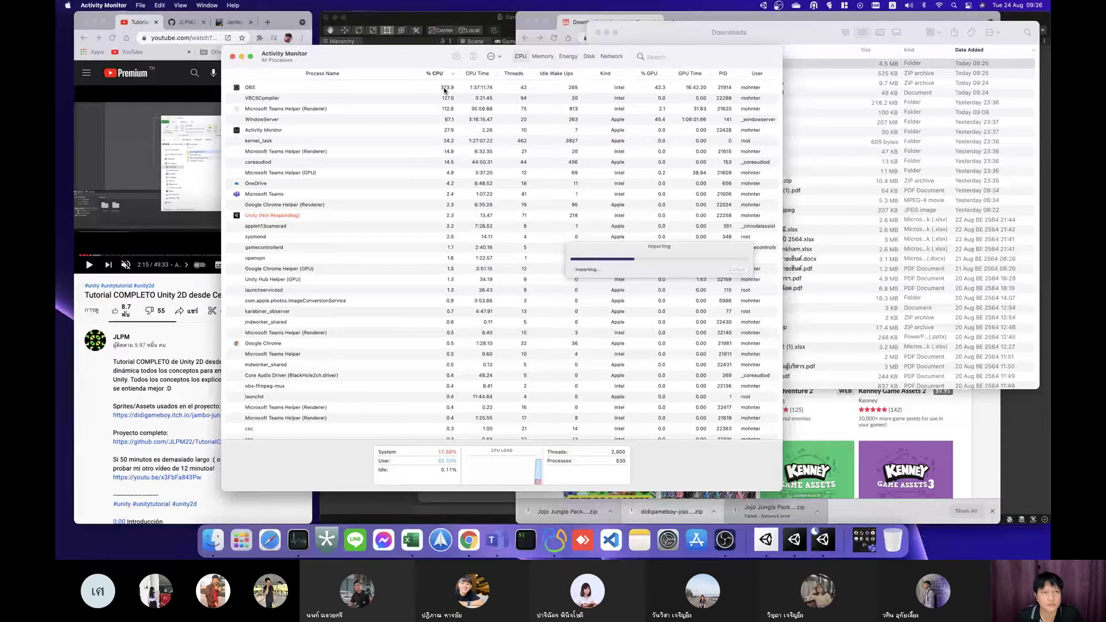
pyautogui.press('super+w')
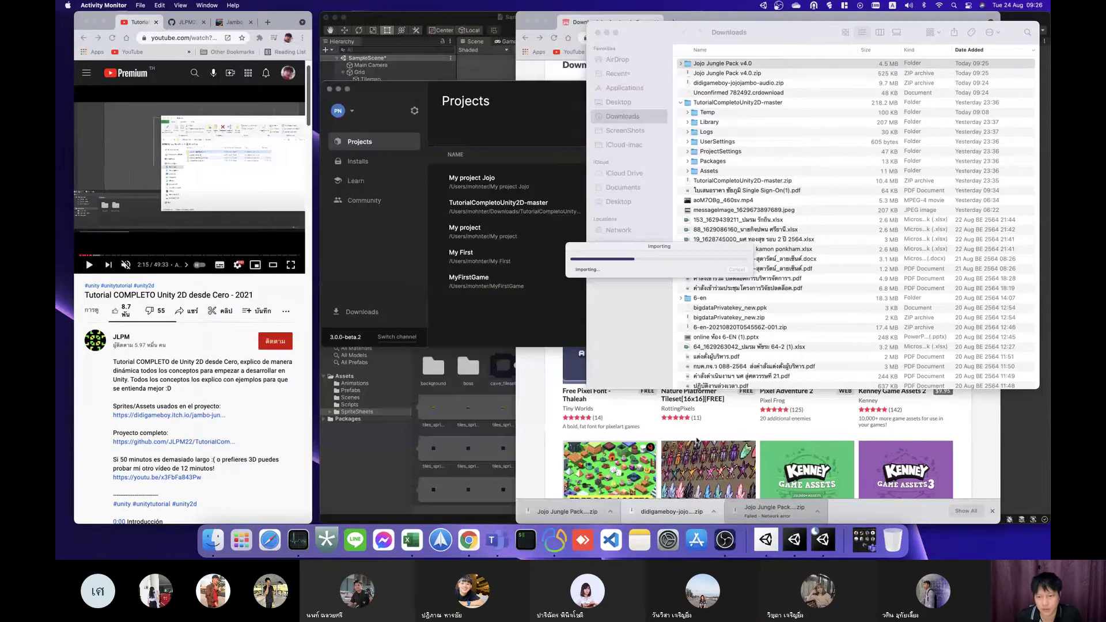
pyautogui.click(726, 540)
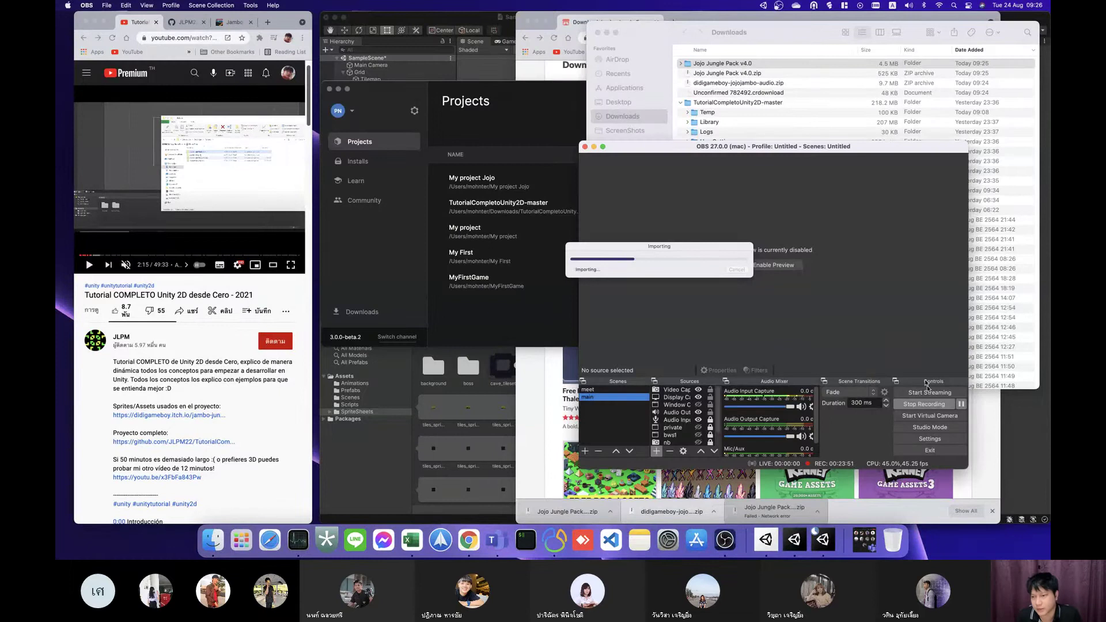
pyautogui.click(923, 410)
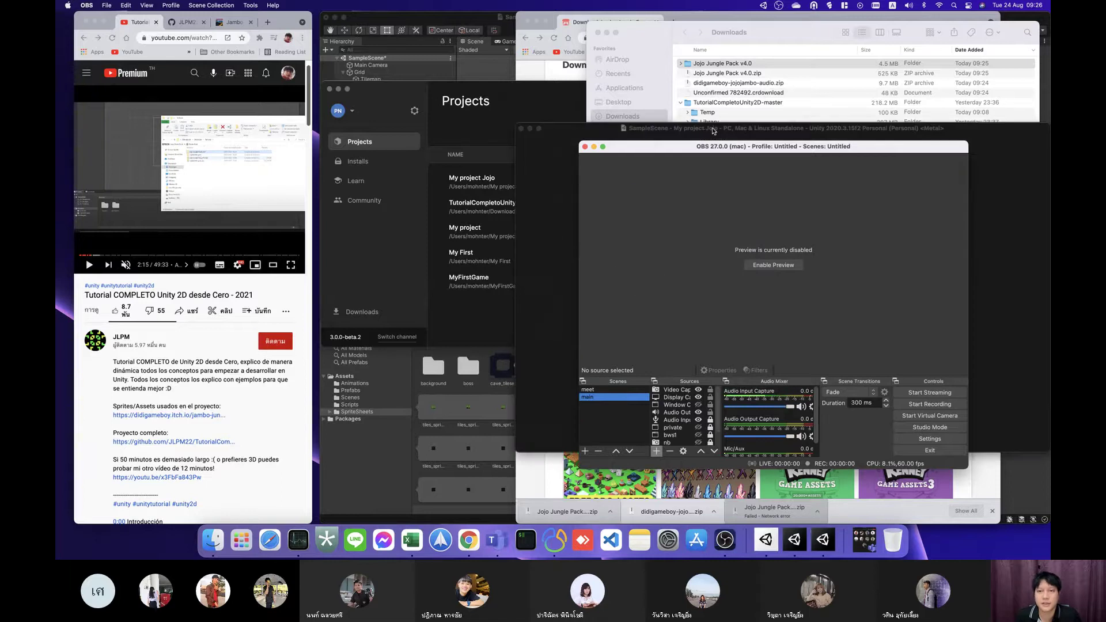
pyautogui.click(298, 544)
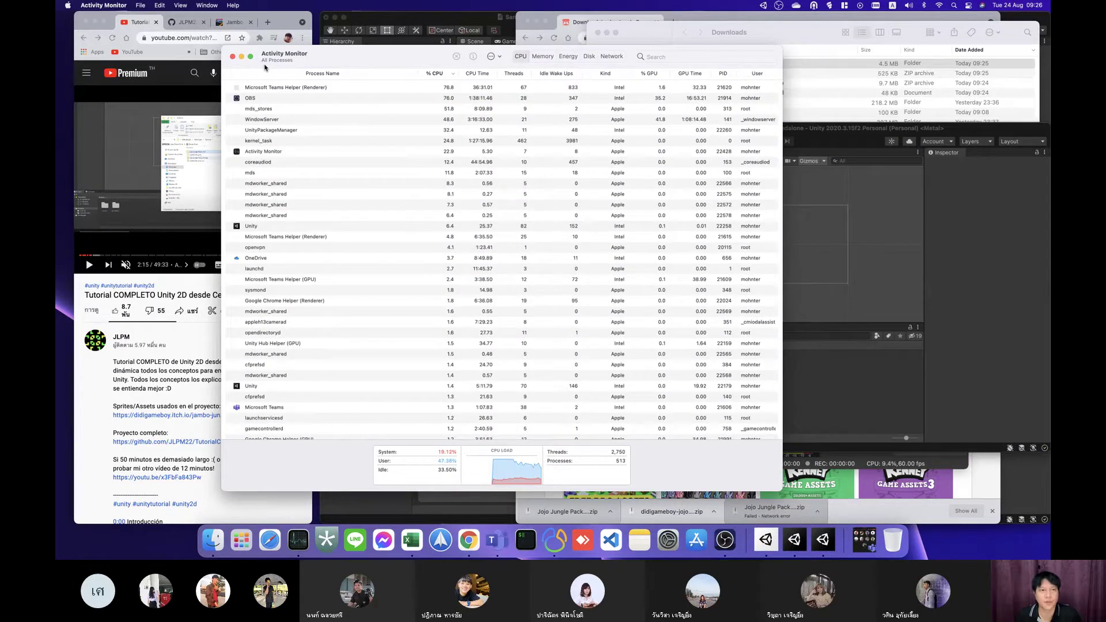
pyautogui.click(233, 56)
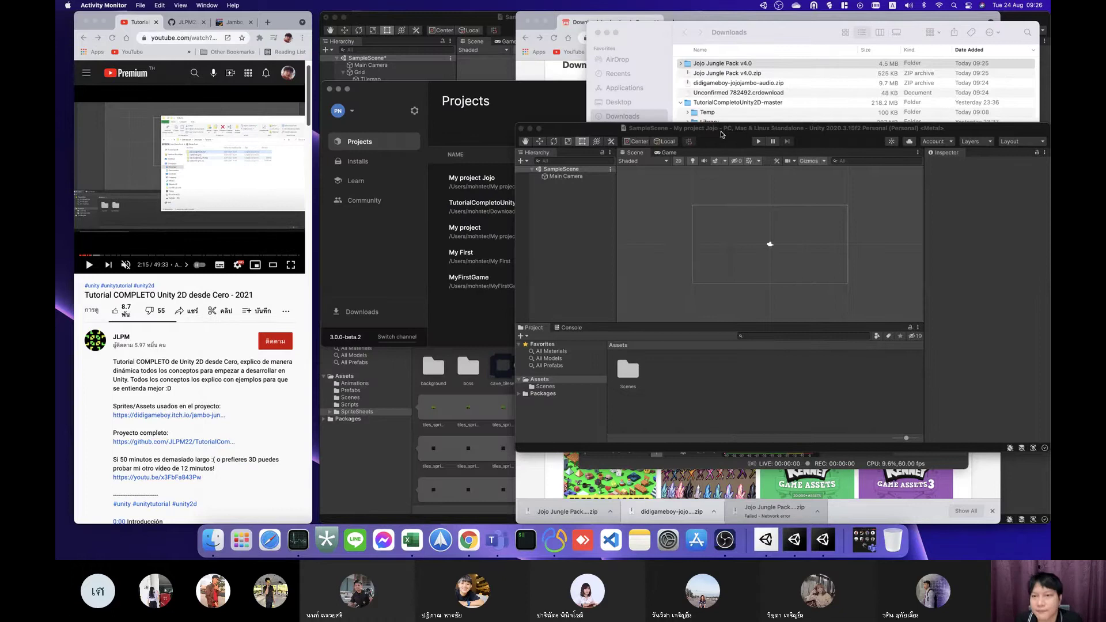
# Step: Reposition and enlarge the Unity editor window and start a new screen recording
pyautogui.moveTo(729, 132); pyautogui.dragTo(531, 50)
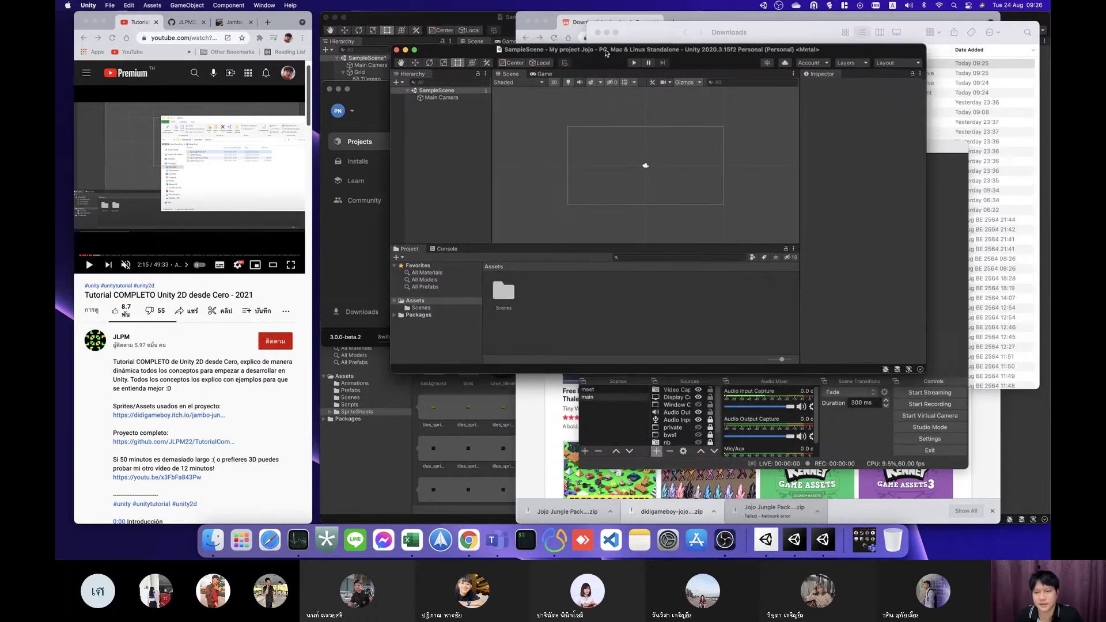
pyautogui.moveTo(531, 50)
pyautogui.mouseDown()
pyautogui.moveTo(505, 128)
pyautogui.moveTo(500, 60)
pyautogui.mouseUp()
pyautogui.moveTo(778, 378)
pyautogui.mouseDown()
pyautogui.moveTo(851, 439)
pyautogui.moveTo(847, 464)
pyautogui.mouseUp()
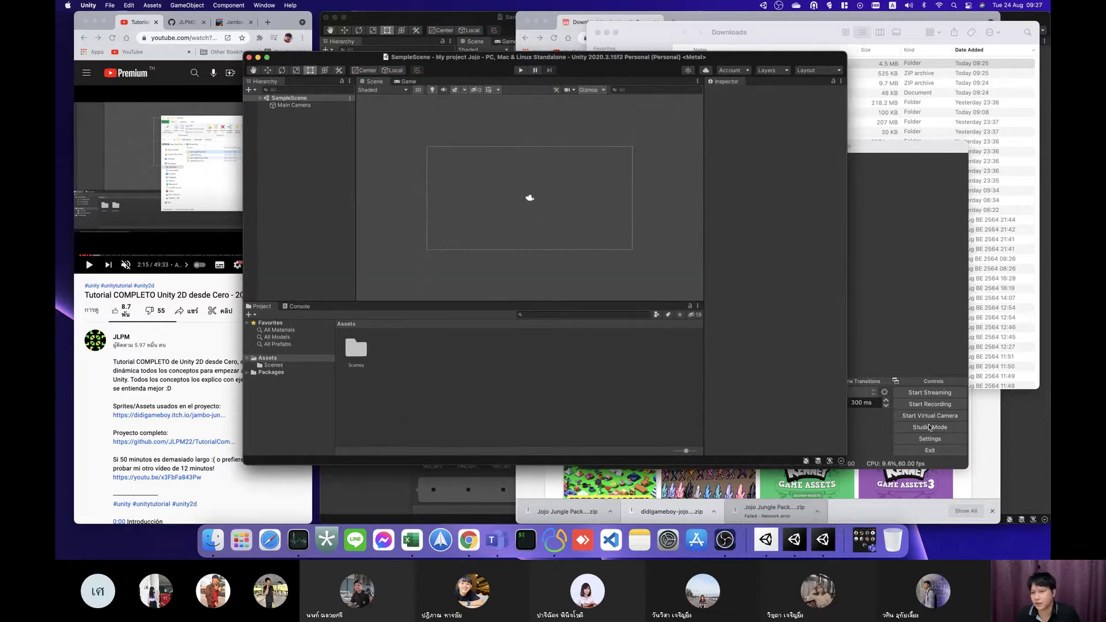
pyautogui.click(917, 405)
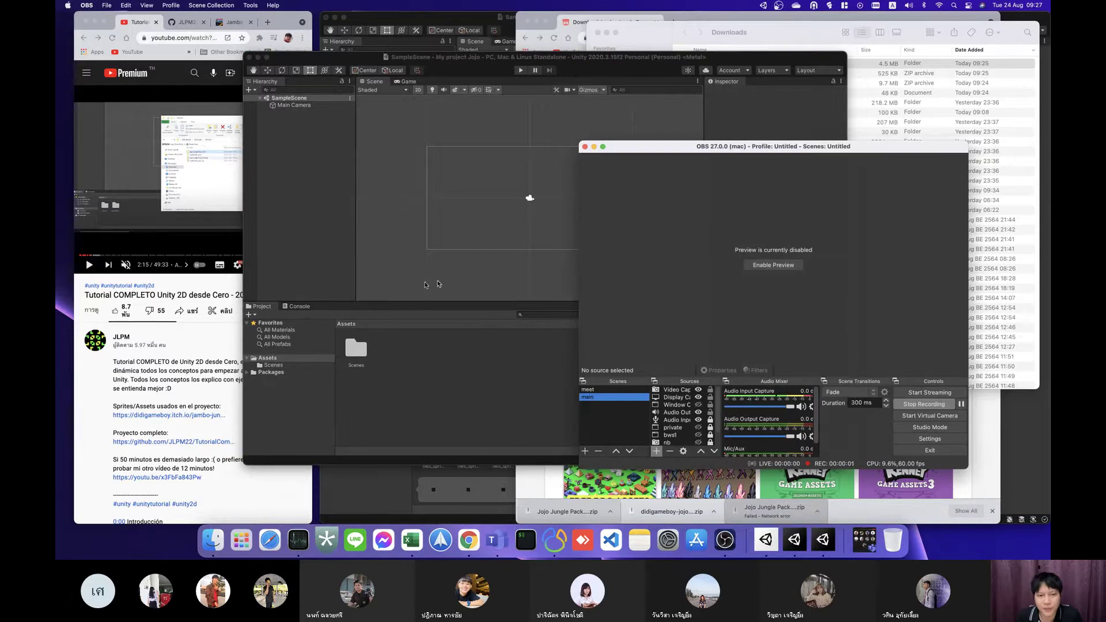
pyautogui.click(345, 272)
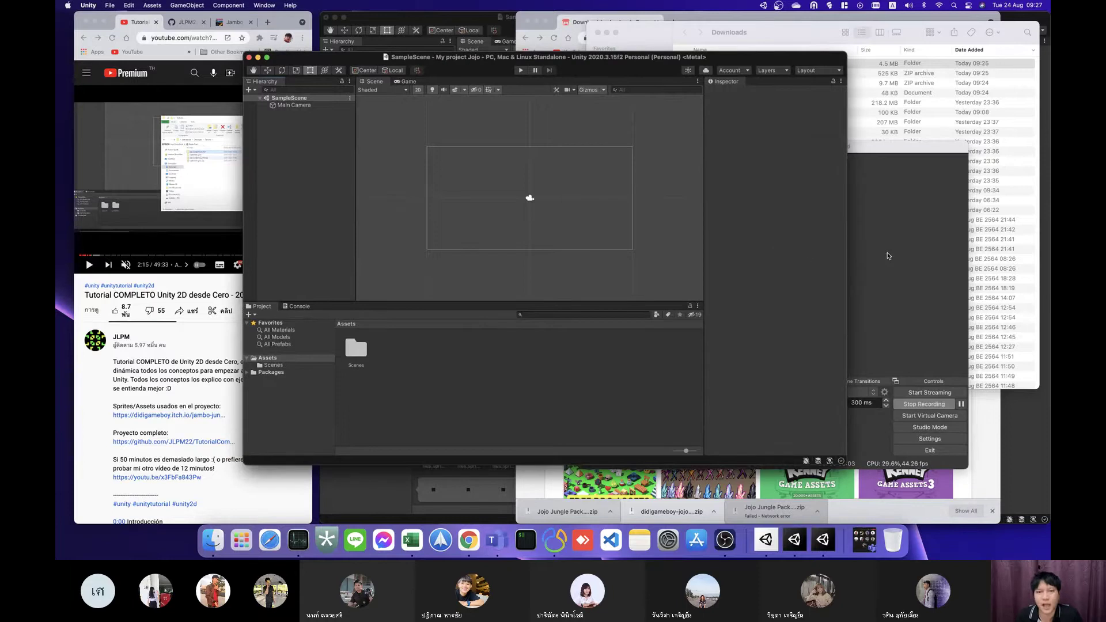
pyautogui.moveTo(355, 57); pyautogui.dragTo(392, 38)
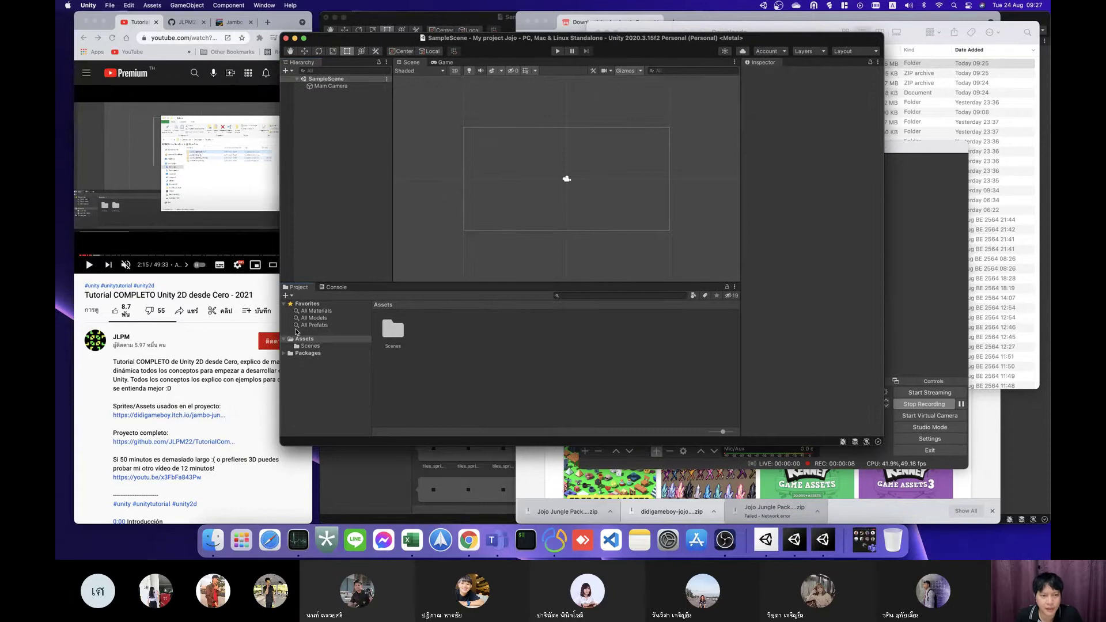
# Step: Confirm SampleScene in the Scenes folder, return to Assets, and bring Finder's Downloads folder forward
pyautogui.click(306, 346)
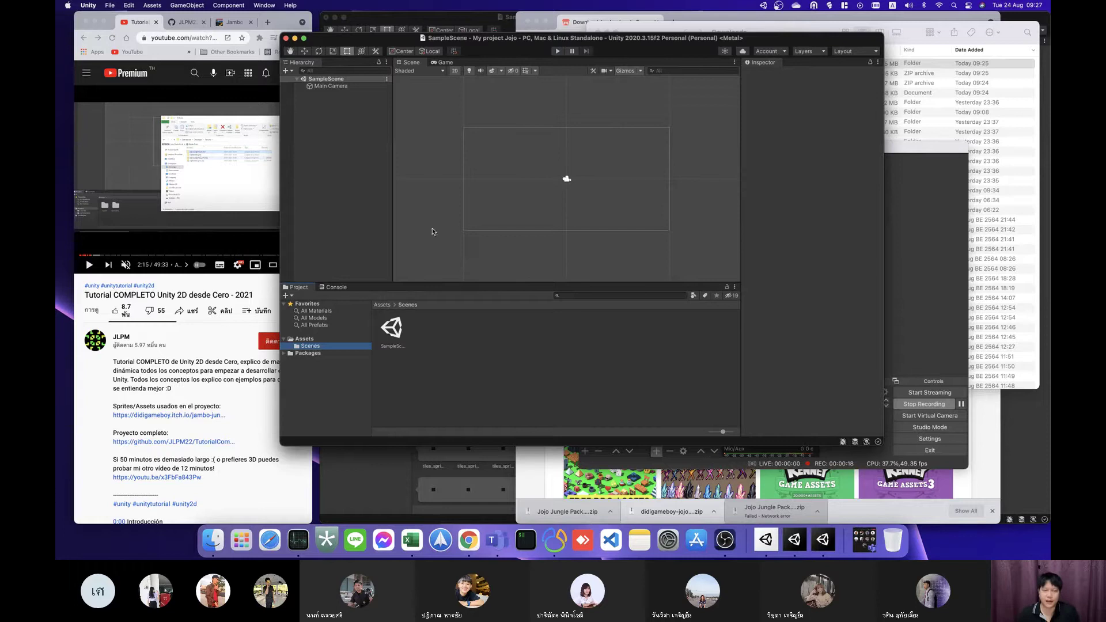
pyautogui.click(321, 340)
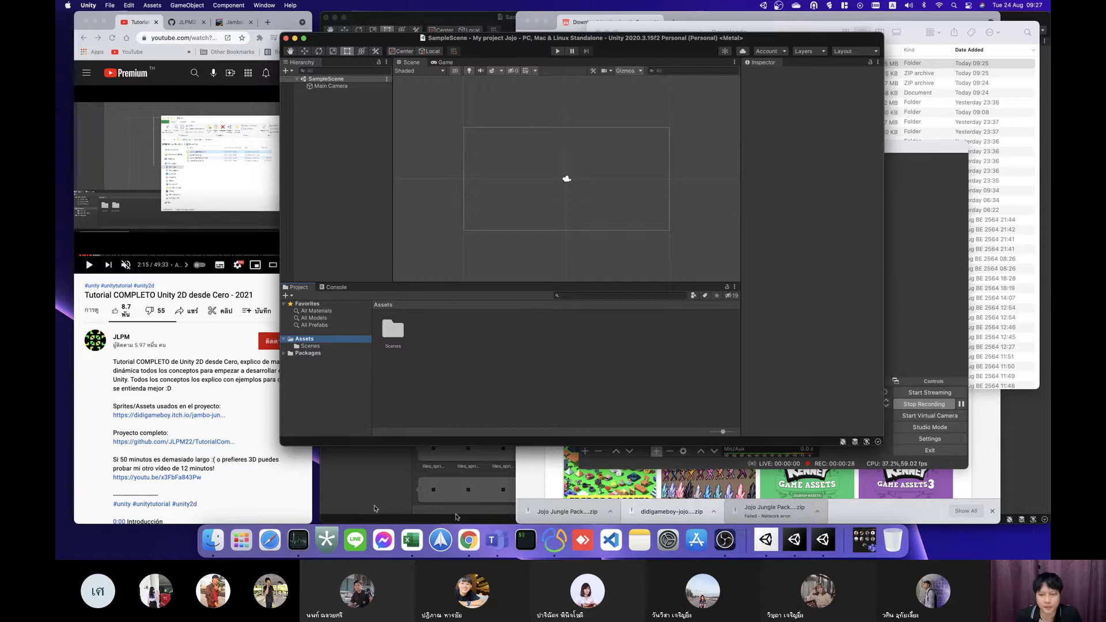
pyautogui.click(203, 550)
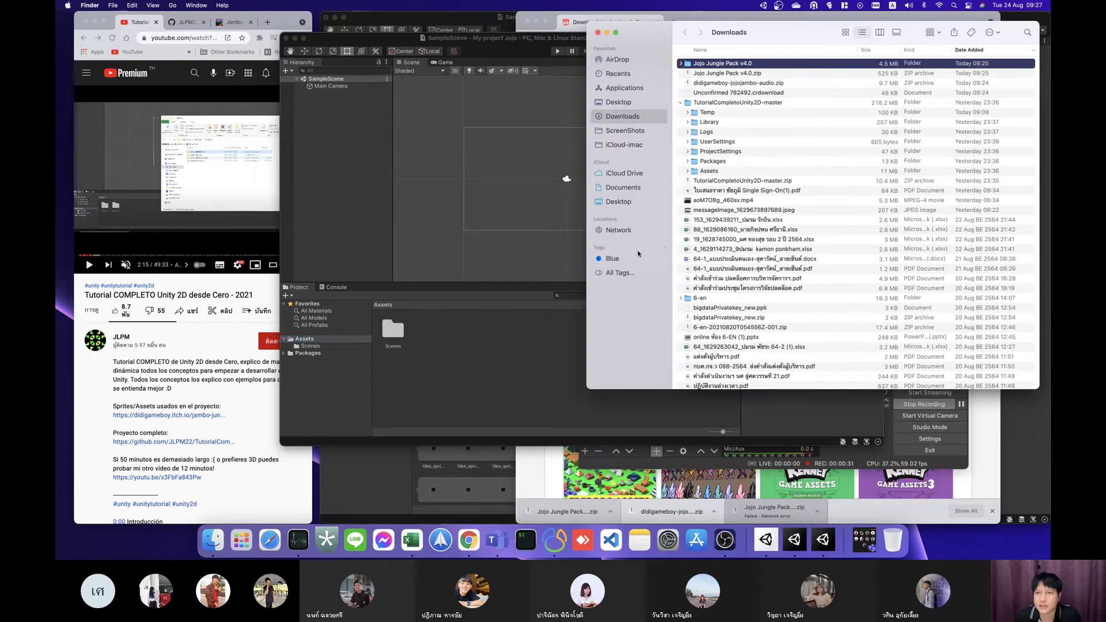
# Step: Open Jojo Jungle Pack v4.0 and preview the john_ character GIFs, from john_crouch.gif to john_stand_shooting.gif
pyautogui.doubleClick(704, 64)
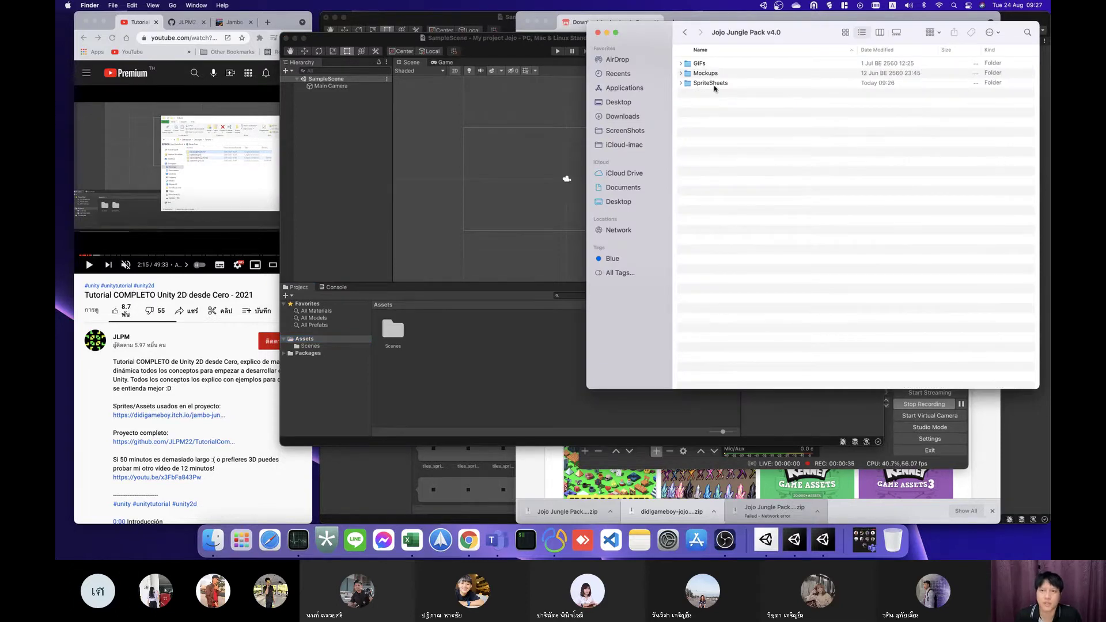
pyautogui.press('Down')
pyautogui.press('Right')
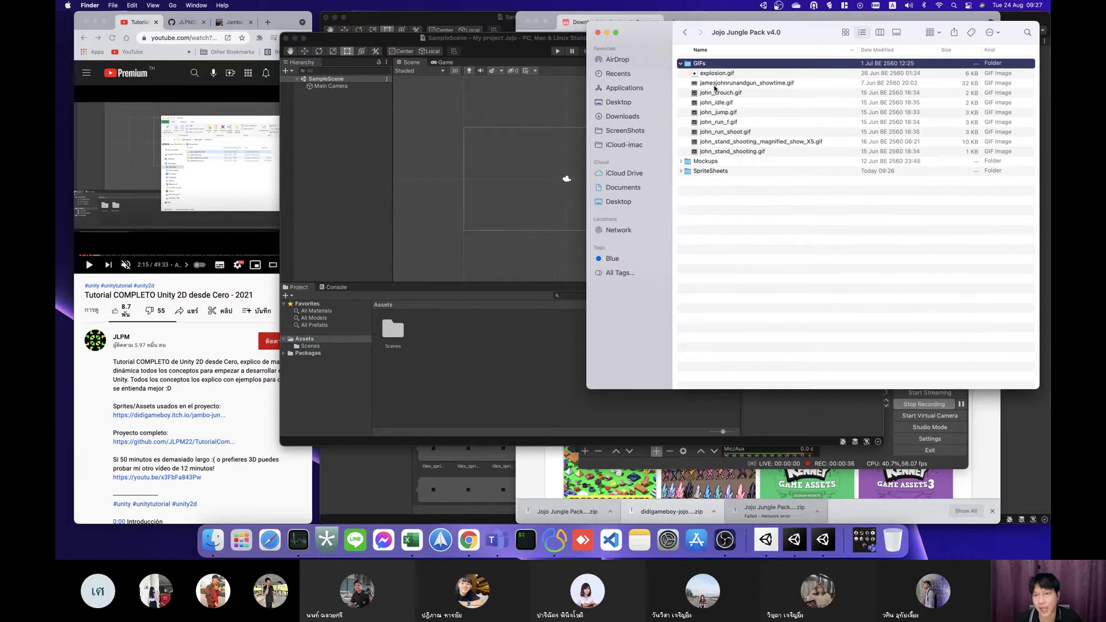
pyautogui.click(714, 90)
pyautogui.press('space')
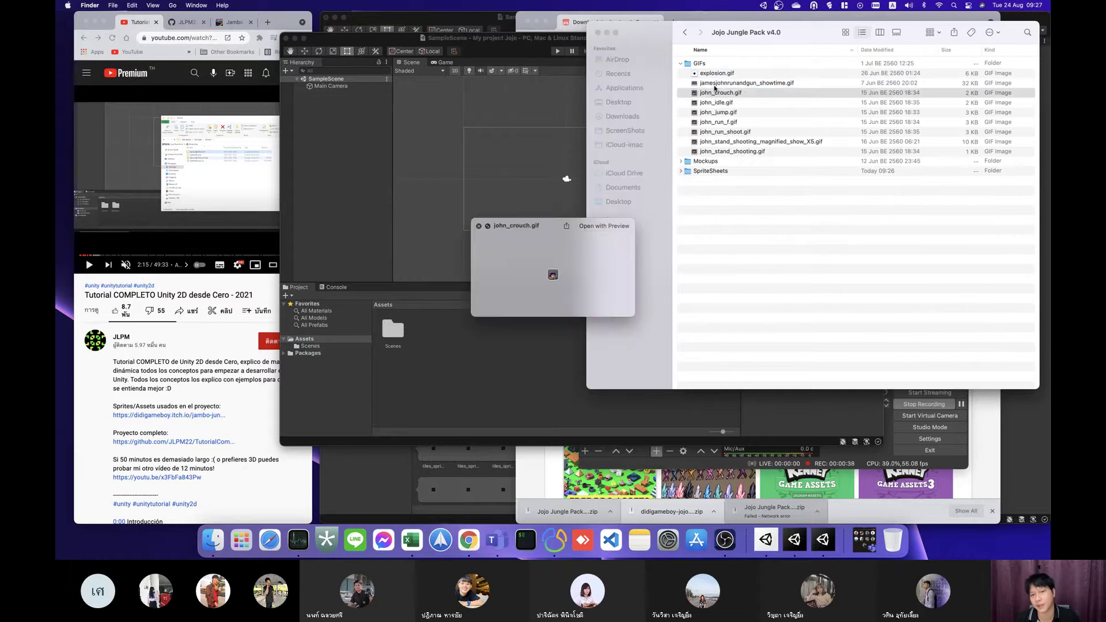
pyautogui.press('Down')
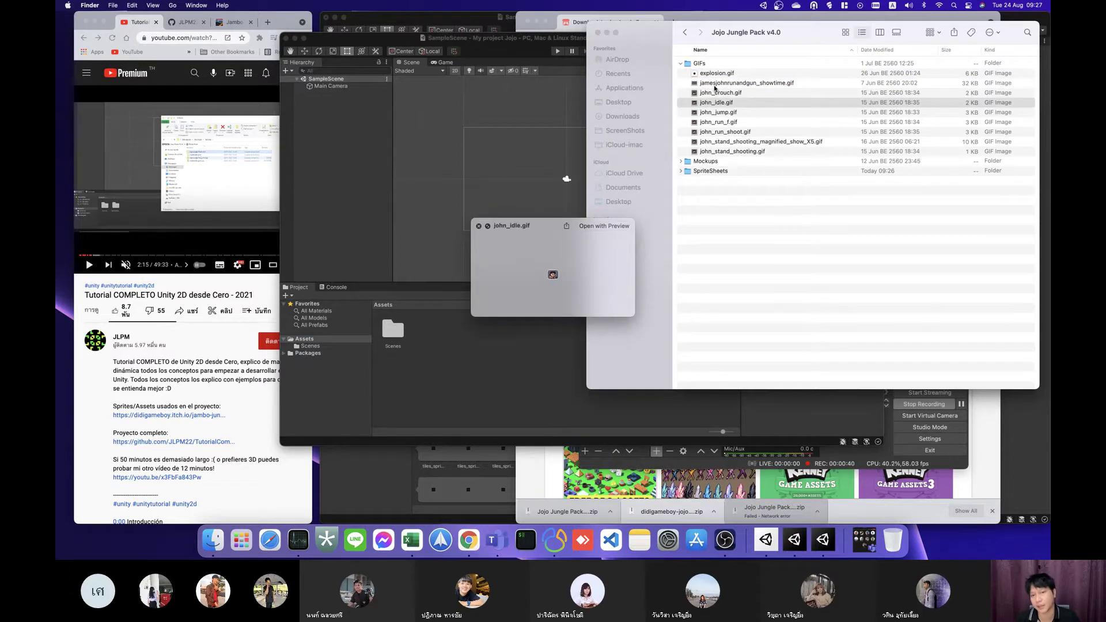
pyautogui.press('Down')
pyautogui.press('Down')
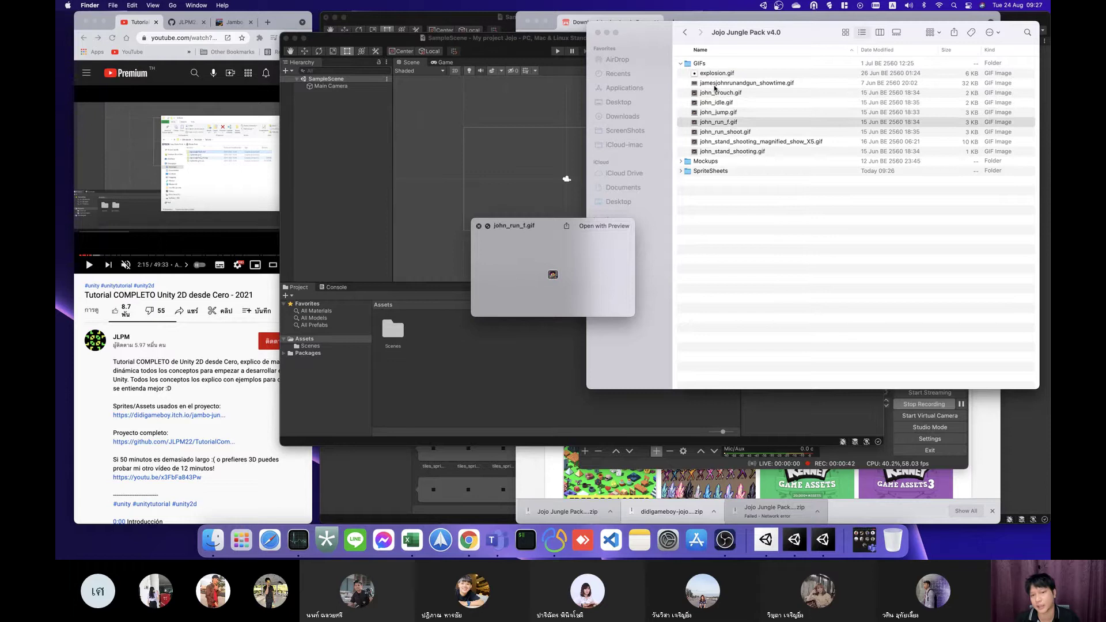
pyautogui.press('Down')
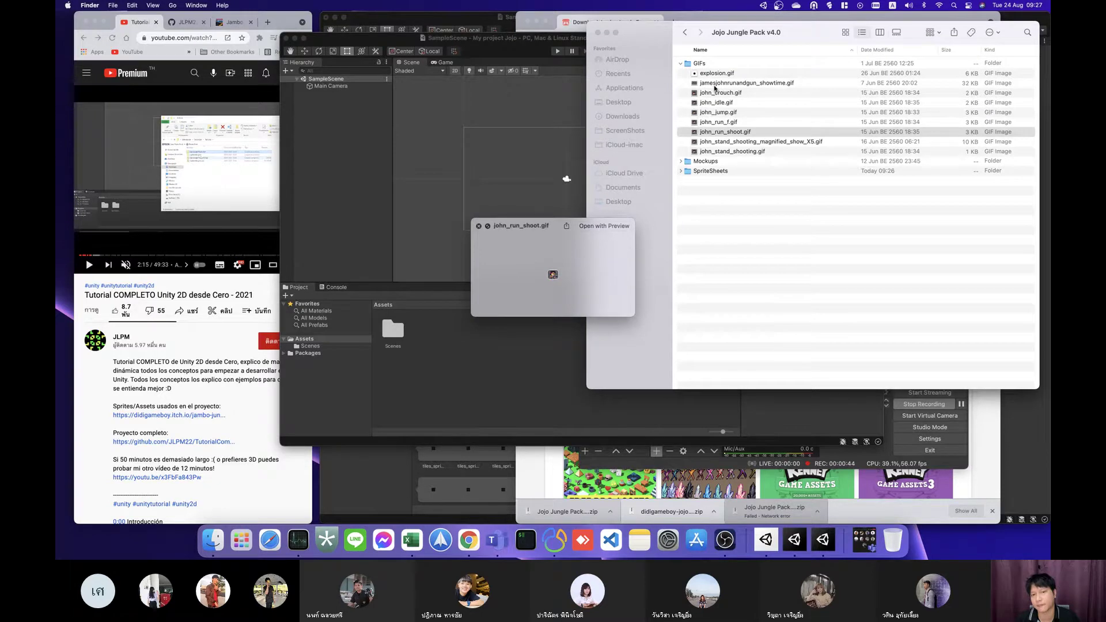
pyautogui.press('Down')
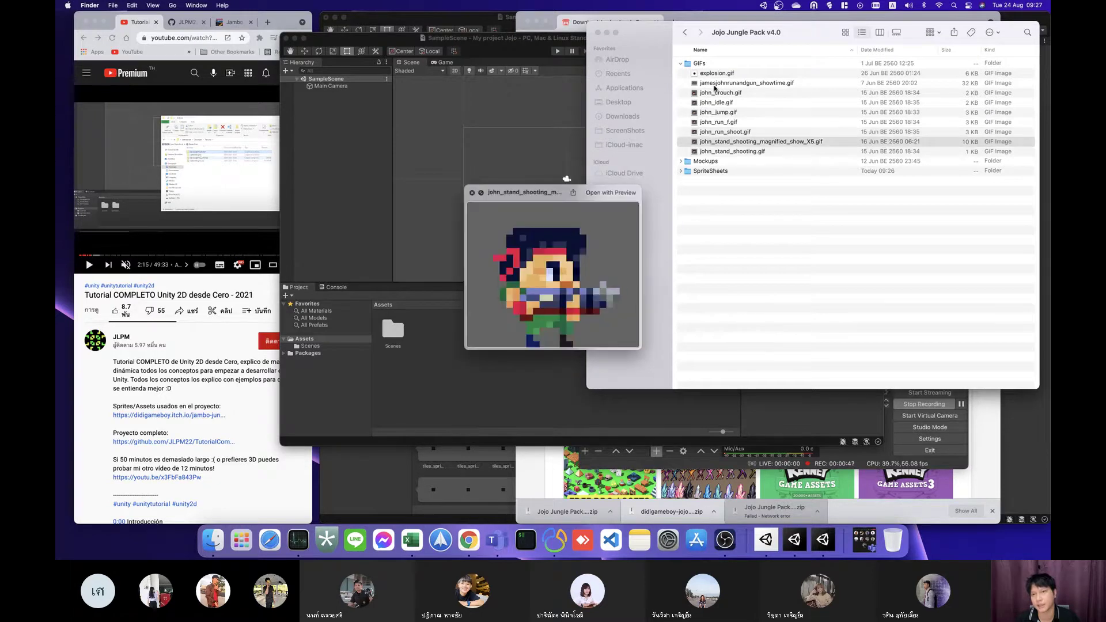
pyautogui.press('Down')
pyautogui.press('space')
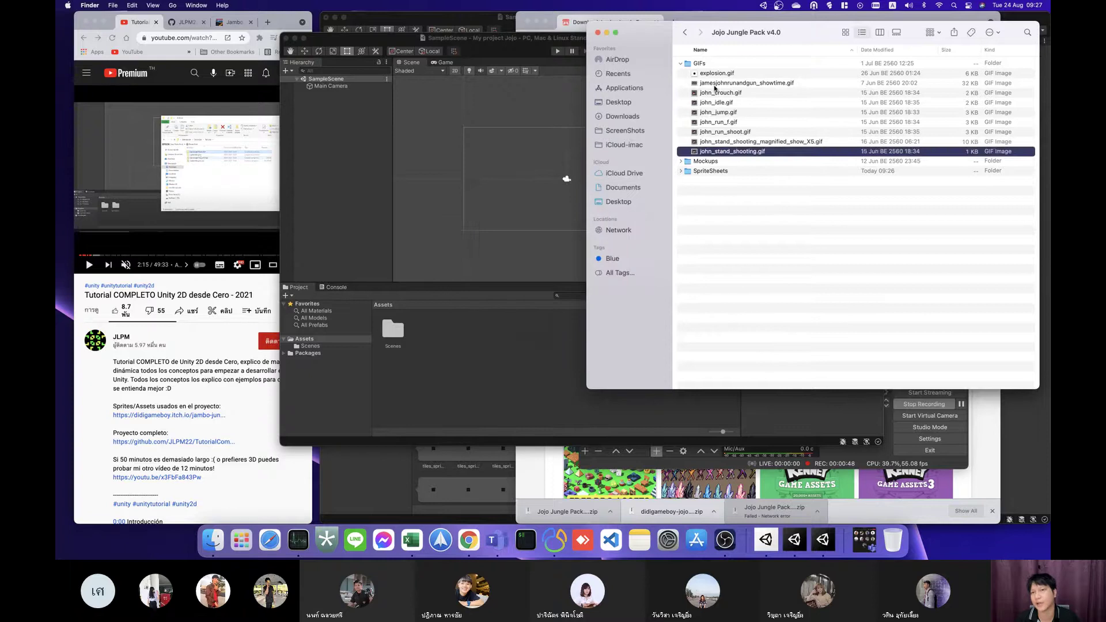
# Step: Preview explosion.gif, then collapse the GIFs folder
pyautogui.press('Left')
pyautogui.press('Down')
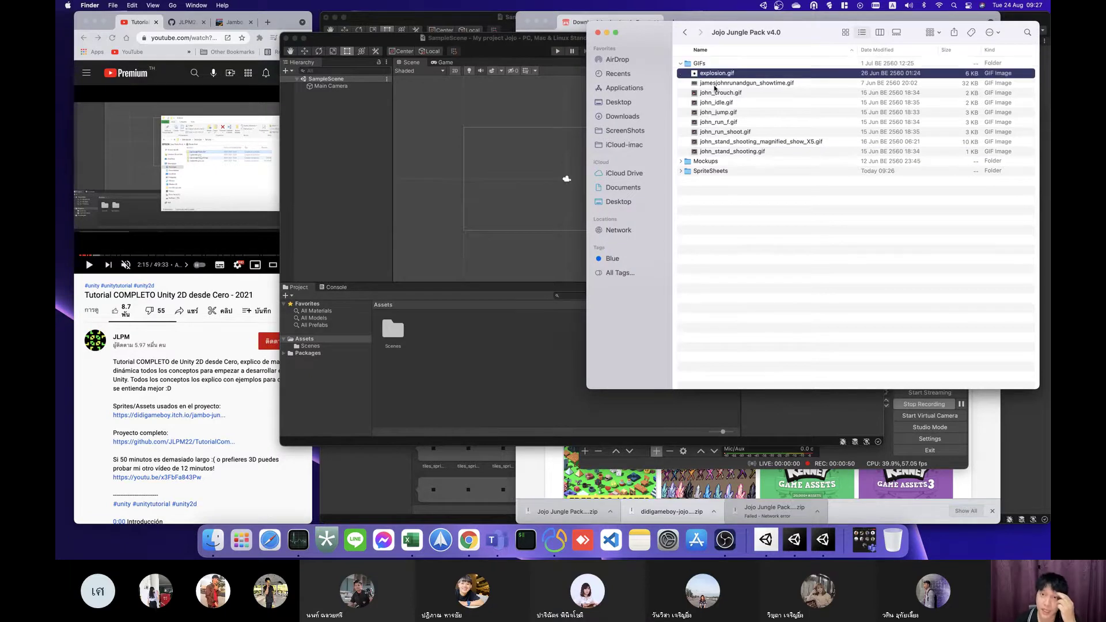
pyautogui.press('space')
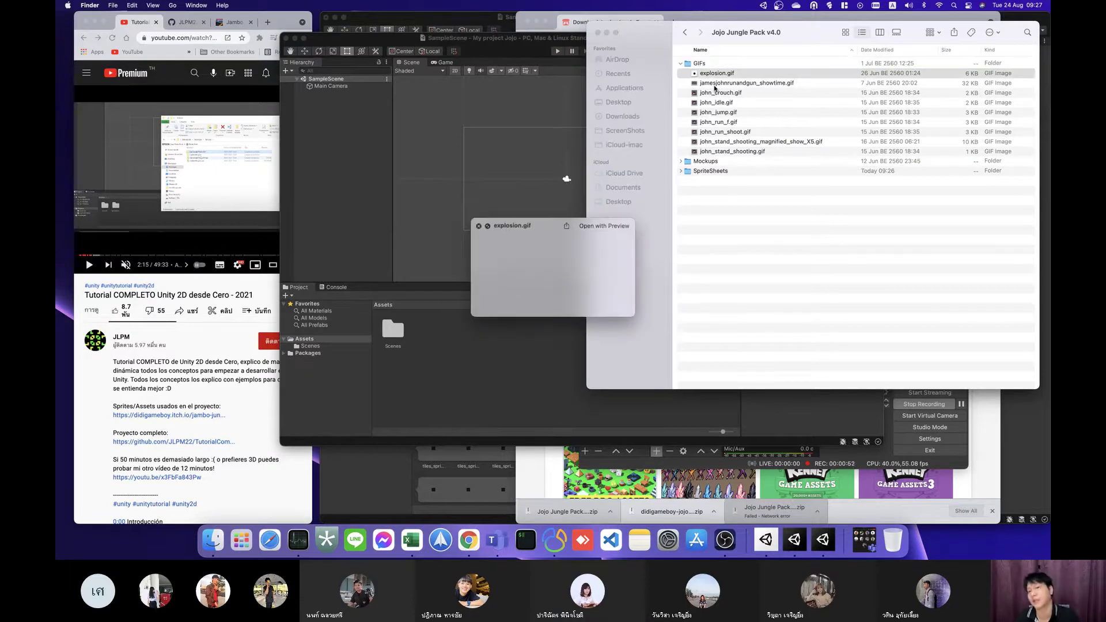
pyautogui.press('space')
pyautogui.press('Left')
pyautogui.press('Left')
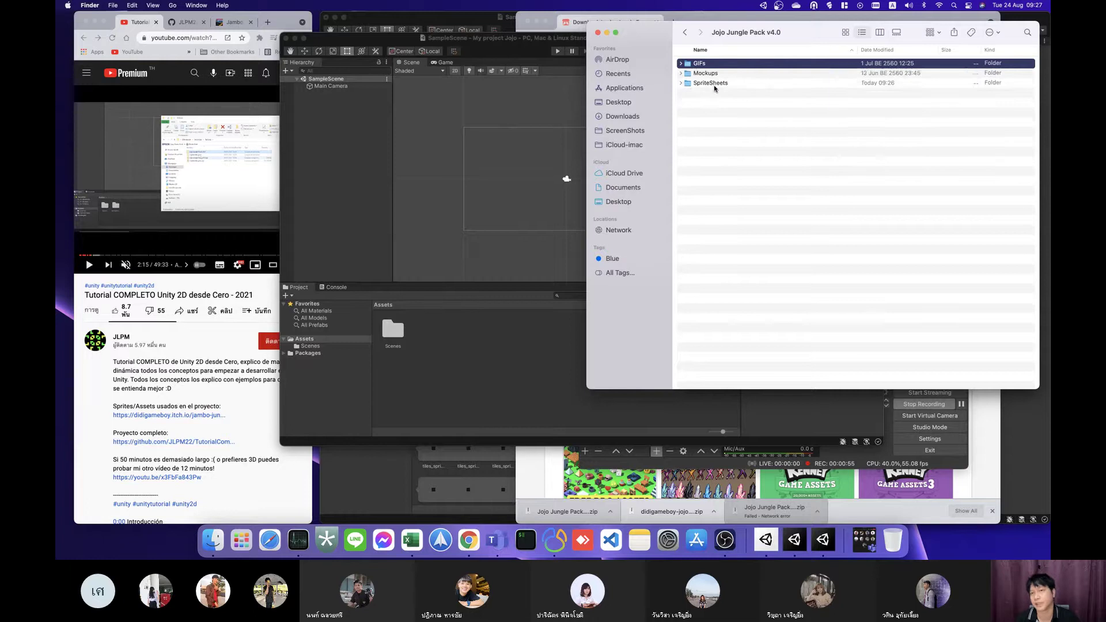
# Step: Preview the Mockups images, from enemiss1.png to jjmockups.png, then collapse Mockups
pyautogui.press('Down')
pyautogui.press('Right')
pyautogui.press('Down')
pyautogui.press('space')
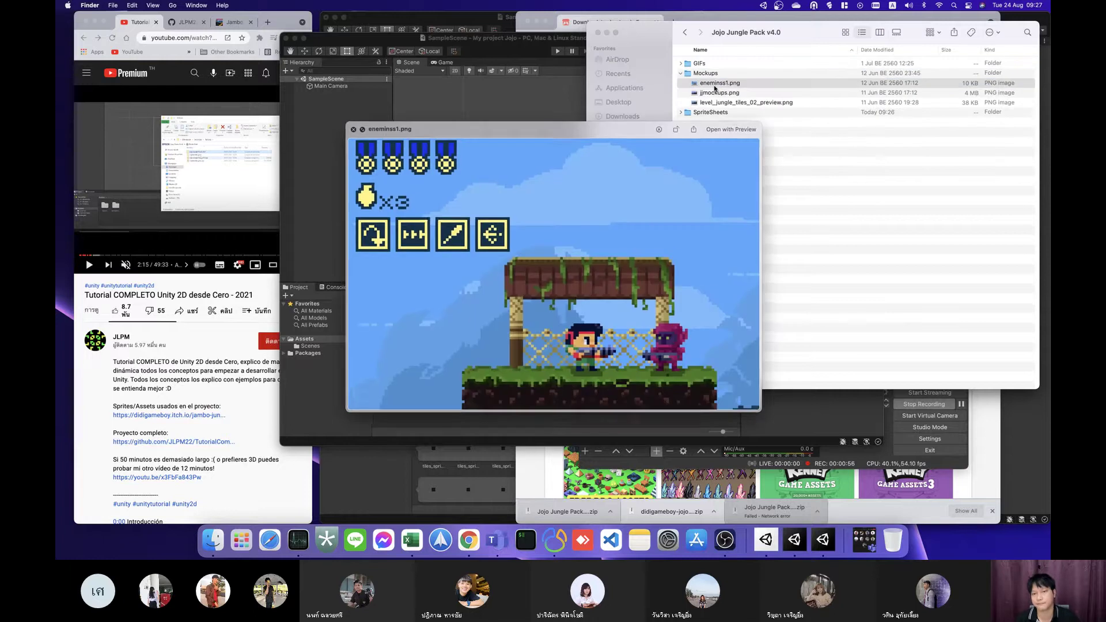
pyautogui.press('Down')
pyautogui.press('Down')
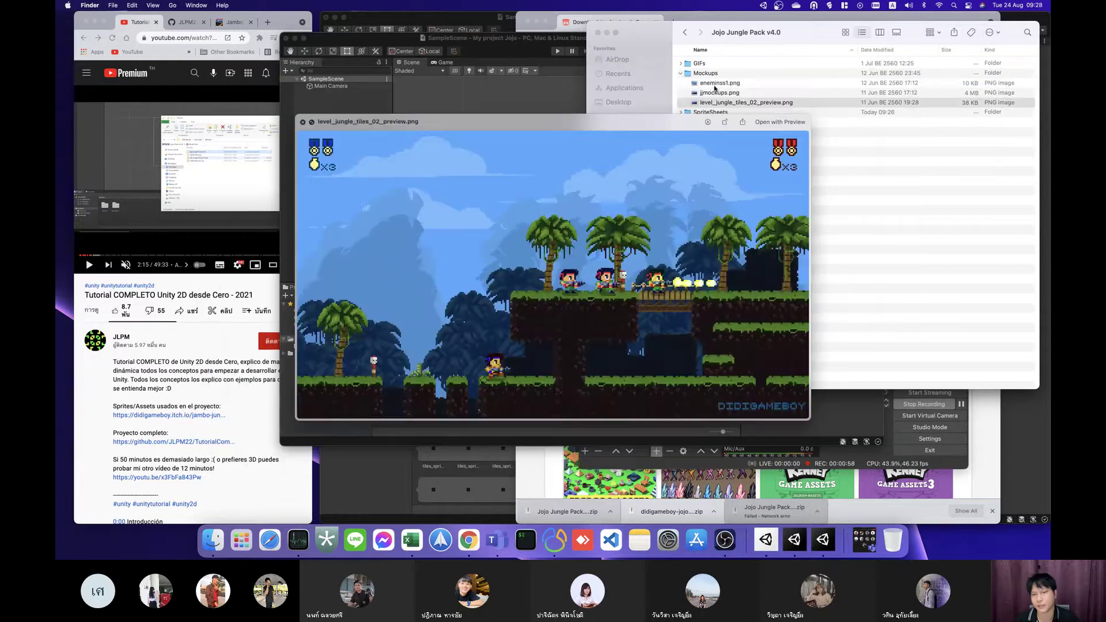
pyautogui.press('Up')
pyautogui.press('Up')
pyautogui.press('Down')
pyautogui.press('Down')
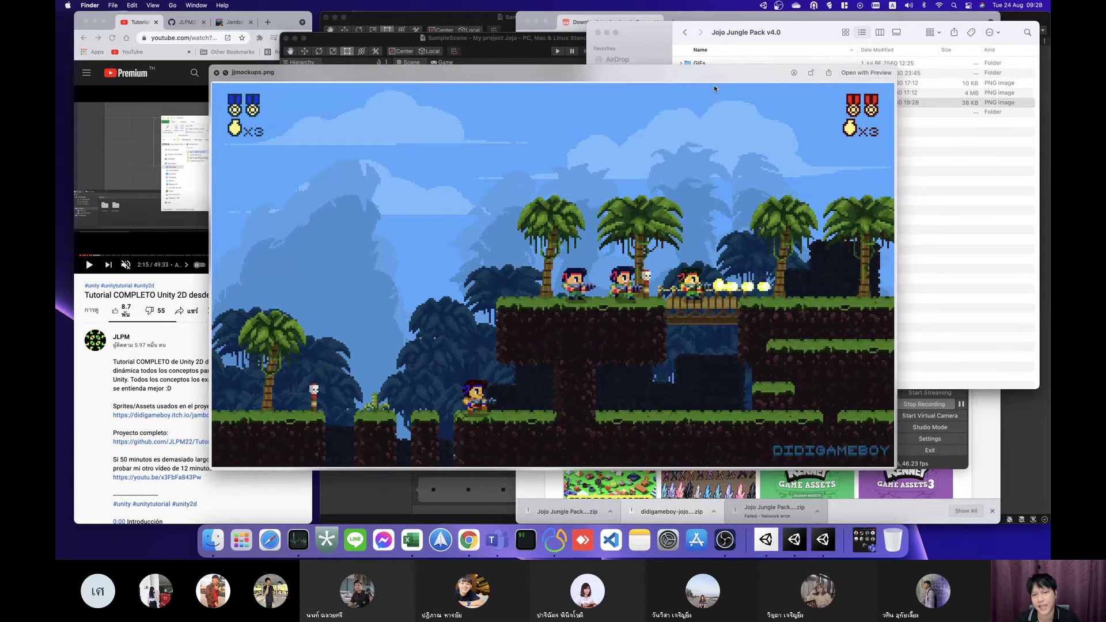
pyautogui.press('Up')
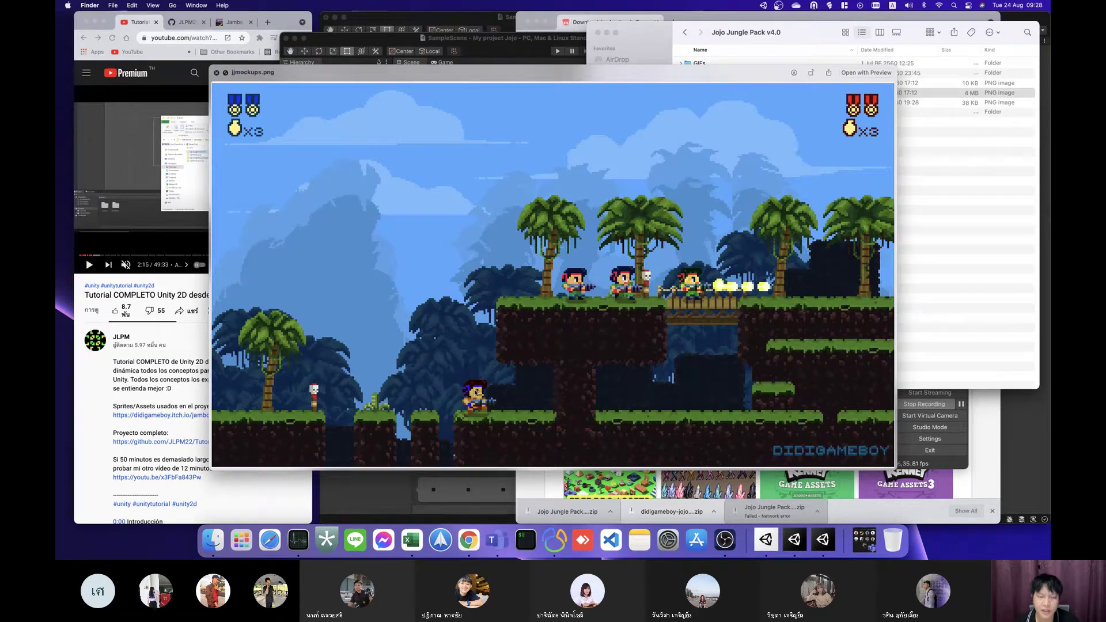
pyautogui.press('space')
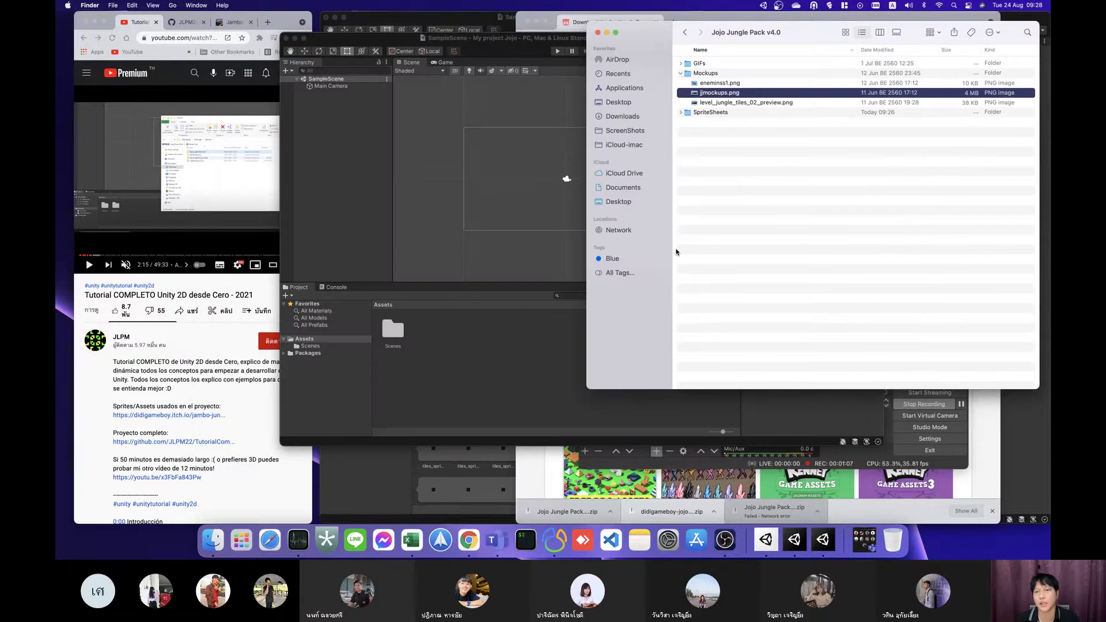
pyautogui.press('Left')
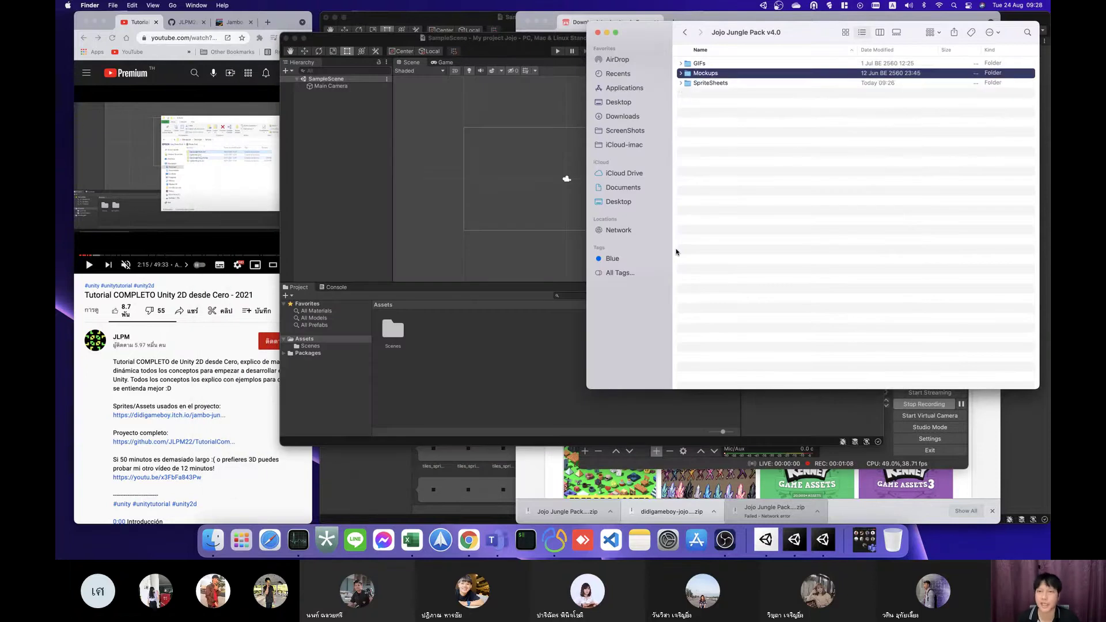
# Step: Check the SpriteSheets folder's contents and drag it into Unity's Assets panel
pyautogui.press('Down')
pyautogui.press('Right')
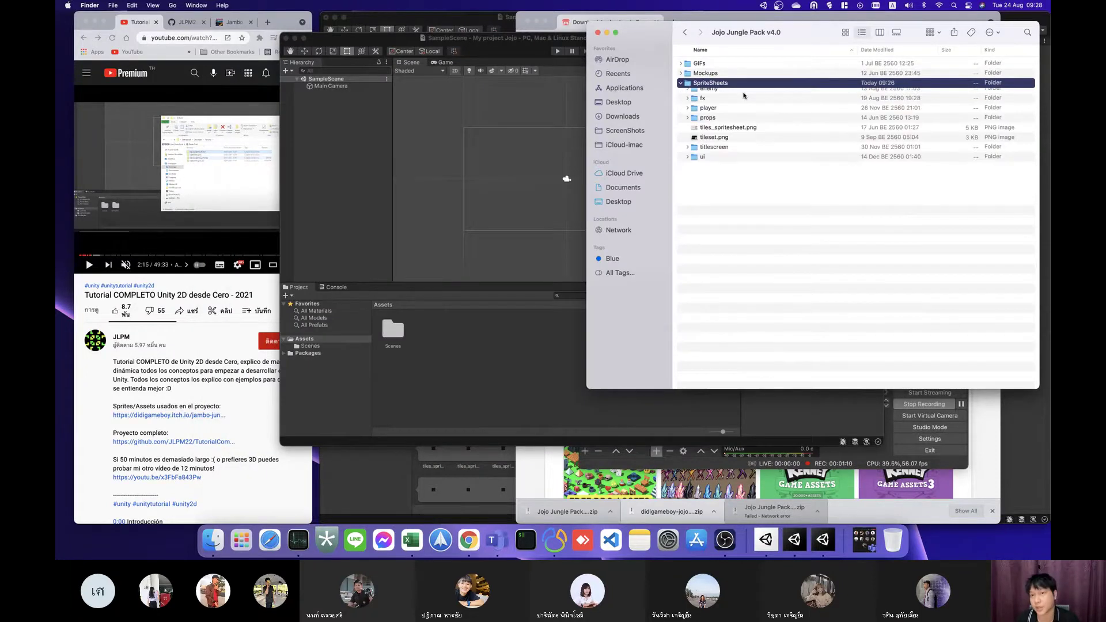
pyautogui.press('Left')
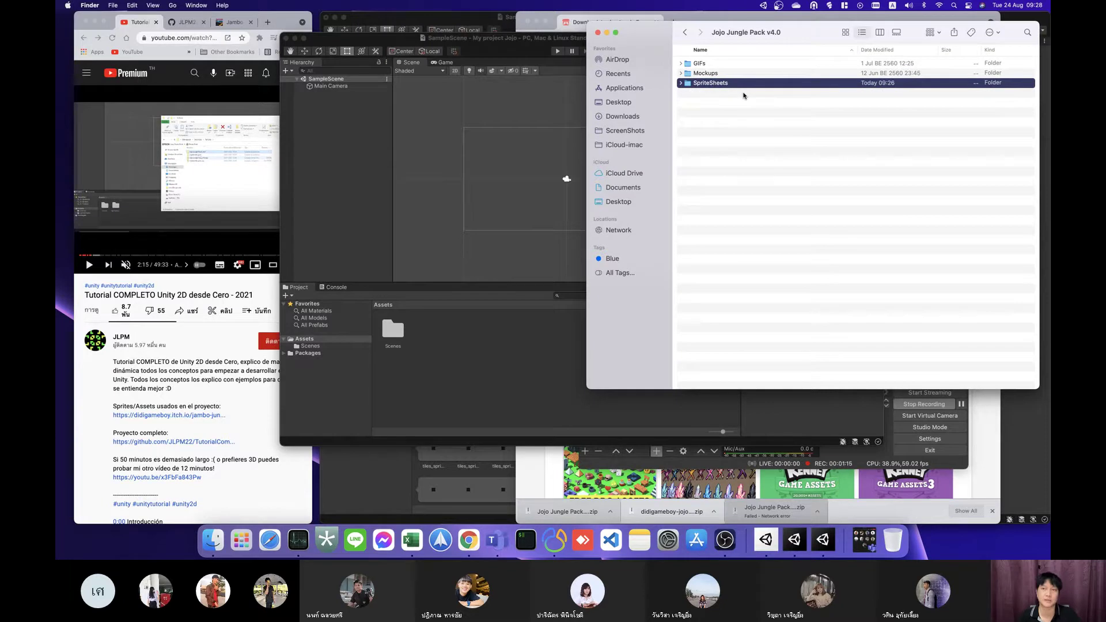
pyautogui.moveTo(708, 85)
pyautogui.mouseDown()
pyautogui.moveTo(475, 330)
pyautogui.moveTo(490, 341)
pyautogui.mouseUp()
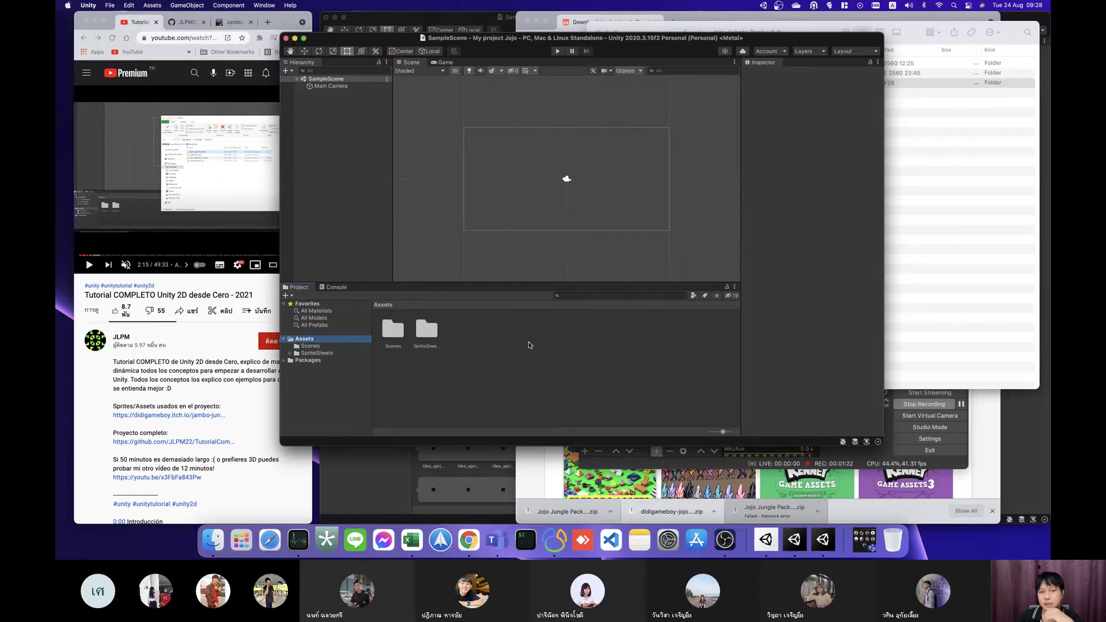
# Step: Expand SpriteSheets > player and preview the sprites from john_crouch_ng.png to john_hithurt_ng.png
pyautogui.click(928, 300)
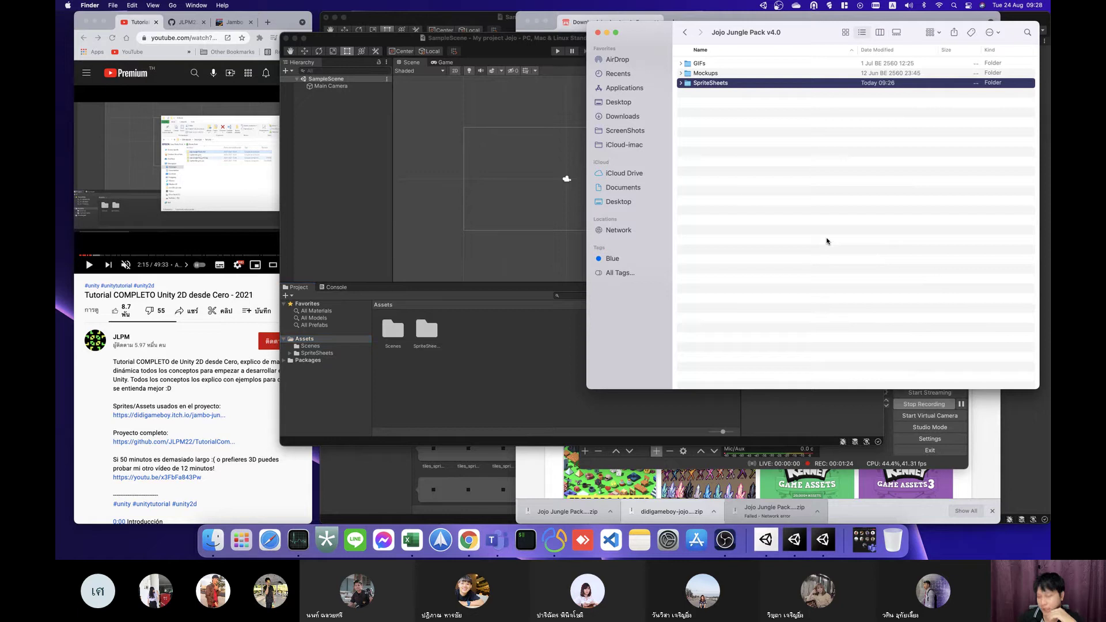
pyautogui.press('Right')
pyautogui.press('Down')
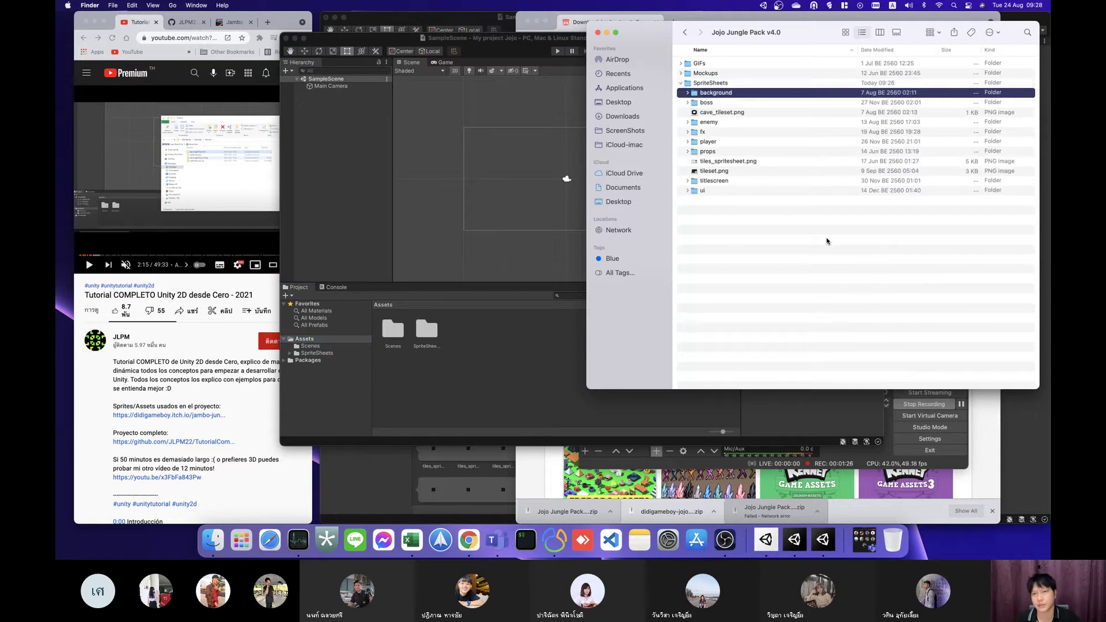
pyautogui.press('Down')
pyautogui.press('Down')
pyautogui.press('Down')
pyautogui.press('Down')
pyautogui.press('Down')
pyautogui.press('Right')
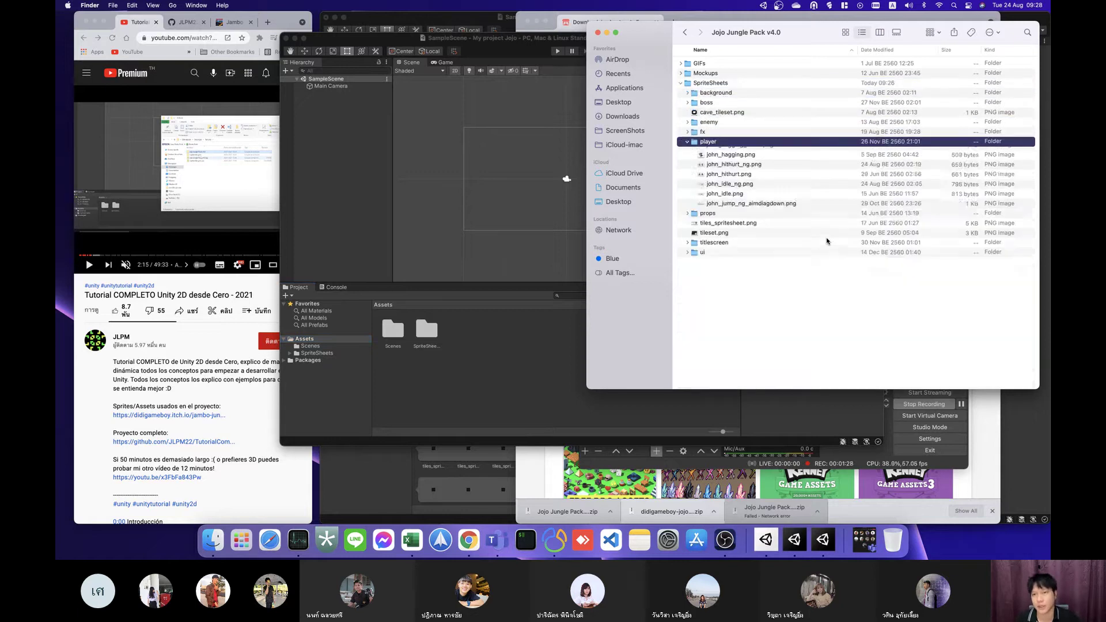
pyautogui.press('Down')
pyautogui.press('space')
pyautogui.press('Down')
pyautogui.press('Down')
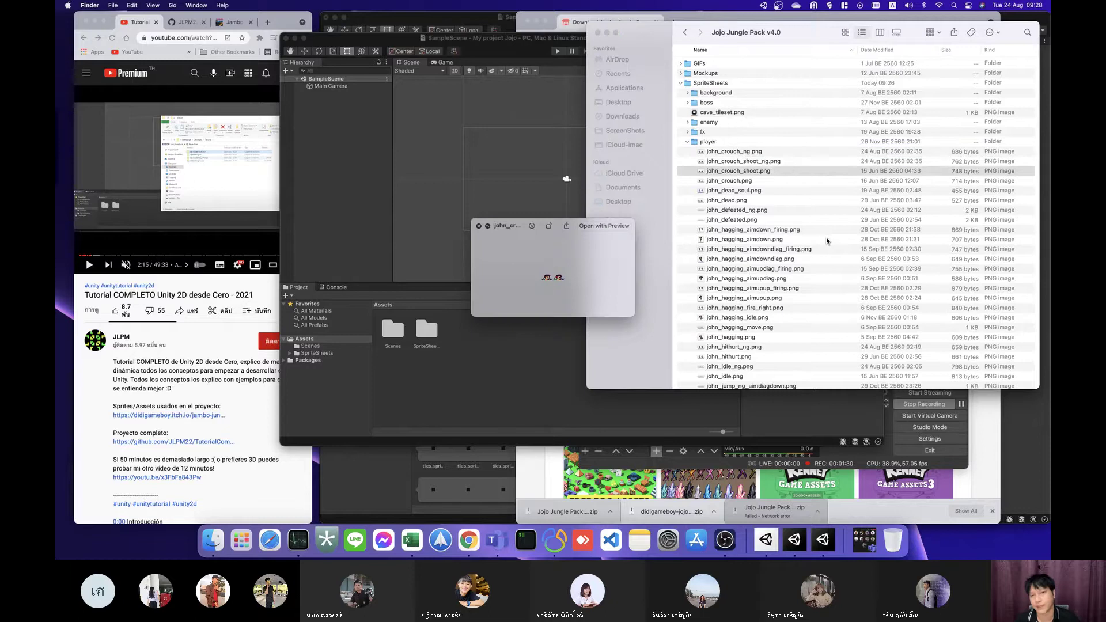
pyautogui.press('Down')
pyautogui.press('Down')
pyautogui.press('Down')
pyautogui.press('Down')
pyautogui.press('Down')
pyautogui.press('Down')
pyautogui.press('Down')
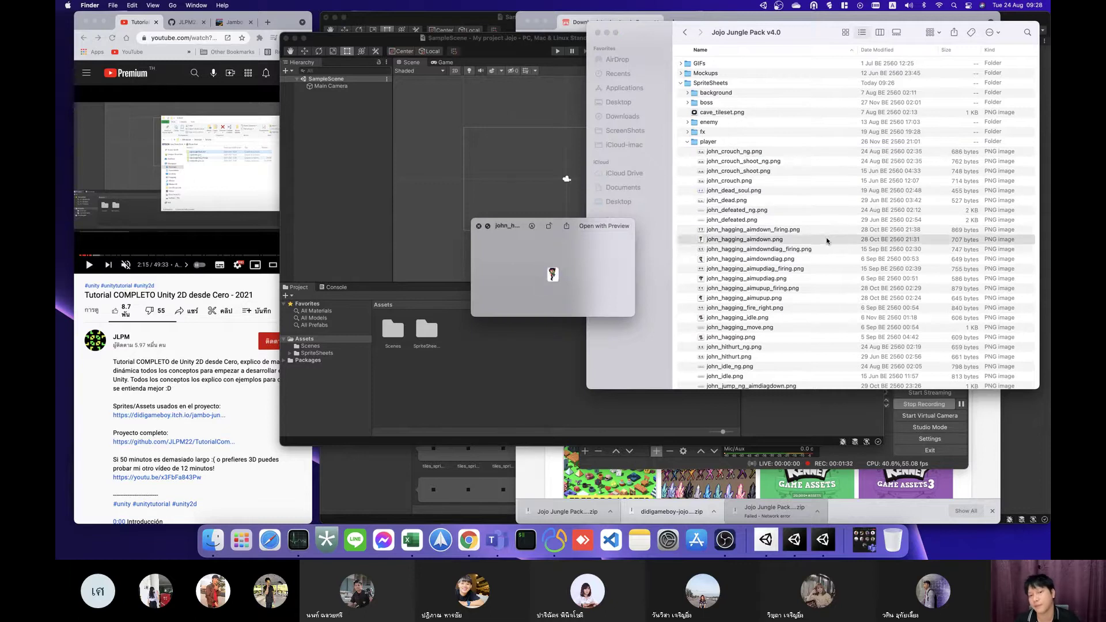
pyautogui.press('Down')
pyautogui.press('Down')
pyautogui.press('Down')
pyautogui.press('Down')
pyautogui.press('Down')
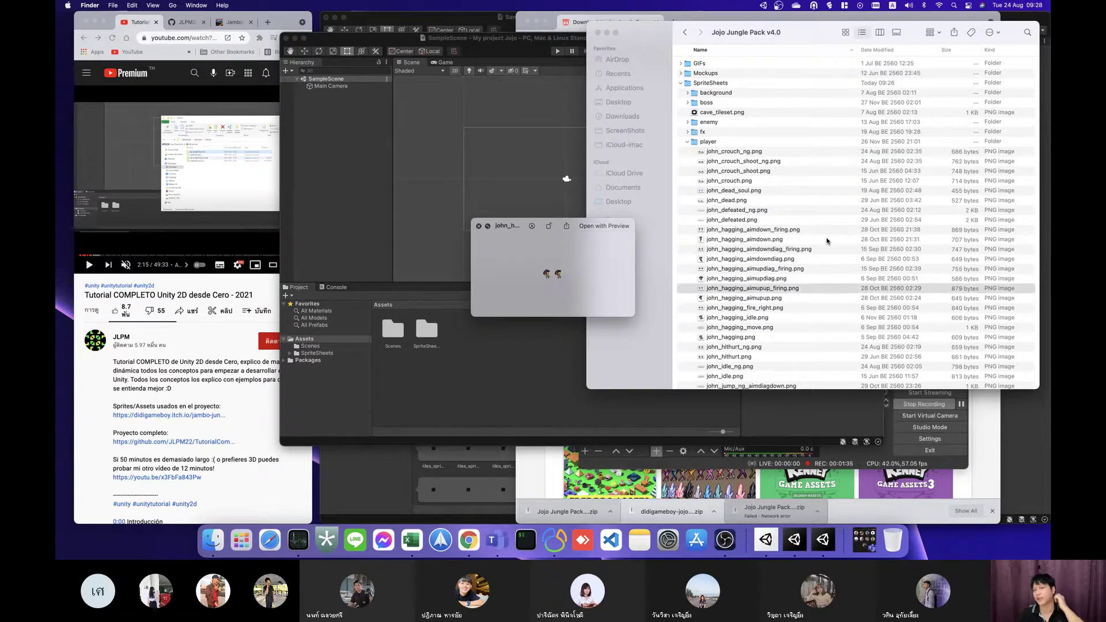
pyautogui.press('Down')
pyautogui.press('Down')
pyautogui.press('Down')
pyautogui.press('Down')
pyautogui.press('Down')
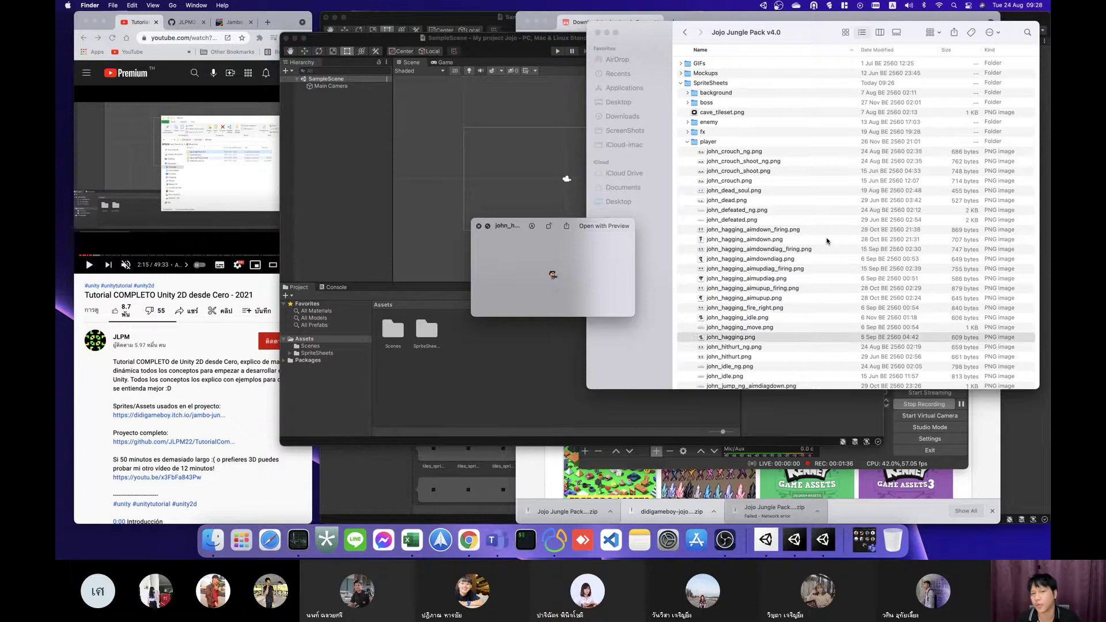
pyautogui.press('Up')
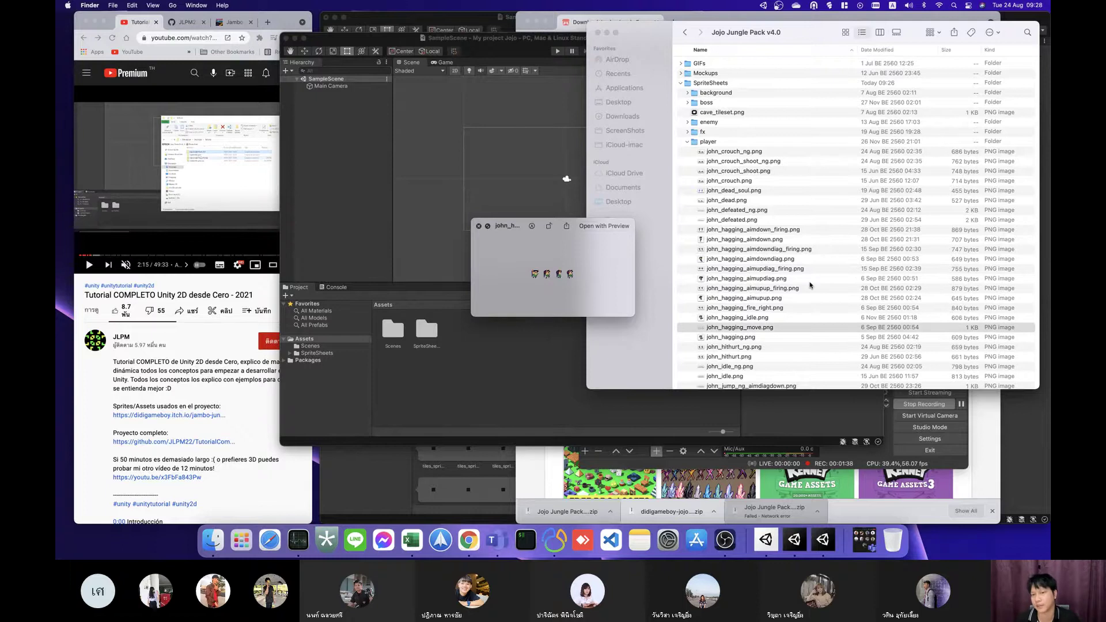
pyautogui.scroll(-5, 810, 285)
pyautogui.press('Down')
pyautogui.press('Down')
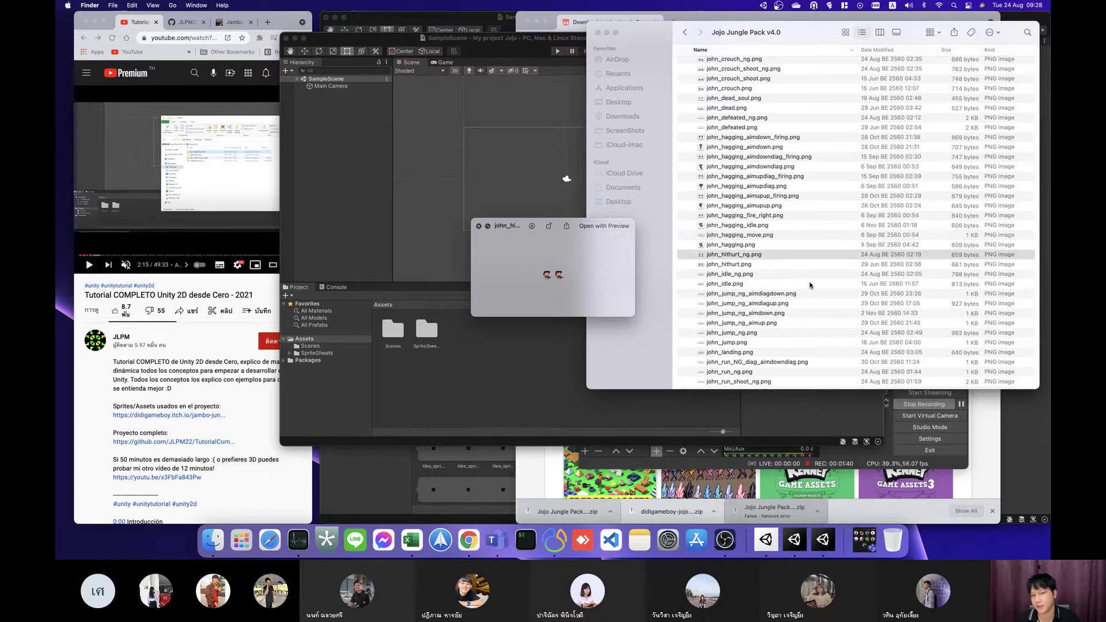
pyautogui.press('Down')
pyautogui.press('Down')
pyautogui.press('Down')
pyautogui.press('Down')
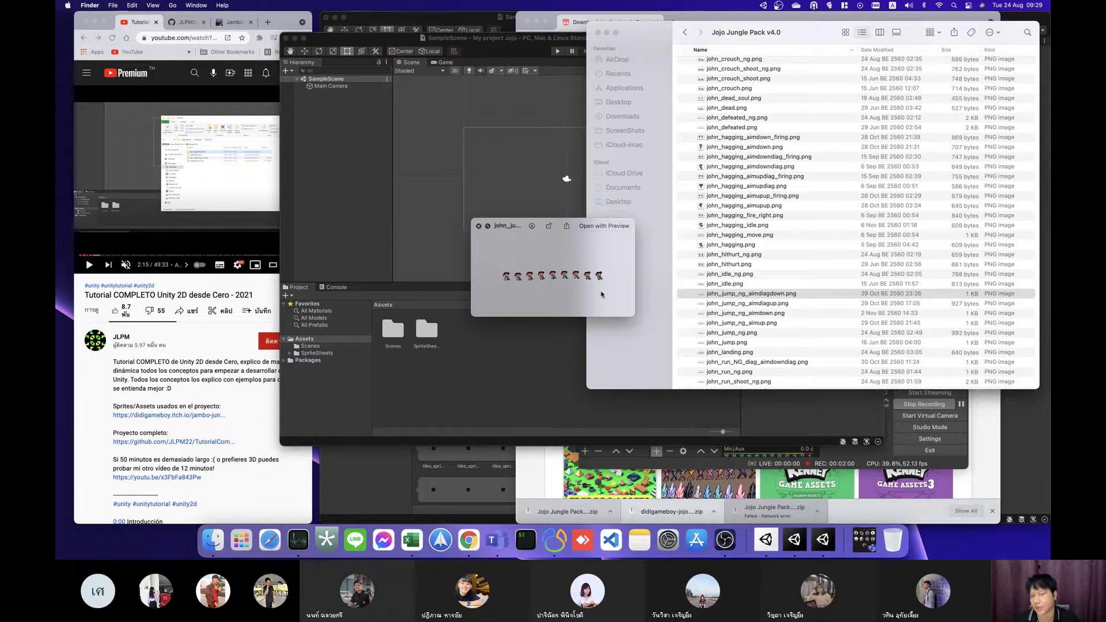
# Step: Continue through the jump, run, shooting and john_static sprites up to weapon_bullet.png
pyautogui.click(741, 304)
pyautogui.press('Down')
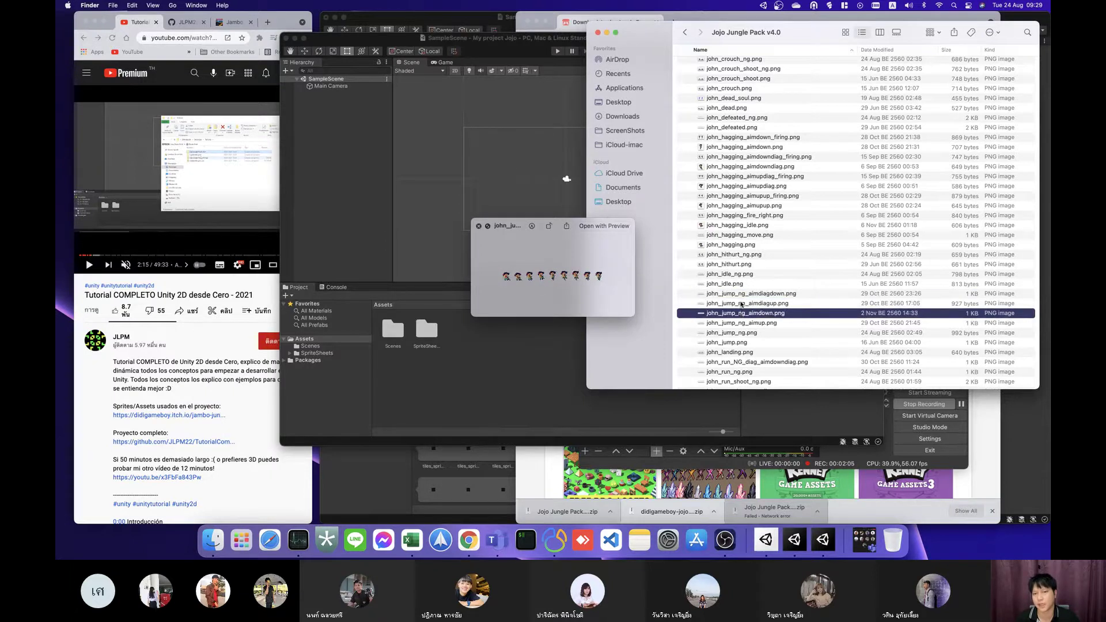
pyautogui.press('Down')
pyautogui.press('Down')
pyautogui.press('Down')
pyautogui.press('Down')
pyautogui.press('Down')
pyautogui.press('Down')
pyautogui.press('Down')
pyautogui.press('Down')
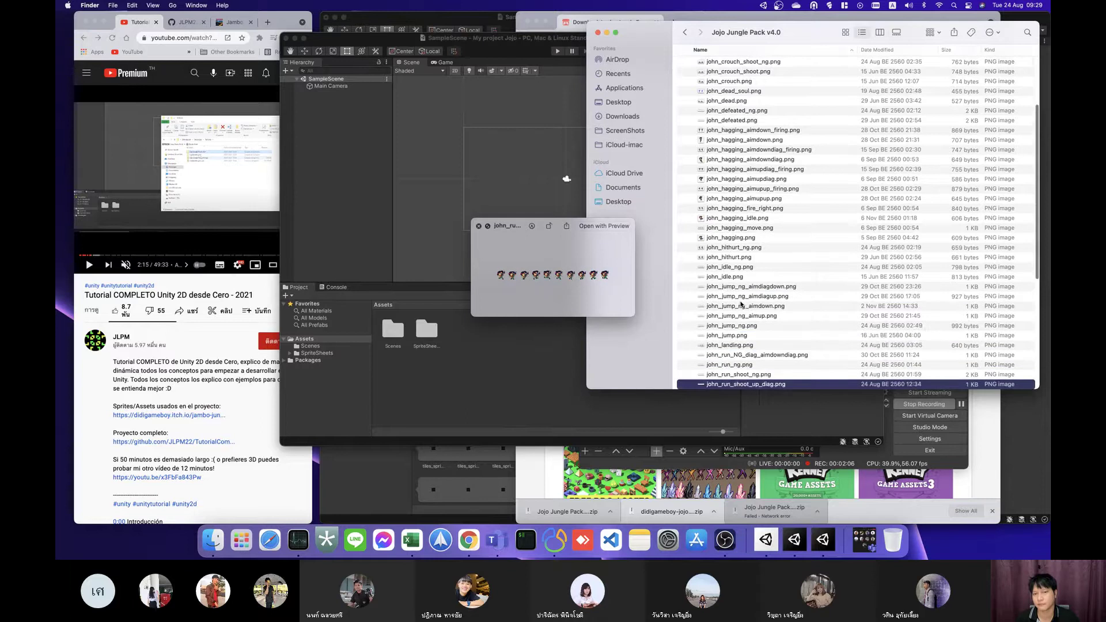
pyautogui.press('Down')
pyautogui.press('Down')
pyautogui.press('Down')
pyautogui.press('Down')
pyautogui.press('Down')
pyautogui.press('Down')
pyautogui.press('Down')
pyautogui.press('Down')
pyautogui.press('Down')
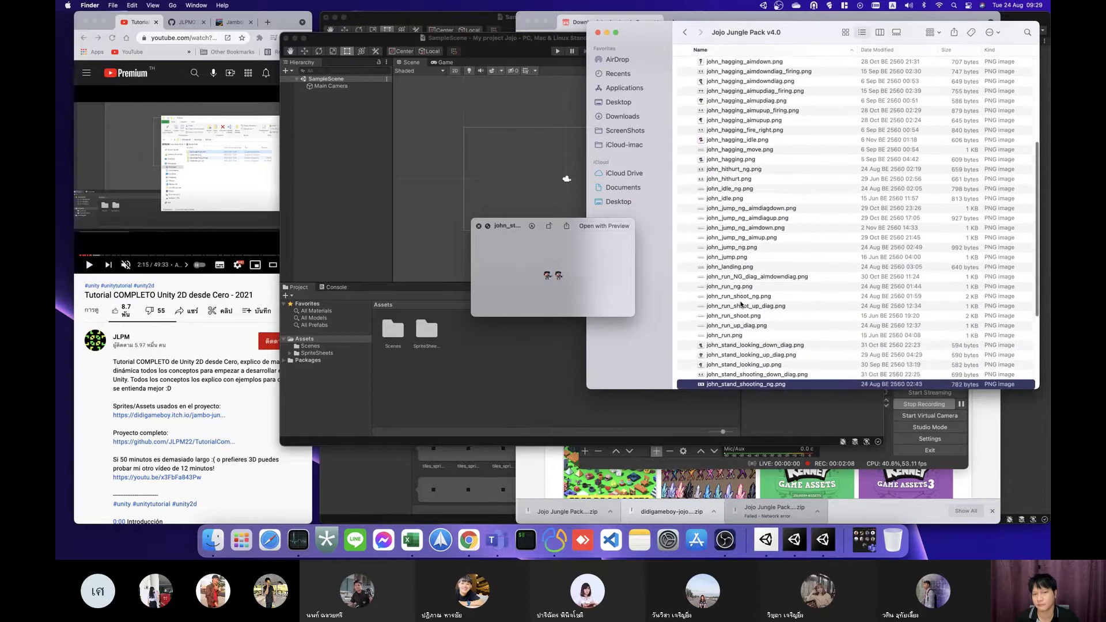
pyautogui.press('Down')
pyautogui.press('Down')
pyautogui.press('Down')
pyautogui.press('Down')
pyautogui.press('Down')
pyautogui.press('Down')
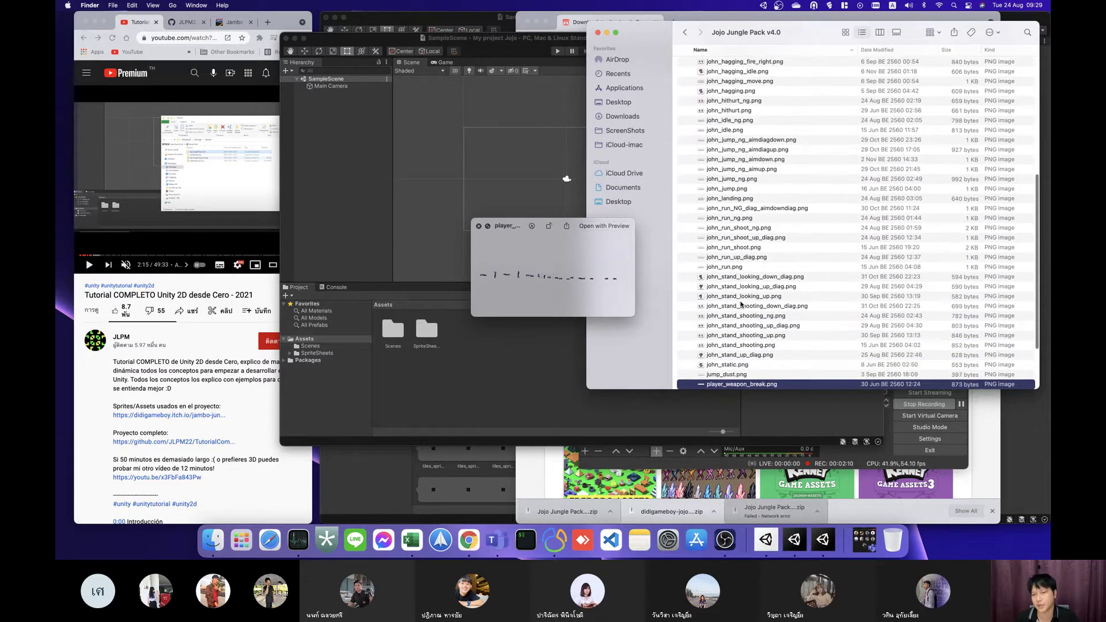
pyautogui.press('Up')
pyautogui.press('Up')
pyautogui.press('Up')
pyautogui.press('Down')
pyautogui.press('Down')
pyautogui.press('Down')
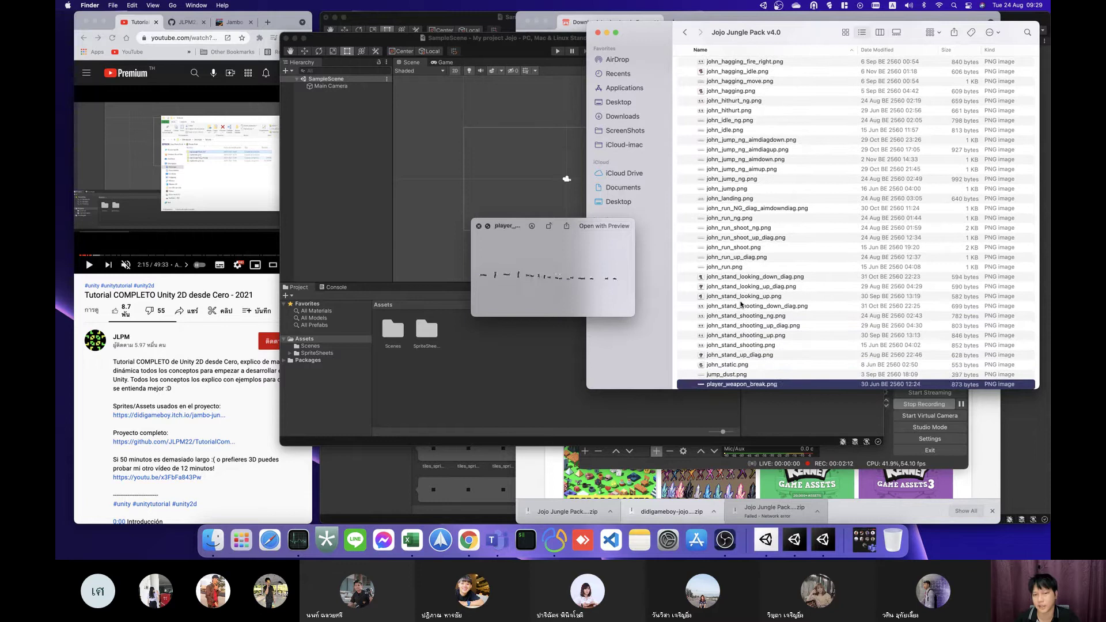
pyautogui.press('Down')
pyautogui.press('Down')
pyautogui.press('Down')
pyautogui.press('Down')
pyautogui.press('Up')
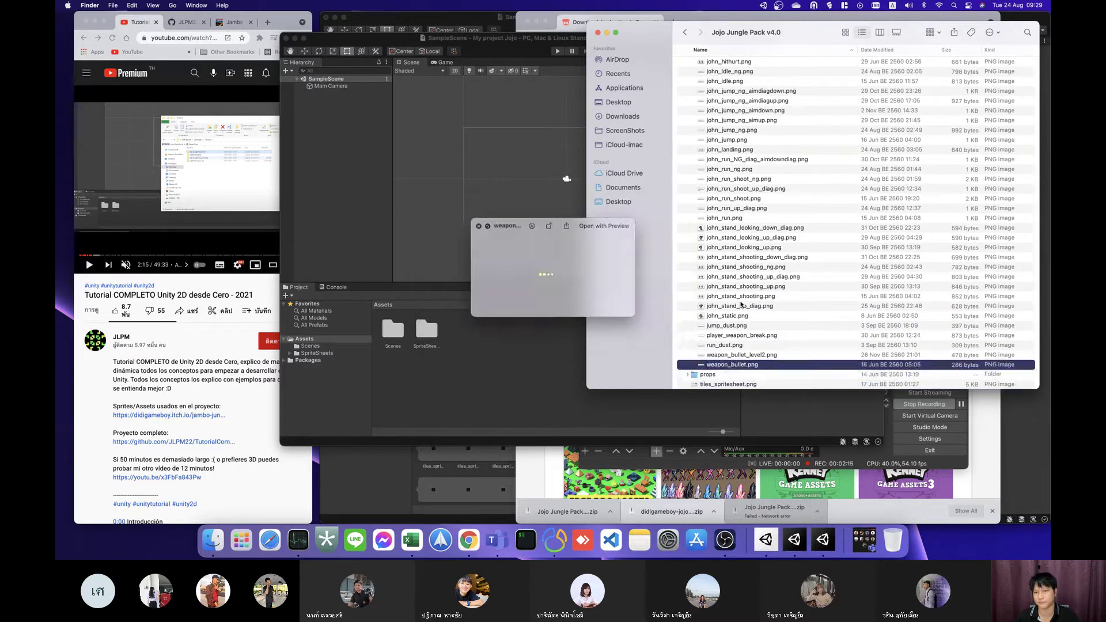
# Step: Collapse the player folder, preview the titlescreen images, then collapse titlescreen
pyautogui.press('Left')
pyautogui.press('Up')
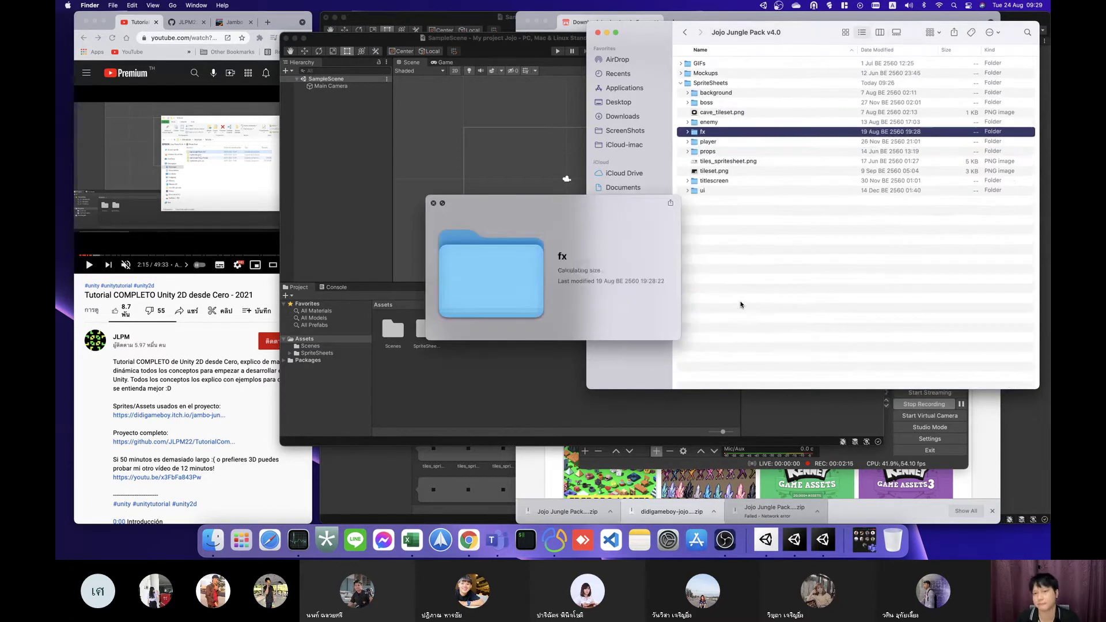
pyautogui.press('Down')
pyautogui.press('Down')
pyautogui.press('Down')
pyautogui.press('Down')
pyautogui.press('Right')
pyautogui.press('Down')
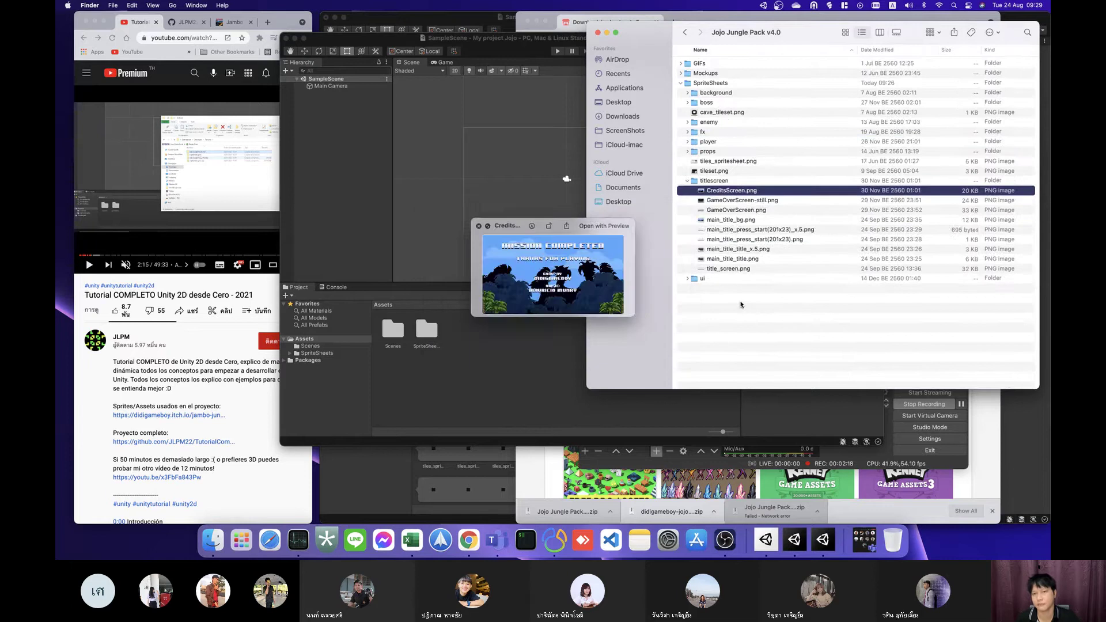
pyautogui.press('Down')
pyautogui.press('Down')
pyautogui.press('Down')
pyautogui.press('Down')
pyautogui.press('Down')
pyautogui.press('Down')
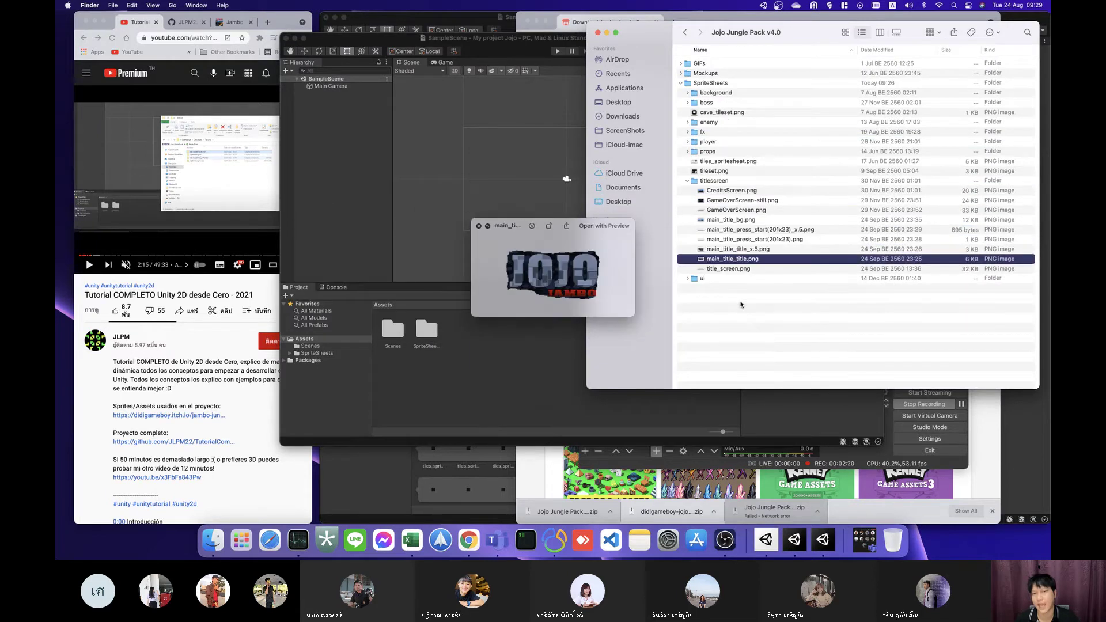
pyautogui.press('Left')
pyautogui.press('Right')
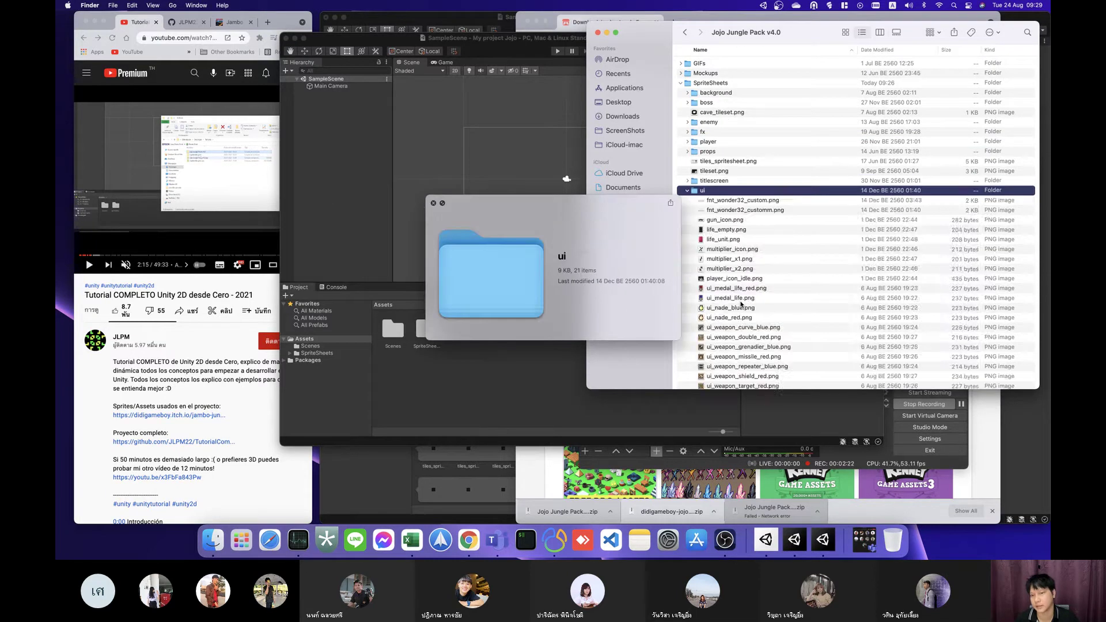
pyautogui.press('Left')
# Step: Compare tiles_spritesheet.png with tileset.png, ending on tiles_spritesheet.png
pyautogui.press('Up')
pyautogui.press('Up')
pyautogui.press('Up')
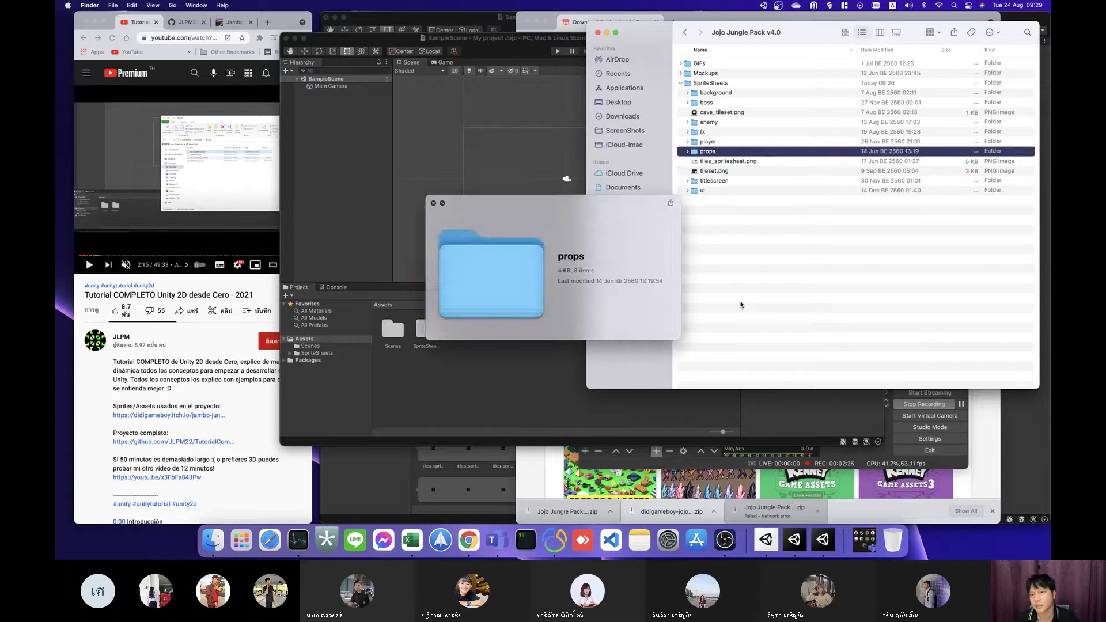
pyautogui.press('Down')
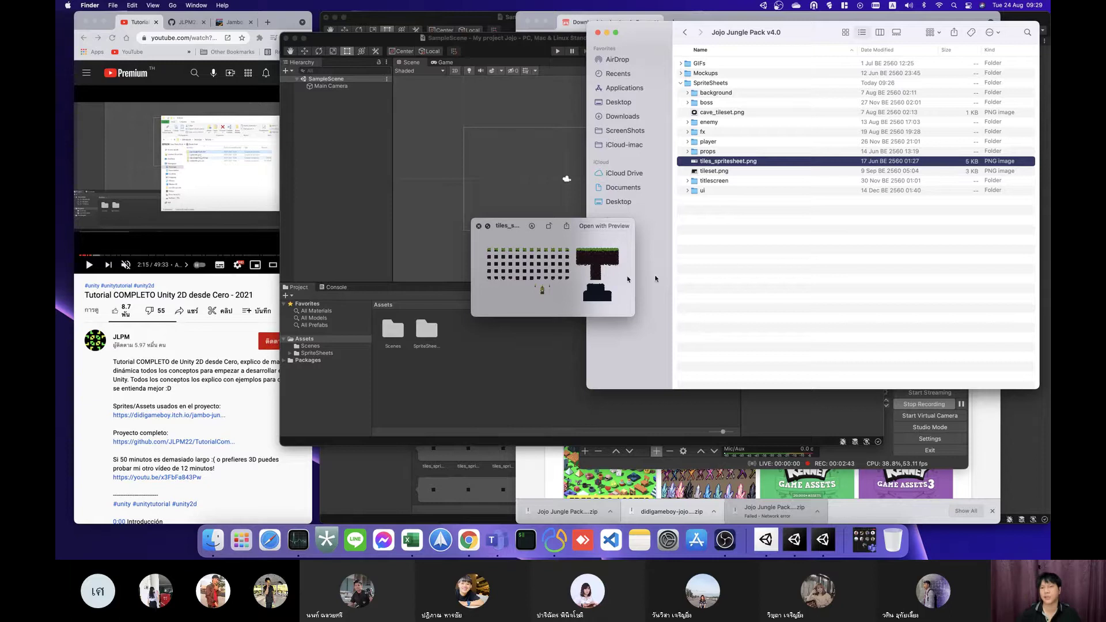
pyautogui.press('Down')
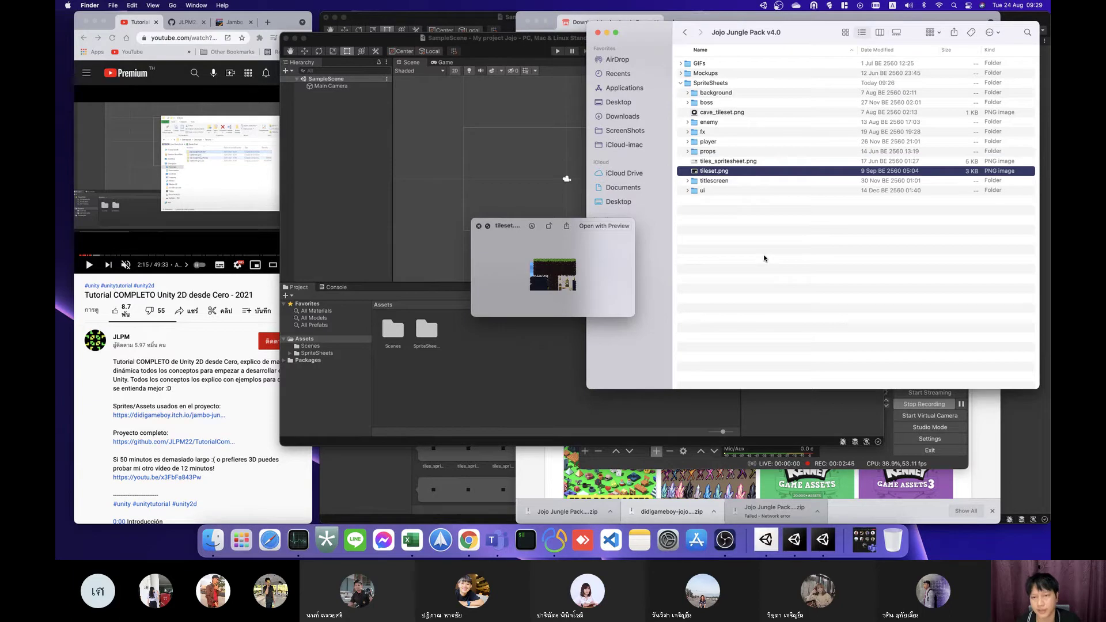
pyautogui.press('Up')
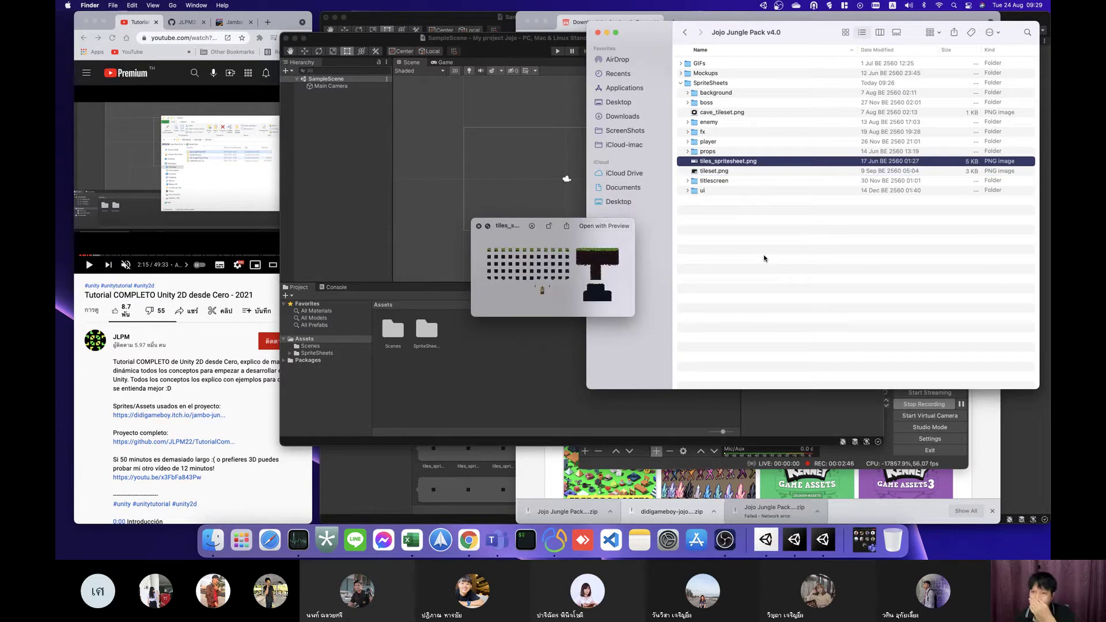
# Step: Expand the boss folder and preview its sprites, starting with Boss_Fire_Expl.png
pyautogui.press('Up')
pyautogui.press('Up')
pyautogui.press('Up')
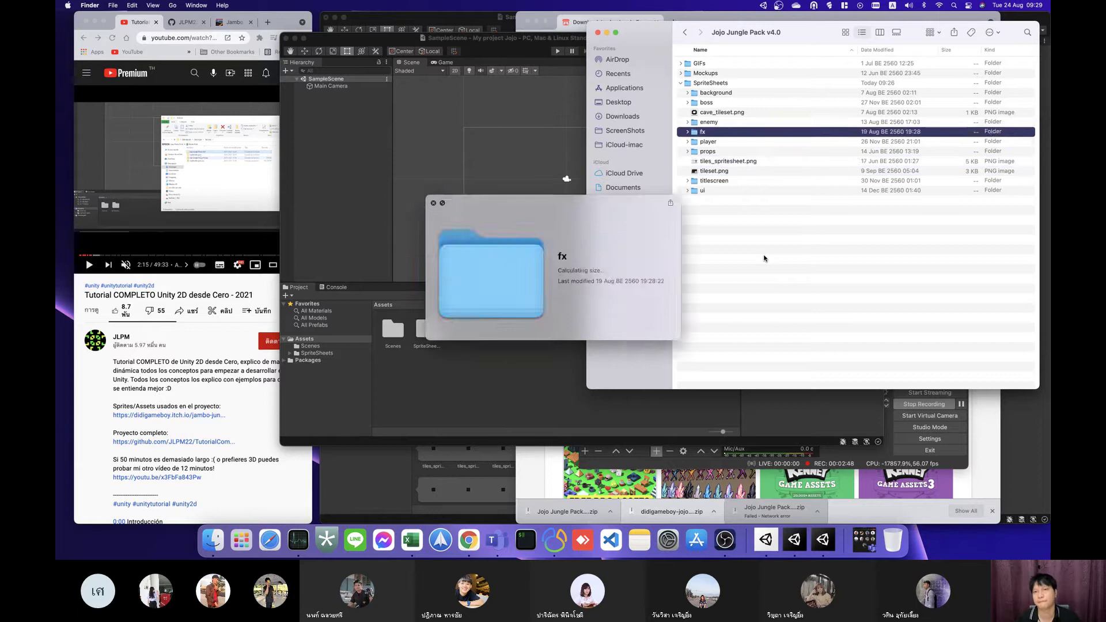
pyautogui.press('Up')
pyautogui.press('Up')
pyautogui.press('Up')
pyautogui.press('Right')
pyautogui.press('Down')
pyautogui.press('Down')
pyautogui.press('Down')
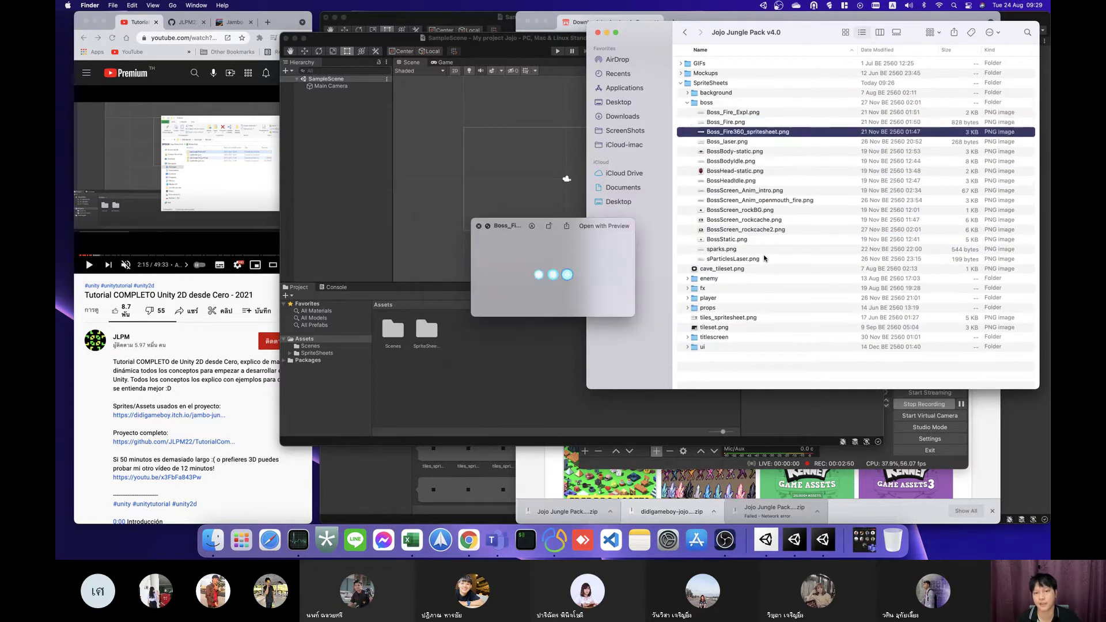
pyautogui.press('Down')
pyautogui.press('Down')
pyautogui.press('Down')
pyautogui.press('Down')
pyautogui.press('Down')
pyautogui.press('Down')
pyautogui.press('Down')
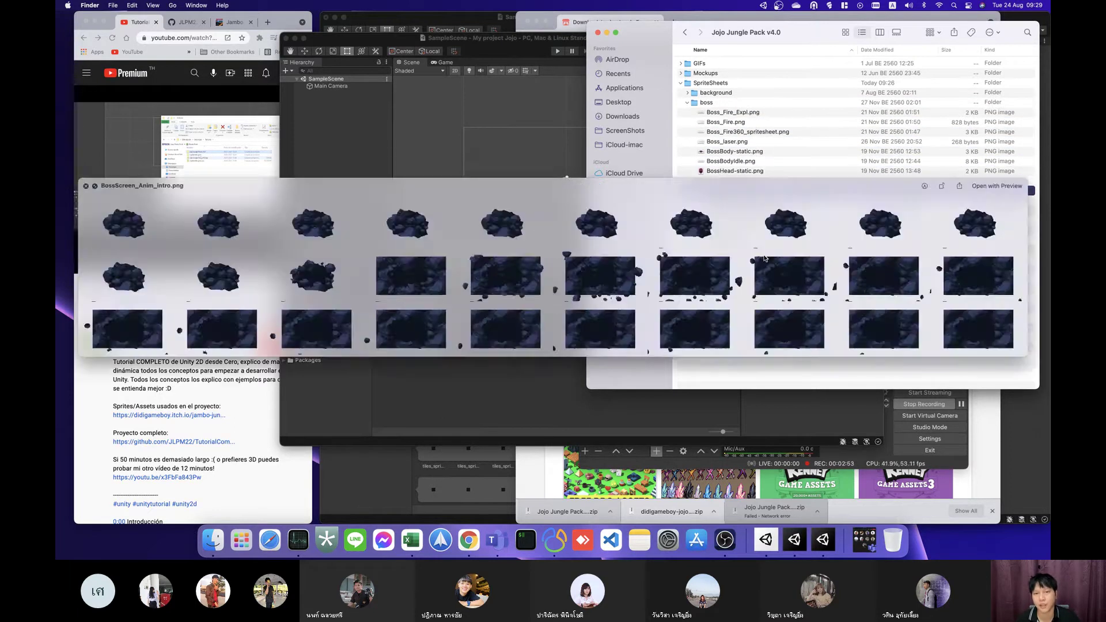
pyautogui.press('Down')
pyautogui.press('Down')
pyautogui.press('Down')
pyautogui.press('Down')
pyautogui.press('Down')
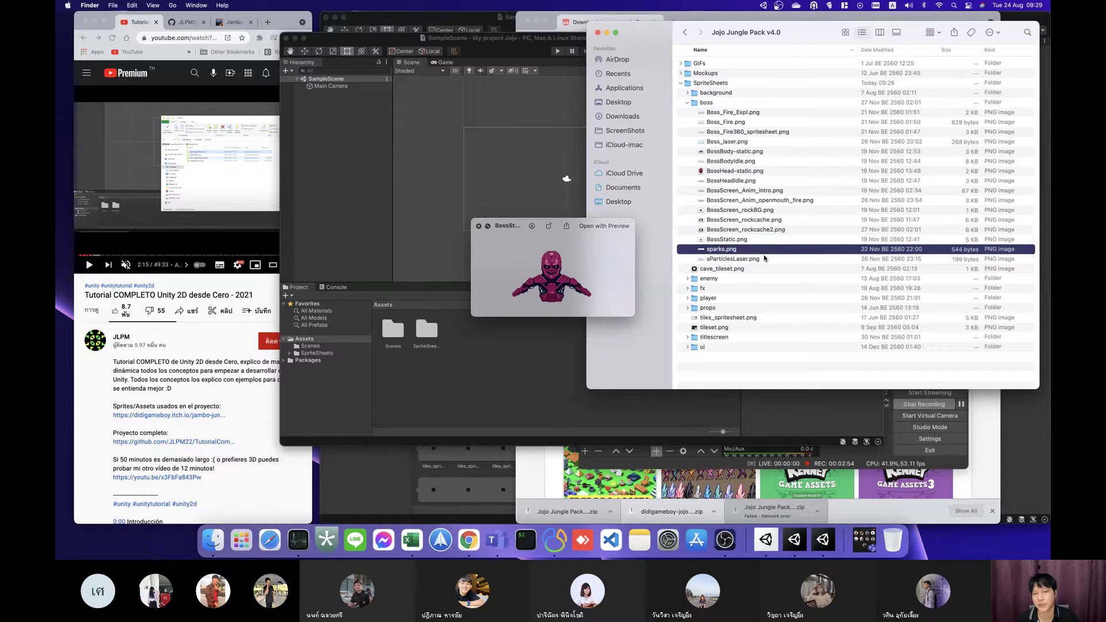
pyautogui.press('Down')
pyautogui.press('Up')
pyautogui.press('Up')
pyautogui.press('Up')
pyautogui.press('Up')
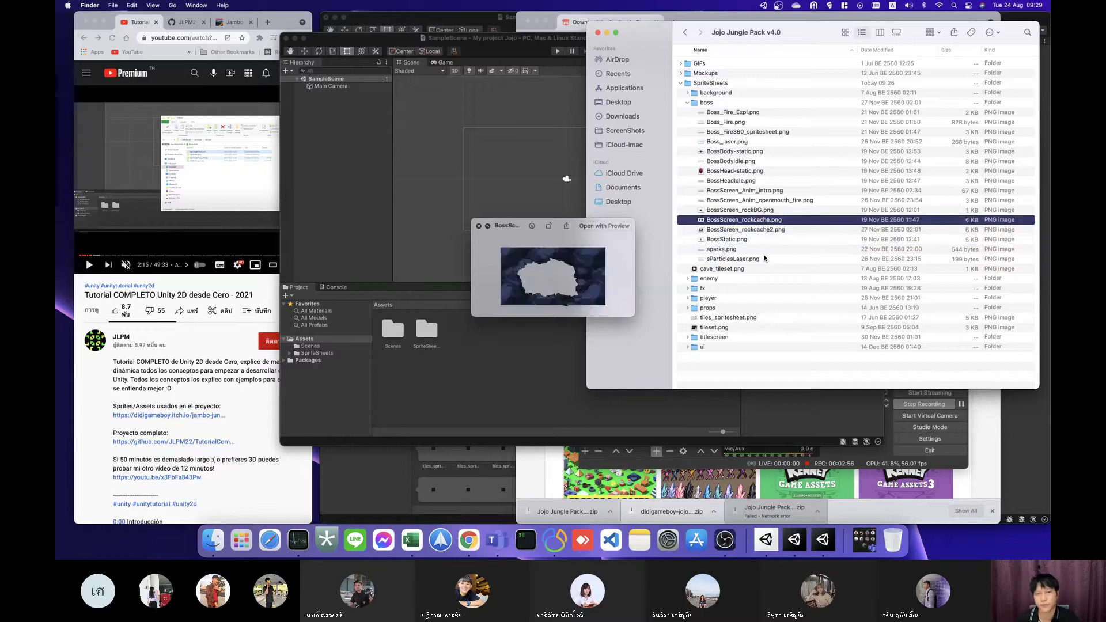
pyautogui.press('Up')
pyautogui.press('Up')
pyautogui.press('Up')
pyautogui.press('Up')
pyautogui.press('Down')
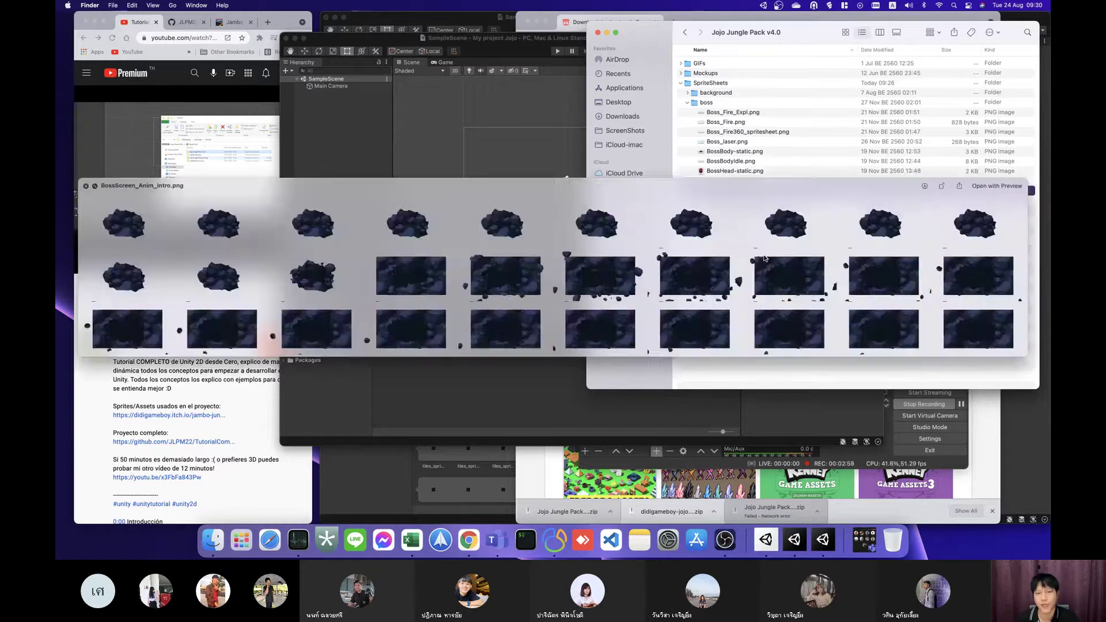
pyautogui.press('Up')
pyautogui.press('Up')
# Step: Collapse boss, then preview the background images and collapse the background folder
pyautogui.press('Up')
pyautogui.press('Up')
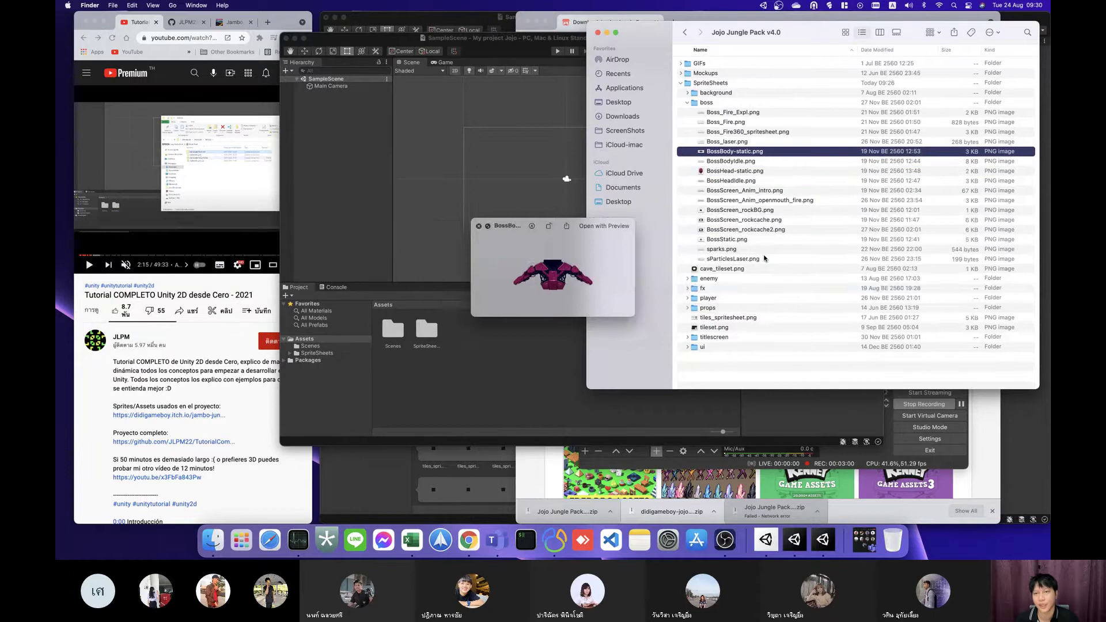
pyautogui.press('Up')
pyautogui.press('Up')
pyautogui.press('Up')
pyautogui.press('Up')
pyautogui.press('Up')
pyautogui.press('Left')
pyautogui.press('Up')
pyautogui.press('Right')
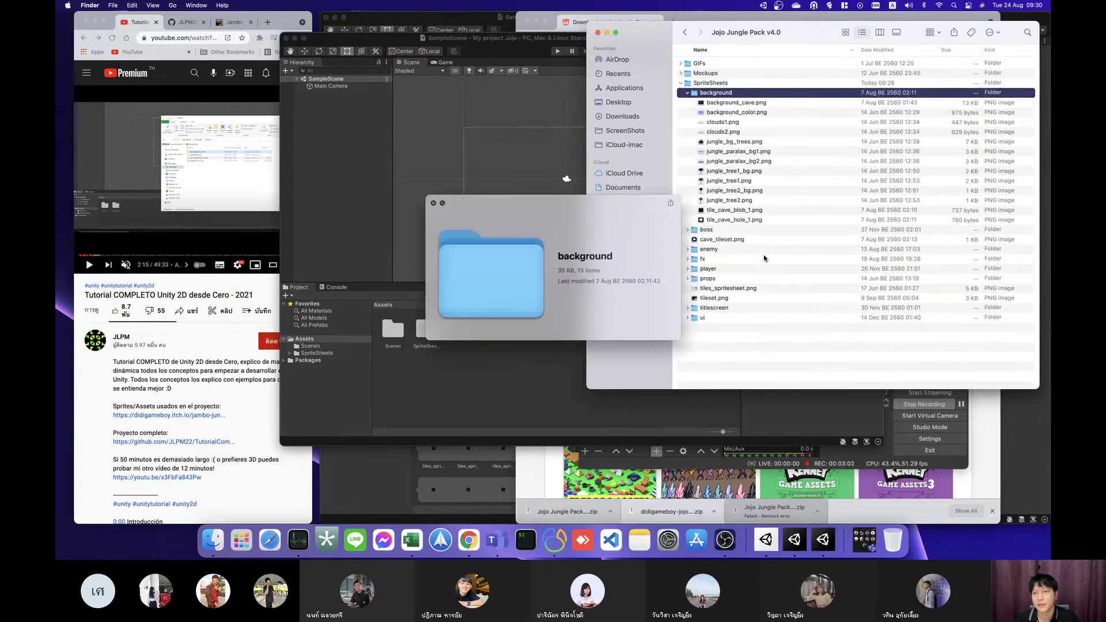
pyautogui.press('Down')
pyautogui.press('Down')
pyautogui.press('Down')
pyautogui.press('Down')
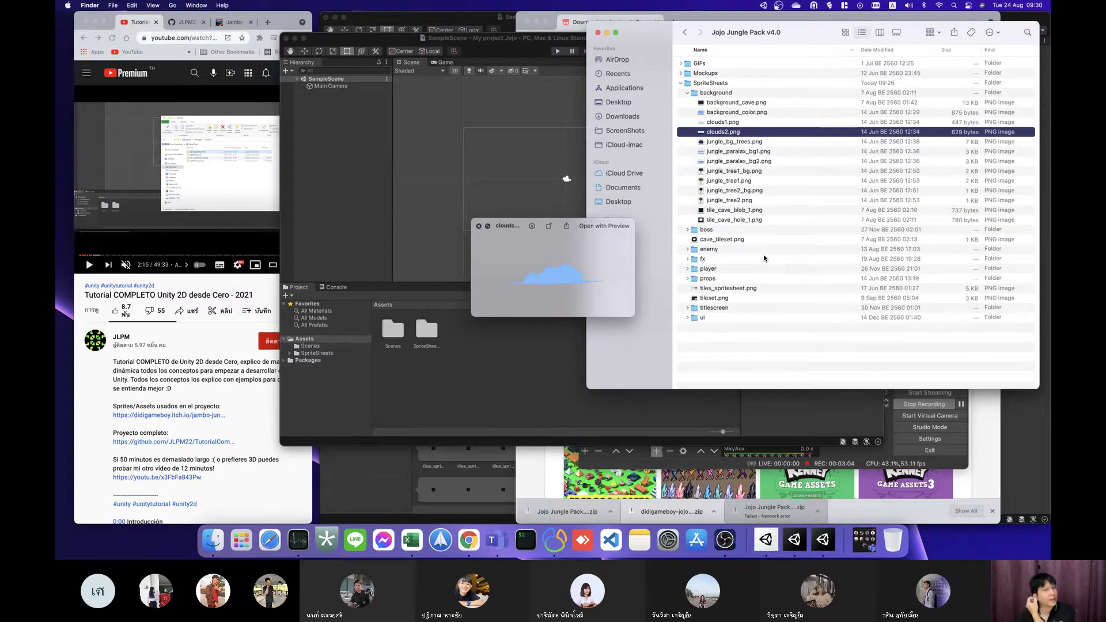
pyautogui.press('Down')
pyautogui.press('Down')
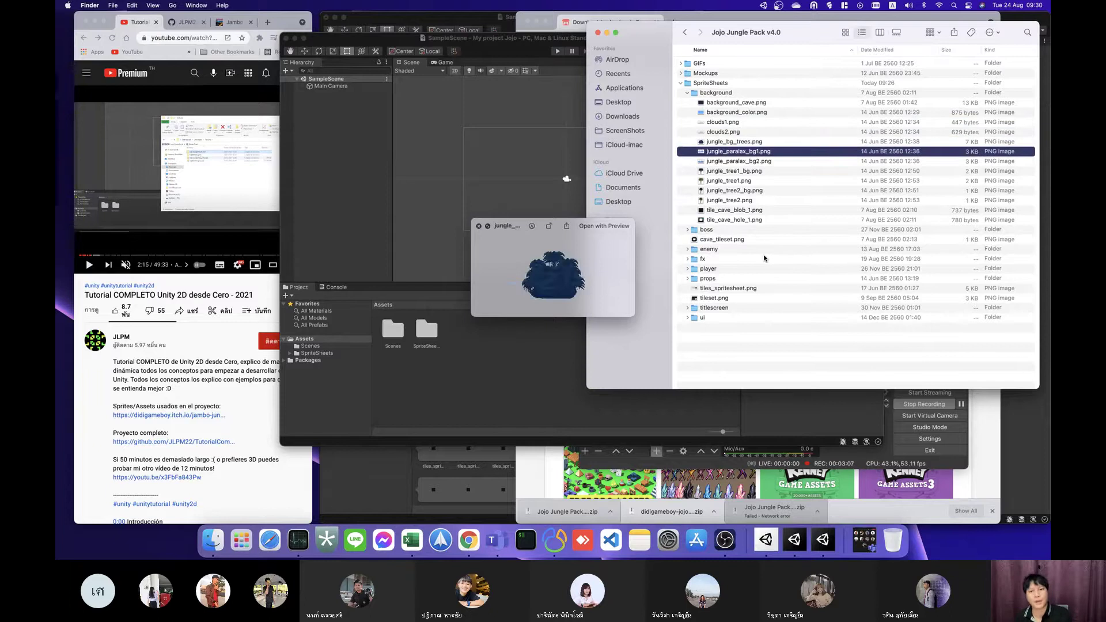
pyautogui.press('Down')
pyautogui.press('Down')
pyautogui.press('Down')
pyautogui.press('Down')
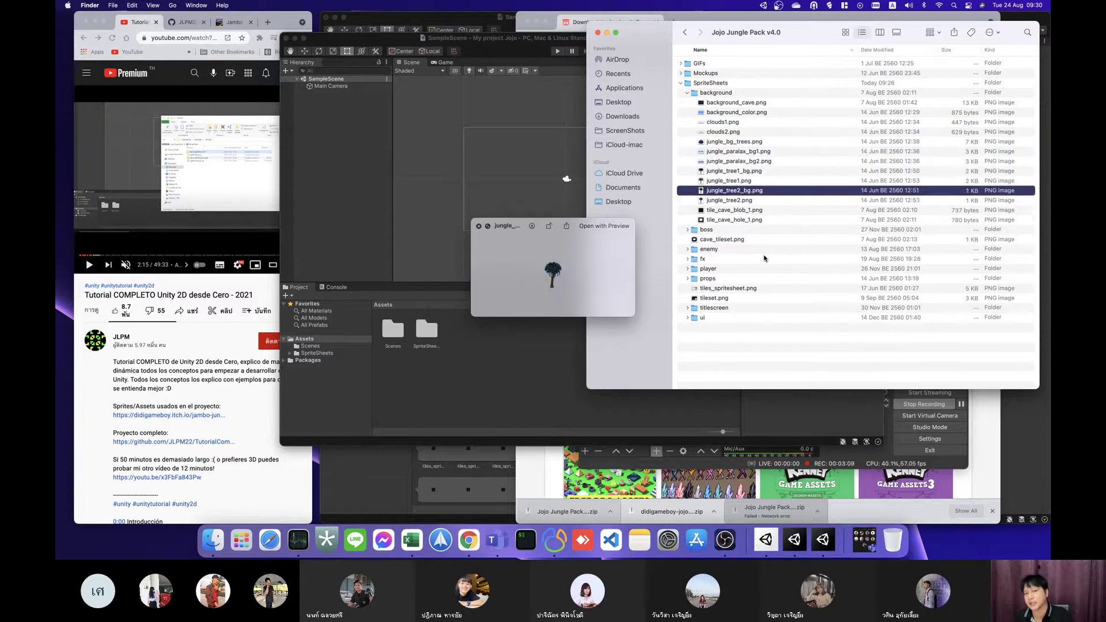
pyautogui.press('Down')
pyautogui.press('Down')
pyautogui.press('Down')
pyautogui.press('Up')
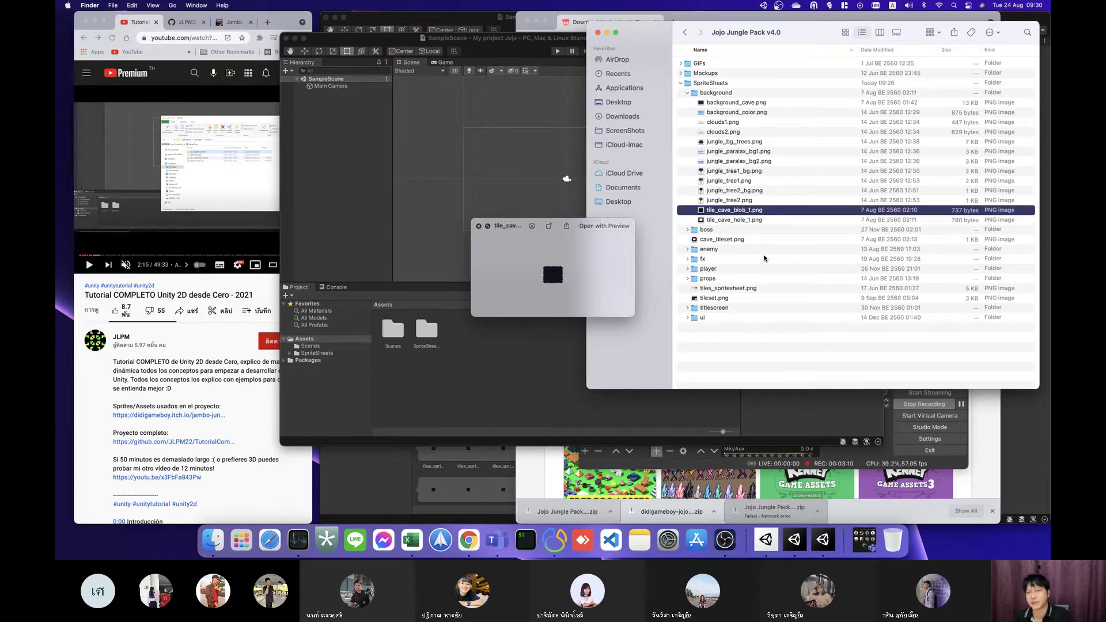
pyautogui.press('Left')
# Step: Preview the props and enemy sprites, collapse SpriteSheets, and close Quick Look
pyautogui.press('Down')
pyautogui.press('Down')
pyautogui.press('Down')
pyautogui.press('Down')
pyautogui.press('Down')
pyautogui.press('Down')
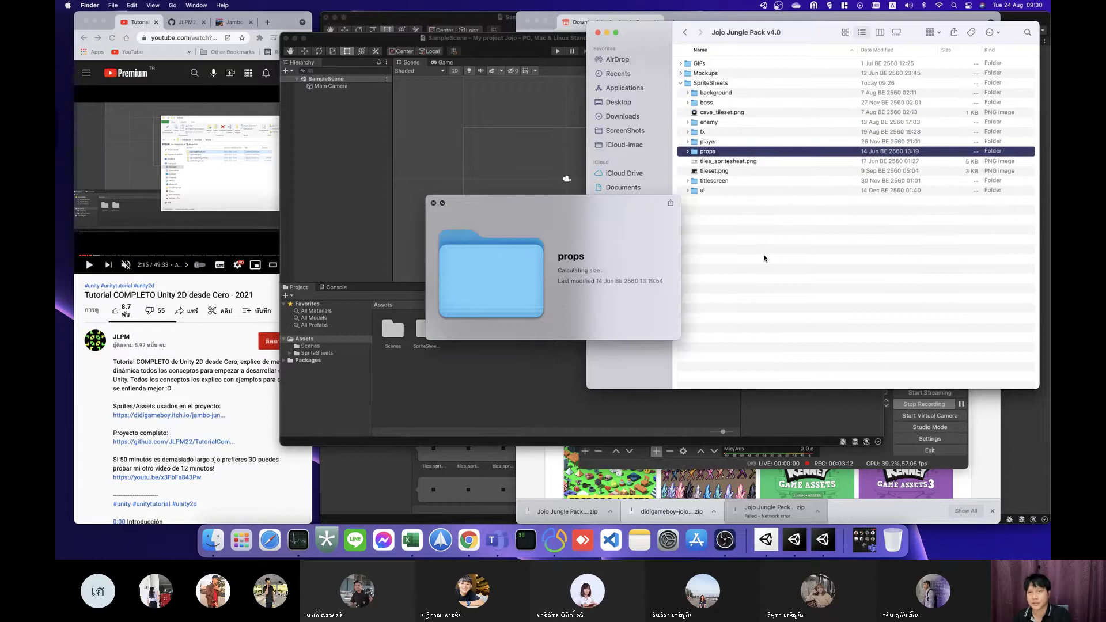
pyautogui.press('Right')
pyautogui.press('Down')
pyautogui.press('Down')
pyautogui.press('Down')
pyautogui.press('Down')
pyautogui.press('Down')
pyautogui.press('Down')
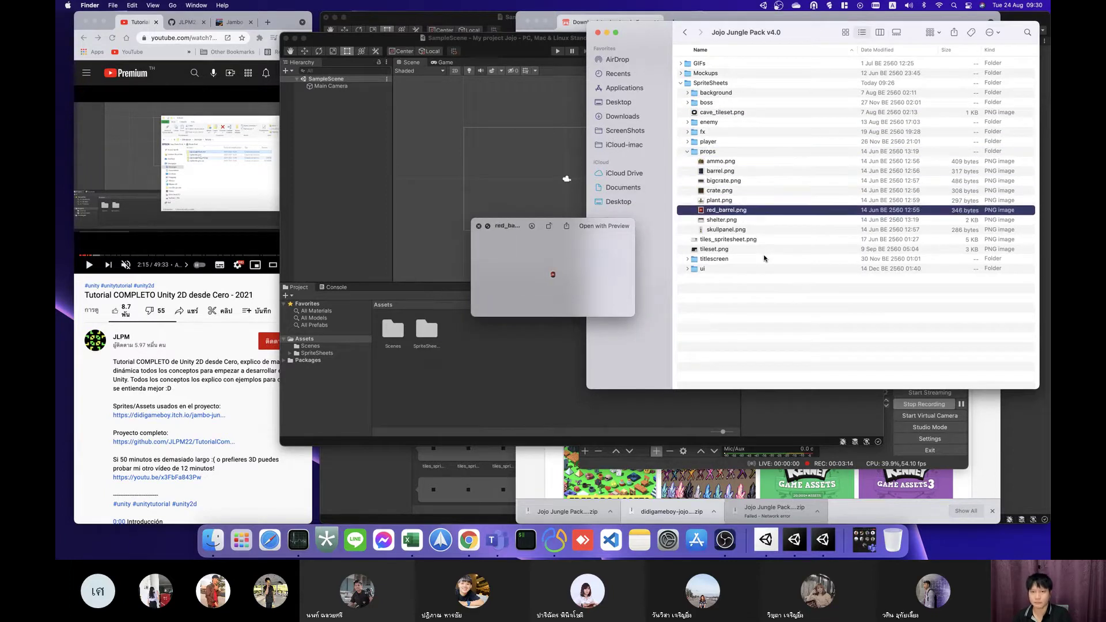
pyautogui.press('Down')
pyautogui.press('Down')
pyautogui.press('Left')
pyautogui.press('Left')
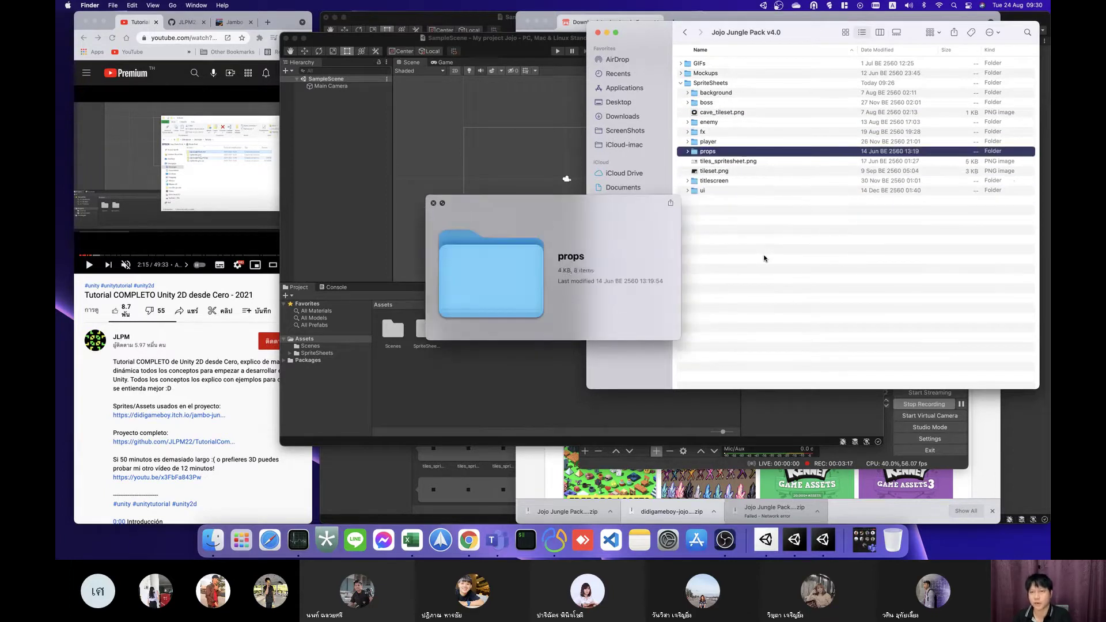
pyautogui.press('Up')
pyautogui.press('Up')
pyautogui.press('Up')
pyautogui.press('Right')
pyautogui.press('Down')
pyautogui.press('Down')
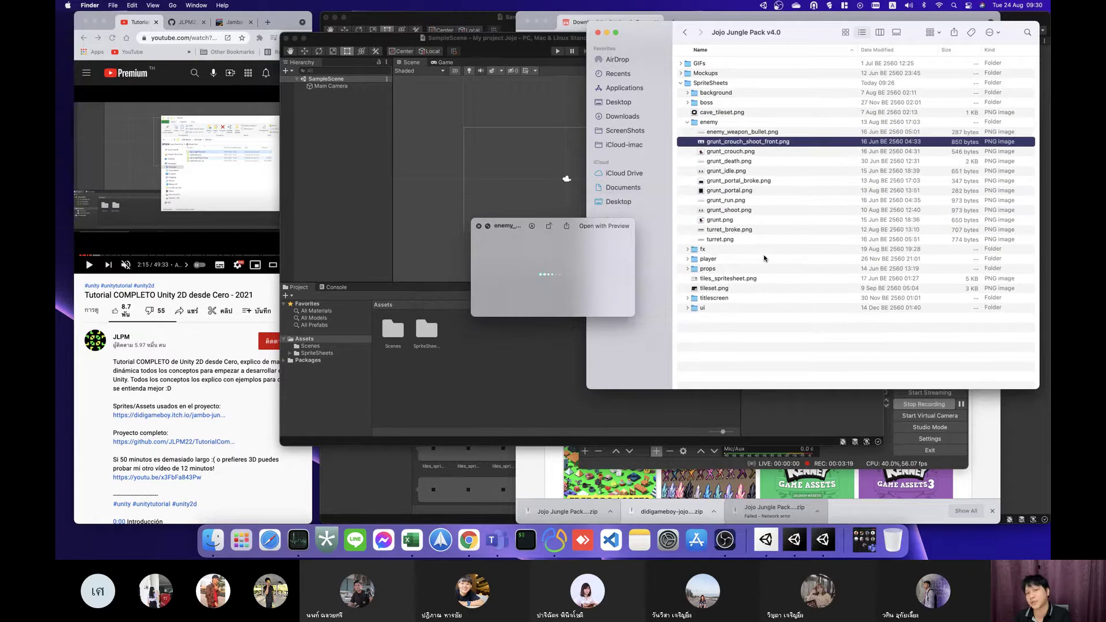
pyautogui.press('Down')
pyautogui.press('Down')
pyautogui.press('Down')
pyautogui.press('Down')
pyautogui.press('Down')
pyautogui.press('Down')
pyautogui.press('Down')
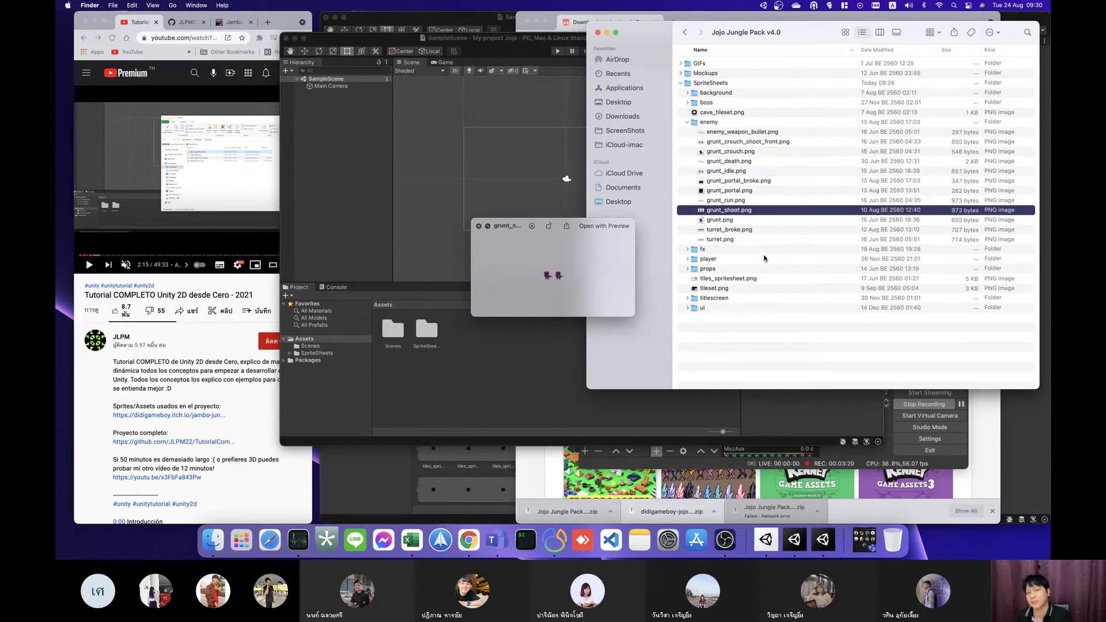
pyautogui.press('Down')
pyautogui.press('Down')
pyautogui.press('Left')
pyautogui.press('Left')
pyautogui.press('Left')
pyautogui.press('Left')
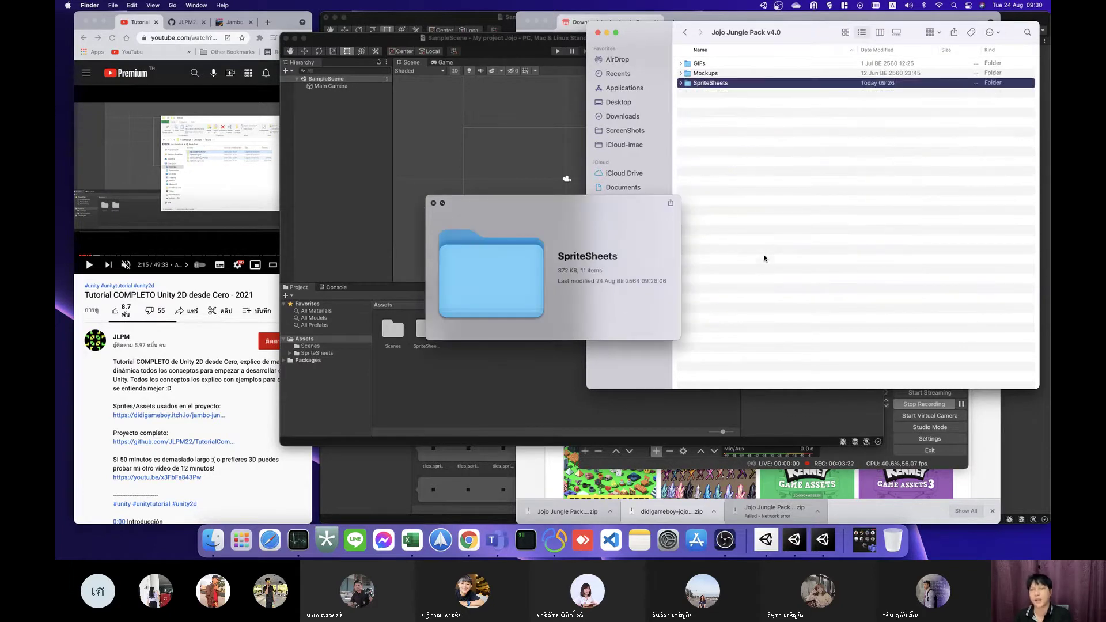
pyautogui.press('space')
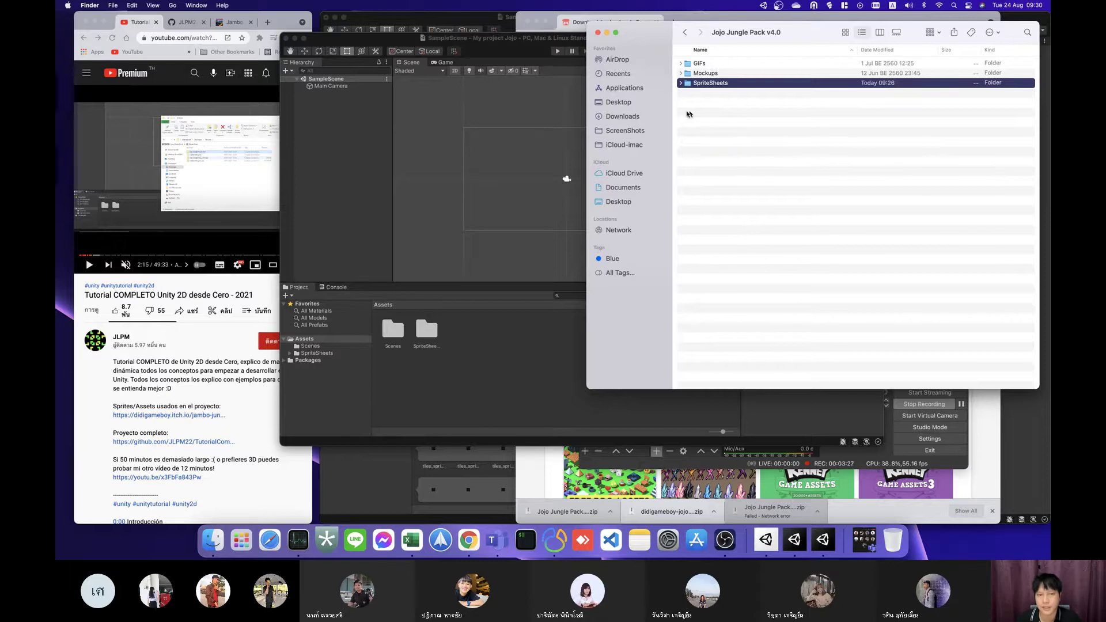
# Step: Open the imported SpriteSheets folder in Unity's Project panel, then skip the Chrome tutorial to 2:25
pyautogui.click(424, 331)
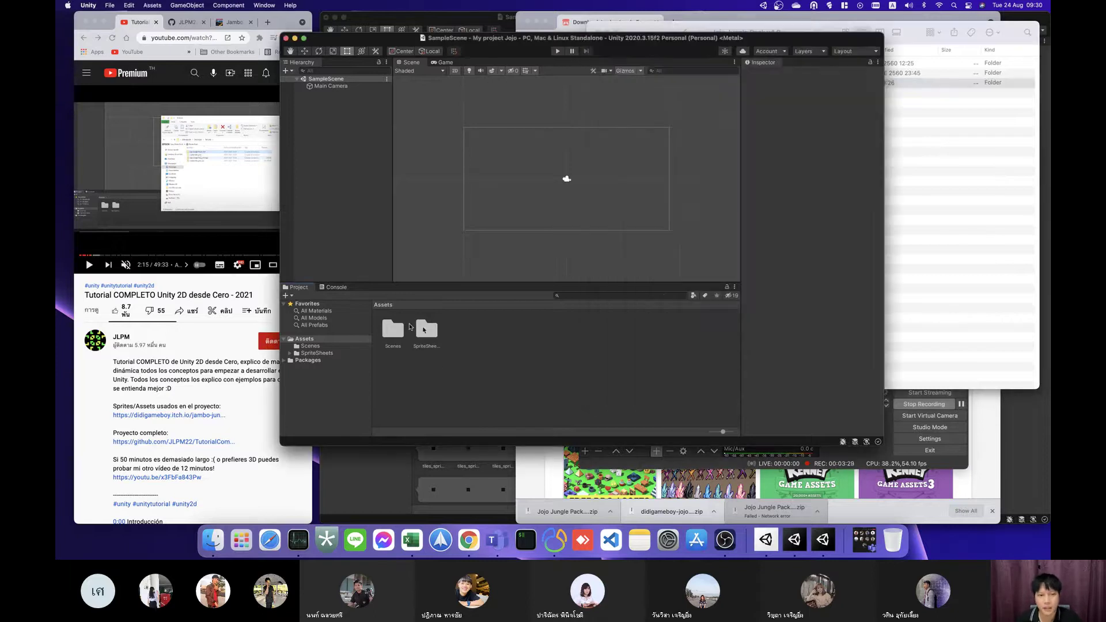
pyautogui.click(428, 332)
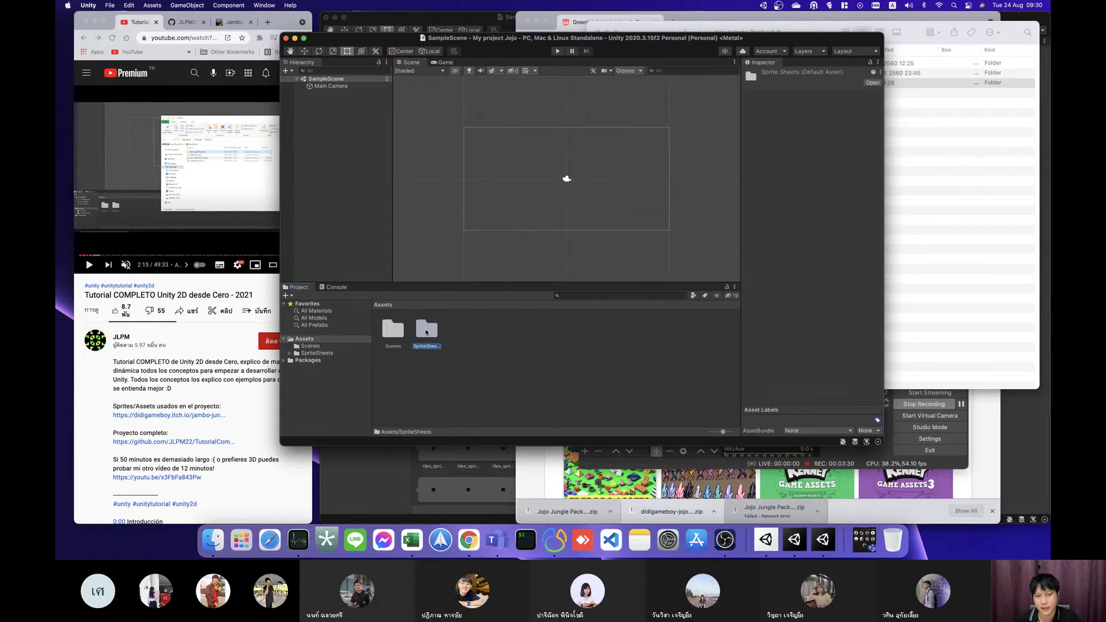
pyautogui.click(307, 354)
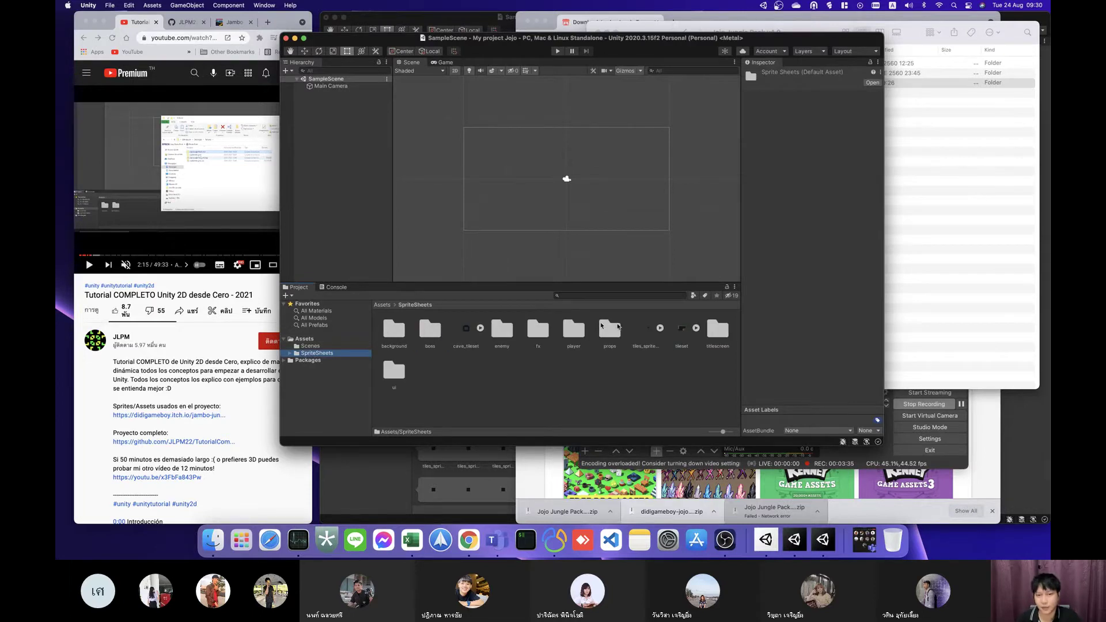
pyautogui.click(159, 208)
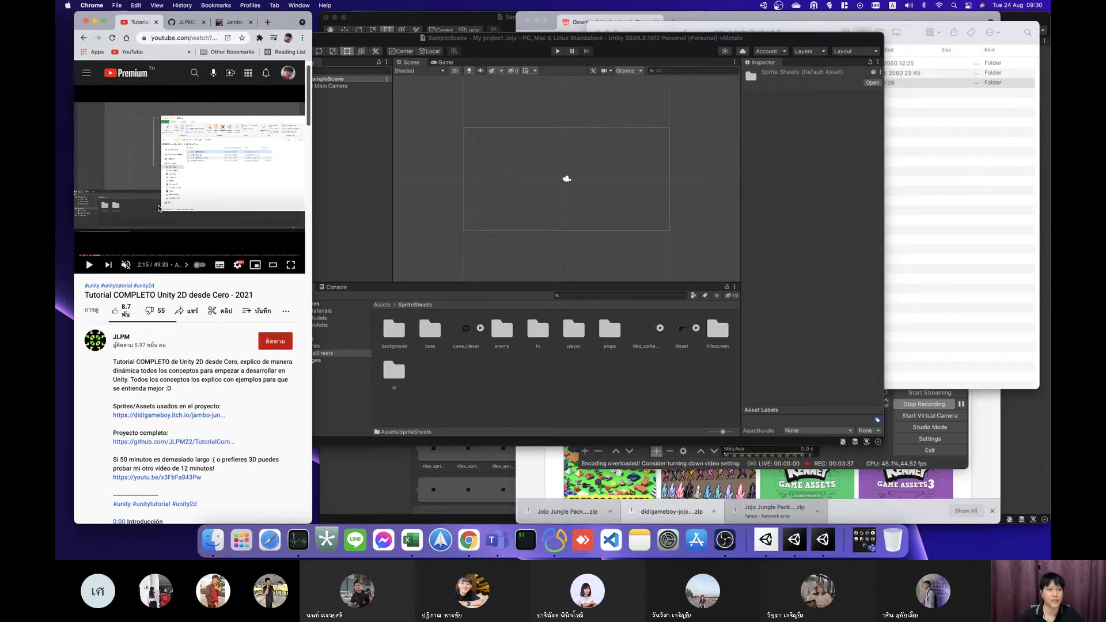
pyautogui.press('l')
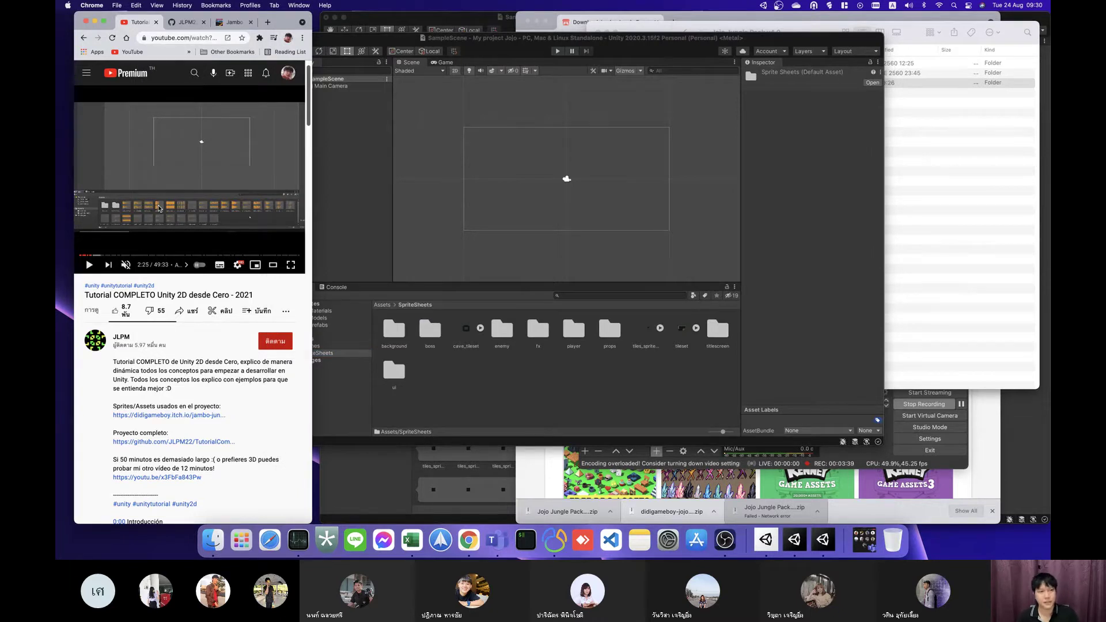
# Step: Seek the YouTube tutorial to 2:40, play it, and pause at 2:42 on the Window menu
pyautogui.press('Right')
pyautogui.press('Right')
pyautogui.press('Right')
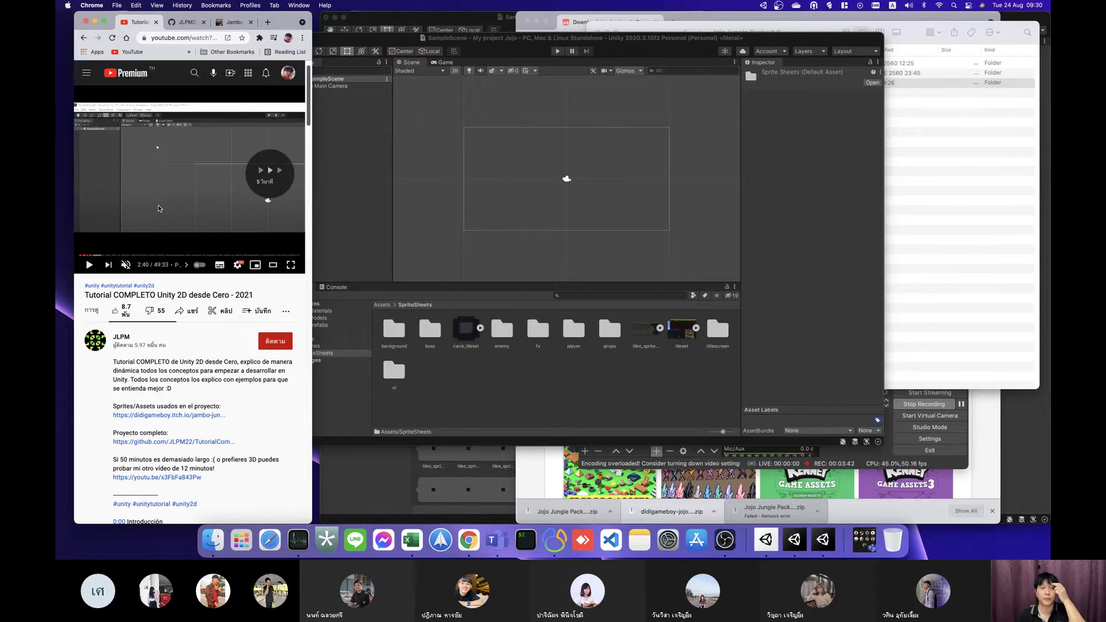
pyautogui.press('Right')
pyautogui.press('Right')
pyautogui.press('Left')
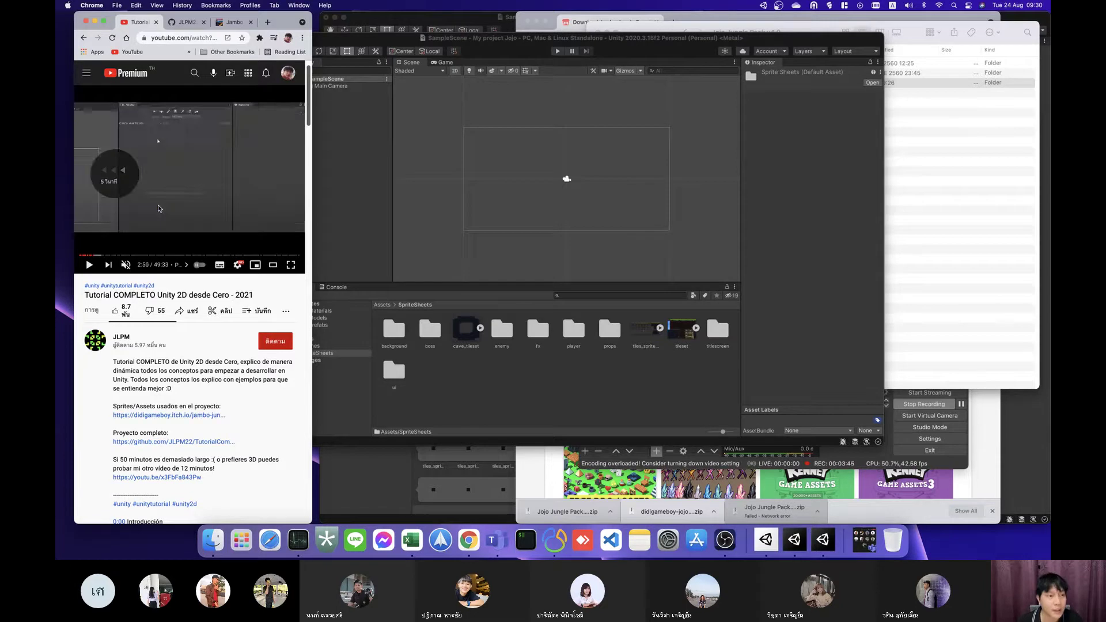
pyautogui.press('Left')
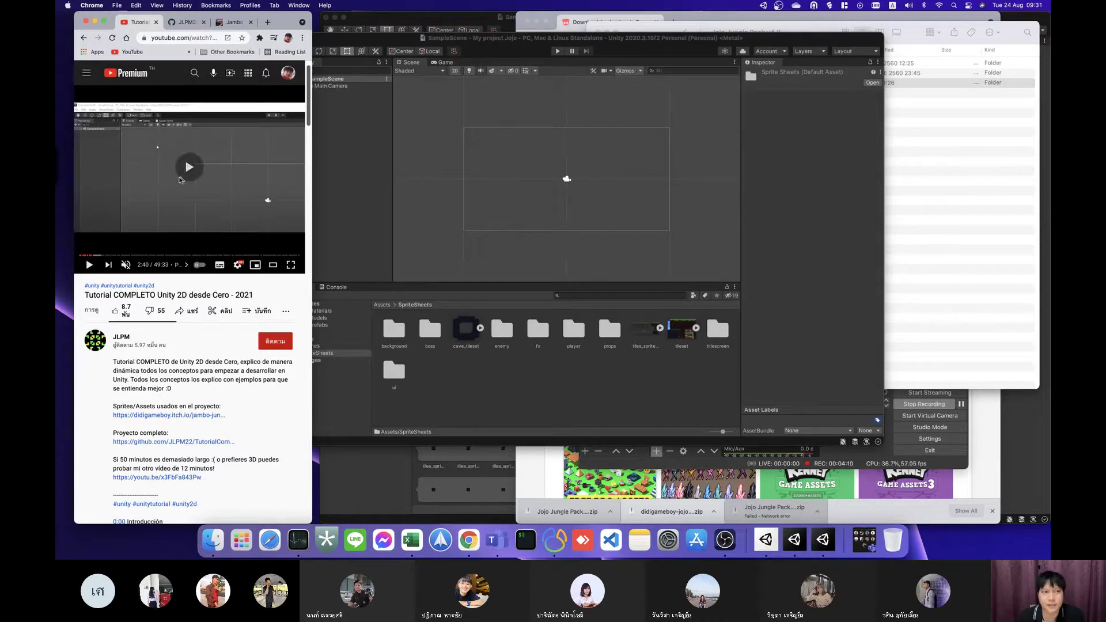
pyautogui.click(180, 178)
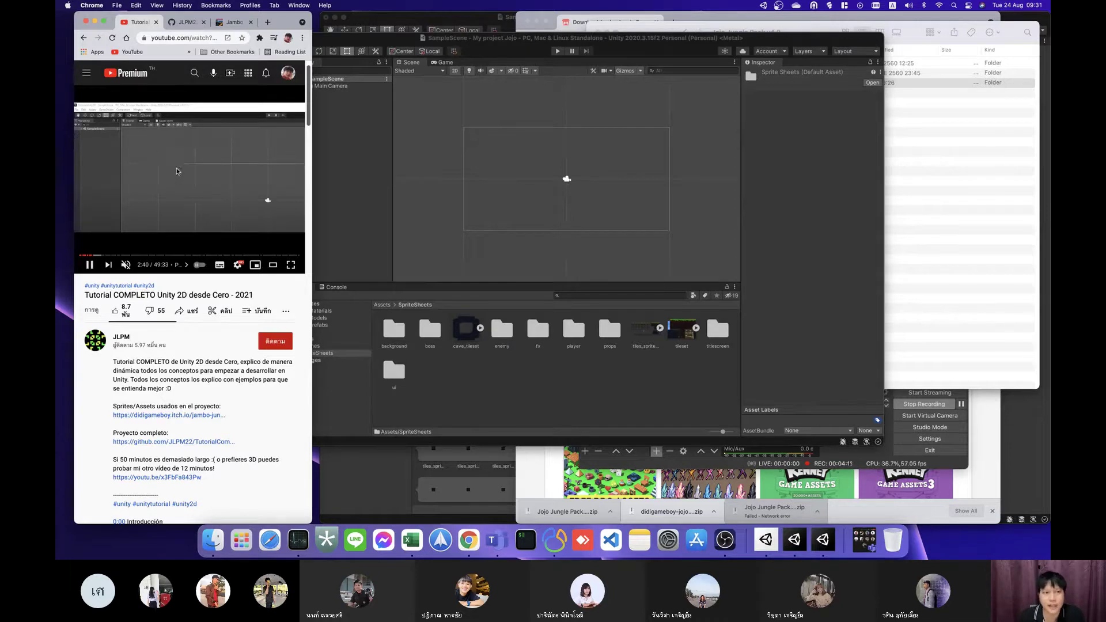
pyautogui.click(277, 191)
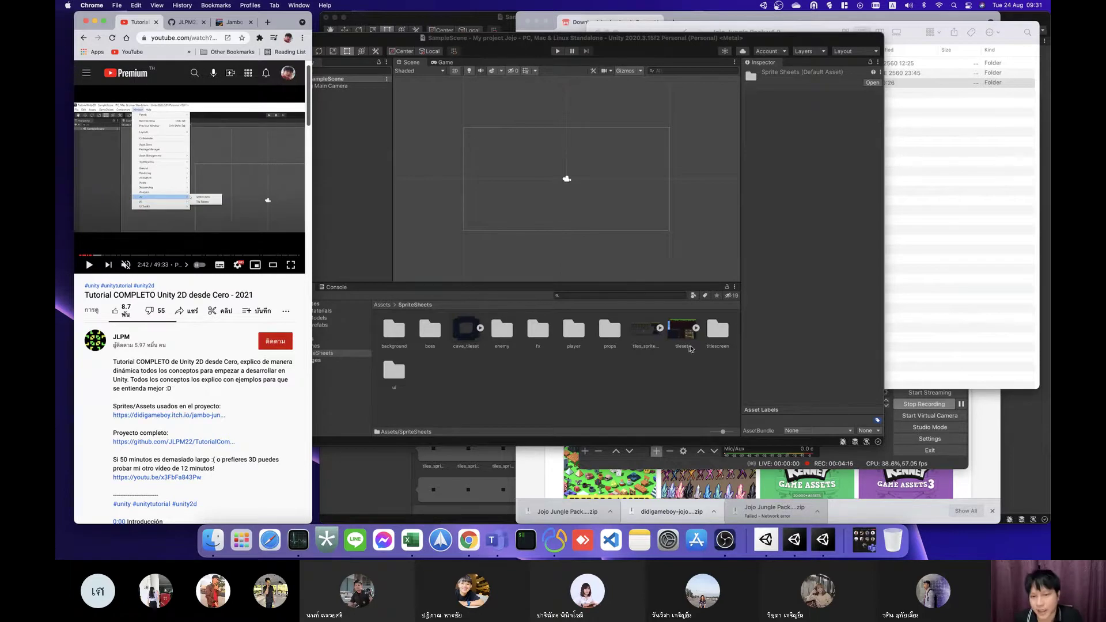
# Step: Drop the tileset sprite into the scene, zoom out to the camera frame, then undo the placement
pyautogui.moveTo(688, 336); pyautogui.dragTo(547, 202)
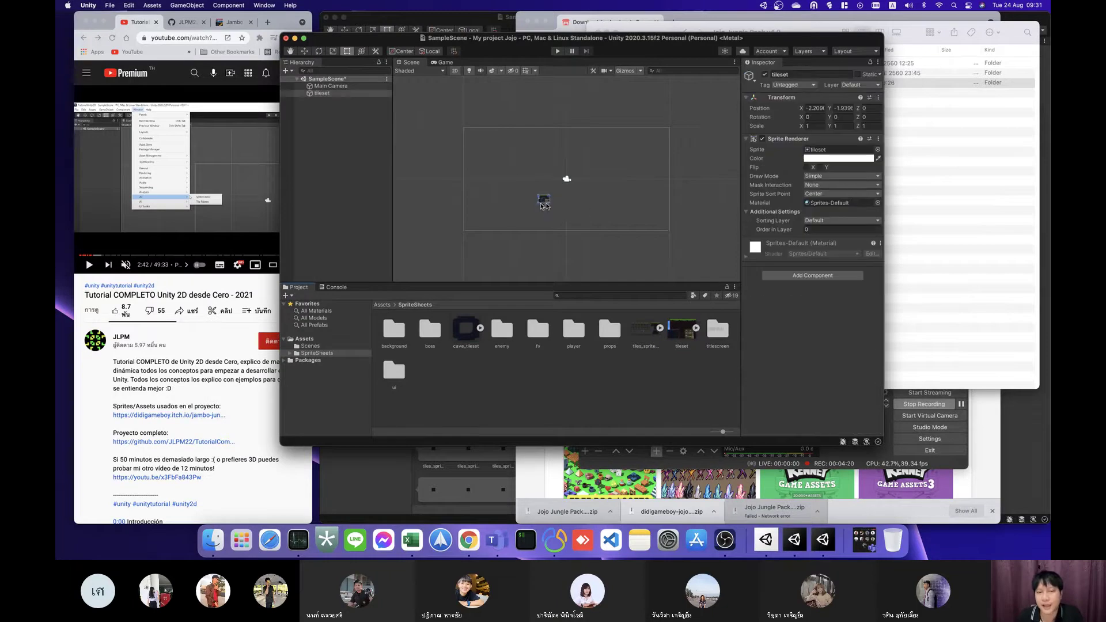
pyautogui.scroll(2, 548, 203)
pyautogui.scroll(2, 546, 199)
pyautogui.scroll(3, 542, 185)
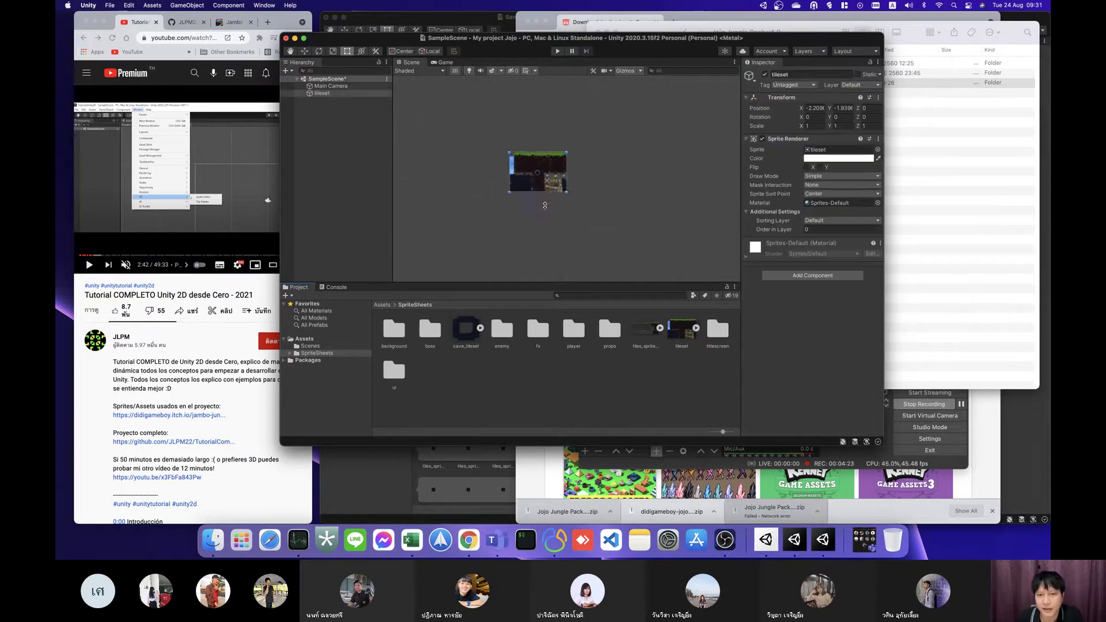
pyautogui.scroll(2, 537, 167)
pyautogui.click(552, 183)
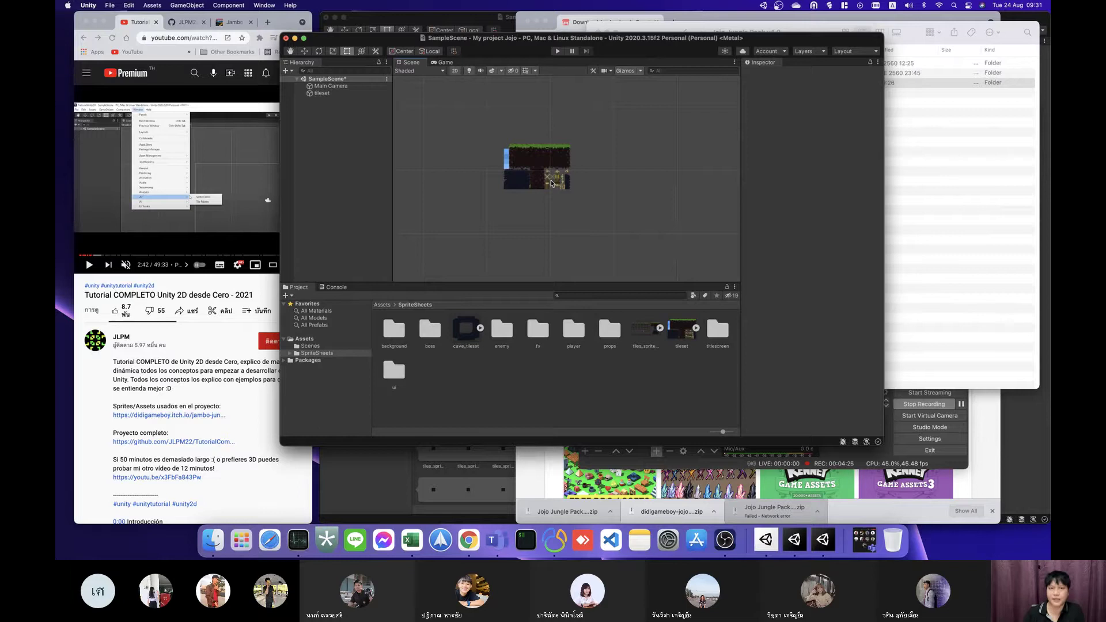
pyautogui.press('super+z')
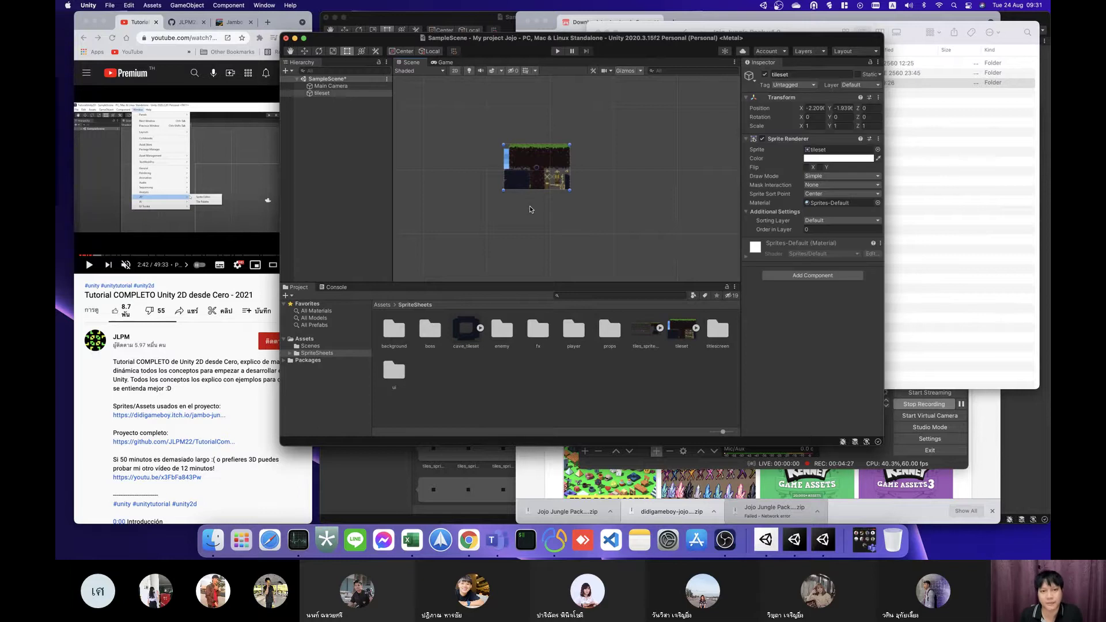
pyautogui.press('super+z')
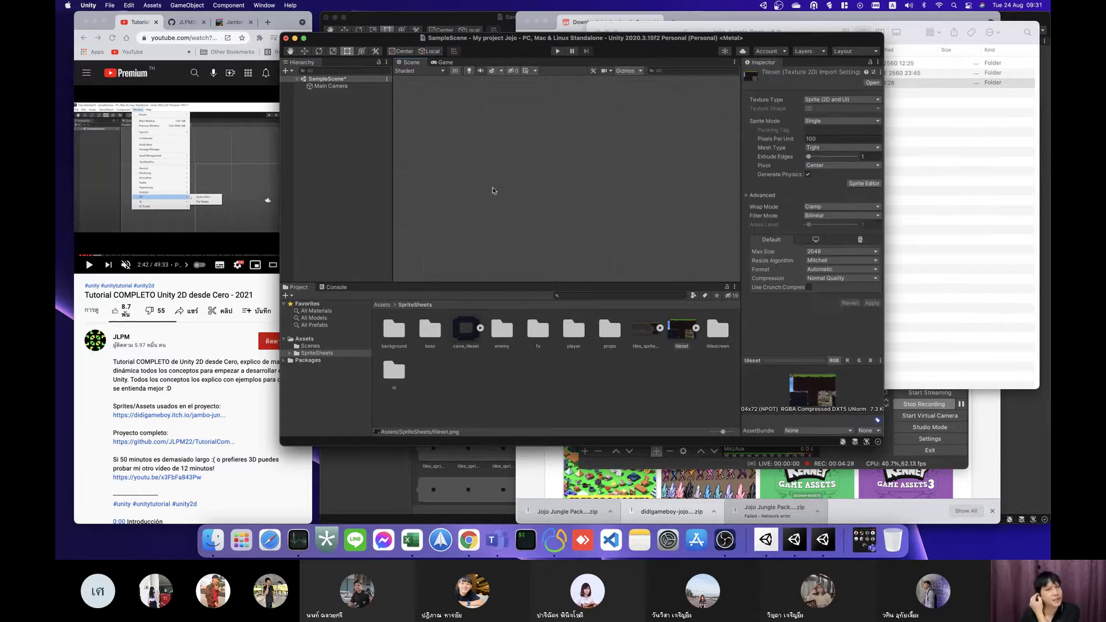
pyautogui.scroll(-5, 494, 190)
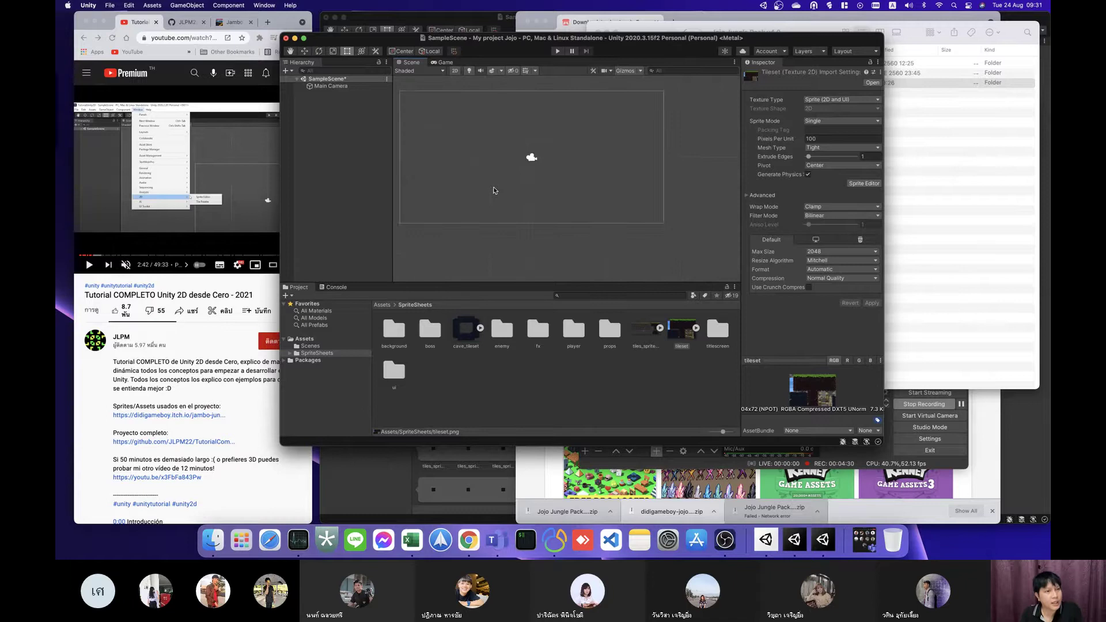
pyautogui.scroll(-2, 498, 190)
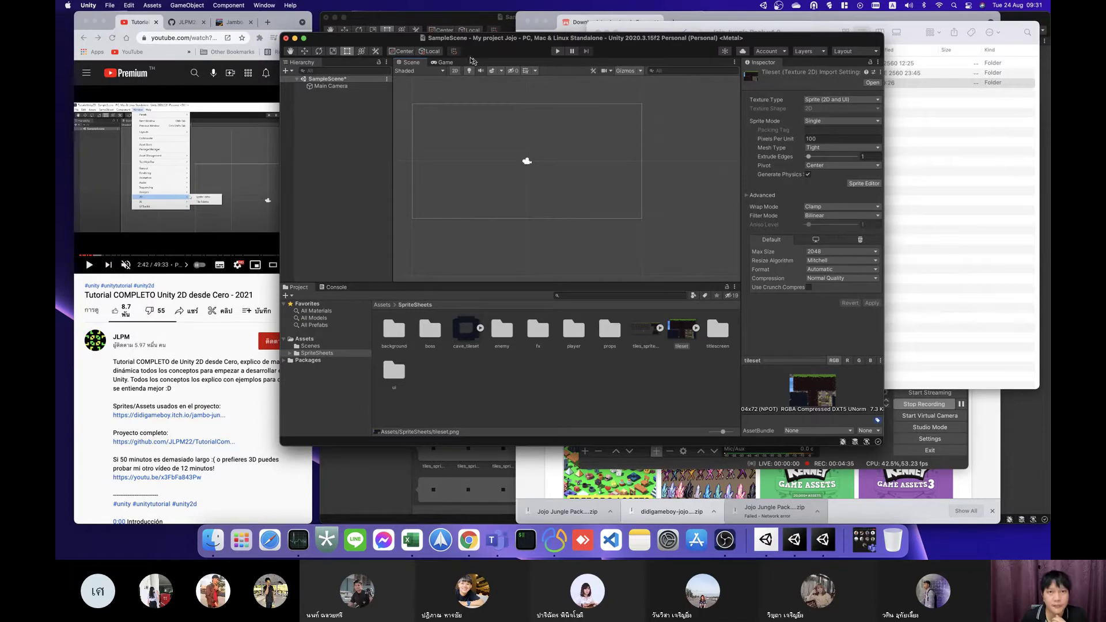
# Step: Play the Chrome tutorial video for a few seconds, then pause it
pyautogui.click(261, 5)
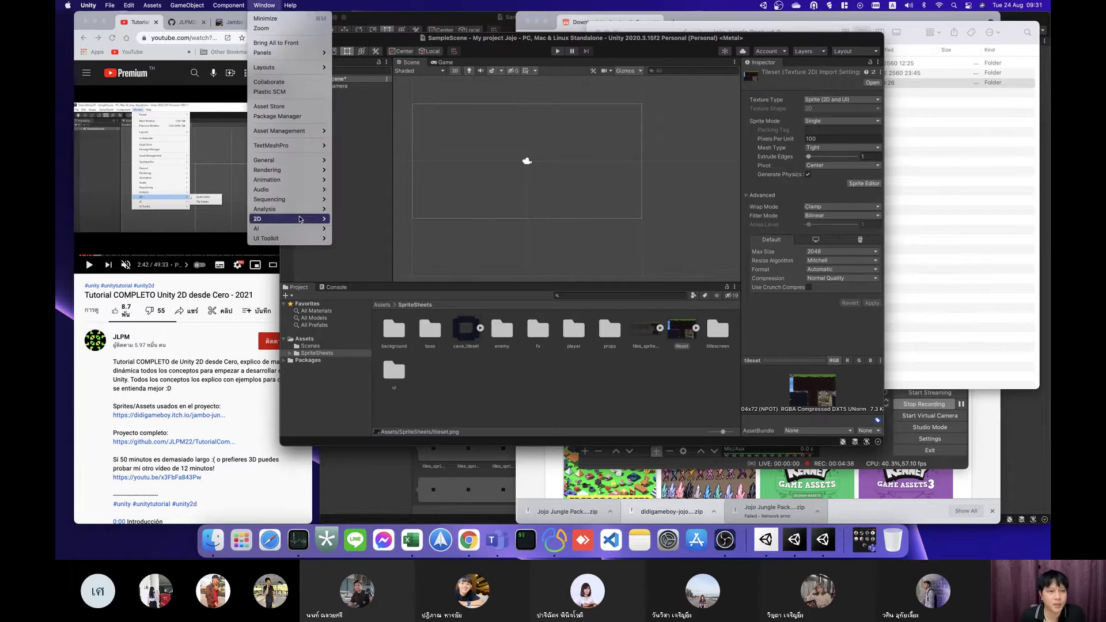
pyautogui.moveTo(300, 221)
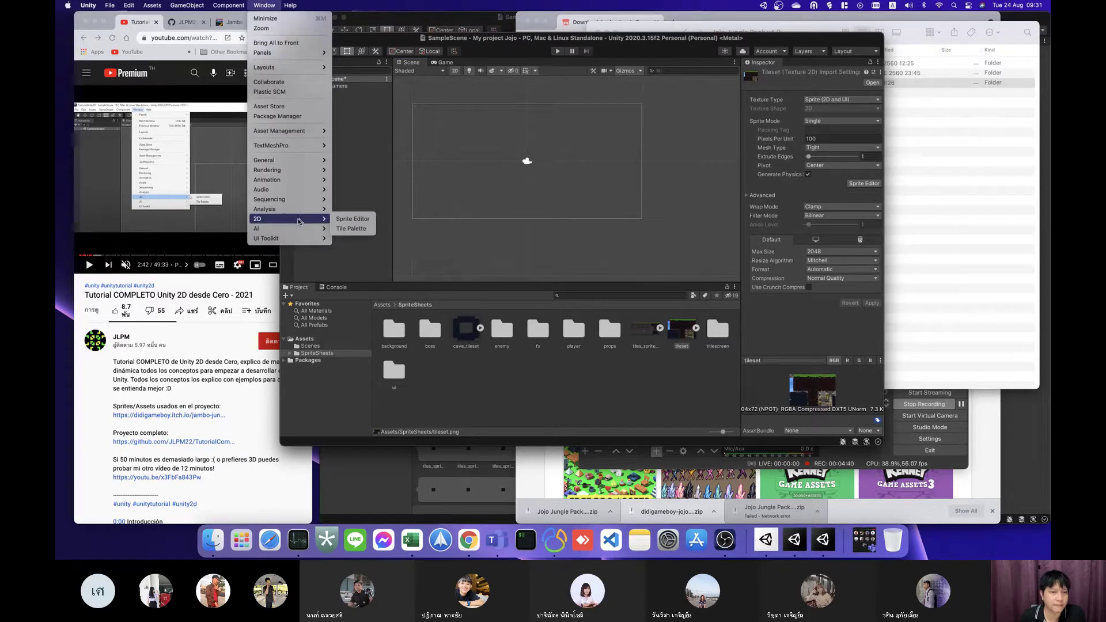
pyautogui.click(219, 195)
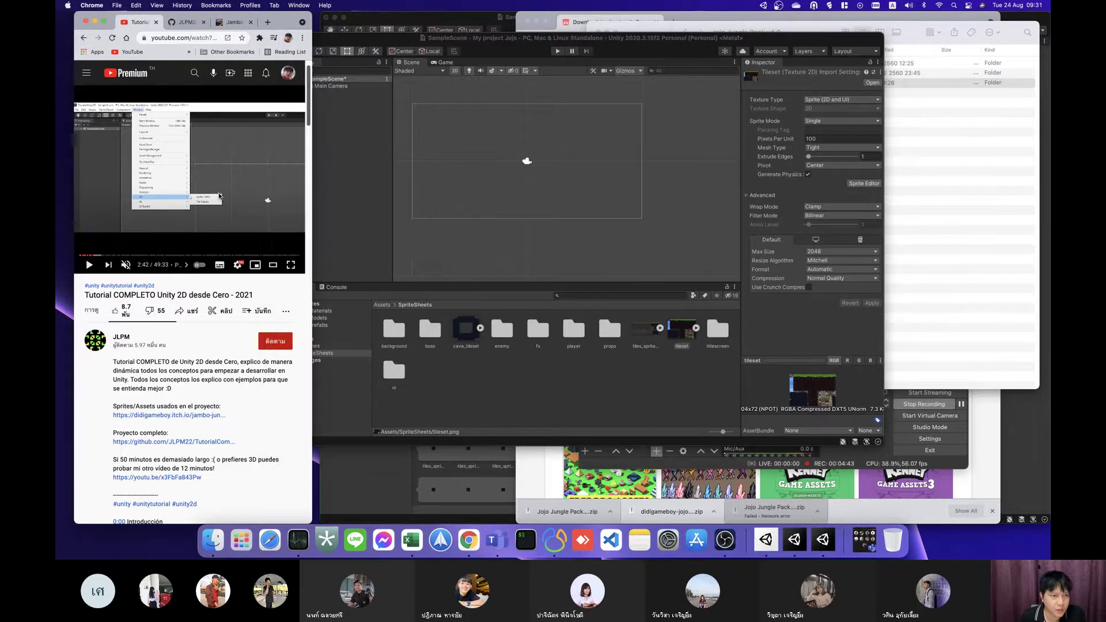
pyautogui.click(228, 193)
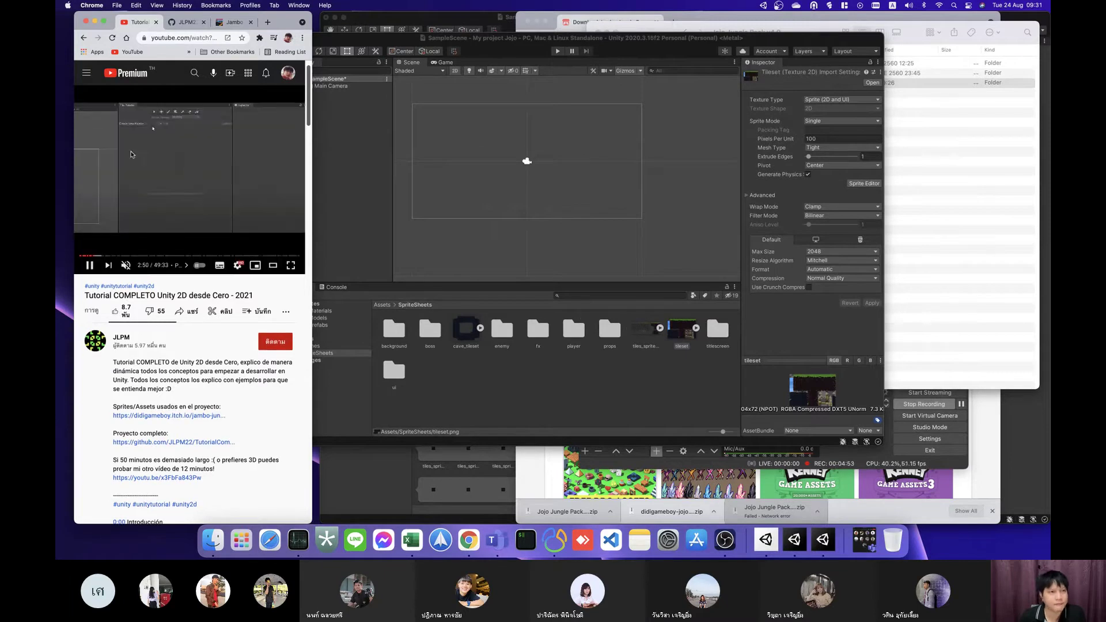
pyautogui.click(133, 153)
# Step: Back in Unity, show the Window > 2D submenu with Sprite Editor and Tile Palette
pyautogui.click(364, 123)
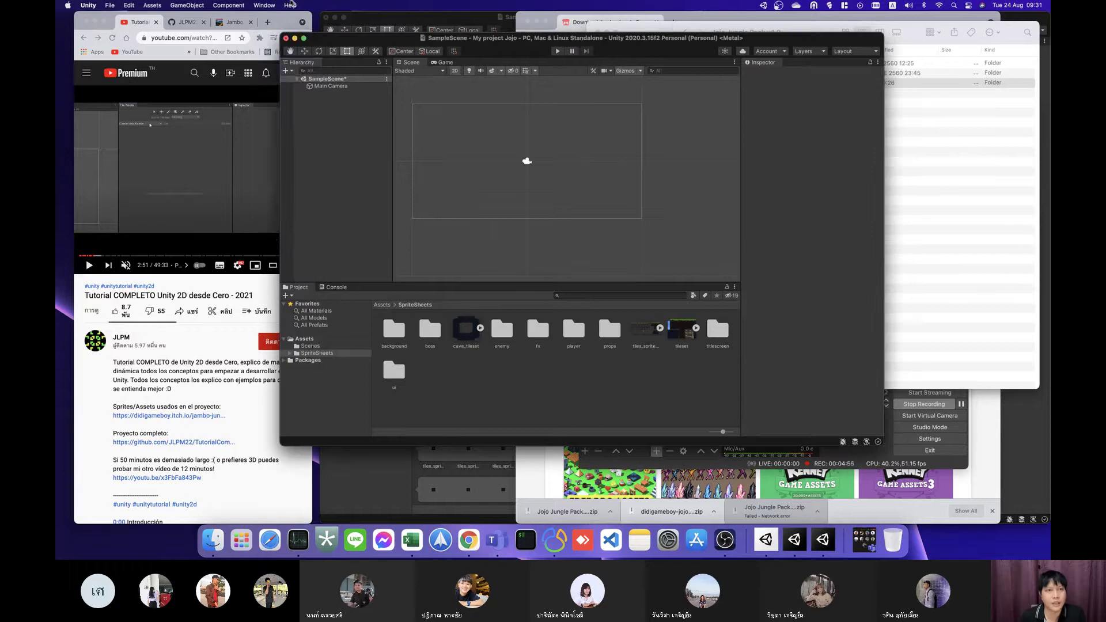
pyautogui.click(264, 4)
pyautogui.moveTo(301, 220)
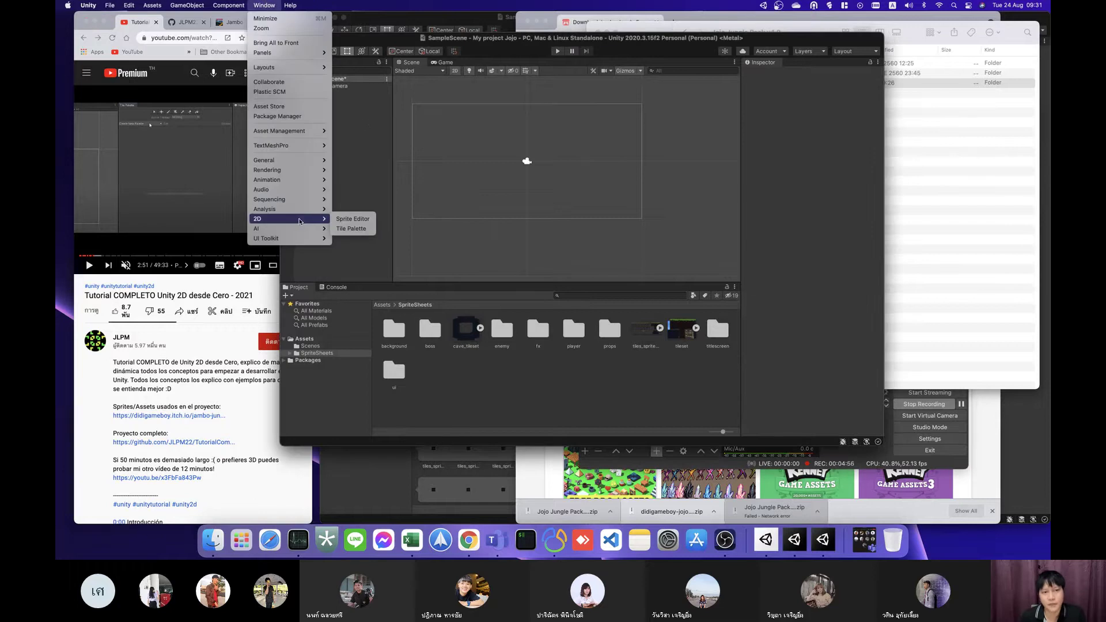
# Step: Open the Tile Palette window, move it over the Scene view and widen it
pyautogui.click(356, 229)
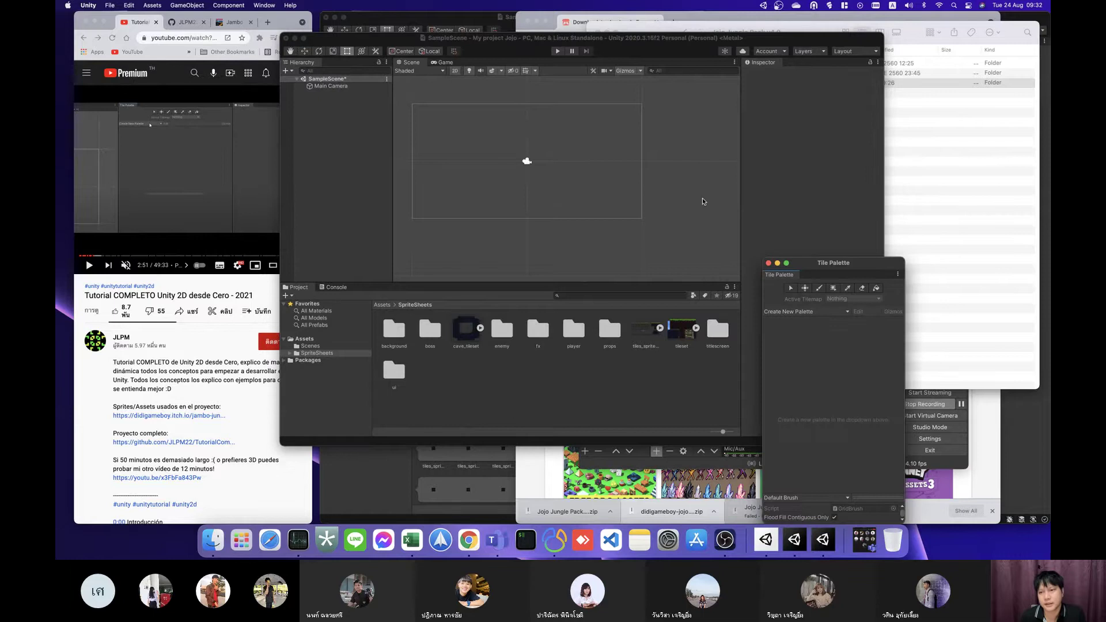
pyautogui.moveTo(814, 263); pyautogui.dragTo(661, 93)
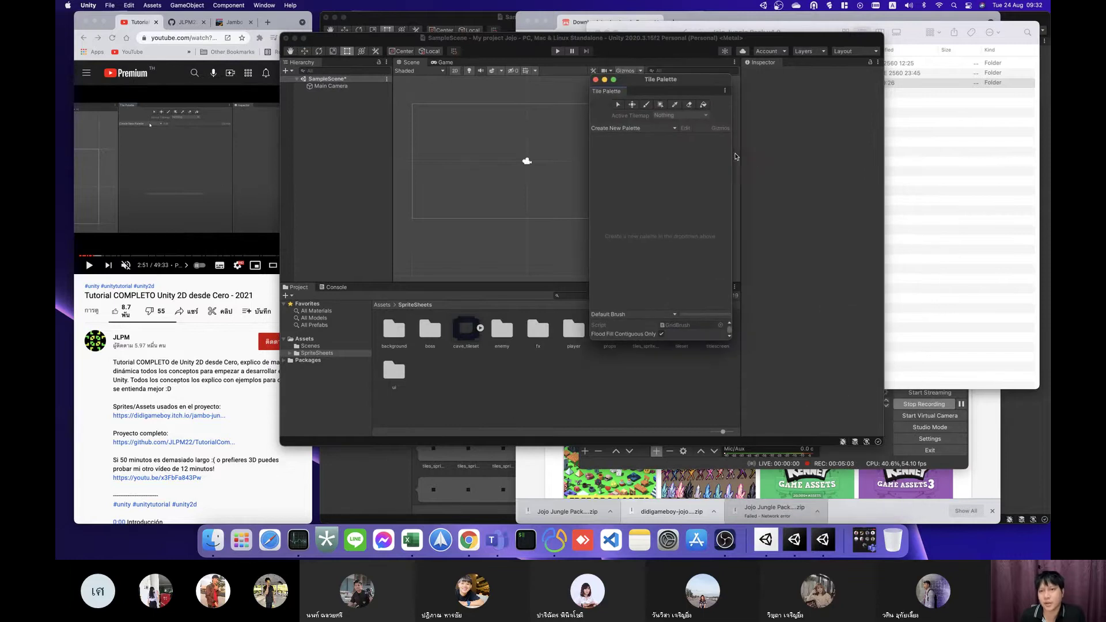
pyautogui.moveTo(732, 155); pyautogui.dragTo(892, 154)
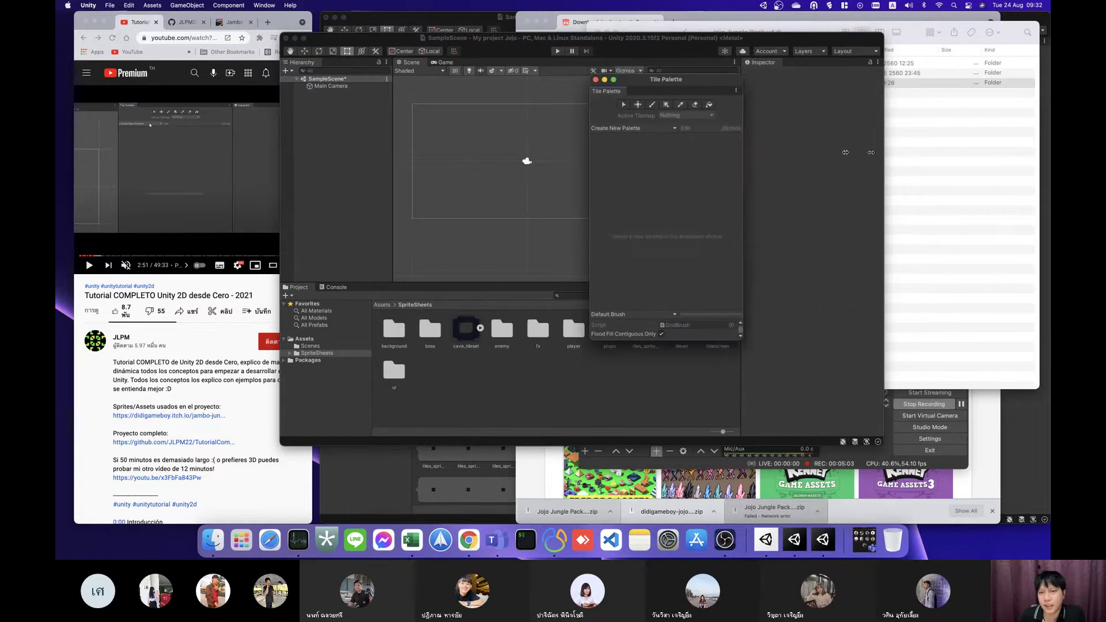
# Step: Bring up the Create New Palette form, then resume the Chrome tutorial
pyautogui.click(633, 129)
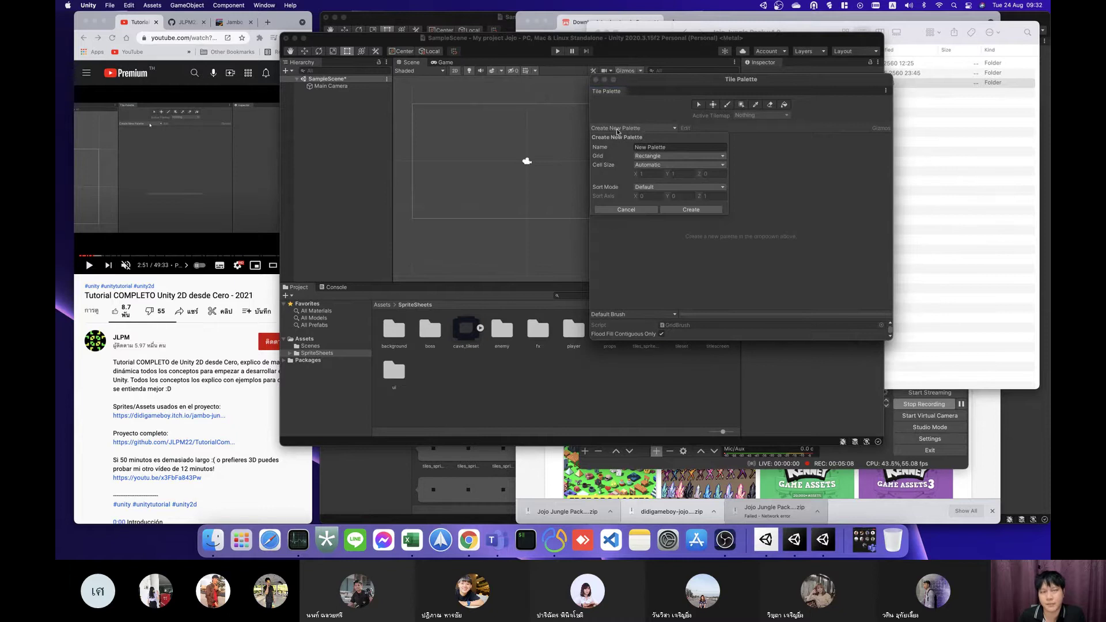
pyautogui.click(154, 145)
pyautogui.click(180, 143)
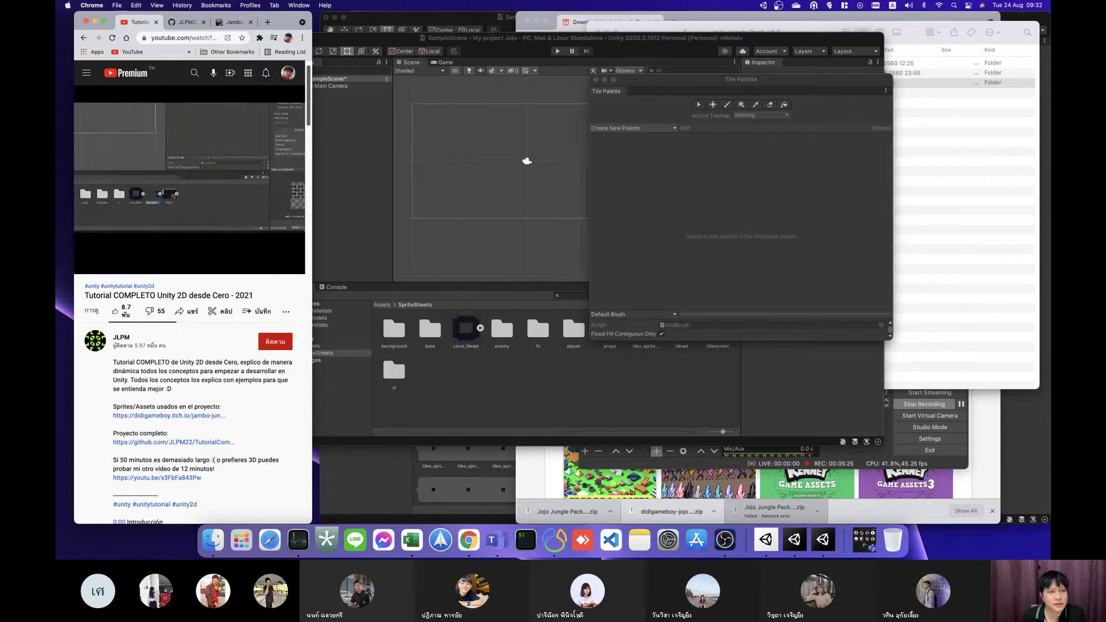
# Step: Pause the tutorial, rewind it with the arrow keys to about 2:50, and resume playback
pyautogui.moveTo(148, 202)
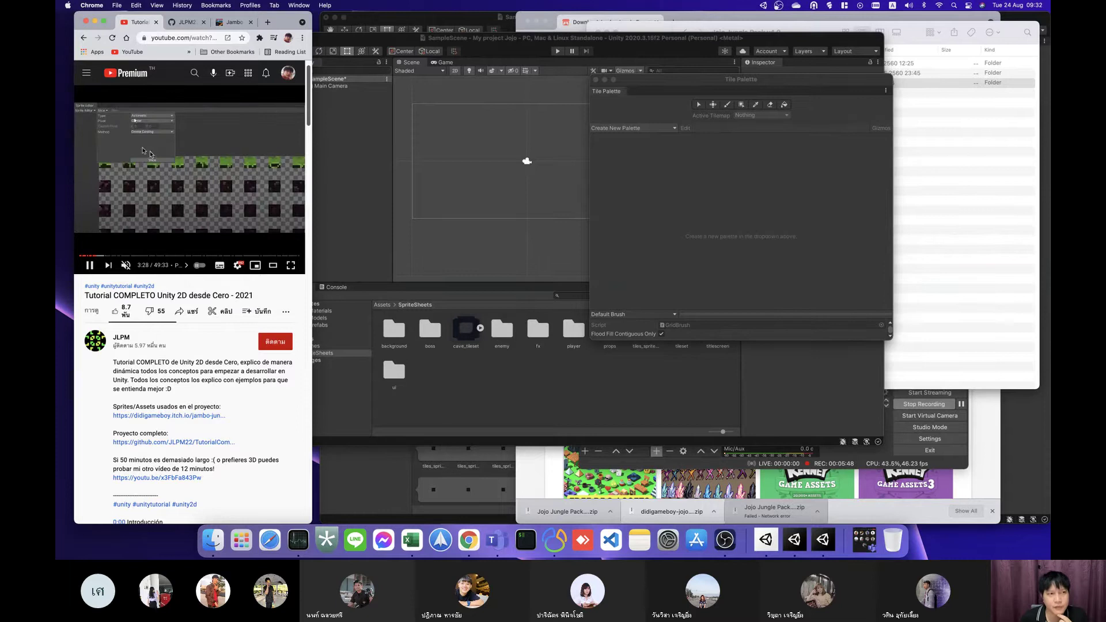
pyautogui.press('space')
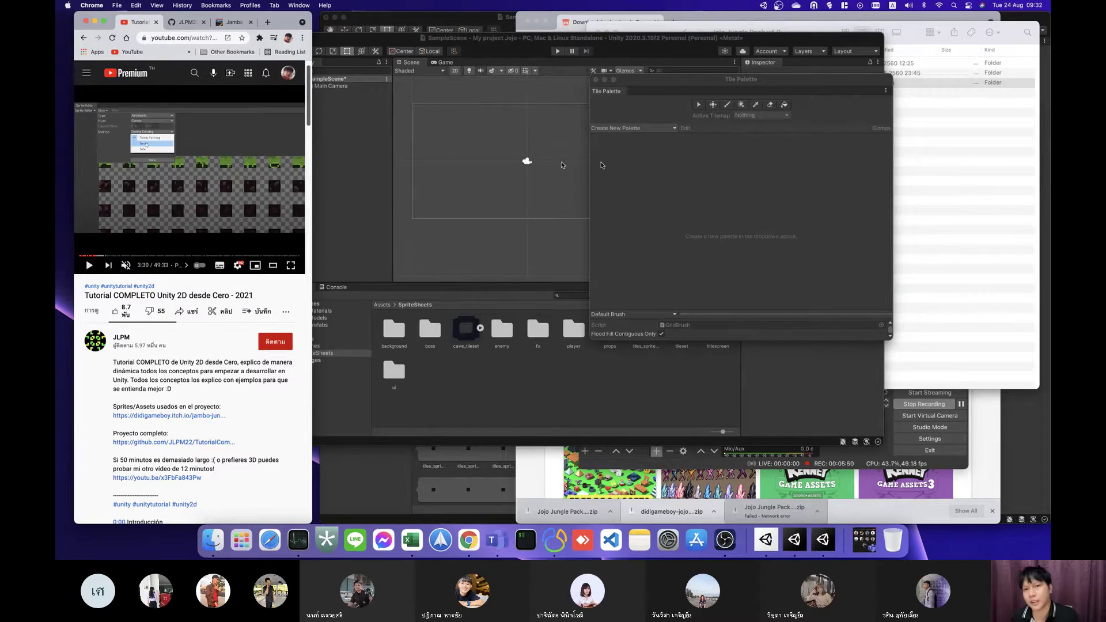
pyautogui.click(633, 129)
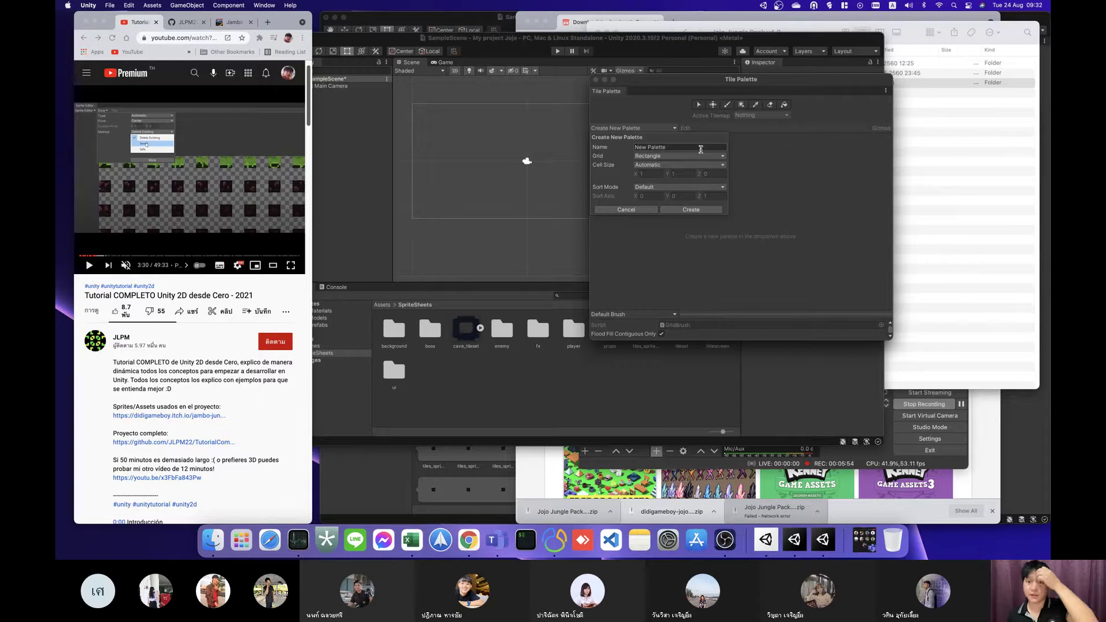
pyautogui.click(273, 184)
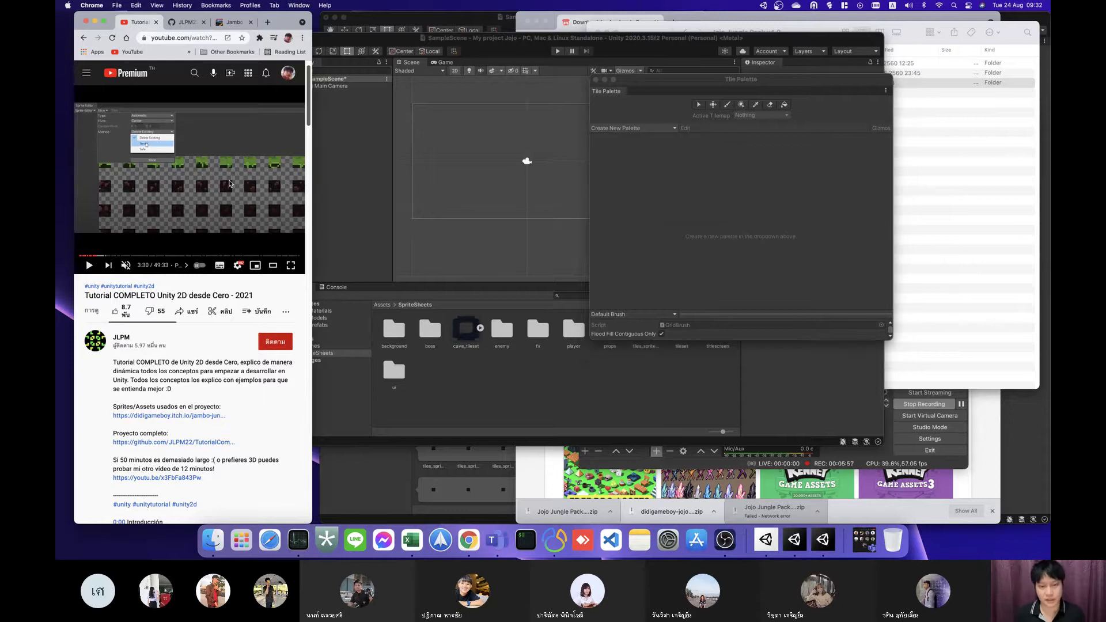
pyautogui.press('Left')
pyautogui.press('Left')
pyautogui.press('Left')
pyautogui.press('Left')
pyautogui.press('Left')
pyautogui.press('Left')
pyautogui.press('Left')
pyautogui.press('Left')
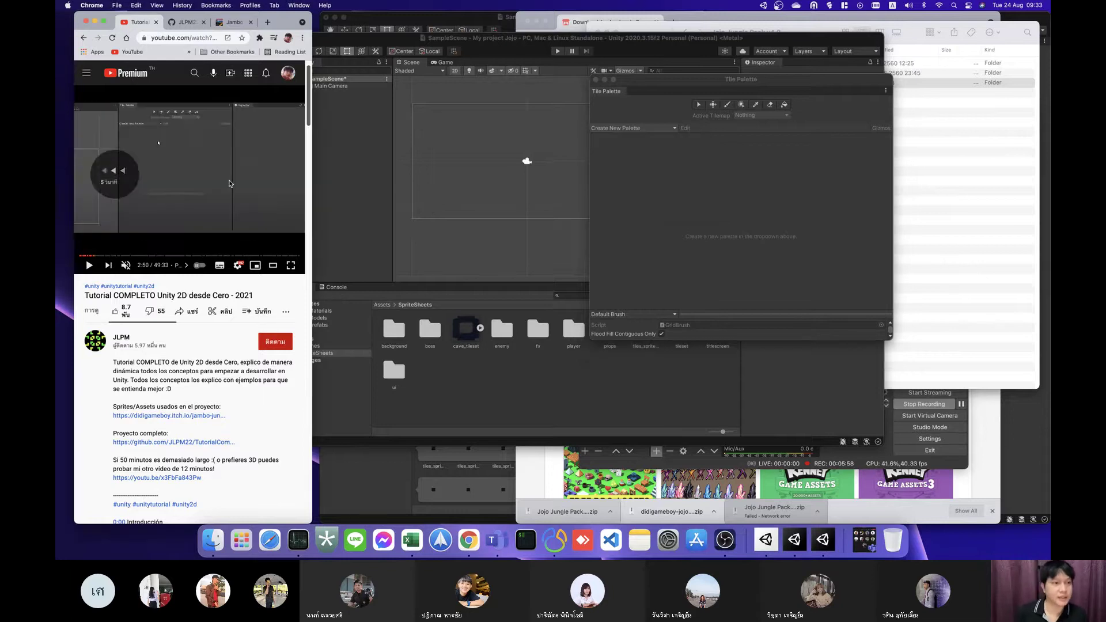
pyautogui.press('Right')
pyautogui.press('Left')
pyautogui.press('k')
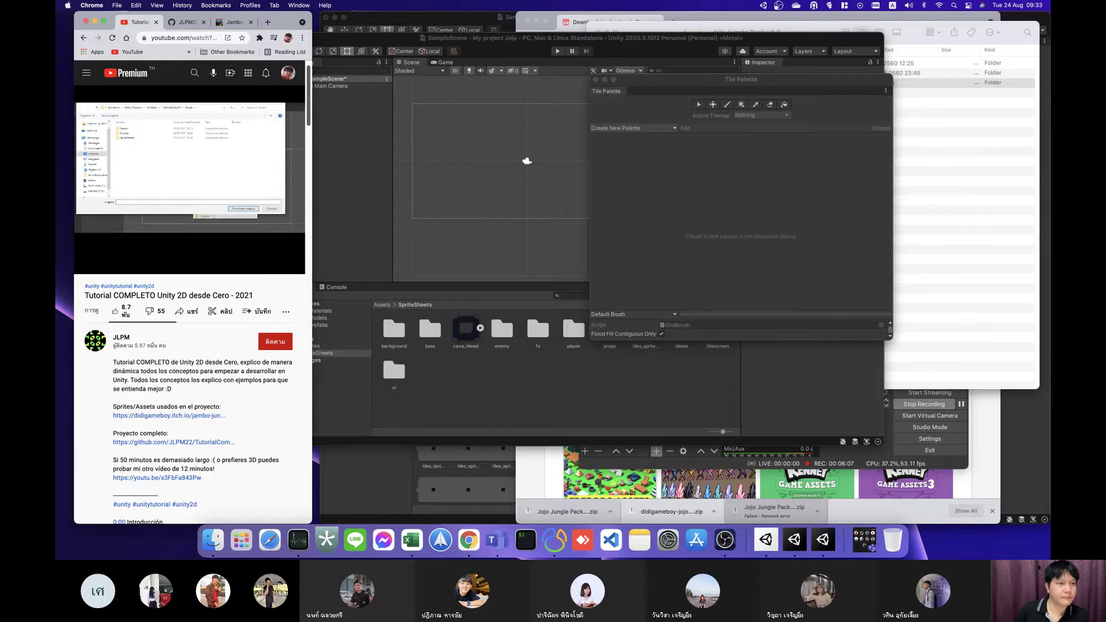
# Step: Create a new rectangle-grid palette, renaming New Palette to Palette
pyautogui.click(249, 181)
pyautogui.click(641, 131)
pyautogui.click(638, 132)
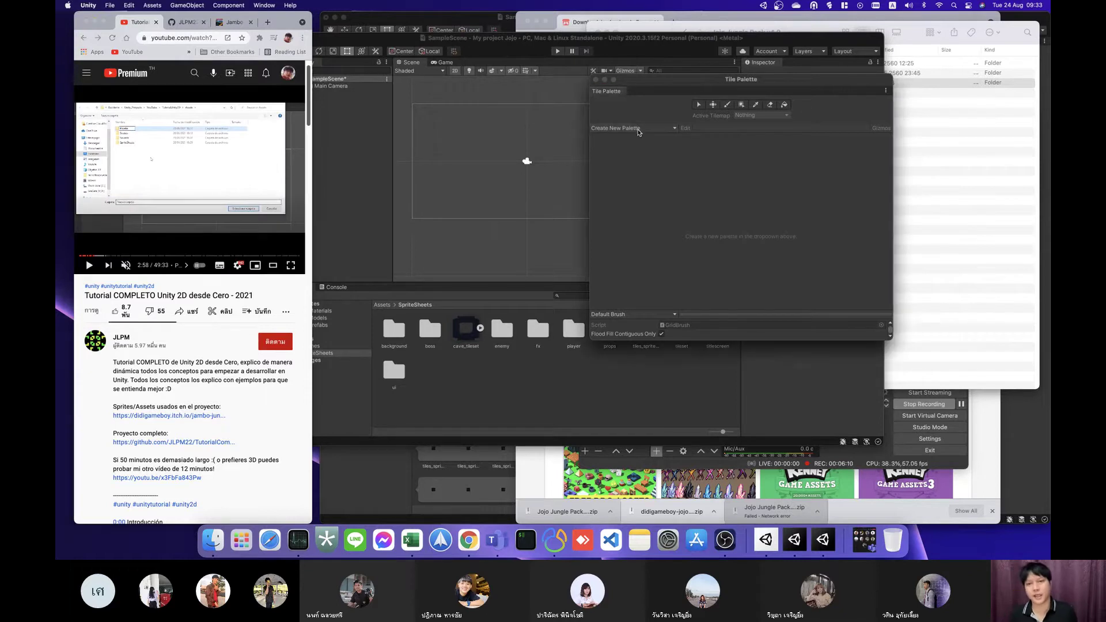
pyautogui.click(603, 148)
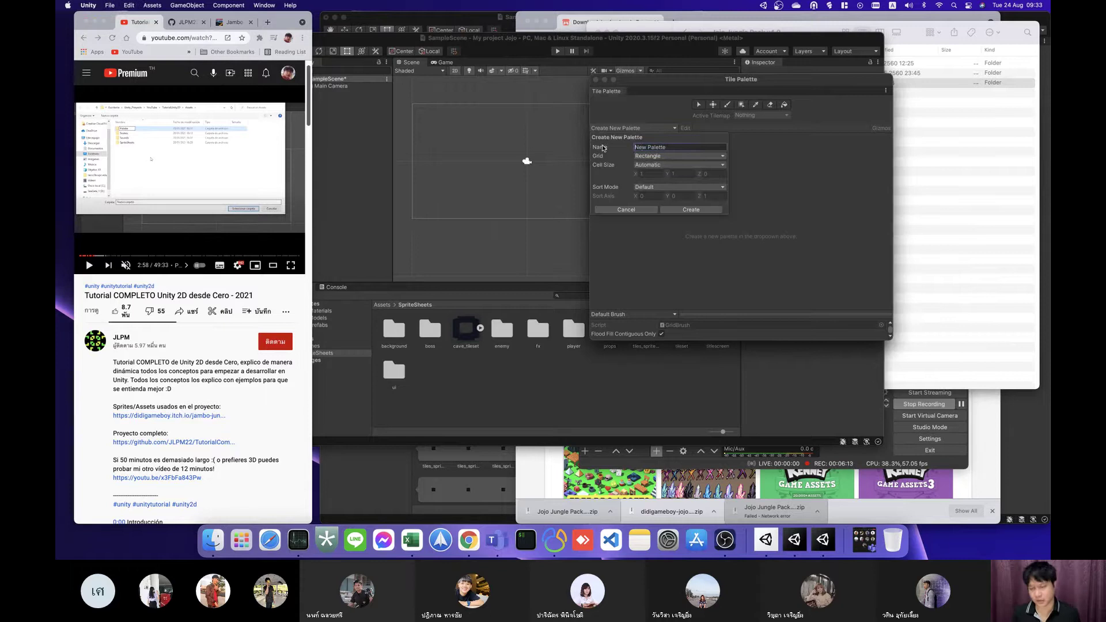
pyautogui.press('BackSpace')
pyautogui.press('BackSpace')
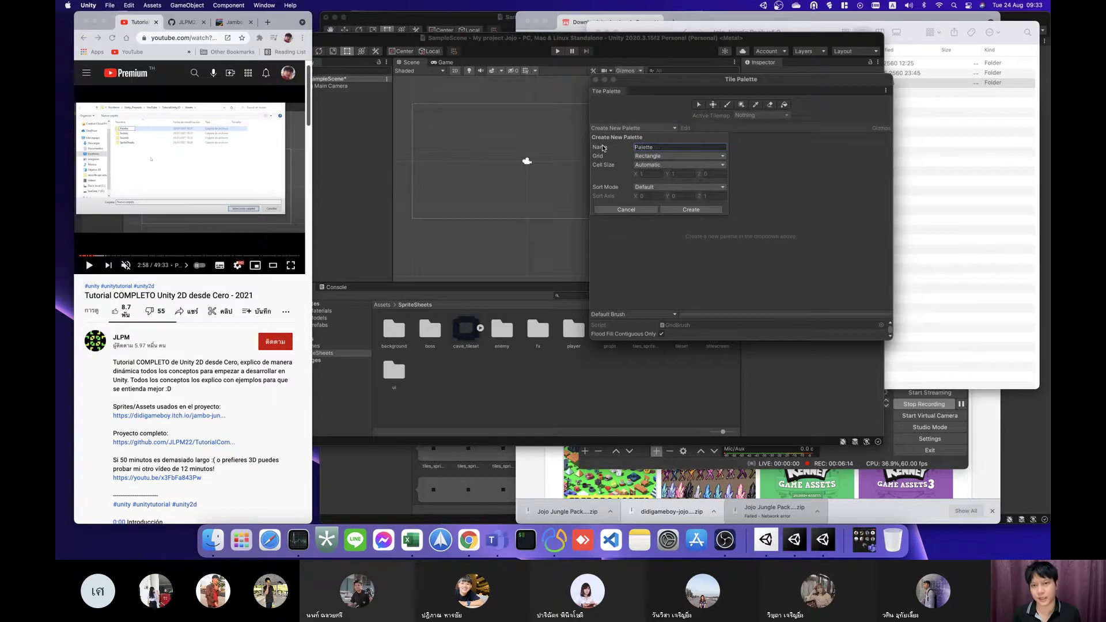
pyautogui.click(707, 211)
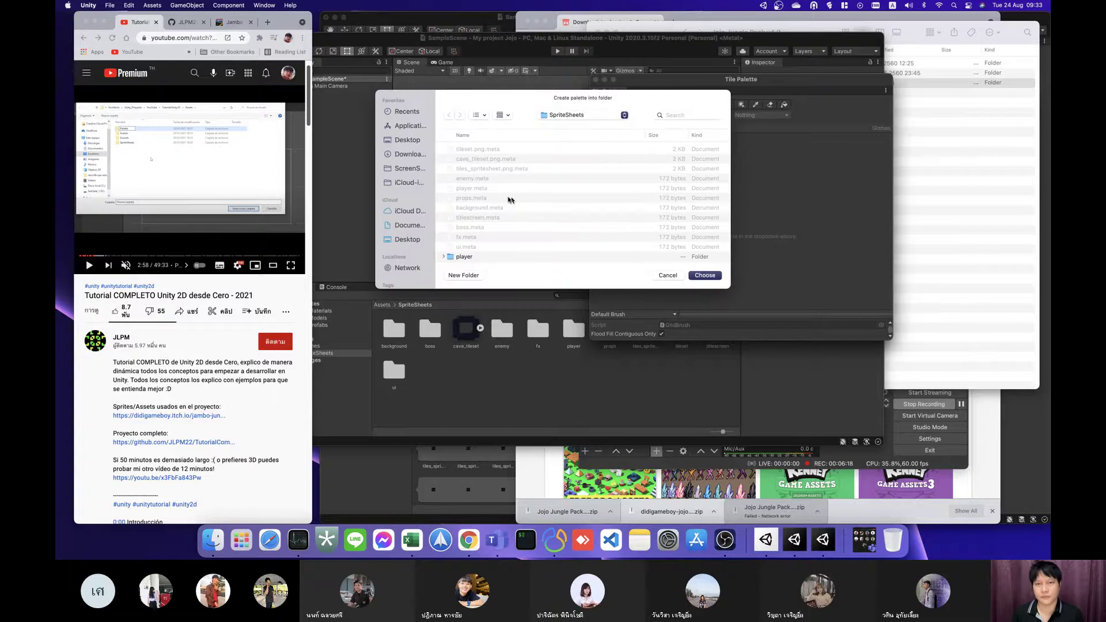
# Step: Navigate the save-folder dialog up to the project's Assets folder
pyautogui.scroll(-5, 511, 200)
pyautogui.scroll(5, 511, 198)
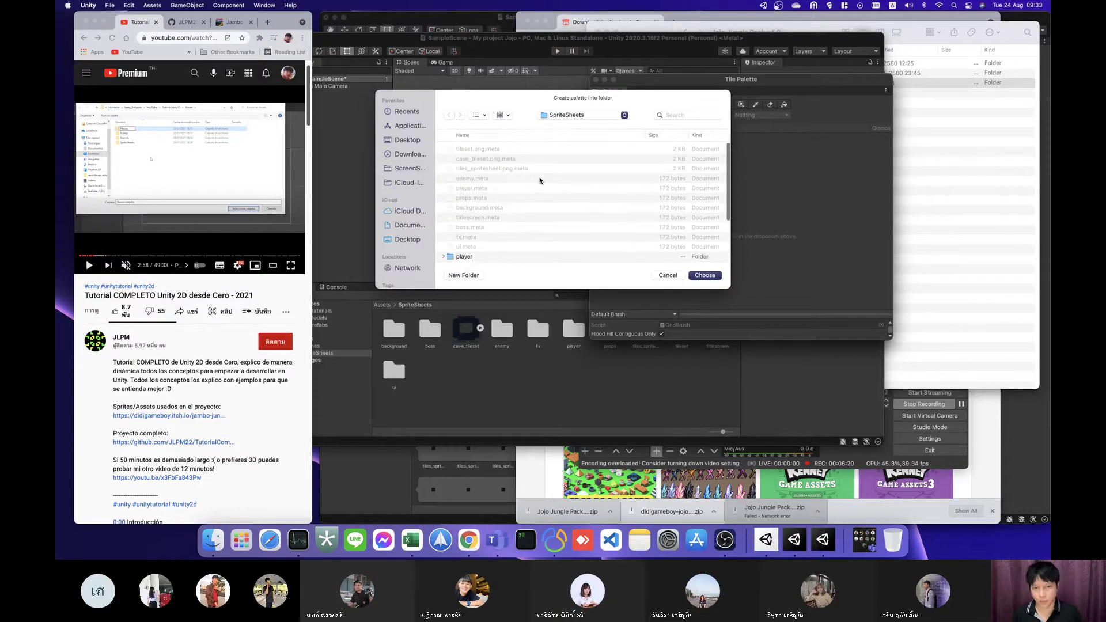
pyautogui.press('super+Up')
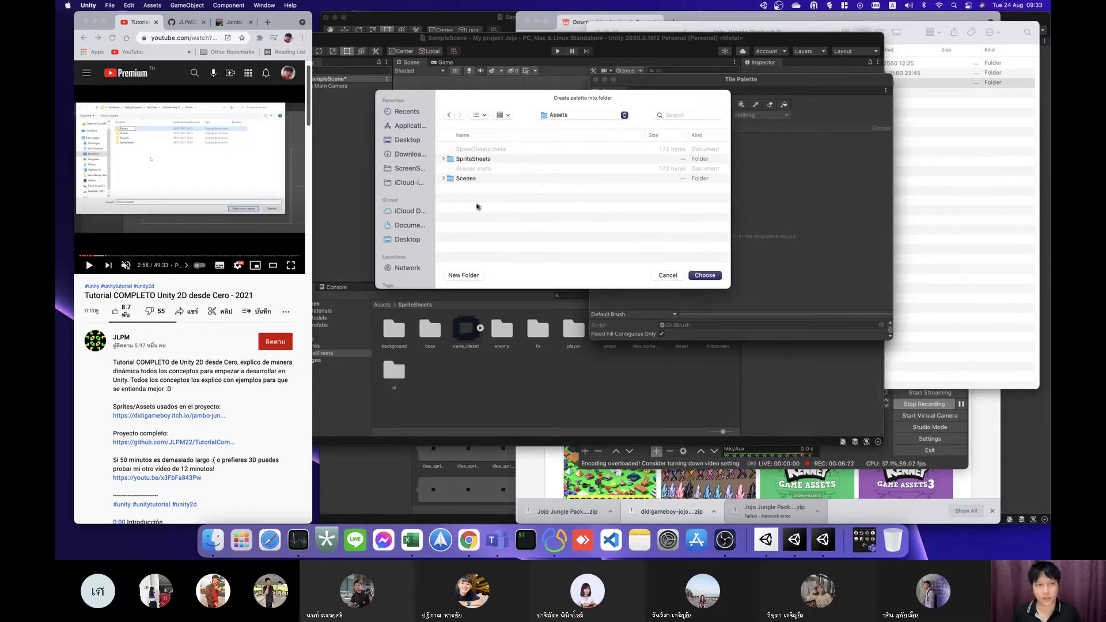
pyautogui.click(569, 117)
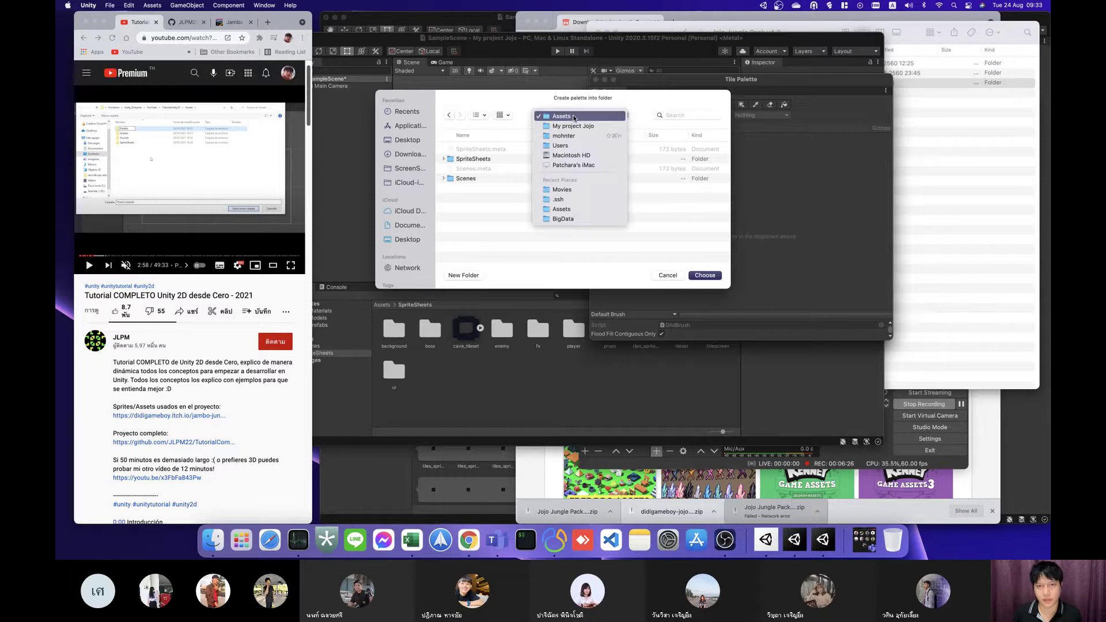
pyautogui.click(572, 117)
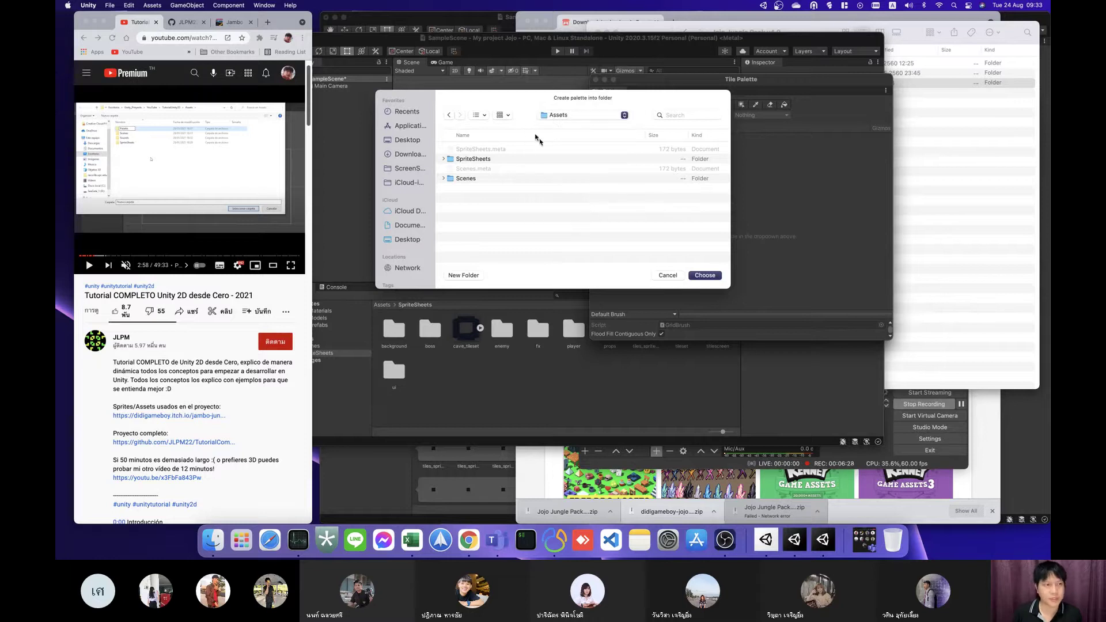
pyautogui.rightClick(494, 219)
# Step: Reveal Assets in Finder, then close the project and Jojo Jungle Pack Finder windows
pyautogui.click(507, 222)
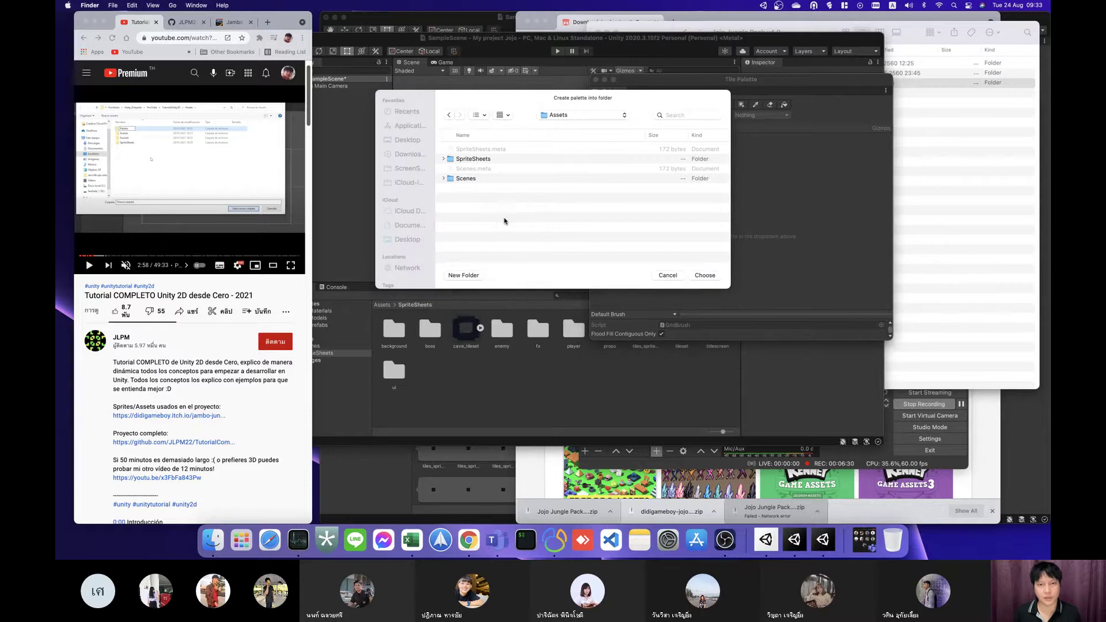
pyautogui.click(612, 47)
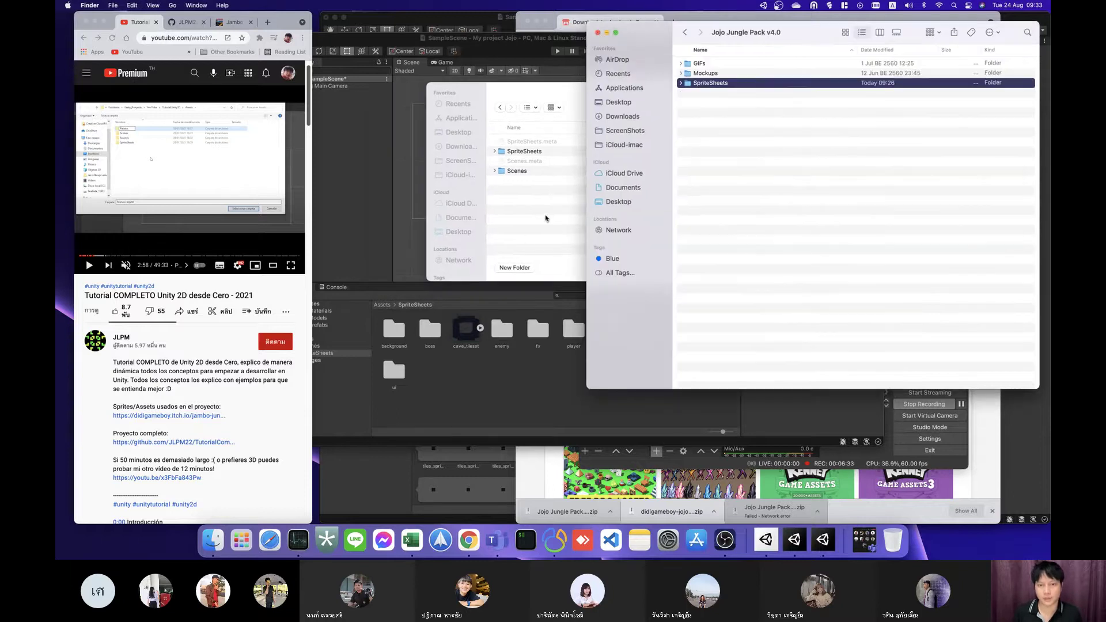
pyautogui.click(597, 34)
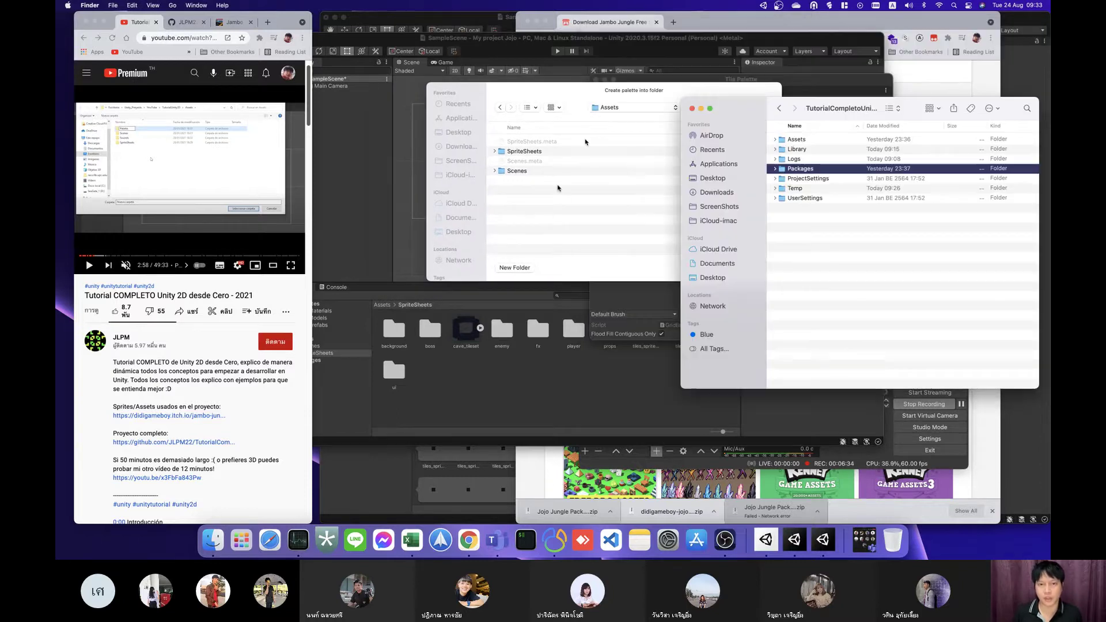
# Step: Create a Palette folder inside Assets and save the new palette into it
pyautogui.click(516, 268)
pyautogui.write('t')
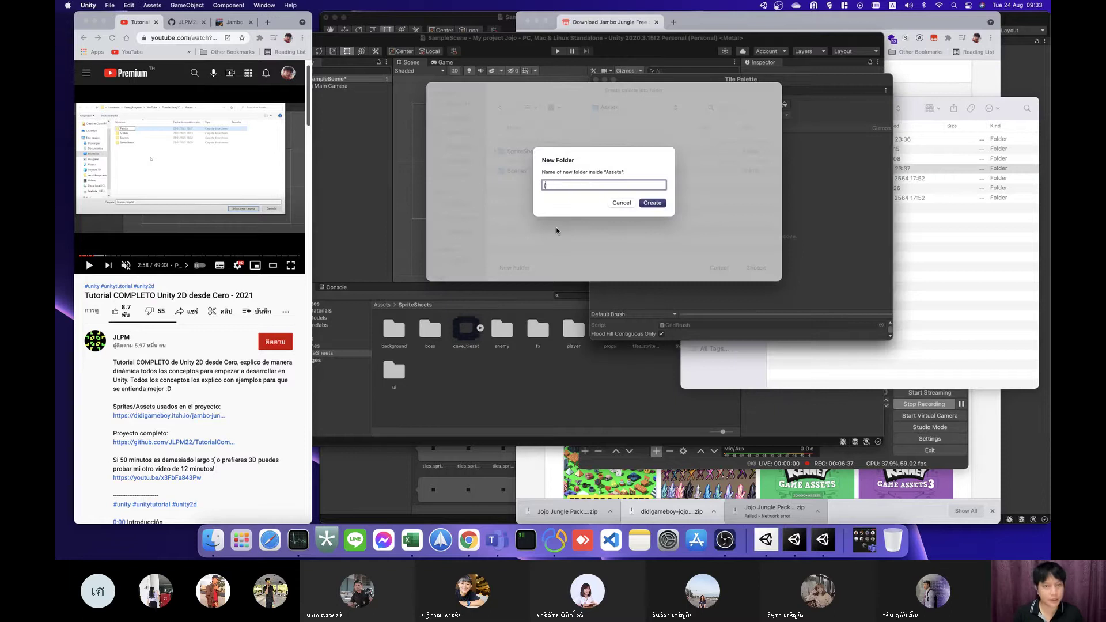
pyautogui.press('BackSpace')
pyautogui.write('Pal')
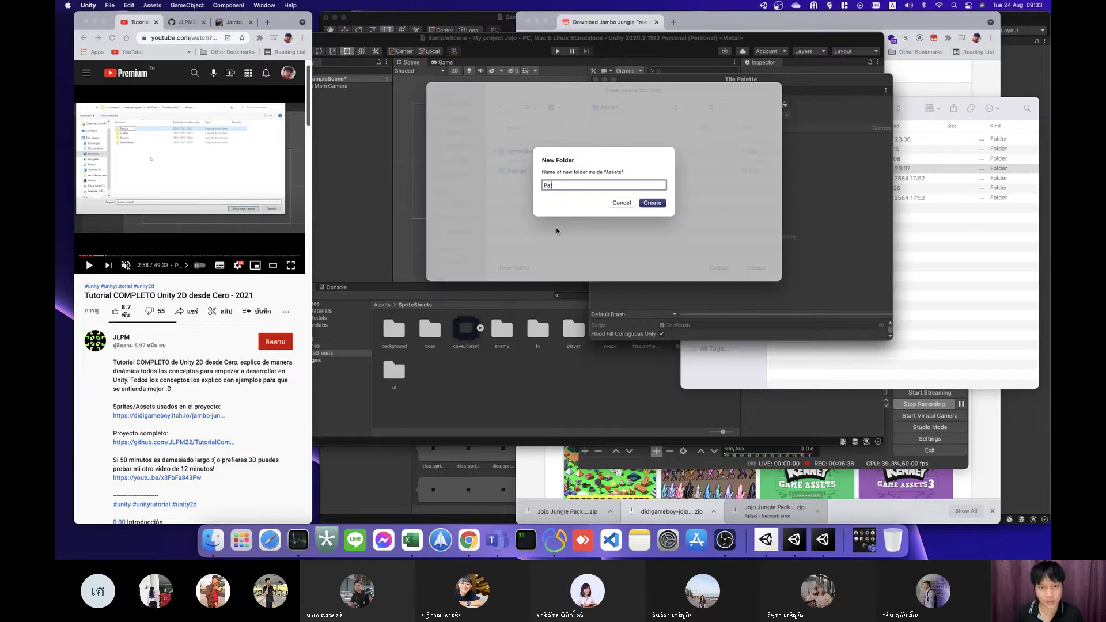
pyautogui.write('ette')
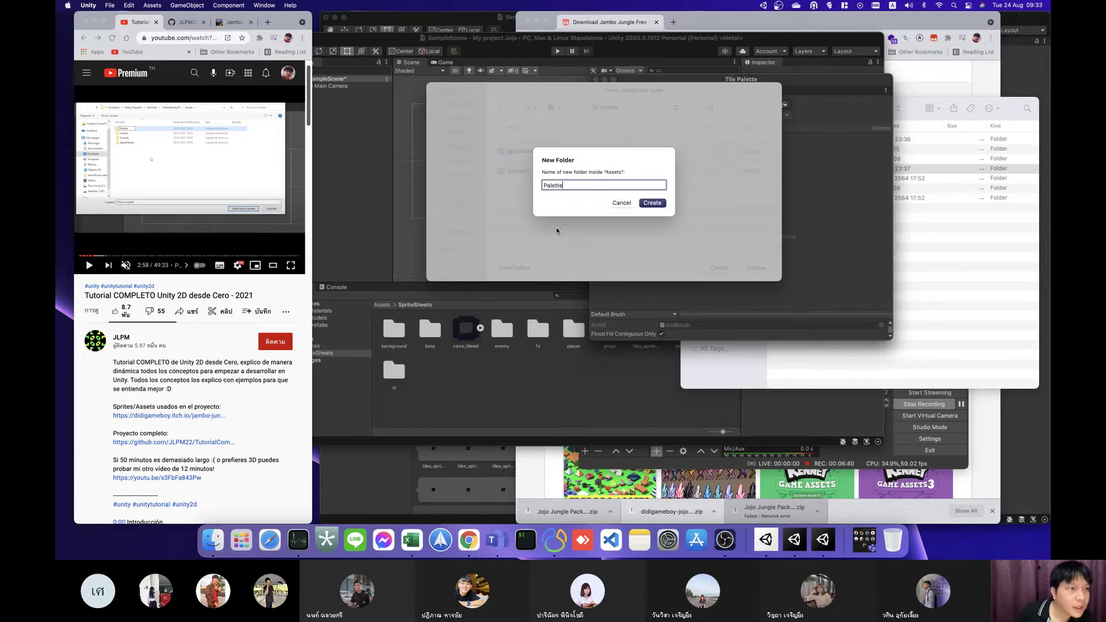
pyautogui.click(652, 205)
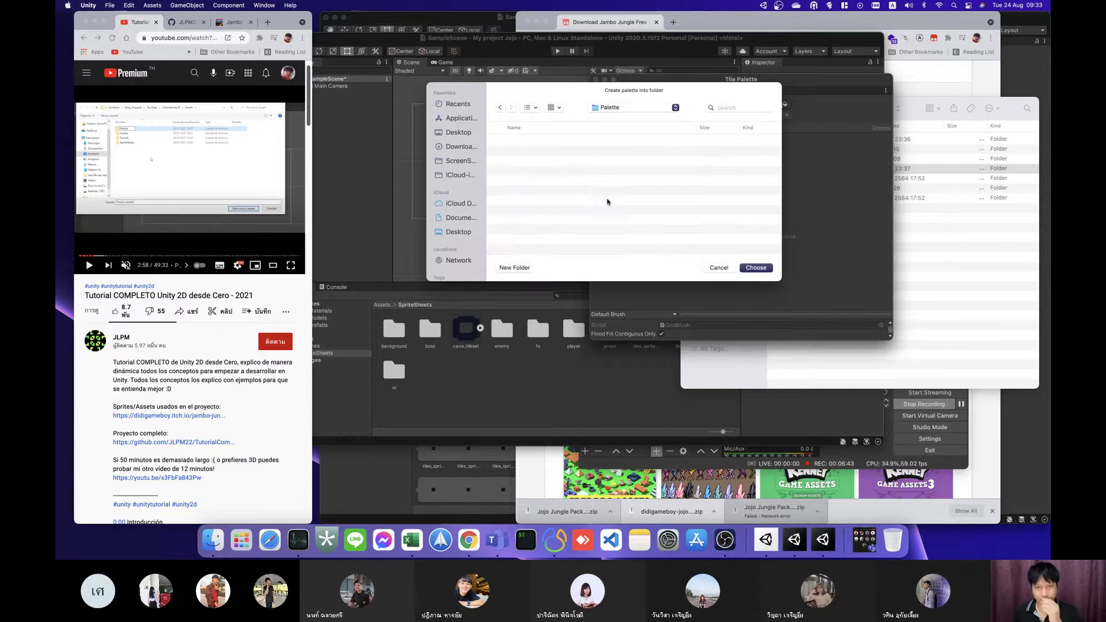
pyautogui.click(756, 269)
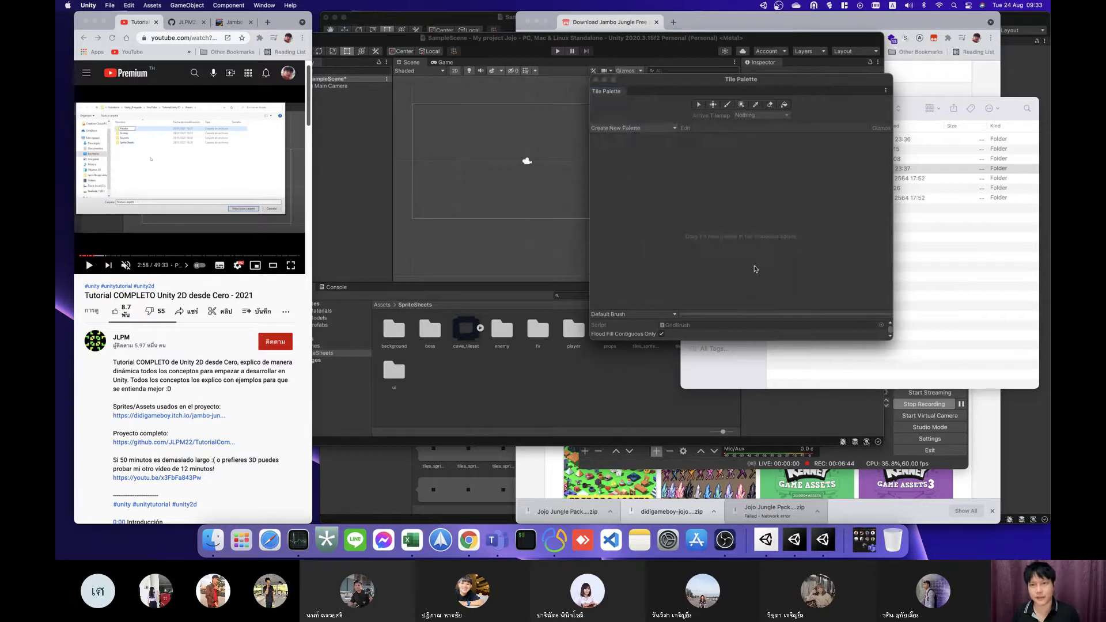
# Step: Open Assets/Palette in the Project window and select the Palette asset
pyautogui.click(429, 399)
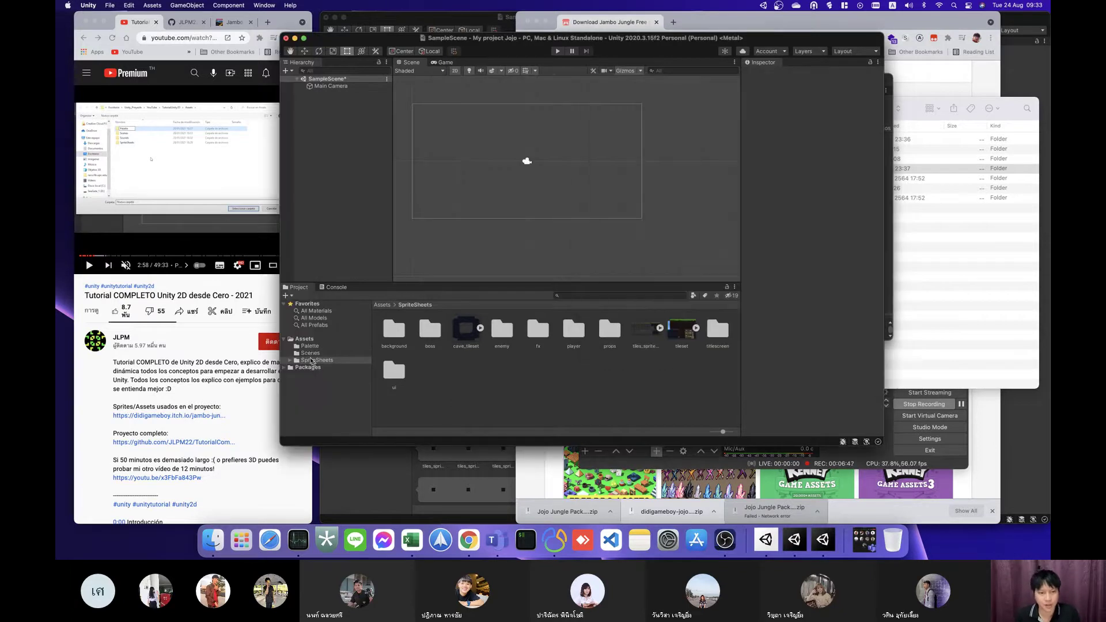
pyautogui.click(309, 346)
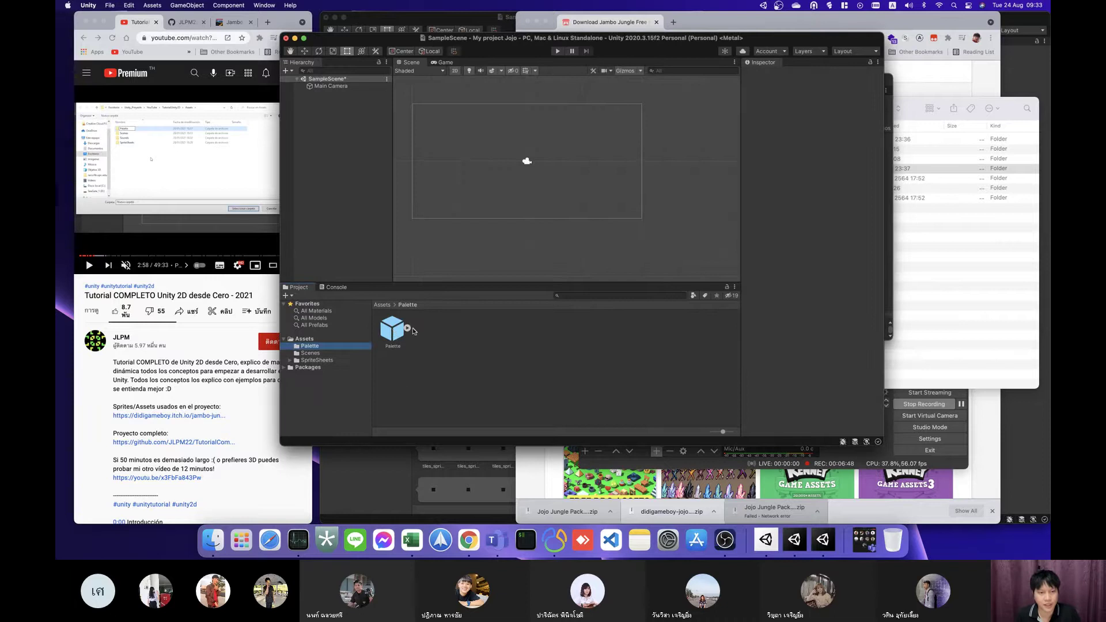
pyautogui.click(393, 330)
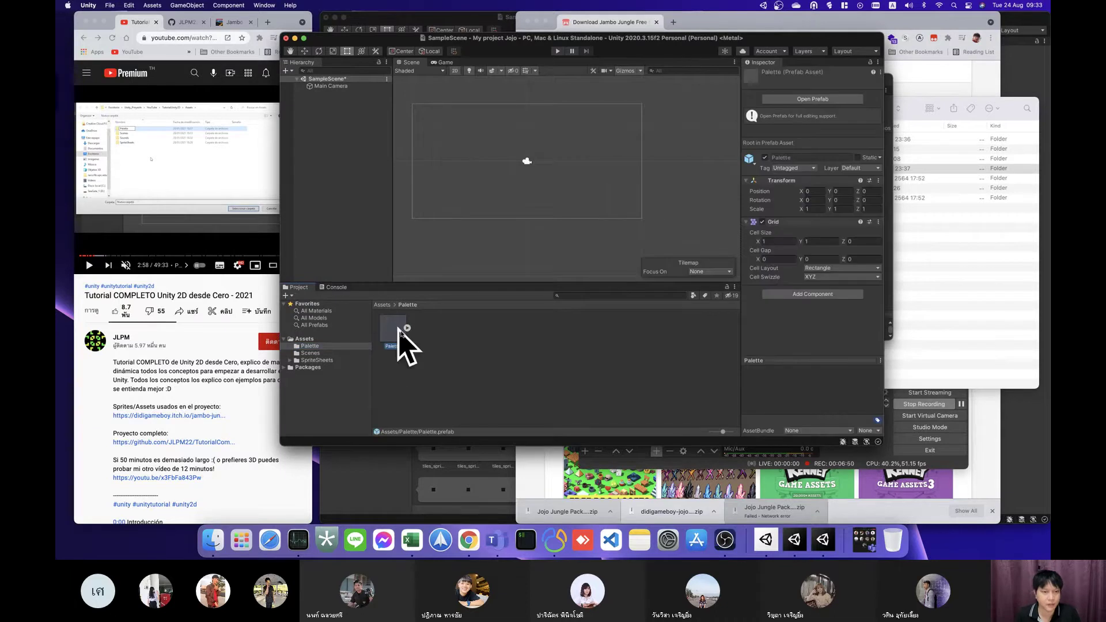
# Step: Resume the Chrome tutorial, skip it forward, and pause it
pyautogui.click(216, 219)
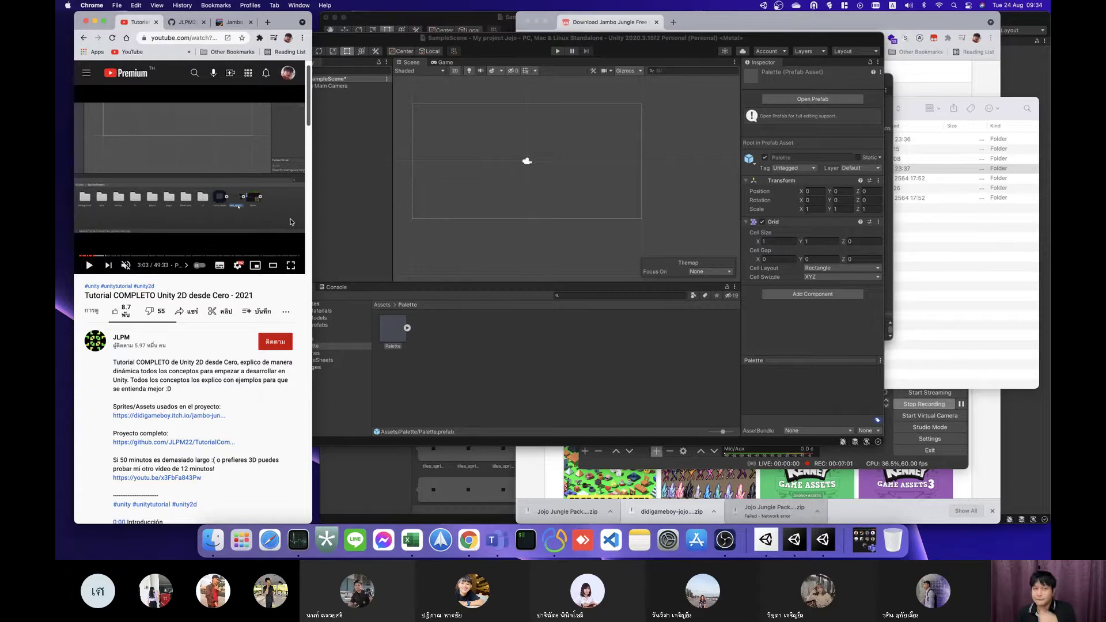
pyautogui.press('space')
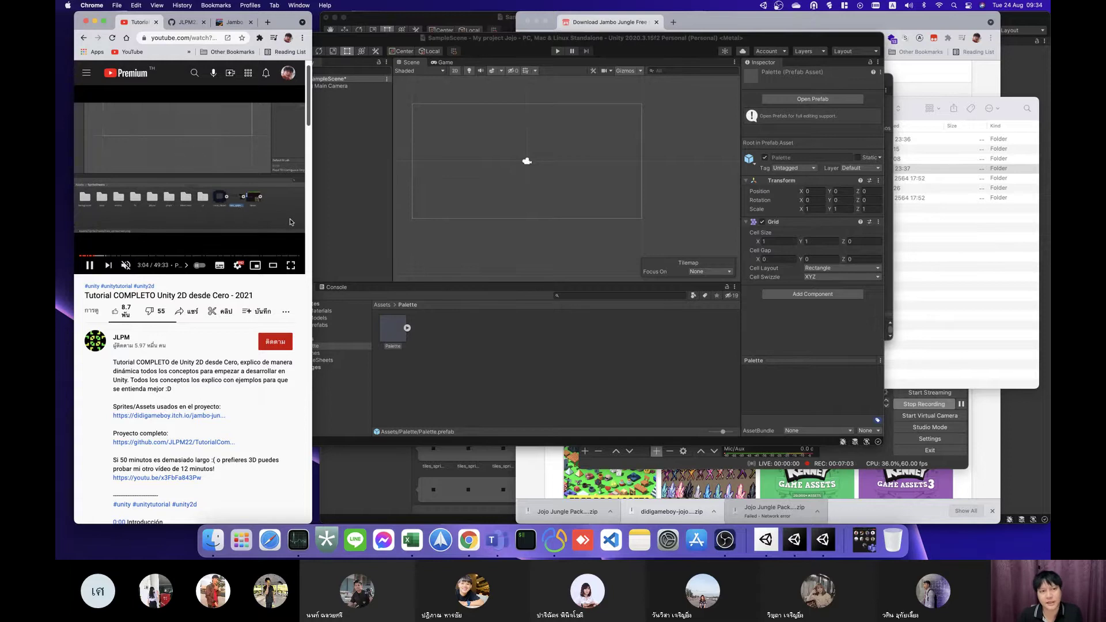
pyautogui.press('Right')
pyautogui.press('Right')
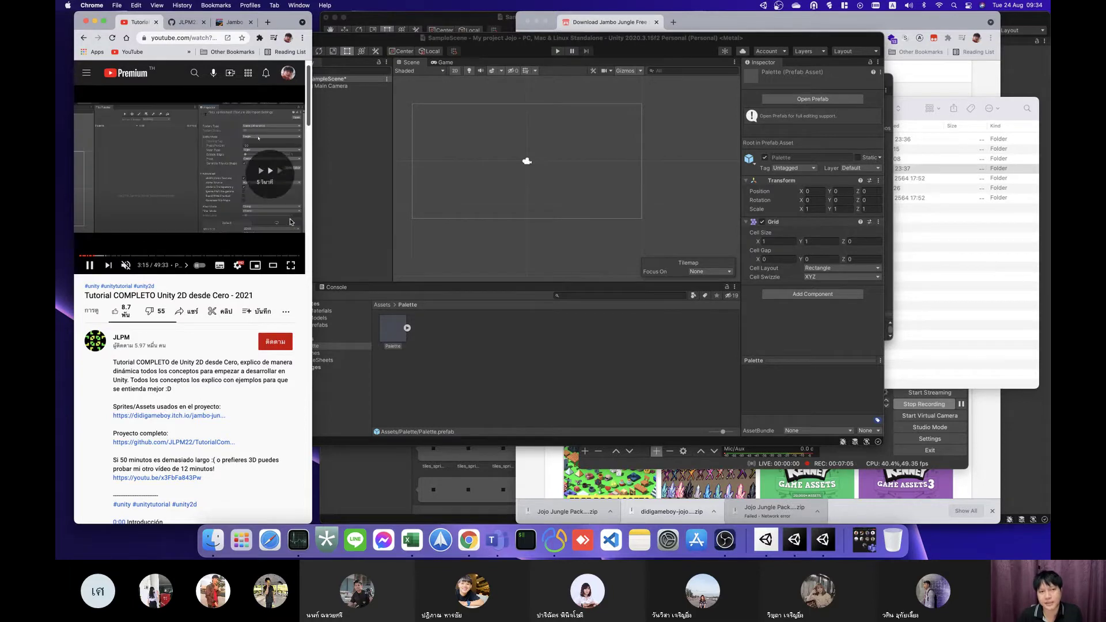
pyautogui.press('space')
# Step: Select tiles_spritesheet in the SpriteSheets folder to show its import settings
pyautogui.click(472, 345)
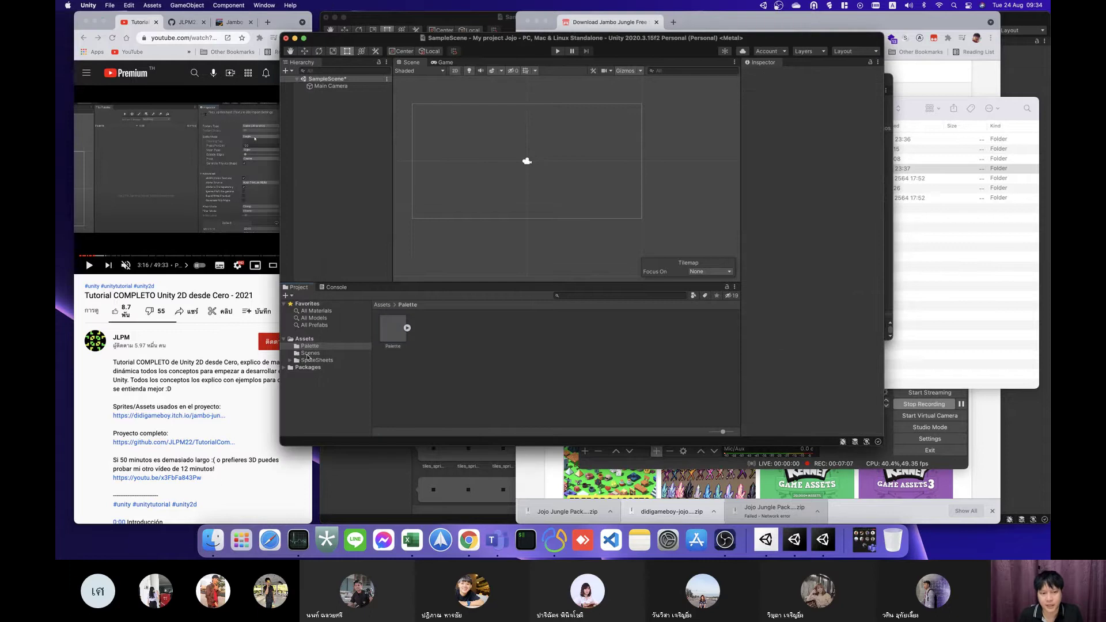
pyautogui.click(321, 361)
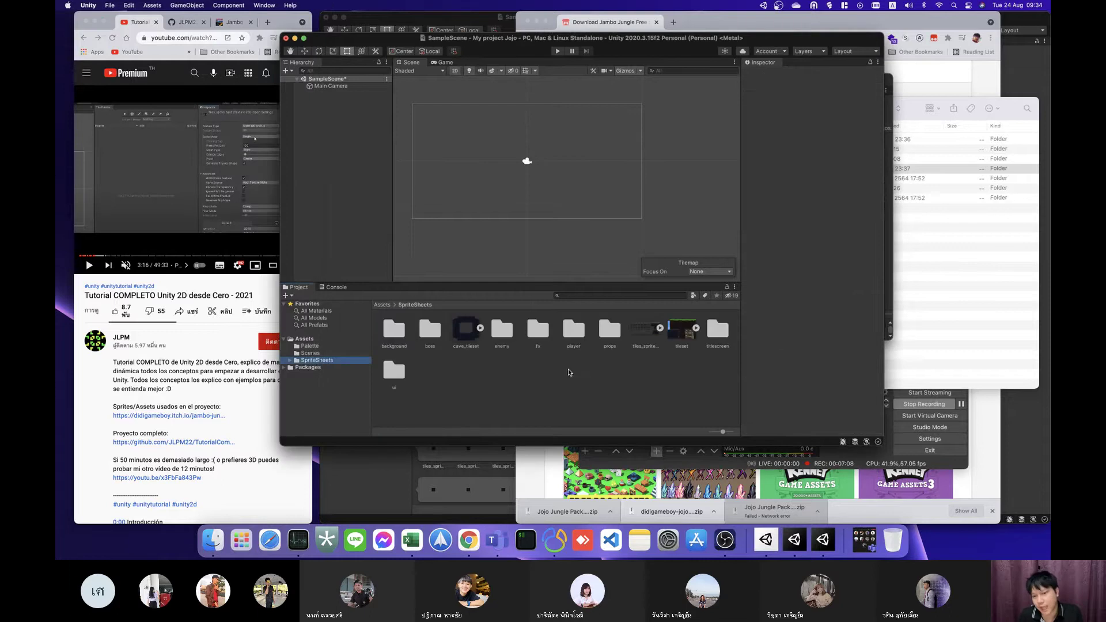
pyautogui.click(646, 342)
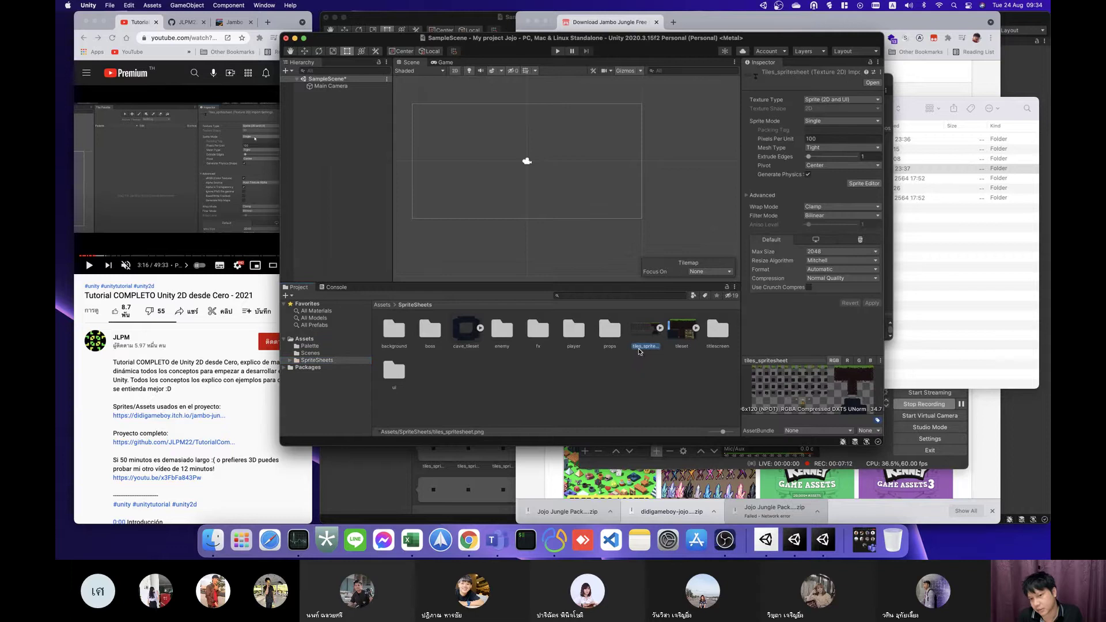
# Step: Expand and collapse tiles_spritesheet repeatedly in the Project window to view its sprite
pyautogui.click(661, 328)
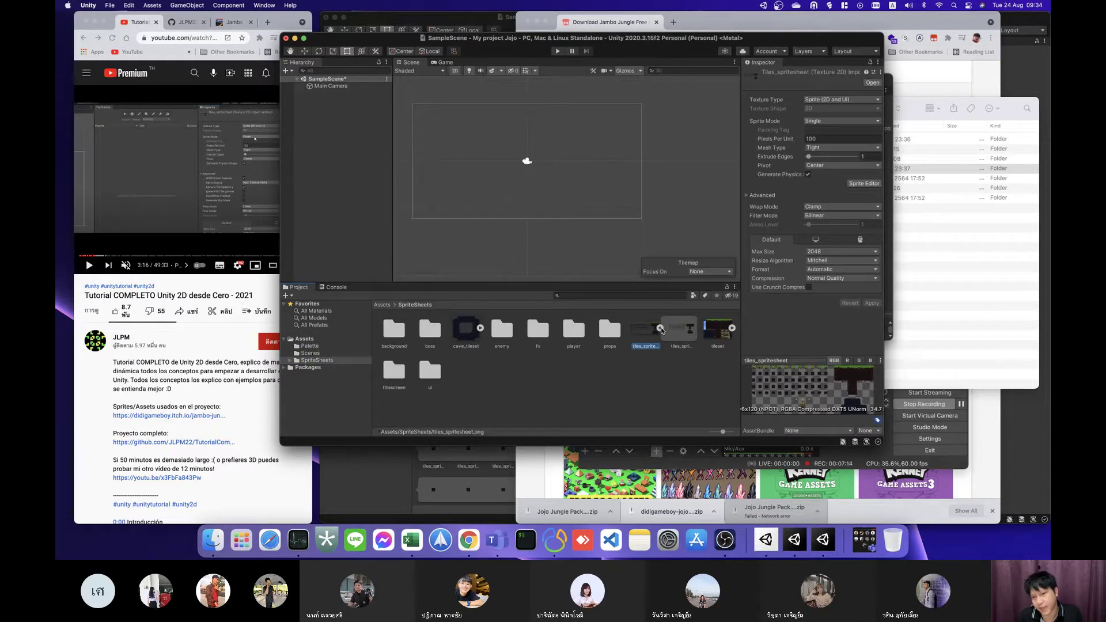
pyautogui.click(660, 328)
pyautogui.click(660, 327)
pyautogui.click(660, 328)
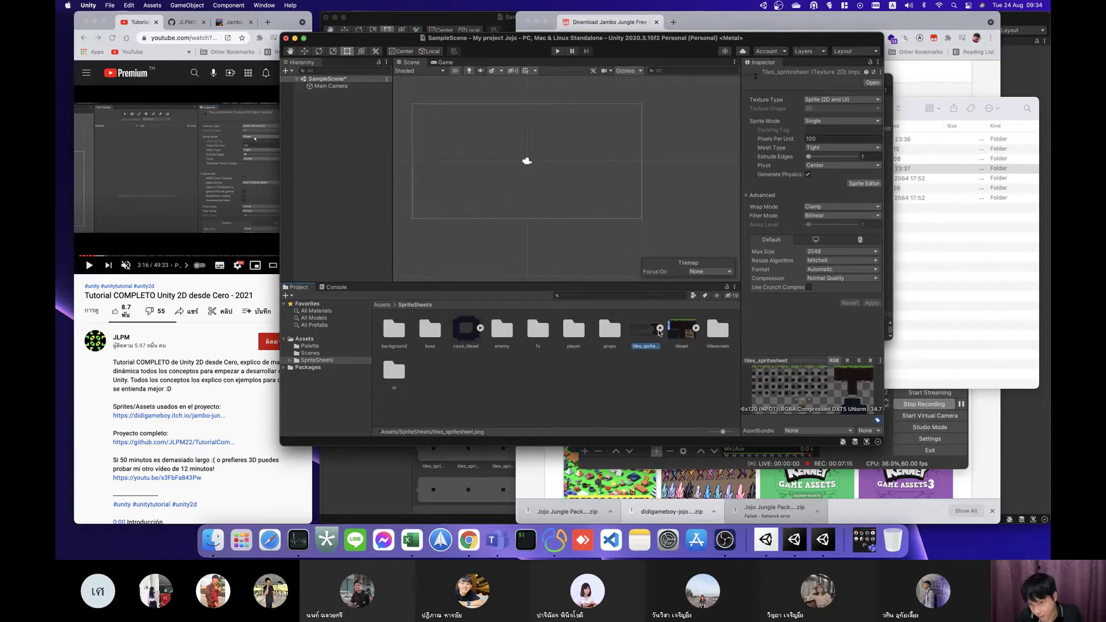
pyautogui.click(661, 329)
pyautogui.click(660, 329)
pyautogui.click(660, 329)
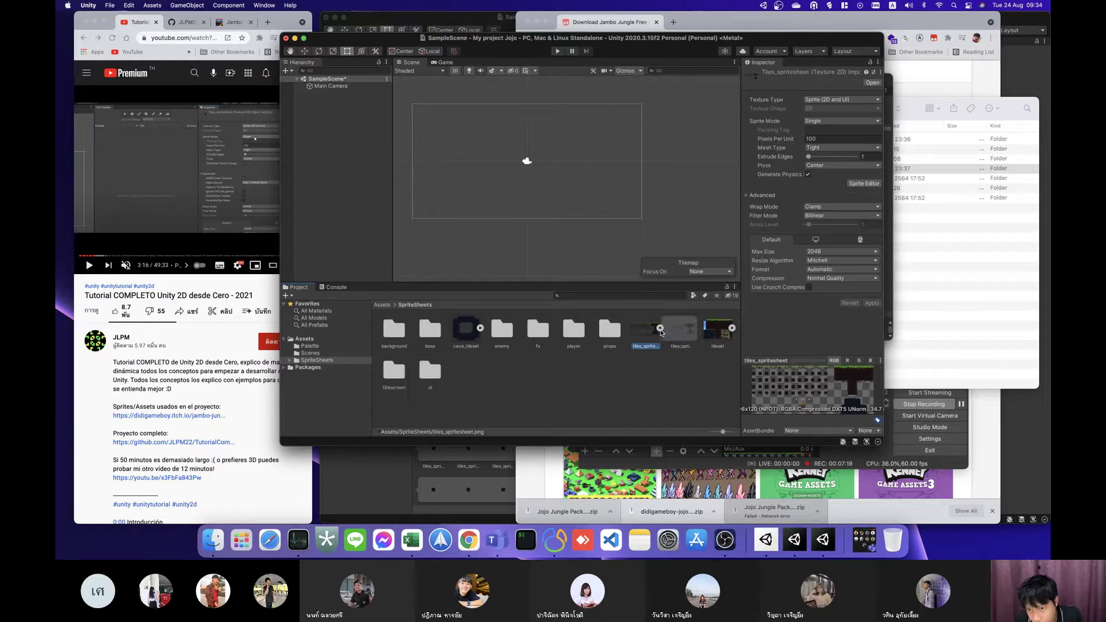
pyautogui.click(660, 328)
pyautogui.click(660, 328)
pyautogui.click(660, 328)
pyautogui.click(661, 328)
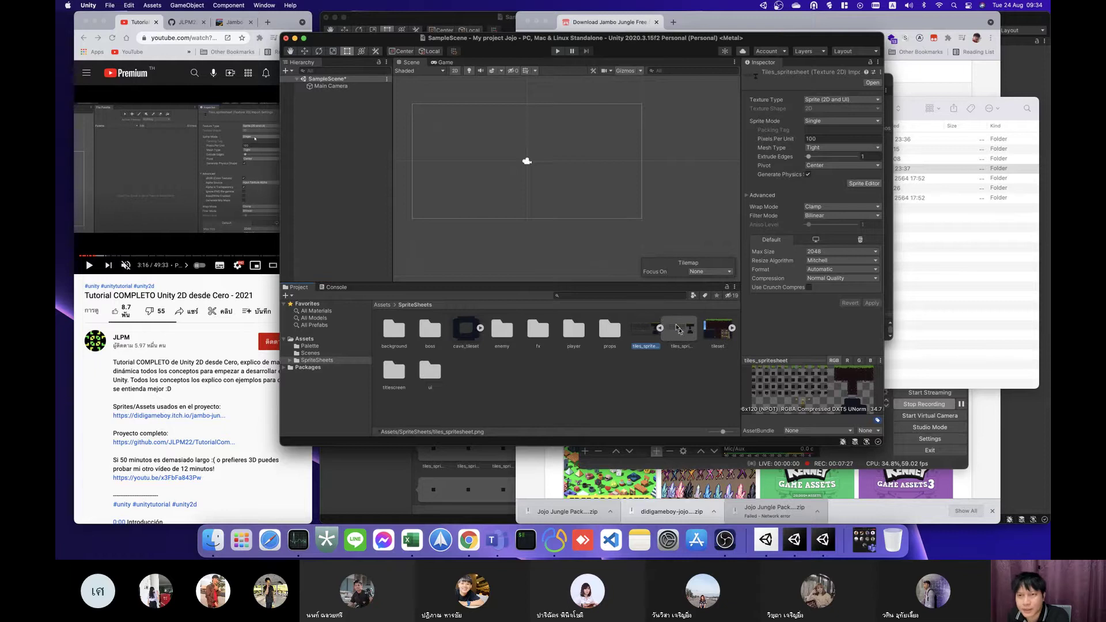
pyautogui.click(660, 328)
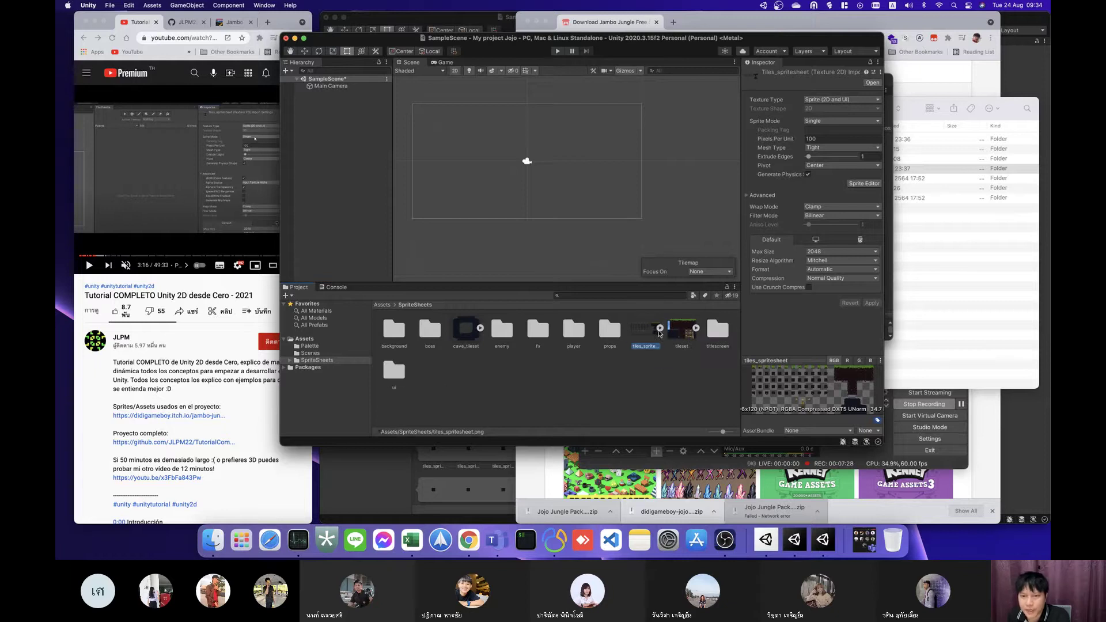
pyautogui.click(660, 328)
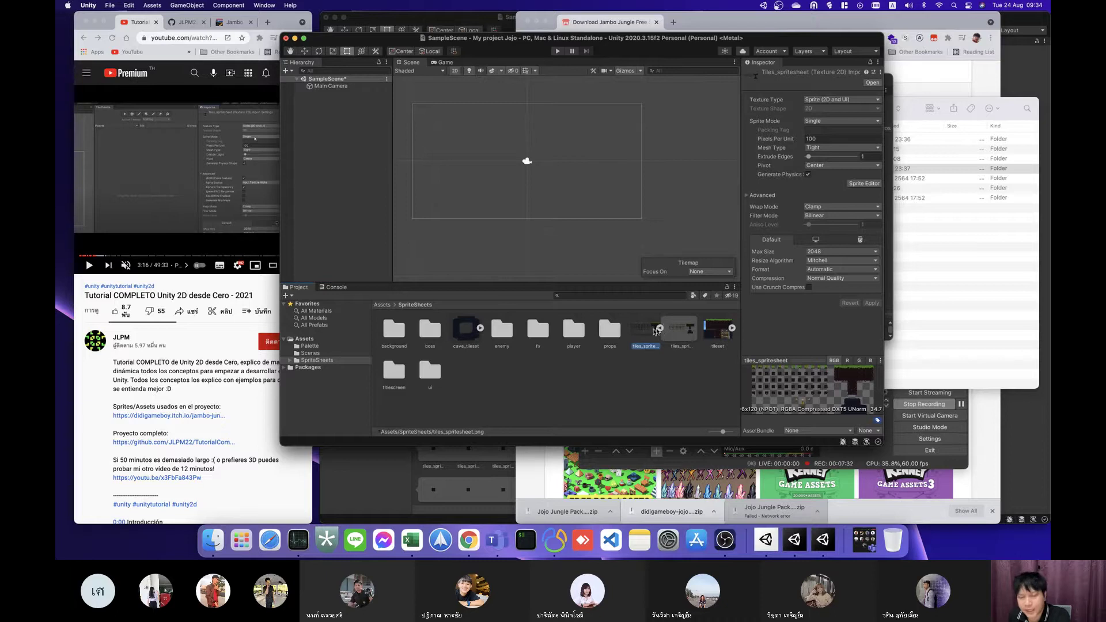
pyautogui.click(659, 329)
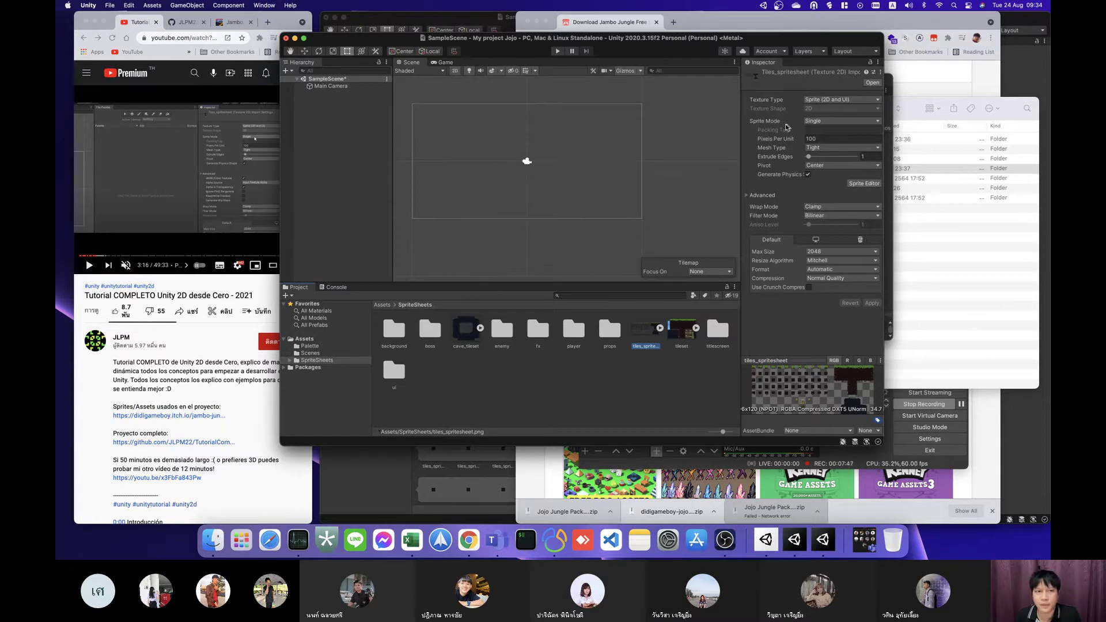
# Step: Look at the Sprite Mode choices and the spritesheet's sprite without changing anything
pyautogui.click(823, 122)
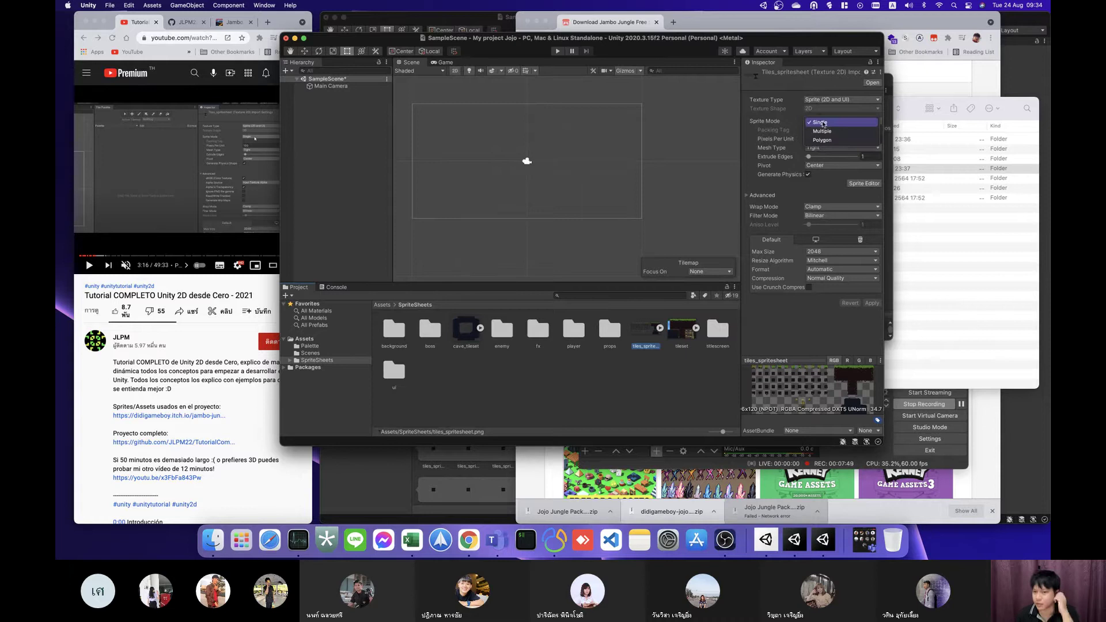
pyautogui.click(823, 122)
pyautogui.click(661, 328)
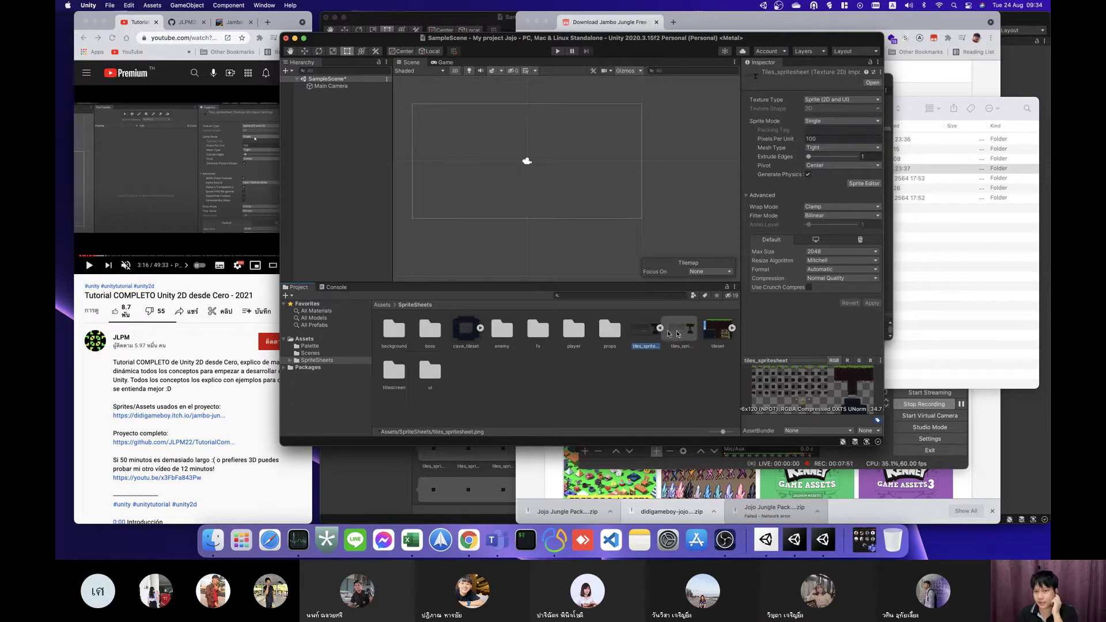
pyautogui.click(661, 328)
pyautogui.click(661, 329)
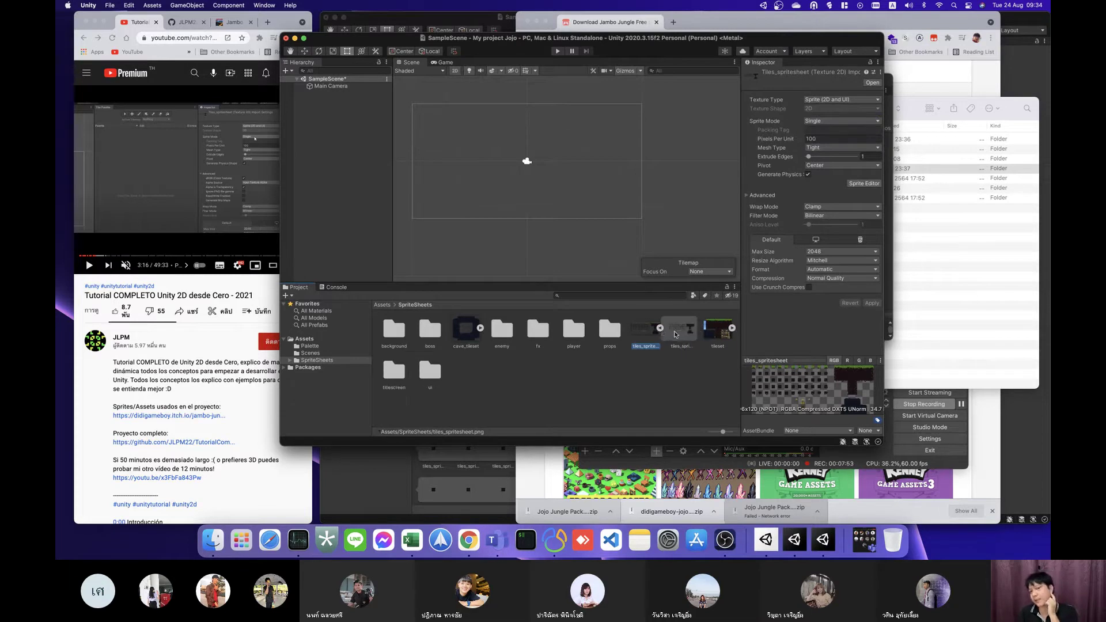
pyautogui.click(660, 328)
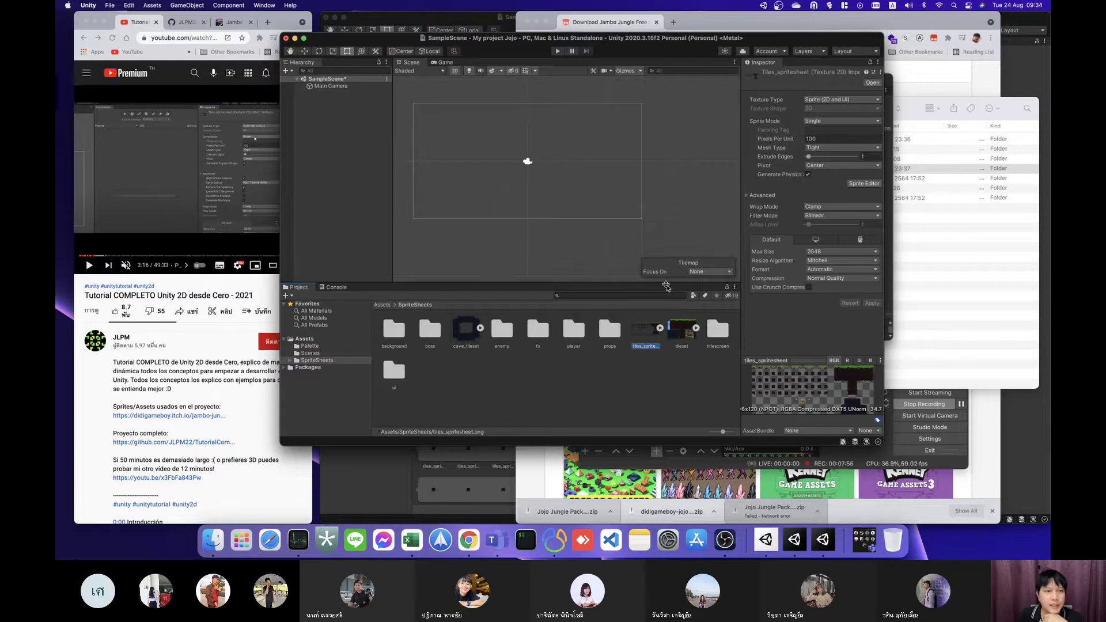
# Step: Set Sprite Mode to Multiple, check the tutorial, and launch the Sprite Editor
pyautogui.click(824, 122)
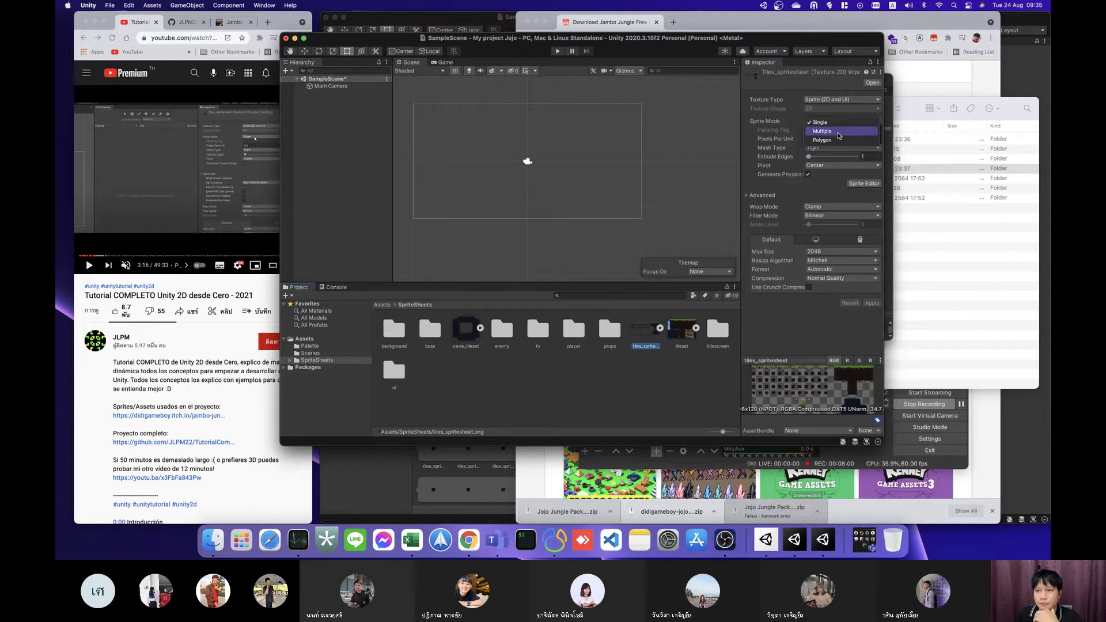
pyautogui.click(839, 132)
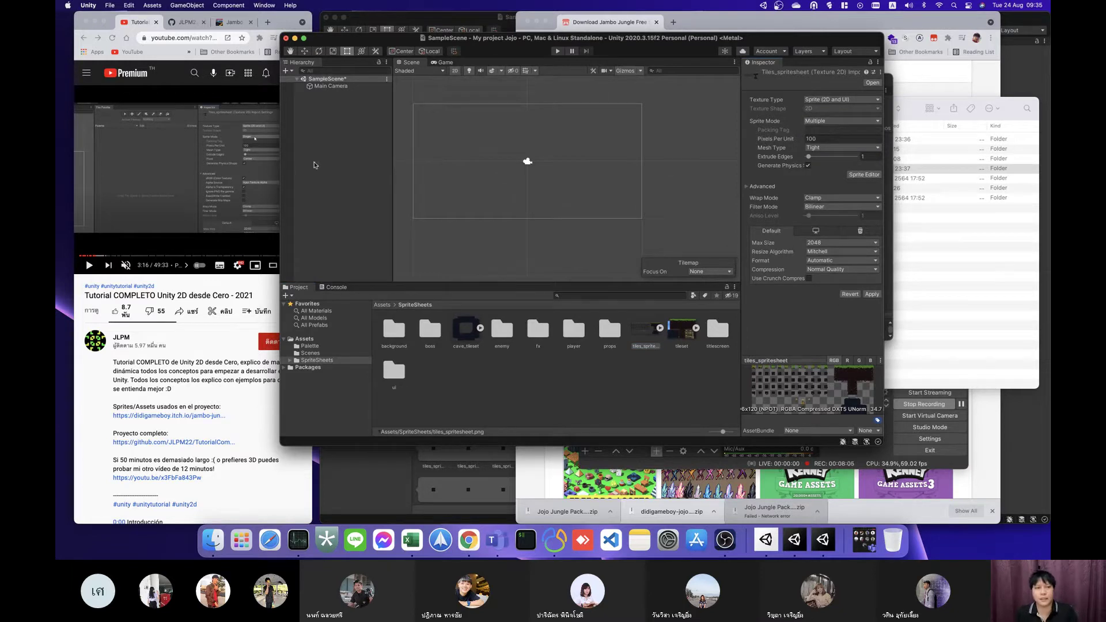
pyautogui.click(186, 175)
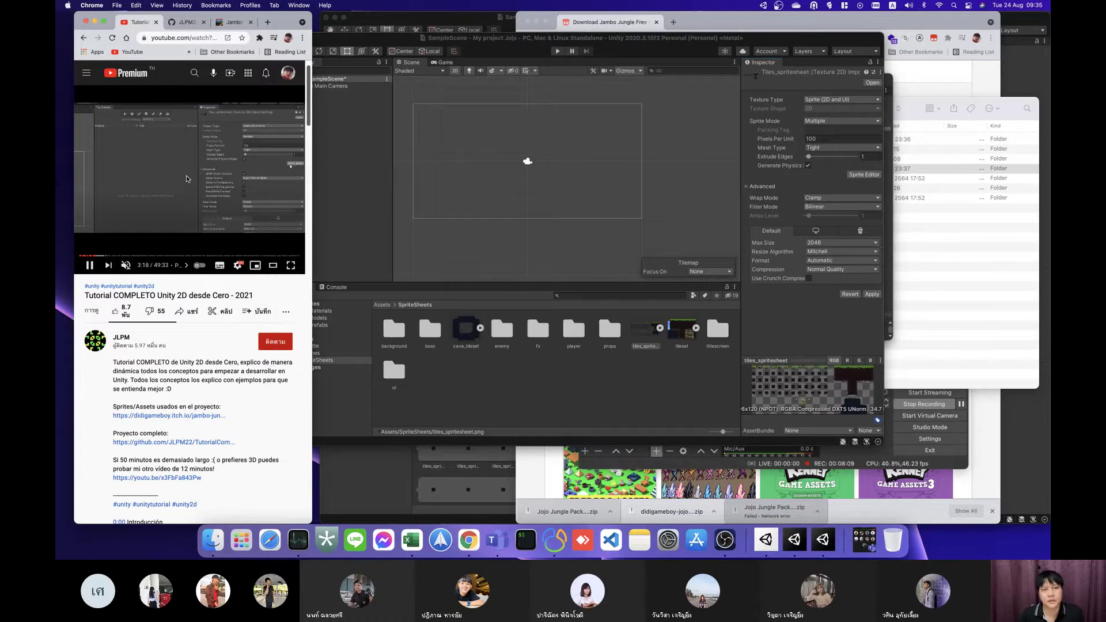
pyautogui.click(187, 179)
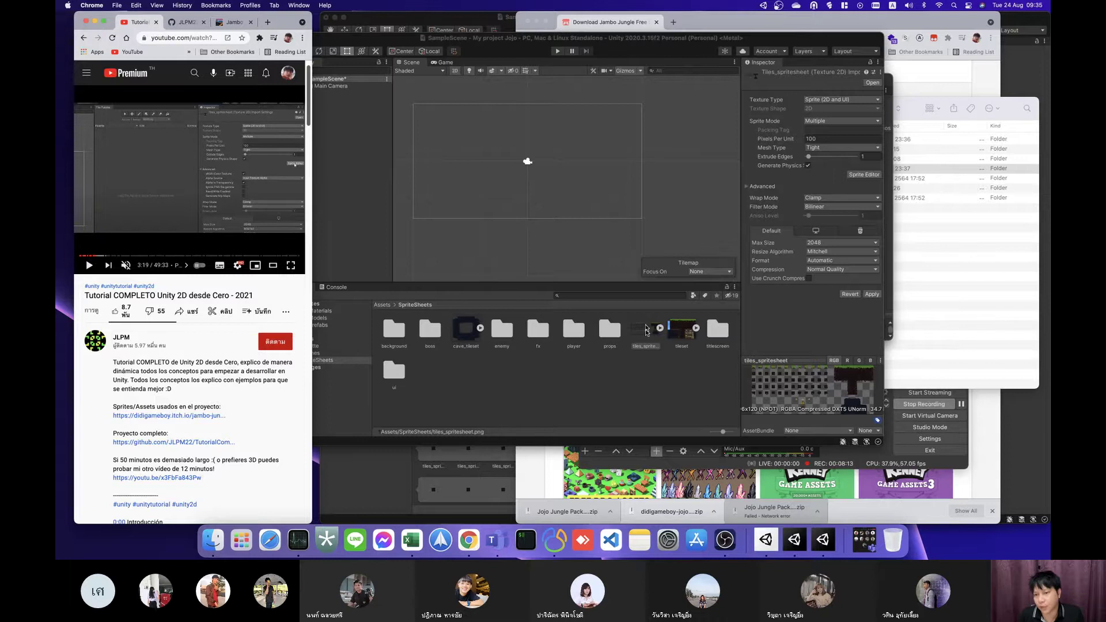
pyautogui.click(864, 174)
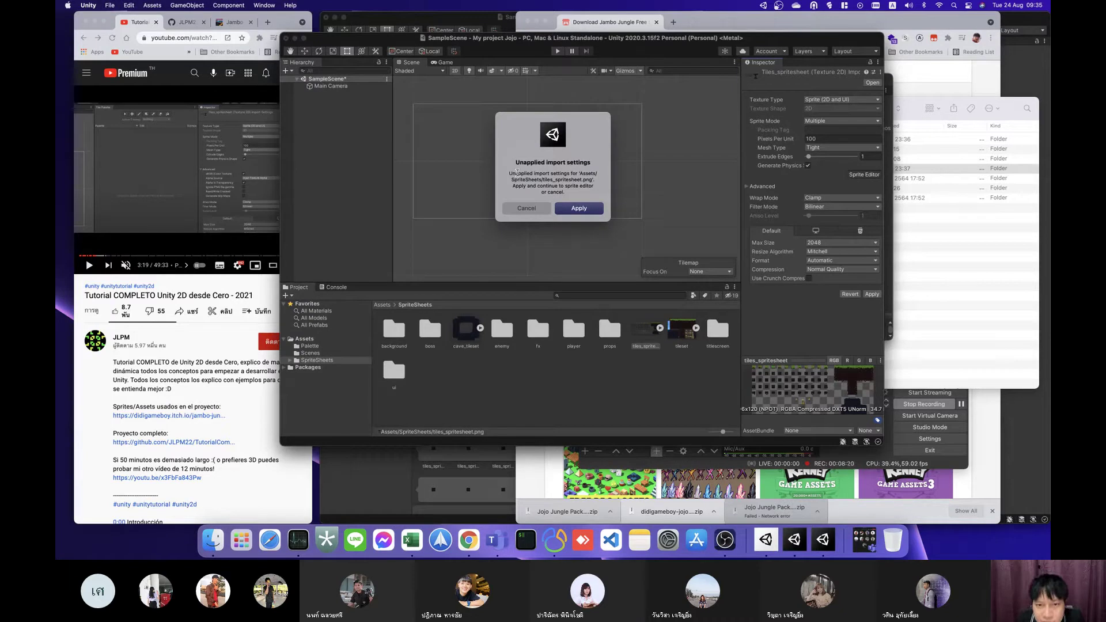
# Step: Apply the import change, then reposition and enlarge the Sprite Editor window
pyautogui.click(583, 208)
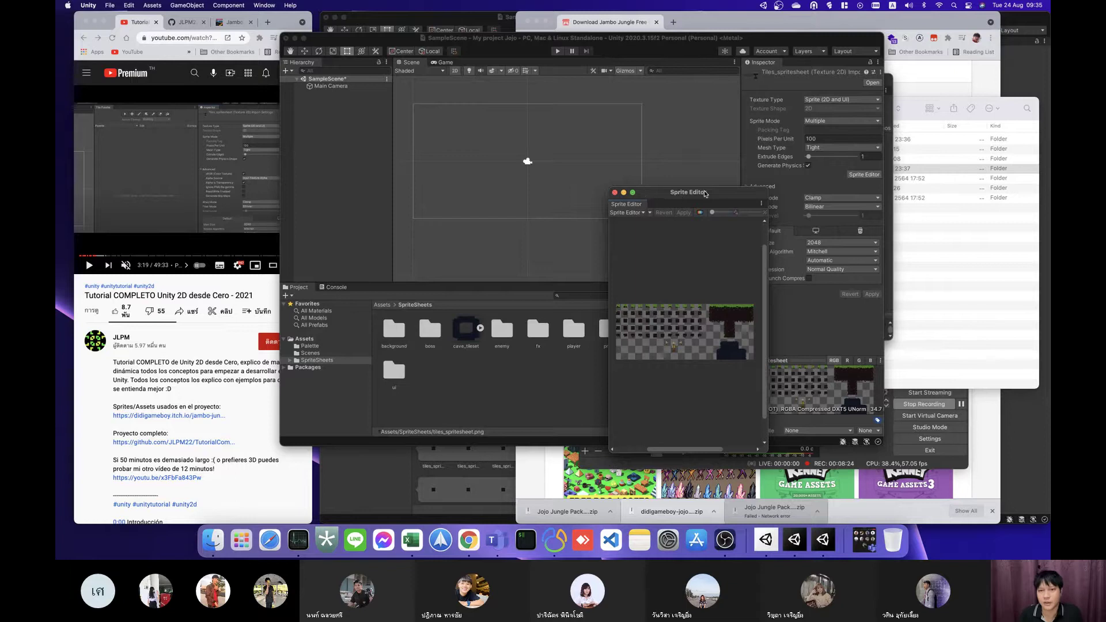
pyautogui.moveTo(615, 199); pyautogui.dragTo(475, 75)
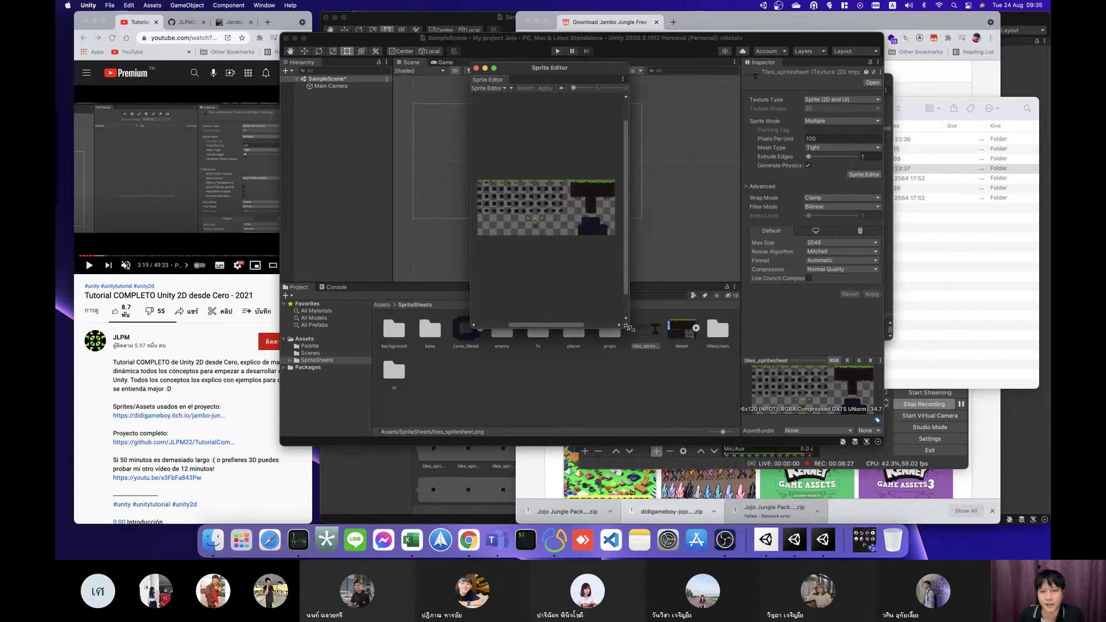
pyautogui.moveTo(627, 326); pyautogui.dragTo(885, 382)
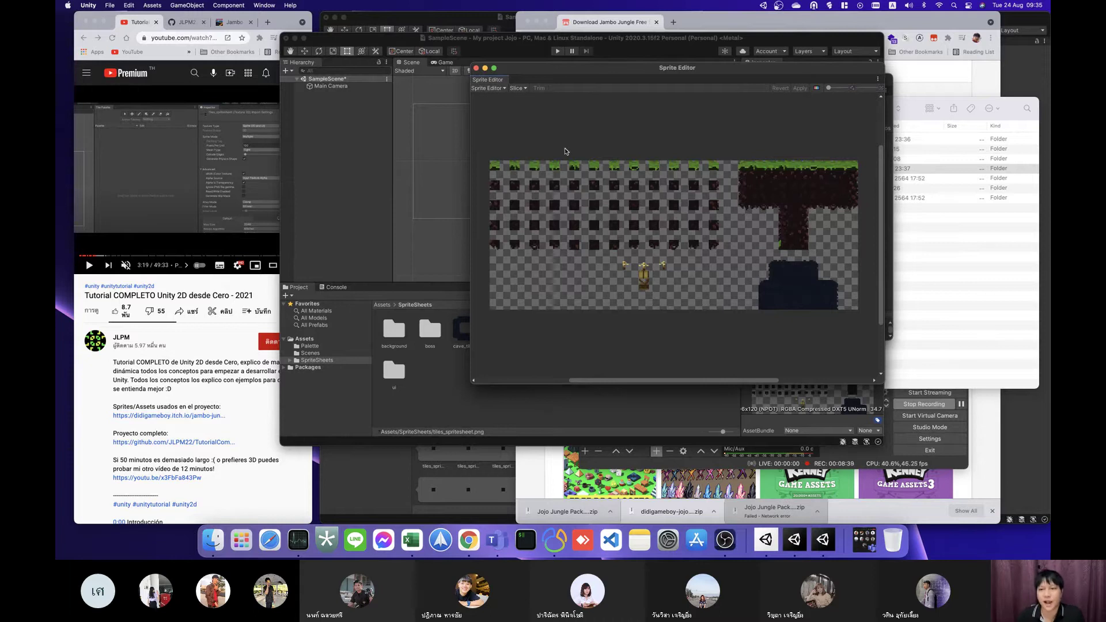
# Step: After watching the tutorial briefly, draw a stray sprite rectangle and delete it
pyautogui.click(183, 180)
pyautogui.click(193, 177)
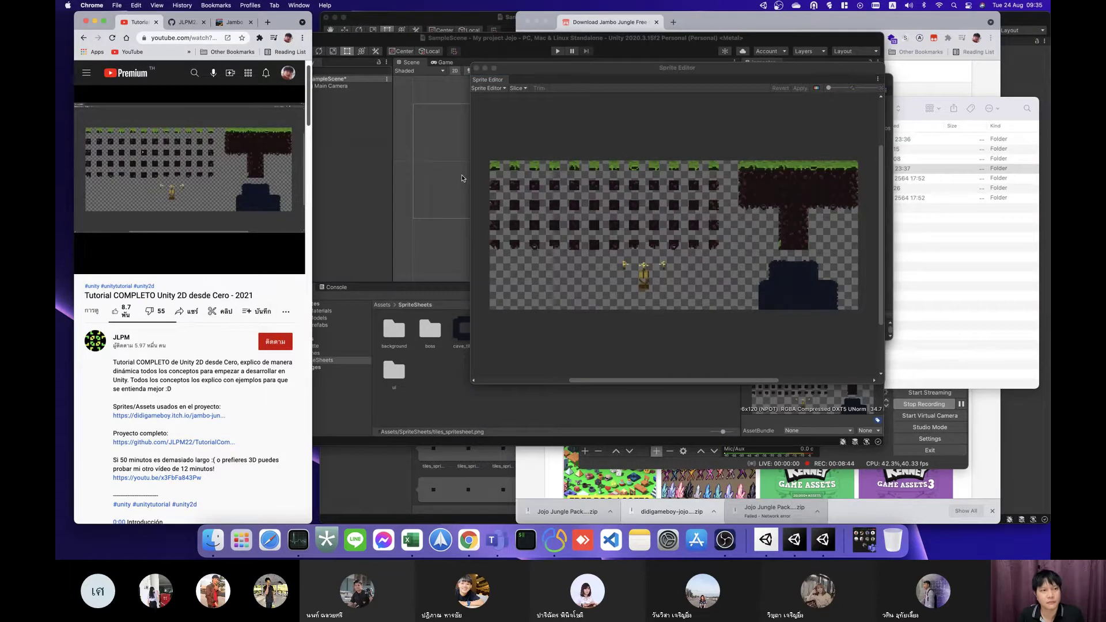
pyautogui.moveTo(150, 164)
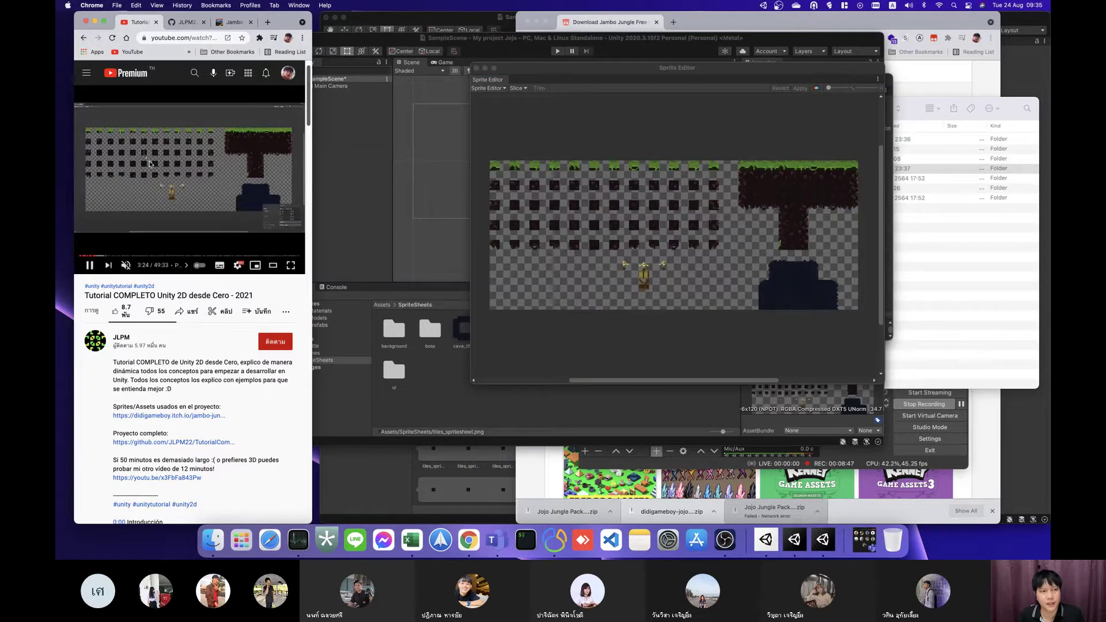
pyautogui.click(150, 164)
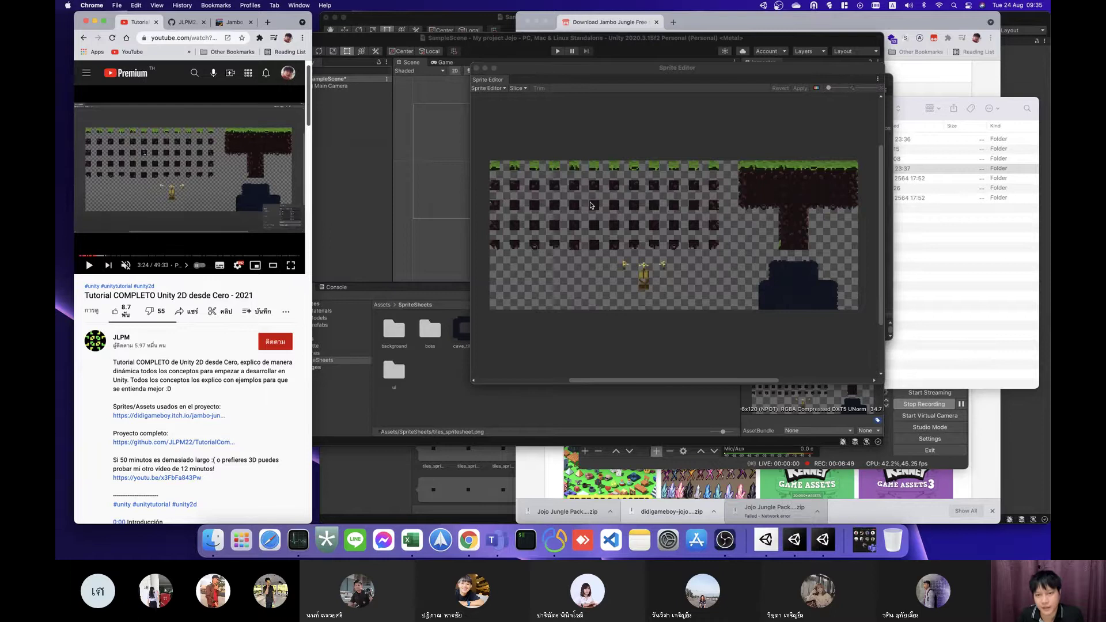
pyautogui.moveTo(590, 203); pyautogui.dragTo(595, 208)
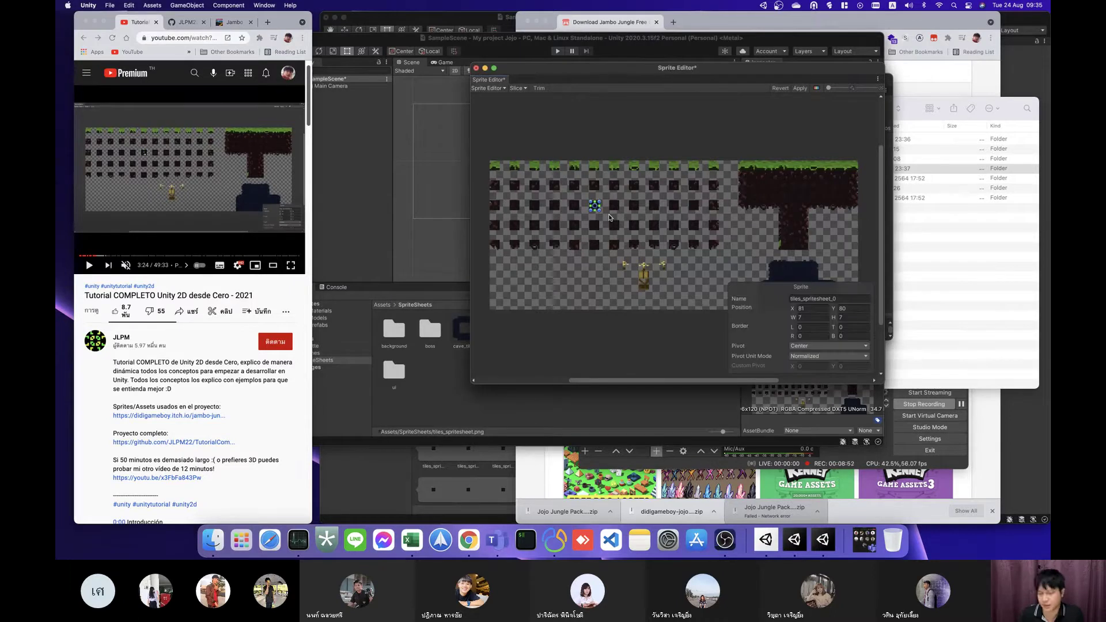
pyautogui.click(617, 212)
pyautogui.click(617, 210)
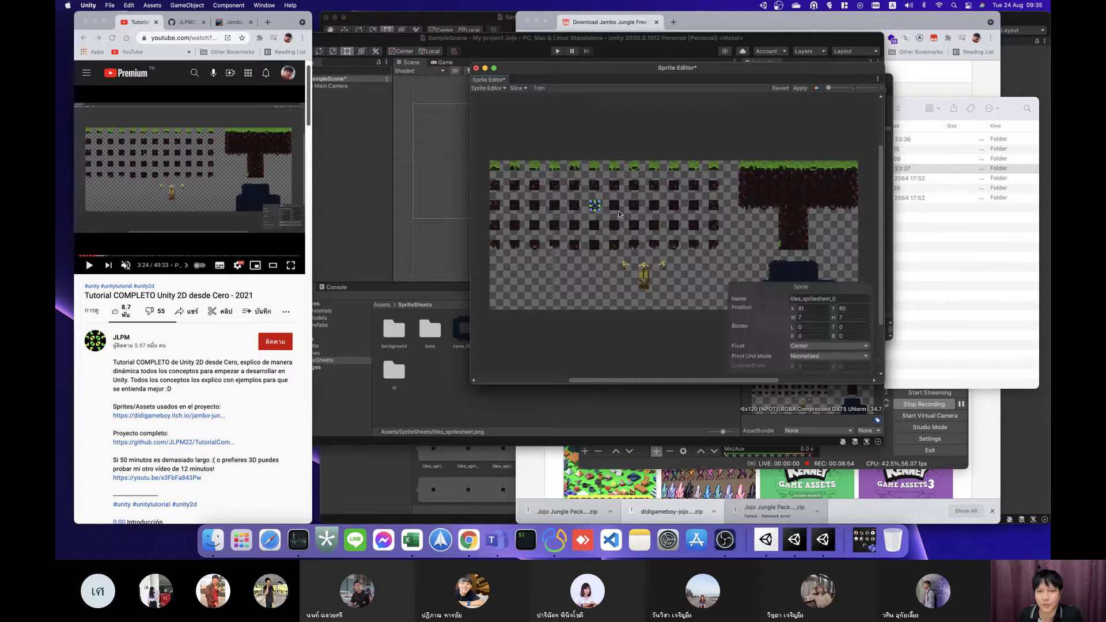
pyautogui.press('Delete')
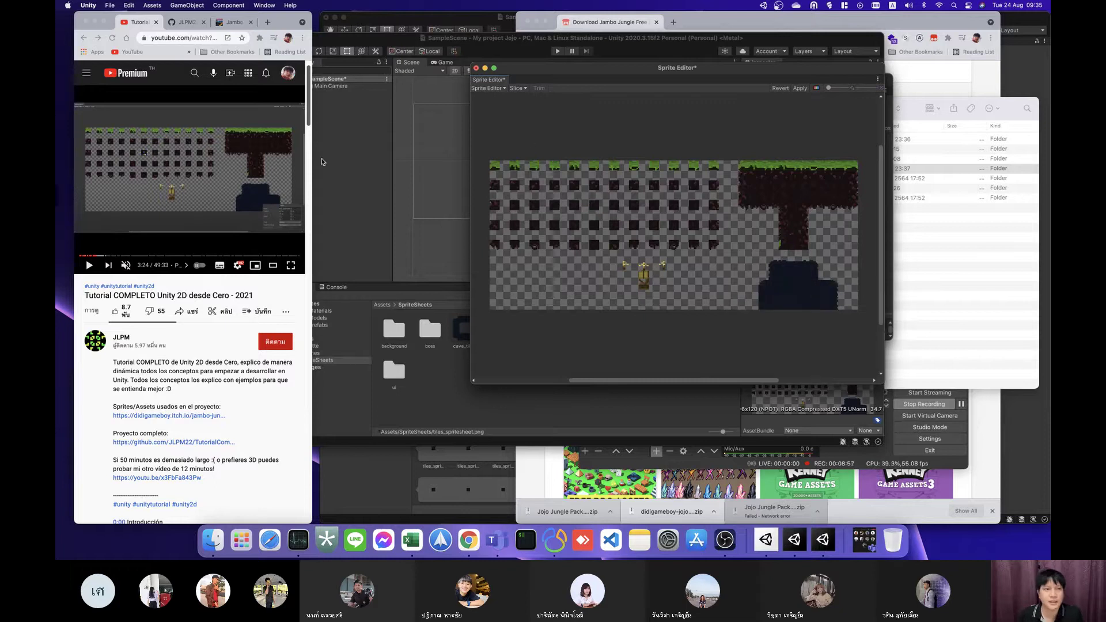
# Step: Watch the tutorial to 3:31, then set the Slice method to Smart
pyautogui.click(189, 176)
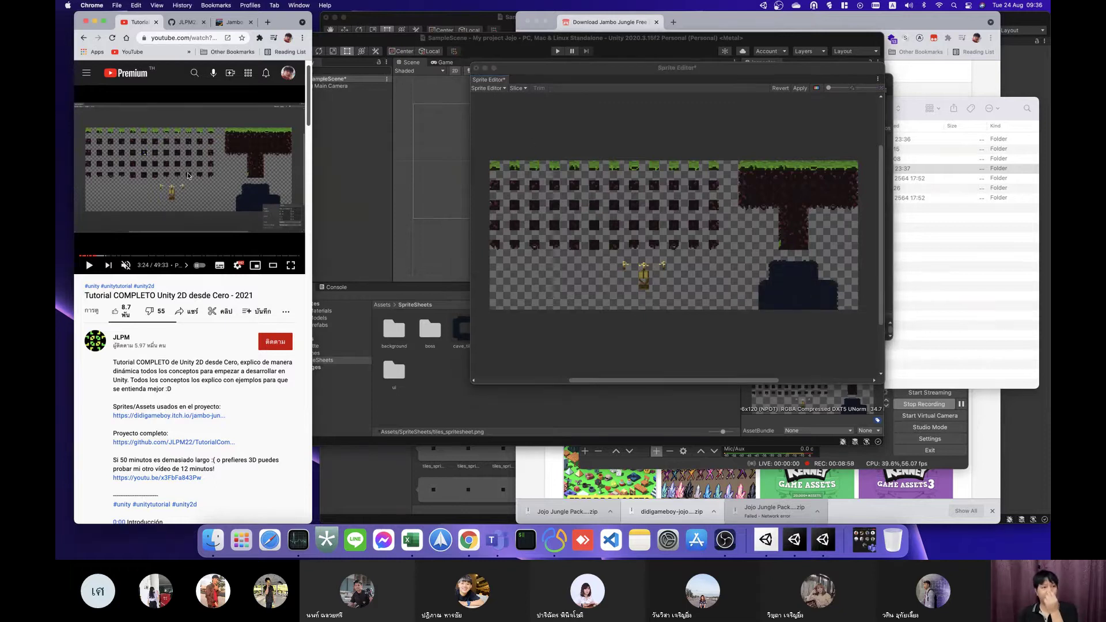
pyautogui.click(188, 175)
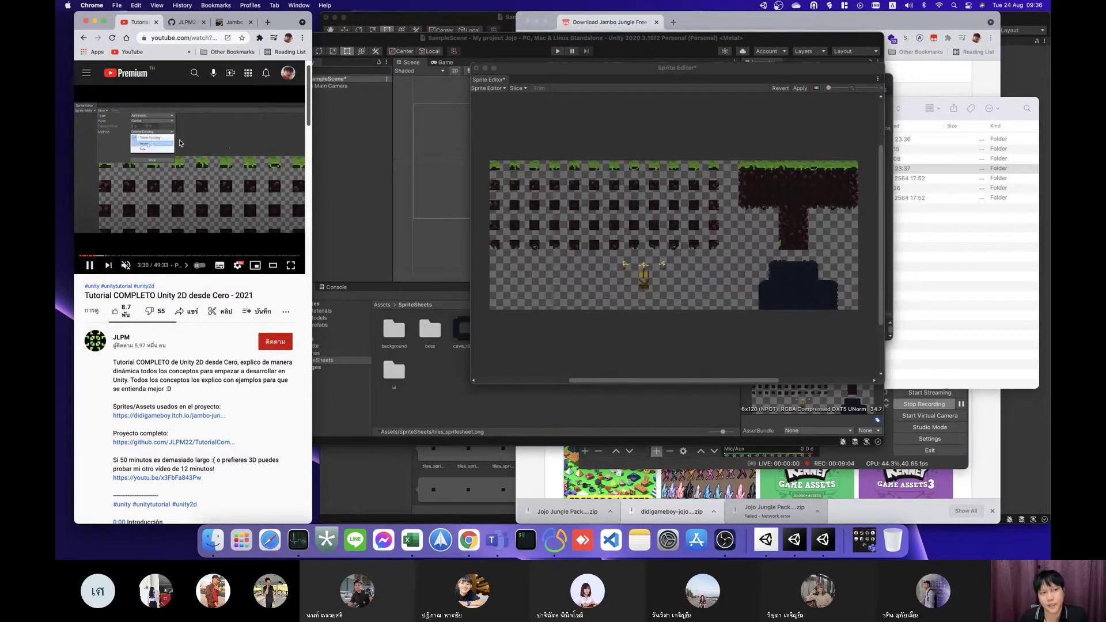
pyautogui.click(234, 148)
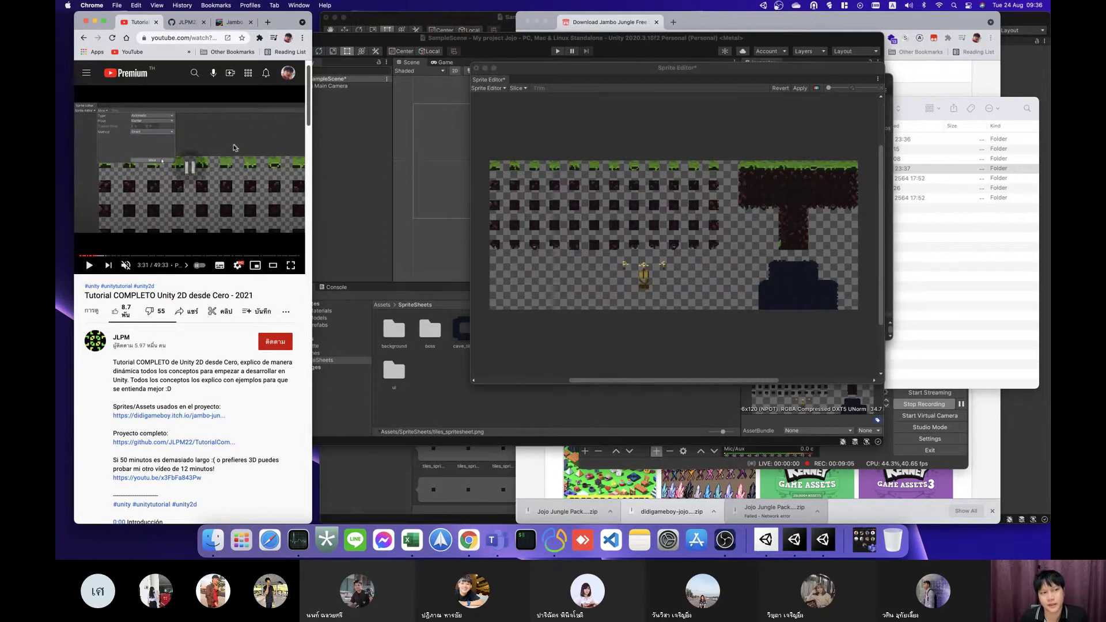
pyautogui.click(523, 91)
pyautogui.click(523, 89)
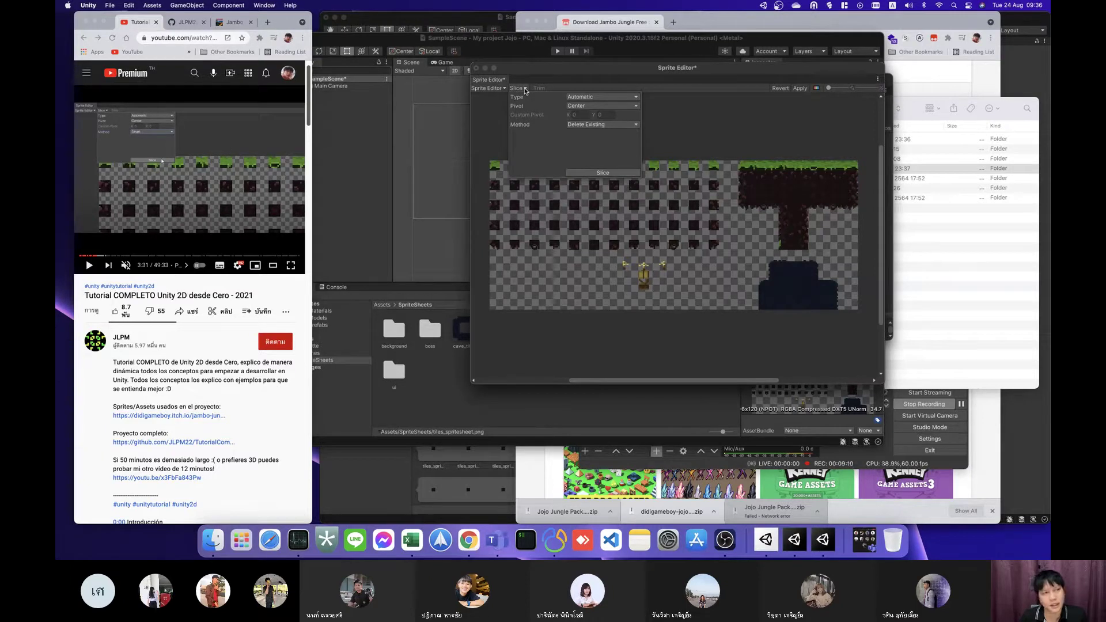
pyautogui.click(588, 125)
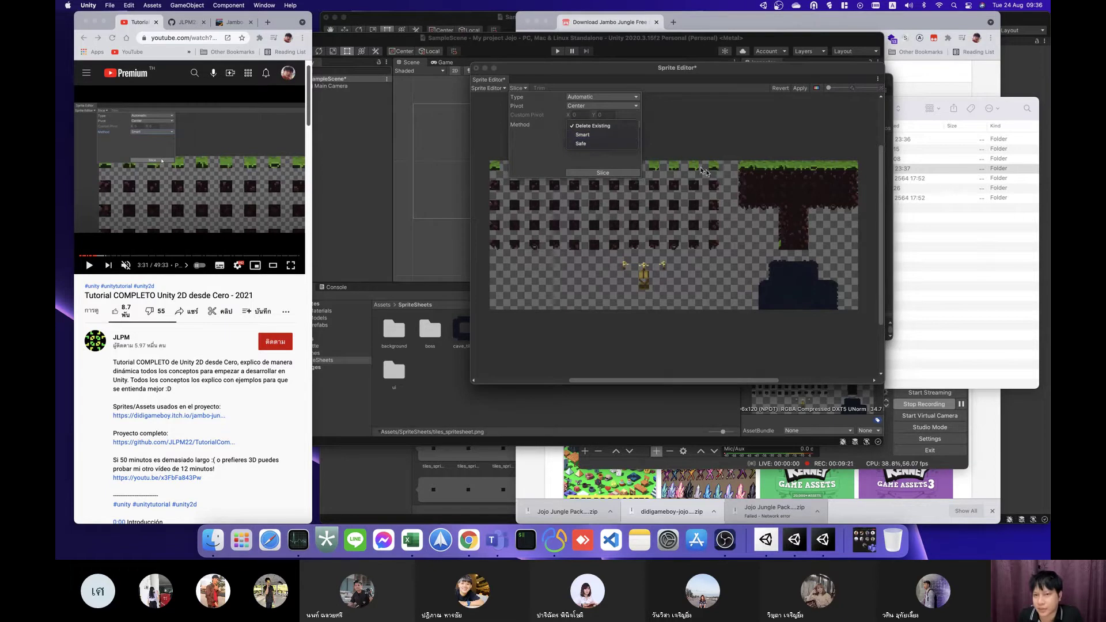
pyautogui.click(586, 137)
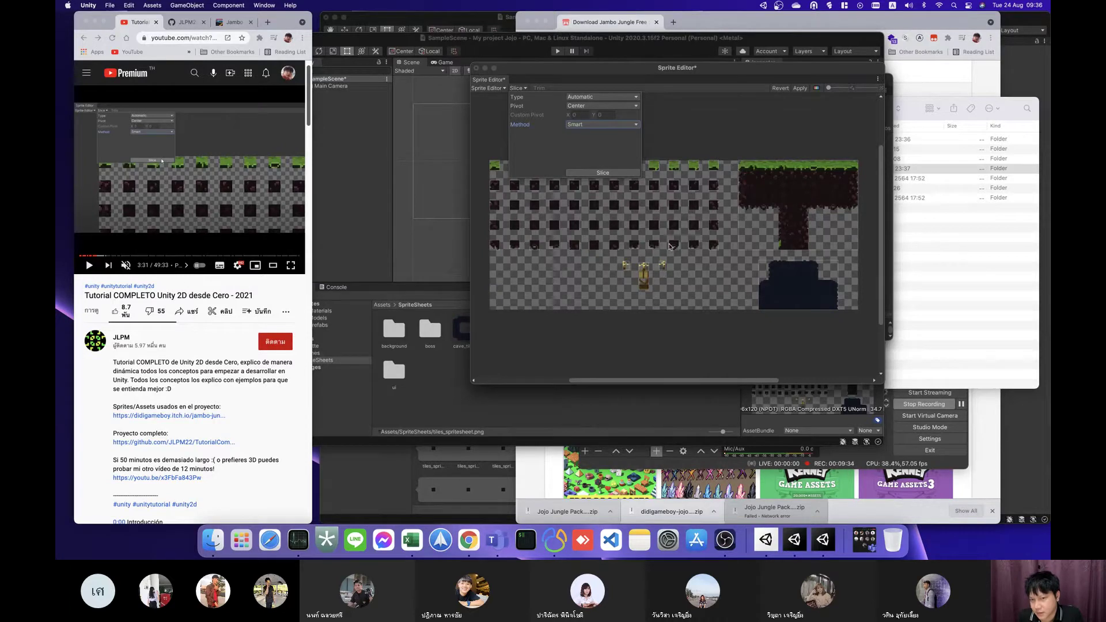
pyautogui.click(238, 171)
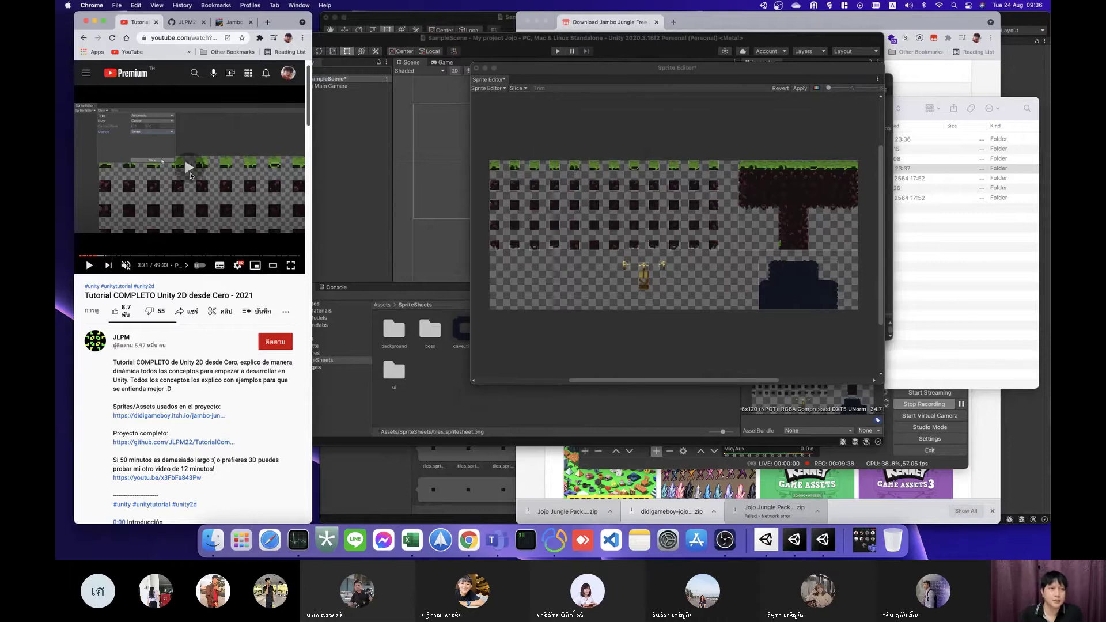
# Step: Watch the tutorial to 3:51, then select a fourth-row tile sprite and zoom in
pyautogui.click(190, 176)
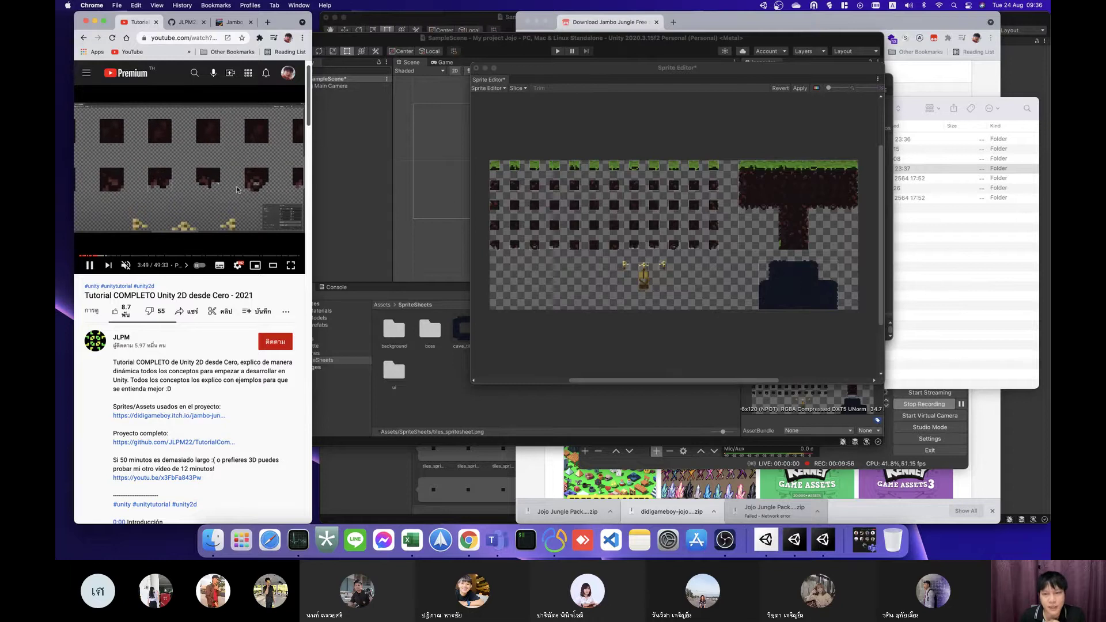
pyautogui.click(233, 191)
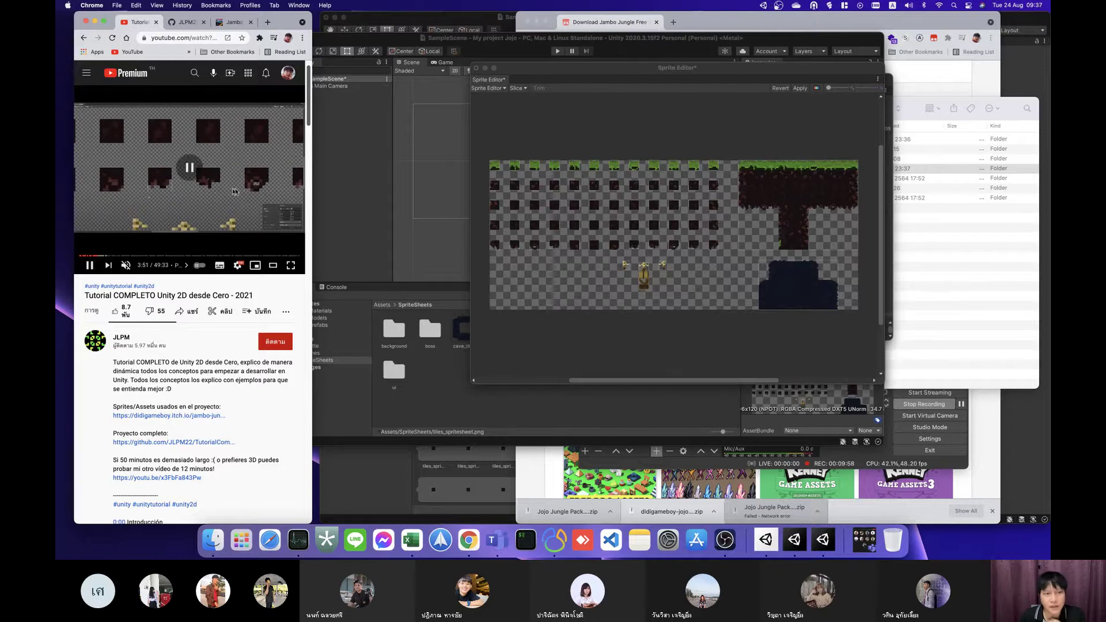
pyautogui.click(635, 246)
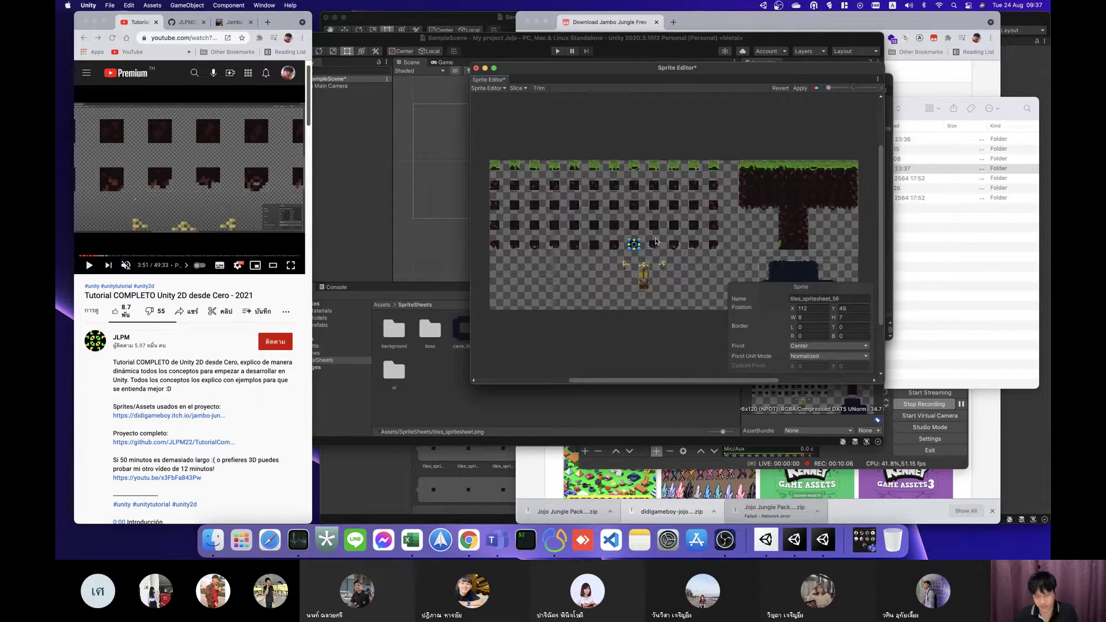
pyautogui.scroll(1, 655, 241)
pyautogui.scroll(2, 656, 241)
pyautogui.scroll(2, 645, 244)
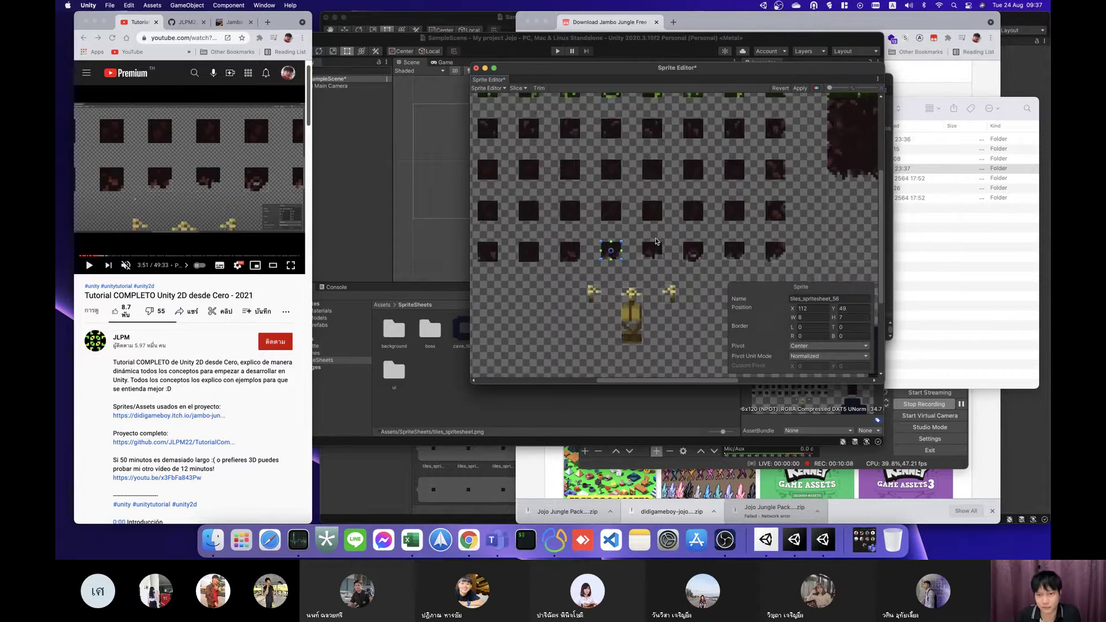
pyautogui.scroll(2, 622, 254)
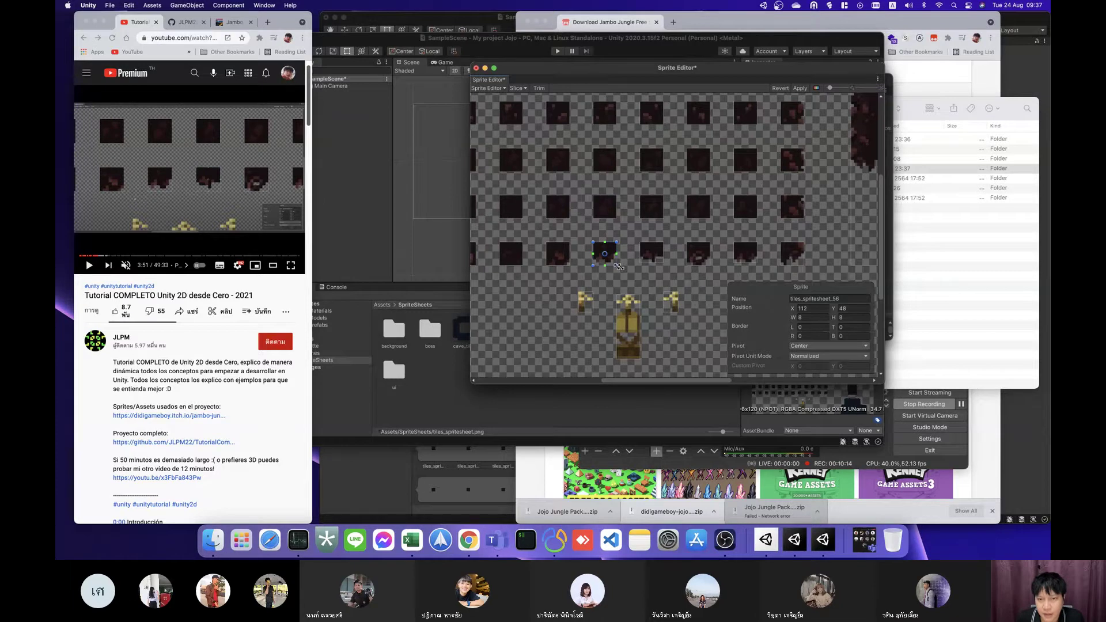
# Step: Drag the bottom edges of two fourth-row sprites down one pixel each
pyautogui.moveTo(664, 261); pyautogui.dragTo(663, 265)
pyautogui.click(754, 262)
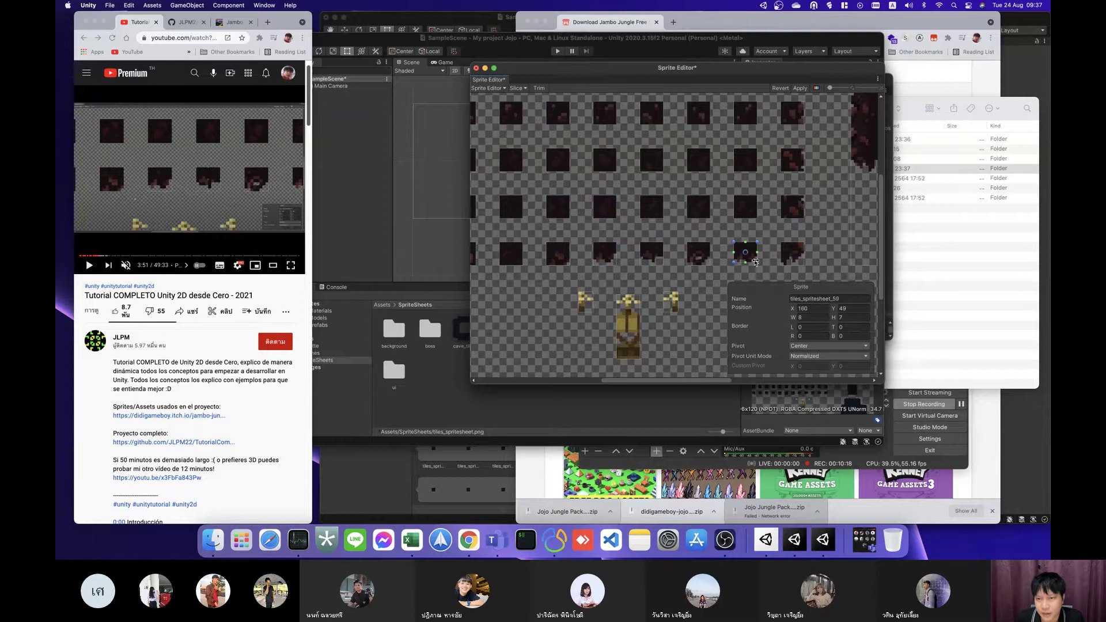
pyautogui.moveTo(756, 261); pyautogui.dragTo(757, 265)
pyautogui.click(770, 273)
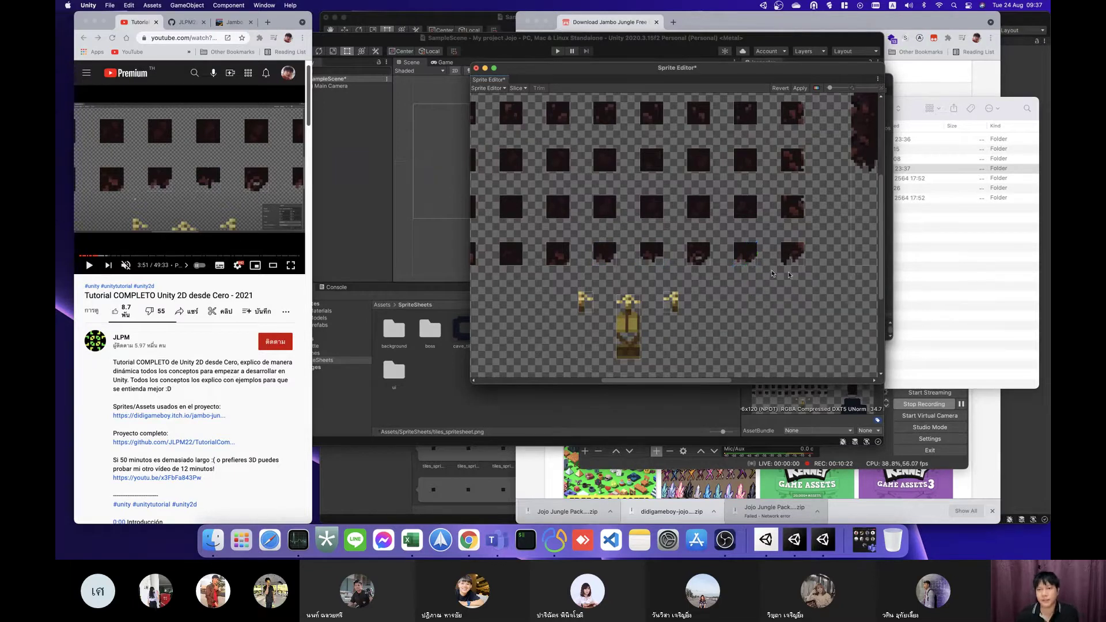
# Step: Check the tutorial, then select sprites tiles_spritesheet_52 and tiles_spritesheet_50
pyautogui.click(180, 189)
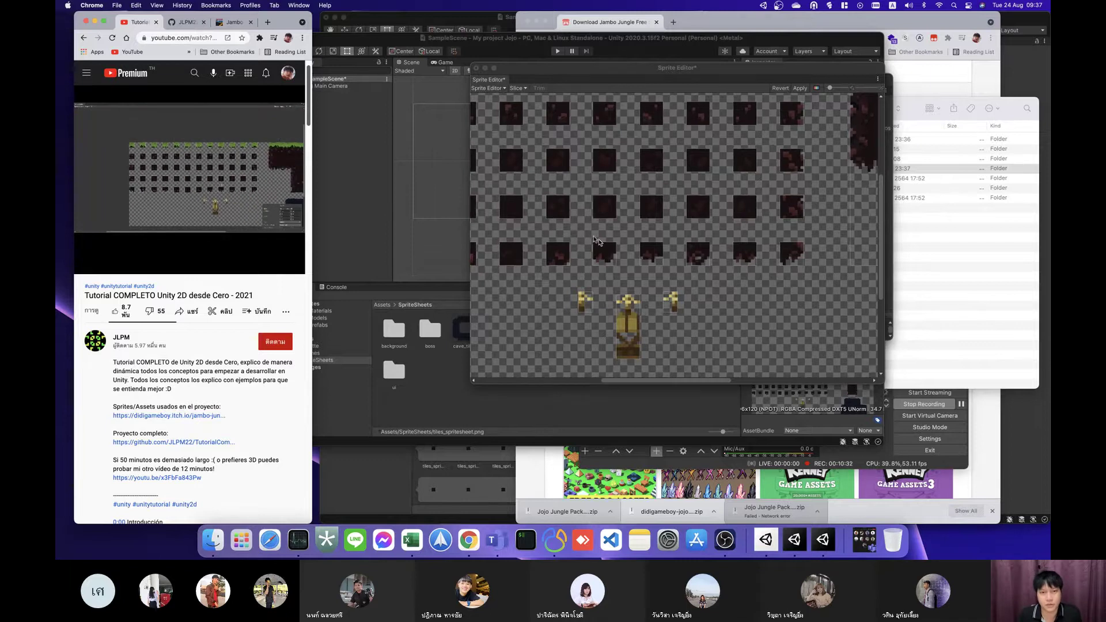
pyautogui.click(605, 234)
pyautogui.hscroll(-8, 605, 225)
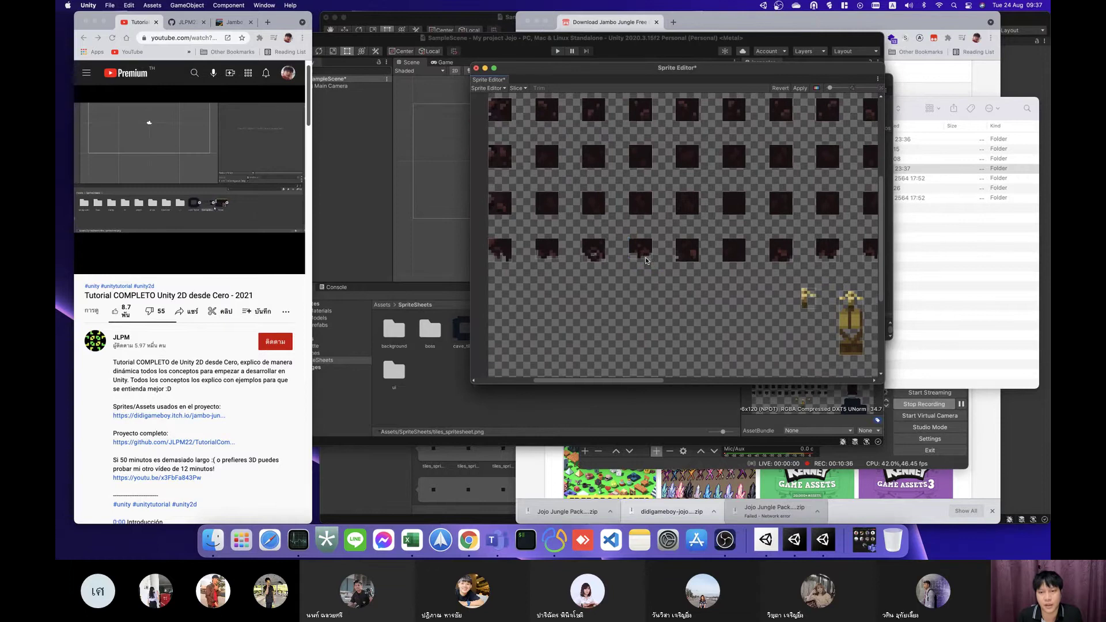
pyautogui.click(641, 250)
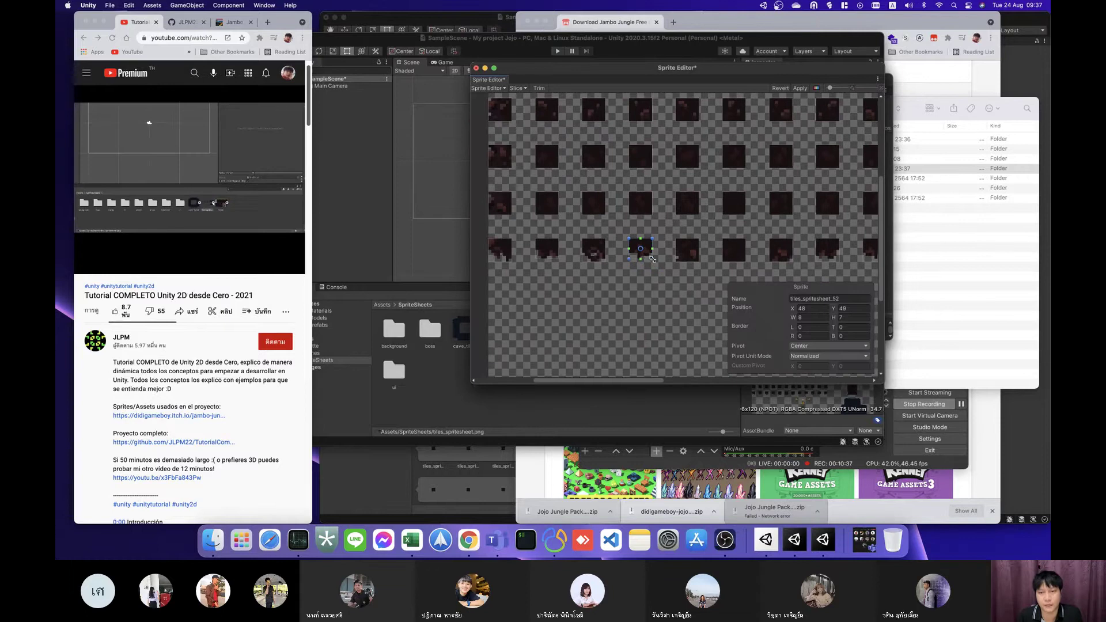
pyautogui.click(557, 261)
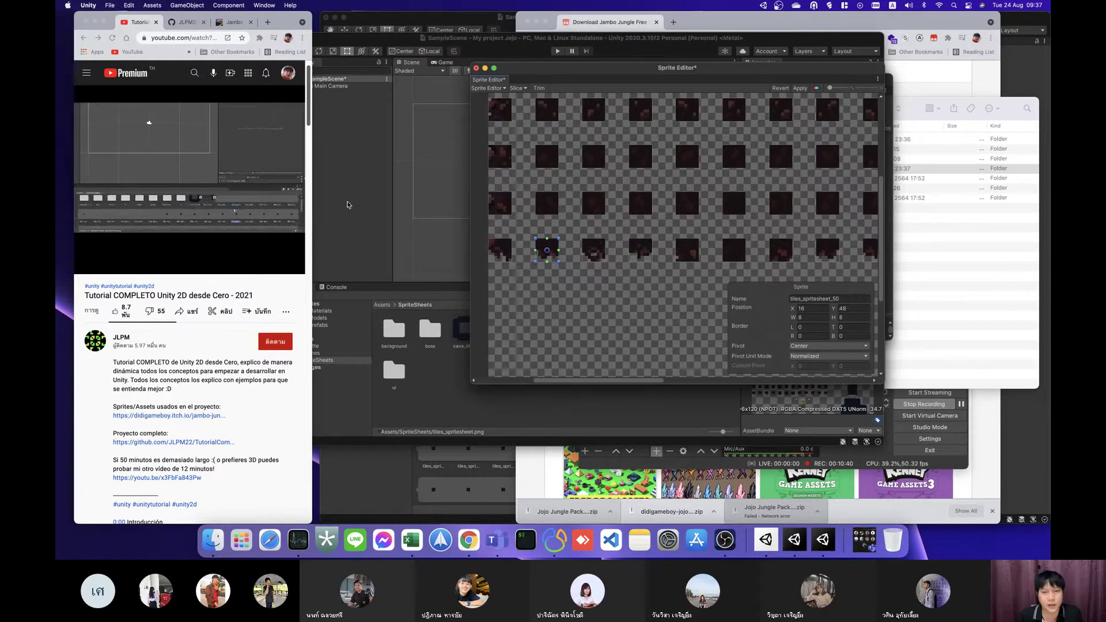
# Step: Toggle the tutorial playback, then raise tiles_spritesheet_50's bottom edge one pixel
pyautogui.click(245, 149)
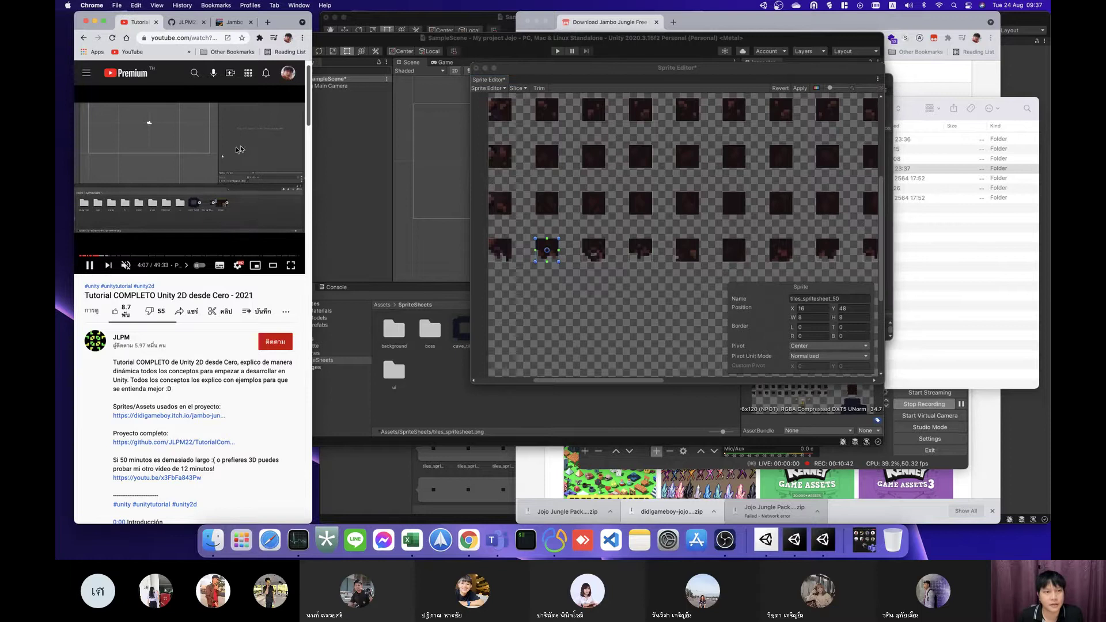
pyautogui.click(197, 167)
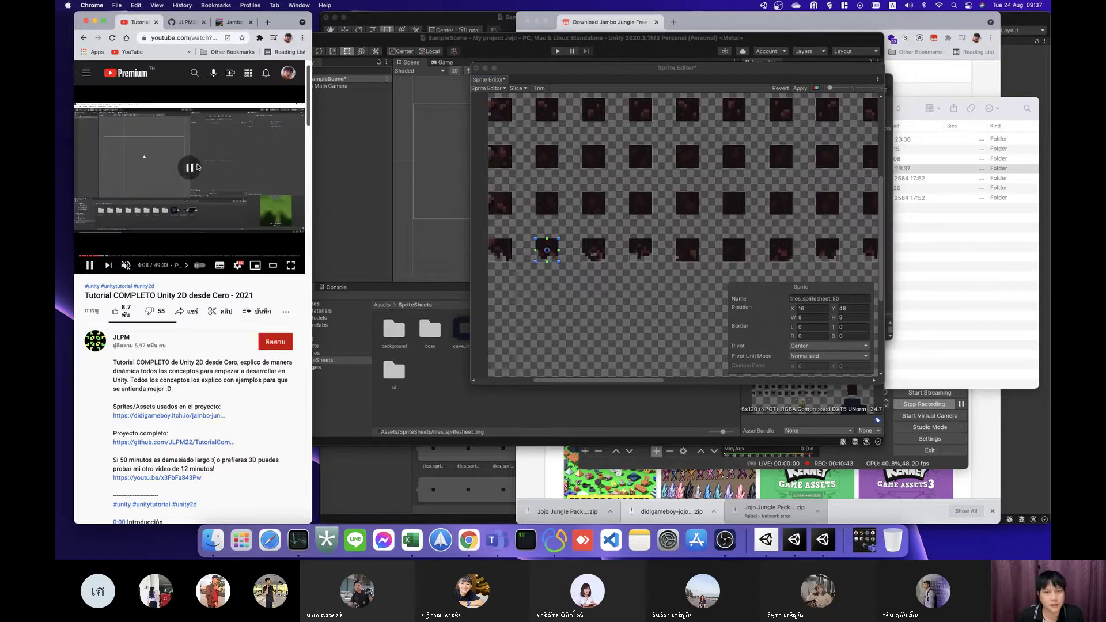
pyautogui.click(567, 274)
pyautogui.moveTo(547, 262); pyautogui.dragTo(544, 259)
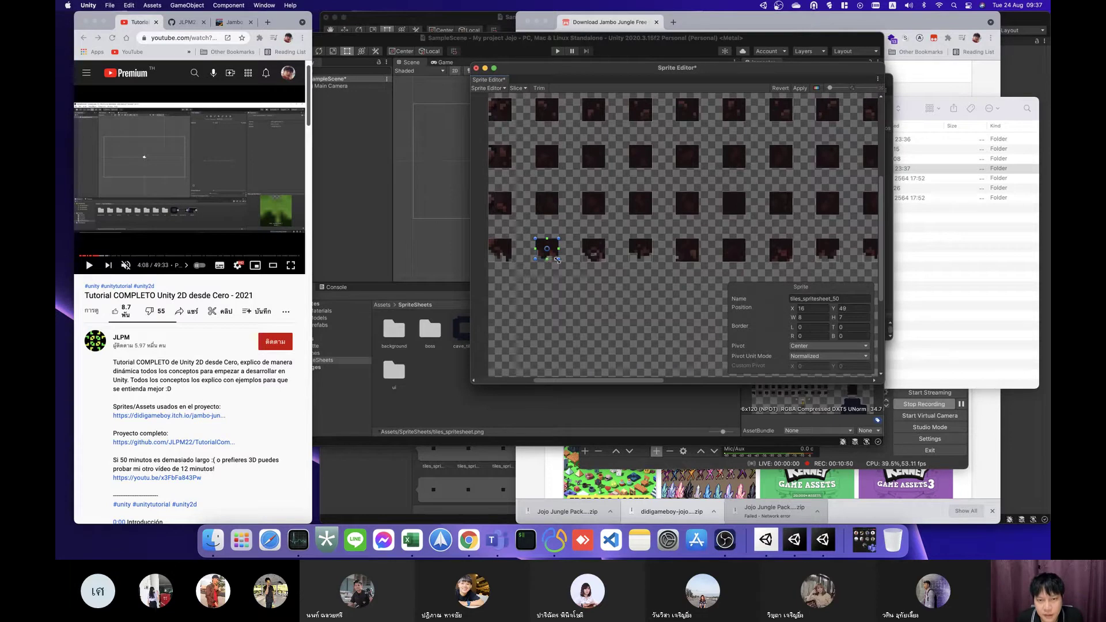
pyautogui.click(564, 272)
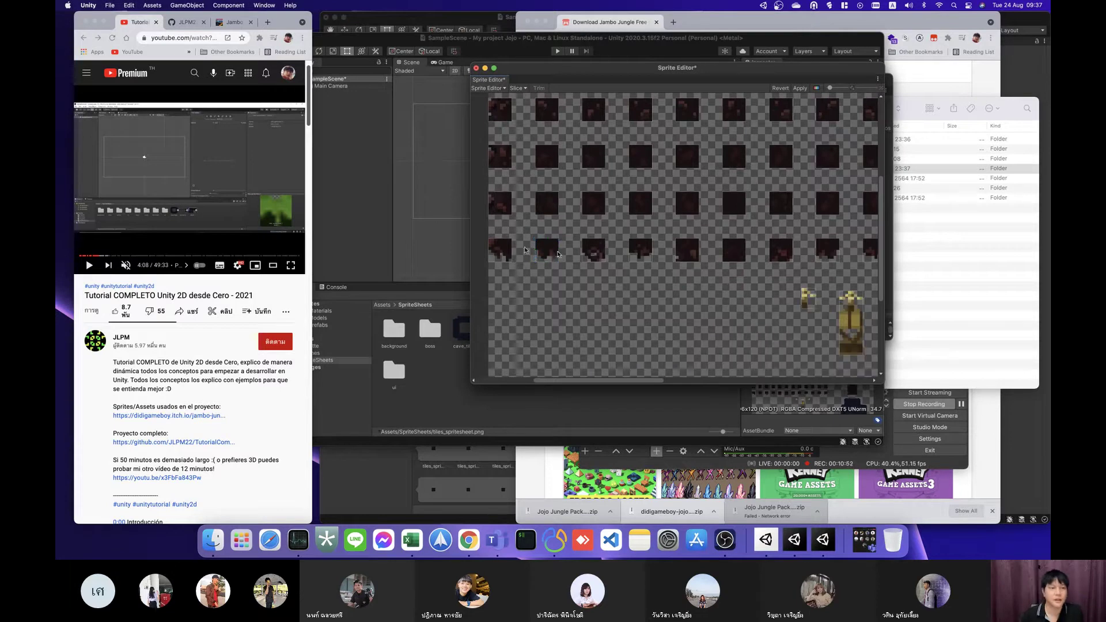
# Step: Rewind and pause the tutorial at 3:55, and move the Sprite Editor beside it
pyautogui.click(221, 194)
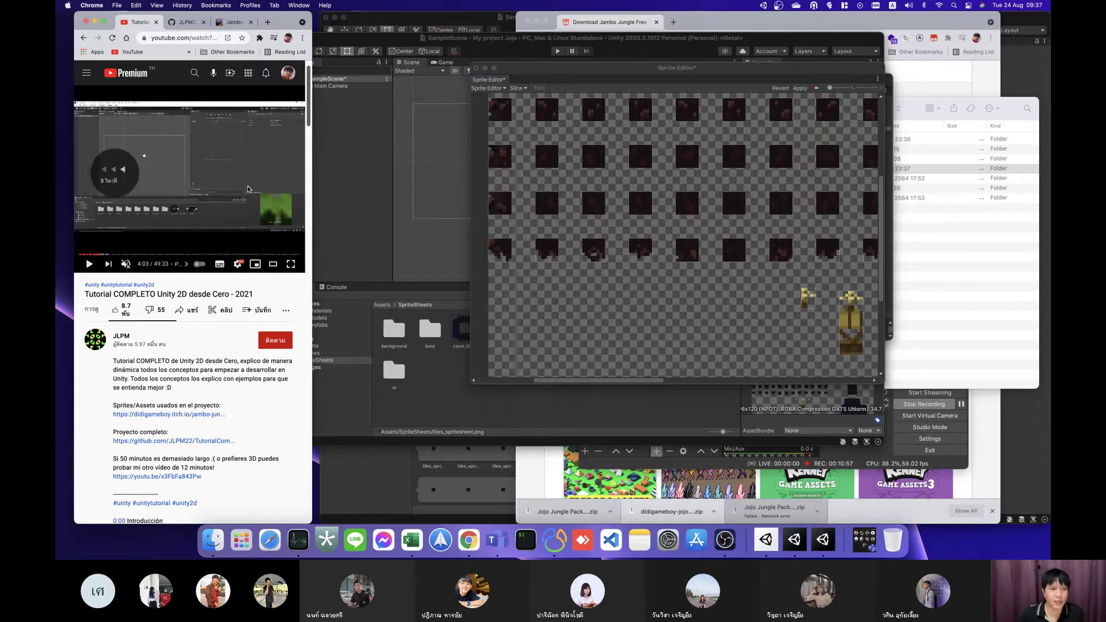
pyautogui.press('Left')
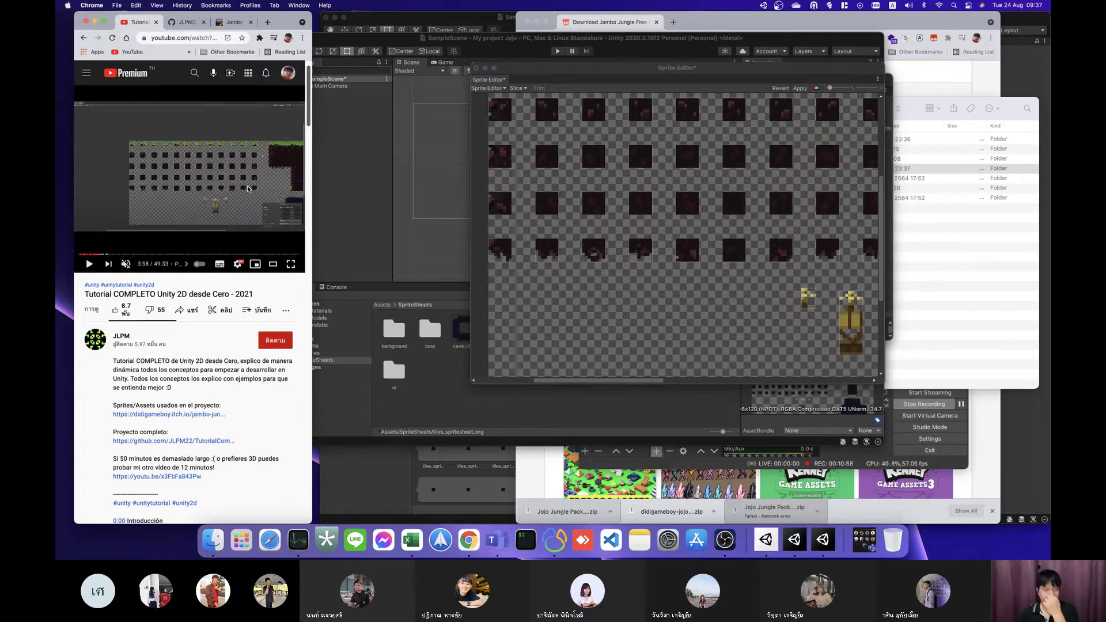
pyautogui.press('space')
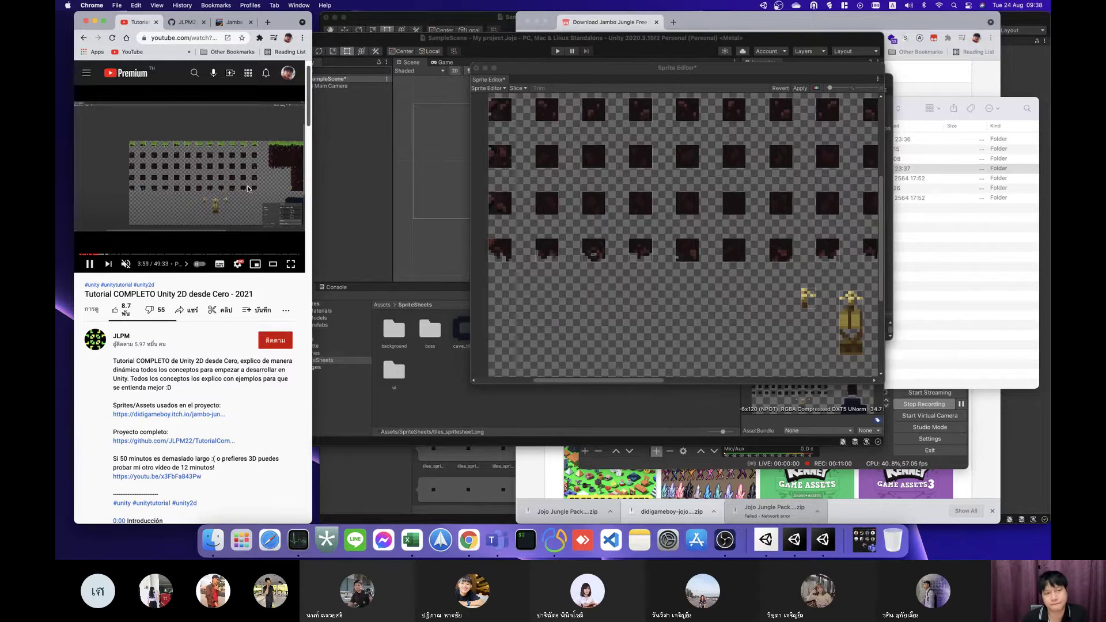
pyautogui.press('space')
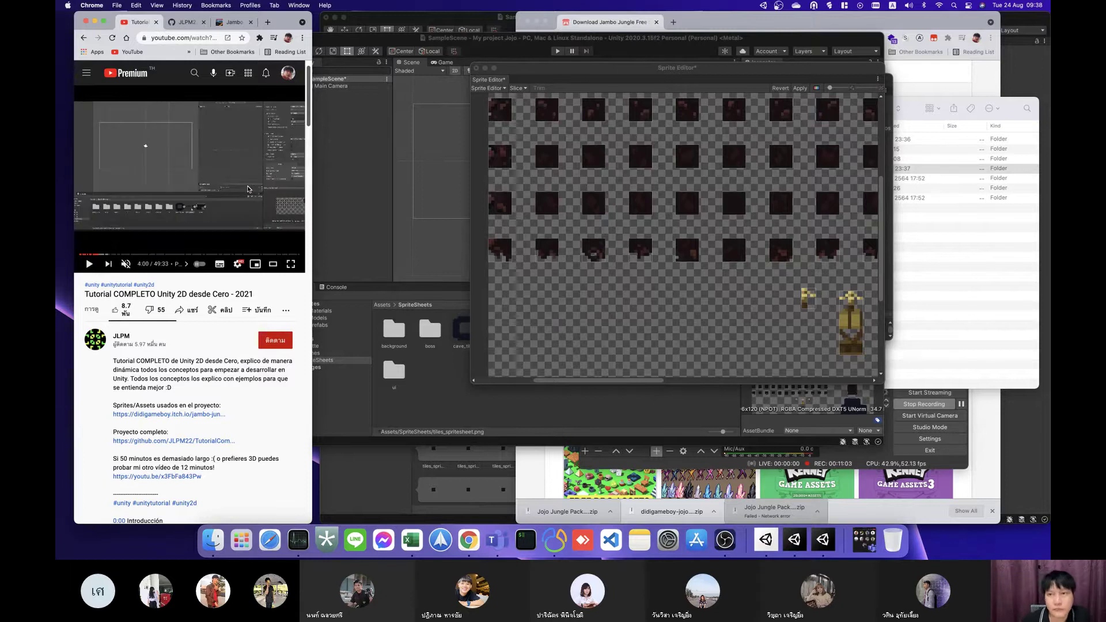
pyautogui.press('Left')
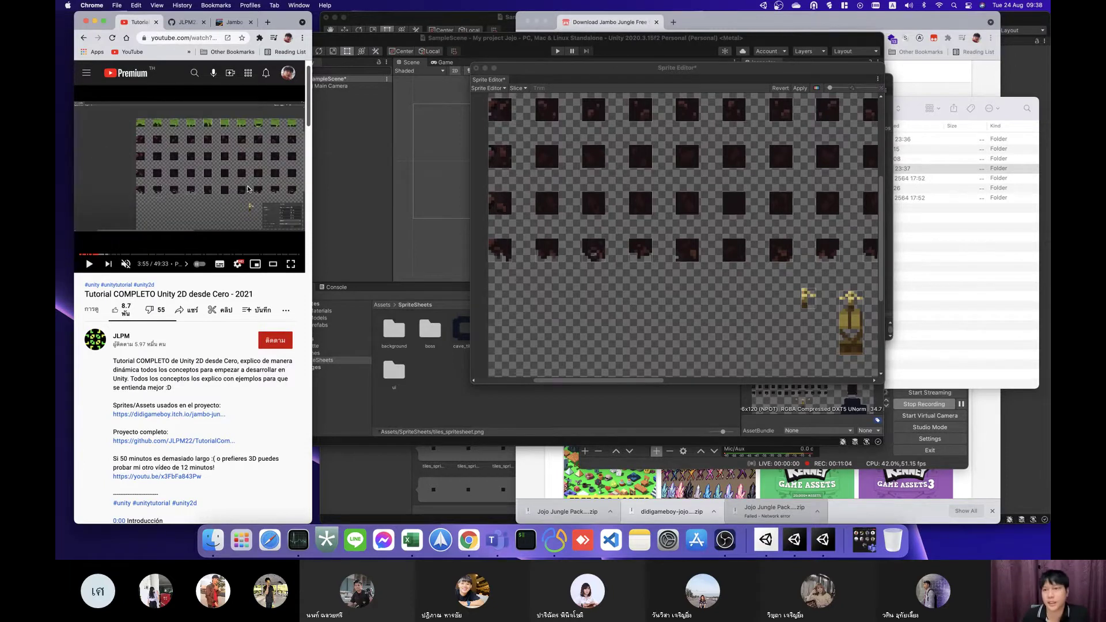
pyautogui.moveTo(626, 69)
pyautogui.mouseDown()
pyautogui.moveTo(293, 38)
pyautogui.moveTo(327, 86)
pyautogui.mouseUp()
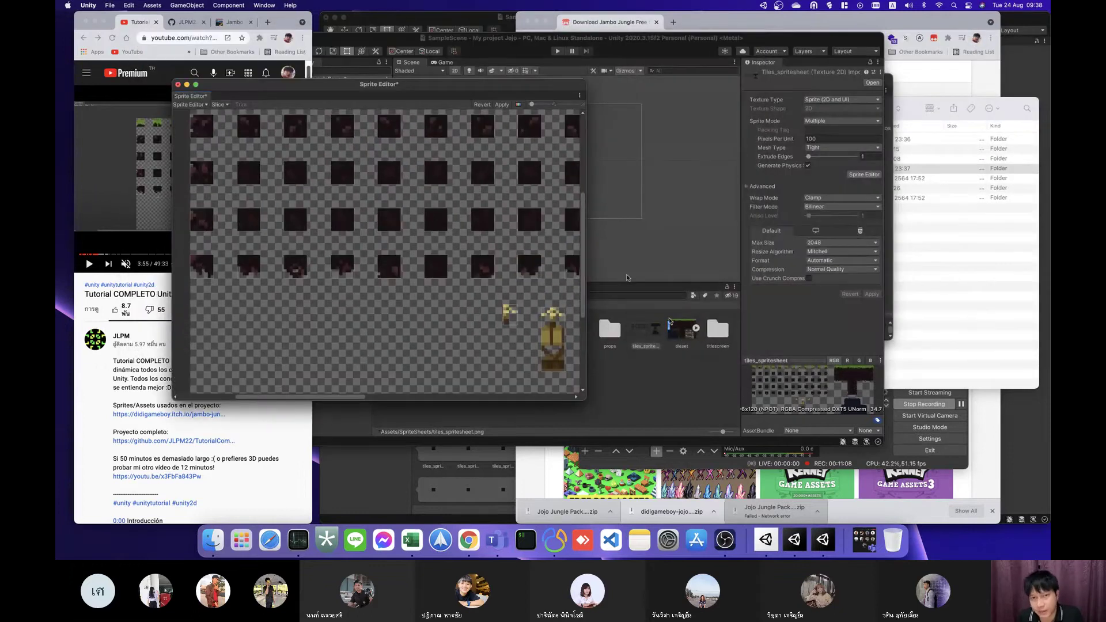
# Step: Check the larger tiles on the sheet, then apply the tiles_spritesheet slicing in the Sprite Editor
pyautogui.scroll(2, 426, 178)
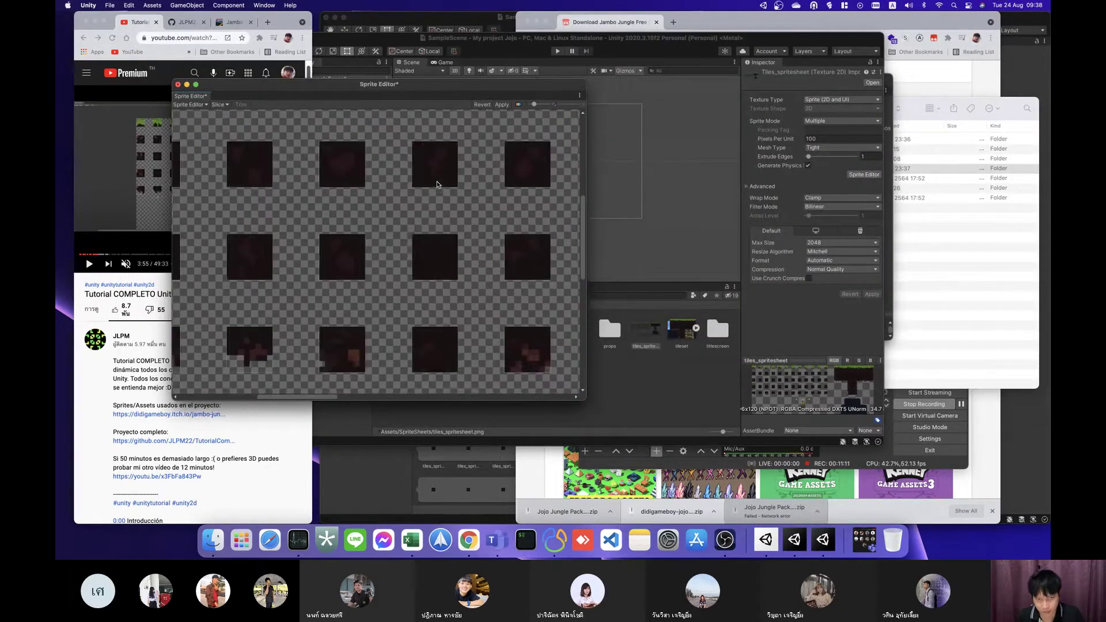
pyautogui.scroll(-5, 461, 178)
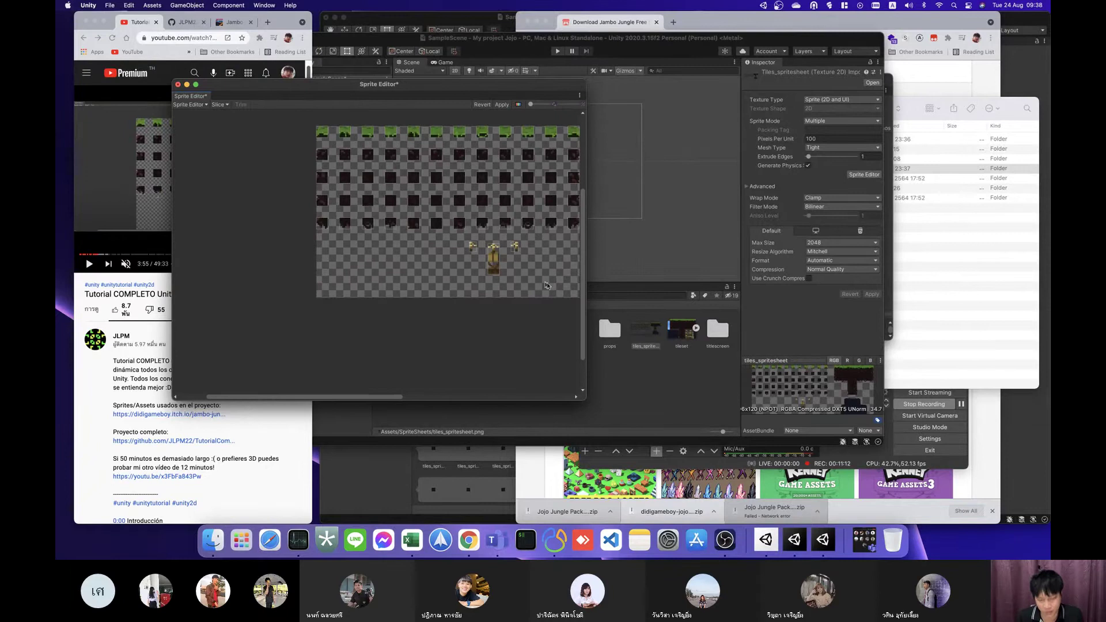
pyautogui.moveTo(526, 277)
pyautogui.mouseDown(button='middle')
pyautogui.moveTo(382, 265)
pyautogui.moveTo(417, 311)
pyautogui.mouseUp(button='middle')
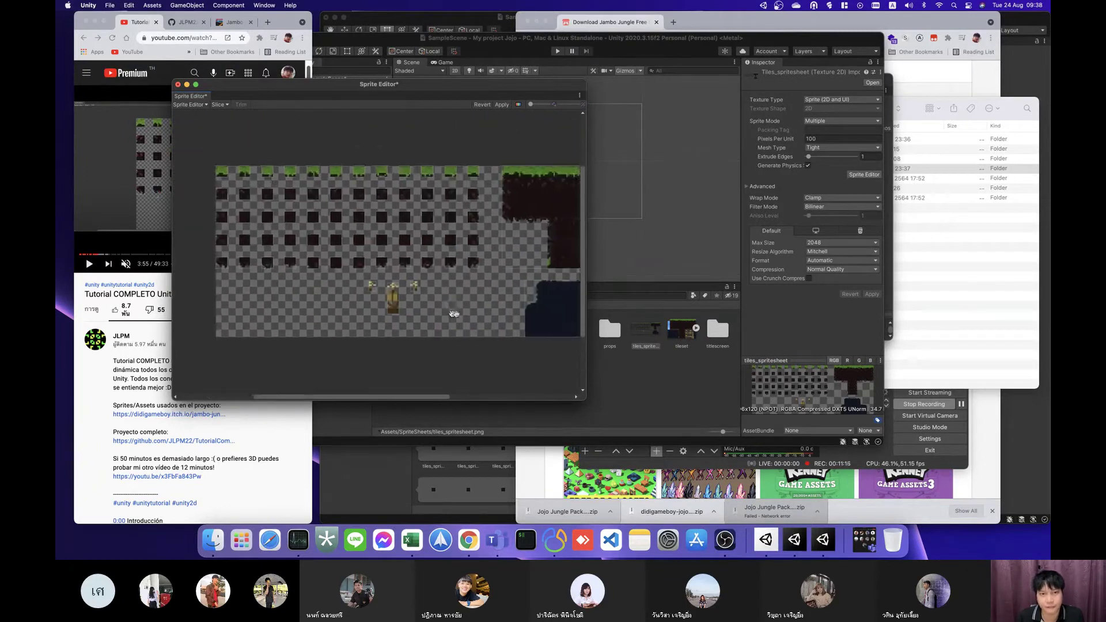
pyautogui.click(502, 105)
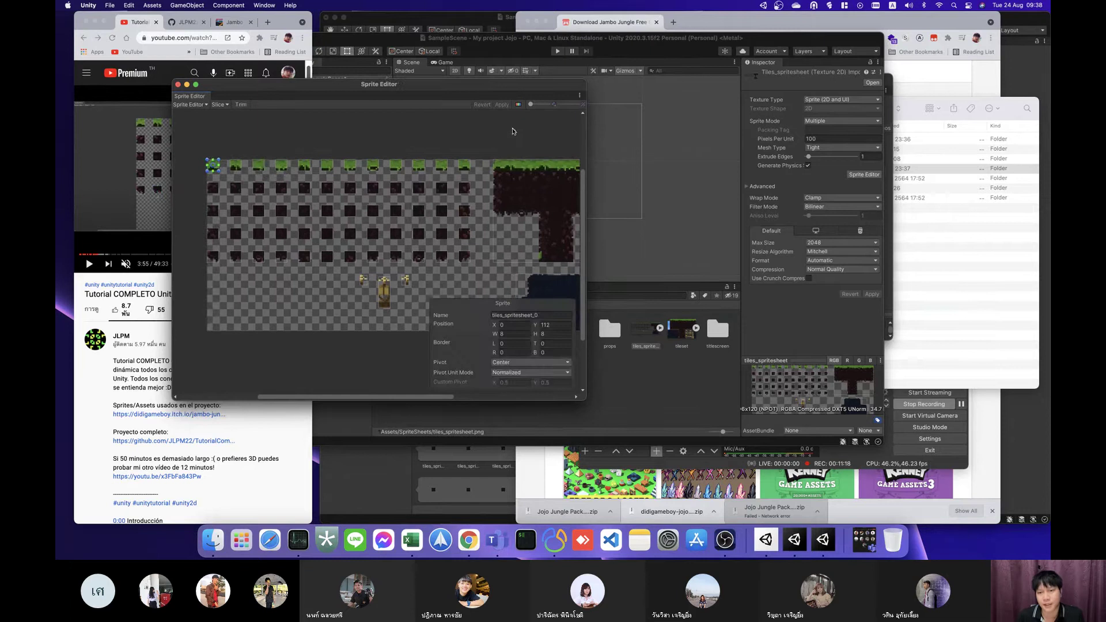
# Step: Expand tiles_spritesheet in the Project panel to list its sliced tile sprites
pyautogui.click(655, 332)
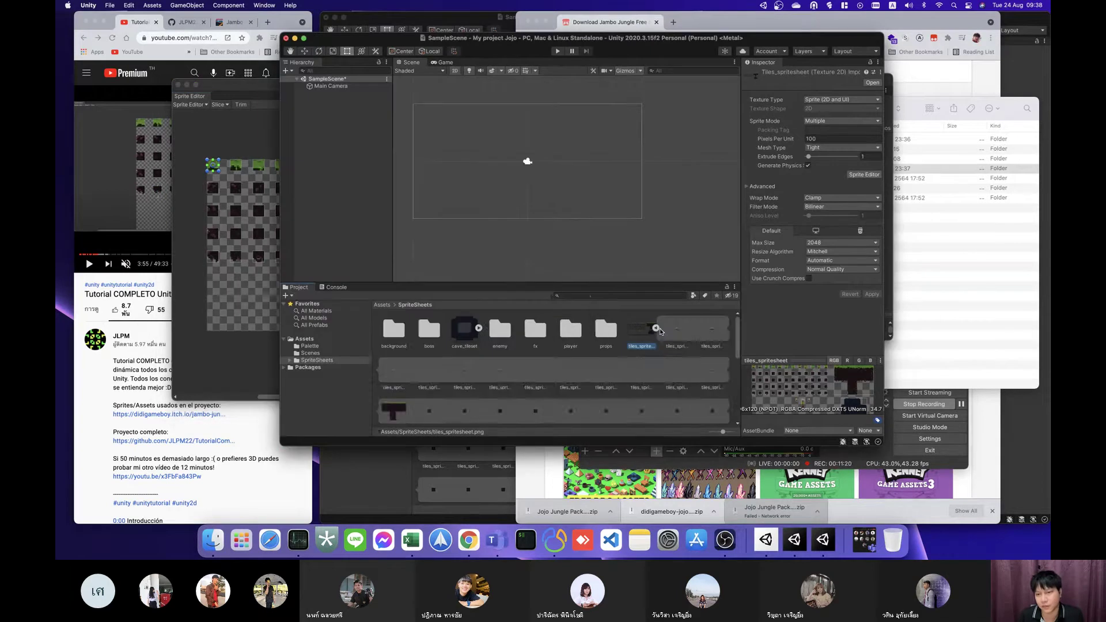
pyautogui.click(665, 330)
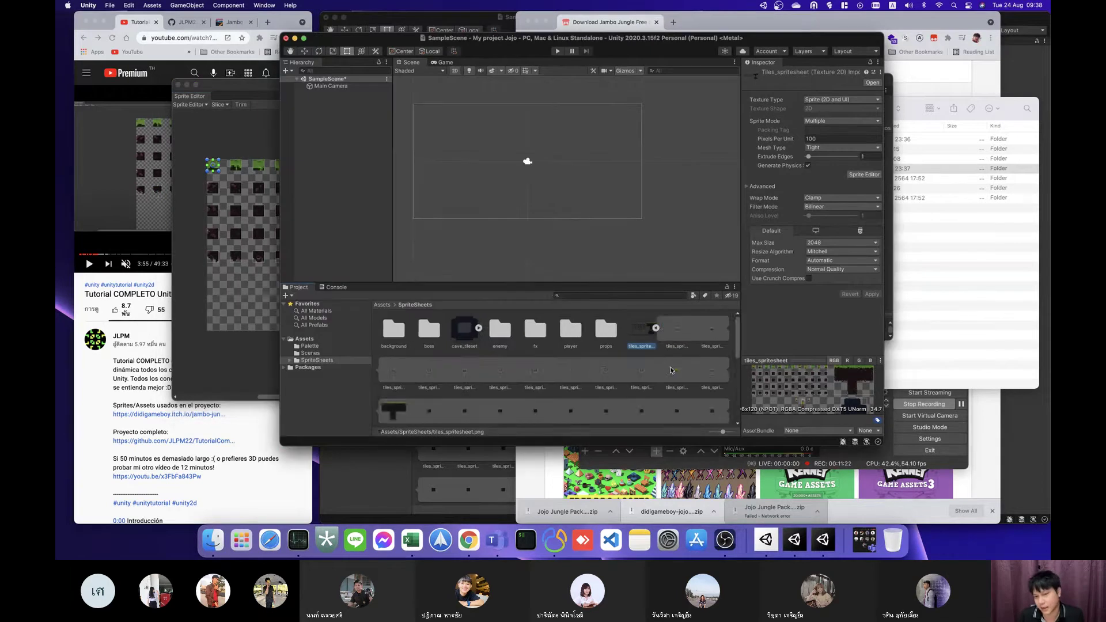
pyautogui.scroll(-5, 670, 370)
pyautogui.scroll(5, 671, 370)
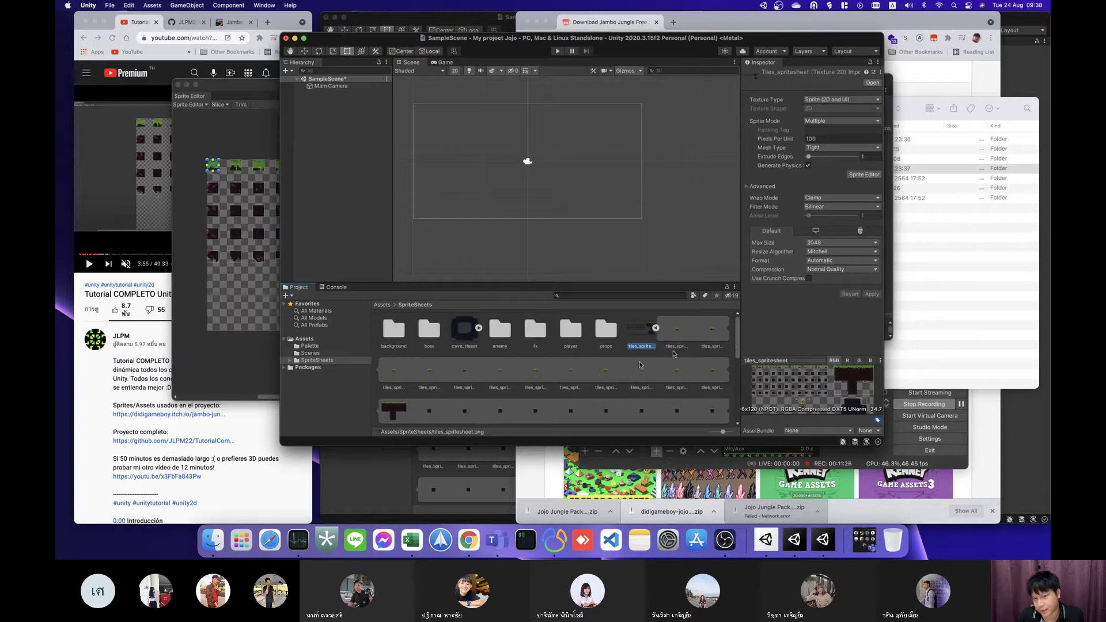
pyautogui.scroll(-3, 639, 365)
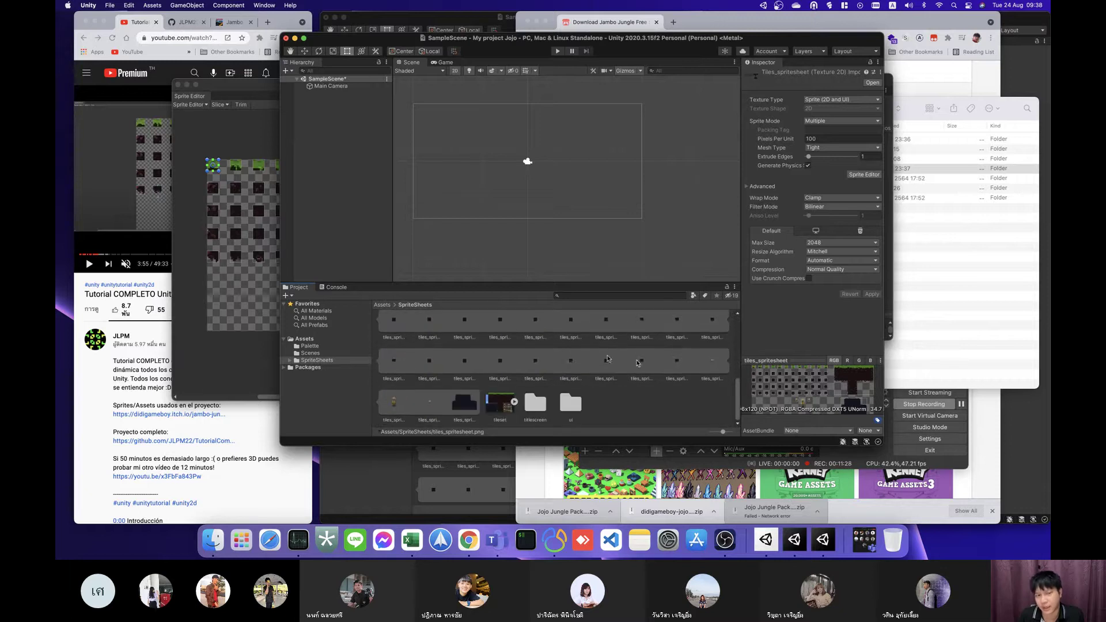
# Step: Close the Sprite Editor window and return to the browser
pyautogui.click(189, 288)
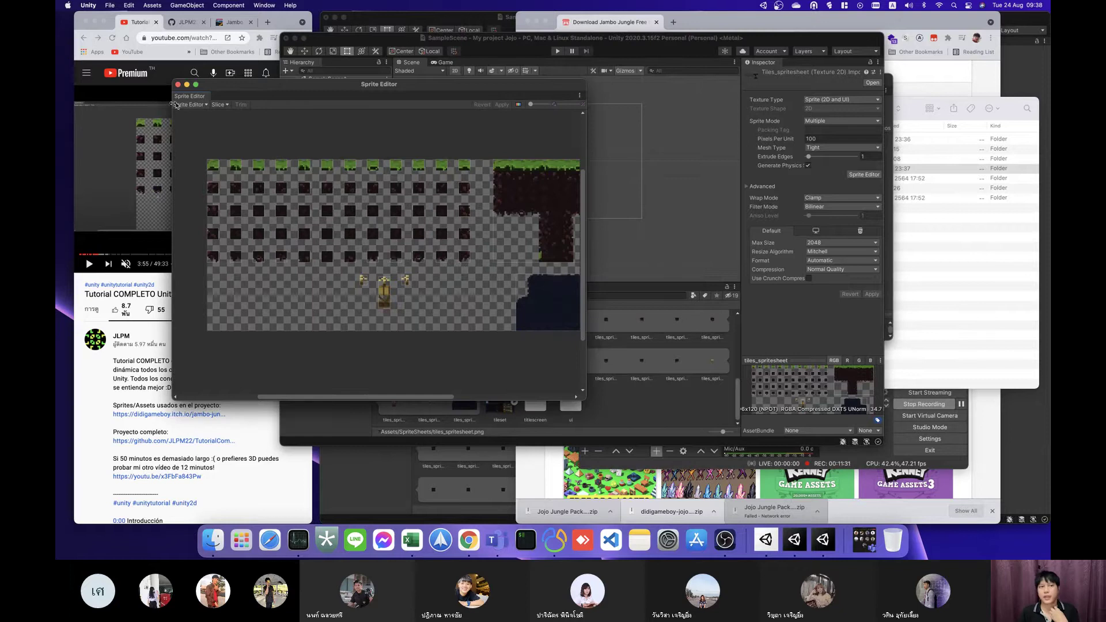
pyautogui.click(179, 85)
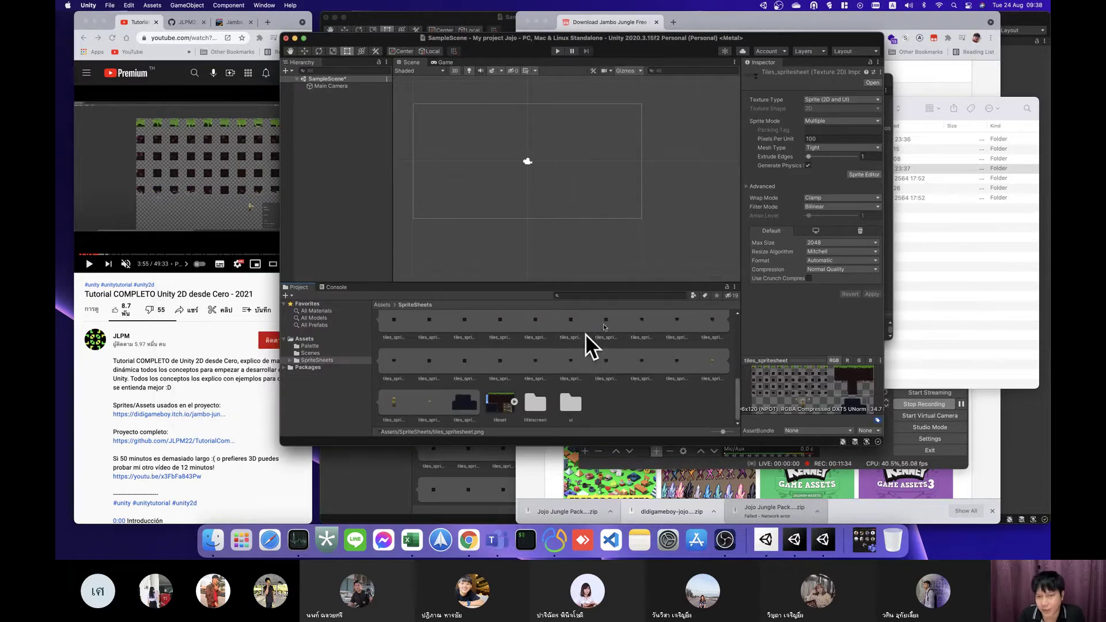
pyautogui.click(242, 211)
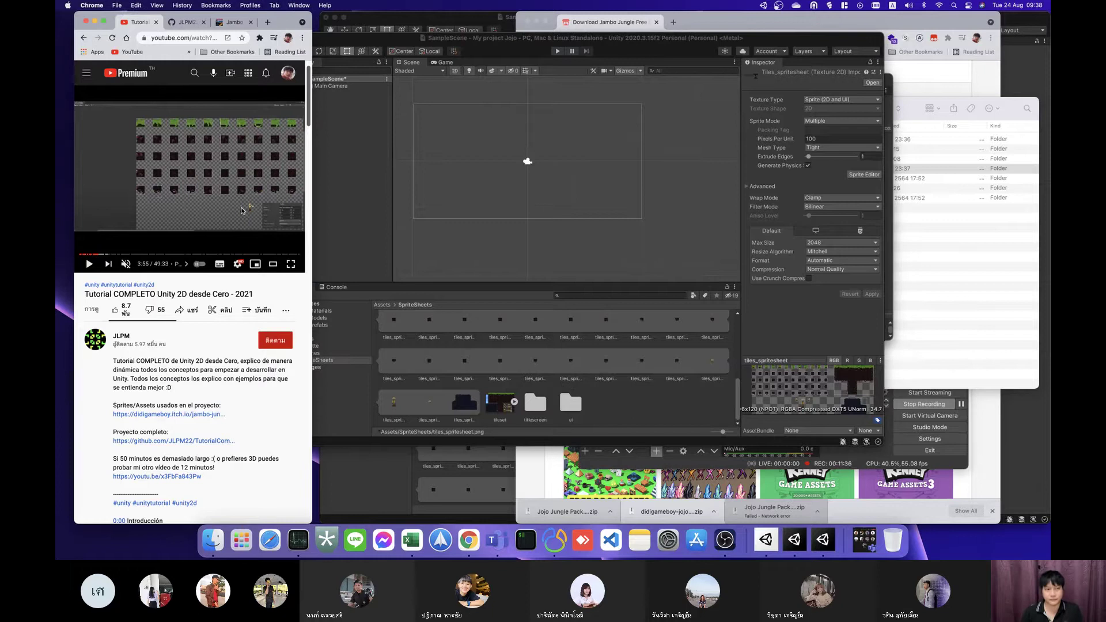
# Step: Widen the browser, rewind the tutorial to about 4:06 and pause it at 4:09
pyautogui.click(242, 211)
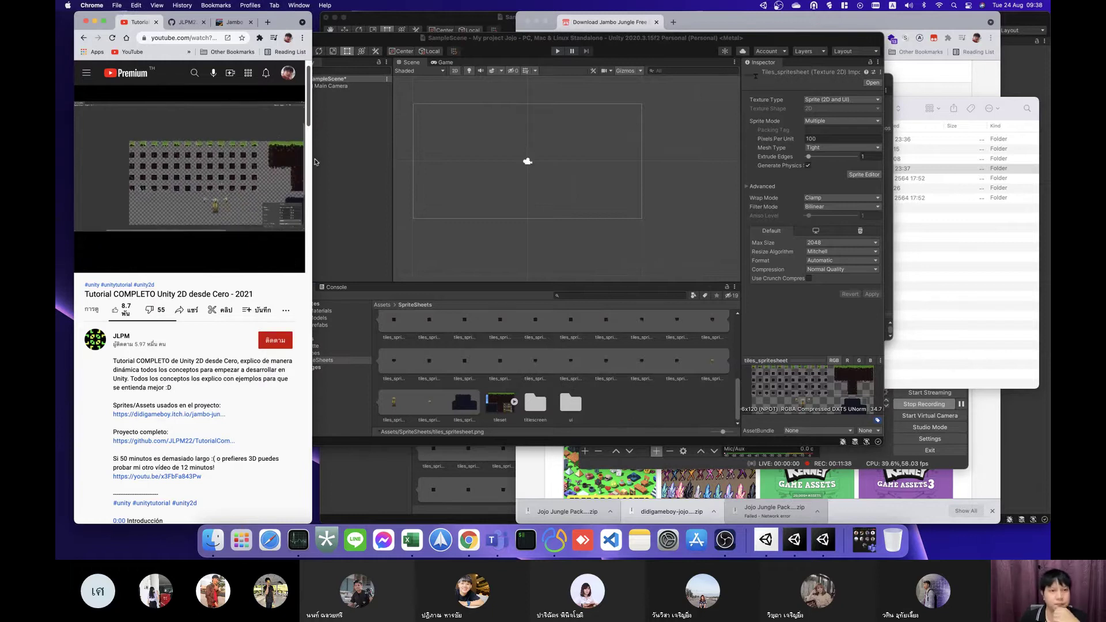
pyautogui.moveTo(313, 160); pyautogui.dragTo(404, 163)
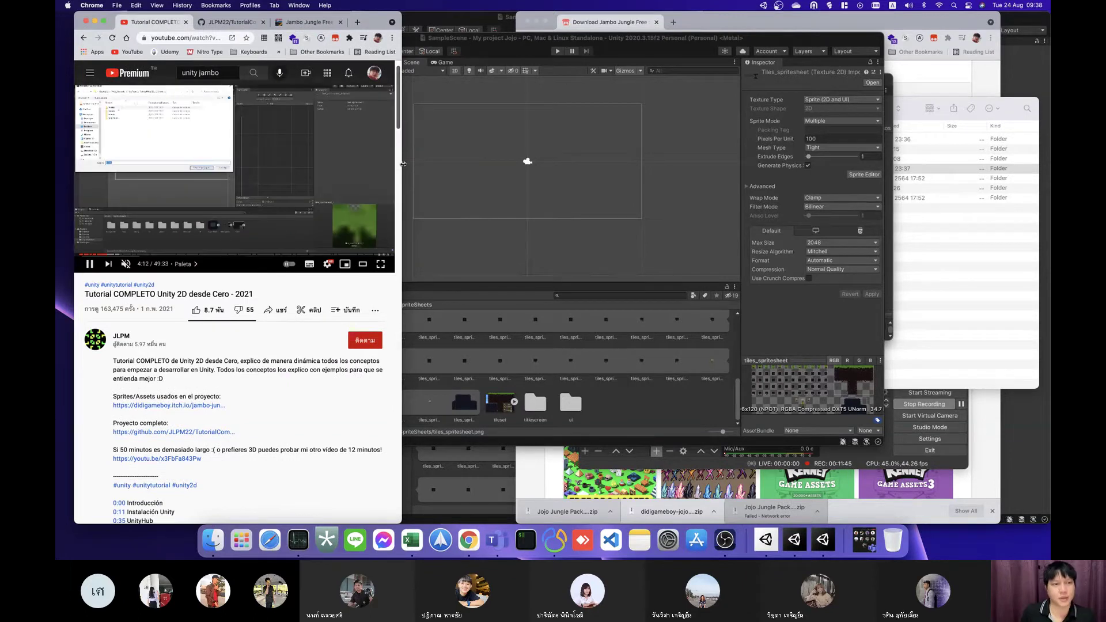
pyautogui.press('Left')
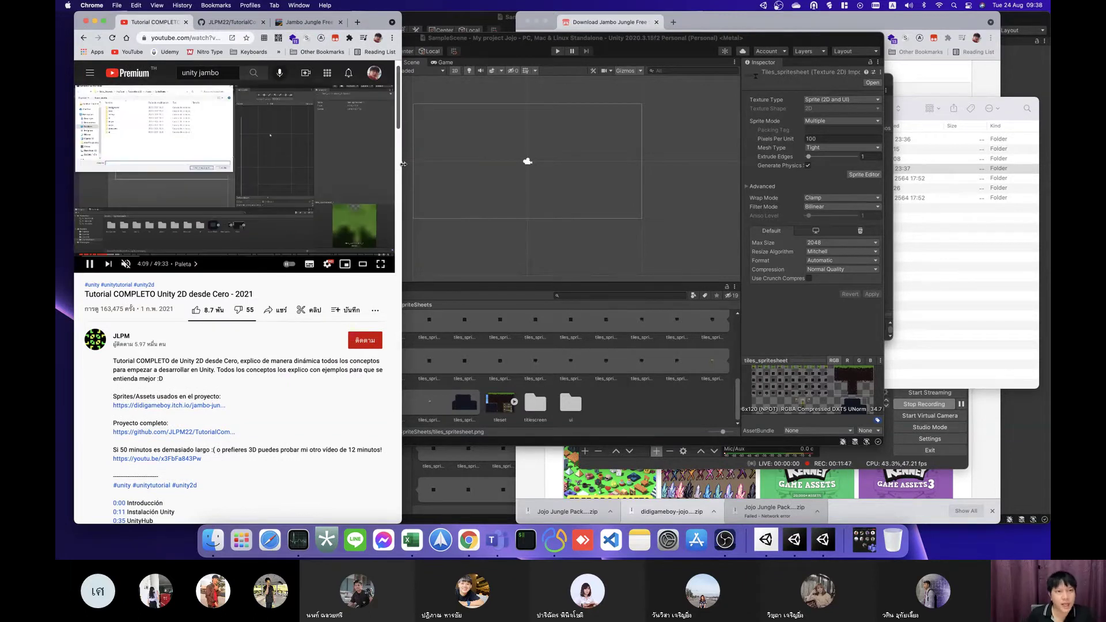
pyautogui.press('Left')
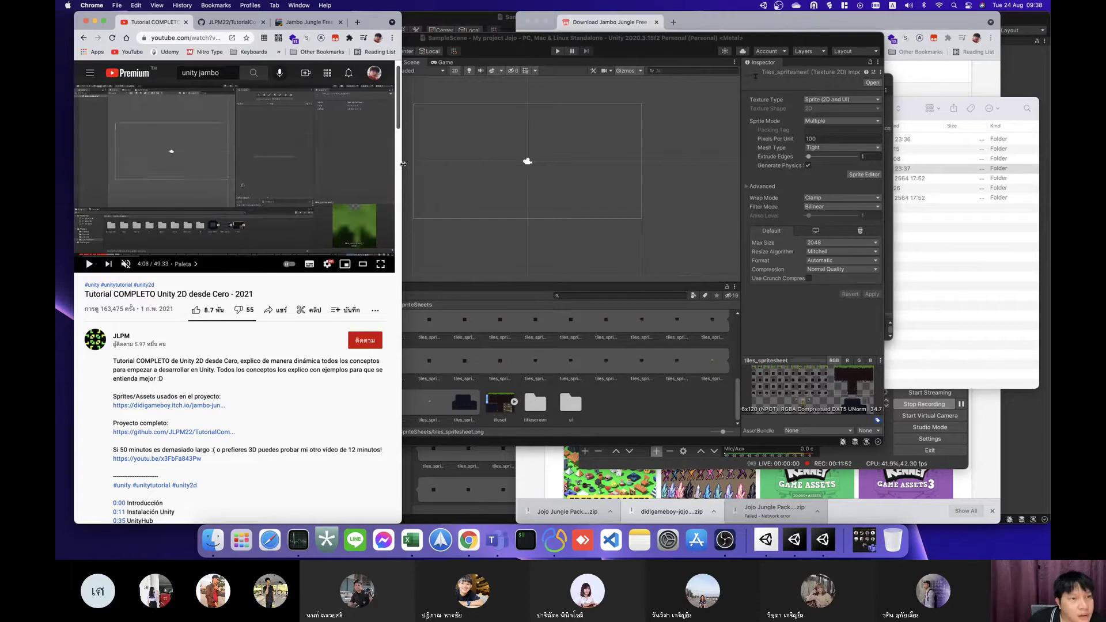
pyautogui.press('space')
pyautogui.press('space')
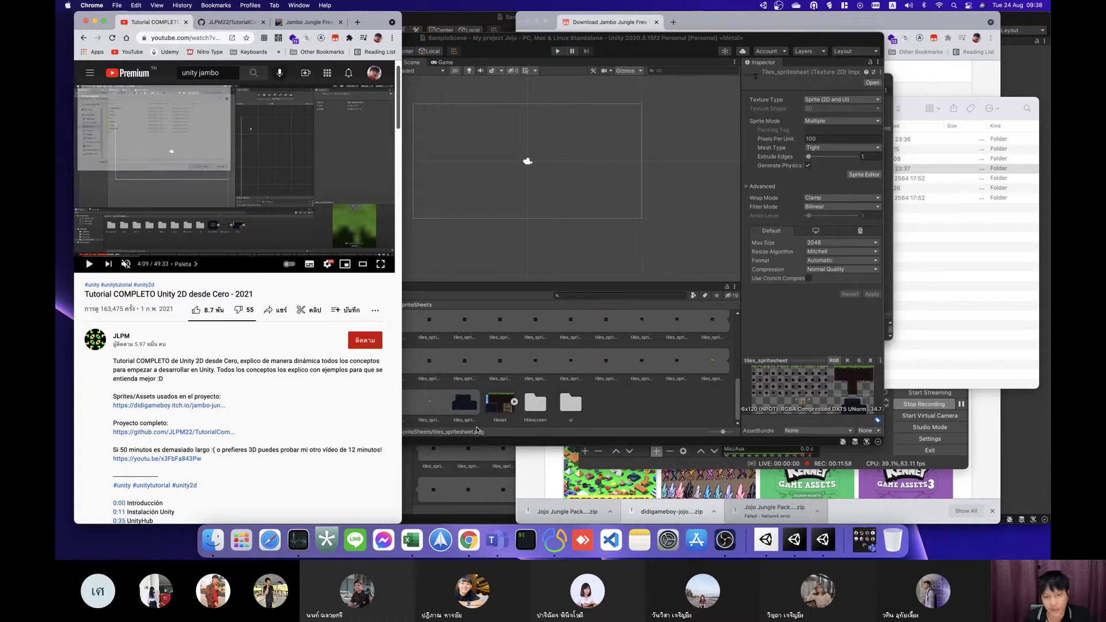
# Step: Close the TutorialCompleteUnity2D-master reference project, choosing Don't Save for the modified scene
pyautogui.click(454, 475)
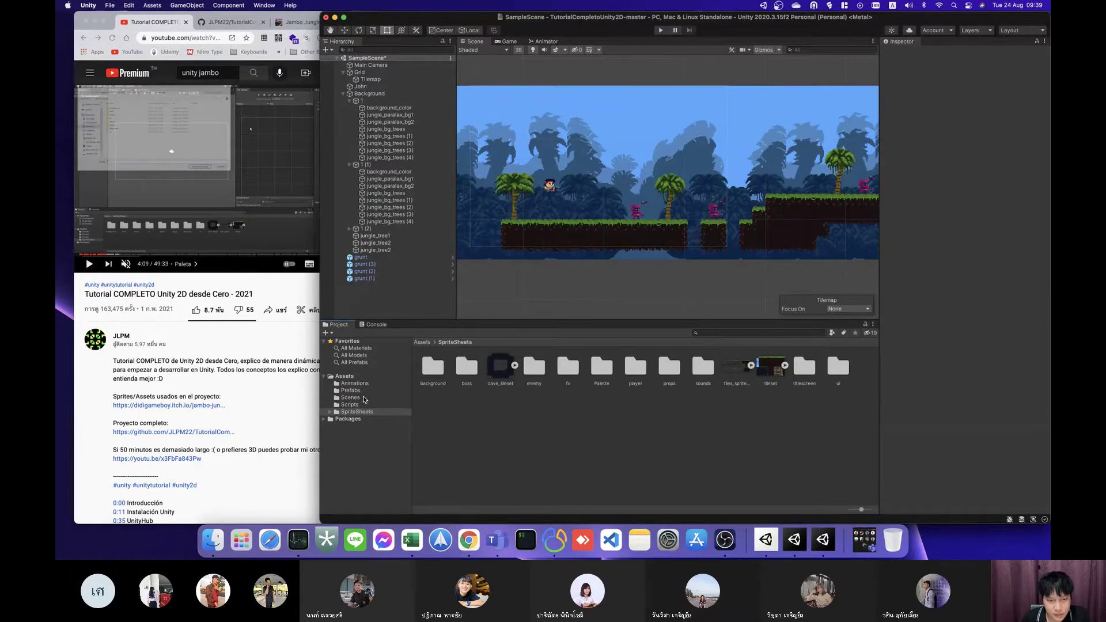
pyautogui.click(353, 413)
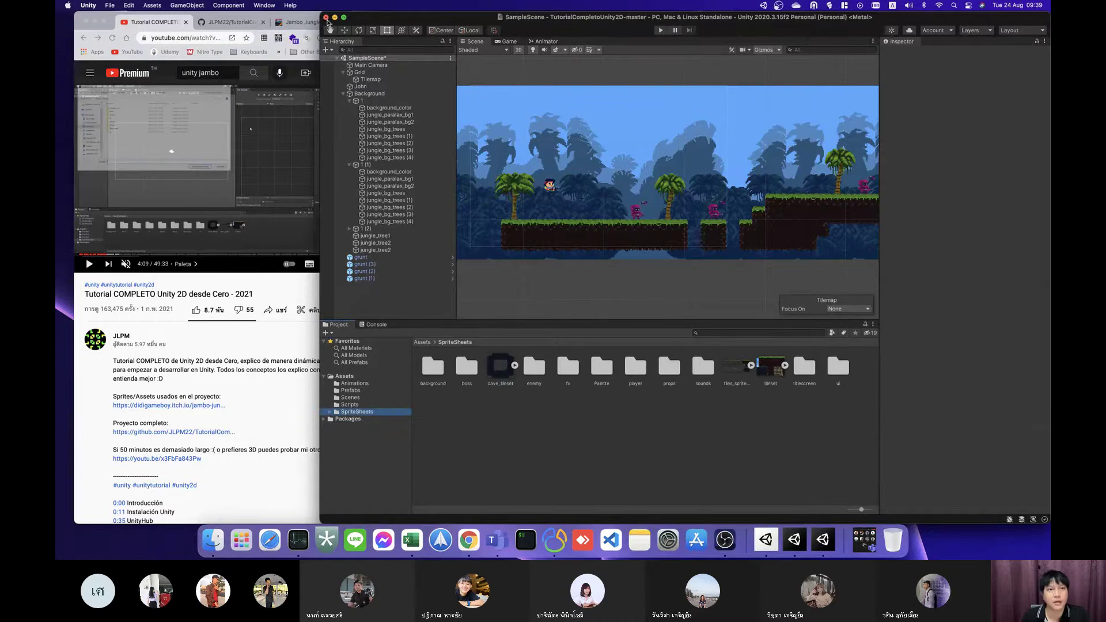
pyautogui.click(325, 18)
pyautogui.click(550, 226)
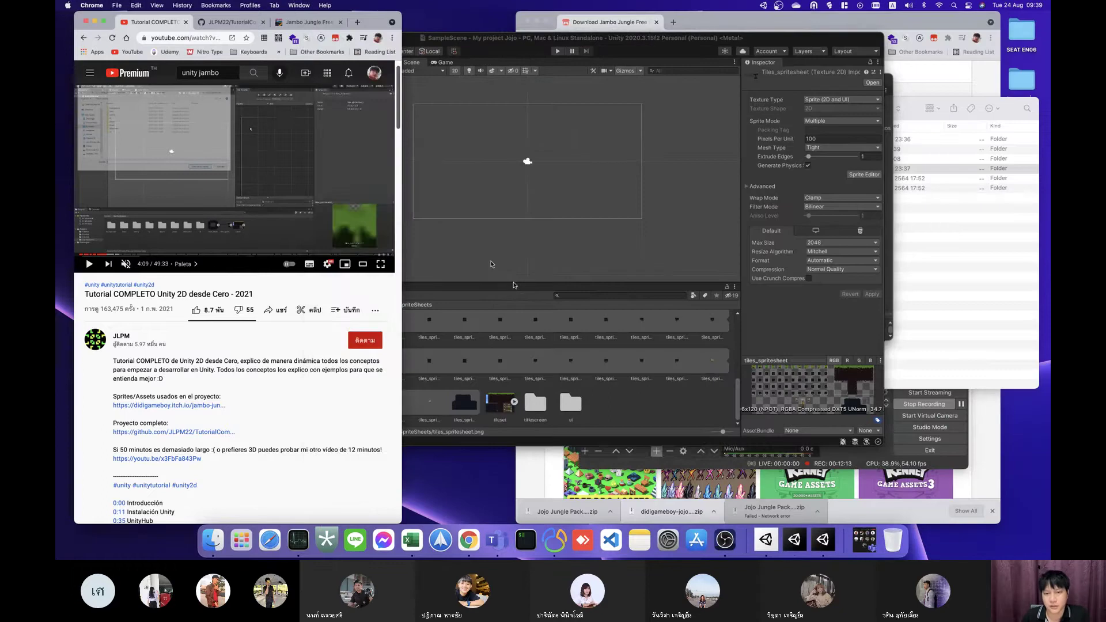
# Step: Open the Palette prefab from the Jojo project's Palette folder, showing its 1×1 Grid with Layer1
pyautogui.click(515, 297)
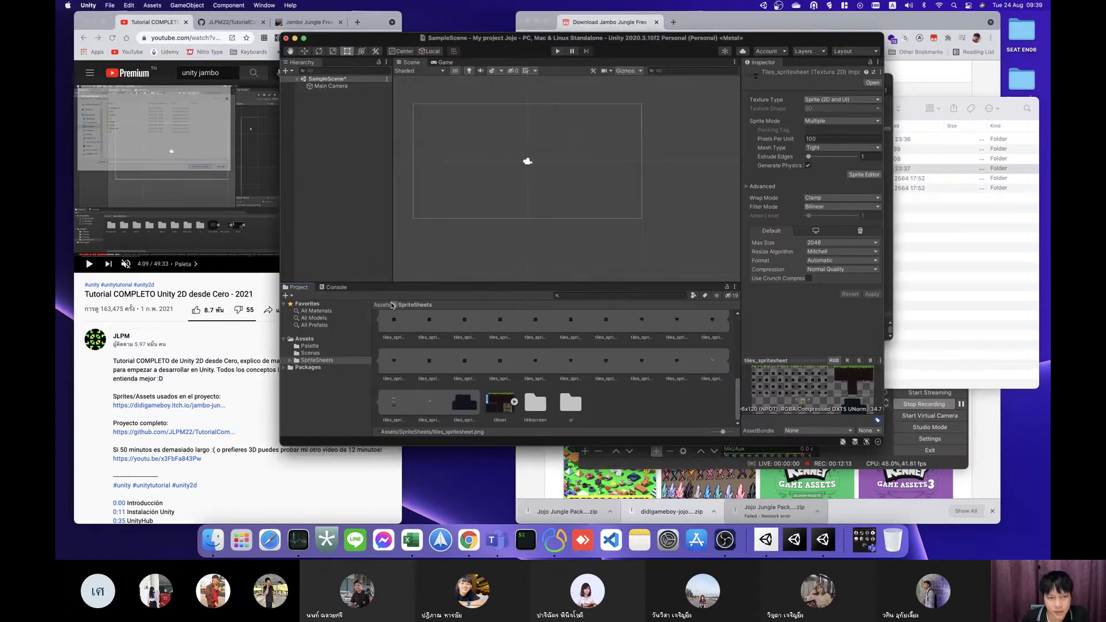
pyautogui.click(309, 346)
pyautogui.click(393, 327)
pyautogui.doubleClick(394, 329)
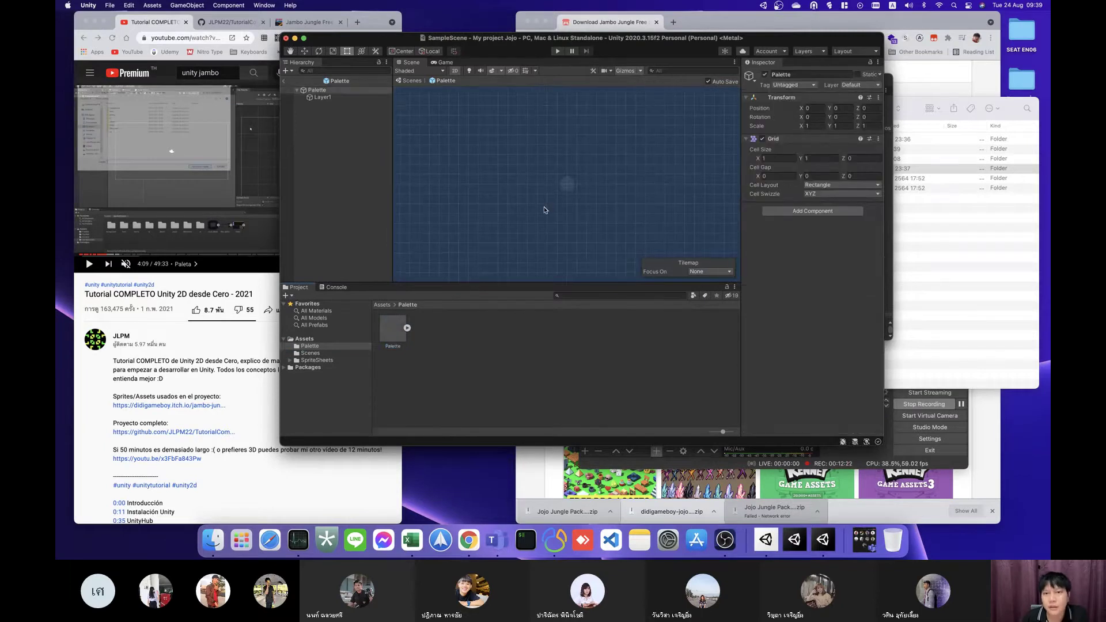
pyautogui.scroll(-2, 545, 210)
pyautogui.scroll(-3, 546, 210)
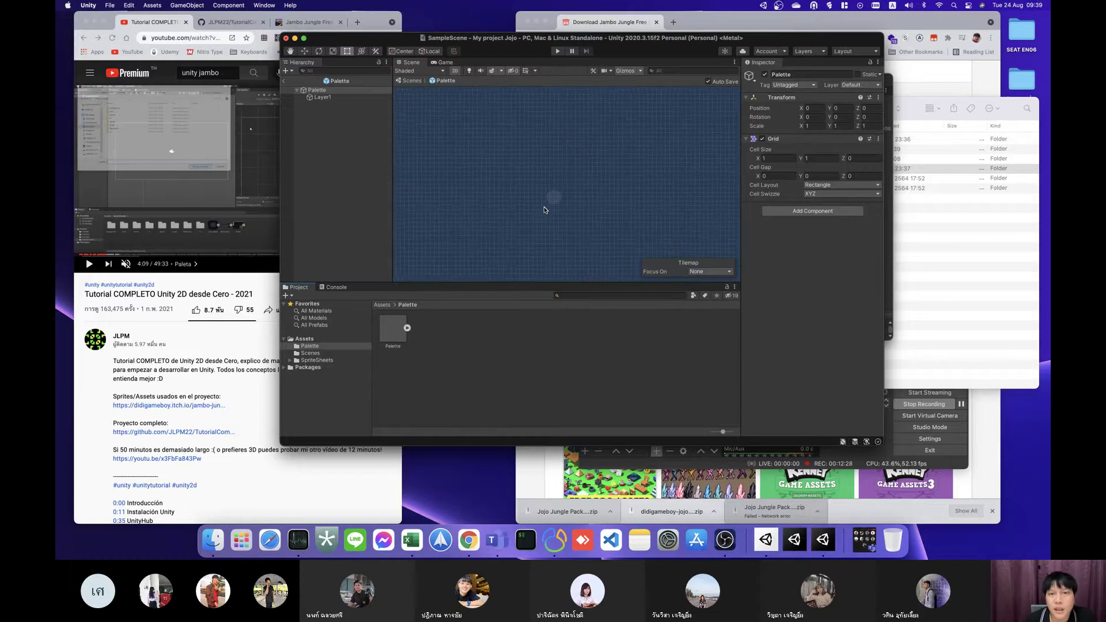
pyautogui.rightClick(388, 338)
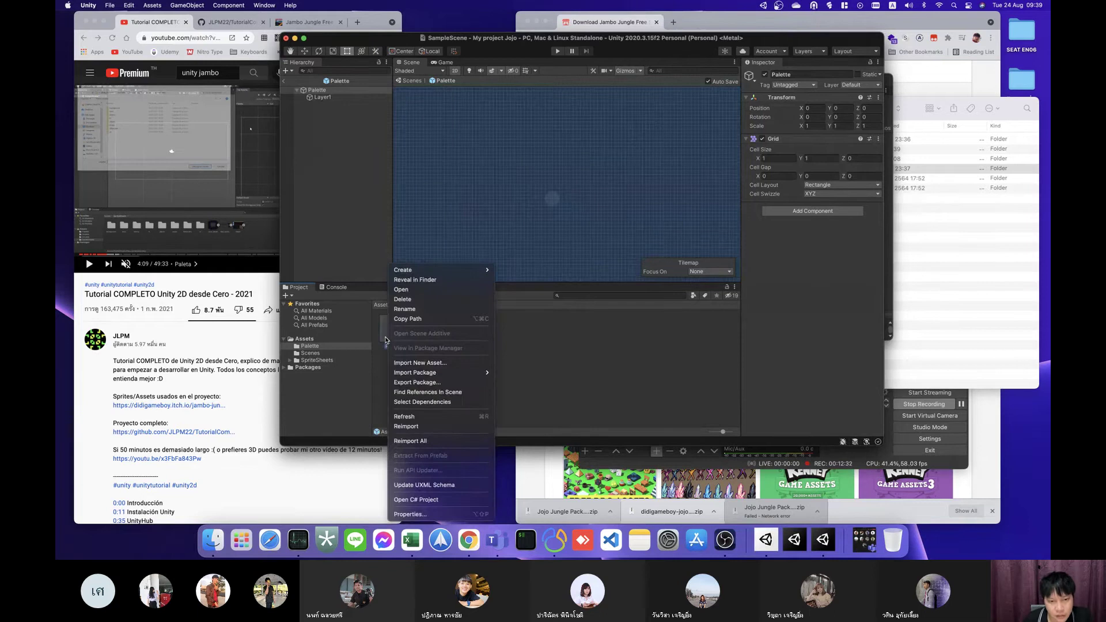
pyautogui.click(396, 328)
pyautogui.click(237, 188)
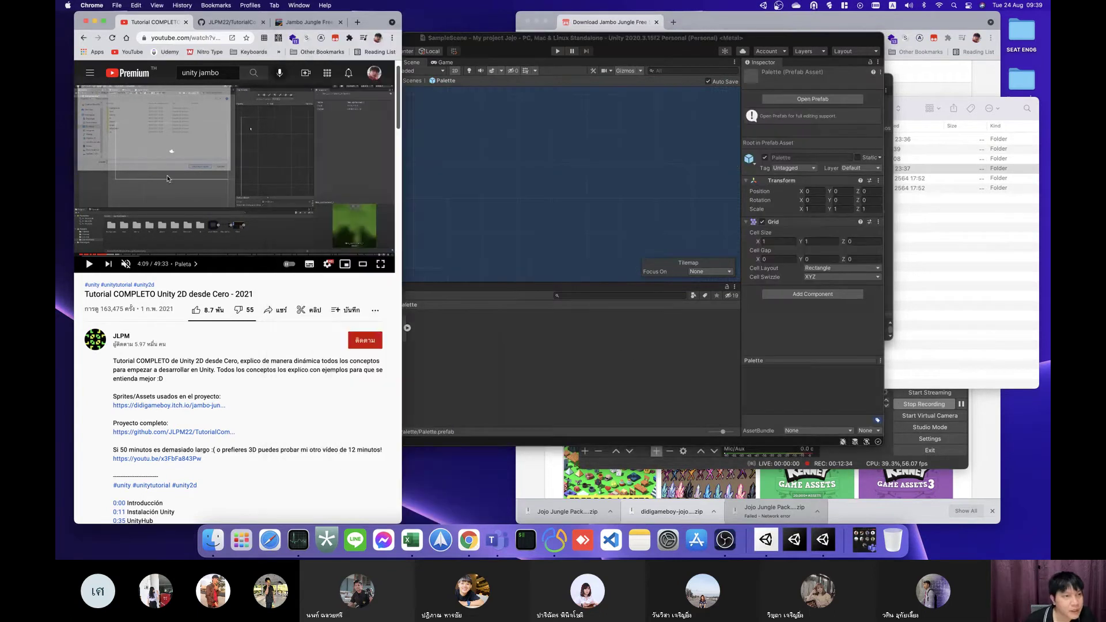
pyautogui.press('Left')
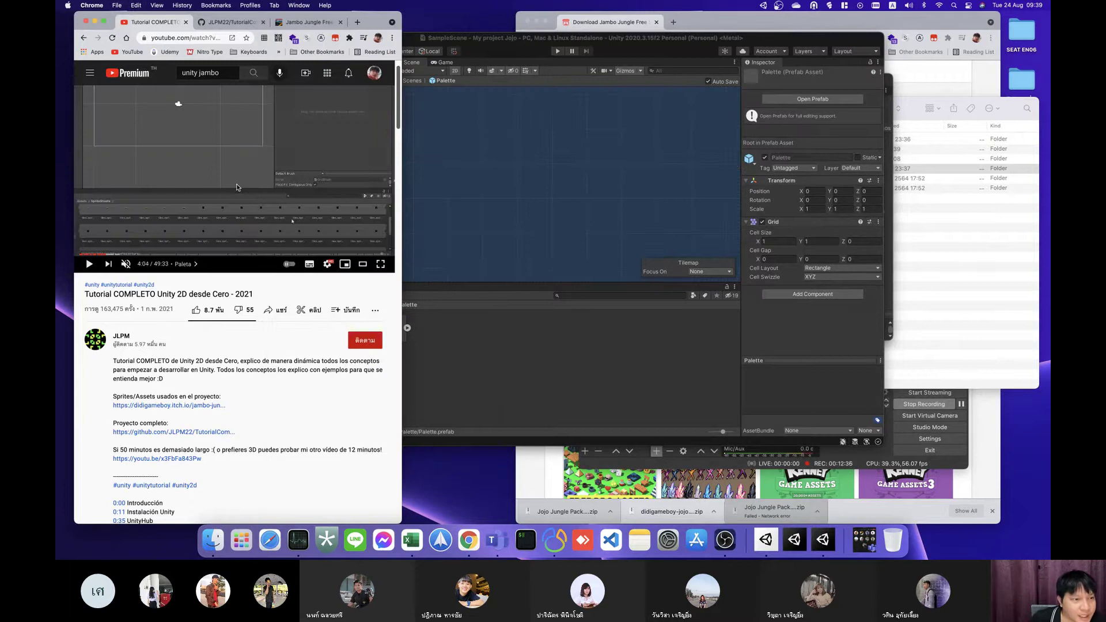
pyautogui.press('Left')
pyautogui.press('Right')
pyautogui.press('space')
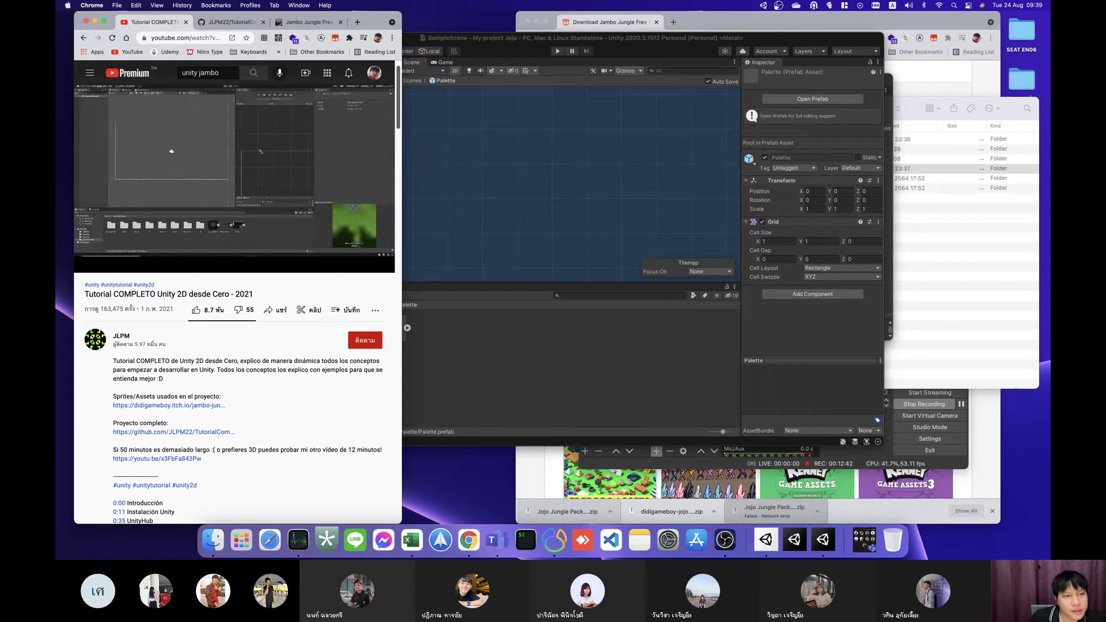
pyautogui.press('space')
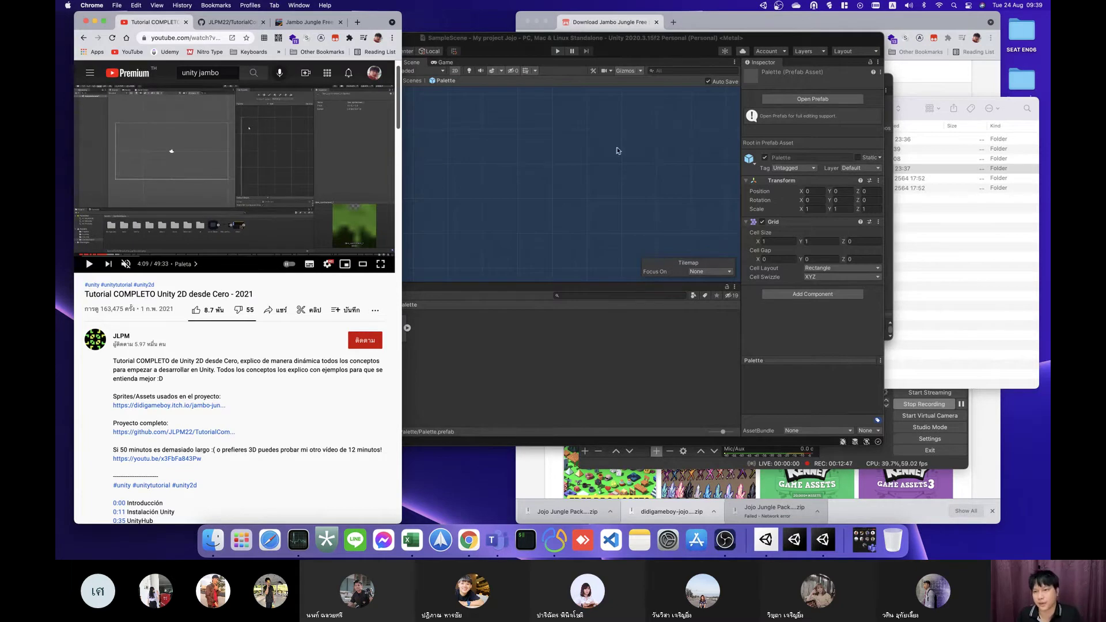
# Step: Move the Tile Palette window aside
pyautogui.click(890, 117)
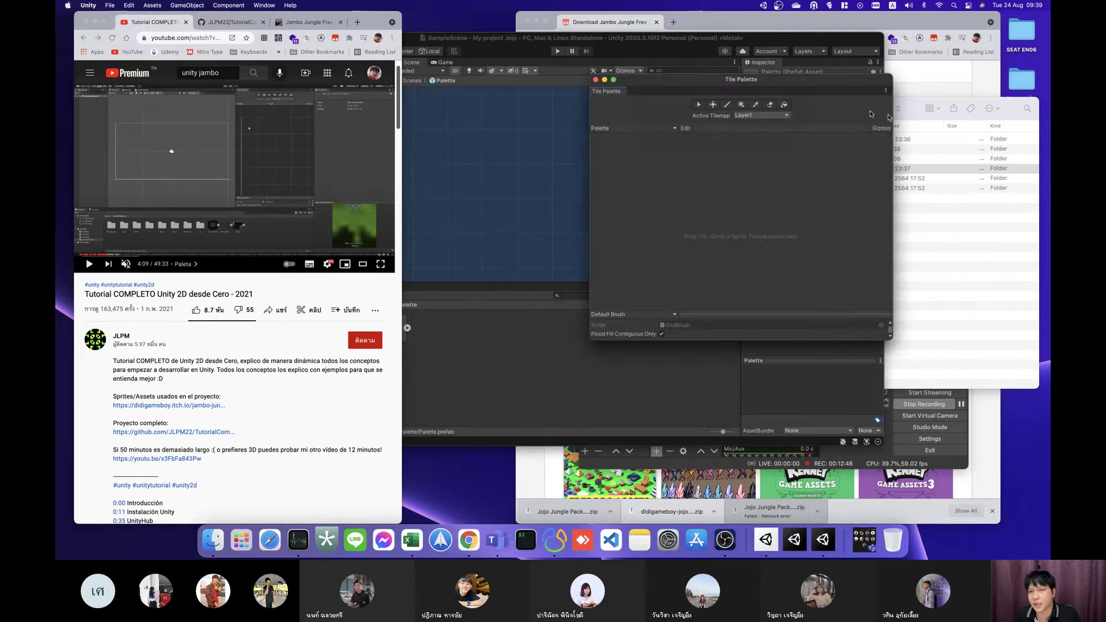
pyautogui.moveTo(712, 86)
pyautogui.mouseDown()
pyautogui.moveTo(689, 76)
pyautogui.moveTo(743, 30)
pyautogui.mouseUp()
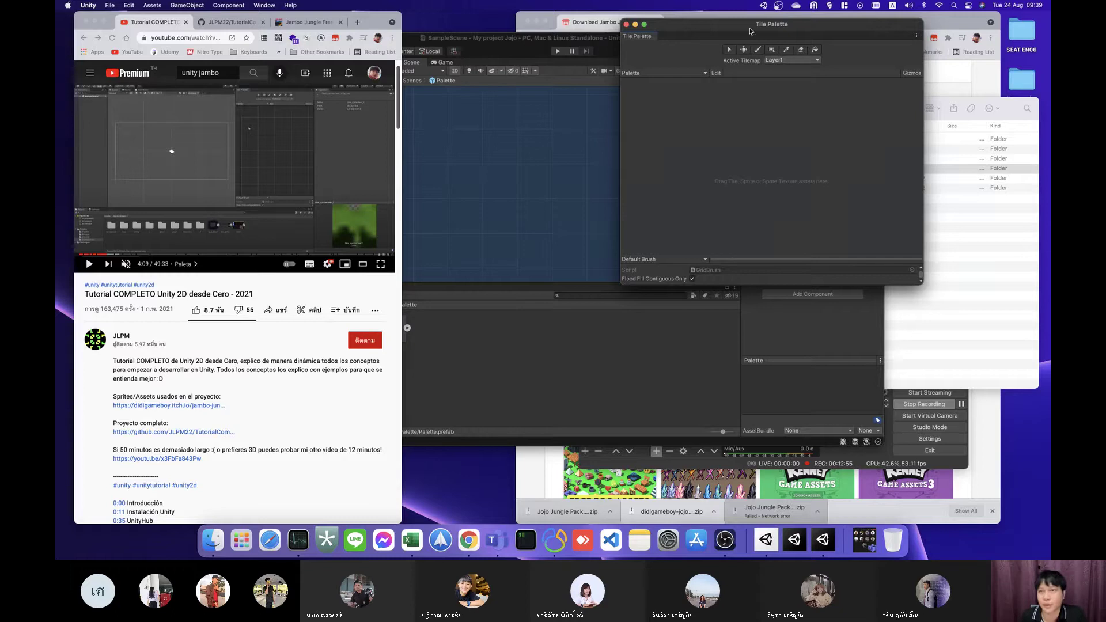
pyautogui.moveTo(750, 30); pyautogui.dragTo(723, 38)
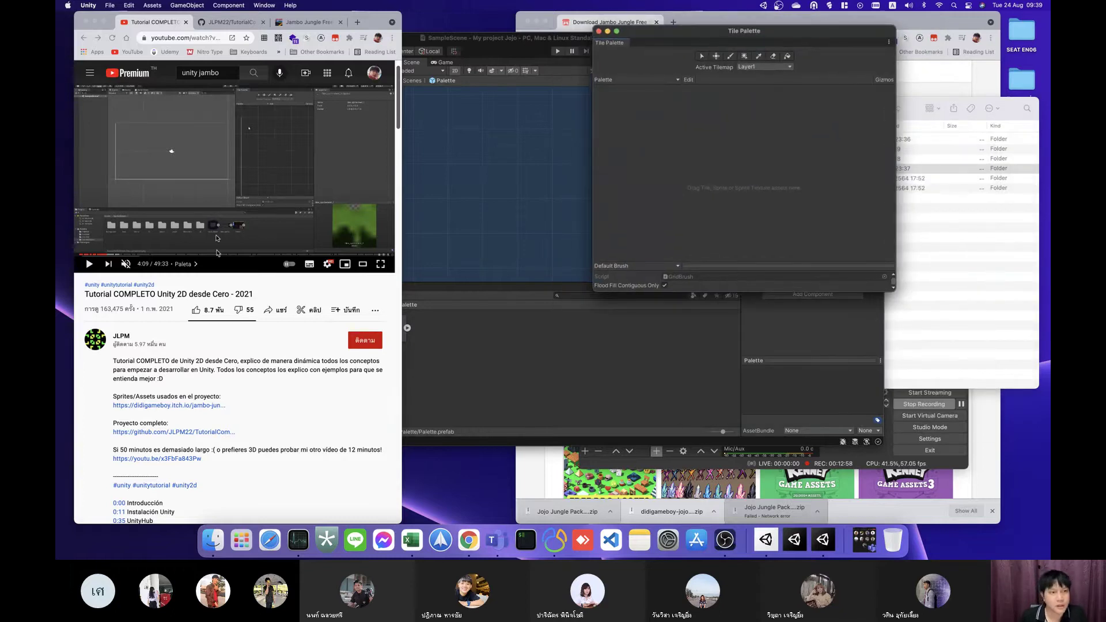
# Step: Rewatch a few seconds of the tutorial video and pause it at 4:16
pyautogui.click(266, 167)
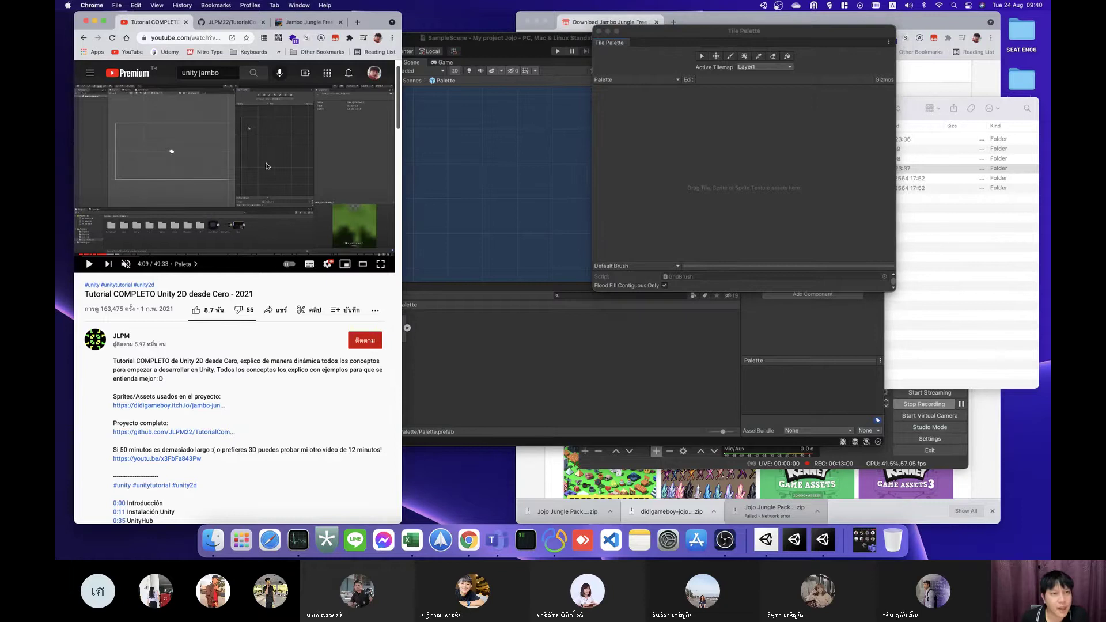
pyautogui.press('Left')
pyautogui.click(267, 167)
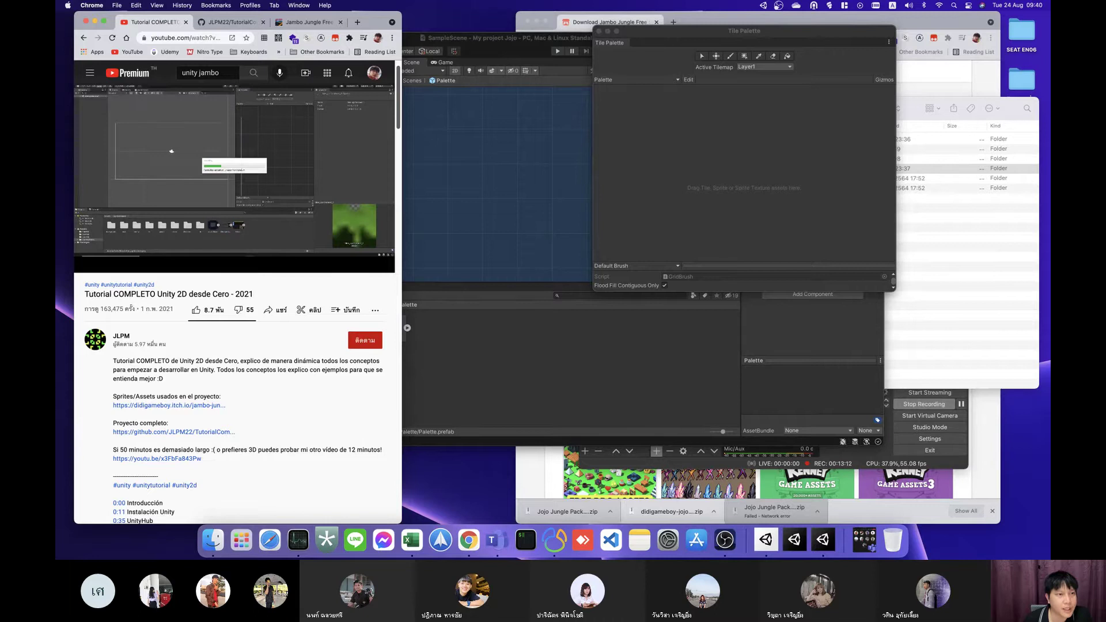
pyautogui.click(266, 166)
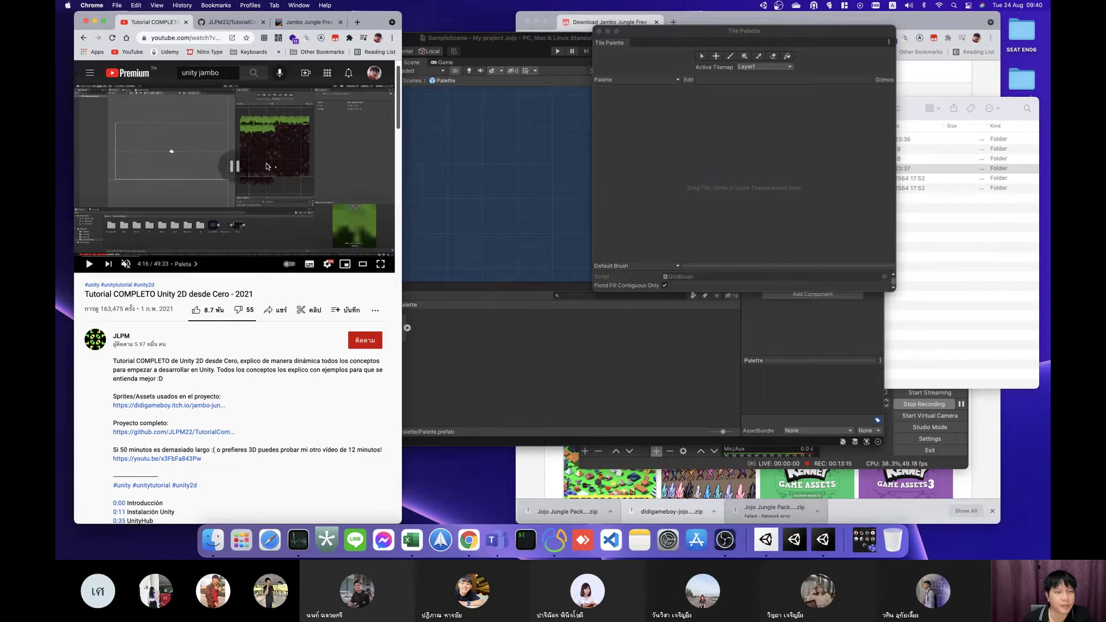
# Step: Open Assets > SpriteSheets, arrange the editor beside the Tile Palette, and collapse tiles_spritesheet
pyautogui.click(477, 373)
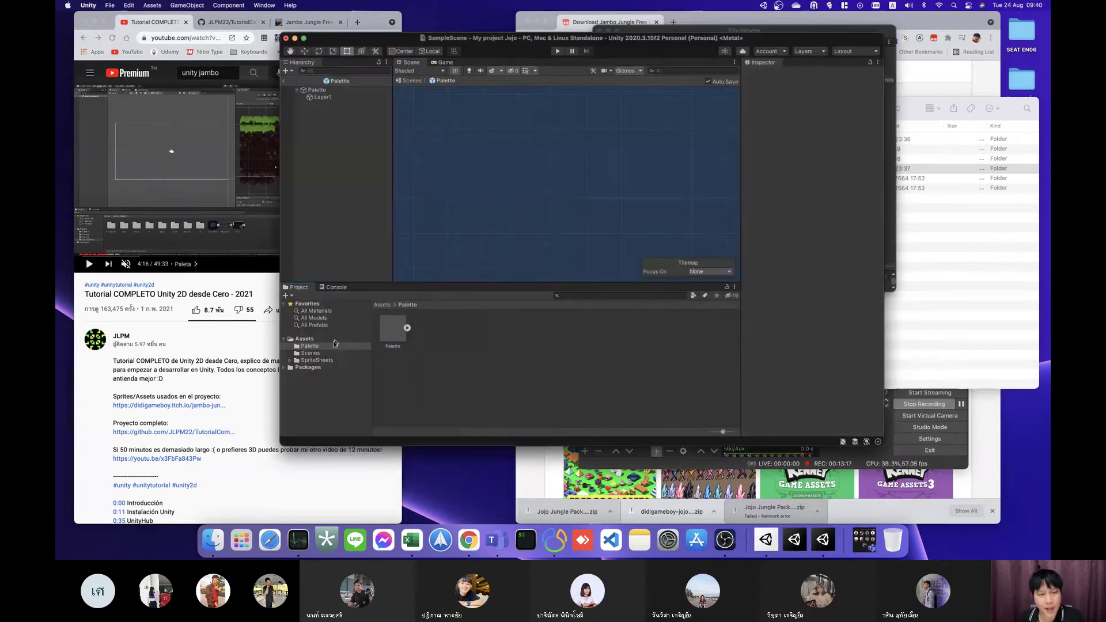
pyautogui.click(318, 360)
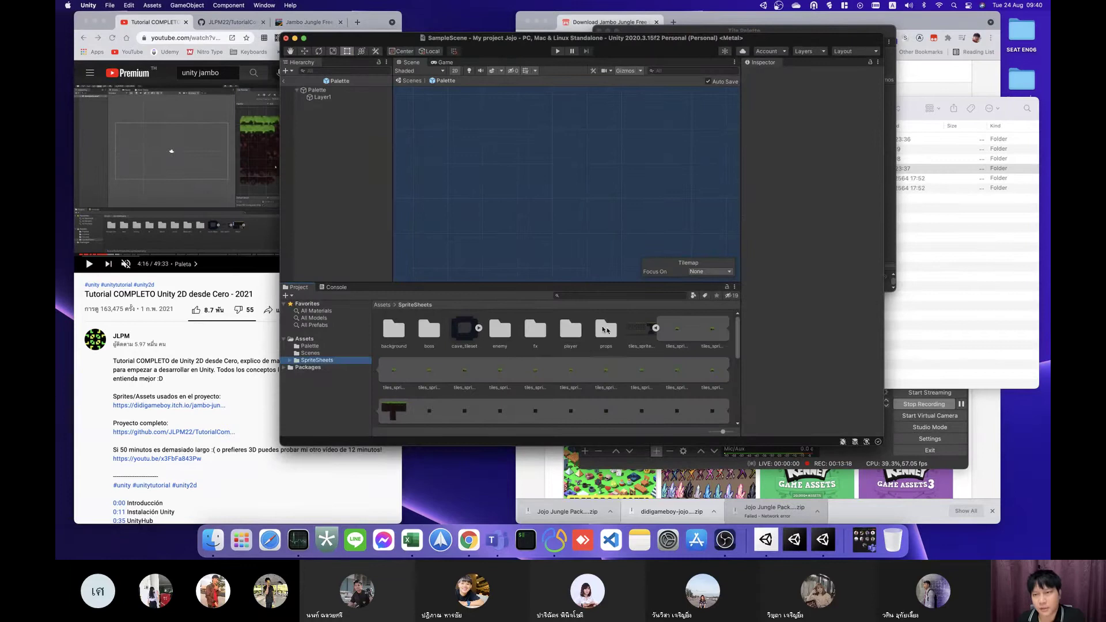
pyautogui.moveTo(692, 38); pyautogui.dragTo(532, 66)
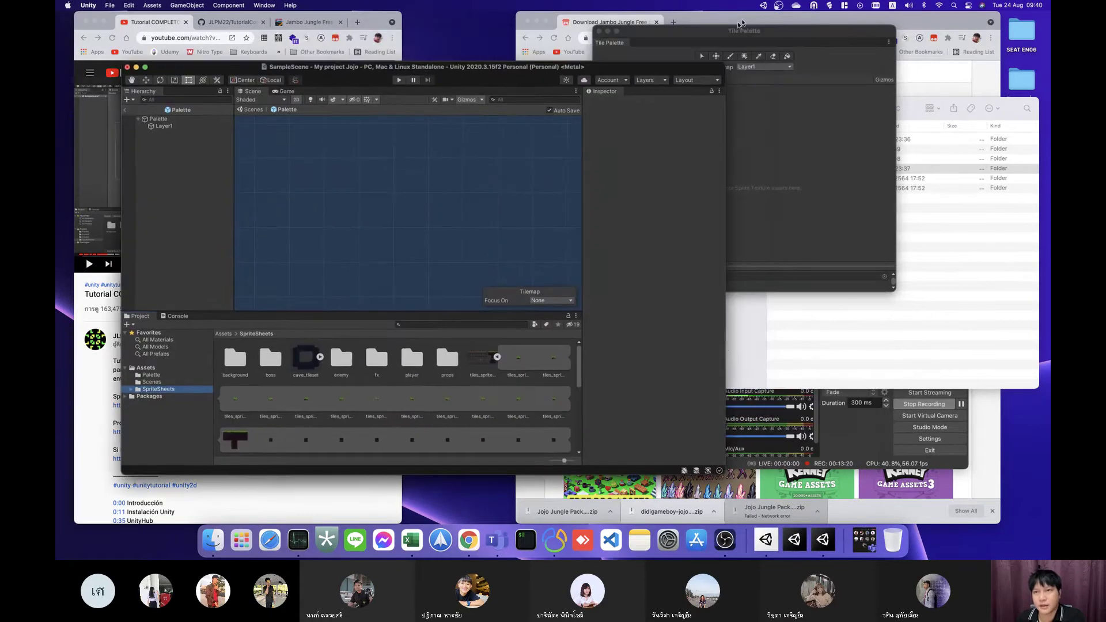
pyautogui.click(742, 32)
pyautogui.moveTo(741, 33)
pyautogui.mouseDown()
pyautogui.moveTo(768, 48)
pyautogui.moveTo(815, 48)
pyautogui.mouseUp()
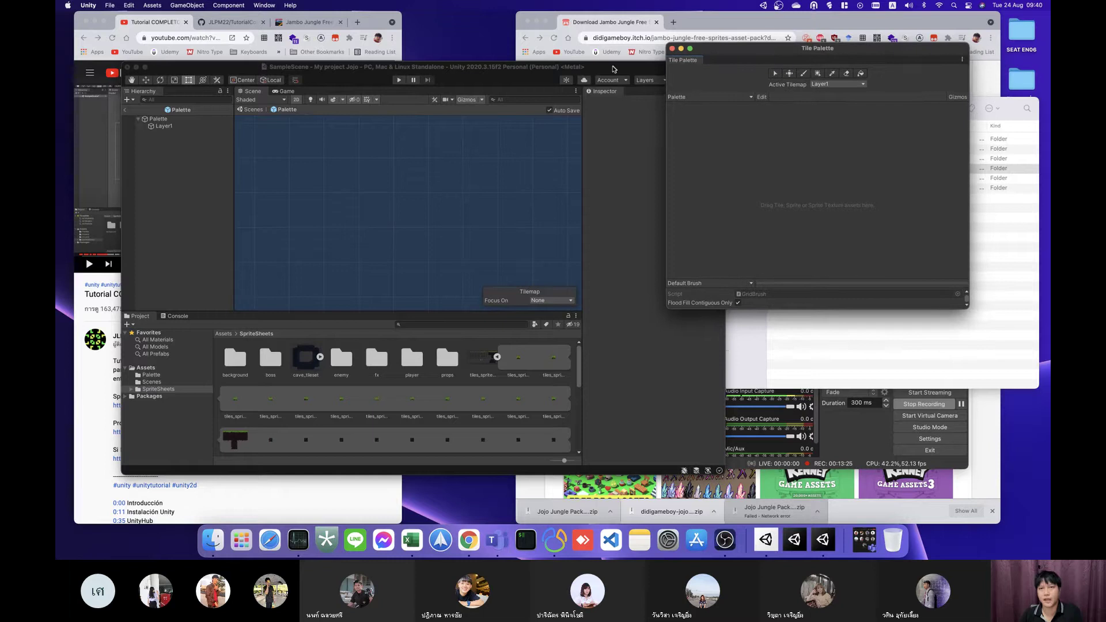
pyautogui.moveTo(613, 69); pyautogui.dragTo(572, 68)
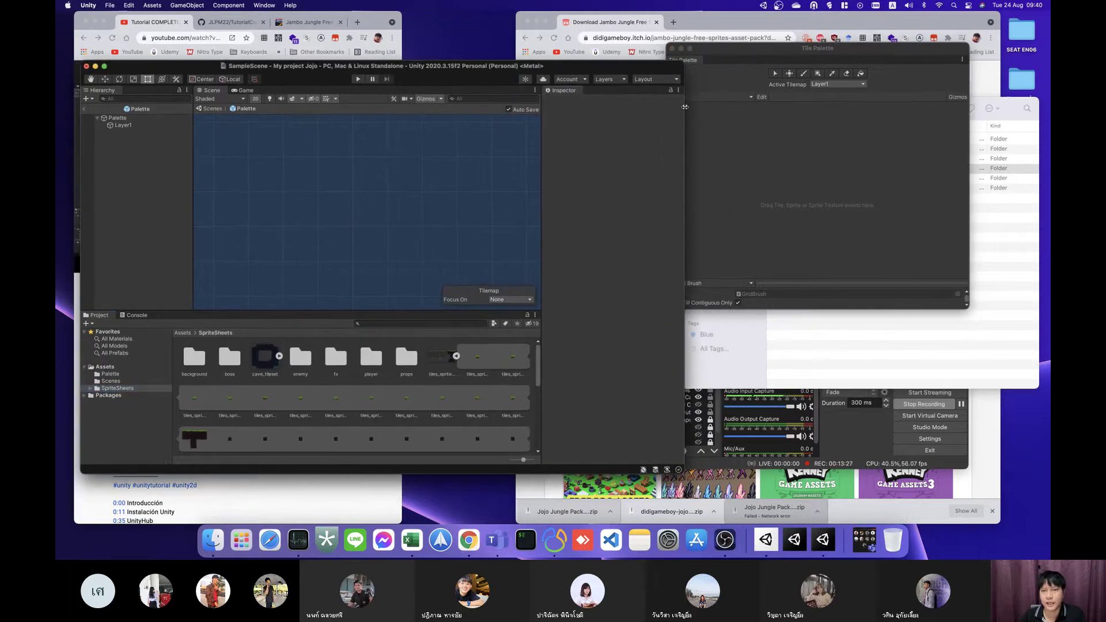
pyautogui.moveTo(685, 107); pyautogui.dragTo(617, 107)
pyautogui.click(476, 358)
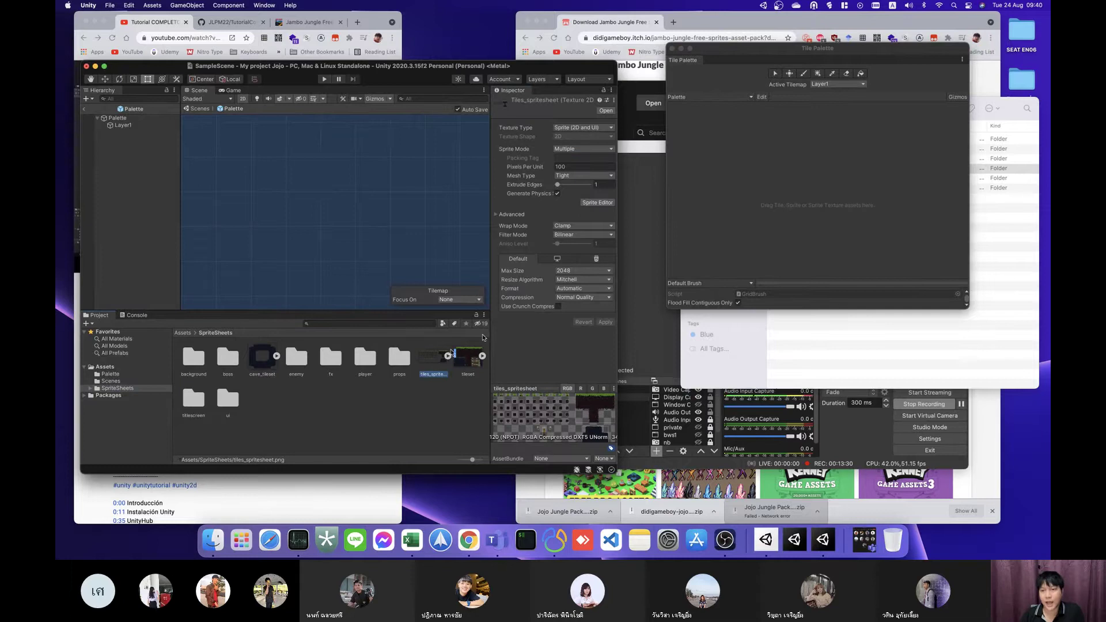
# Step: Drag tiles_spritesheet into the Tile Palette and save the generated tiles in Assets/Palette
pyautogui.moveTo(433, 358)
pyautogui.mouseDown()
pyautogui.moveTo(766, 124)
pyautogui.moveTo(710, 128)
pyautogui.mouseUp()
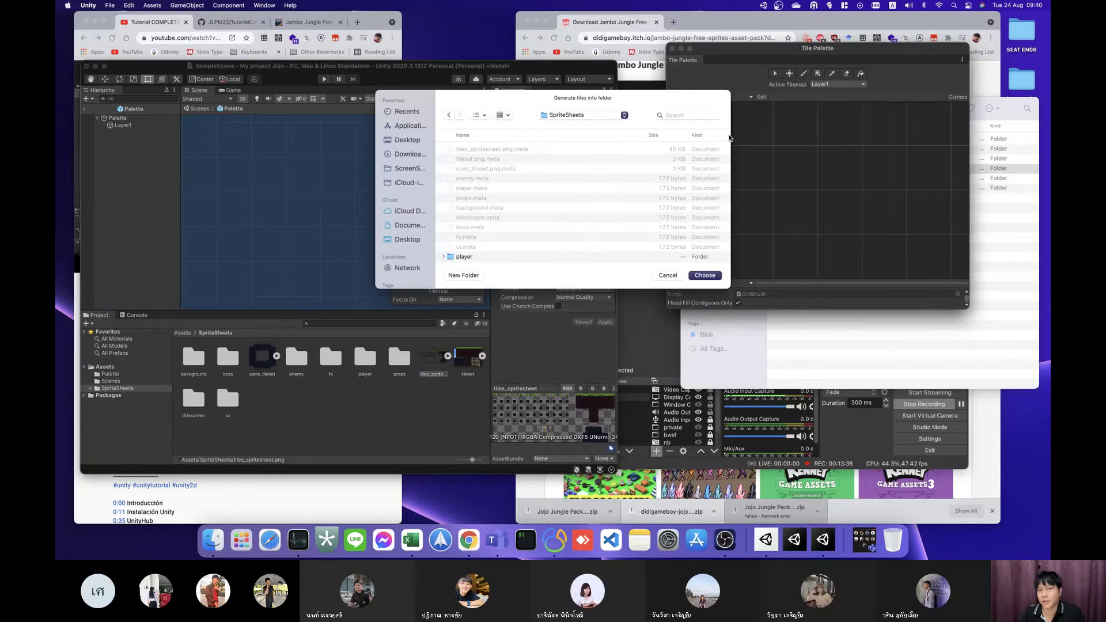
pyautogui.scroll(-5, 500, 191)
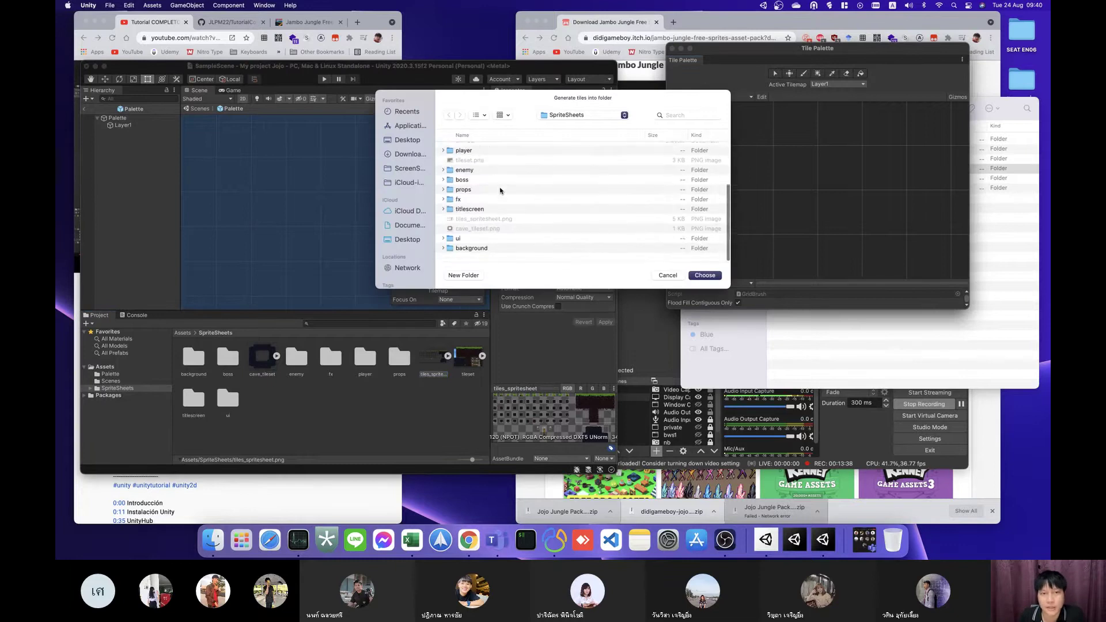
pyautogui.click(582, 115)
pyautogui.click(576, 127)
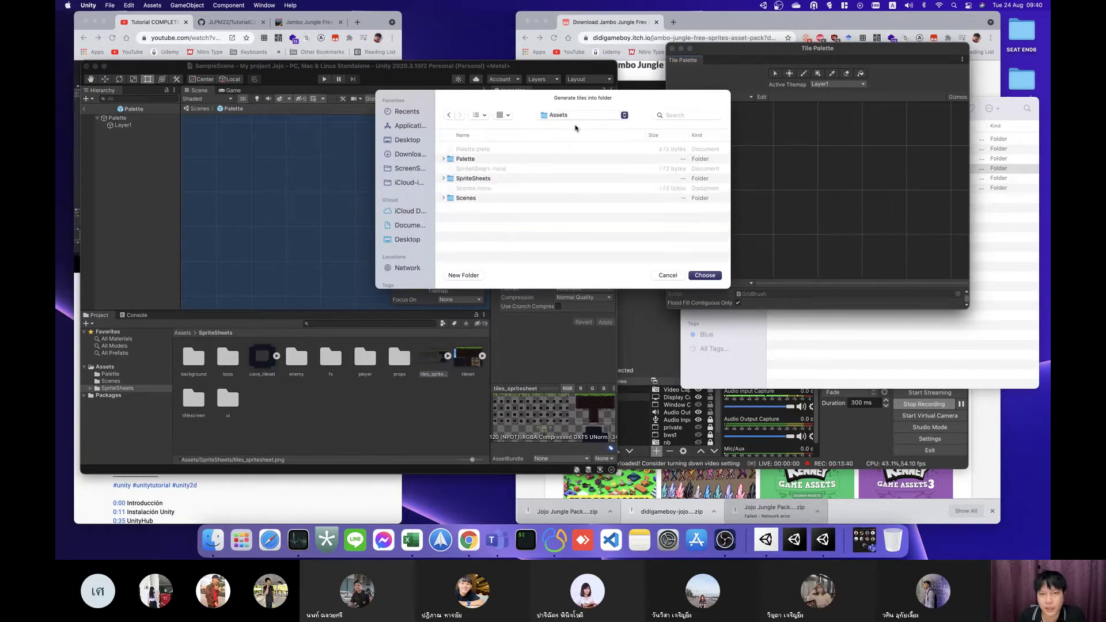
pyautogui.doubleClick(471, 159)
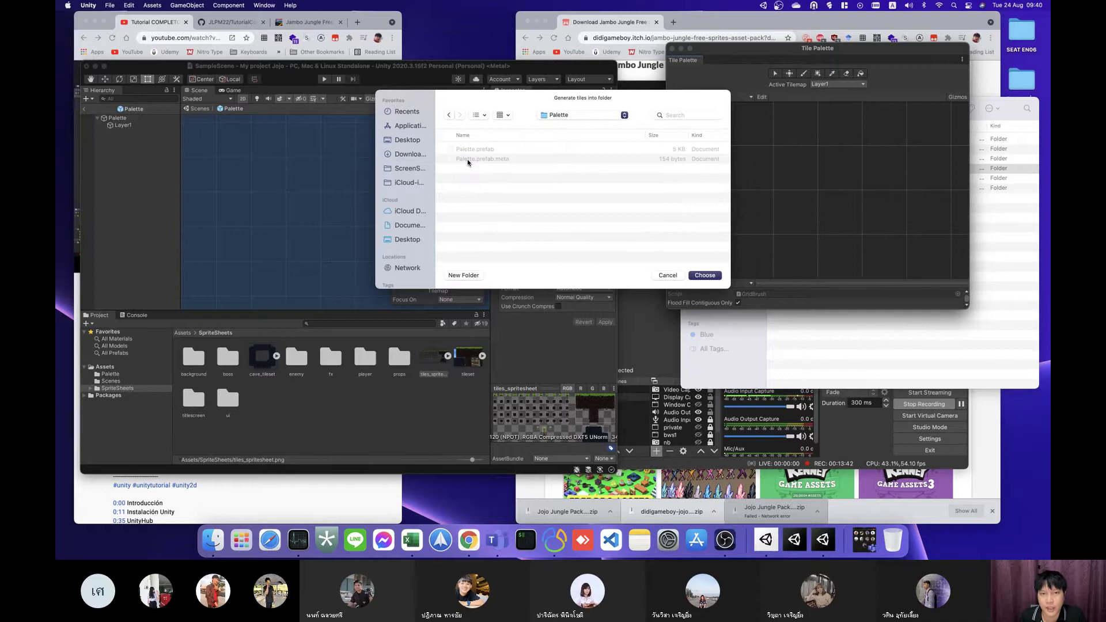
pyautogui.click(701, 276)
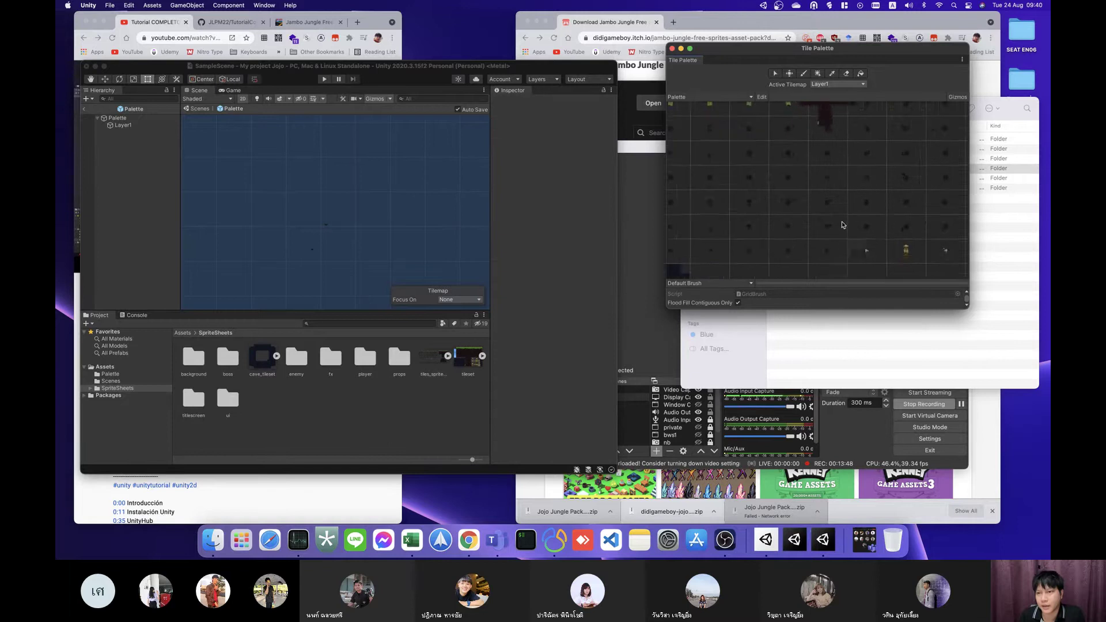
# Step: Move the Unity editor aside to uncover the YouTube tutorial page
pyautogui.scroll(-5, 842, 225)
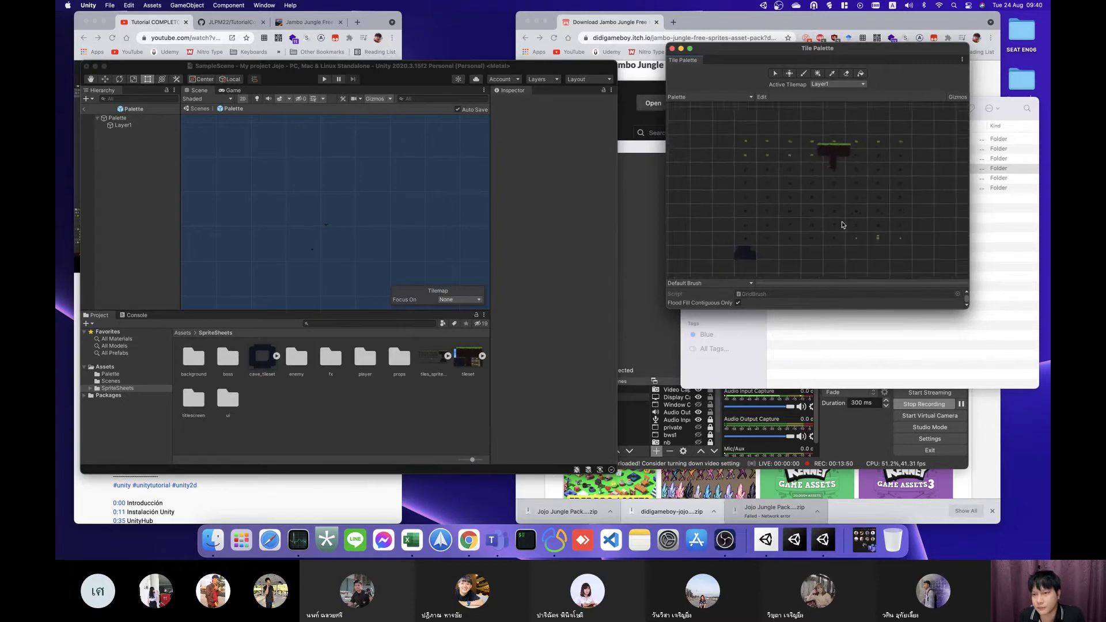
pyautogui.scroll(1, 842, 225)
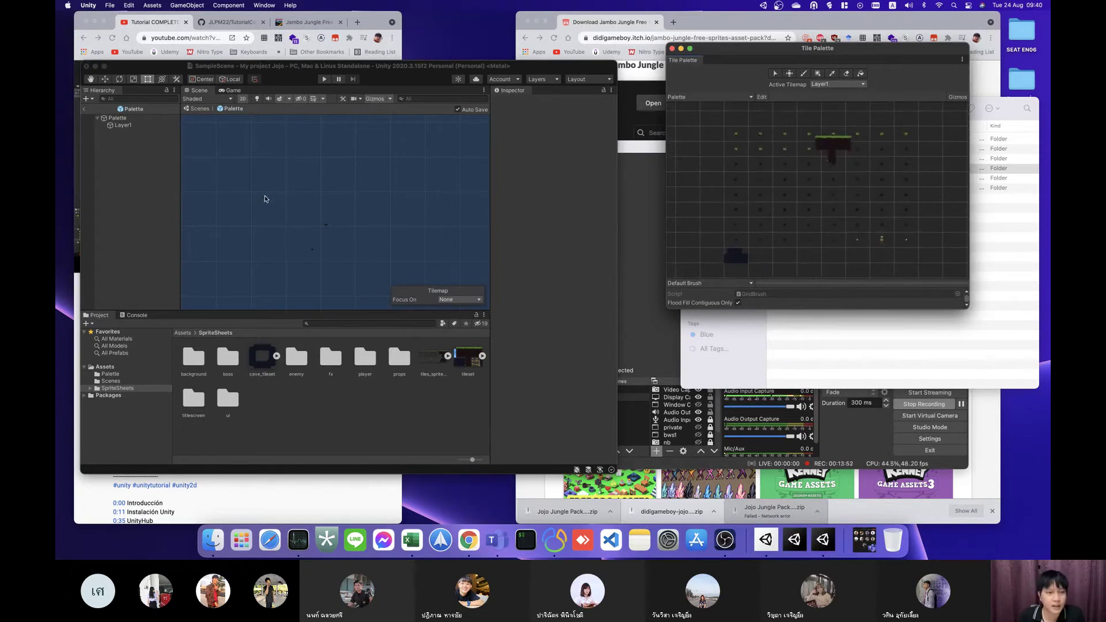
pyautogui.click(362, 204)
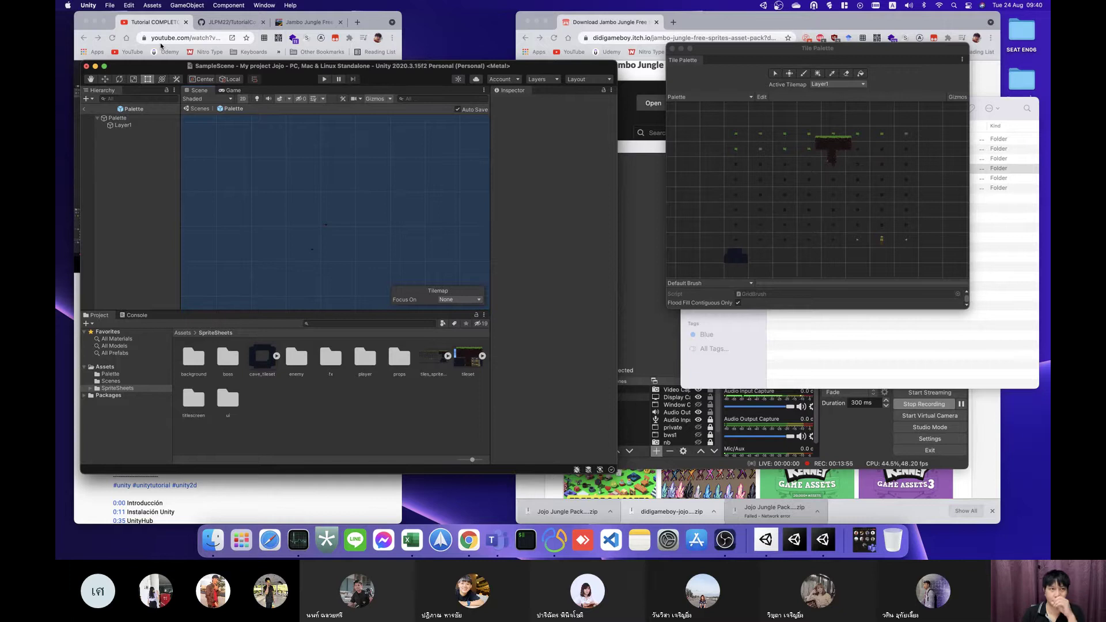
pyautogui.moveTo(176, 71); pyautogui.dragTo(287, 81)
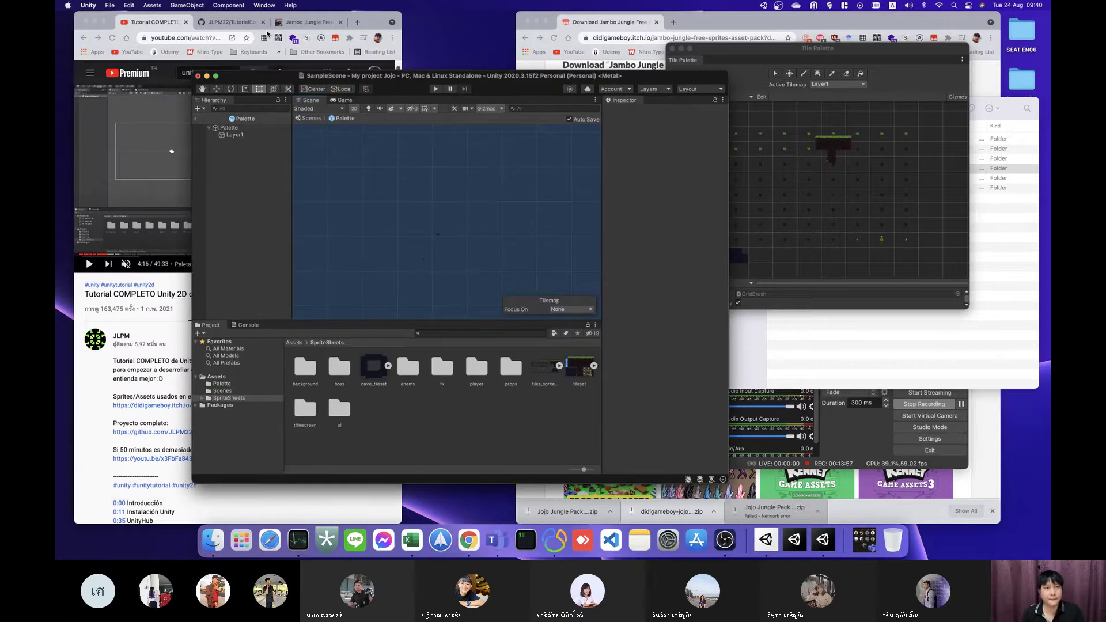
pyautogui.click(151, 23)
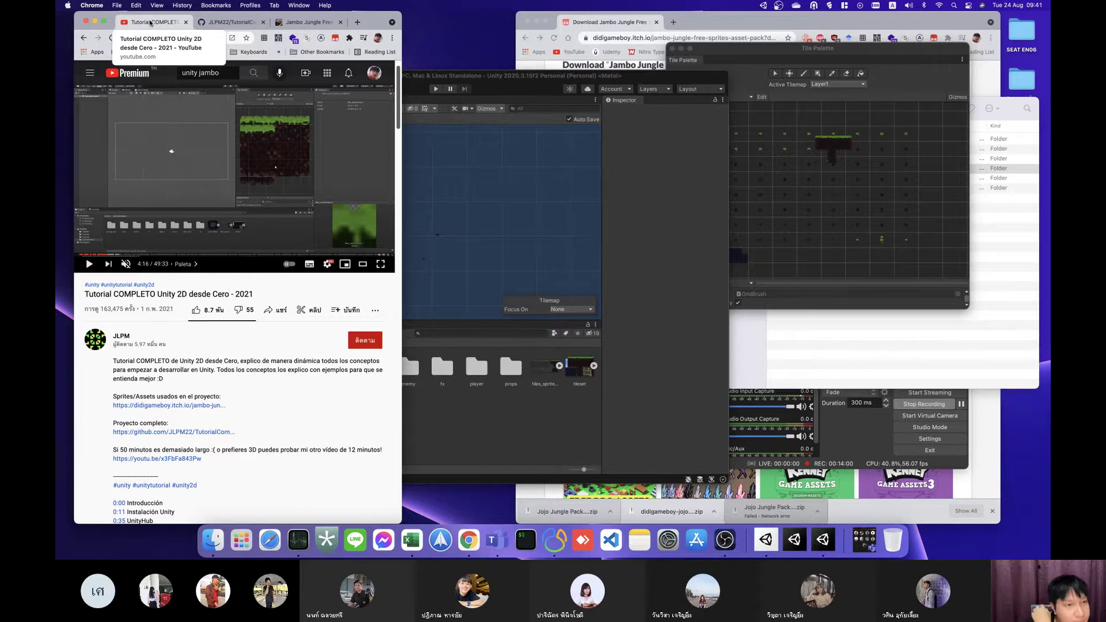
# Step: Play the tutorial, then skip back to 4:06 to replay the tile palette part
pyautogui.press('space')
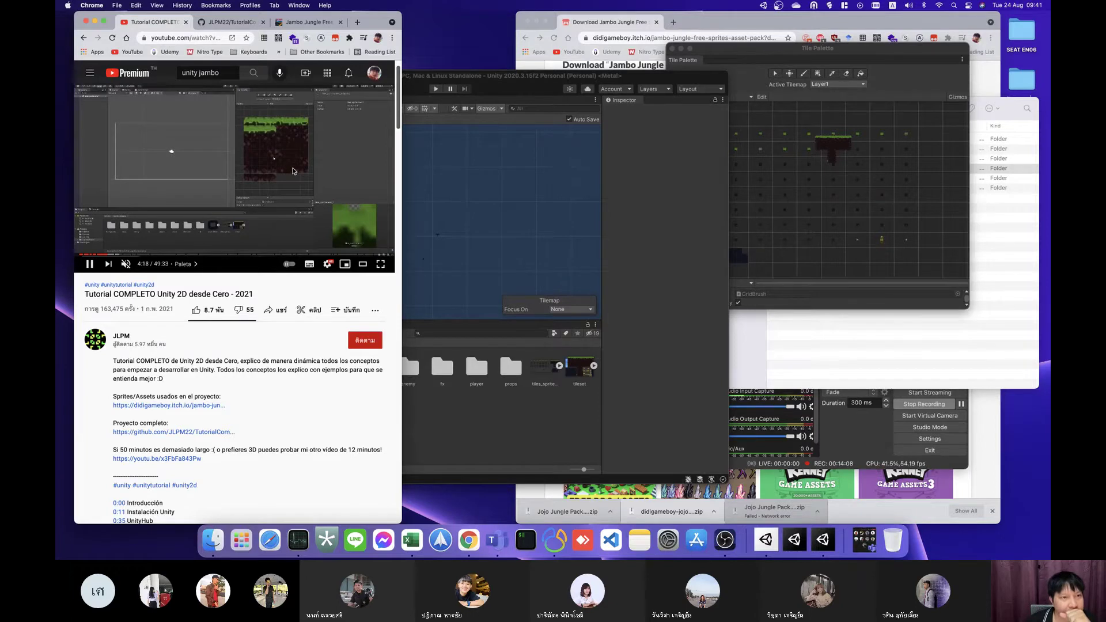
pyautogui.press('Left')
pyautogui.press('Left')
pyautogui.press('Left')
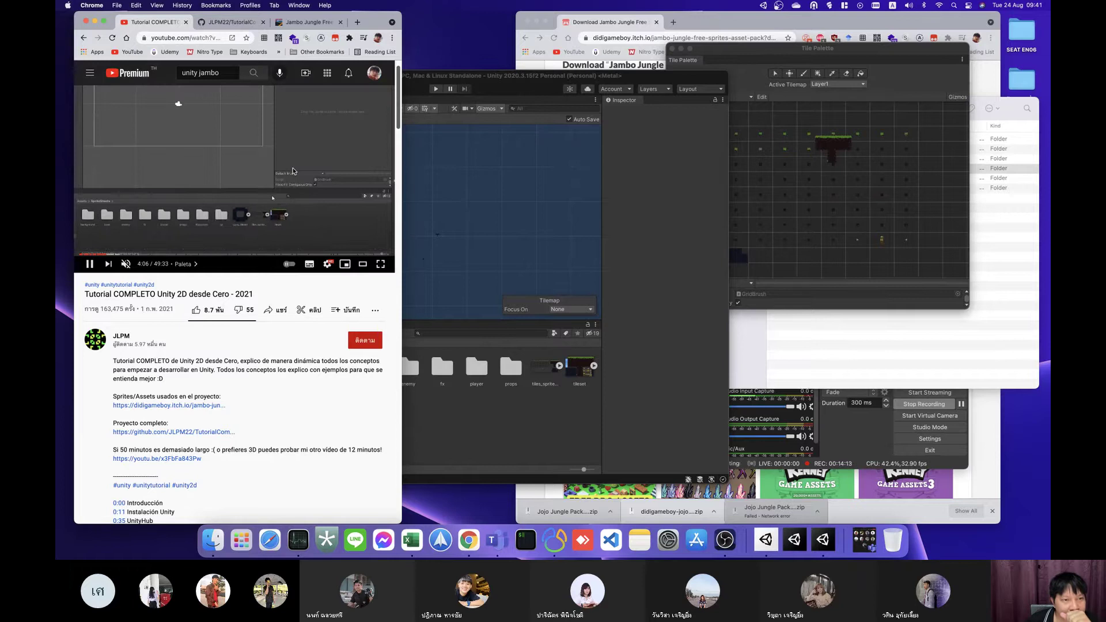
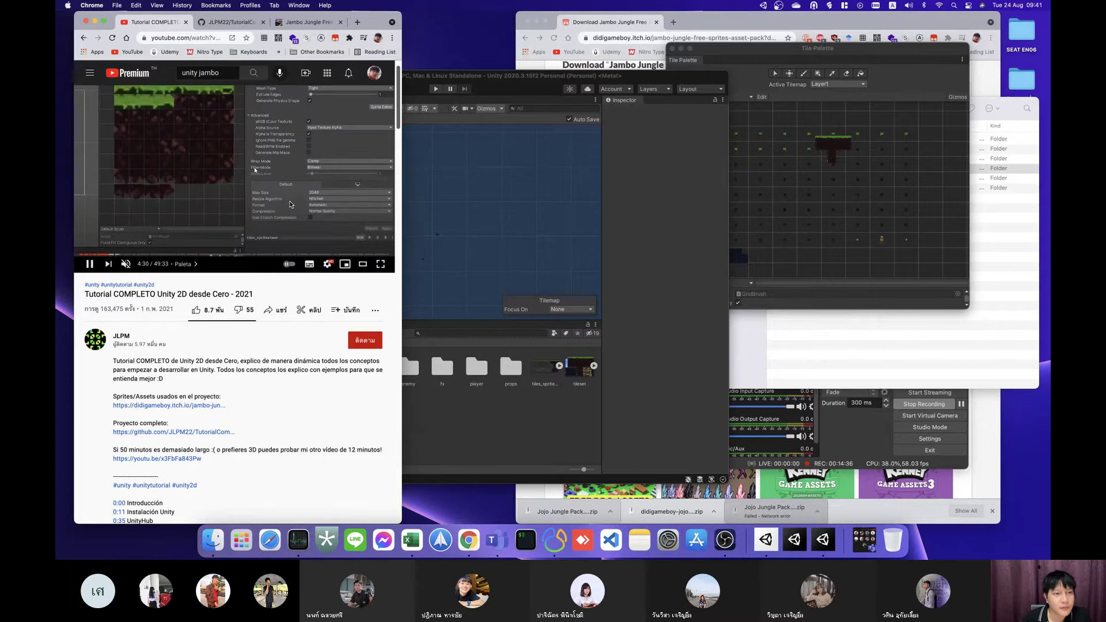
# Step: Pause the tutorial at 4:30 and bring up the tiles_spritesheet import settings in Unity
pyautogui.click(291, 205)
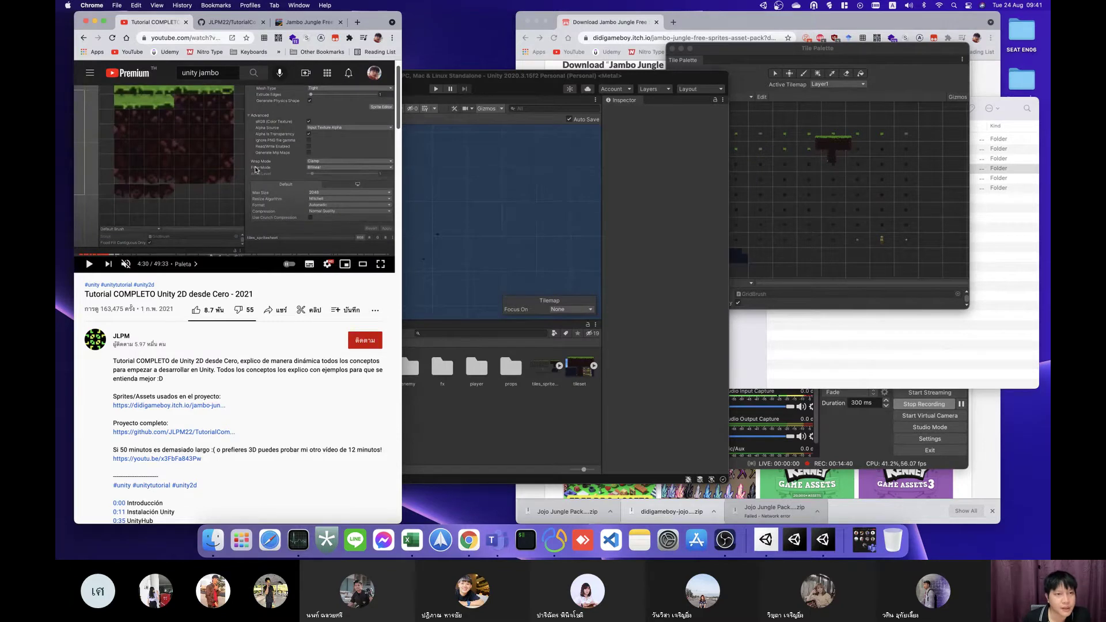
pyautogui.click(541, 370)
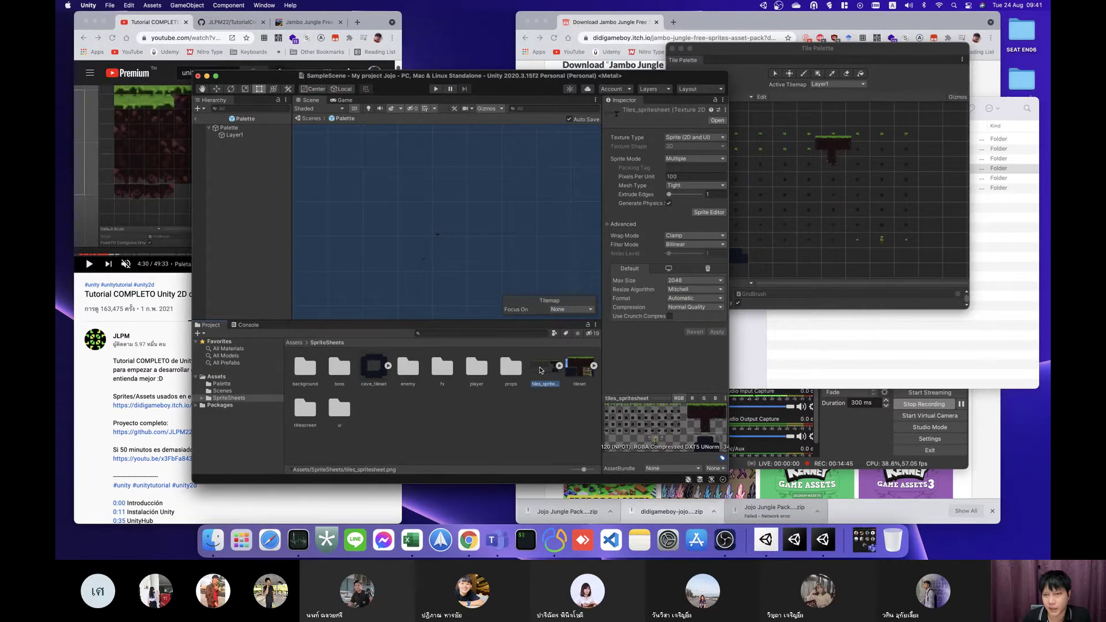
# Step: Move the Unity window aside and nudge the tutorial forward and back, pausing it
pyautogui.moveTo(461, 75); pyautogui.dragTo(539, 110)
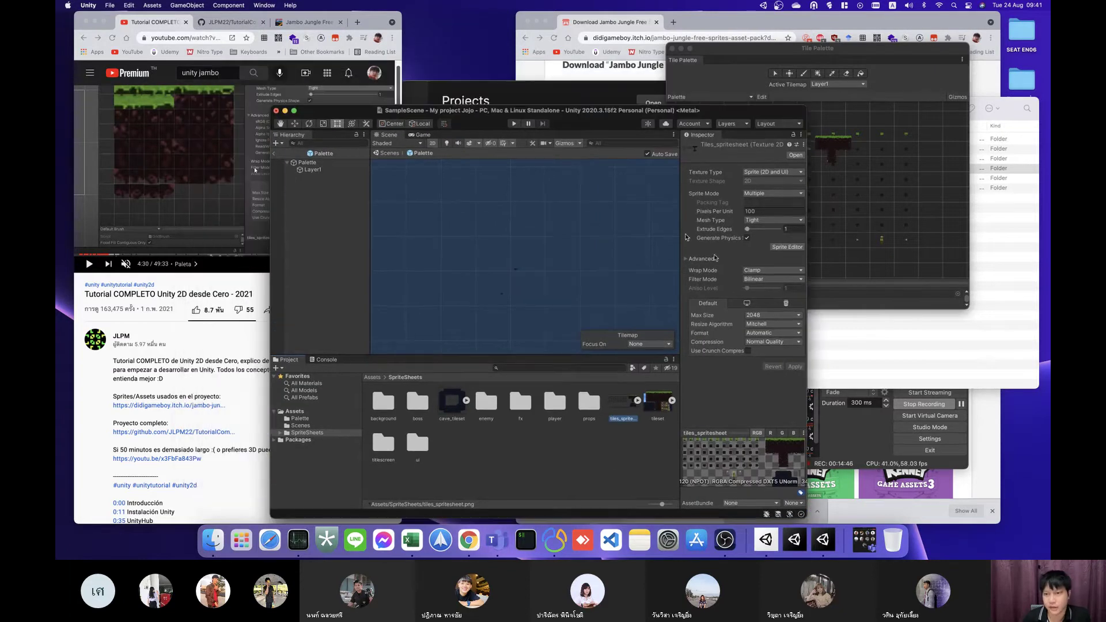
pyautogui.click(225, 168)
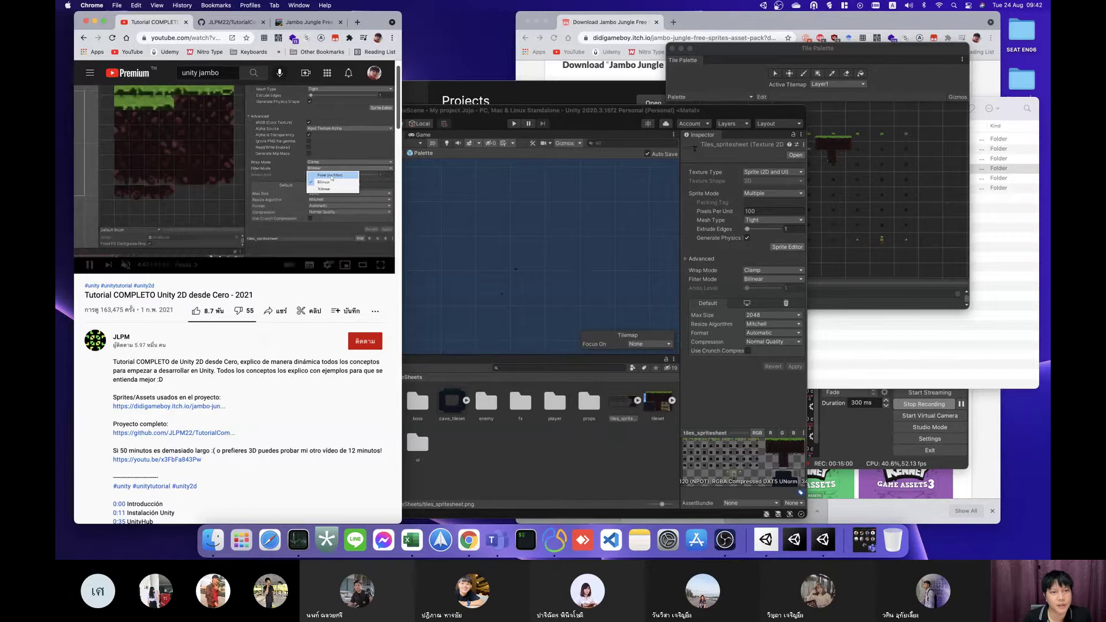
pyautogui.press('Right')
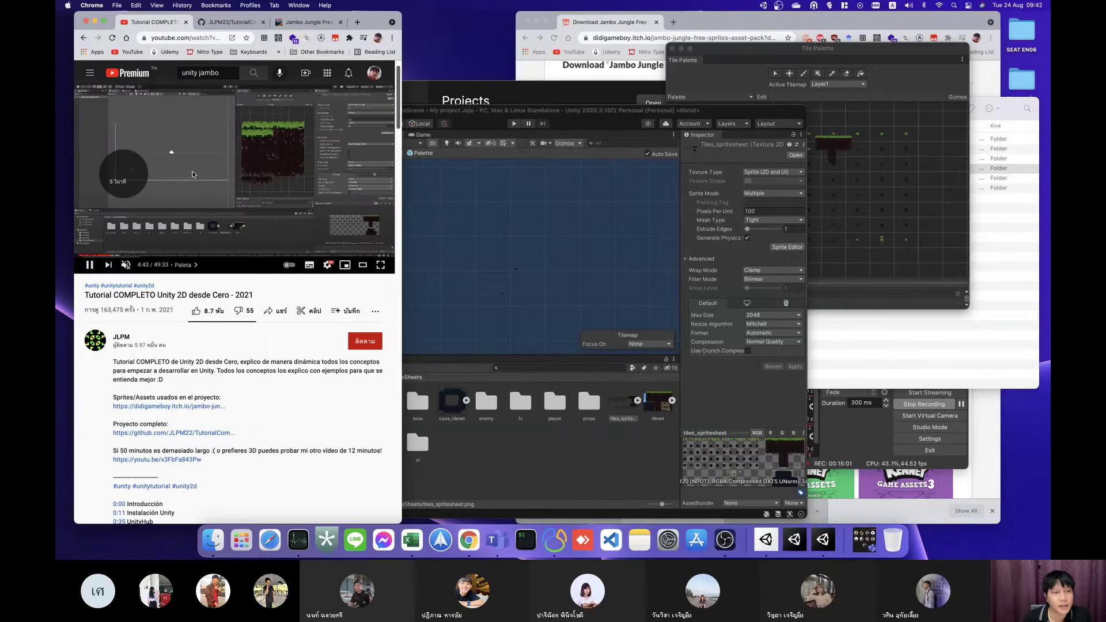
pyautogui.press('Left')
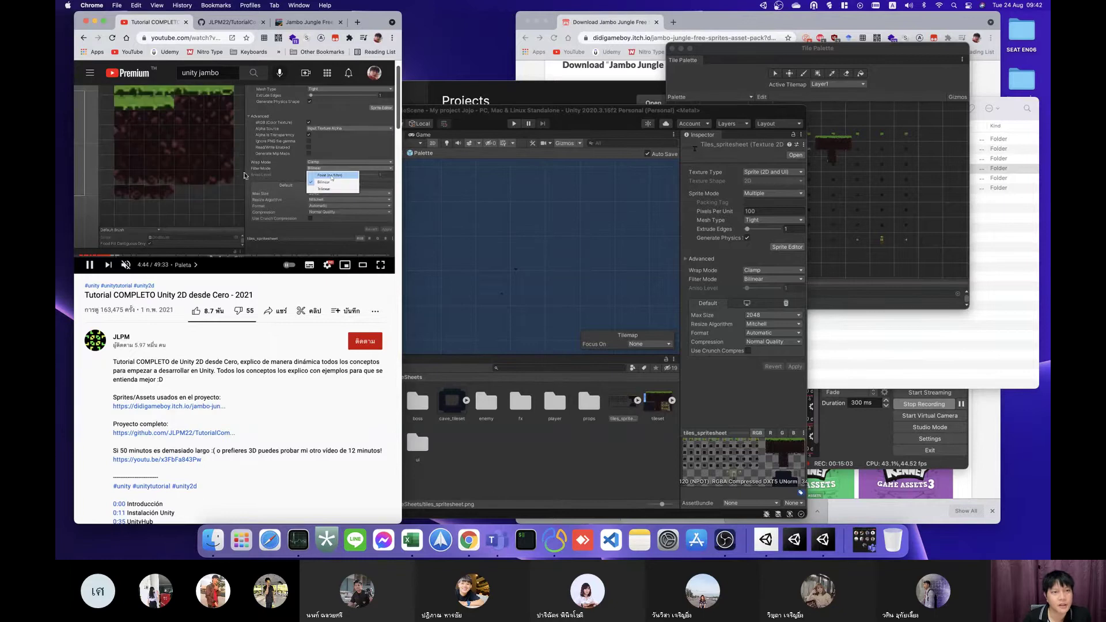
pyautogui.press('space')
# Step: Set the spritesheet's Filter Mode to Point (no filter), apply it, and resume the tutorial
pyautogui.click(725, 257)
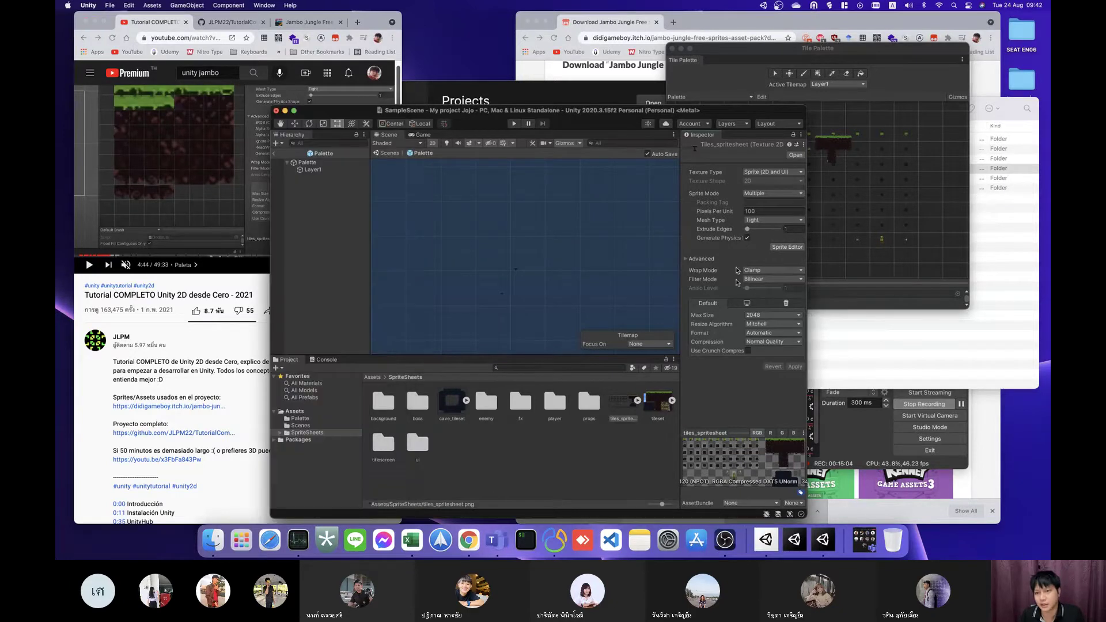
pyautogui.click(759, 280)
pyautogui.click(768, 273)
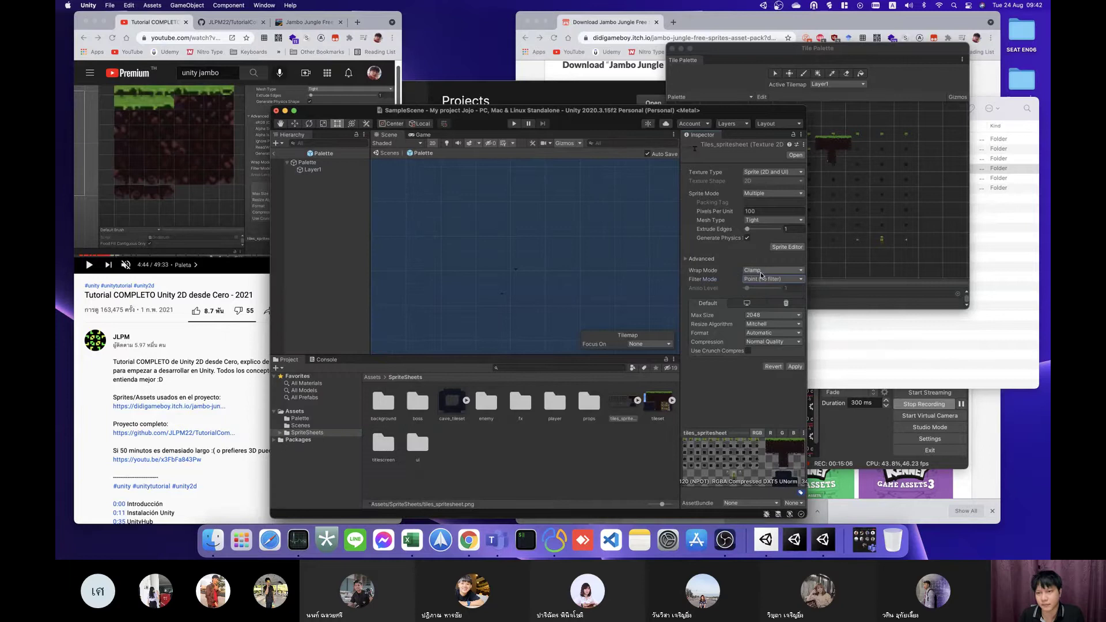
pyautogui.click(798, 368)
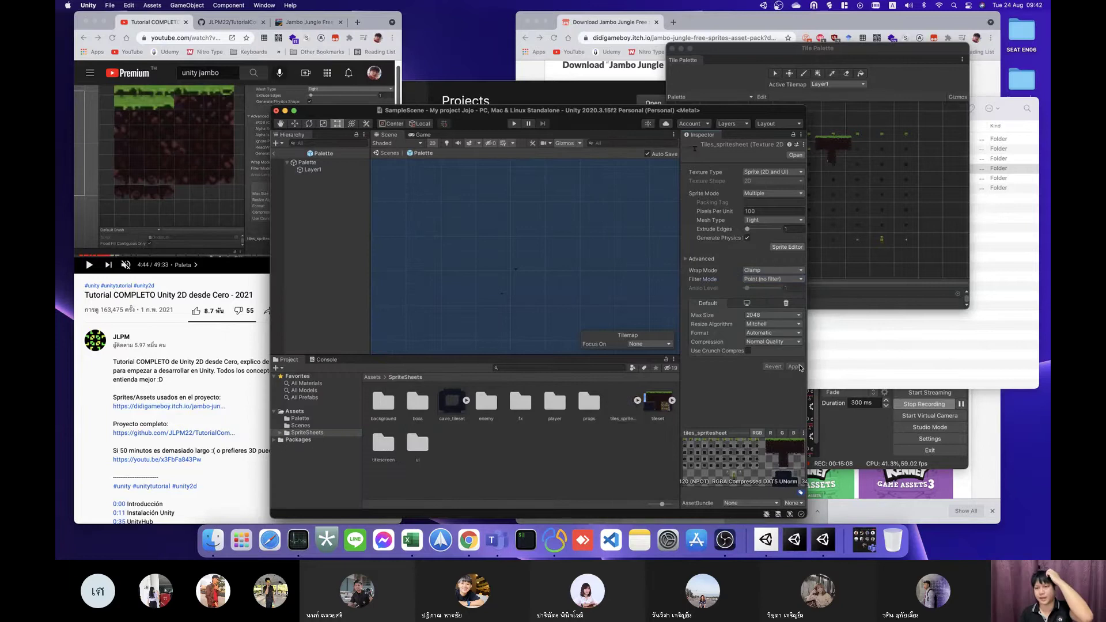
pyautogui.click(166, 188)
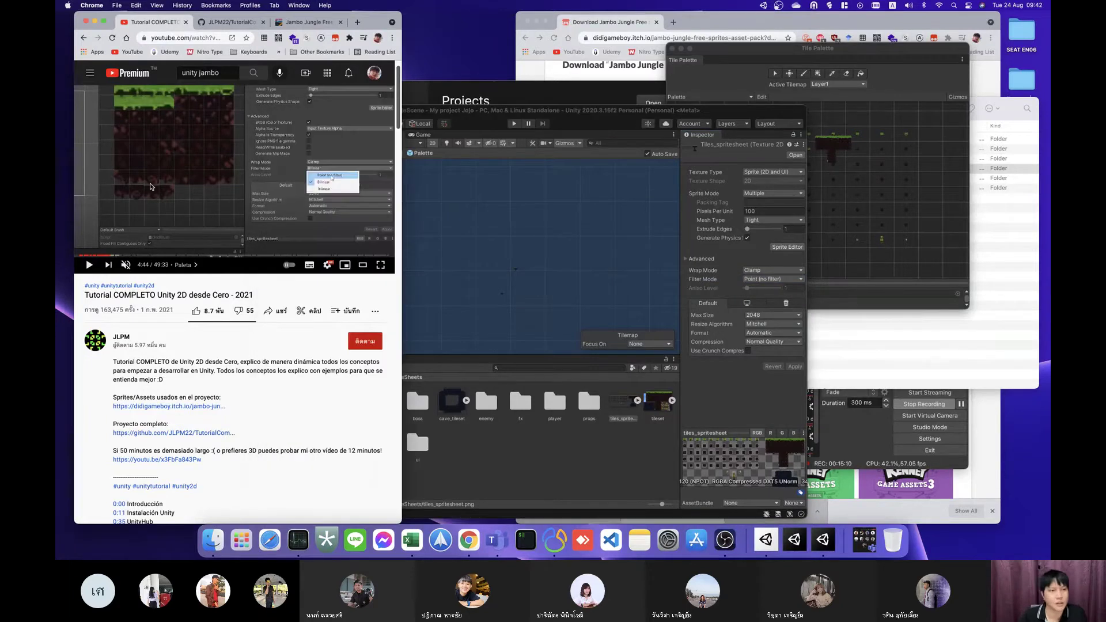
# Step: Resume the video, then bring the Tile Palette forward and toggle Picker (I) back to Brush (B)
pyautogui.click(165, 188)
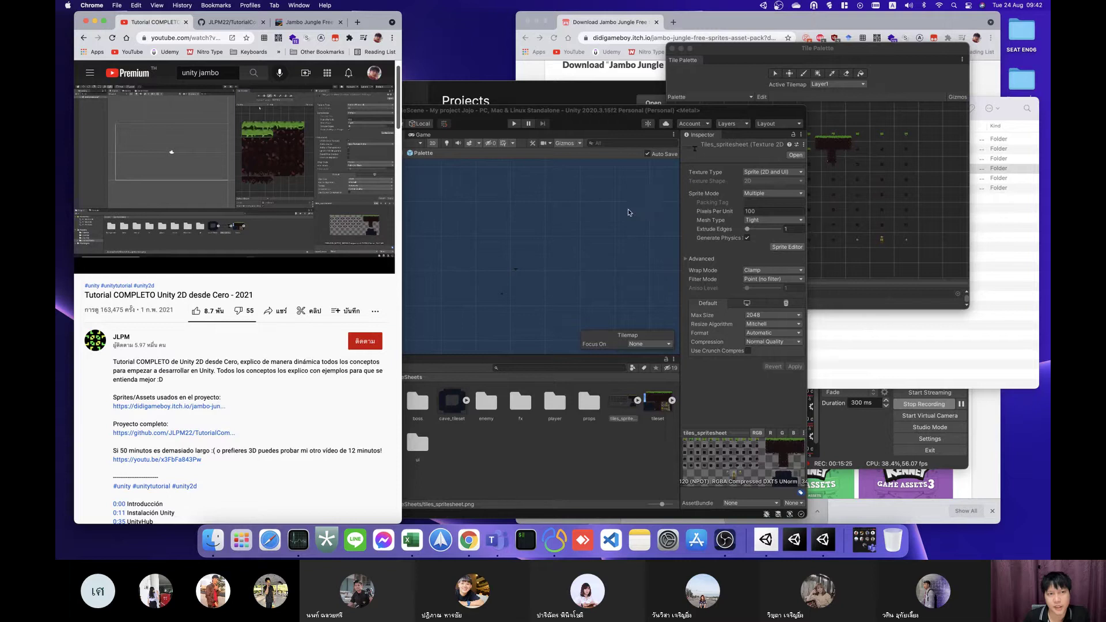
pyautogui.click(779, 213)
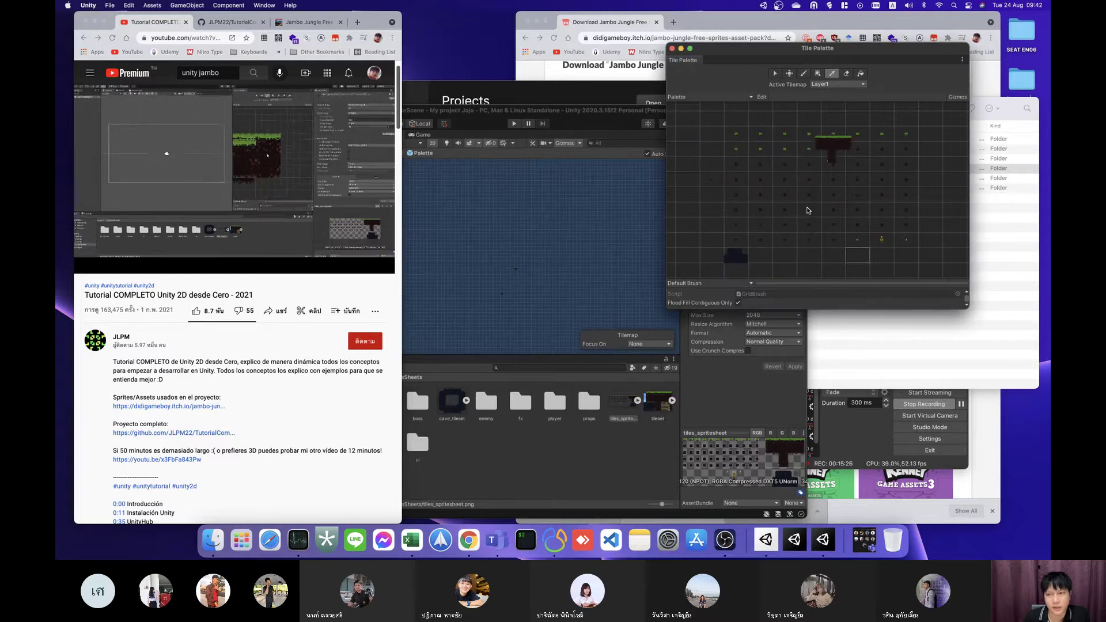
pyautogui.press('i')
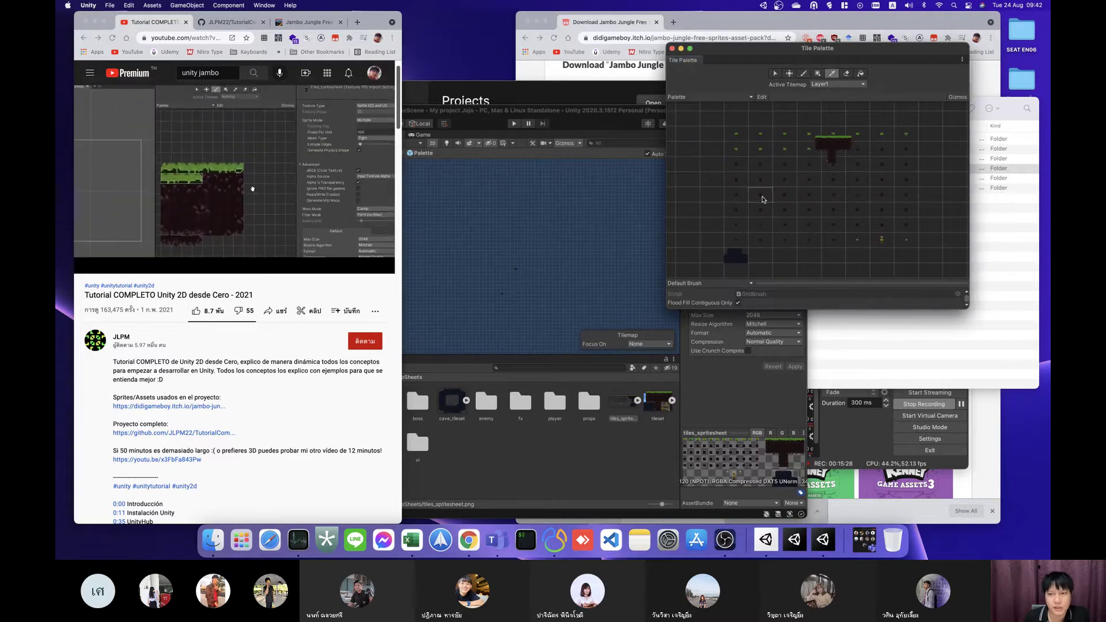
pyautogui.press('b')
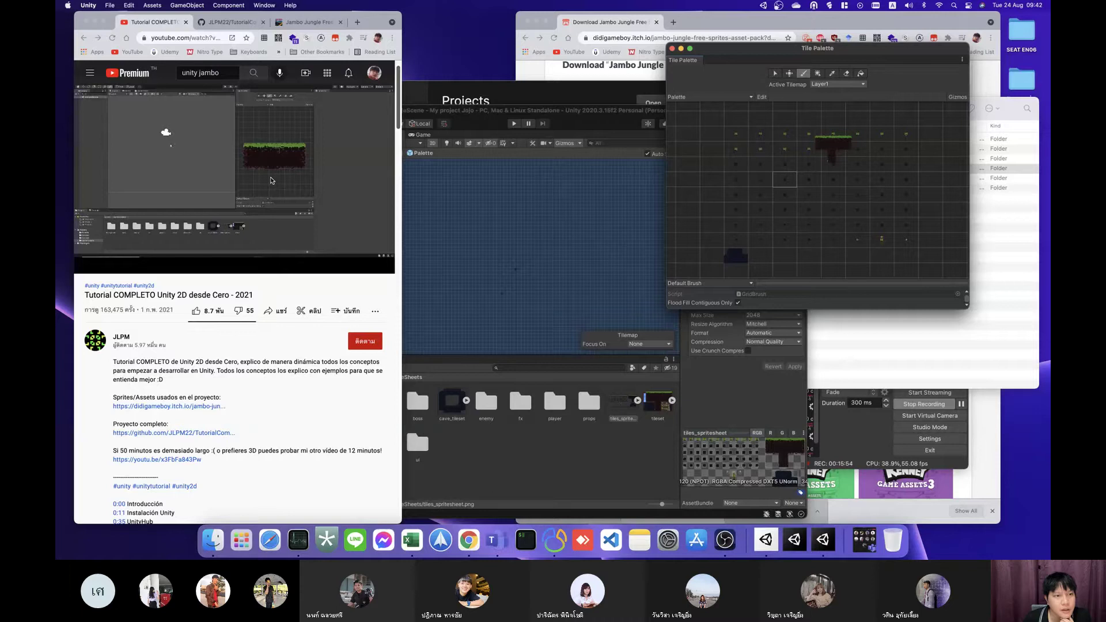
# Step: Pause the tutorial at 5:30 and rewind it to about 4:05, then resume playback
pyautogui.click(270, 180)
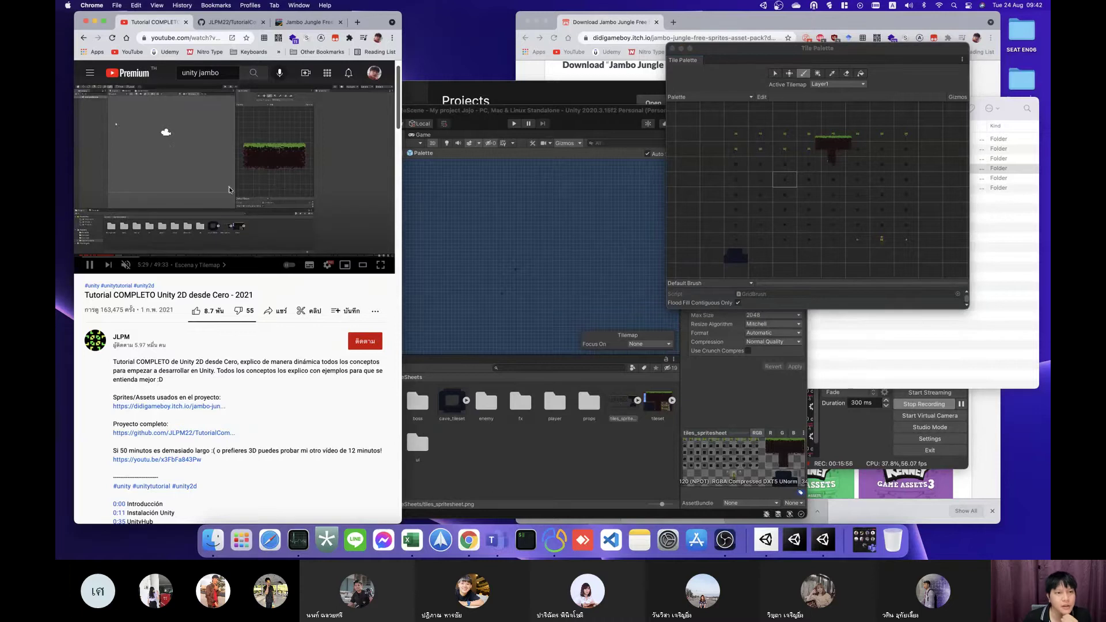
pyautogui.click(266, 197)
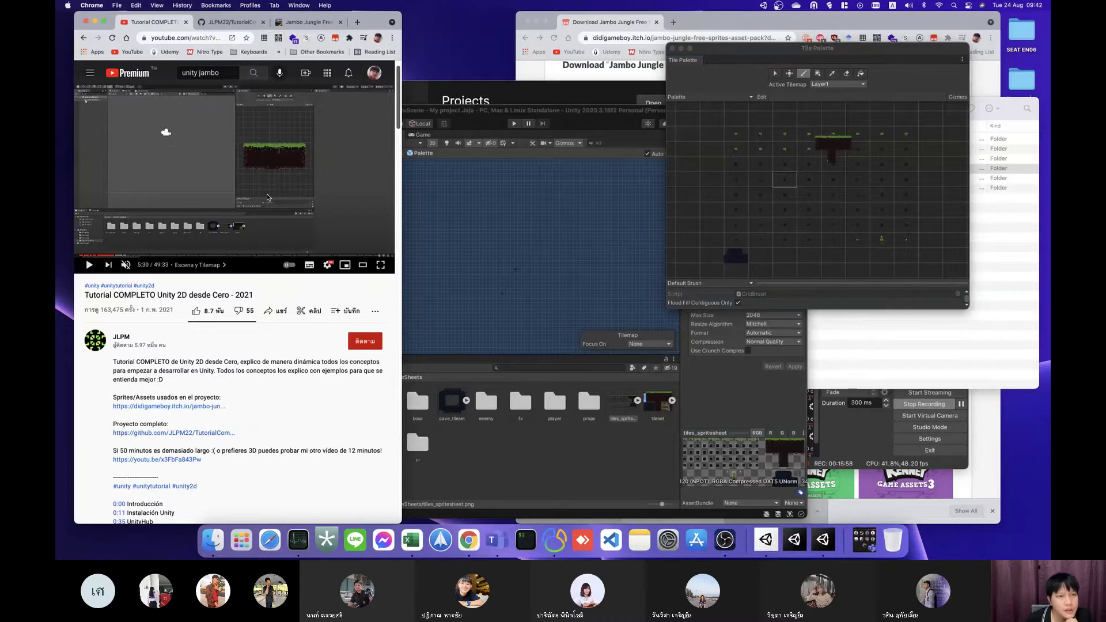
pyautogui.press('Left')
pyautogui.press('Left')
pyautogui.press('Left')
pyautogui.press('Left')
pyautogui.press('Left')
pyautogui.press('Left')
pyautogui.press('Left')
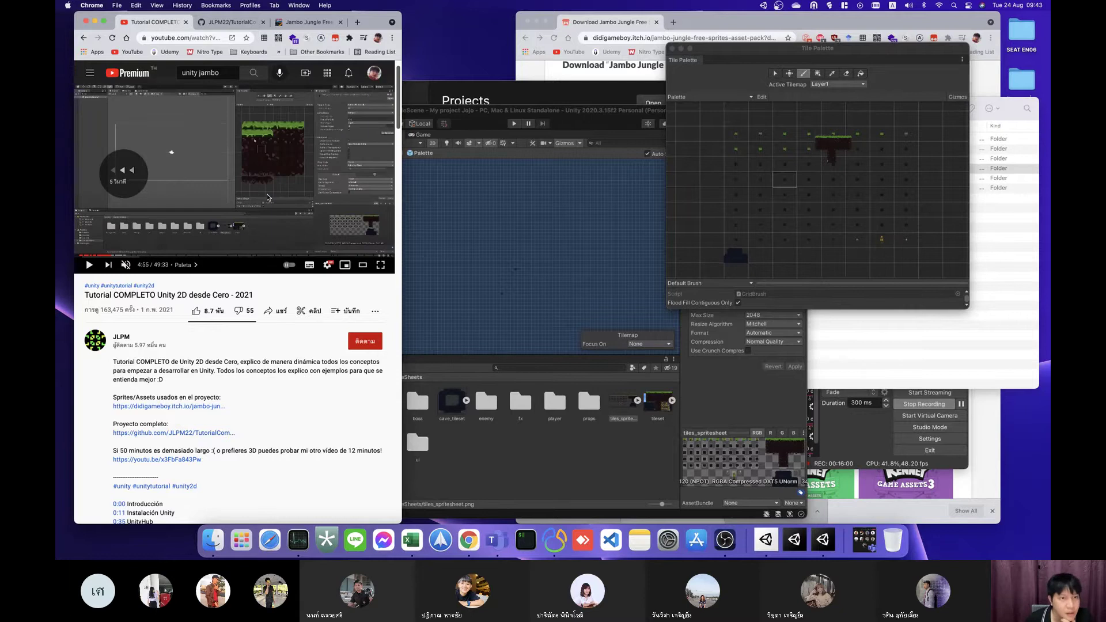
pyautogui.press('Left')
pyautogui.press('Left')
pyautogui.press('Left')
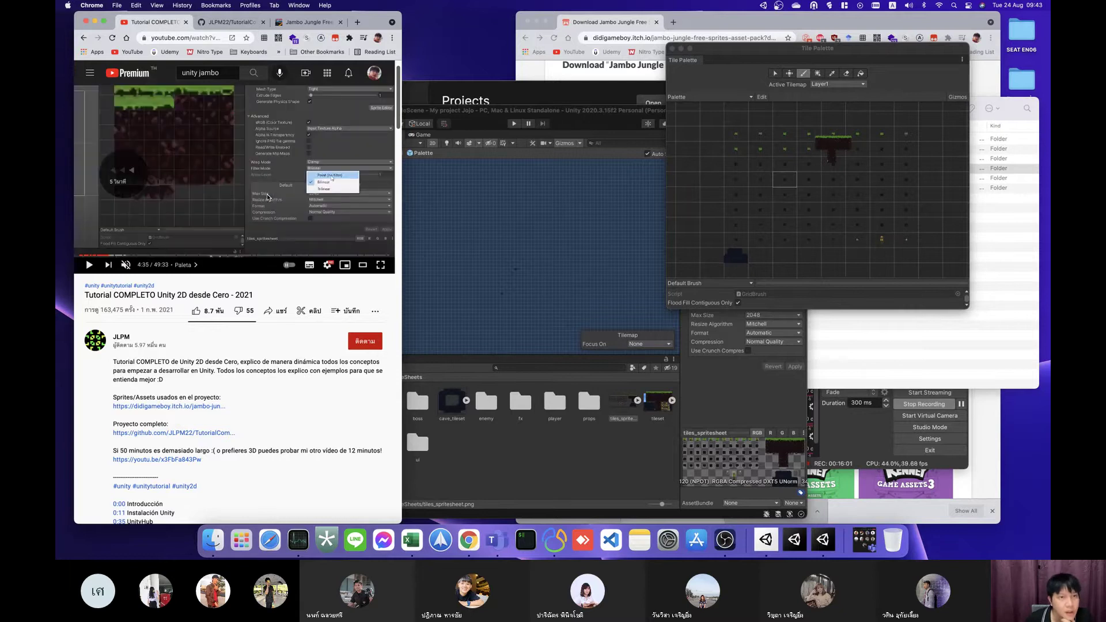
pyautogui.press('Left')
pyautogui.press('Left')
pyautogui.press('Left')
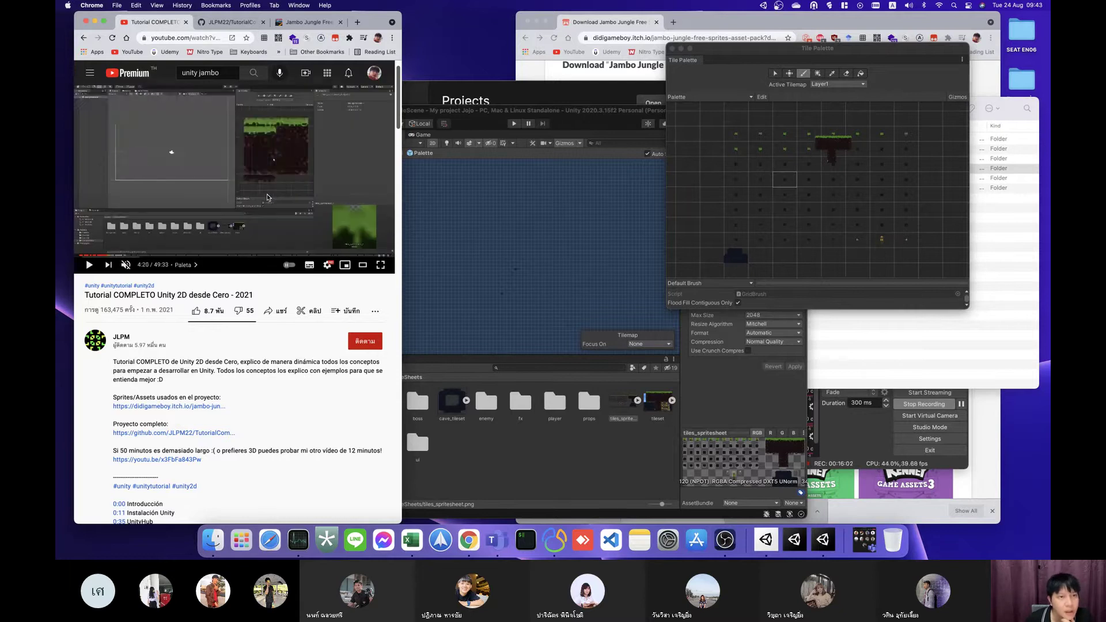
pyautogui.press('Left')
pyautogui.press('Left')
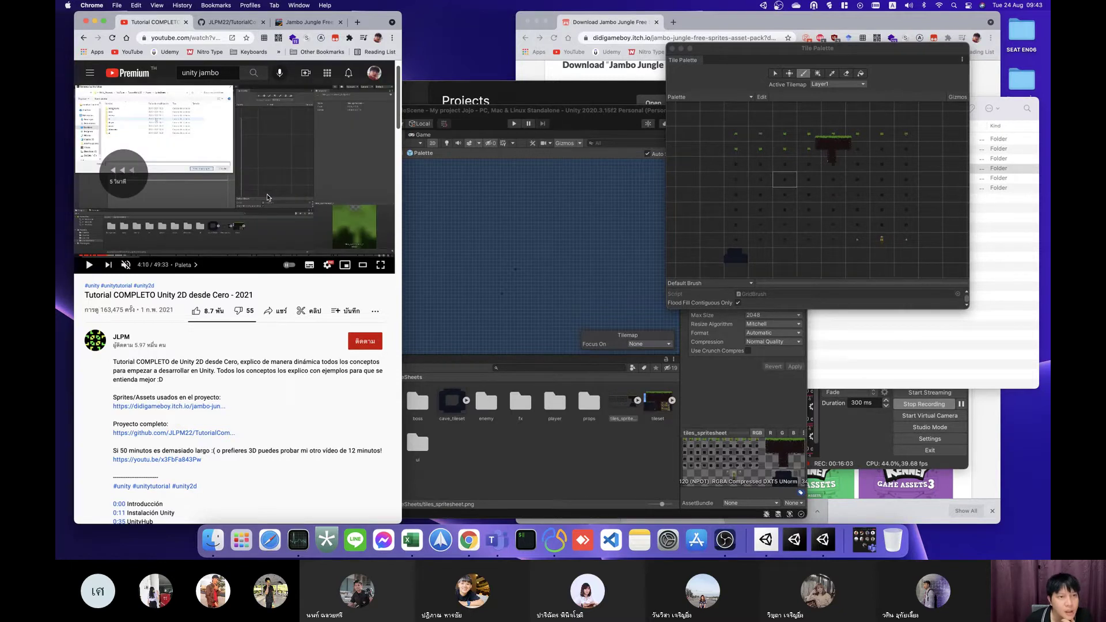
pyautogui.press('Left')
pyautogui.press('Left')
pyautogui.press('Left')
pyautogui.press('Right')
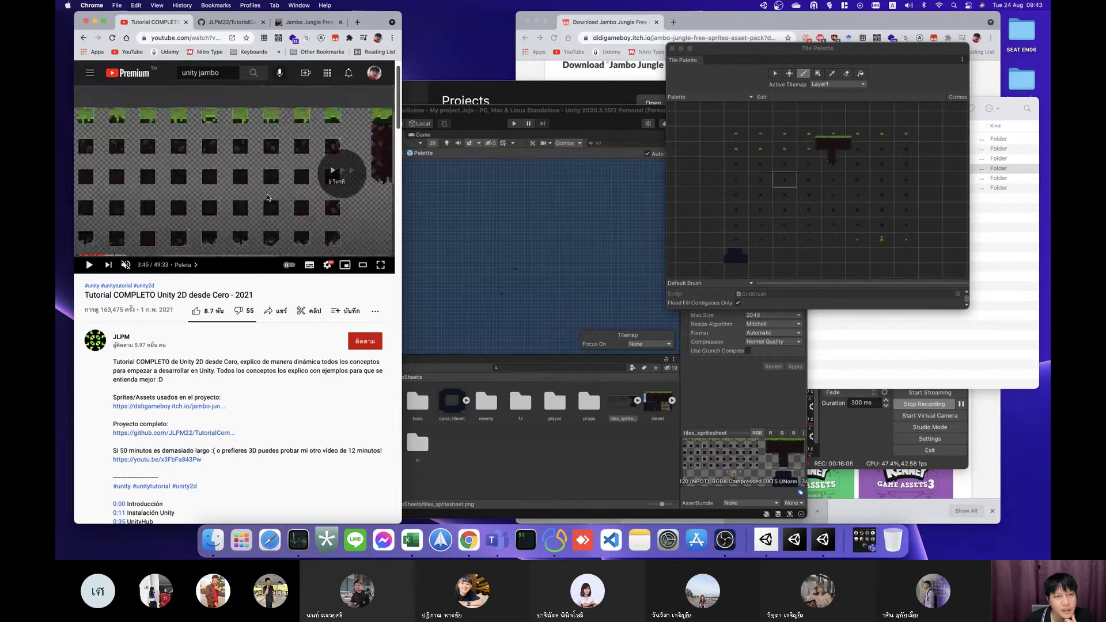
pyautogui.press('Right')
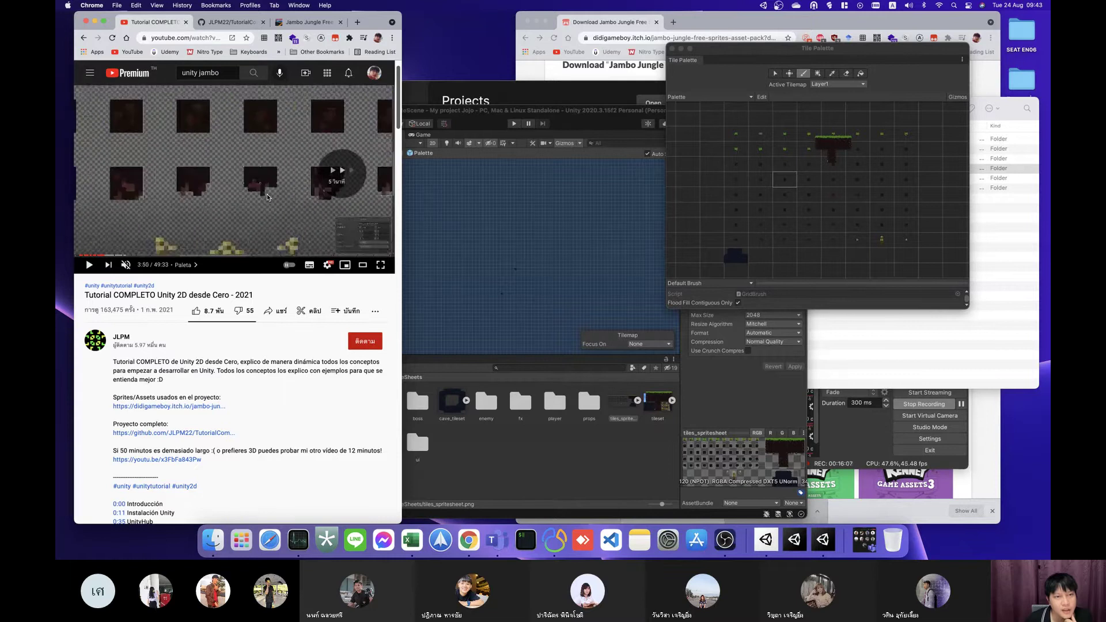
pyautogui.press('Right')
pyautogui.press('Right')
pyautogui.press('Right')
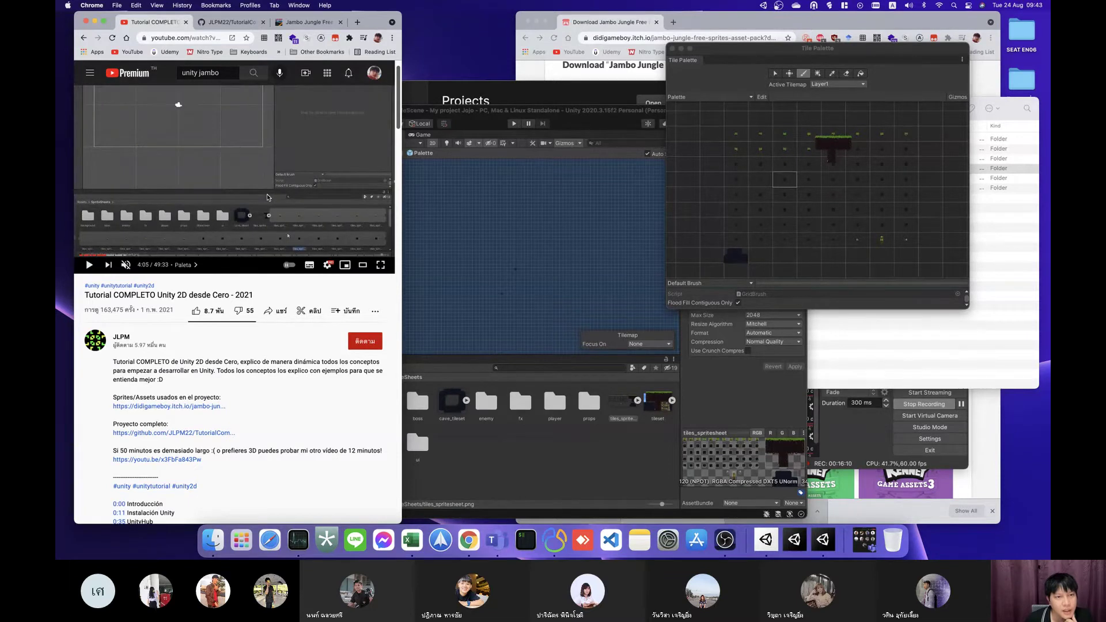
pyautogui.press('Right')
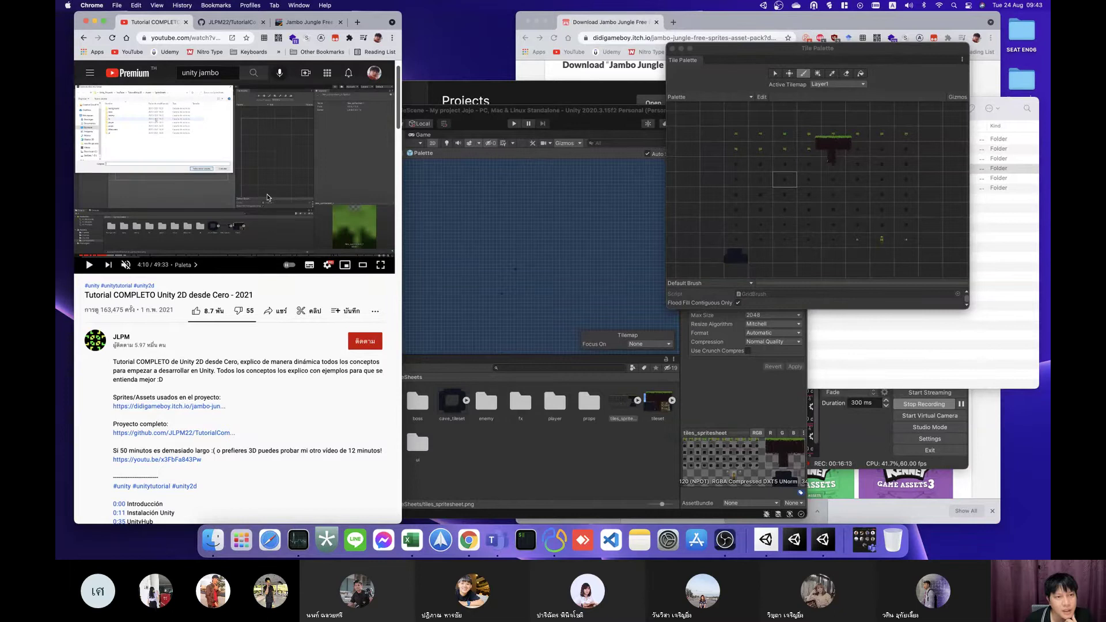
pyautogui.press('Left')
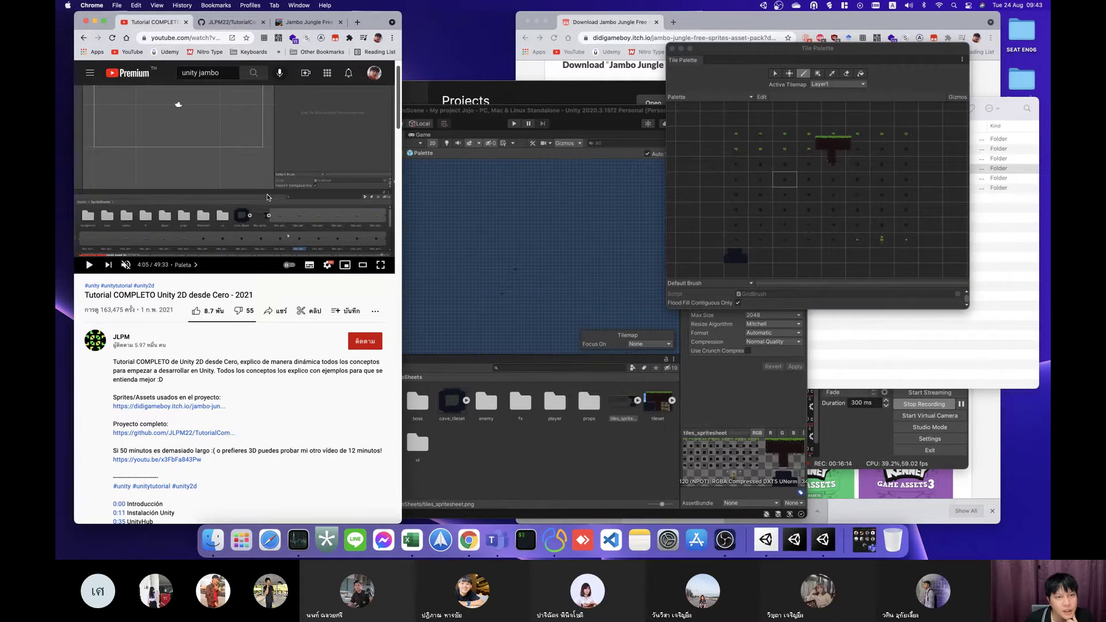
pyautogui.press('space')
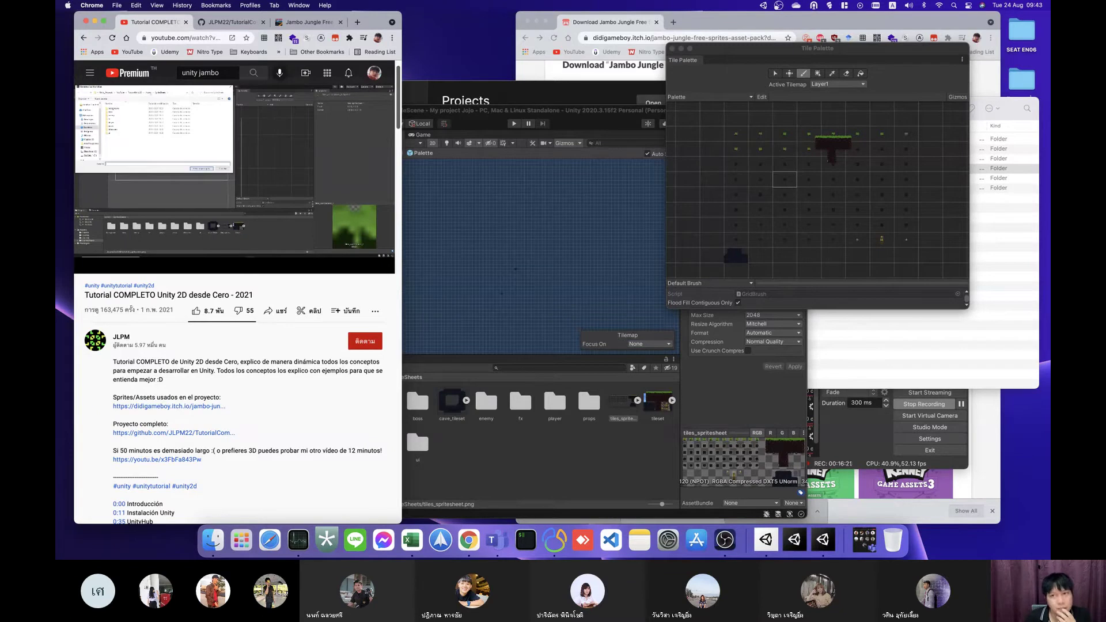
# Step: Skip the tutorial ahead to about 5:23
pyautogui.press('Right')
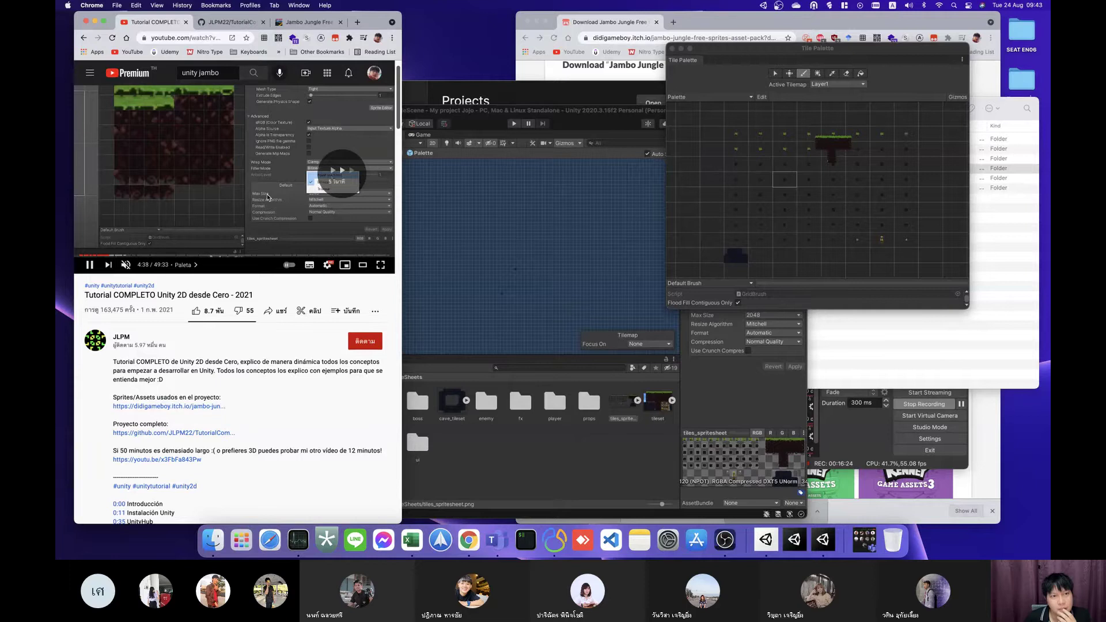
pyautogui.press('Right')
pyautogui.press('Right')
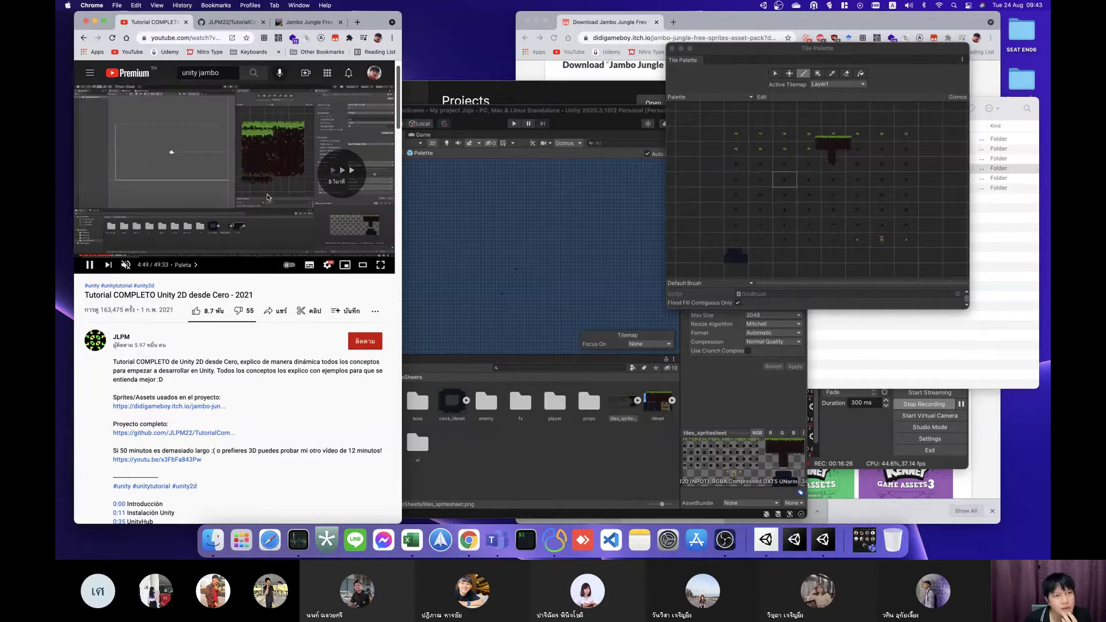
pyautogui.press('Right')
pyautogui.press('Right')
pyautogui.press('Right')
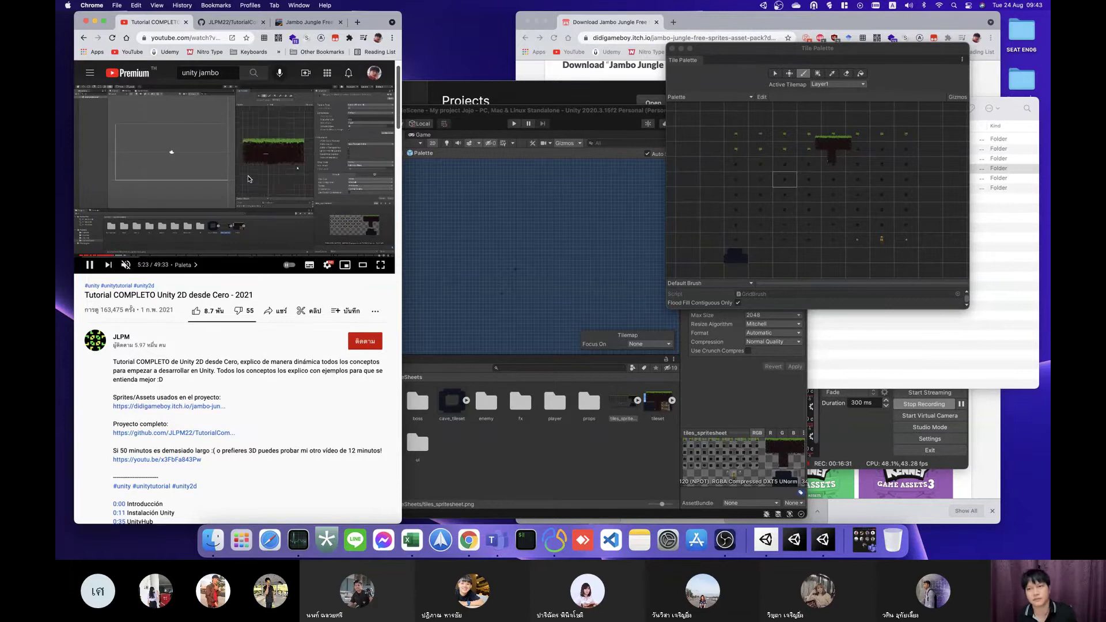
# Step: Pick tiles from the palette's top row, including two adjacent tiles
pyautogui.click(249, 179)
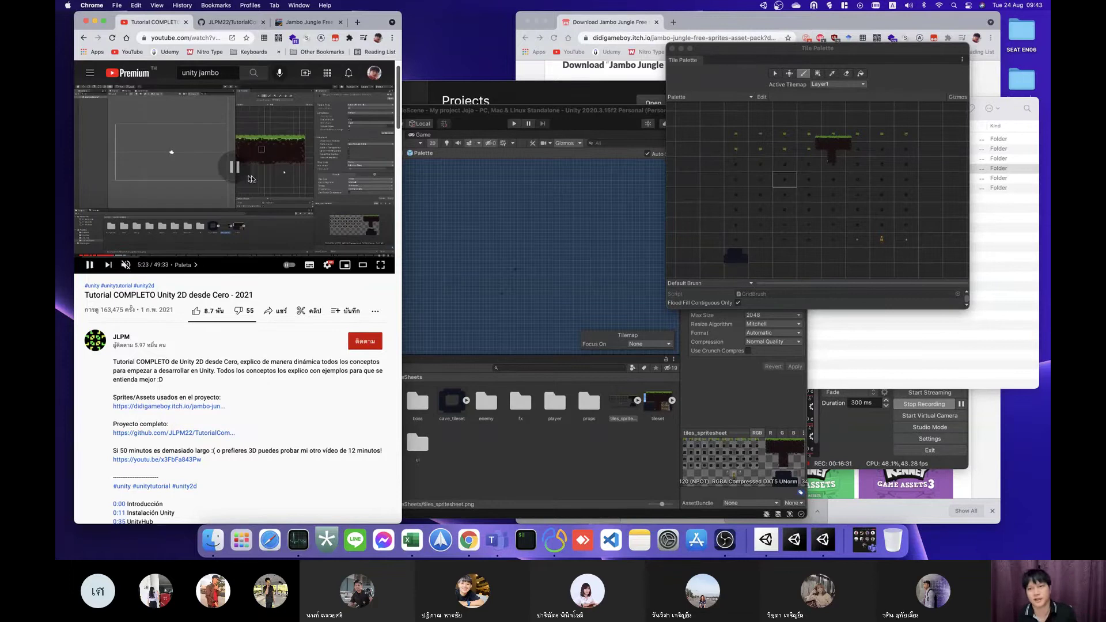
pyautogui.click(759, 137)
pyautogui.moveTo(738, 137); pyautogui.dragTo(772, 137)
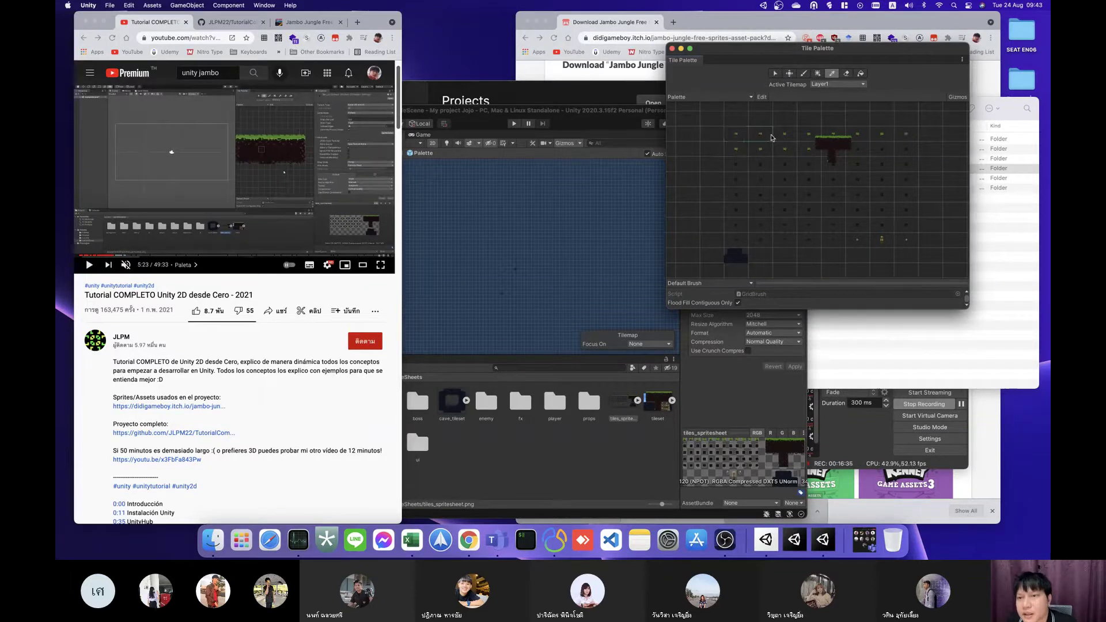
pyautogui.click(775, 73)
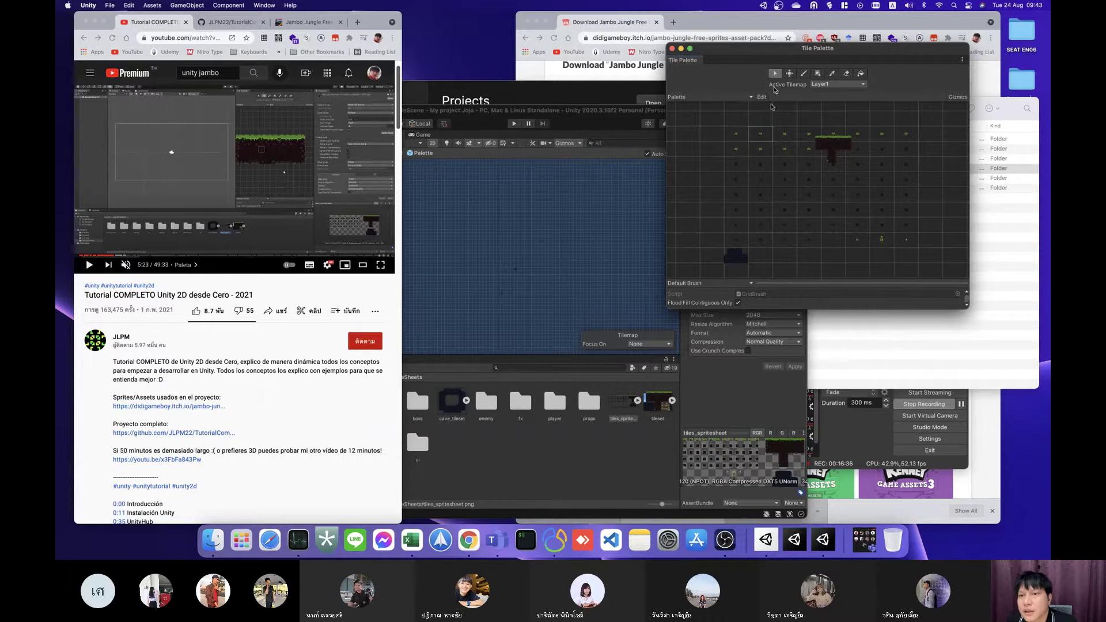
pyautogui.click(761, 138)
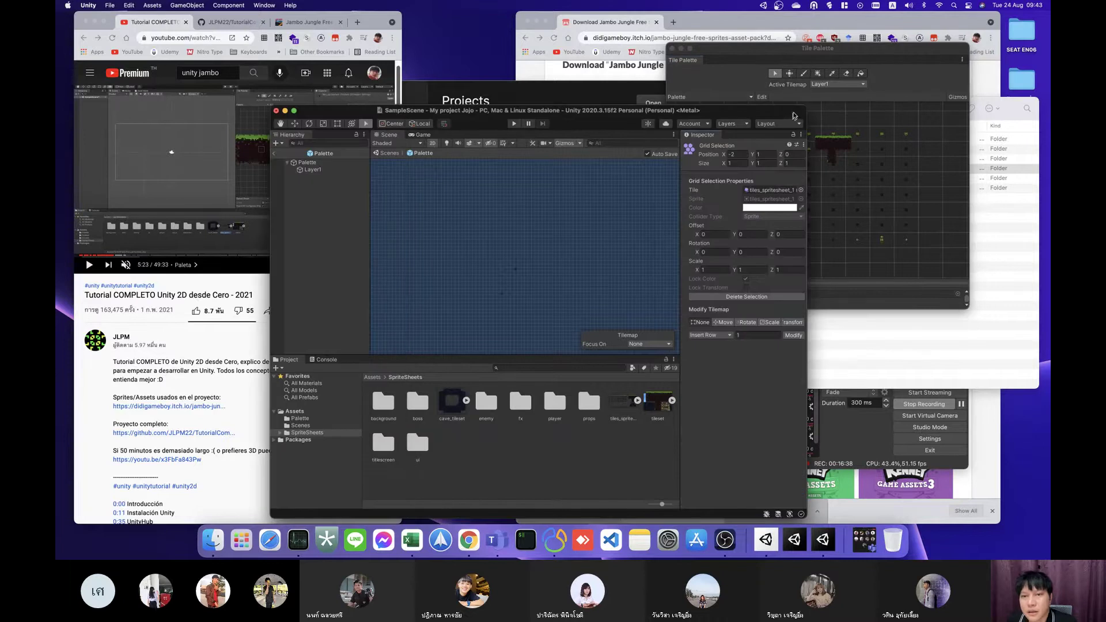
# Step: Select a few more palette cells, then close the Tile Palette window
pyautogui.click(811, 101)
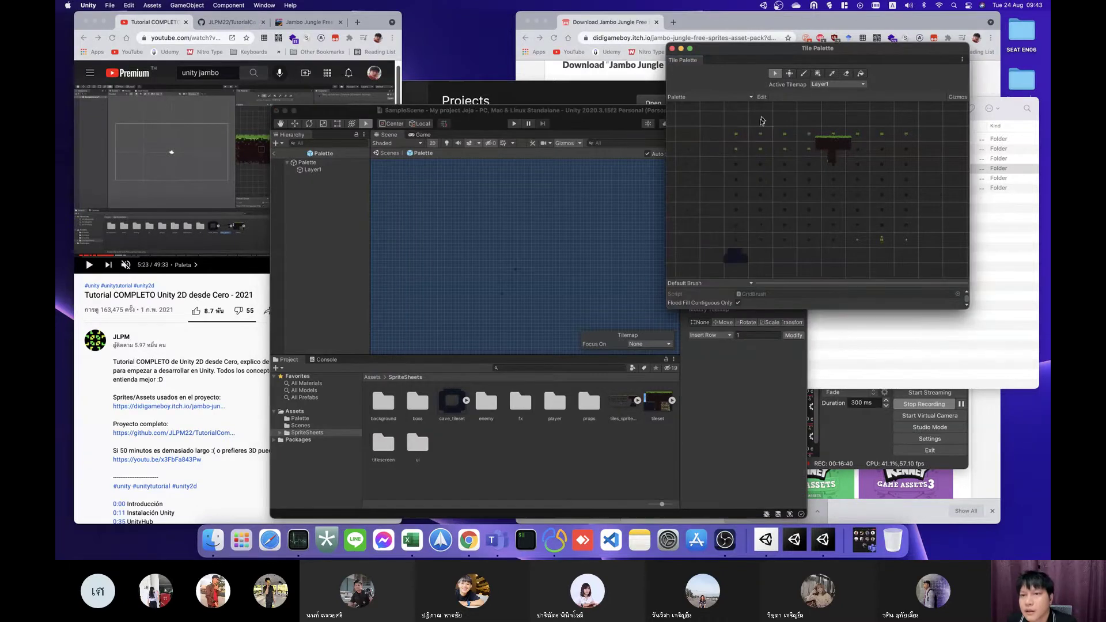
pyautogui.click(810, 137)
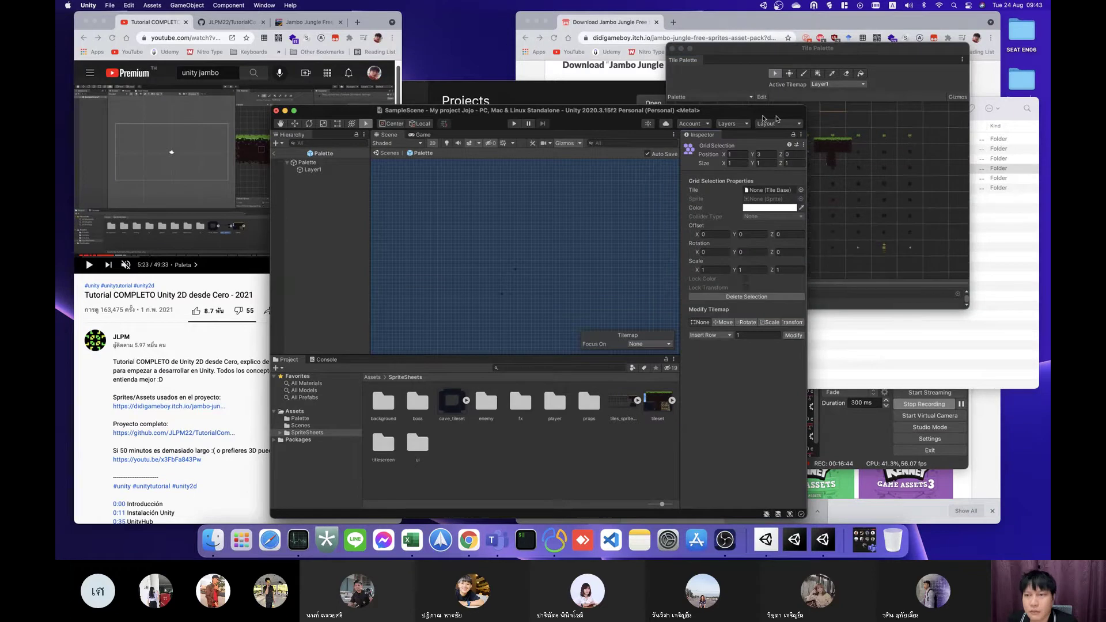
pyautogui.click(897, 86)
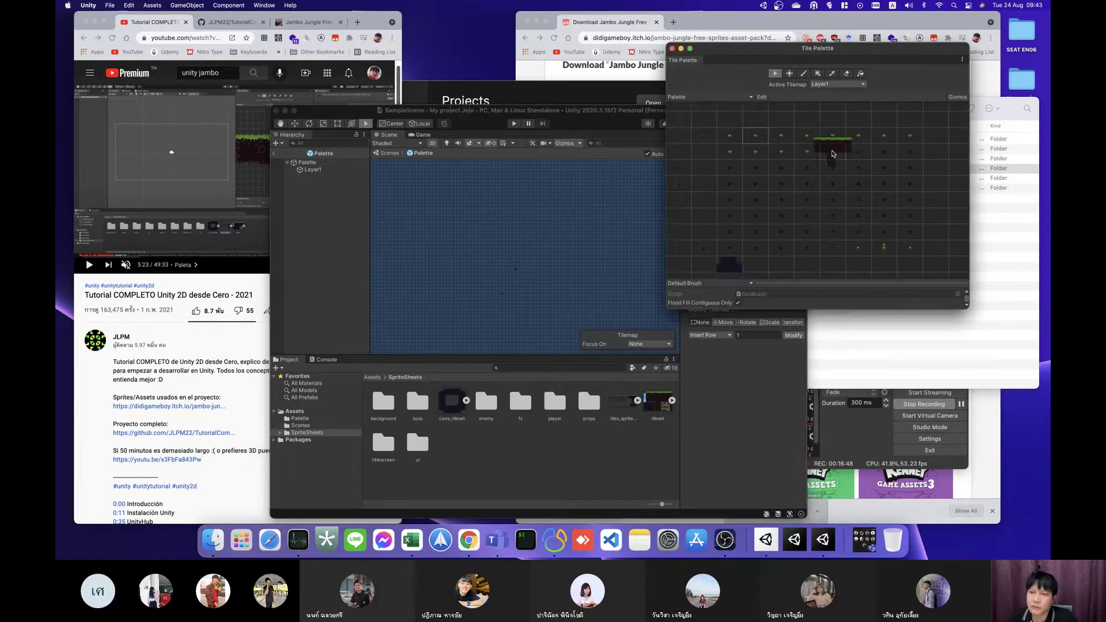
pyautogui.click(863, 231)
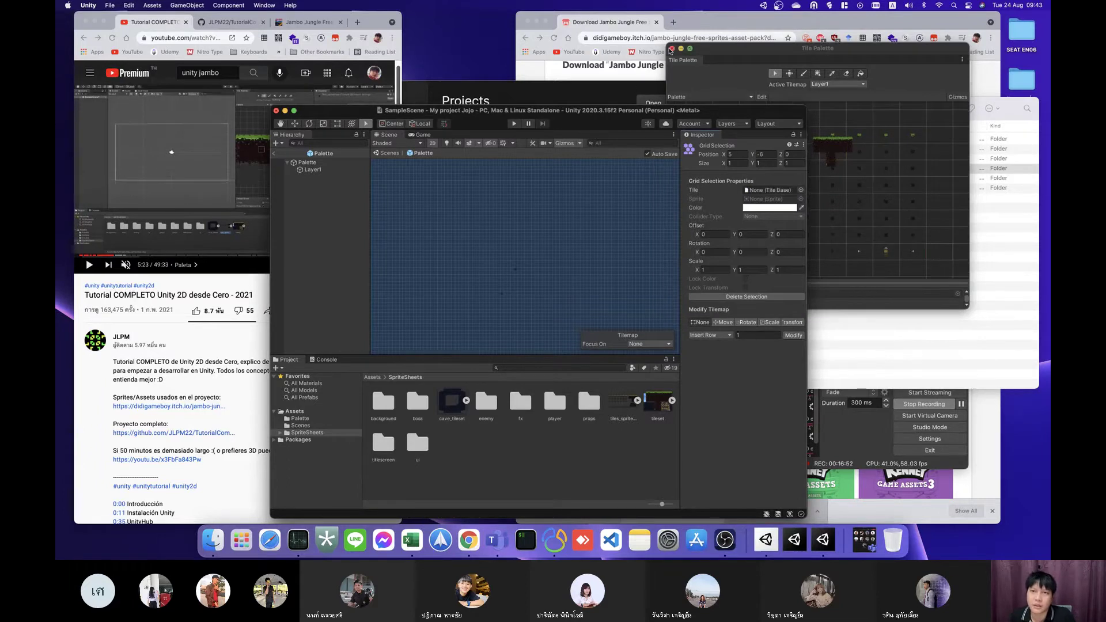
pyautogui.click(672, 49)
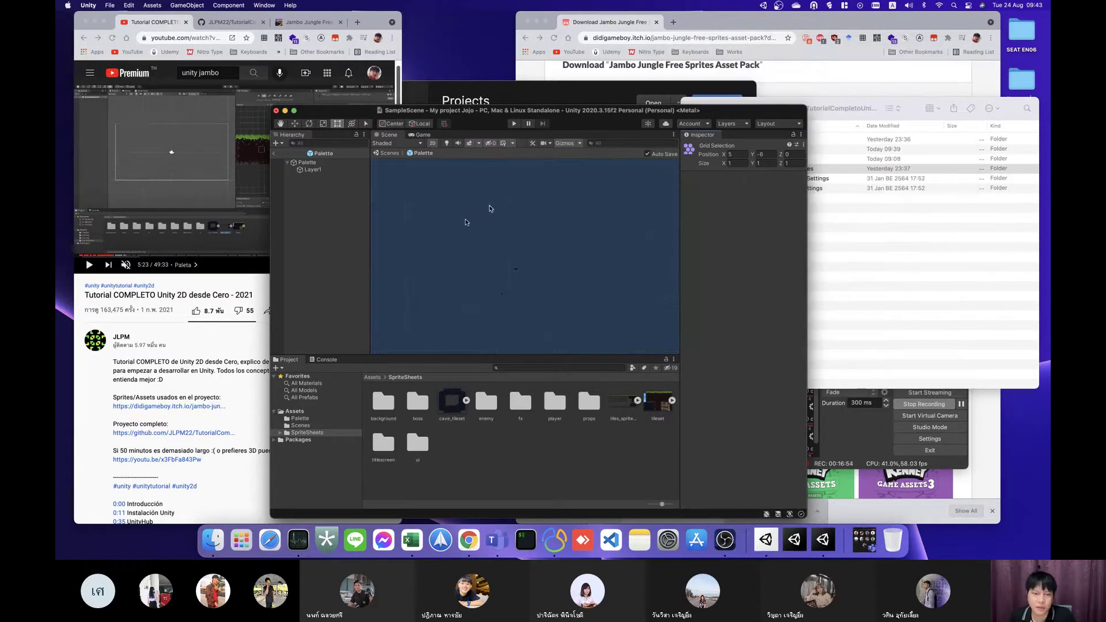
# Step: Reopen the Tile Palette from the Palette asset in the Palette folder and choose the brush
pyautogui.click(300, 418)
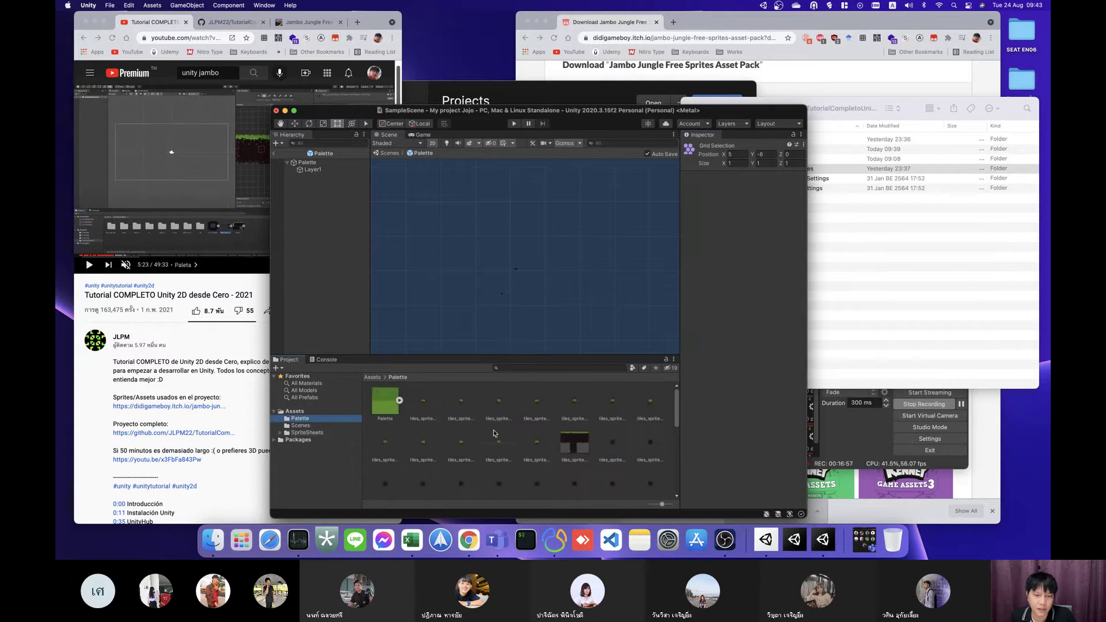
pyautogui.scroll(-3, 494, 433)
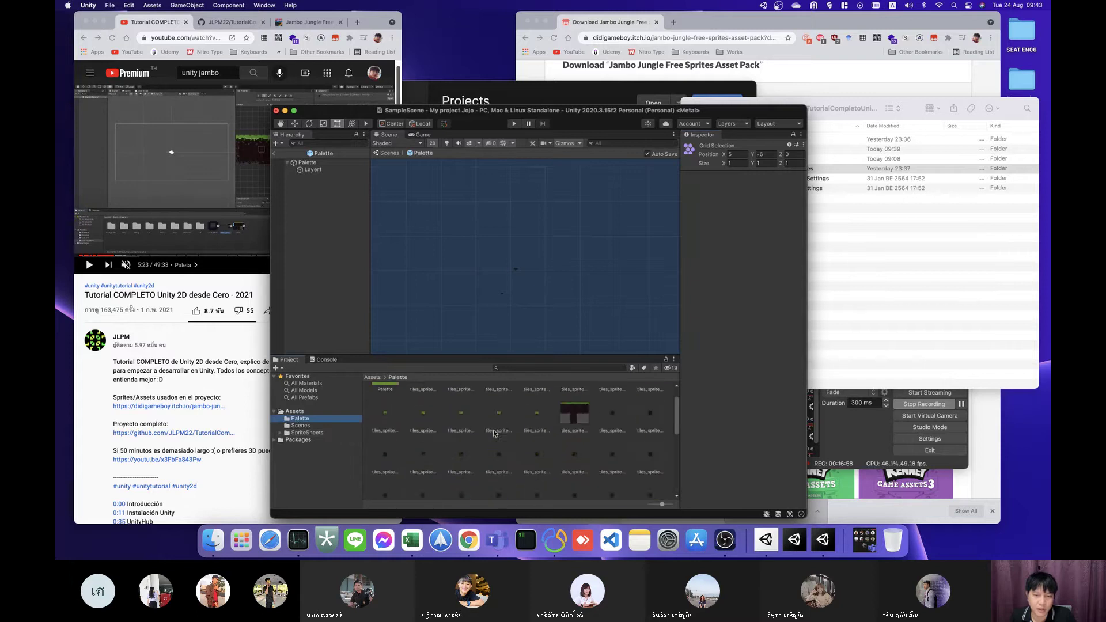
pyautogui.click(385, 410)
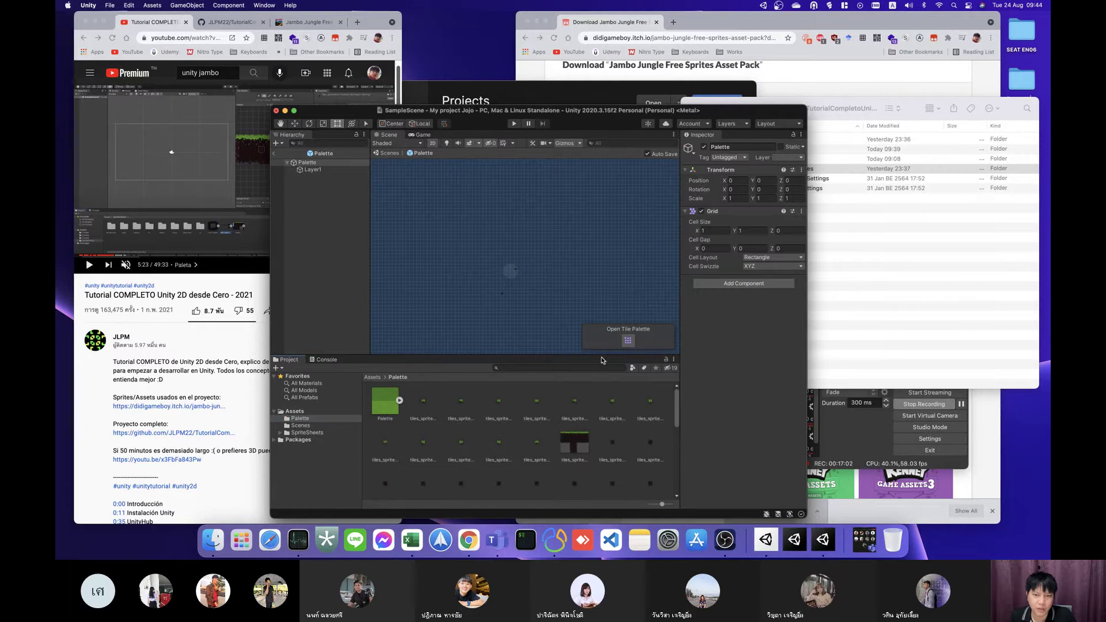
pyautogui.click(628, 340)
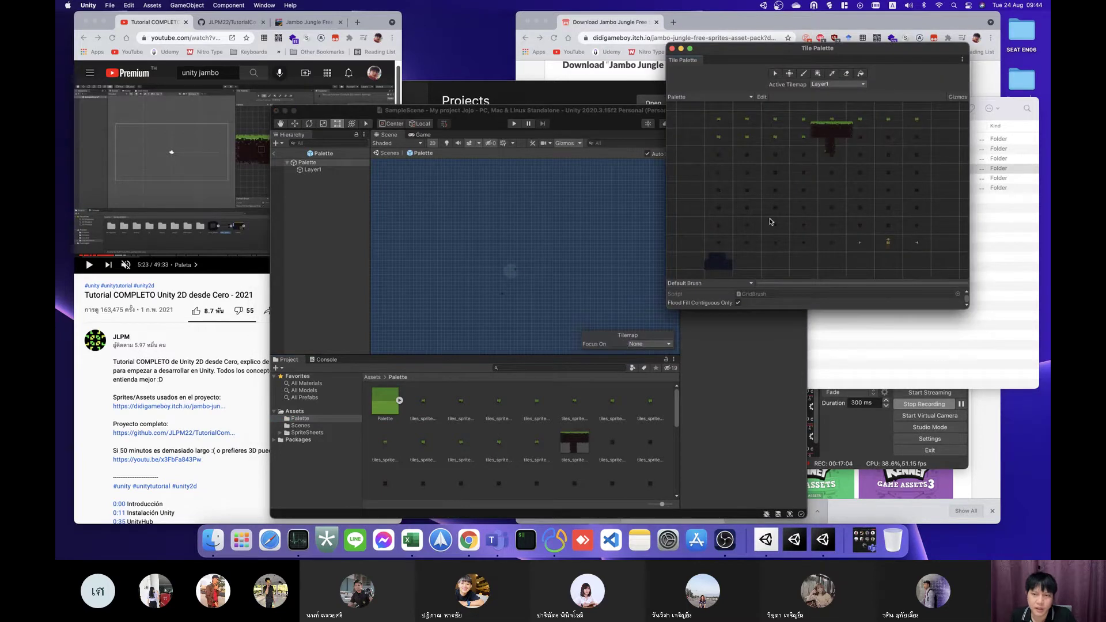
pyautogui.scroll(-5, 770, 222)
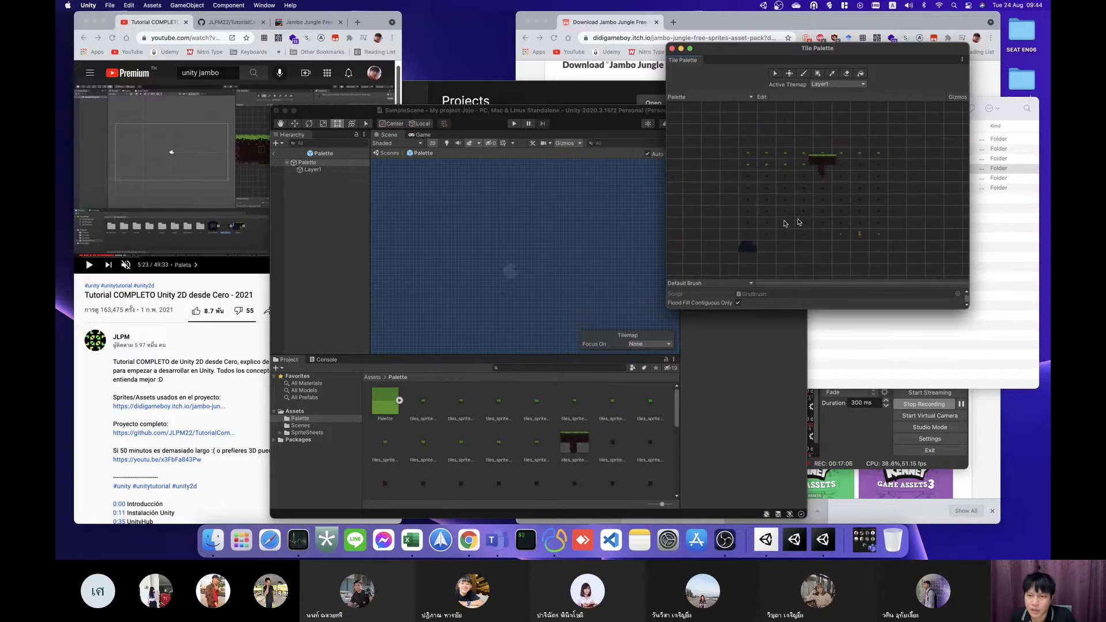
pyautogui.click(804, 74)
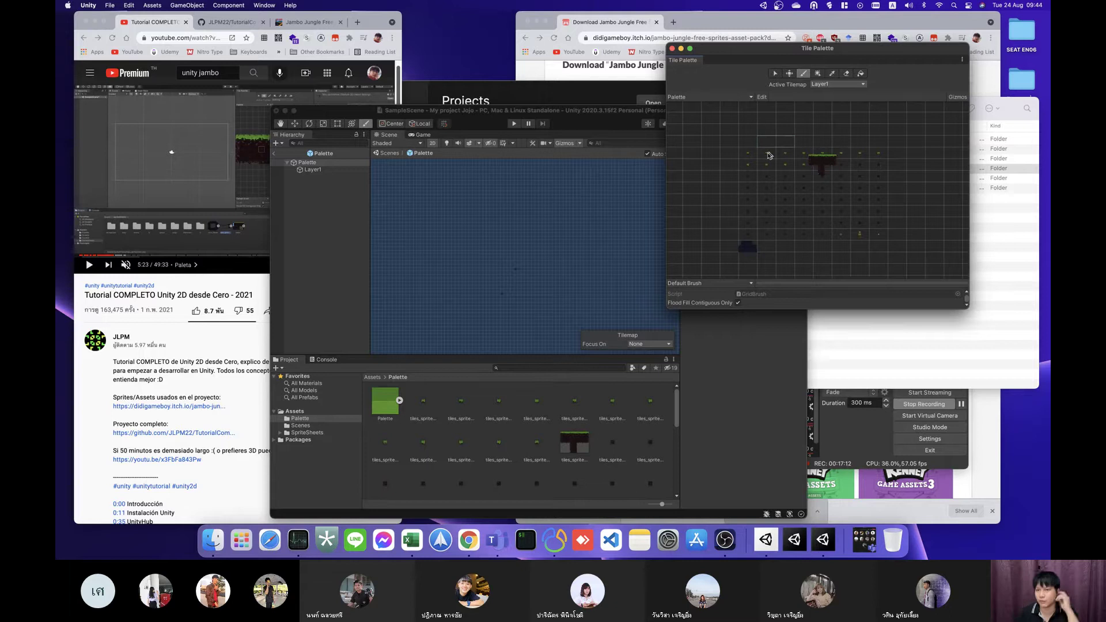
# Step: Pick a tile and paint two rows of tiles onto the Palette grid
pyautogui.press('i')
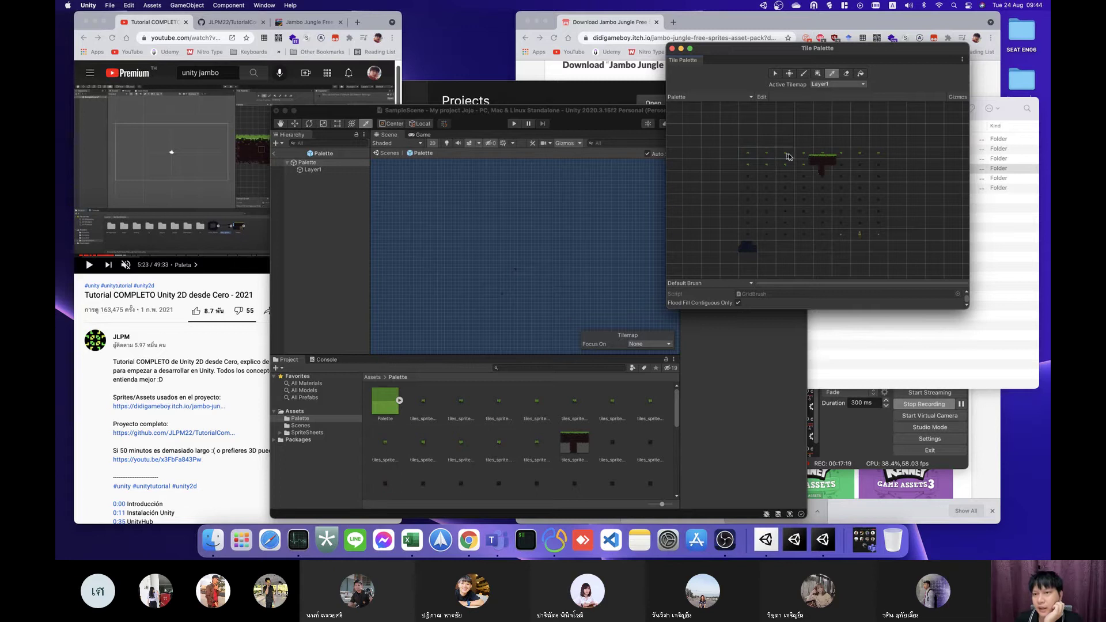
pyautogui.click(747, 156)
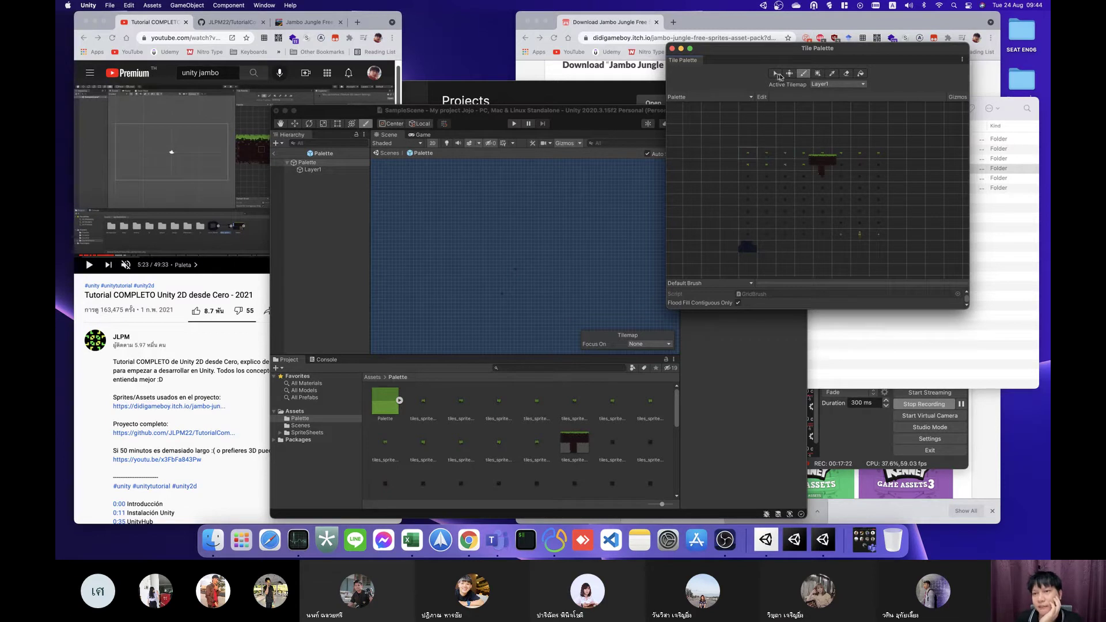
pyautogui.click(514, 276)
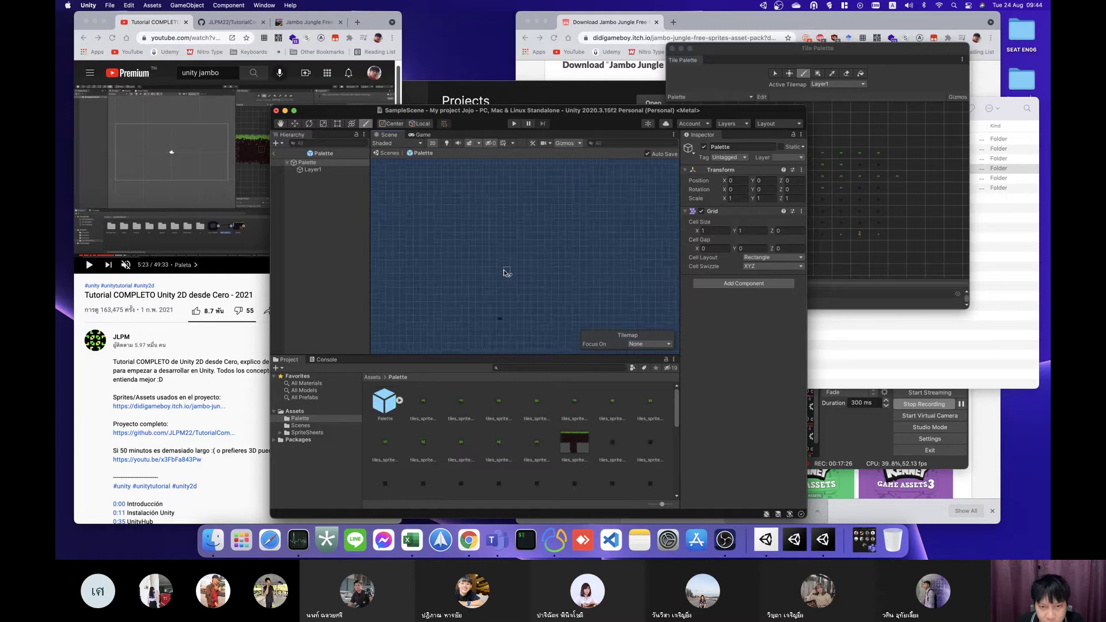
pyautogui.scroll(2, 507, 273)
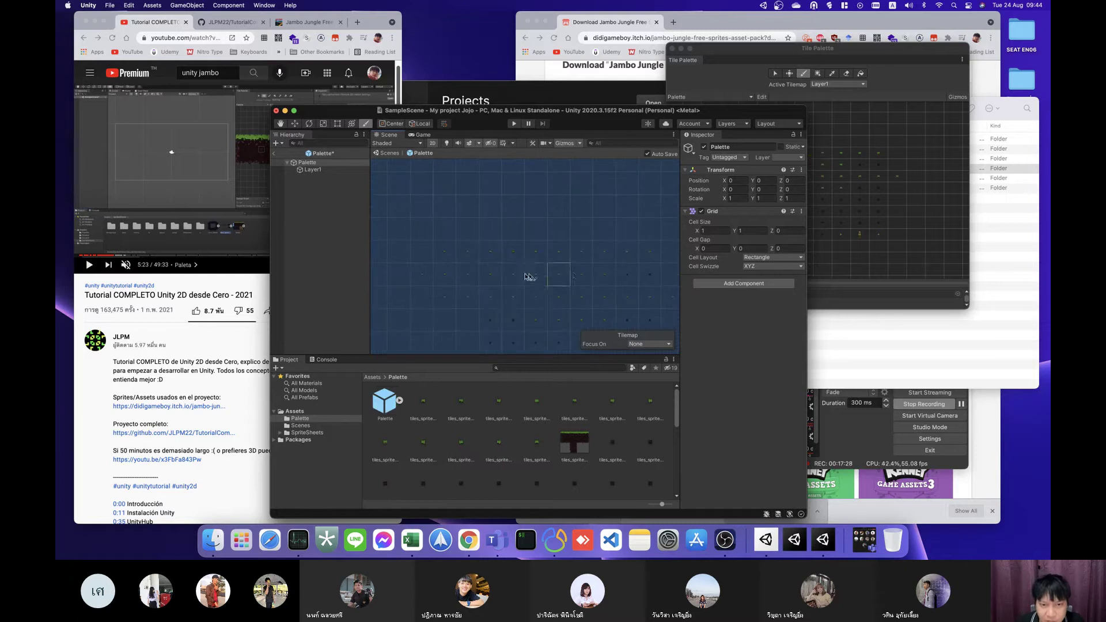
pyautogui.moveTo(489, 231); pyautogui.dragTo(585, 231)
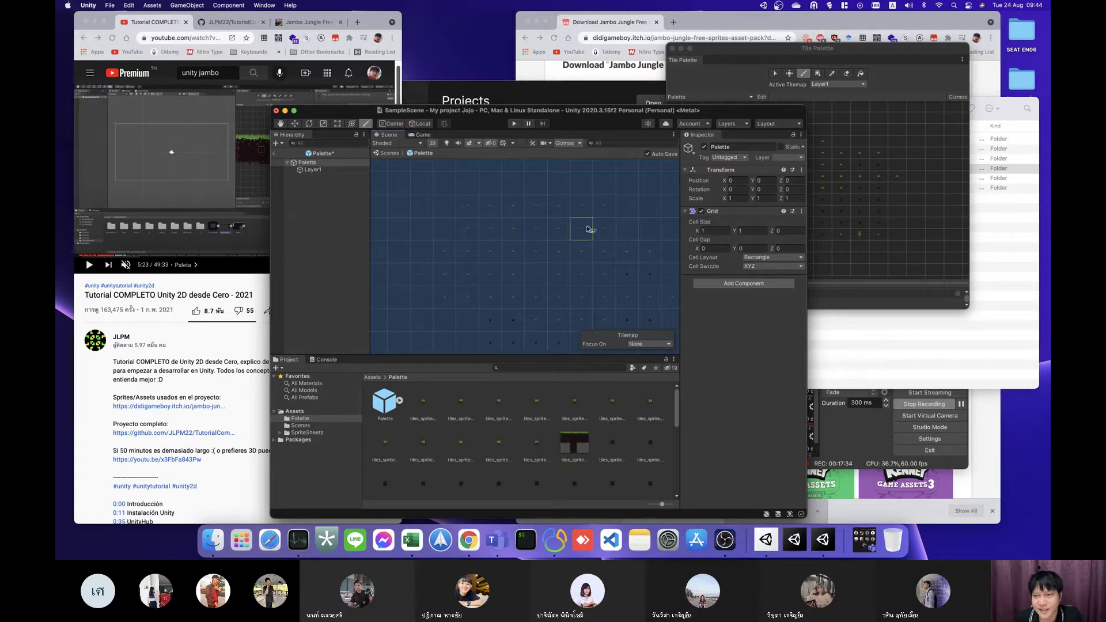
pyautogui.click(650, 206)
pyautogui.click(873, 197)
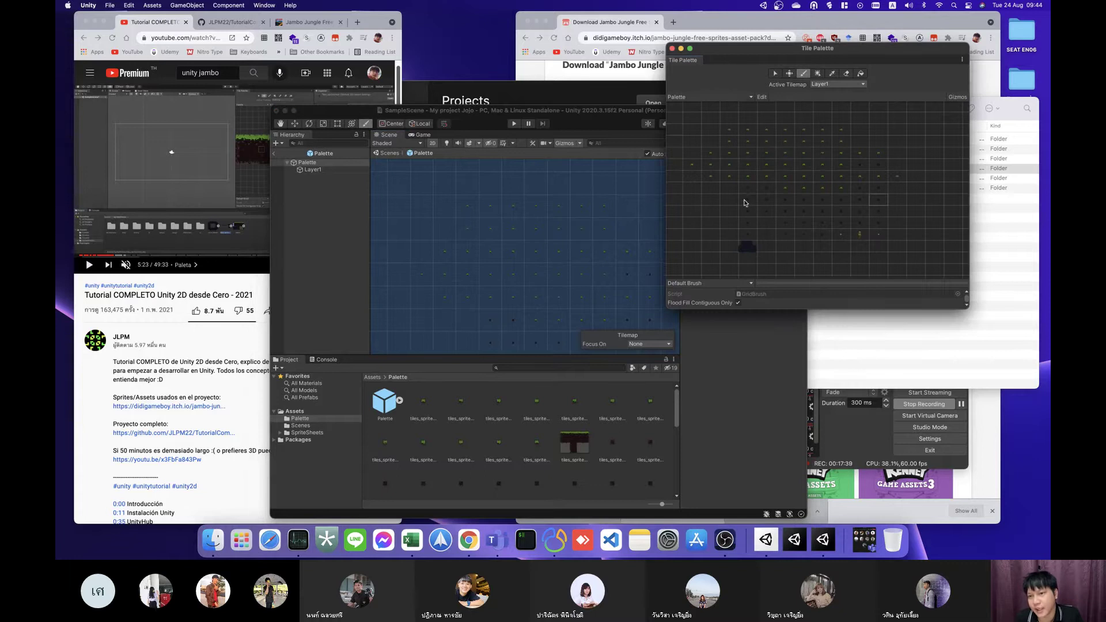
# Step: Try the Move, Picker and Brush tools on palette tiles, then select the tile at -3, -3
pyautogui.click(744, 203)
pyautogui.click(789, 73)
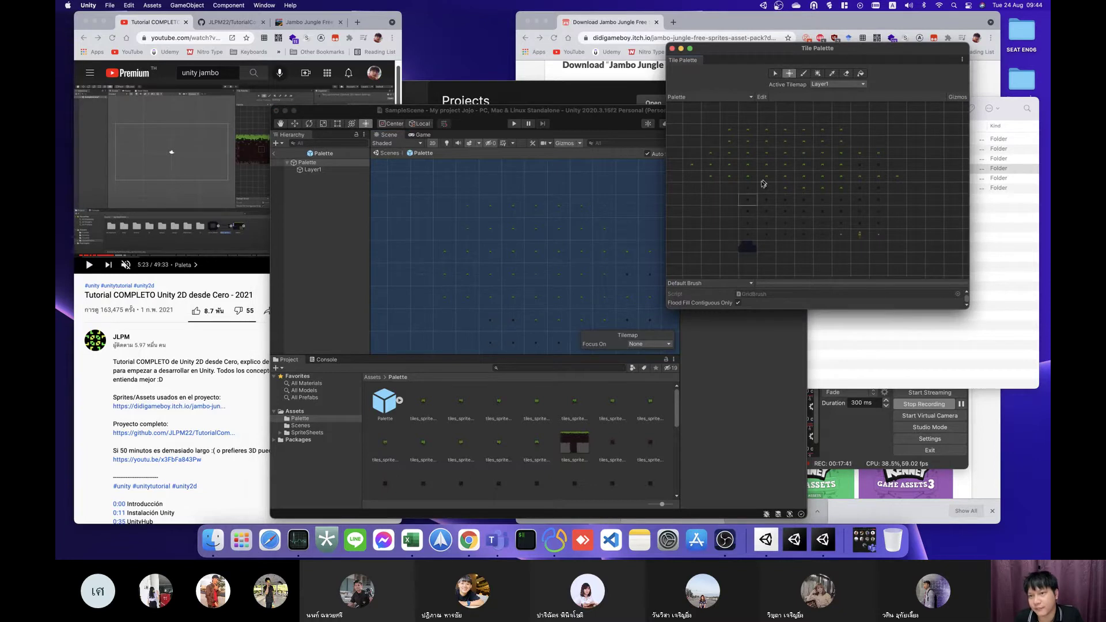
pyautogui.press('i')
pyautogui.moveTo(749, 201)
pyautogui.mouseDown()
pyautogui.moveTo(711, 201)
pyautogui.moveTo(729, 200)
pyautogui.mouseUp()
pyautogui.click(789, 73)
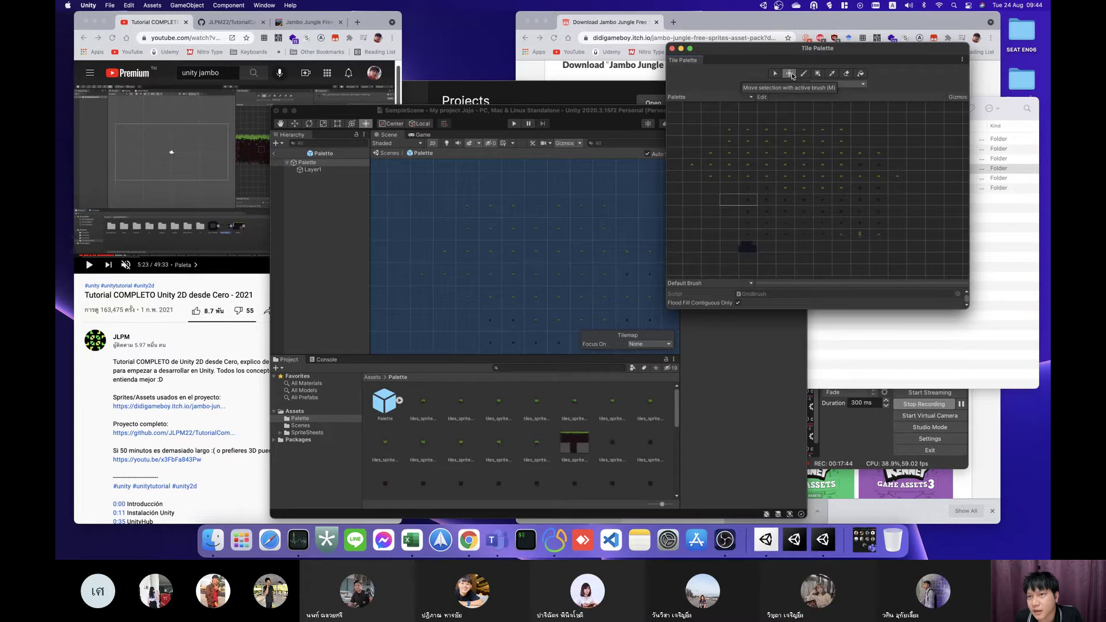
pyautogui.click(698, 200)
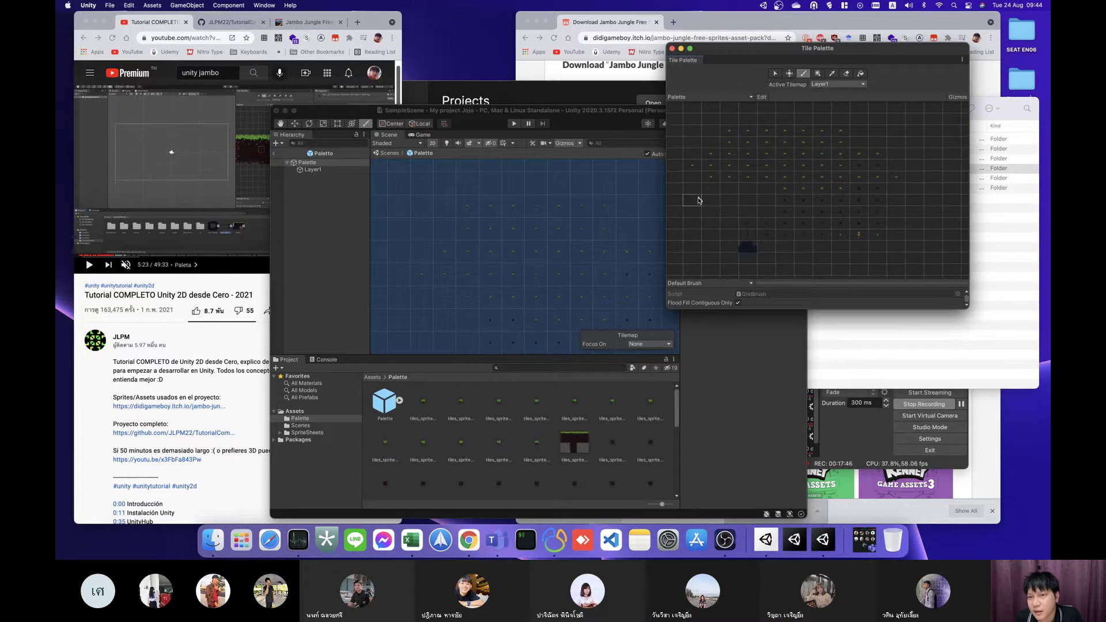
pyautogui.click(748, 203)
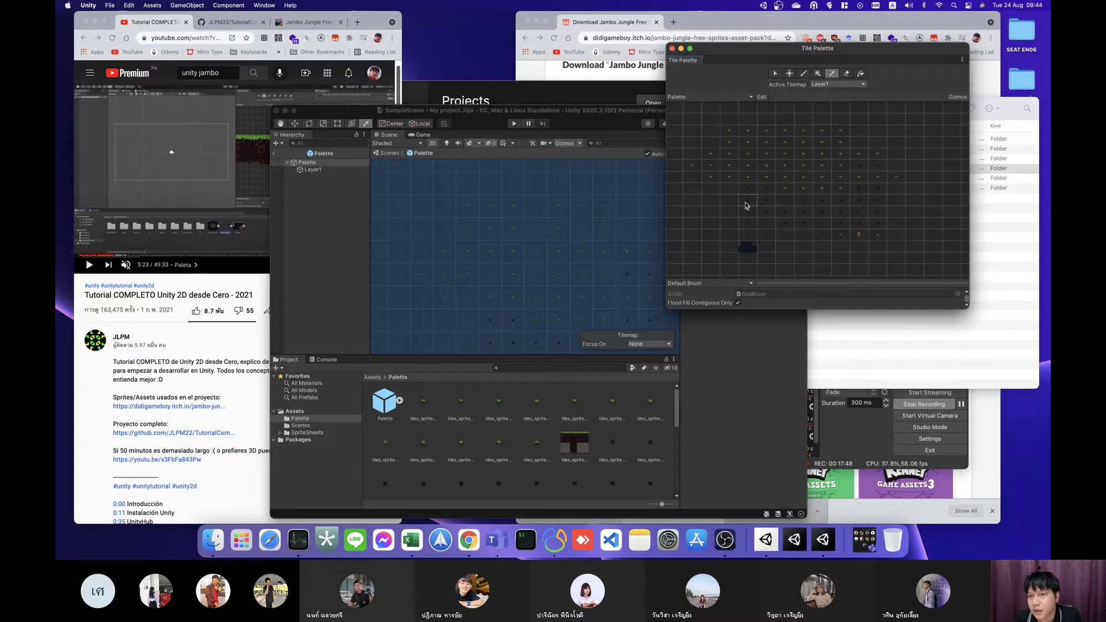
pyautogui.click(777, 75)
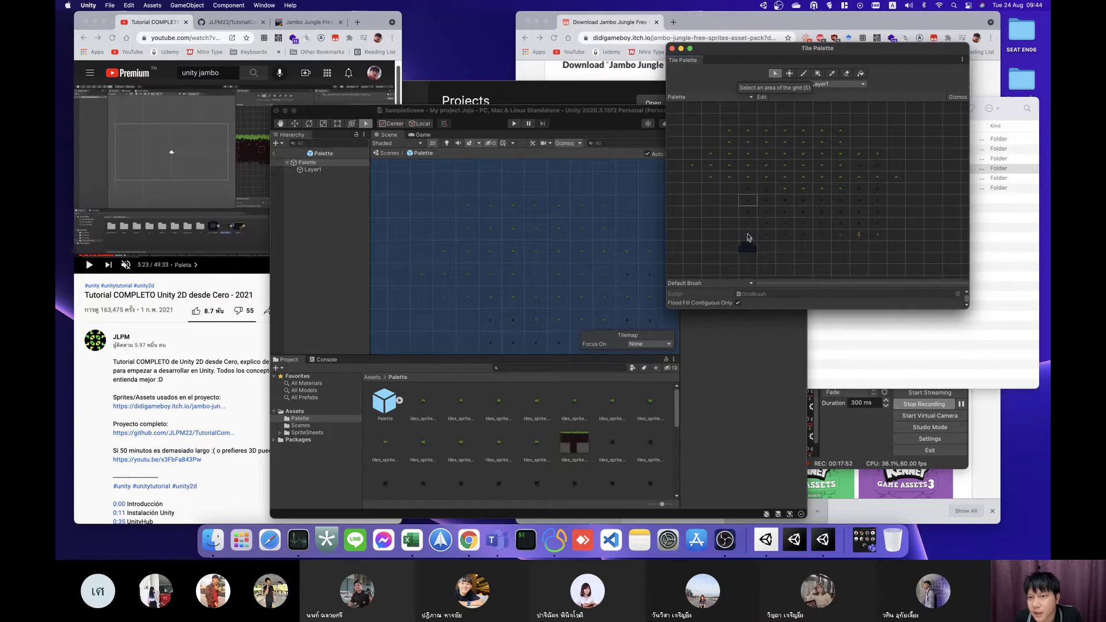
pyautogui.click(748, 206)
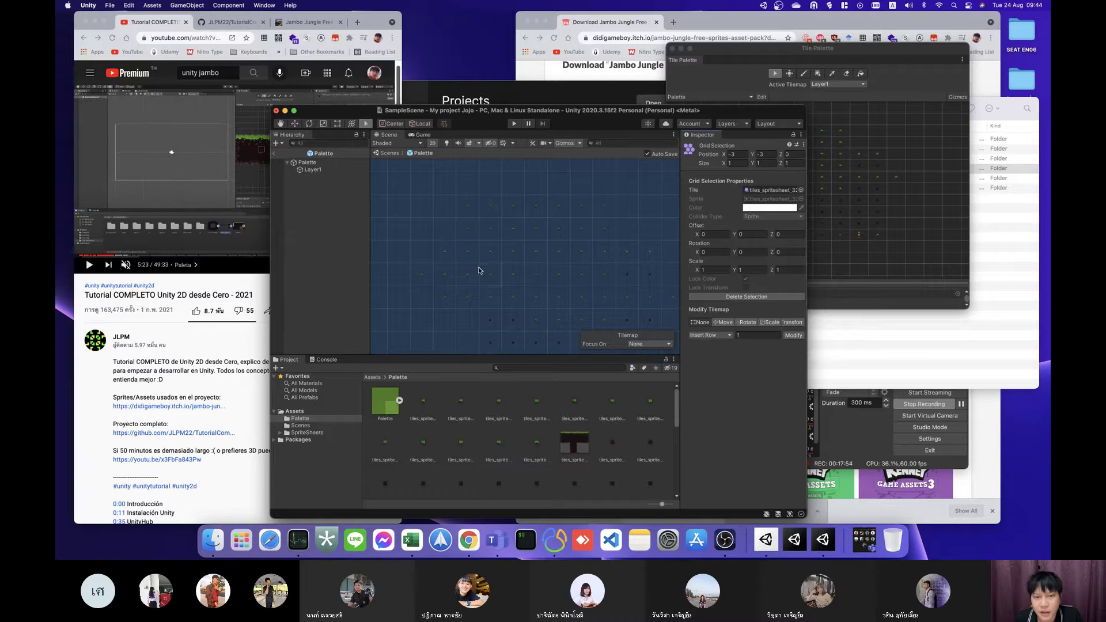
# Step: Select a row of three cells on the Palette grid and shift it up and right
pyautogui.click(433, 234)
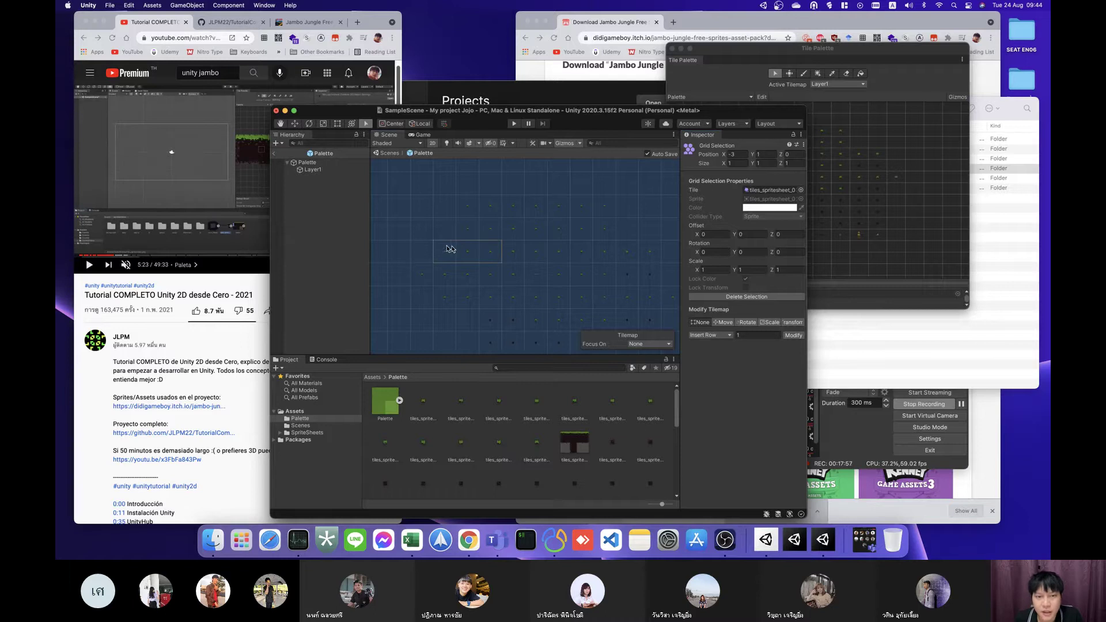
pyautogui.moveTo(435, 245)
pyautogui.mouseDown()
pyautogui.moveTo(489, 249)
pyautogui.moveTo(545, 188)
pyautogui.moveTo(559, 273)
pyautogui.moveTo(631, 288)
pyautogui.mouseUp()
pyautogui.click(791, 75)
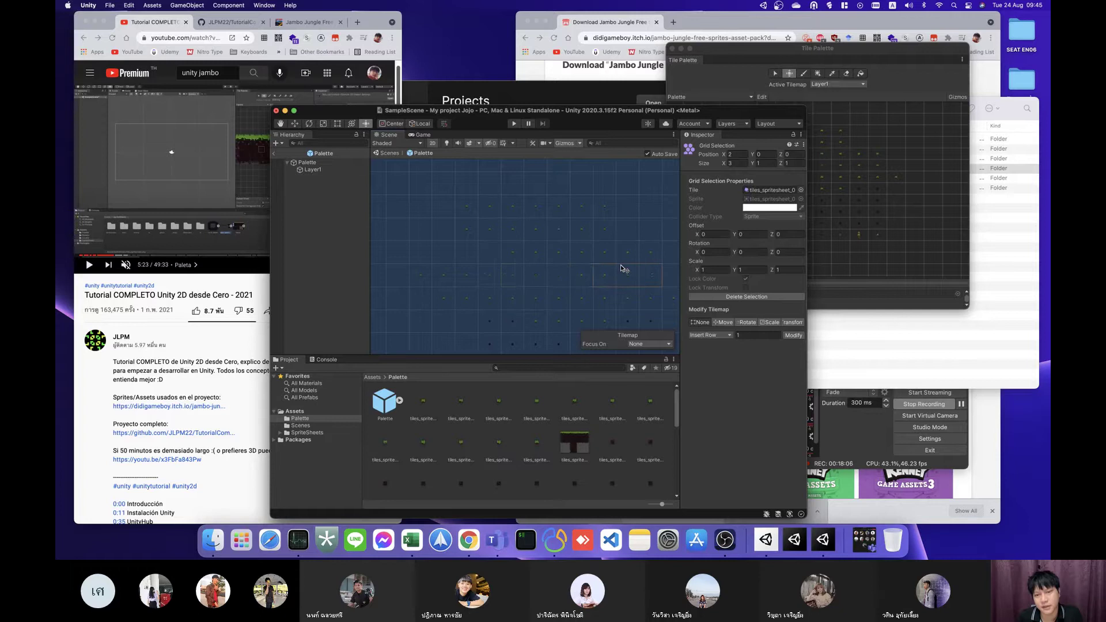
pyautogui.scroll(-2, 622, 269)
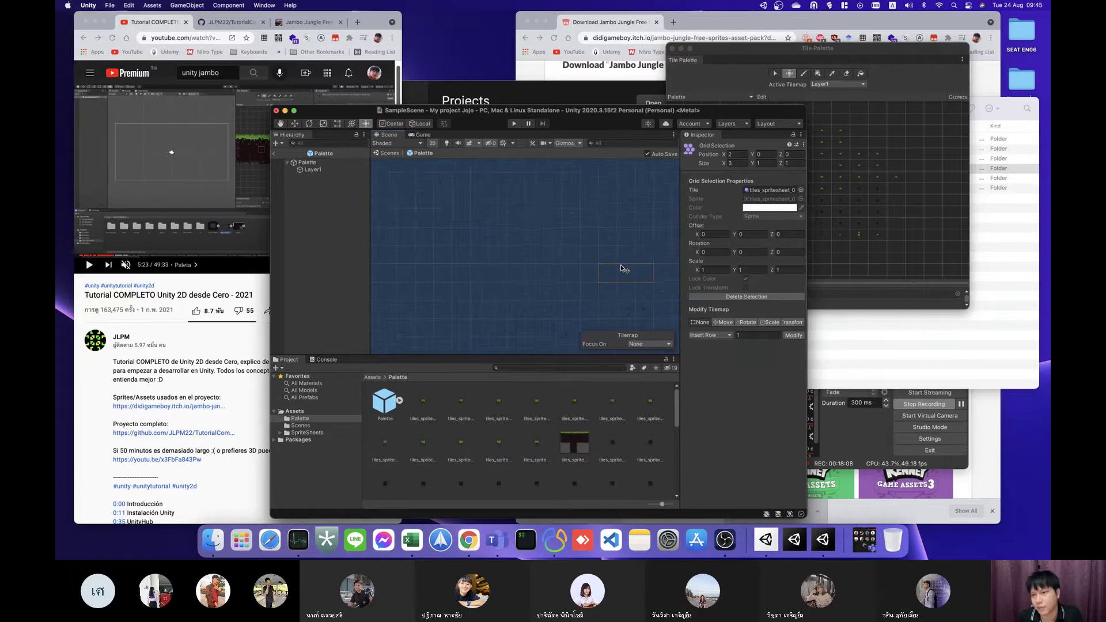
# Step: Erase two tiles from the Palette grid and select the Palette prefab to view its Grid
pyautogui.click(894, 244)
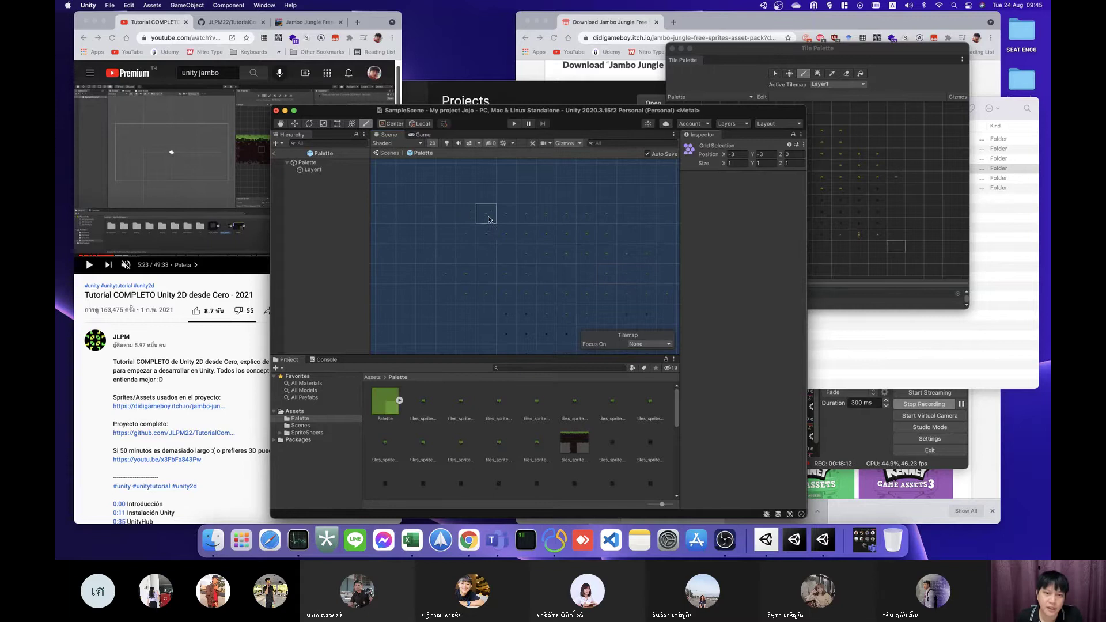
pyautogui.moveTo(502, 217); pyautogui.dragTo(482, 217)
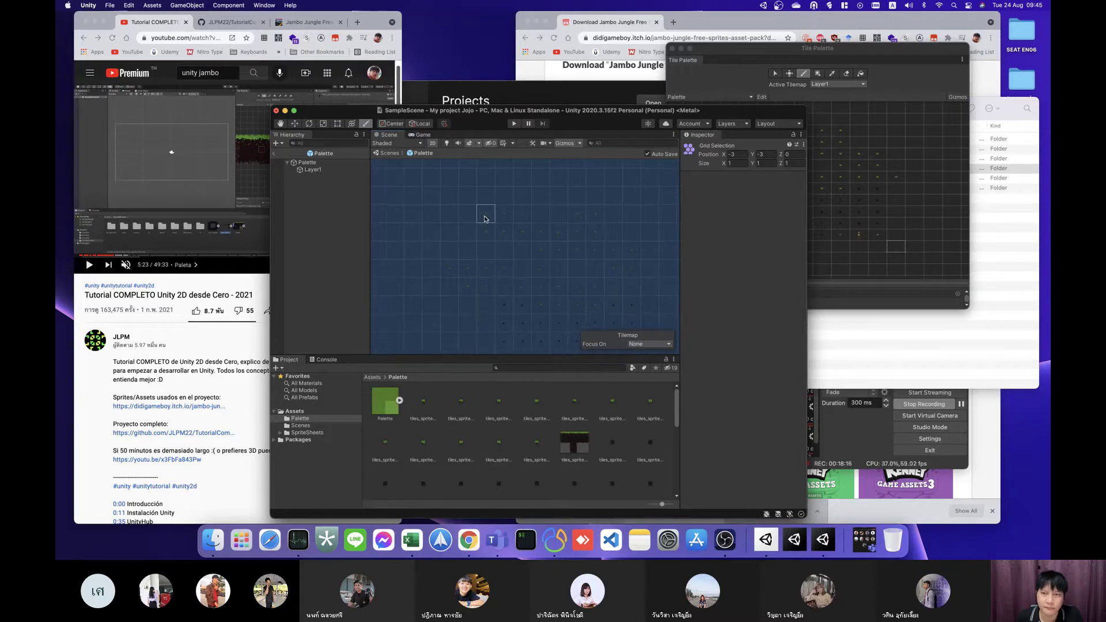
pyautogui.click(389, 410)
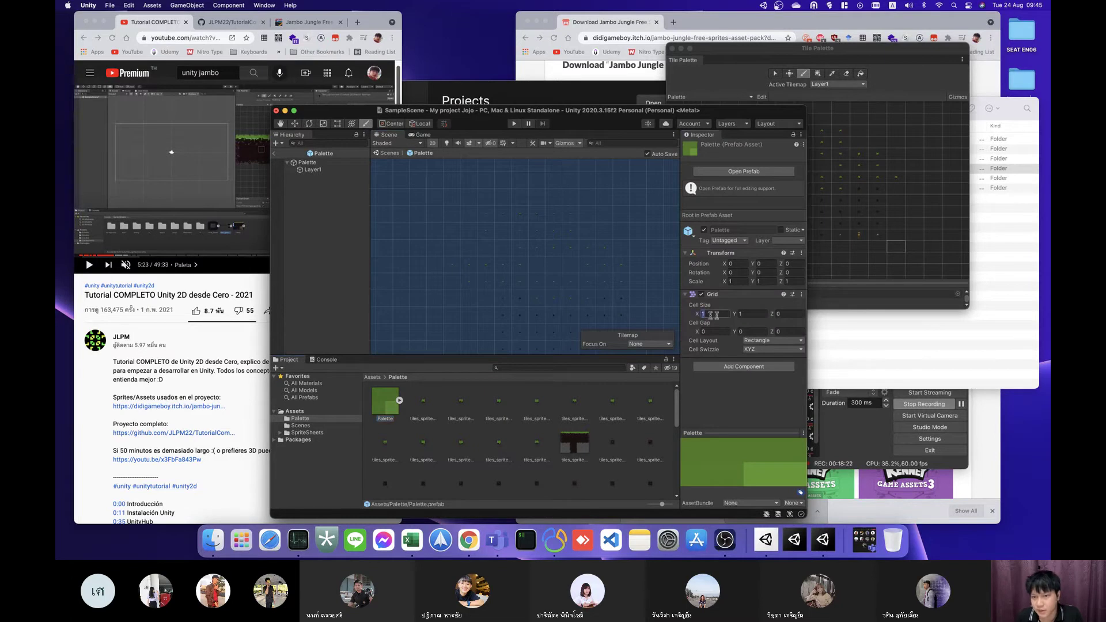
# Step: Edit the Palette Grid's Cell Size X value, typing 5
pyautogui.write('5')
pyautogui.click(743, 315)
pyautogui.write('5')
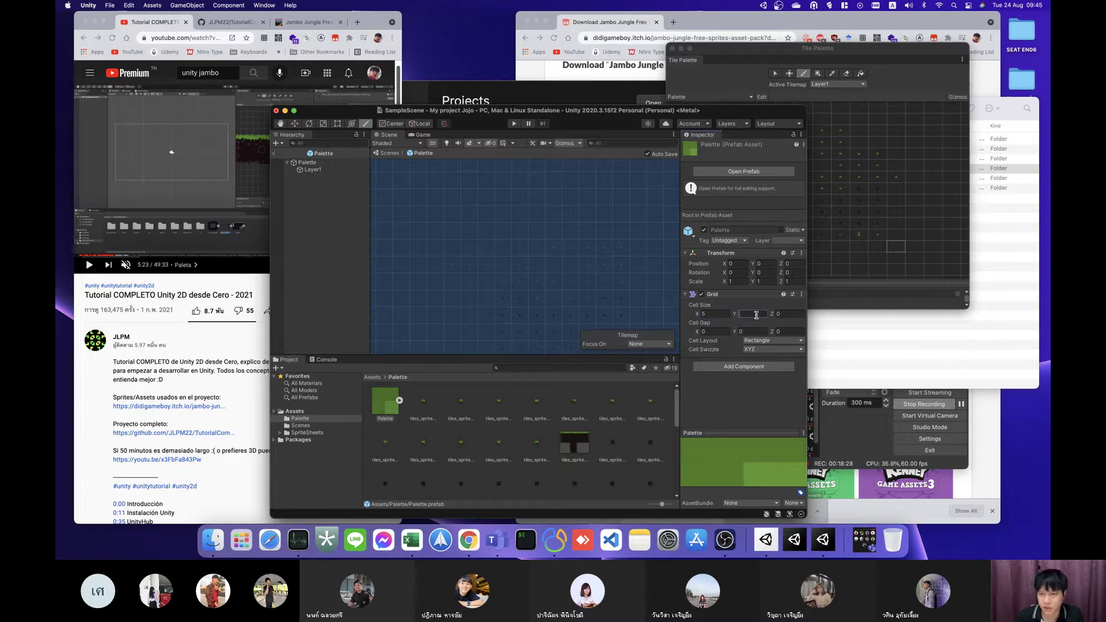
pyautogui.click(718, 318)
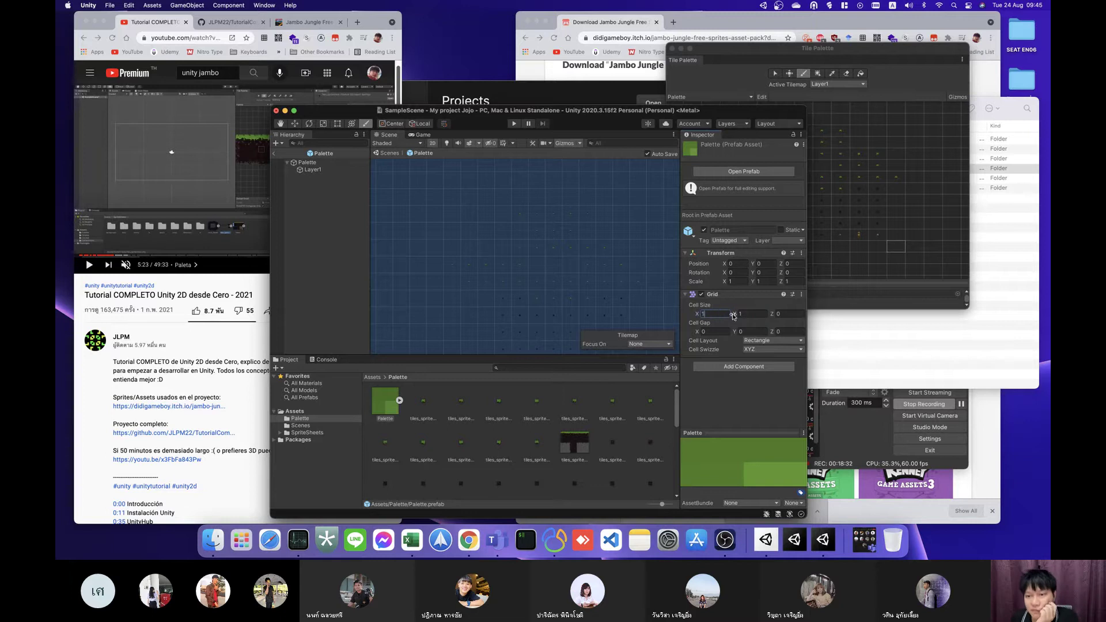
# Step: Select a three-tile strip in the Tile Palette, then skip the tutorial ahead five seconds
pyautogui.click(814, 167)
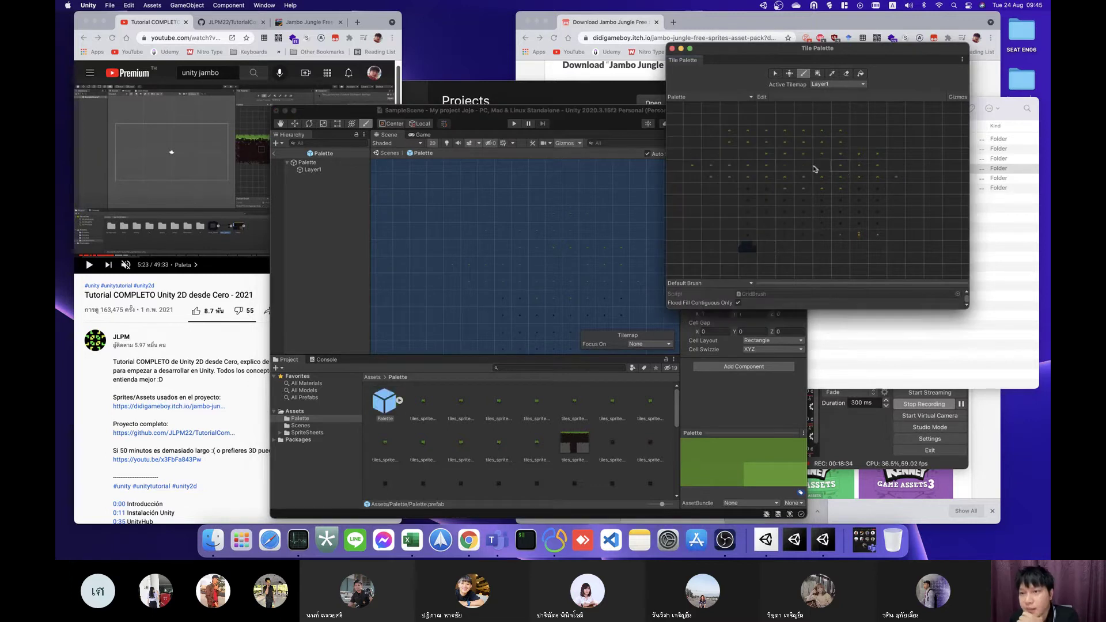
pyautogui.moveTo(767, 167); pyautogui.dragTo(804, 168)
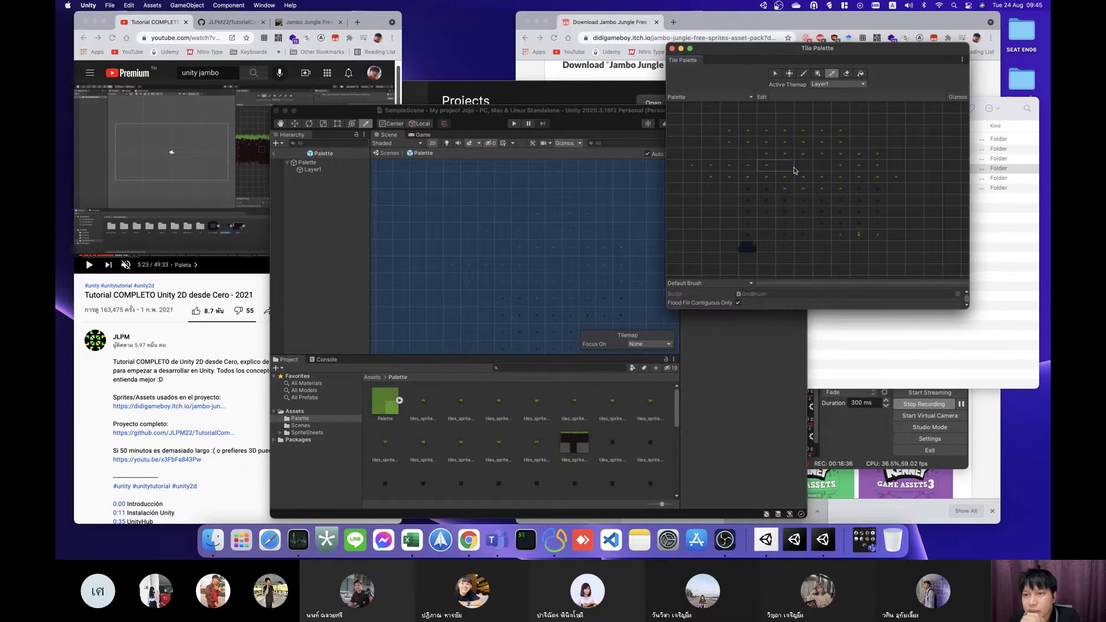
pyautogui.click(163, 160)
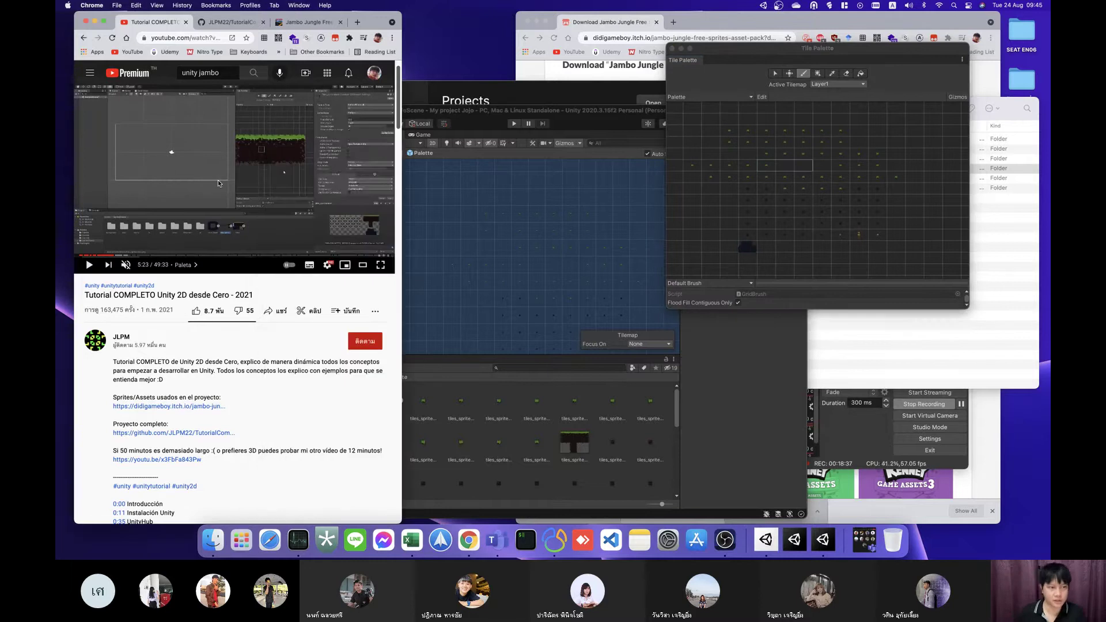
pyautogui.press('Right')
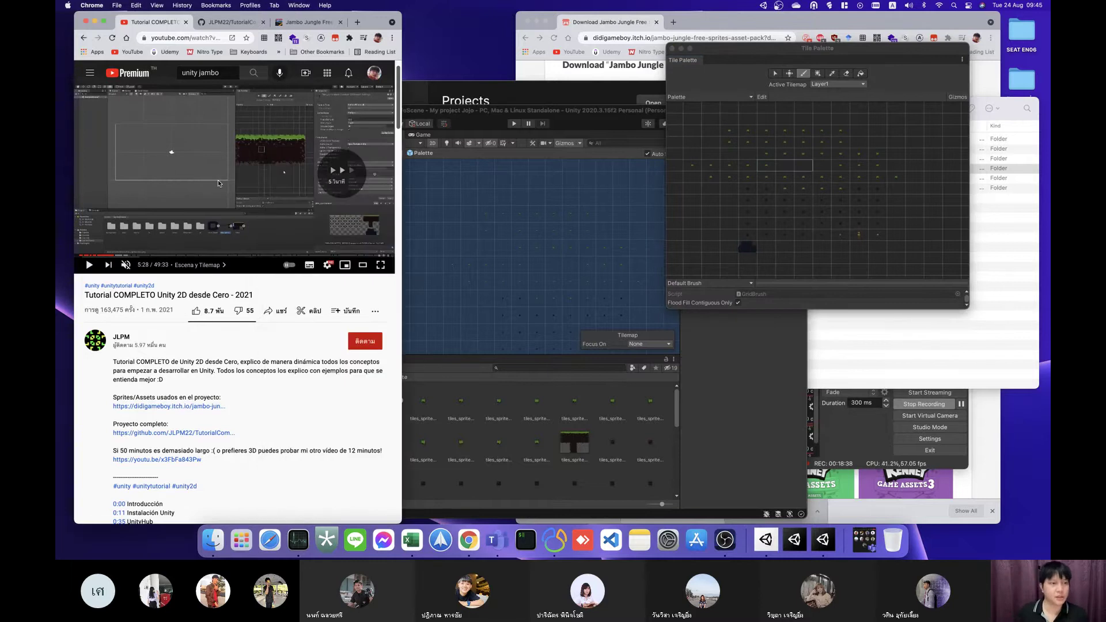
# Step: Skip the tutorial forward to about 6:23 and resume playback
pyautogui.press('Right')
pyautogui.press('Right')
pyautogui.press('Right')
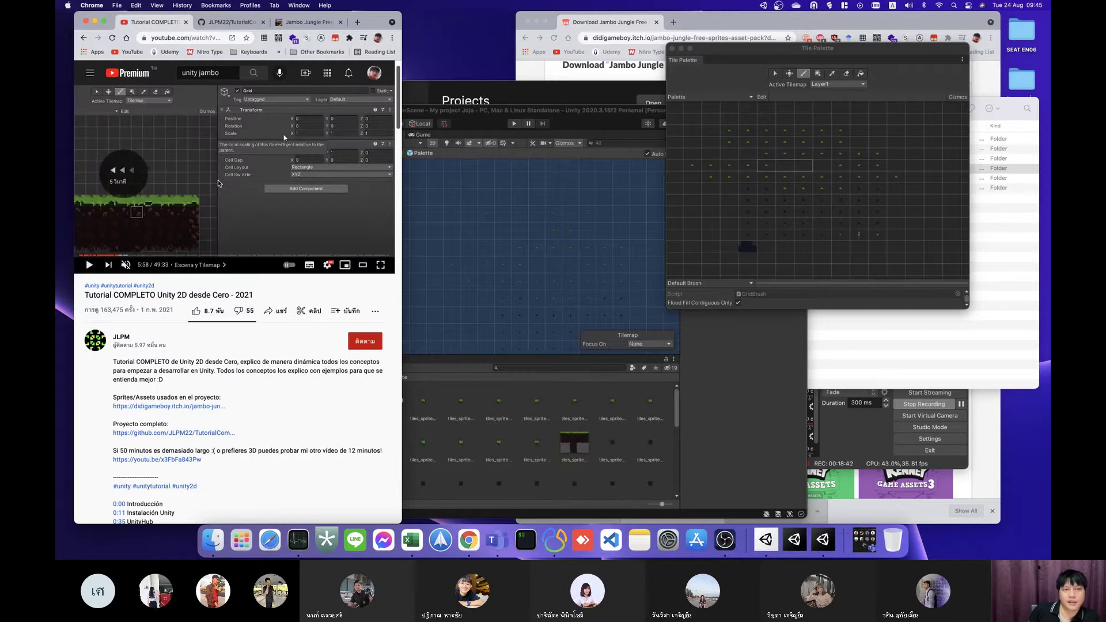
pyautogui.press('Right')
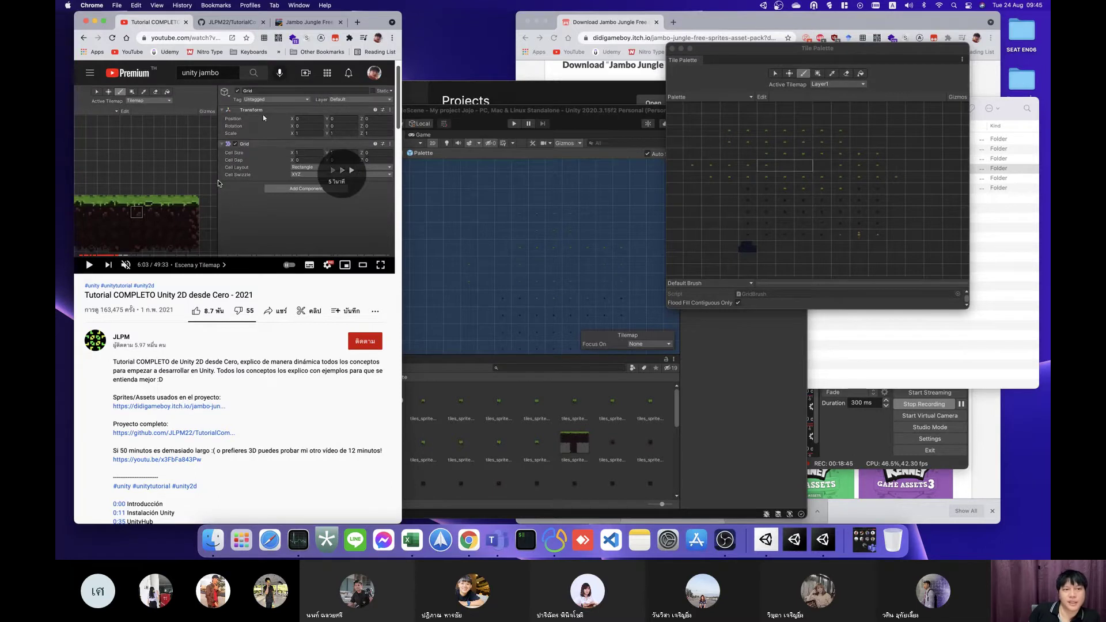
pyautogui.press('Right')
pyautogui.press('Right')
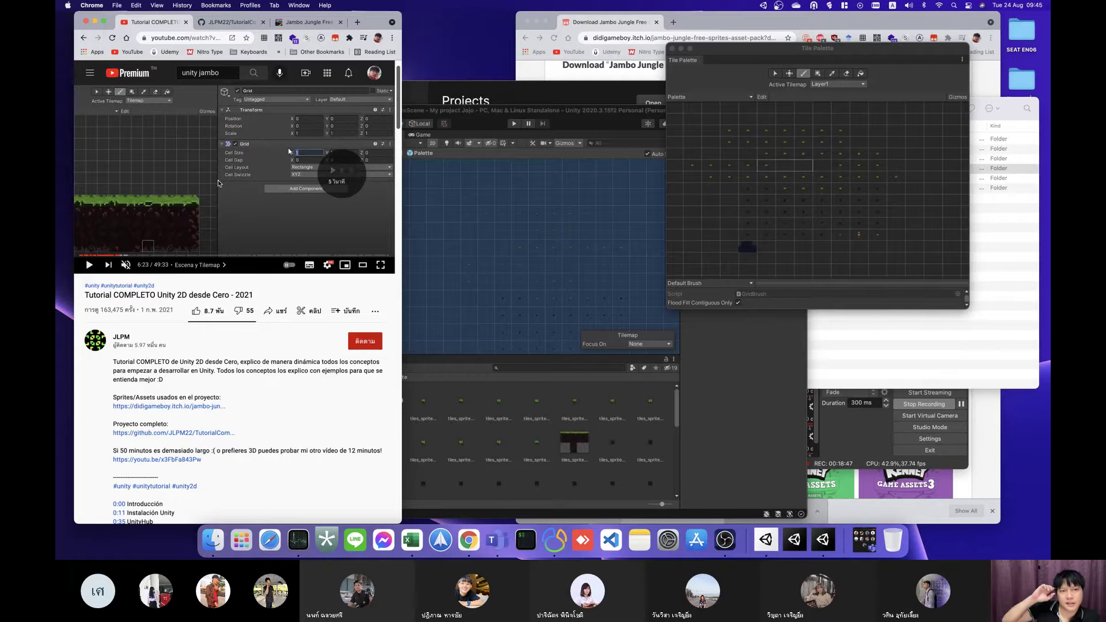
pyautogui.press('Right')
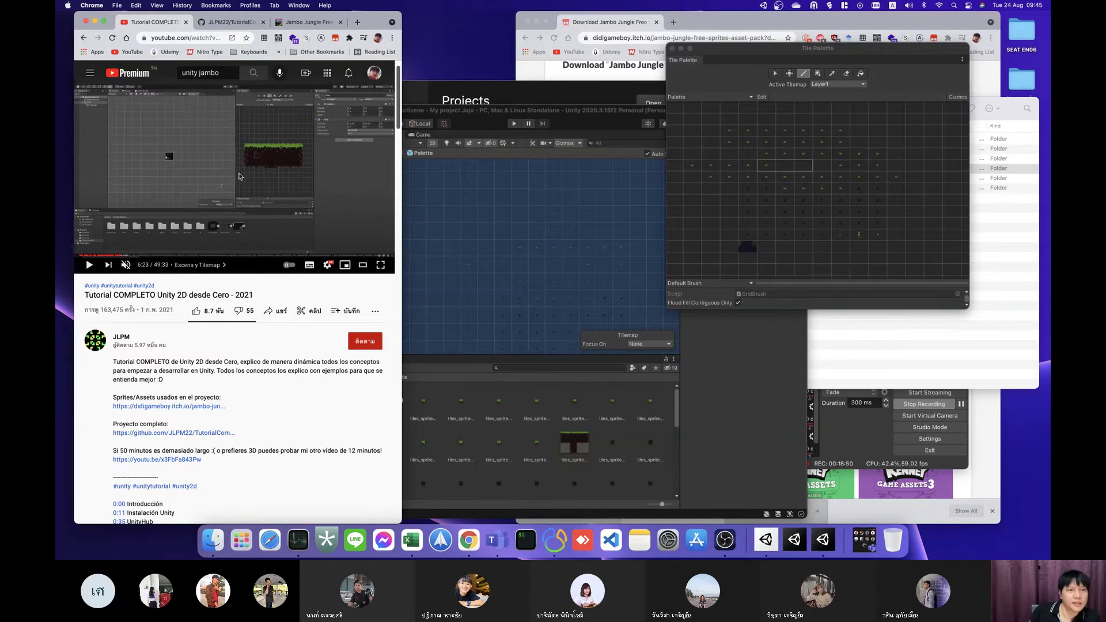
pyautogui.press('space')
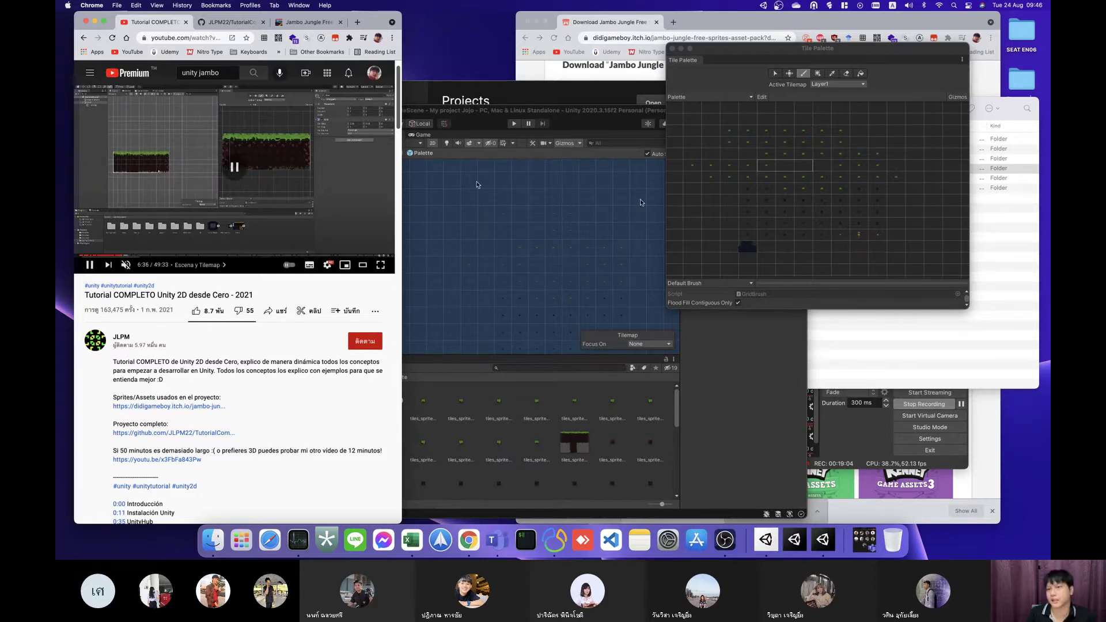
# Step: Drag-select a 1×2 tile block in the palette, then inspect the tiles_spritesheet_4 tile asset
pyautogui.click(822, 200)
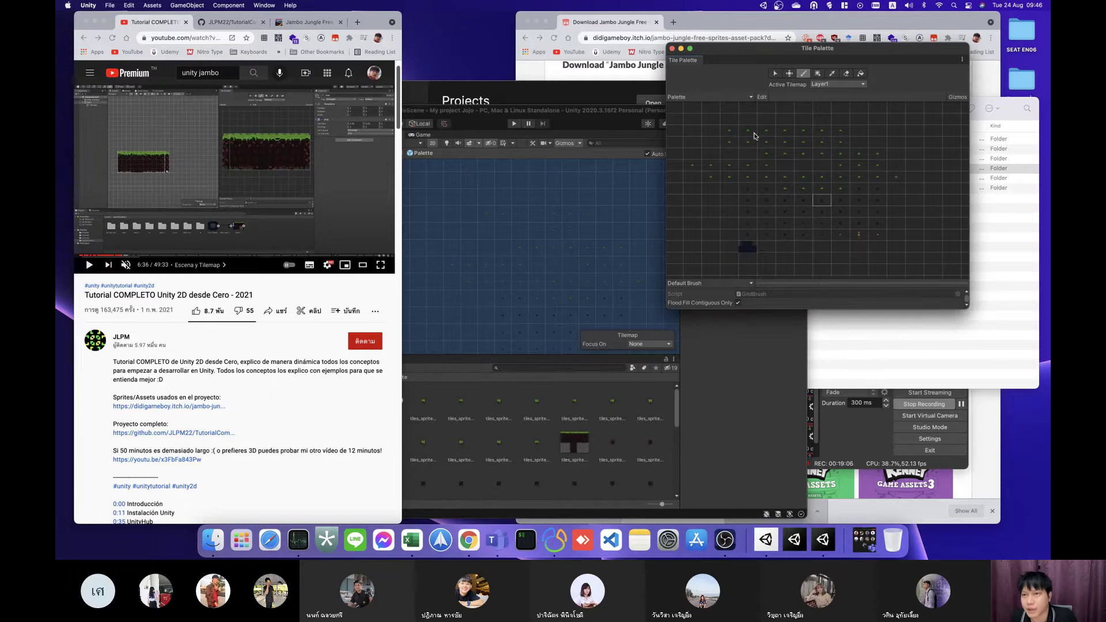
pyautogui.click(757, 188)
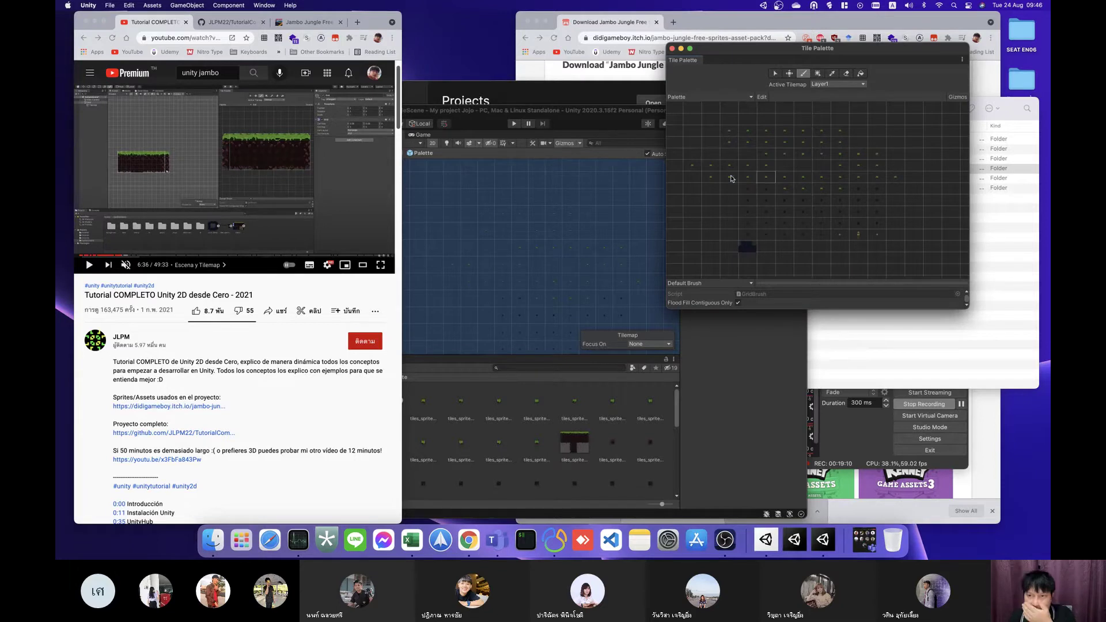
pyautogui.click(728, 134)
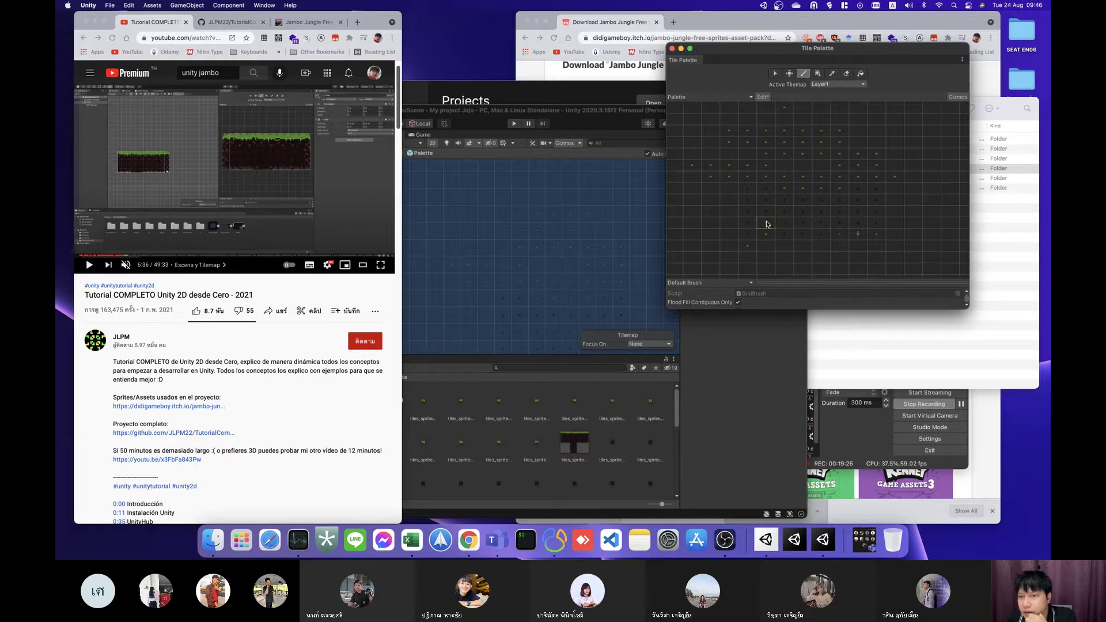
pyautogui.click(833, 74)
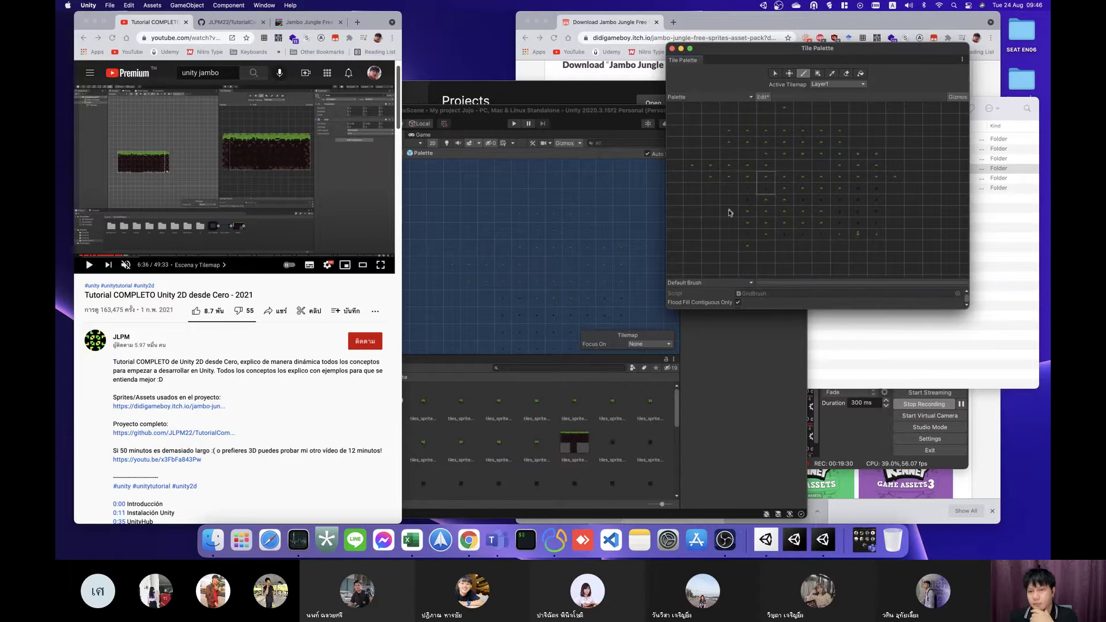
pyautogui.moveTo(692, 223); pyautogui.dragTo(692, 235)
pyautogui.click(563, 420)
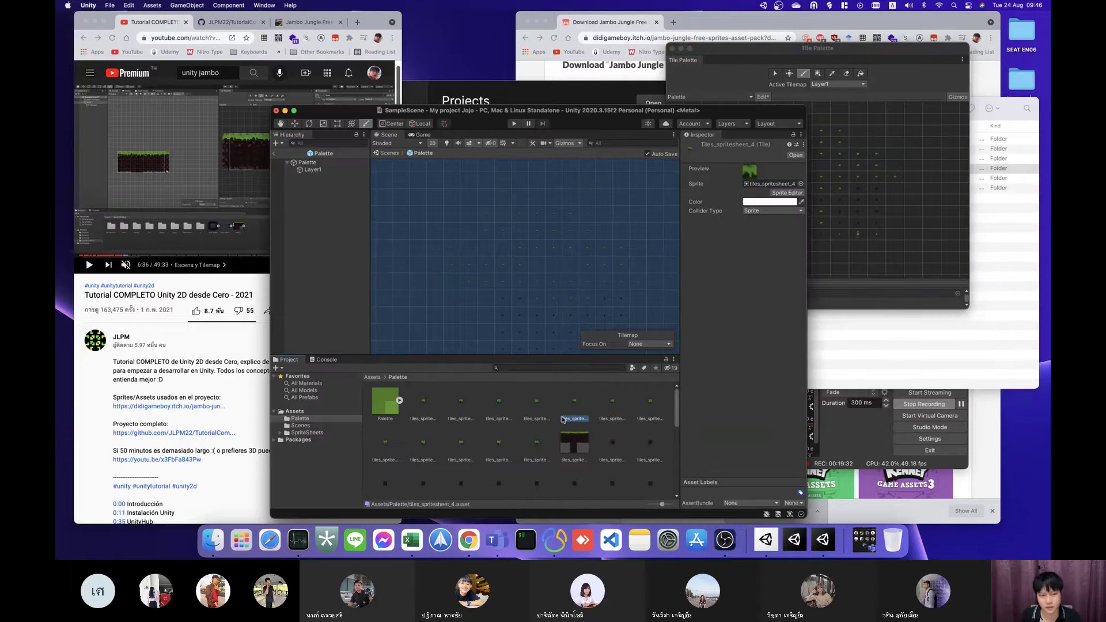
# Step: Drag the tiles_spritesheet texture from the SpriteSheets folder into the Tile Palette window
pyautogui.click(306, 434)
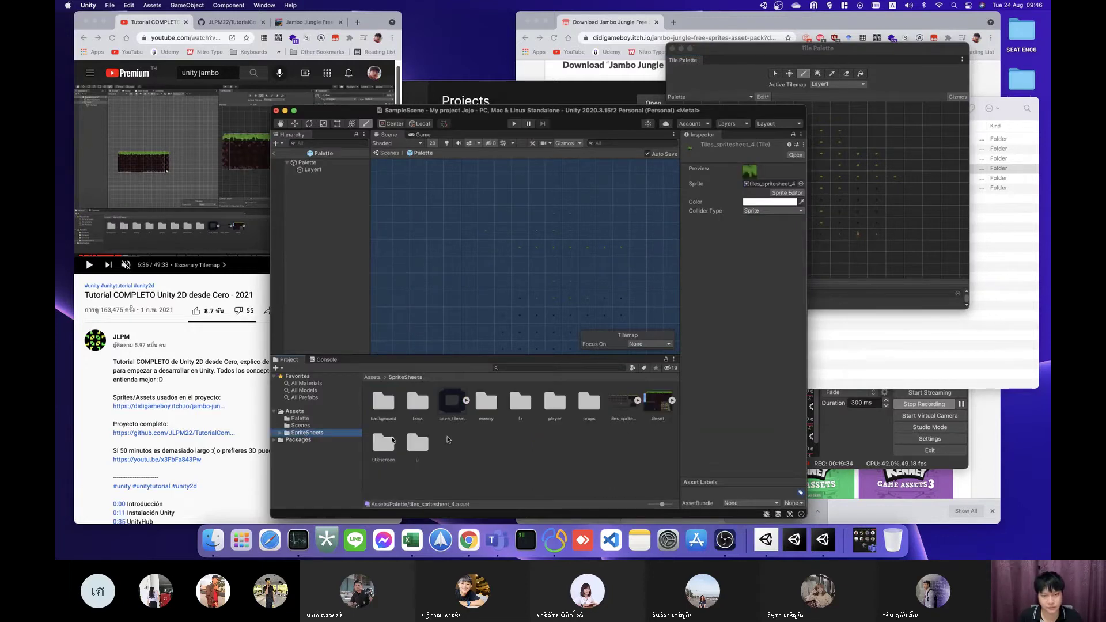
pyautogui.click(621, 406)
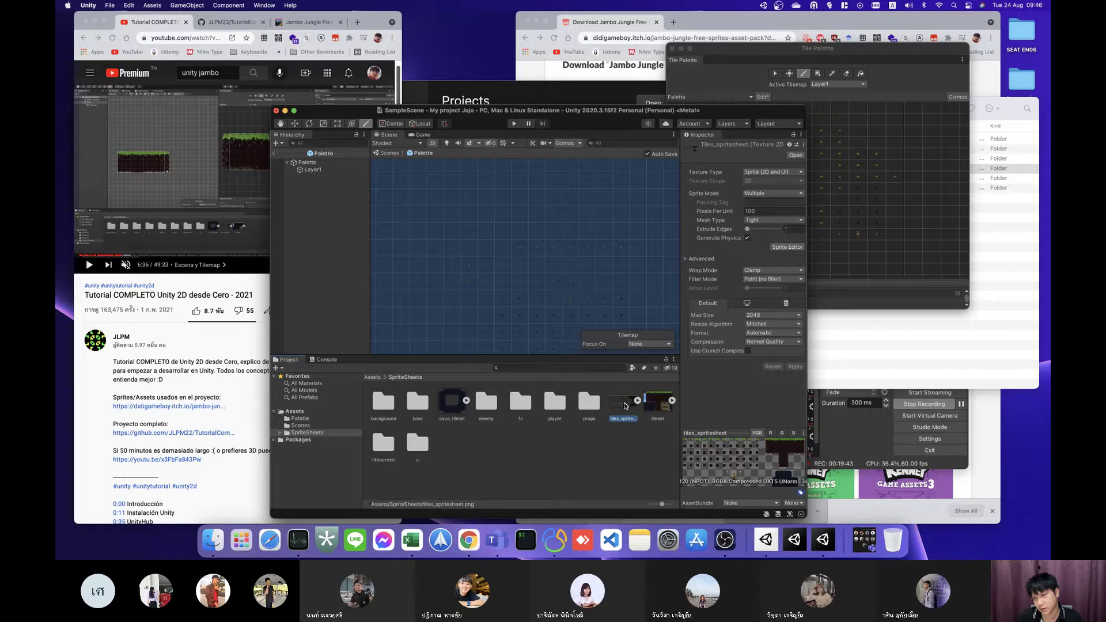
pyautogui.moveTo(626, 406); pyautogui.dragTo(836, 141)
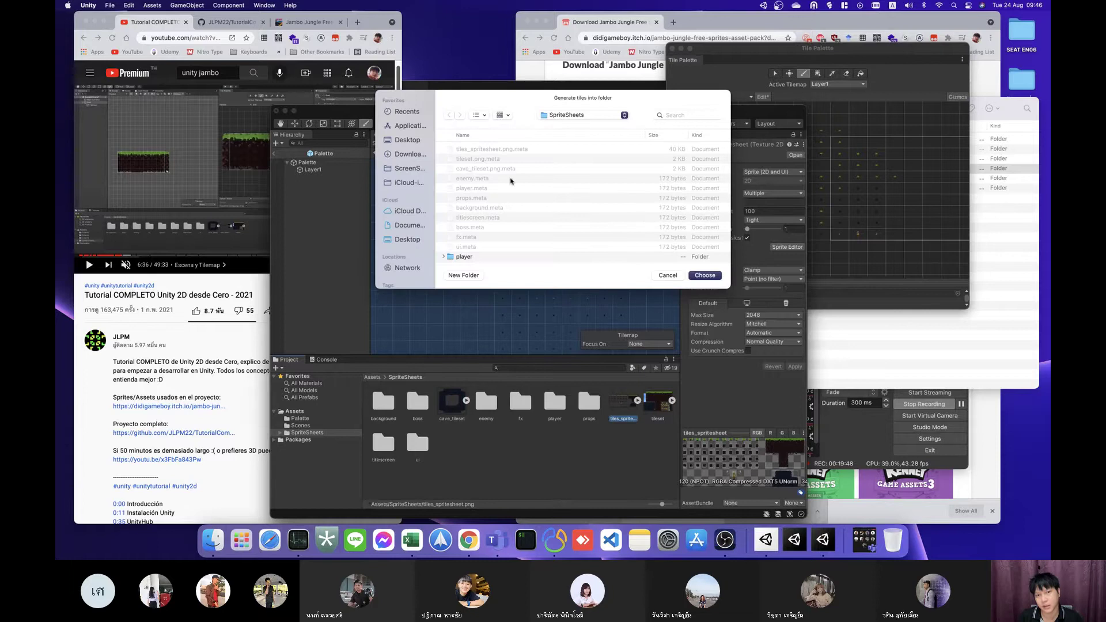
# Step: Choose Assets/Palette as the destination and overwrite the existing tile assets
pyautogui.click(576, 115)
pyautogui.click(557, 130)
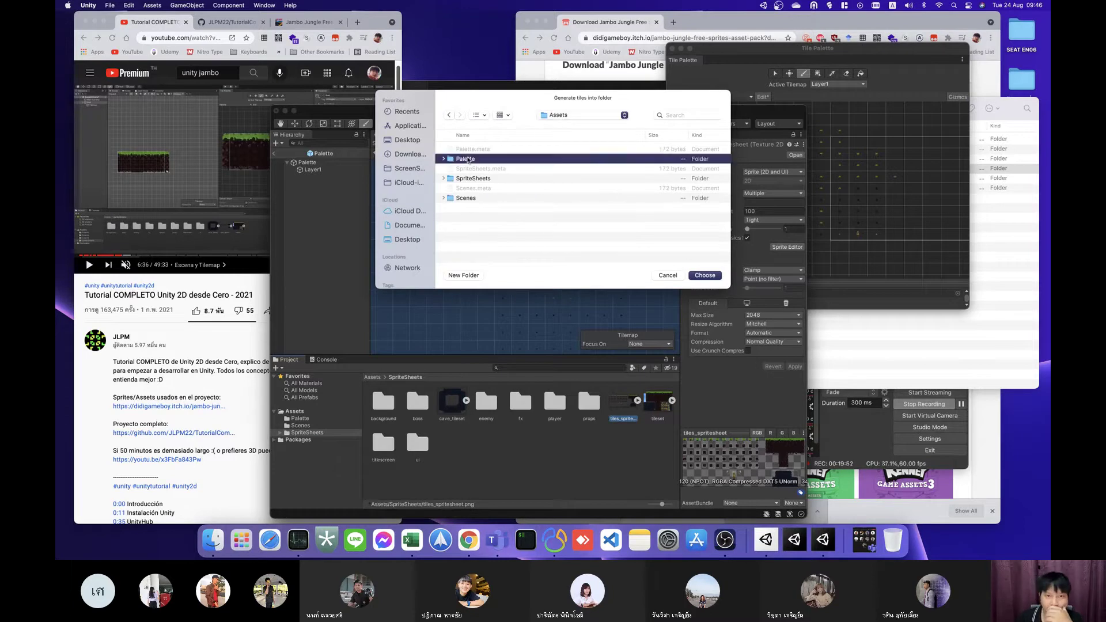
pyautogui.doubleClick(466, 158)
pyautogui.click(707, 276)
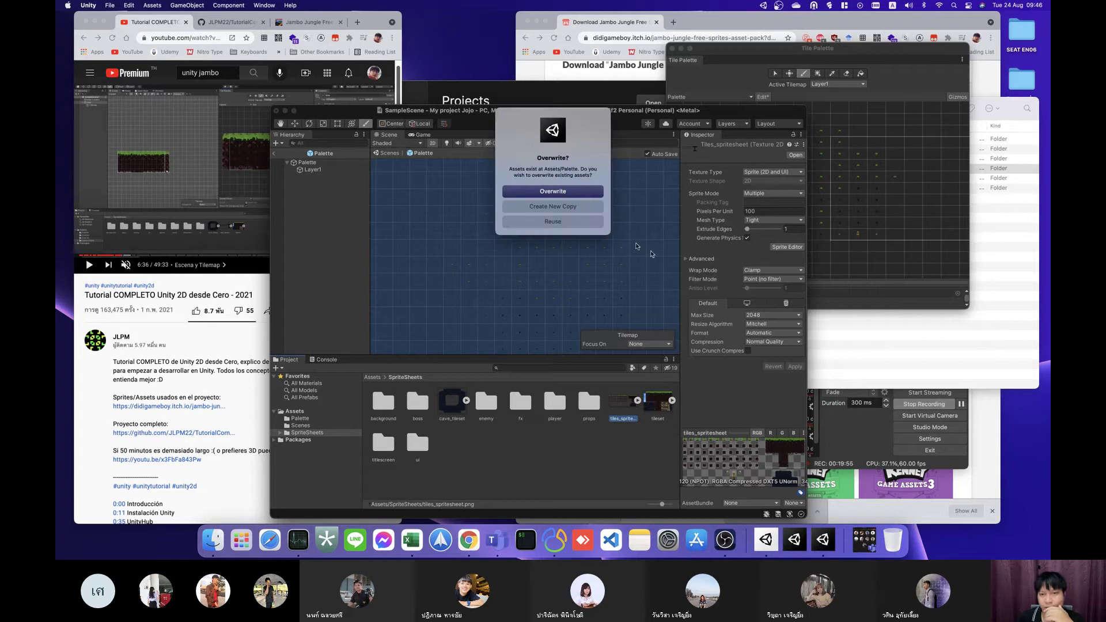
pyautogui.click(563, 192)
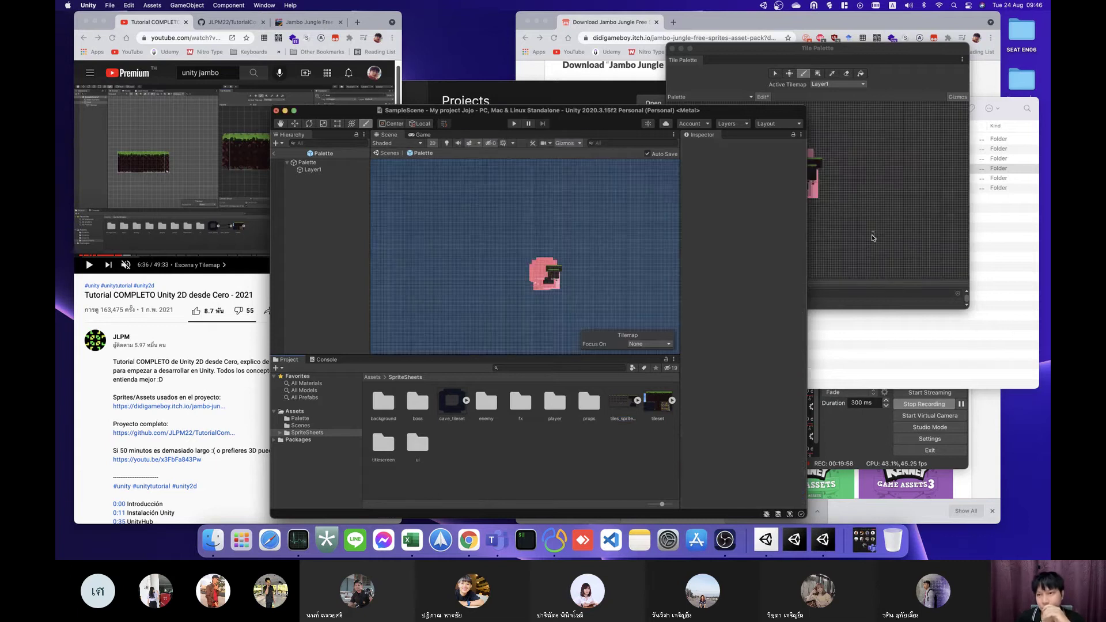
# Step: Select the grass platform tiles and other grid regions, then move the editor window up-left
pyautogui.click(864, 233)
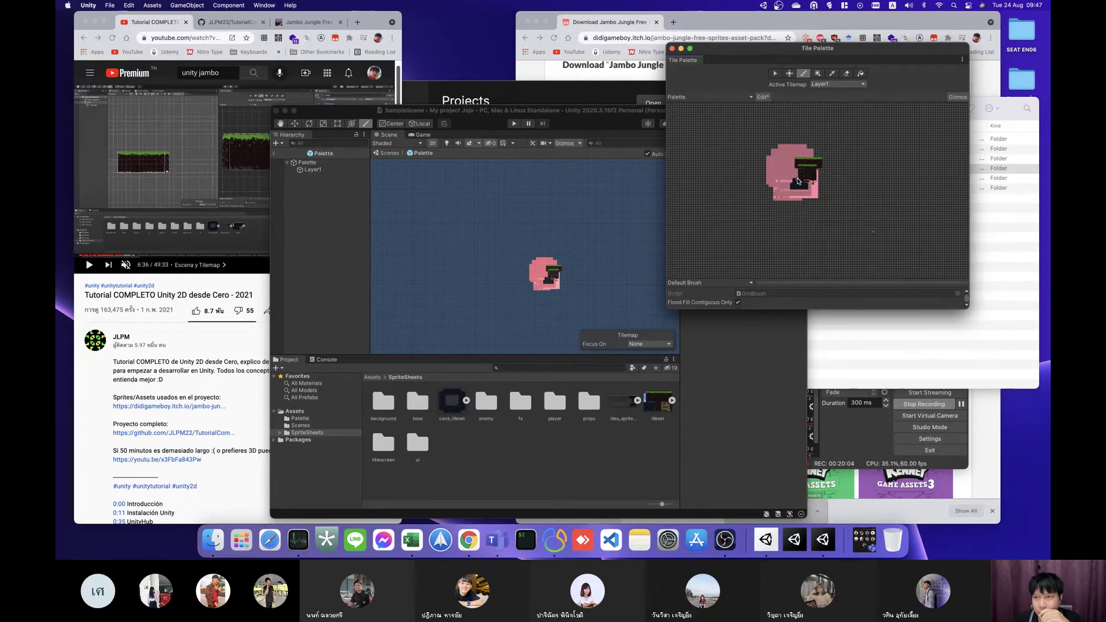
pyautogui.scroll(3, 790, 157)
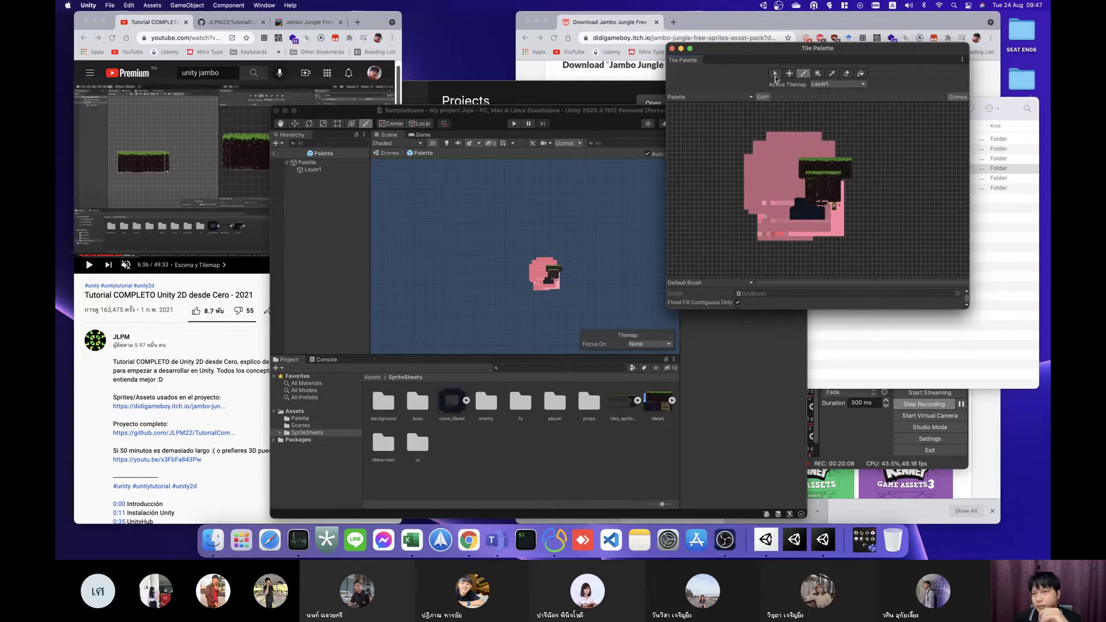
pyautogui.click(789, 73)
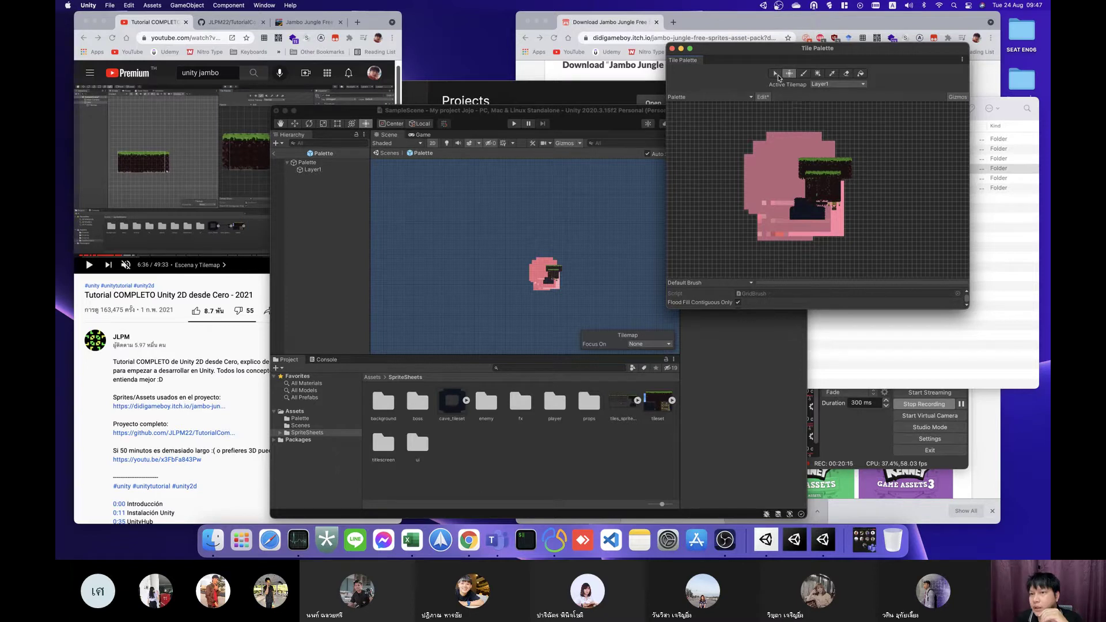
pyautogui.click(776, 74)
pyautogui.moveTo(802, 163); pyautogui.dragTo(849, 177)
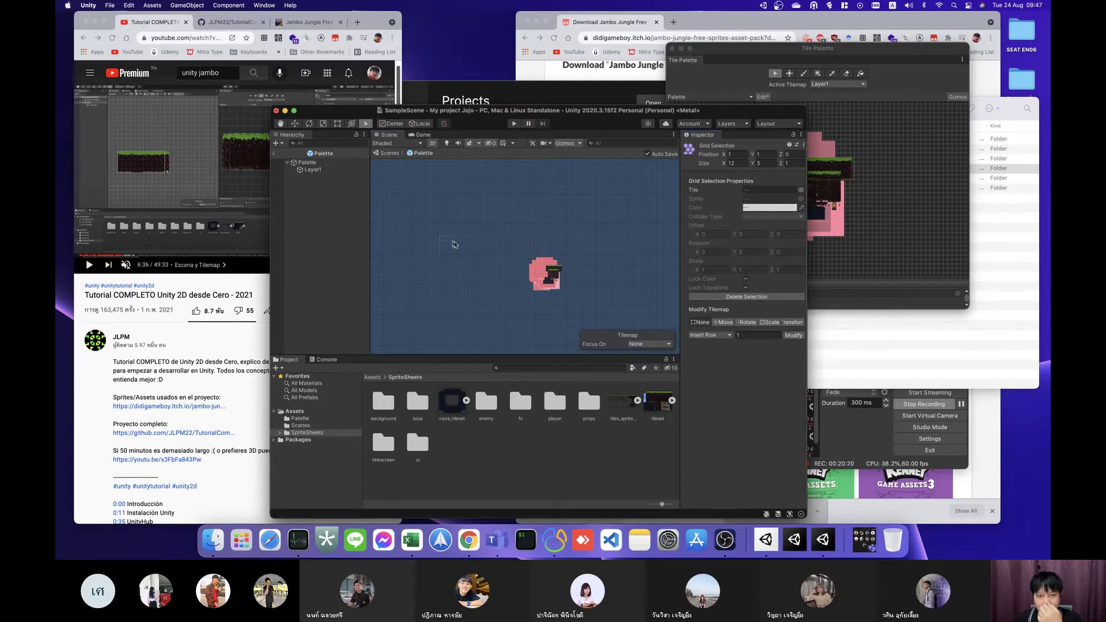
pyautogui.moveTo(441, 242); pyautogui.dragTo(495, 266)
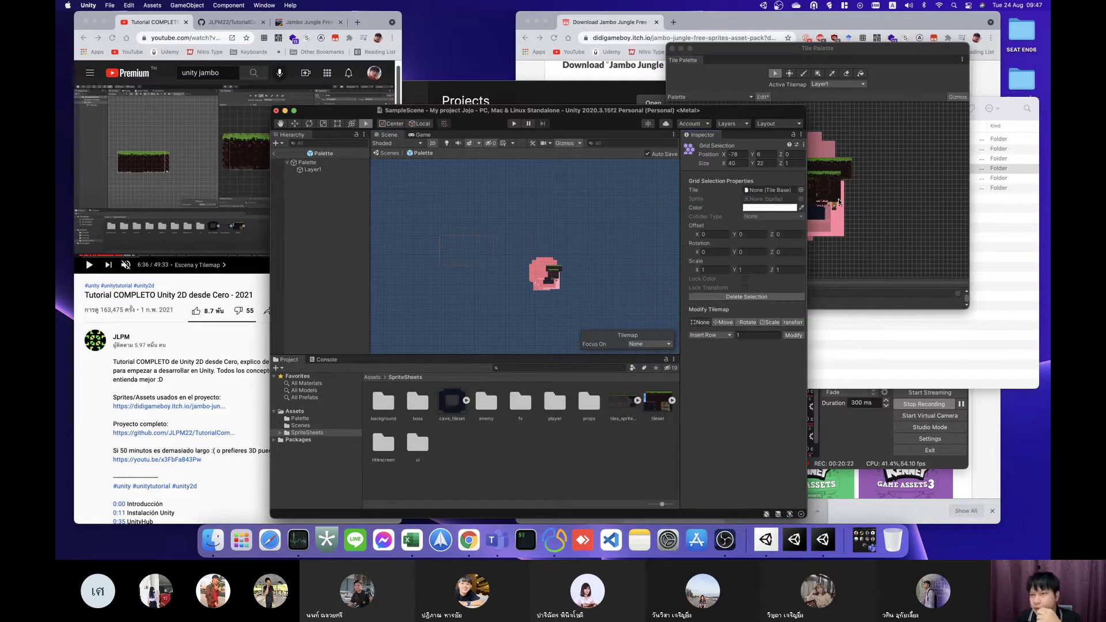
pyautogui.click(814, 168)
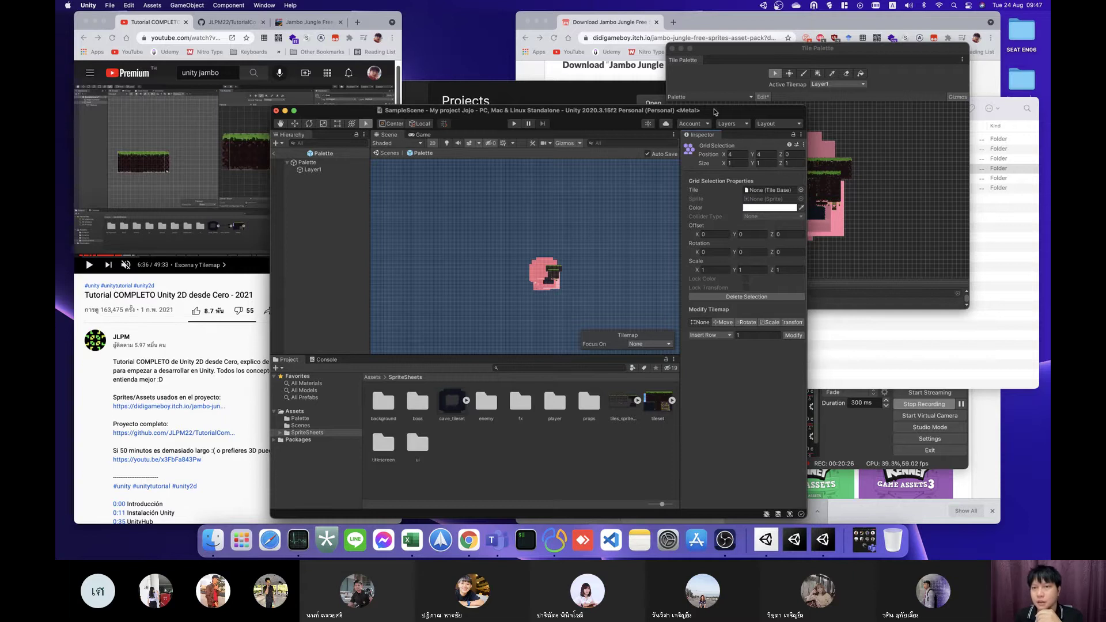
pyautogui.moveTo(716, 111); pyautogui.dragTo(554, 80)
# Step: Pick the grass platform tile block and paint a stroke of grass tiles in the scene
pyautogui.click(803, 162)
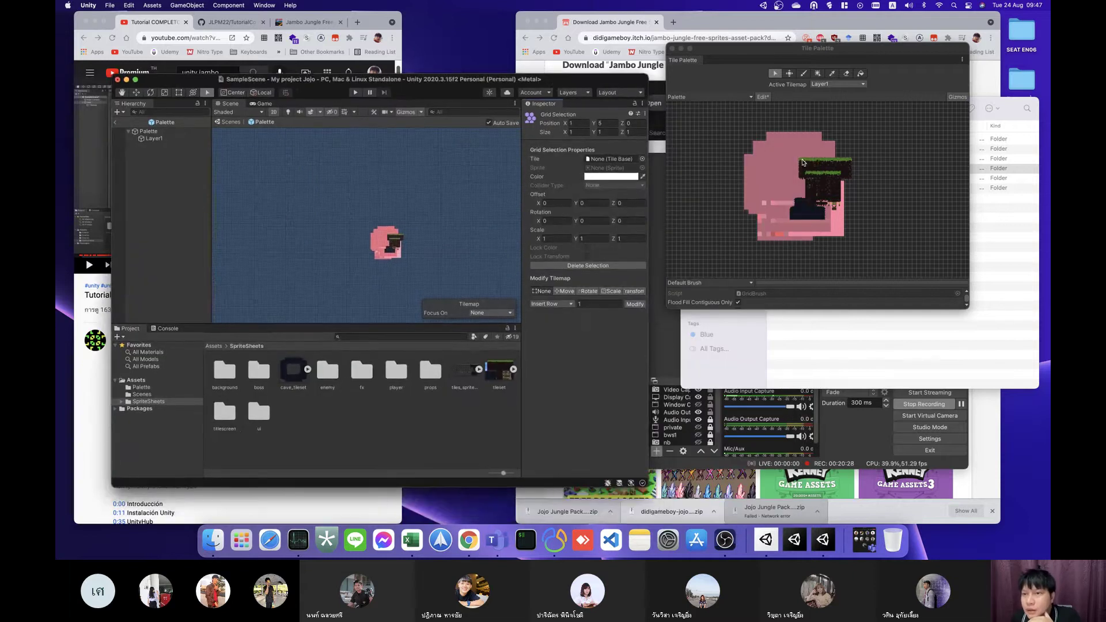
pyautogui.moveTo(800, 161); pyautogui.dragTo(852, 178)
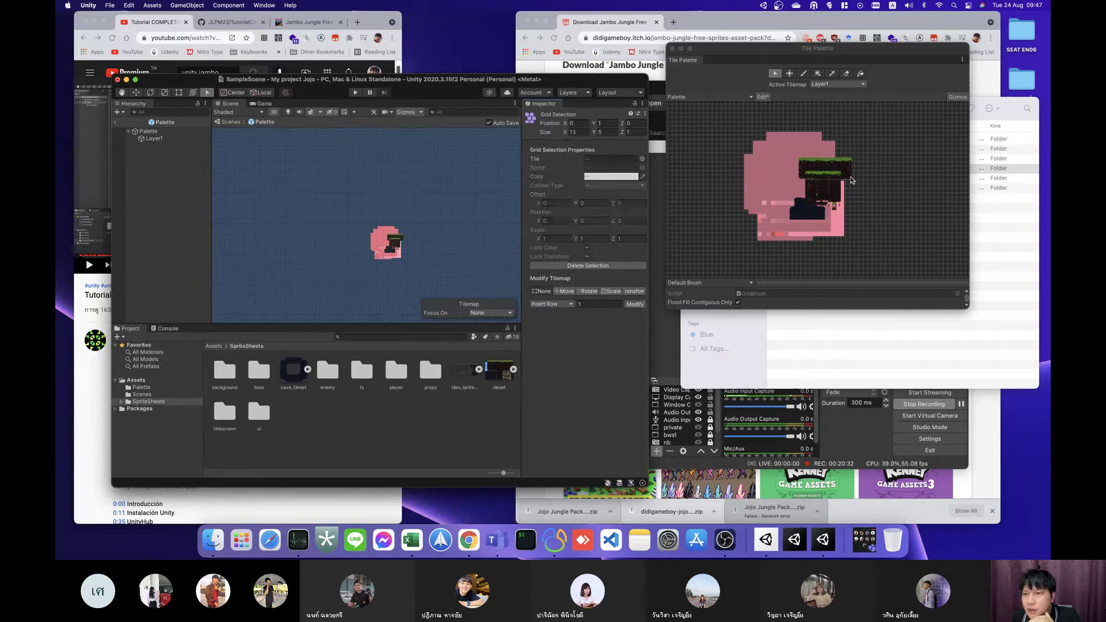
pyautogui.click(804, 73)
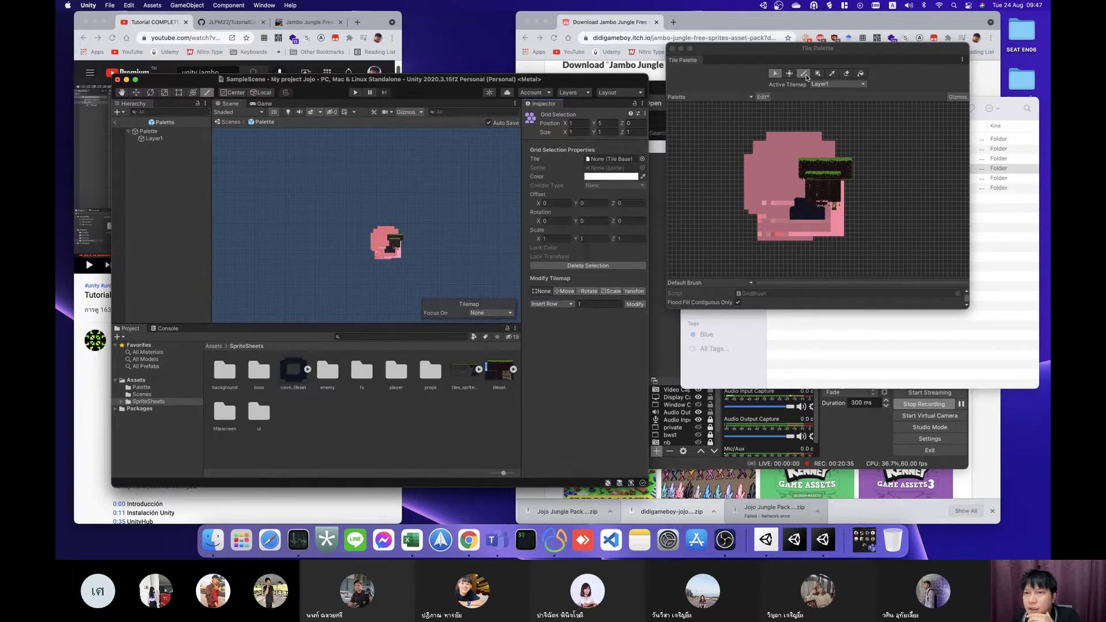
pyautogui.moveTo(305, 195); pyautogui.dragTo(370, 214)
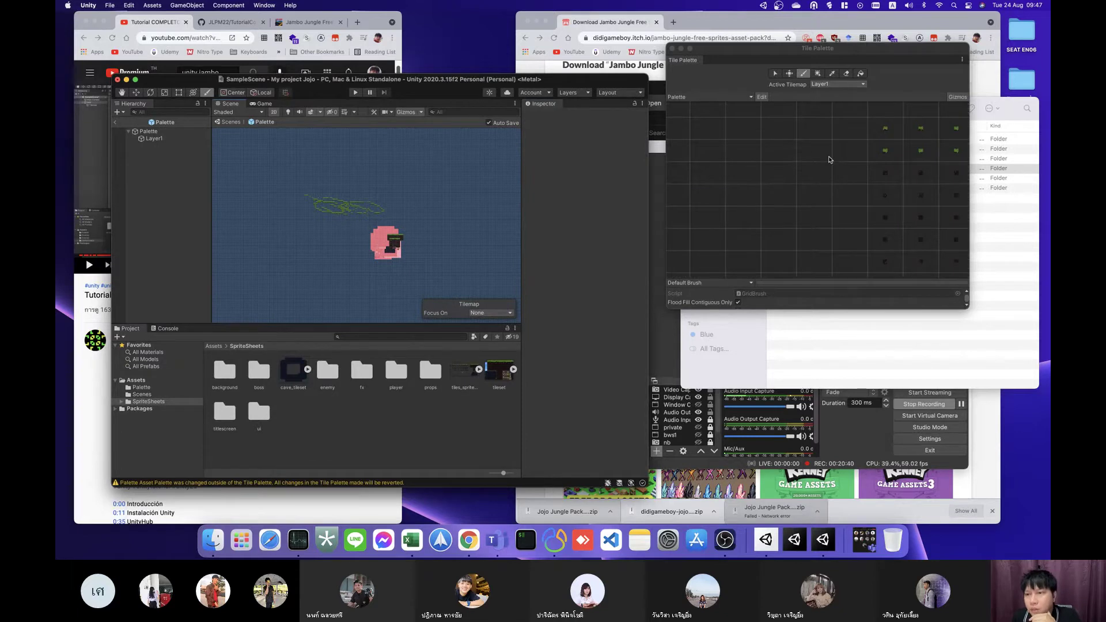
# Step: Zoom in and out over the palette grid and pick a tile to inspect
pyautogui.scroll(-3, 829, 160)
pyautogui.scroll(-5, 829, 160)
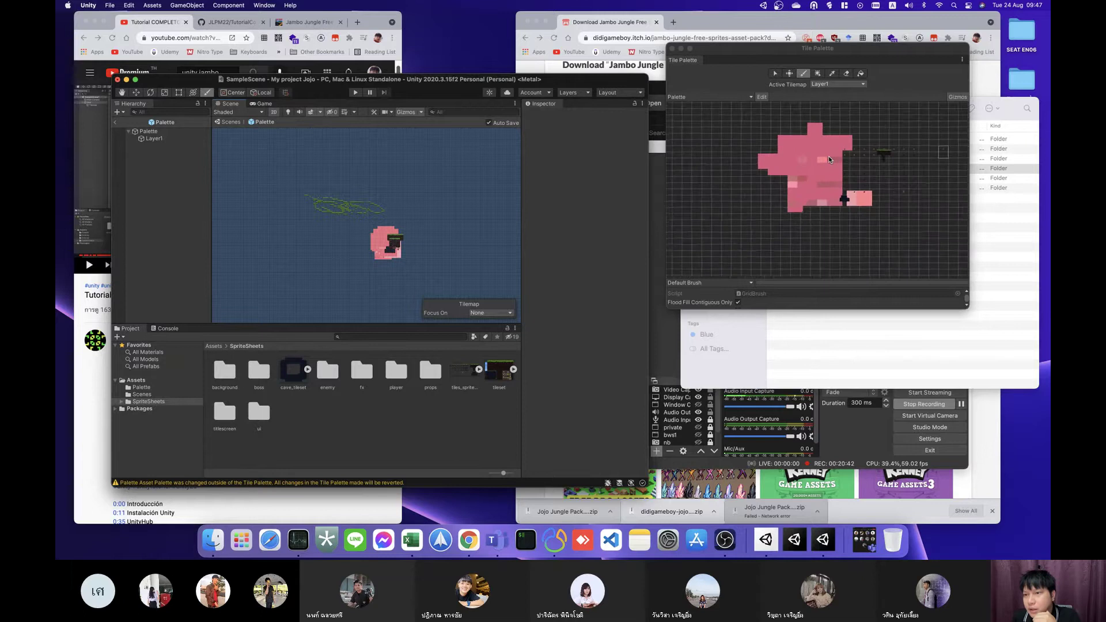
pyautogui.click(880, 156)
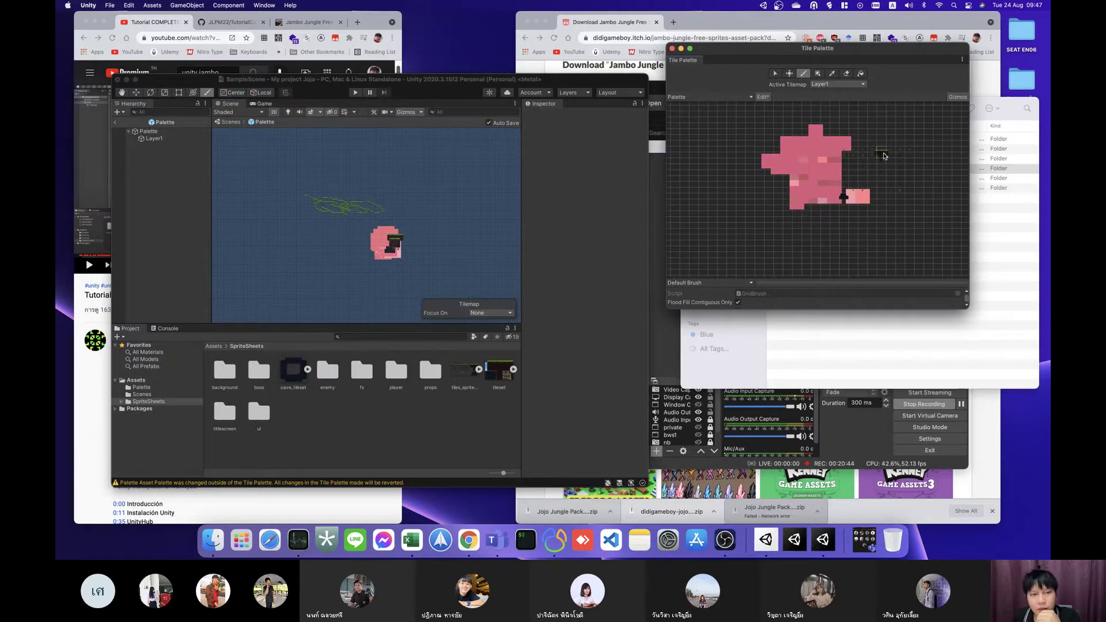
pyautogui.click(381, 222)
pyautogui.scroll(10, 378, 221)
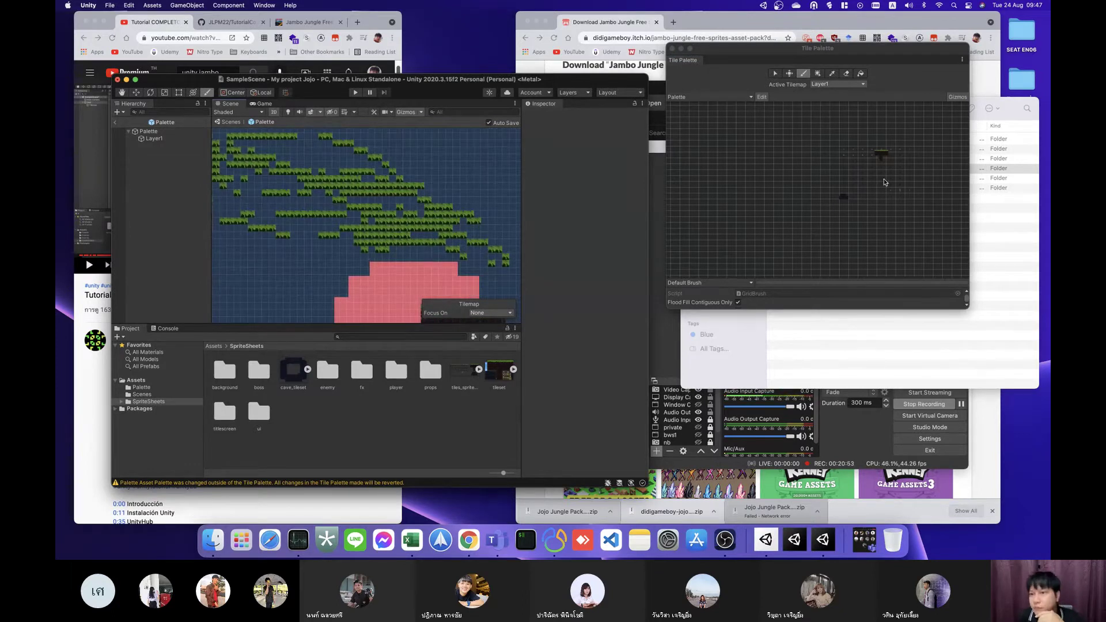
pyautogui.scroll(3, 867, 164)
pyautogui.scroll(2, 867, 163)
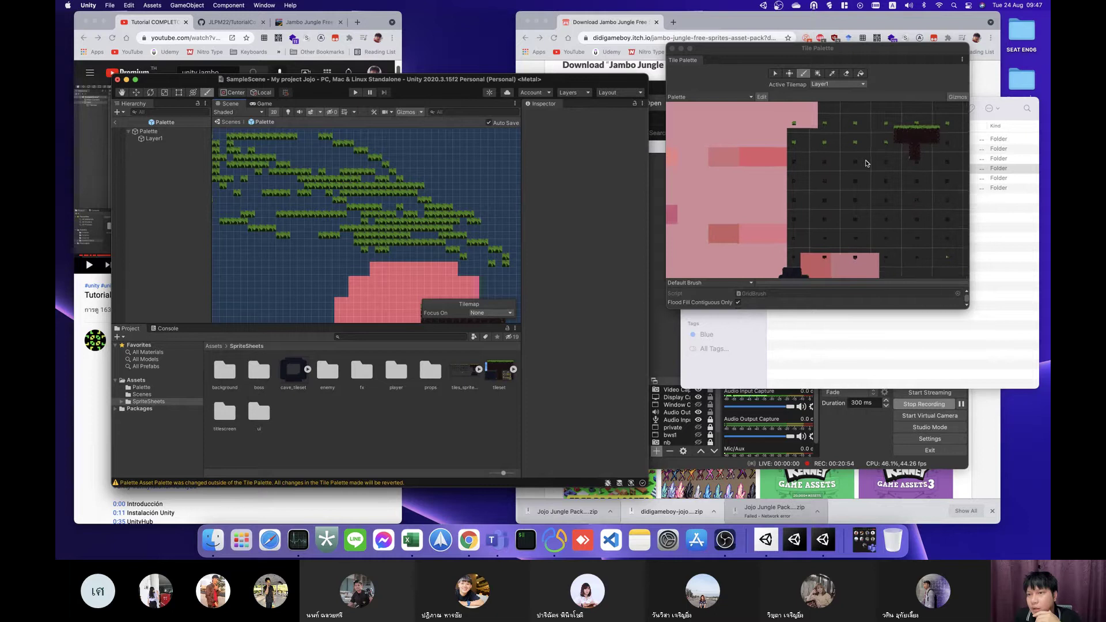
pyautogui.scroll(3, 867, 164)
pyautogui.scroll(-5, 868, 164)
pyautogui.scroll(-2, 867, 164)
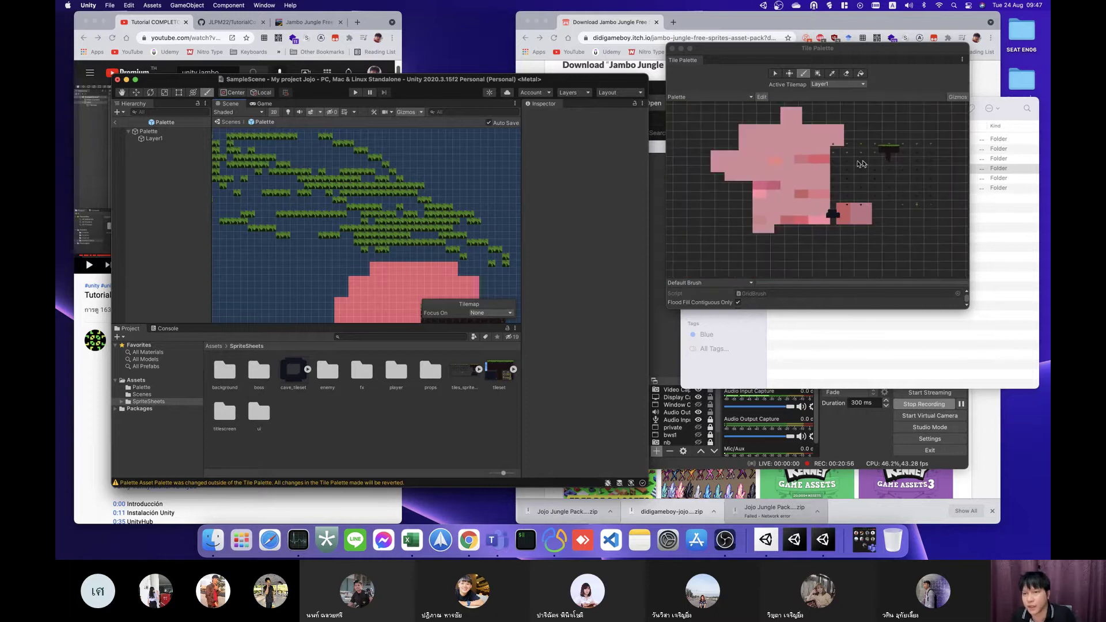
pyautogui.click(735, 156)
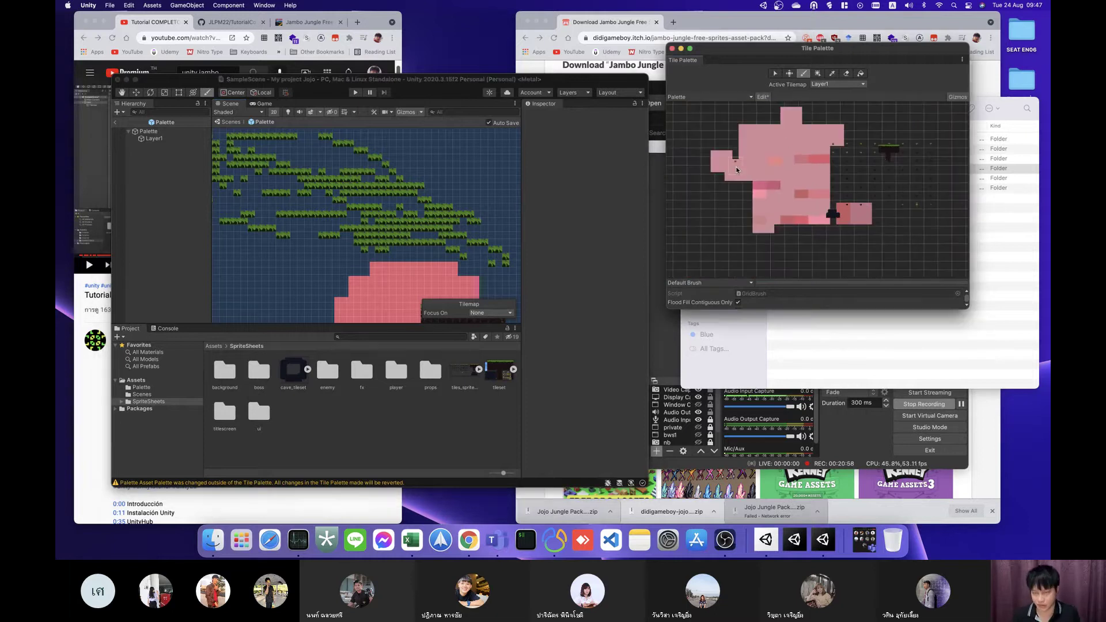
# Step: Close the Tile Palette and delete the Palette asset from Assets/Palette
pyautogui.click(672, 49)
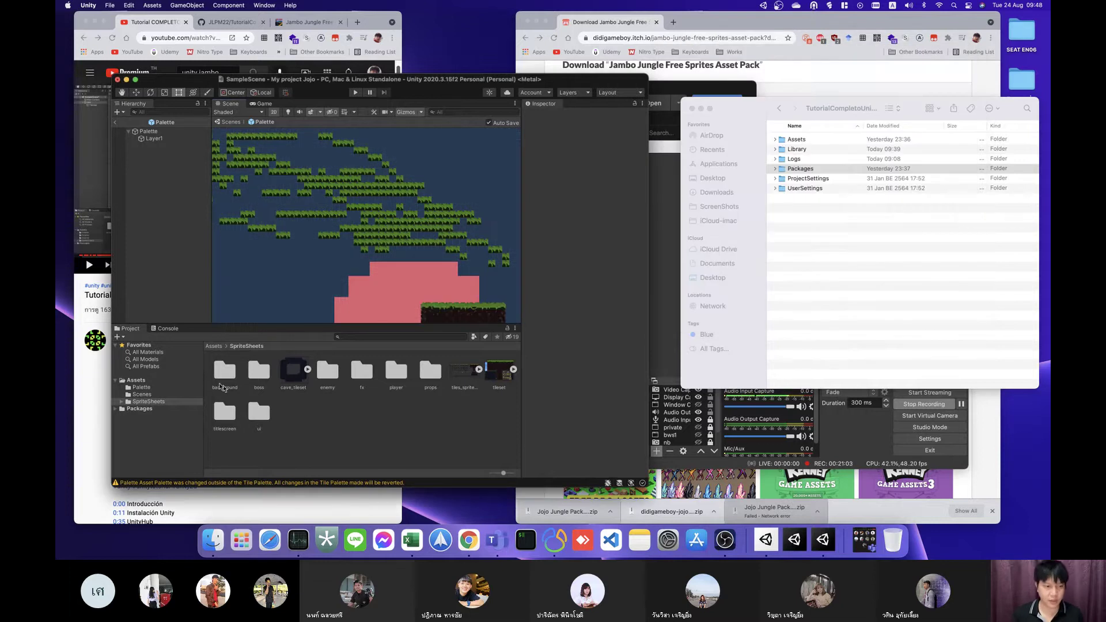
pyautogui.click(142, 388)
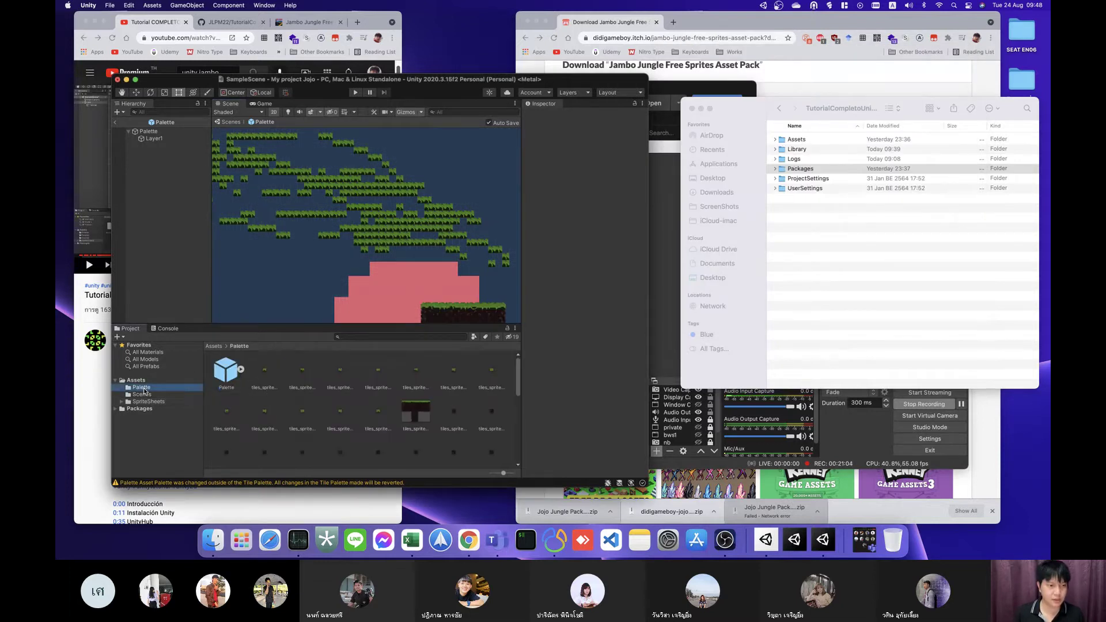
pyautogui.rightClick(241, 371)
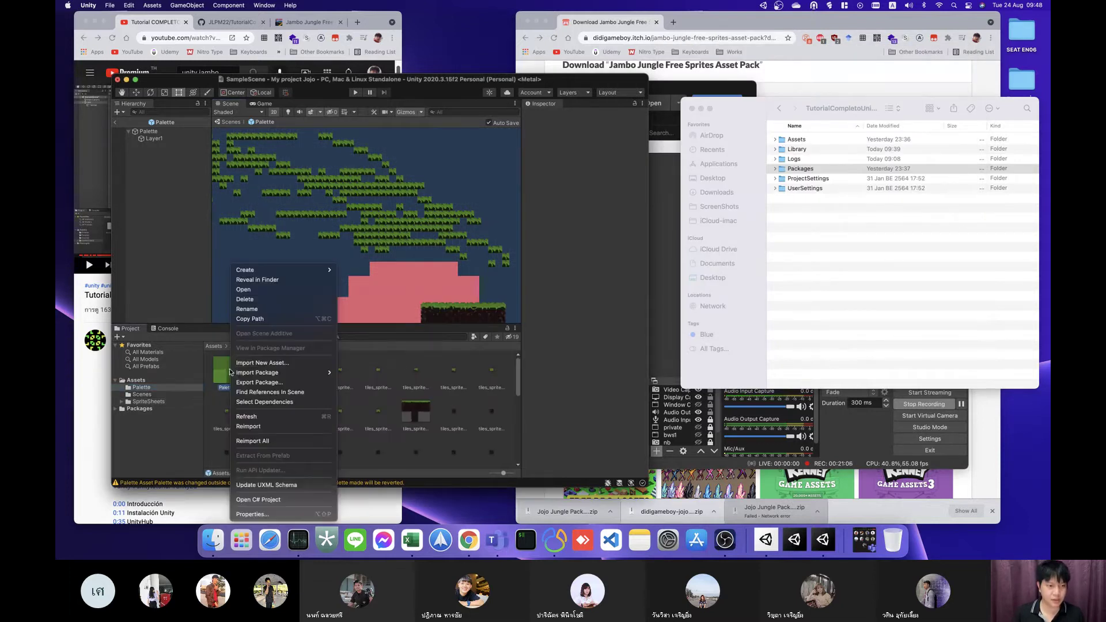
pyautogui.click(259, 299)
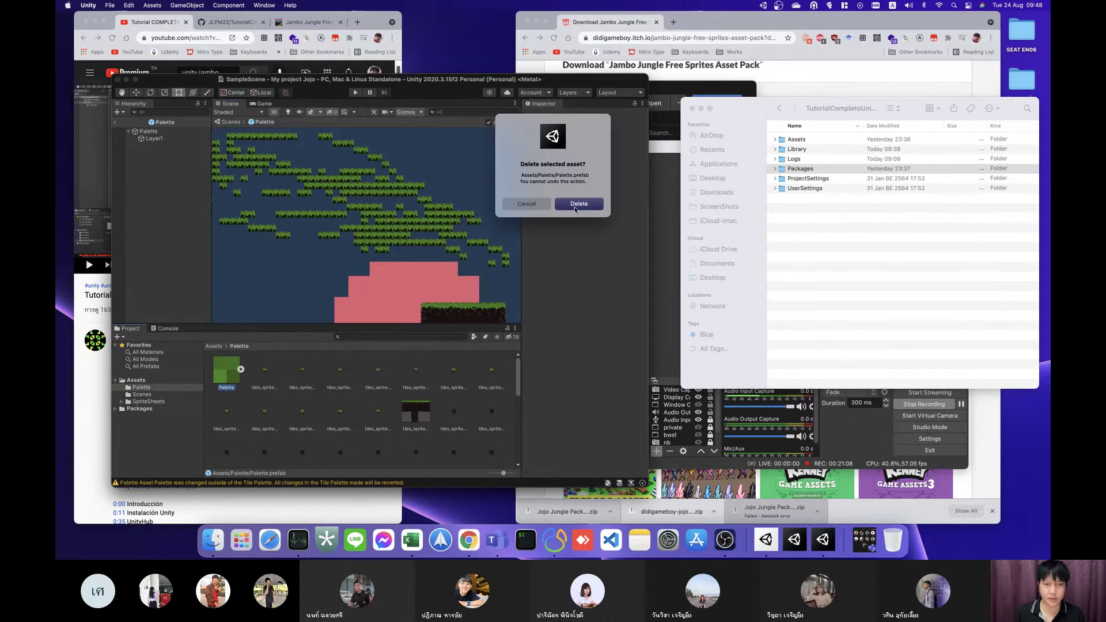
pyautogui.click(581, 206)
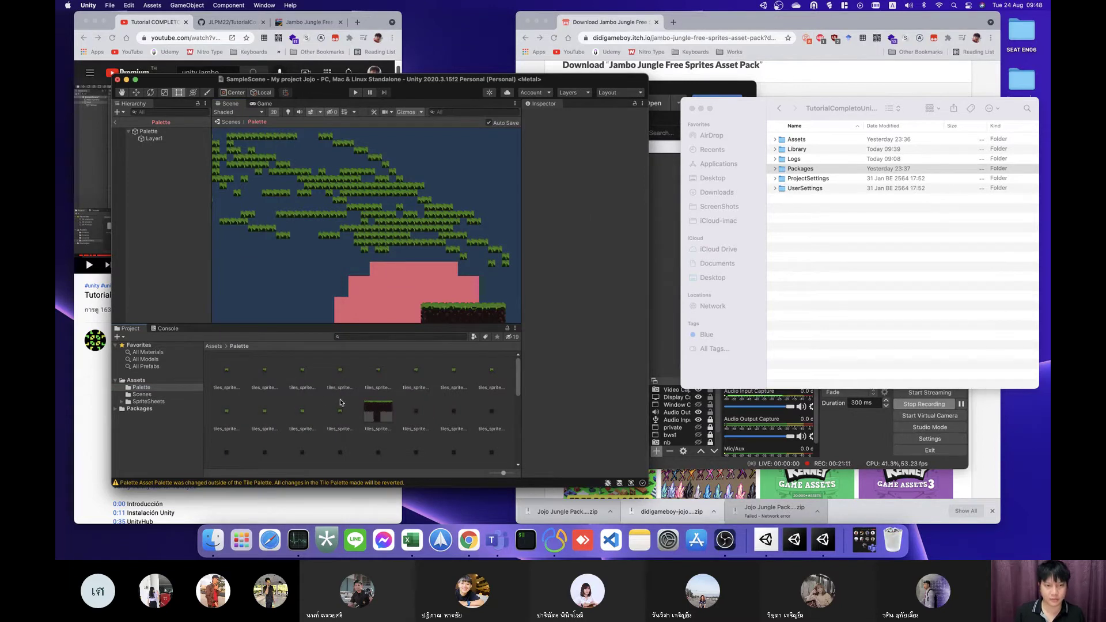
# Step: Select all the remaining tile assets with Cmd+A and delete them, leaving the folder empty
pyautogui.press('super+a')
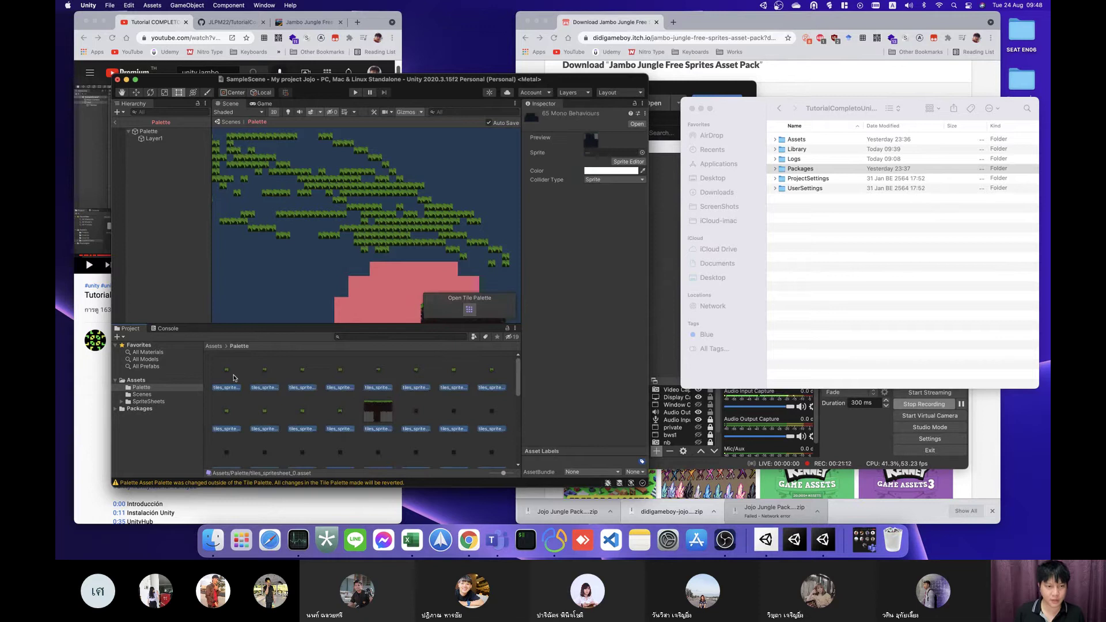
pyautogui.rightClick(234, 377)
pyautogui.click(259, 299)
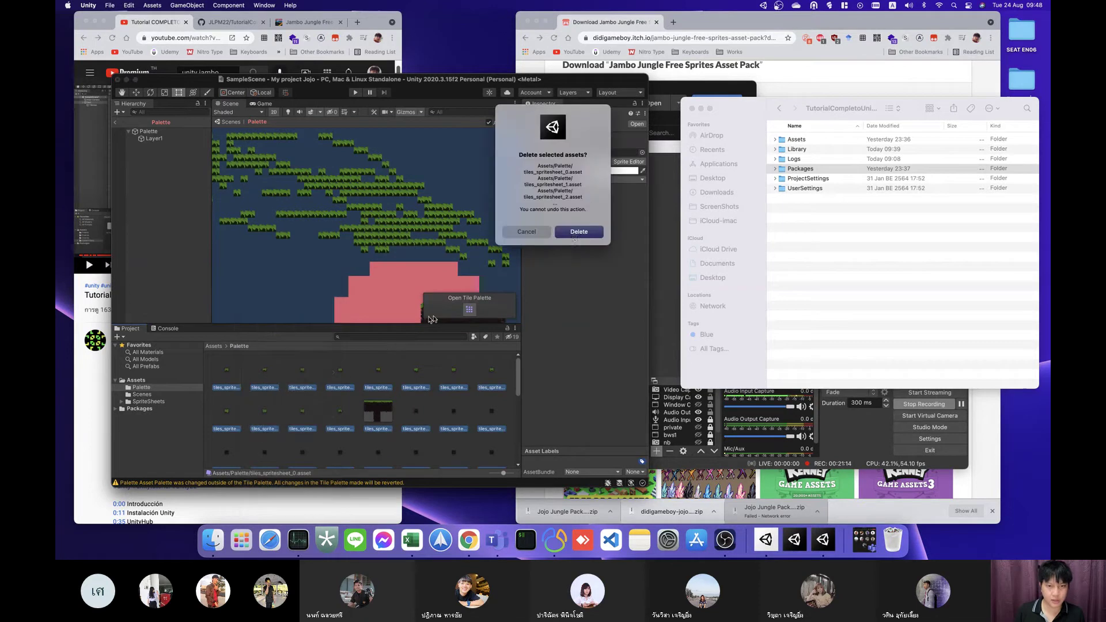
pyautogui.click(579, 232)
pyautogui.rightClick(282, 387)
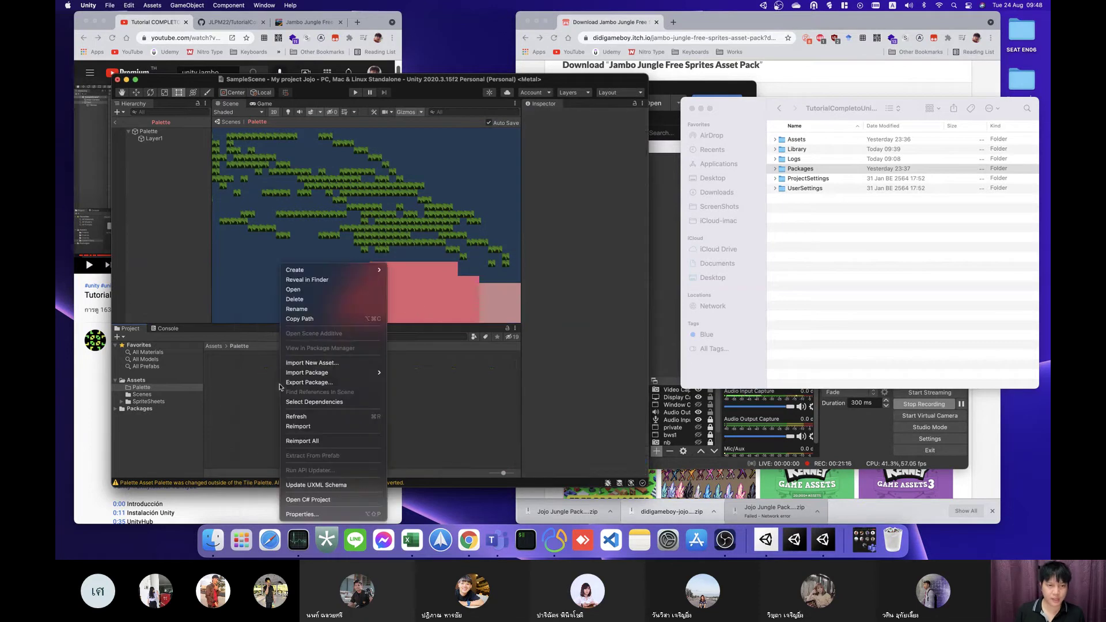
pyautogui.moveTo(320, 274)
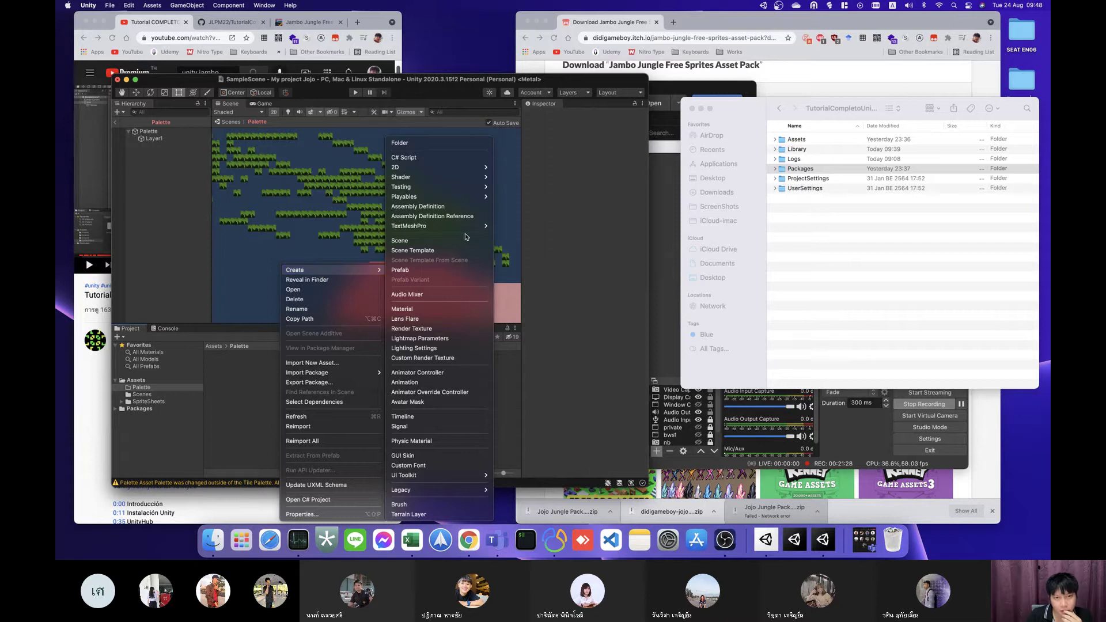
pyautogui.click(233, 378)
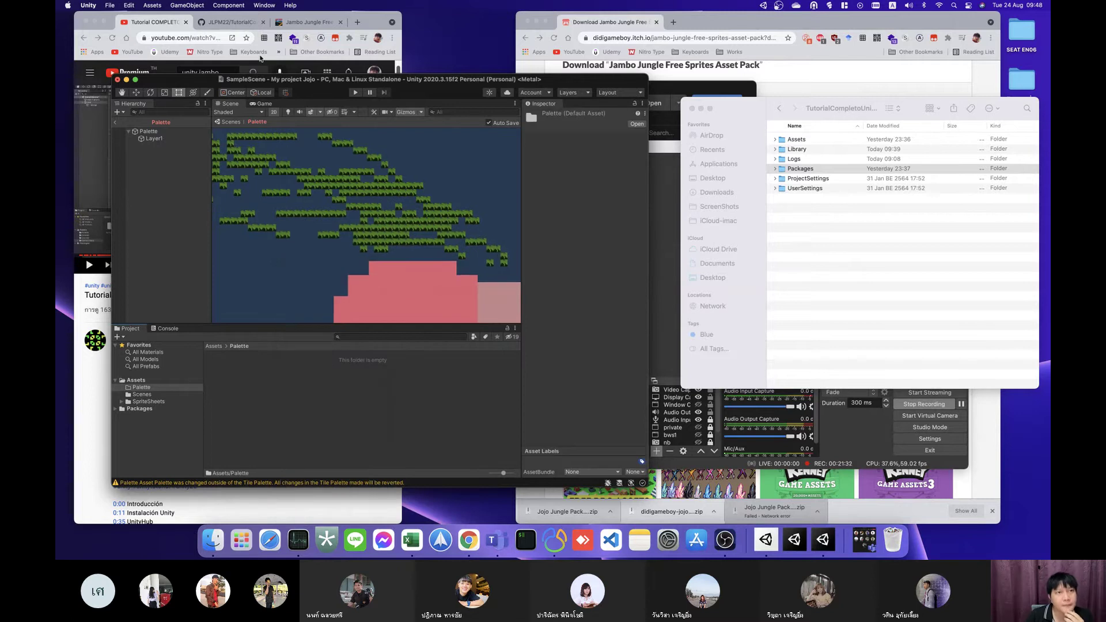
# Step: Reopen Window > 2D > Tile Palette and create 'New Palette' saved in the Palette folder
pyautogui.click(274, 6)
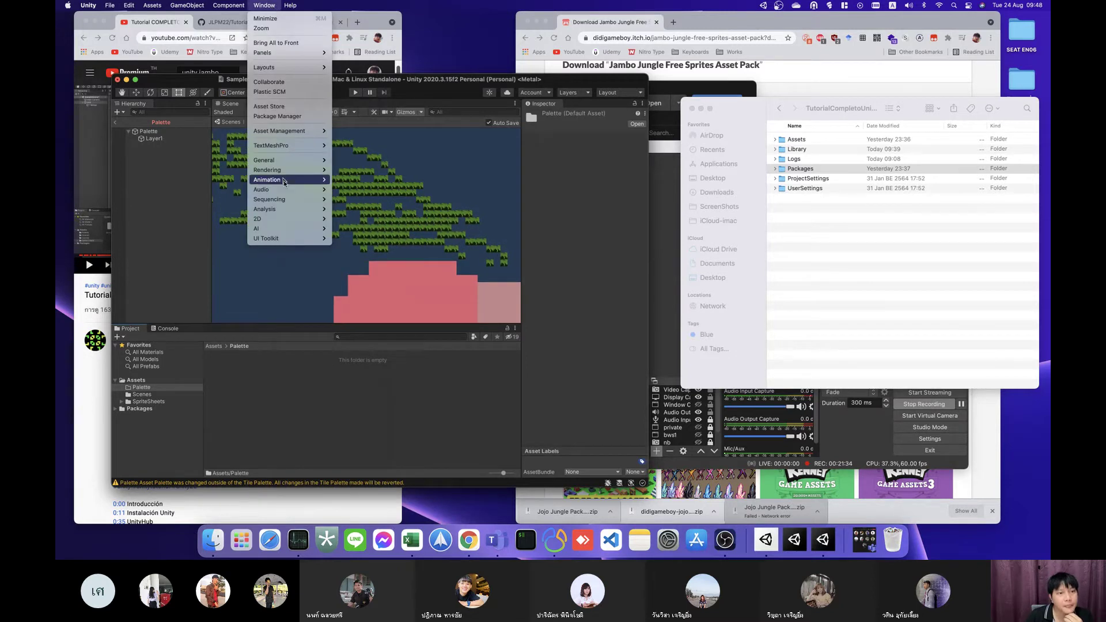
pyautogui.moveTo(288, 219)
pyautogui.click(367, 230)
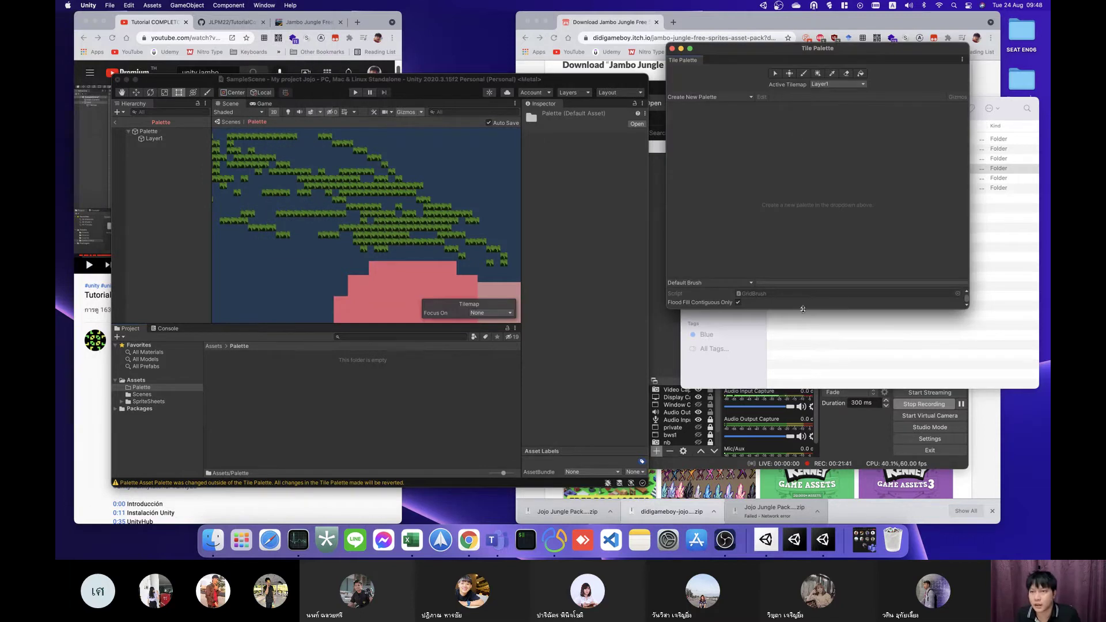
pyautogui.click(714, 98)
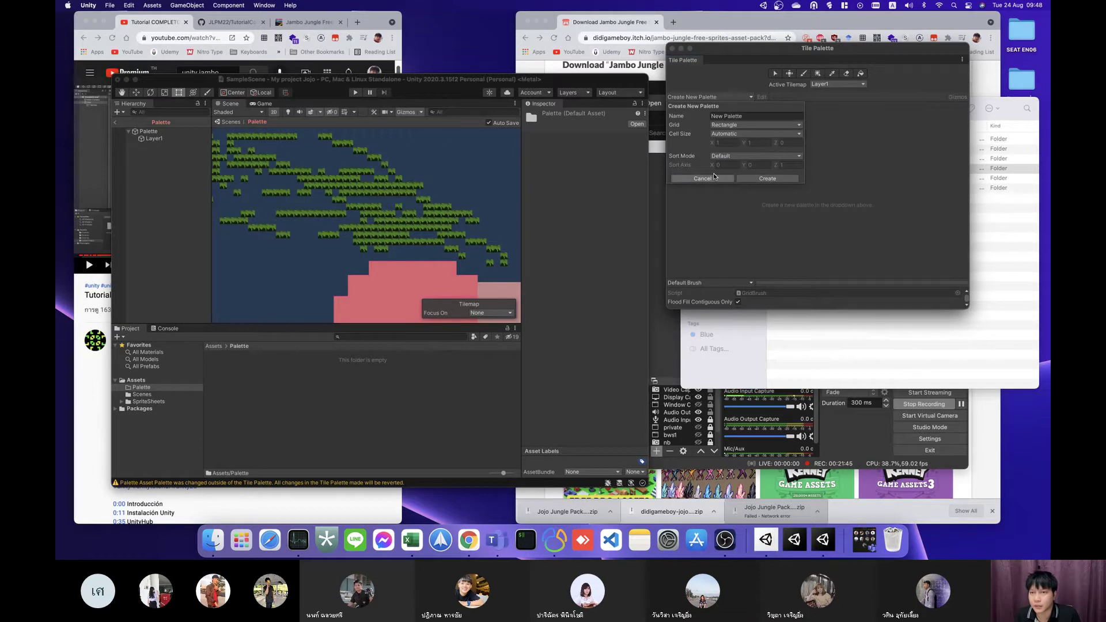
pyautogui.click(766, 179)
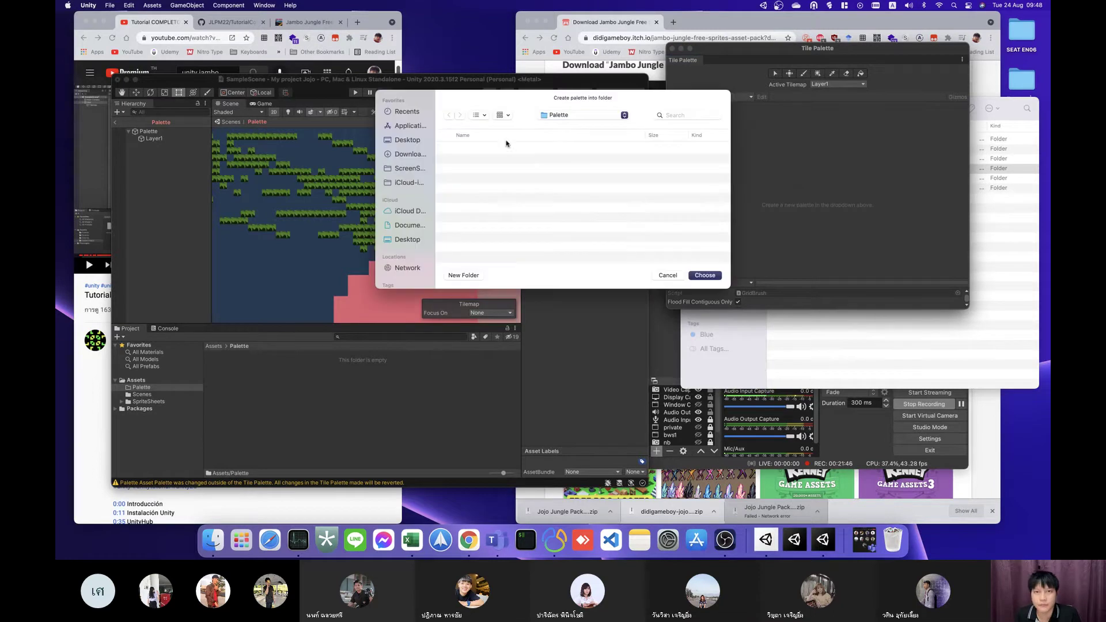
pyautogui.click(706, 276)
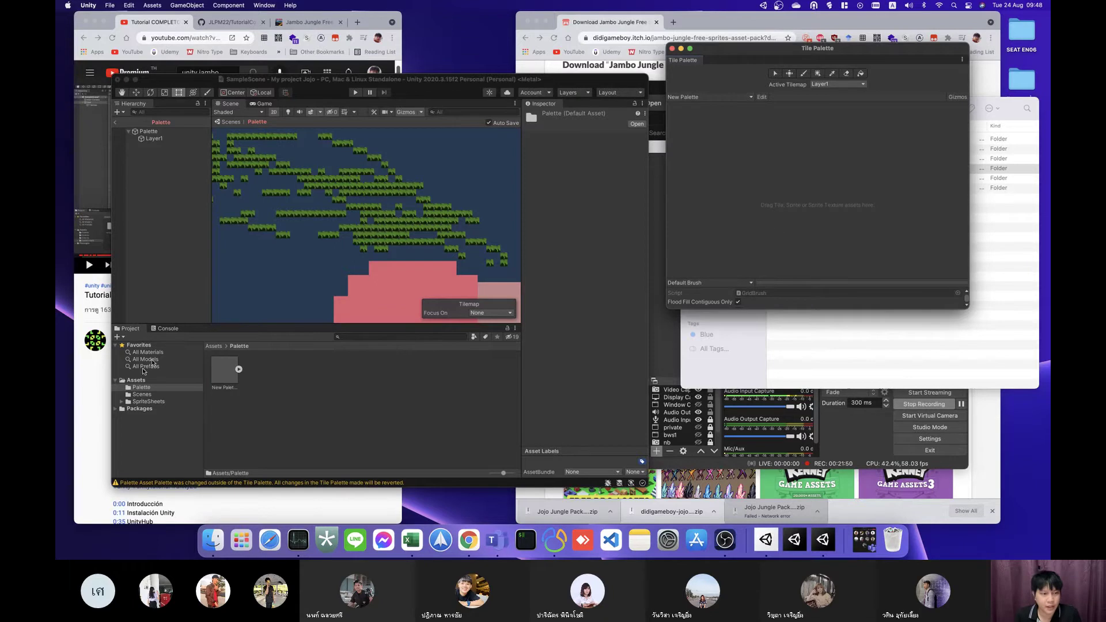
pyautogui.click(141, 401)
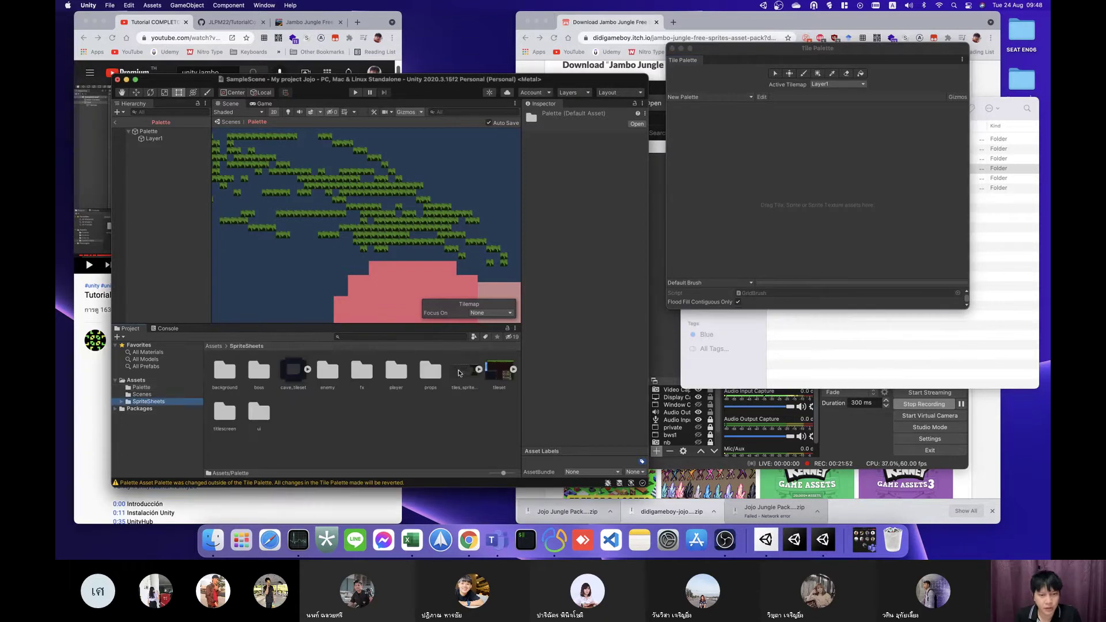
# Step: Drag tiles_spritesheet into the new palette and pick the Palette folder for generated tiles
pyautogui.moveTo(499, 373); pyautogui.dragTo(738, 241)
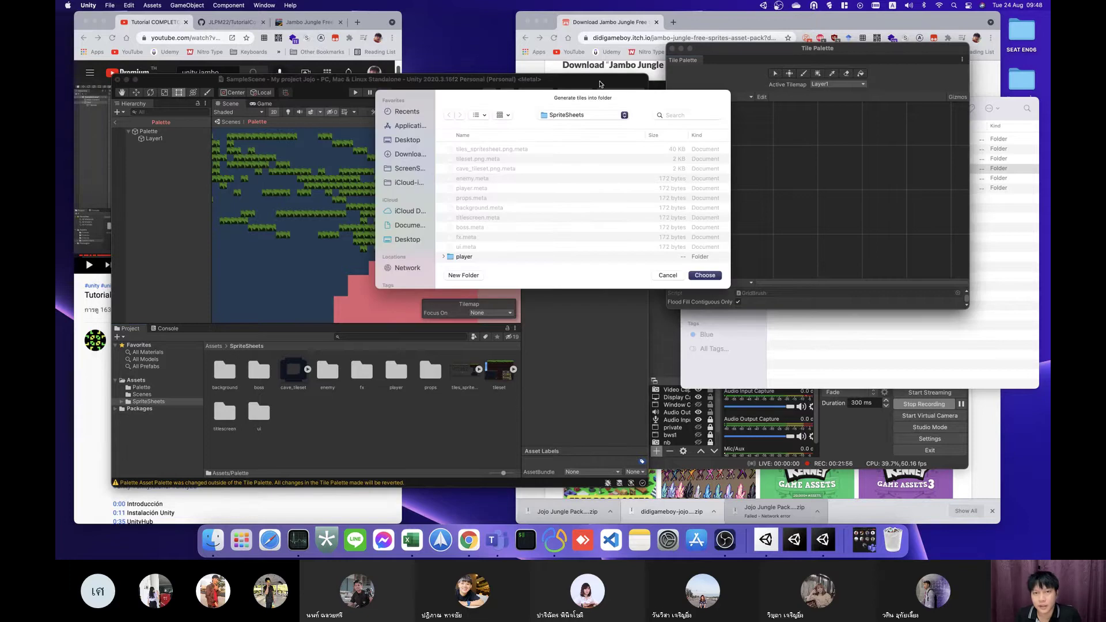
pyautogui.click(571, 116)
pyautogui.click(568, 125)
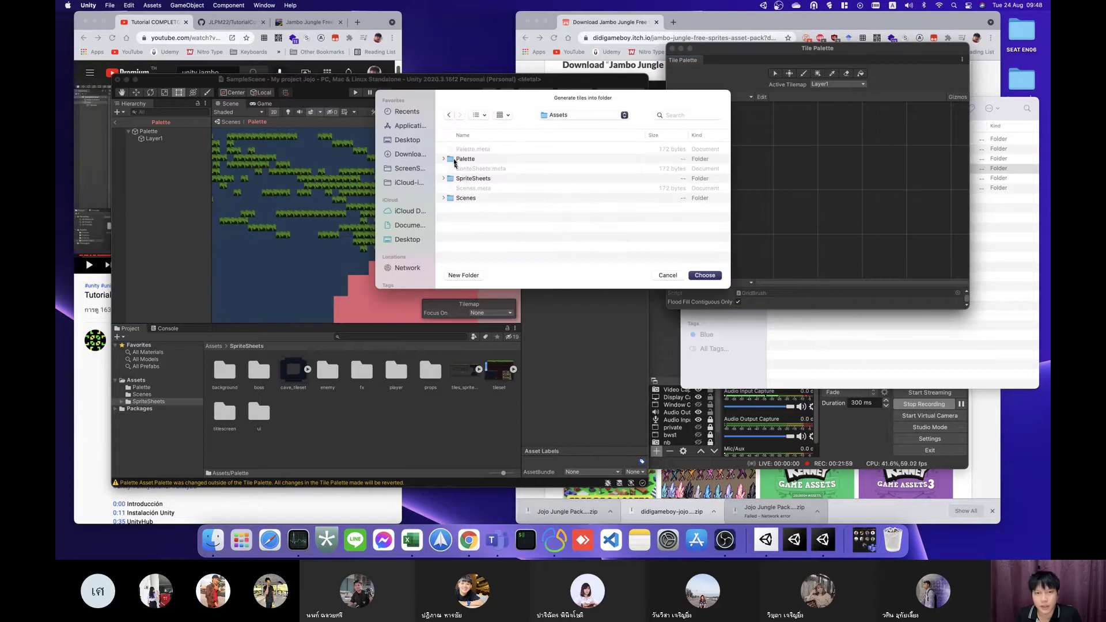
pyautogui.click(461, 159)
pyautogui.click(705, 275)
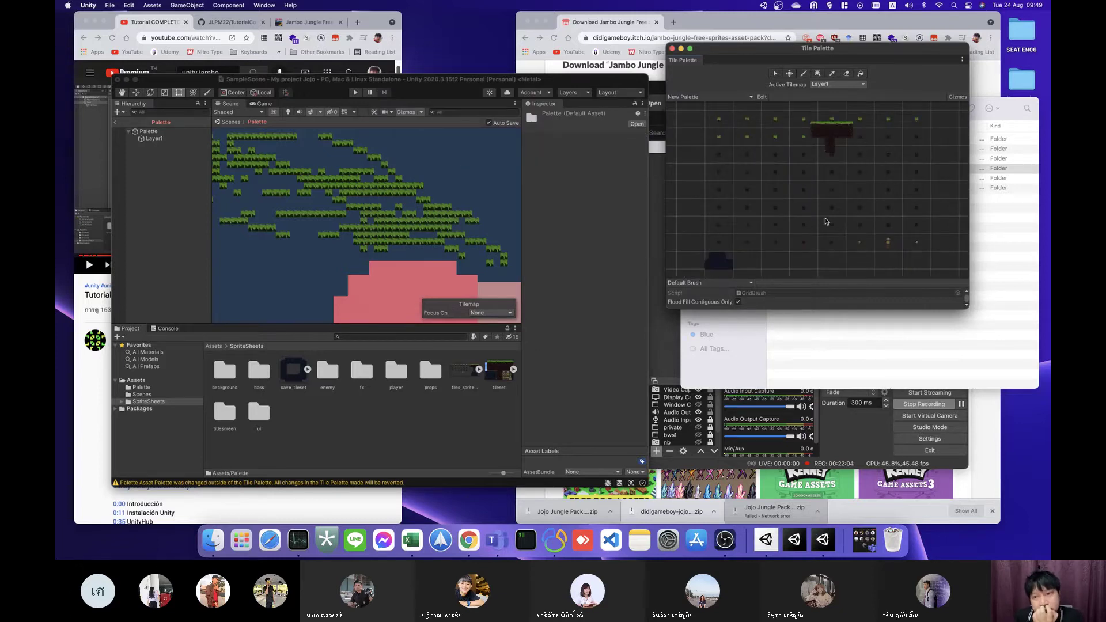
# Step: Drag tiles_spritesheet in again and generate its tiles into the SpriteSheets folder
pyautogui.scroll(-5, 825, 221)
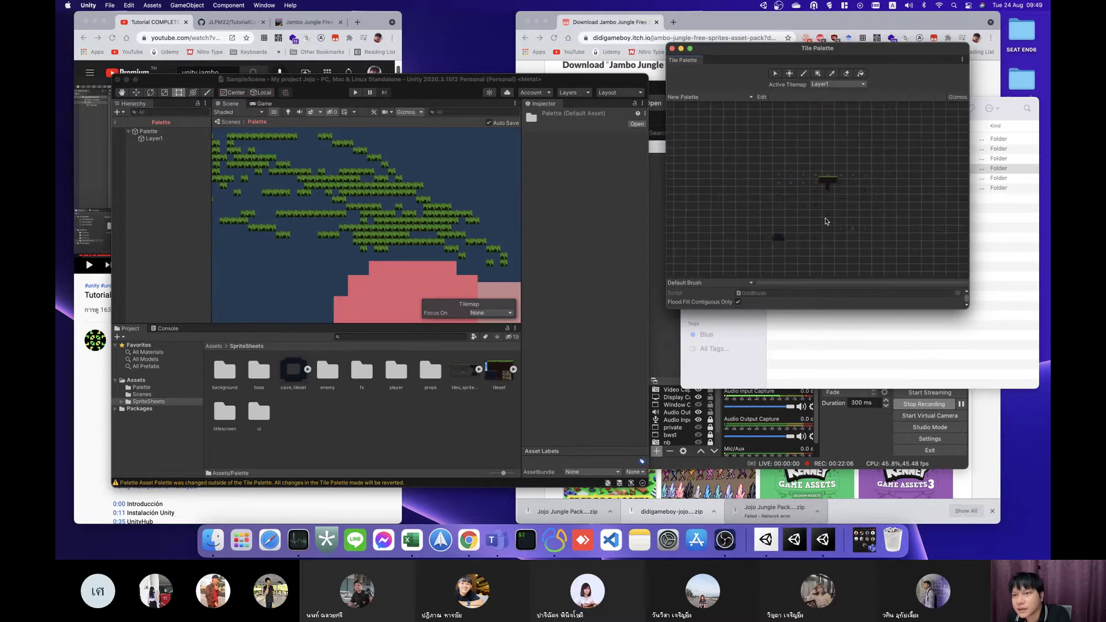
pyautogui.scroll(2, 826, 222)
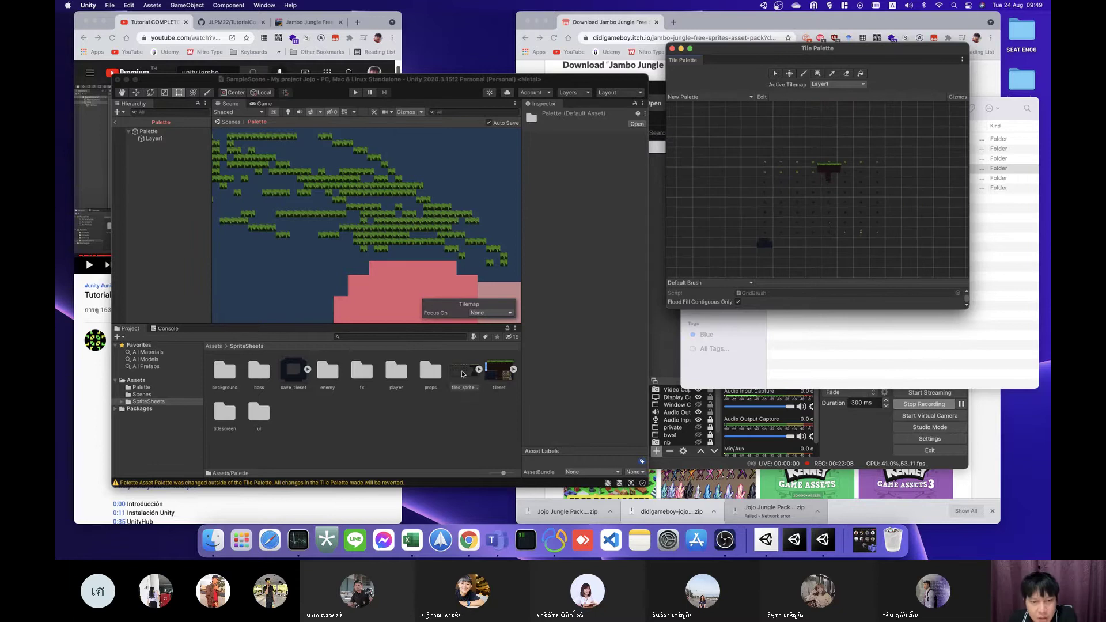
pyautogui.moveTo(462, 375); pyautogui.dragTo(715, 125)
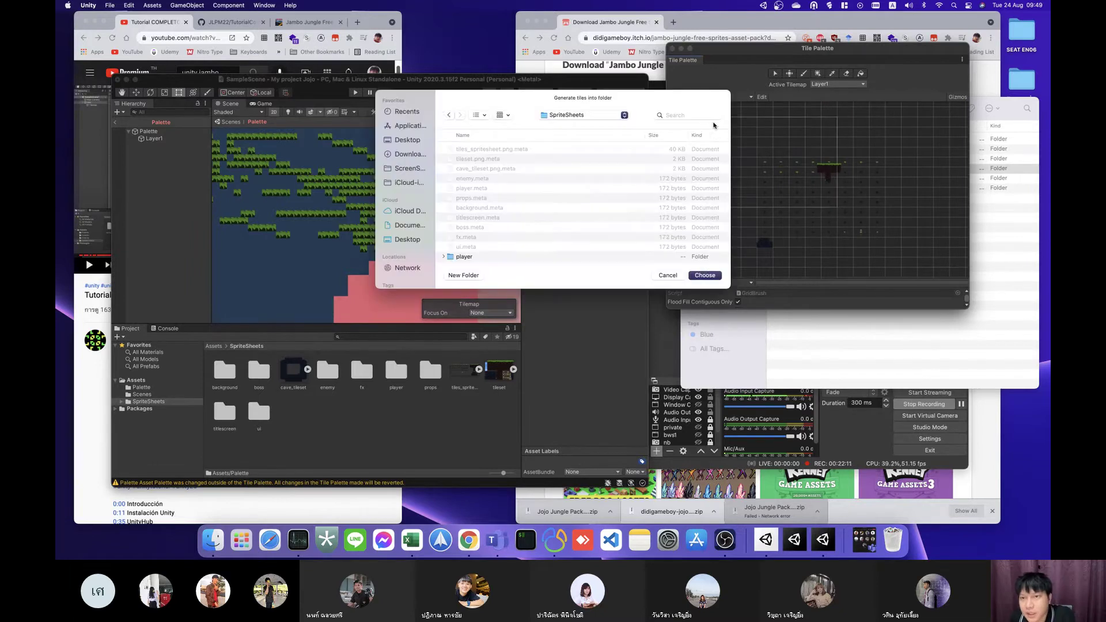
pyautogui.click(703, 276)
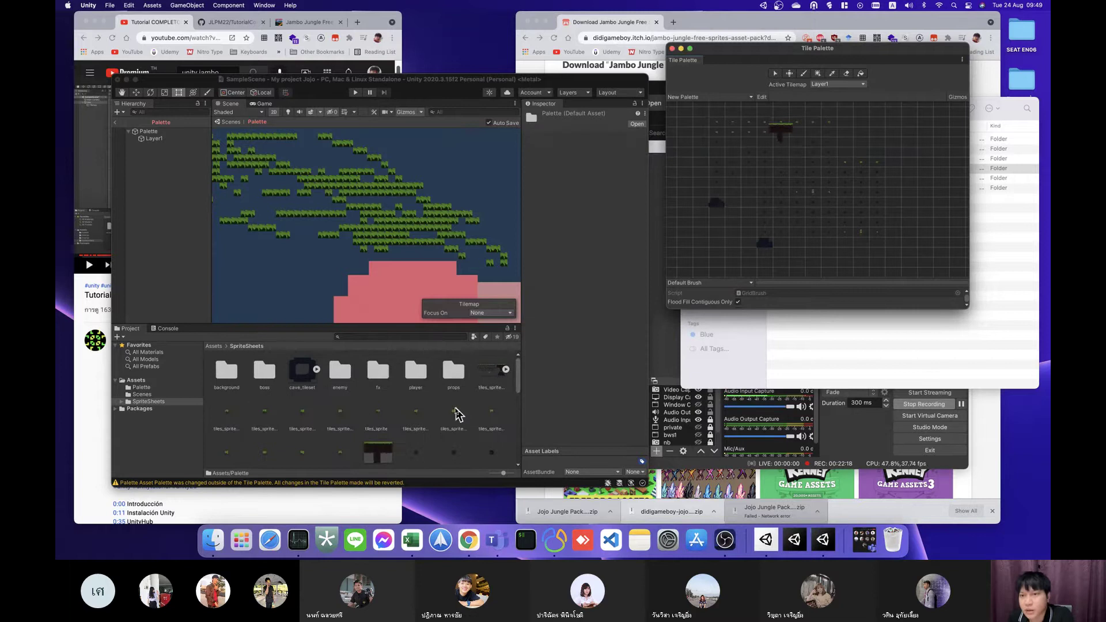
# Step: Pick a grass tile and paint a row of grass in the scene
pyautogui.click(774, 131)
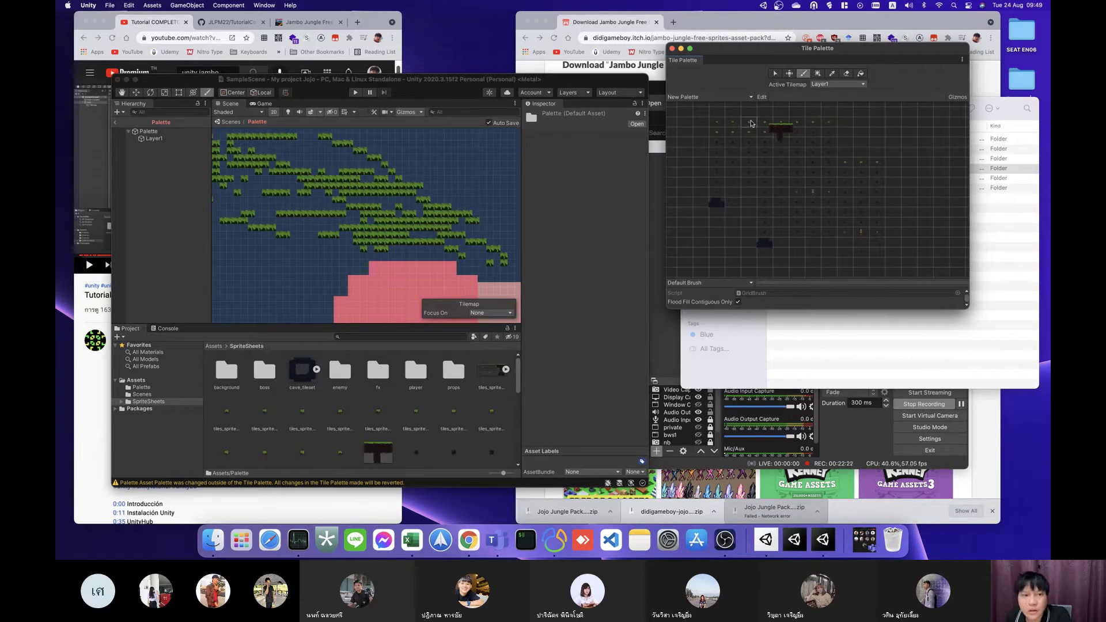
pyautogui.click(751, 124)
pyautogui.click(392, 130)
pyautogui.moveTo(374, 140); pyautogui.dragTo(458, 154)
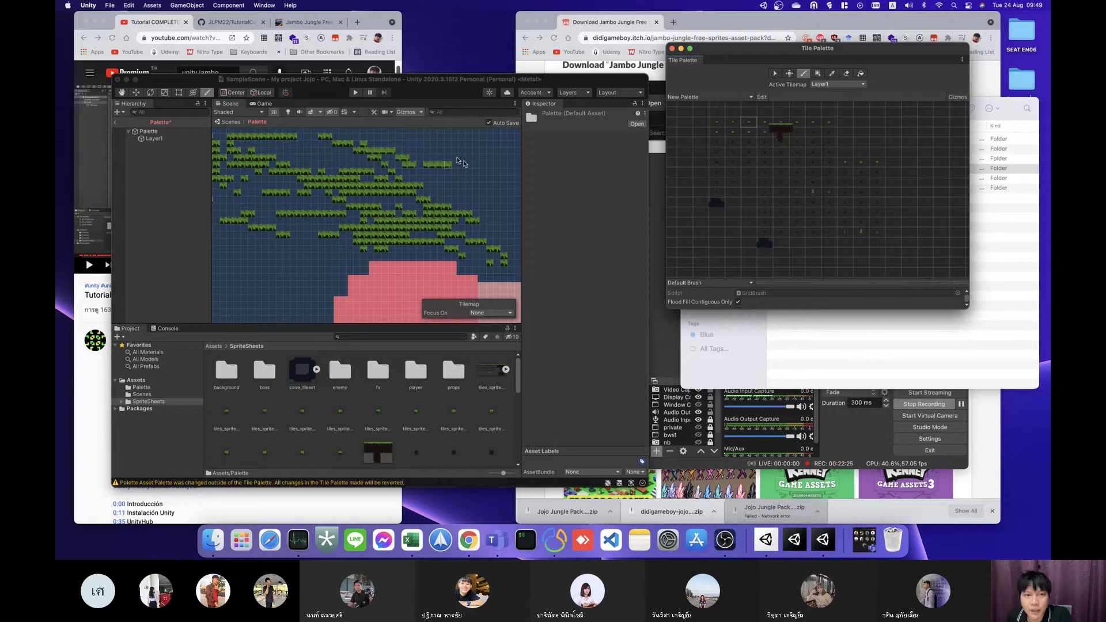
# Step: Paint dark tiles diagonally across the scene, then a grass band over the dark cave area
pyautogui.click(775, 131)
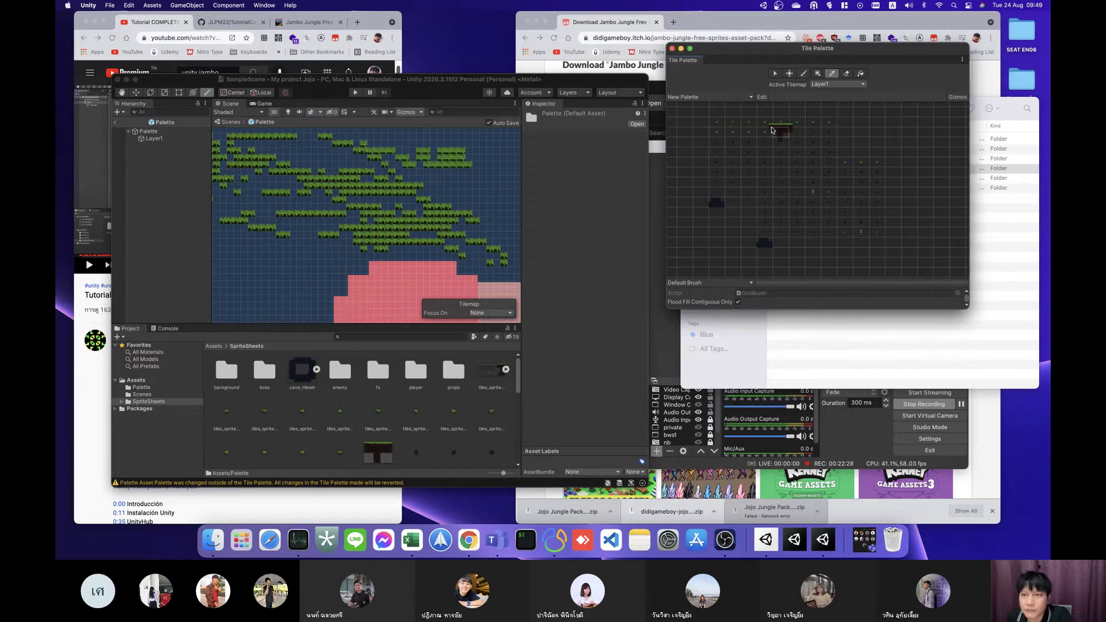
pyautogui.scroll(2, 774, 132)
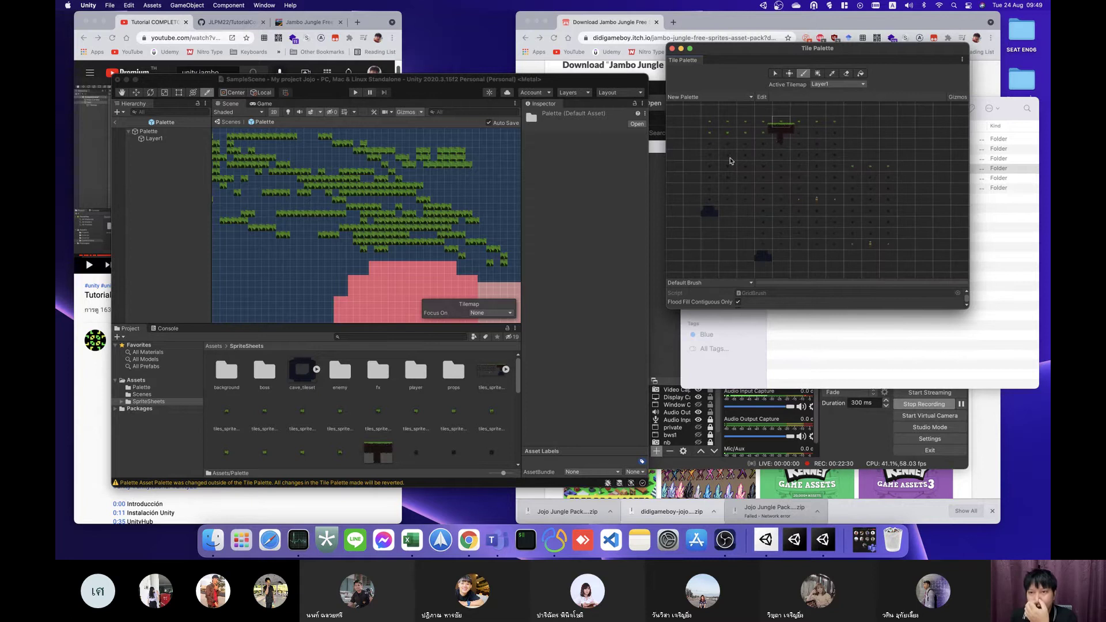
pyautogui.click(730, 160)
pyautogui.moveTo(511, 157)
pyautogui.mouseDown()
pyautogui.moveTo(273, 247)
pyautogui.moveTo(286, 281)
pyautogui.mouseUp()
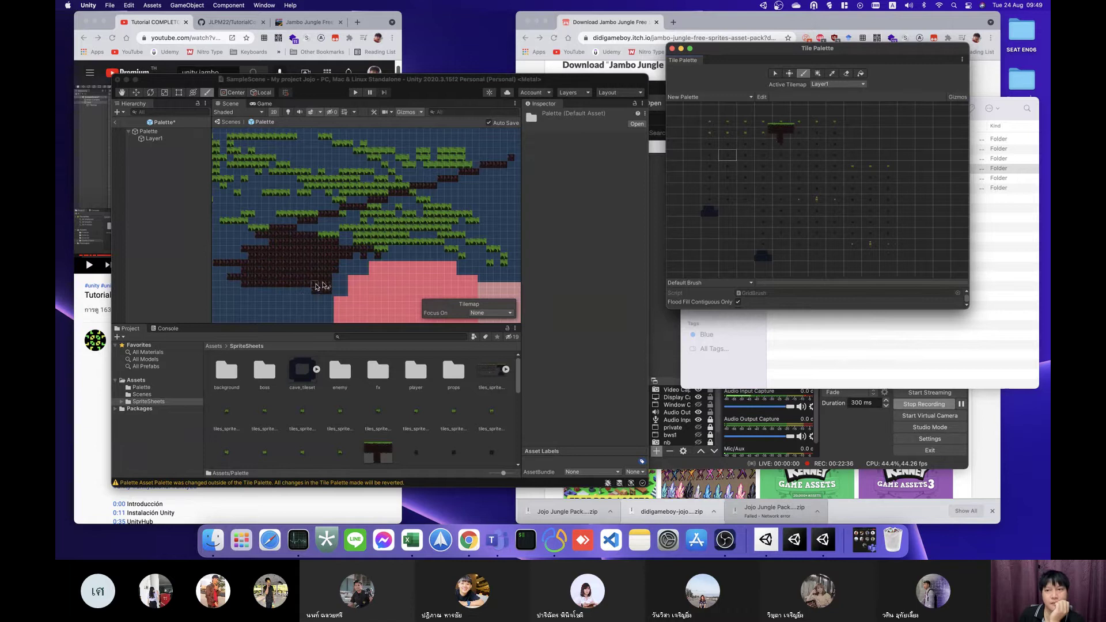
pyautogui.click(746, 123)
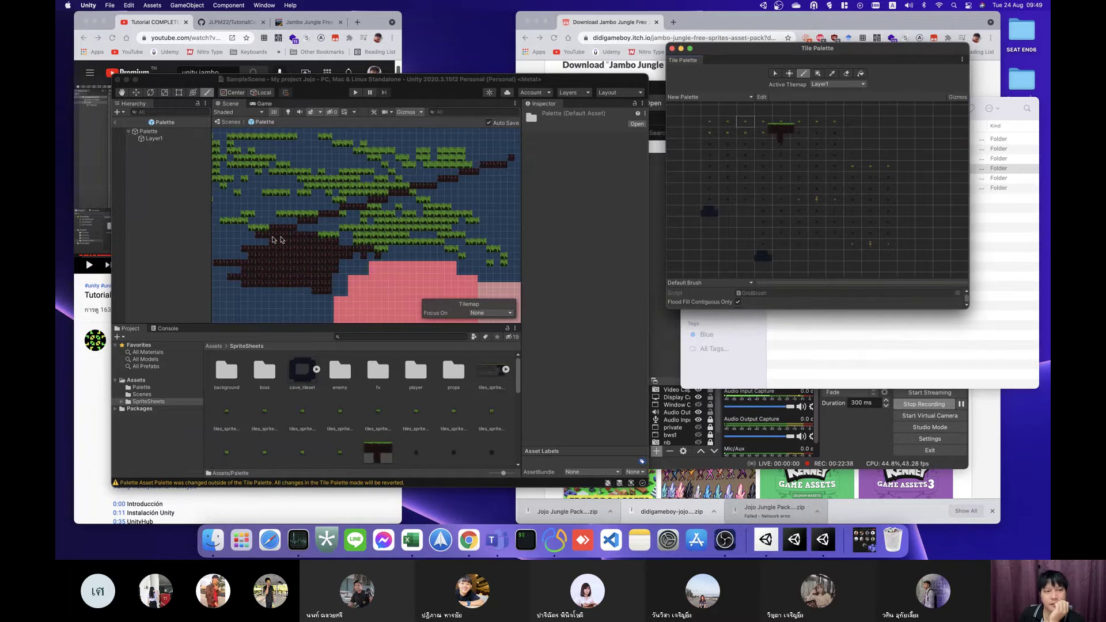
pyautogui.moveTo(272, 239); pyautogui.dragTo(359, 246)
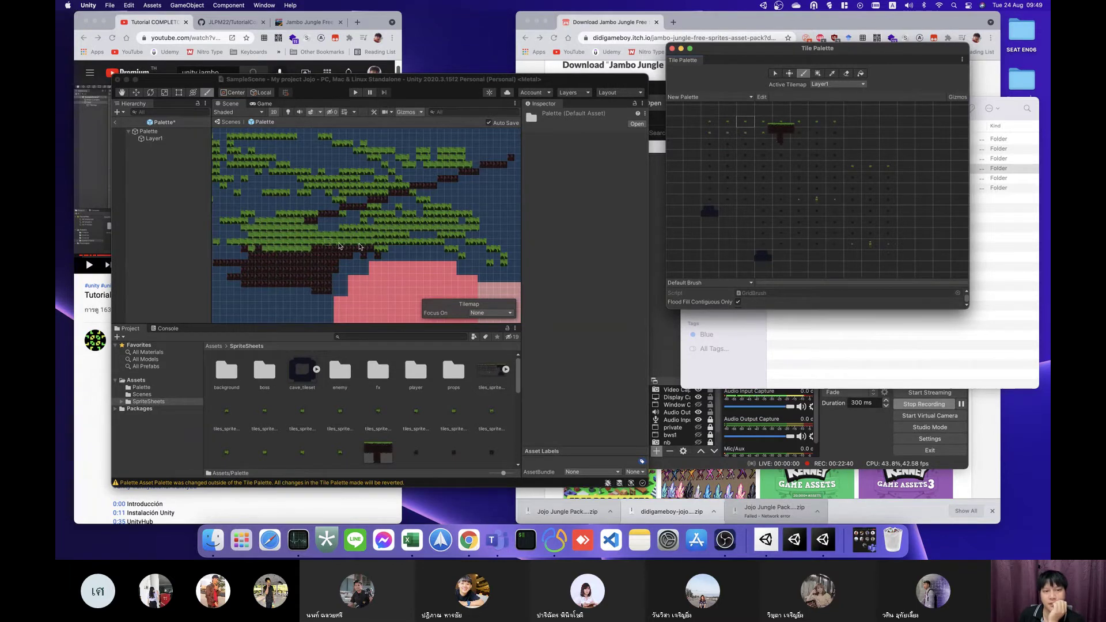
pyautogui.scroll(-10, 380, 245)
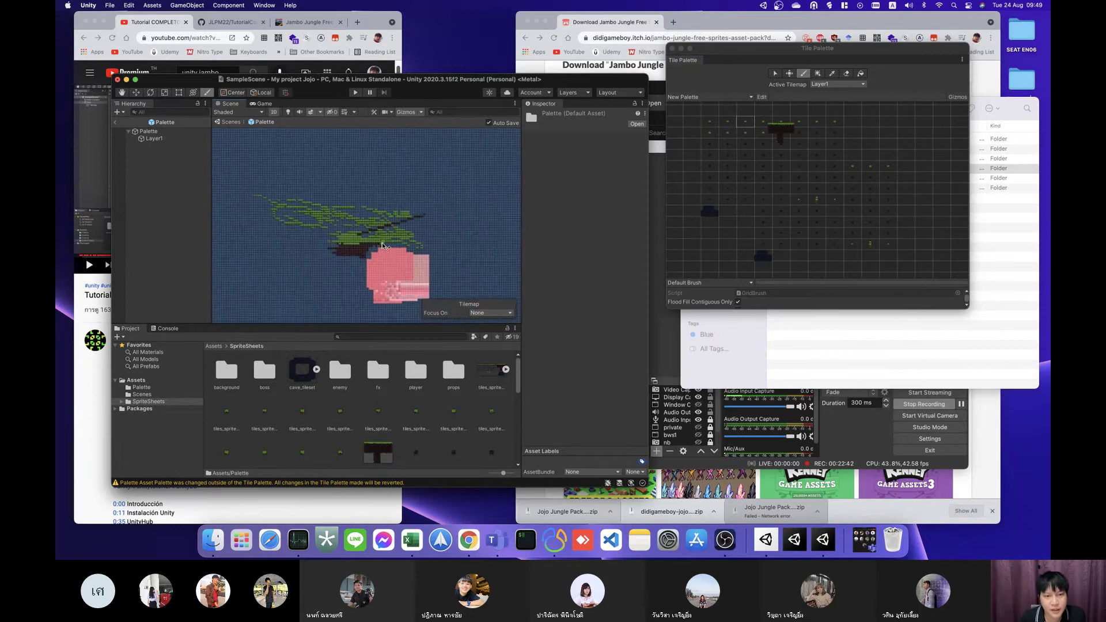
pyautogui.scroll(1, 392, 254)
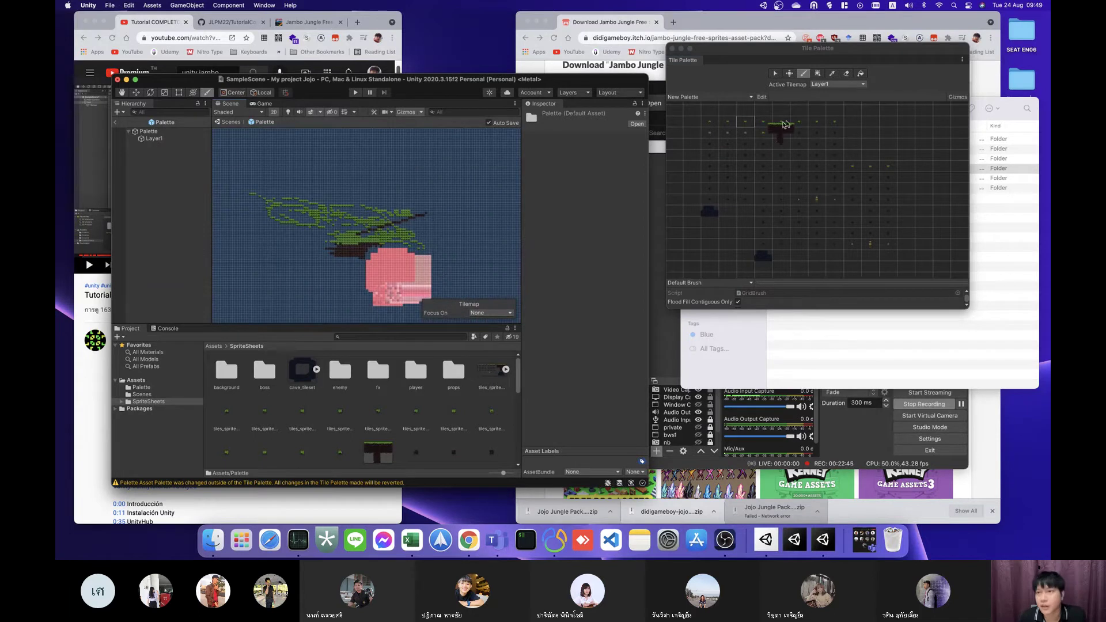
# Step: Flood-fill a tilemap region with grass, then erase tiles along the top band and a path
pyautogui.click(845, 74)
pyautogui.click(862, 75)
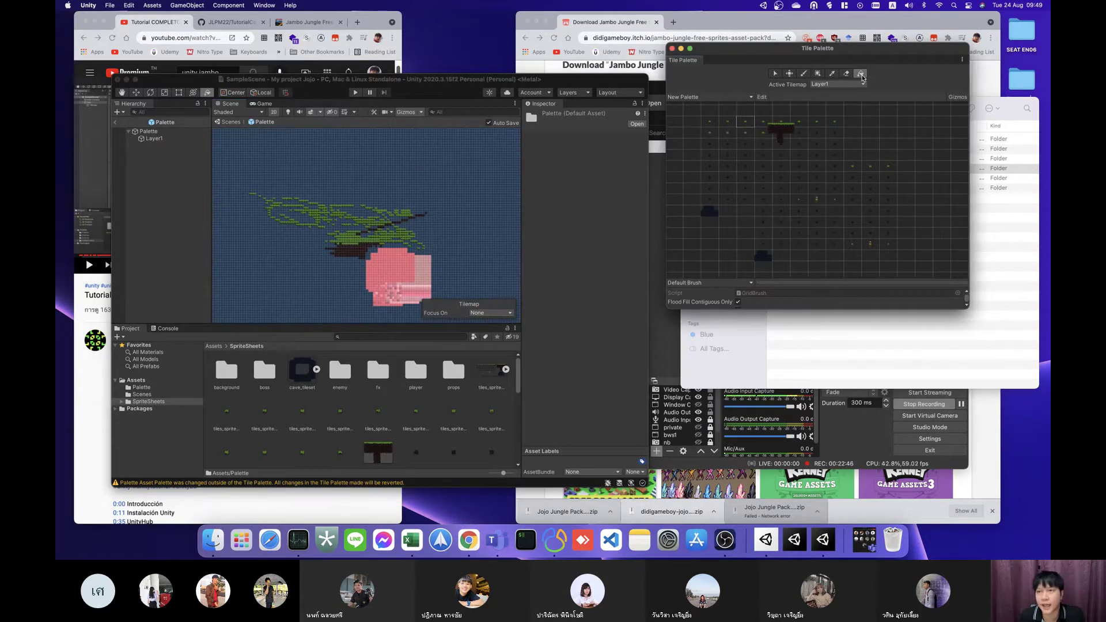
pyautogui.click(321, 221)
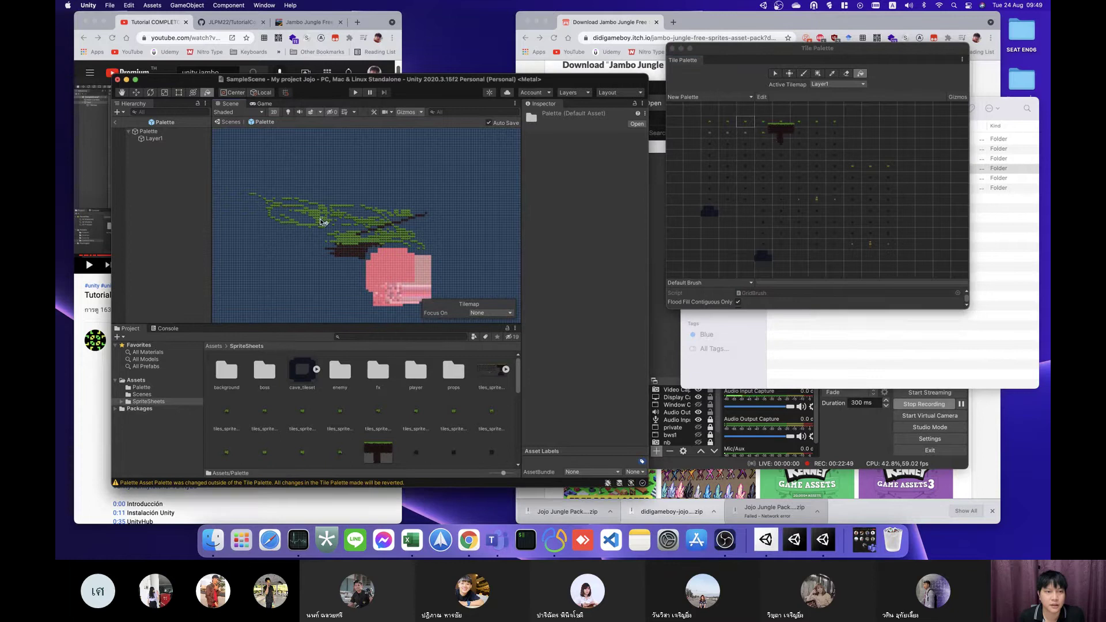
pyautogui.click(329, 221)
pyautogui.press('d')
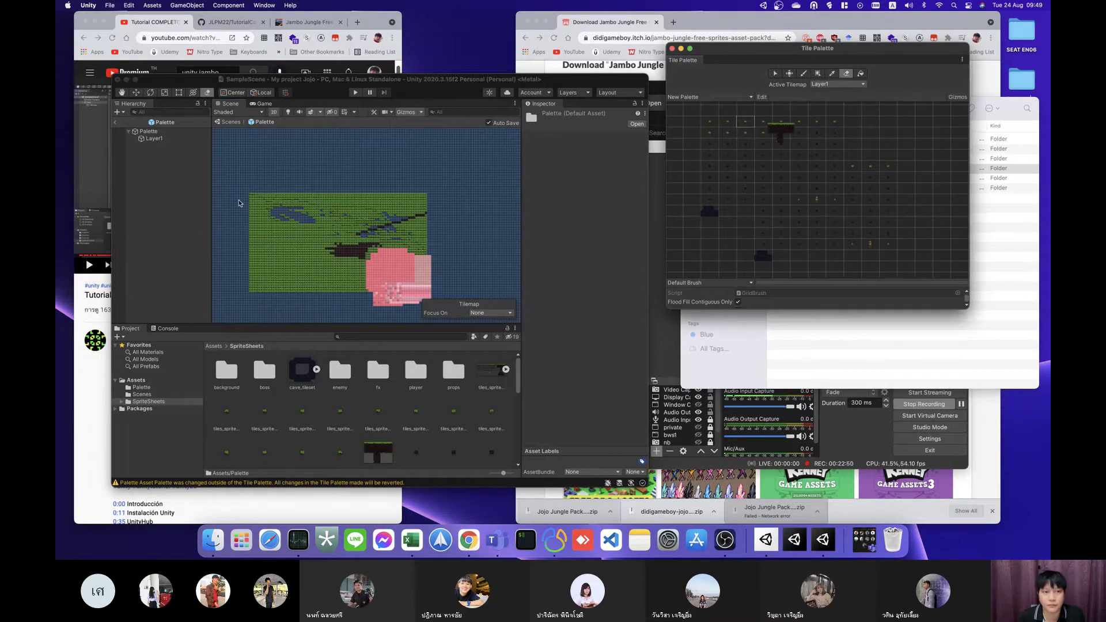
pyautogui.moveTo(310, 214)
pyautogui.mouseDown()
pyautogui.moveTo(403, 217)
pyautogui.moveTo(377, 292)
pyautogui.moveTo(364, 284)
pyautogui.moveTo(396, 272)
pyautogui.mouseUp()
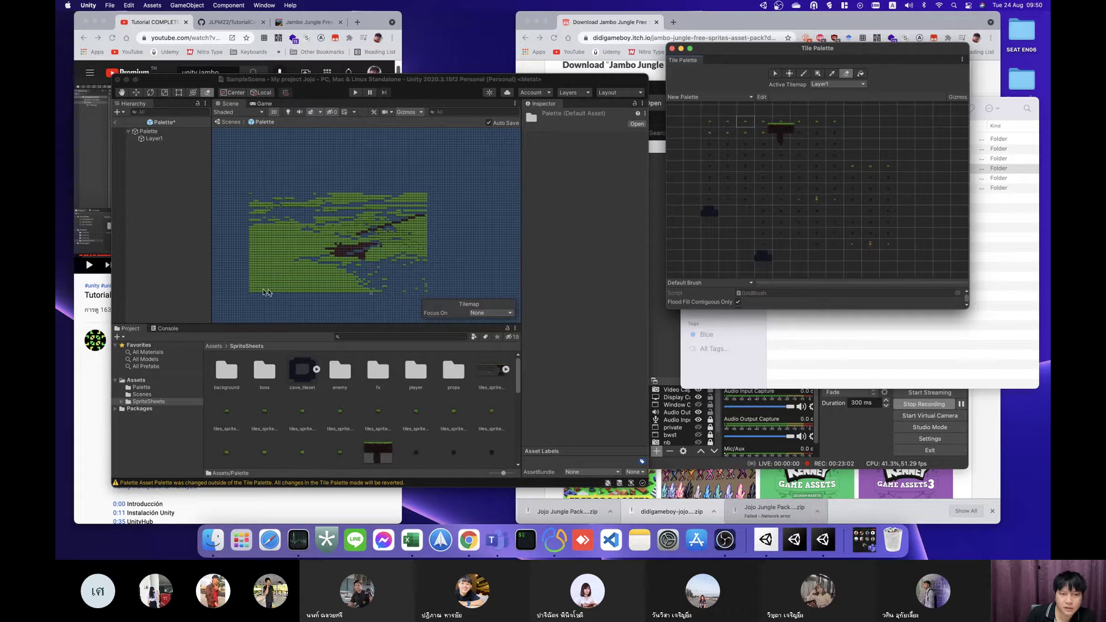
pyautogui.moveTo(265, 292); pyautogui.dragTo(346, 209)
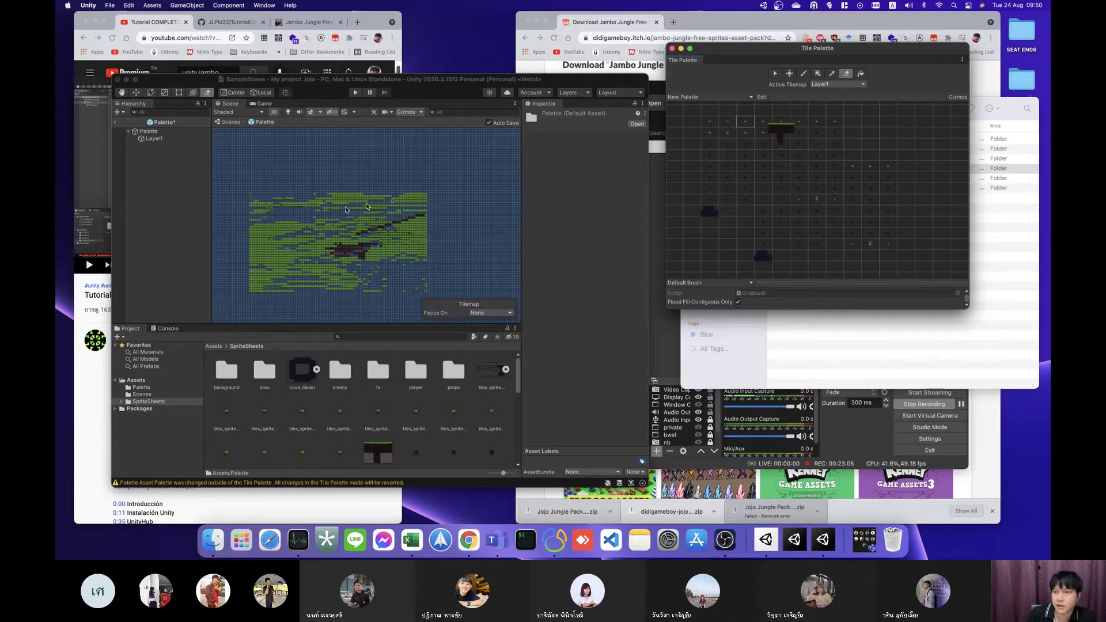
# Step: Flood-fill with an empty tile to clear the green, dark-brown and grass blocks
pyautogui.click(856, 128)
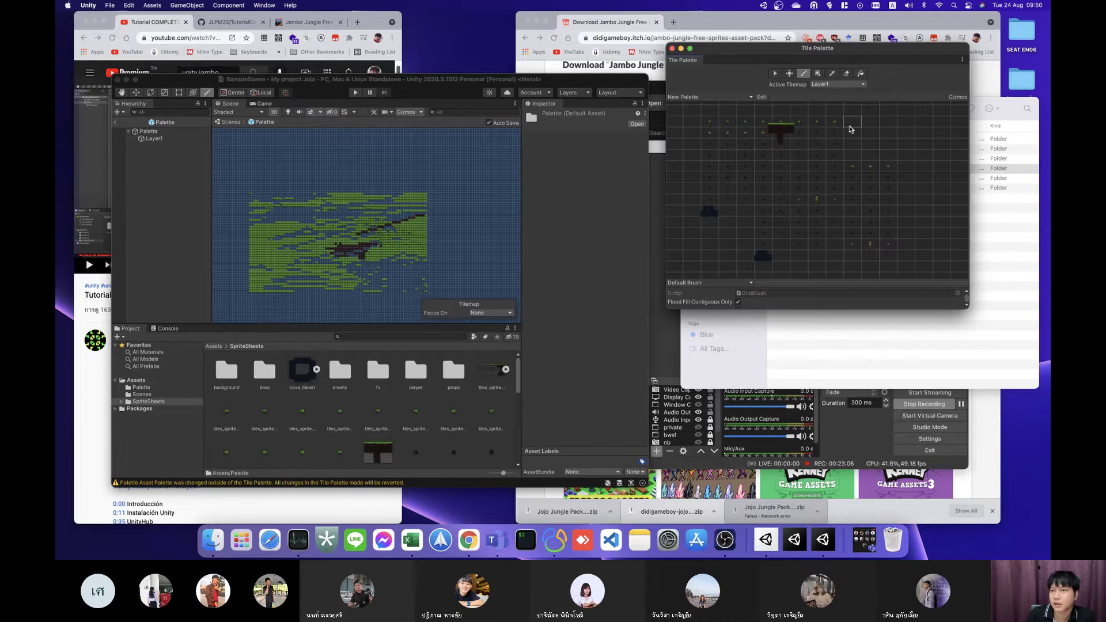
pyautogui.click(861, 73)
pyautogui.click(427, 254)
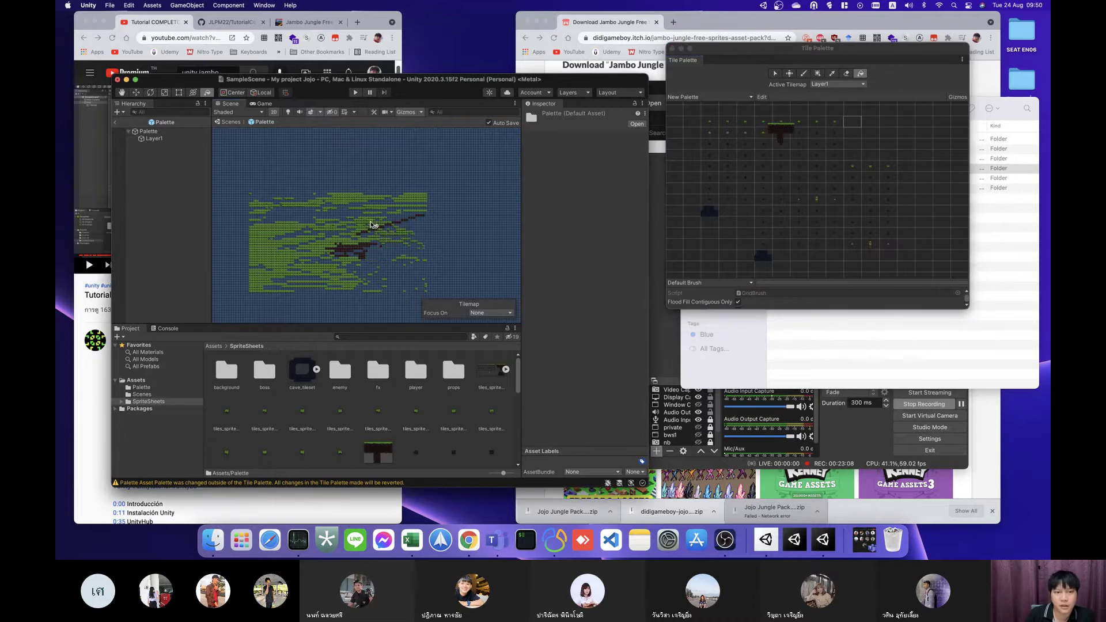
pyautogui.click(326, 277)
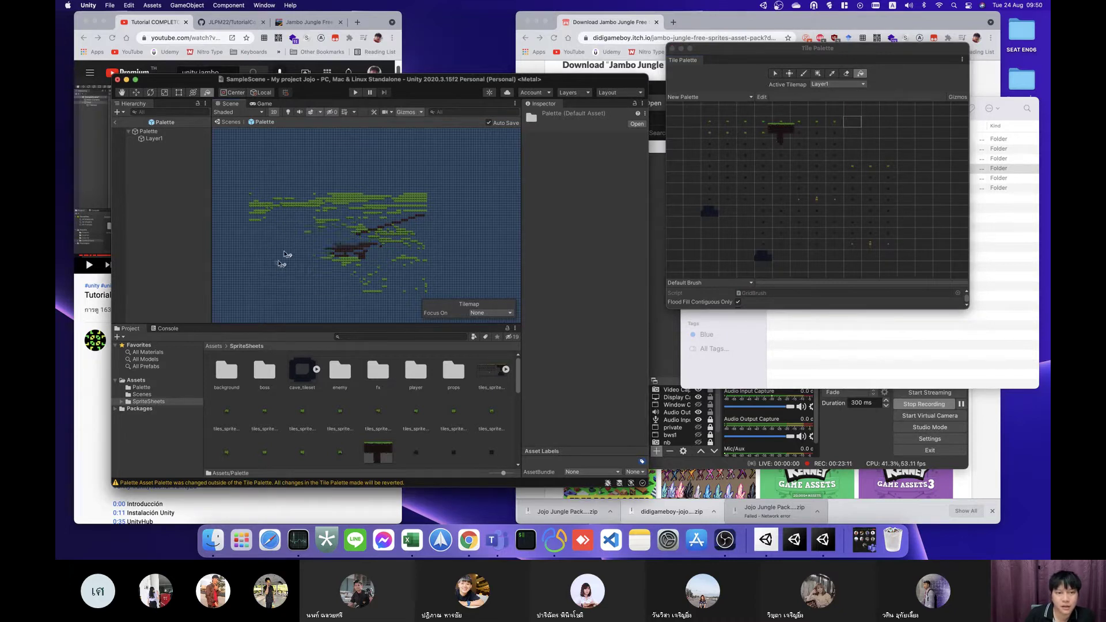
pyautogui.click(349, 205)
pyautogui.click(408, 200)
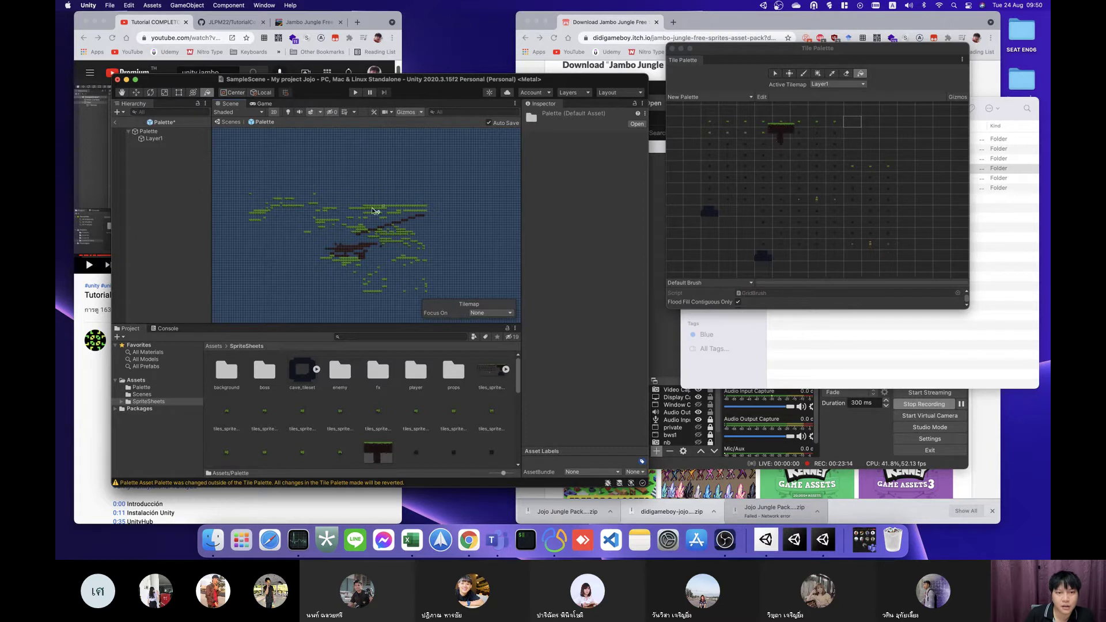
pyautogui.click(363, 247)
pyautogui.click(349, 261)
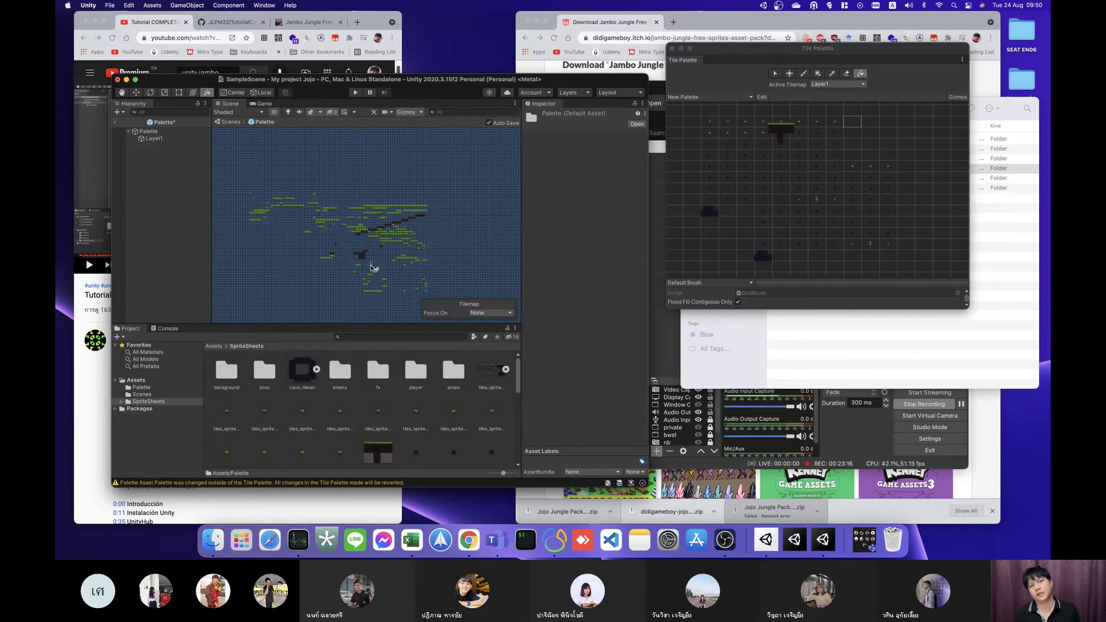
pyautogui.click(401, 240)
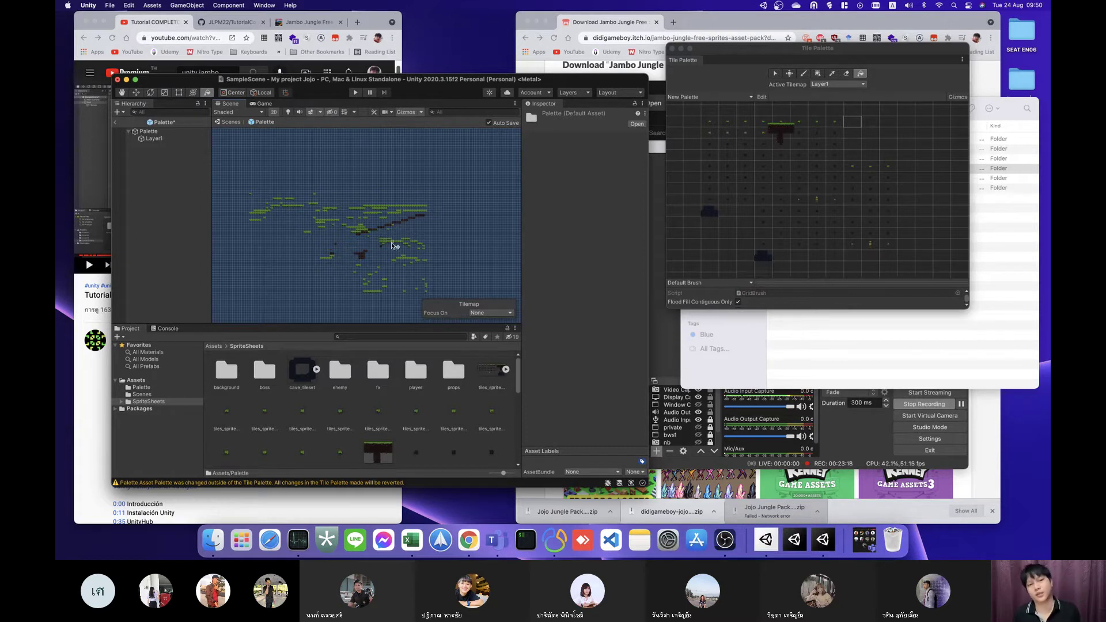
pyautogui.click(327, 260)
pyautogui.click(361, 253)
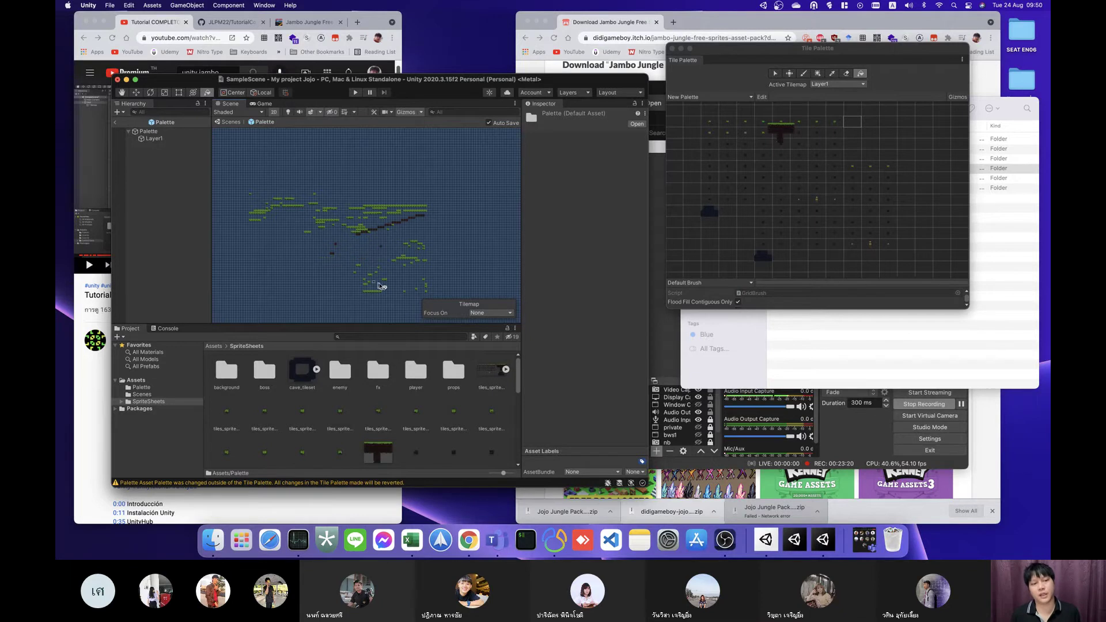
# Step: Zoom the scene to check the result and bring the YouTube tutorial forward
pyautogui.scroll(-1, 357, 208)
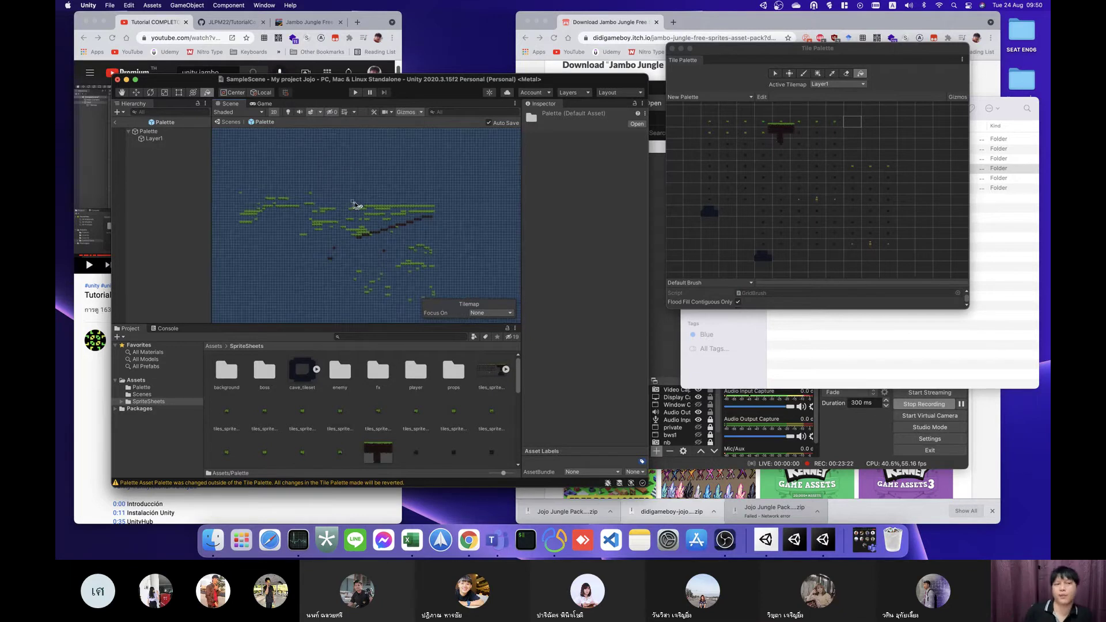
pyautogui.scroll(-2, 311, 207)
pyautogui.scroll(2, 282, 216)
pyautogui.scroll(2, 230, 202)
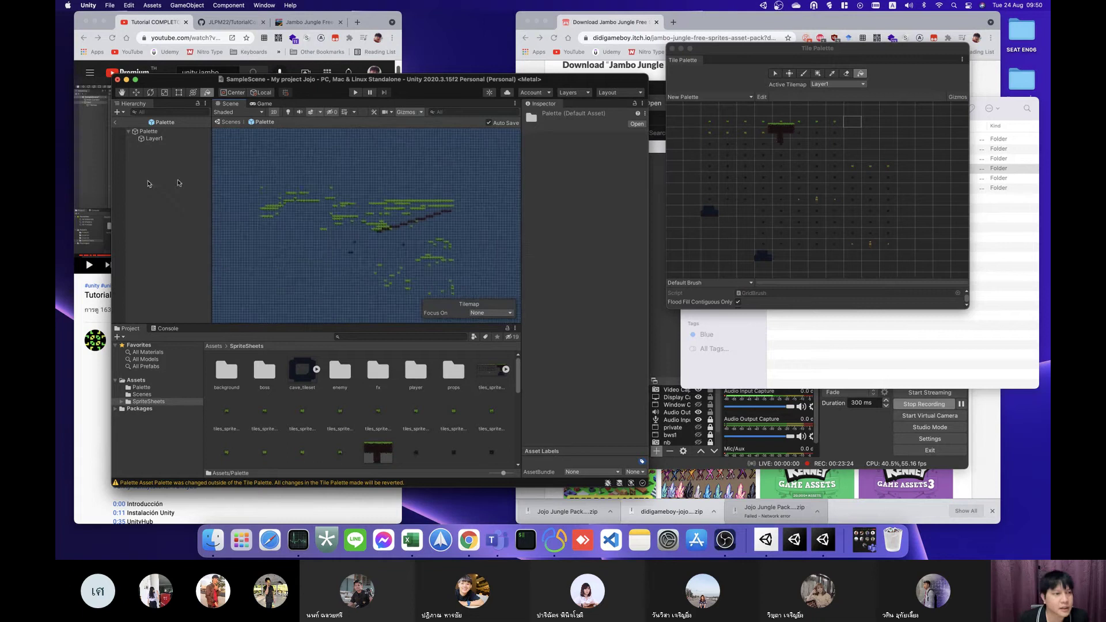
pyautogui.click(103, 174)
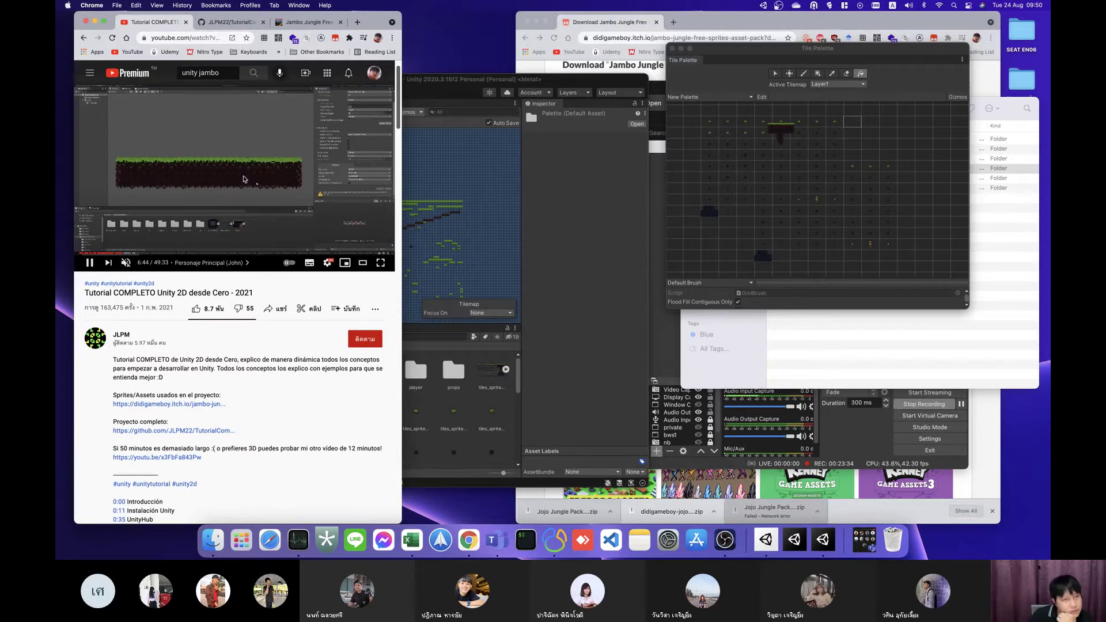
# Step: Pick a dark cave tile in the Tile Palette, compare with the tutorial, and return to Unity
pyautogui.click(759, 182)
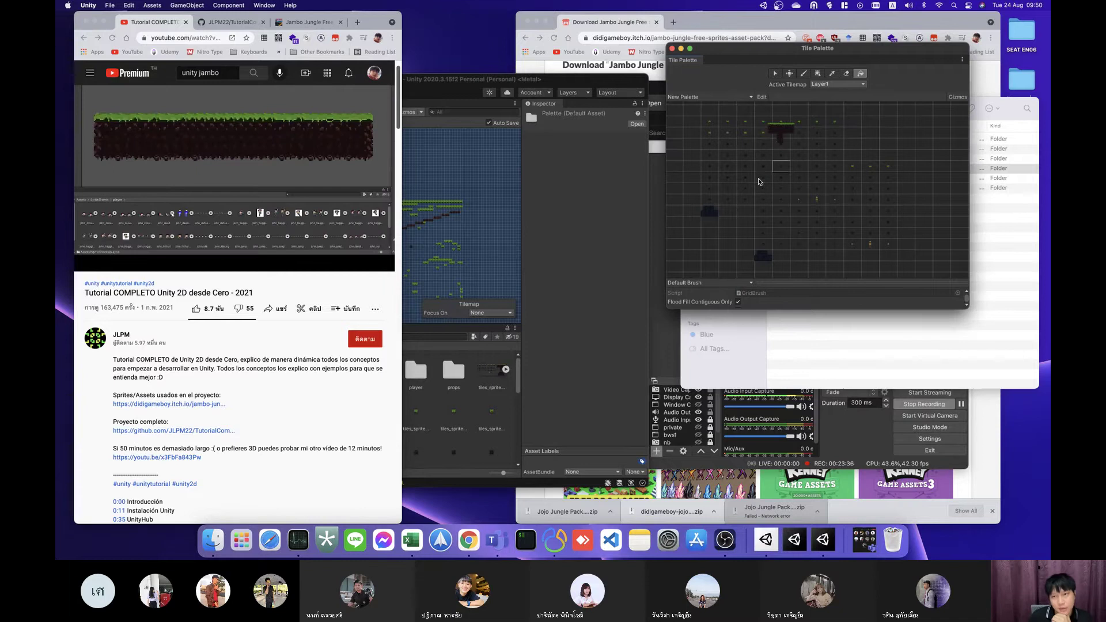
pyautogui.click(758, 183)
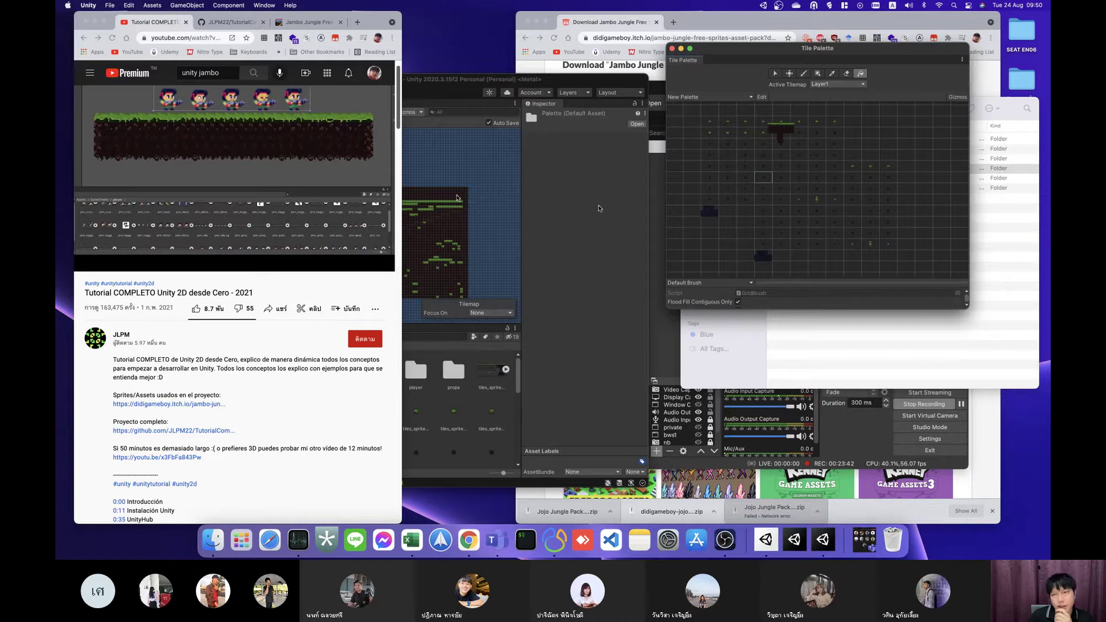
pyautogui.click(245, 153)
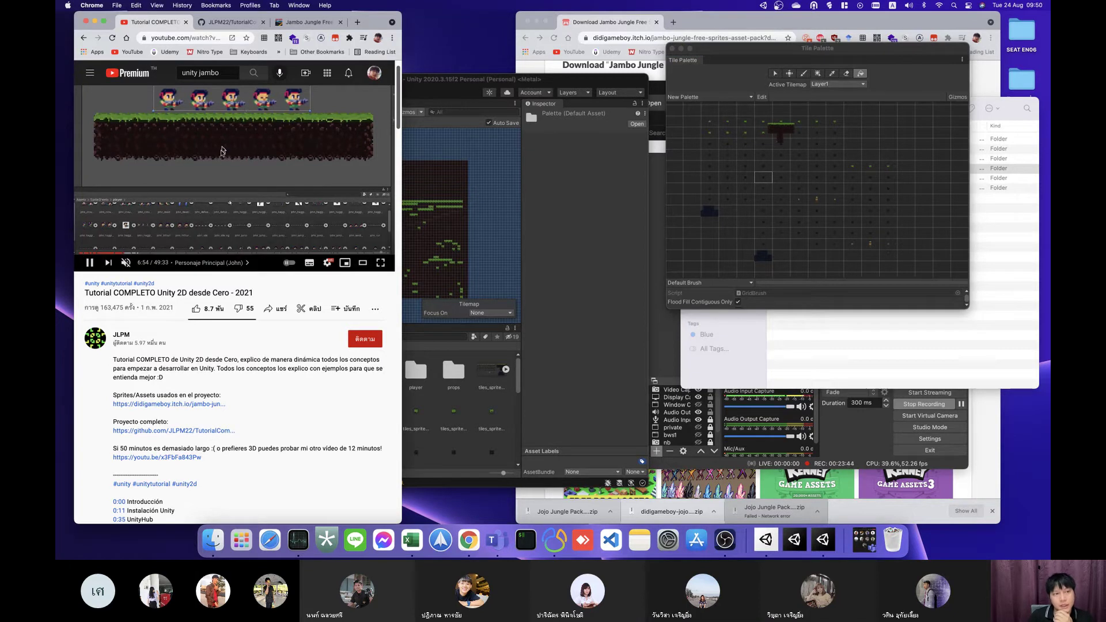
pyautogui.click(427, 228)
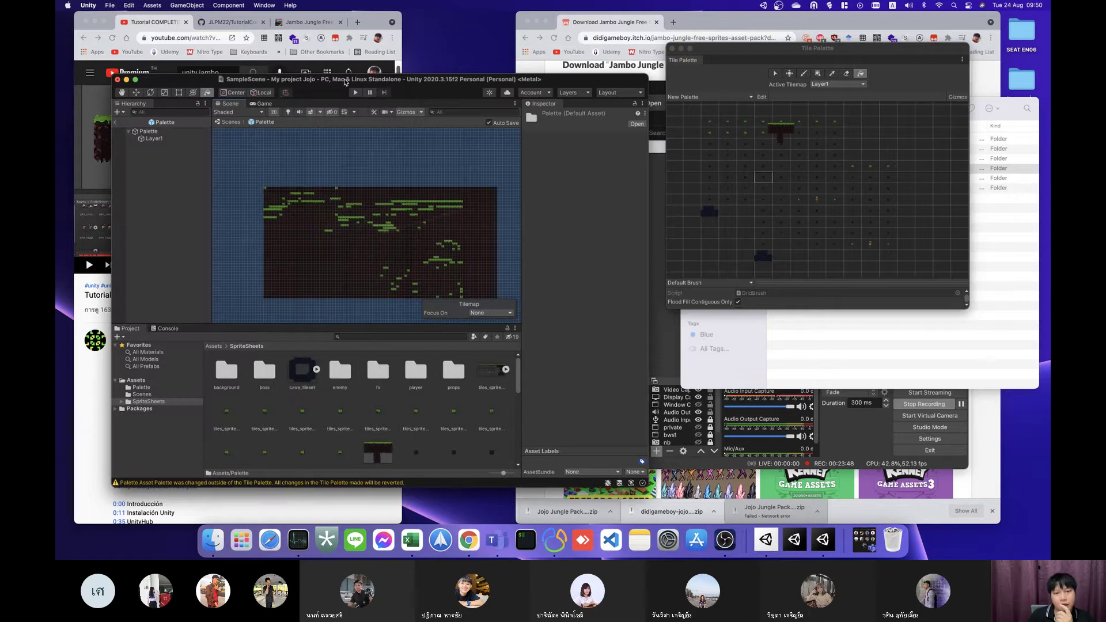
# Step: Try the Tilemap and Grid focus modes, then turn focus off and close the Tile Palette
pyautogui.moveTo(346, 82); pyautogui.dragTo(504, 79)
pyautogui.click(650, 310)
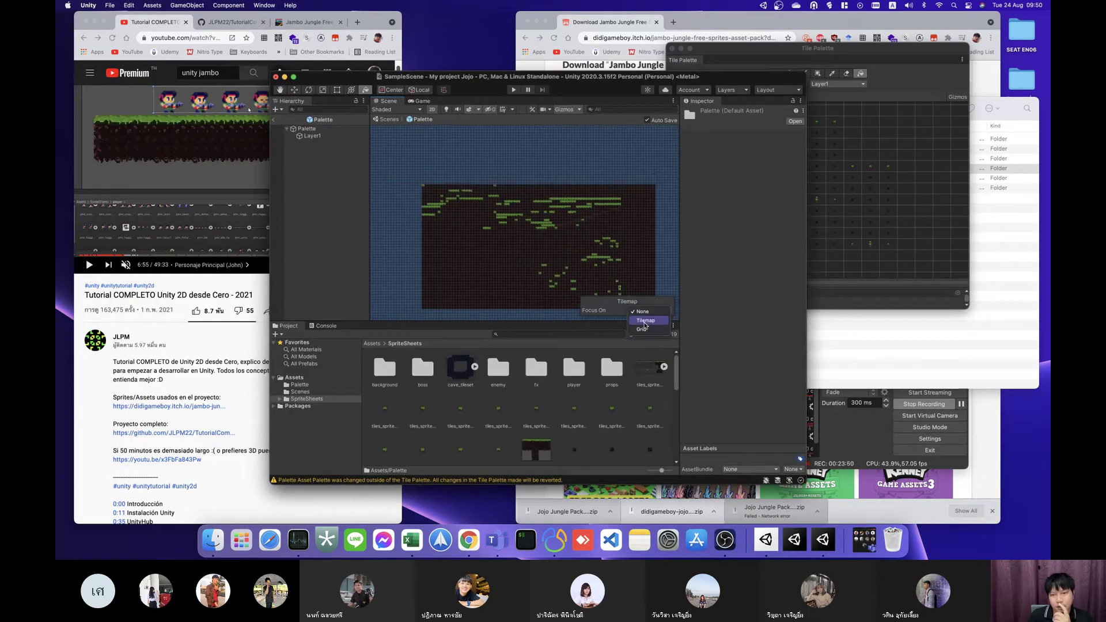
pyautogui.click(644, 321)
pyautogui.click(644, 311)
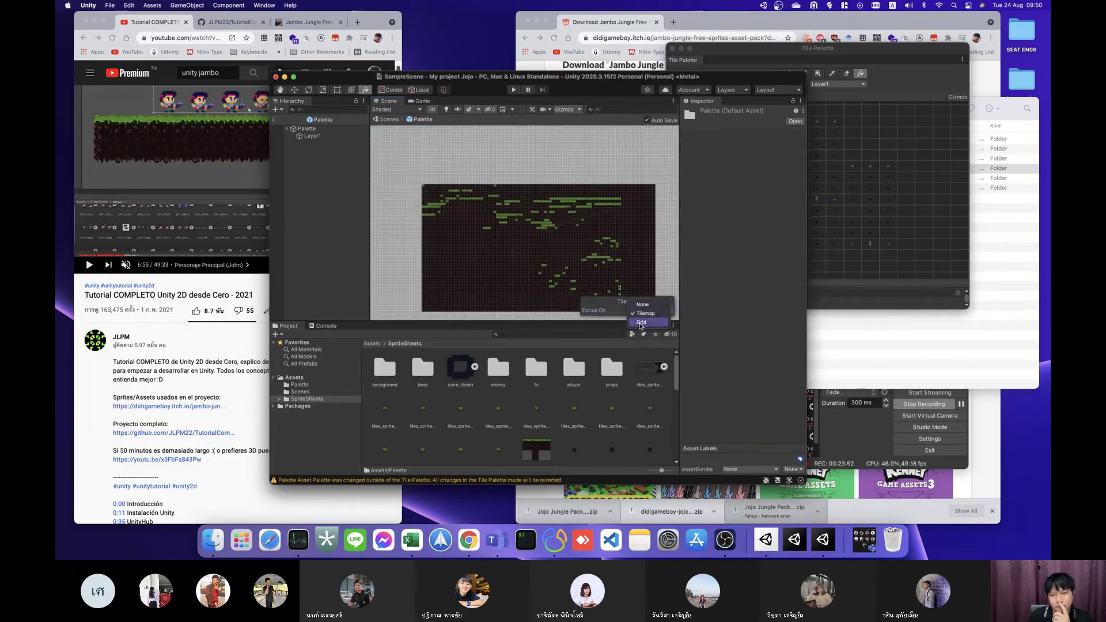
pyautogui.click(640, 323)
pyautogui.click(649, 311)
pyautogui.click(641, 294)
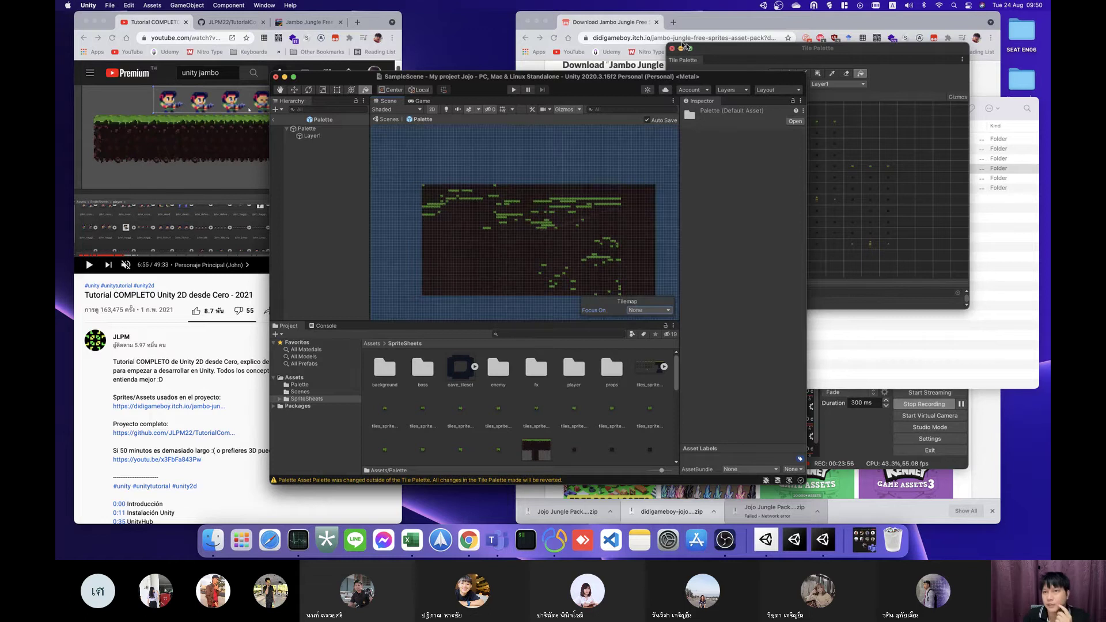
pyautogui.click(673, 49)
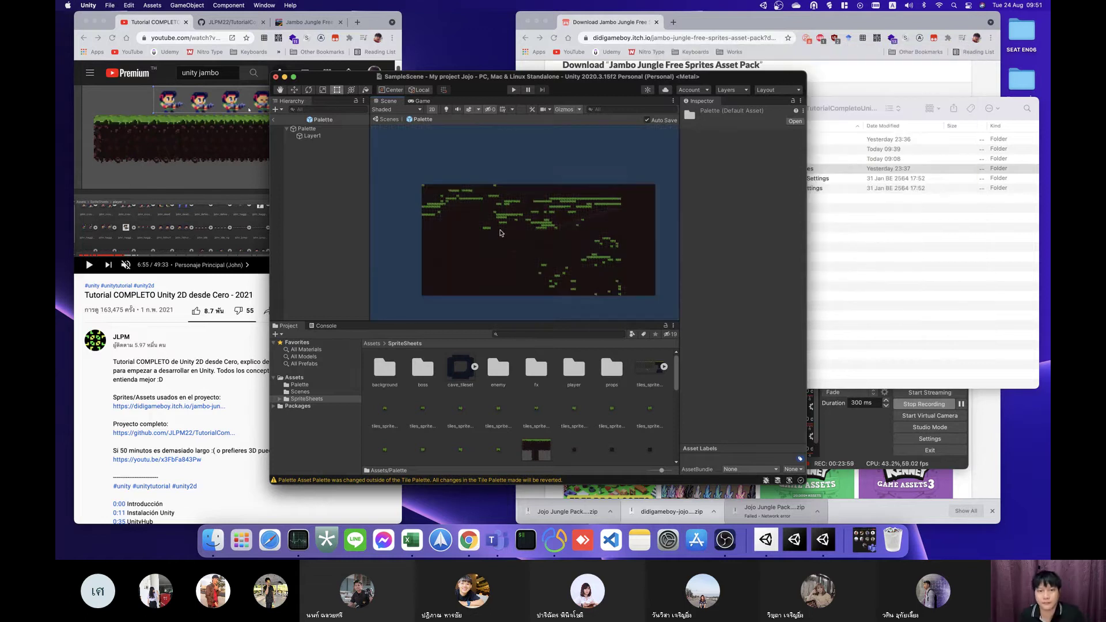
# Step: Open the player sprites folder and drag the john_idle sprite into the Hierarchy under Palette
pyautogui.click(509, 251)
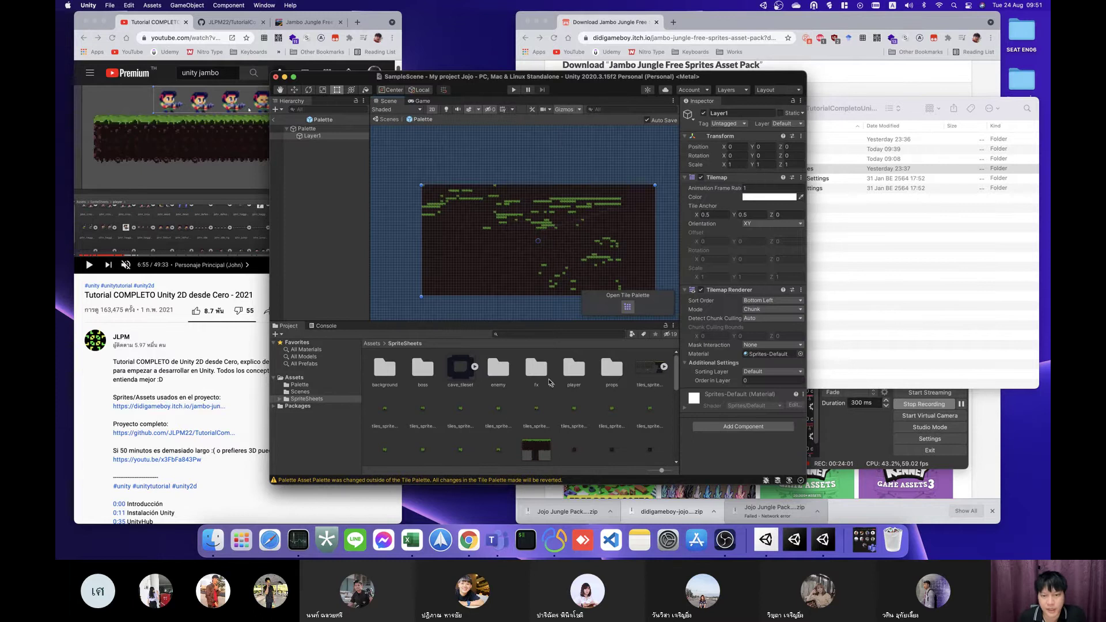
pyautogui.doubleClick(575, 378)
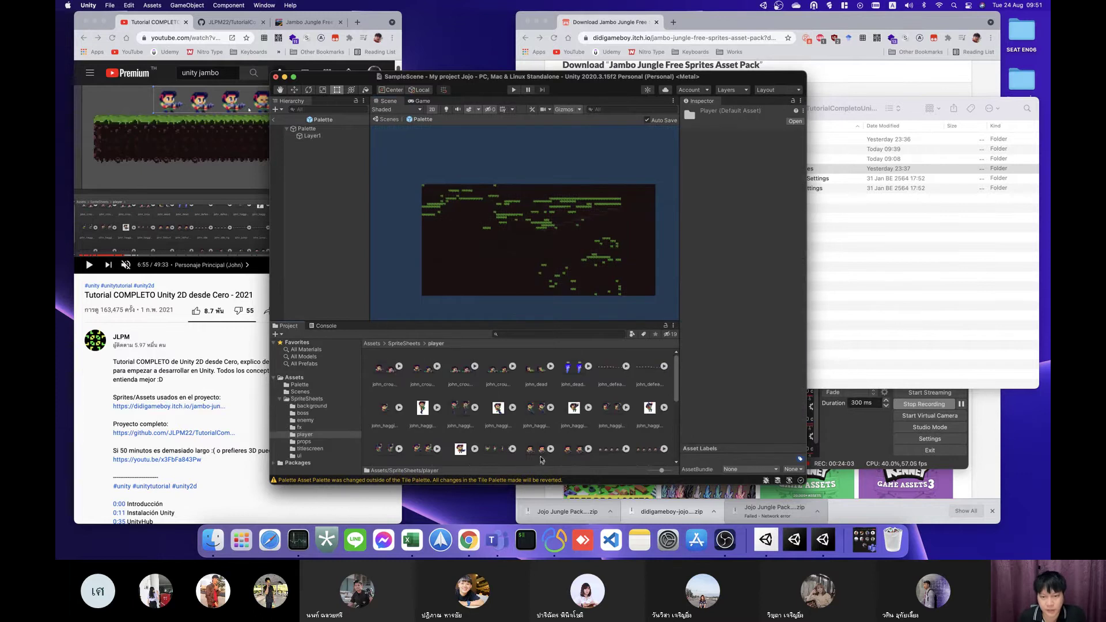
pyautogui.scroll(-1, 606, 453)
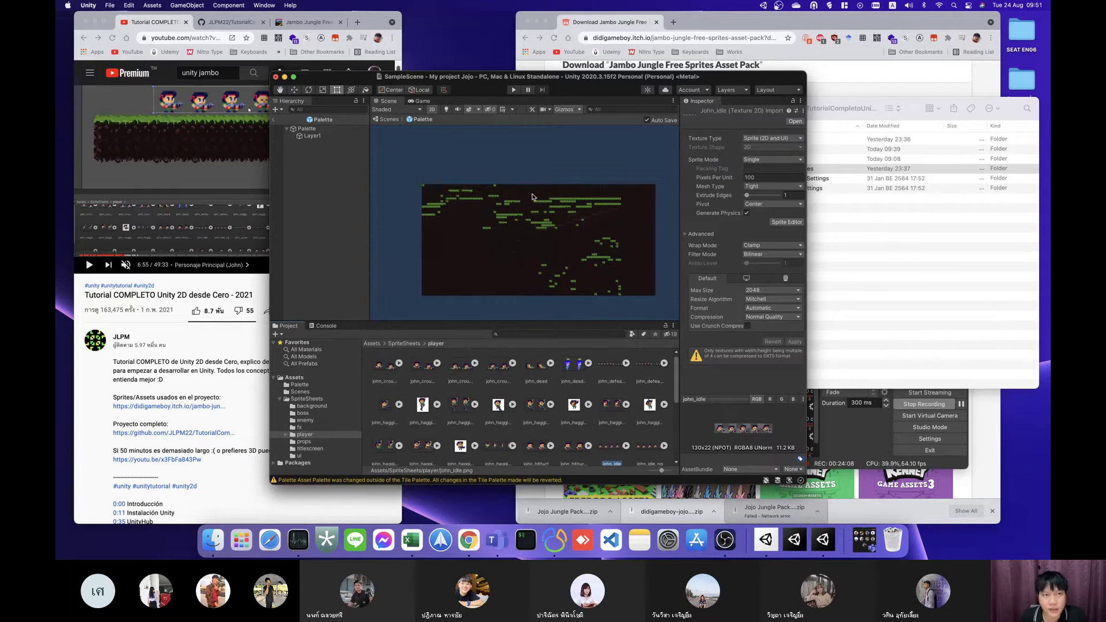
pyautogui.click(303, 136)
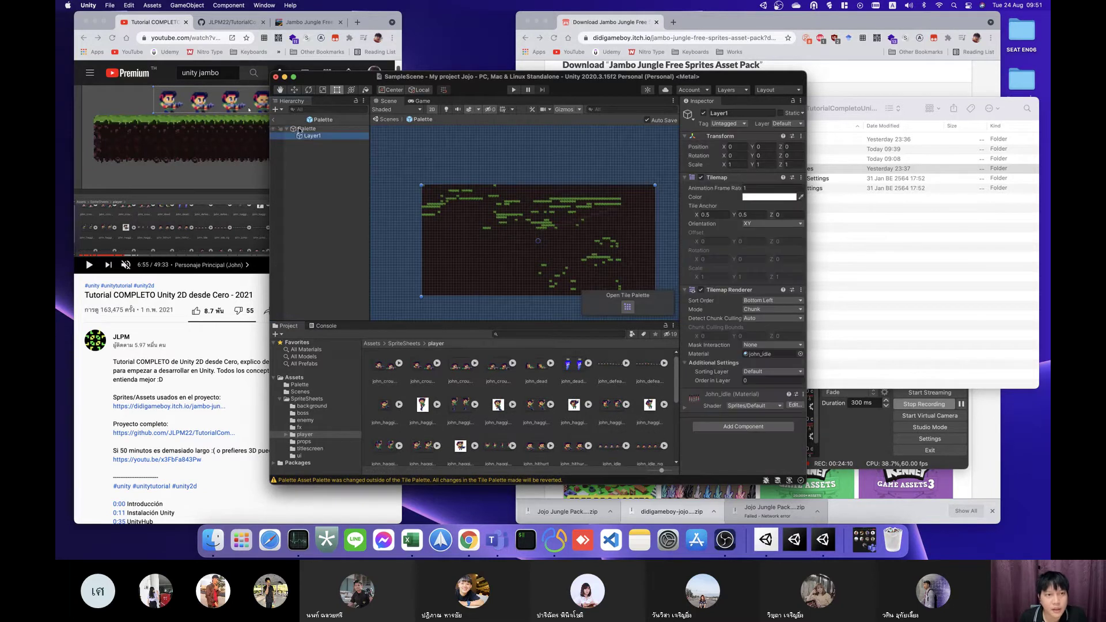
pyautogui.click(301, 129)
pyautogui.click(538, 410)
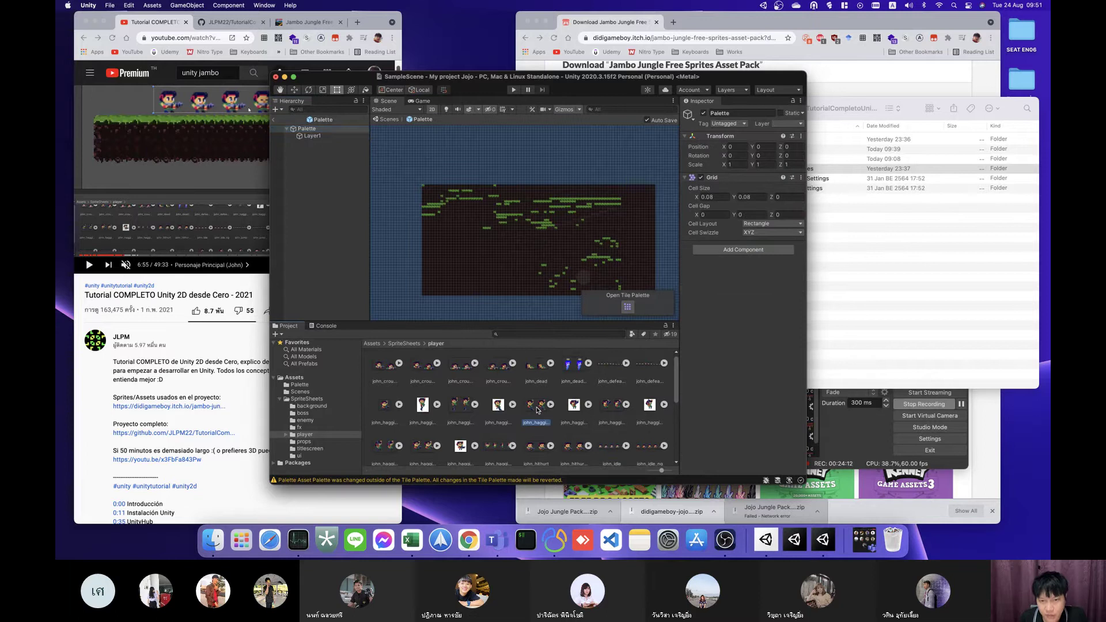
pyautogui.scroll(-1, 606, 449)
pyautogui.click(610, 442)
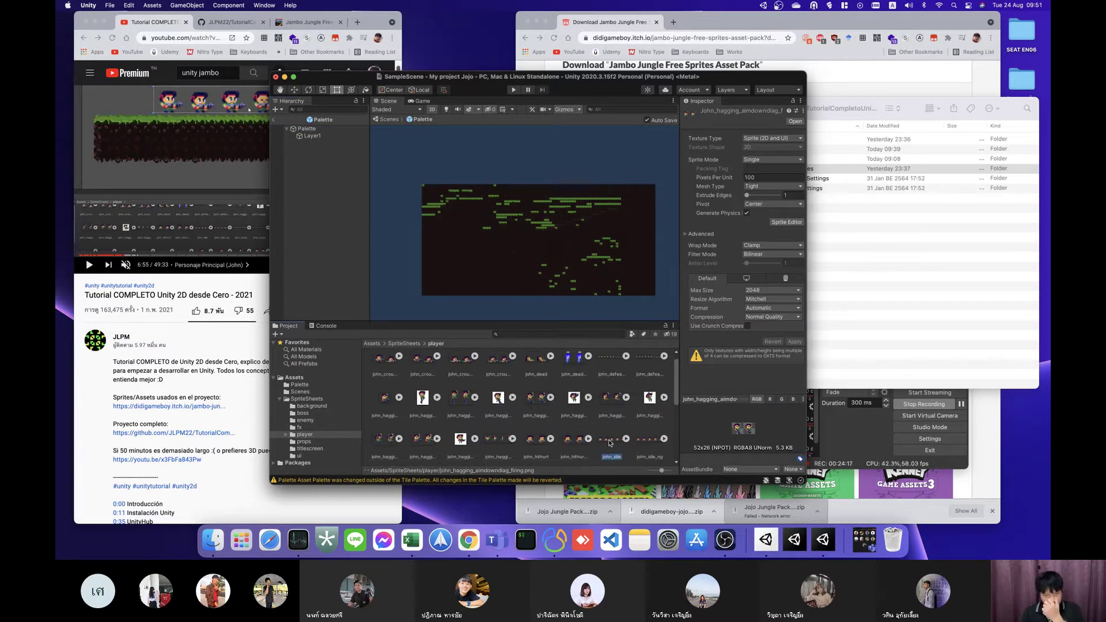
pyautogui.moveTo(536, 398); pyautogui.dragTo(297, 156)
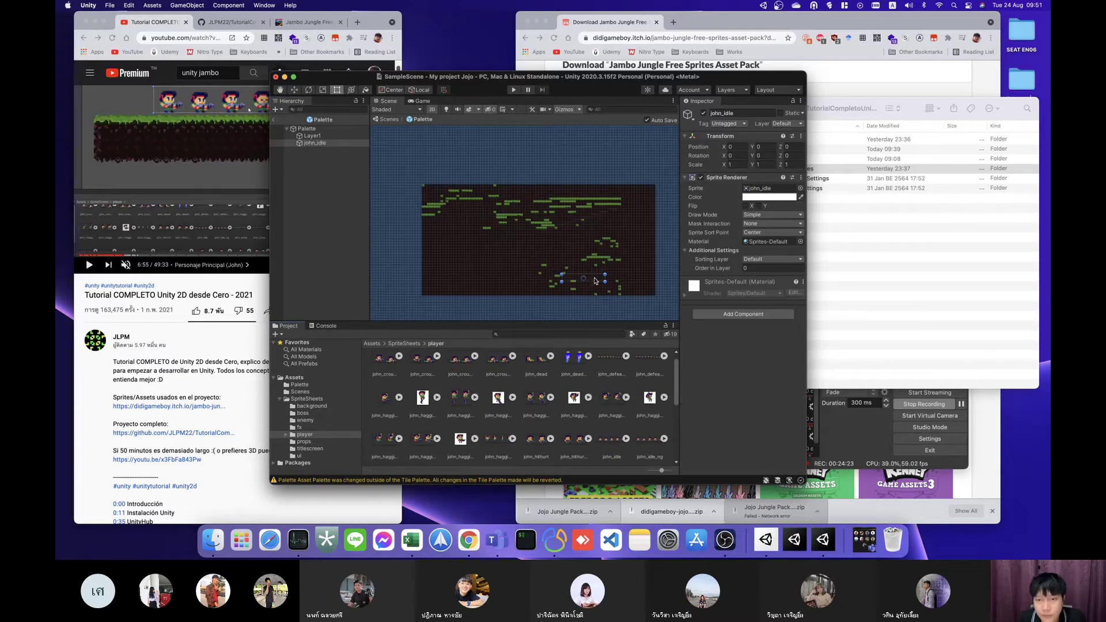
# Step: Place john_idle on the upper grass platform at about X -0.21, Y 2.51, with Z pushed toward the camera
pyautogui.moveTo(595, 280)
pyautogui.mouseDown()
pyautogui.moveTo(559, 194)
pyautogui.moveTo(564, 177)
pyautogui.mouseUp()
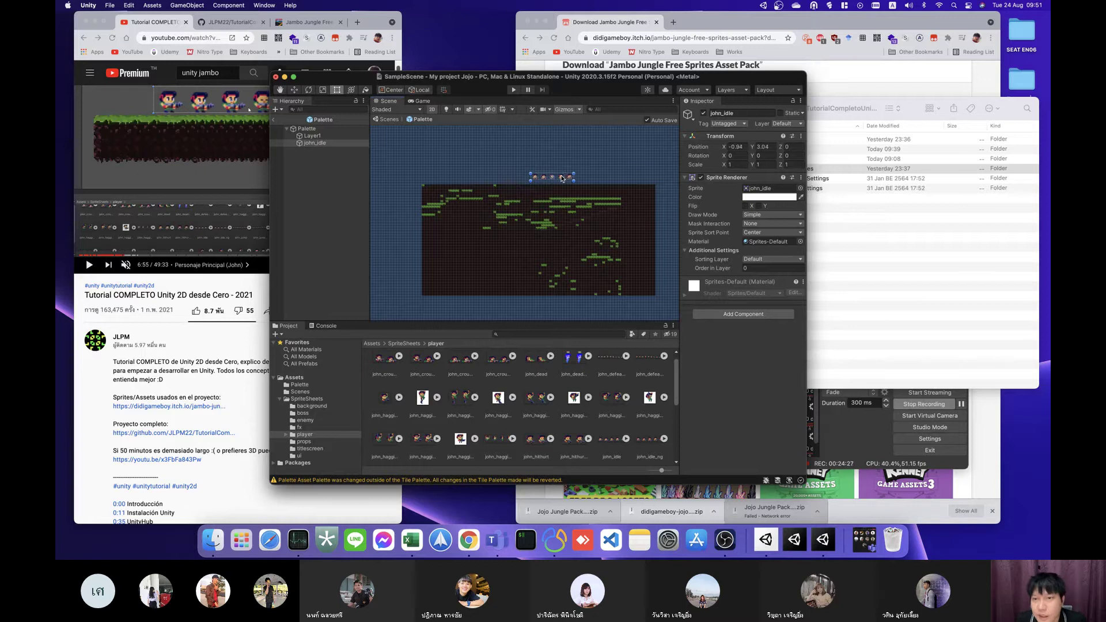
pyautogui.click(783, 149)
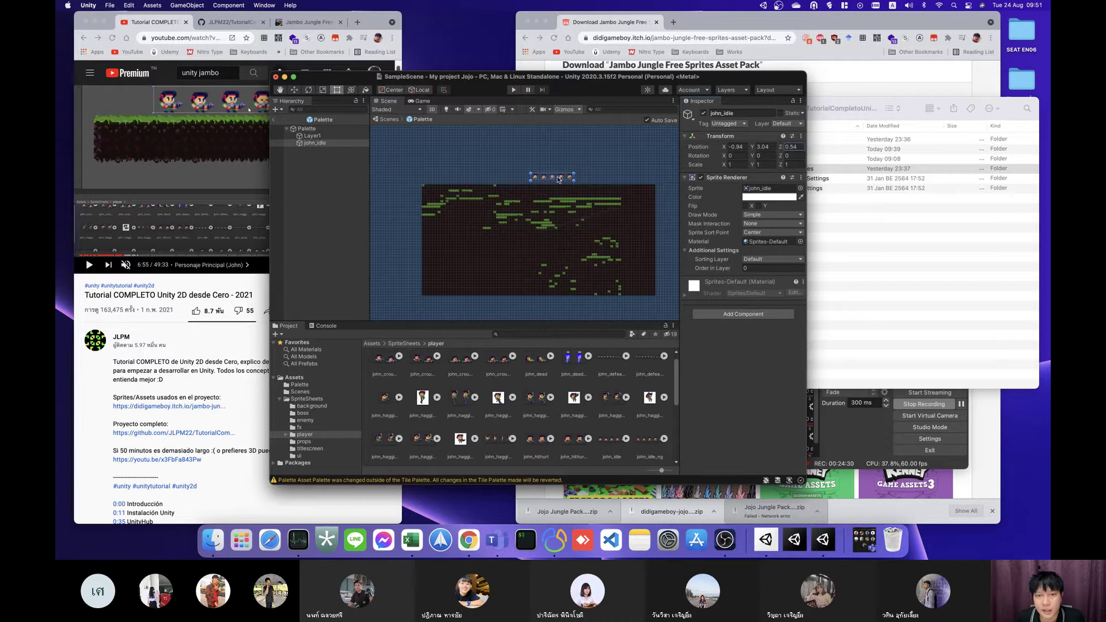
pyautogui.moveTo(558, 180); pyautogui.dragTo(558, 193)
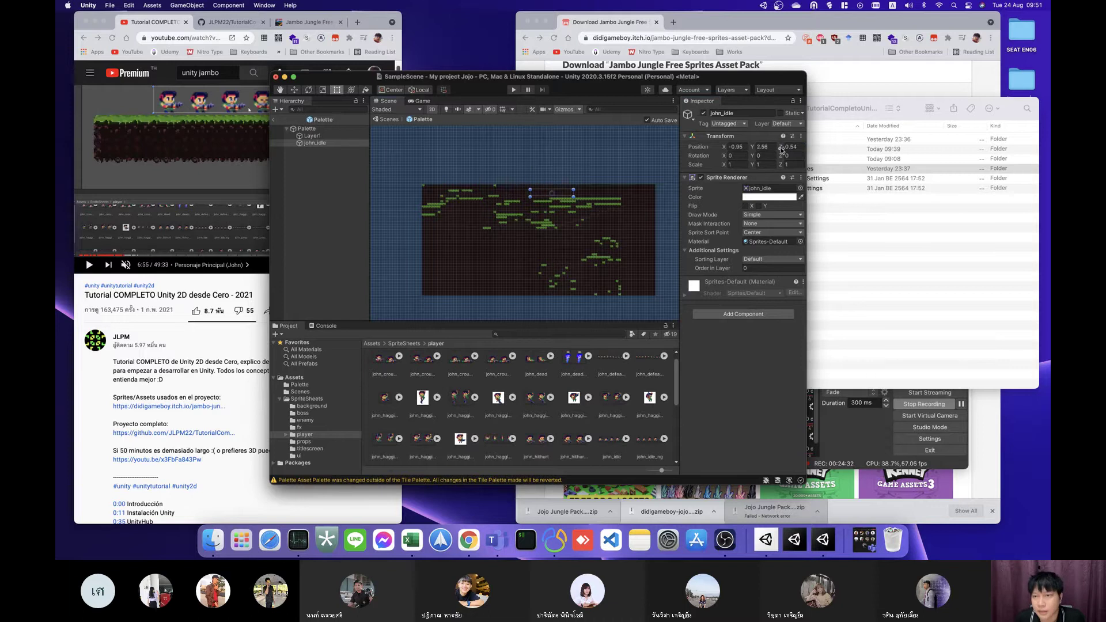
pyautogui.moveTo(782, 149); pyautogui.dragTo(735, 151)
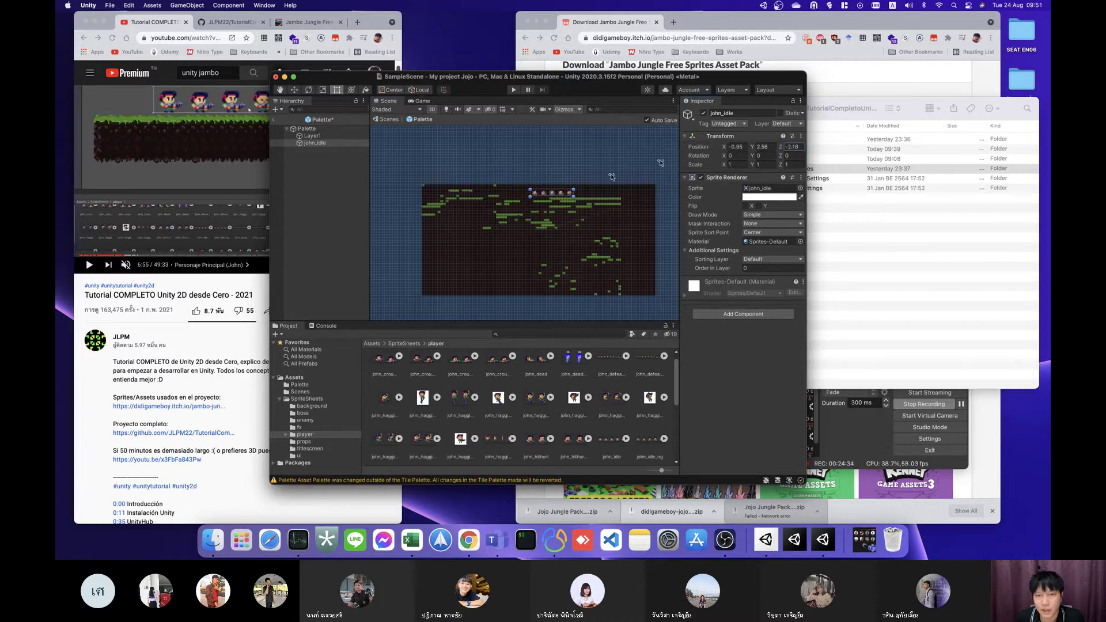
pyautogui.moveTo(556, 195); pyautogui.dragTo(572, 195)
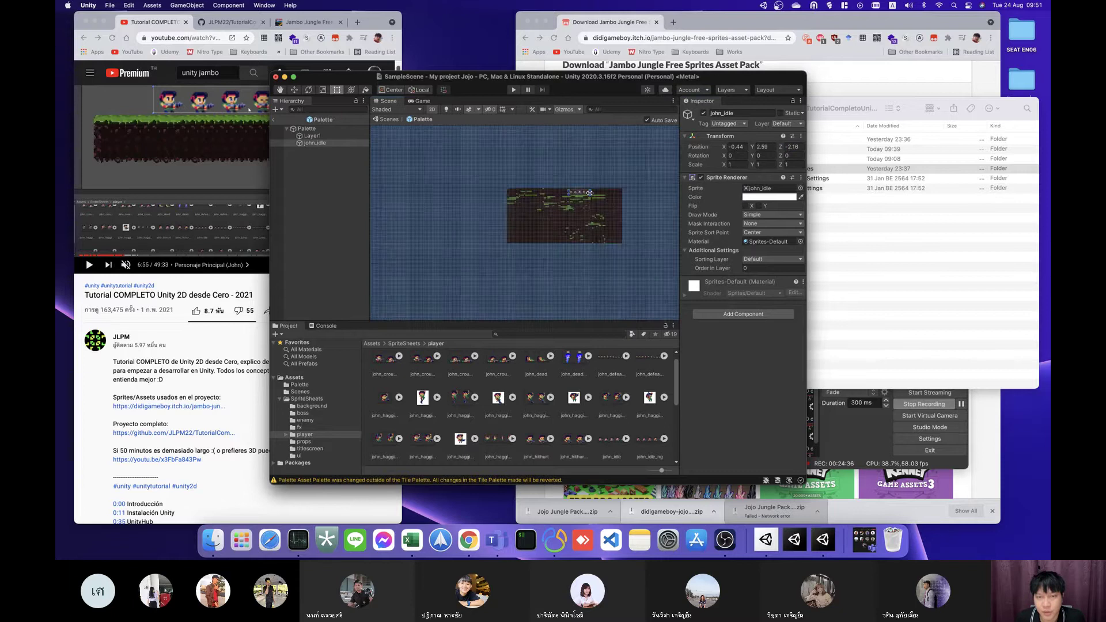
pyautogui.scroll(10, 589, 193)
pyautogui.moveTo(525, 191); pyautogui.dragTo(552, 200)
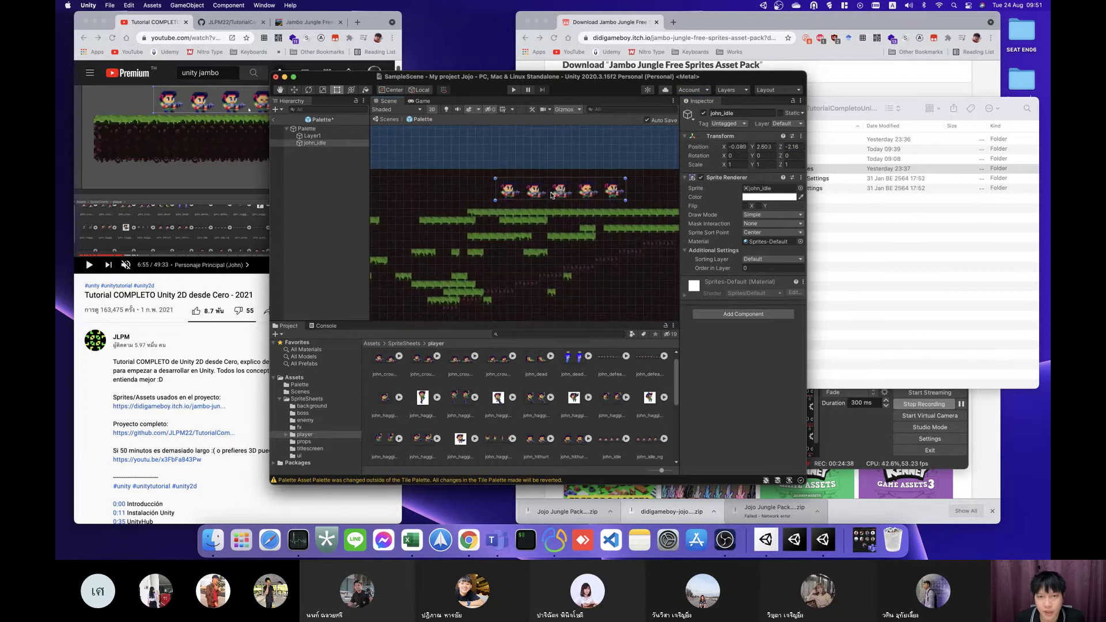
pyautogui.click(555, 158)
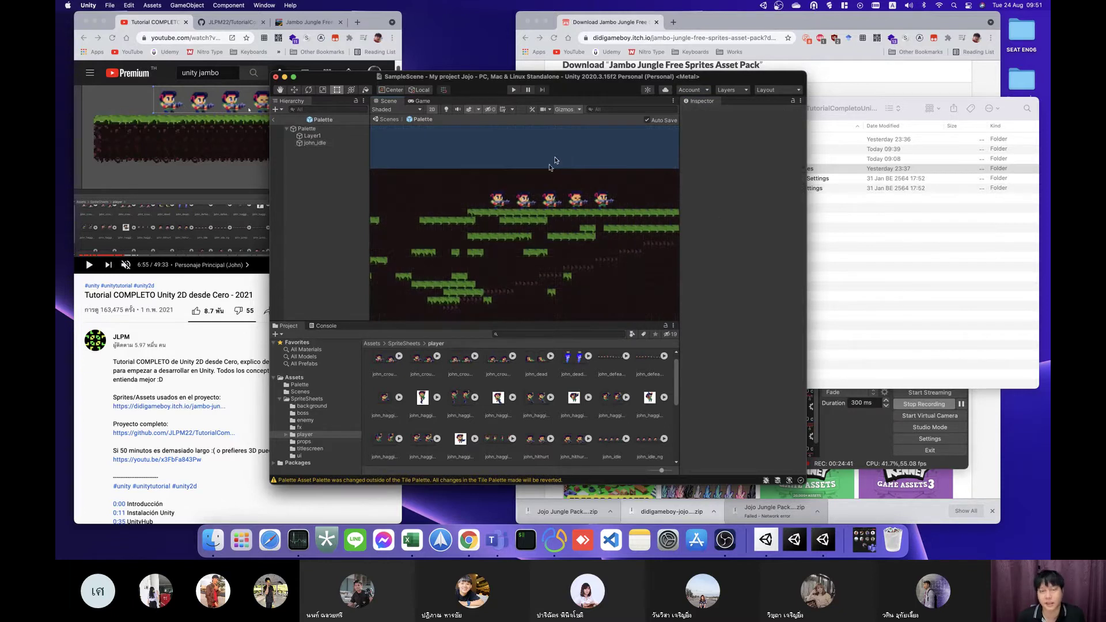
pyautogui.click(494, 206)
pyautogui.click(573, 270)
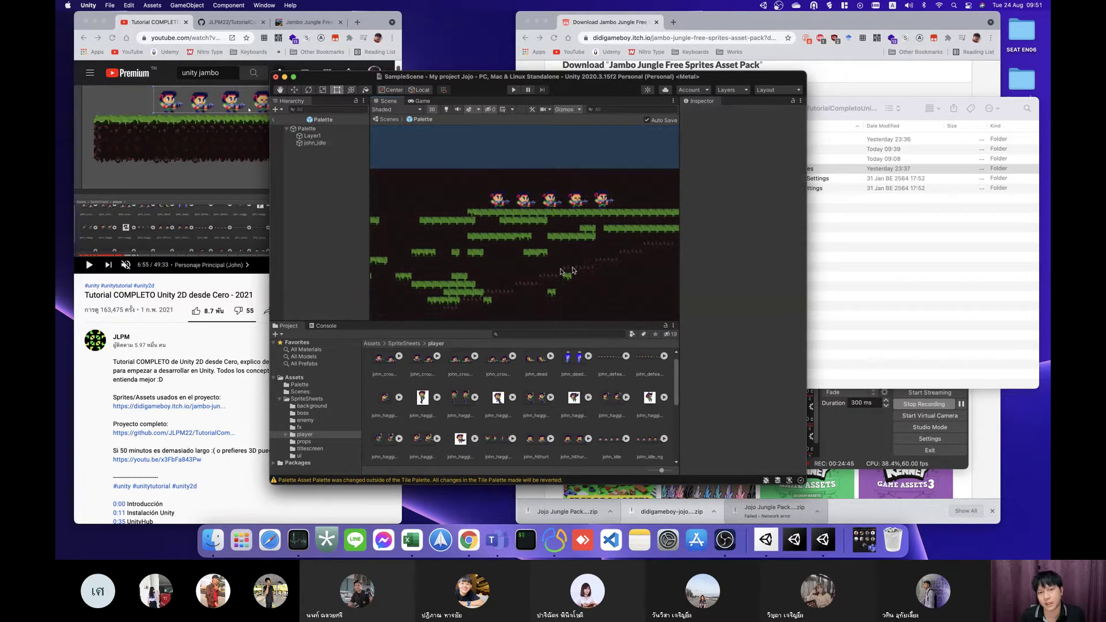
# Step: Seek the tutorial to its idle sprite sheet part, pause it at 7:13, and return to Unity
pyautogui.click(185, 187)
pyautogui.click(219, 188)
pyautogui.press('Right')
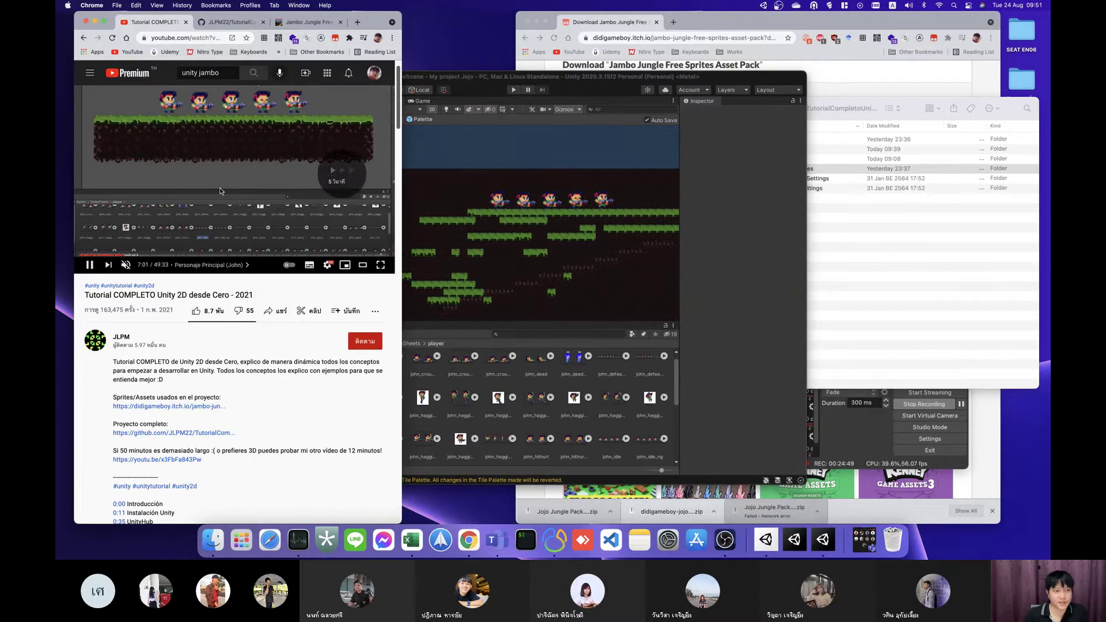
pyautogui.press('Right')
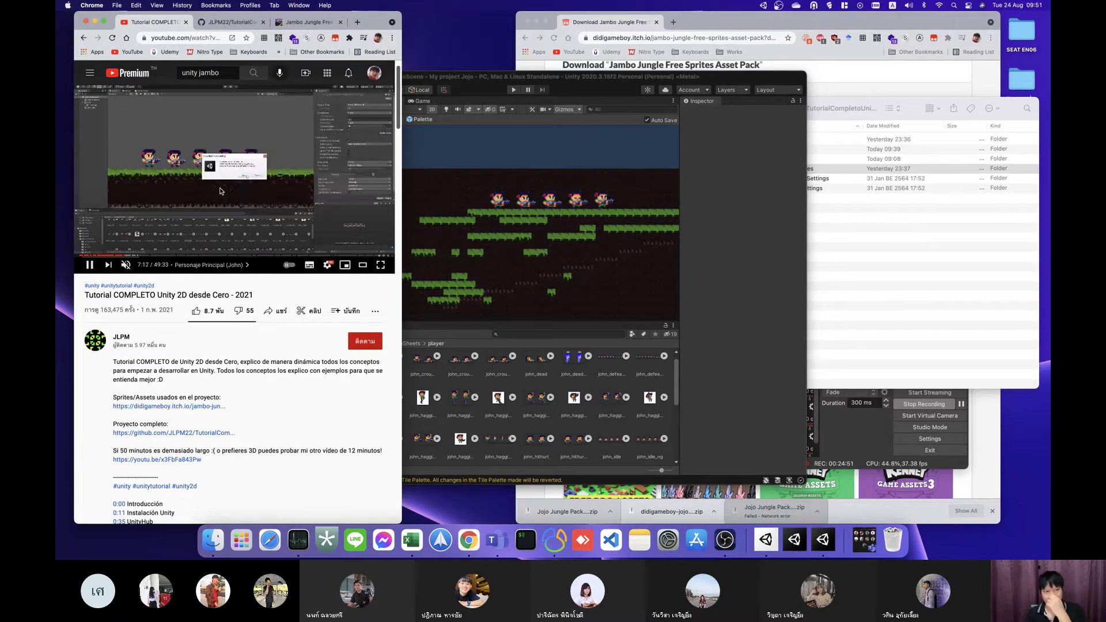
pyautogui.press('Right')
pyautogui.press('Right')
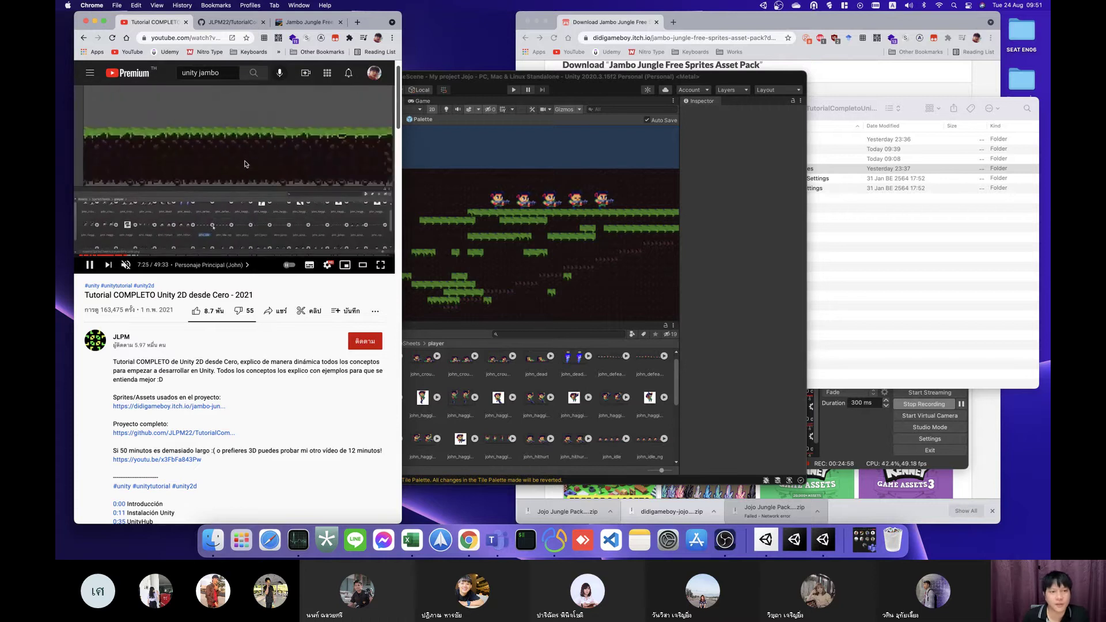
pyautogui.press('Left')
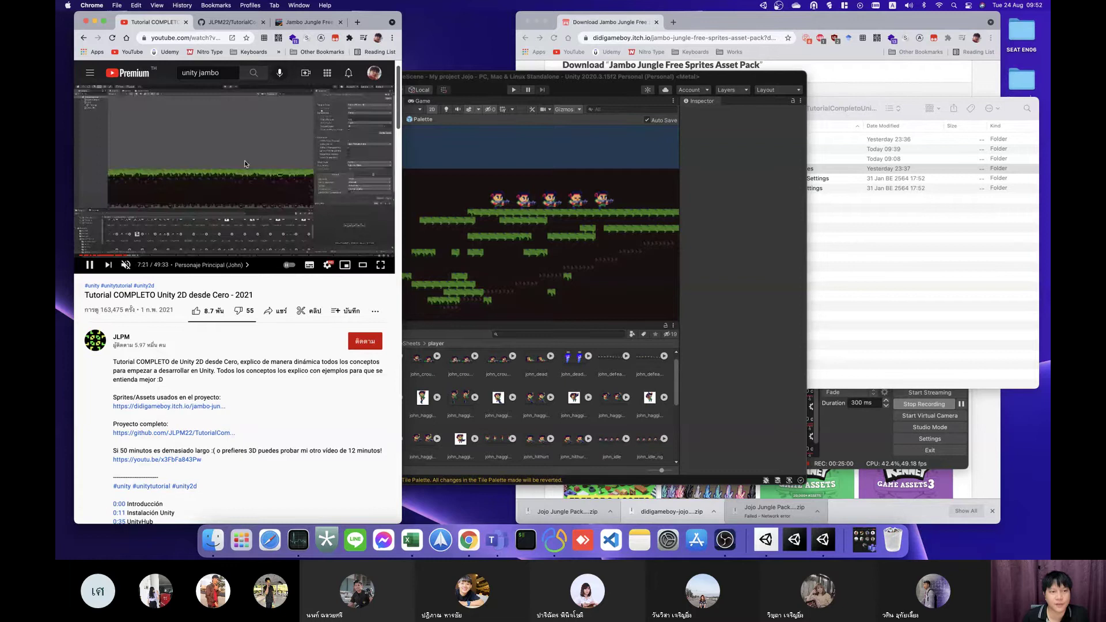
pyautogui.press('Left')
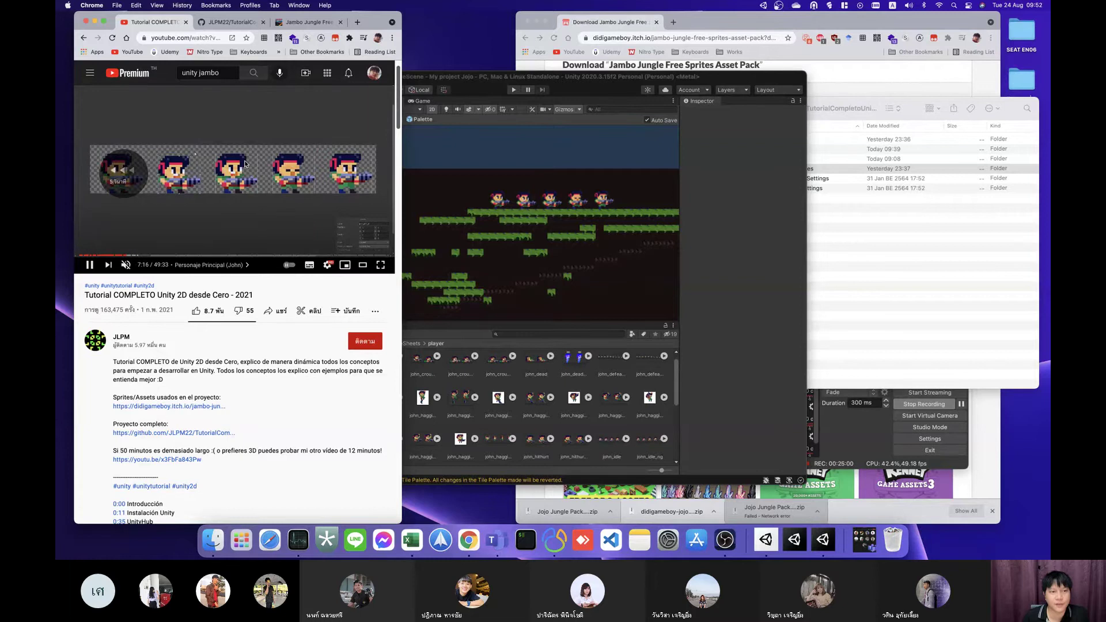
pyautogui.press('Left')
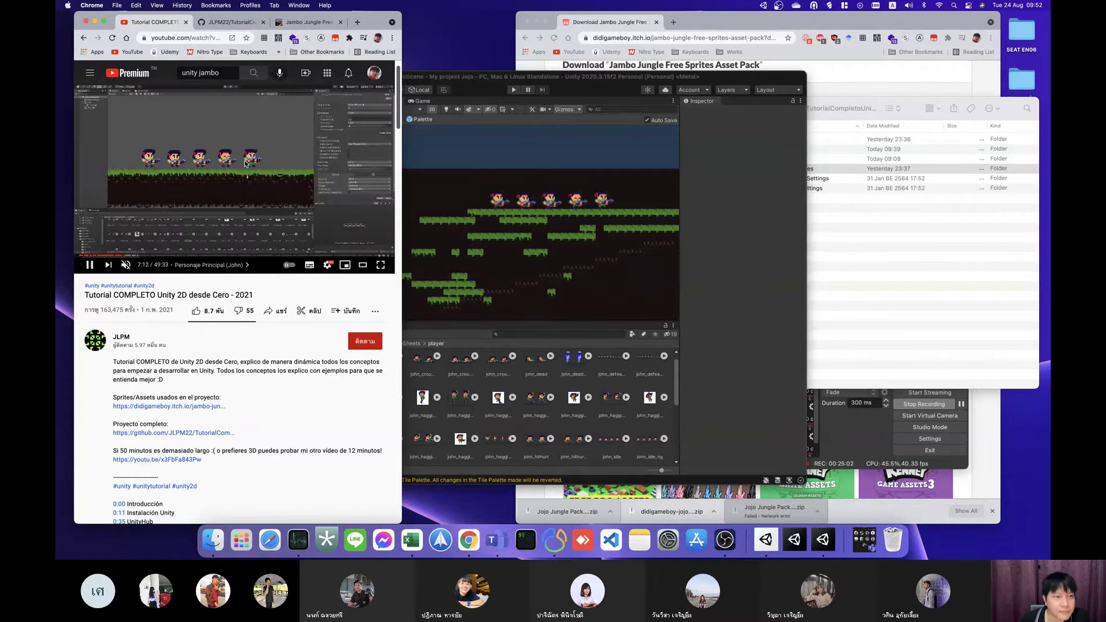
pyautogui.press('Left')
pyautogui.press('Left')
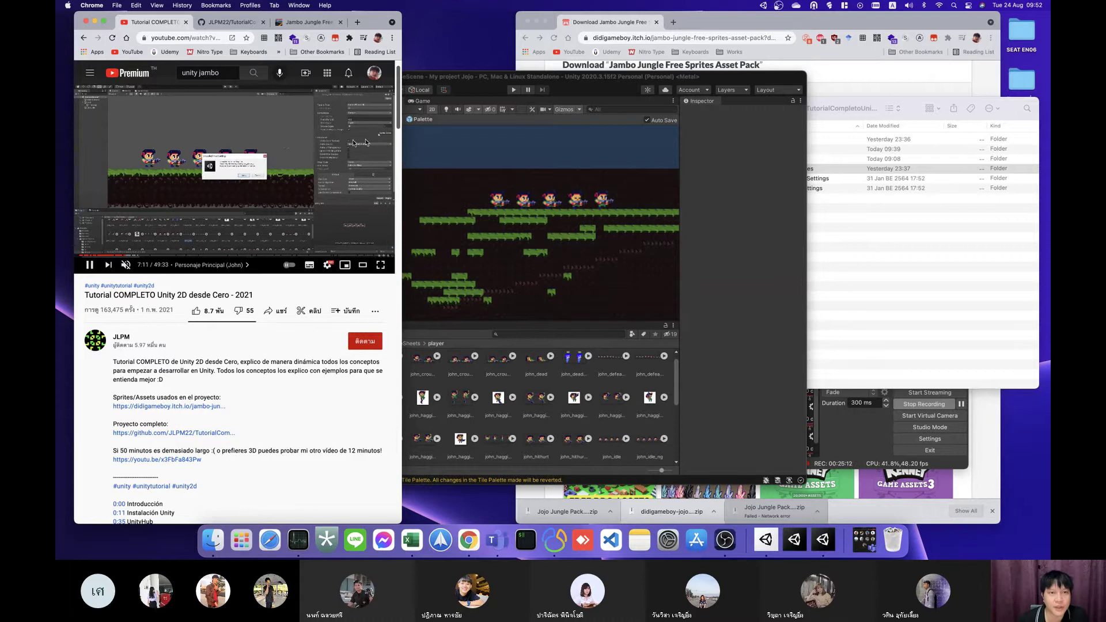
pyautogui.click(285, 141)
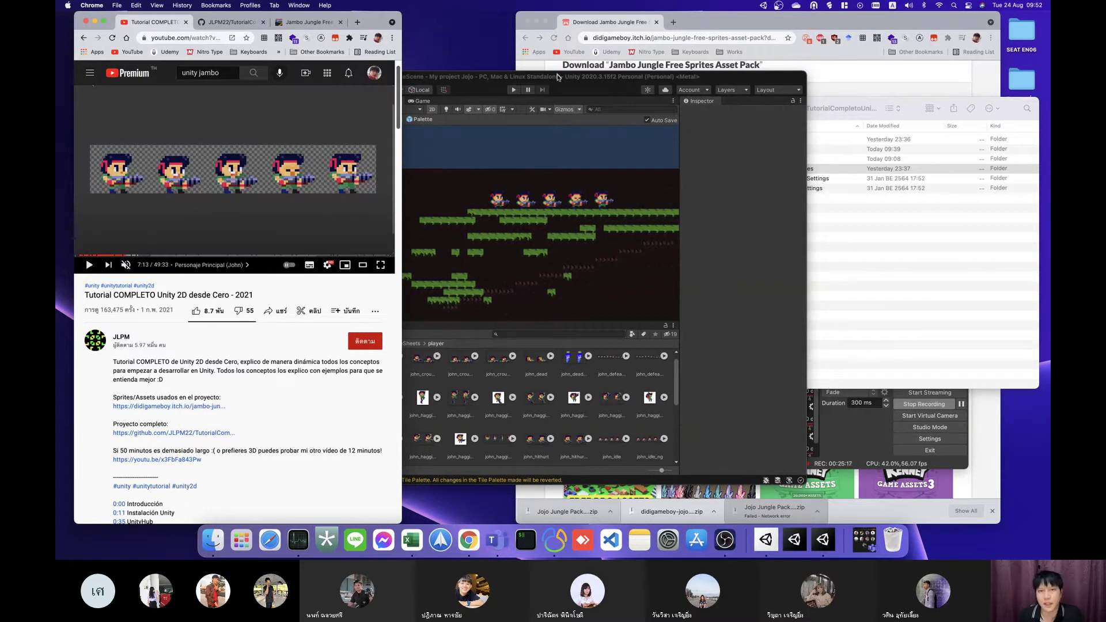
pyautogui.click(543, 199)
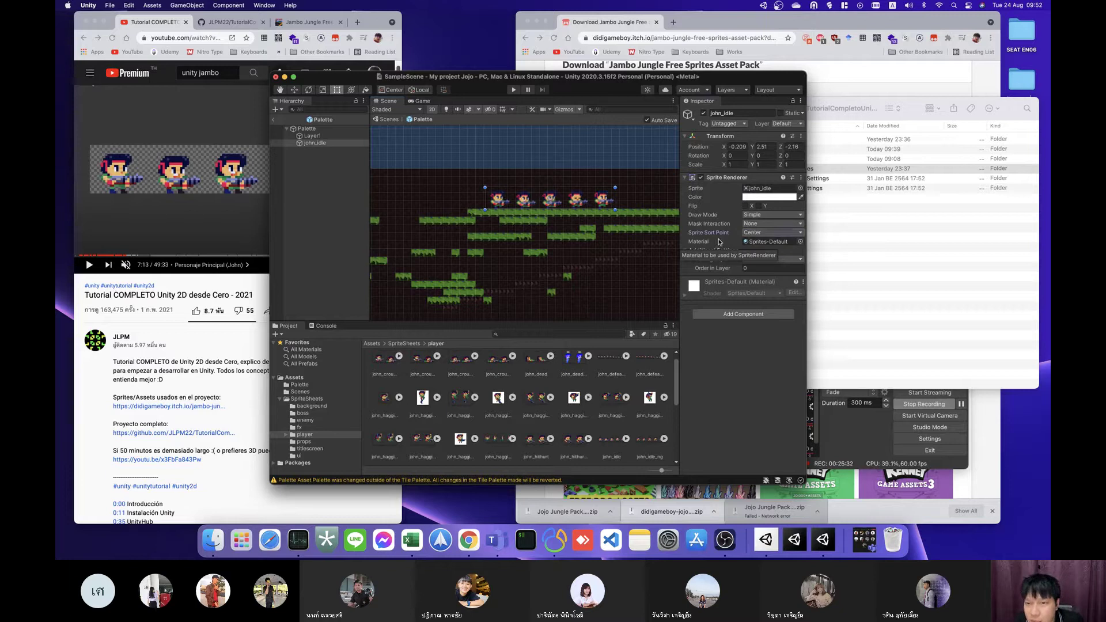
# Step: Set the john_idle sheet's Sprite Mode to Multiple and auto-slice it in the Sprite Editor
pyautogui.click(605, 441)
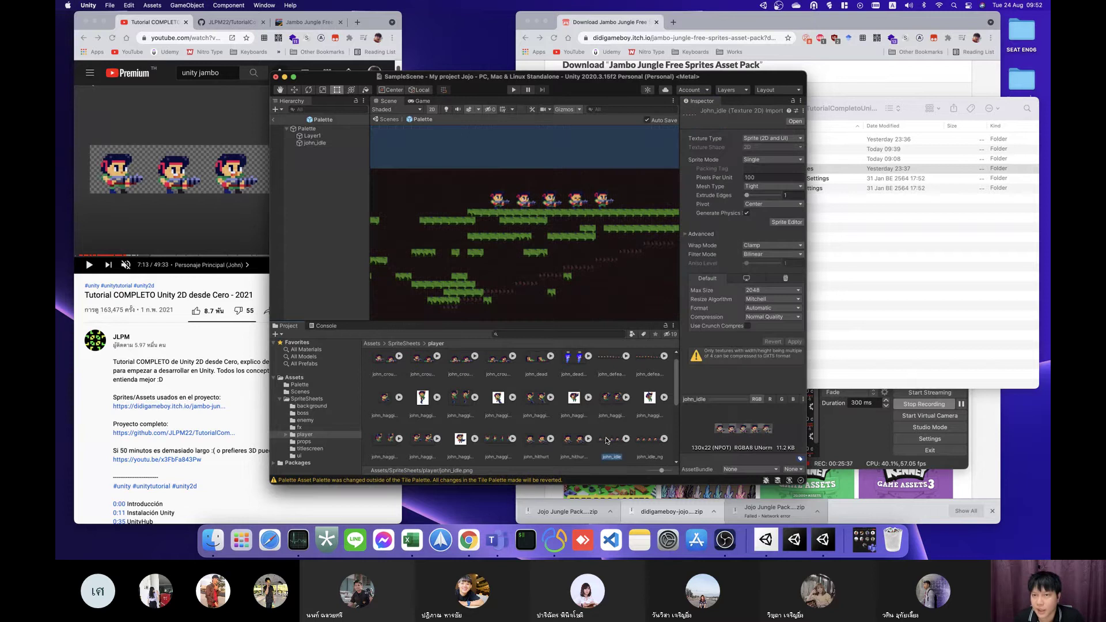
pyautogui.click(750, 161)
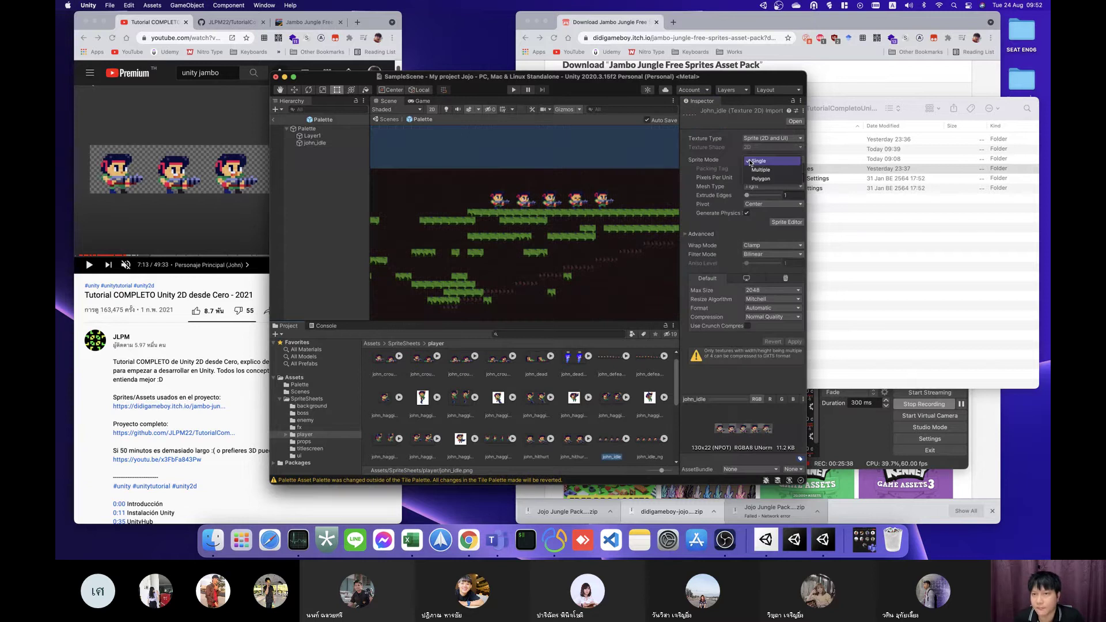
pyautogui.click(760, 170)
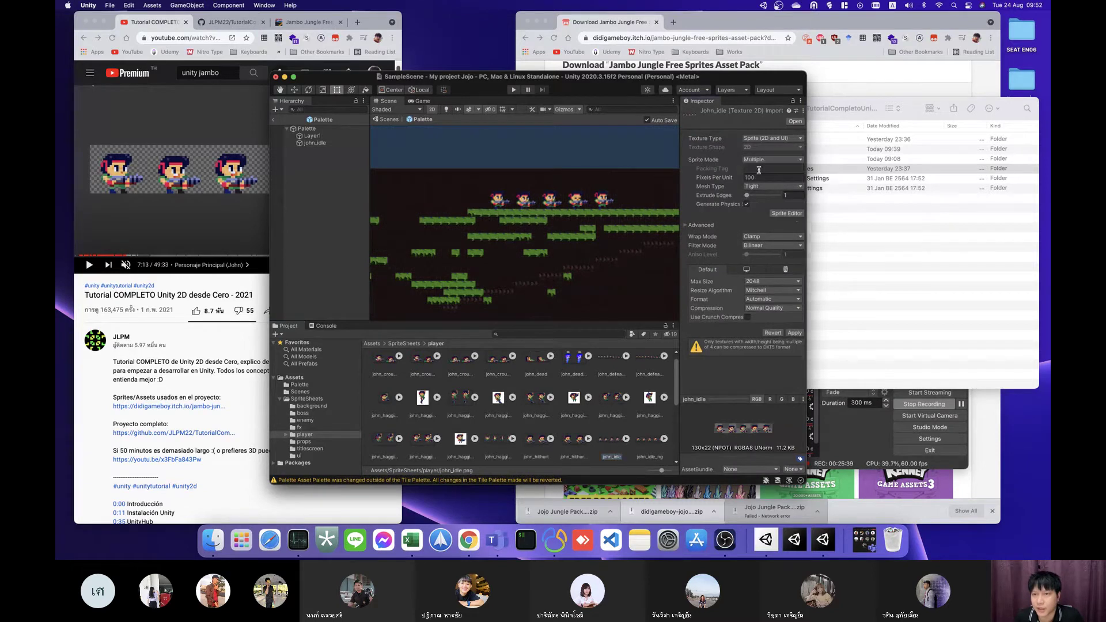
pyautogui.click(795, 214)
pyautogui.click(578, 209)
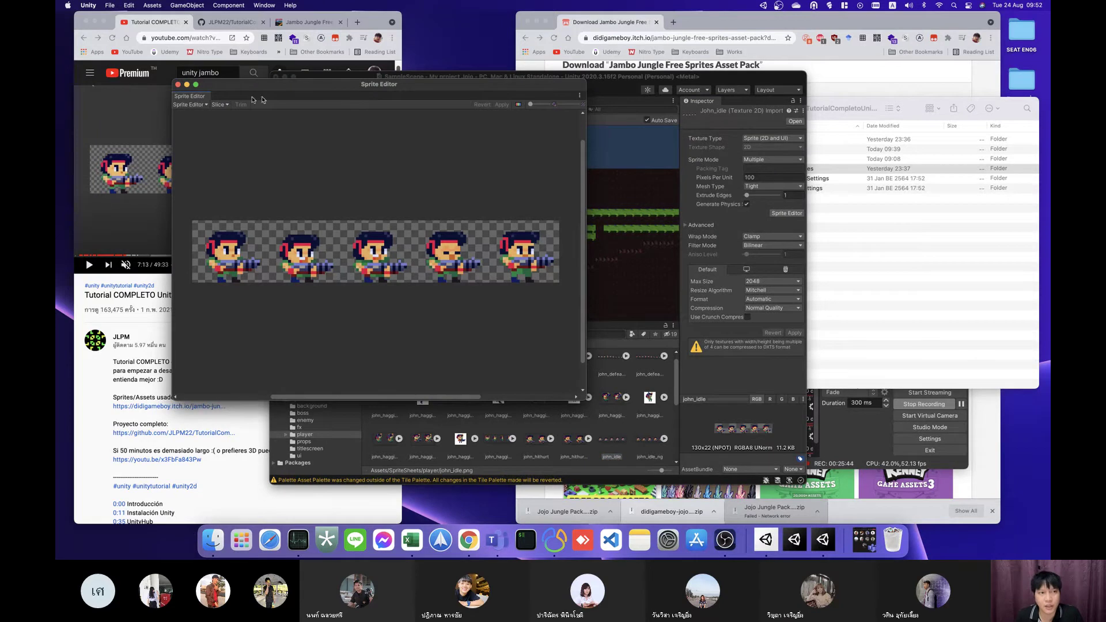
pyautogui.click(220, 105)
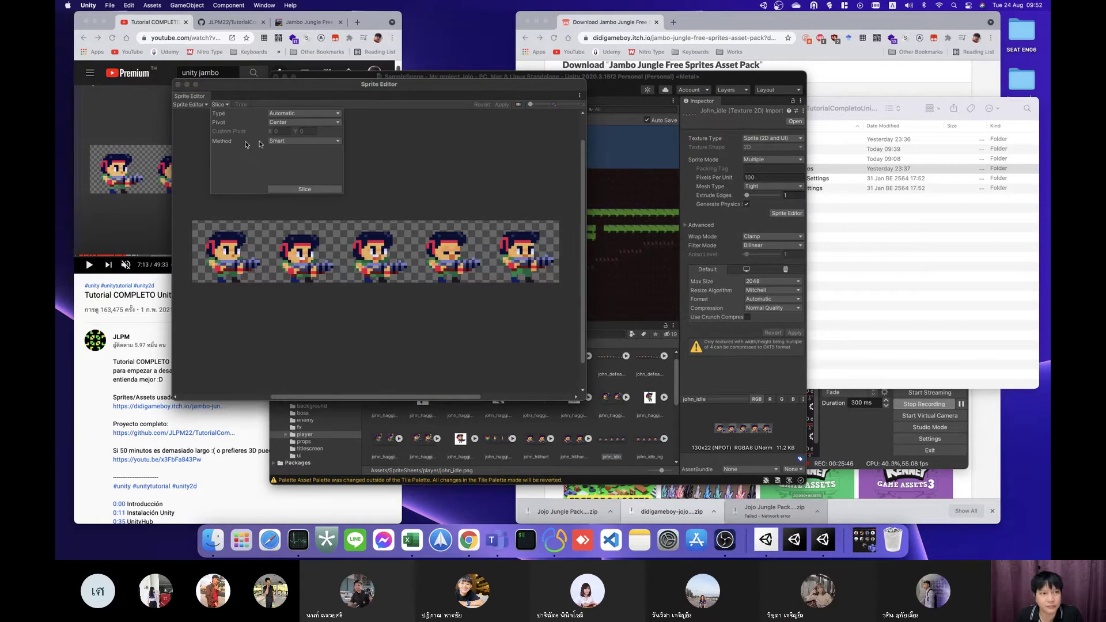
pyautogui.click(305, 190)
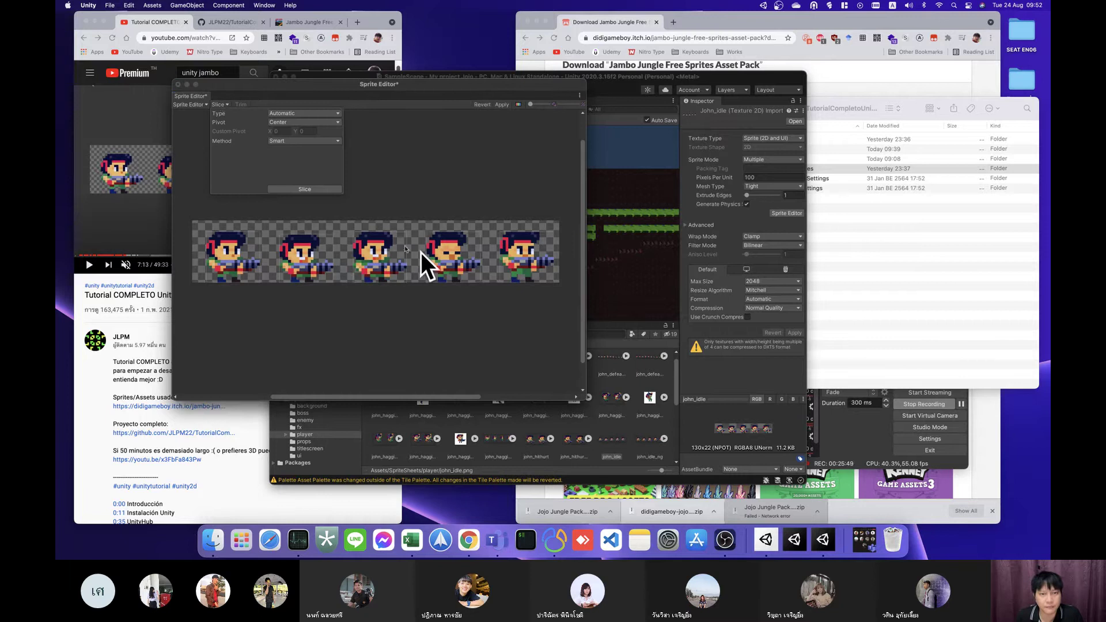
pyautogui.click(502, 105)
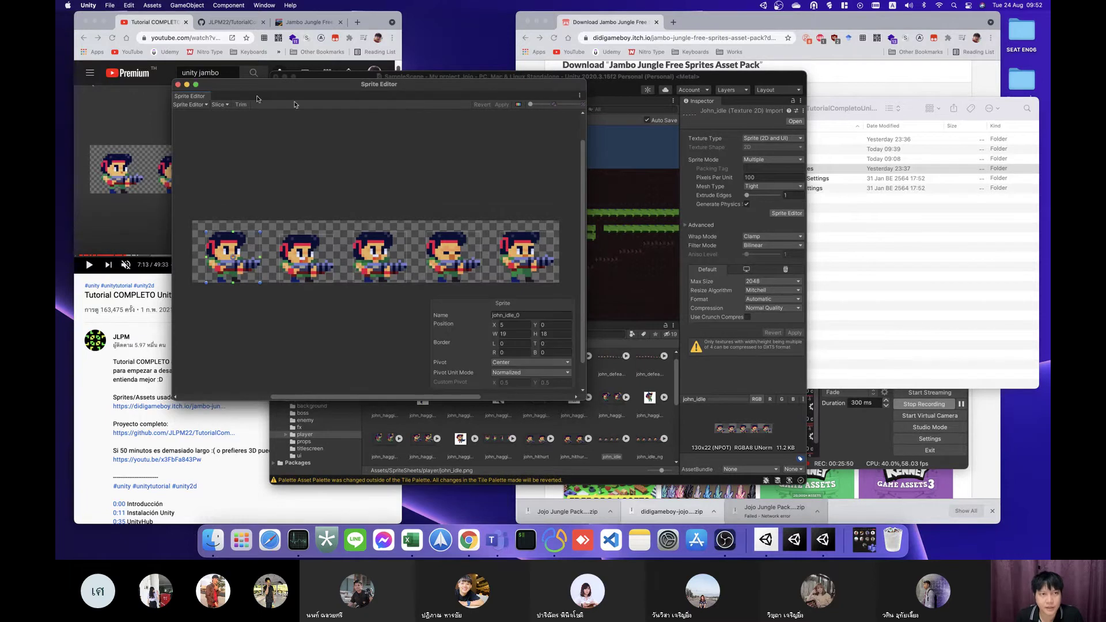
pyautogui.click(178, 85)
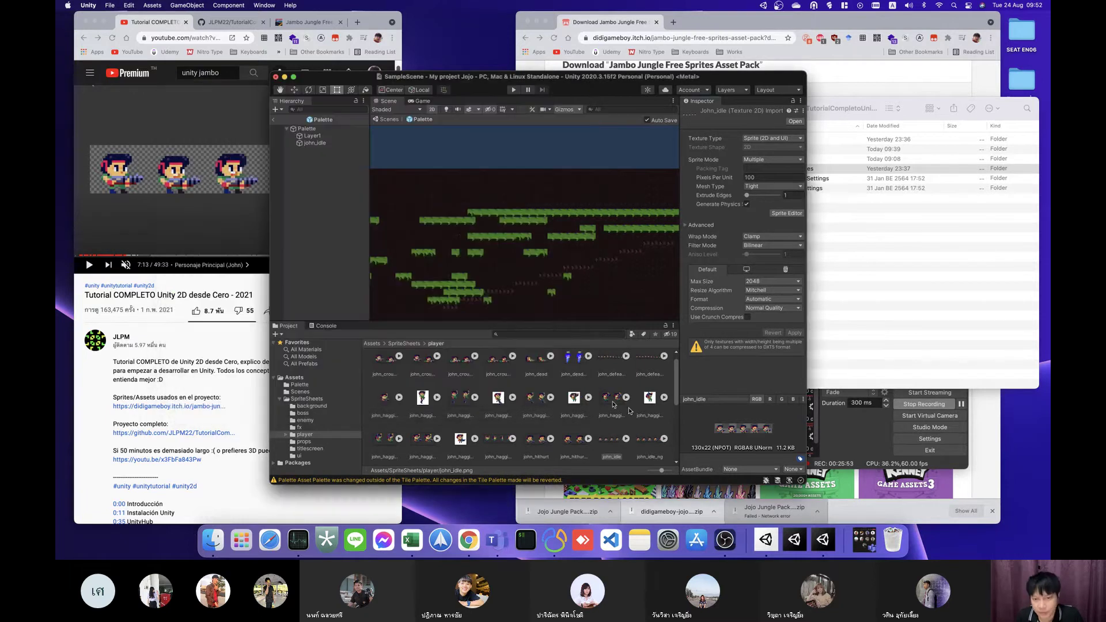
# Step: Expand john_idle and inspect its sliced frames from john_idle_4 back to john_idle_1, then resume the tutorial
pyautogui.scroll(-3, 622, 427)
pyautogui.click(627, 389)
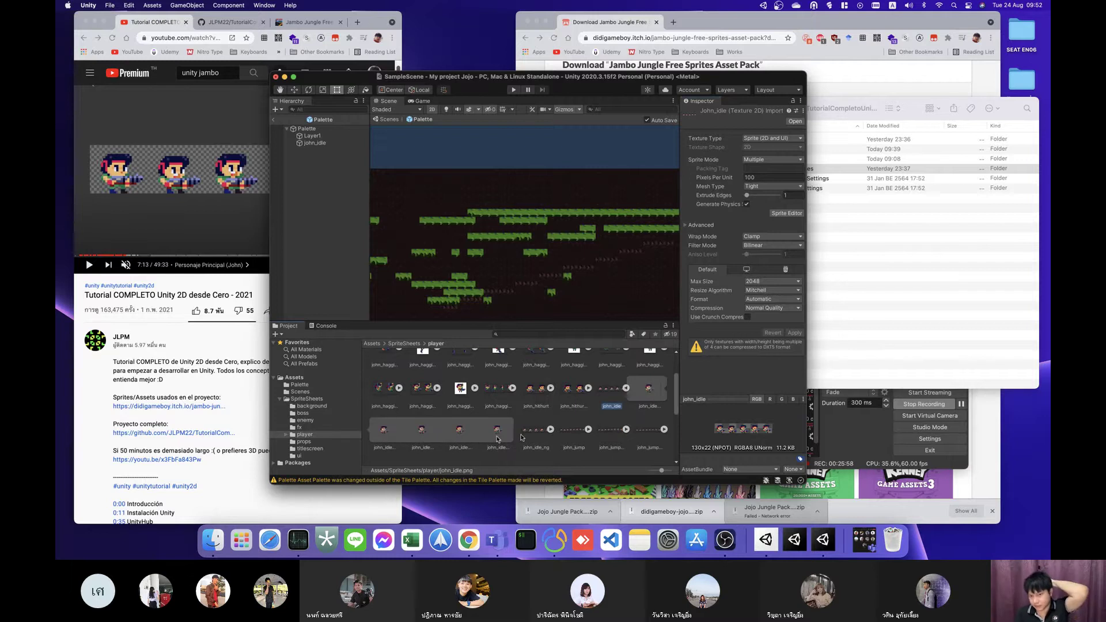
pyautogui.click(649, 392)
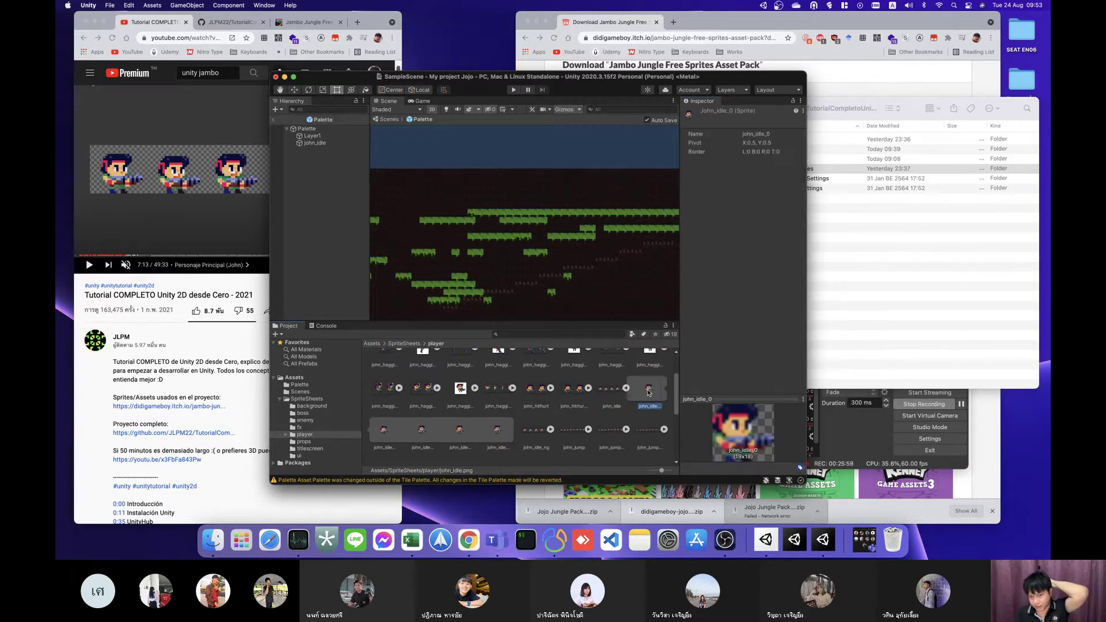
pyautogui.click(489, 431)
pyautogui.click(454, 431)
pyautogui.click(423, 431)
pyautogui.click(382, 431)
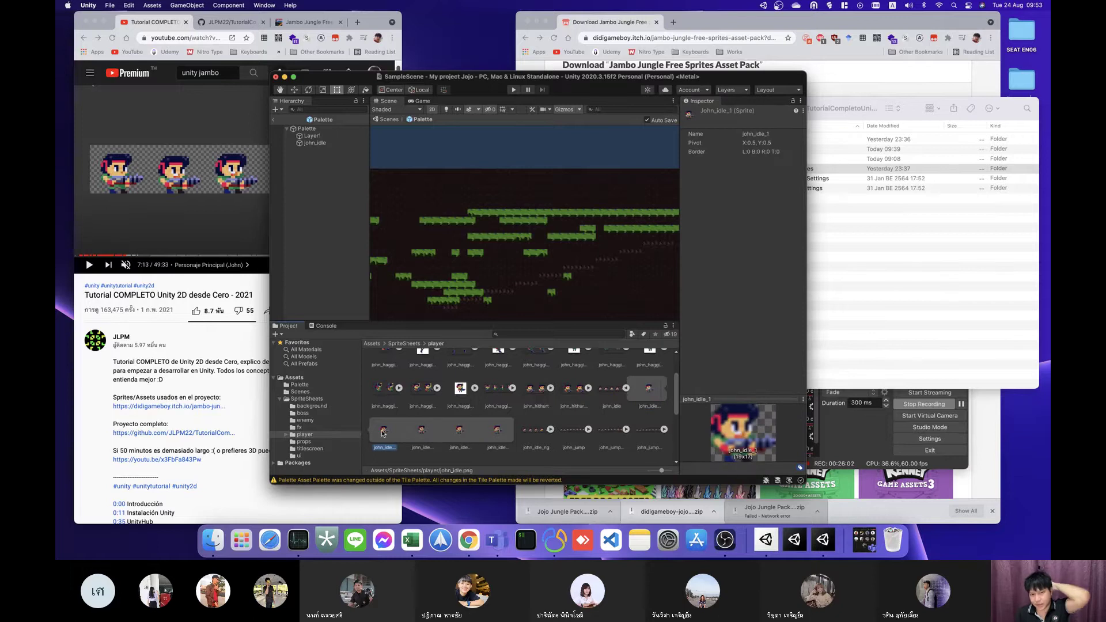
pyautogui.click(219, 229)
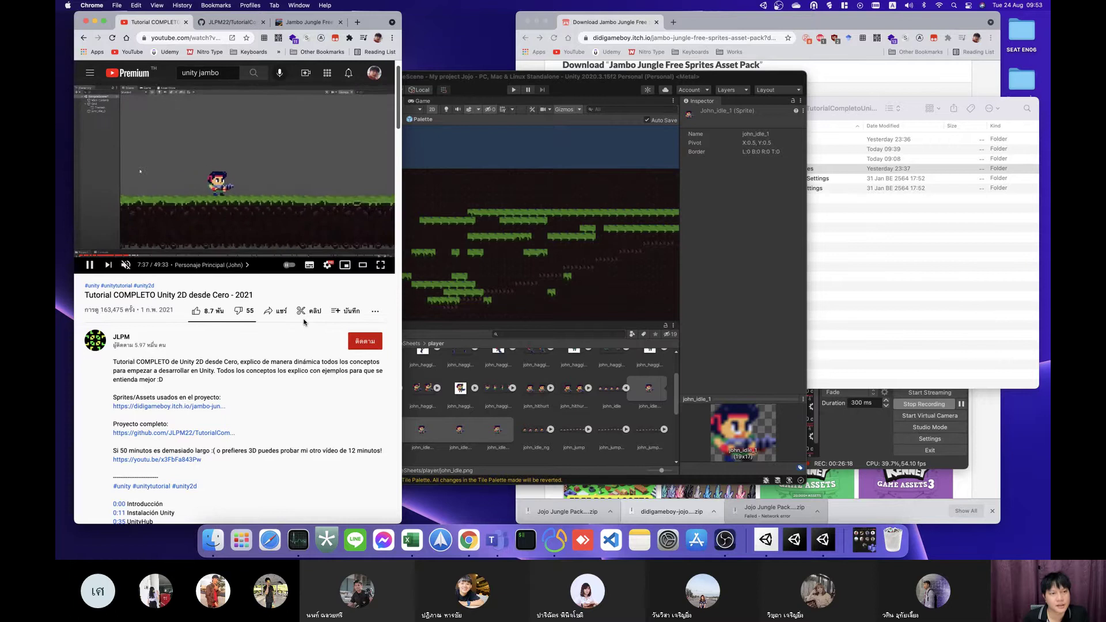
# Step: Pause the tutorial and drag the john_idle_0 frame into the Scene view
pyautogui.press('Left')
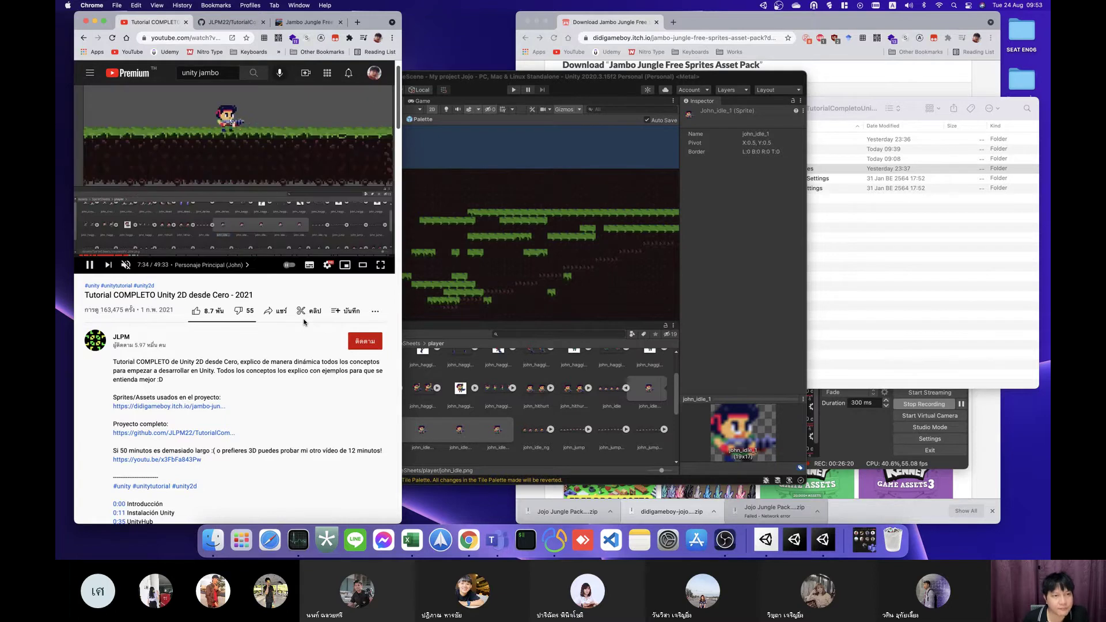
pyautogui.press('space')
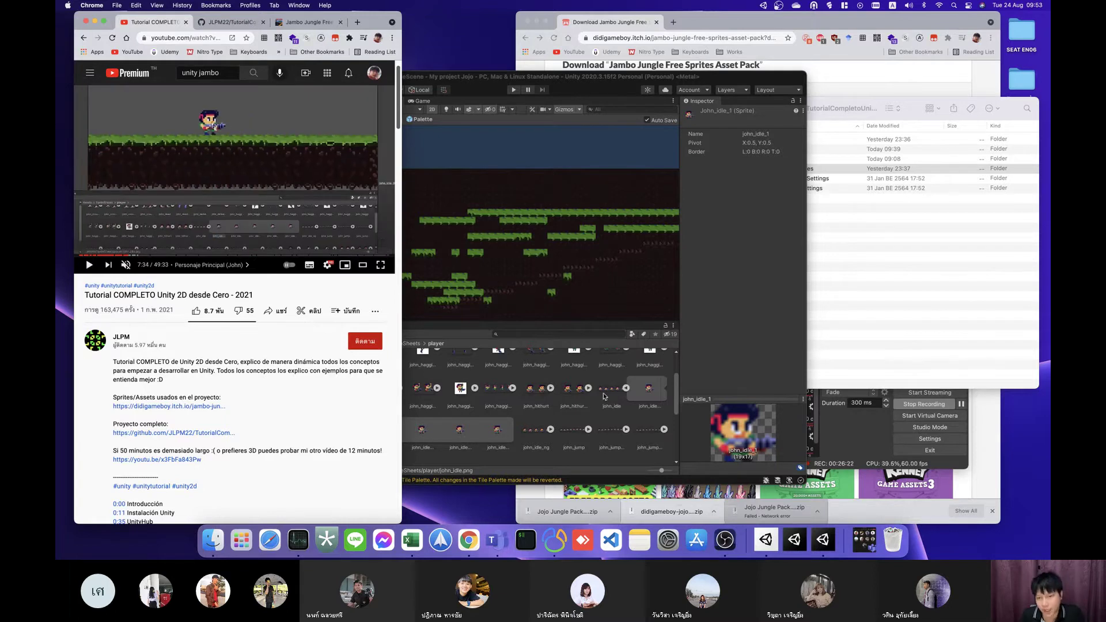
pyautogui.click(605, 391)
pyautogui.scroll(-10, 606, 255)
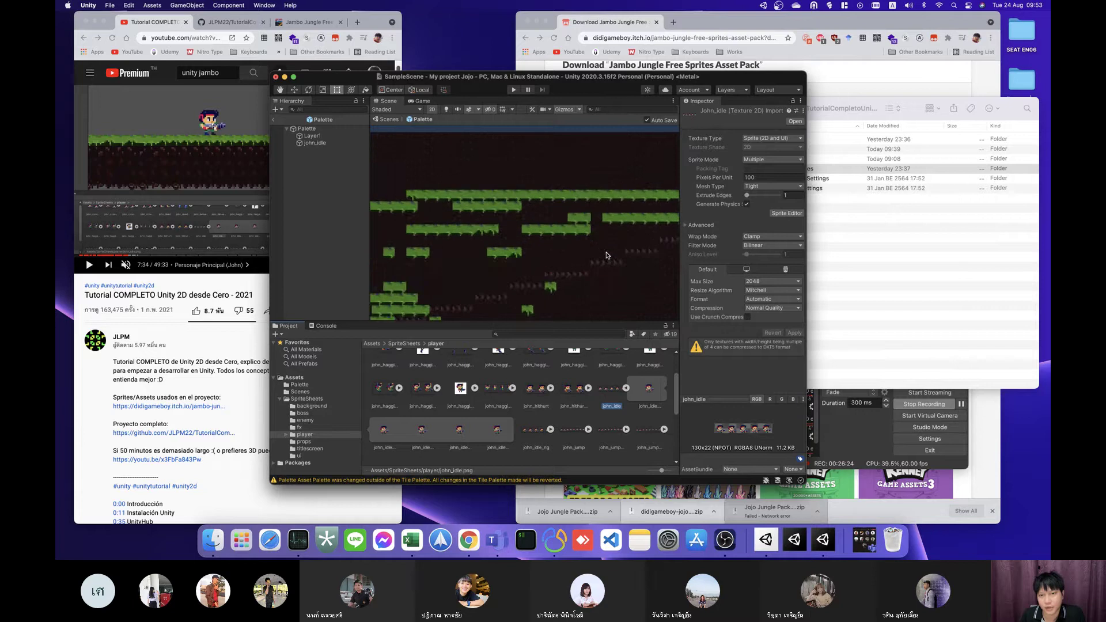
pyautogui.scroll(3, 606, 255)
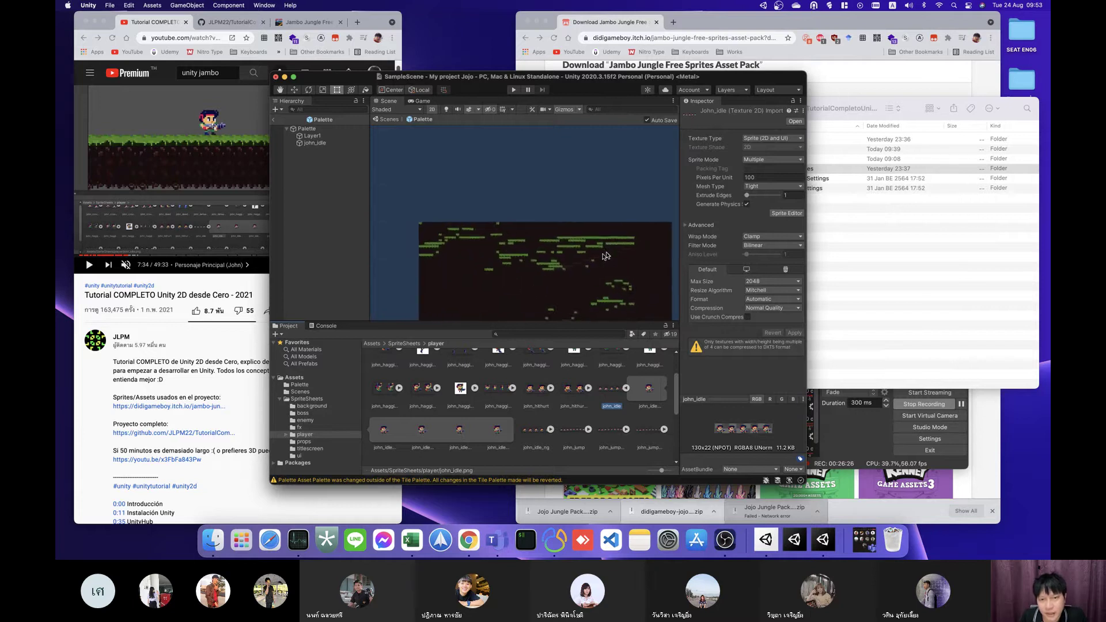
pyautogui.click(650, 394)
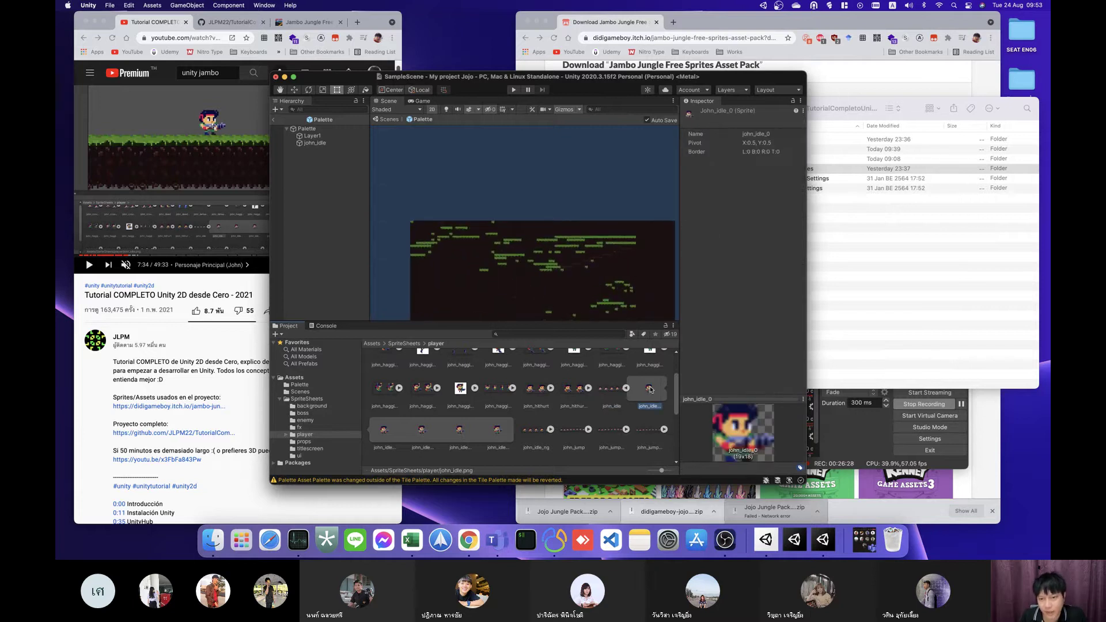
pyautogui.moveTo(650, 394); pyautogui.dragTo(585, 234)
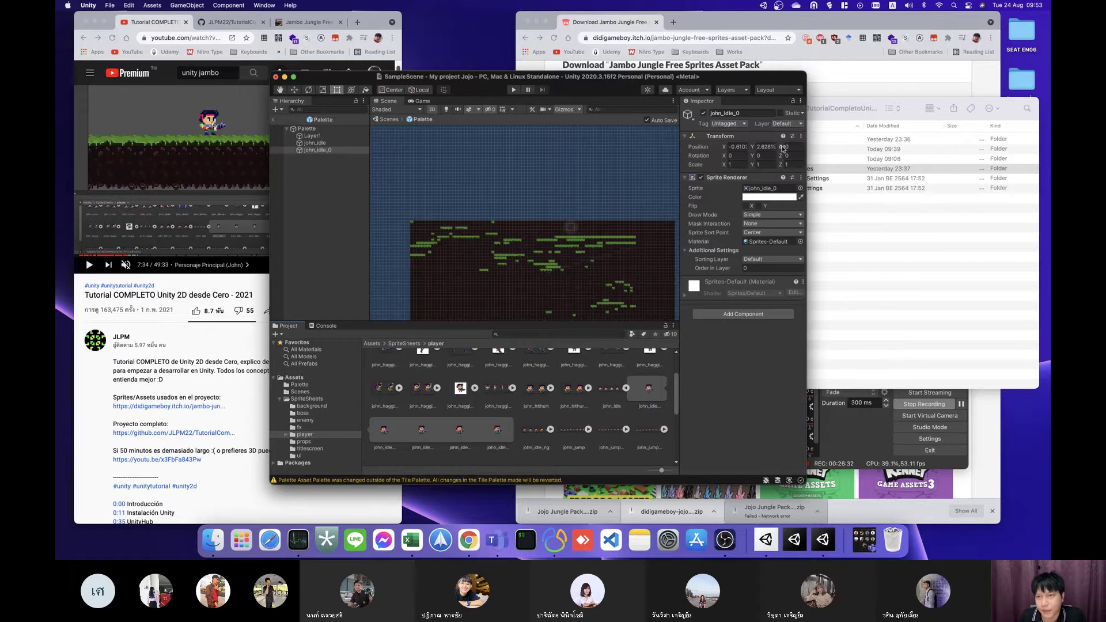
# Step: Set its Z to -0.36, frame it, and move it onto the grass platform at about X -0.72, Y 2.56
pyautogui.moveTo(783, 149); pyautogui.dragTo(776, 149)
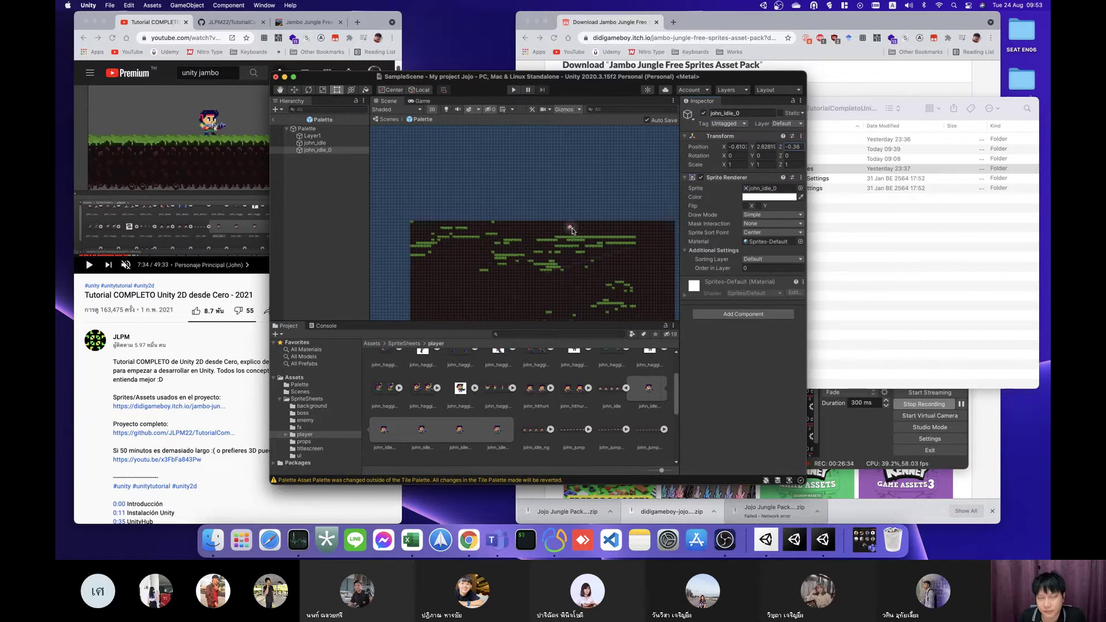
pyautogui.press('f')
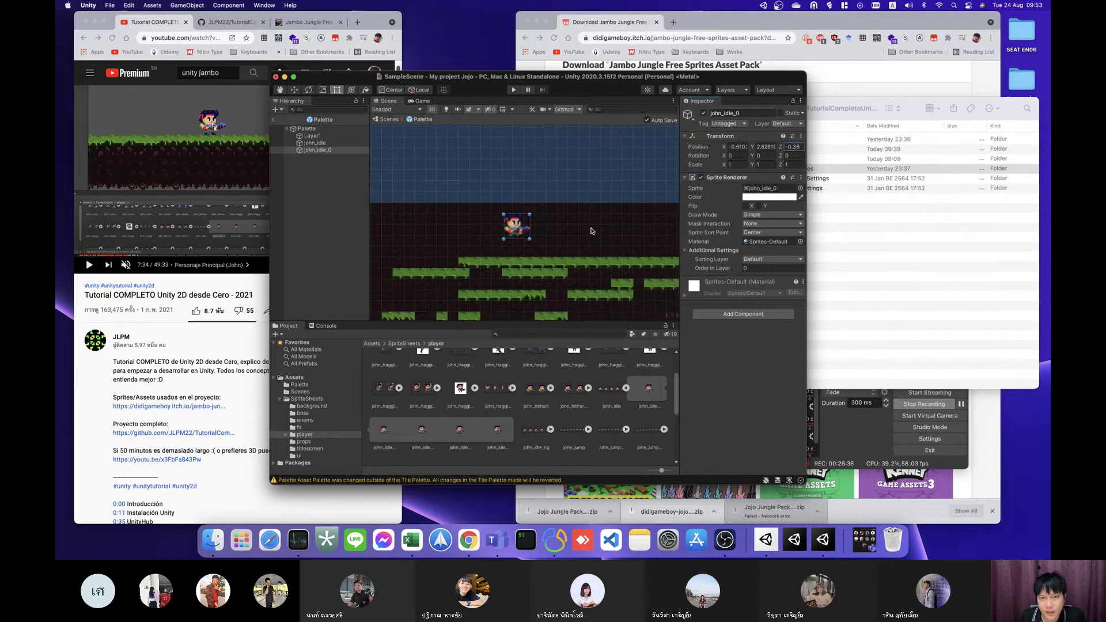
pyautogui.scroll(1, 591, 231)
pyautogui.scroll(1, 591, 231)
pyautogui.moveTo(497, 228); pyautogui.dragTo(483, 246)
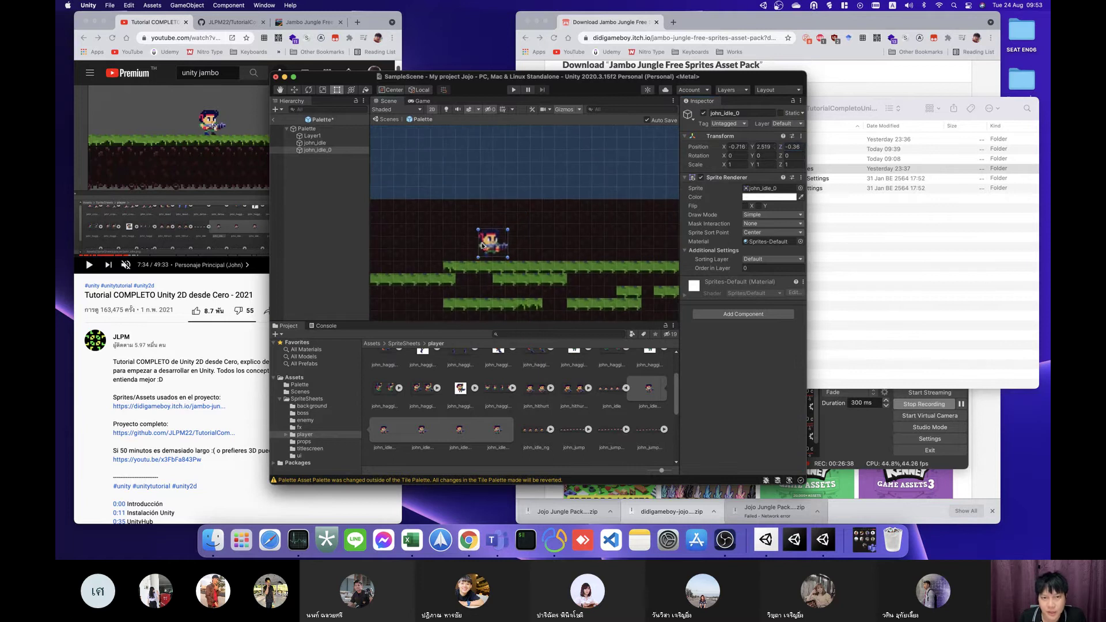
pyautogui.click(511, 173)
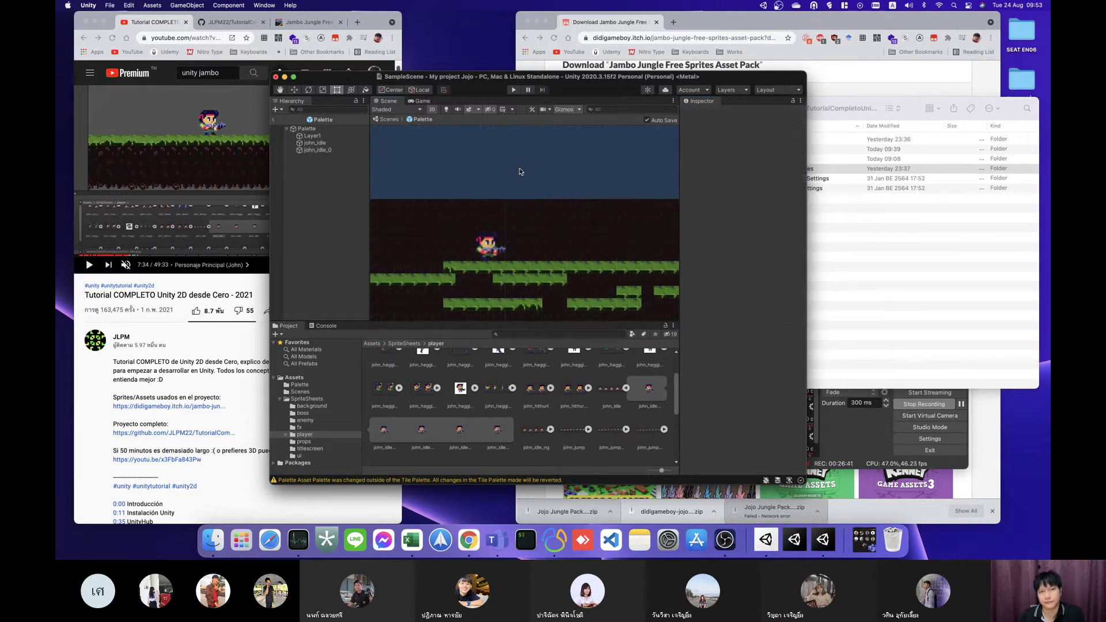
# Step: Skip the tutorial ahead to the 'Moviendo la cámara' chapter and pause it at 8:08
pyautogui.click(210, 173)
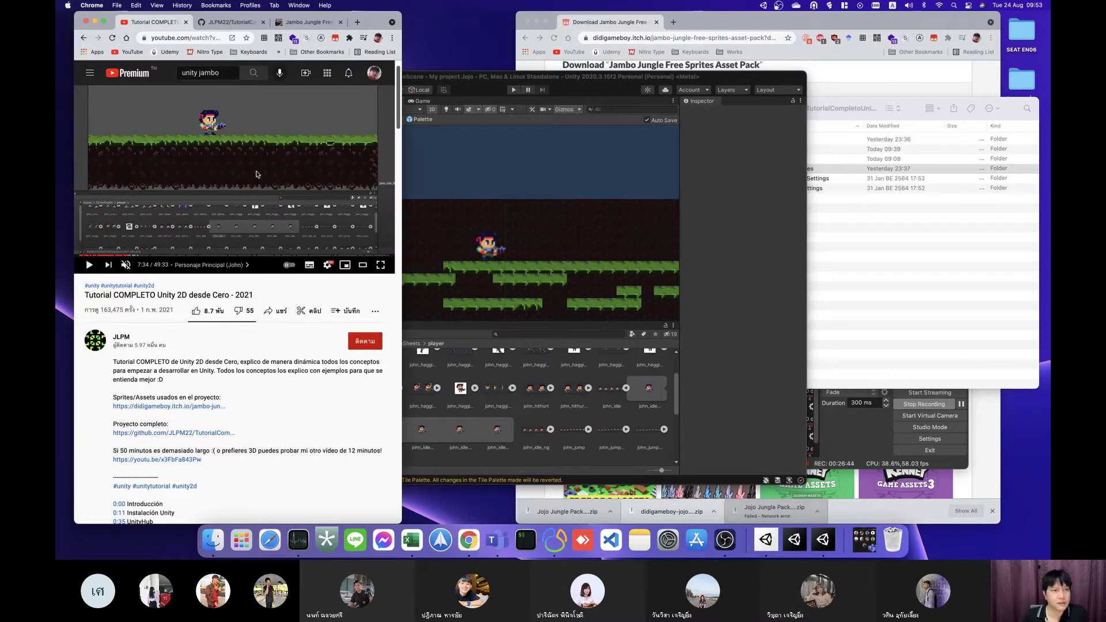
pyautogui.press('Right')
pyautogui.press('Right')
pyautogui.press('space')
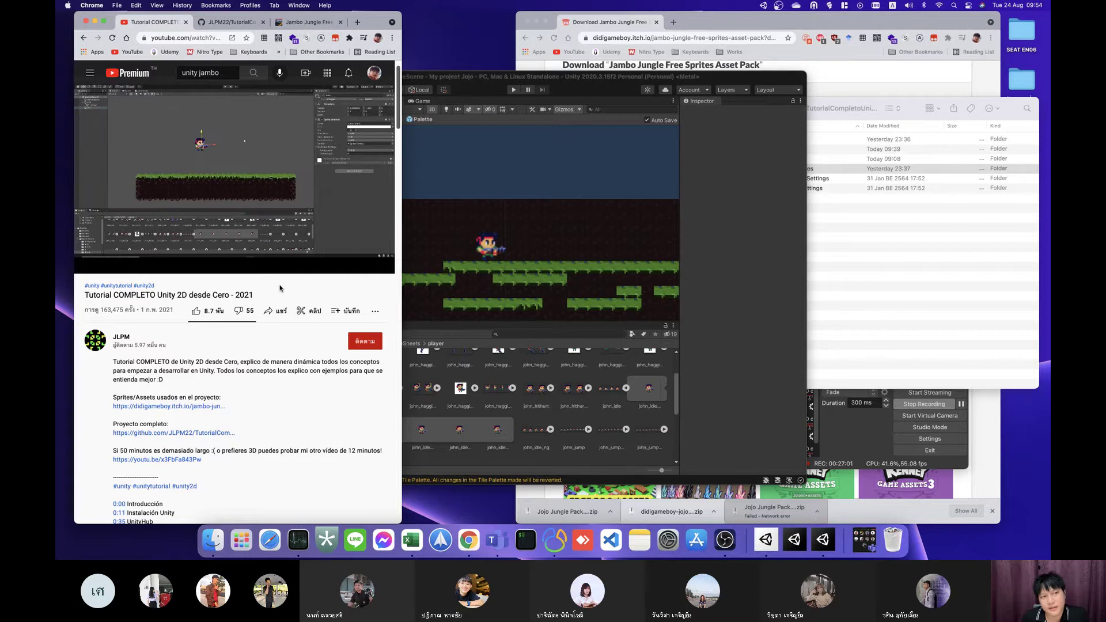
pyautogui.moveTo(274, 216)
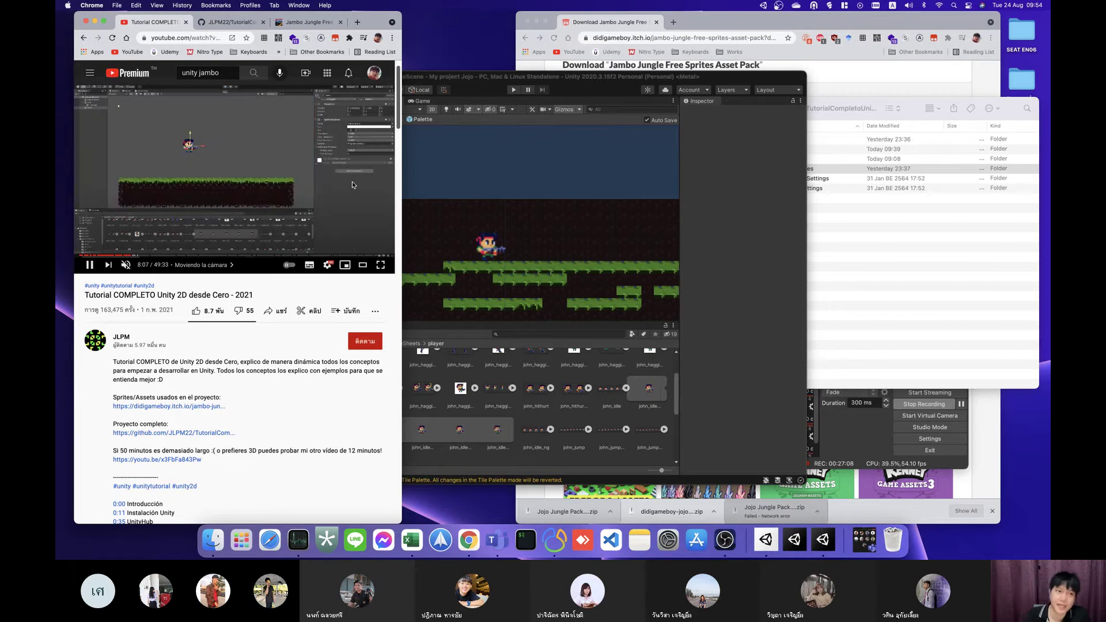
pyautogui.click(263, 162)
pyautogui.click(511, 95)
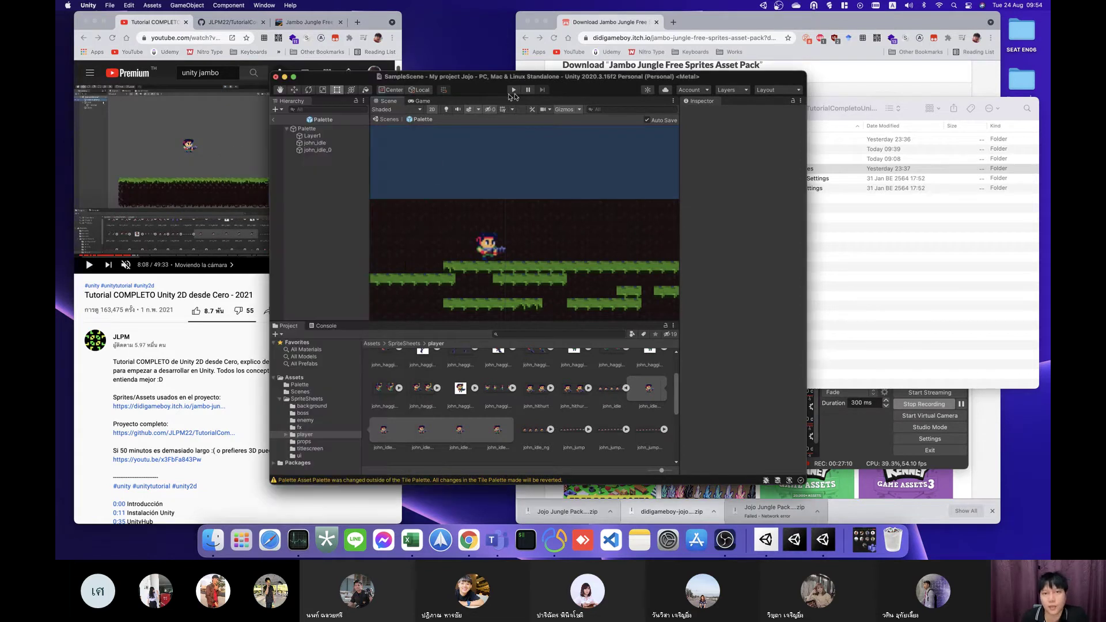
pyautogui.click(512, 94)
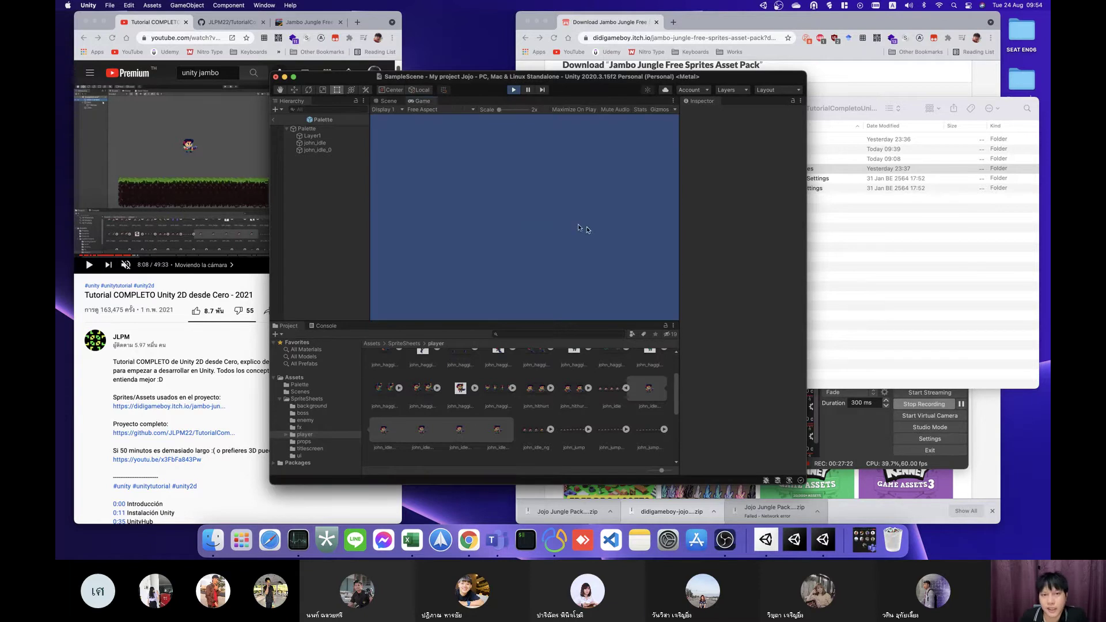
pyautogui.click(514, 91)
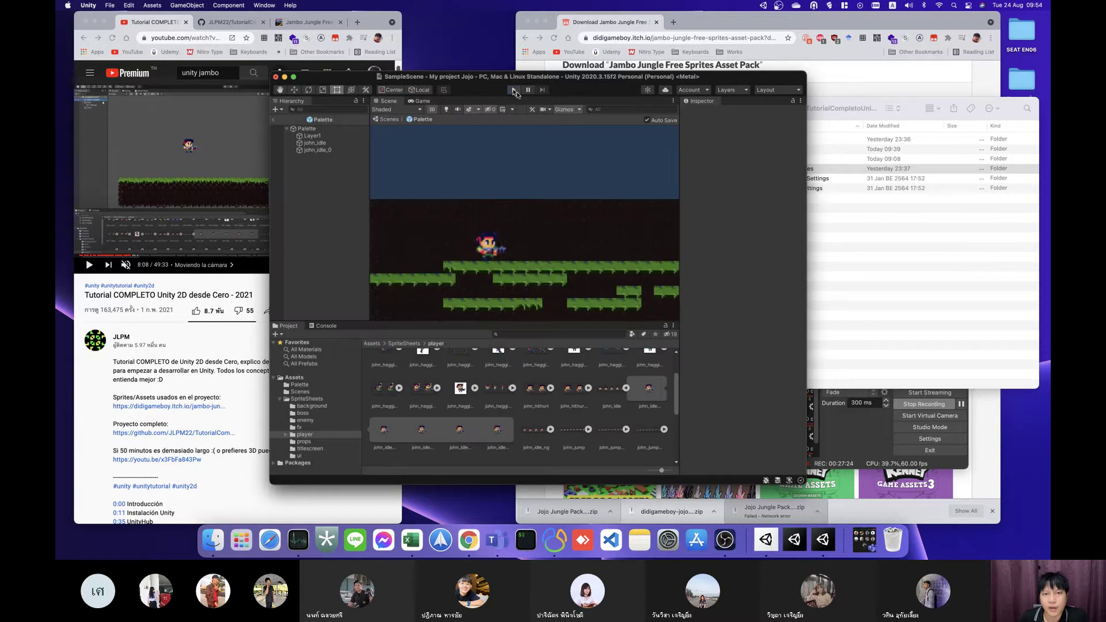
pyautogui.scroll(-5, 480, 209)
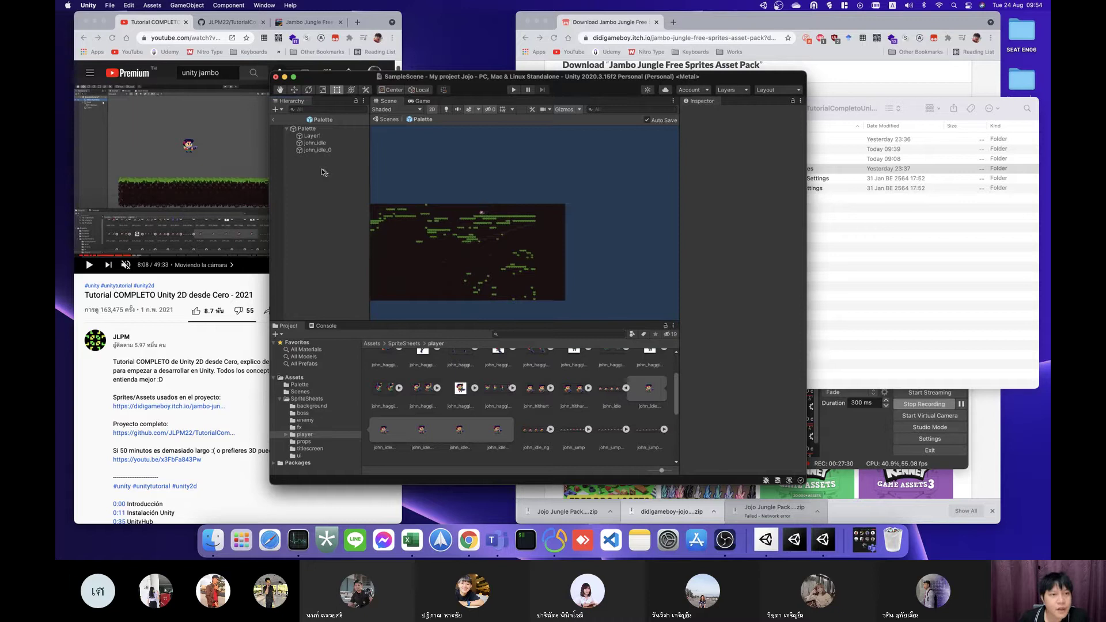
# Step: Exit Palette editing to SampleScene, select Main Camera, and show the Palette folder's contents
pyautogui.click(274, 121)
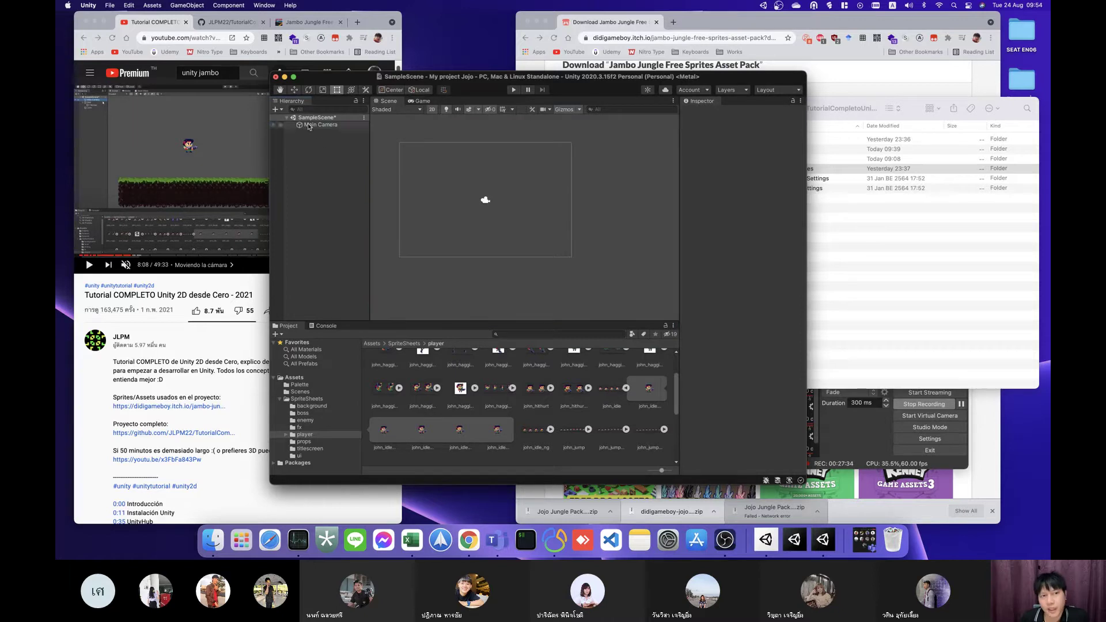
pyautogui.click(309, 126)
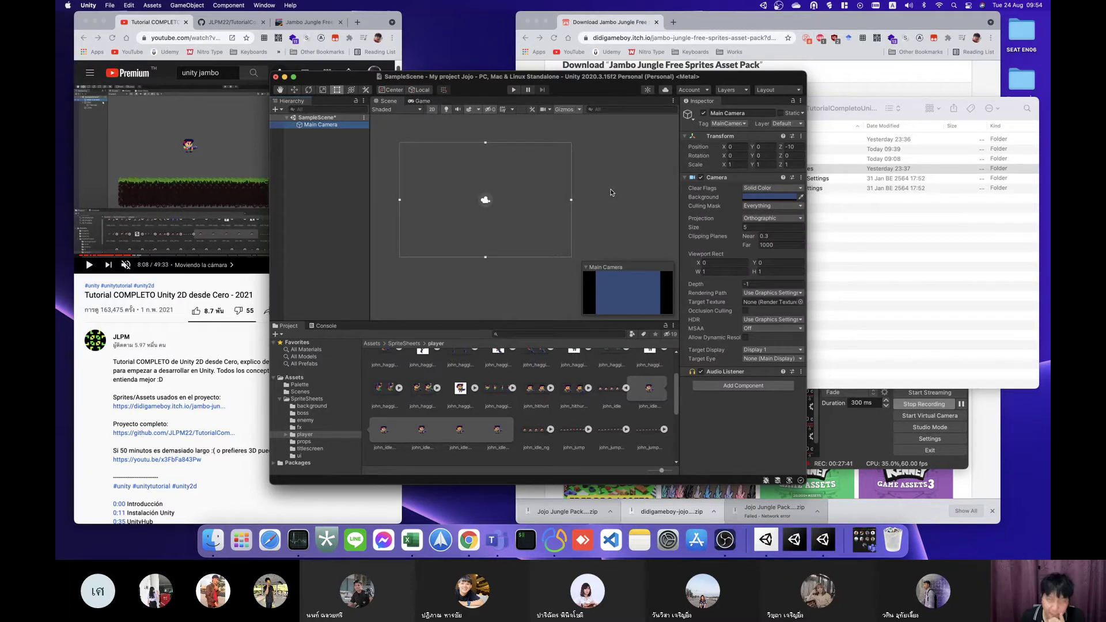
pyautogui.moveTo(550, 79); pyautogui.dragTo(492, 75)
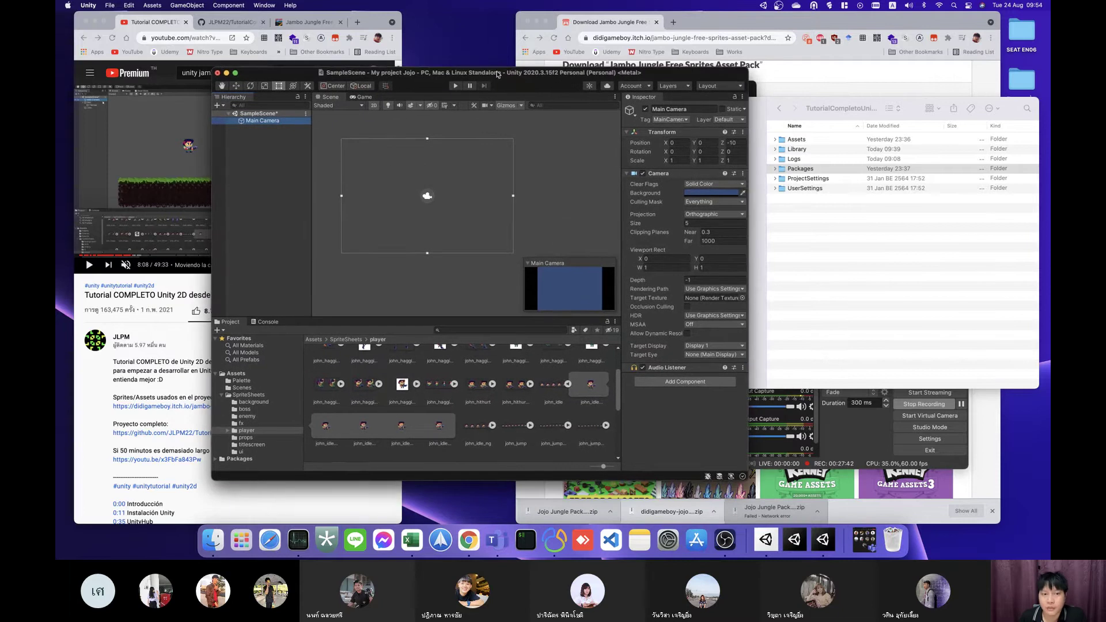
pyautogui.click(243, 382)
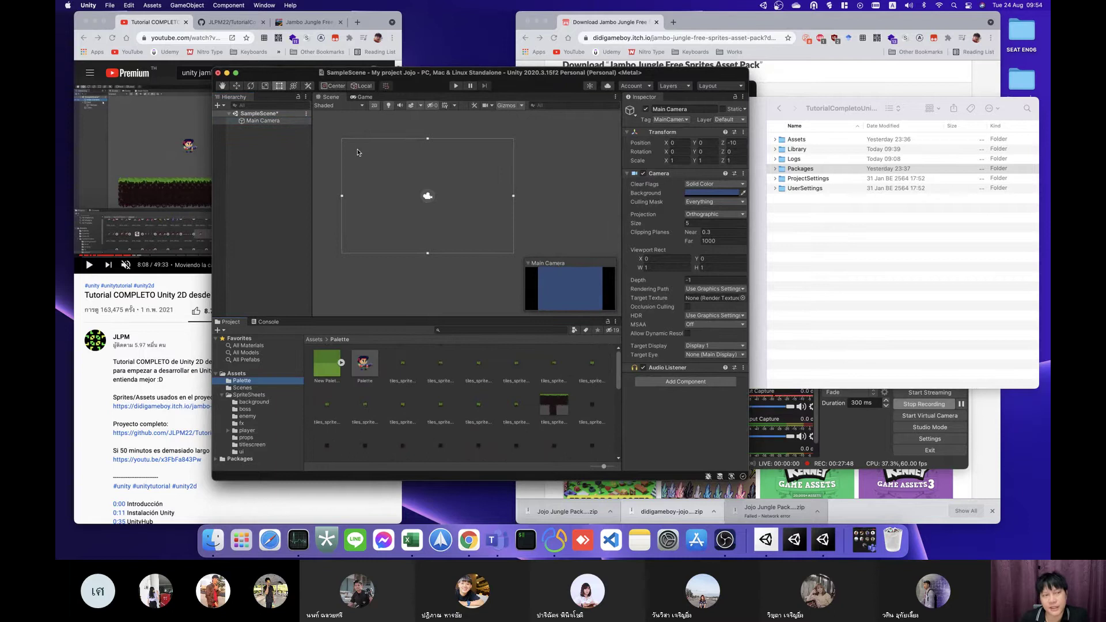
pyautogui.click(134, 148)
# Step: Scrub the tutorial back and forth between 6:53 and 7:48 to find the earlier scene
pyautogui.press('j')
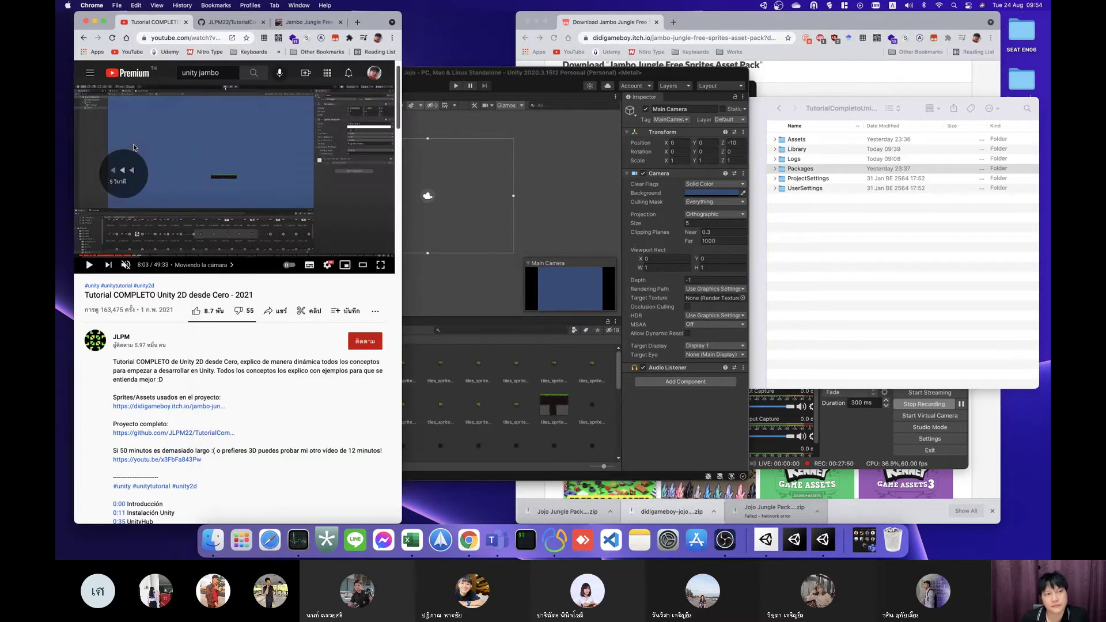
pyautogui.press('j')
pyautogui.press('Left')
pyautogui.press('Left')
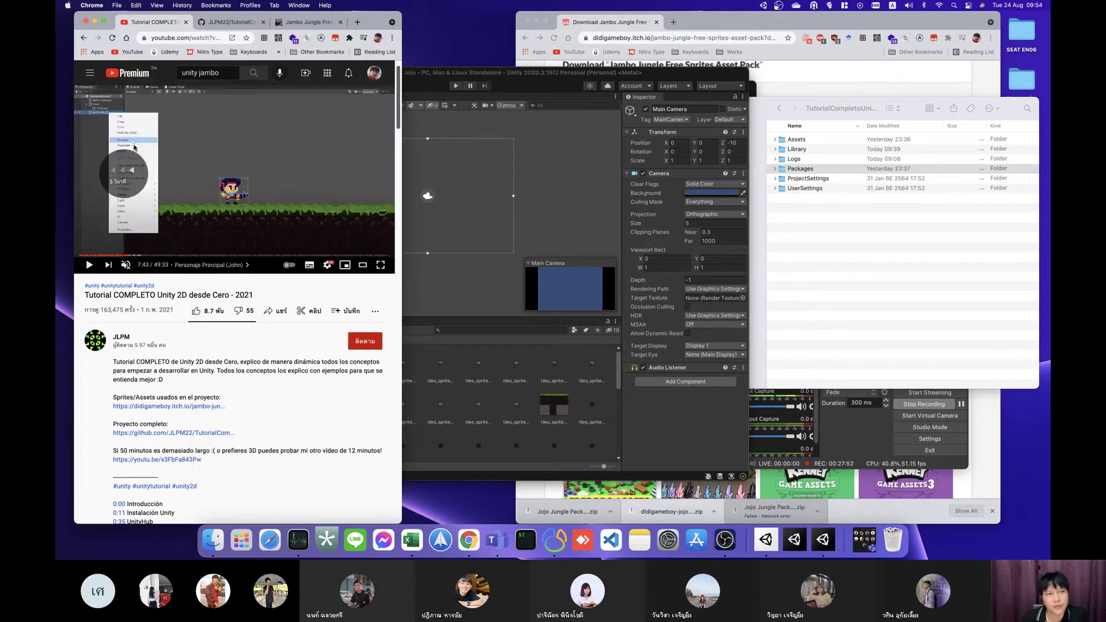
pyautogui.press('Left')
pyautogui.press('Left')
pyautogui.press('Left')
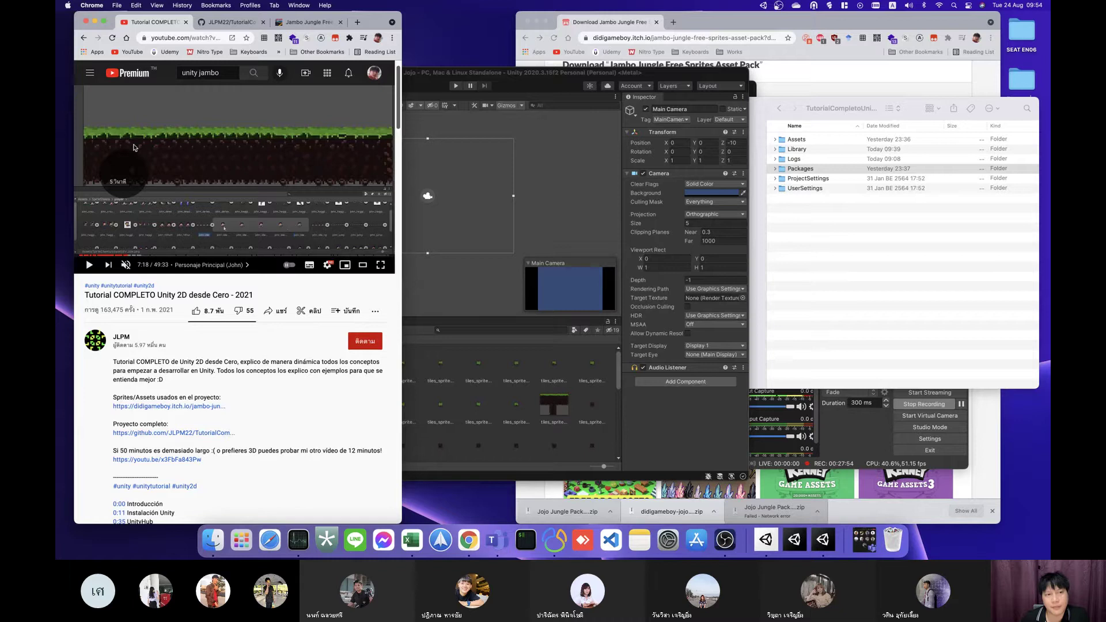
pyautogui.press('Left')
pyautogui.press('Right')
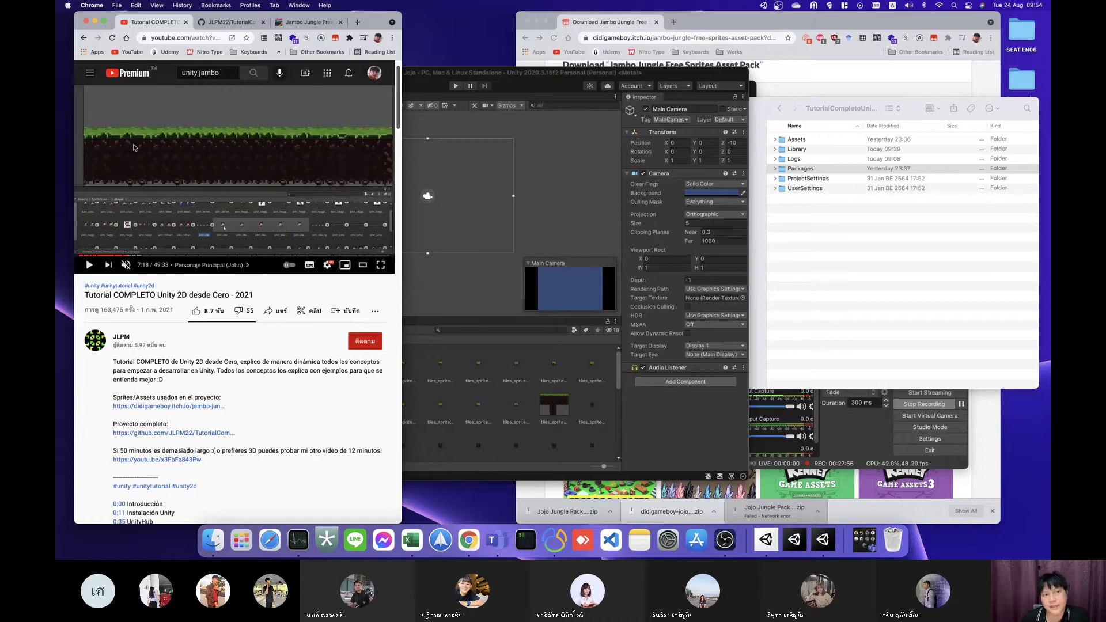
pyautogui.press('Right')
pyautogui.press('Right')
pyautogui.press('Right')
pyautogui.press('Right')
pyautogui.press('Right')
pyautogui.press('Right')
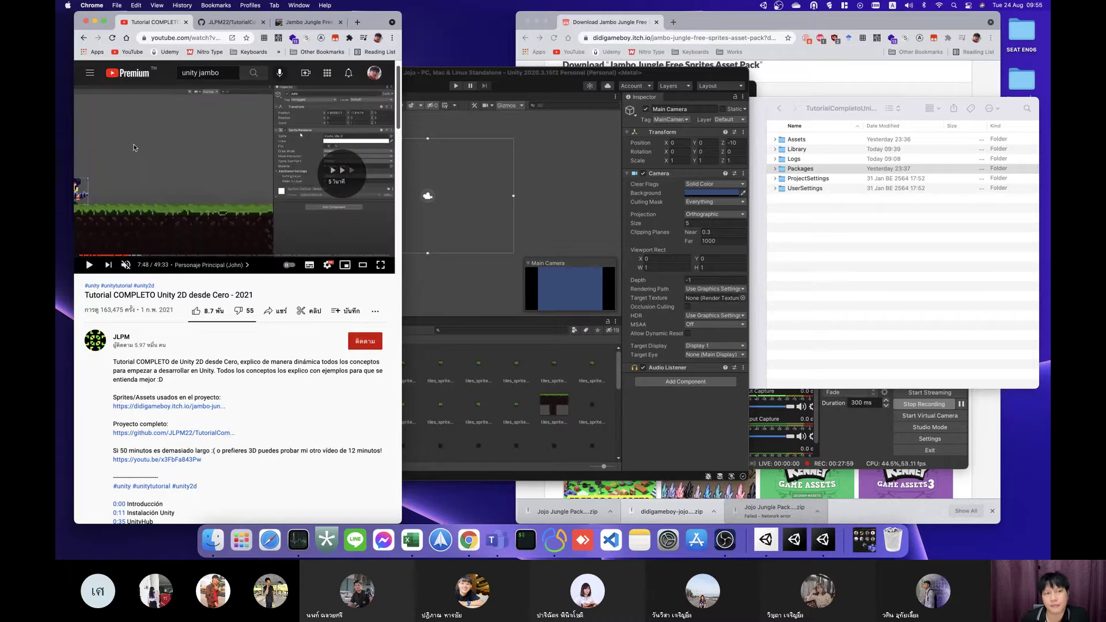
pyautogui.press('Right')
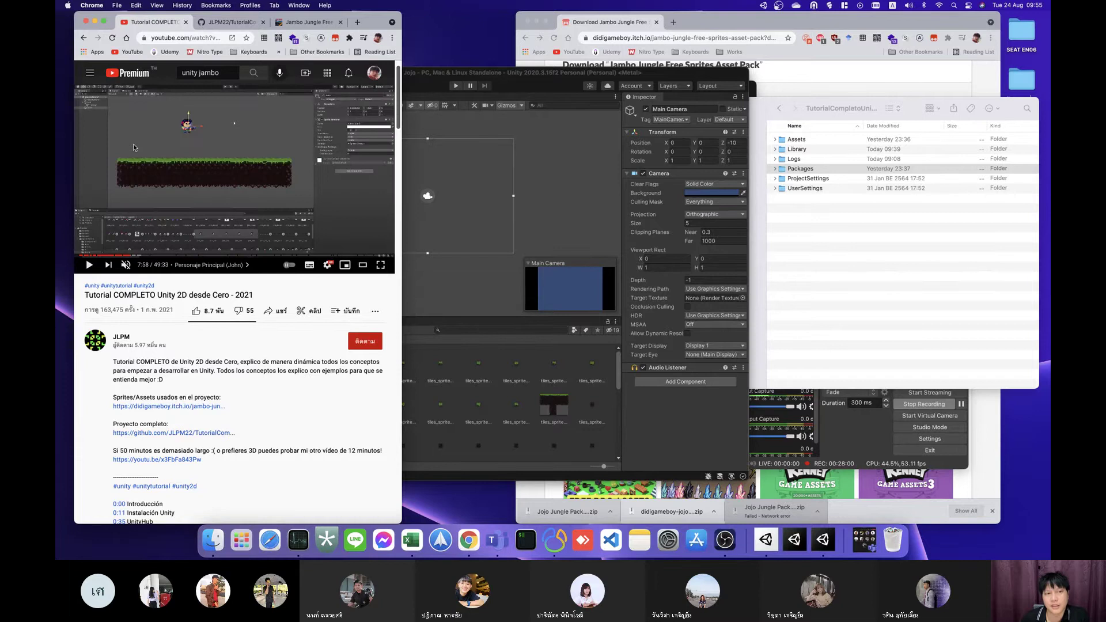
pyautogui.press('Left')
pyautogui.press('Left')
pyautogui.press('Left')
pyautogui.press('Left')
pyautogui.press('Left')
pyautogui.press('Left')
pyautogui.press('Left')
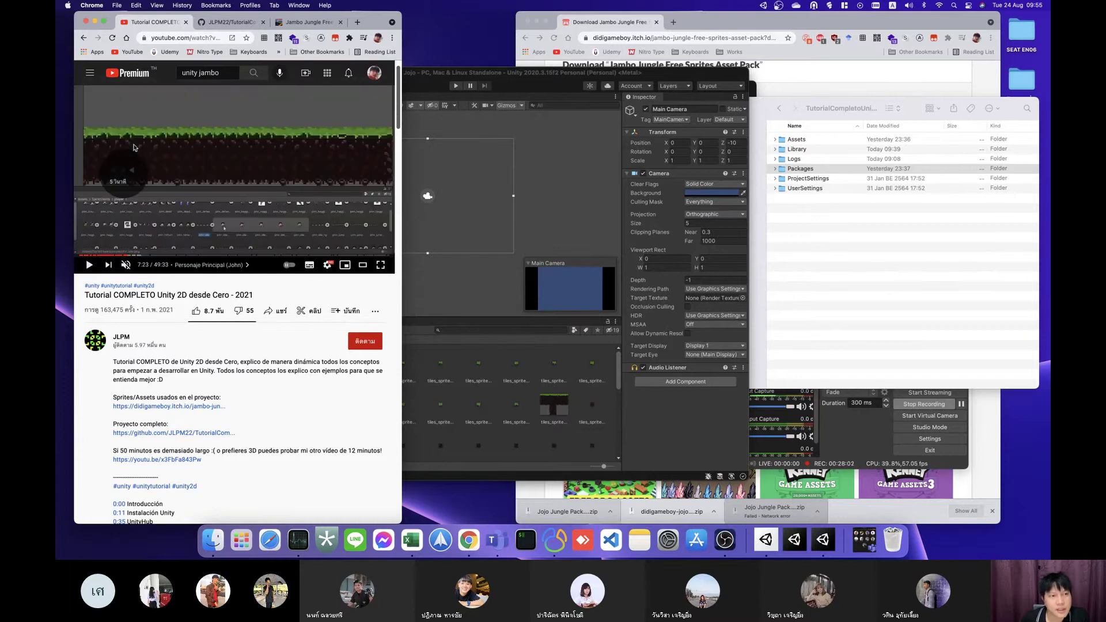
pyautogui.press('Left')
pyautogui.press('Left')
pyautogui.press('Left')
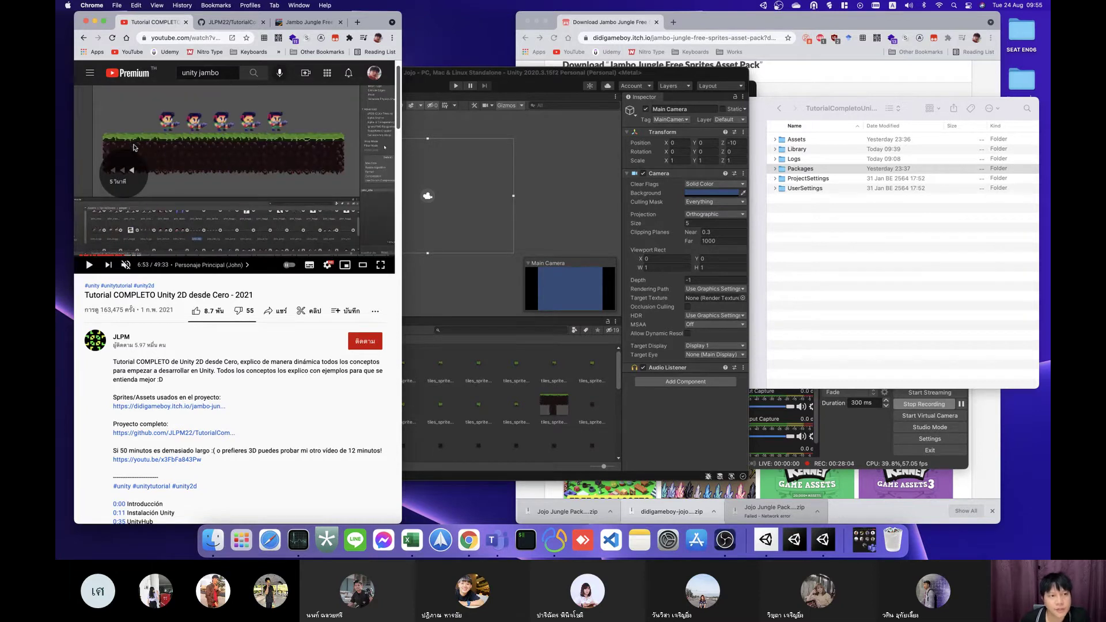
pyautogui.press('Left')
pyautogui.press('Left')
pyautogui.press('Left')
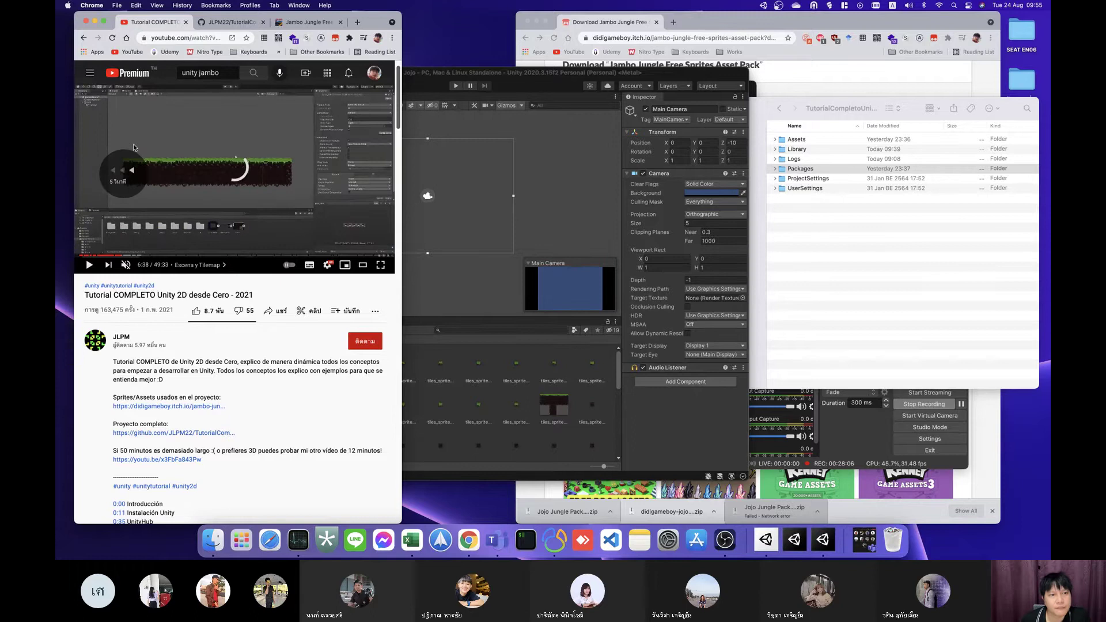
pyautogui.press('Left')
pyautogui.press('Left')
pyautogui.press('Left')
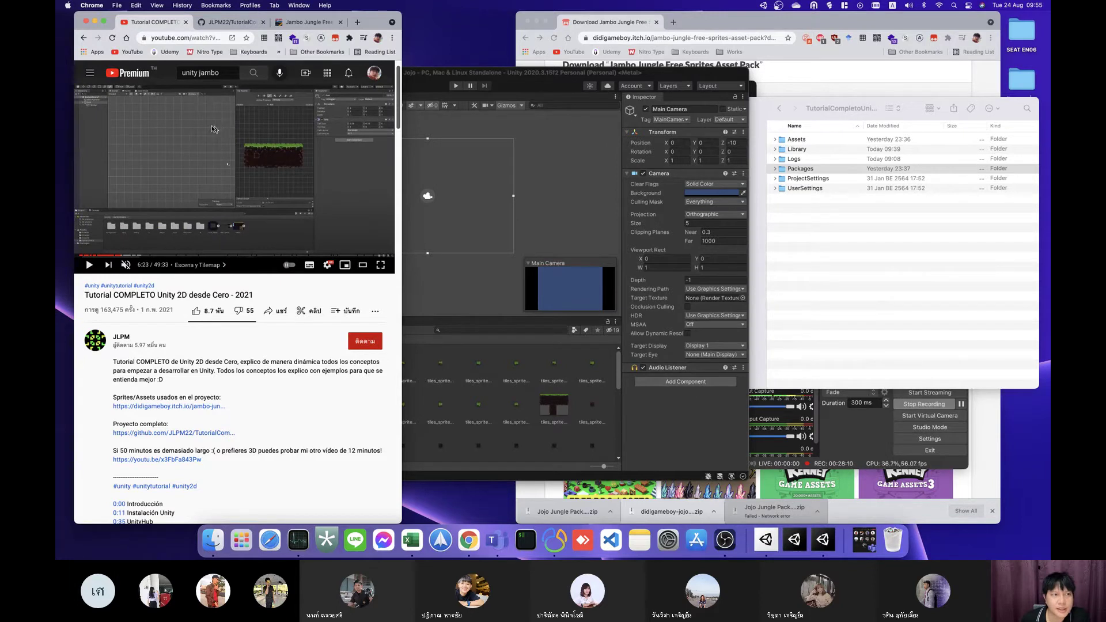
pyautogui.click(449, 176)
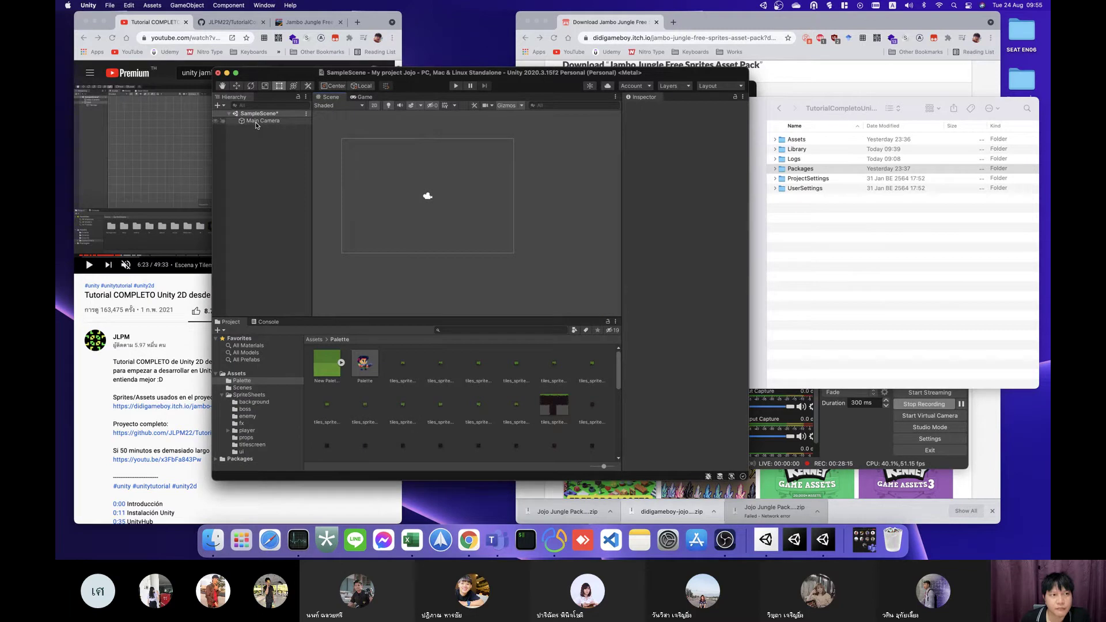
# Step: Seek the tutorial forward past the John player chapter to the camera part at 8:33
pyautogui.click(175, 145)
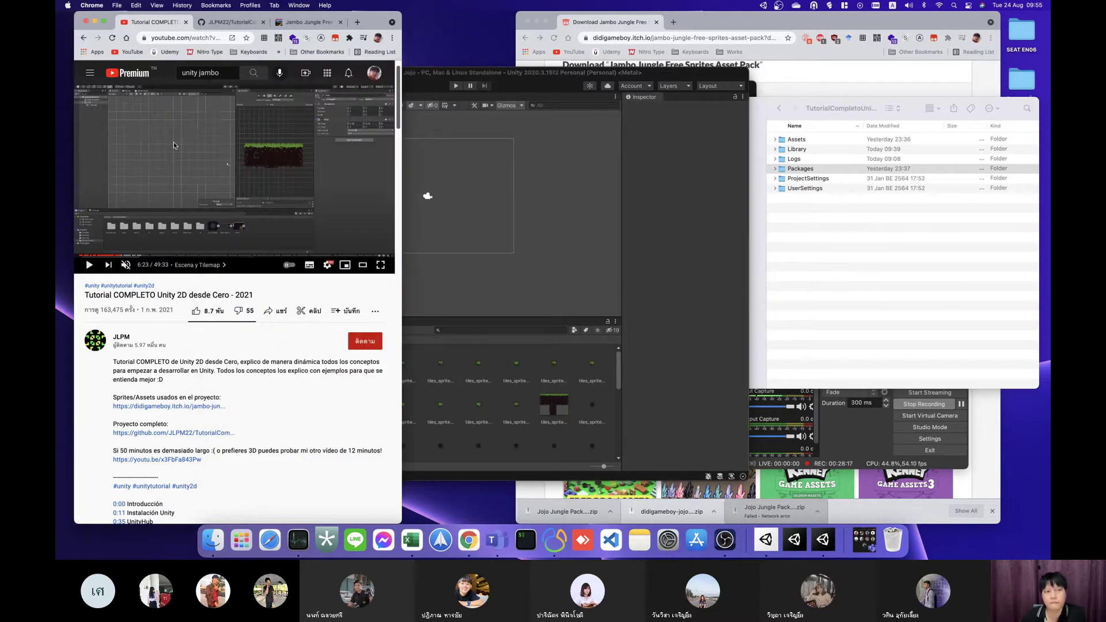
pyautogui.press('Left')
pyautogui.press('Left')
pyautogui.press('Left')
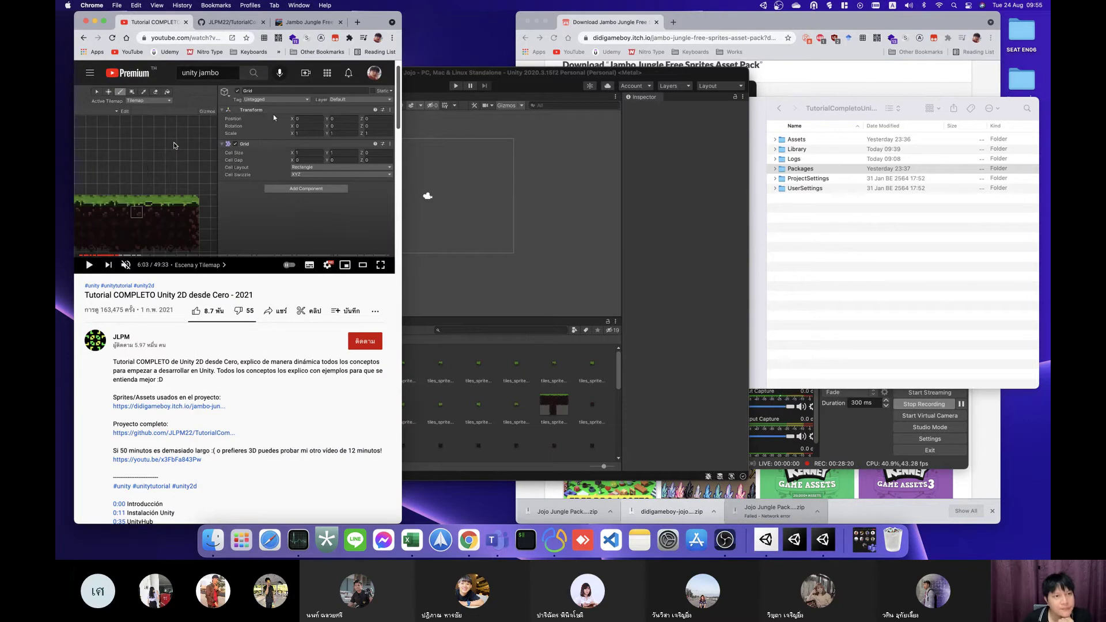
pyautogui.press('Right')
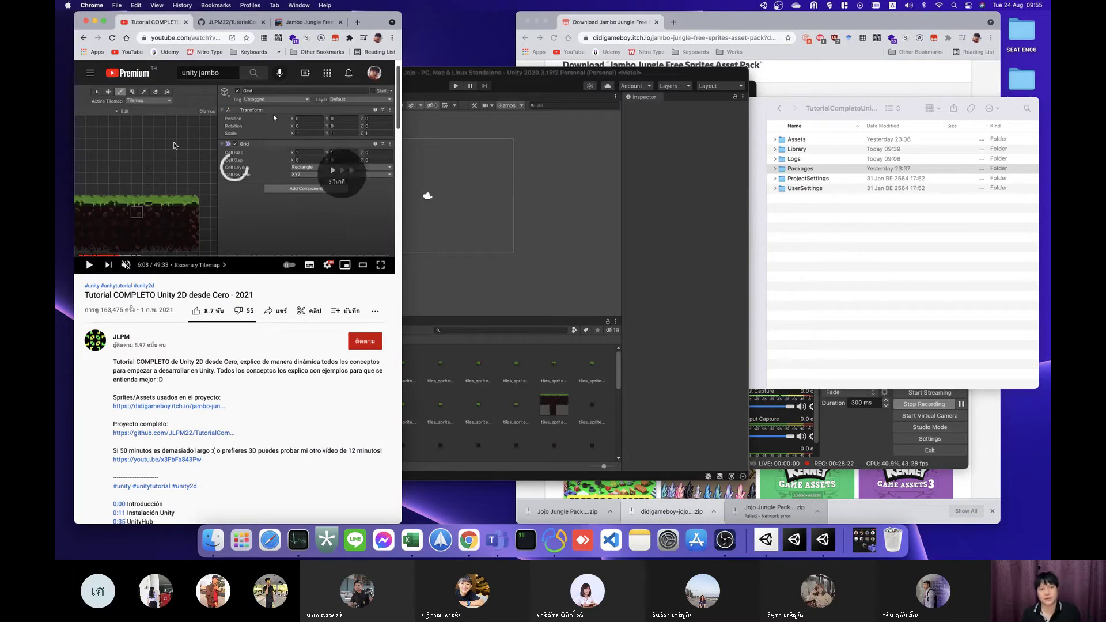
pyautogui.press('Right')
pyautogui.press('Right')
pyautogui.press('Right')
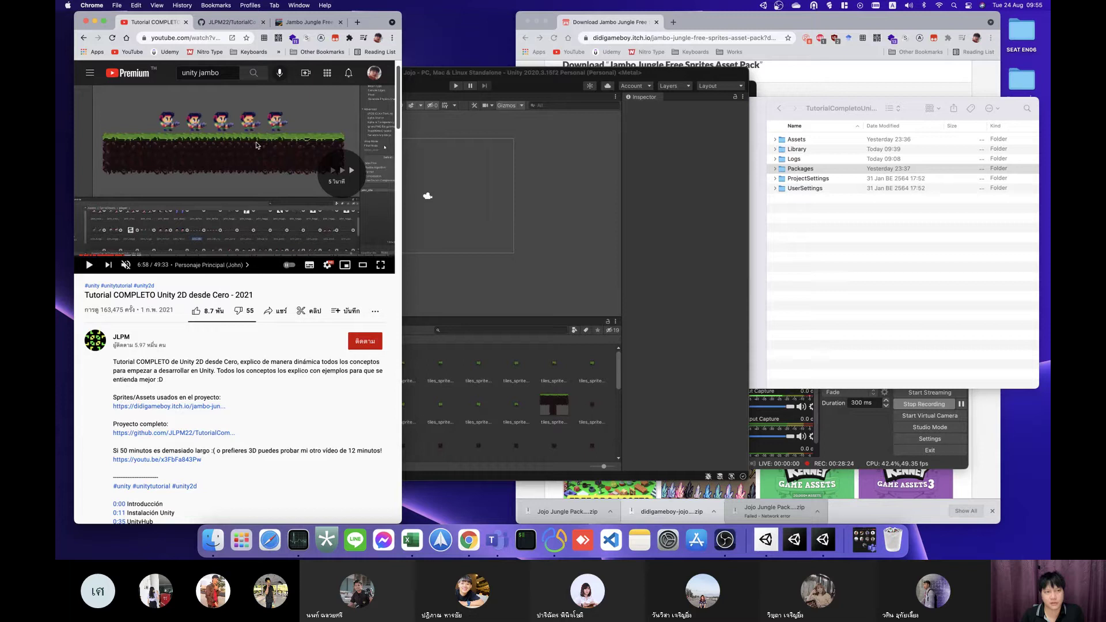
pyautogui.press('Right')
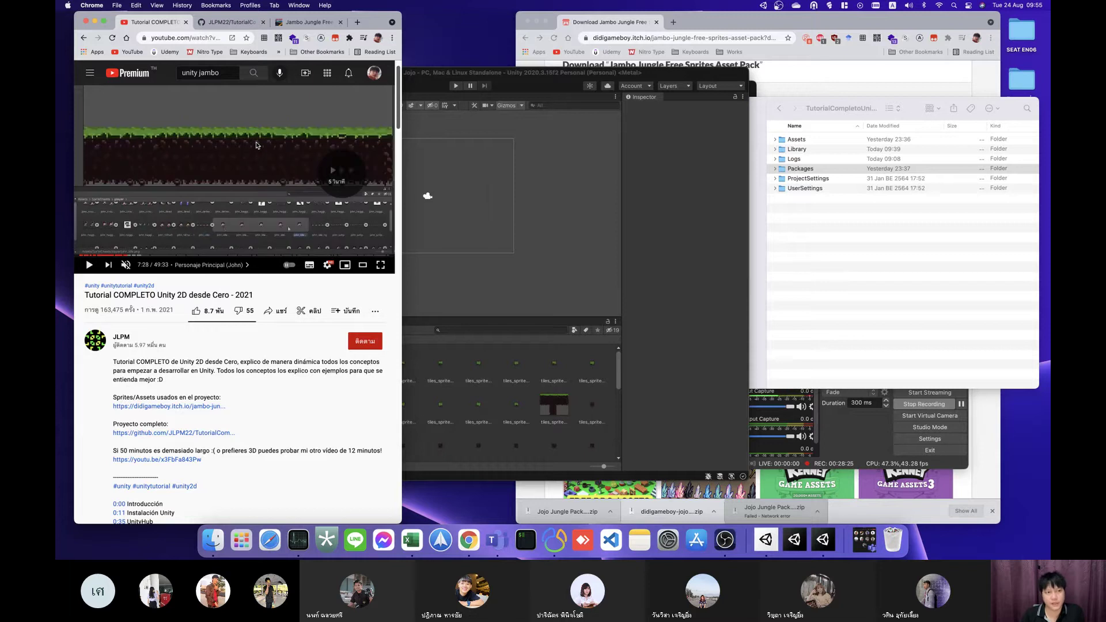
pyautogui.press('Right')
pyautogui.press('Right')
pyautogui.press('Right')
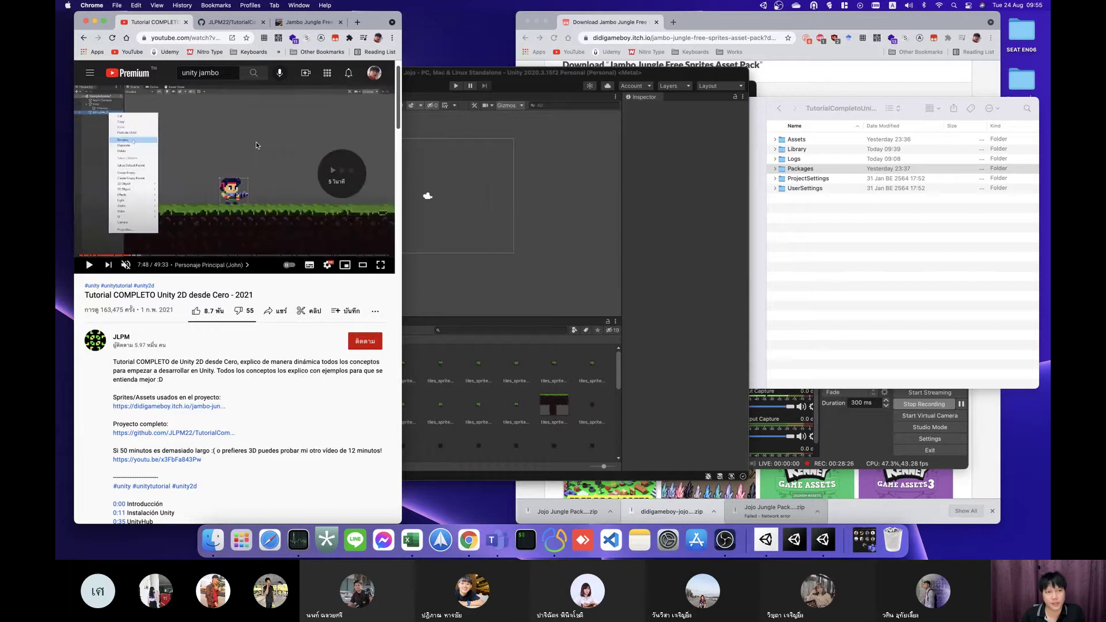
pyautogui.press('Right')
pyautogui.press('Right')
pyautogui.press('Right')
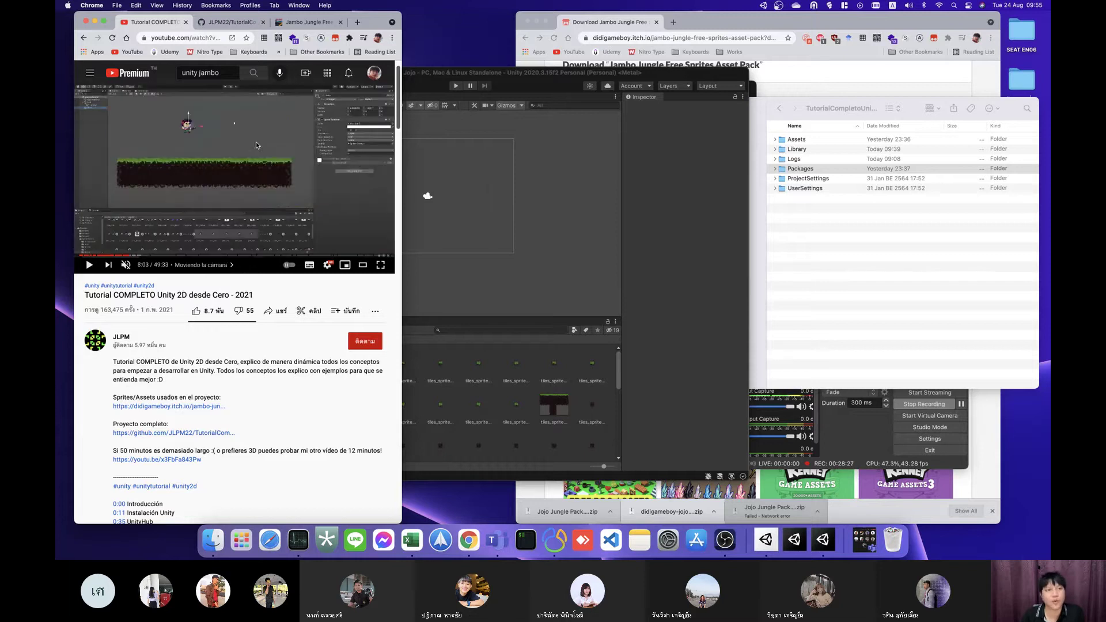
pyautogui.press('Right')
pyautogui.press('Right')
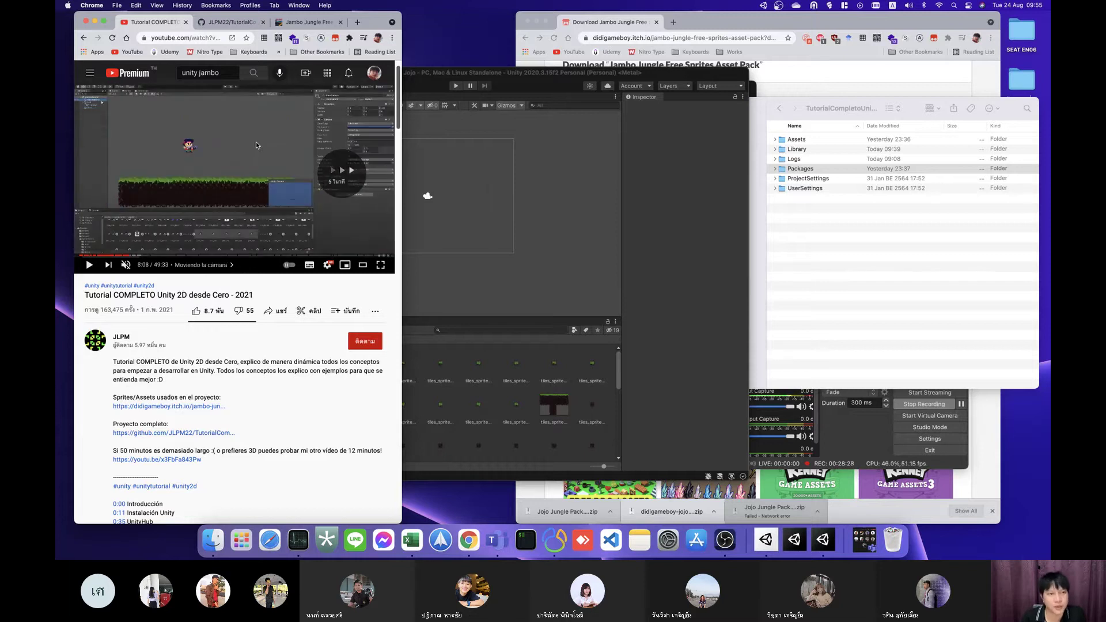
pyautogui.press('Right')
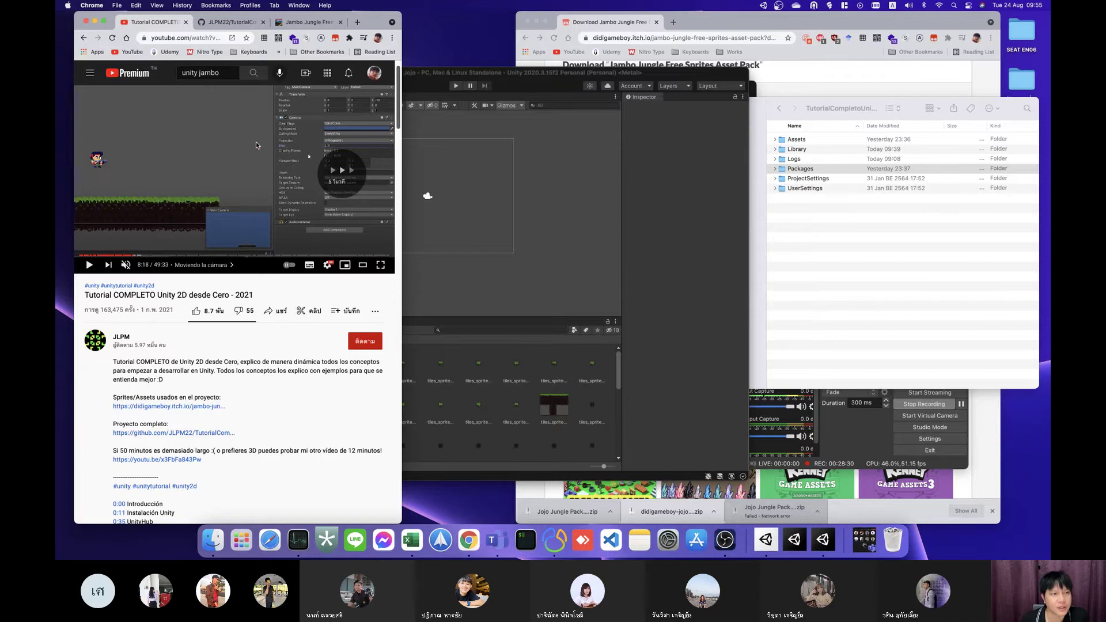
pyautogui.press('Right')
pyautogui.press('Right')
pyautogui.press('Right')
pyautogui.press('Right')
pyautogui.press('Right')
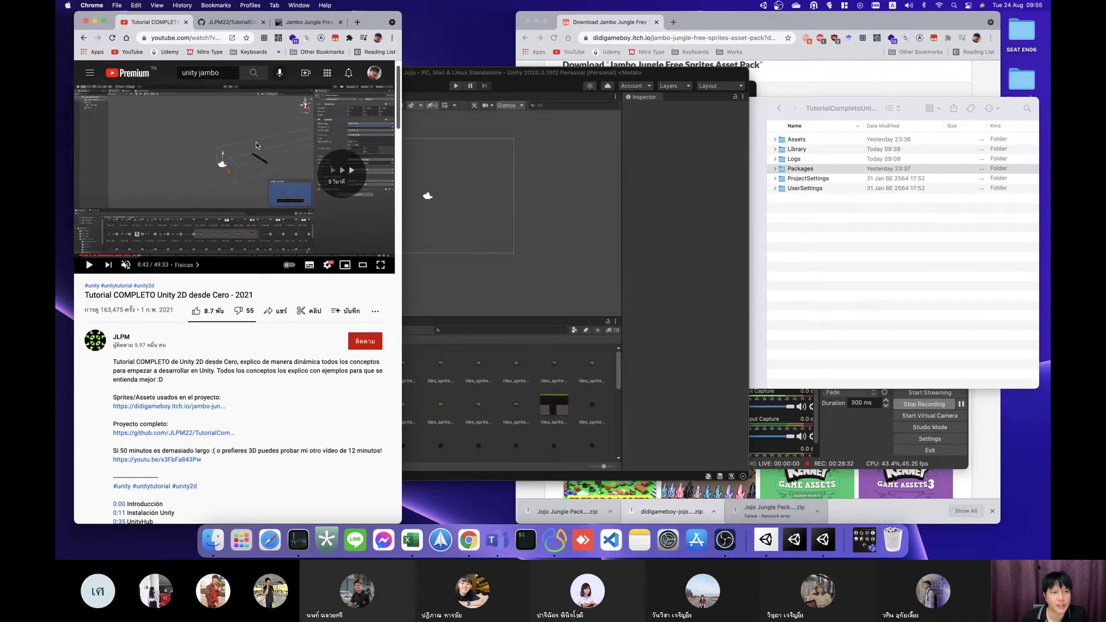
pyautogui.press('Right')
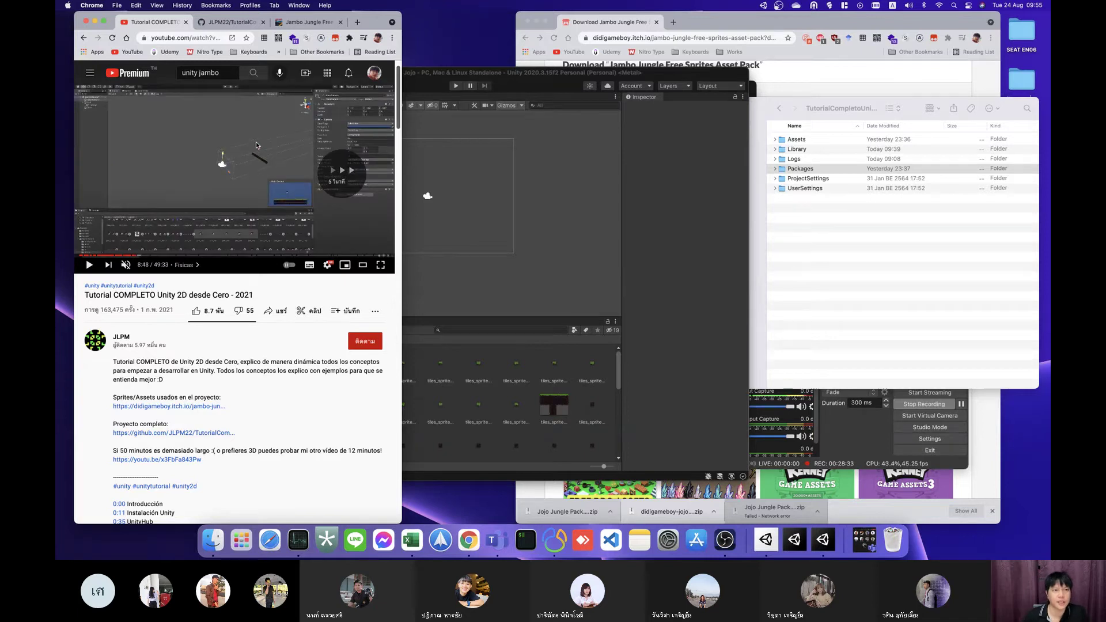
pyautogui.press('Left')
pyautogui.press('Left')
pyautogui.press('Left')
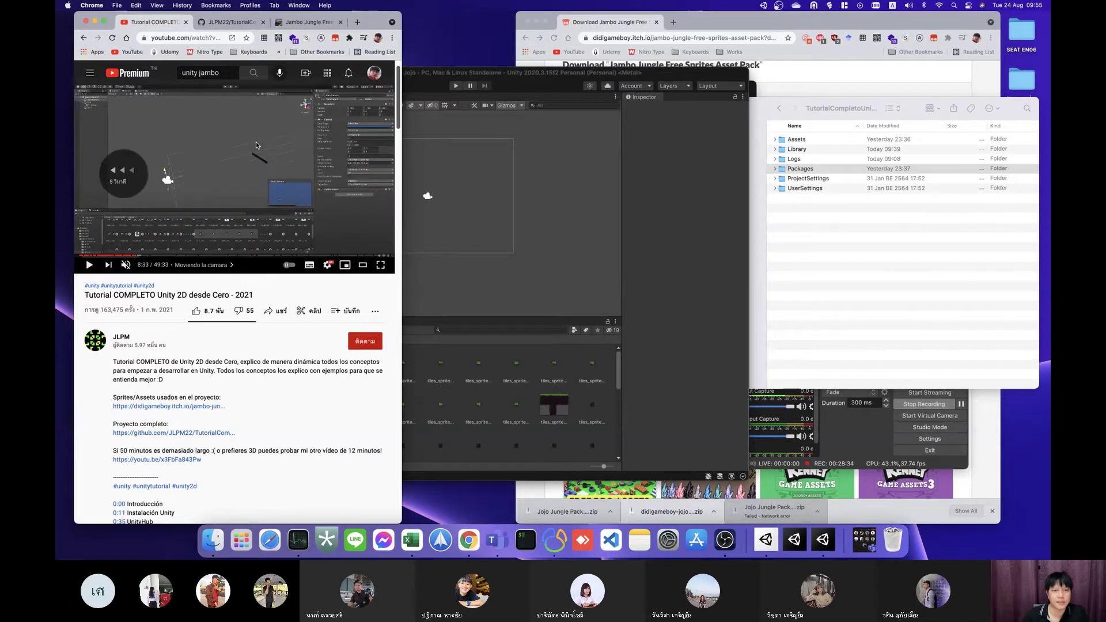
# Step: Open the SpriteSheets folder and try dragging a tile sprite into the scene and Hierarchy
pyautogui.click(569, 222)
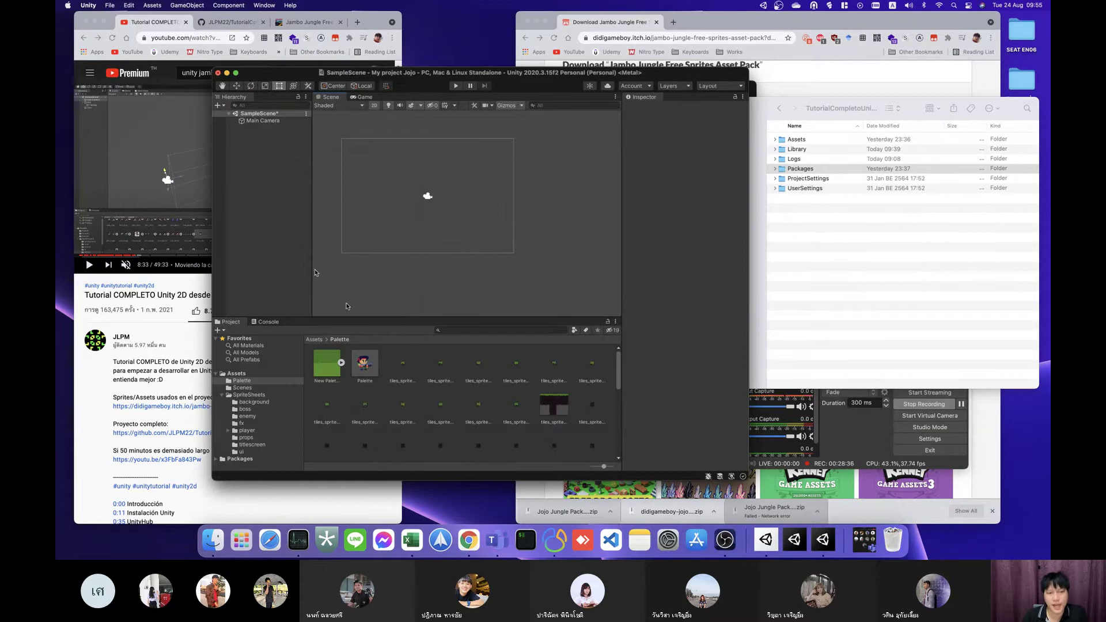
pyautogui.click(366, 370)
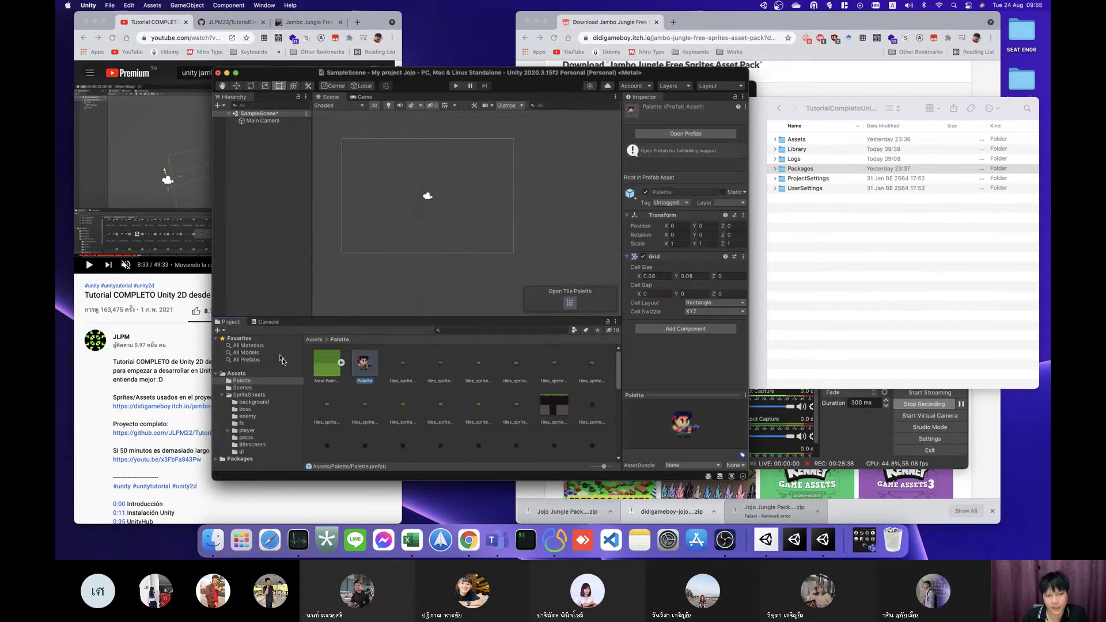
pyautogui.click(241, 396)
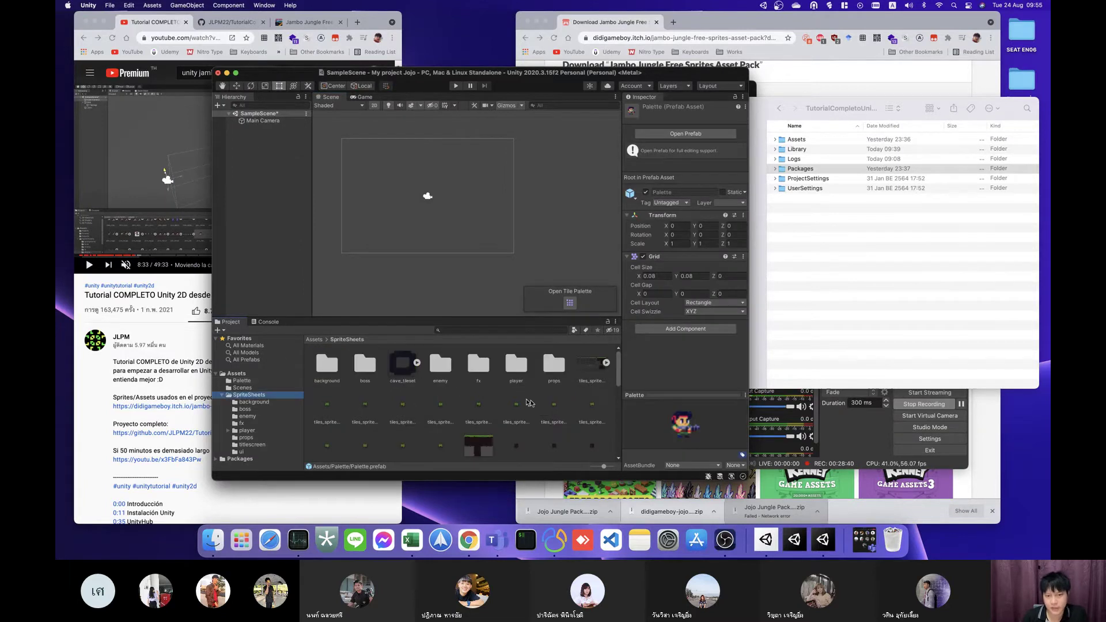
pyautogui.scroll(-5, 548, 409)
pyautogui.scroll(5, 547, 409)
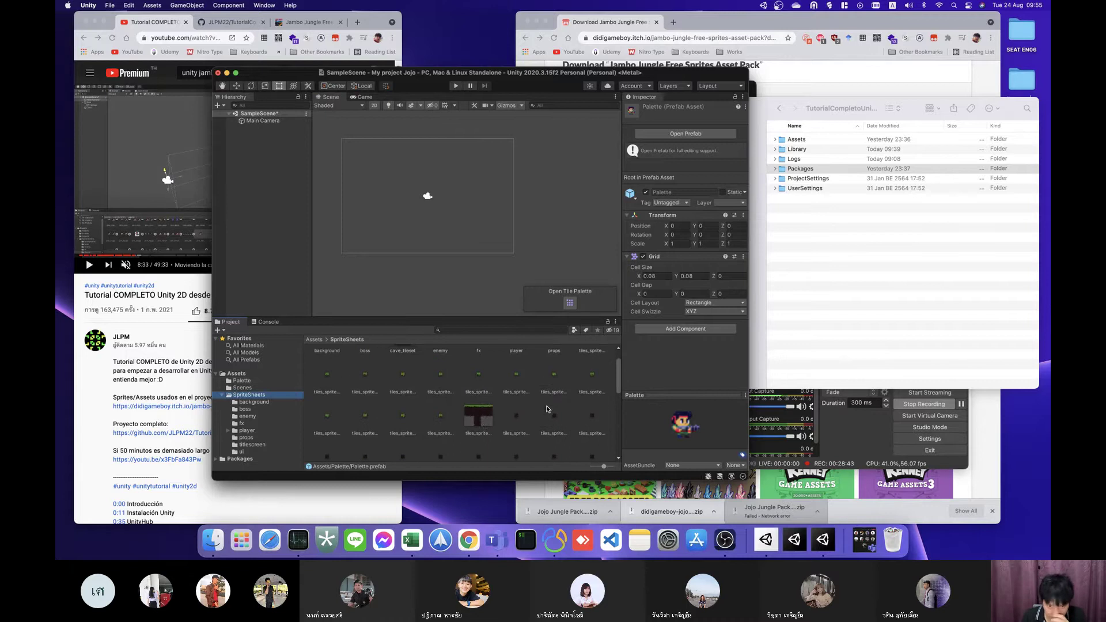
pyautogui.moveTo(481, 421); pyautogui.dragTo(428, 230)
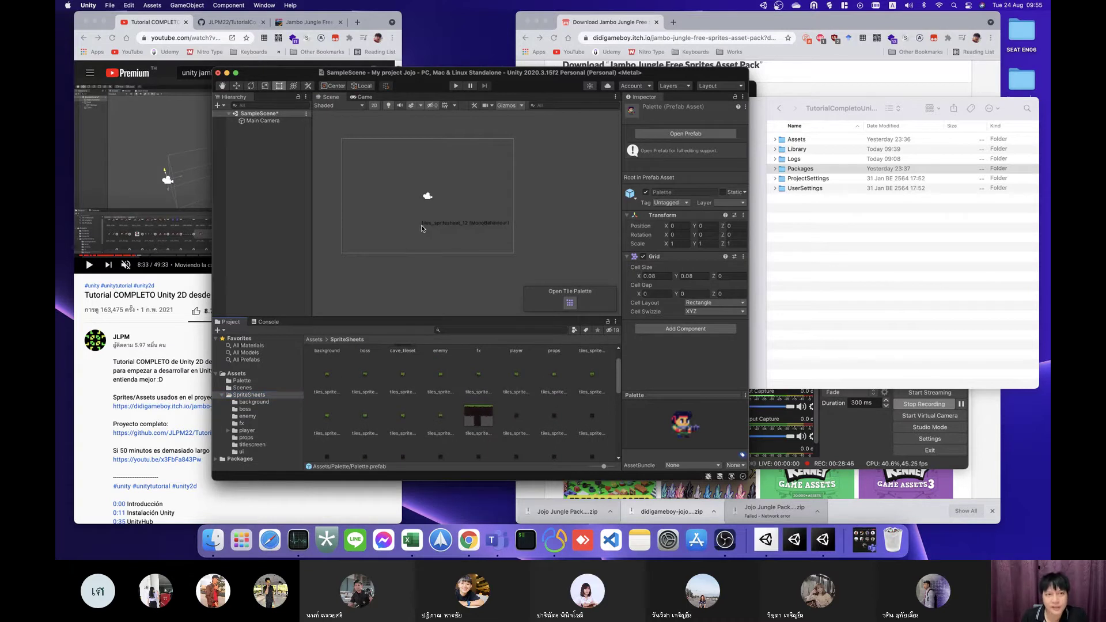
pyautogui.moveTo(421, 229); pyautogui.dragTo(438, 232)
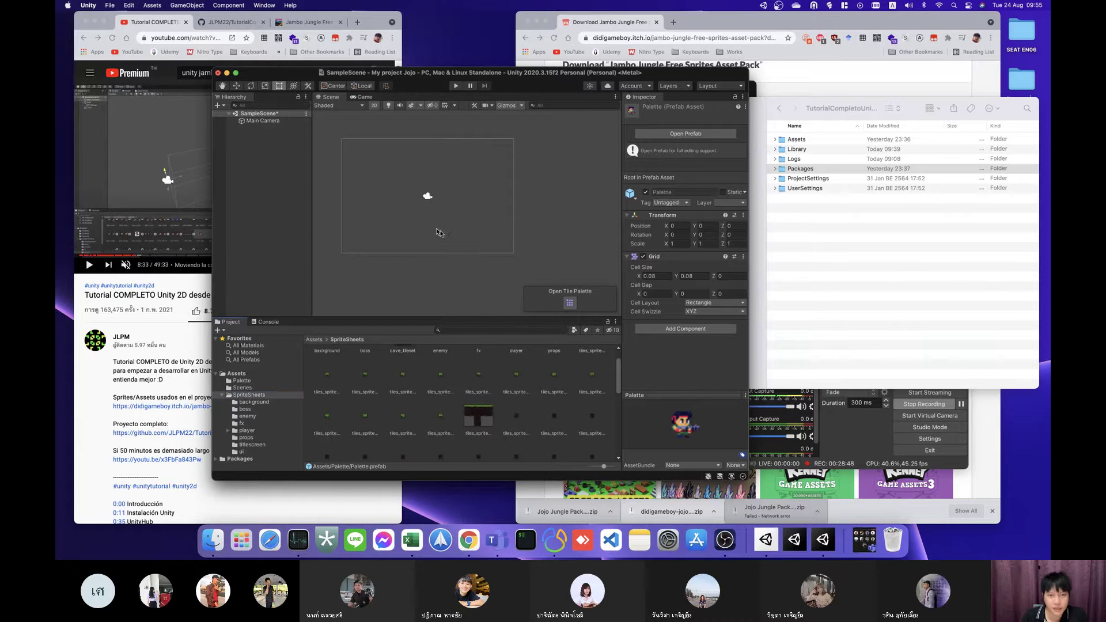
pyautogui.click(452, 239)
pyautogui.click(253, 115)
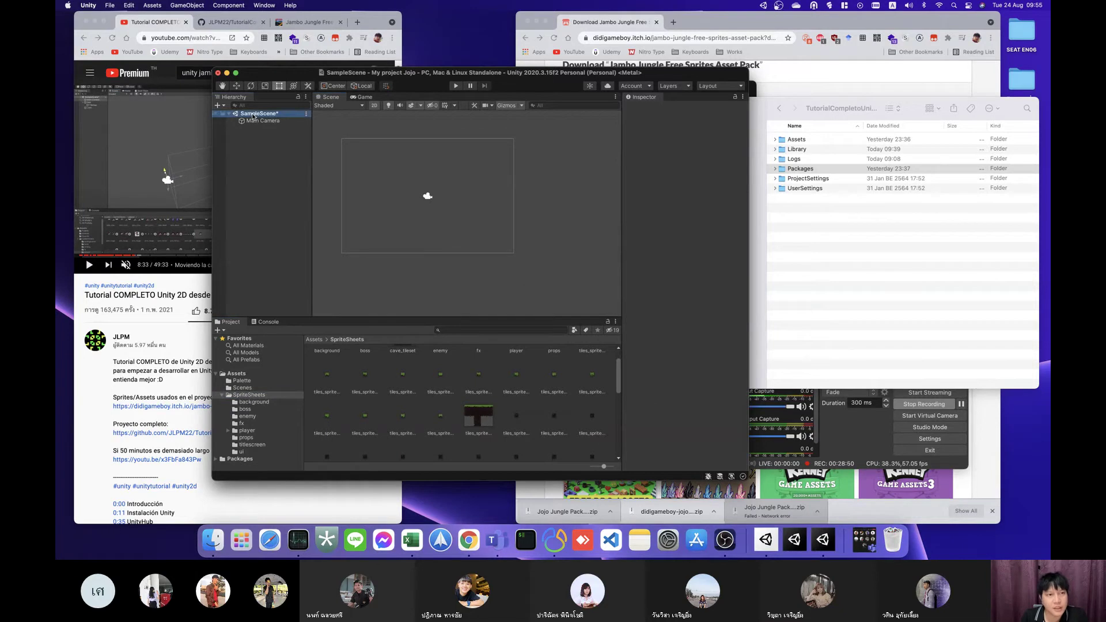
pyautogui.moveTo(476, 422); pyautogui.dragTo(234, 141)
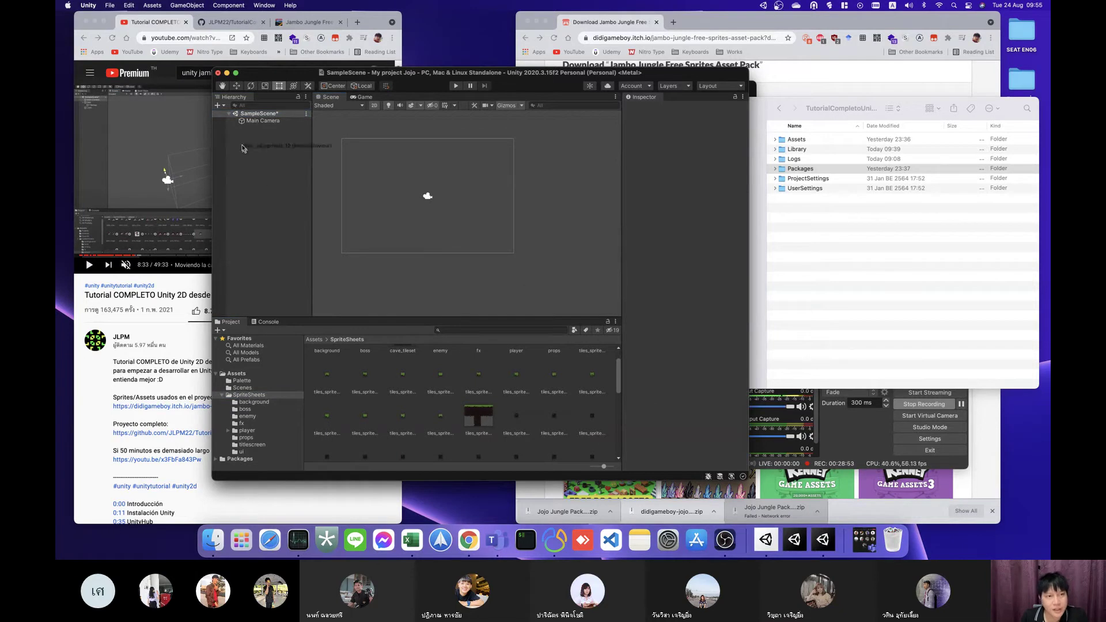
pyautogui.scroll(1, 490, 412)
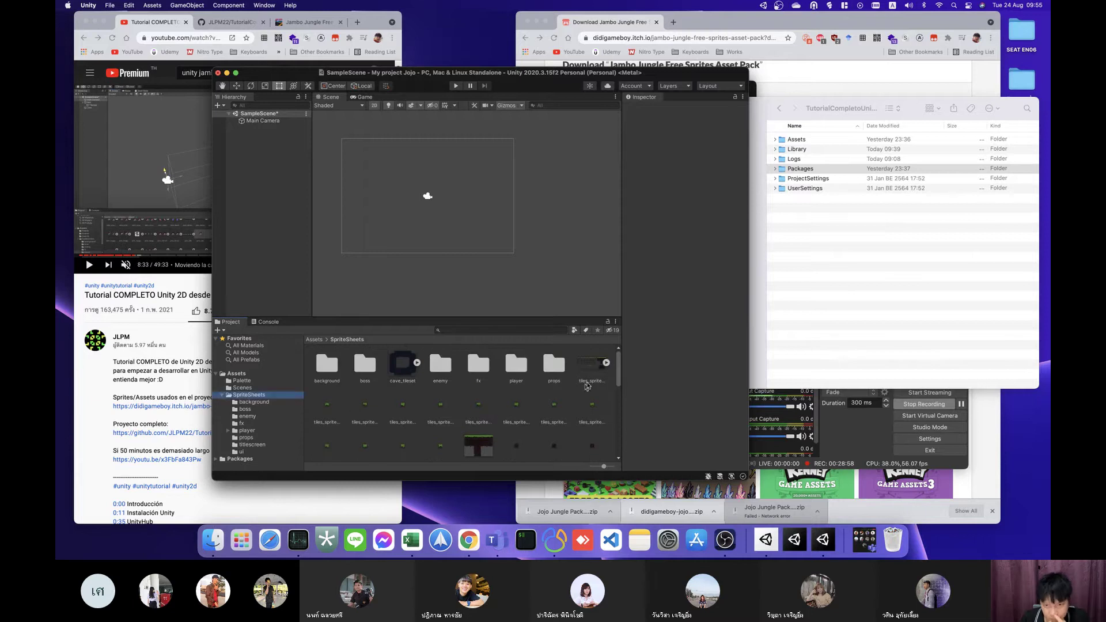
# Step: Expand tiles_spritesheet into its individual sprites and scroll through them
pyautogui.click(606, 363)
pyautogui.scroll(-2, 574, 403)
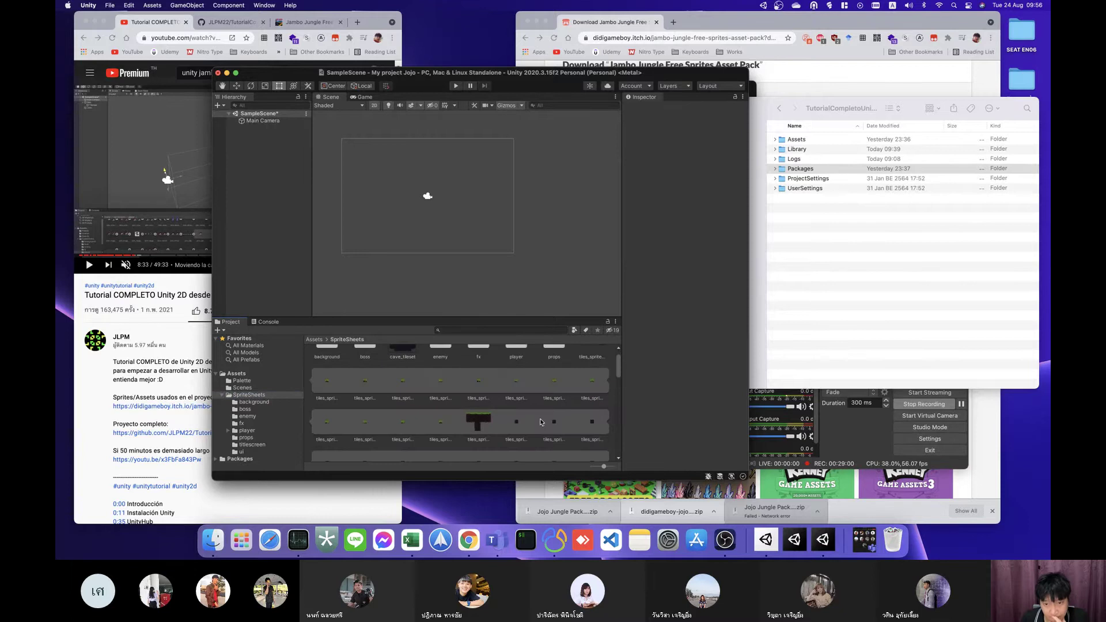
pyautogui.scroll(-2, 574, 402)
pyautogui.scroll(-2, 574, 403)
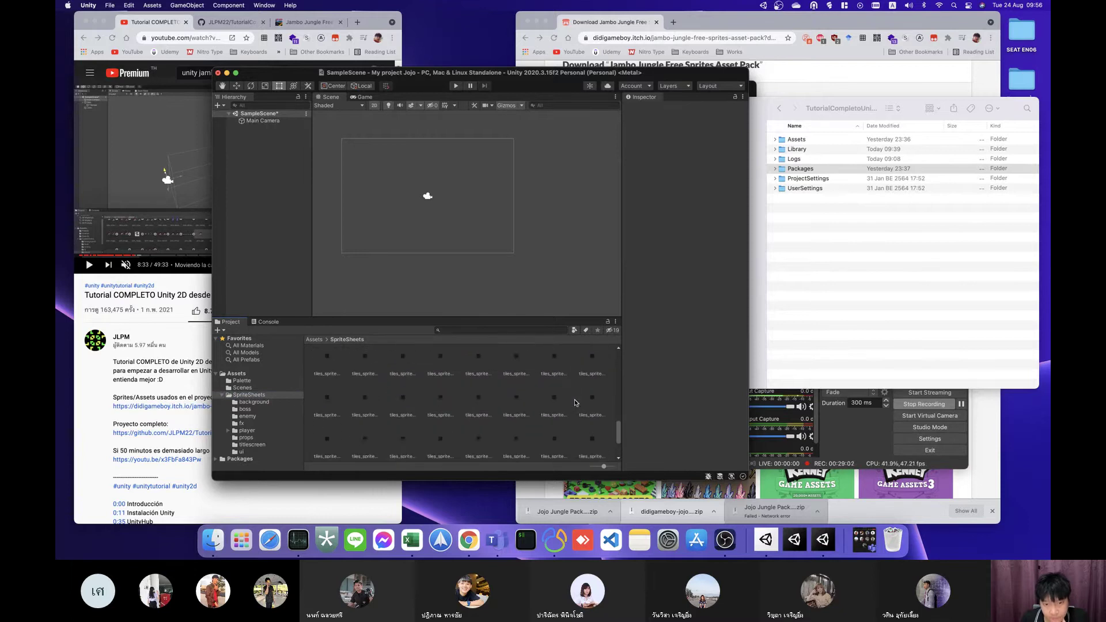
pyautogui.scroll(1, 574, 403)
pyautogui.scroll(2, 575, 403)
pyautogui.scroll(2, 574, 403)
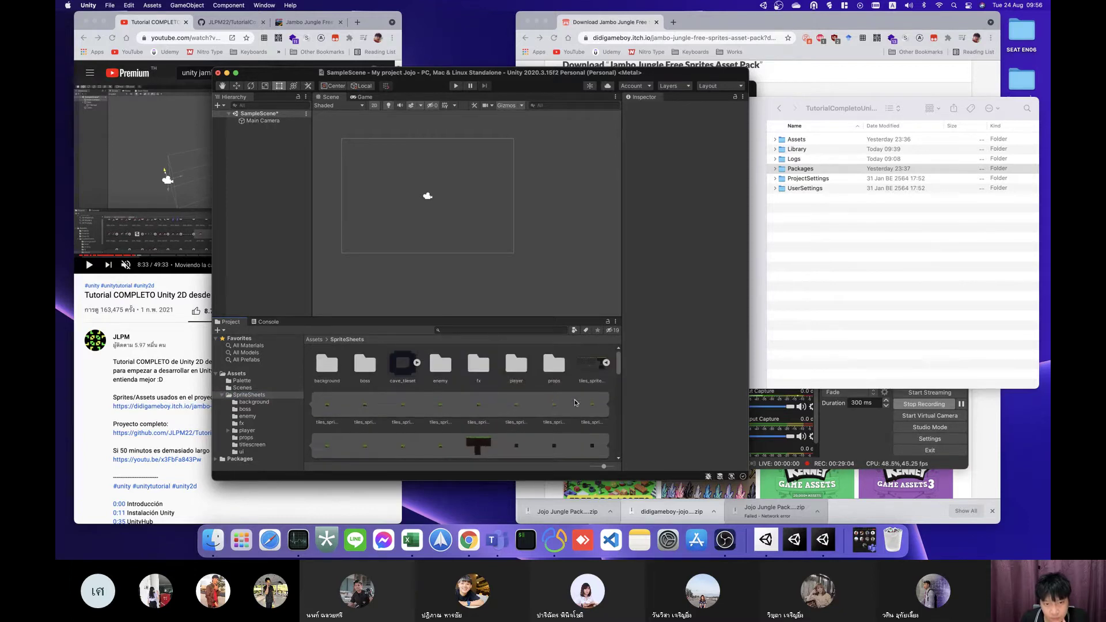
# Step: Place the john_idle_0 sprite from the player folder into the Scene view and zoom in on it
pyautogui.doubleClick(511, 368)
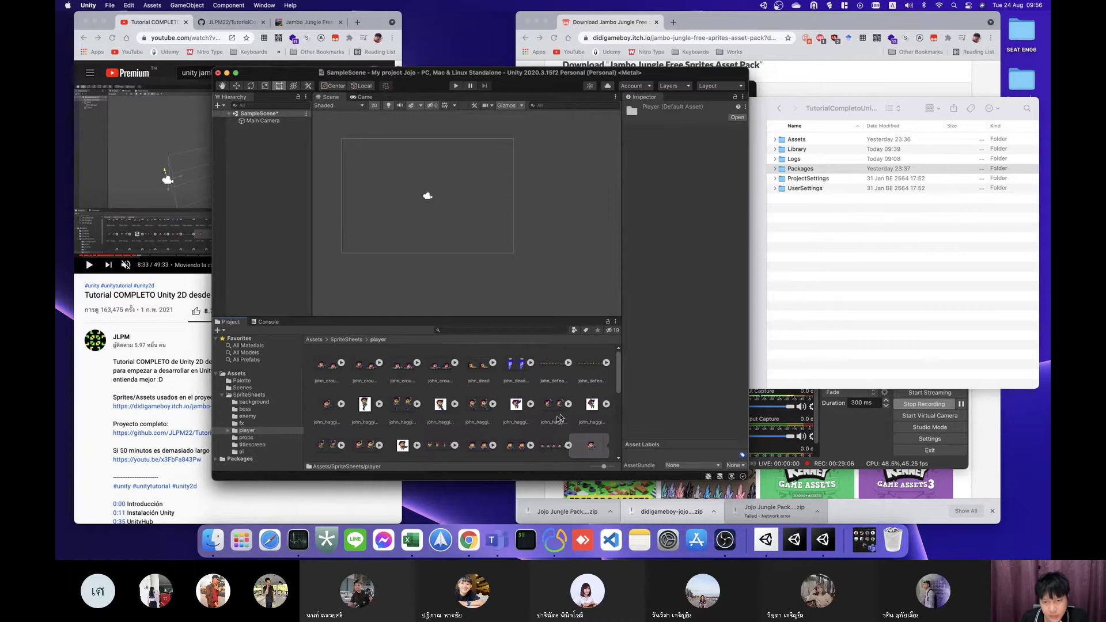
pyautogui.moveTo(592, 444); pyautogui.dragTo(406, 176)
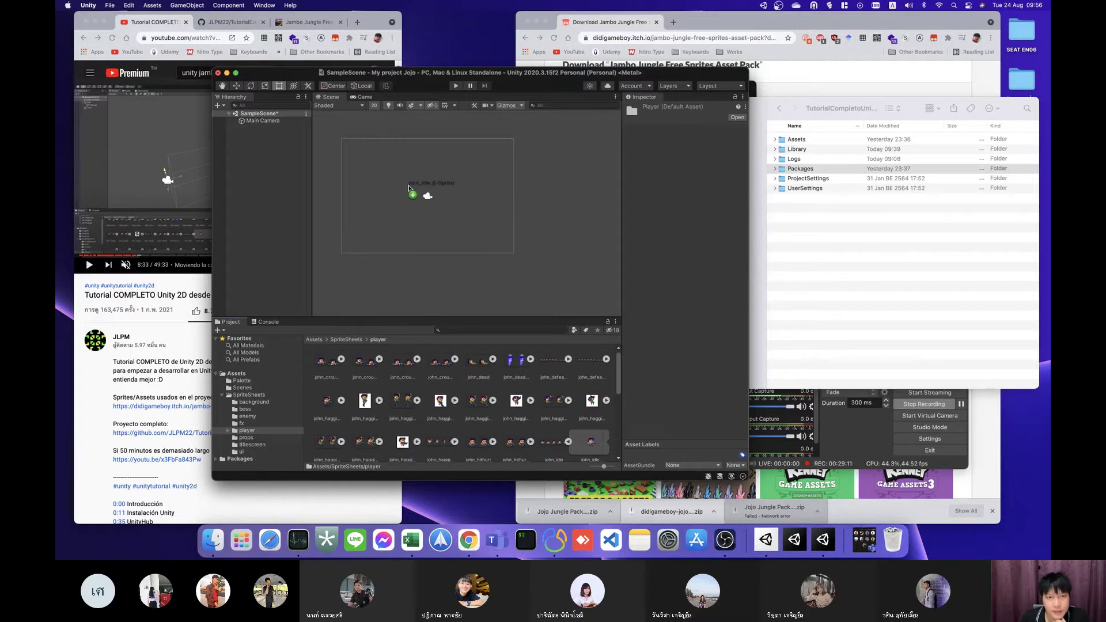
pyautogui.moveTo(406, 176); pyautogui.dragTo(409, 185)
pyautogui.click(401, 191)
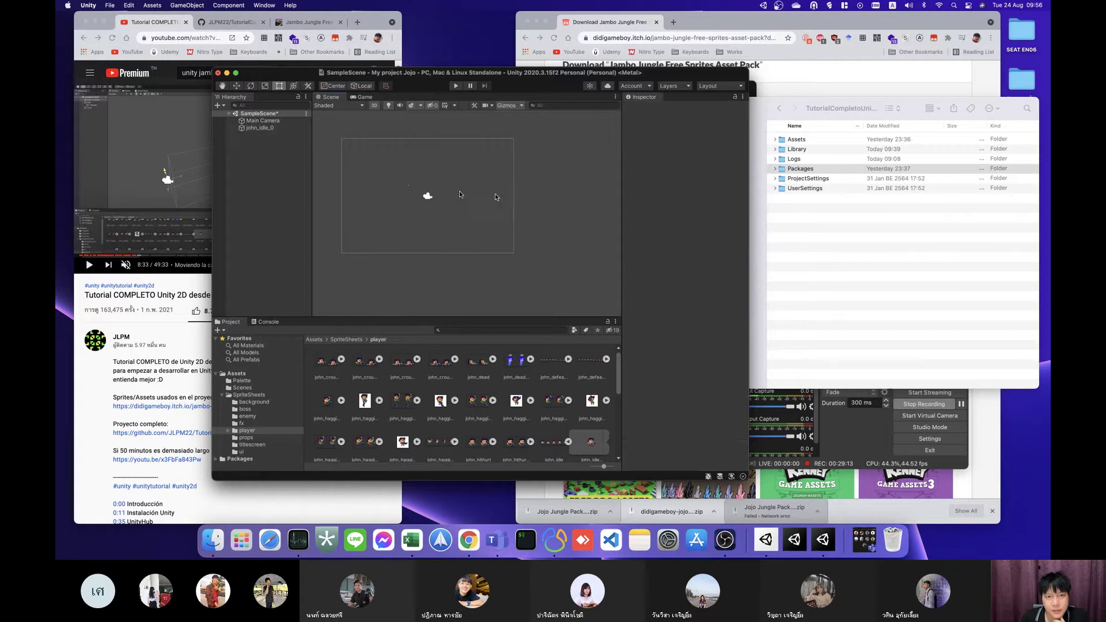
pyautogui.scroll(-2, 400, 189)
pyautogui.scroll(5, 401, 190)
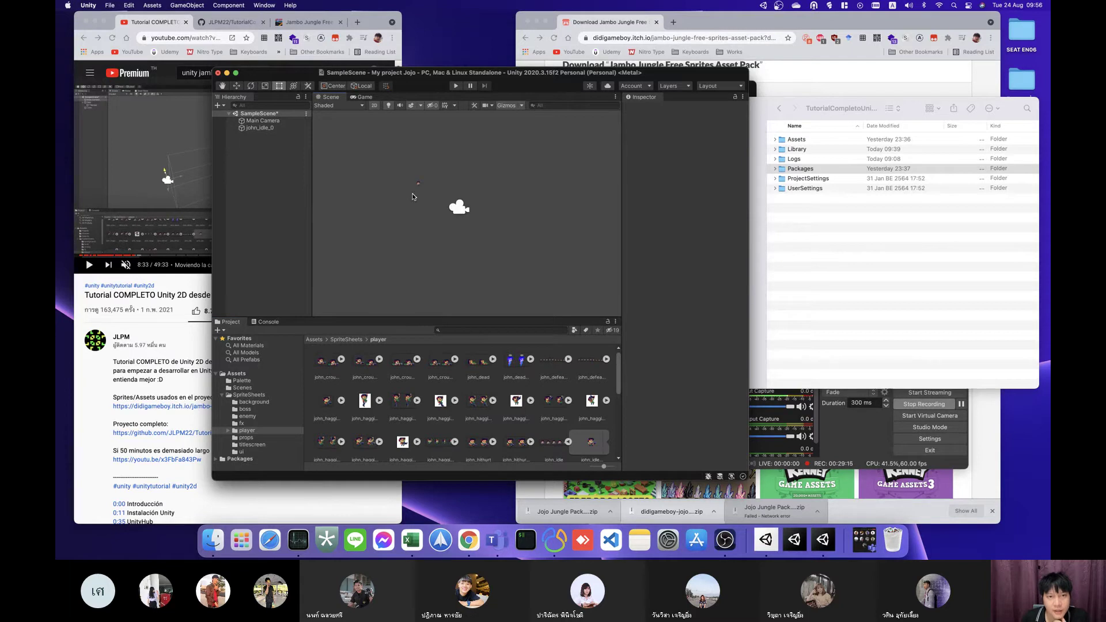
pyautogui.scroll(3, 413, 193)
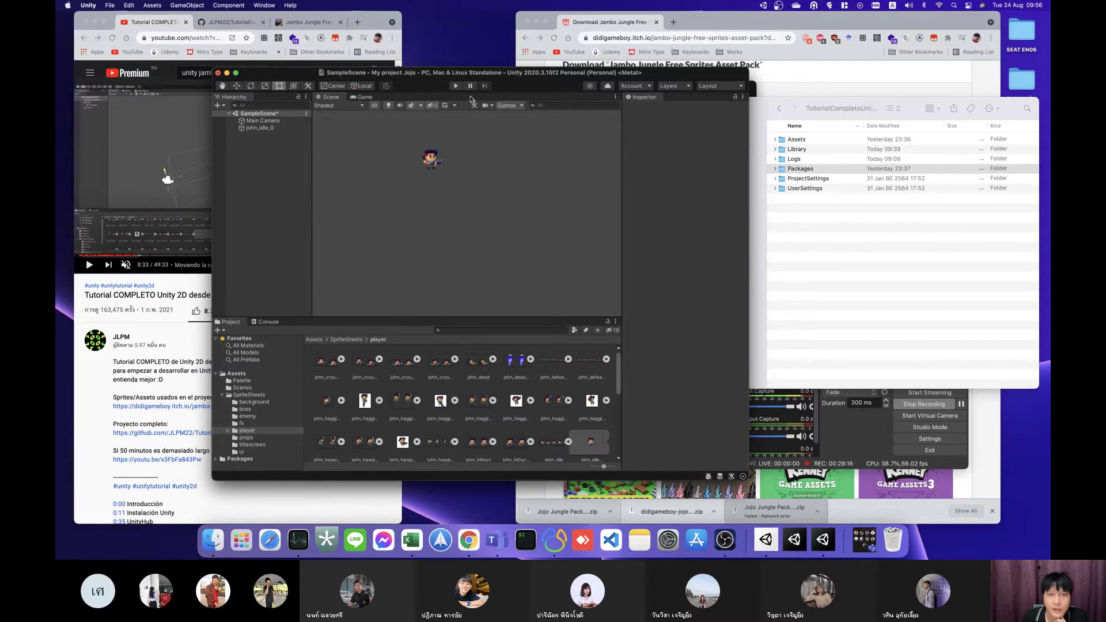
# Step: Play-test the scene with the player sprite, then stop play mode
pyautogui.click(455, 86)
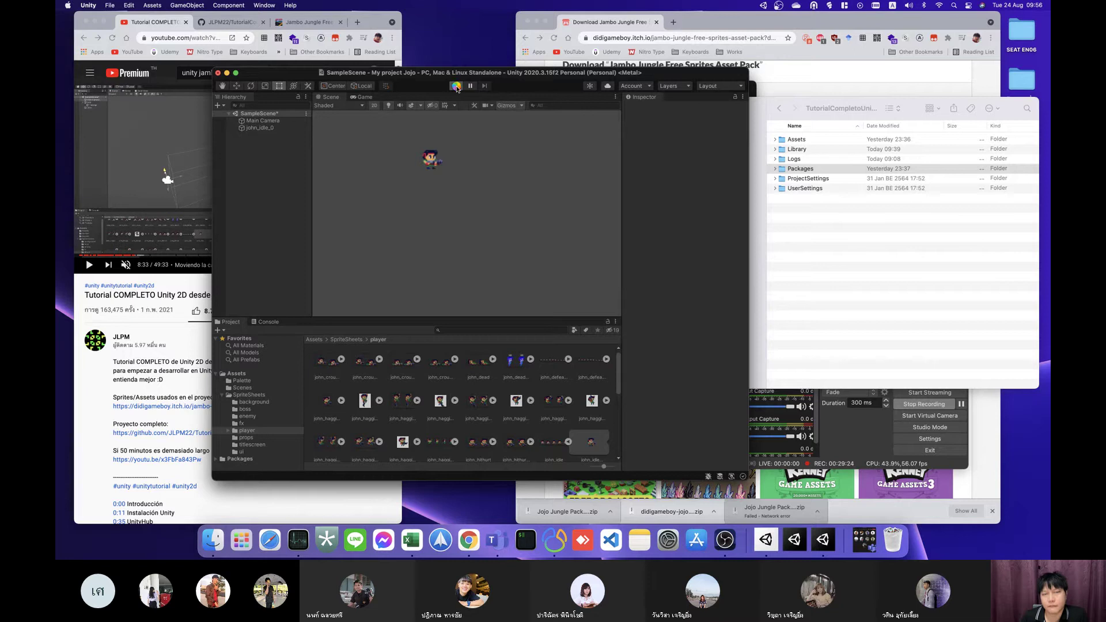
pyautogui.click(456, 87)
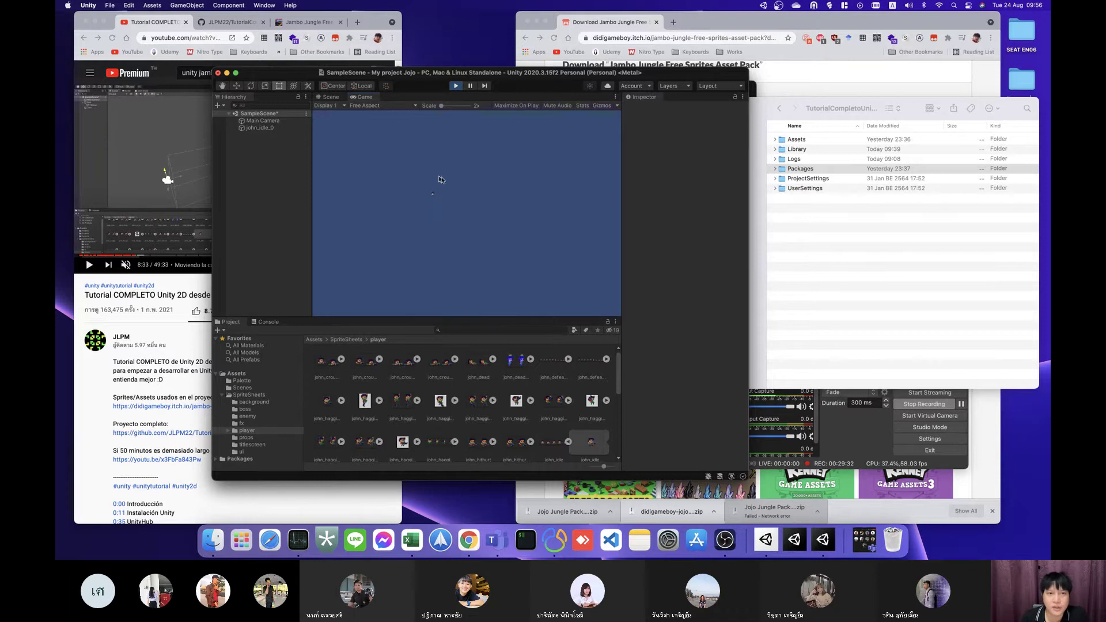
pyautogui.click(454, 86)
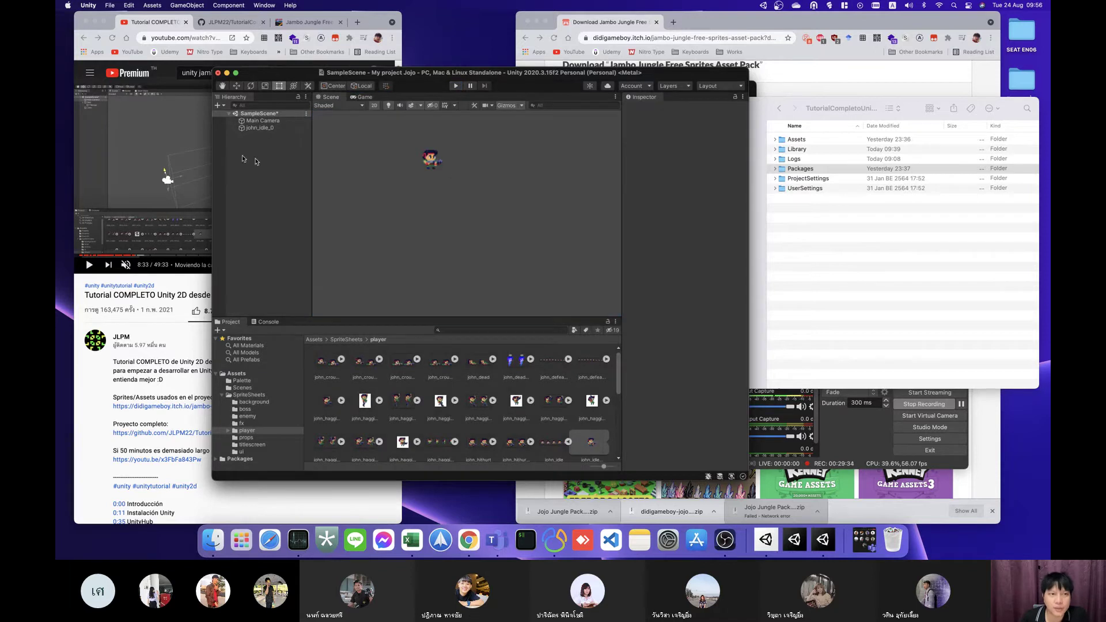
# Step: Zoom out to inspect the Main Camera's frame around the player sprite, then return to the YouTube tutorial
pyautogui.click(260, 122)
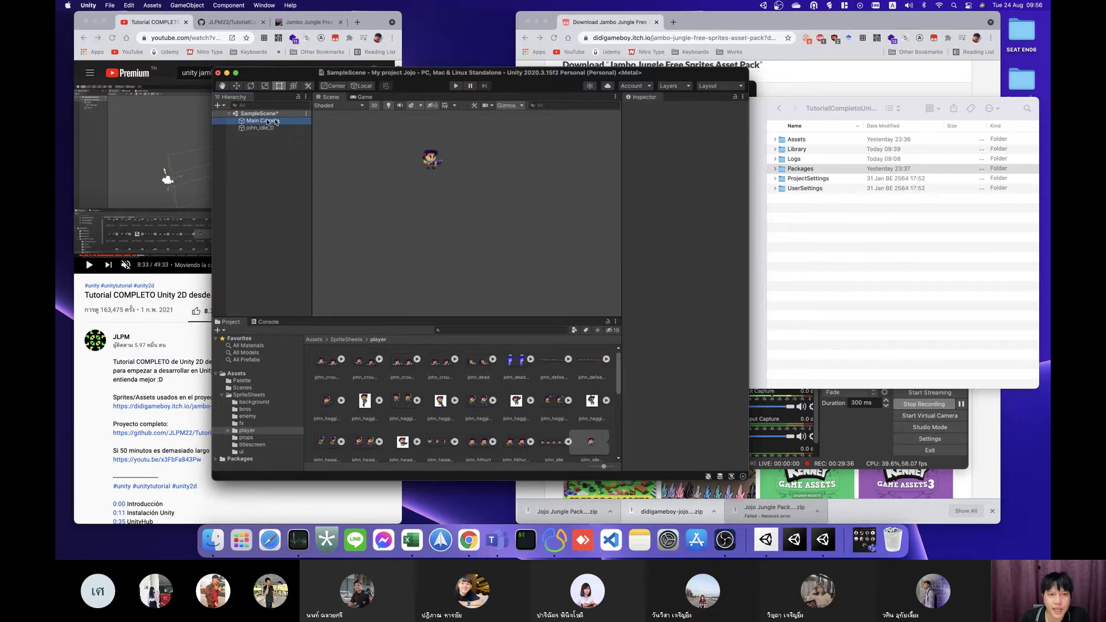
pyautogui.scroll(-5, 440, 204)
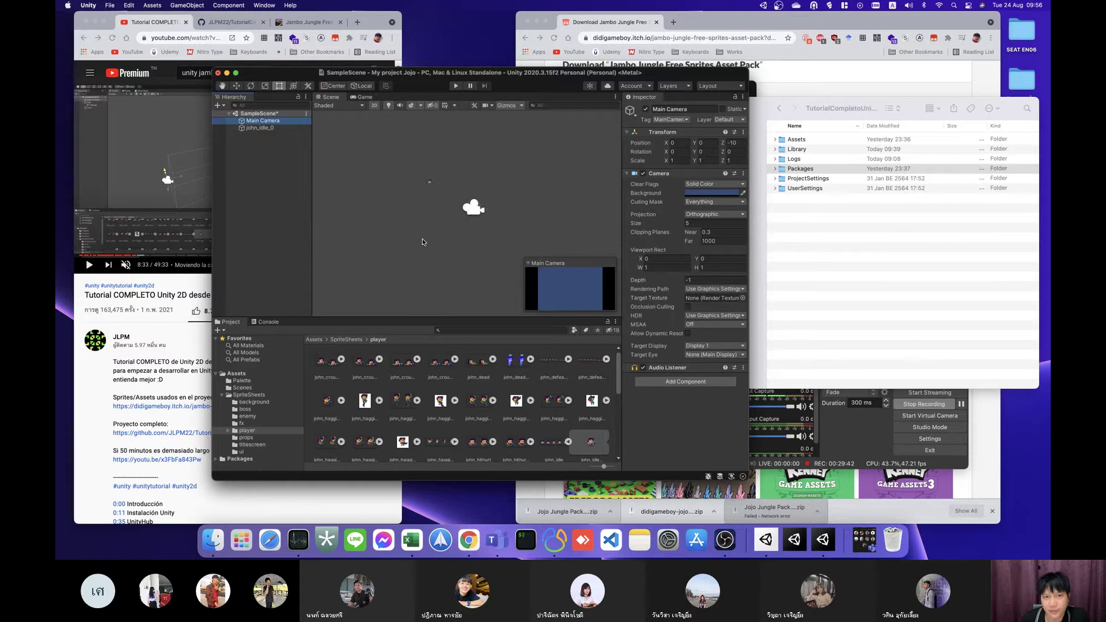
pyautogui.scroll(-3, 422, 239)
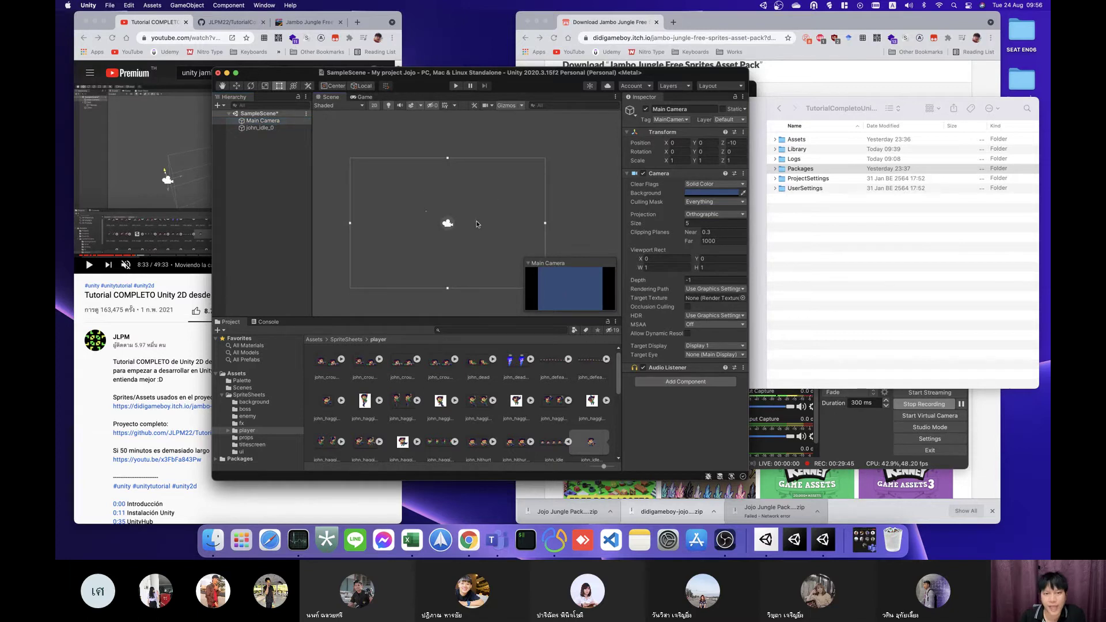
pyautogui.moveTo(502, 219); pyautogui.dragTo(424, 240)
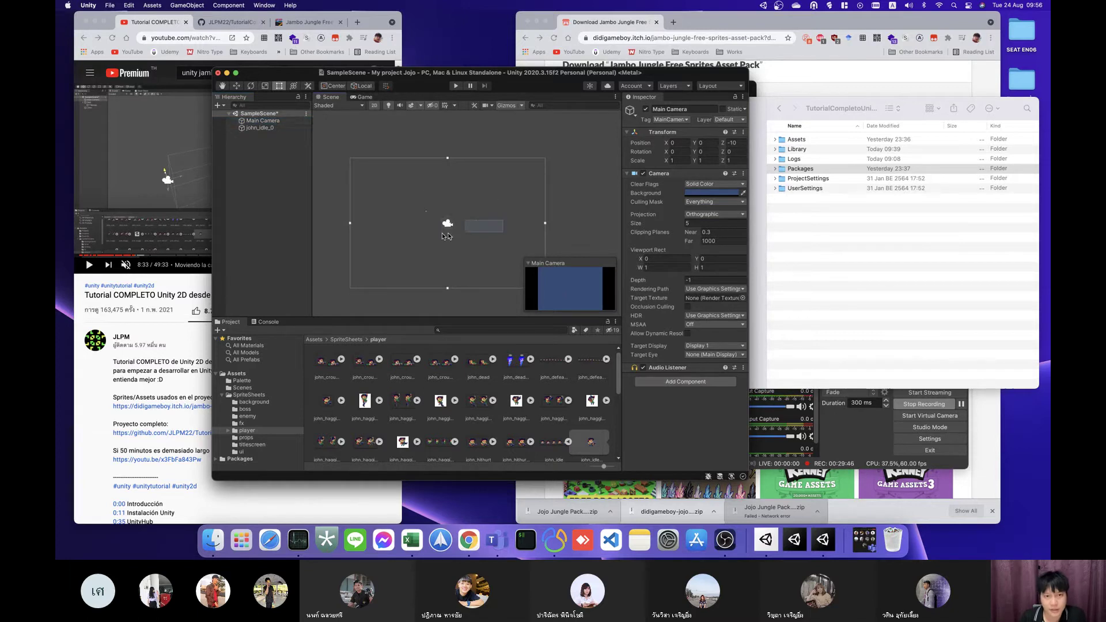
pyautogui.click(458, 193)
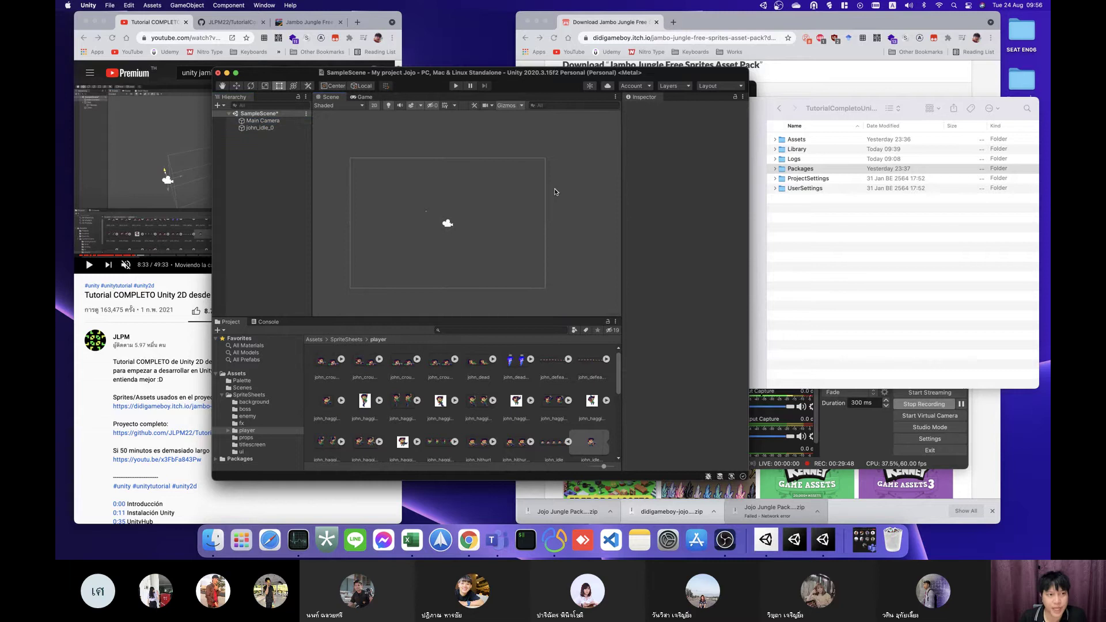
pyautogui.click(158, 188)
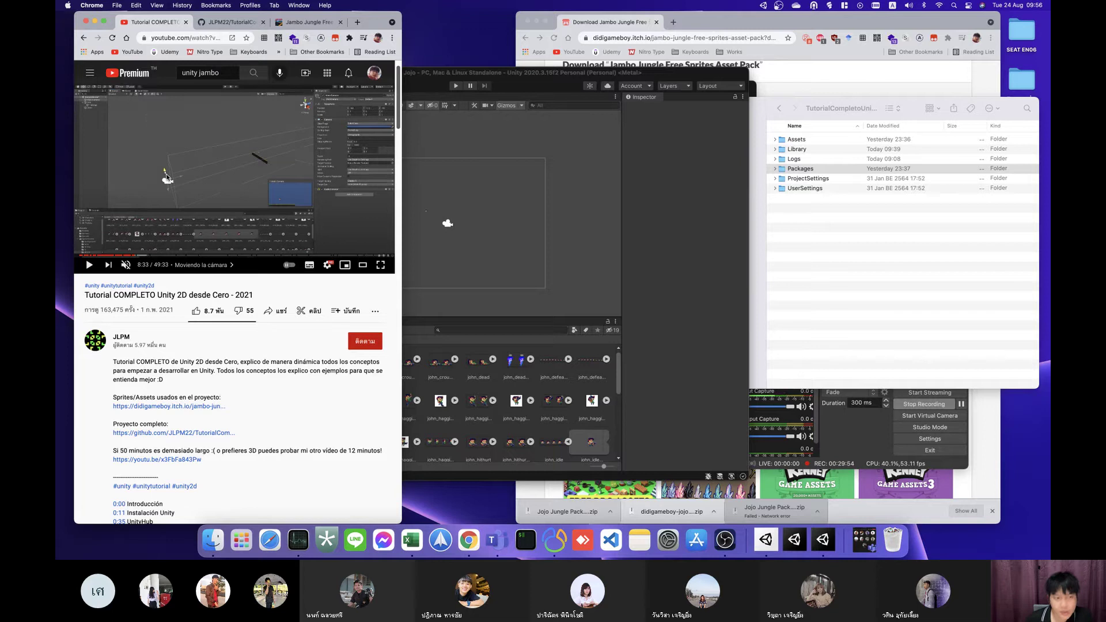
# Step: Rewind the tutorial about 15 seconds to around 8:19, replay it briefly, then switch back to Unity
pyautogui.press('Left')
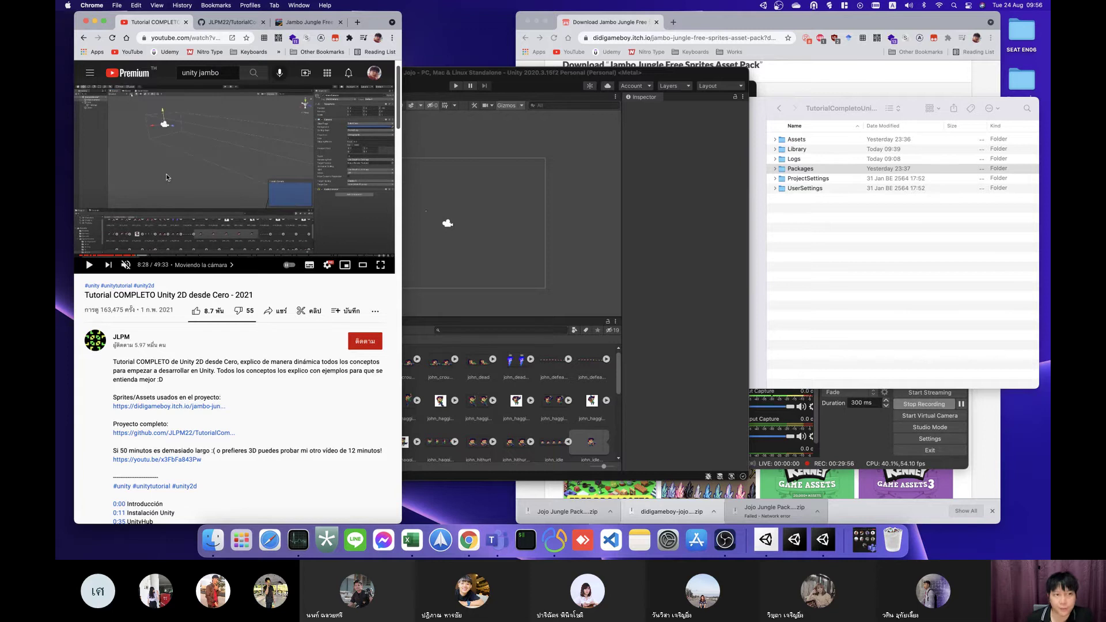
pyautogui.press('Left')
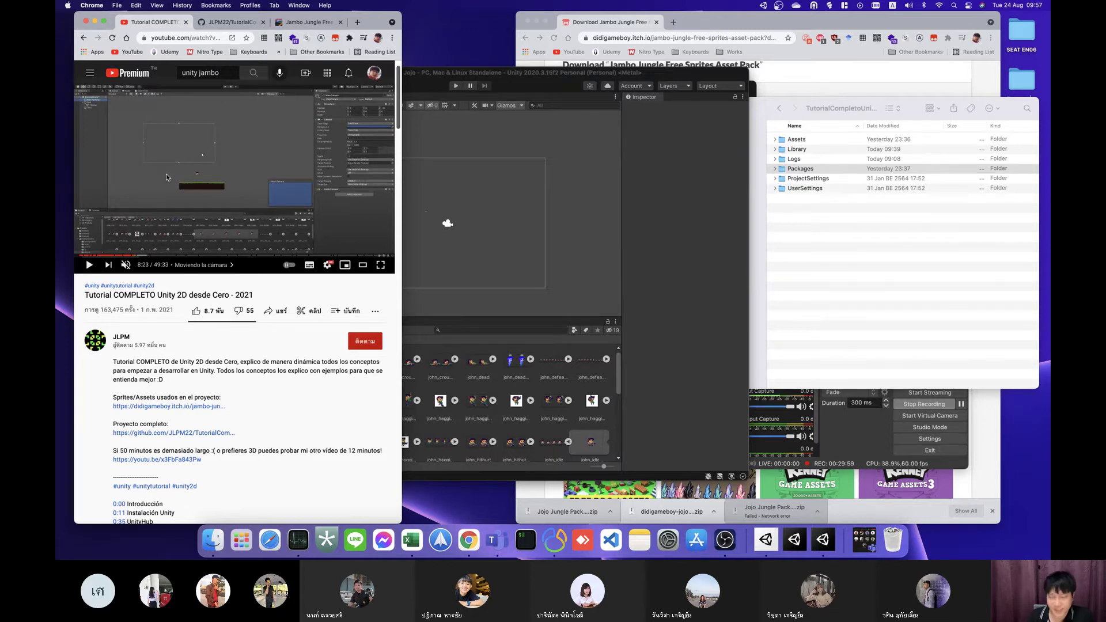
pyautogui.press('Left')
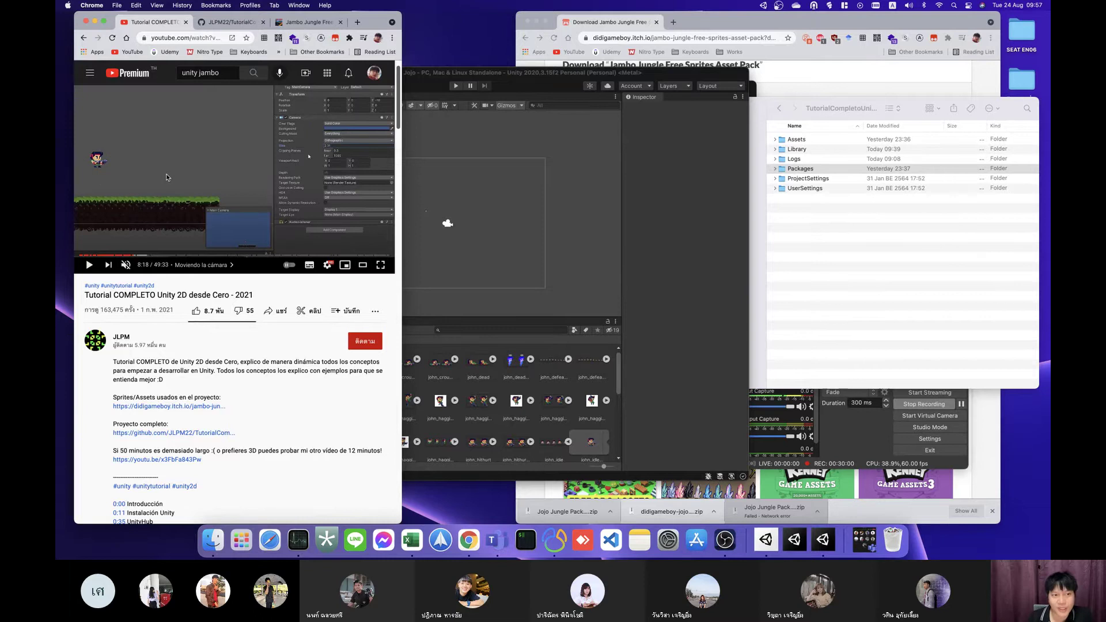
pyautogui.press('space')
pyautogui.press('space')
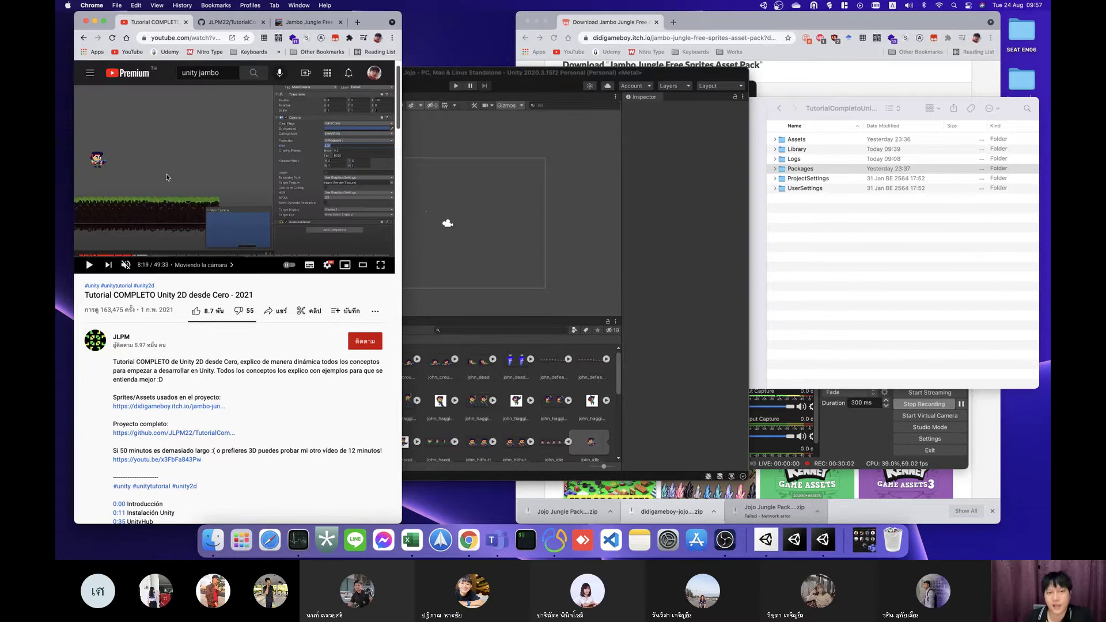
pyautogui.click(409, 219)
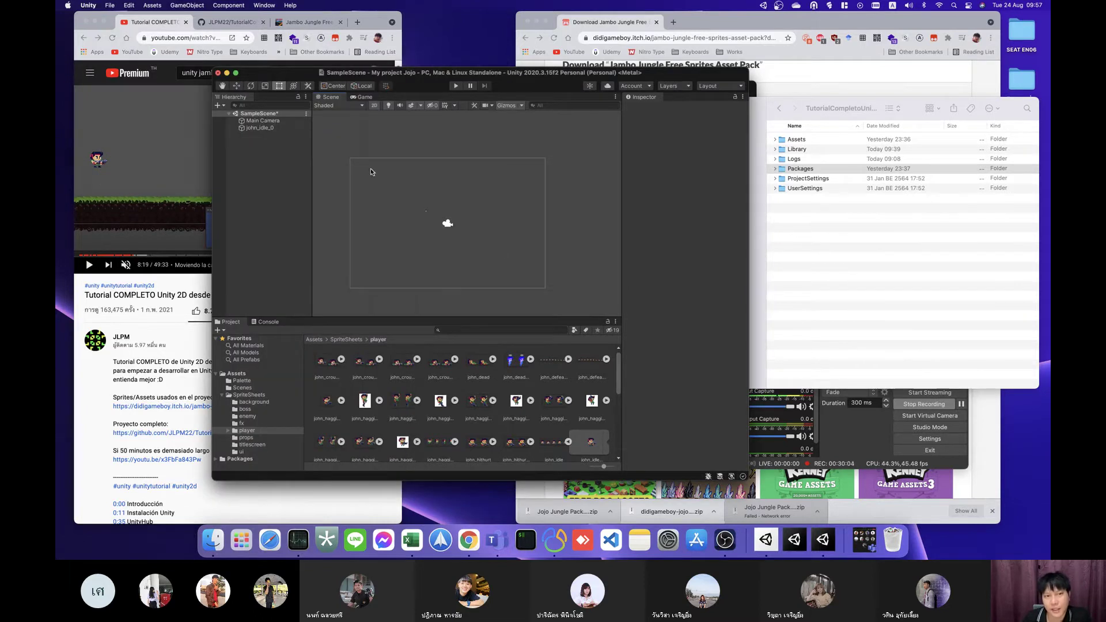
# Step: Move the Main Camera over the player to X -0.89 and Z about -9.48
pyautogui.click(263, 121)
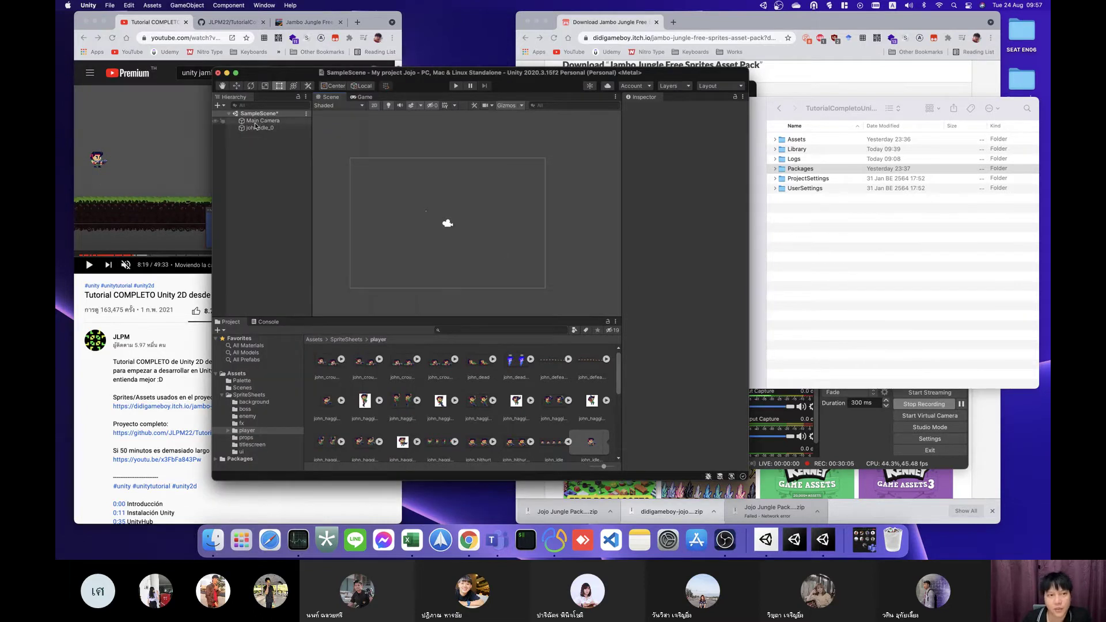
pyautogui.click(460, 205)
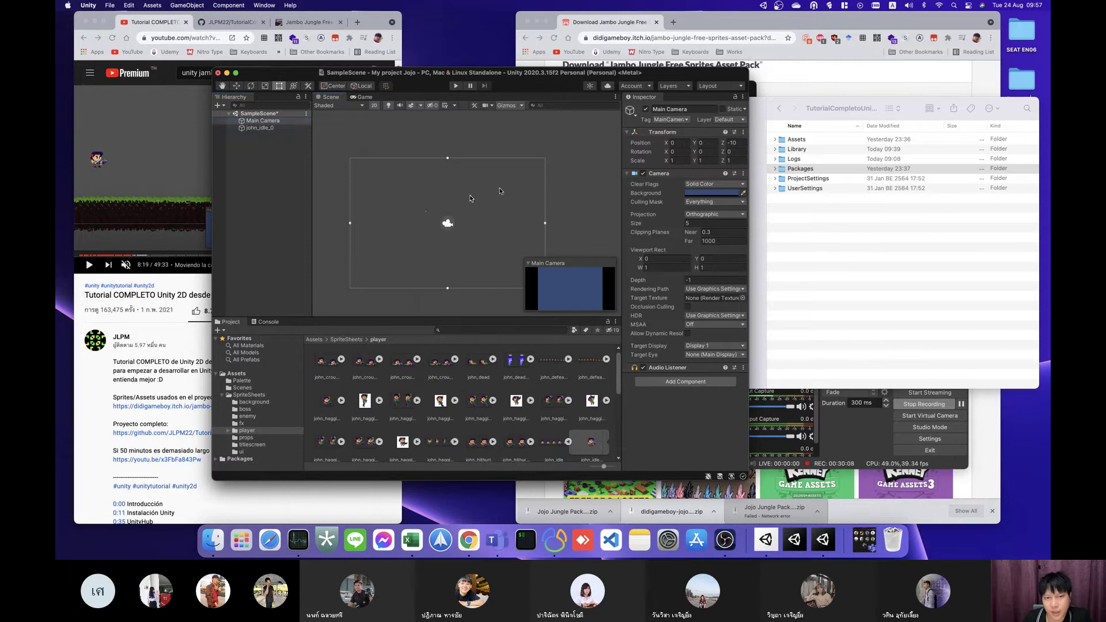
pyautogui.click(448, 224)
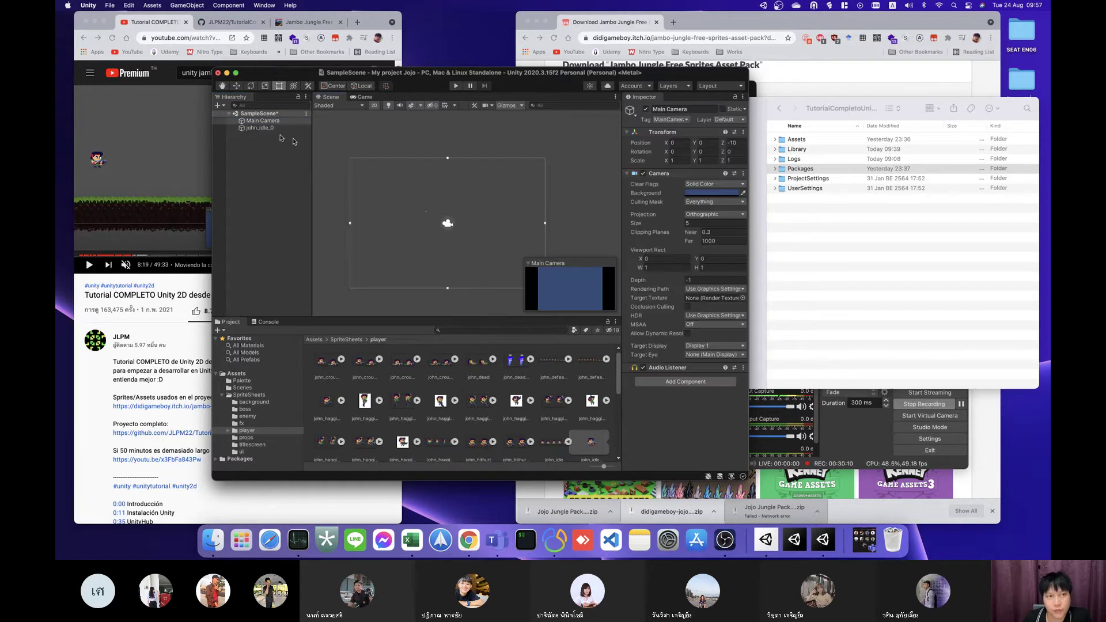
pyautogui.click(236, 85)
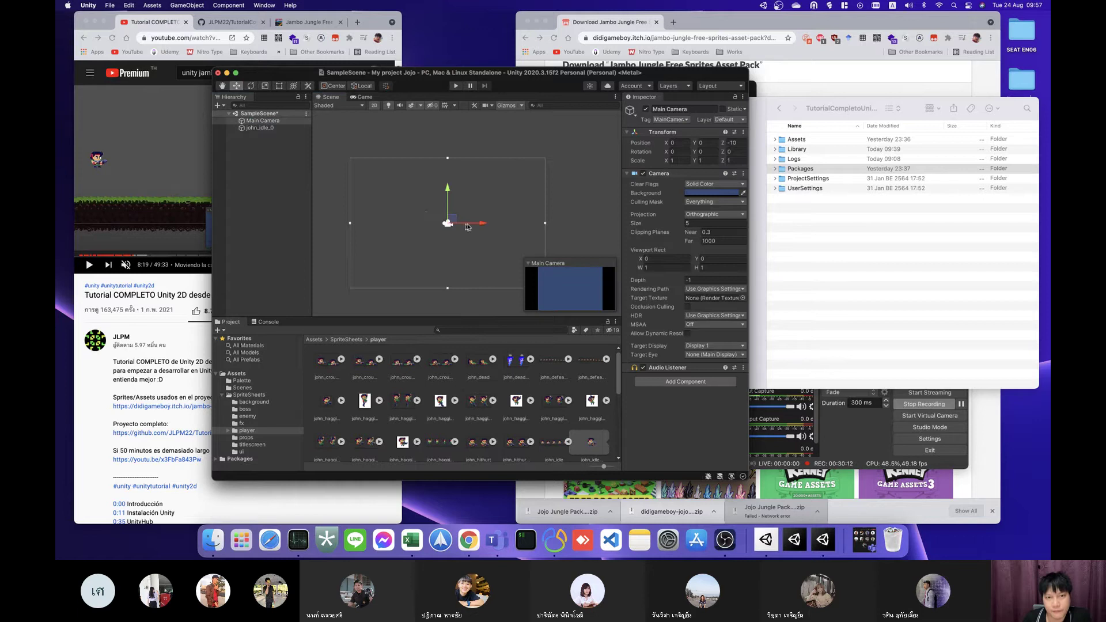
pyautogui.moveTo(466, 224)
pyautogui.mouseDown()
pyautogui.moveTo(533, 225)
pyautogui.moveTo(440, 227)
pyautogui.moveTo(448, 224)
pyautogui.mouseUp()
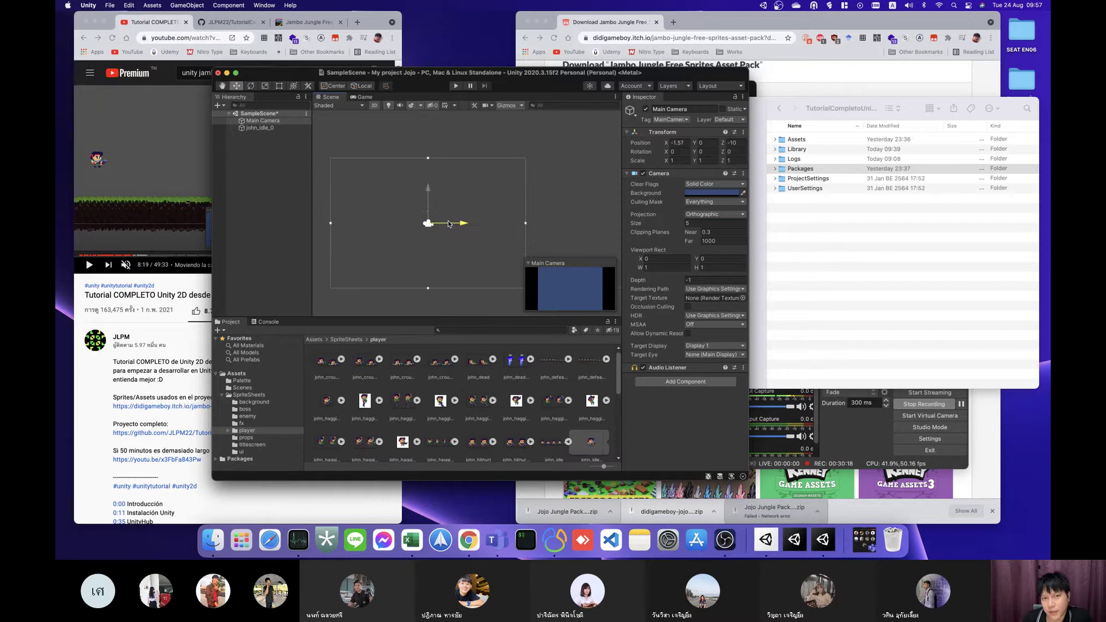
pyautogui.moveTo(448, 224); pyautogui.dragTo(459, 225)
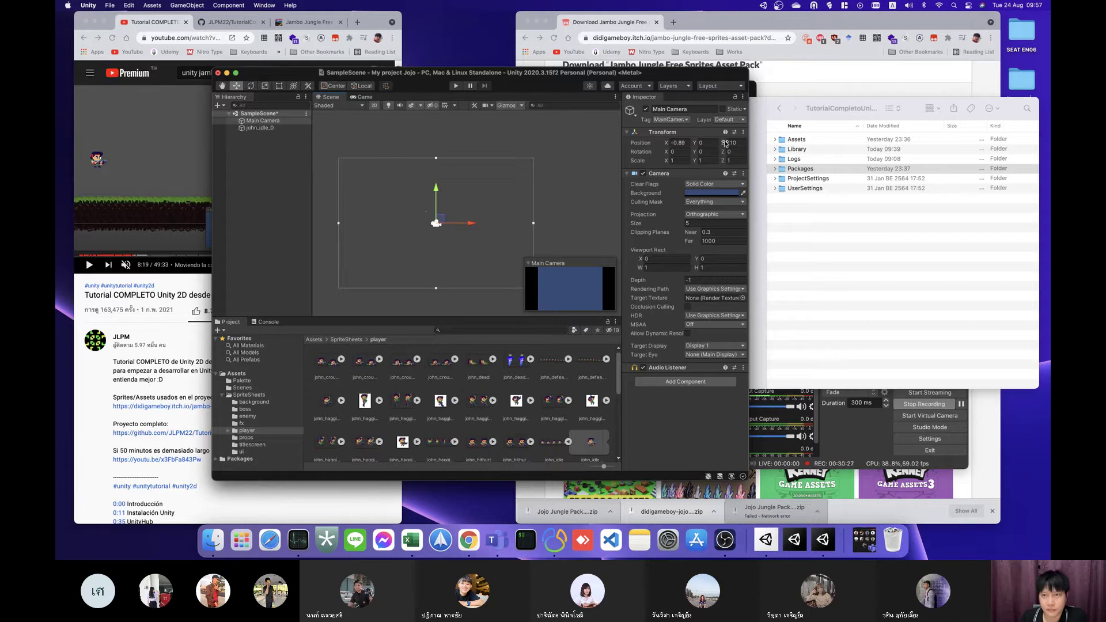
pyautogui.moveTo(725, 143)
pyautogui.mouseDown()
pyautogui.moveTo(650, 145)
pyautogui.moveTo(696, 144)
pyautogui.mouseUp()
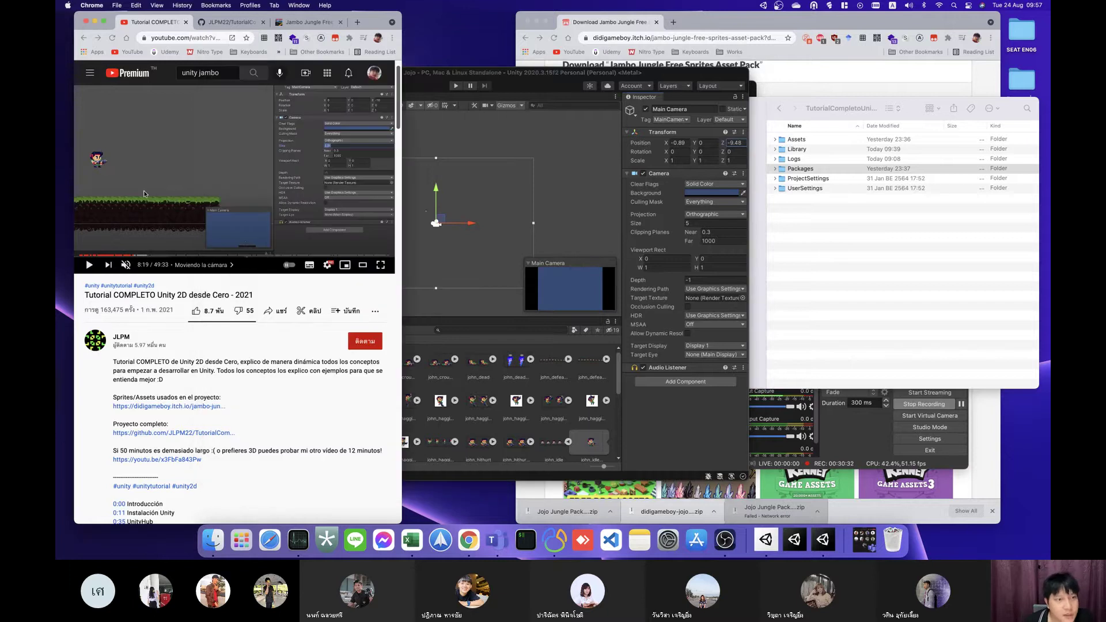
# Step: Rewatch the tutorial's camera step from 8:09 to 8:17 with sound, then return to Unity
pyautogui.click(187, 190)
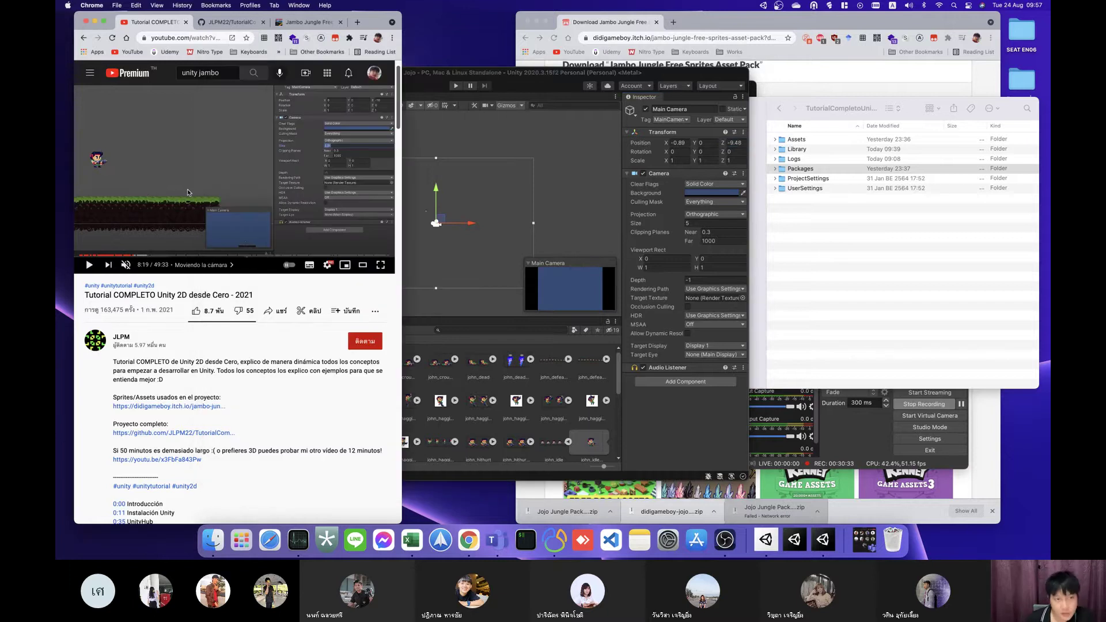
pyautogui.press('j')
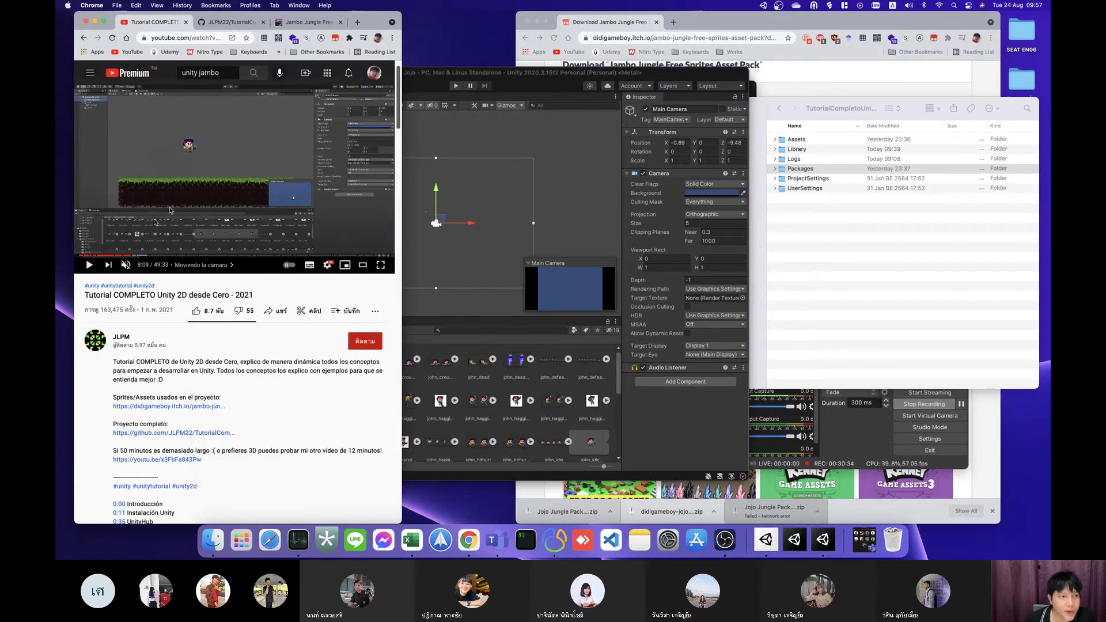
pyautogui.click(125, 265)
pyautogui.press('k')
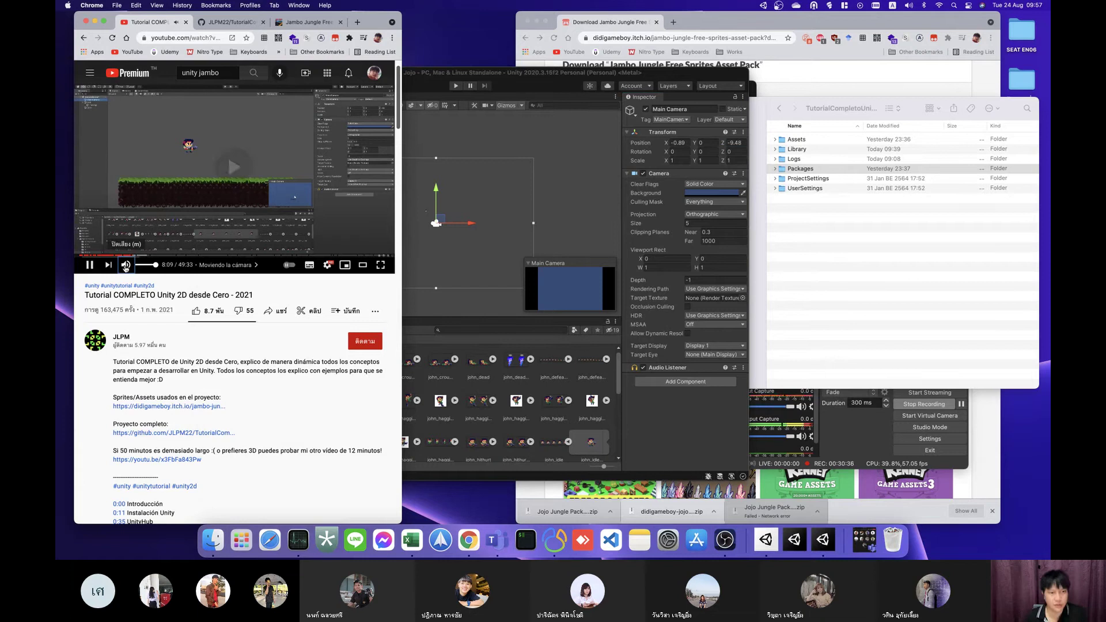
pyautogui.press('Right')
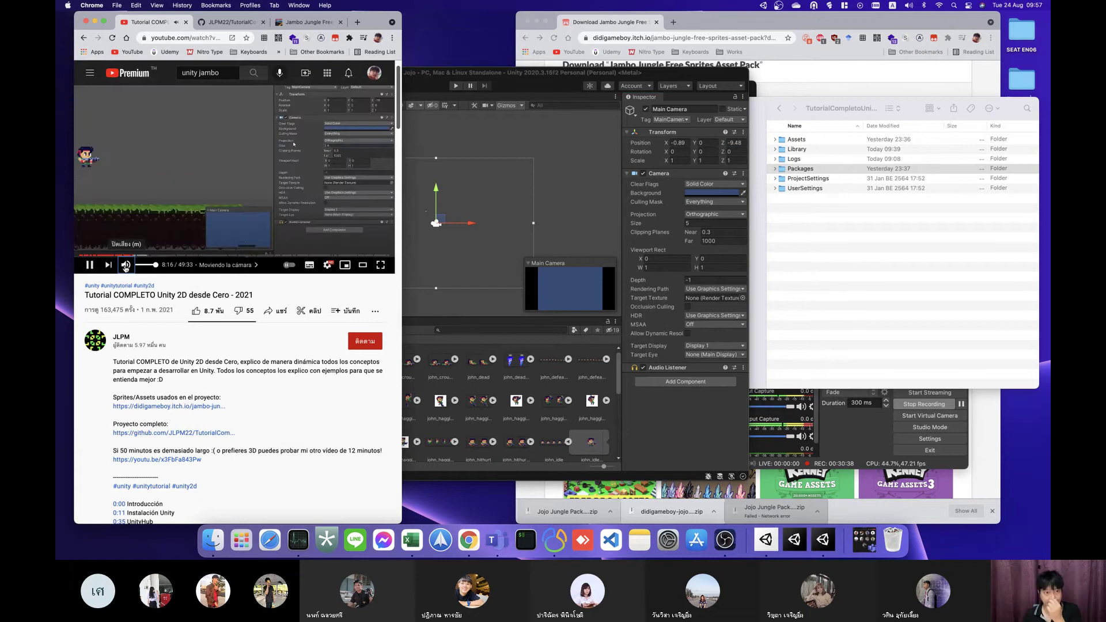
pyautogui.click(178, 167)
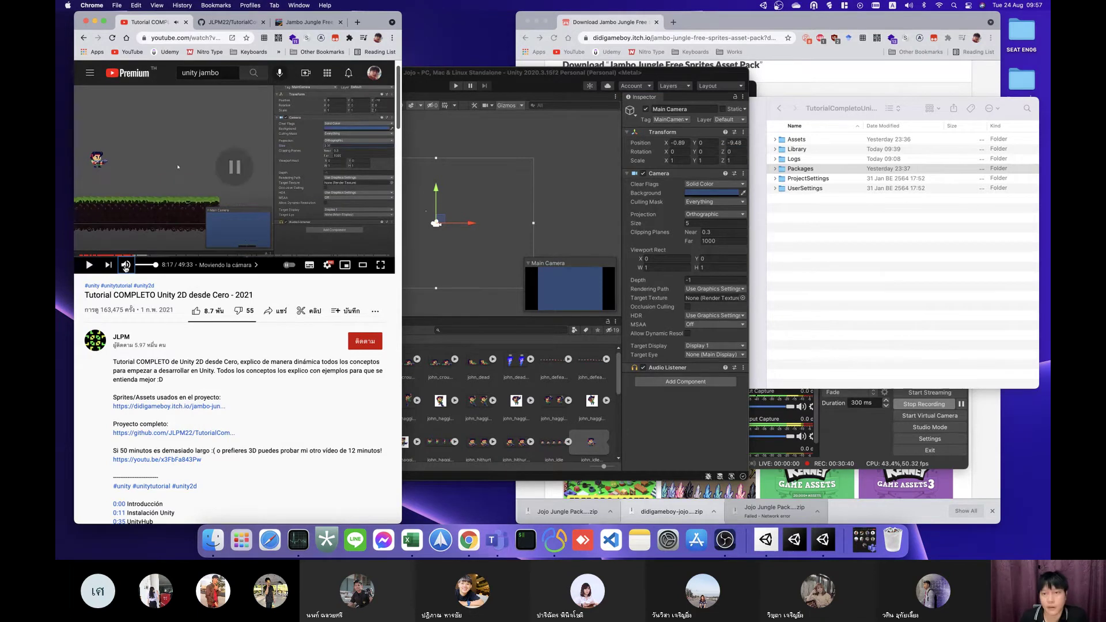
pyautogui.click(470, 220)
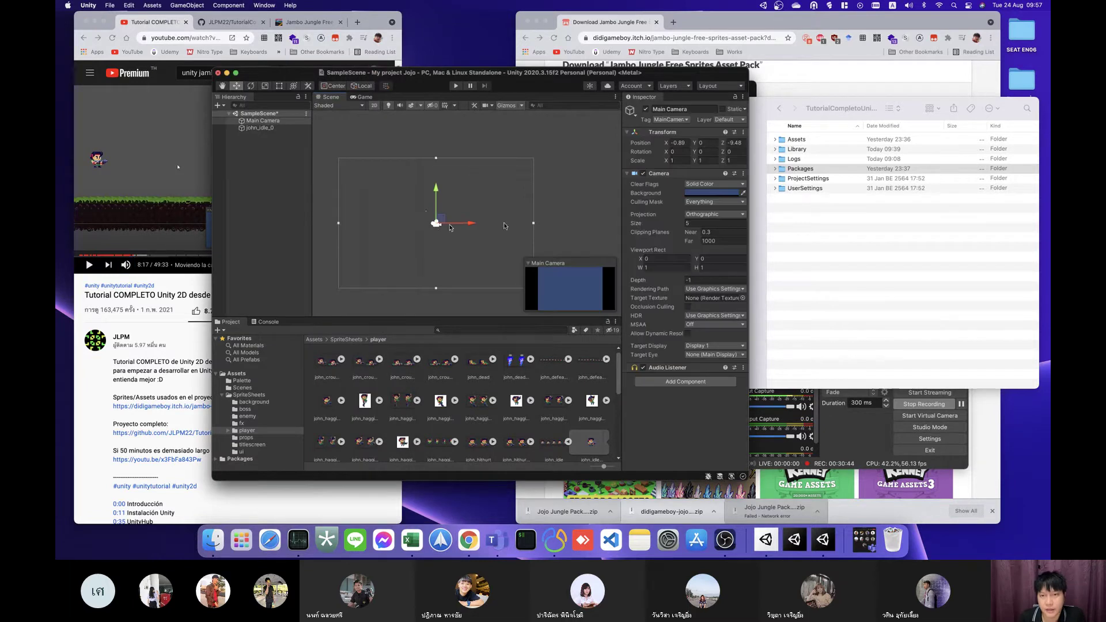
# Step: Set the Main Camera size to 1.08, center it on john_idle_0, and start play-testing
pyautogui.moveTo(637, 224); pyautogui.dragTo(652, 225)
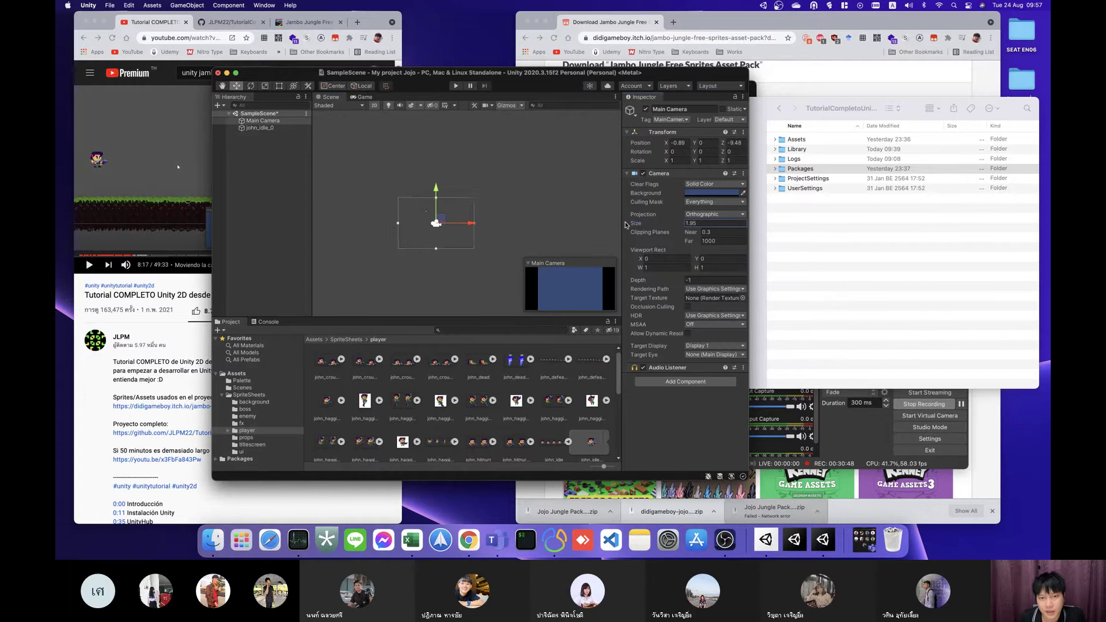
pyautogui.moveTo(652, 225); pyautogui.dragTo(622, 225)
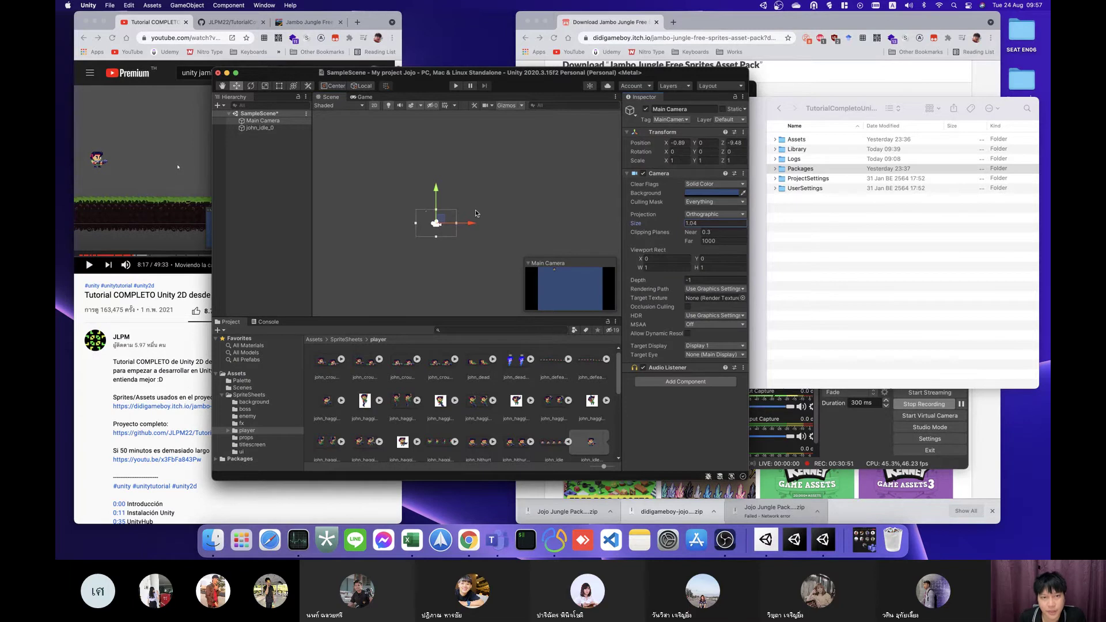
pyautogui.moveTo(439, 219); pyautogui.dragTo(431, 210)
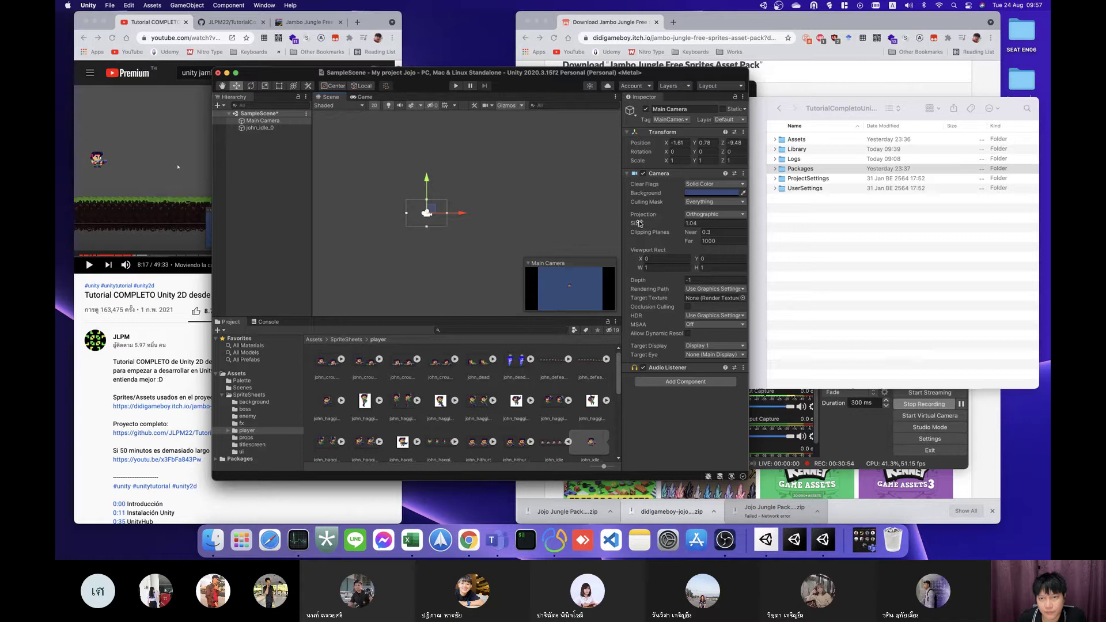
pyautogui.moveTo(640, 224); pyautogui.dragTo(636, 225)
pyautogui.moveTo(542, 205)
pyautogui.mouseDown(button='middle')
pyautogui.moveTo(398, 205)
pyautogui.moveTo(487, 213)
pyautogui.moveTo(566, 201)
pyautogui.mouseUp(button='middle')
pyautogui.click(441, 205)
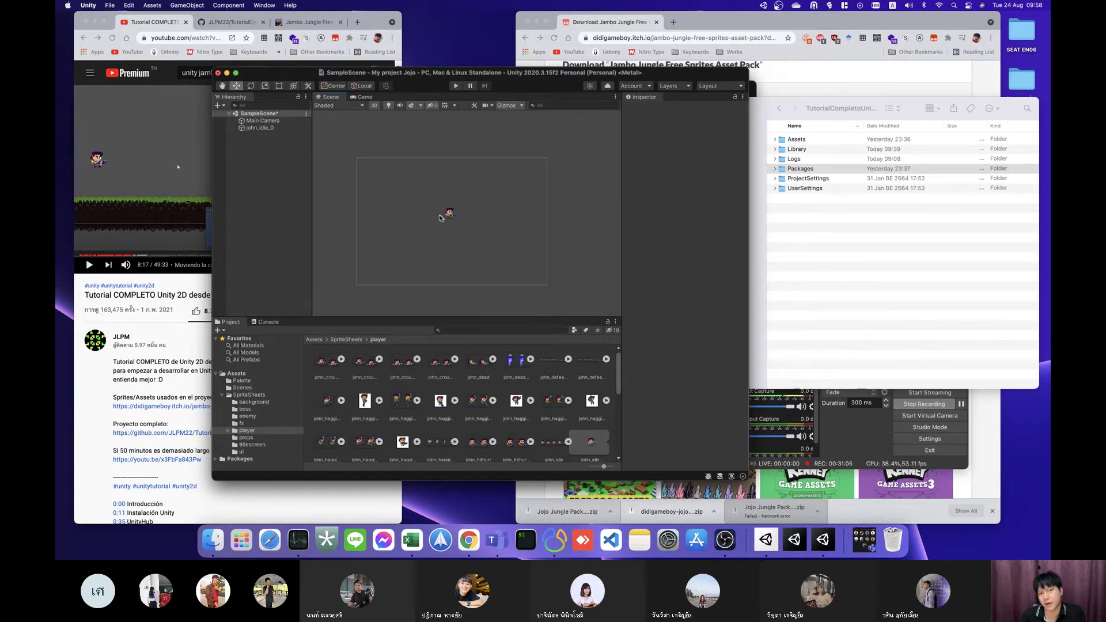
pyautogui.click(449, 214)
pyautogui.click(456, 85)
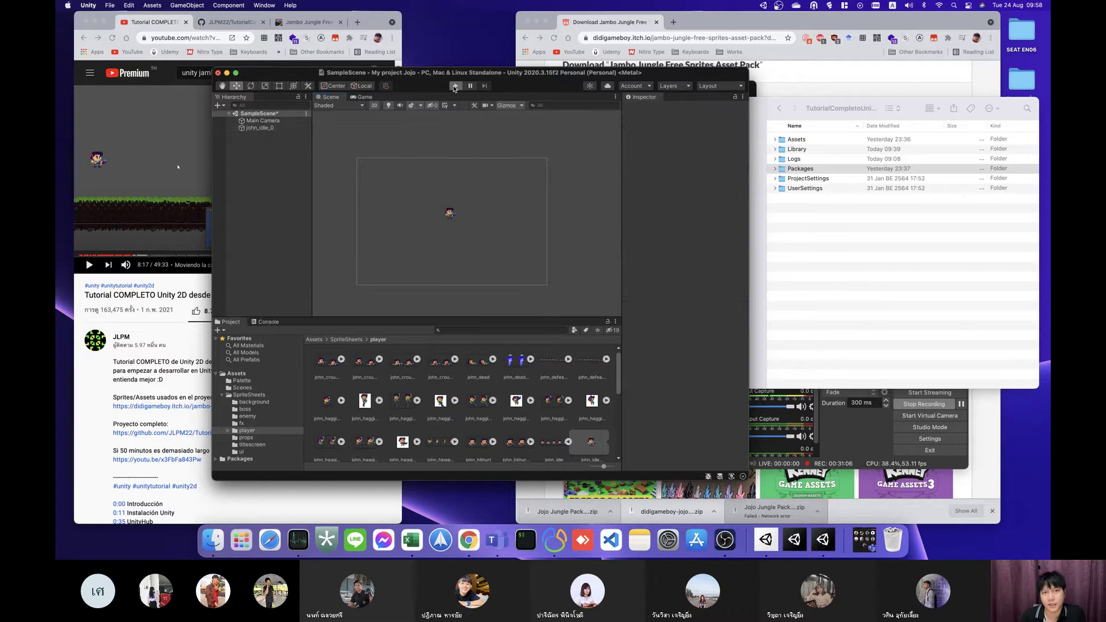
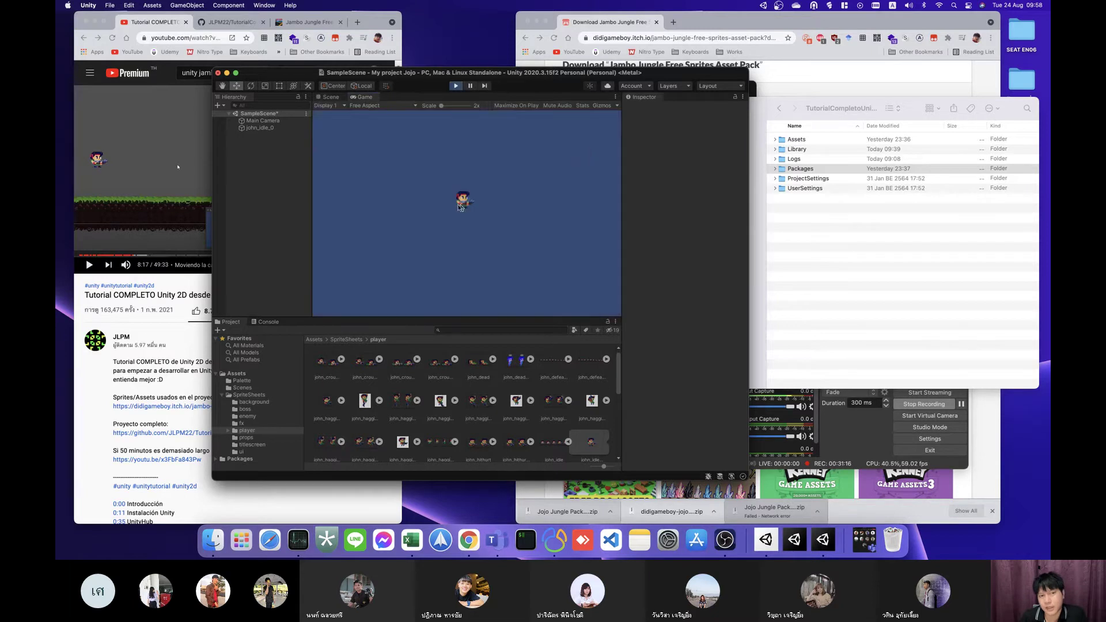
# Step: Resume the YouTube tutorial at lower volume, pause it at 8:30, and go back to Unity
pyautogui.click(148, 175)
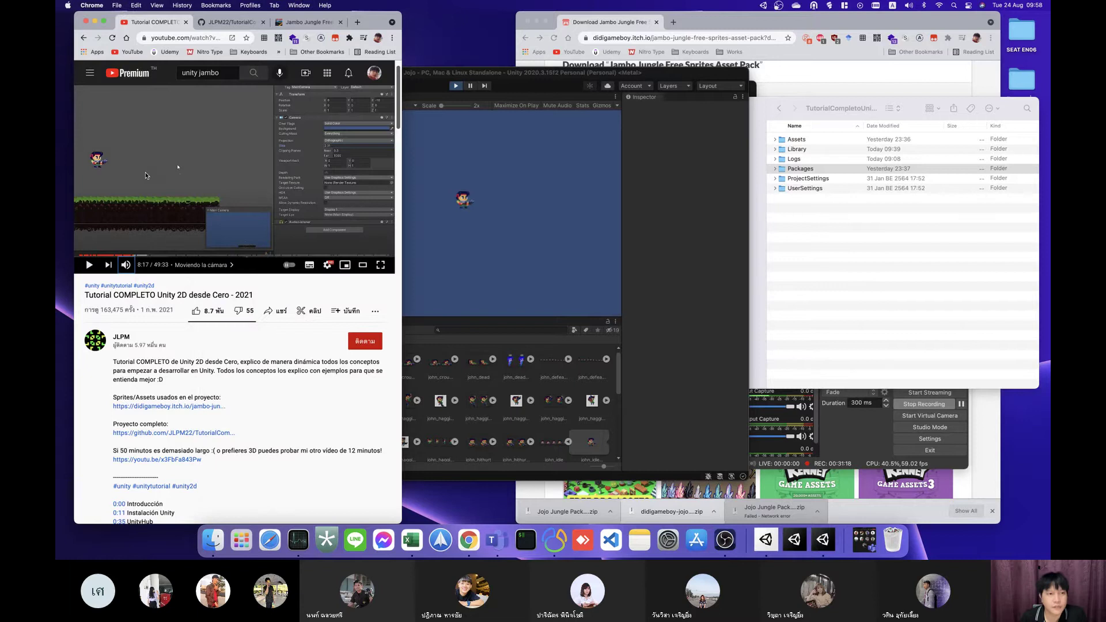
pyautogui.click(177, 180)
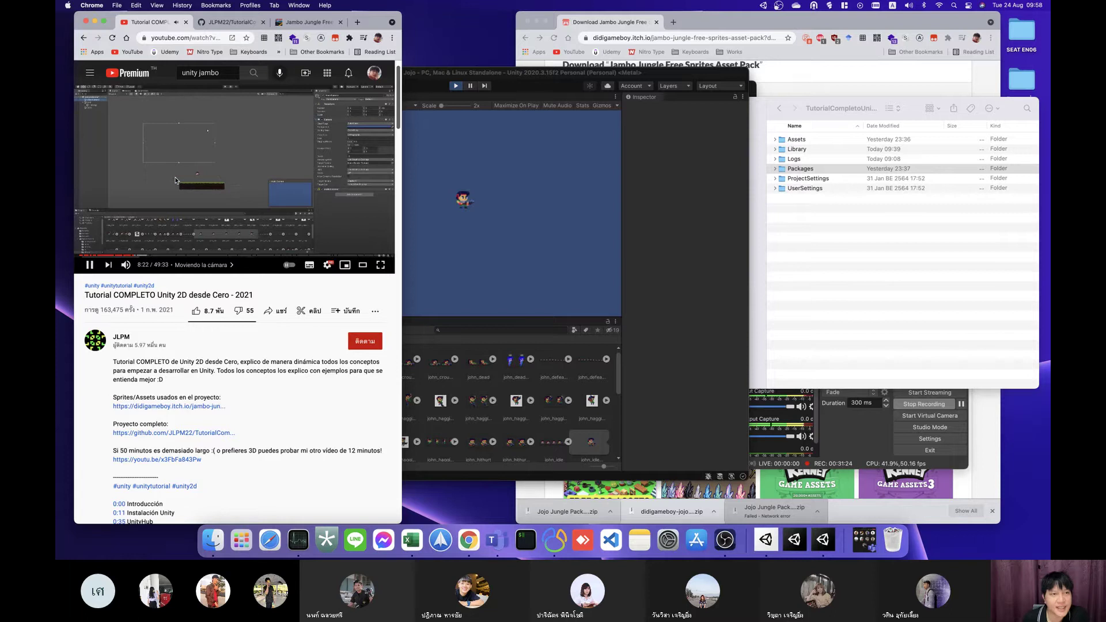
pyautogui.press('Down')
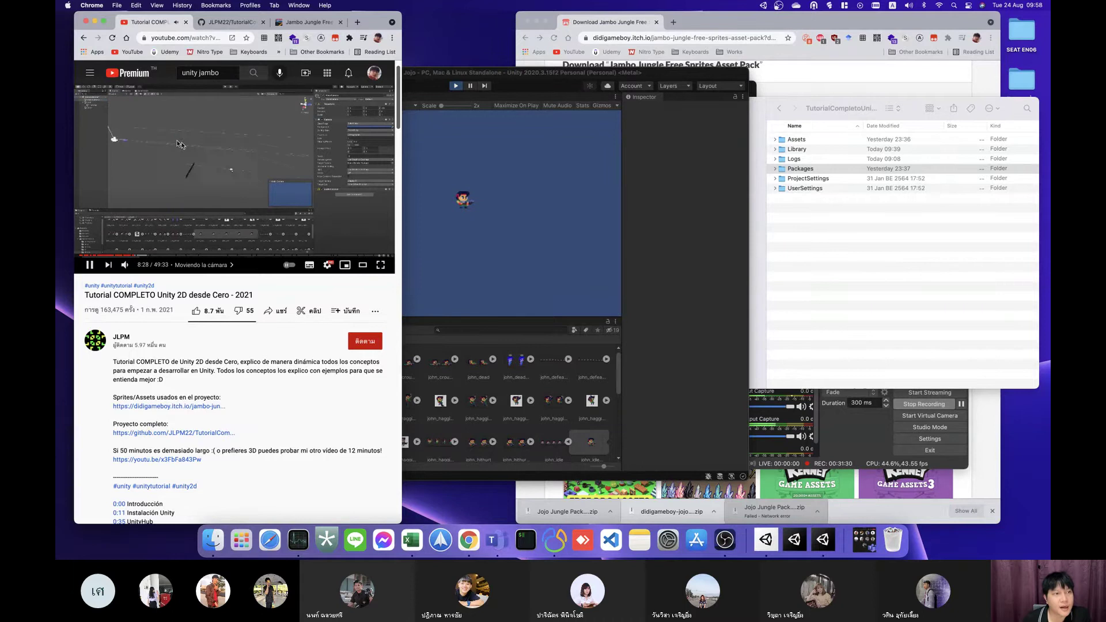
pyautogui.press('space')
pyautogui.click(524, 167)
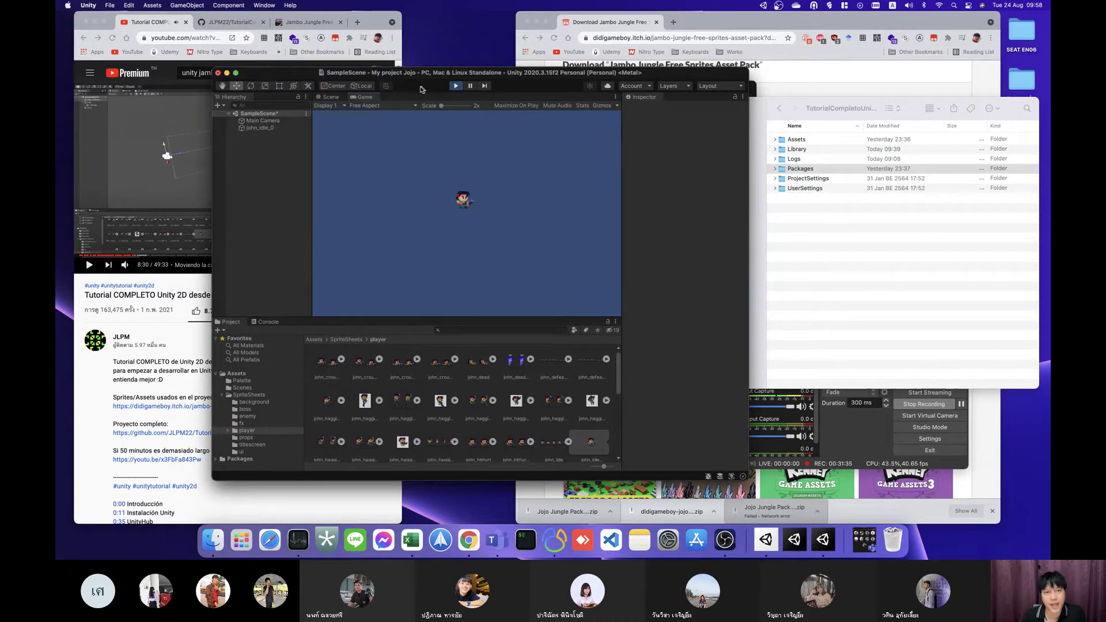
# Step: Stop play mode and, in 3D view, drag the Main Camera along Z to about -9.52
pyautogui.click(456, 87)
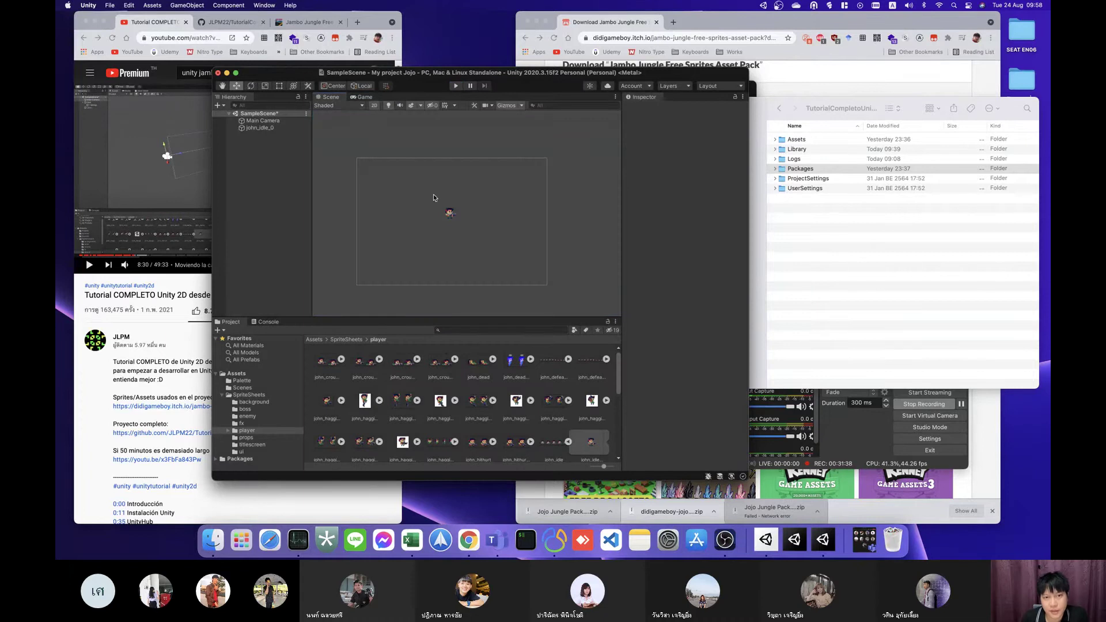
pyautogui.click(253, 122)
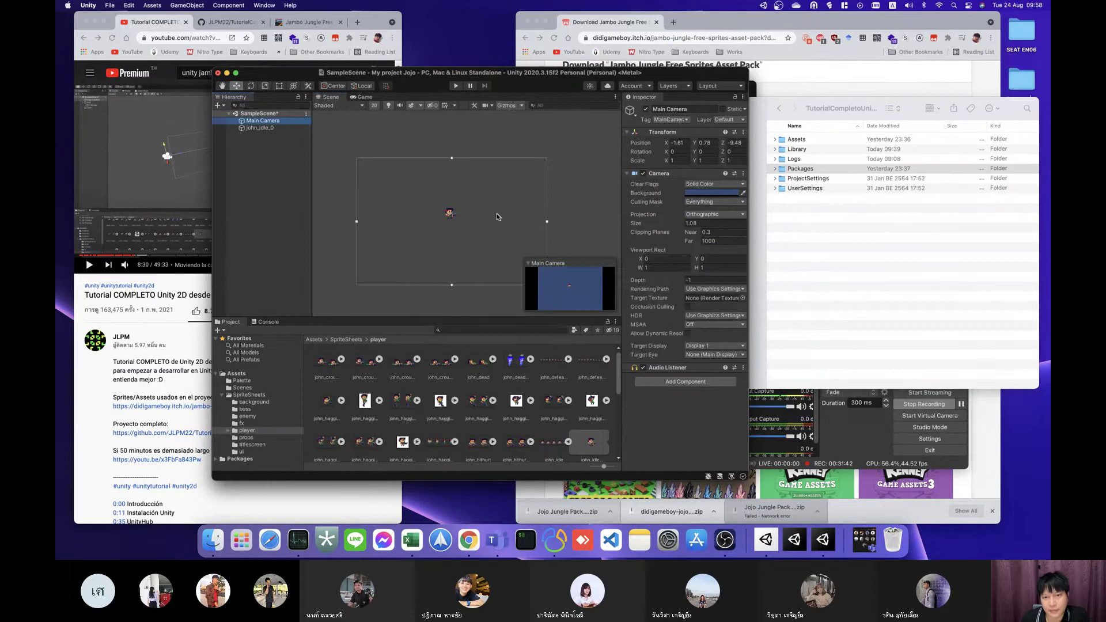
pyautogui.click(375, 108)
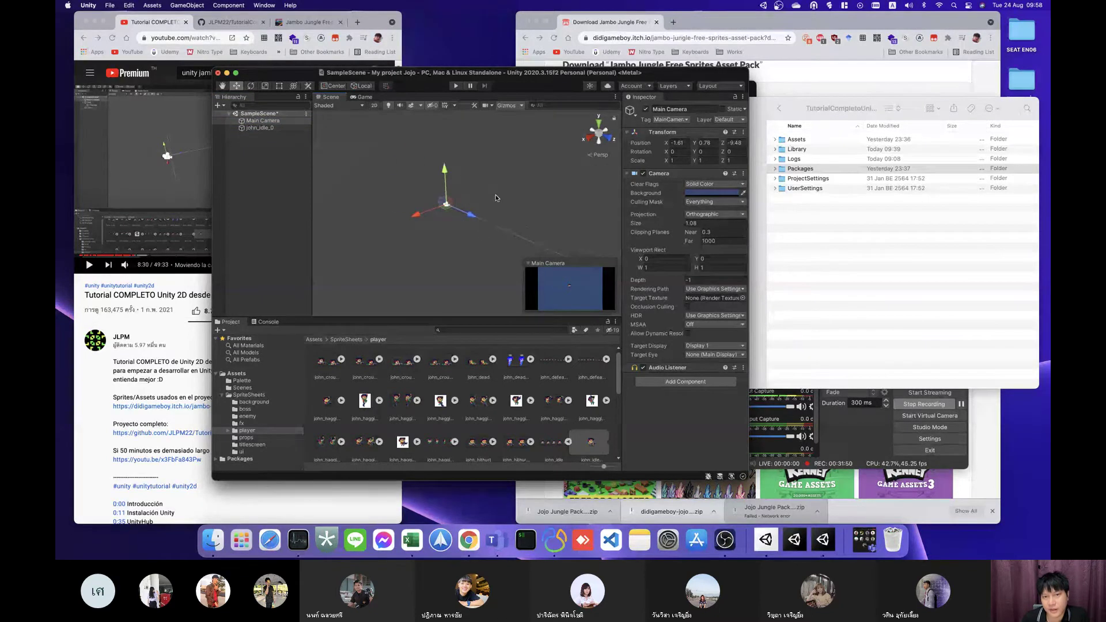
pyautogui.moveTo(472, 215); pyautogui.dragTo(527, 232)
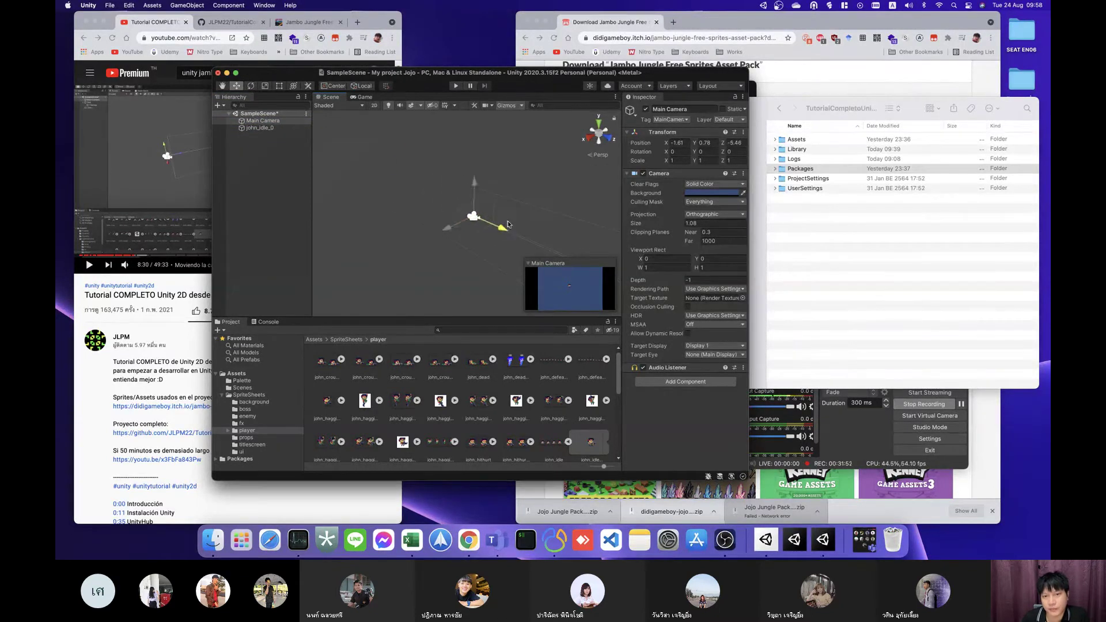
pyautogui.moveTo(526, 240); pyautogui.dragTo(465, 222)
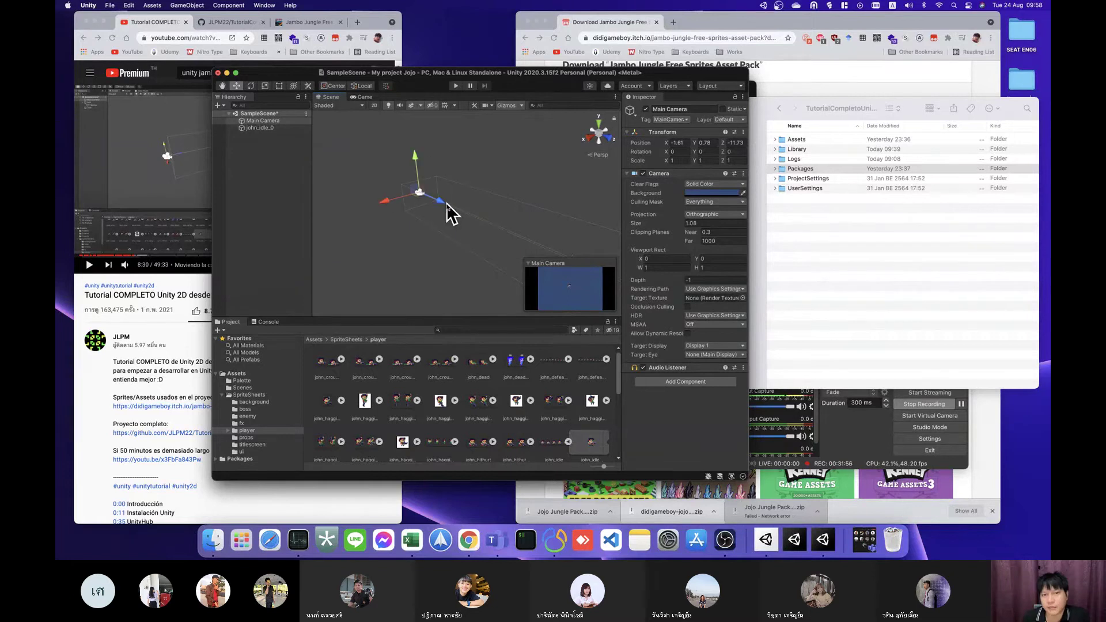
pyautogui.moveTo(440, 202); pyautogui.dragTo(456, 209)
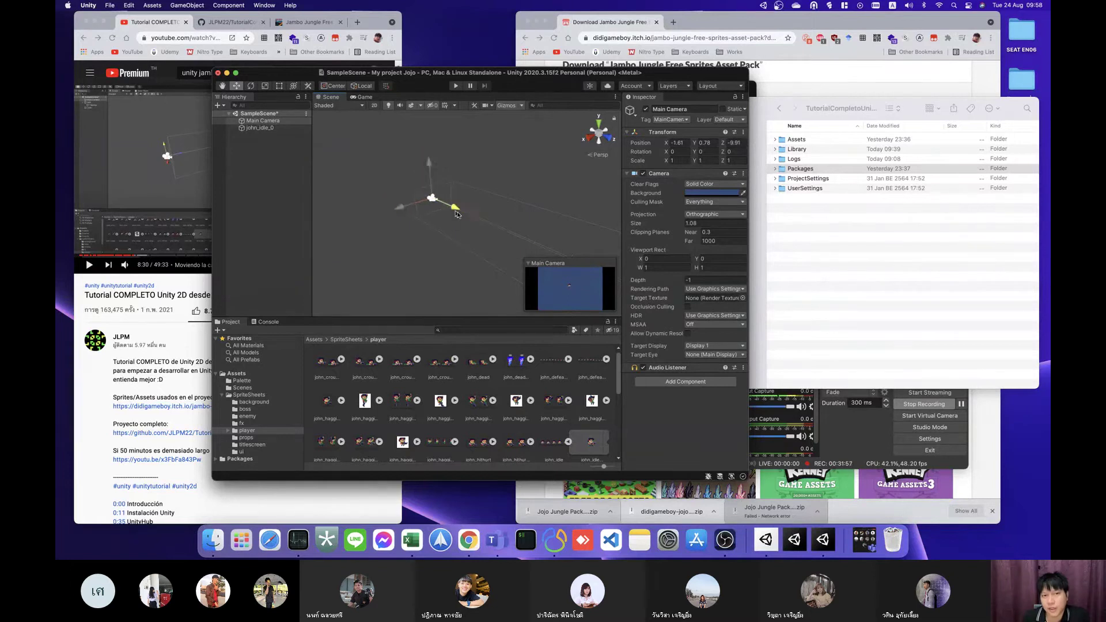
# Step: Return the scene view to 2D and set the Main Camera's Size to 1
pyautogui.click(374, 105)
pyautogui.press('t')
pyautogui.click(368, 244)
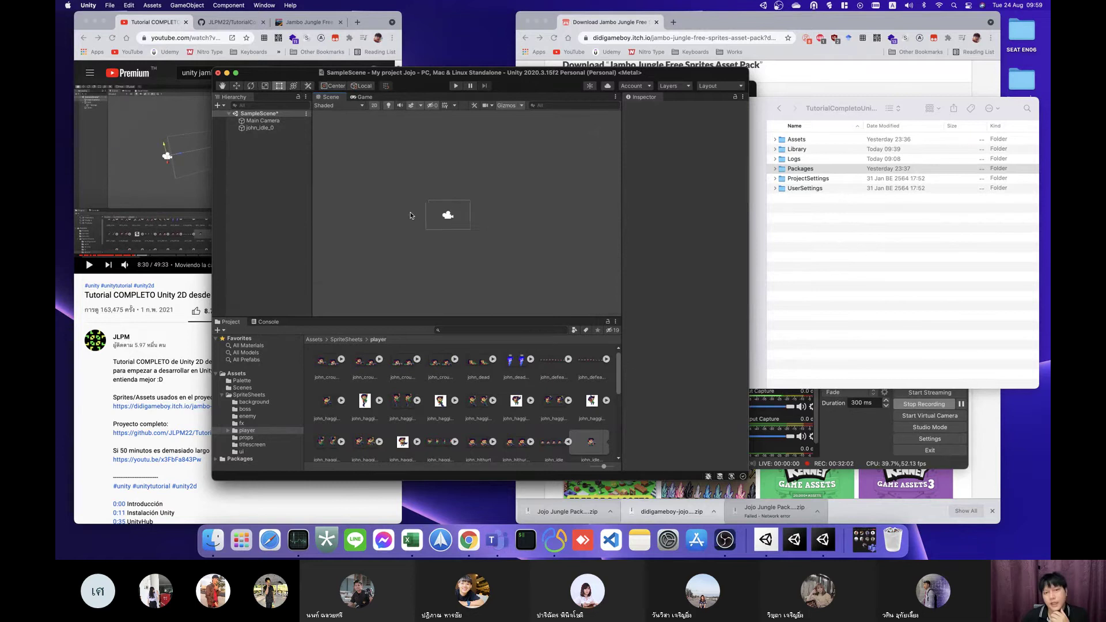
pyautogui.scroll(3, 412, 214)
pyautogui.click(499, 224)
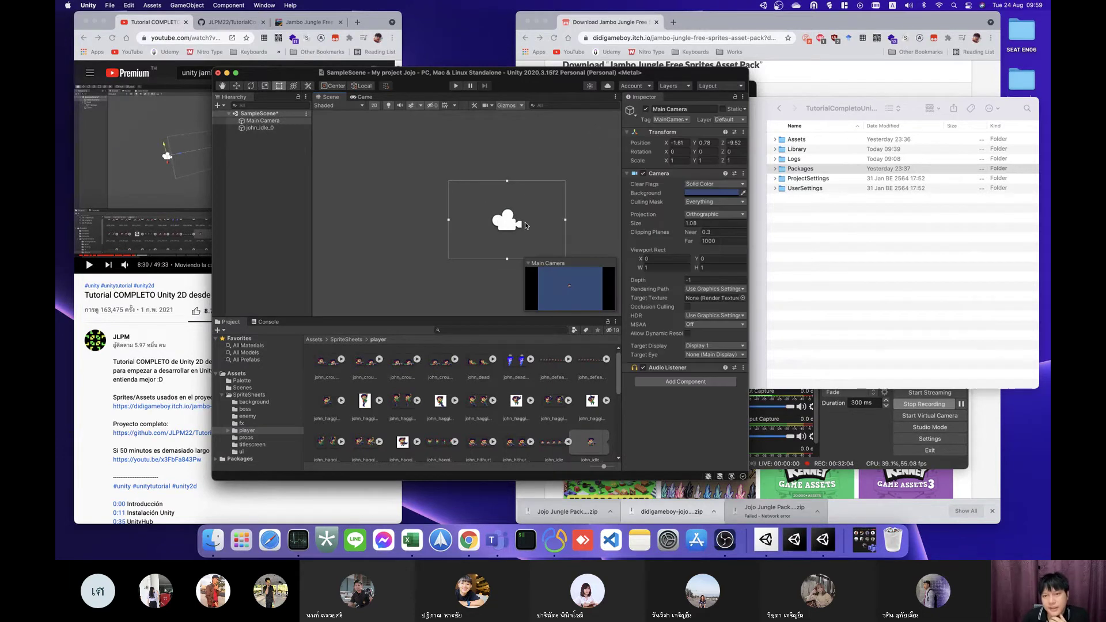
pyautogui.click(693, 225)
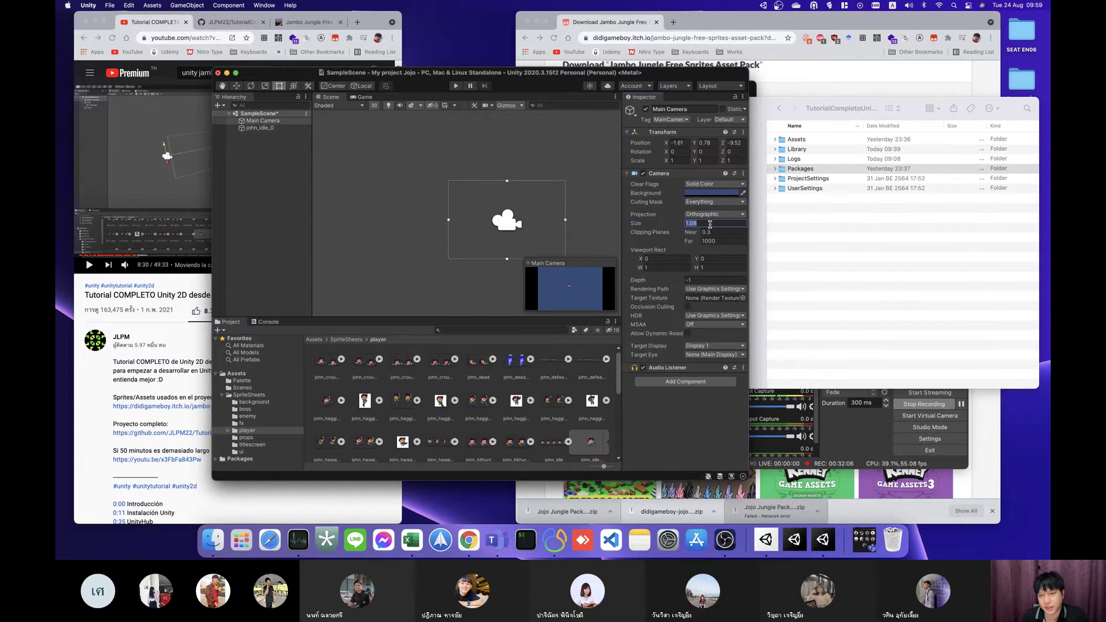
pyautogui.write('1')
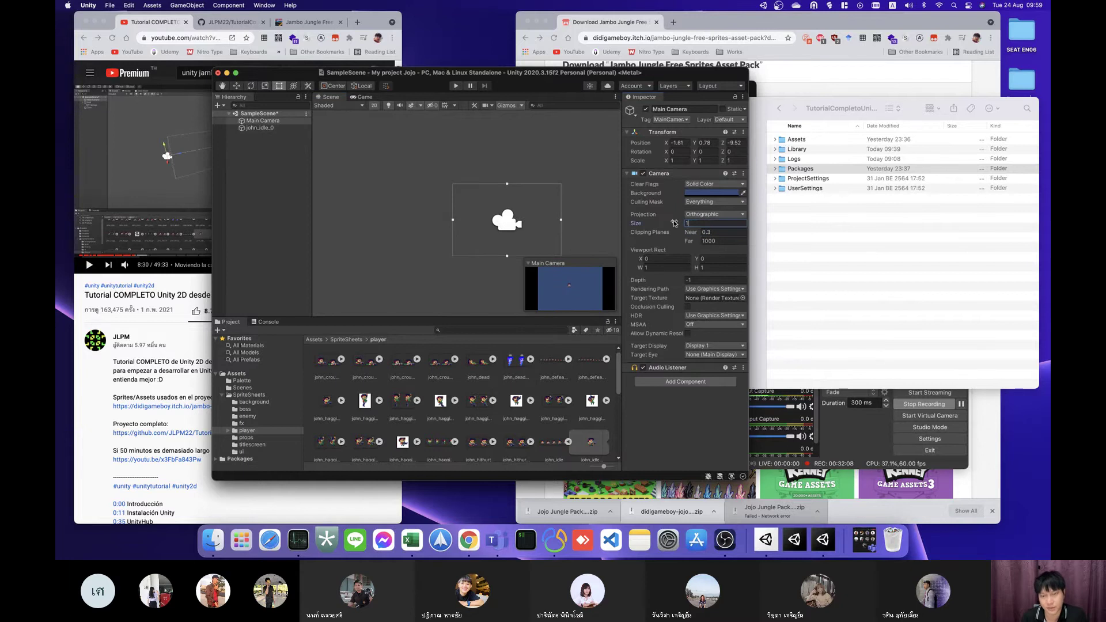
pyautogui.click(419, 240)
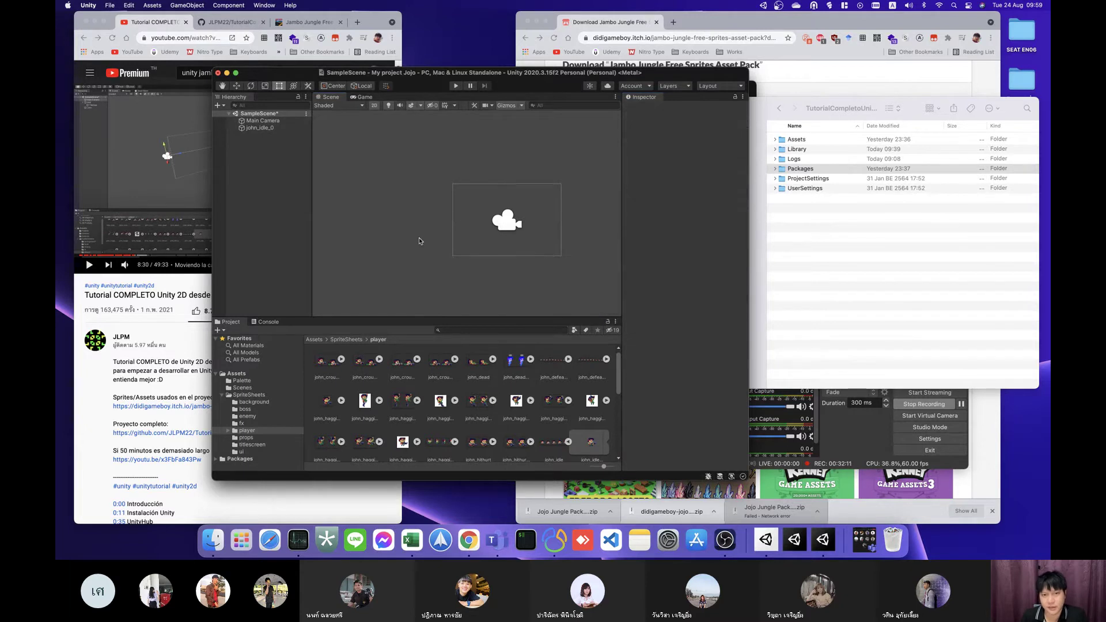
# Step: Scrub the Main Camera's Position Z value in the Inspector
pyautogui.click(260, 127)
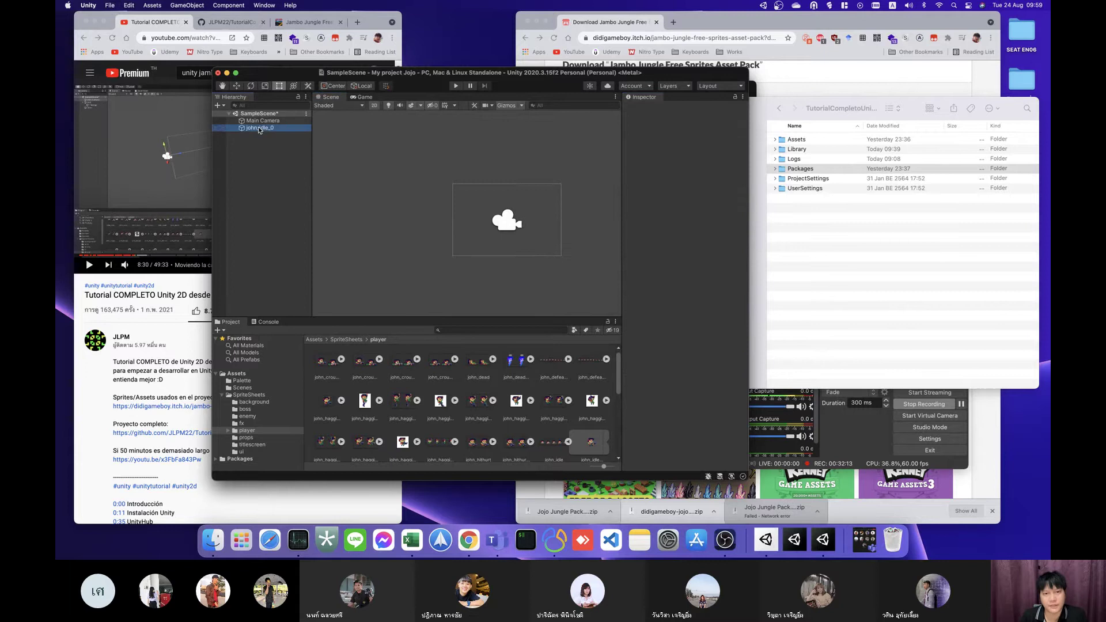
pyautogui.click(261, 120)
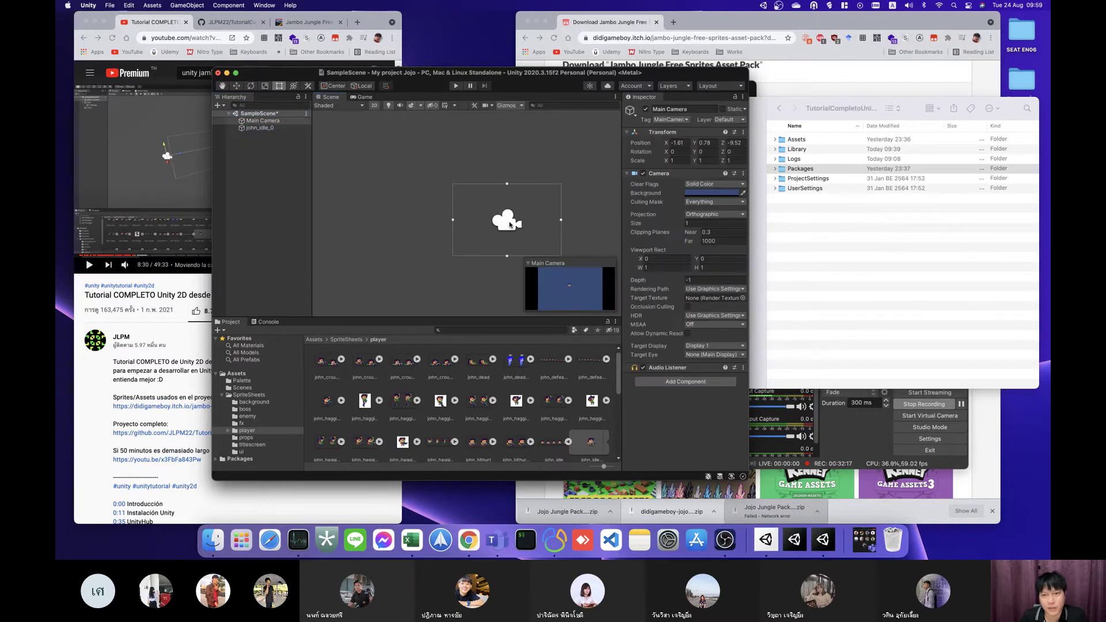
pyautogui.moveTo(724, 143); pyautogui.dragTo(894, 157)
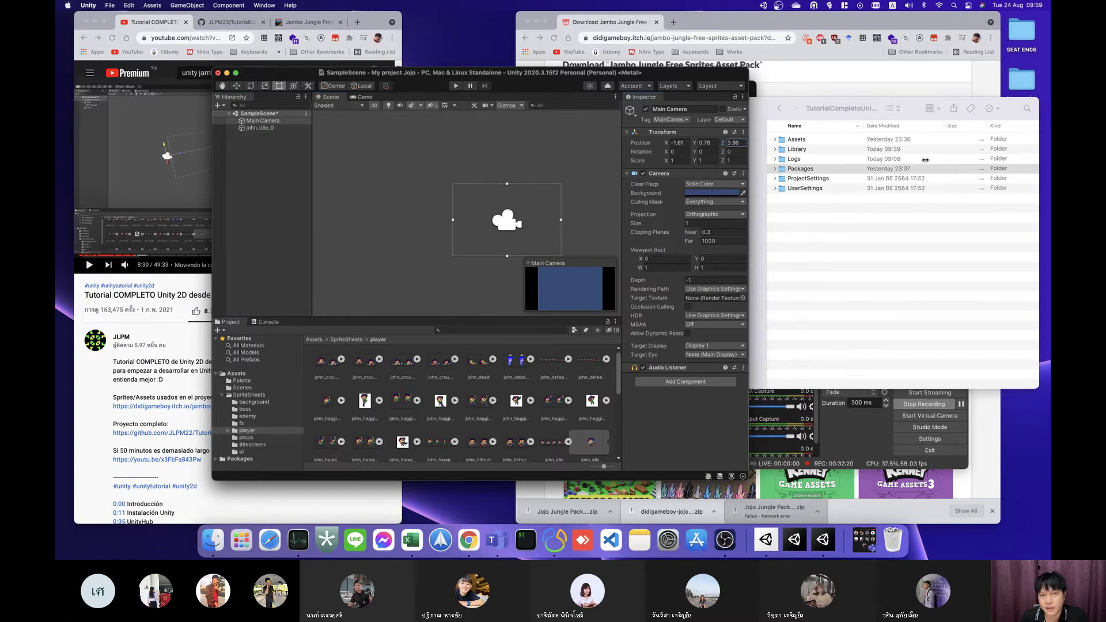
pyautogui.click(507, 225)
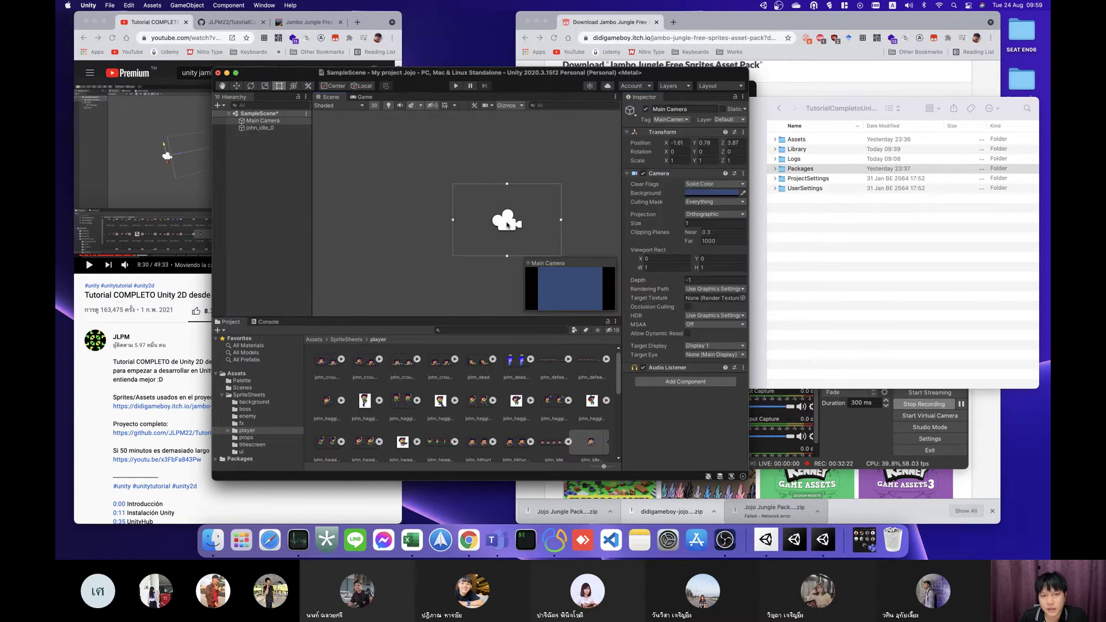
pyautogui.click(520, 194)
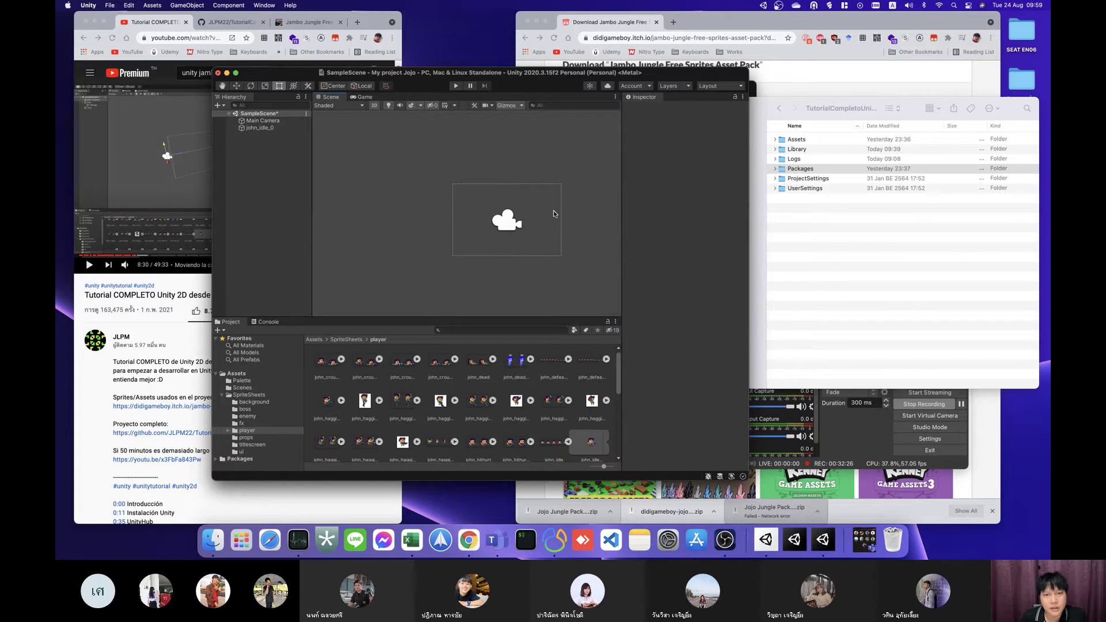
pyautogui.click(508, 224)
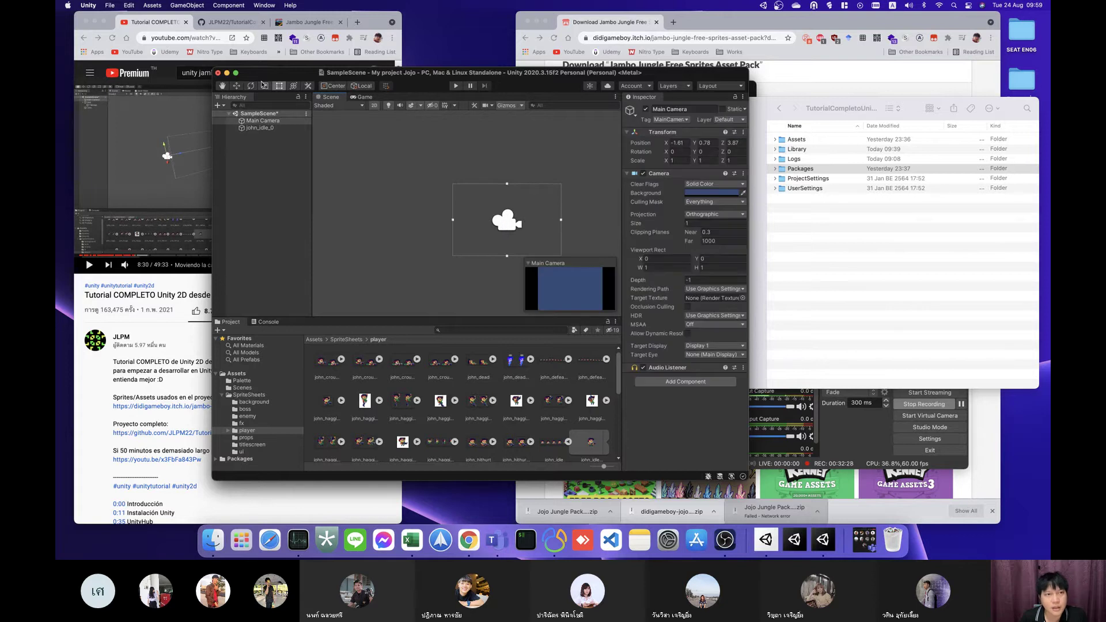
# Step: Pan the scene view around the camera and select the john_idle_0 sprite
pyautogui.click(236, 86)
pyautogui.click(223, 85)
pyautogui.moveTo(502, 221); pyautogui.dragTo(467, 198)
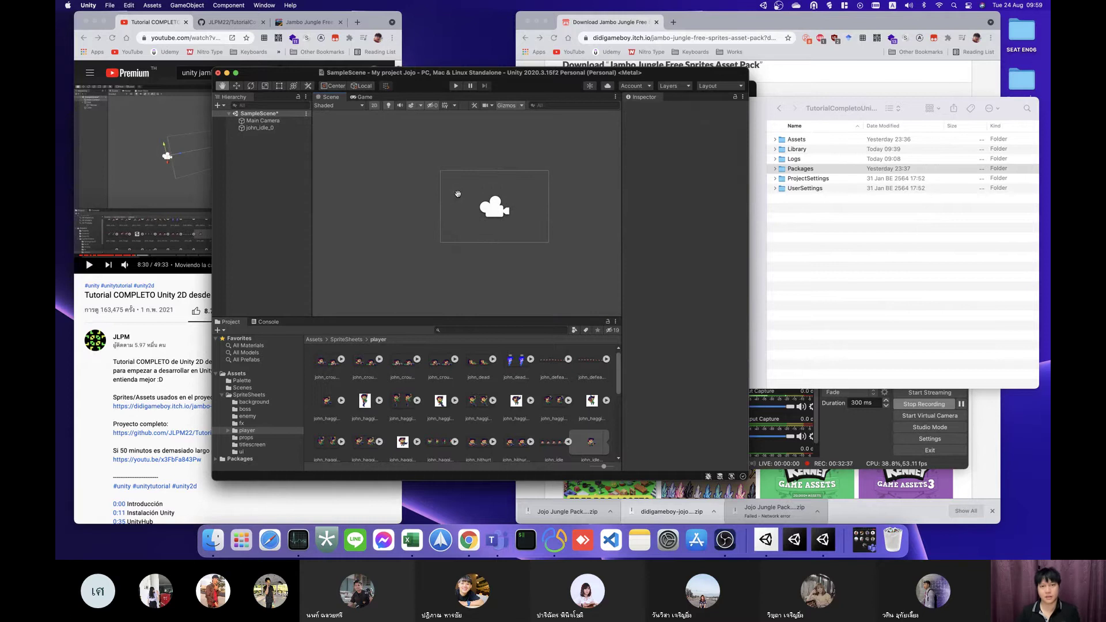
pyautogui.click(425, 183)
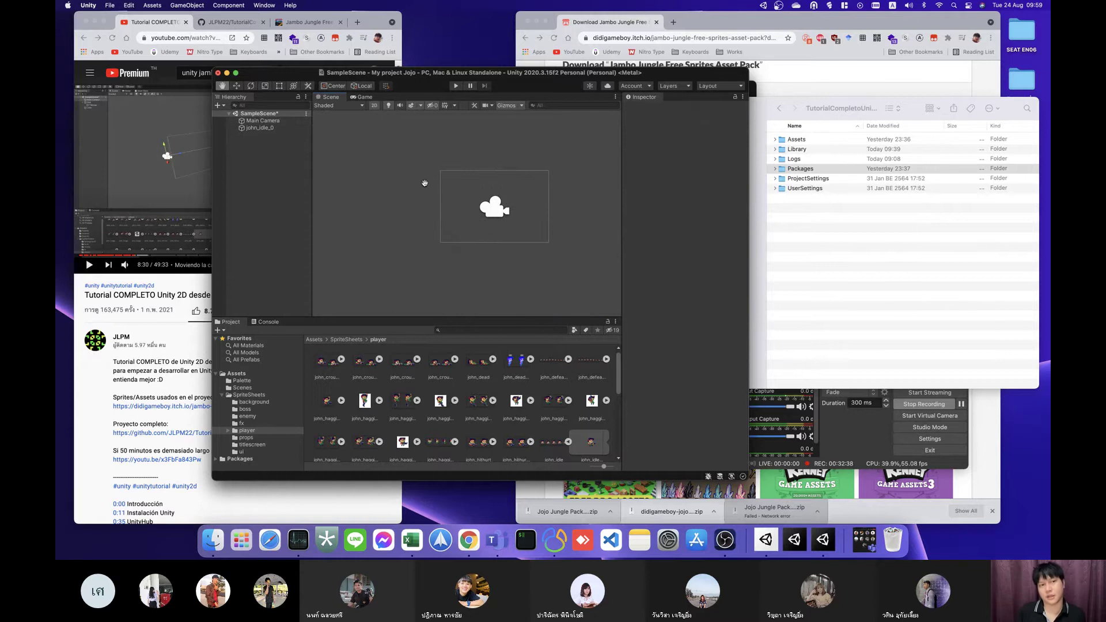
pyautogui.click(260, 127)
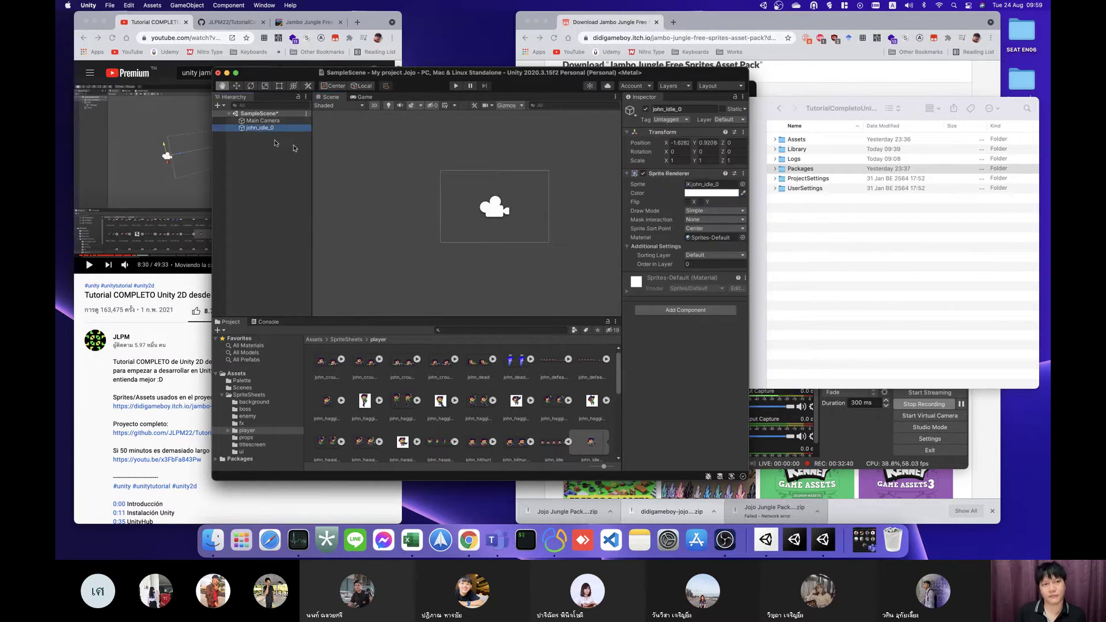
# Step: Resume the tutorial and skip ahead to about 9:09 in the Físicas chapter, then return to Unity
pyautogui.click(263, 121)
pyautogui.click(149, 155)
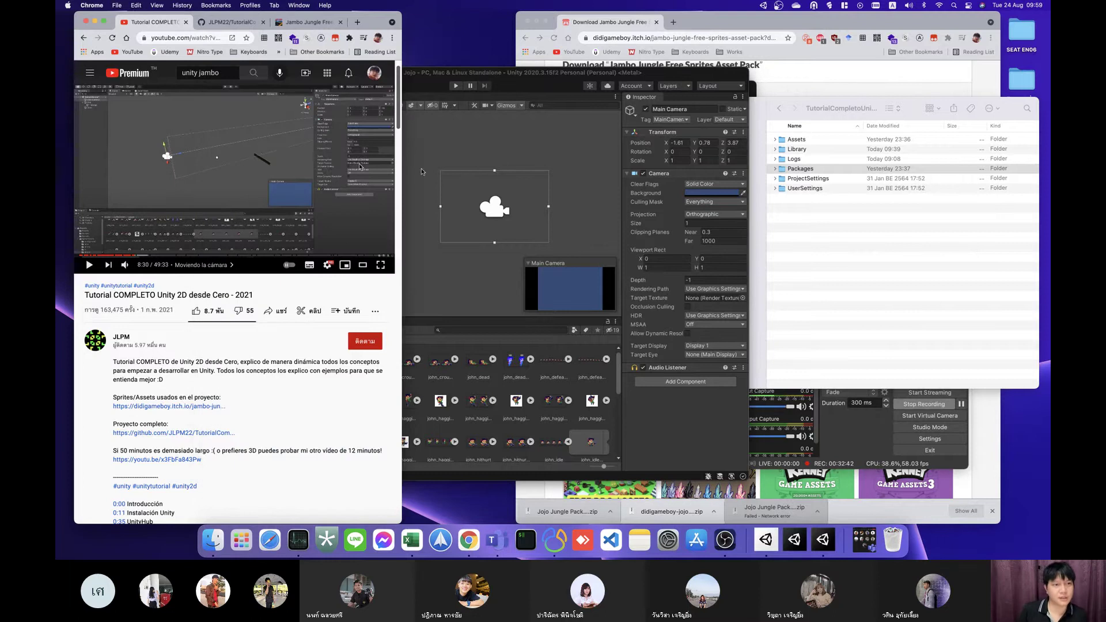
pyautogui.click(288, 168)
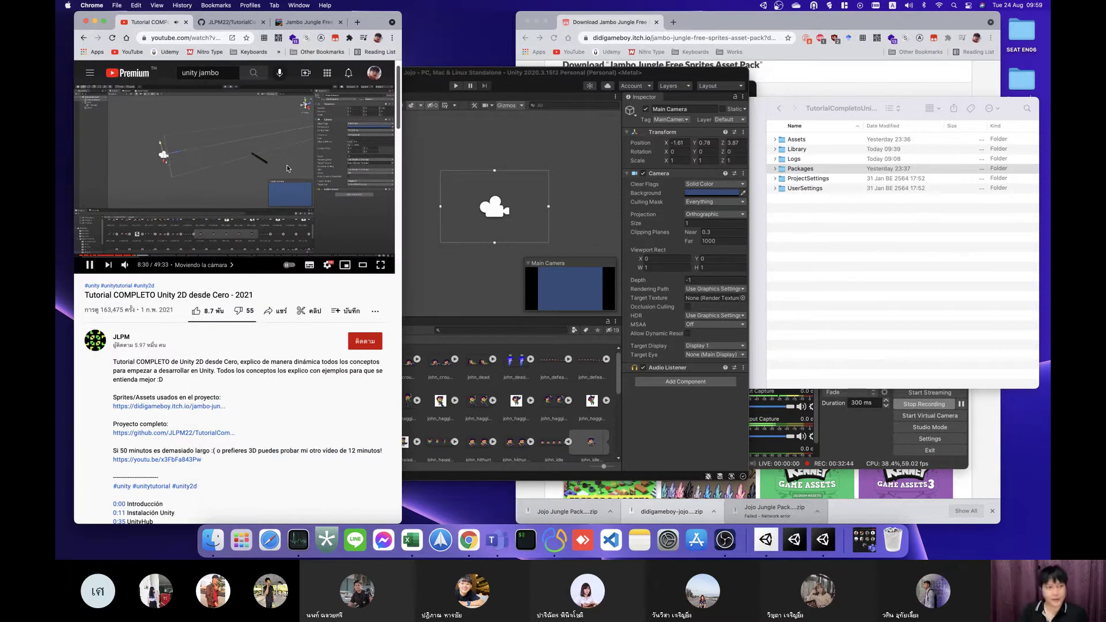
pyautogui.press('Right')
pyautogui.press('Right')
pyautogui.press('Right')
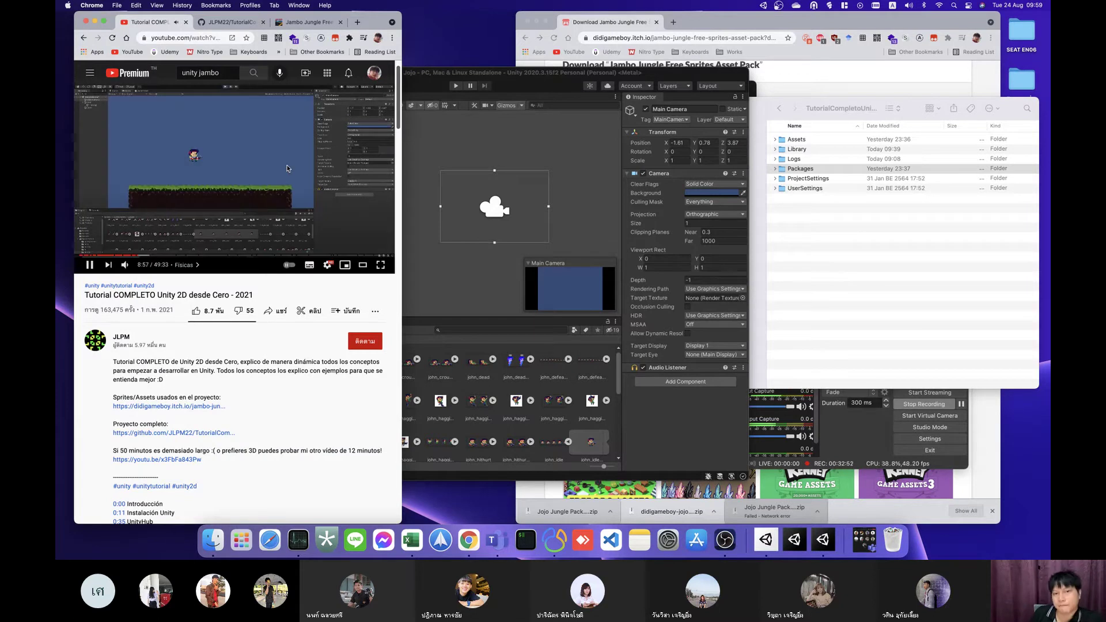
pyautogui.press('l')
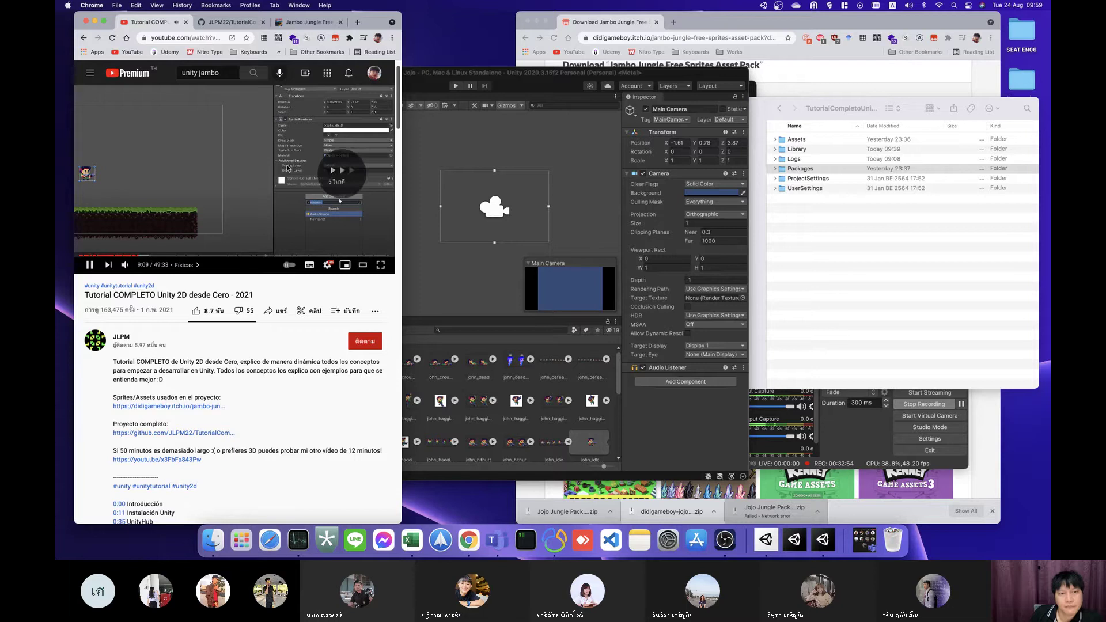
pyautogui.click(436, 256)
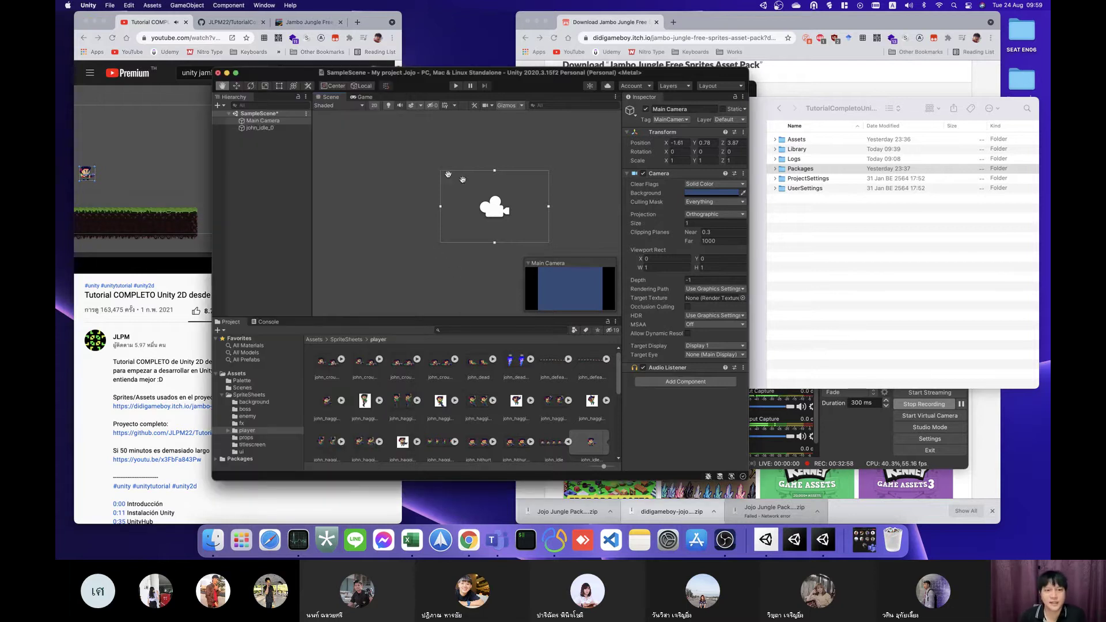
# Step: Pause the tutorial and frame the john_idle_0 sprite in the scene view
pyautogui.click(139, 175)
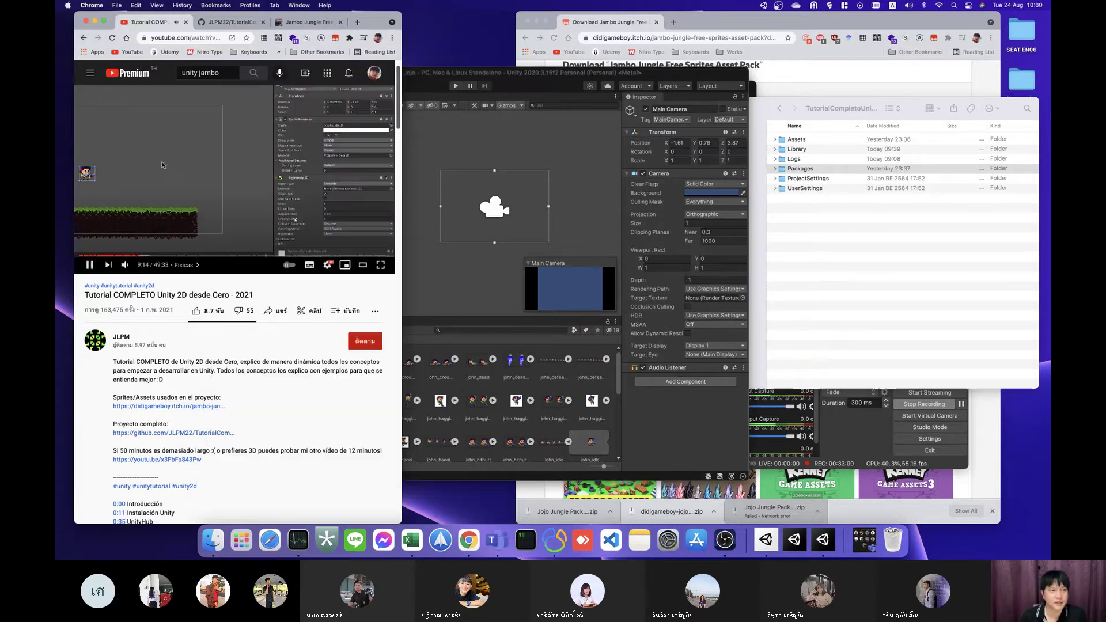
pyautogui.click(523, 168)
pyautogui.moveTo(499, 209)
pyautogui.mouseDown()
pyautogui.moveTo(529, 254)
pyautogui.moveTo(479, 193)
pyautogui.mouseUp()
pyautogui.scroll(-2, 529, 253)
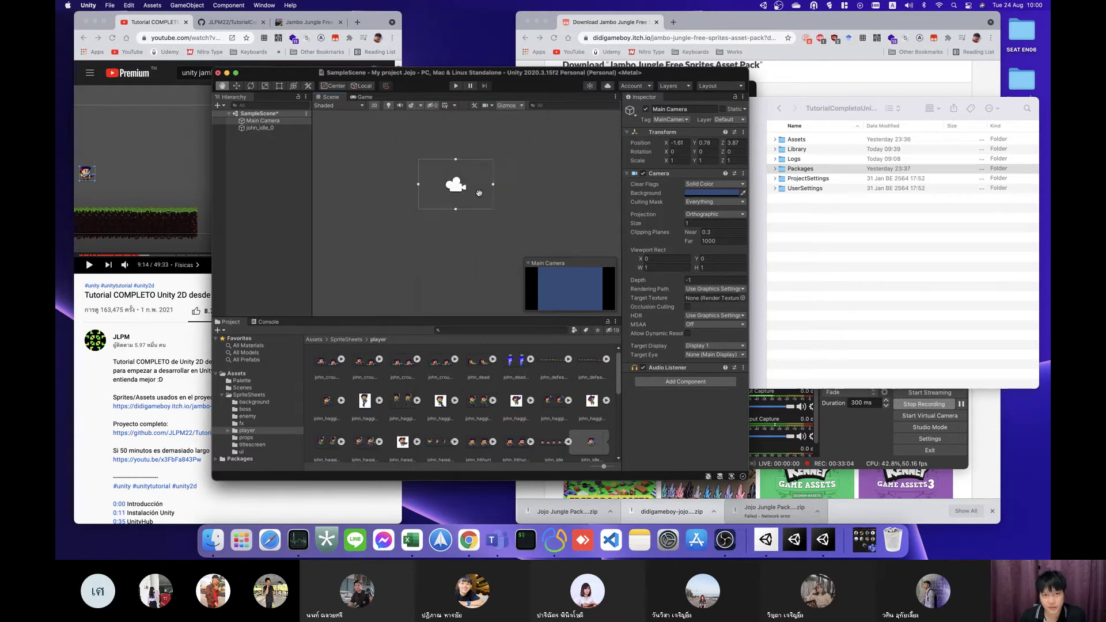
pyautogui.scroll(-1, 478, 193)
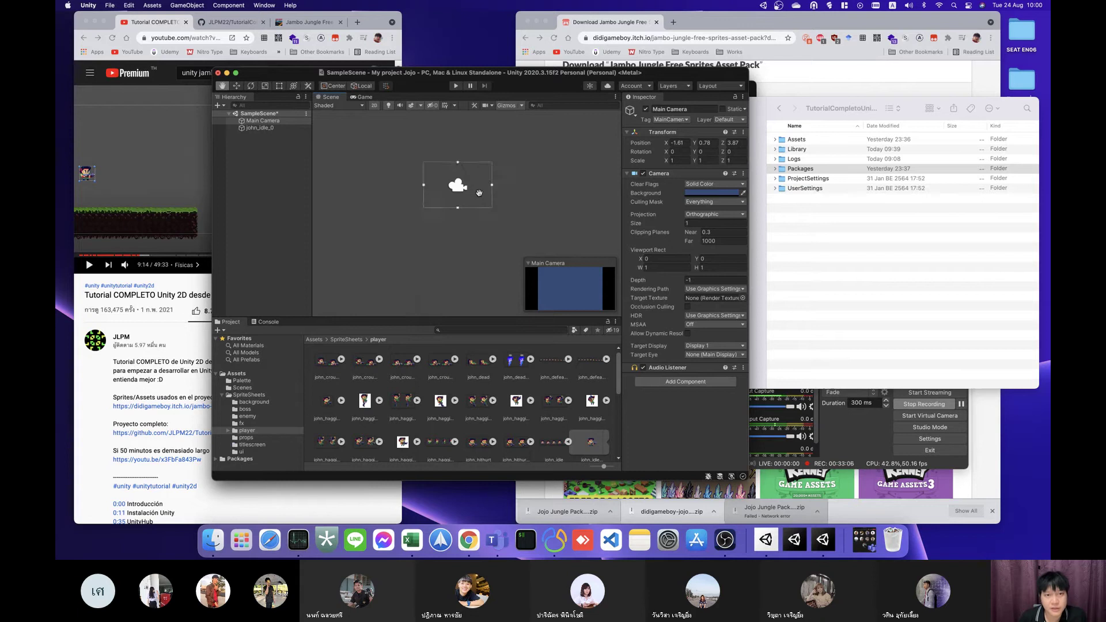
pyautogui.scroll(5, 479, 193)
pyautogui.moveTo(479, 194)
pyautogui.mouseDown()
pyautogui.moveTo(538, 258)
pyautogui.moveTo(503, 227)
pyautogui.mouseUp()
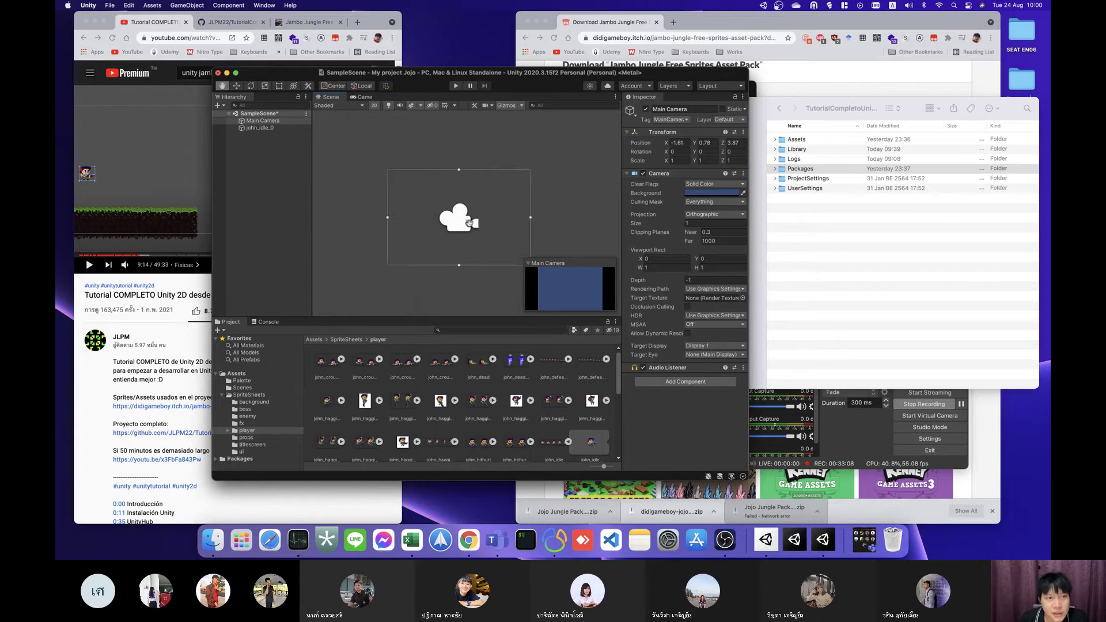
pyautogui.click(268, 127)
pyautogui.doubleClick(266, 128)
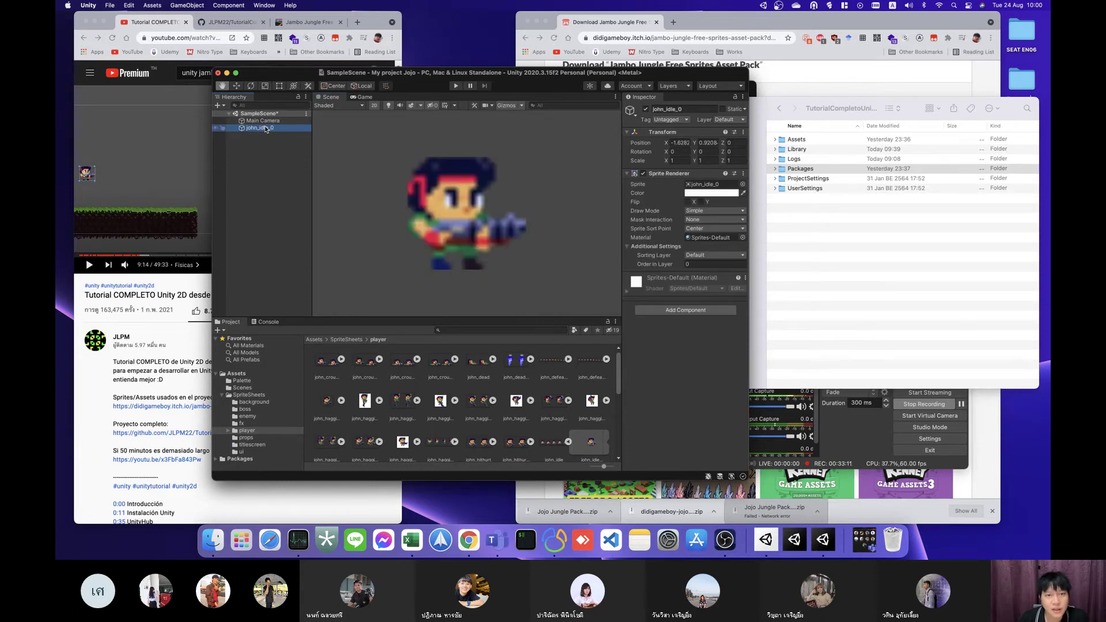
pyautogui.scroll(-5, 560, 245)
pyautogui.scroll(5, 558, 242)
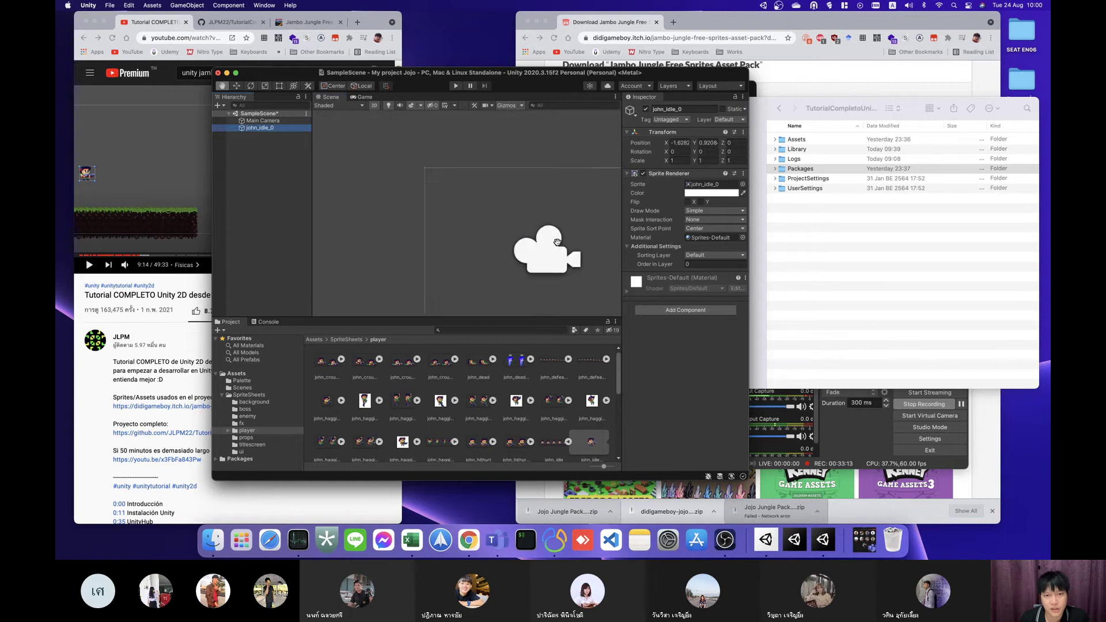
pyautogui.scroll(1, 532, 243)
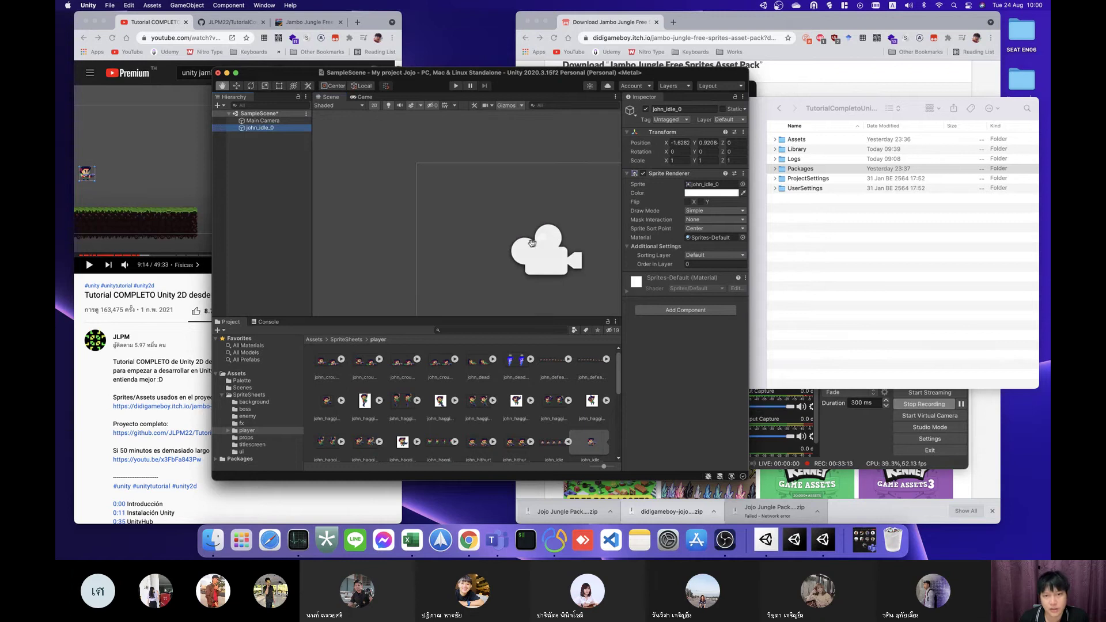
# Step: Test the scene briefly in play mode, then delete the Main Camera
pyautogui.click(455, 86)
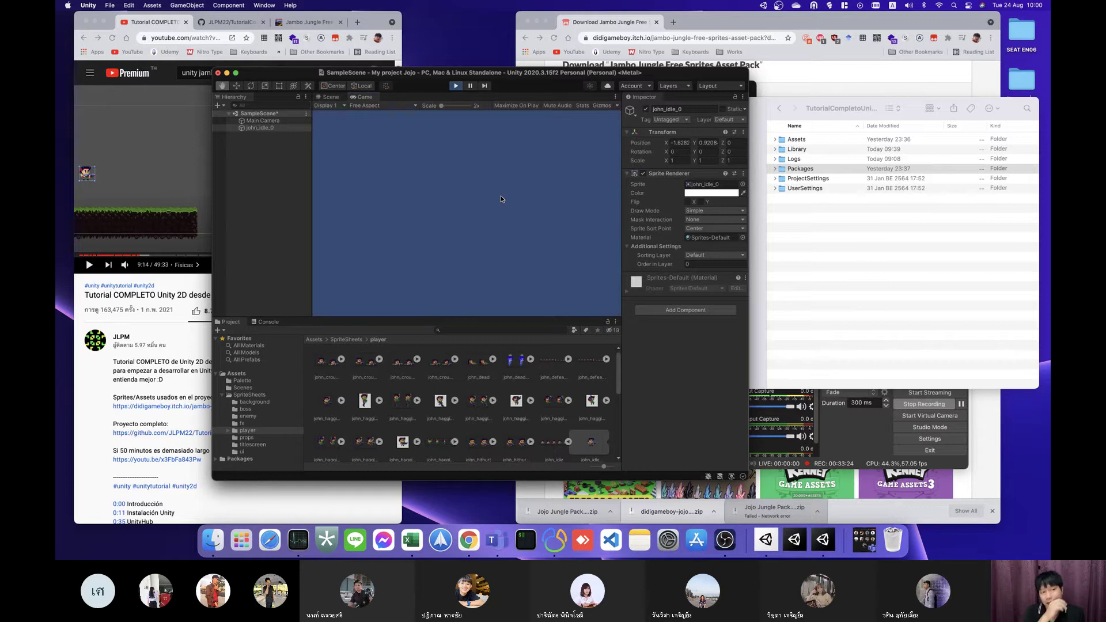
pyautogui.click(456, 86)
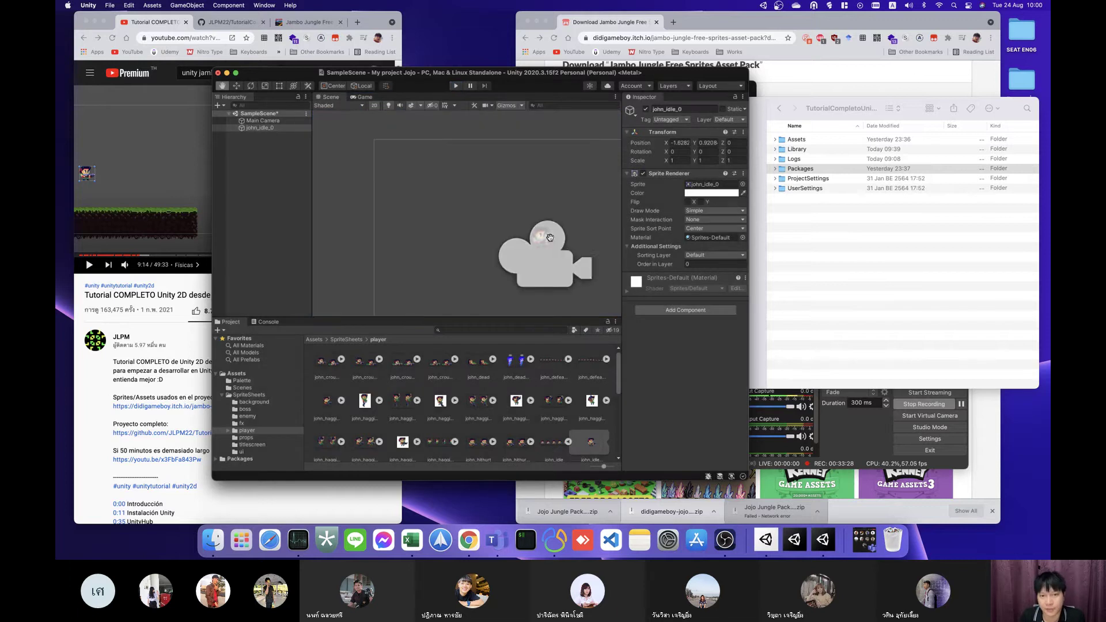
pyautogui.scroll(-5, 578, 239)
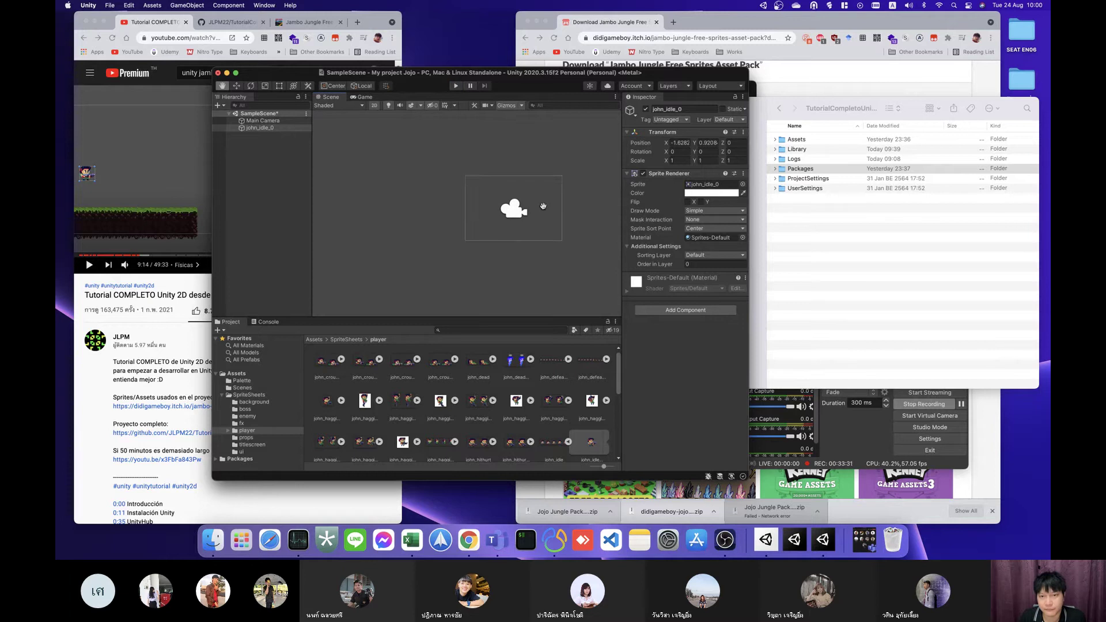
pyautogui.moveTo(578, 239); pyautogui.dragTo(546, 230)
pyautogui.click(267, 122)
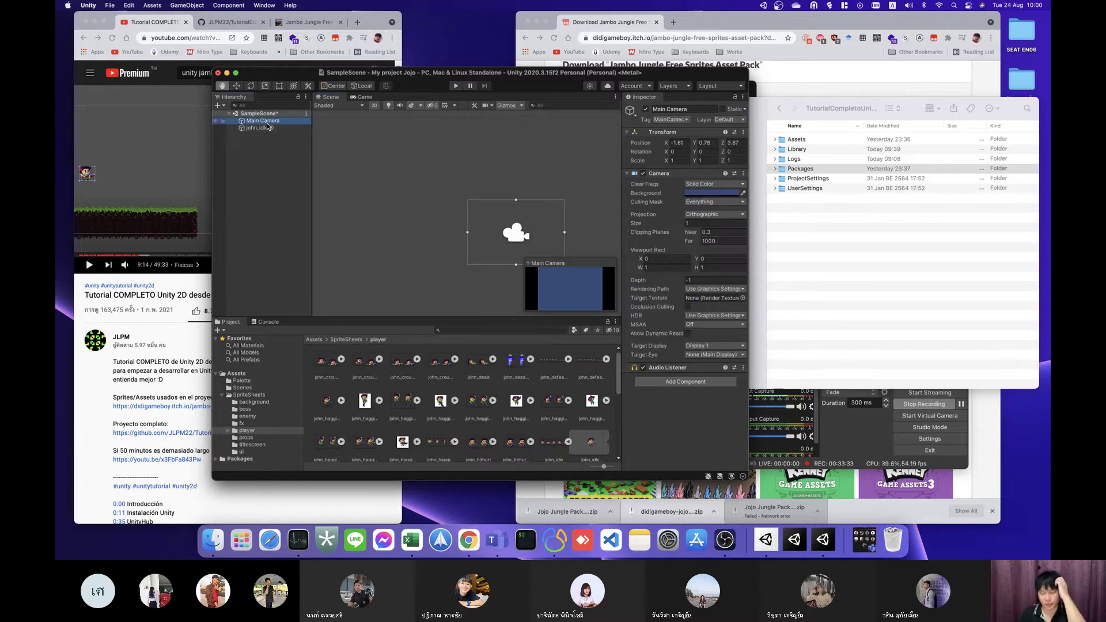
pyautogui.rightClick(267, 126)
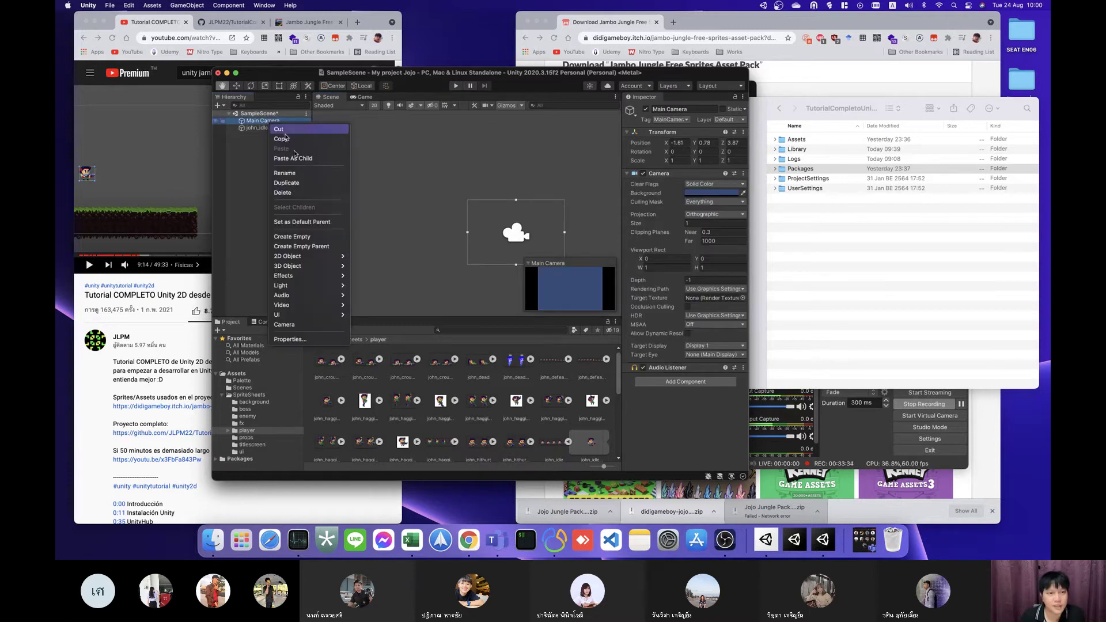
pyautogui.click(284, 193)
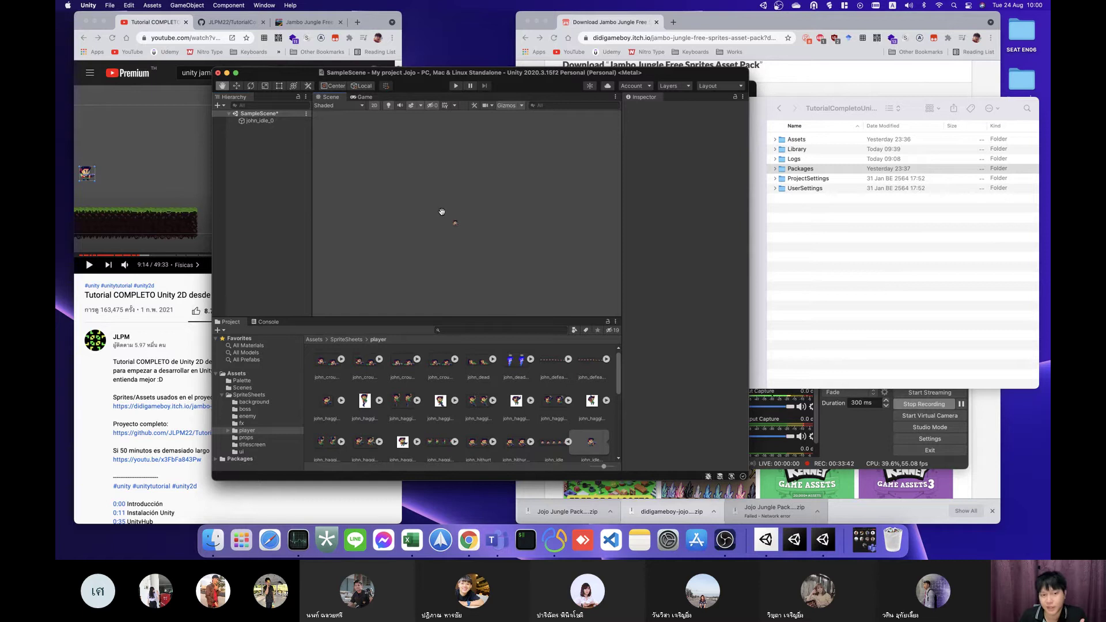
# Step: Add a new Camera object from the Hierarchy's context menu
pyautogui.rightClick(264, 141)
pyautogui.rightClick(241, 153)
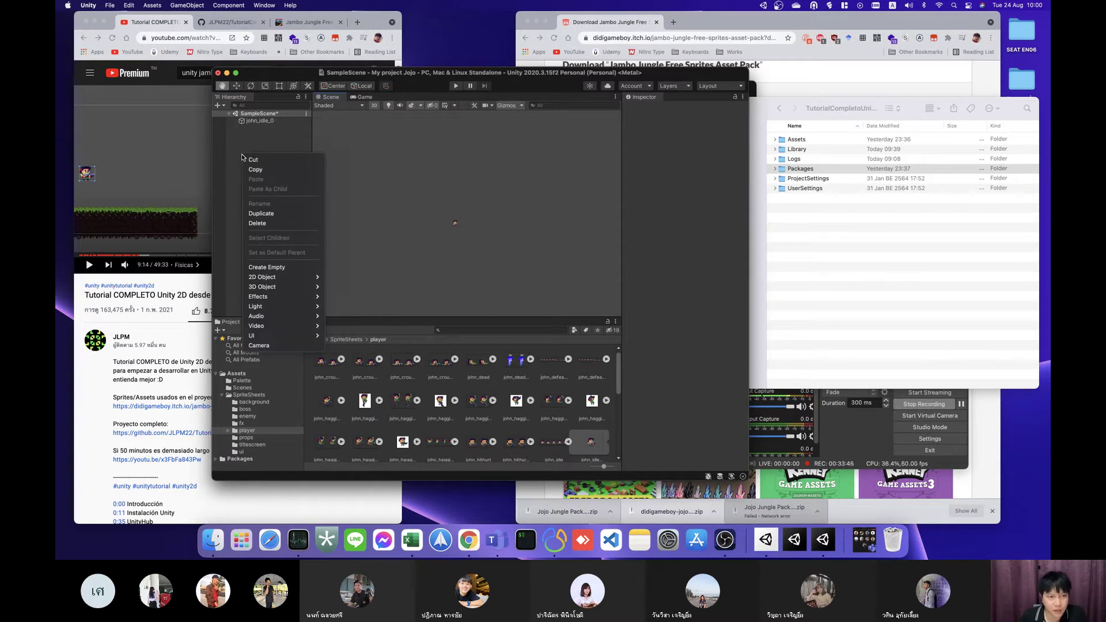
pyautogui.moveTo(292, 328)
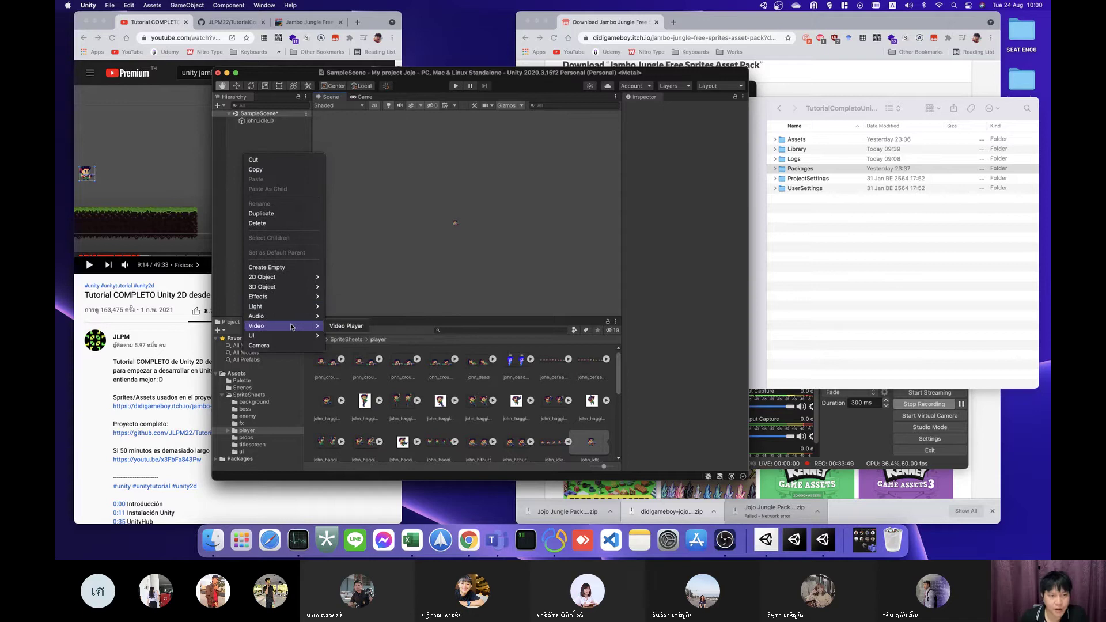
pyautogui.click(259, 346)
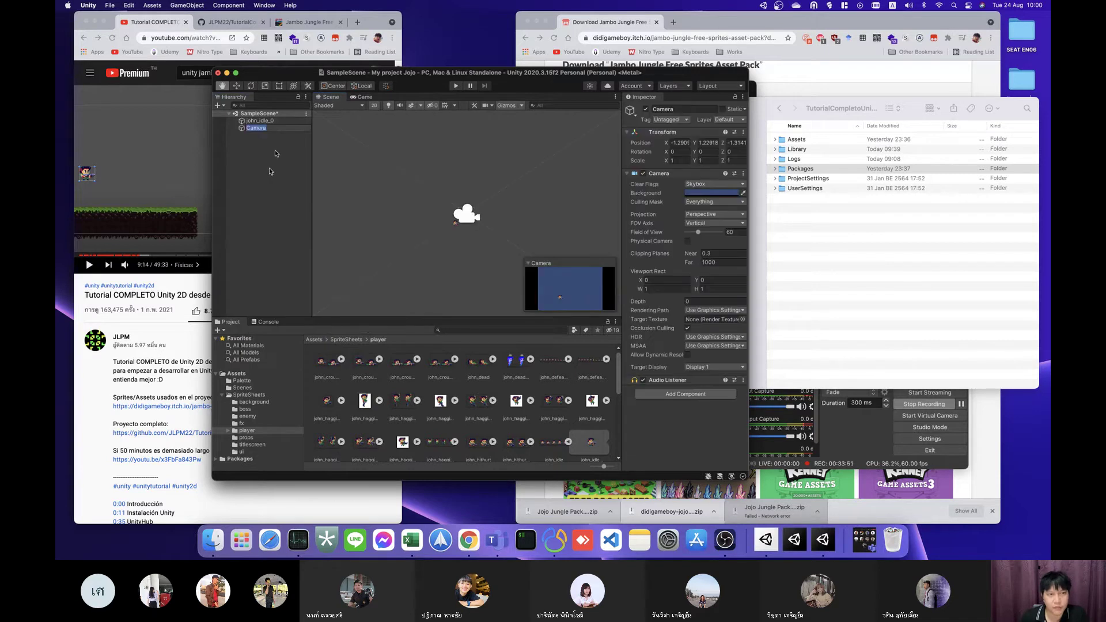
pyautogui.click(272, 169)
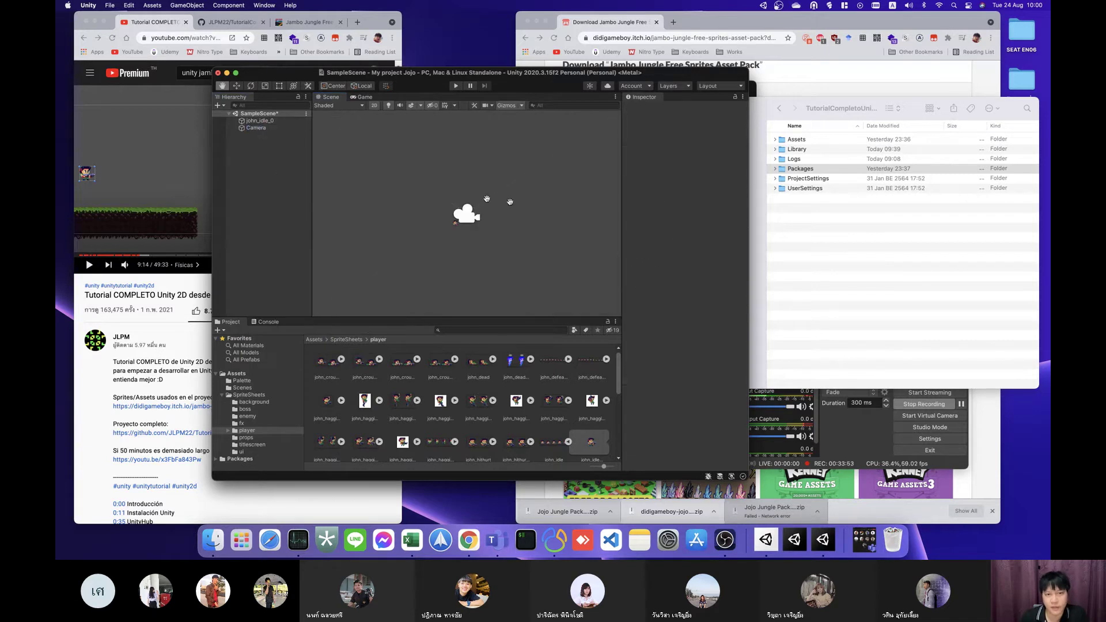
pyautogui.click(253, 127)
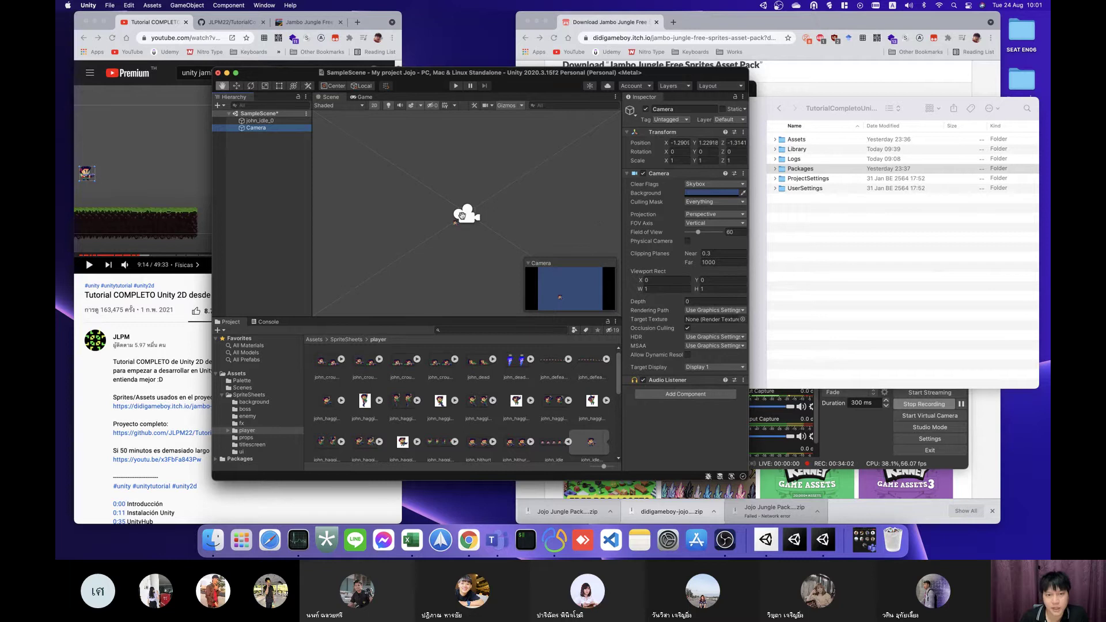
# Step: Move the new Camera left and down toward the john_idle_0 sprite
pyautogui.moveTo(461, 216); pyautogui.dragTo(516, 202)
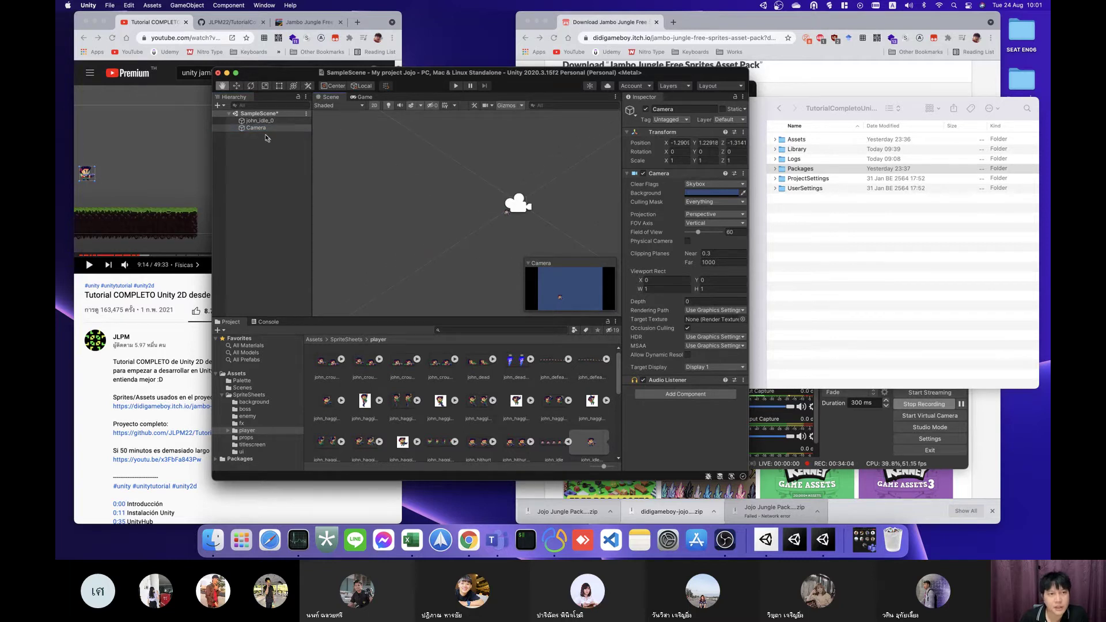
pyautogui.click(236, 85)
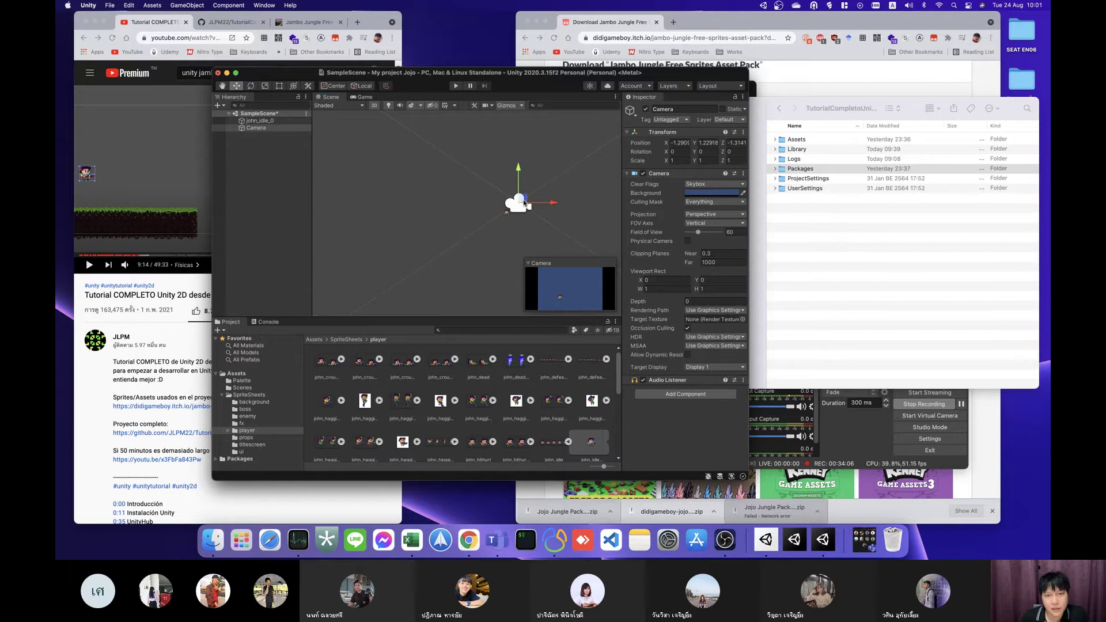
pyautogui.moveTo(524, 202)
pyautogui.mouseDown()
pyautogui.moveTo(512, 215)
pyautogui.moveTo(502, 192)
pyautogui.moveTo(552, 211)
pyautogui.mouseUp()
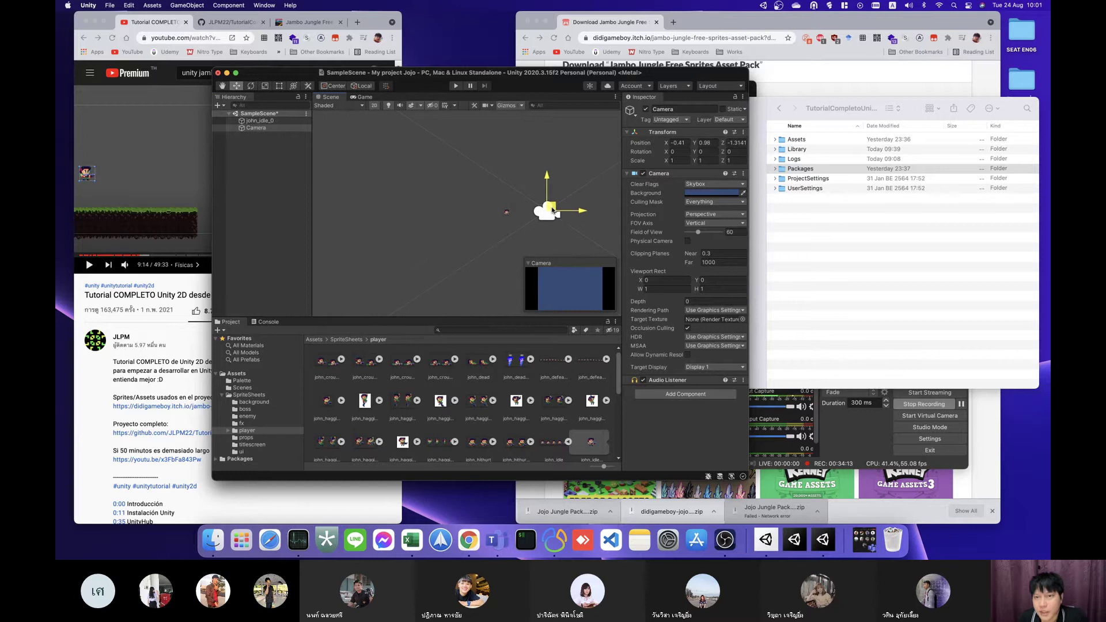
pyautogui.moveTo(552, 211); pyautogui.dragTo(551, 214)
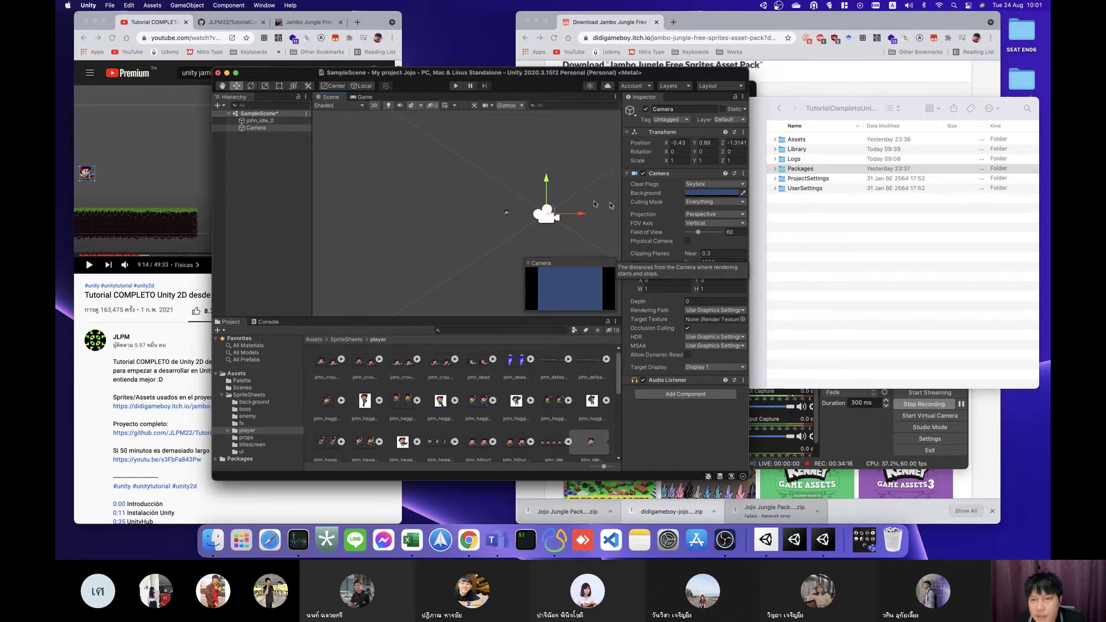
pyautogui.rightClick(249, 127)
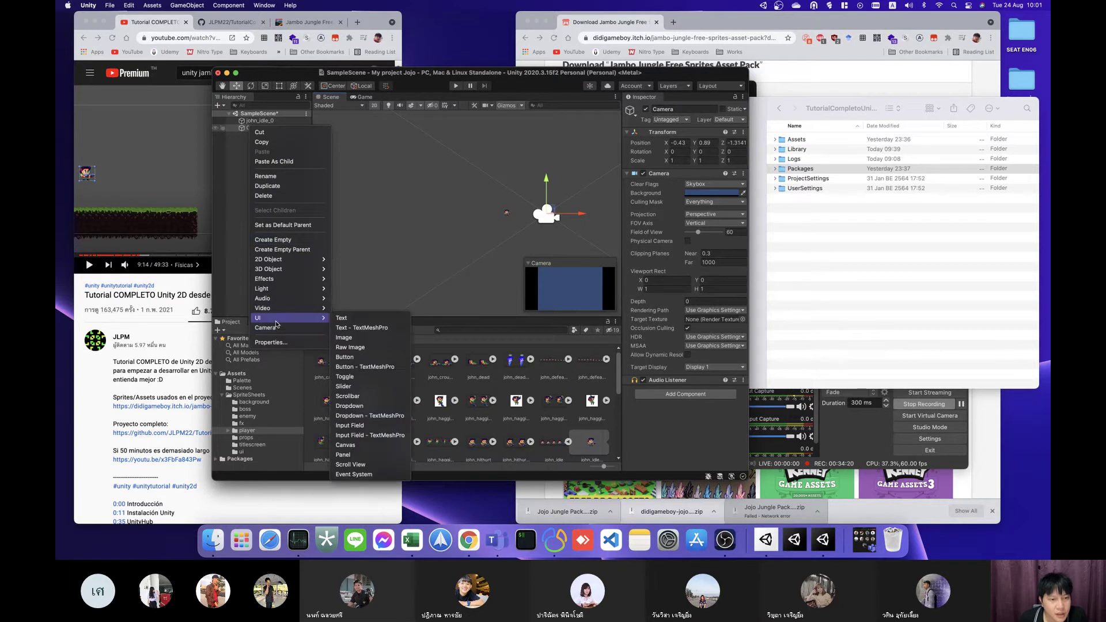
pyautogui.moveTo(278, 312)
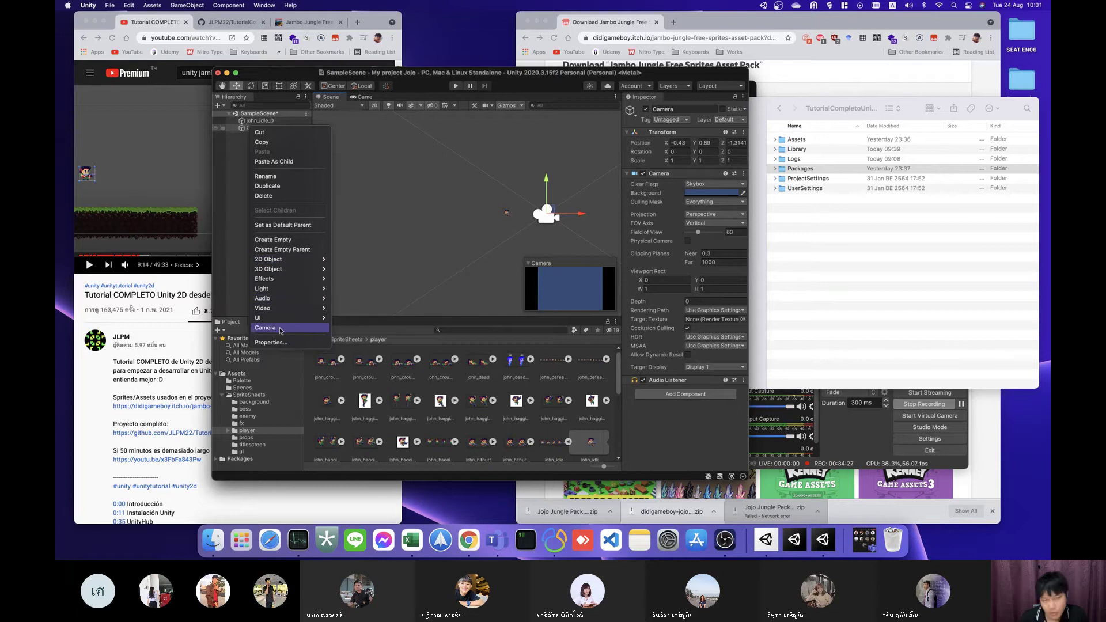
pyautogui.click(457, 253)
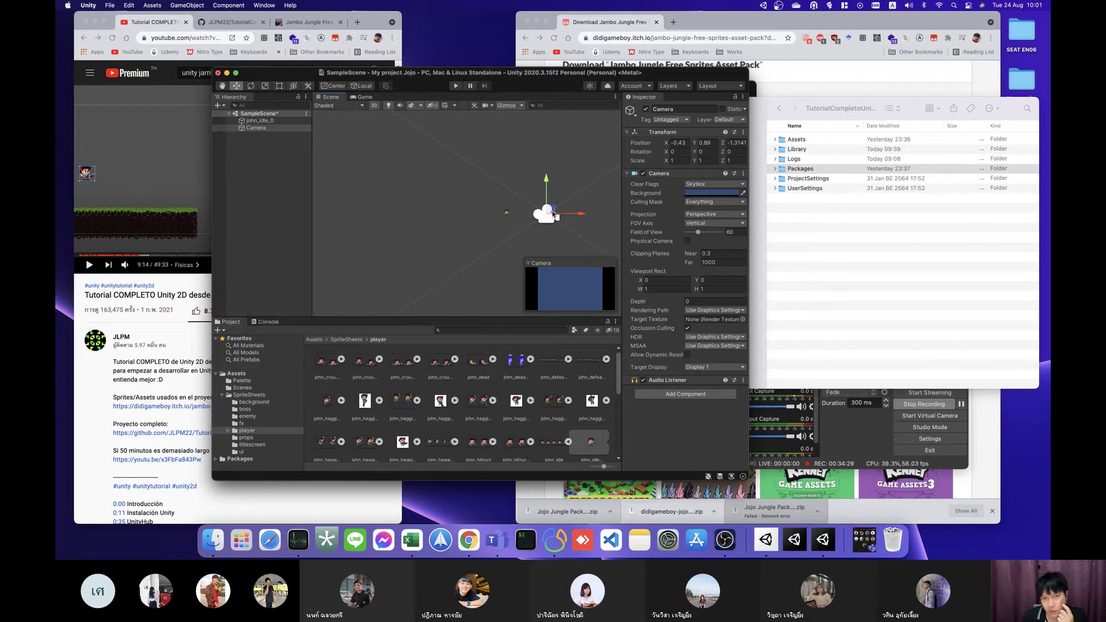
pyautogui.moveTo(552, 214)
pyautogui.mouseDown()
pyautogui.moveTo(488, 212)
pyautogui.moveTo(504, 230)
pyautogui.mouseUp()
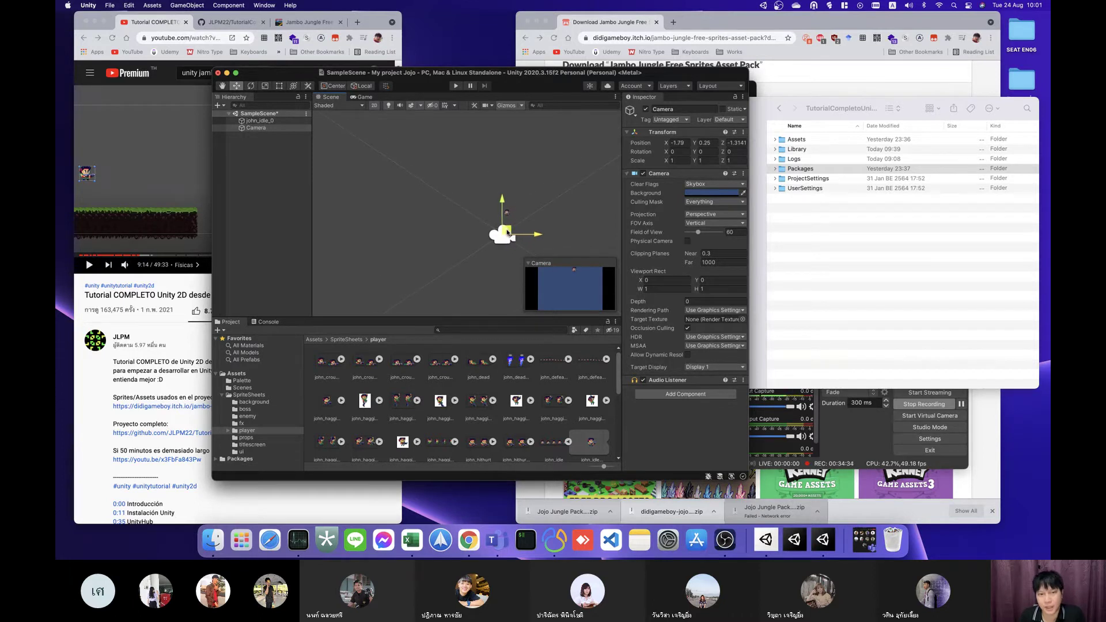
pyautogui.click(470, 181)
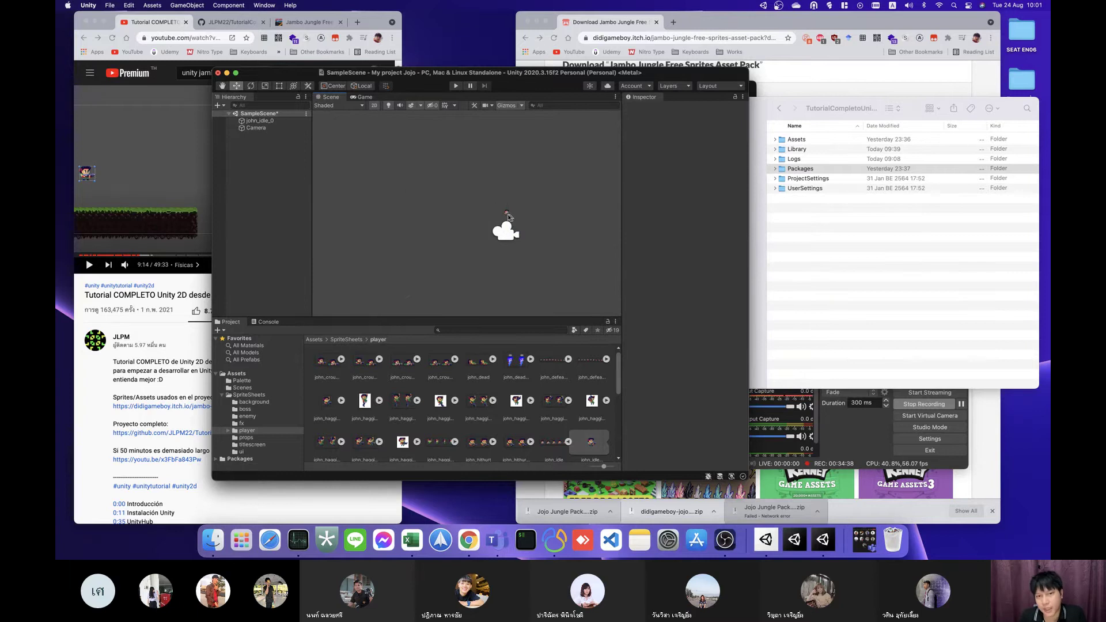
pyautogui.click(507, 214)
# Step: Add a Rigidbody 2D component to john_idle_0
pyautogui.scroll(5, 552, 216)
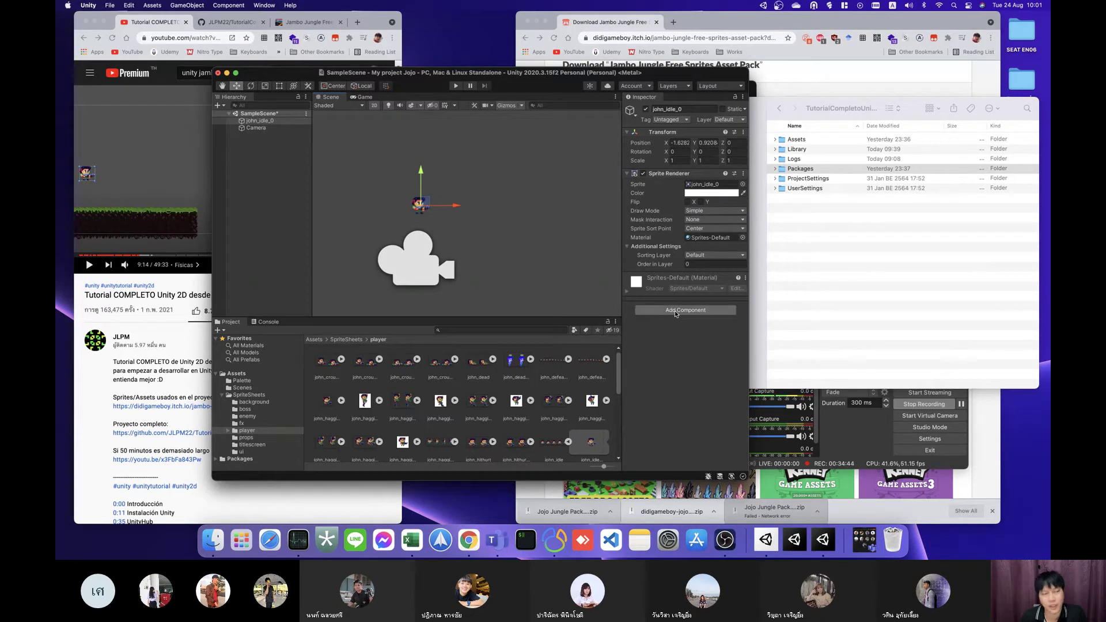
pyautogui.click(169, 197)
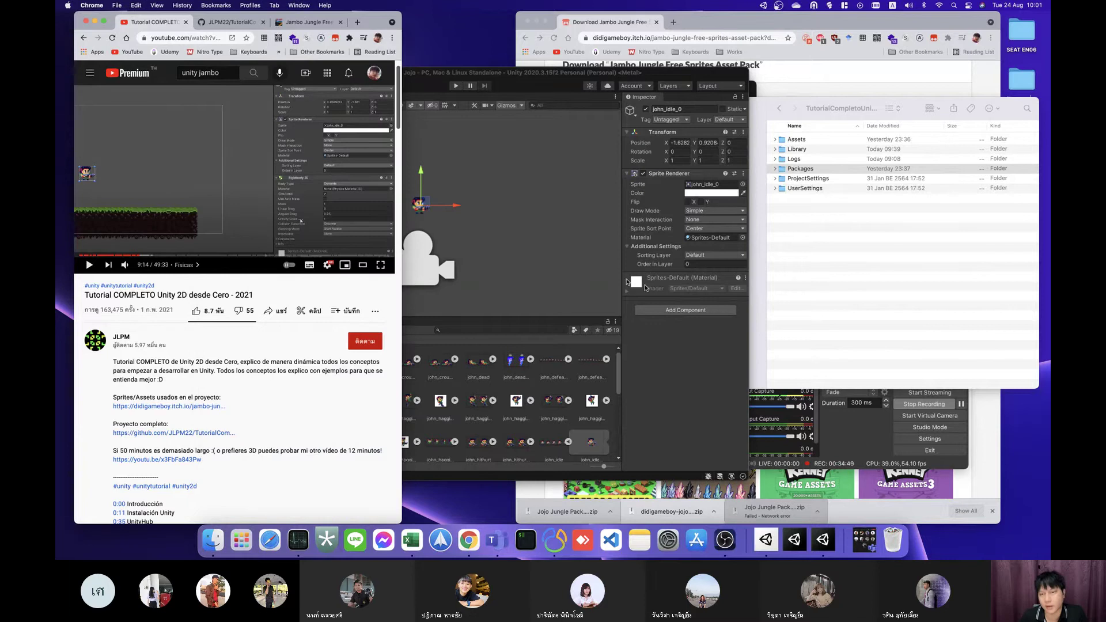
pyautogui.click(521, 240)
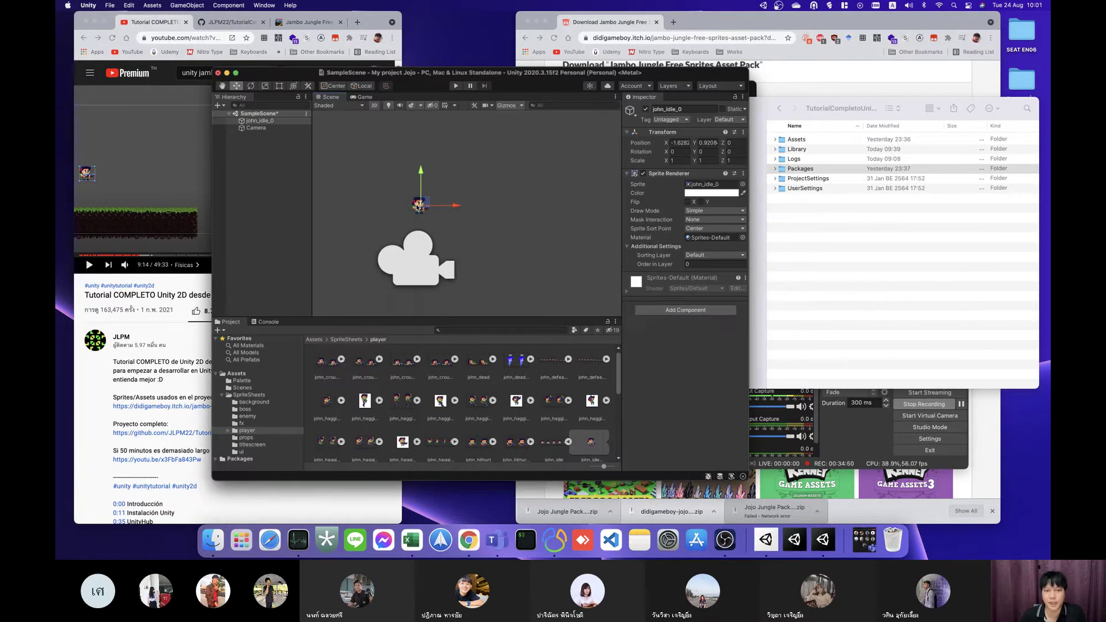
pyautogui.click(691, 314)
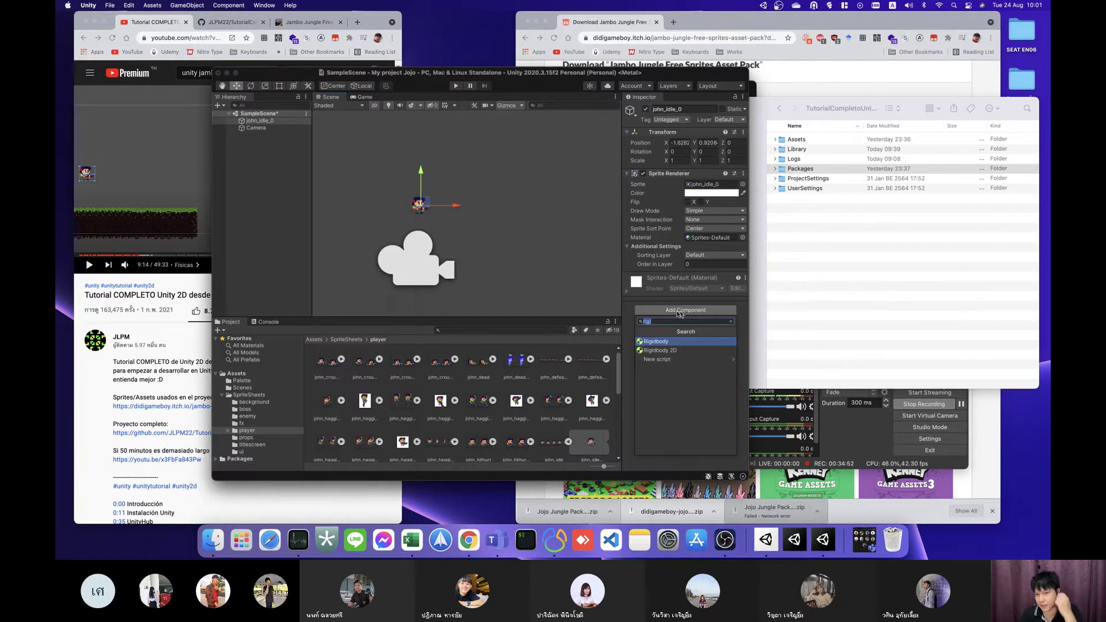
pyautogui.click(656, 323)
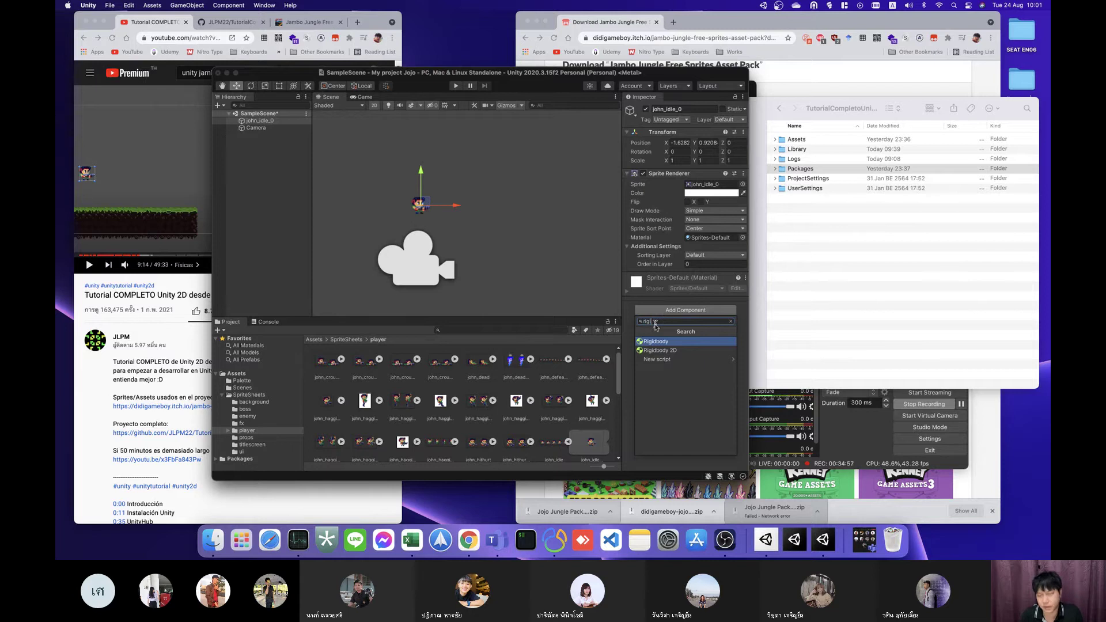
pyautogui.click(673, 351)
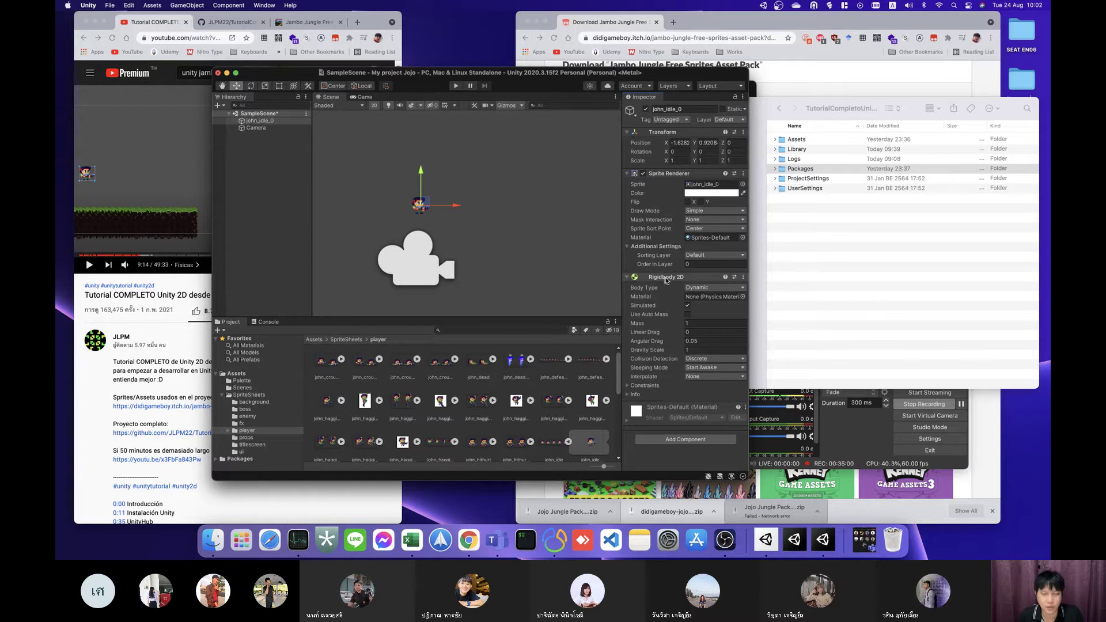
# Step: Play more of the tutorial, then start the game in play mode
pyautogui.click(165, 181)
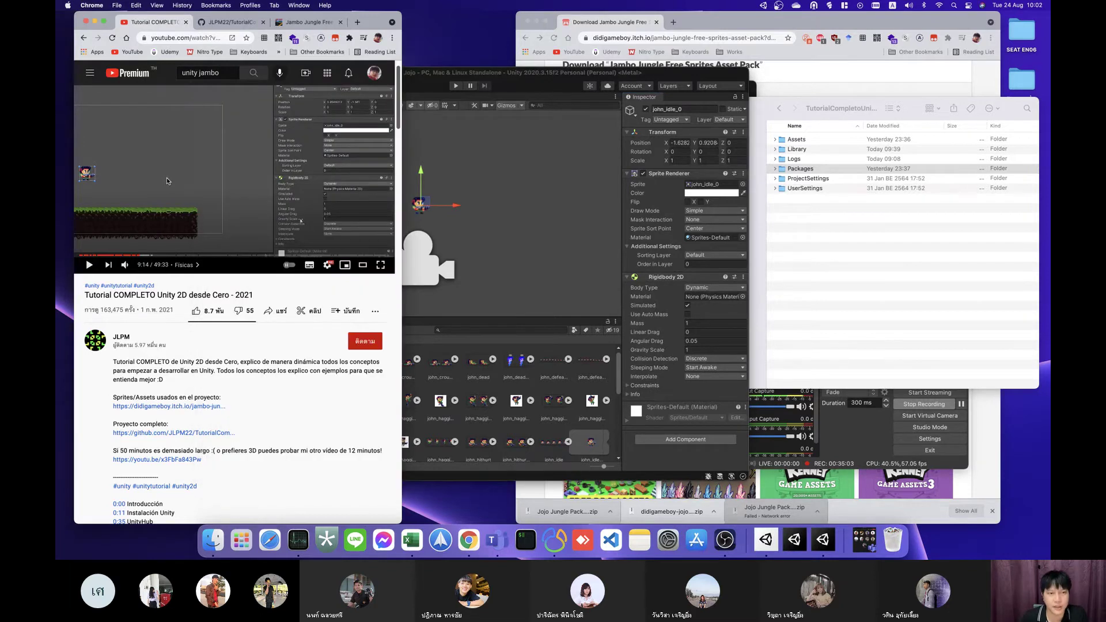
pyautogui.click(167, 181)
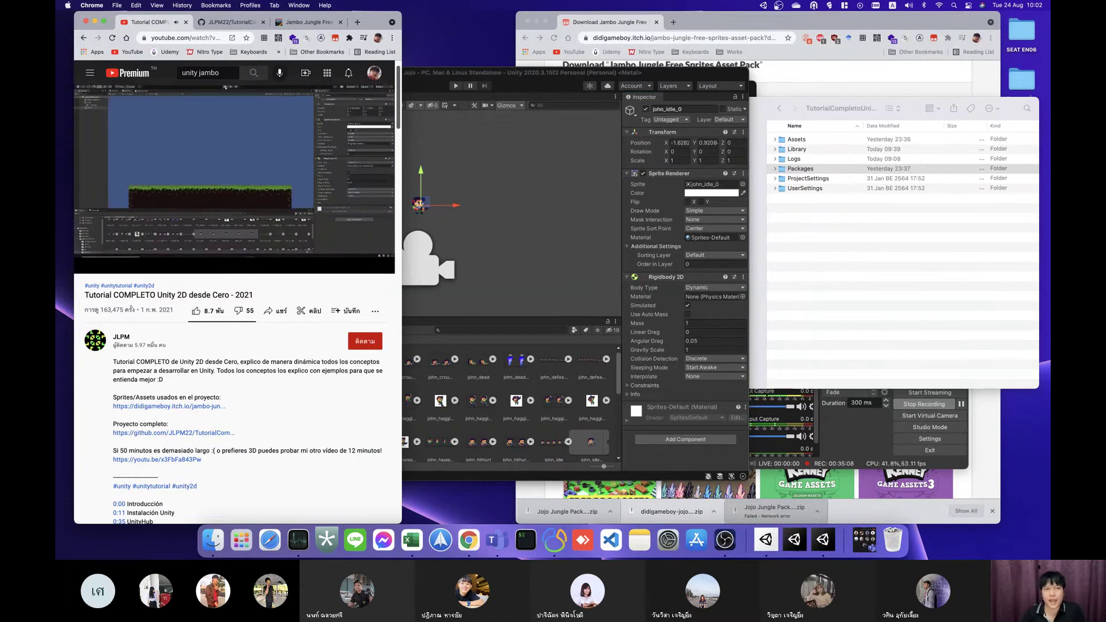
pyautogui.click(452, 212)
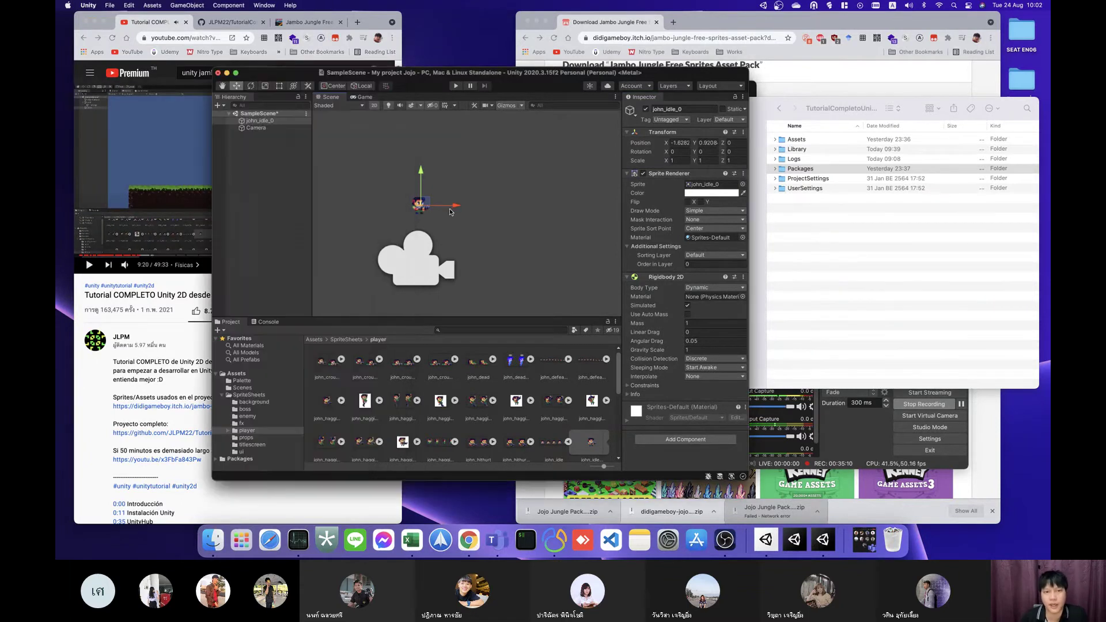
pyautogui.click(458, 87)
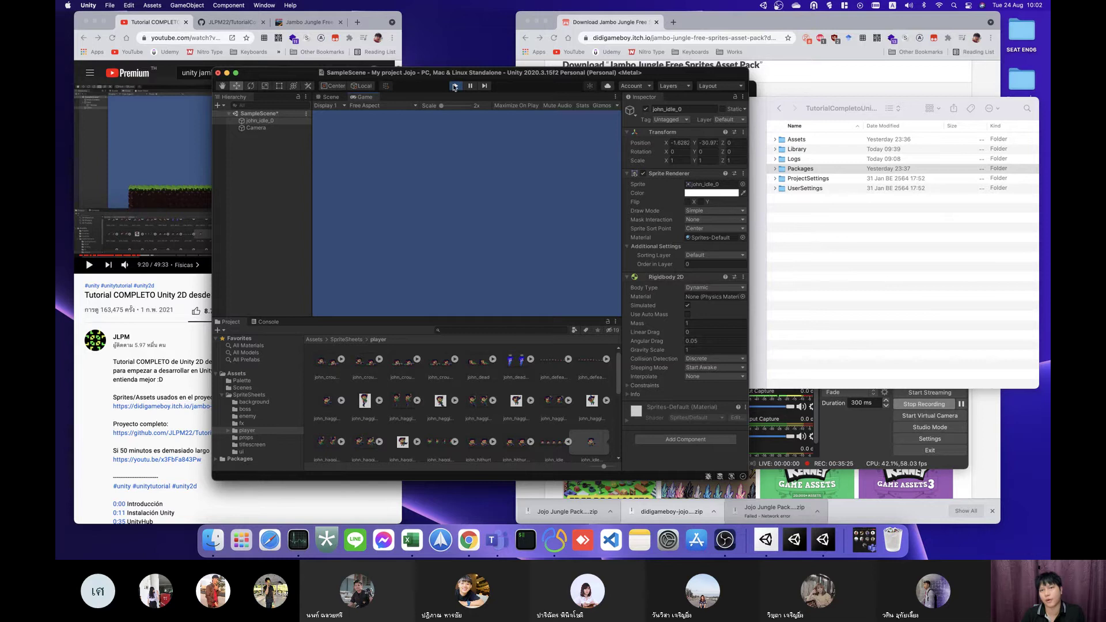
# Step: Stop play mode, then skip through the tutorial and pause it at 9:45 before returning to Unity
pyautogui.click(455, 87)
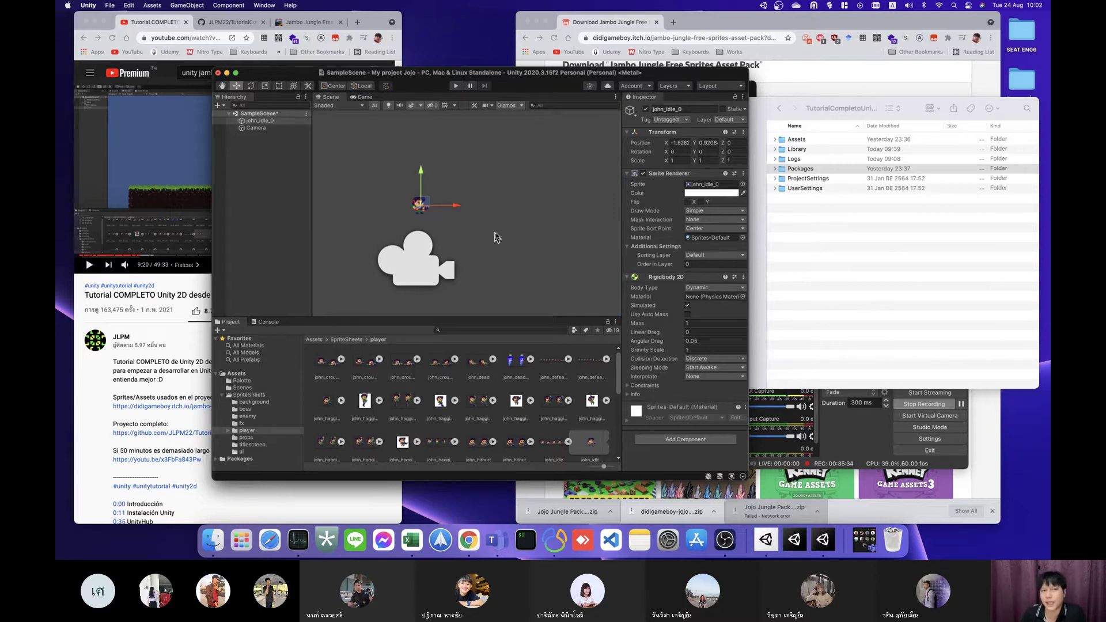
pyautogui.click(224, 176)
pyautogui.click(223, 175)
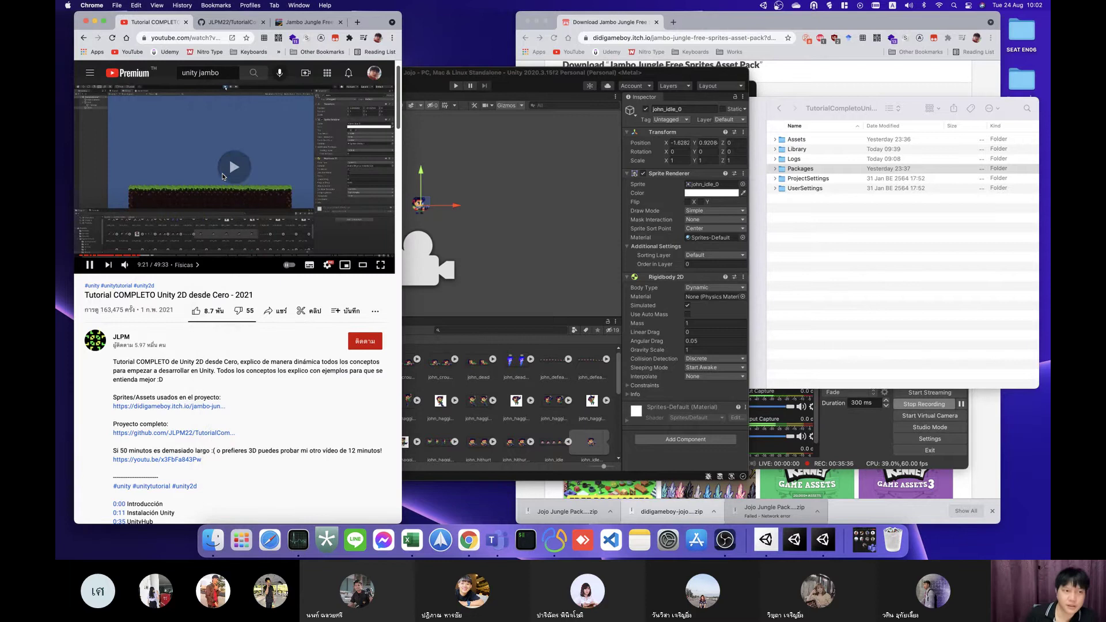
pyautogui.press('Right')
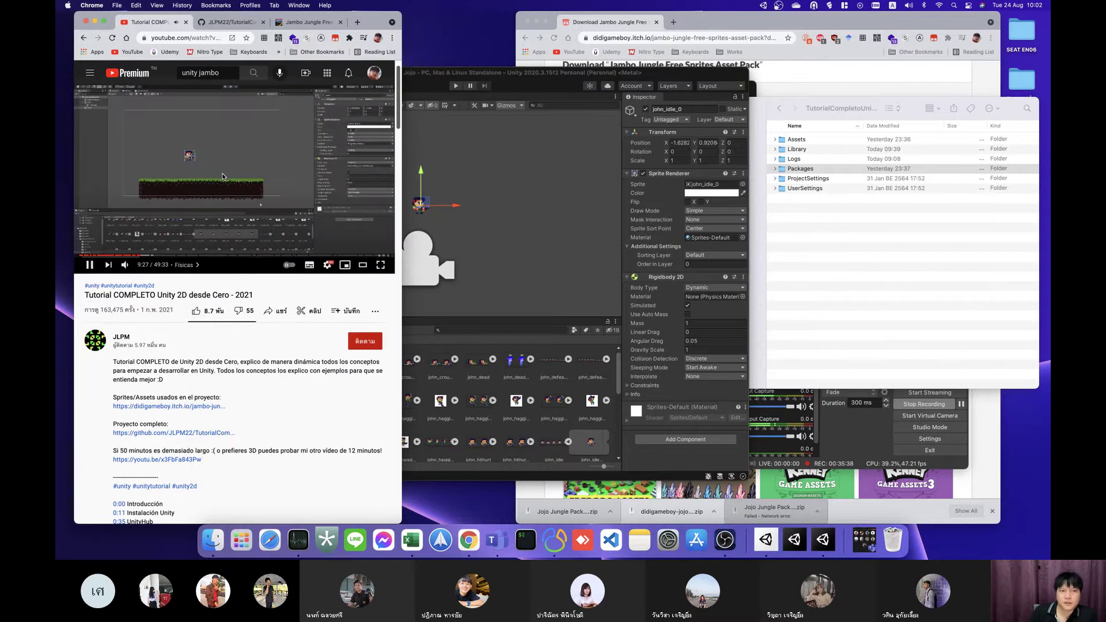
pyautogui.press('Right')
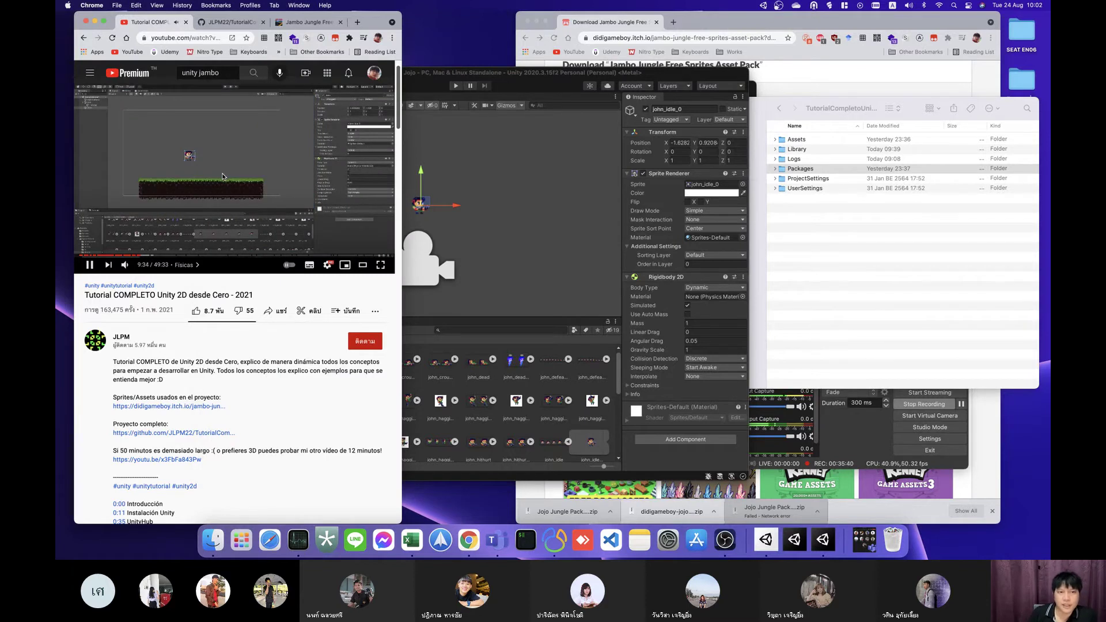
pyautogui.press('Right')
pyautogui.press('Right')
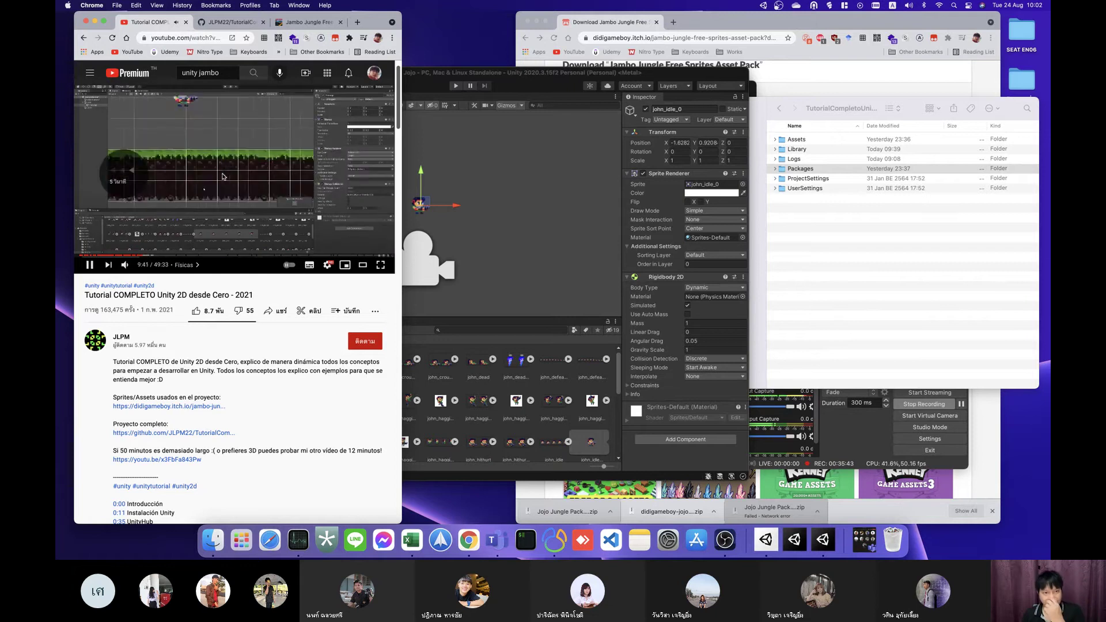
pyautogui.press('Left')
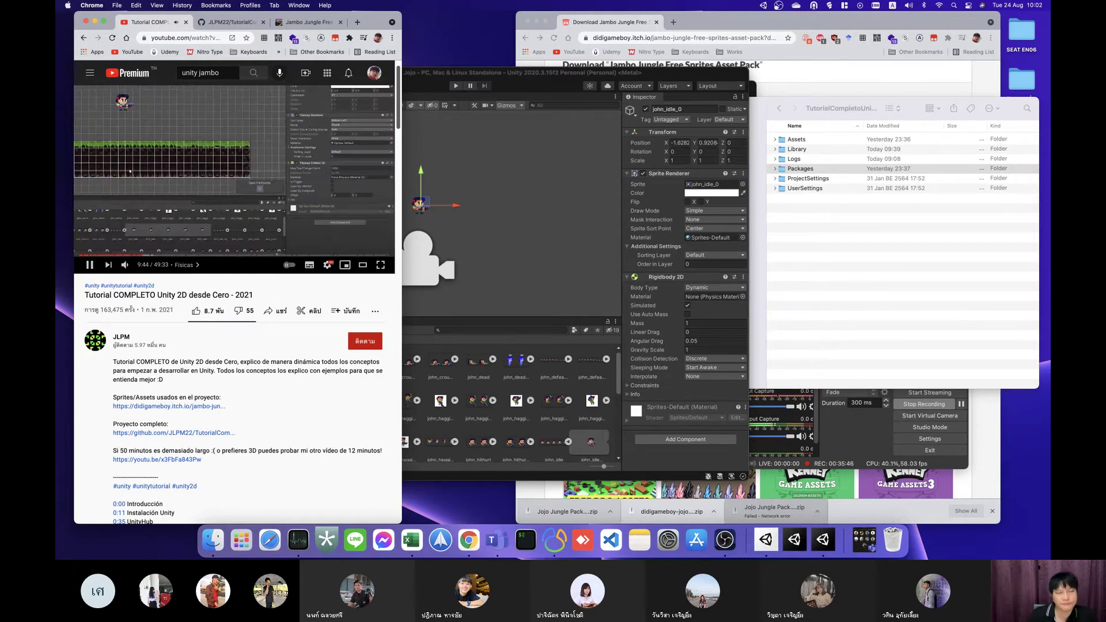
pyautogui.click(364, 197)
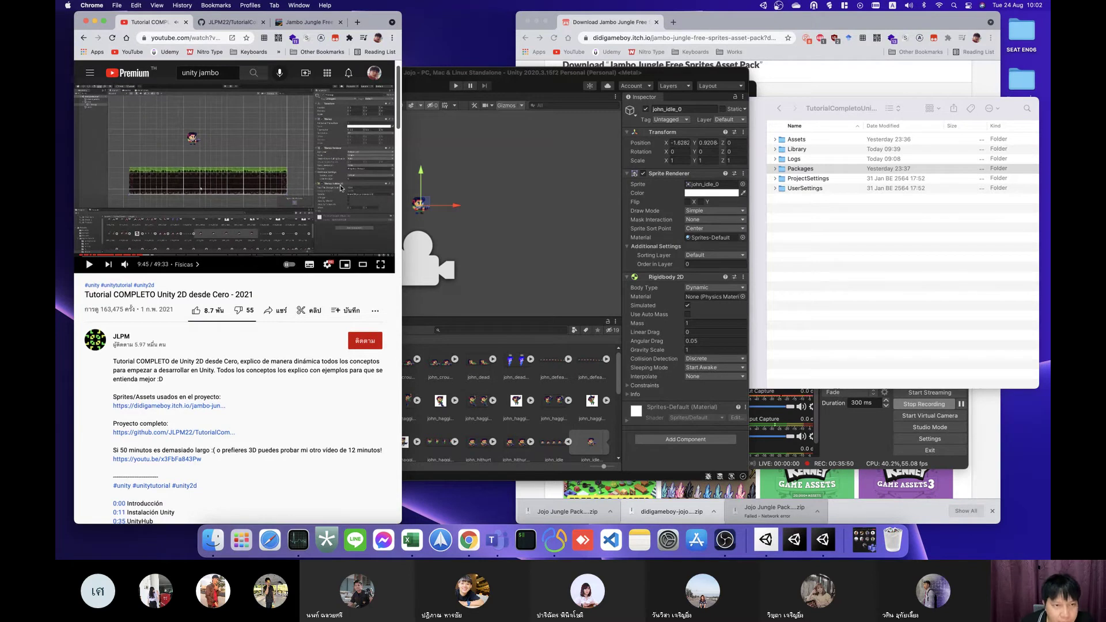
pyautogui.click(470, 254)
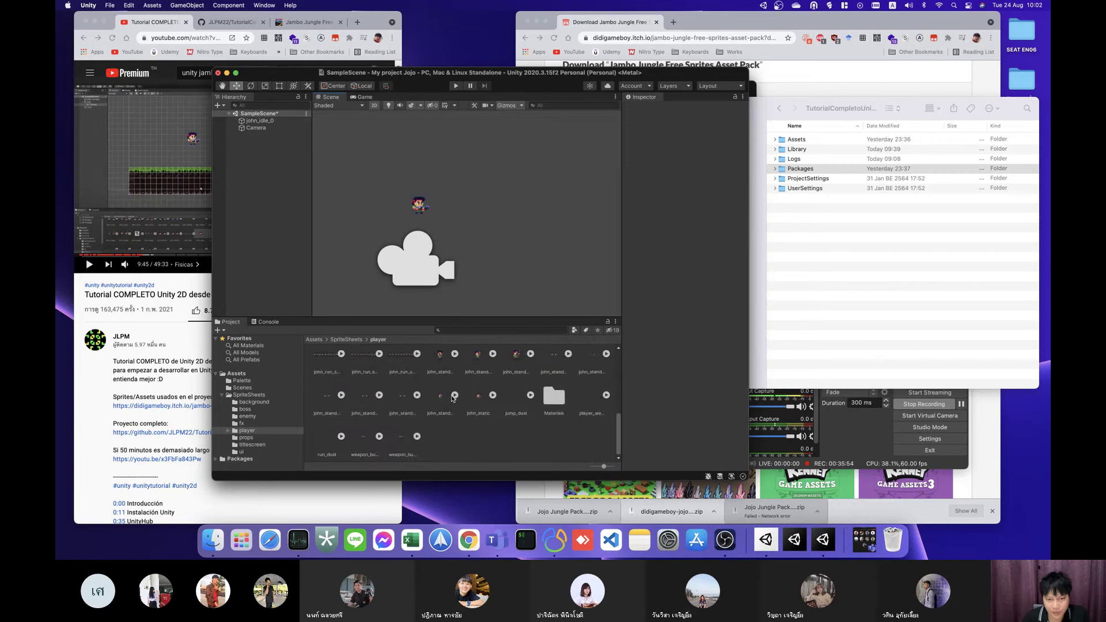
# Step: Place the tiles_spritesheet_12 sprite from Assets/SpriteSheets into the scene below John
pyautogui.scroll(1, 453, 398)
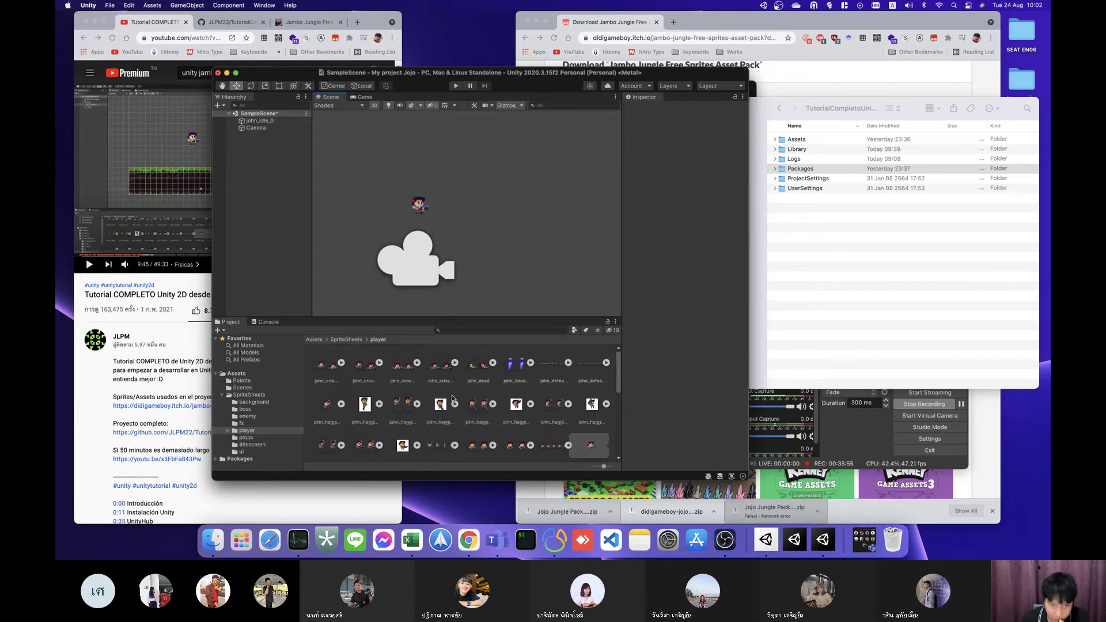
pyautogui.click(358, 341)
pyautogui.scroll(-3, 547, 413)
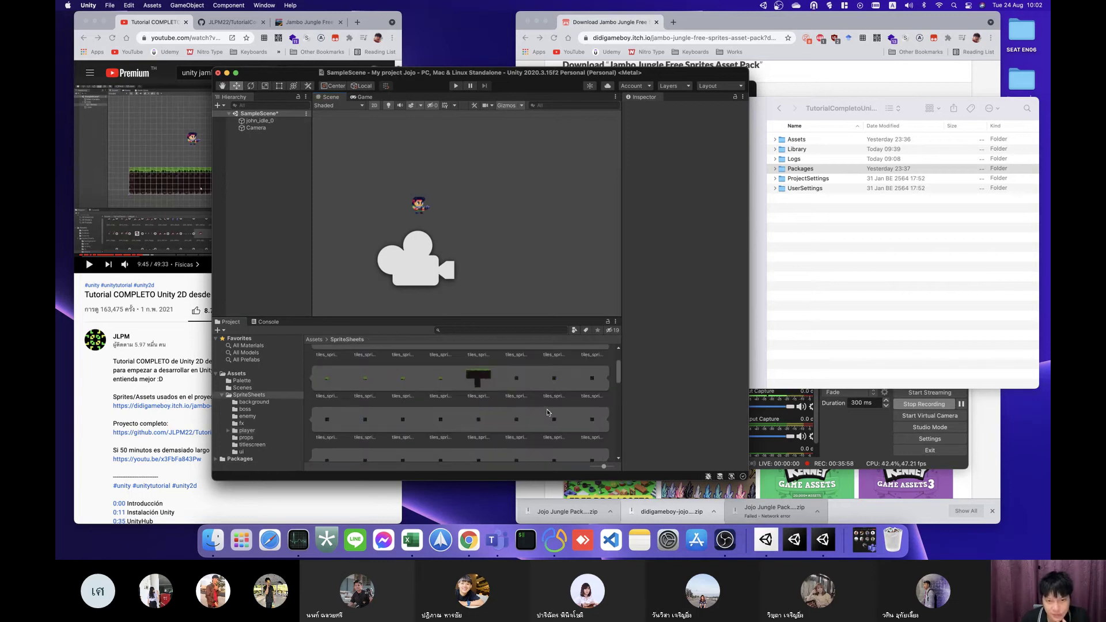
pyautogui.click(478, 378)
pyautogui.moveTo(478, 378); pyautogui.dragTo(424, 258)
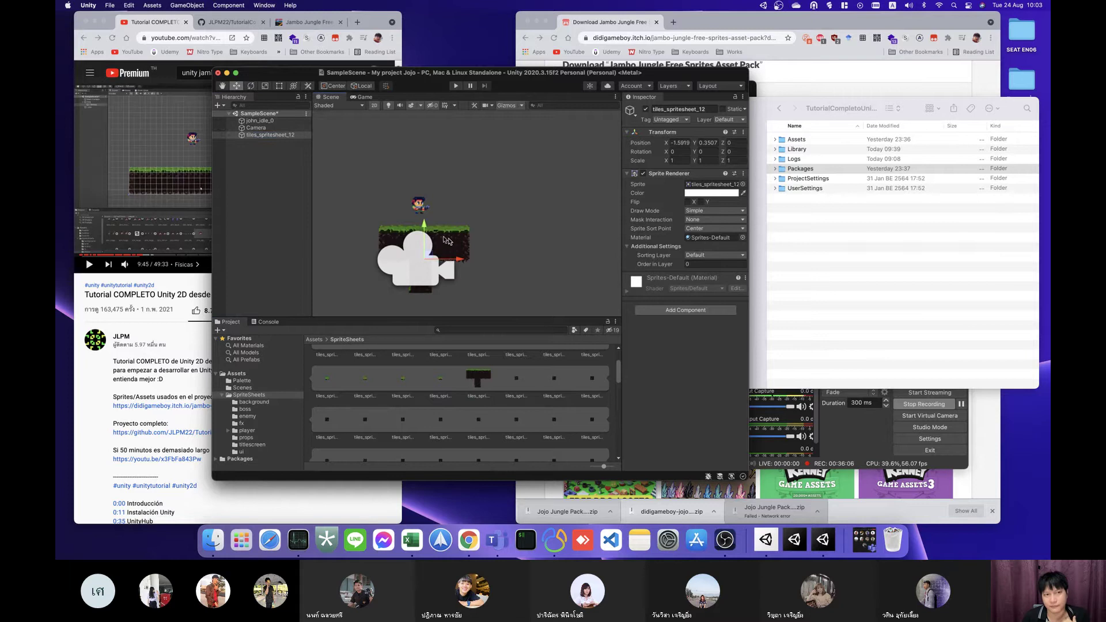
# Step: Give tiles_spritesheet_12 Tilemap and Tilemap Collider 2D components via a 'tile' component search
pyautogui.click(266, 136)
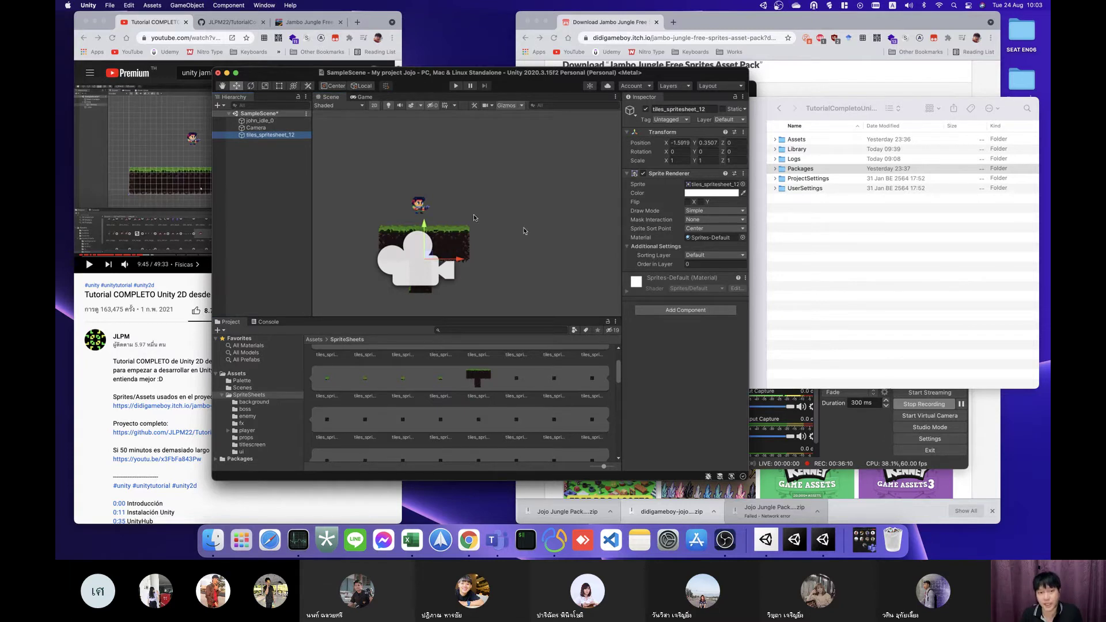
pyautogui.click(673, 311)
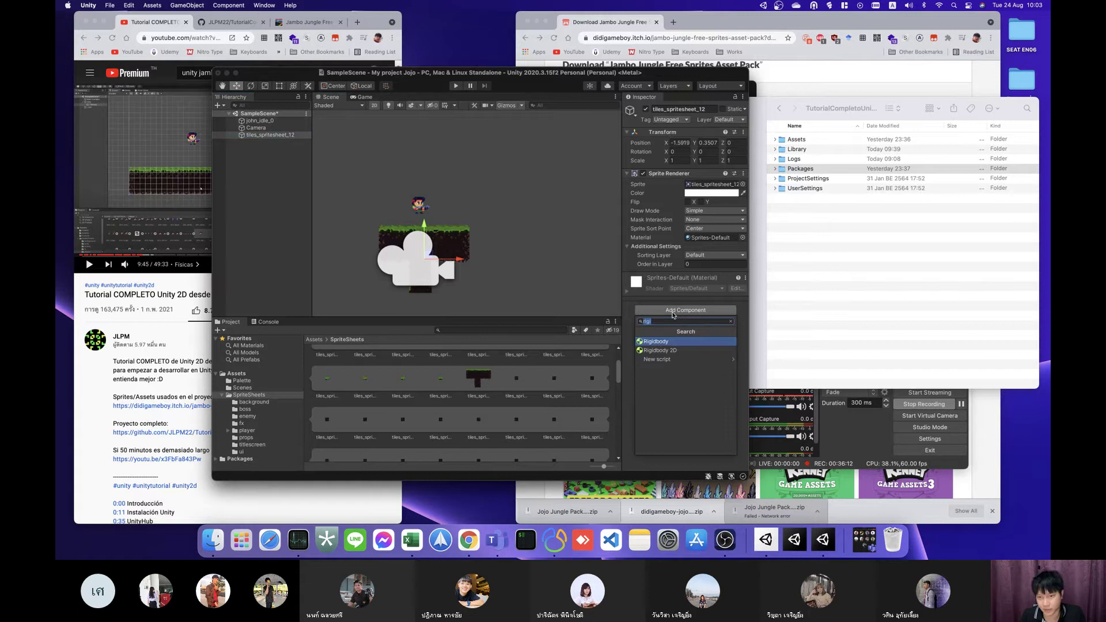
pyautogui.write('tile')
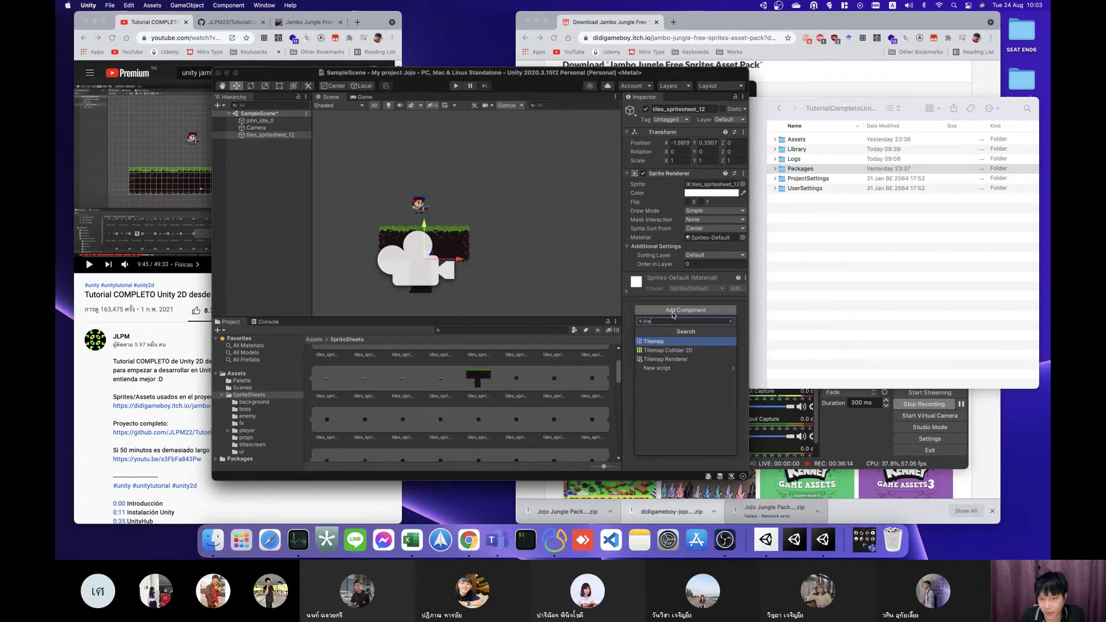
pyautogui.click(691, 353)
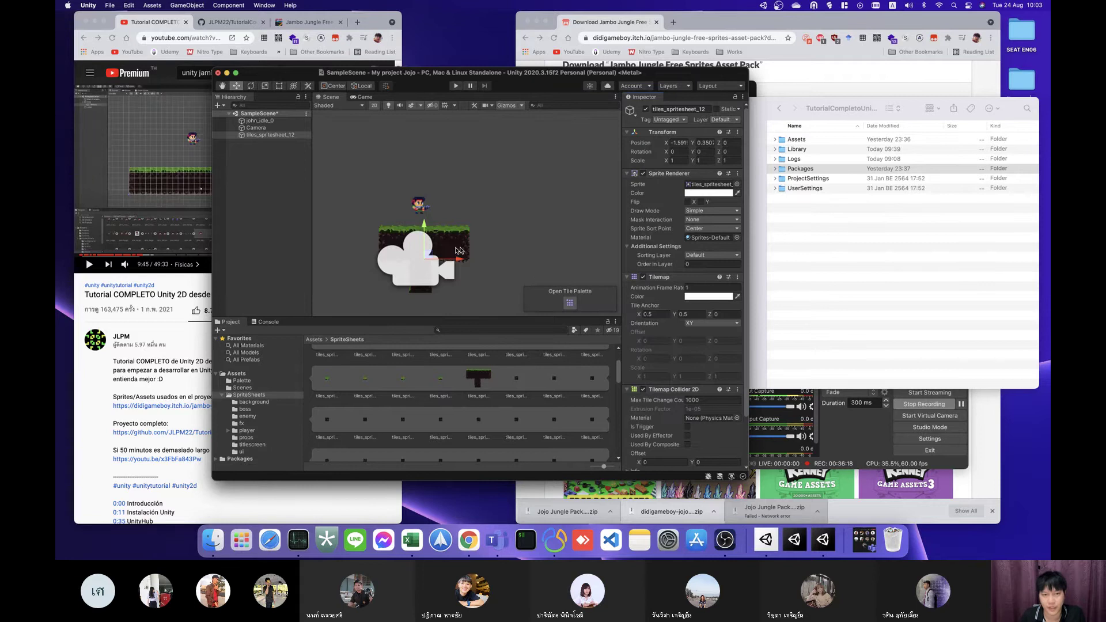
pyautogui.click(179, 162)
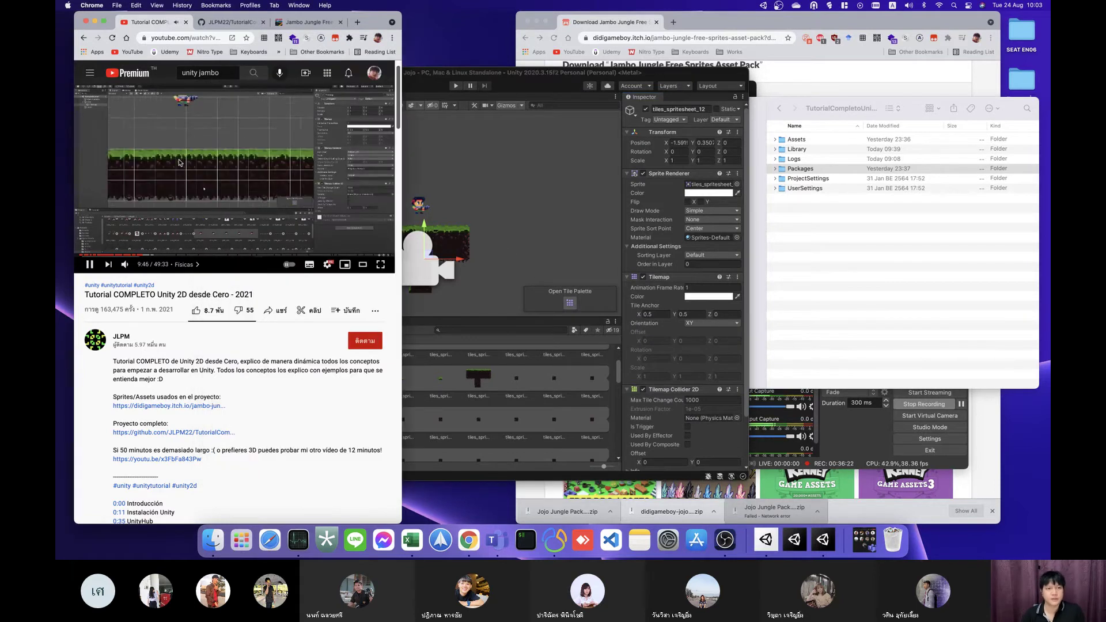
pyautogui.click(449, 249)
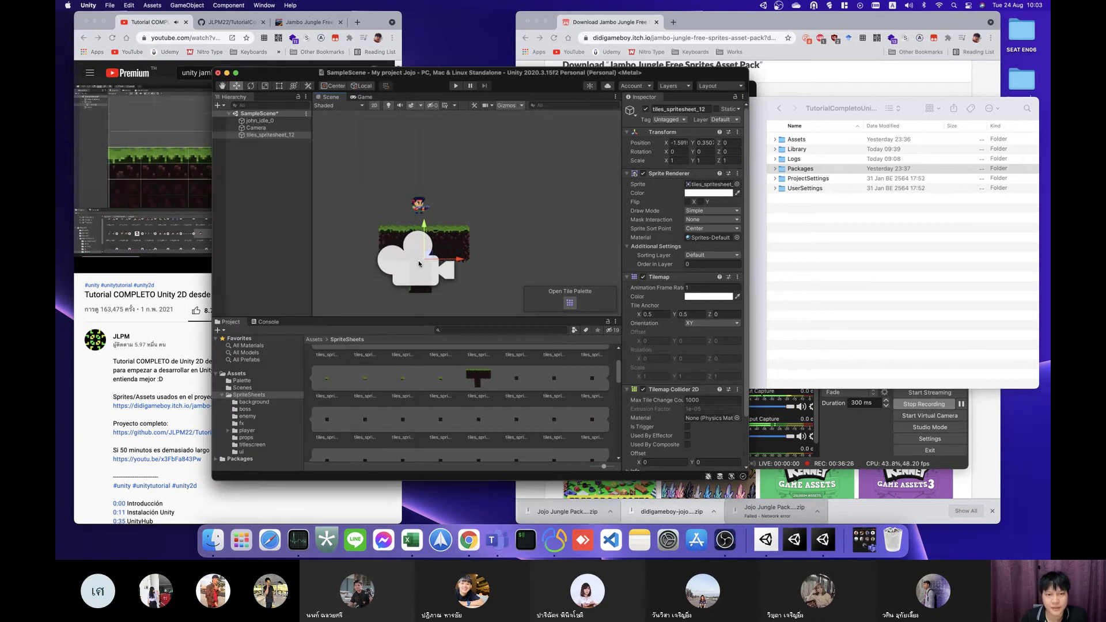
# Step: Pause the tutorial, test the scene with the new ground tile in play mode, then select tiles_spritesheet_12
pyautogui.click(193, 193)
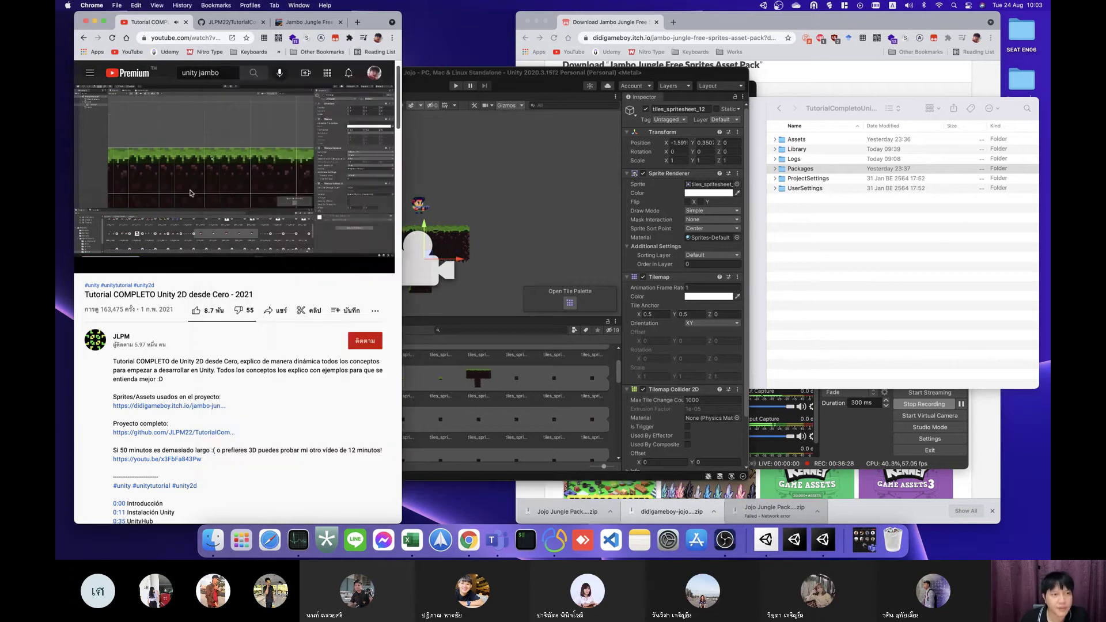
pyautogui.click(244, 193)
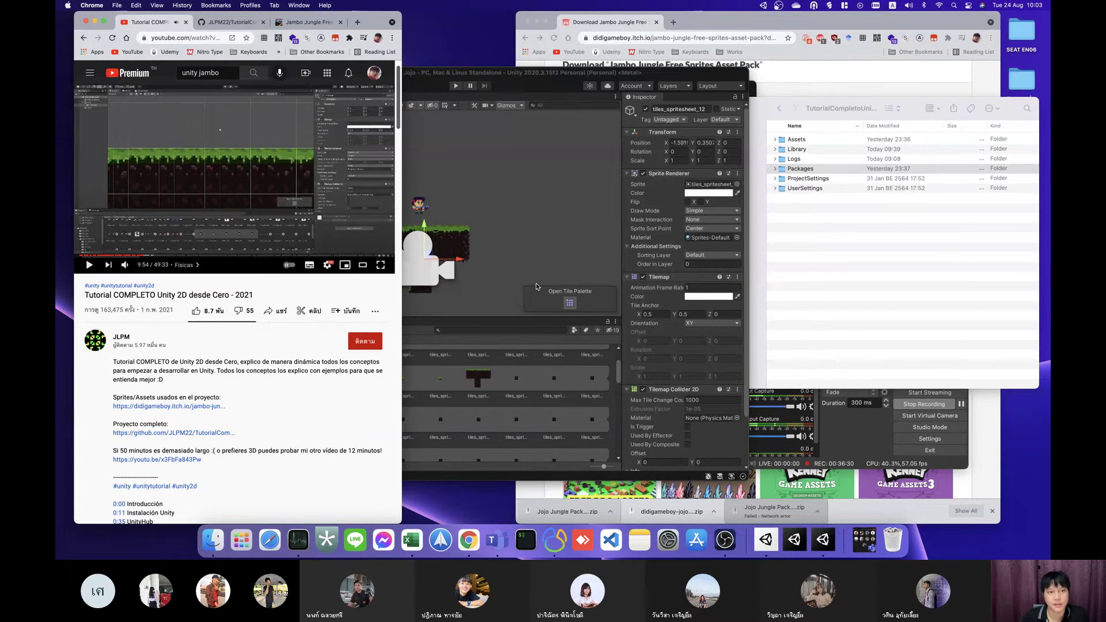
pyautogui.click(461, 133)
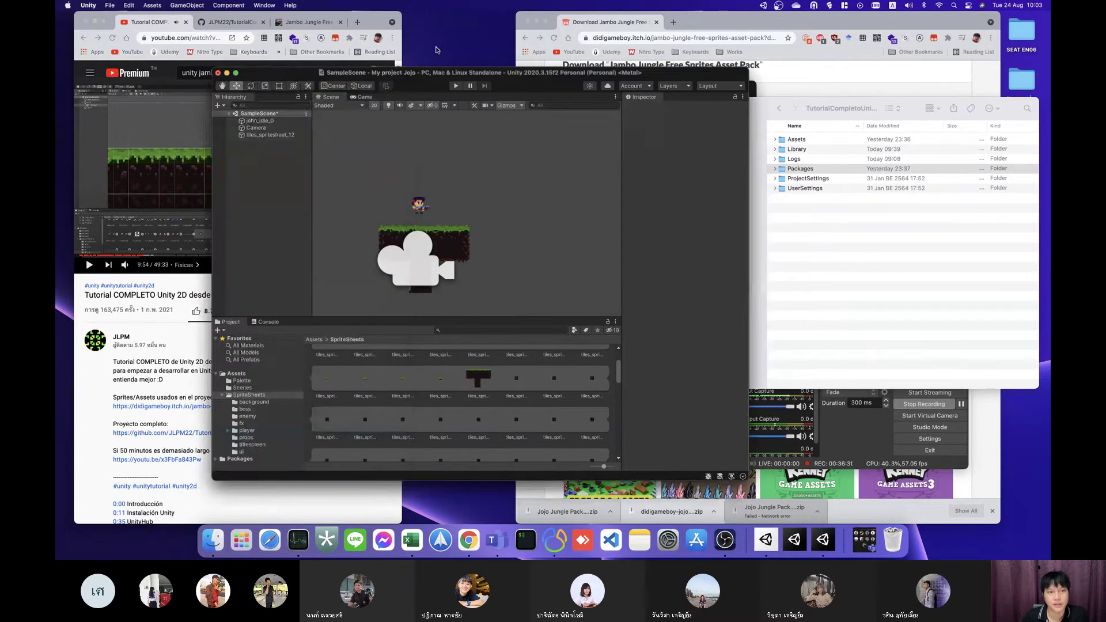
pyautogui.click(460, 87)
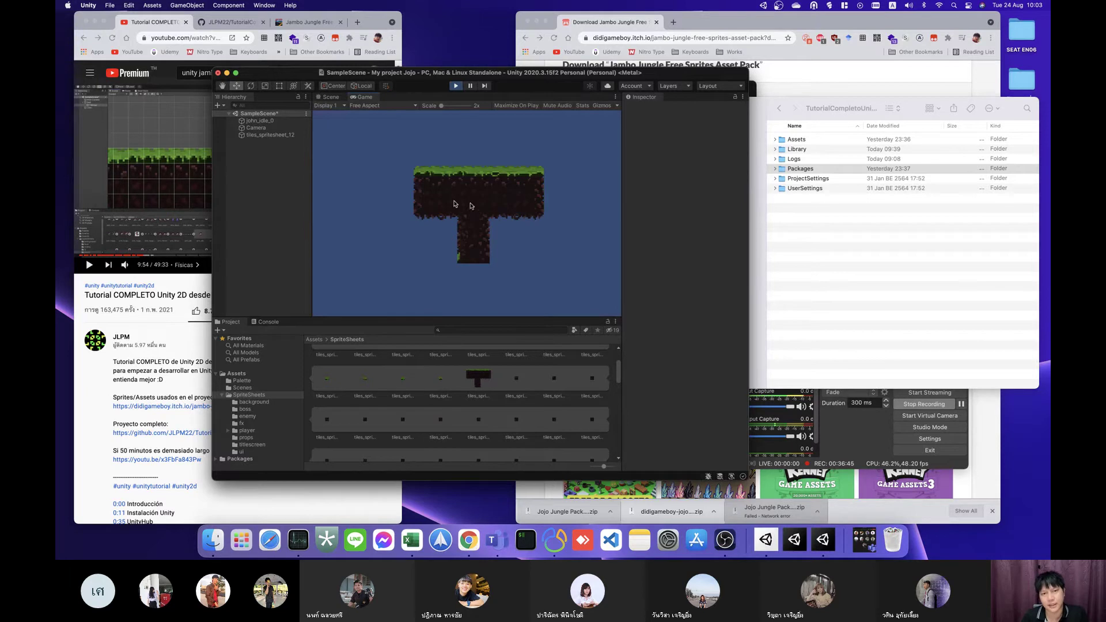
pyautogui.click(456, 87)
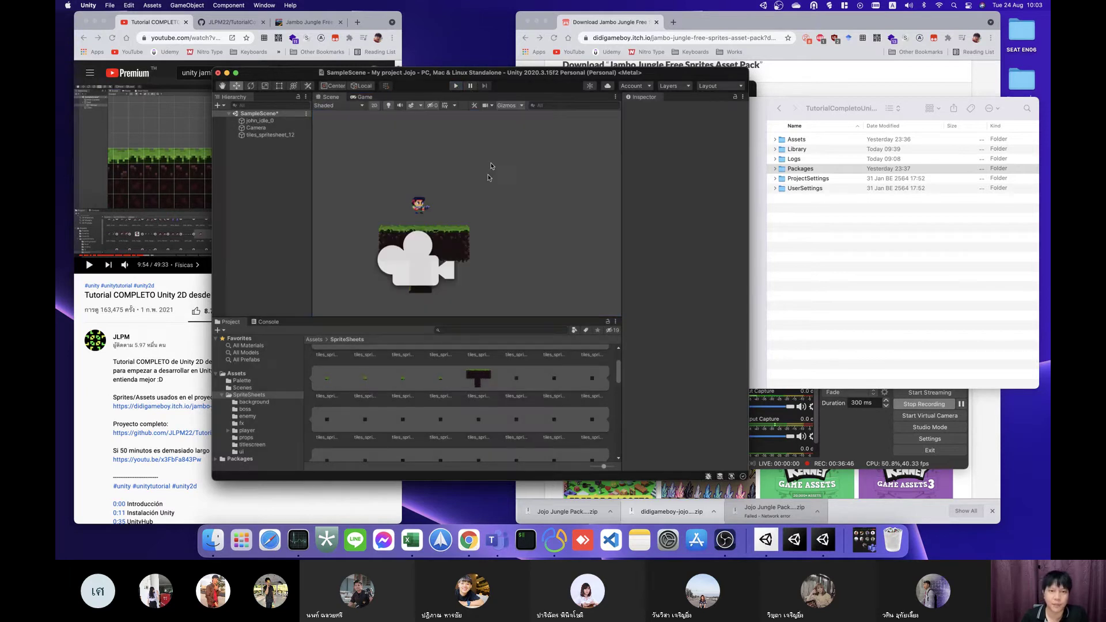
pyautogui.click(270, 135)
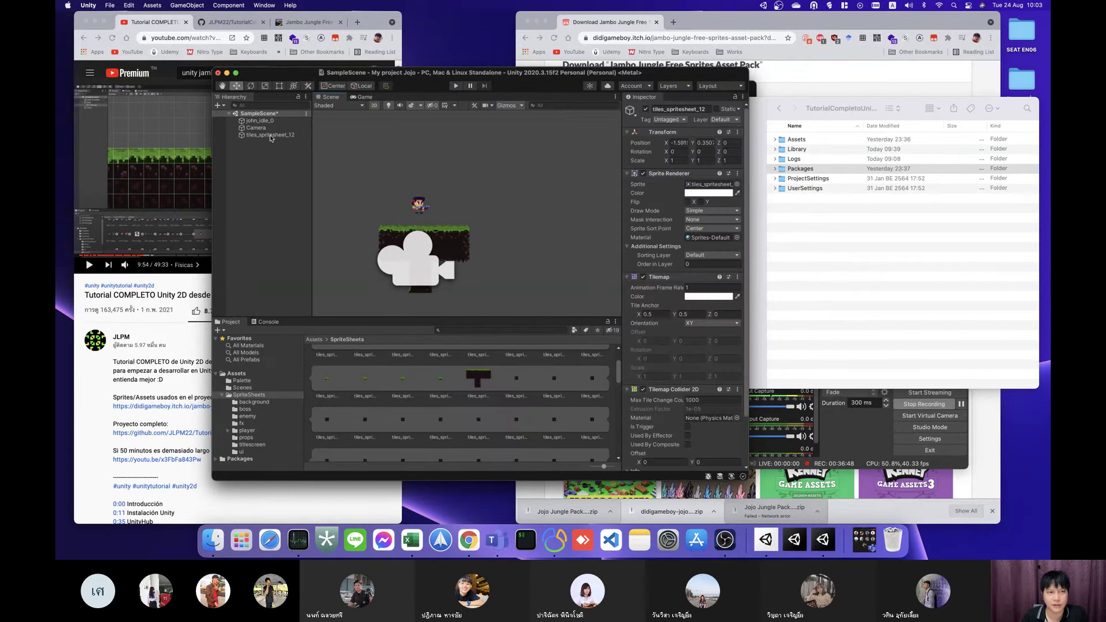
# Step: Delete the tiles_spritesheet_12 tilemap object after Unity refuses to remove its Tilemap component
pyautogui.click(739, 278)
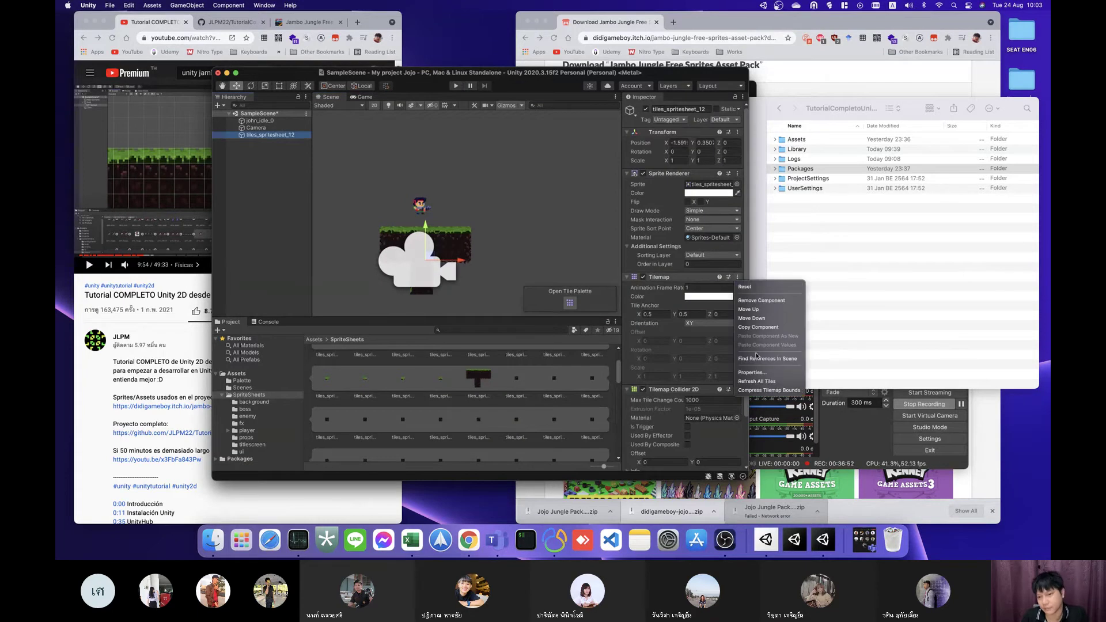
pyautogui.click(762, 300)
pyautogui.click(562, 202)
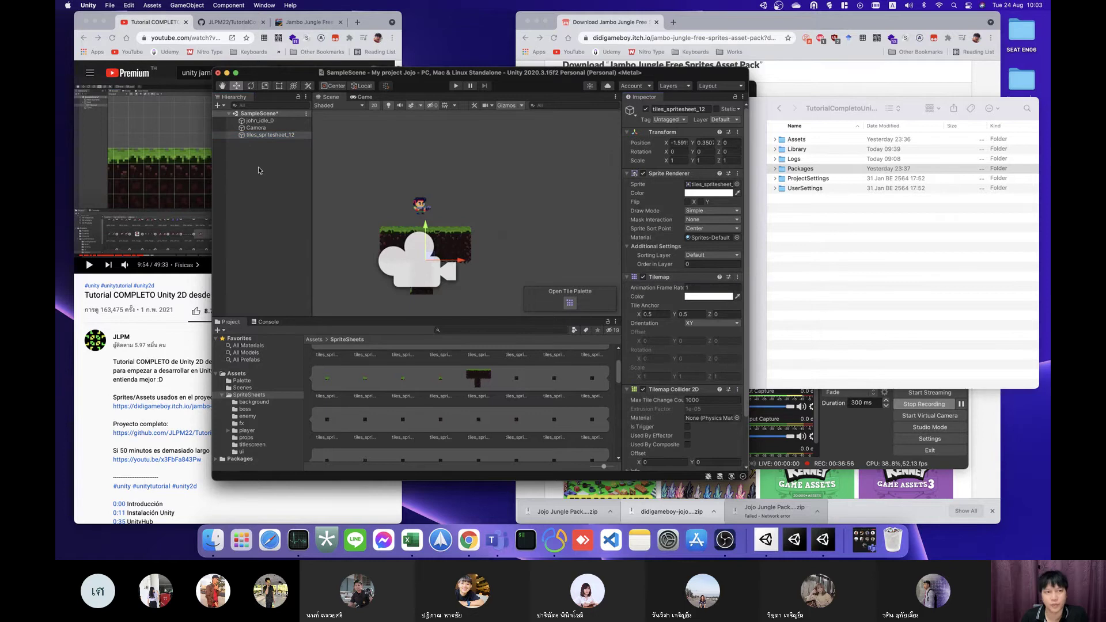
pyautogui.rightClick(258, 137)
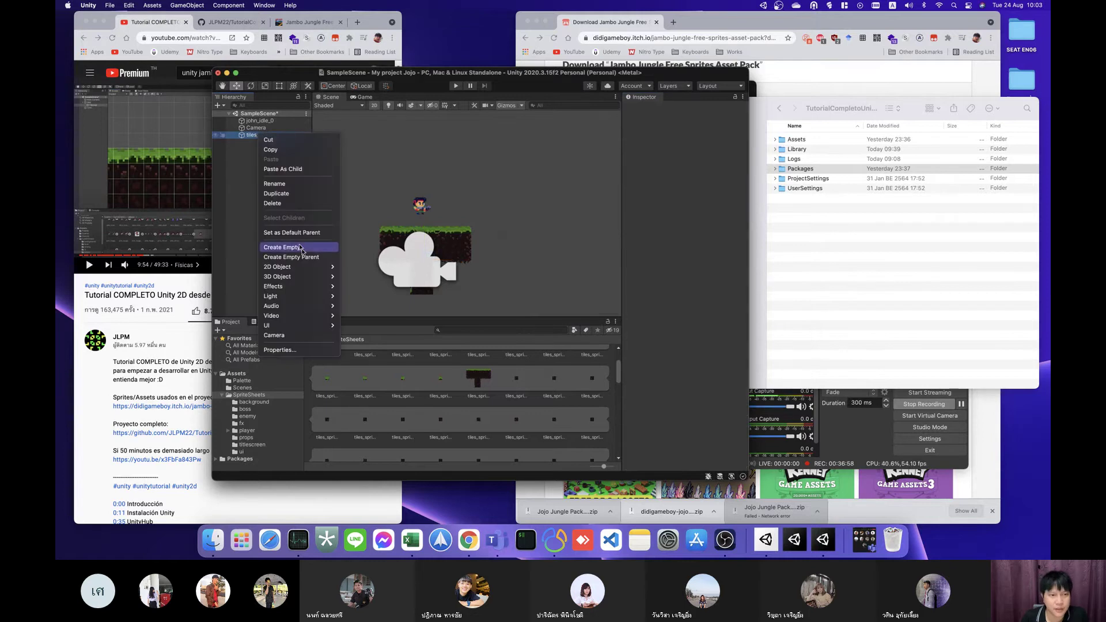
pyautogui.click(281, 203)
# Step: Place the T-shaped tile sprite in the scene and give it a Box Collider 2D
pyautogui.moveTo(478, 379)
pyautogui.mouseDown()
pyautogui.moveTo(412, 261)
pyautogui.moveTo(424, 261)
pyautogui.mouseUp()
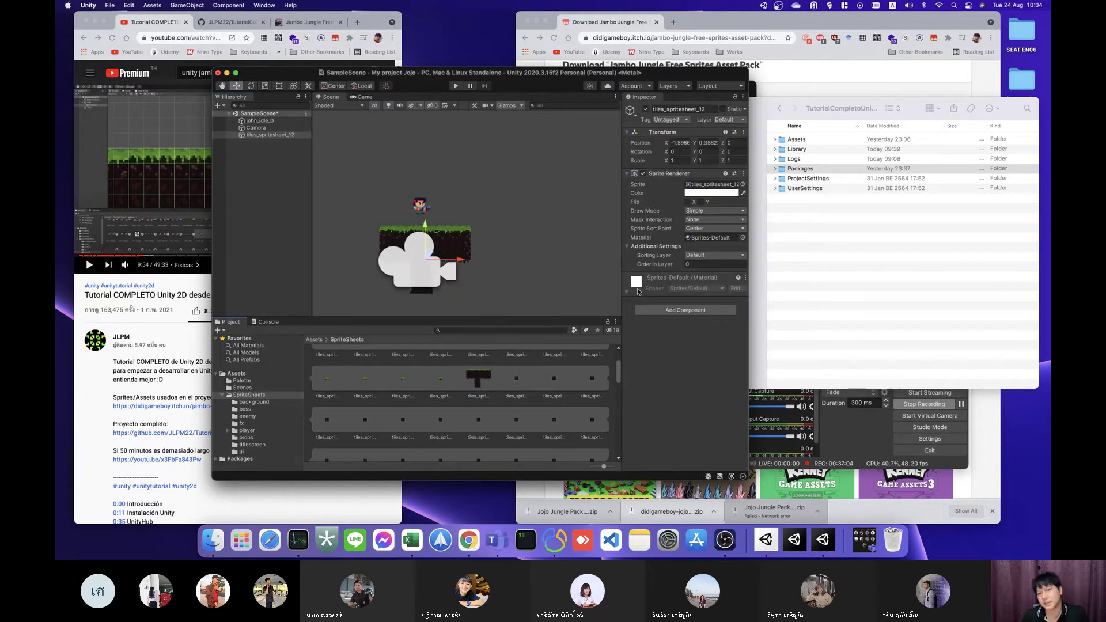
pyautogui.click(685, 310)
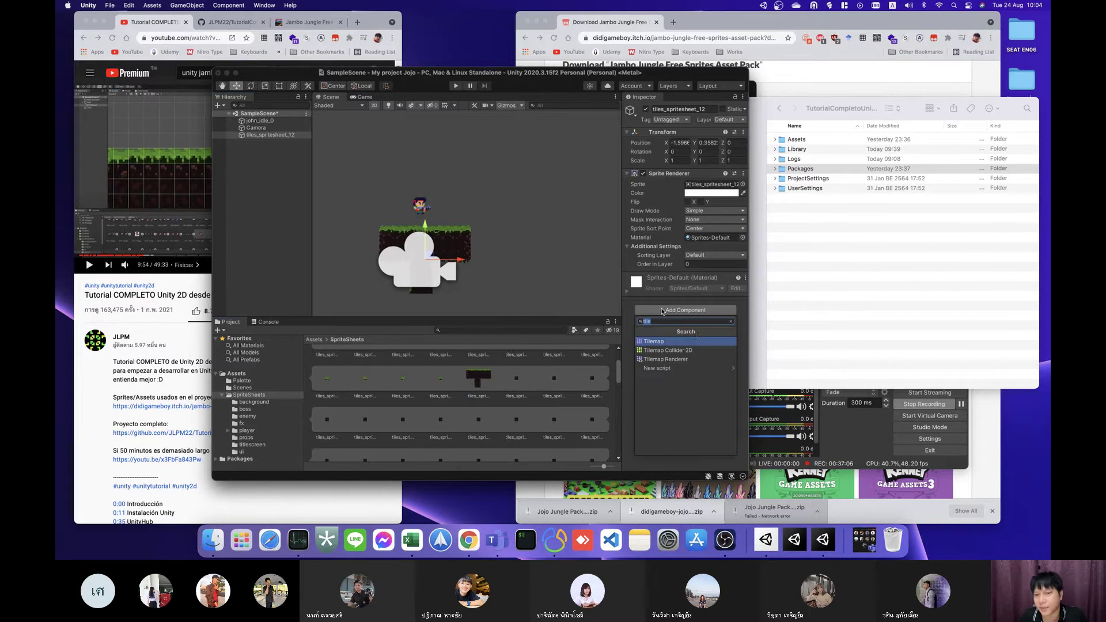
pyautogui.press('BackSpace')
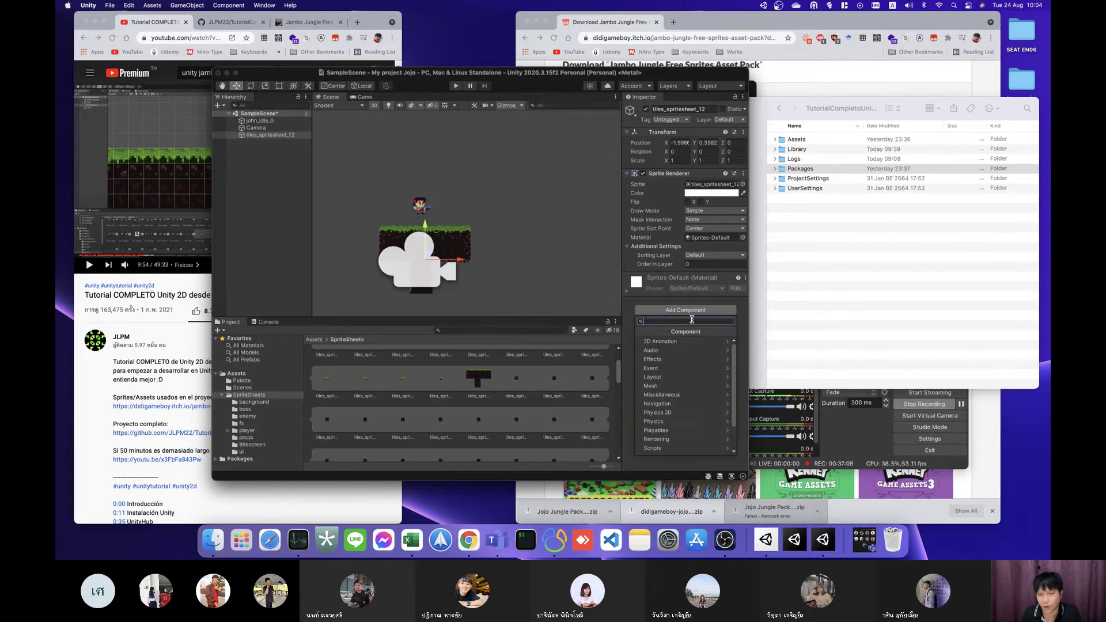
pyautogui.write('col')
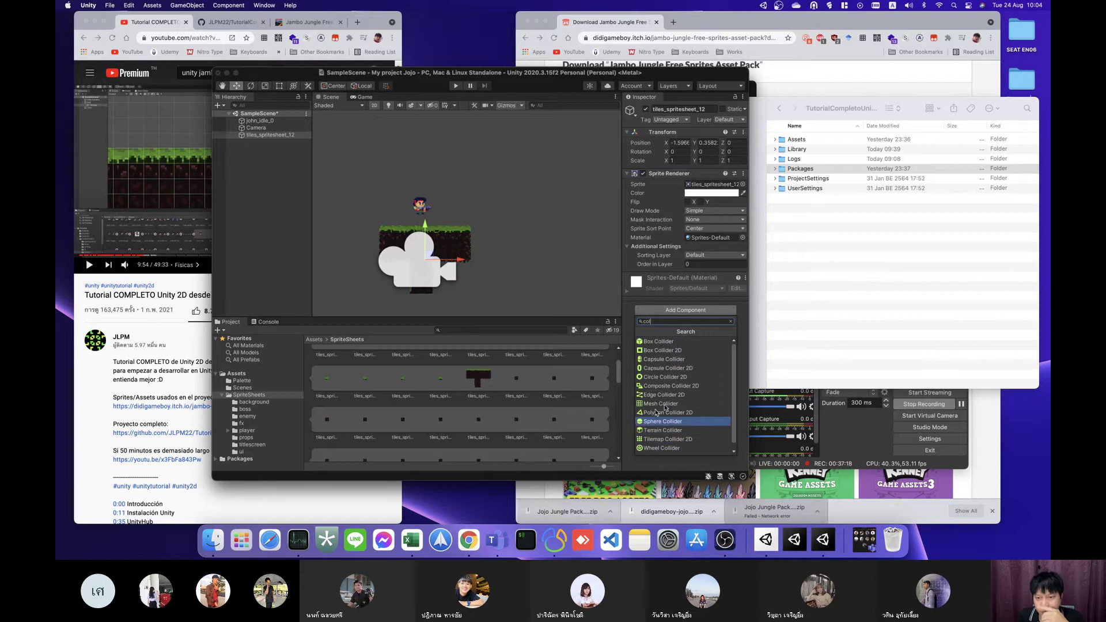
pyautogui.click(656, 351)
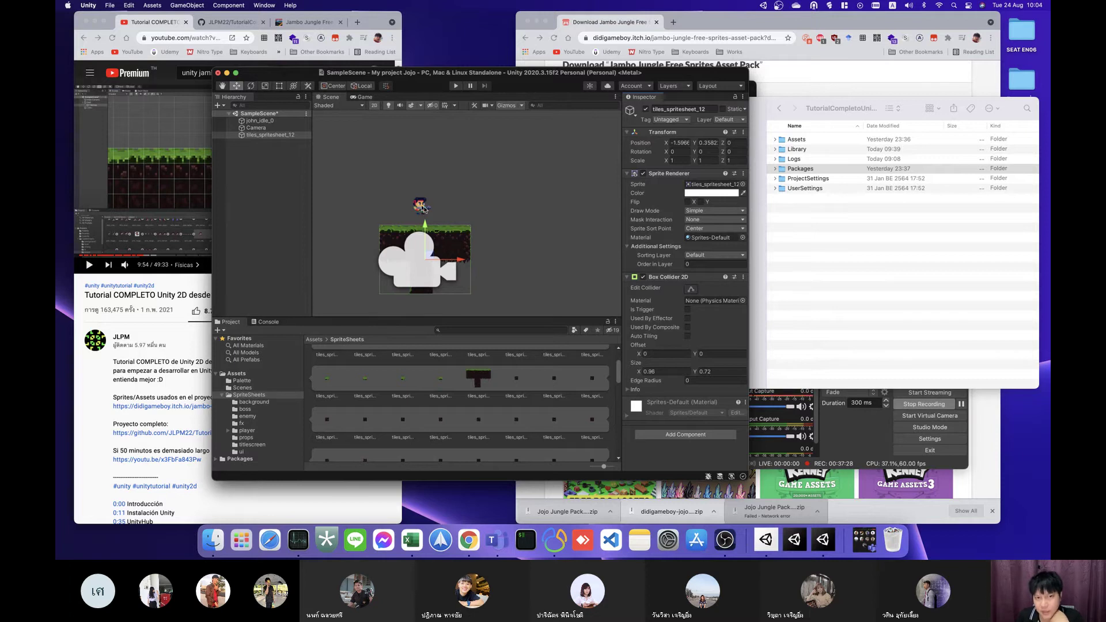
# Step: Run the scene in play mode while watching the tutorial to 10:44, then return to Unity
pyautogui.click(459, 87)
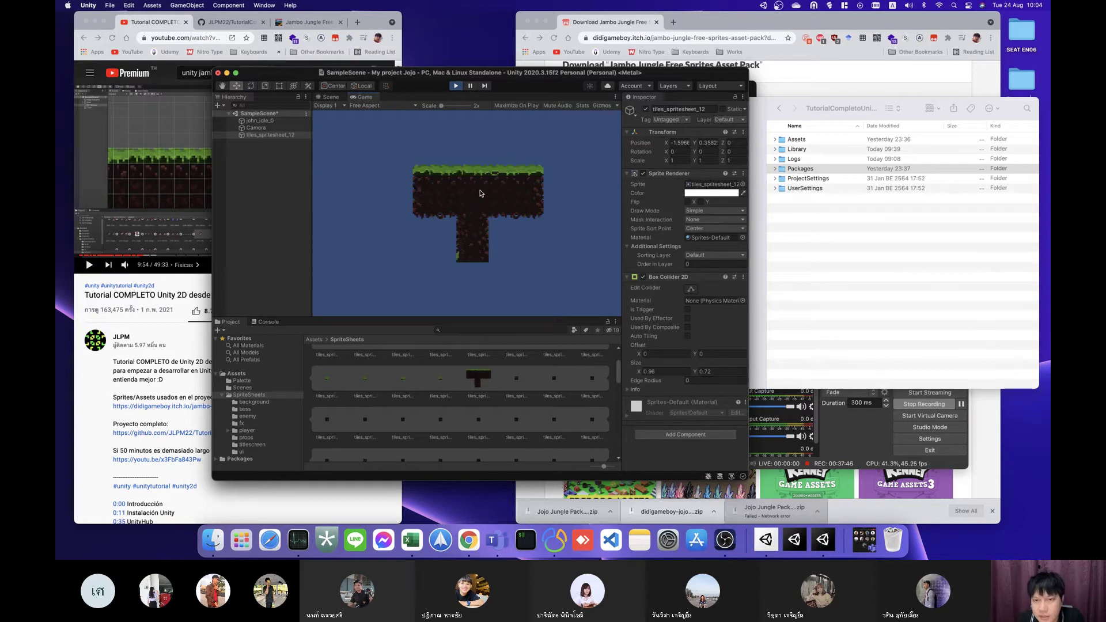
pyautogui.click(202, 188)
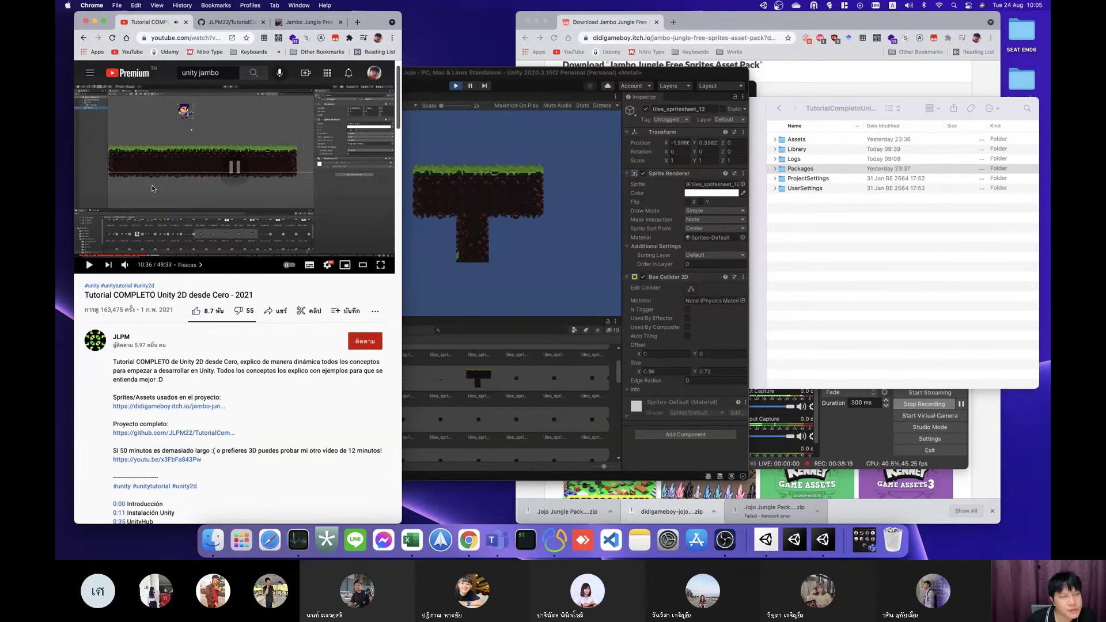
pyautogui.click(152, 188)
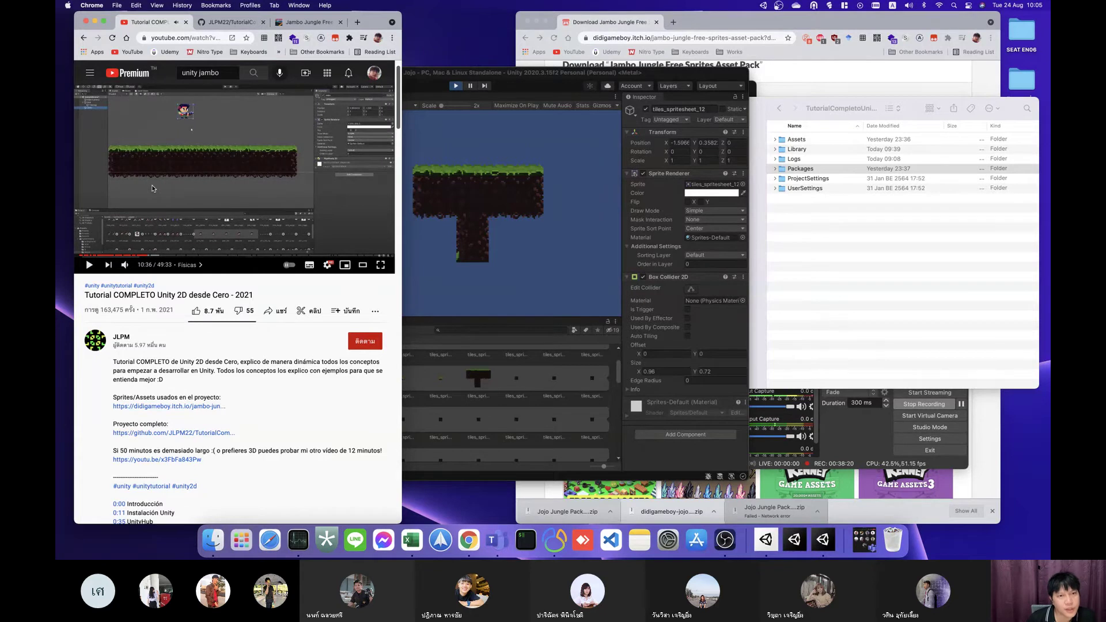
pyautogui.click(153, 188)
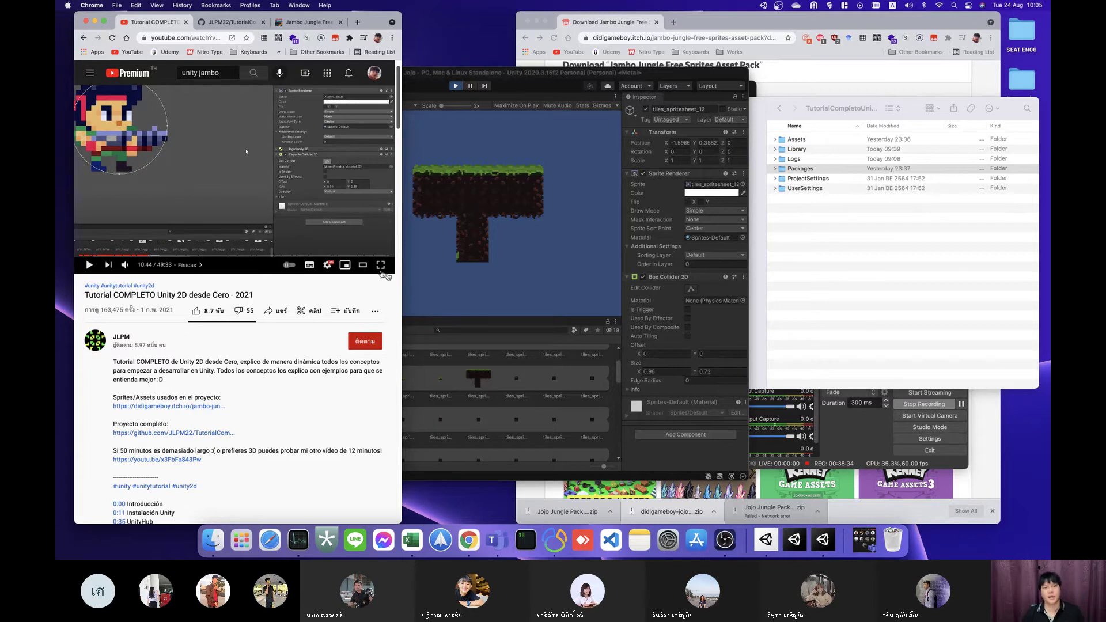
pyautogui.click(442, 282)
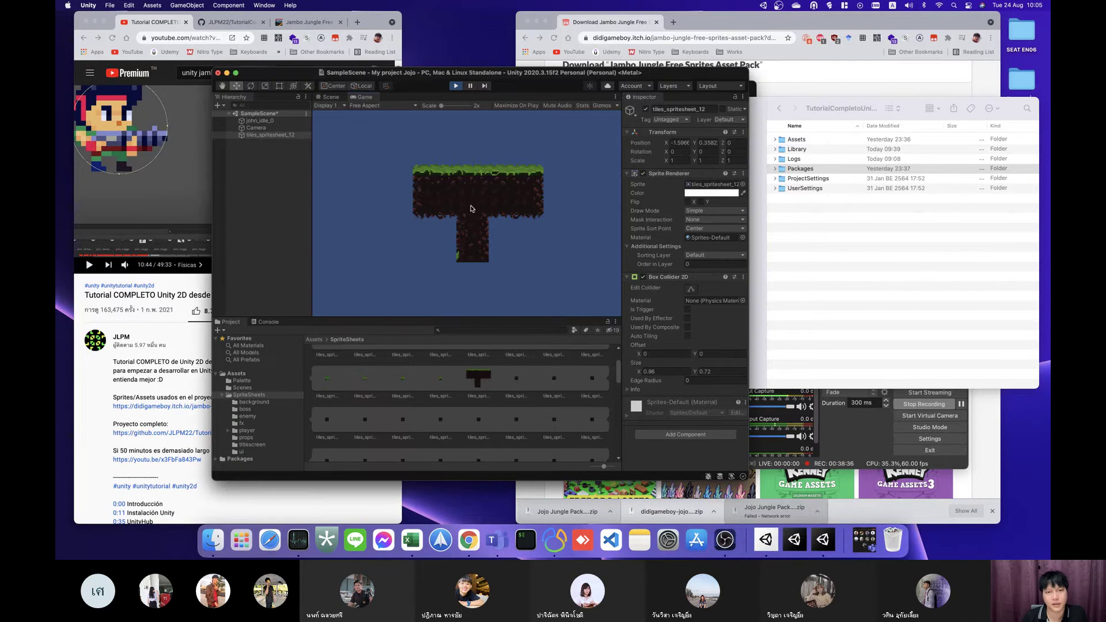
# Step: Stop play mode and add a Composite Collider 2D to the T-shaped tile
pyautogui.click(455, 86)
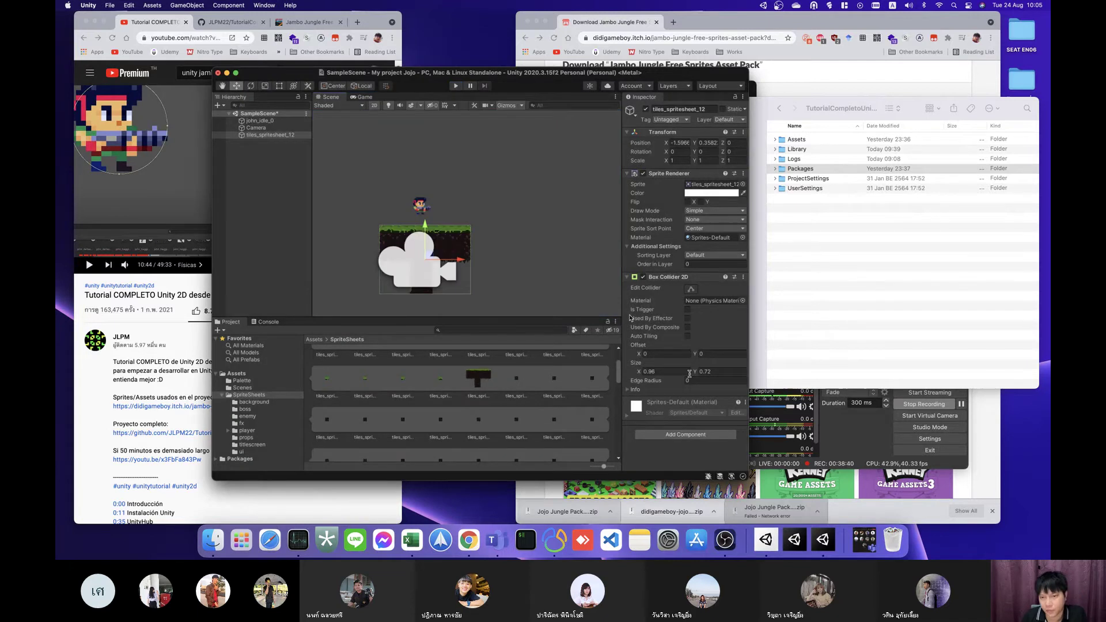
pyautogui.click(671, 277)
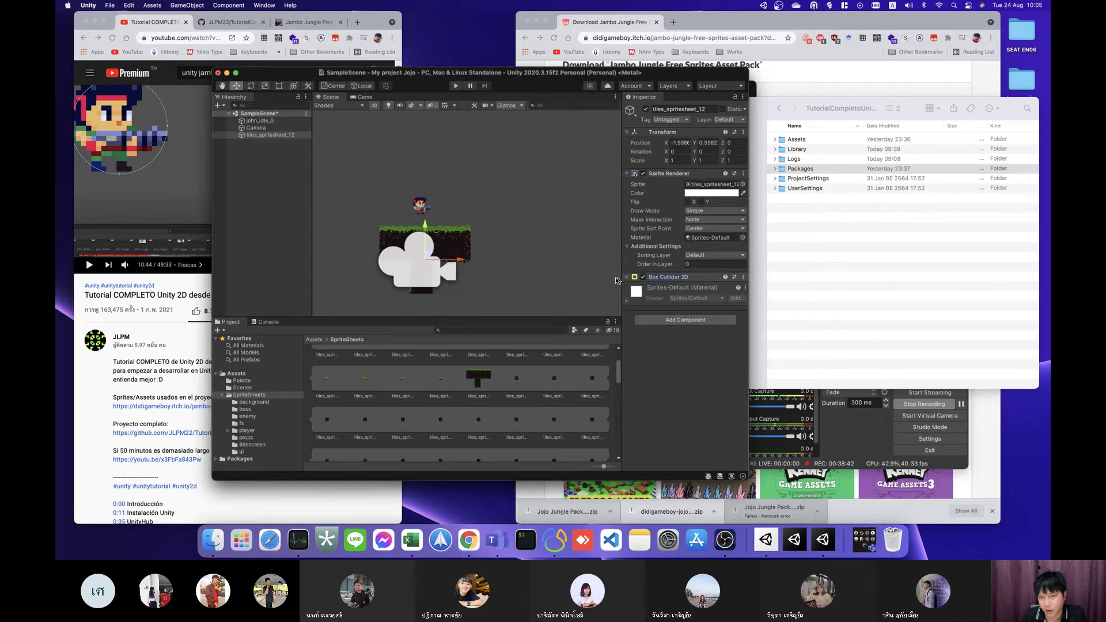
pyautogui.click(662, 323)
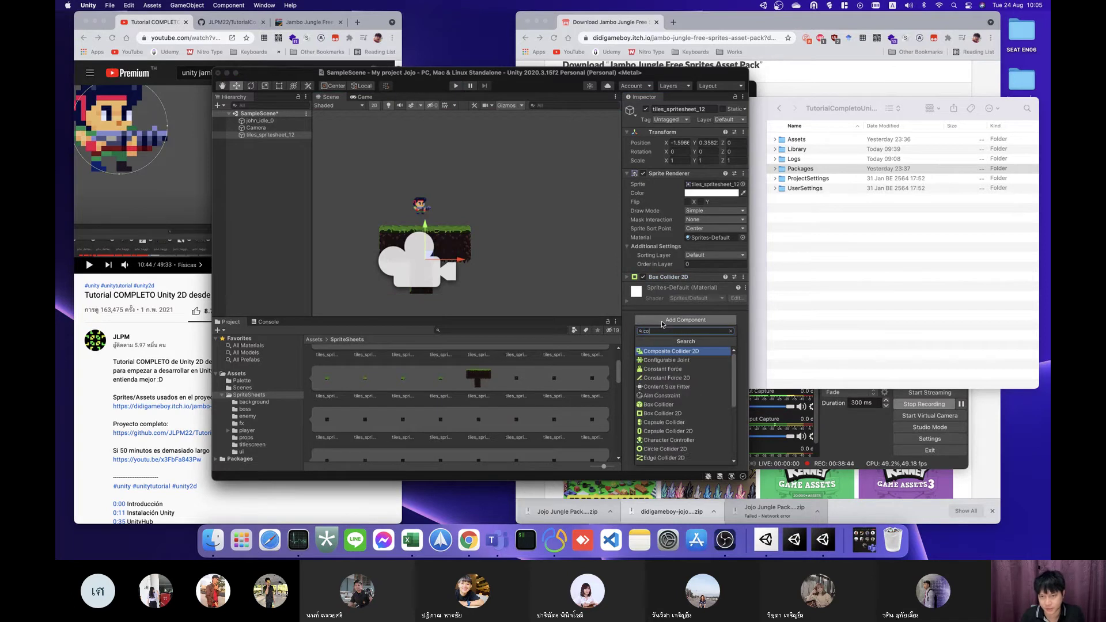
pyautogui.write('comp')
pyautogui.click(660, 352)
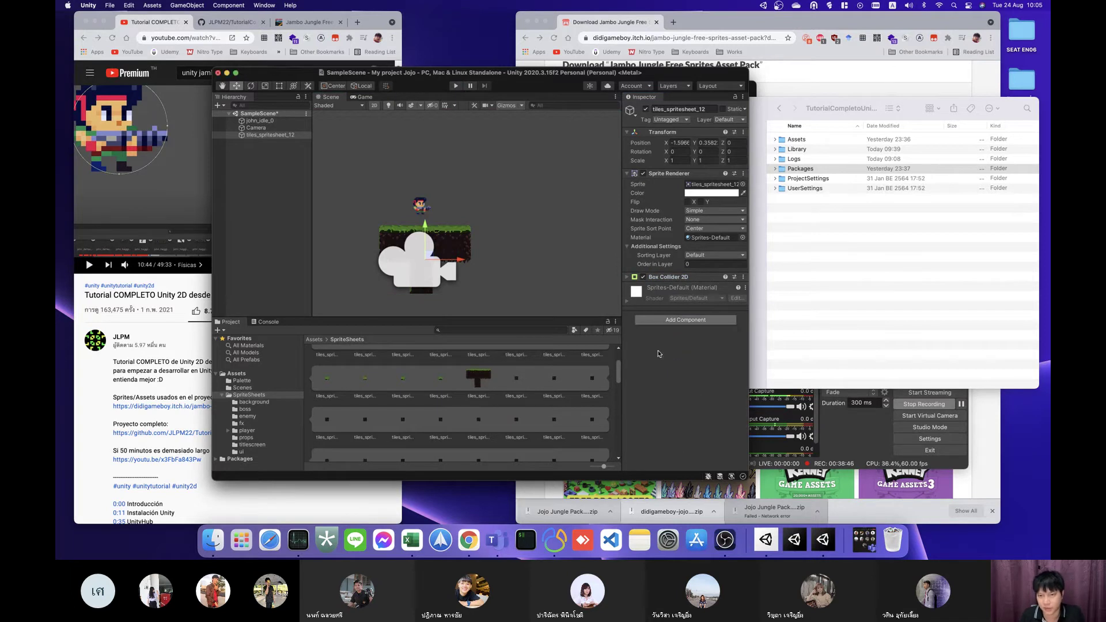
# Step: Tick Used By Composite on the tile's Box Collider 2D
pyautogui.click(628, 287)
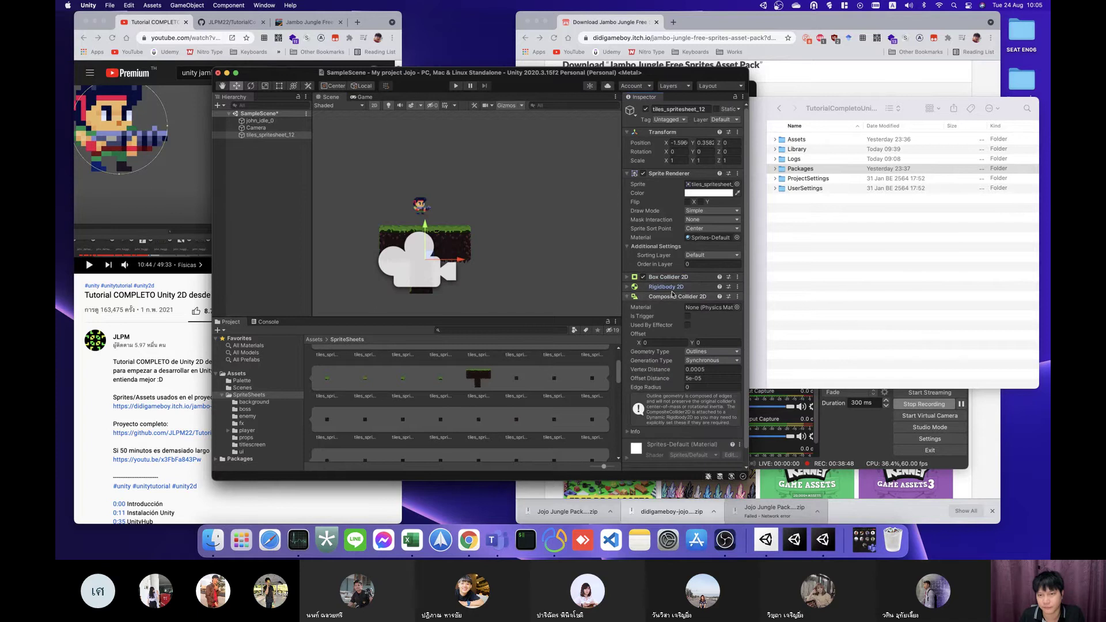
pyautogui.click(626, 298)
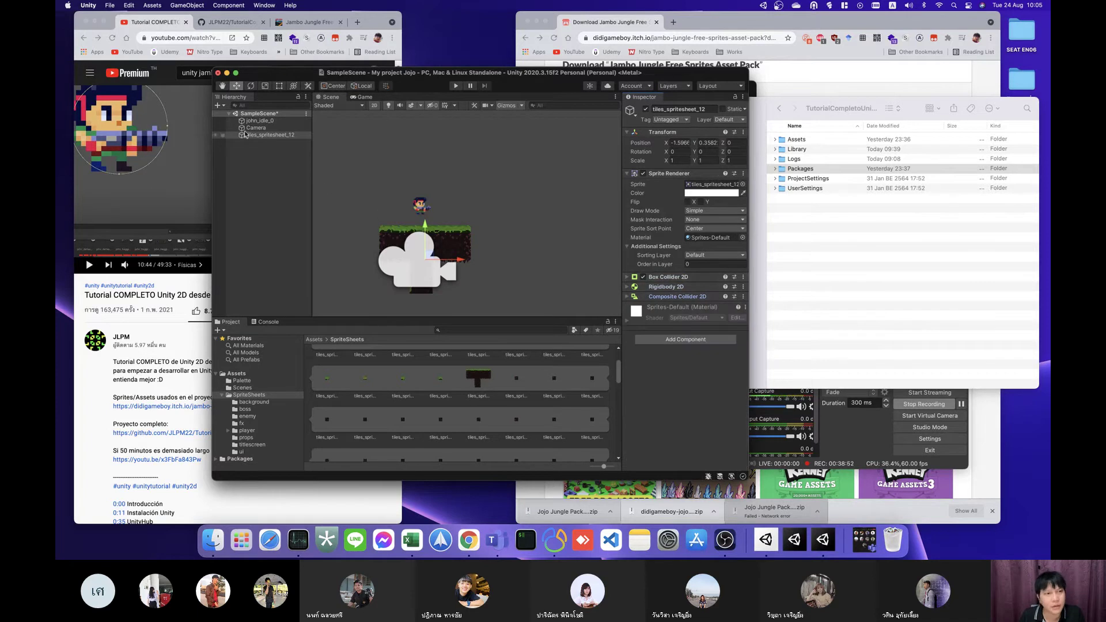
pyautogui.click(663, 288)
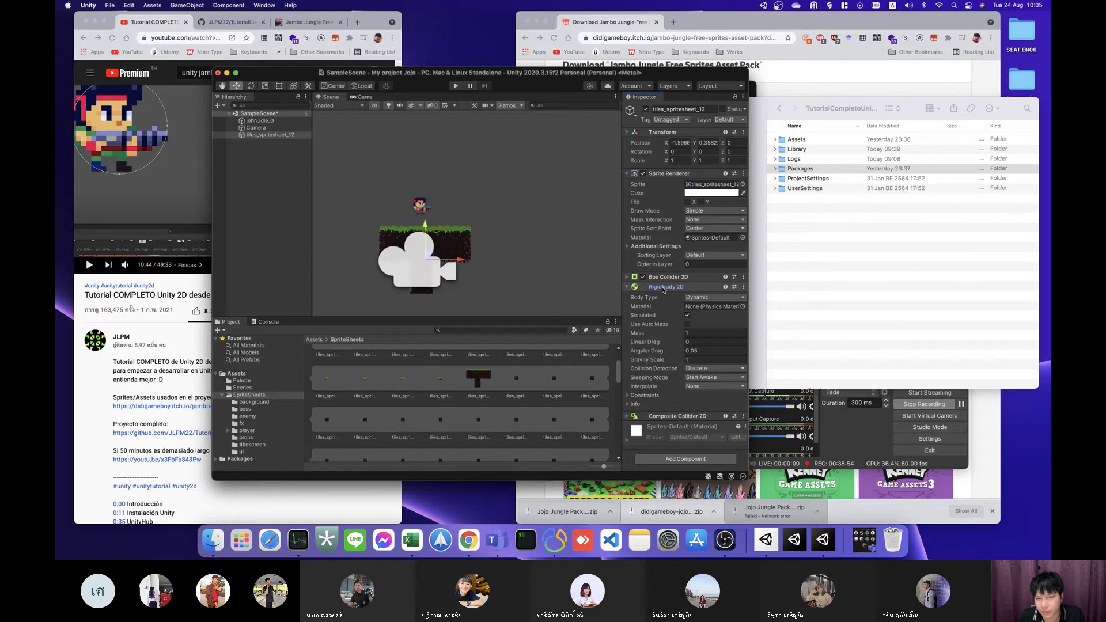
pyautogui.click(663, 287)
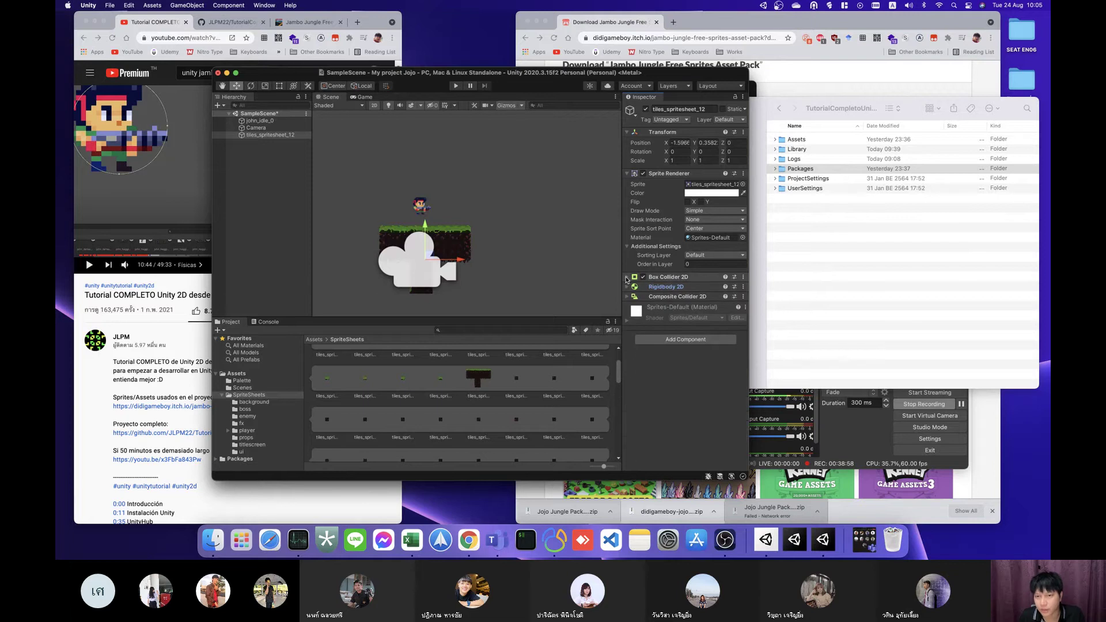
pyautogui.click(627, 279)
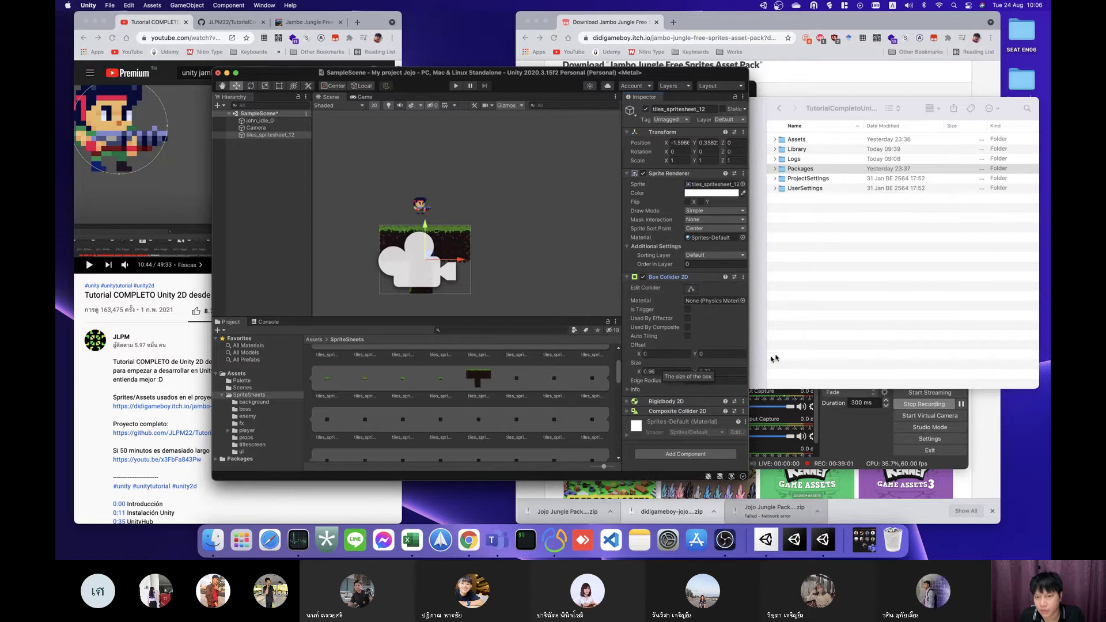
pyautogui.click(688, 327)
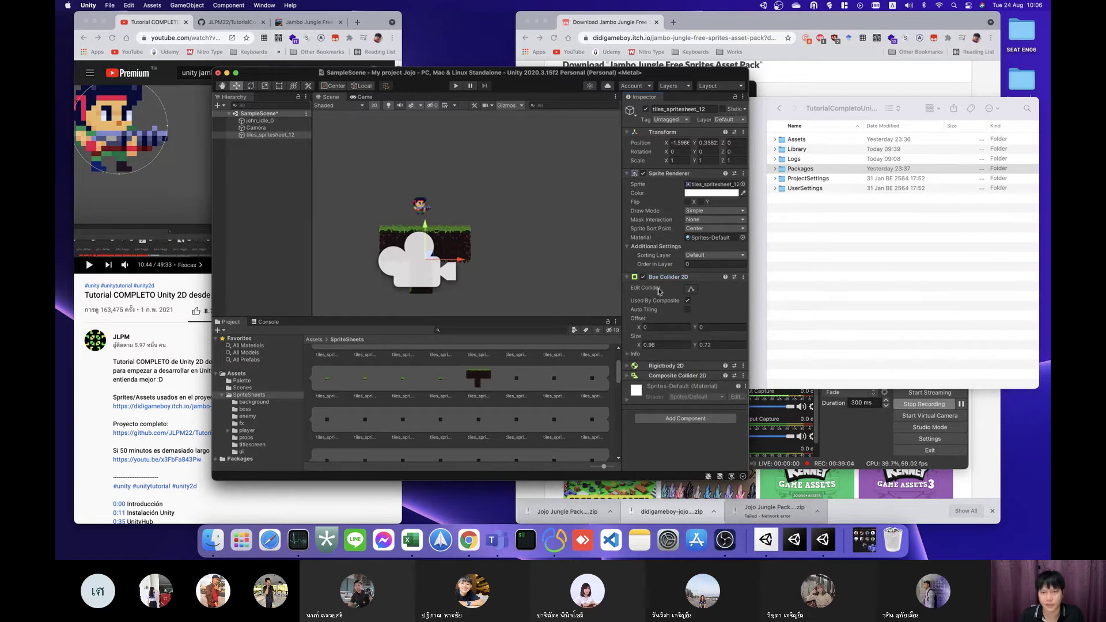
pyautogui.click(422, 206)
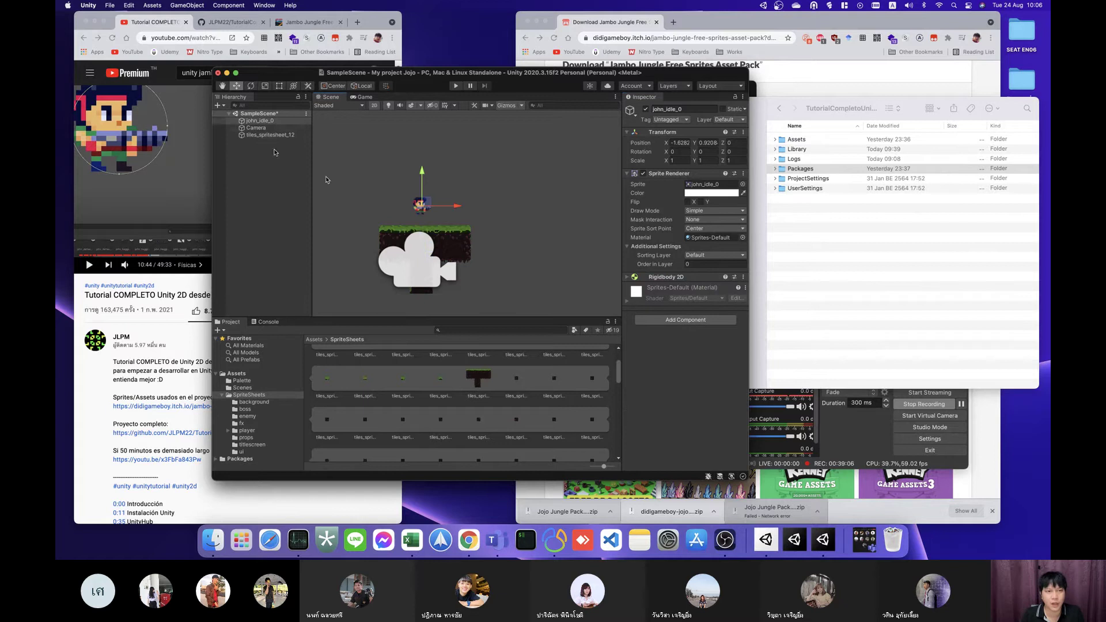
# Step: Add a Capsule Collider 2D to John
pyautogui.click(247, 122)
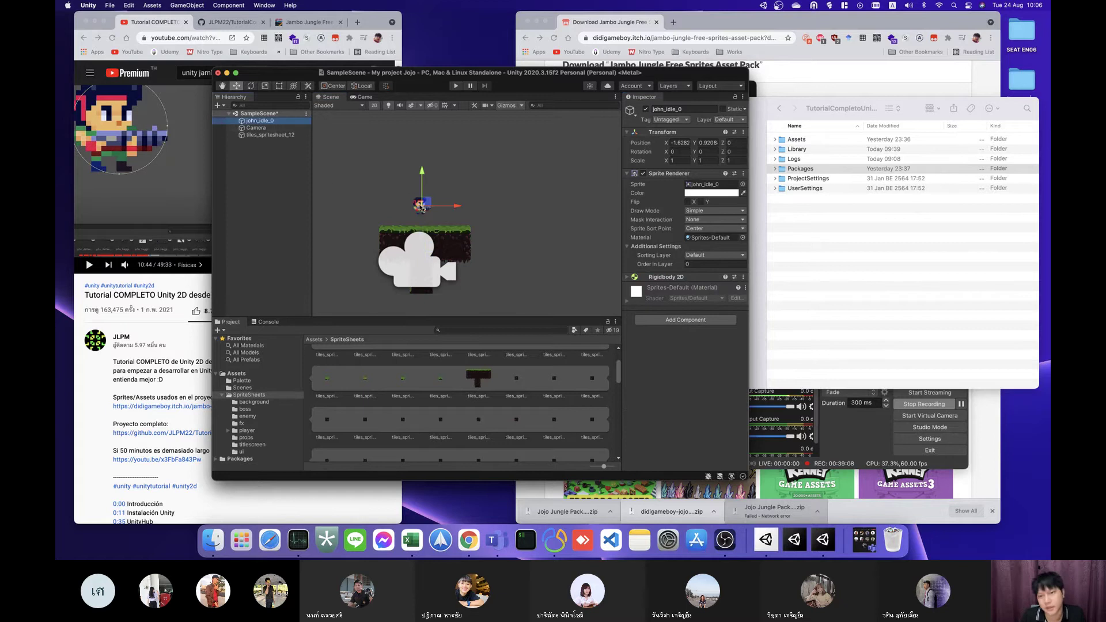
pyautogui.click(680, 320)
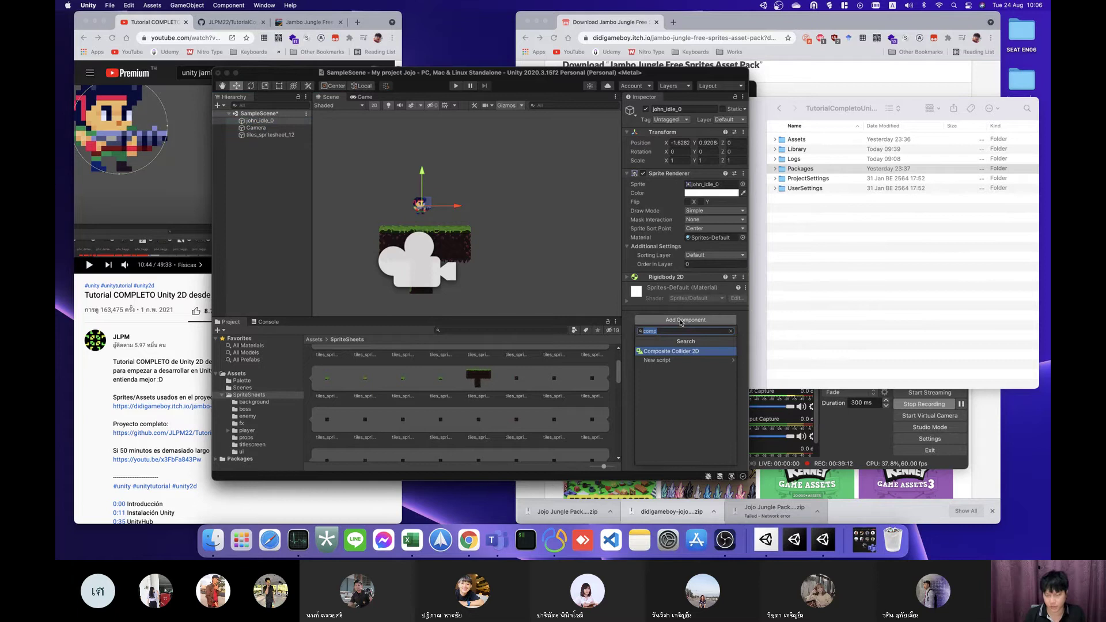
pyautogui.write('coll')
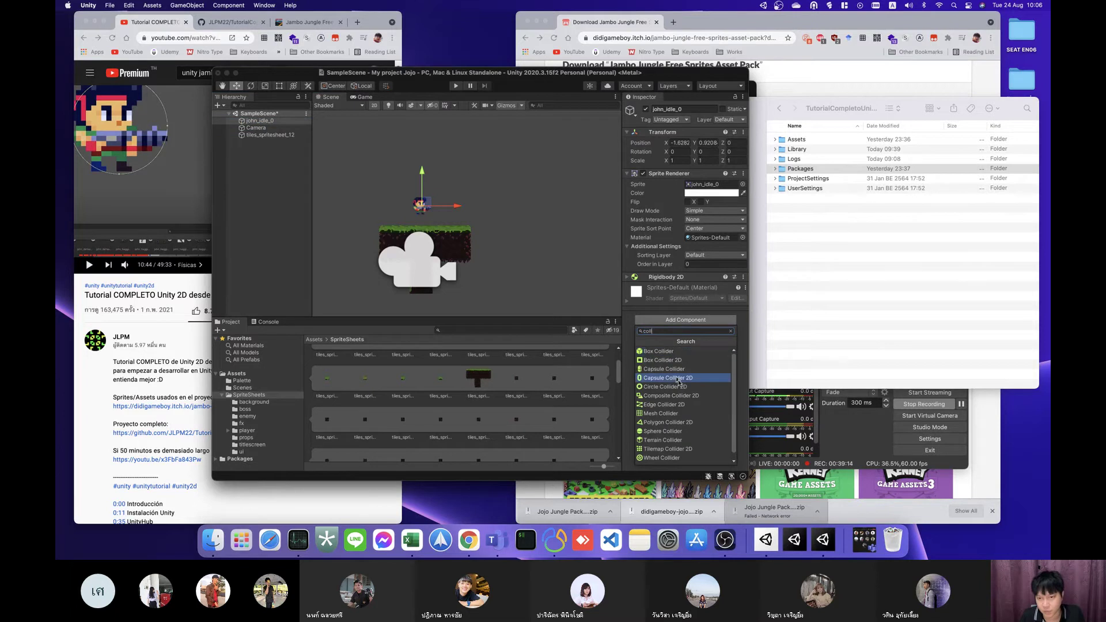
pyautogui.click(670, 378)
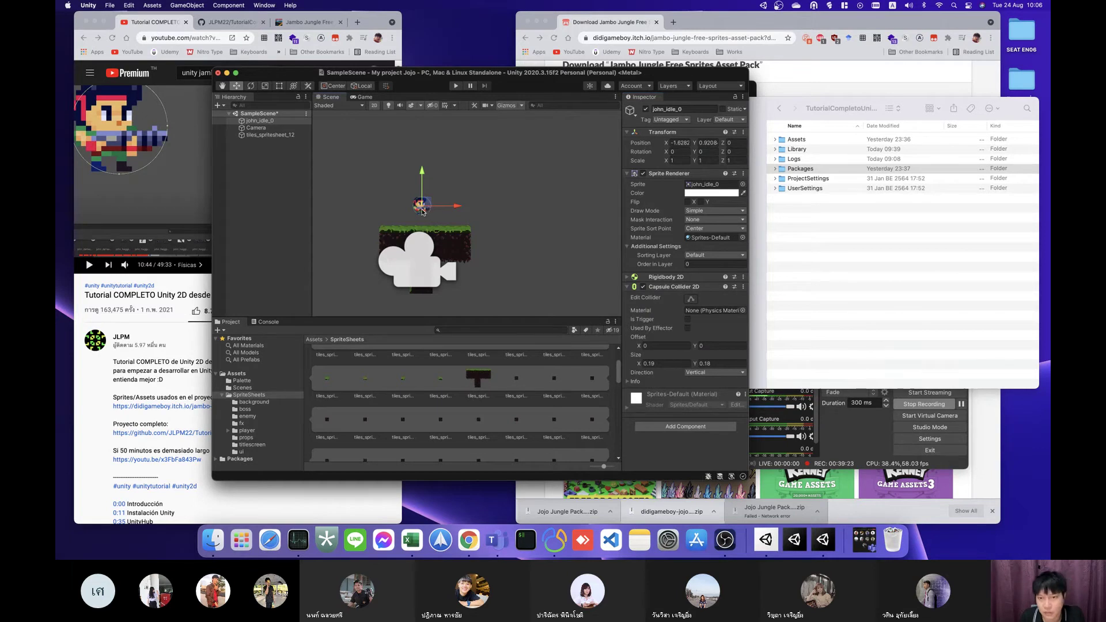
# Step: Resize John's capsule collider to about 0.129 × 0.19 so it hugs his body
pyautogui.click(690, 301)
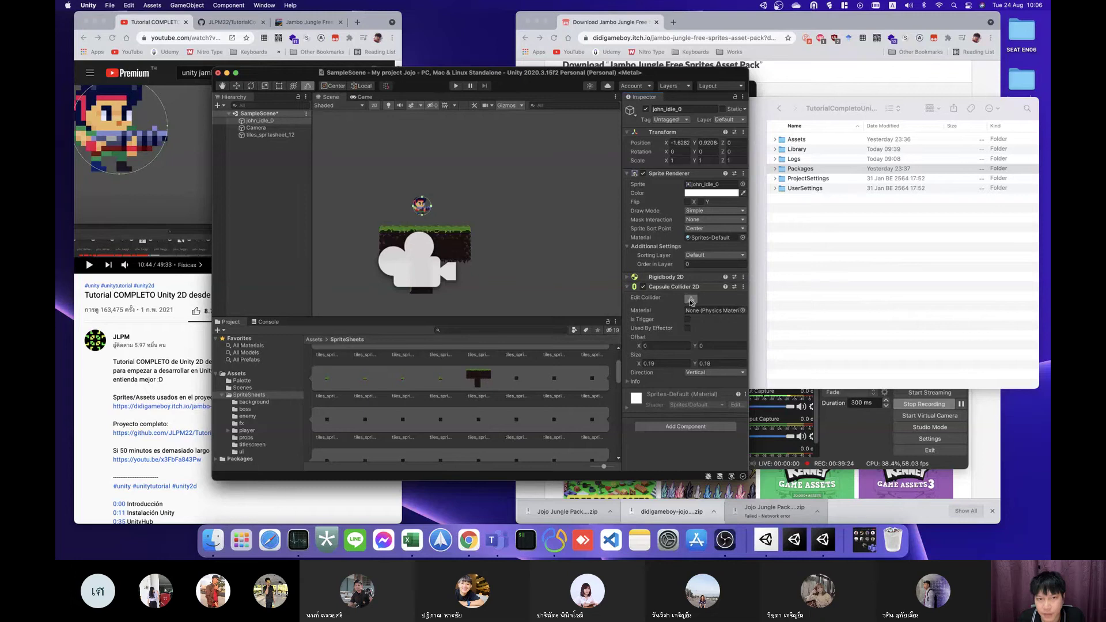
pyautogui.moveTo(433, 208); pyautogui.dragTo(423, 209)
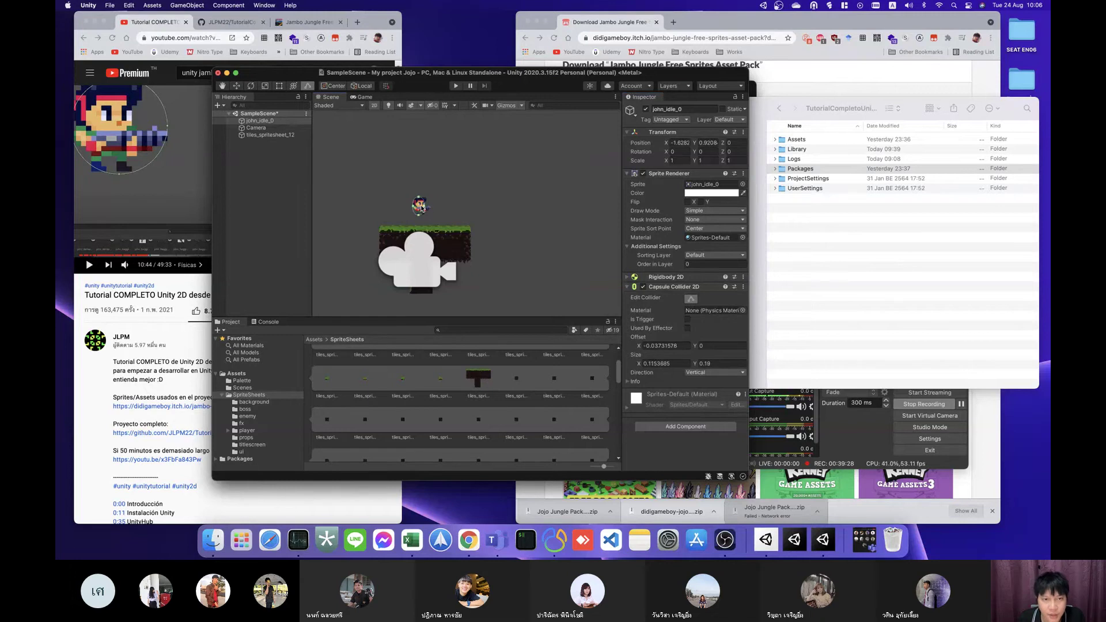
pyautogui.moveTo(426, 207); pyautogui.dragTo(427, 209)
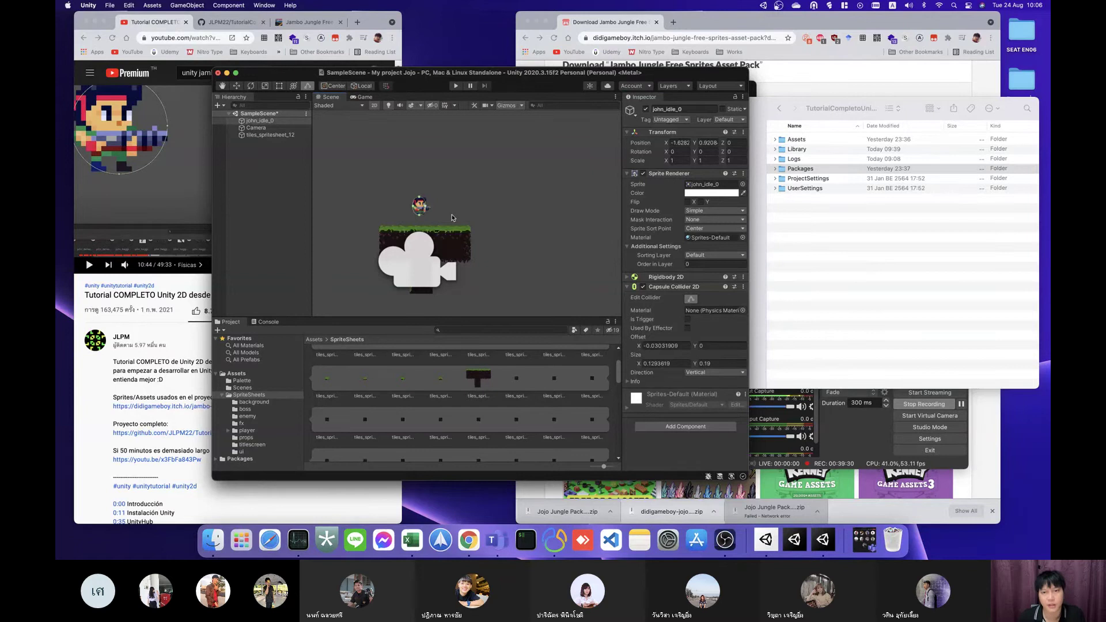
pyautogui.click(691, 299)
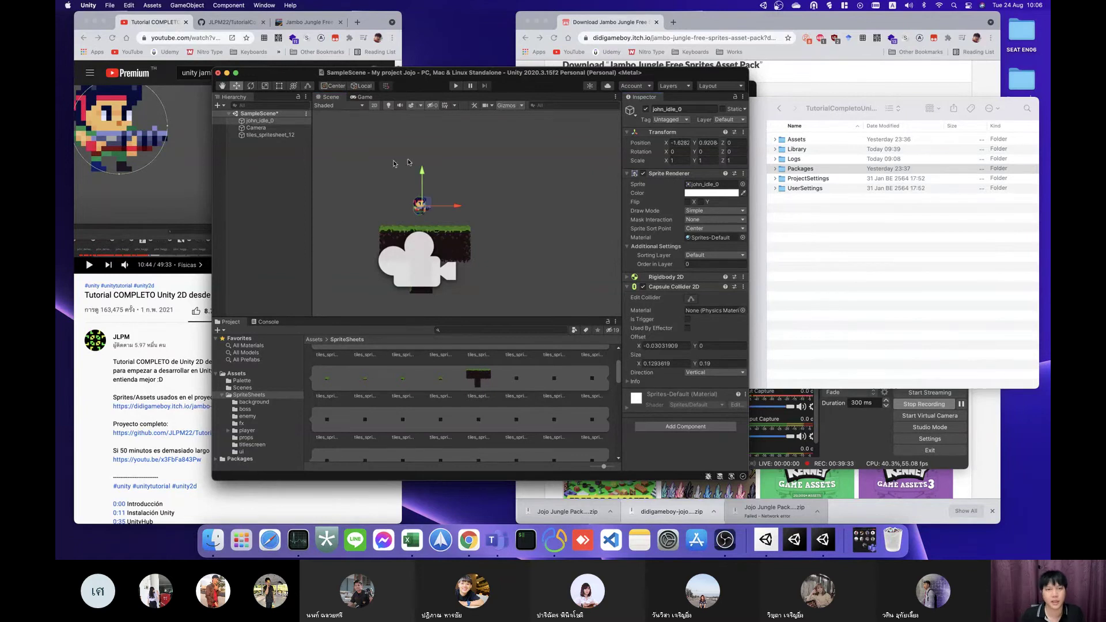
pyautogui.click(168, 163)
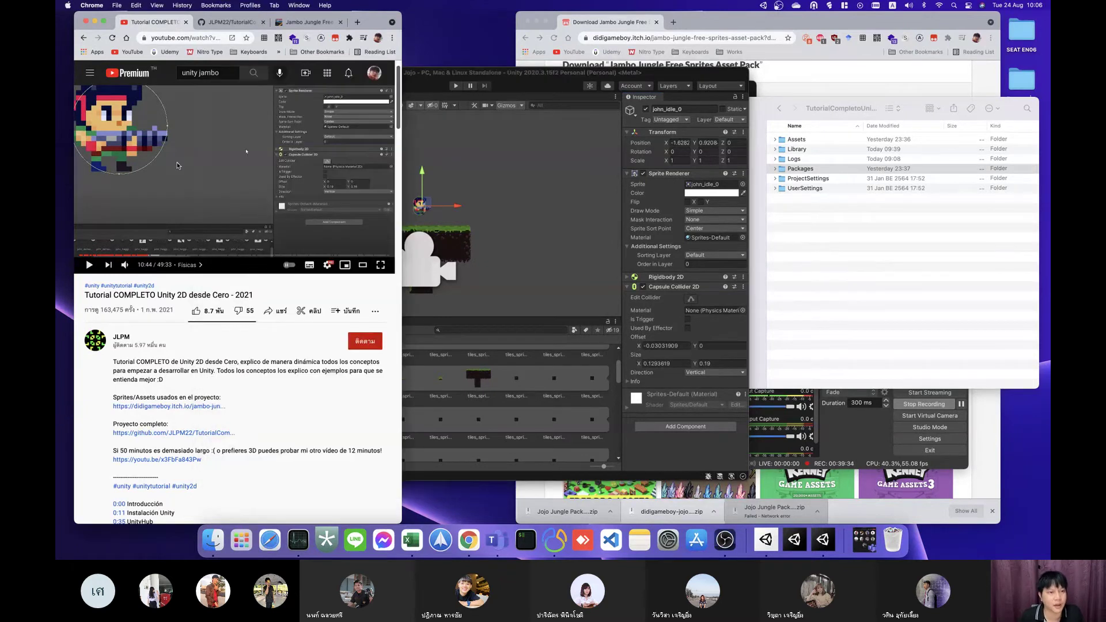
# Step: Watch a little more of the tutorial, then return to the Unity editor
pyautogui.click(177, 166)
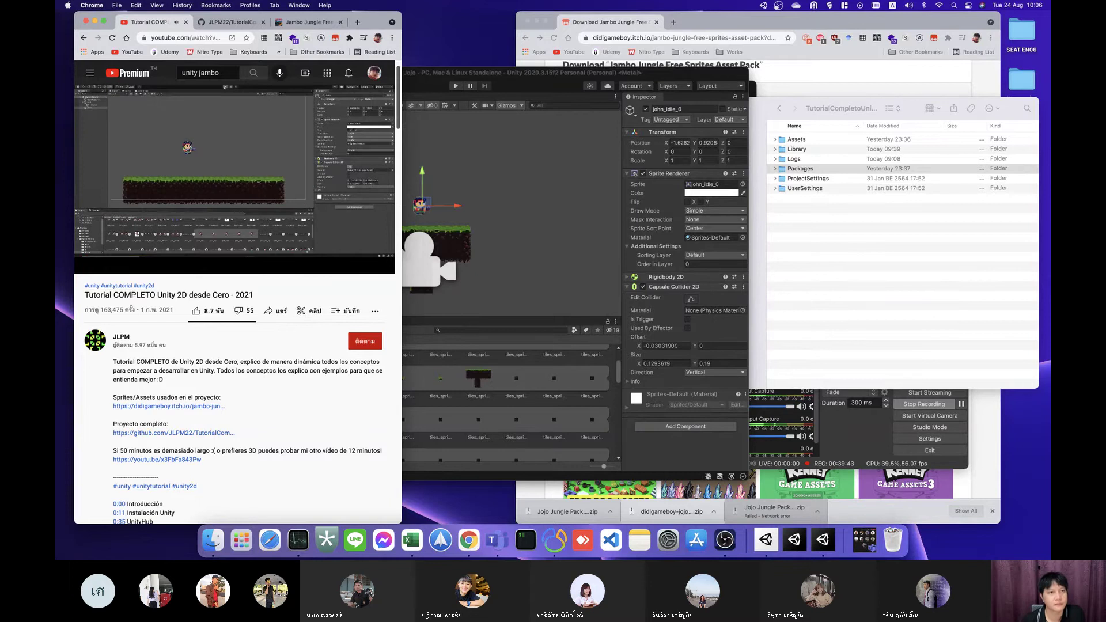
pyautogui.click(344, 146)
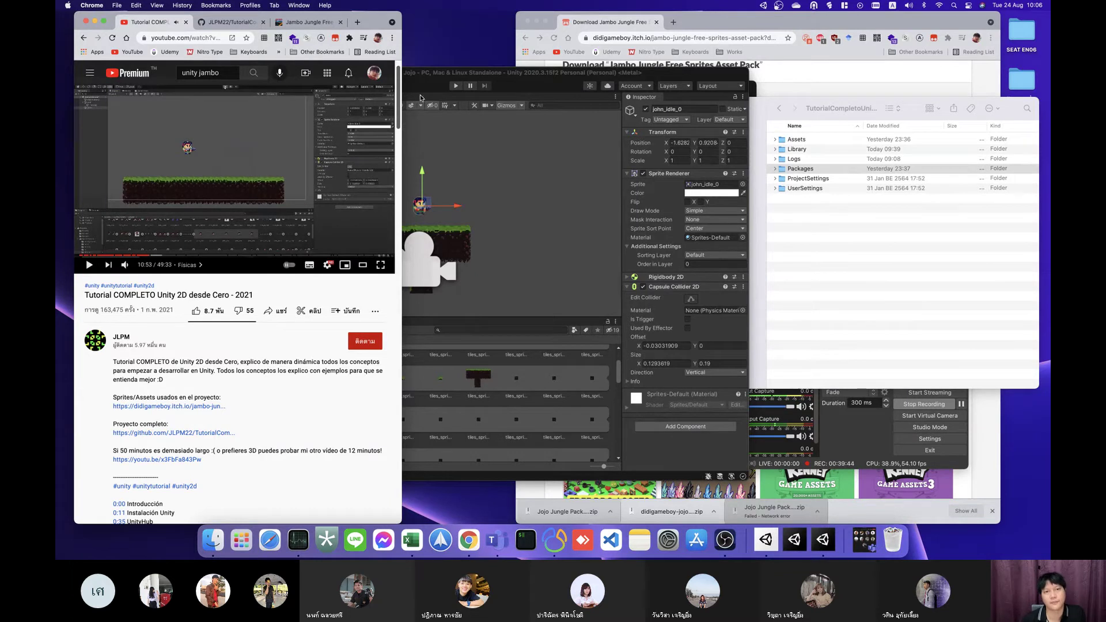
pyautogui.click(493, 85)
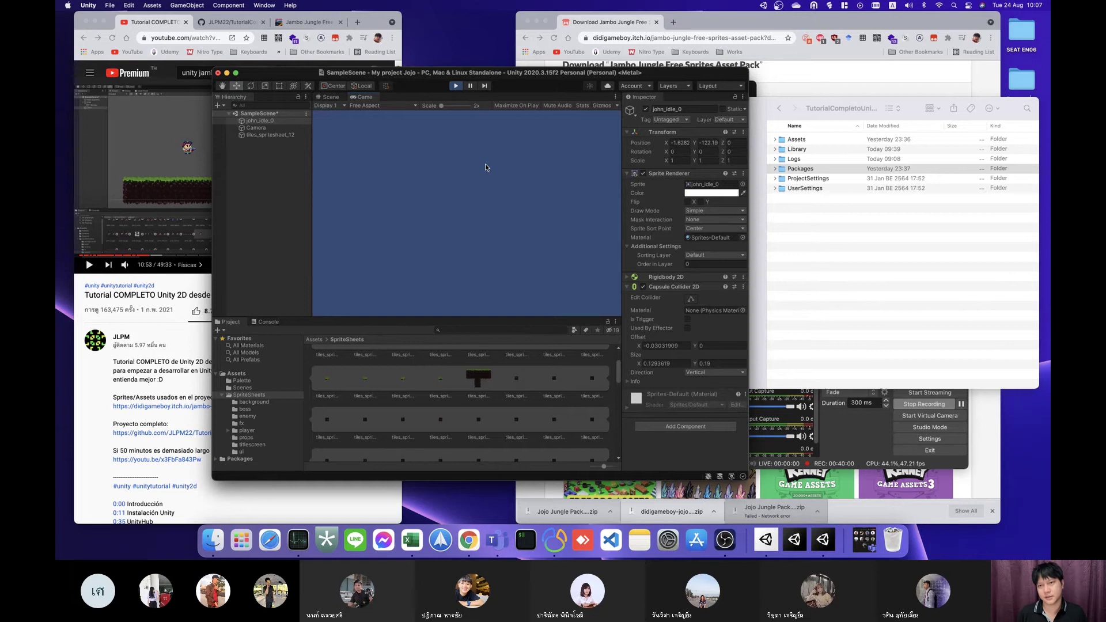
# Step: Stop play mode and try removing the platform's Rigidbody 2D, dismissing the dependency warning
pyautogui.click(259, 136)
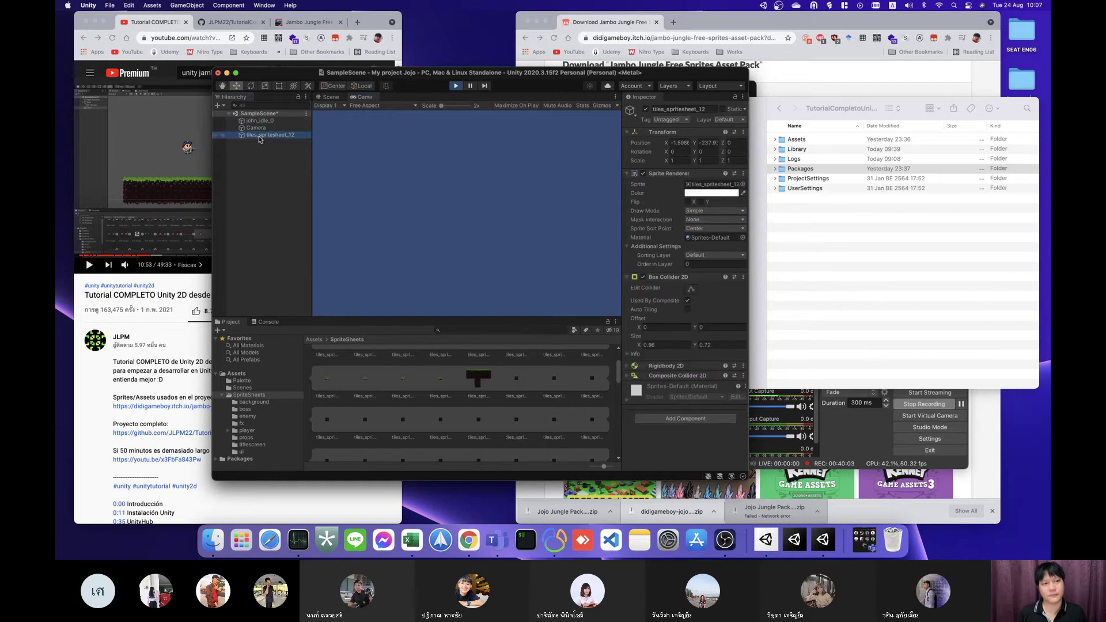
pyautogui.click(455, 85)
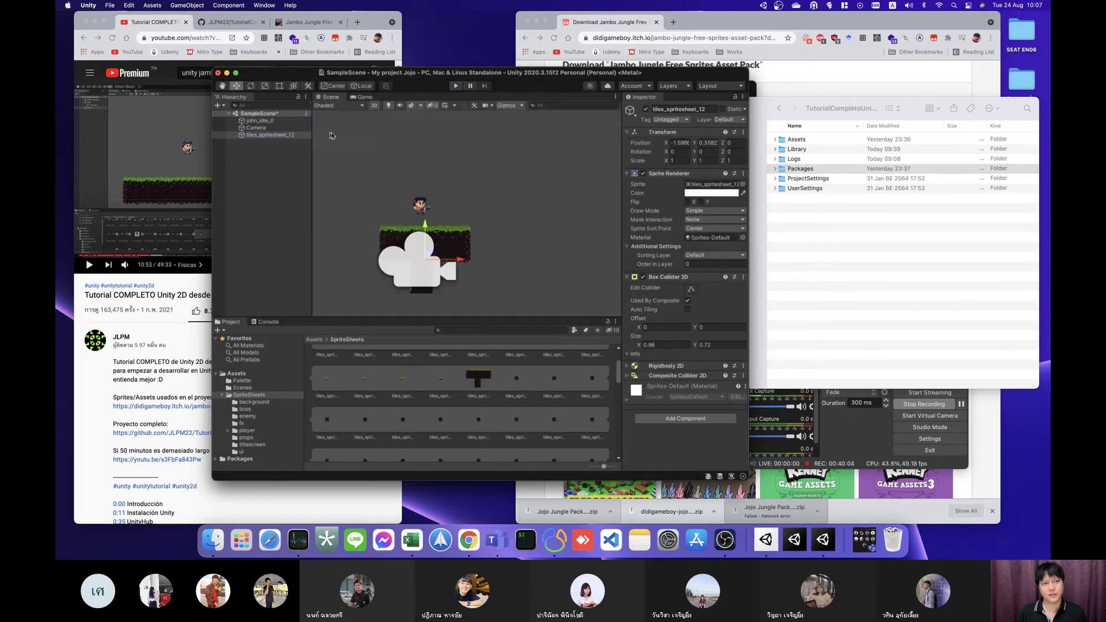
pyautogui.click(276, 137)
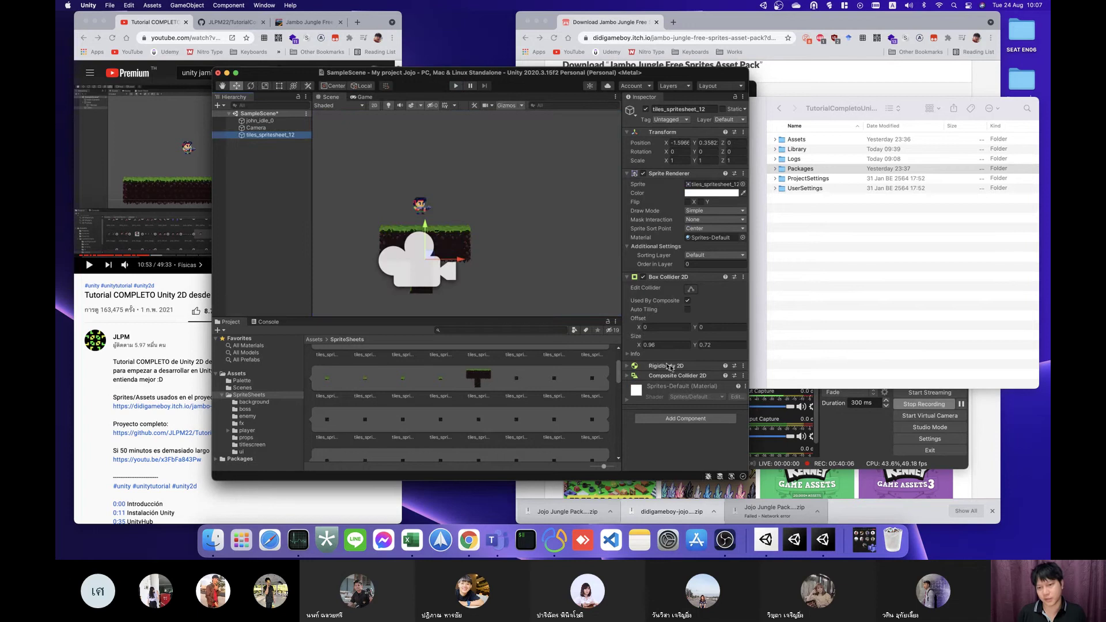
pyautogui.click(743, 370)
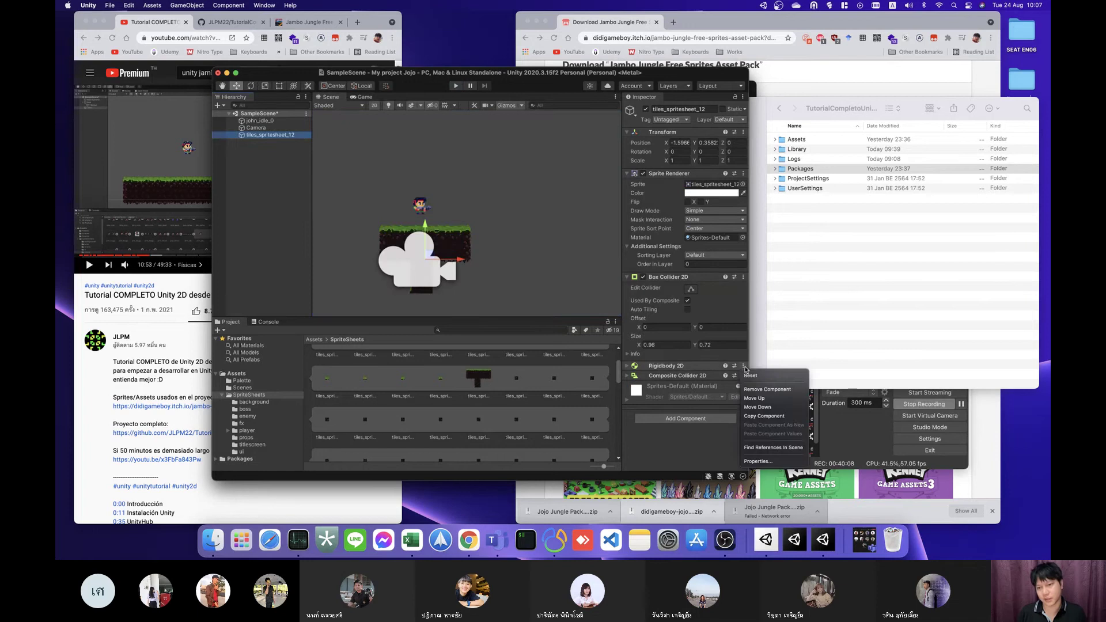
pyautogui.click(764, 392)
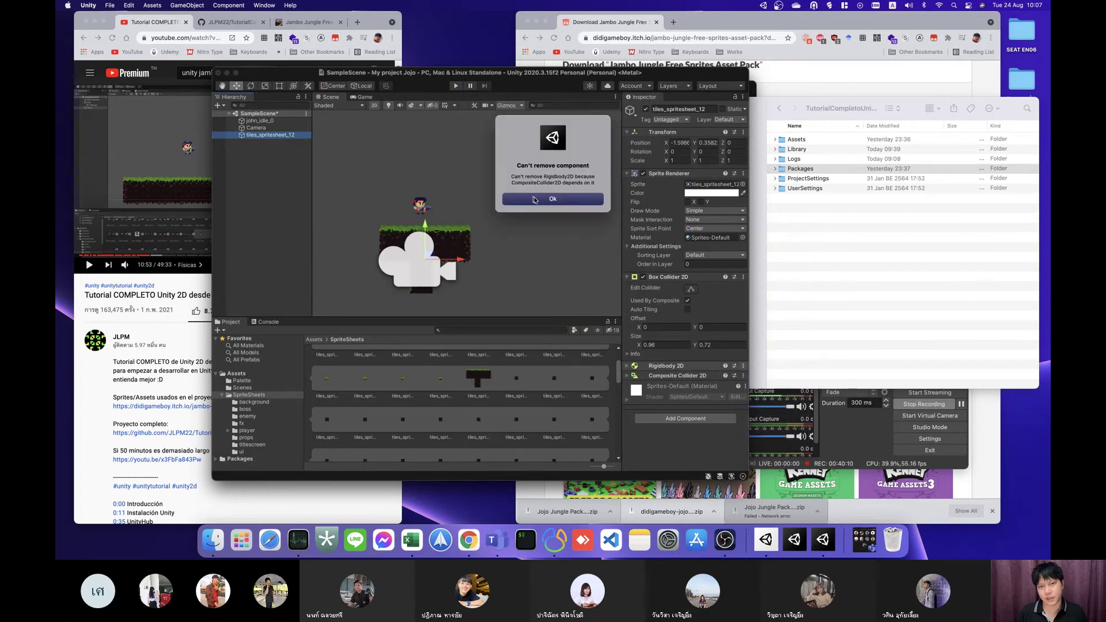
pyautogui.click(568, 199)
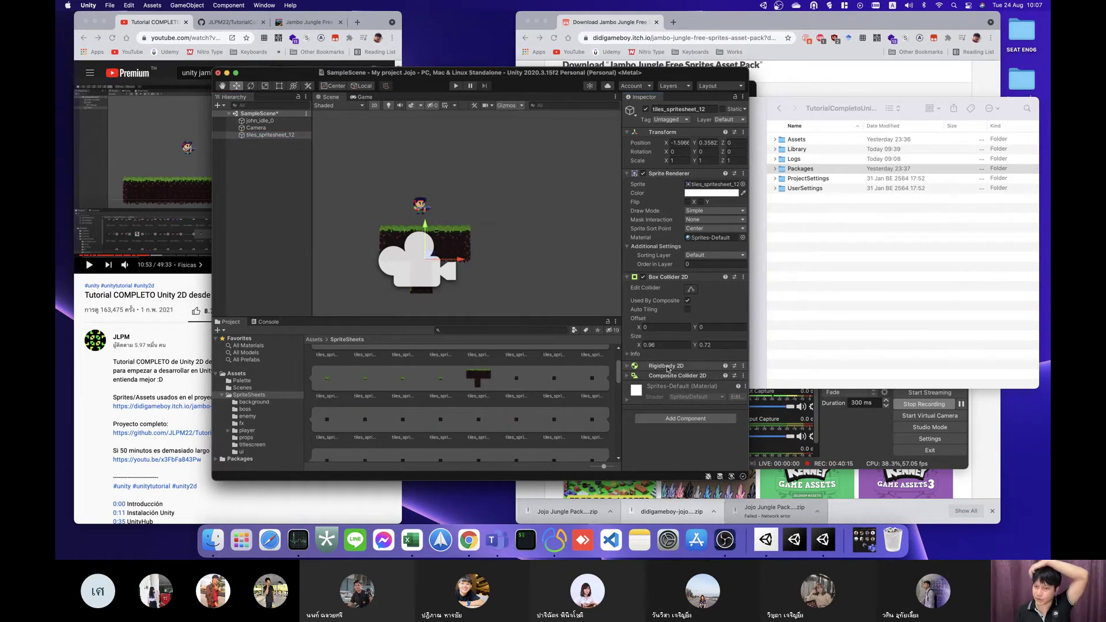
# Step: Remove the Composite Collider 2D, then the Rigidbody 2D, from tiles_spritesheet_12
pyautogui.click(744, 376)
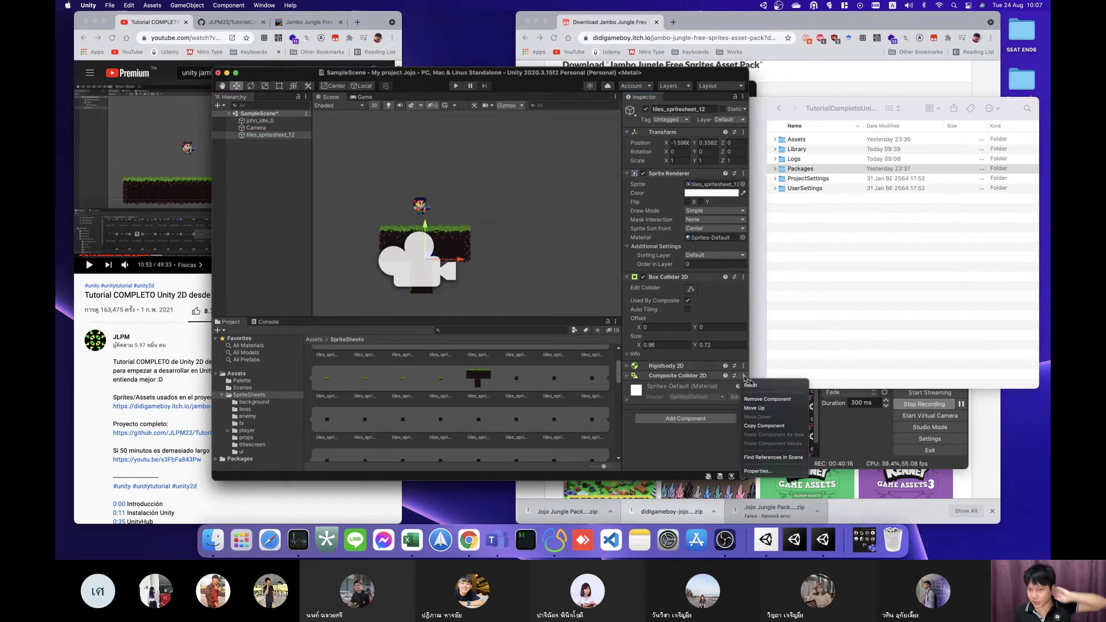
pyautogui.click(767, 399)
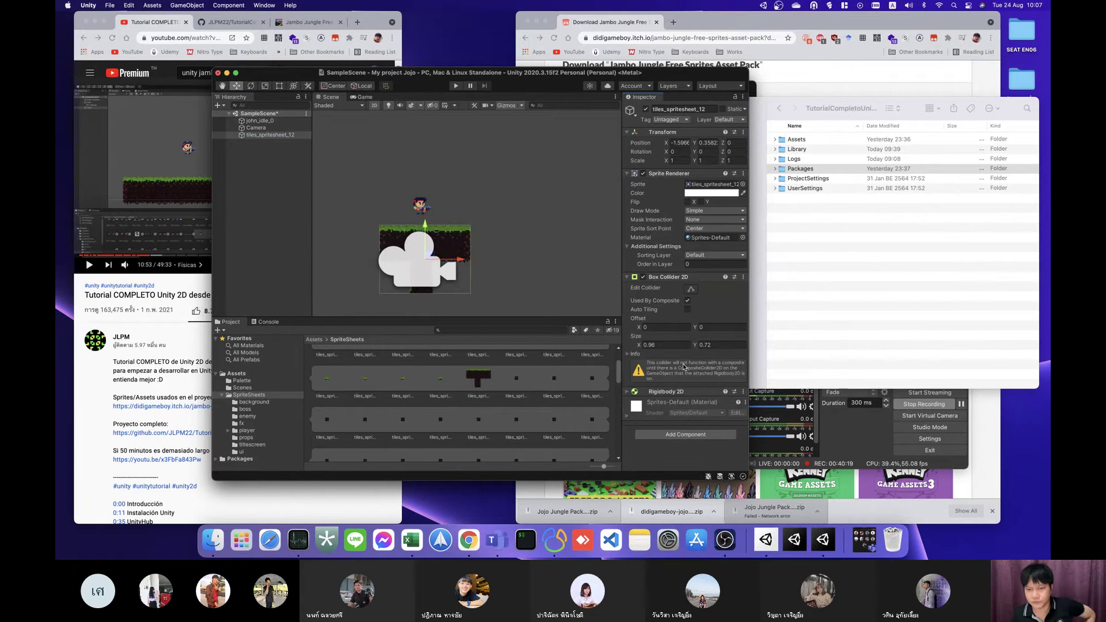
pyautogui.click(743, 392)
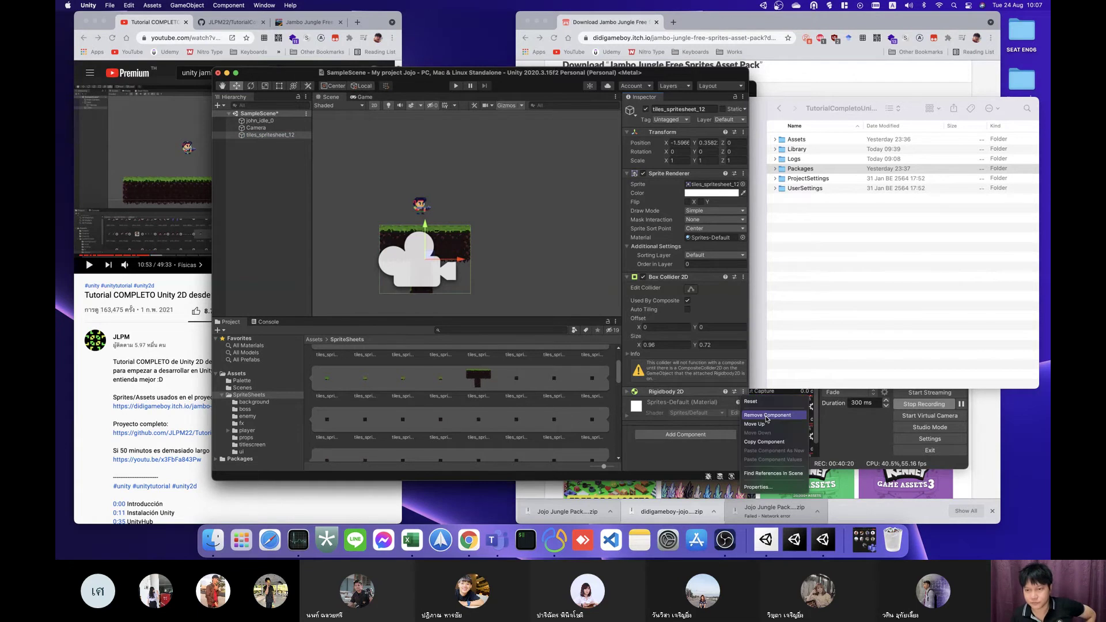
pyautogui.click(767, 416)
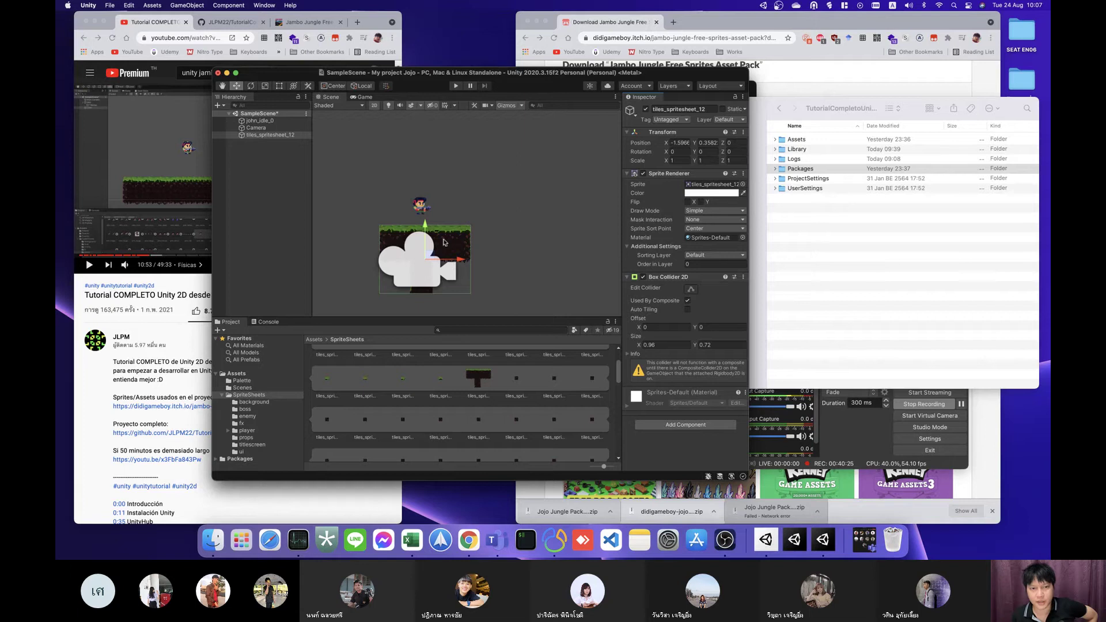
pyautogui.click(420, 206)
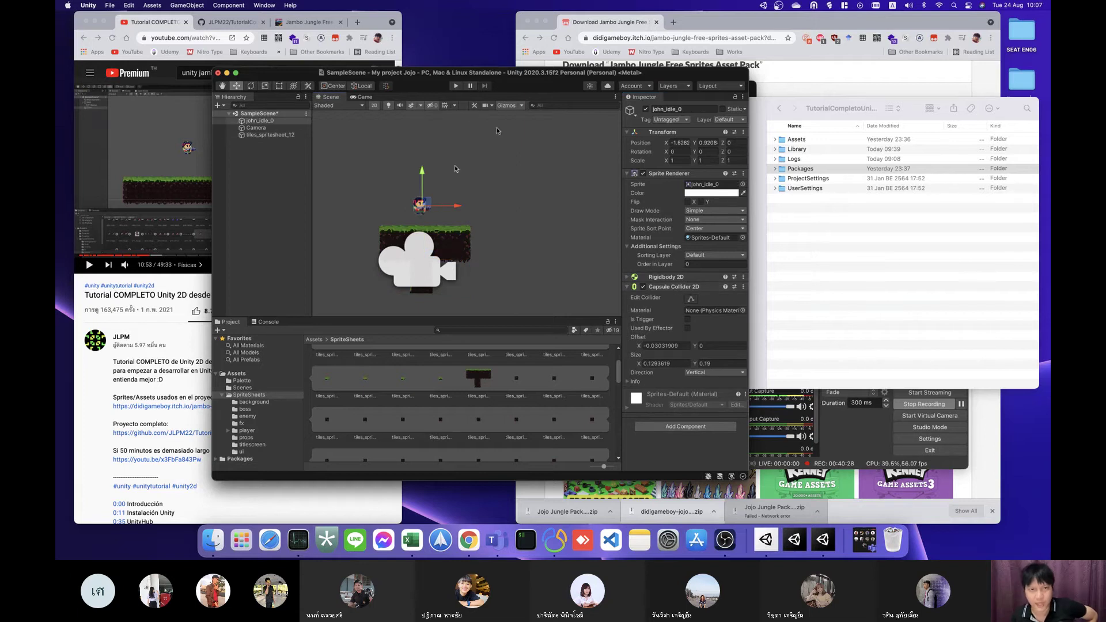
# Step: Play the scene to watch John land on the T-shaped platform, then resume the tutorial
pyautogui.click(455, 86)
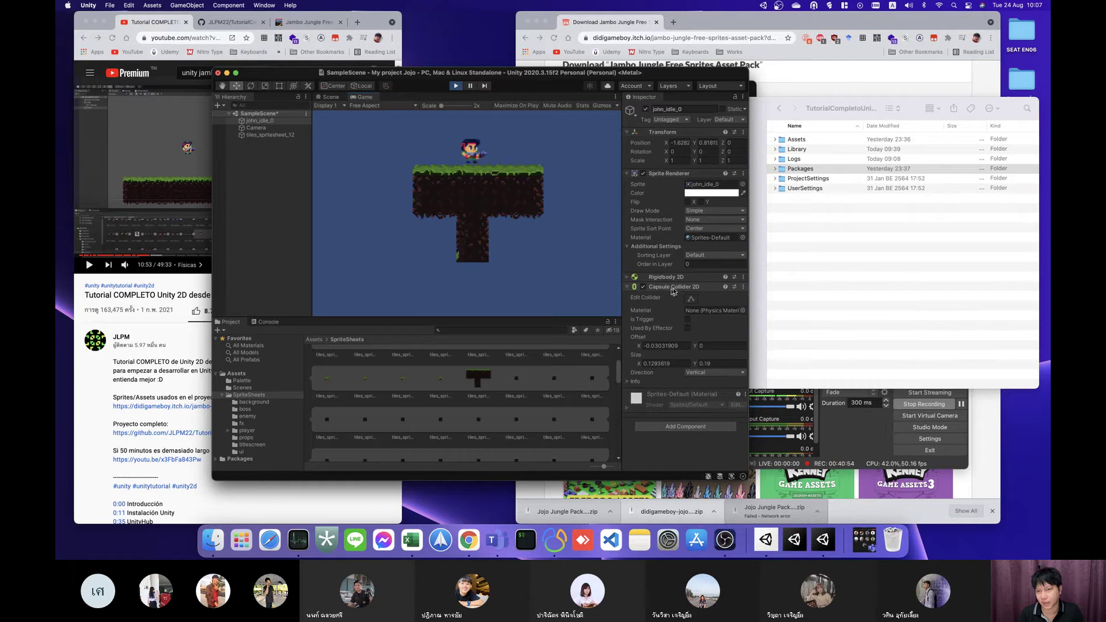
pyautogui.click(177, 169)
pyautogui.press('Right')
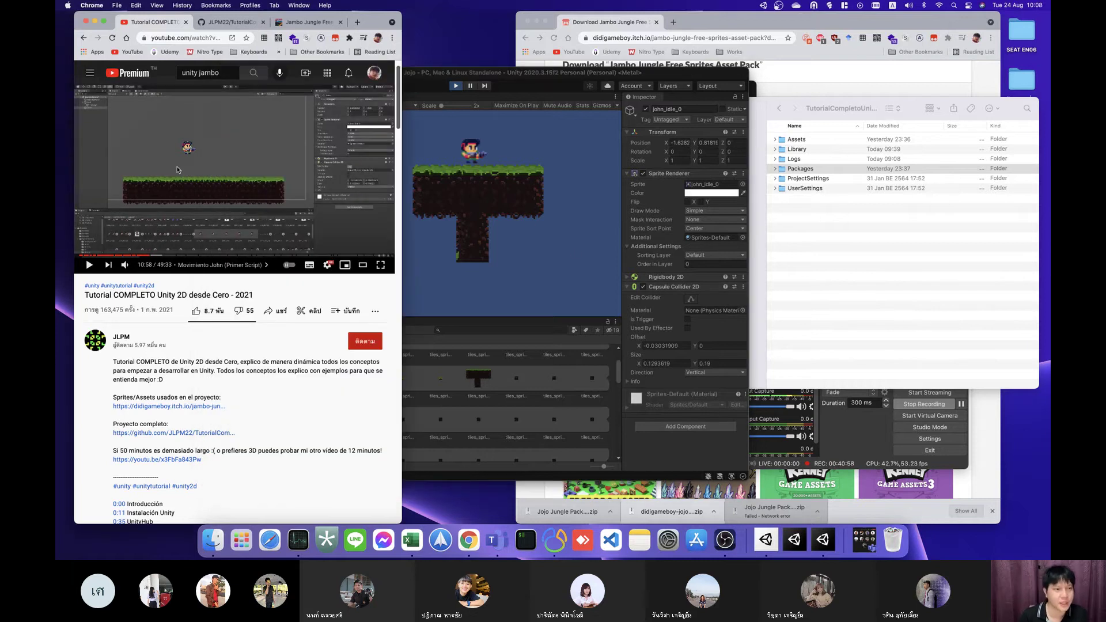
# Step: Cue the tutorial to 11:11, just before the Movimiento John (Primer Script) chapter
pyautogui.press('Right')
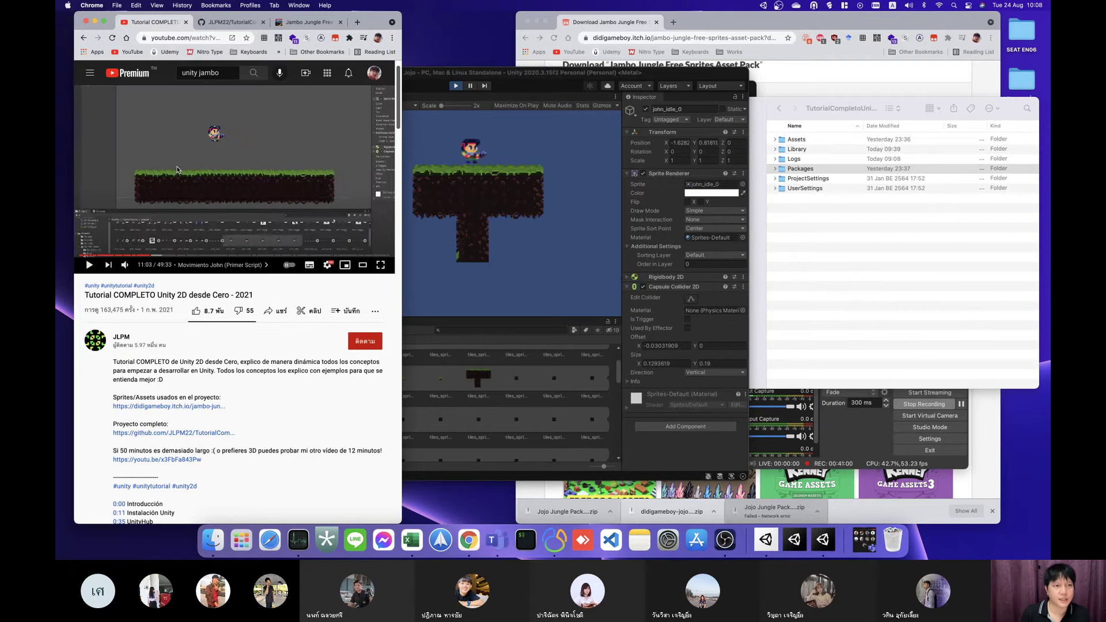
pyautogui.press('Right')
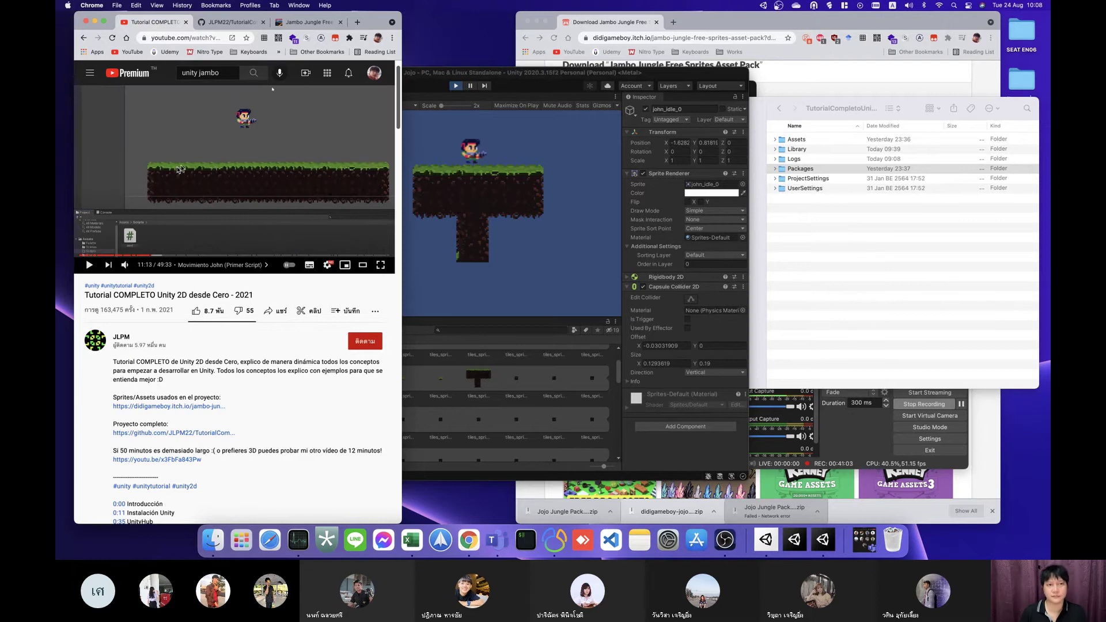
pyautogui.click(292, 141)
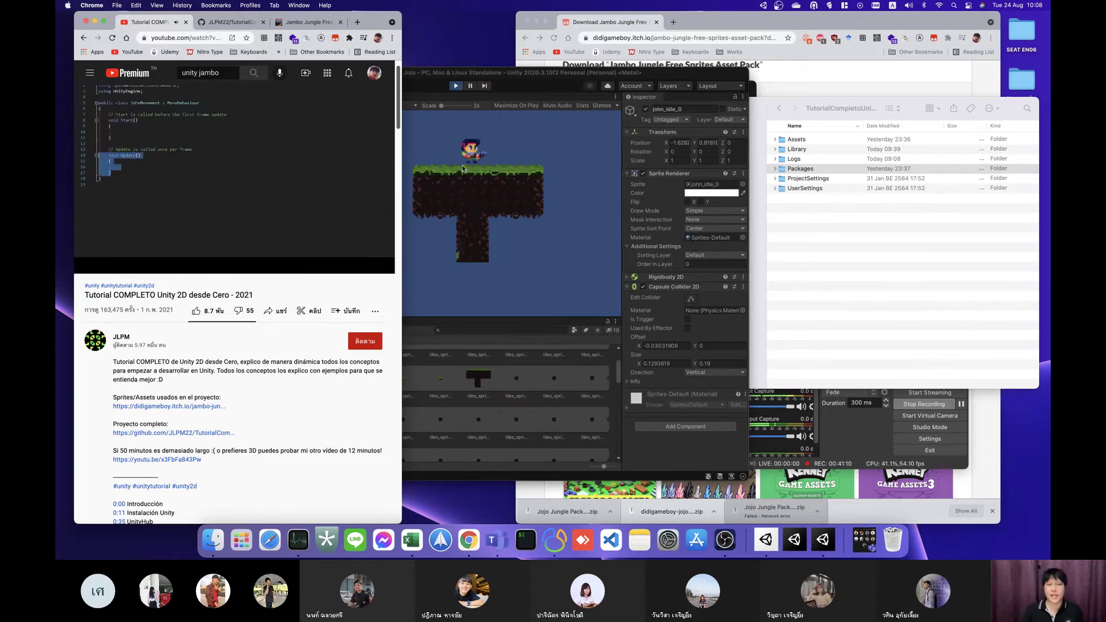
pyautogui.click(273, 165)
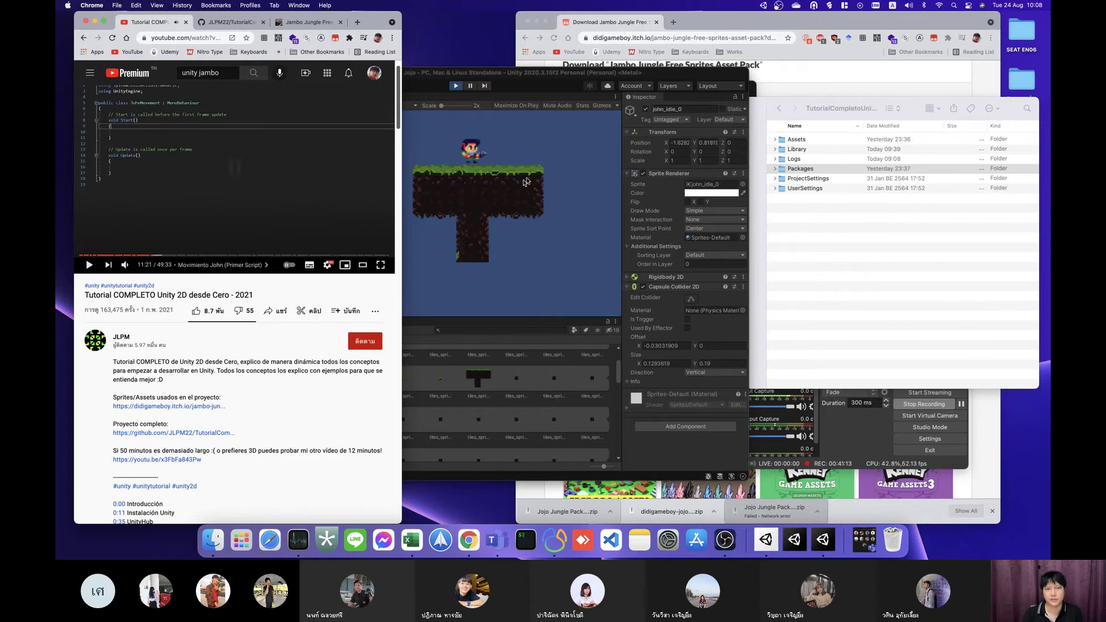
pyautogui.click(472, 159)
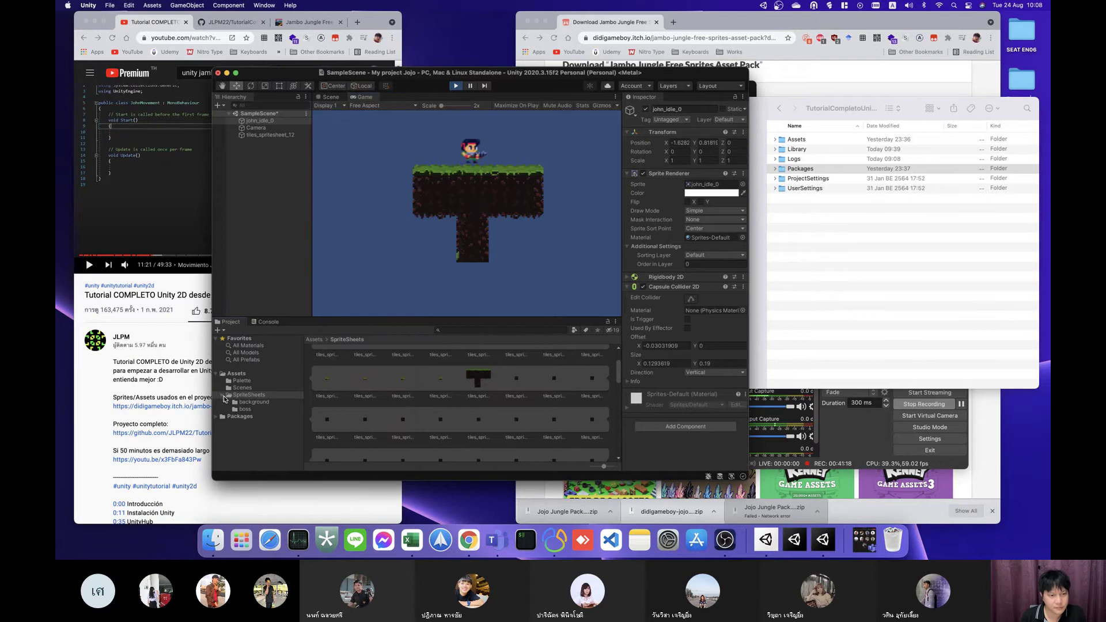
pyautogui.click(130, 228)
pyautogui.press('j')
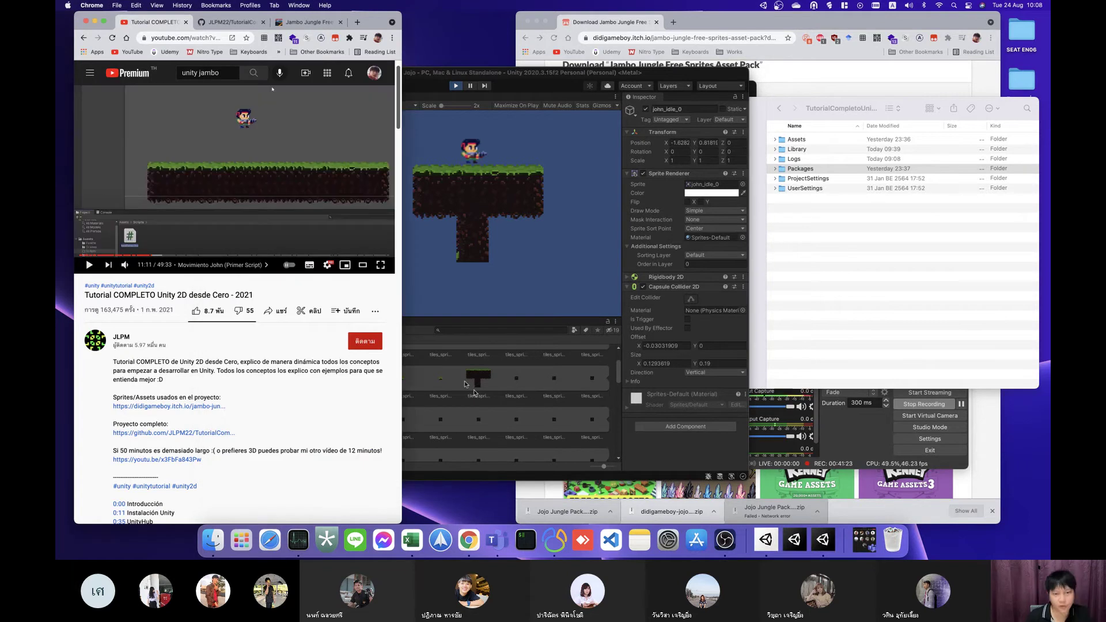
pyautogui.click(427, 337)
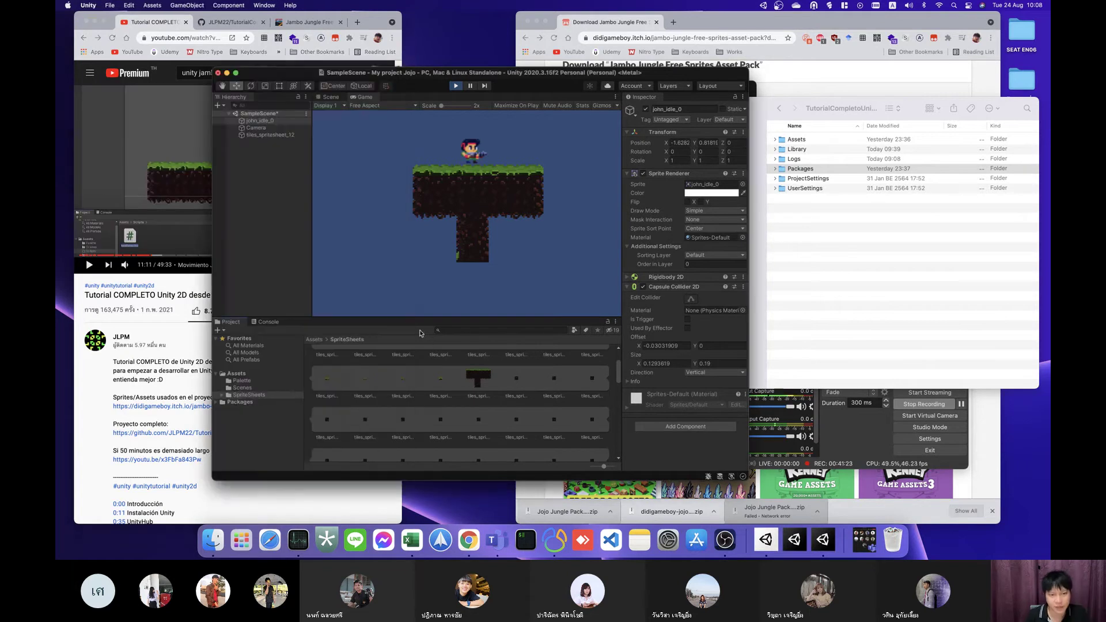
# Step: Create a Scripts folder in Assets and open it
pyautogui.rightClick(232, 378)
pyautogui.moveTo(264, 271)
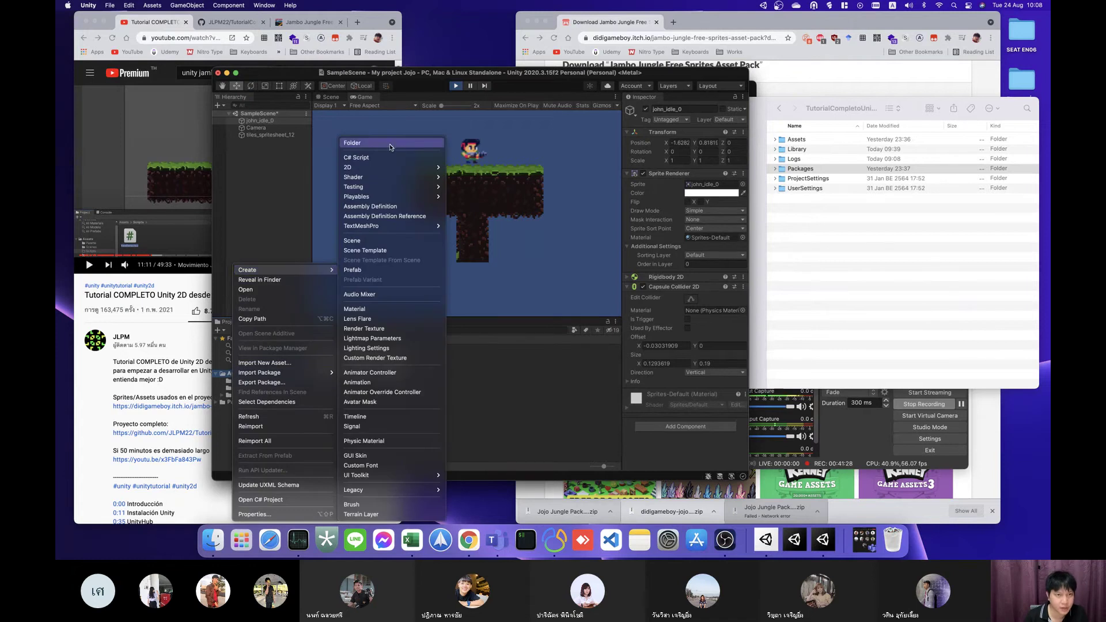
pyautogui.click(418, 143)
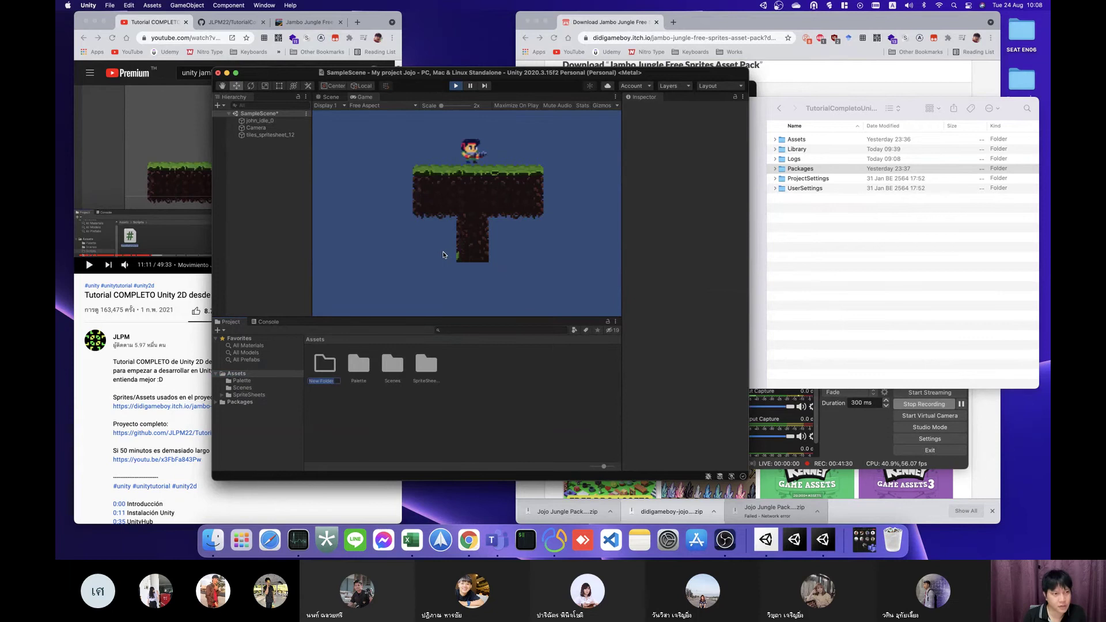
pyautogui.write('Scripts')
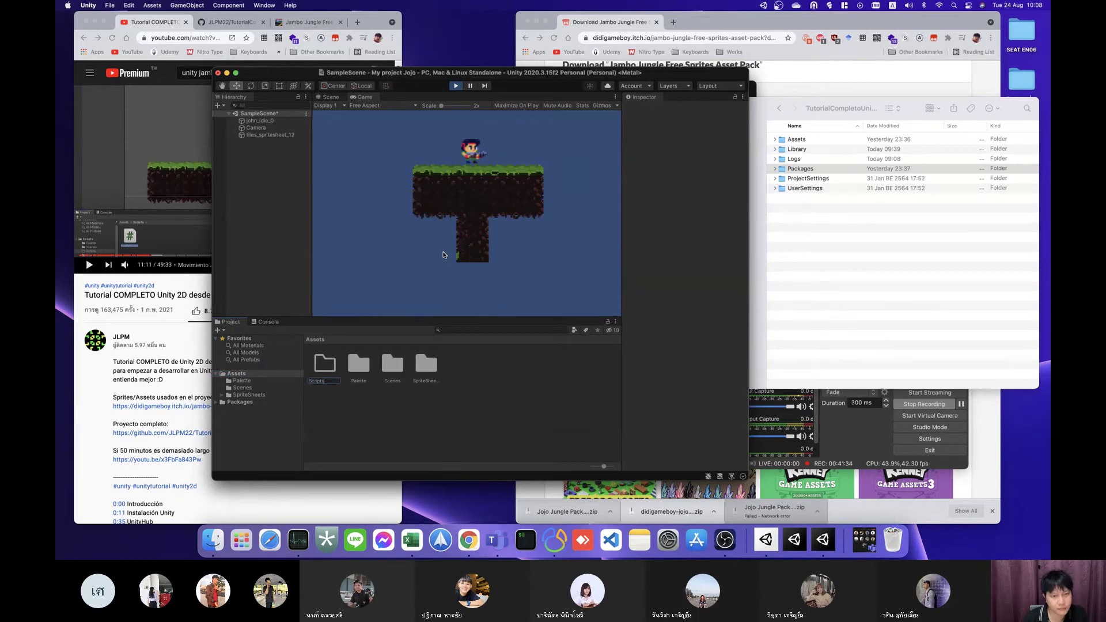
pyautogui.press('Return')
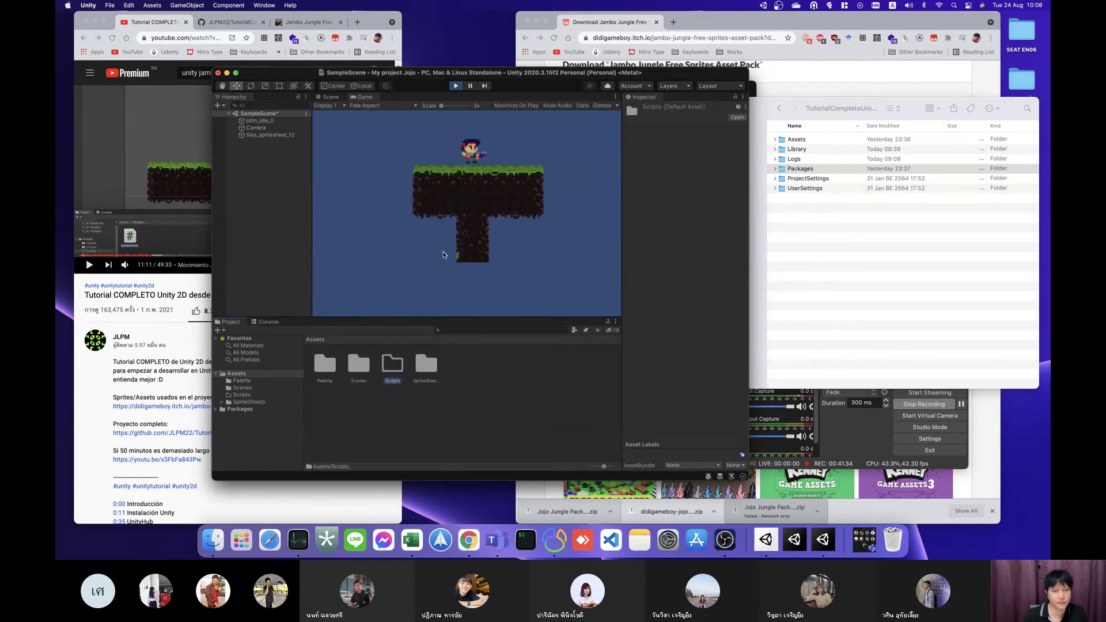
pyautogui.doubleClick(390, 366)
# Step: Create a new C# script, NewBehaviourScript, inside the Scripts folder
pyautogui.rightClick(375, 372)
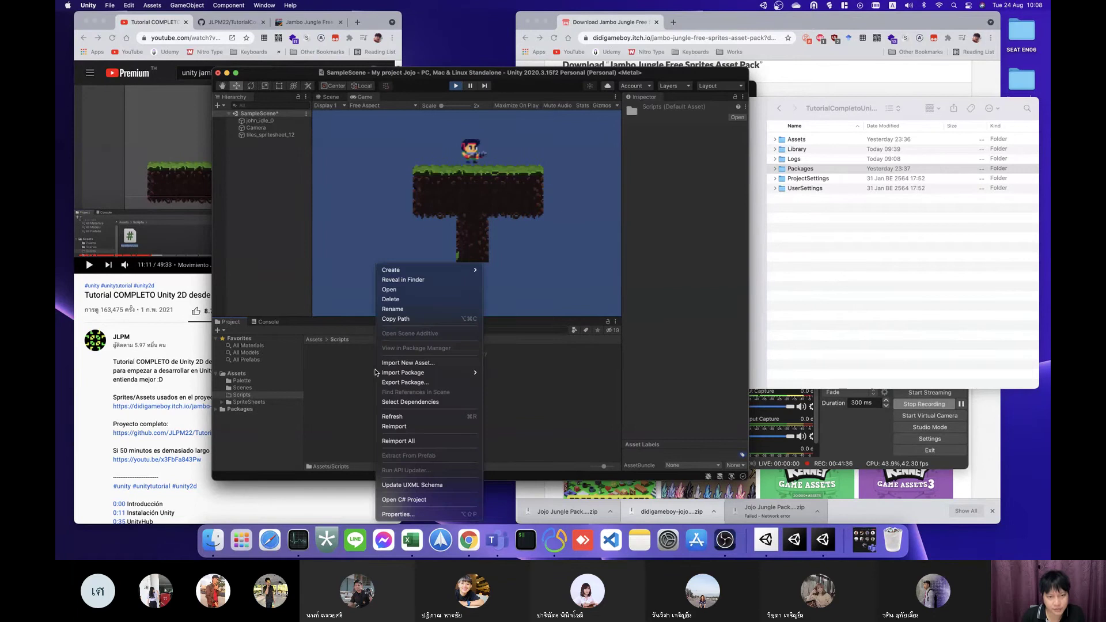
pyautogui.moveTo(419, 273)
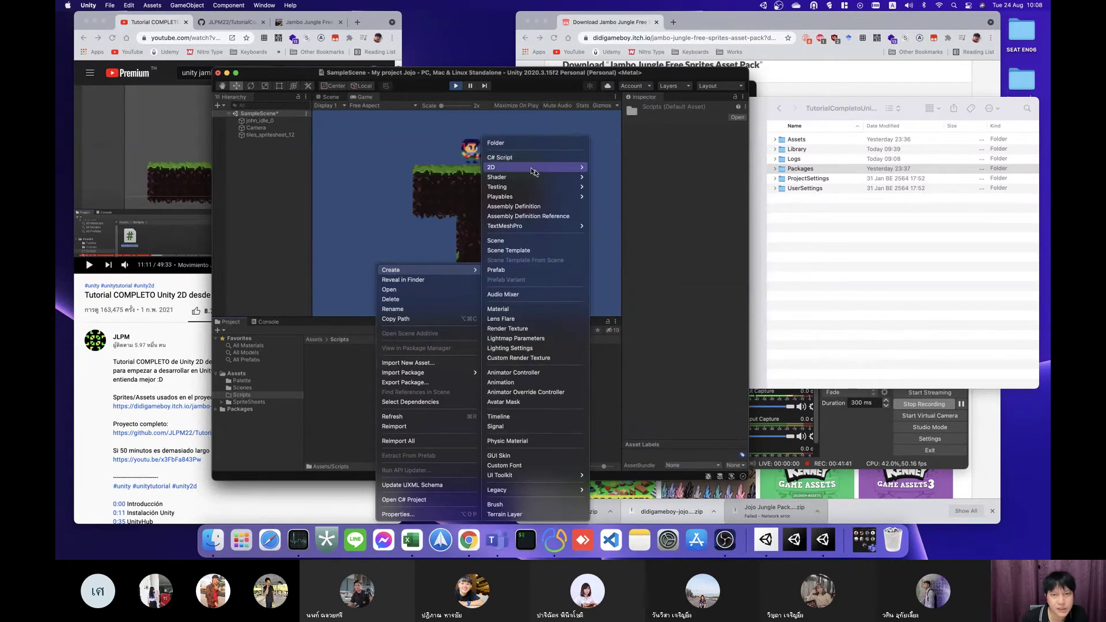
pyautogui.click(510, 158)
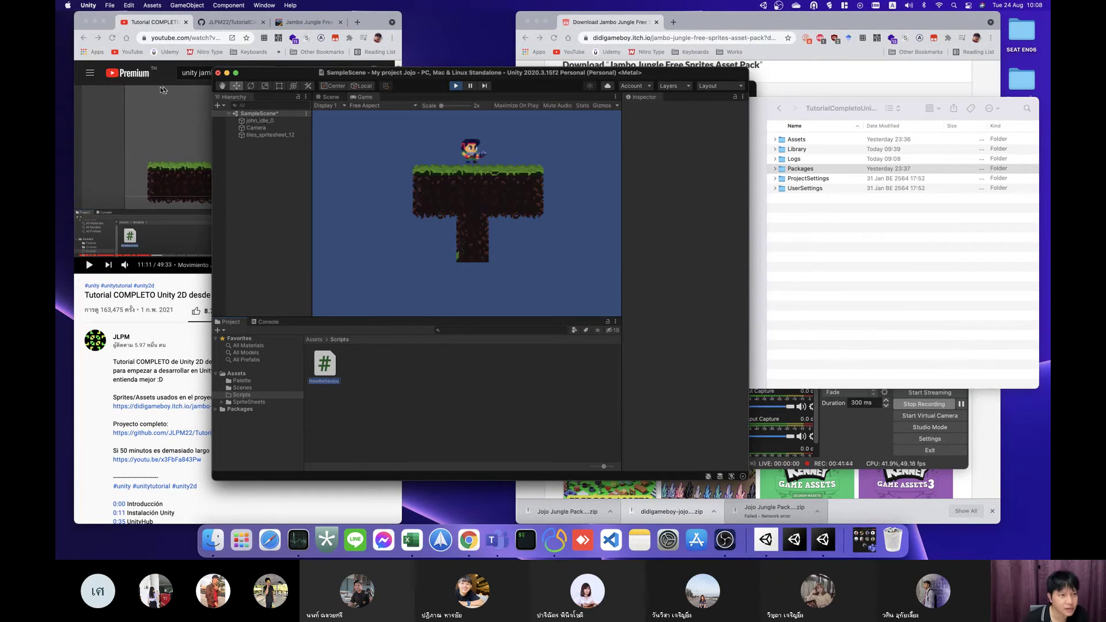
pyautogui.click(173, 144)
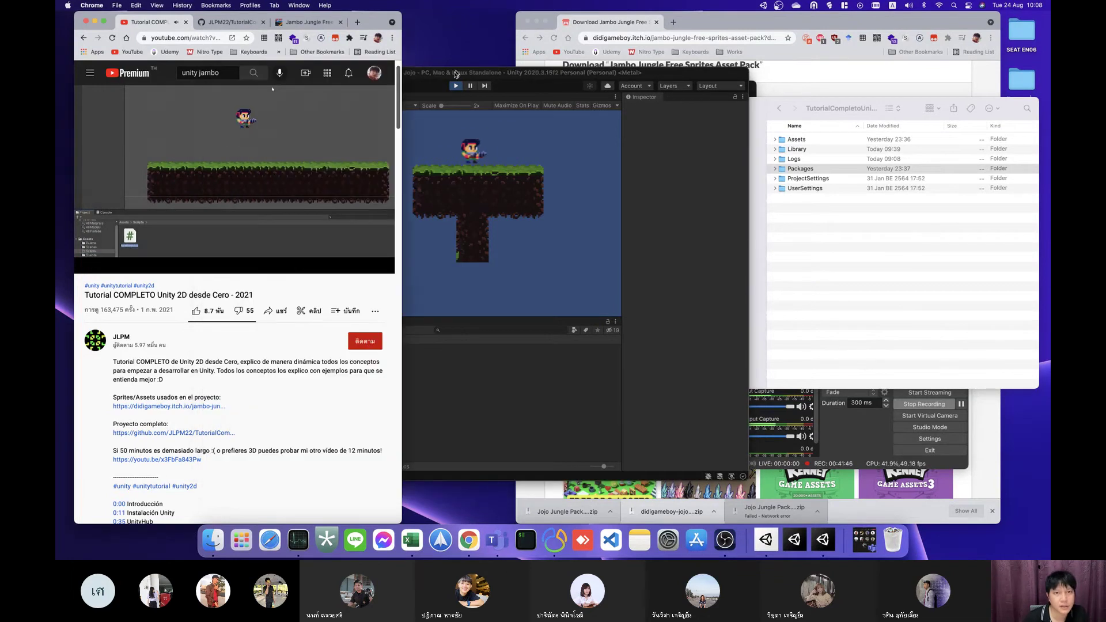
pyautogui.moveTo(456, 73)
pyautogui.mouseDown()
pyautogui.moveTo(416, 73)
pyautogui.moveTo(664, 53)
pyautogui.mouseUp()
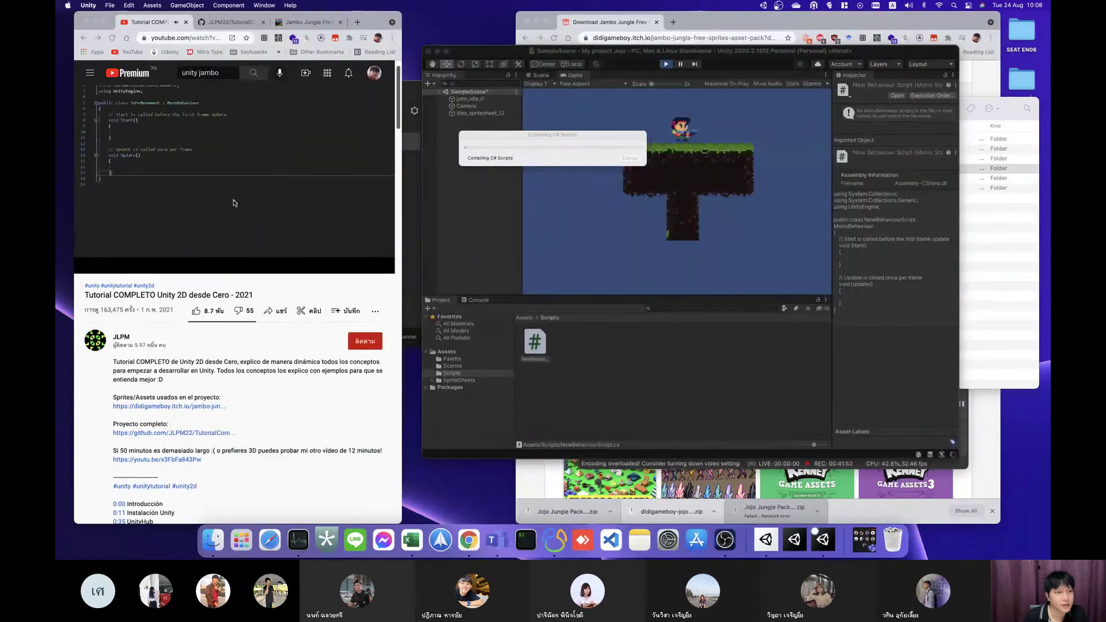
# Step: Pause the tutorial and briefly check the system activity monitor
pyautogui.click(215, 198)
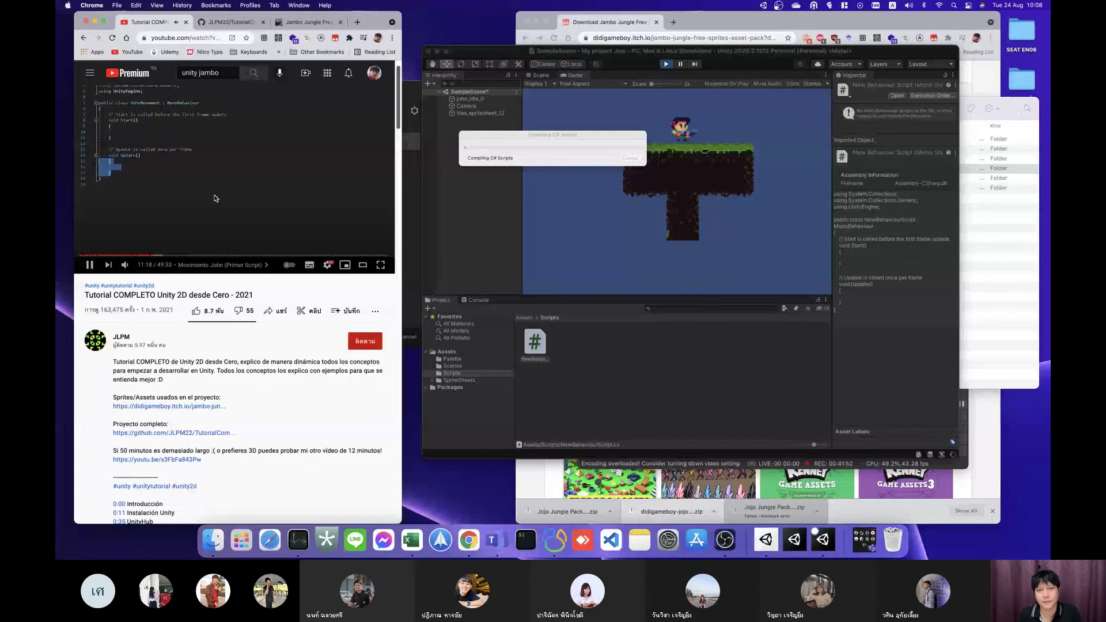
pyautogui.click(214, 198)
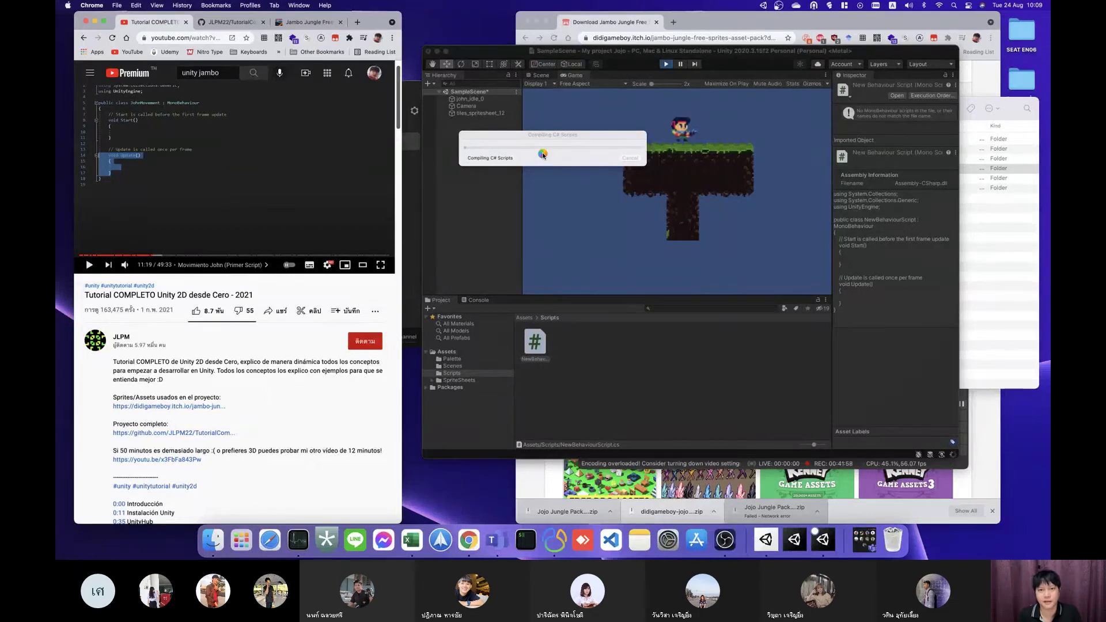
pyautogui.click(298, 539)
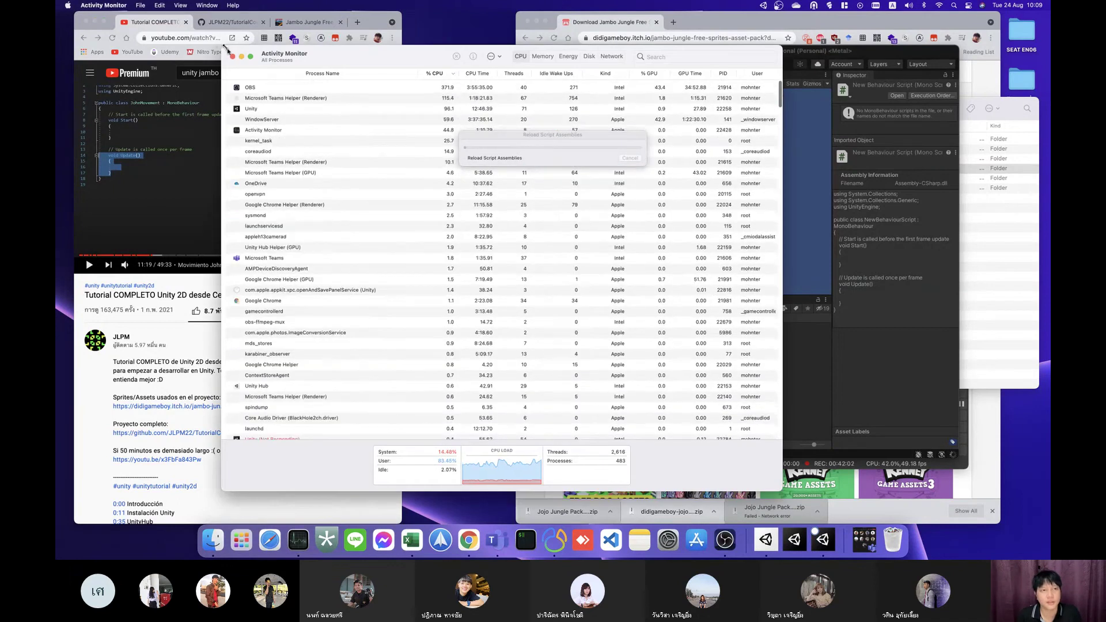
pyautogui.click(233, 57)
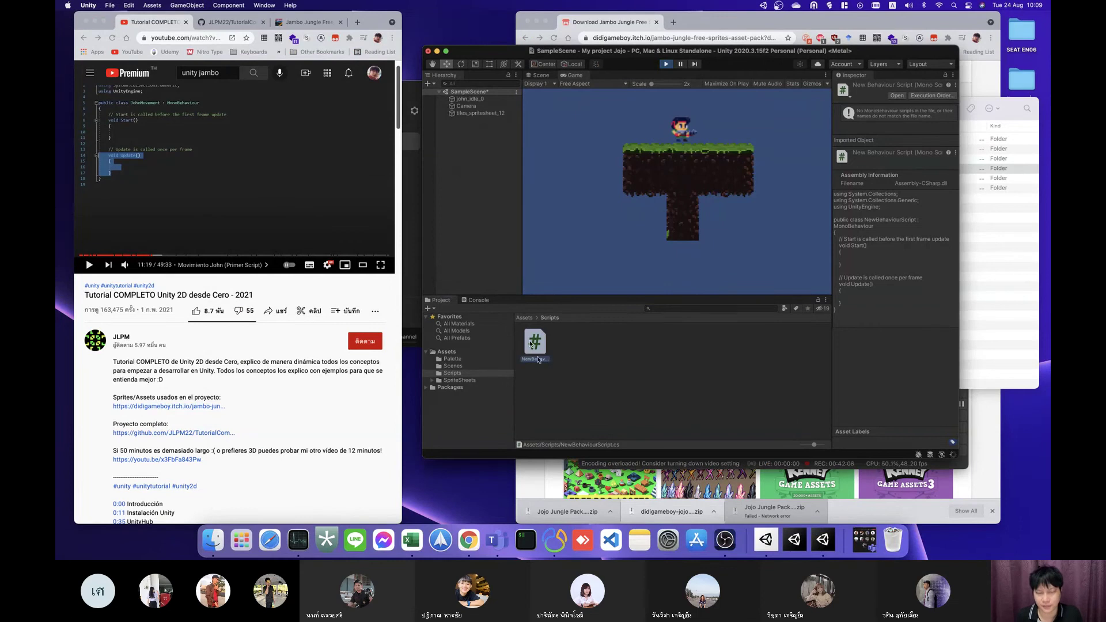
pyautogui.rightClick(536, 358)
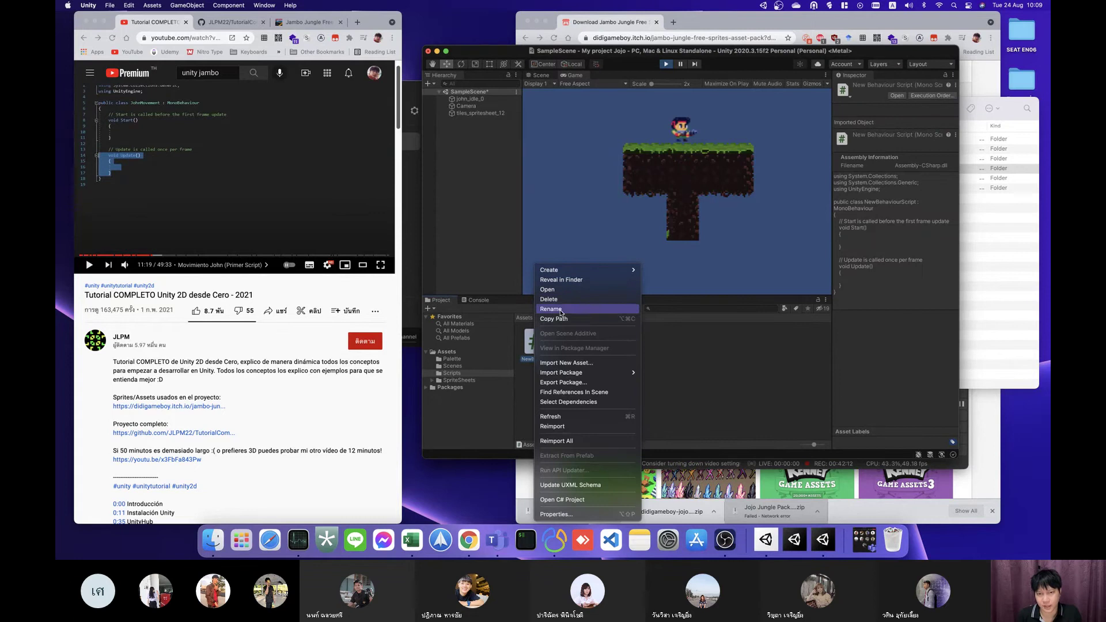
pyautogui.click(736, 376)
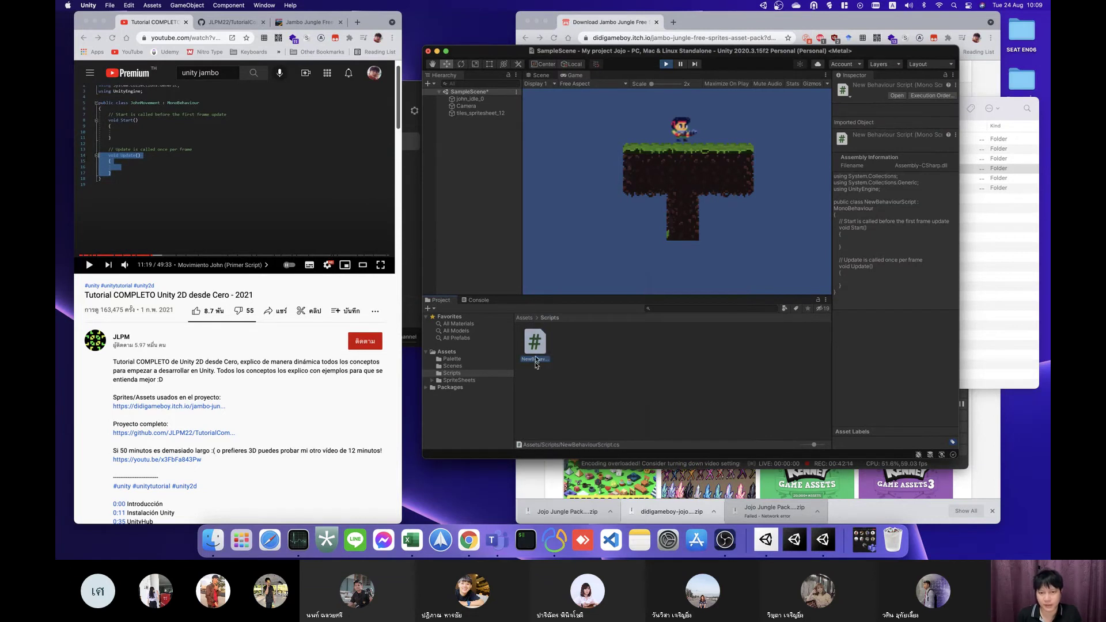
# Step: Create a C# script named JohnMovement in Scripts and select it
pyautogui.rightClick(621, 368)
pyautogui.moveTo(680, 269)
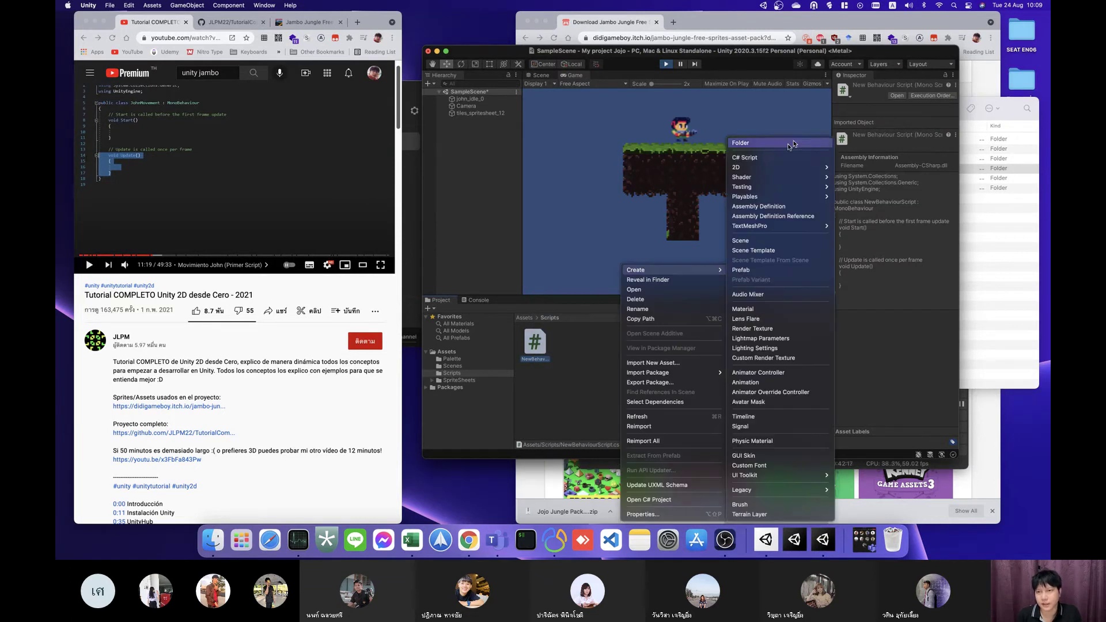
pyautogui.click(752, 158)
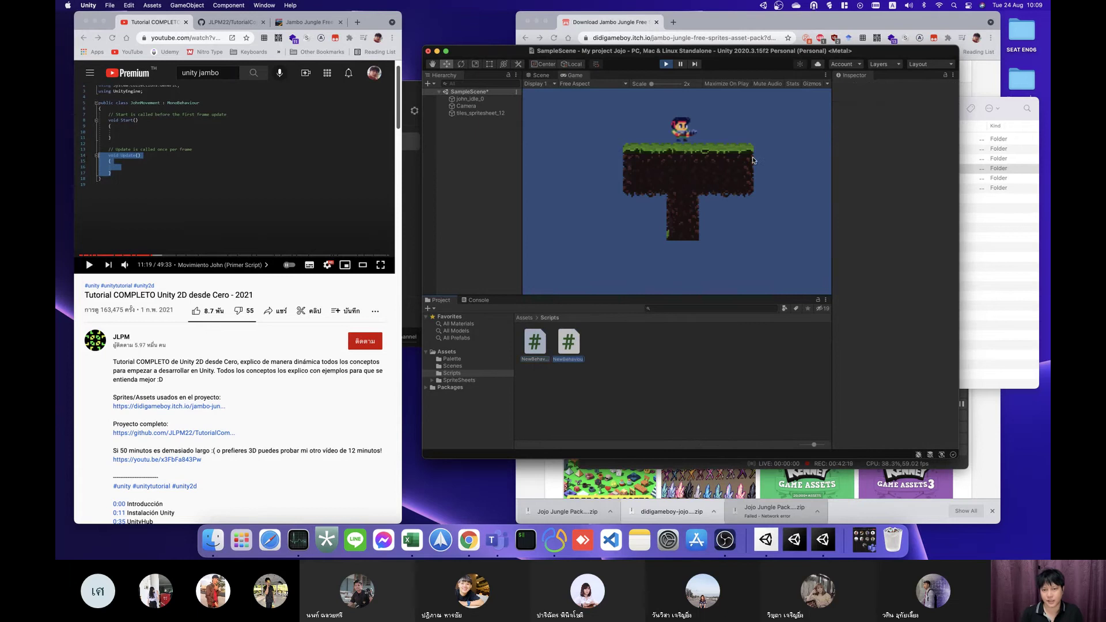
pyautogui.write('Joh')
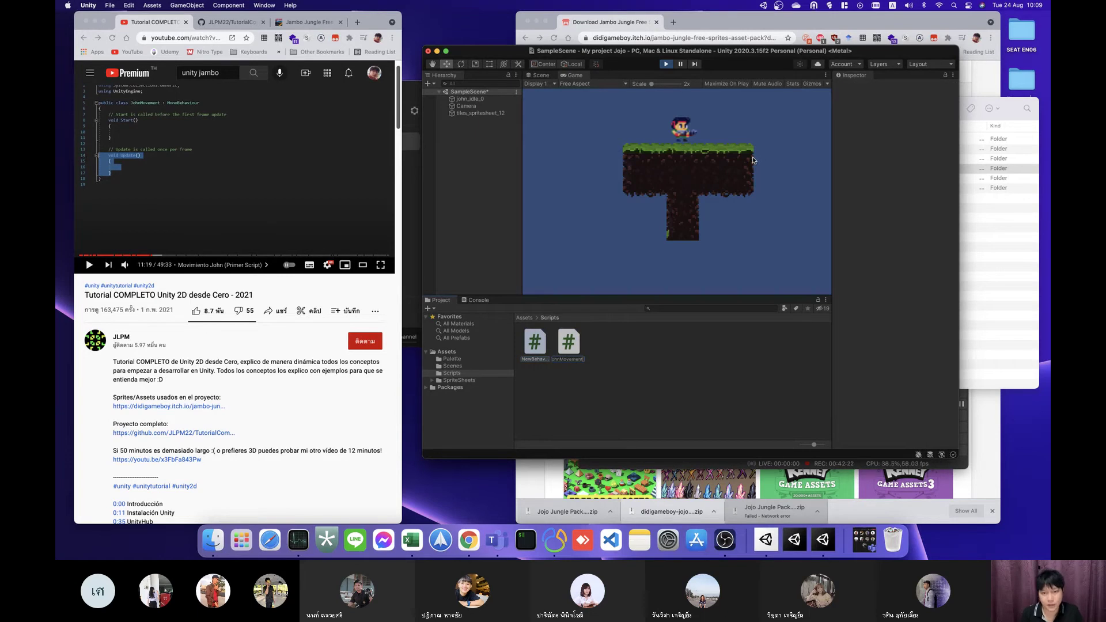
pyautogui.press('Return')
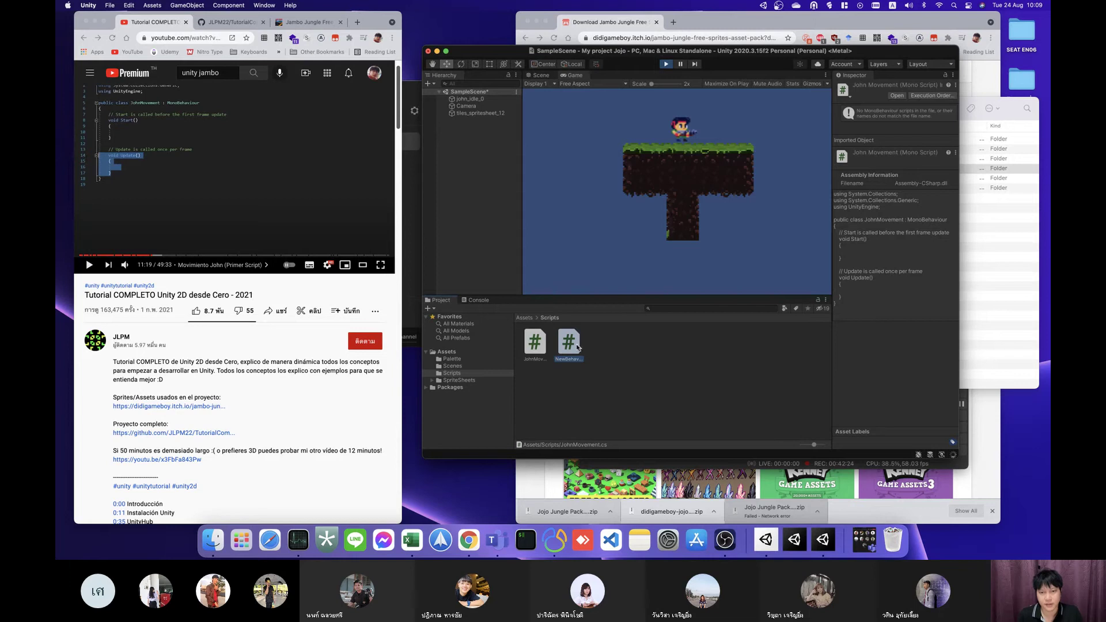
pyautogui.click(534, 344)
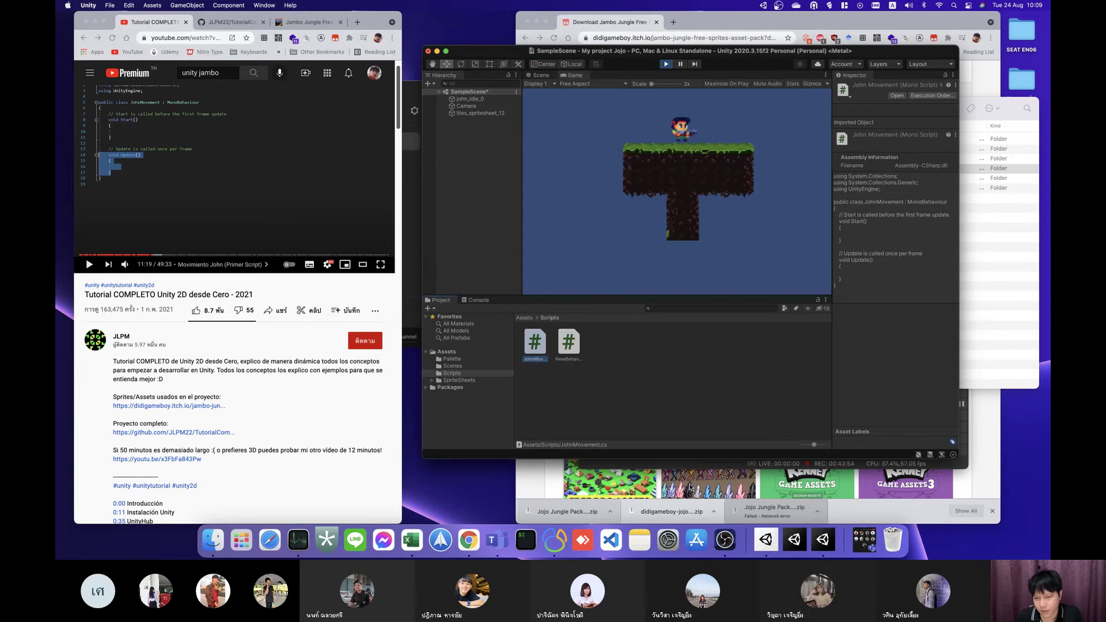
# Step: Stop the screen recording and open the JohnMovement script in VS Code
pyautogui.click(726, 541)
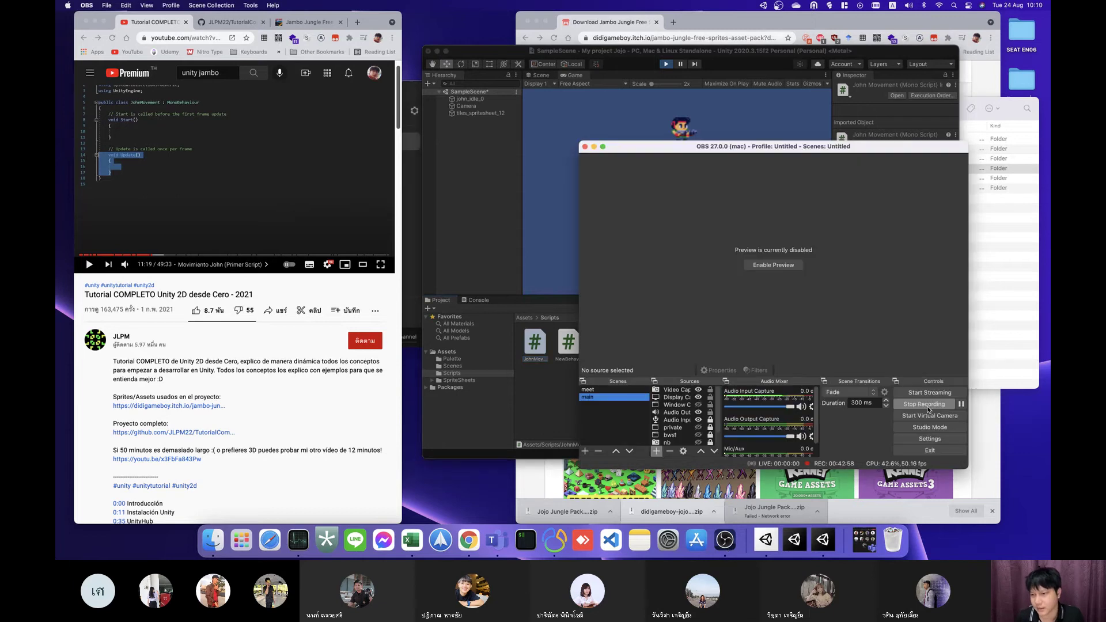
pyautogui.click(926, 405)
pyautogui.click(478, 251)
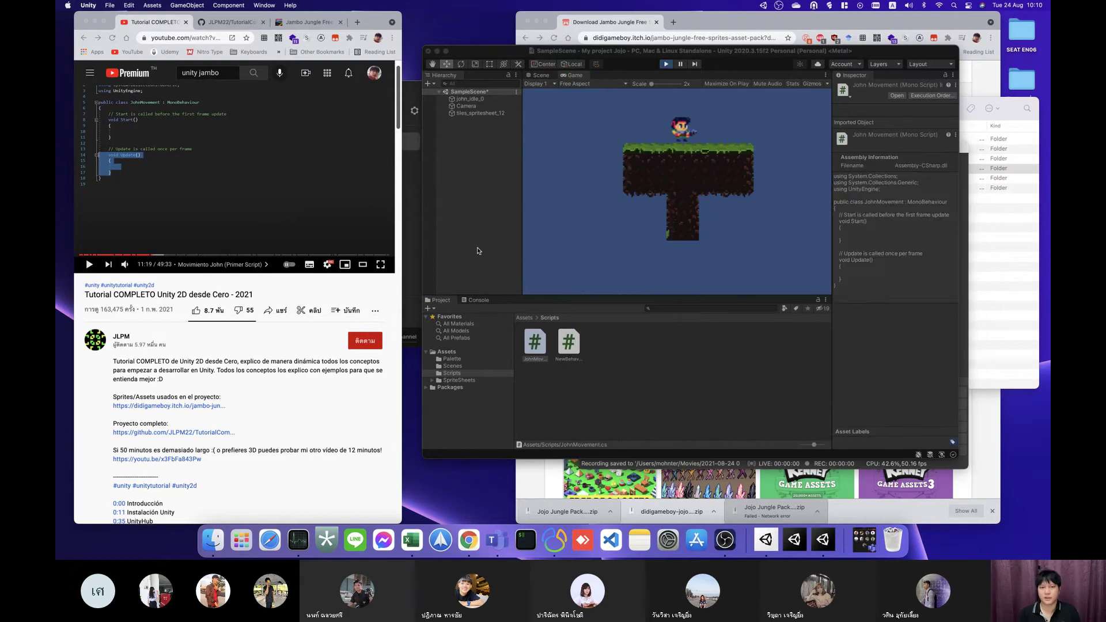
pyautogui.doubleClick(539, 350)
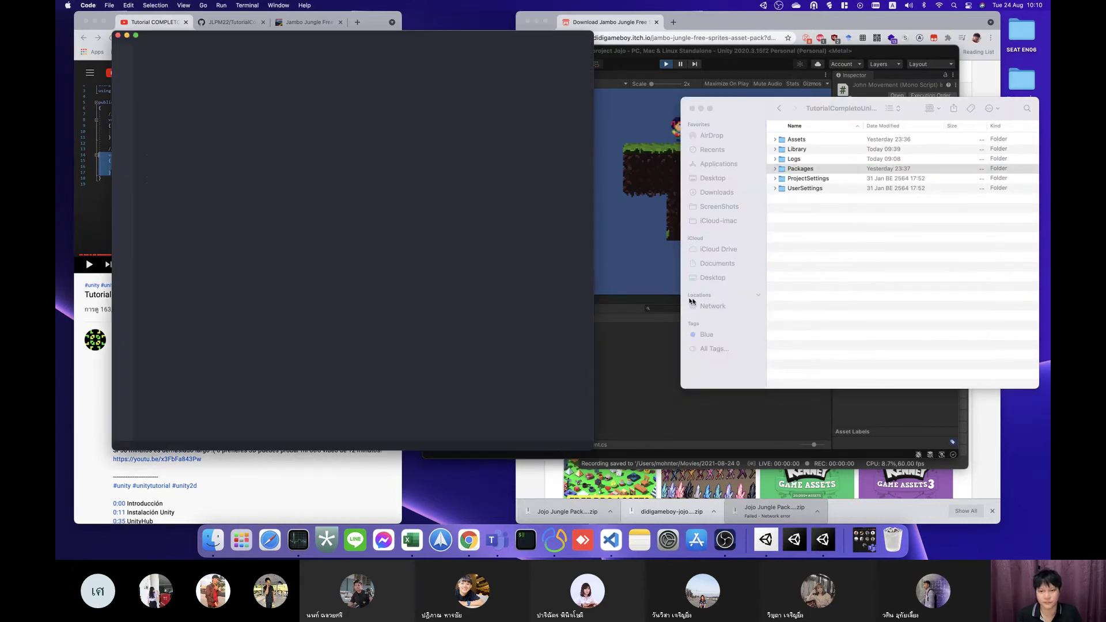
# Step: Dismiss the .NET SDK warning and add an empty indented line inside Start()
pyautogui.moveTo(235, 44); pyautogui.dragTo(545, 68)
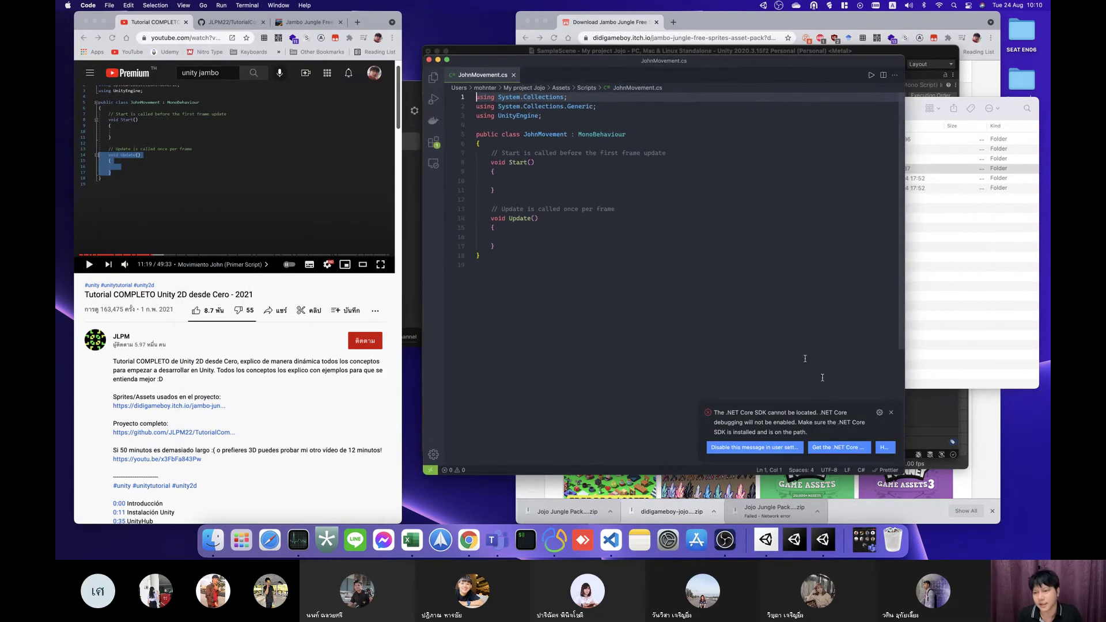
pyautogui.click(891, 412)
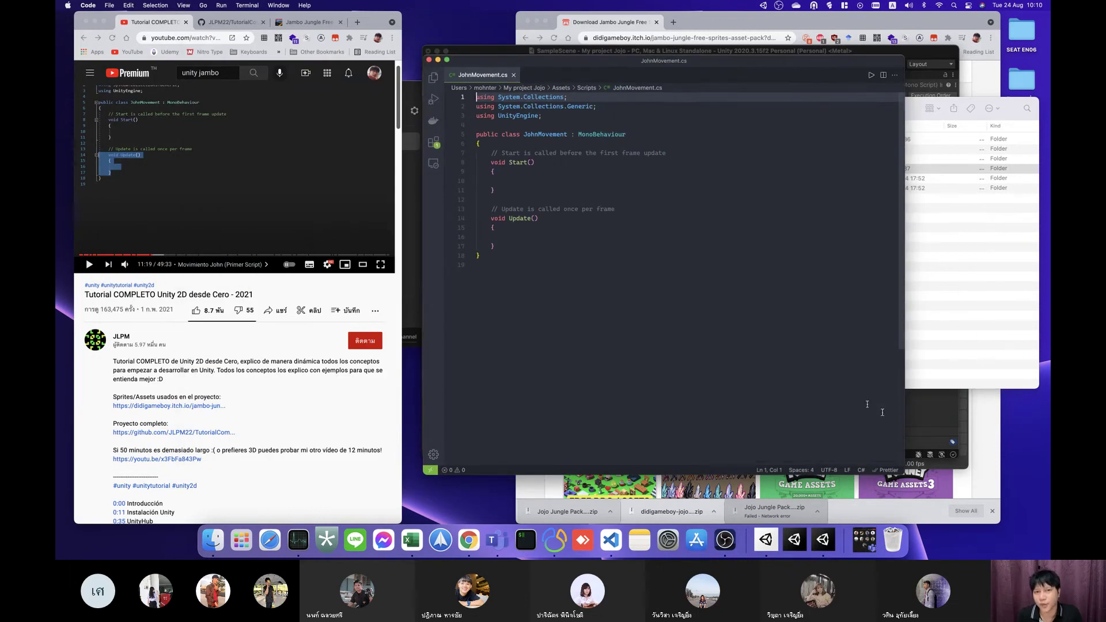
pyautogui.click(510, 172)
pyautogui.press('Return')
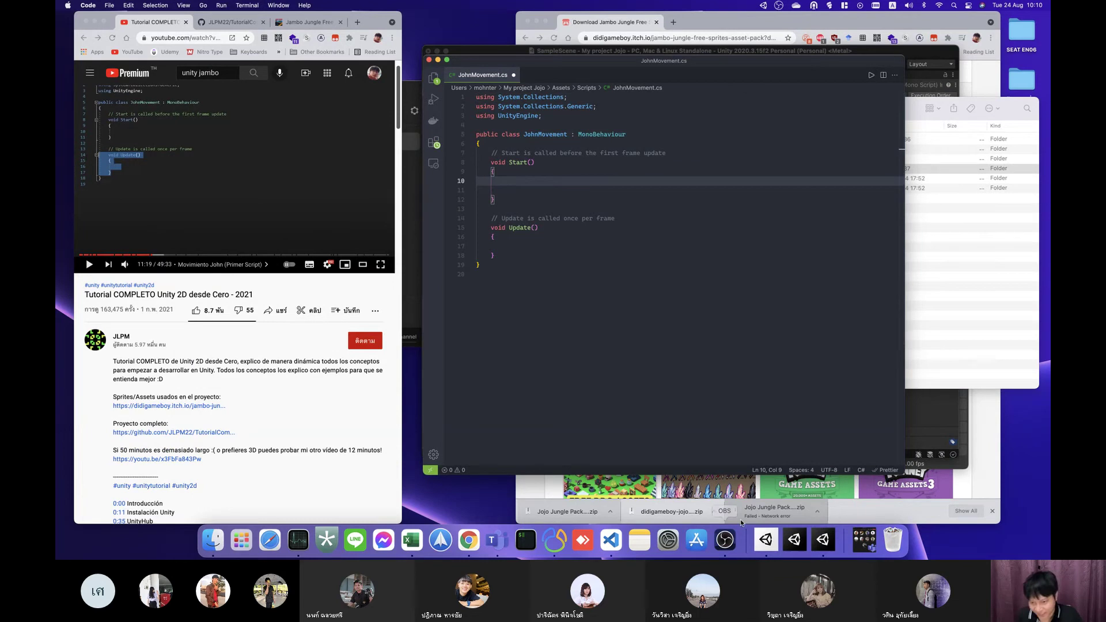
# Step: Start a new screen recording and return to the tutorial video
pyautogui.click(723, 541)
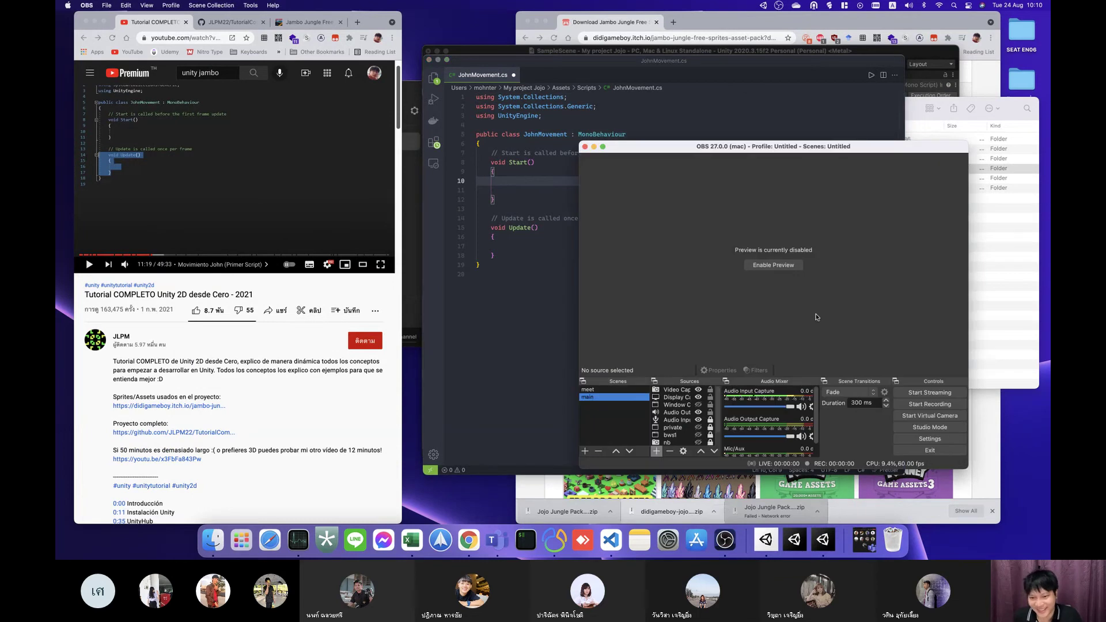
pyautogui.click(298, 539)
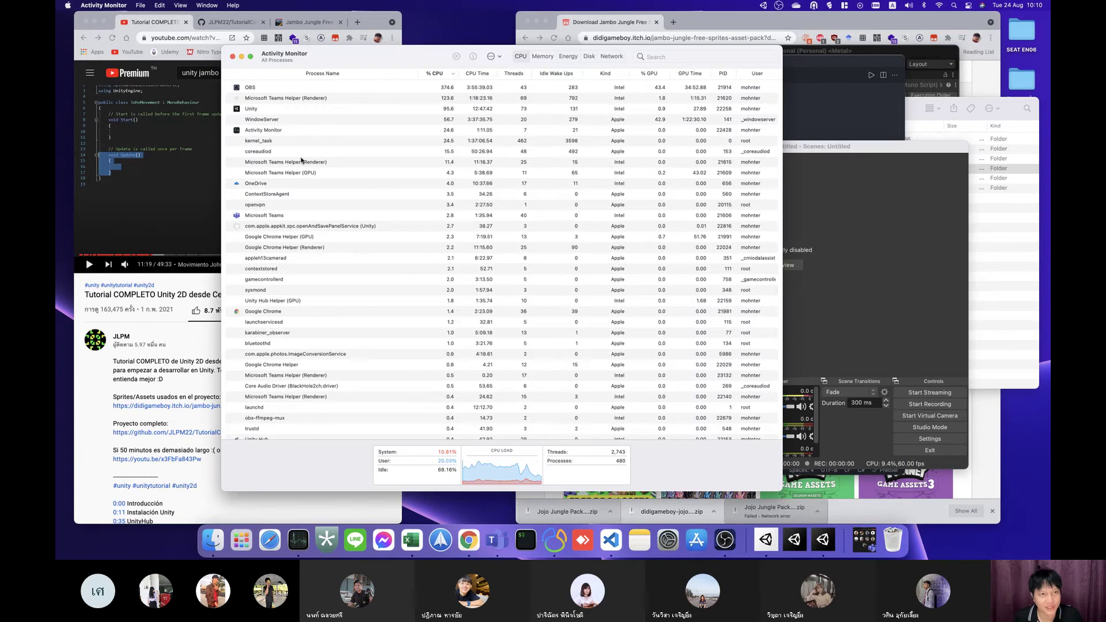
pyautogui.click(231, 56)
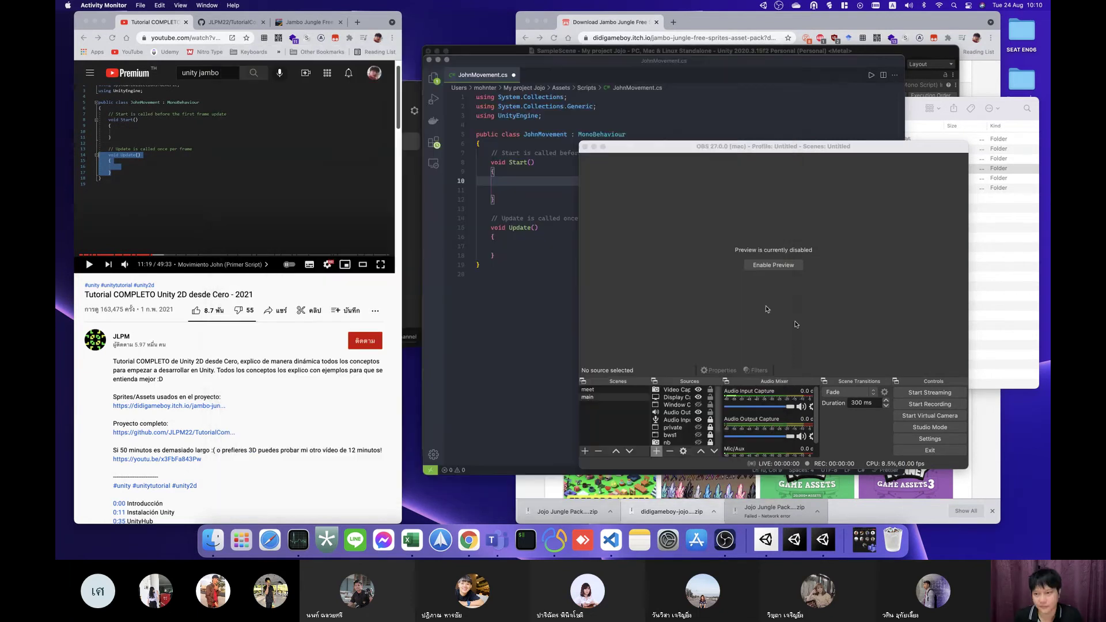
pyautogui.click(930, 404)
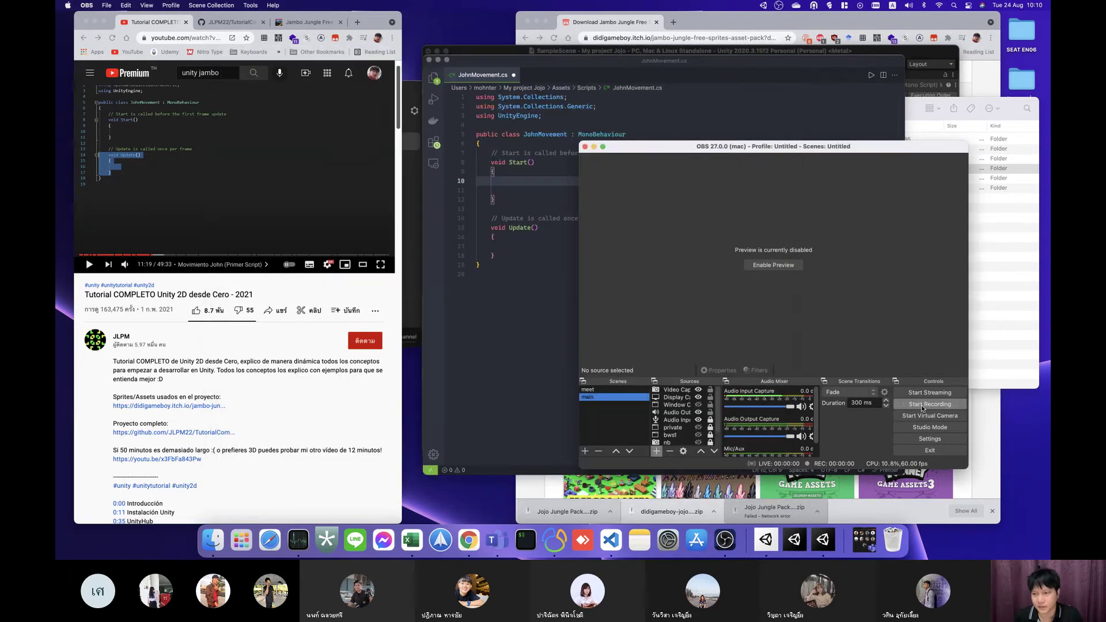
pyautogui.click(525, 365)
pyautogui.click(245, 174)
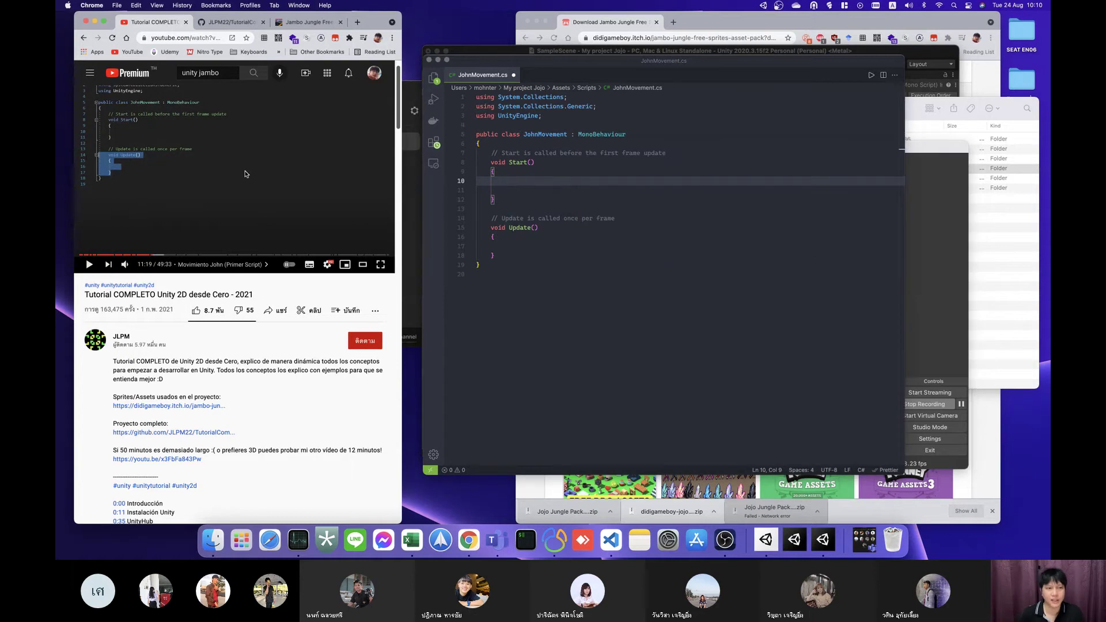
# Step: Skip the tutorial to 12:29, where Update() reads Input.GetAxisRaw("Horizontal")
pyautogui.press('Right')
pyautogui.press('Right')
pyautogui.press('Right')
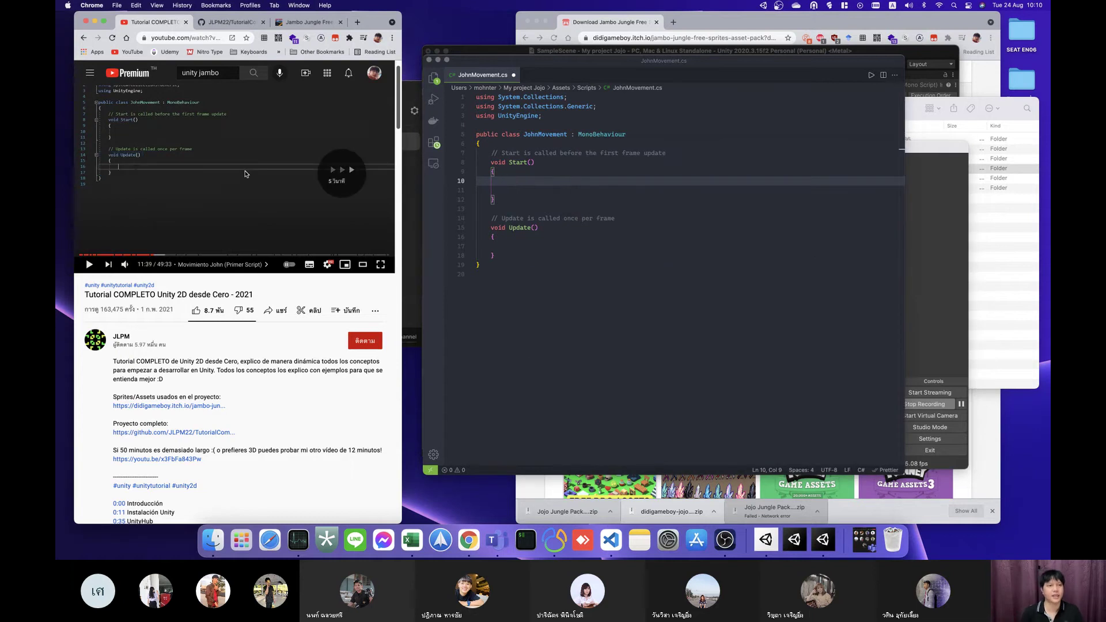
pyautogui.press('Right')
pyautogui.press('Right')
pyautogui.press('Right')
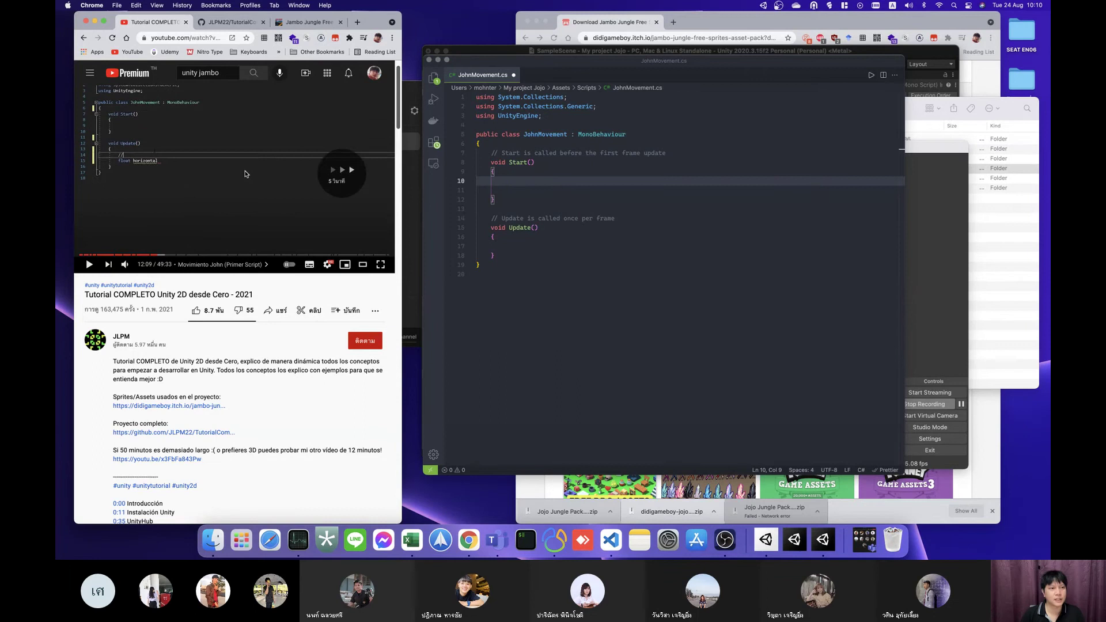
pyautogui.press('Right')
pyautogui.press('Right')
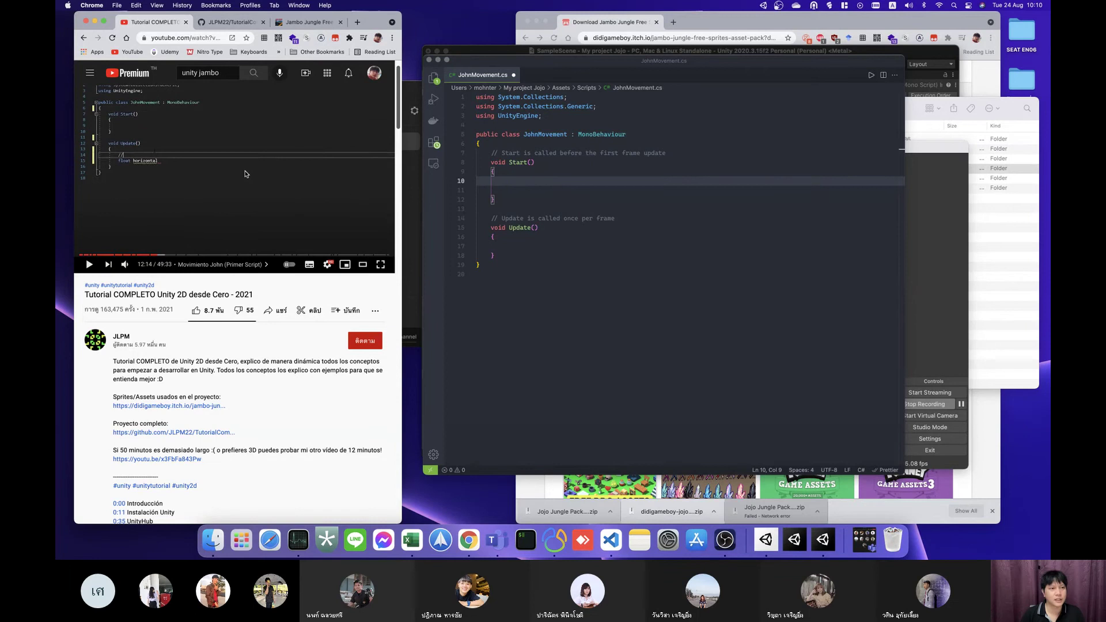
pyautogui.press('Right')
pyautogui.press('Right')
pyautogui.press('Right')
pyautogui.press('Right')
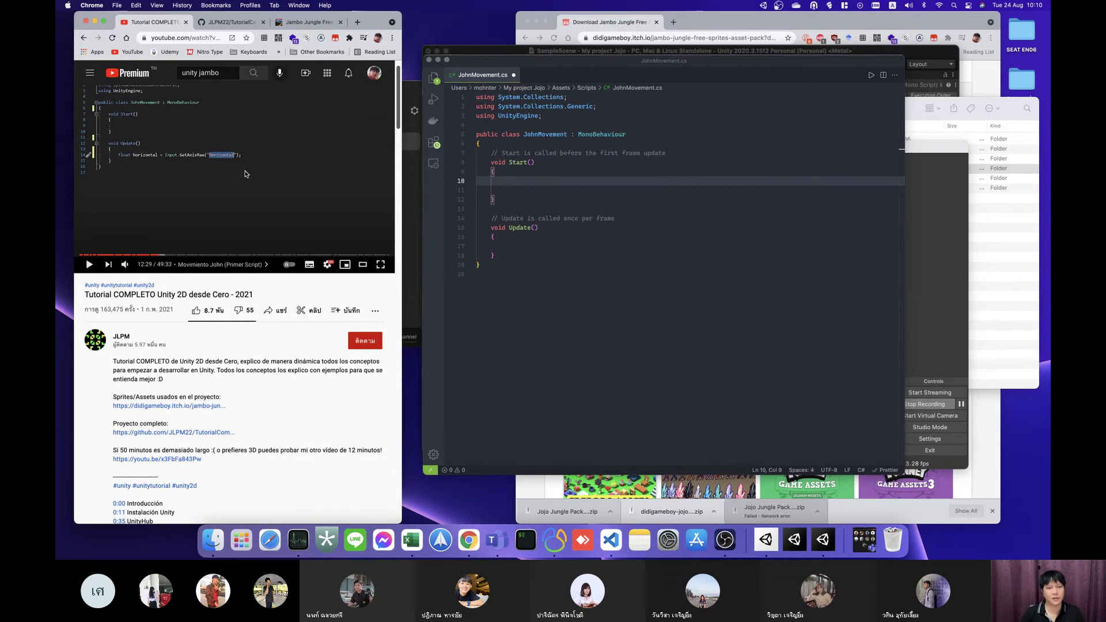
pyautogui.click(528, 250)
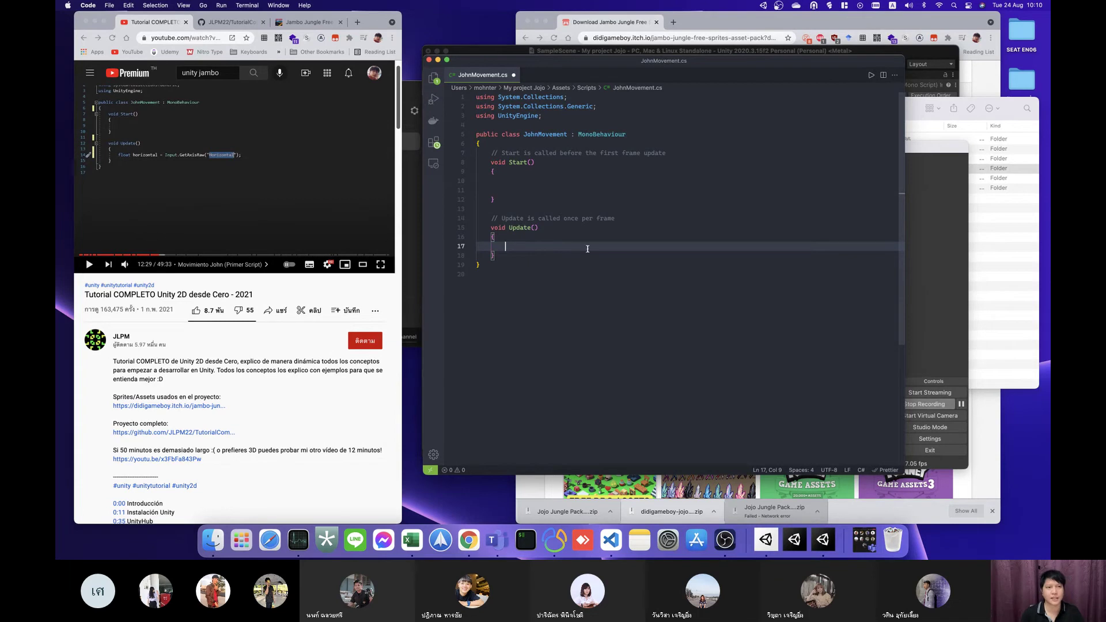
# Step: Add float horizontal = Input.GetAxisRaw("Horizontal"); inside Update in JohnMovement.cs
pyautogui.write('fl')
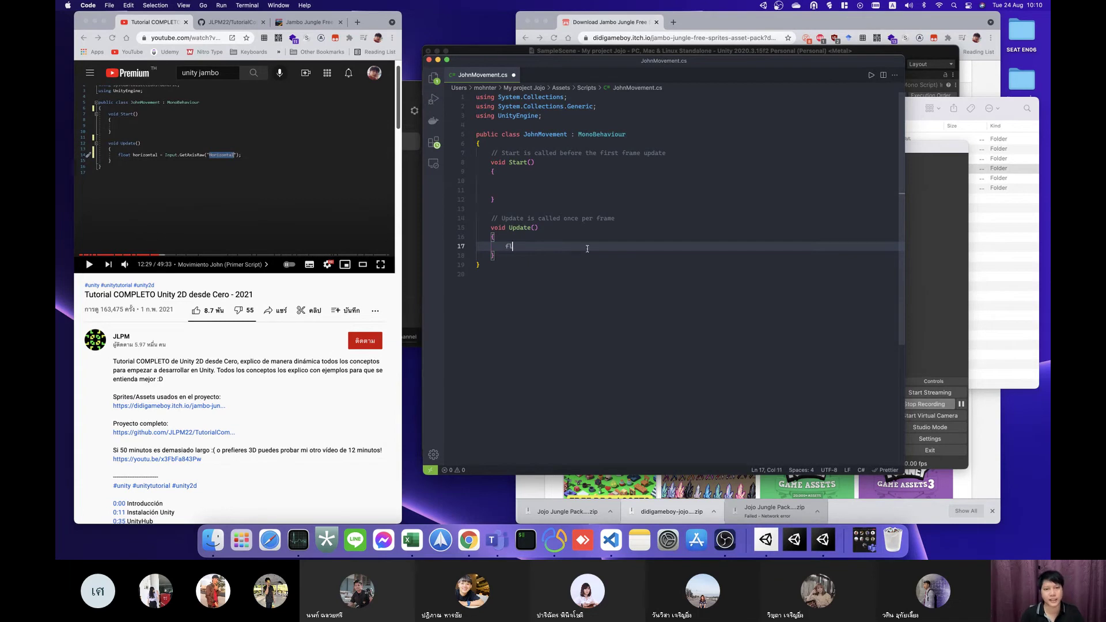
pyautogui.write('oat  hori')
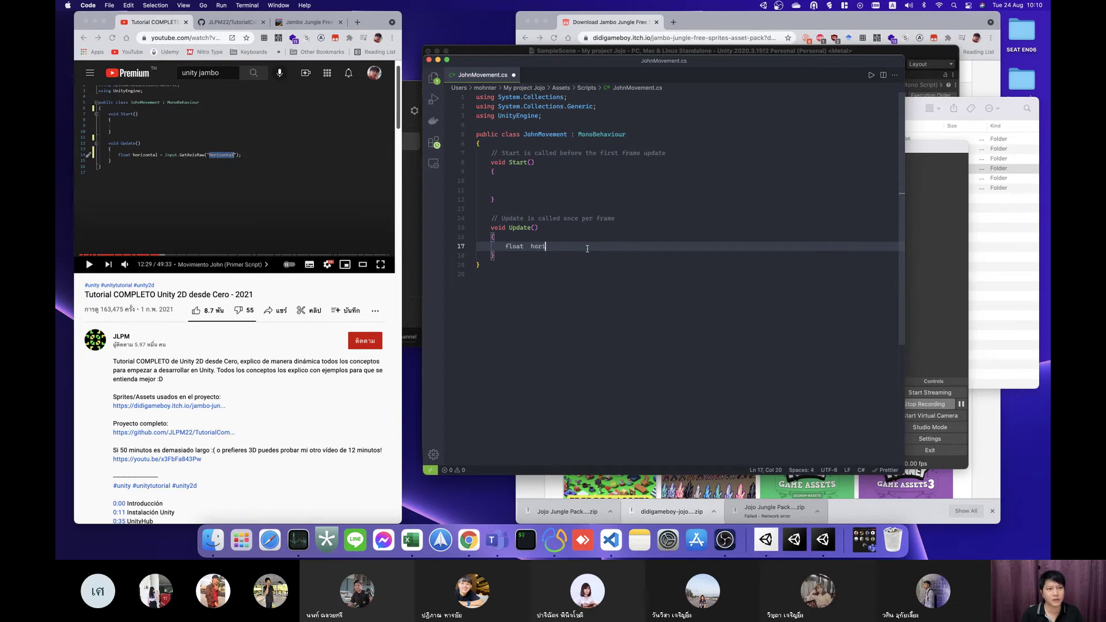
pyautogui.write('zontal = ')
pyautogui.write('In')
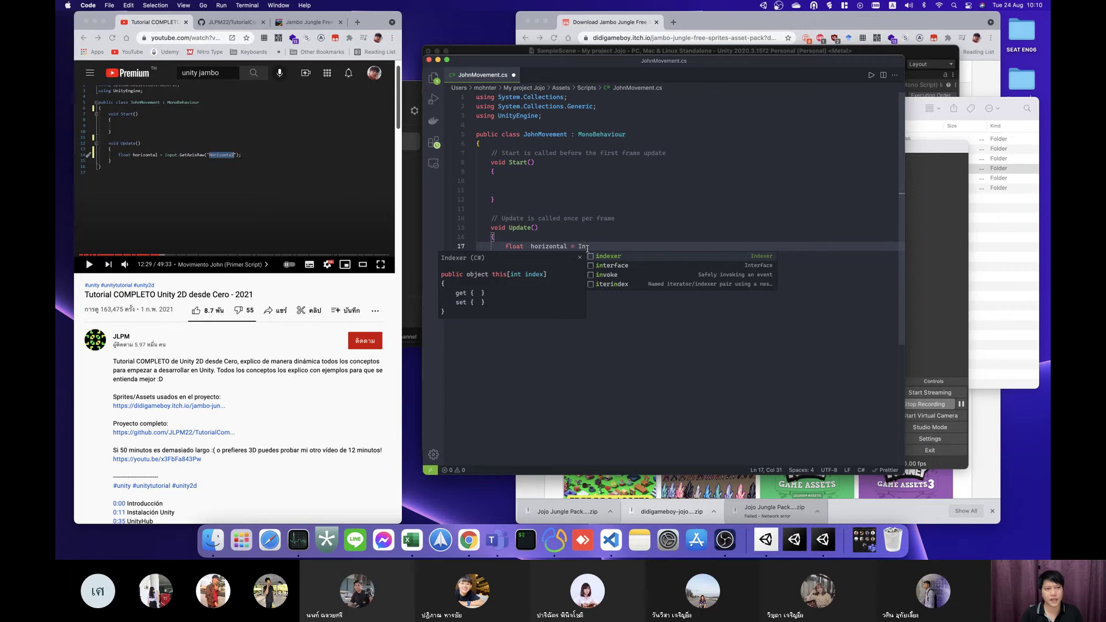
pyautogui.write('put.GetAxis')
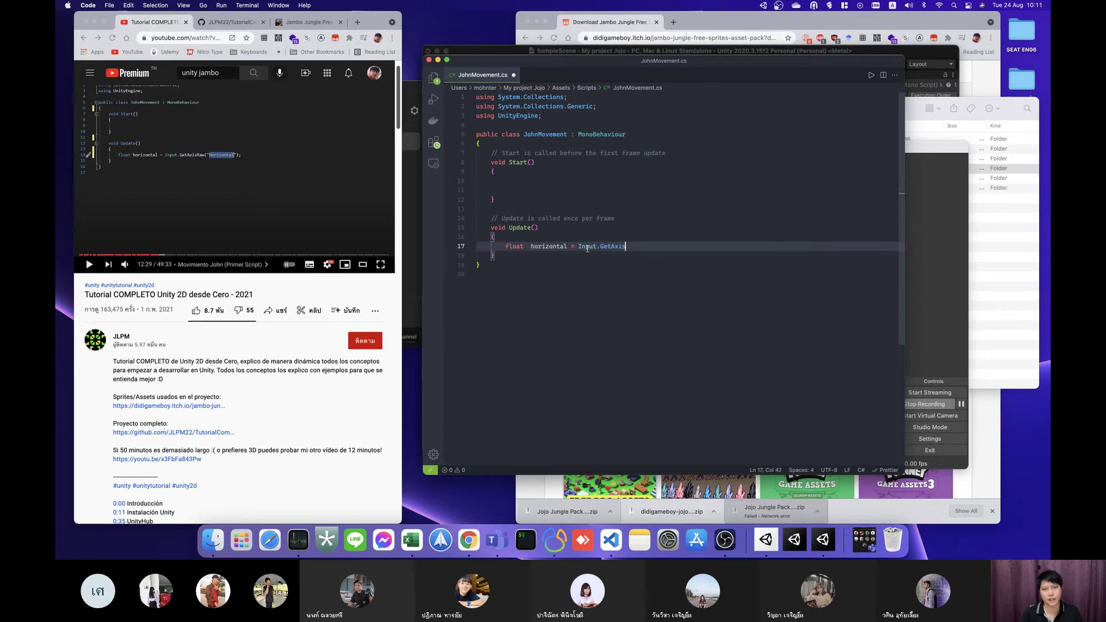
pyautogui.write('Raw')
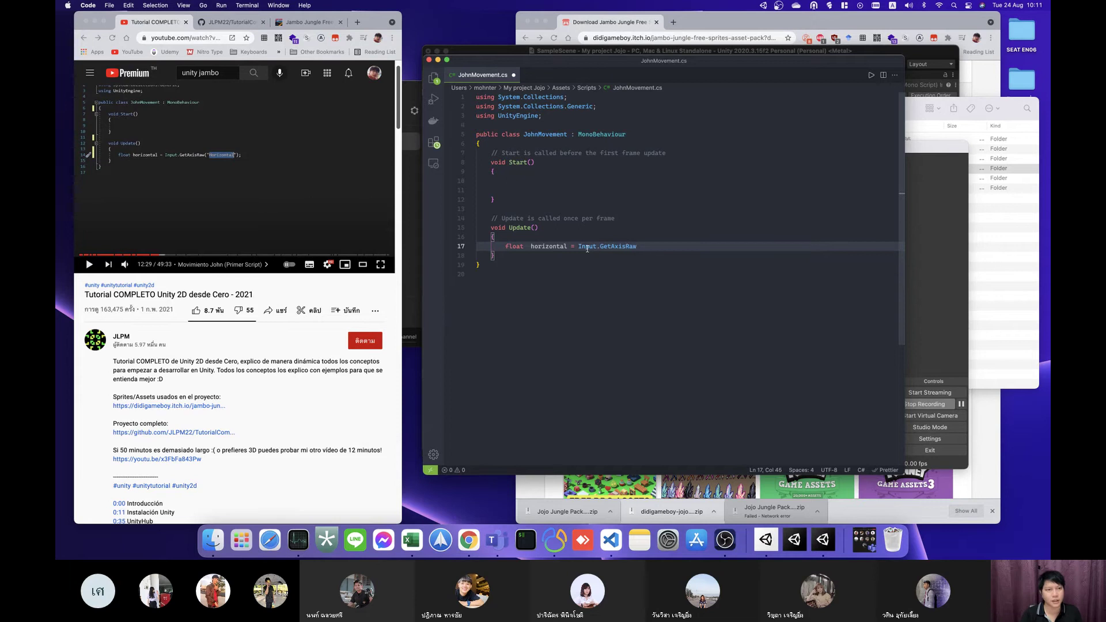
pyautogui.write('("Hor')
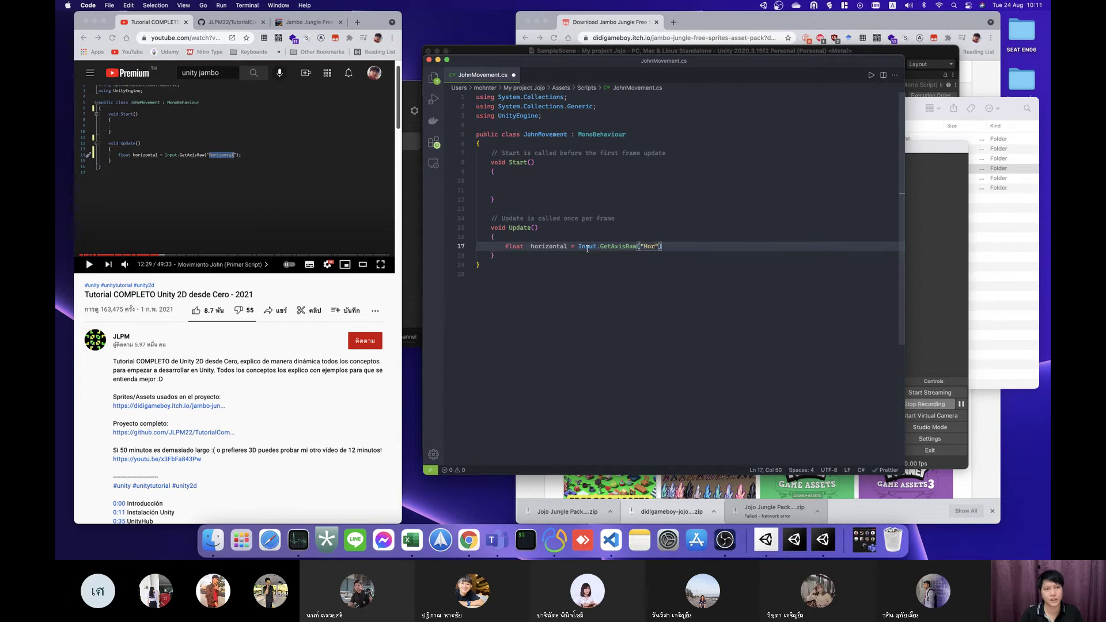
pyautogui.write('izon')
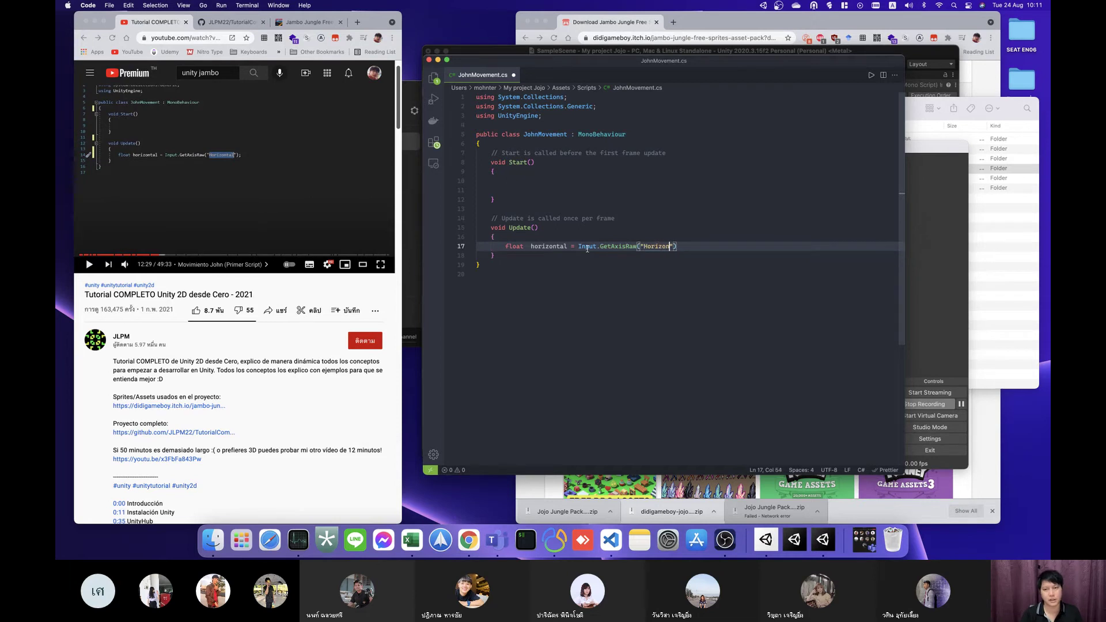
pyautogui.write('tal")')
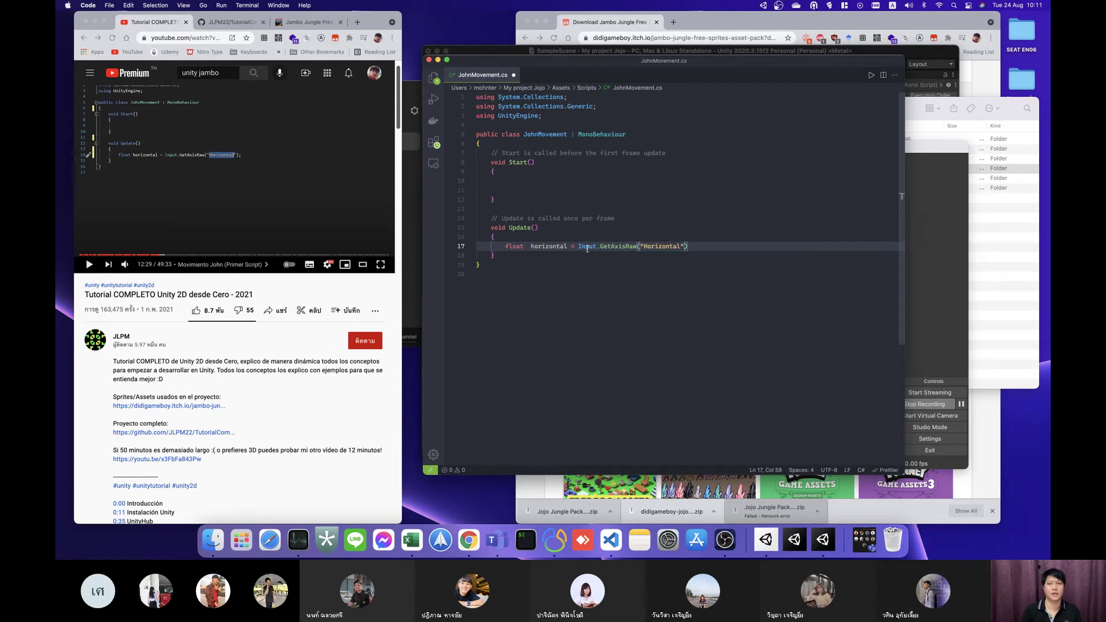
pyautogui.write(';')
pyautogui.click(196, 167)
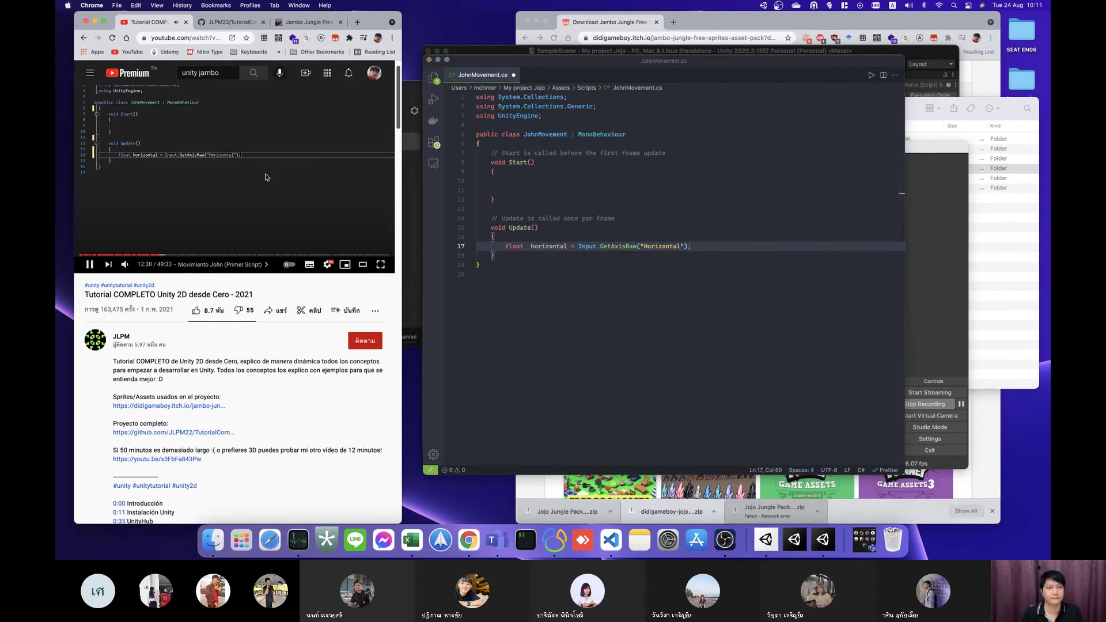
# Step: Skip the tutorial ahead and pause it at 13:17 on the private Rigidbody2D field code
pyautogui.click(243, 266)
pyautogui.press('Right')
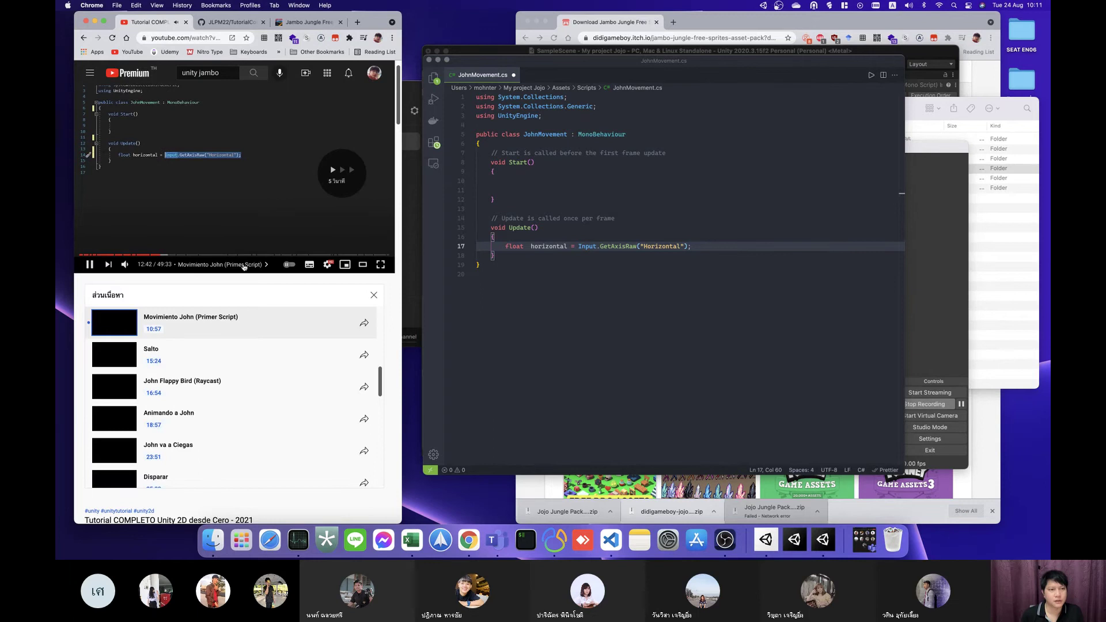
pyautogui.press('Right')
pyautogui.press('Right')
pyautogui.press('Right')
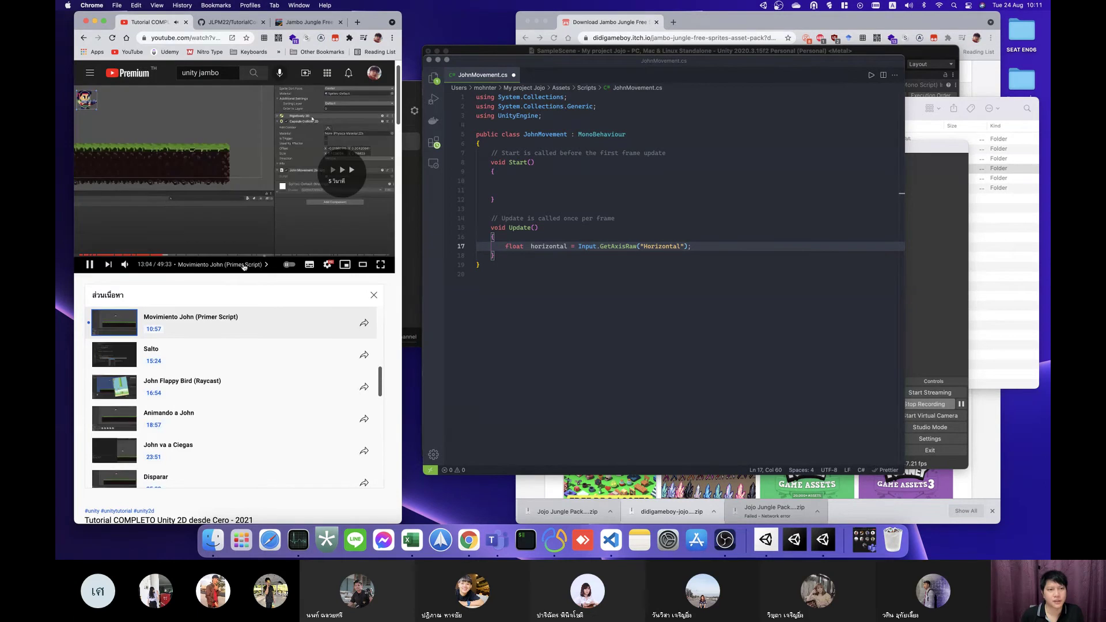
pyautogui.press('Right')
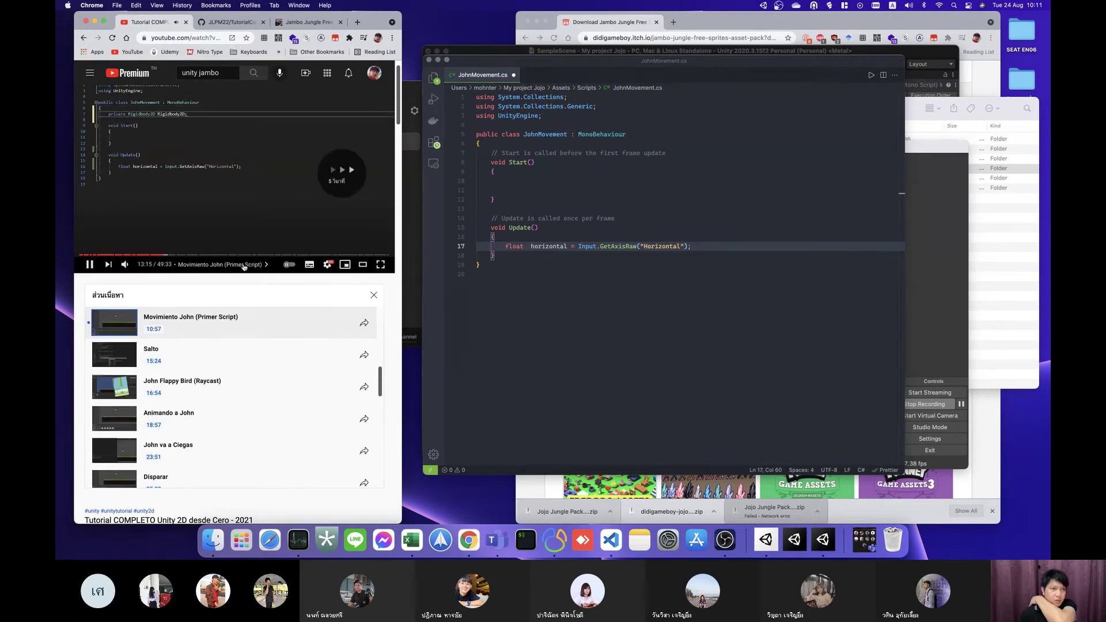
pyautogui.press('space')
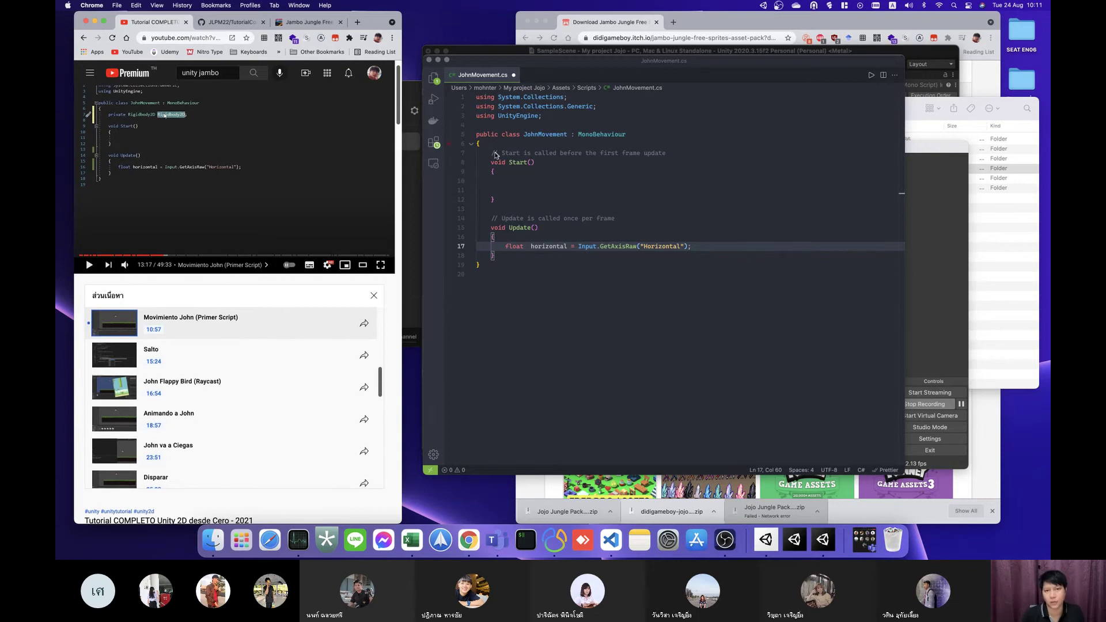
pyautogui.click(510, 144)
# Step: Add private Rigidbody2D Rigidbody2D at the class top, fixing the 'Rigibody2D' typos, and save
pyautogui.press('Return')
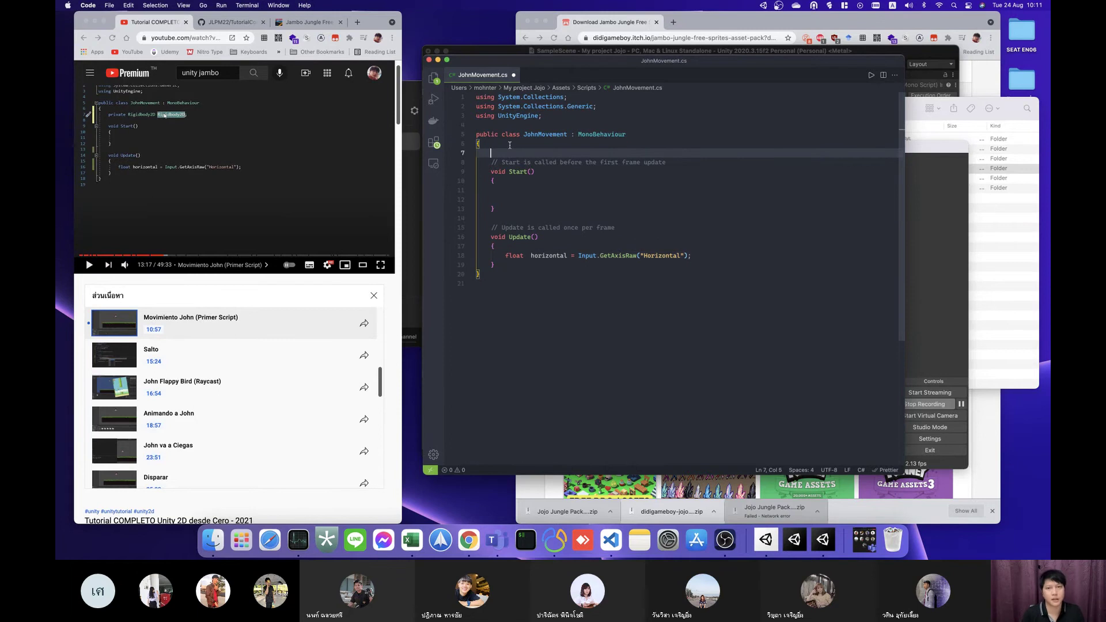
pyautogui.write('private ')
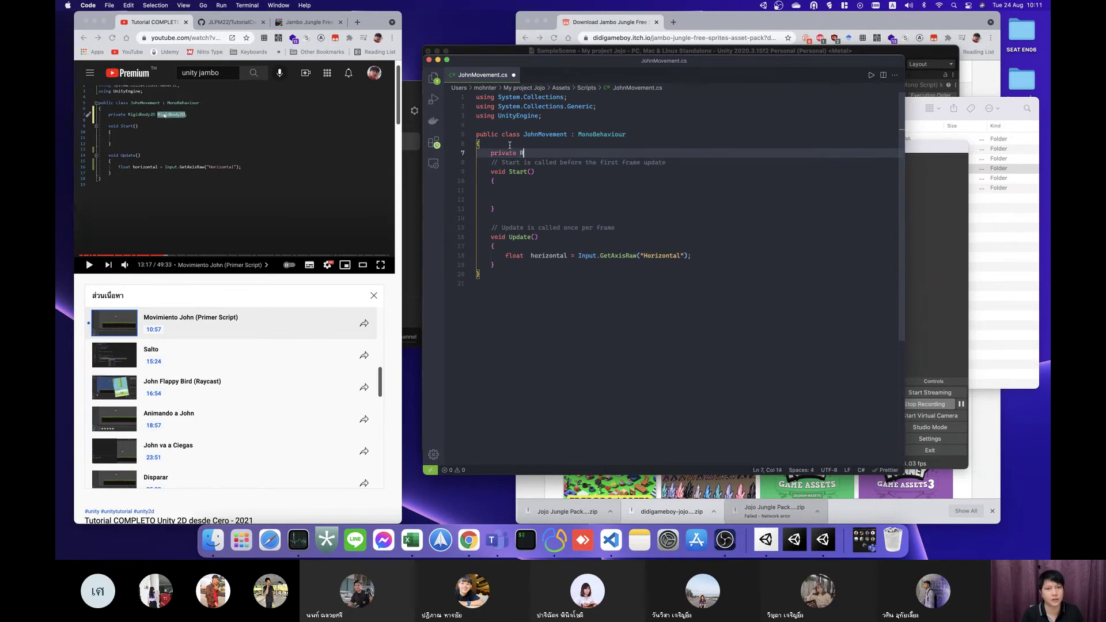
pyautogui.write('Rigi')
pyautogui.write('body2D ')
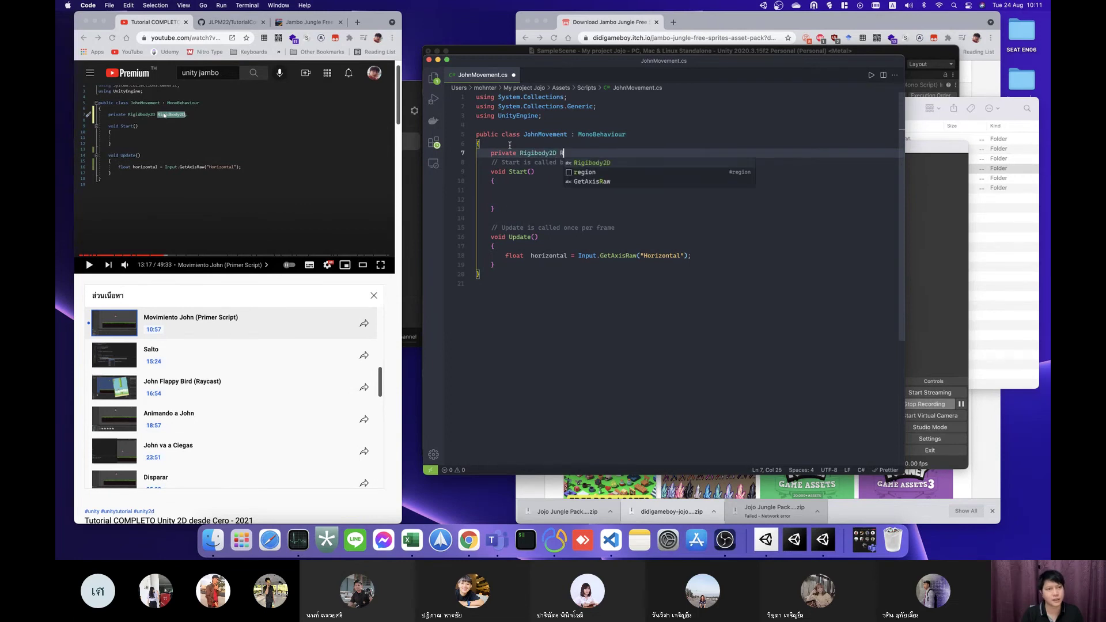
pyautogui.write('Rigibody2D;')
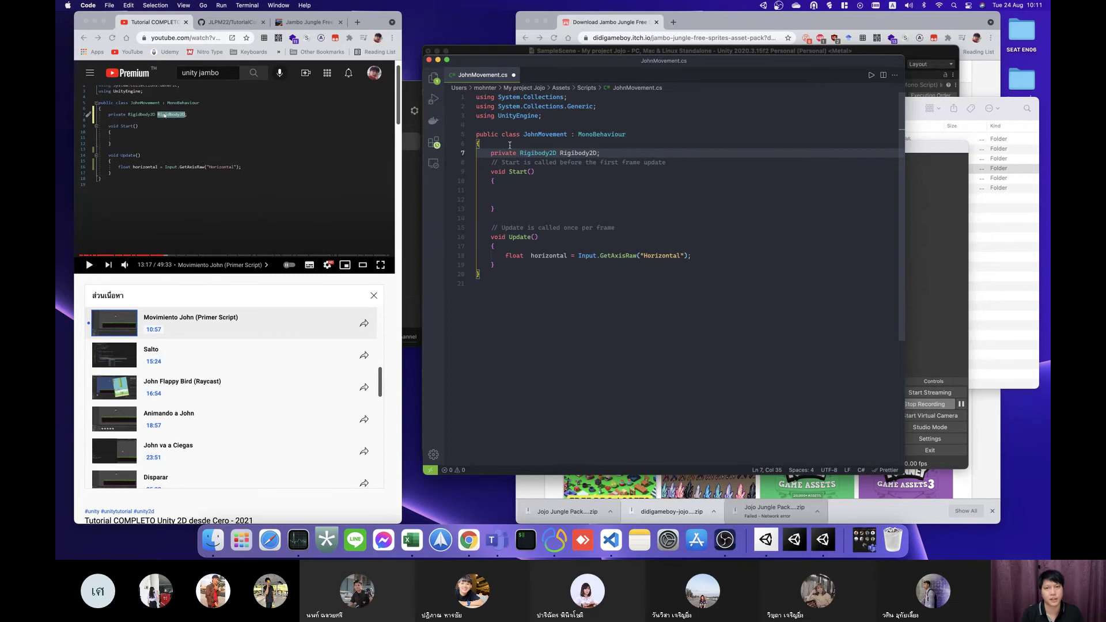
pyautogui.press('super+s')
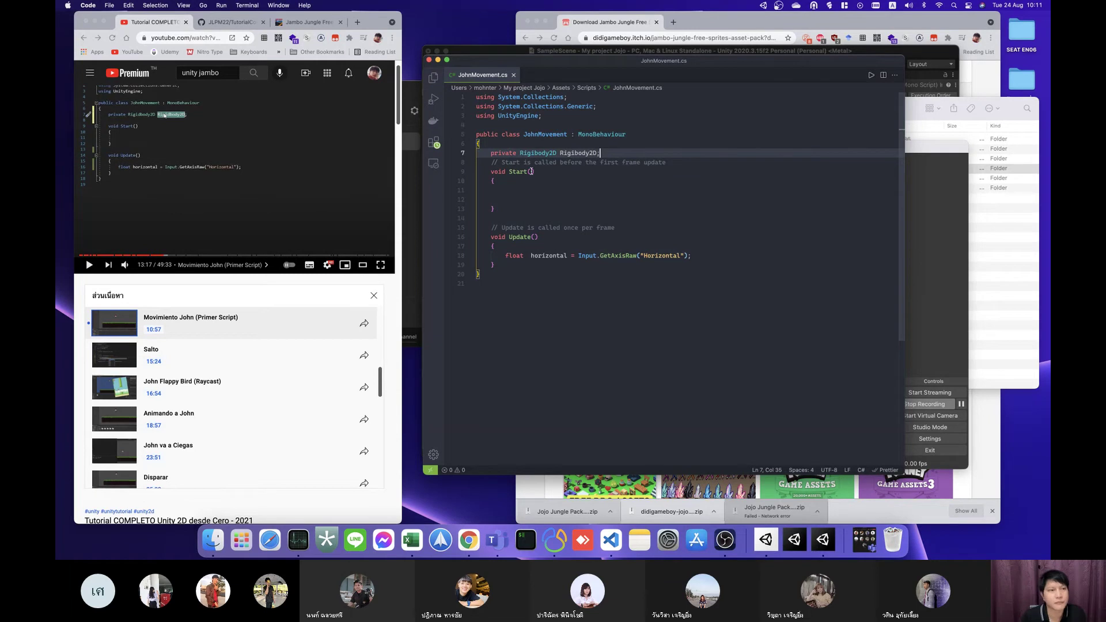
pyautogui.click(539, 154)
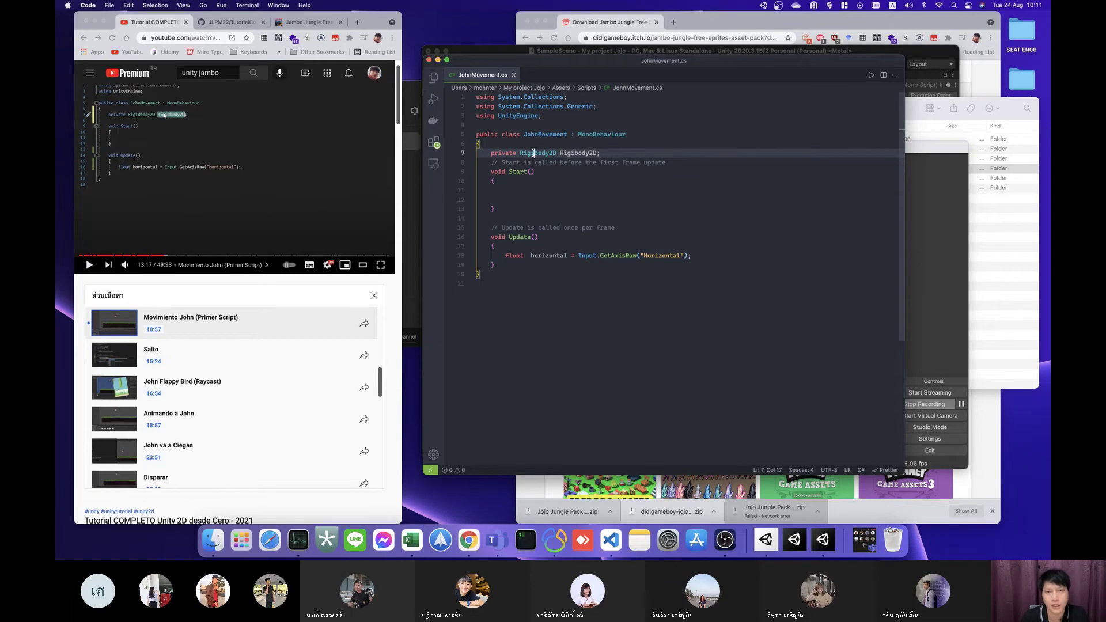
pyautogui.write('d')
pyautogui.click(581, 154)
pyautogui.write('d')
pyautogui.press('super+s')
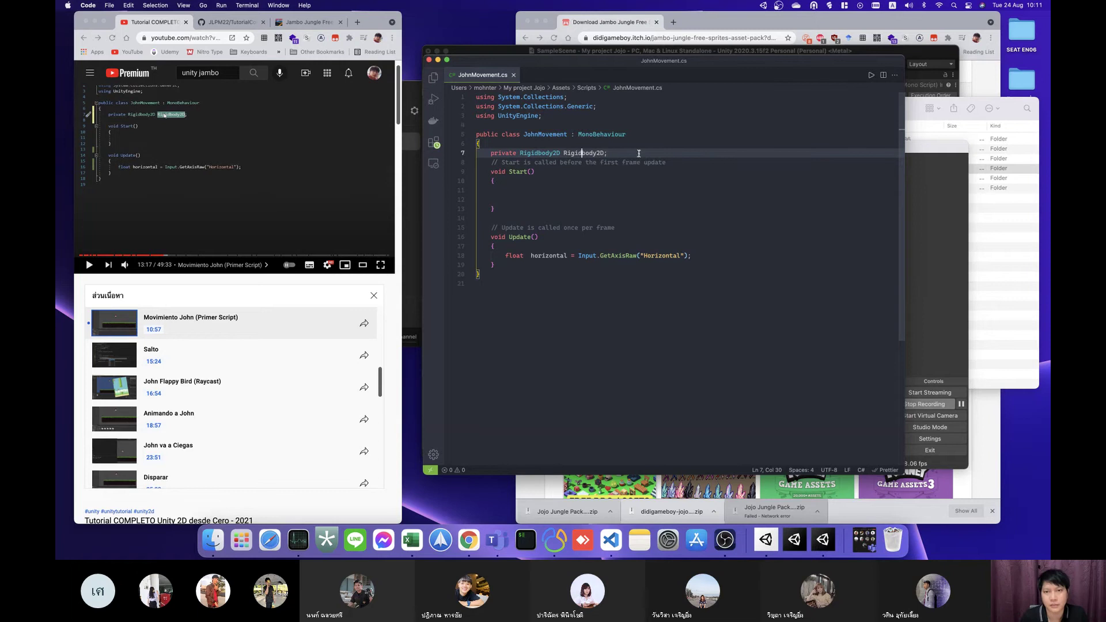
pyautogui.click(610, 152)
# Step: Pause the tutorial at 13:33 on Rigidbody2D = GetComponent<Rigidbody2D>(); and indent Start's empty line
pyautogui.click(224, 155)
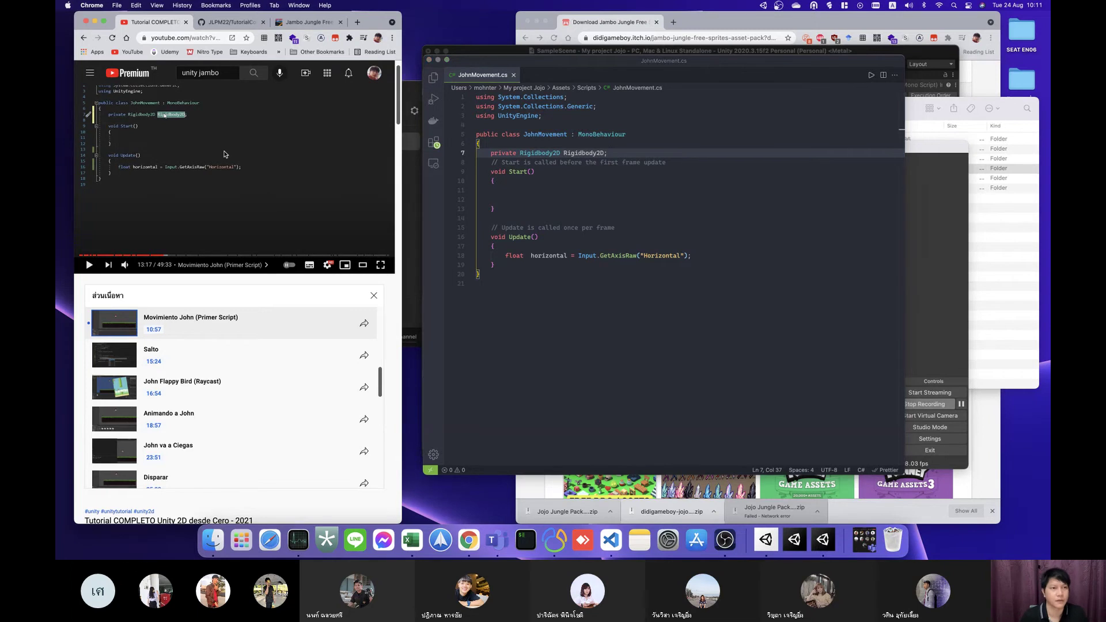
pyautogui.click(224, 155)
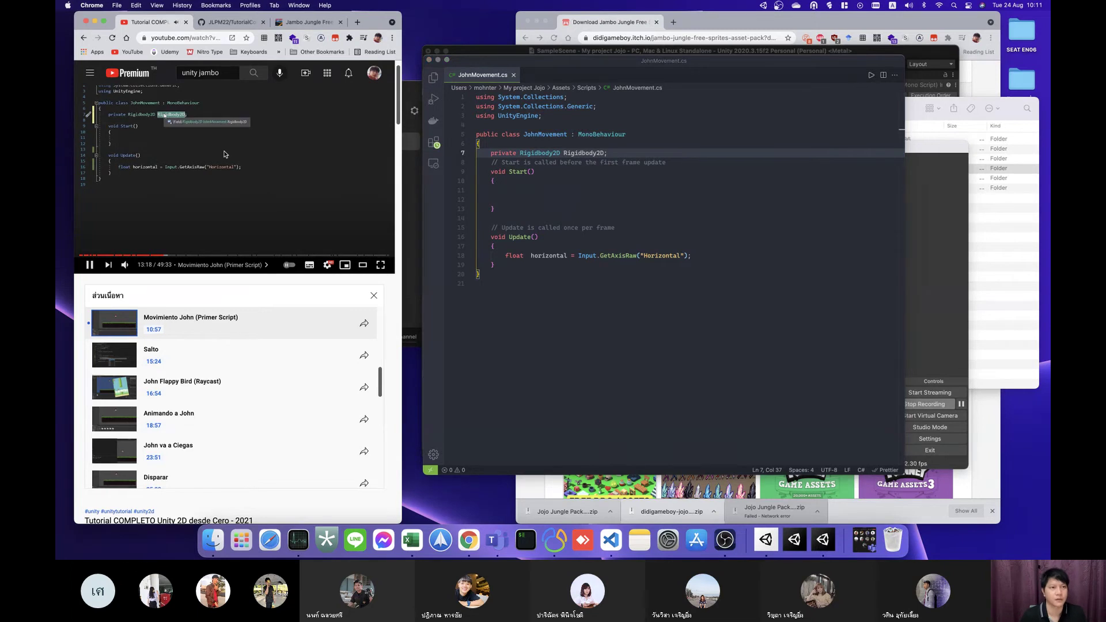
pyautogui.press('Right')
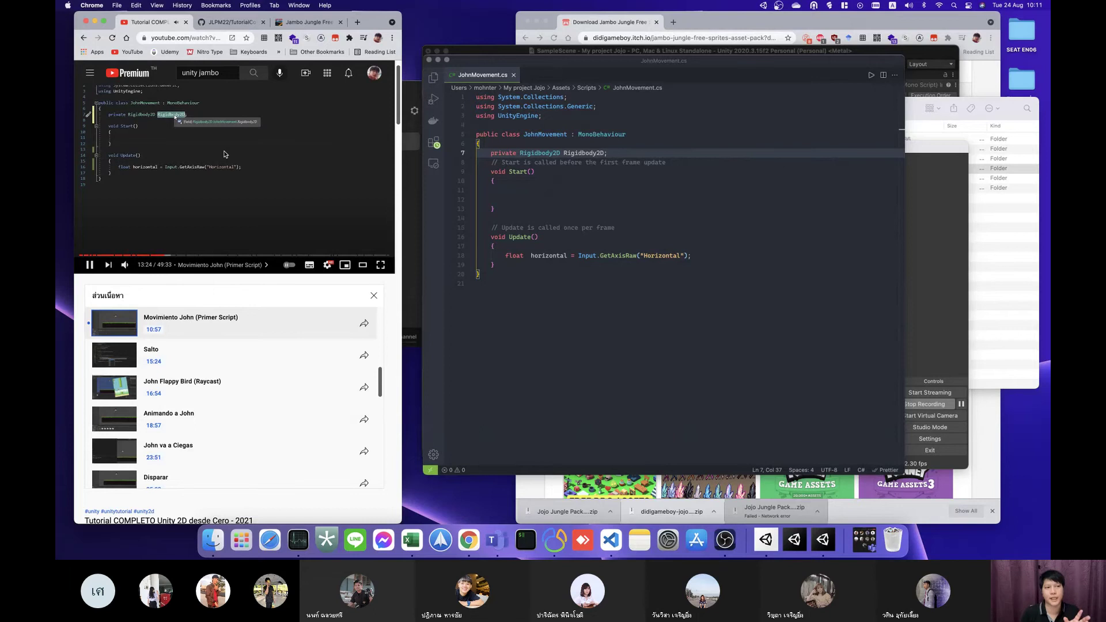
pyautogui.press('Right')
pyautogui.press('Right')
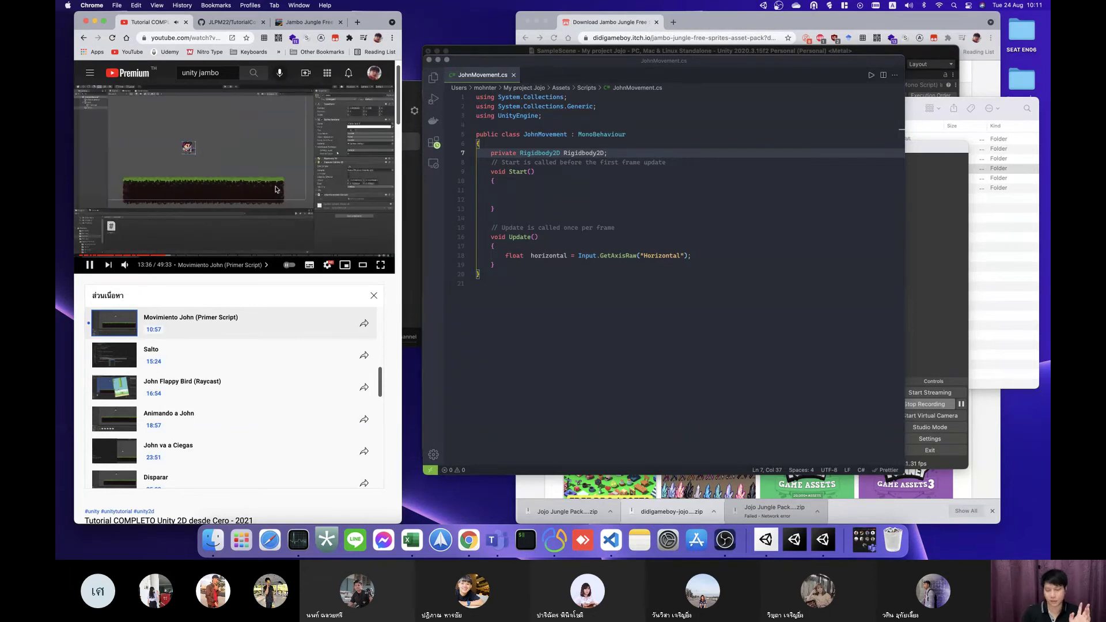
pyautogui.press('Left')
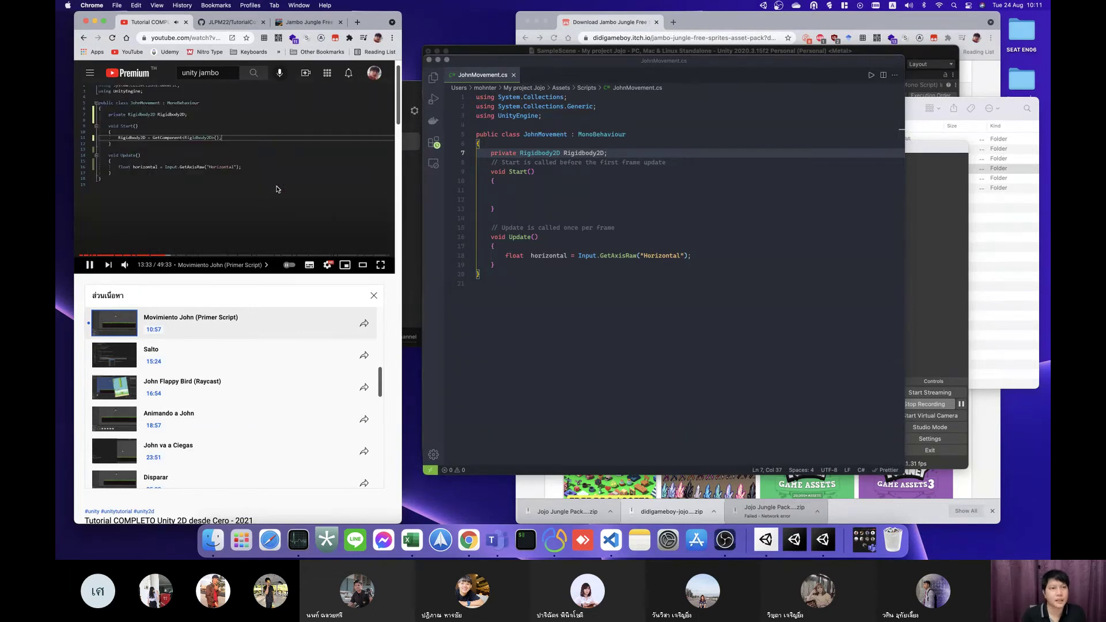
pyautogui.click(276, 189)
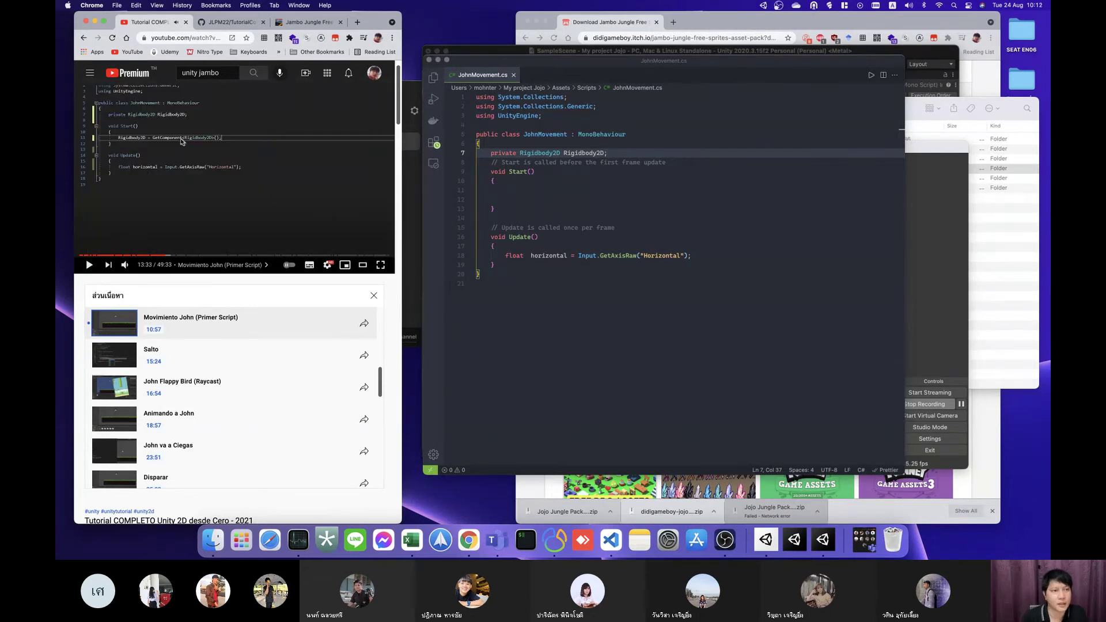
pyautogui.click(558, 191)
pyautogui.press('Tab')
pyautogui.press('Tab')
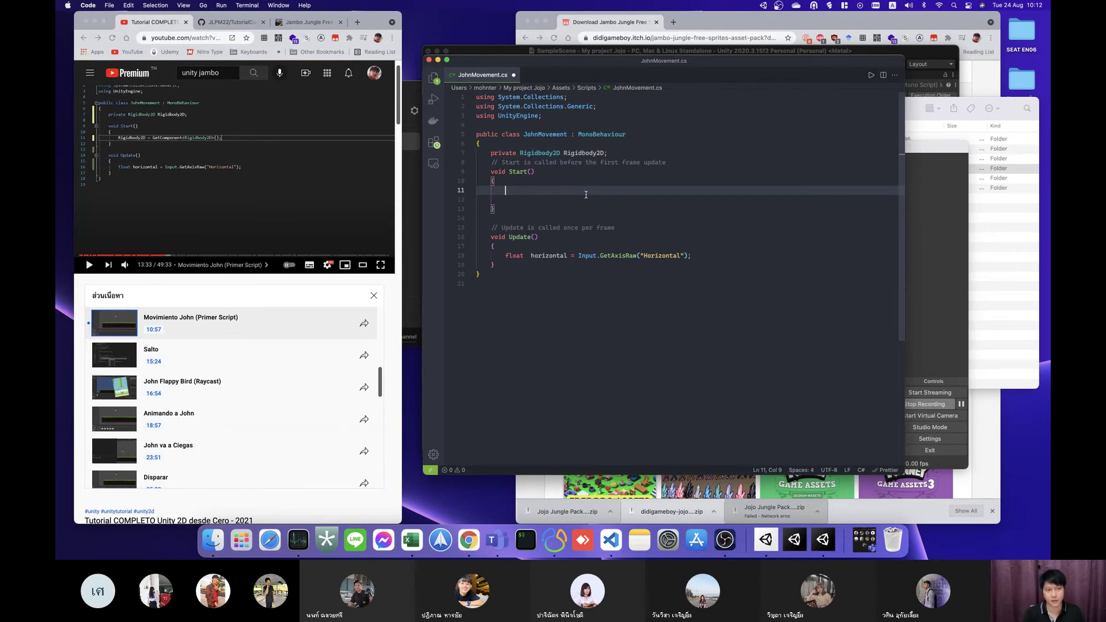
# Step: Write Rigidbody2D = GetComponent<Rigidbody2D>(); in Start and save the script
pyautogui.write('Rigidbody2D =')
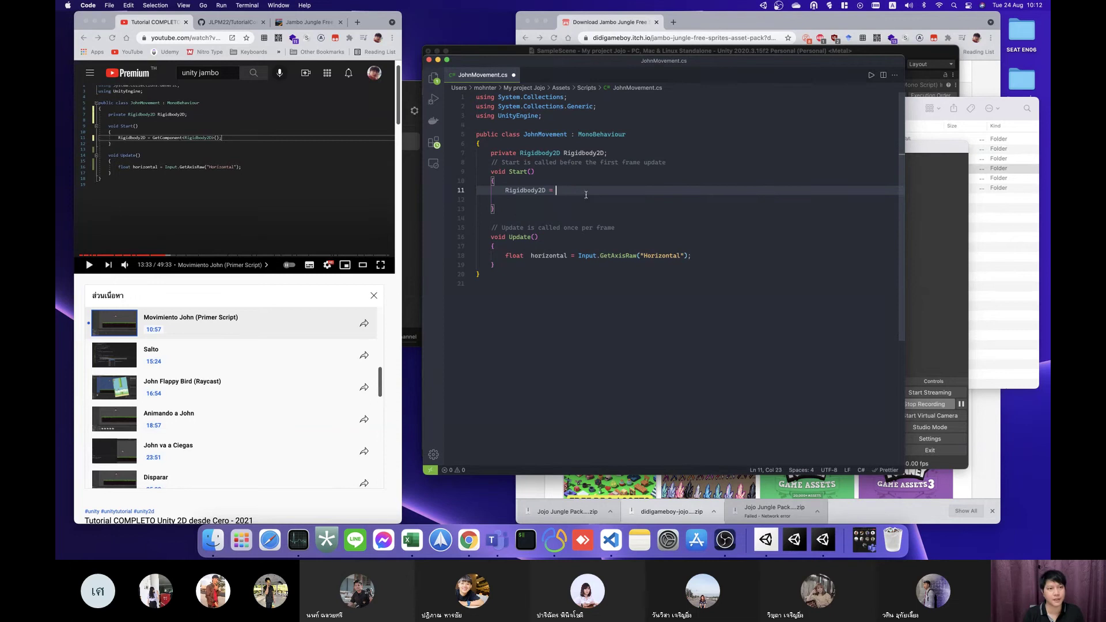
pyautogui.write('Gtet')
pyautogui.write('et')
pyautogui.write('Compent')
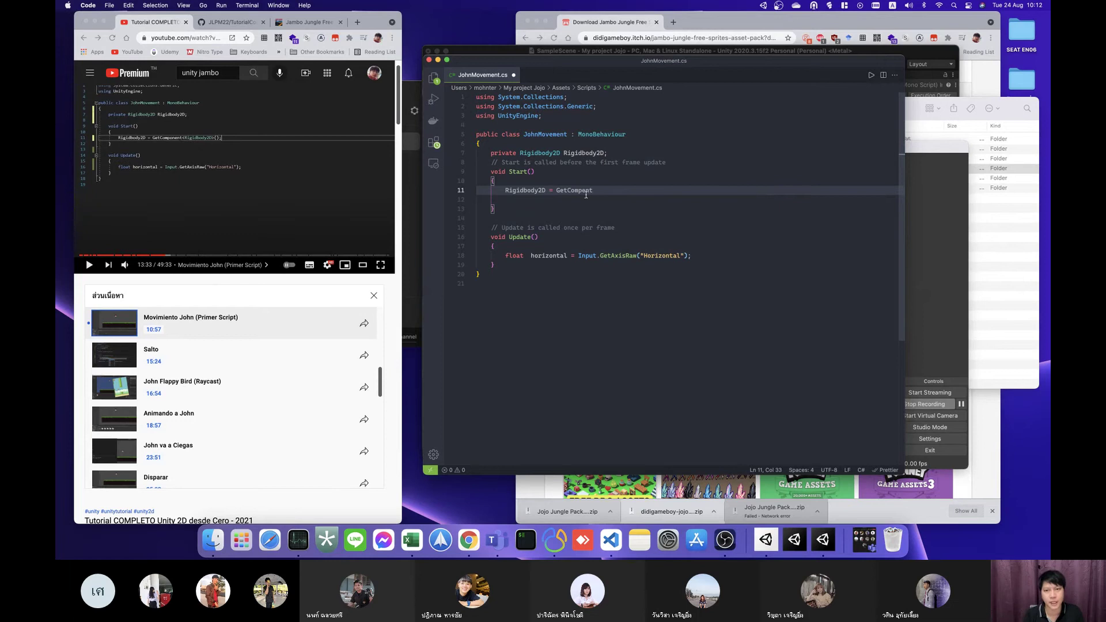
pyautogui.press('BackSpace')
pyautogui.press('BackSpace')
pyautogui.press('BackSpace')
pyautogui.write('on')
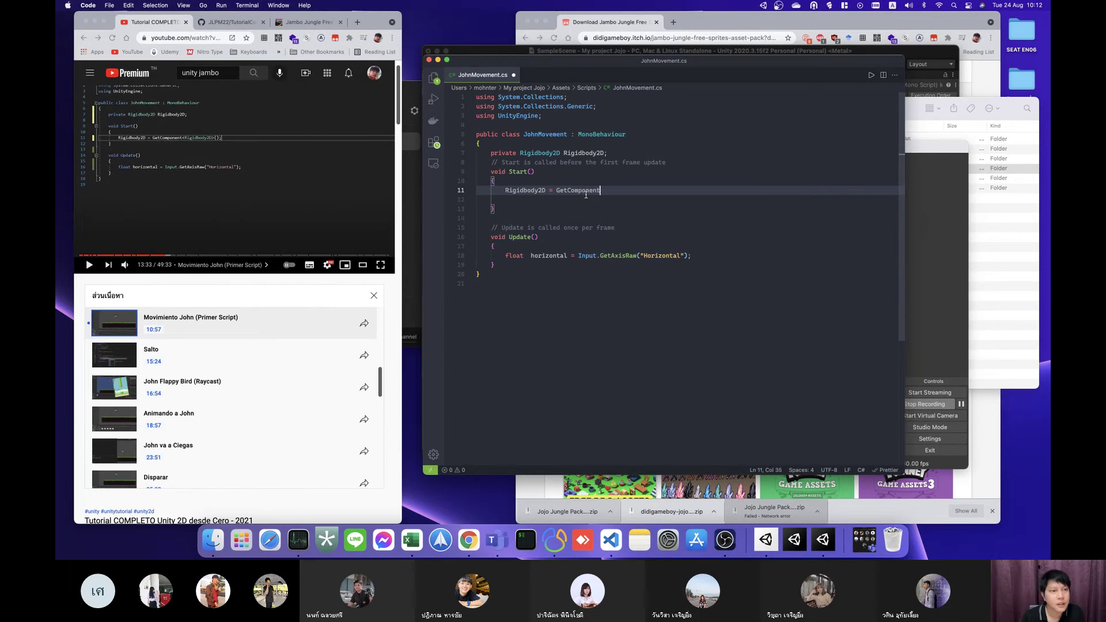
pyautogui.write('R')
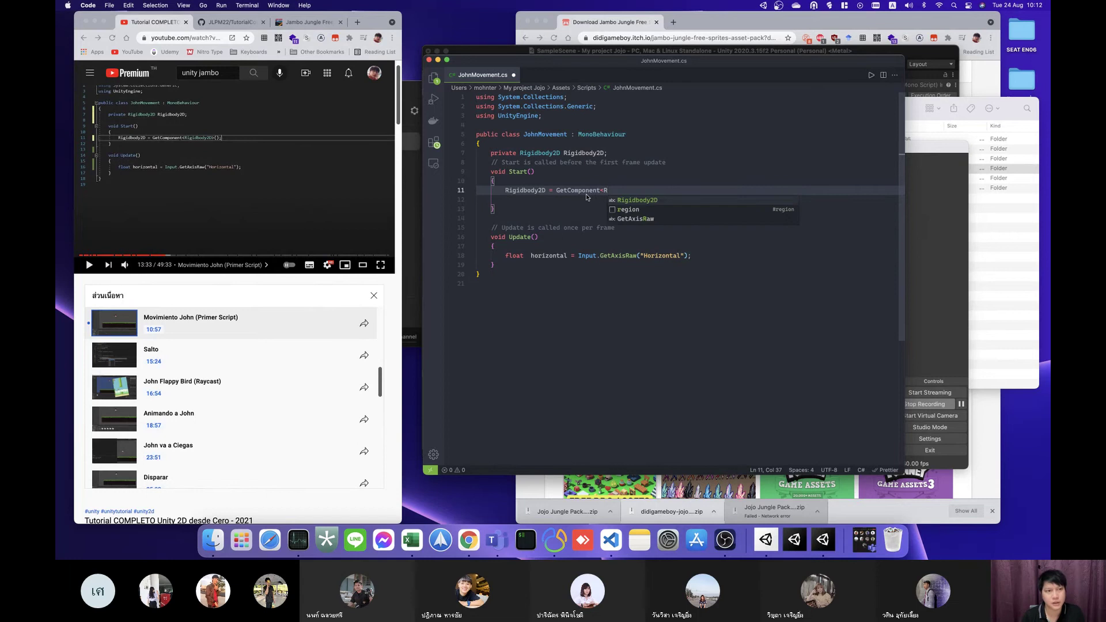
pyautogui.write('igidbody2D')
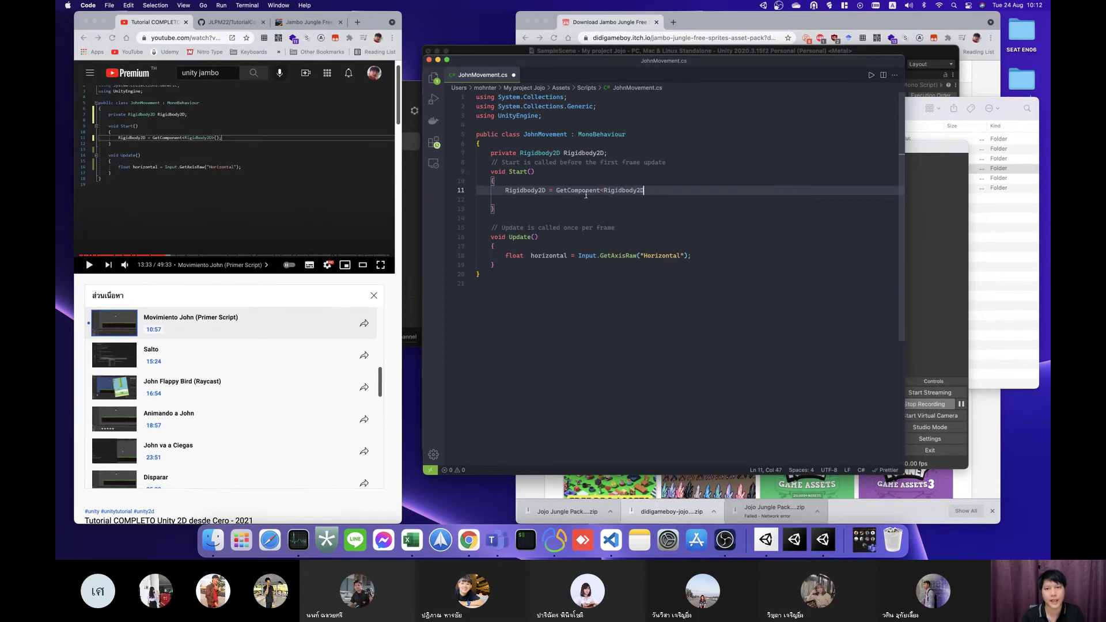
pyautogui.write(';')
pyautogui.write('()')
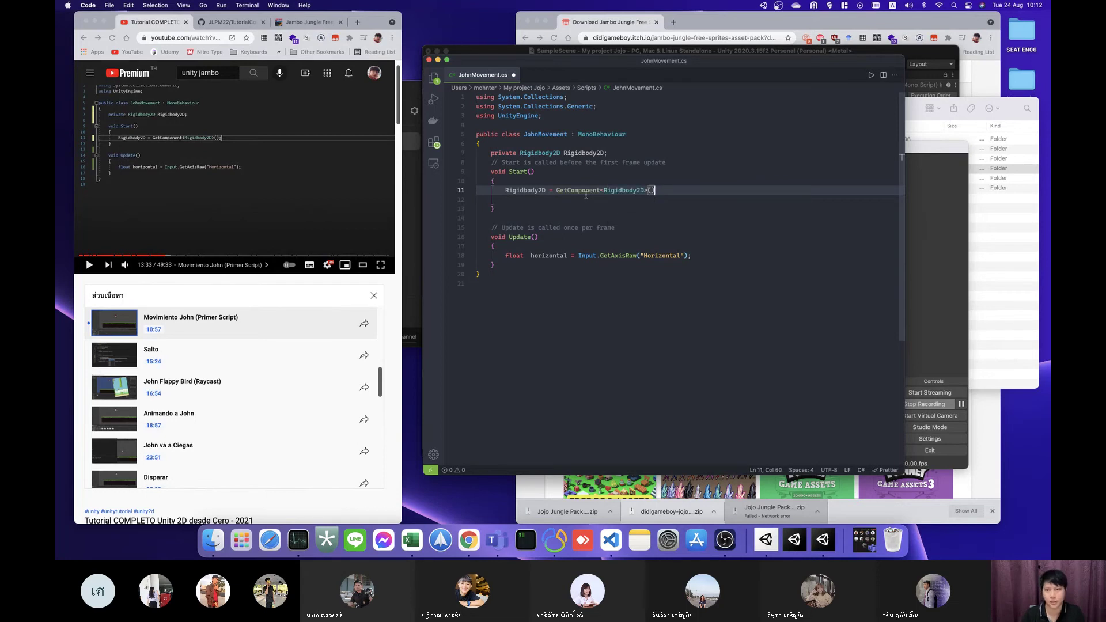
pyautogui.write(';')
pyautogui.press('super+s')
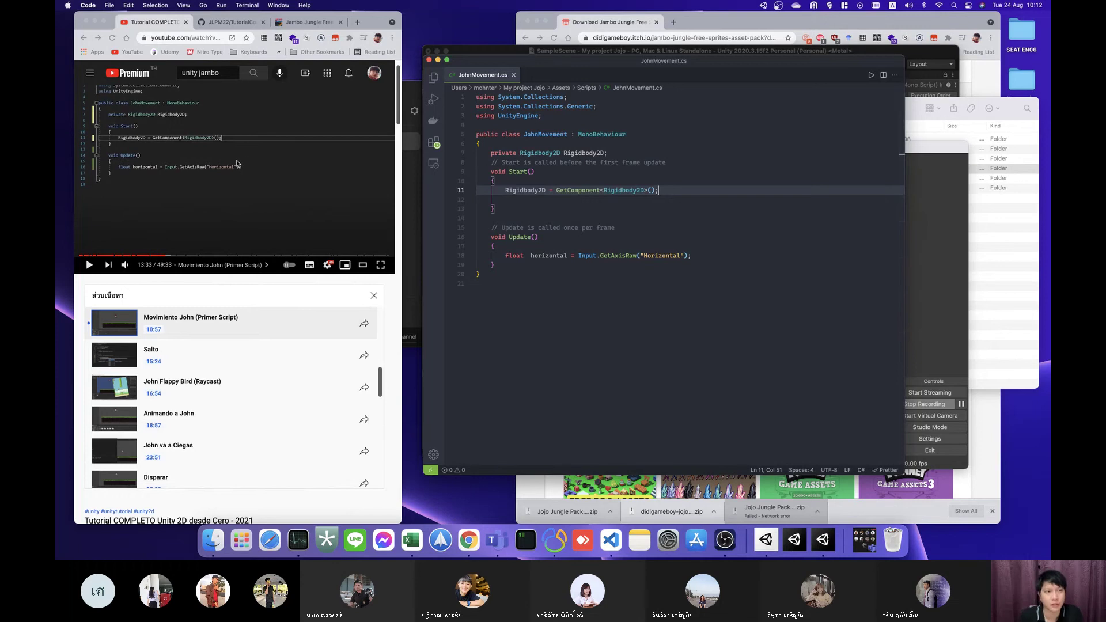
# Step: Advance the tutorial video to the FixedUpdate method around 13:59
pyautogui.click(216, 164)
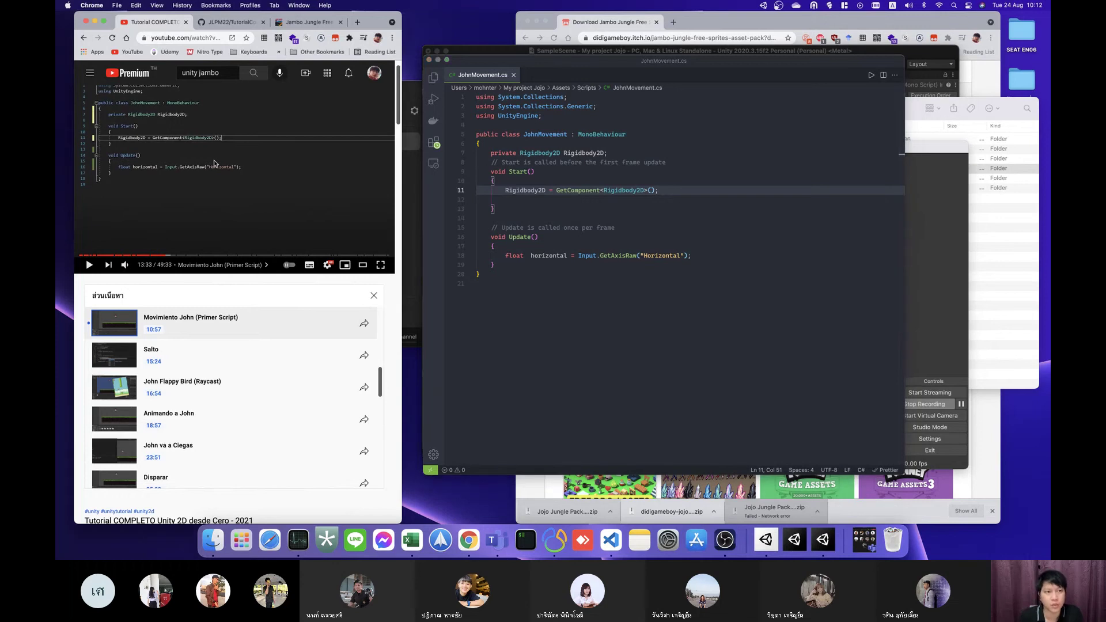
pyautogui.click(294, 162)
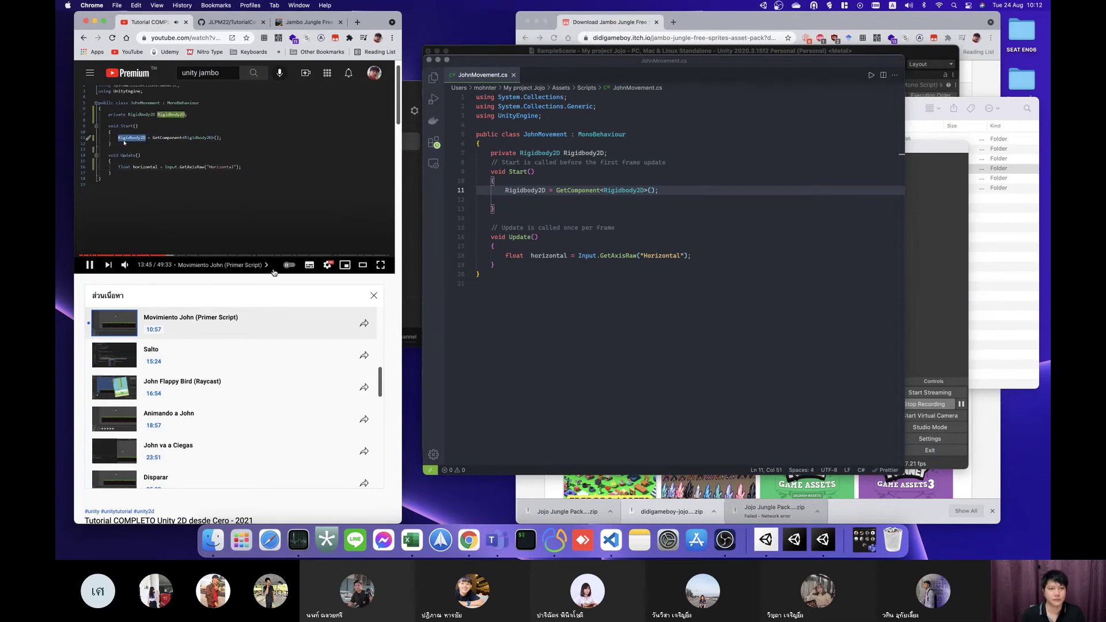
pyautogui.press('Right')
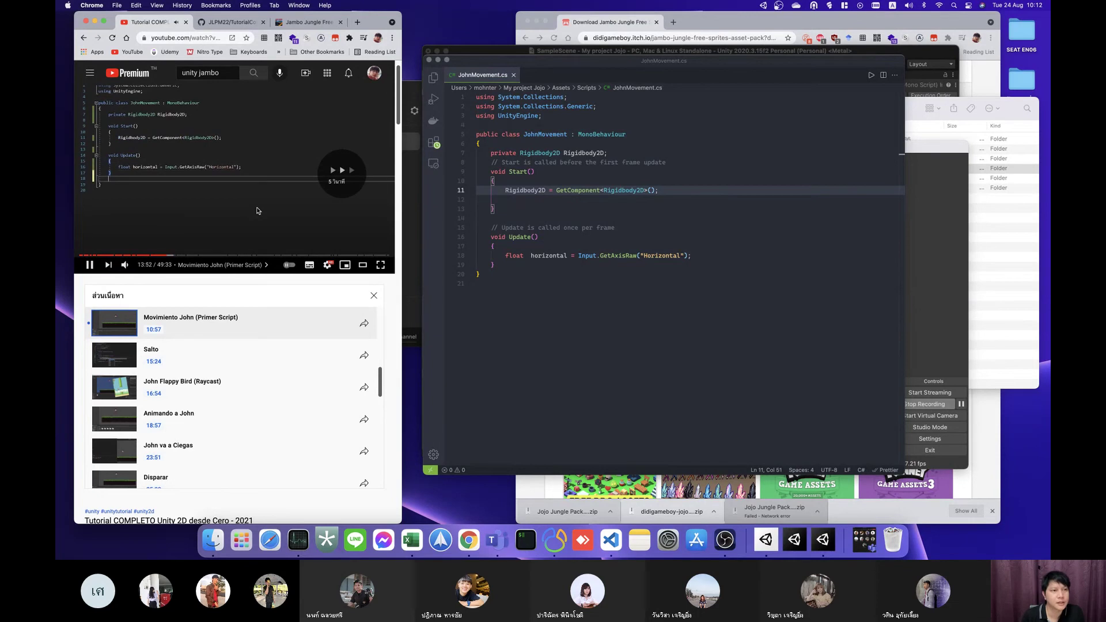
pyautogui.press('space')
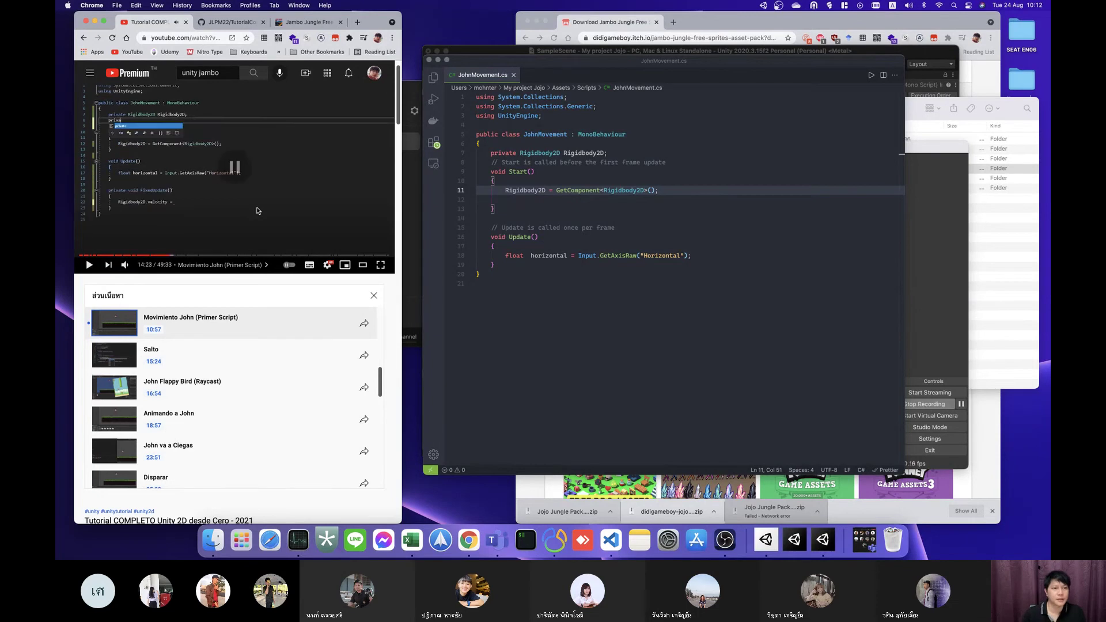
pyautogui.press('Right')
pyautogui.press('Right')
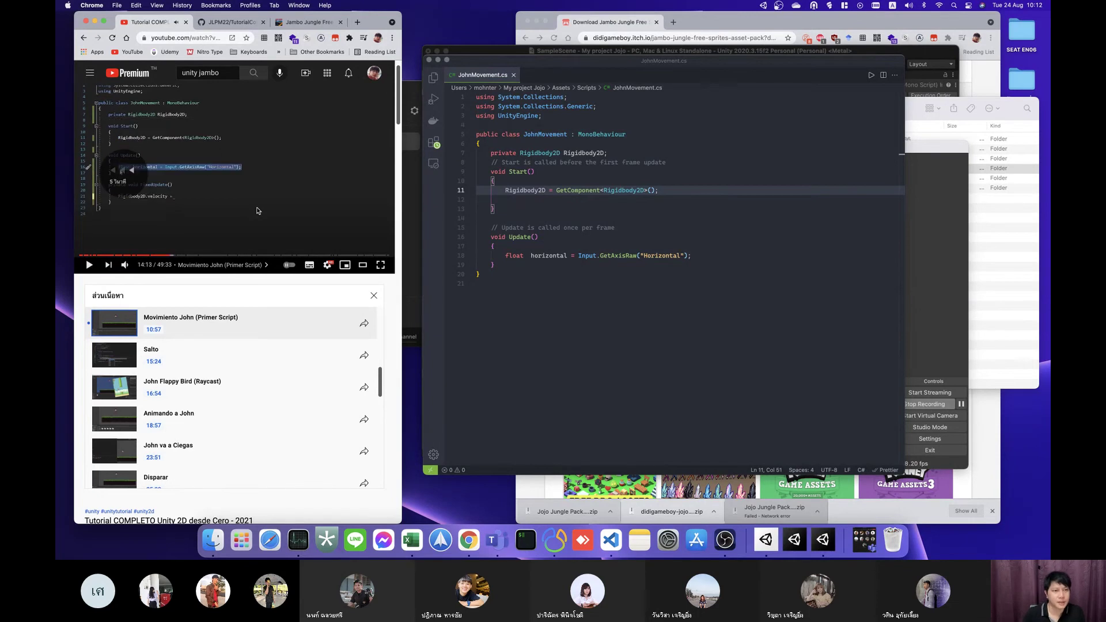
pyautogui.press('Right')
pyautogui.press('Right')
pyautogui.press('space')
pyautogui.press('Left')
pyautogui.press('Left')
pyautogui.press('Left')
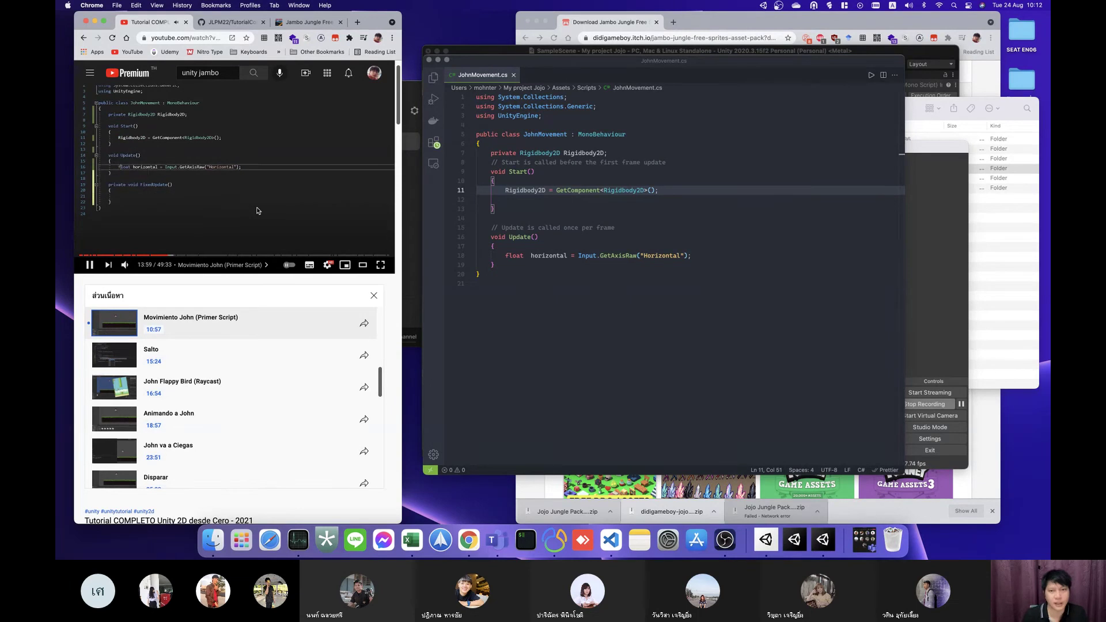
# Step: Add private void FixedUpdate() below Update, starting its body with Rigidbody2D.velocity =
pyautogui.click(502, 271)
pyautogui.click(534, 266)
pyautogui.press('Return')
pyautogui.press('Return')
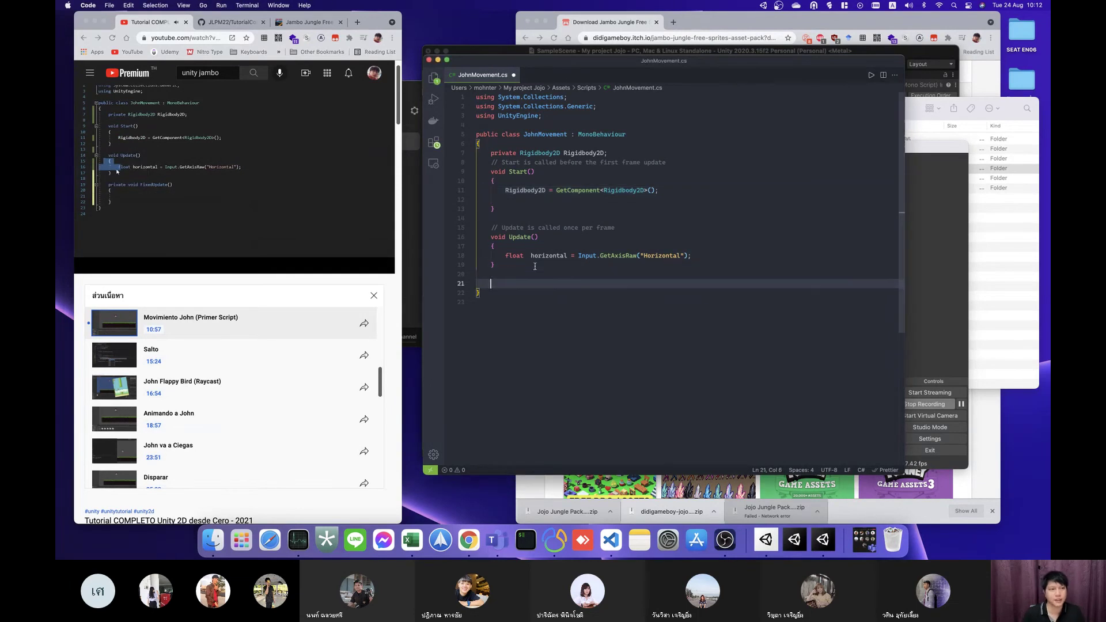
pyautogui.write('pri')
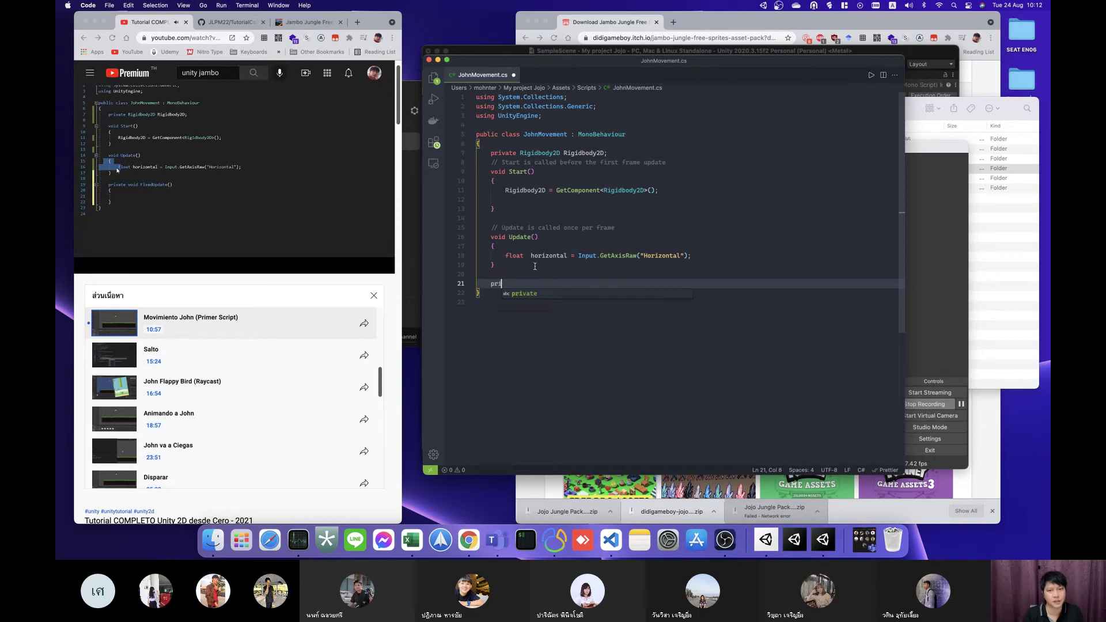
pyautogui.write('vate void ')
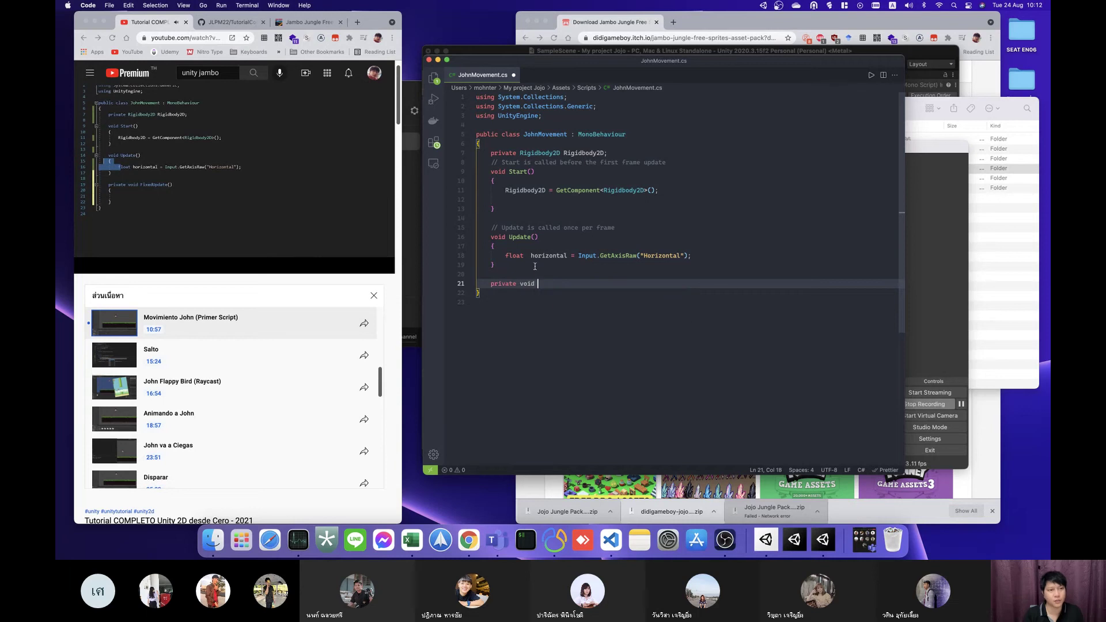
pyautogui.write('FixedUp')
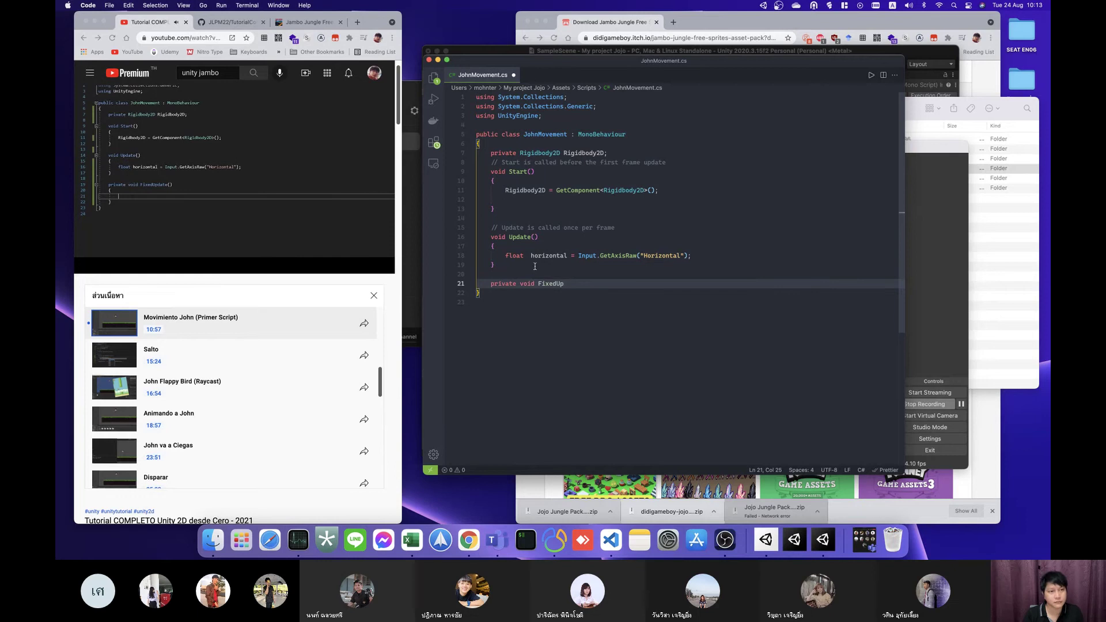
pyautogui.write('date()')
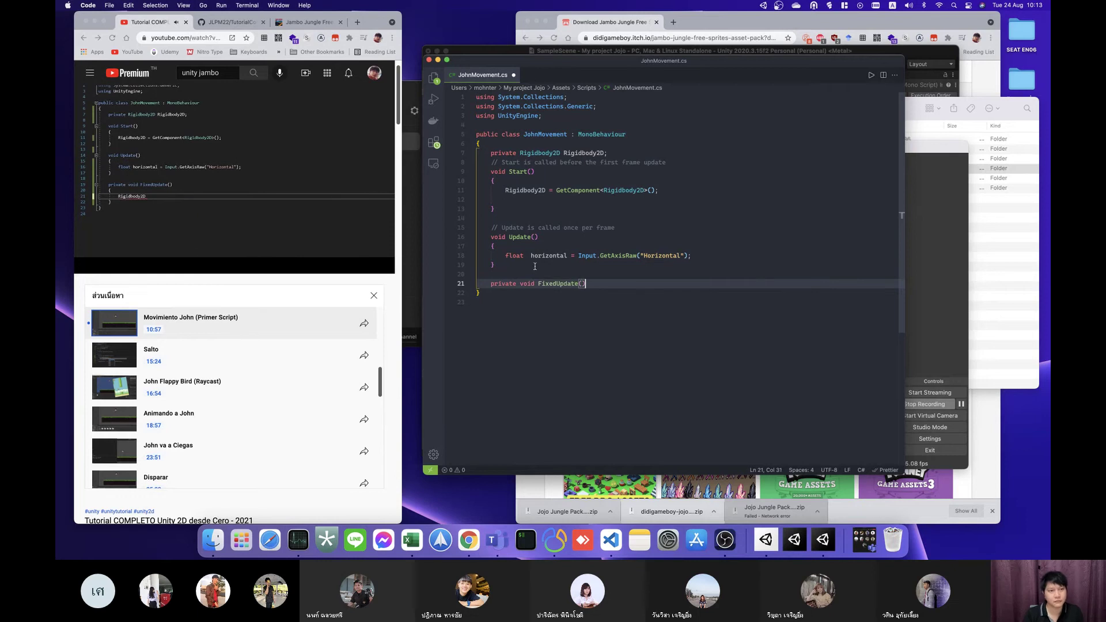
pyautogui.write('{')
pyautogui.press('Return')
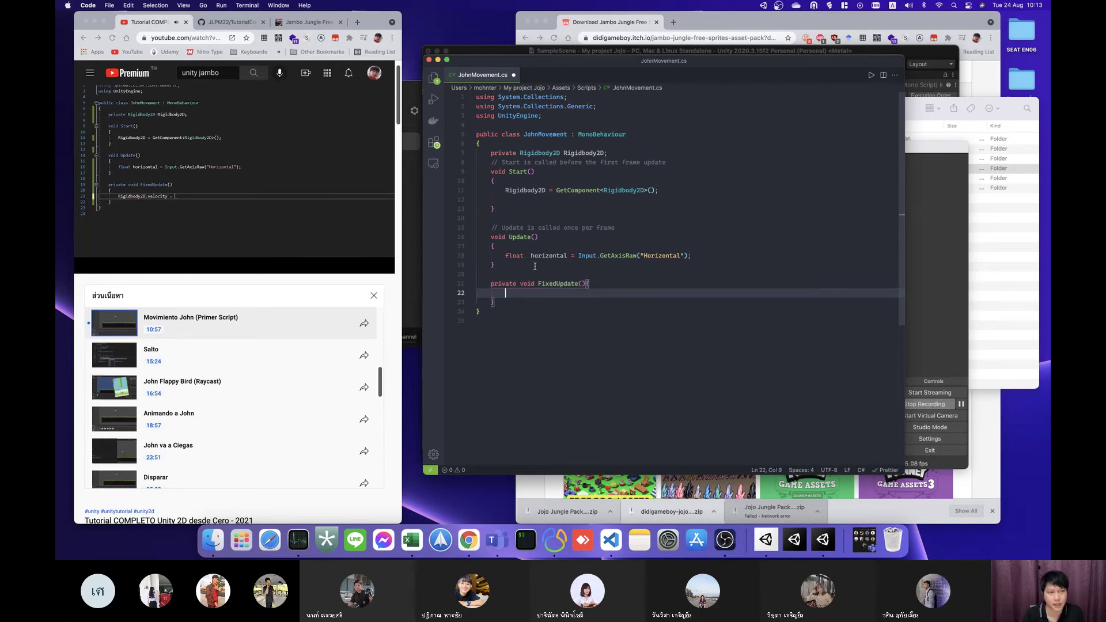
pyautogui.write('Rig')
pyautogui.press('Tab')
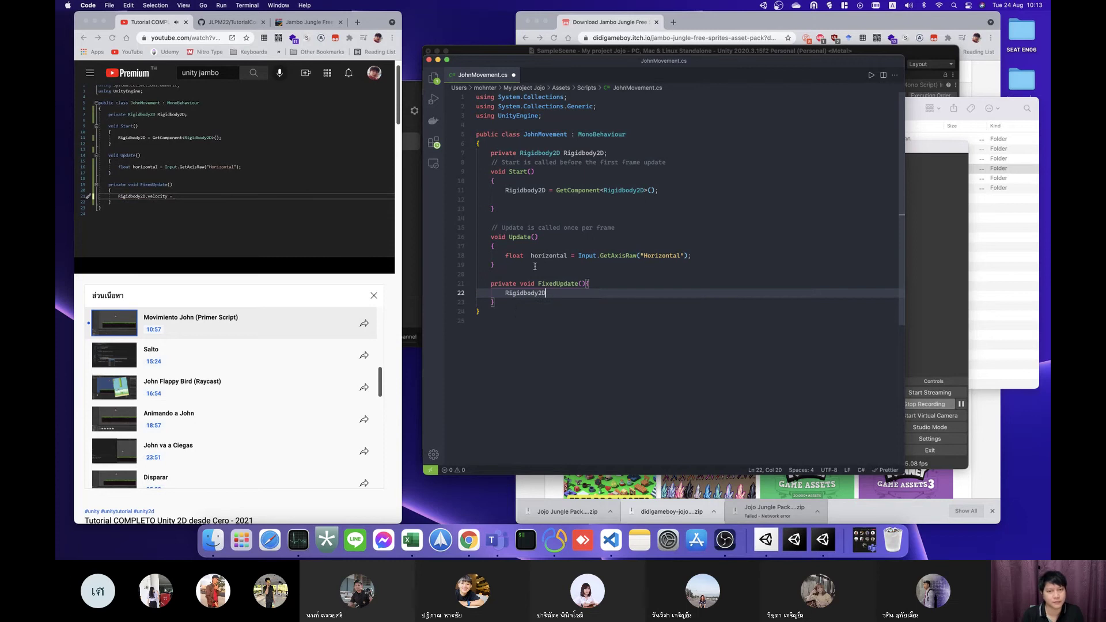
pyautogui.write('.vel')
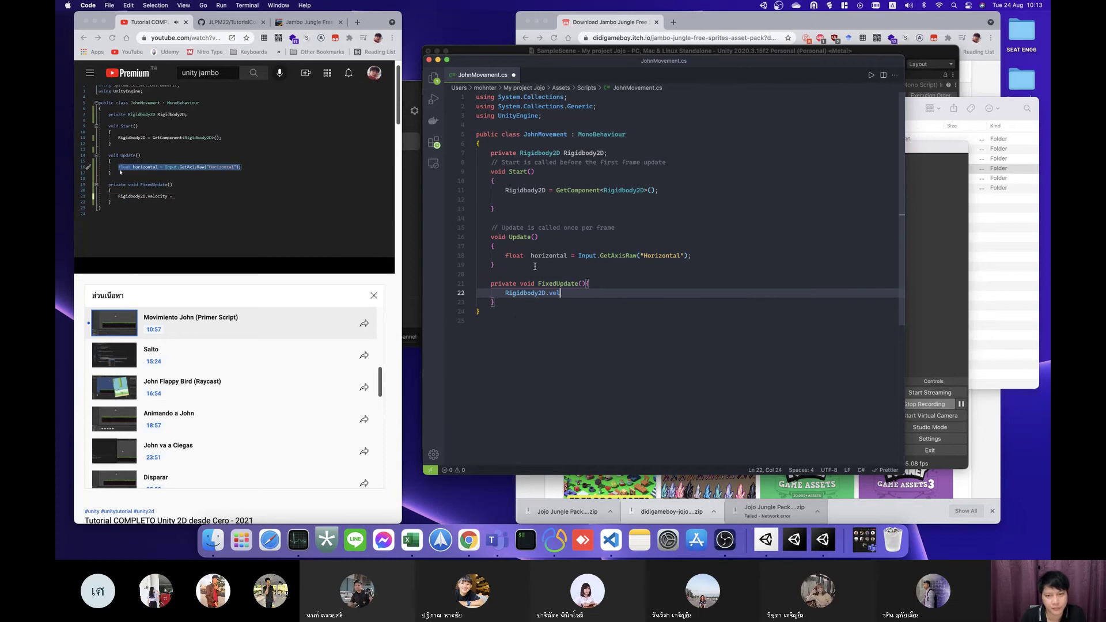
pyautogui.write('oc')
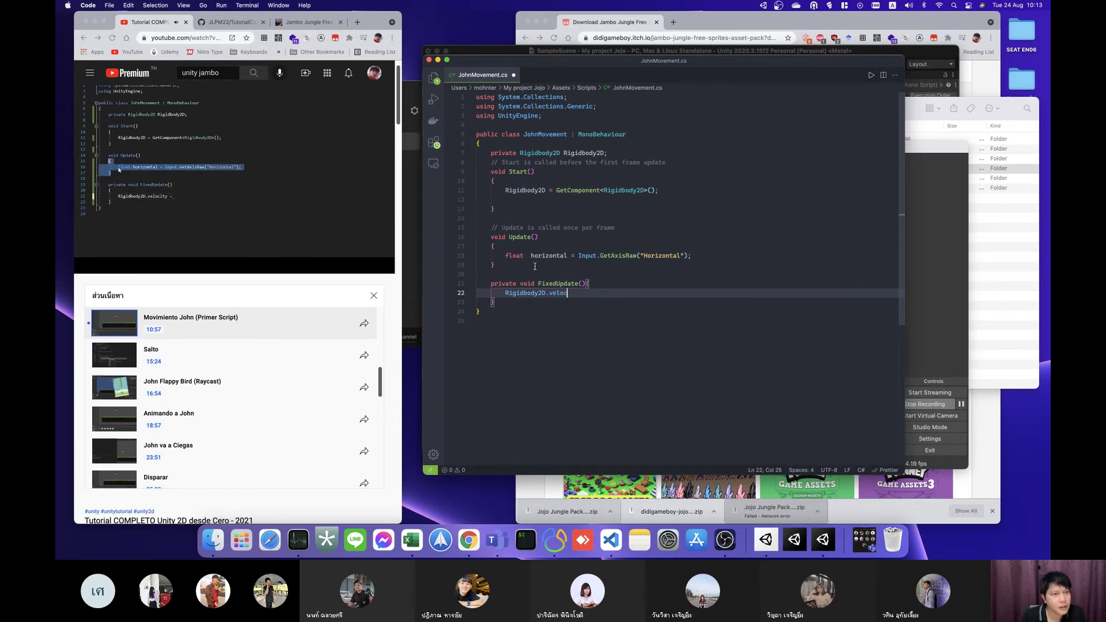
pyautogui.write('ity')
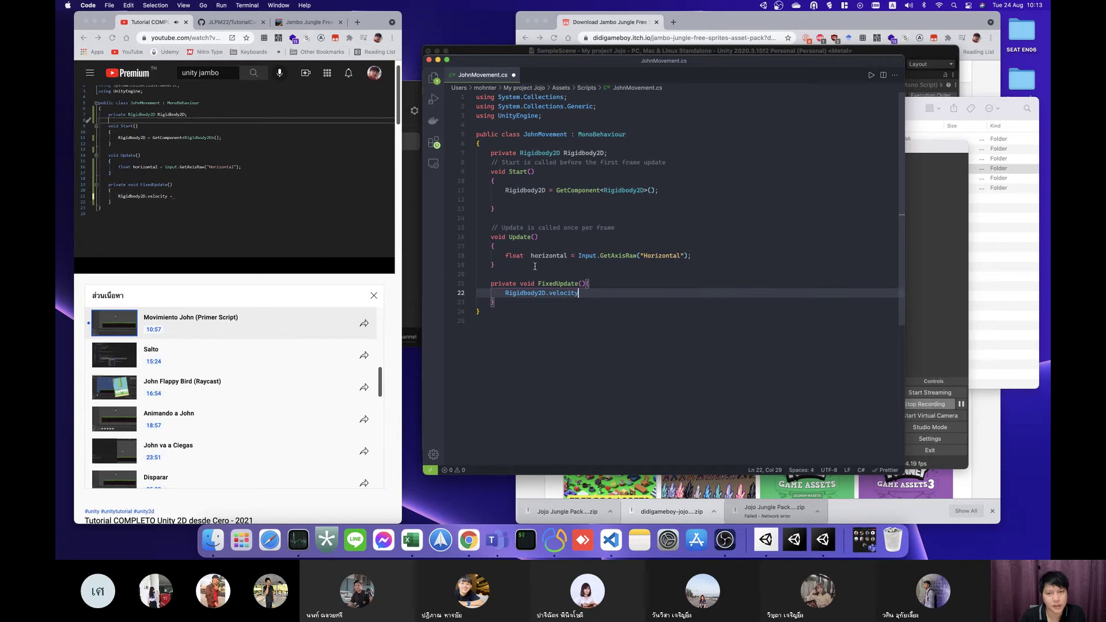
pyautogui.write(' =')
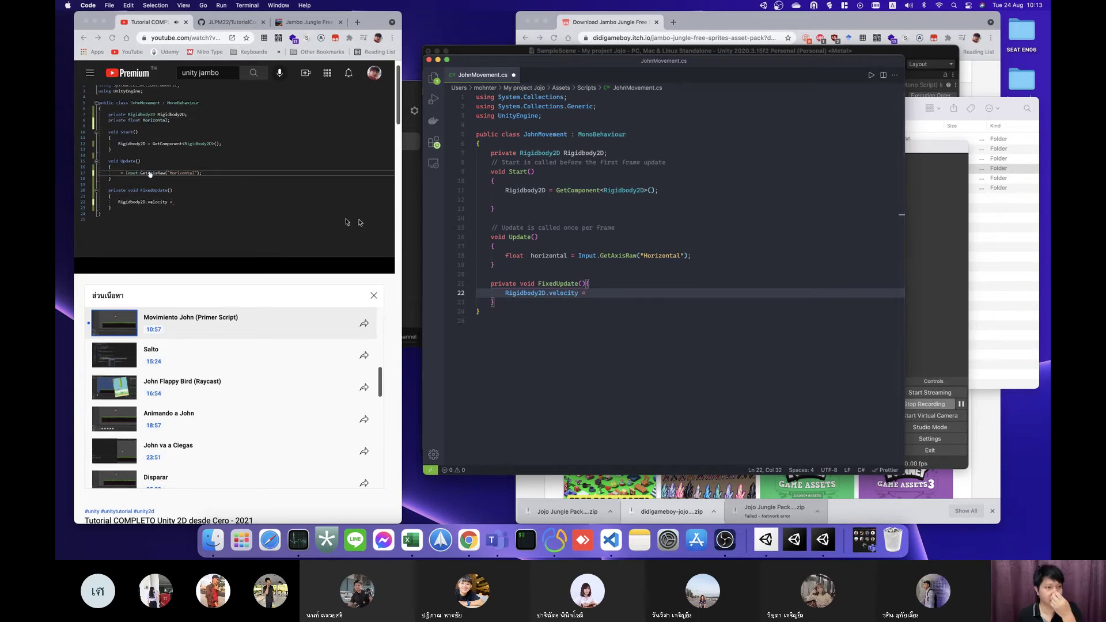
# Step: Declare private float Horizontal; below the Rigidbody2D field
pyautogui.click(235, 198)
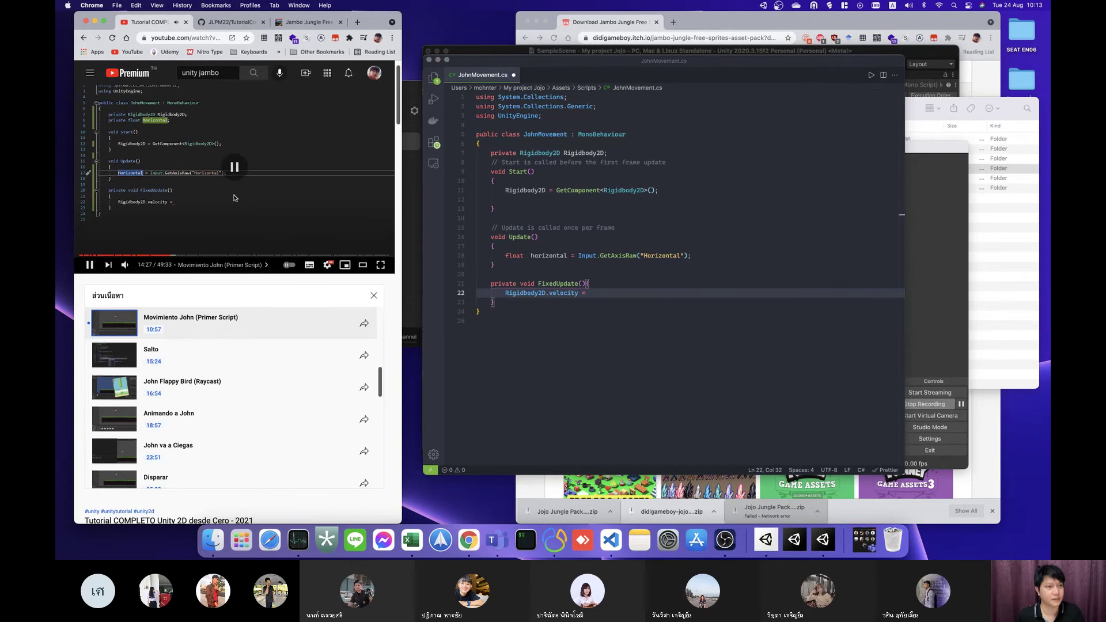
pyautogui.click(626, 155)
pyautogui.press('Return')
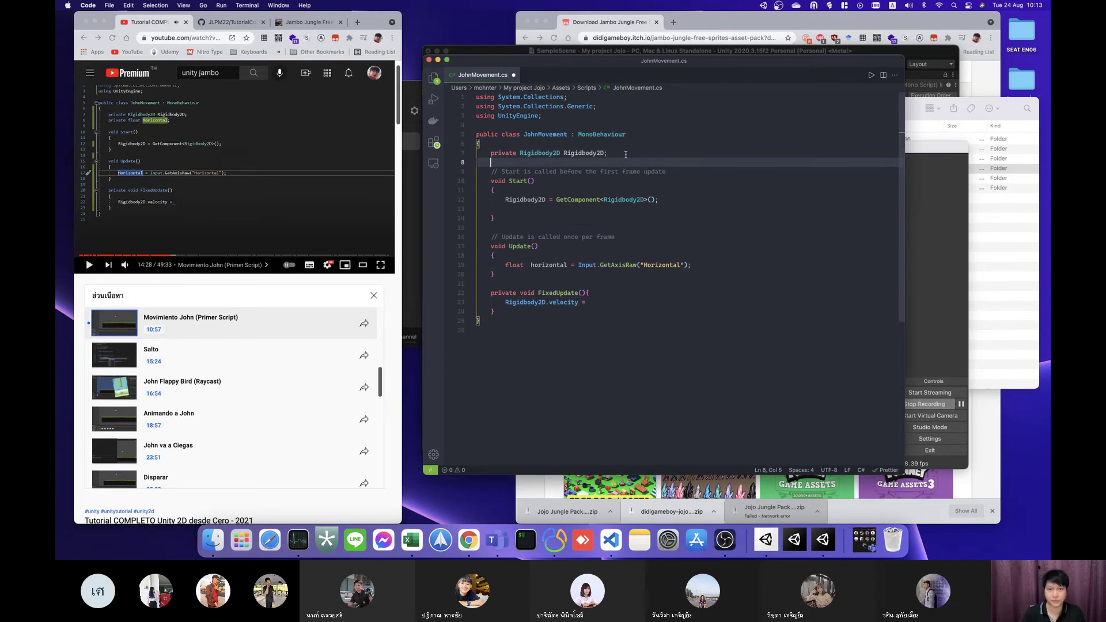
pyautogui.write('private')
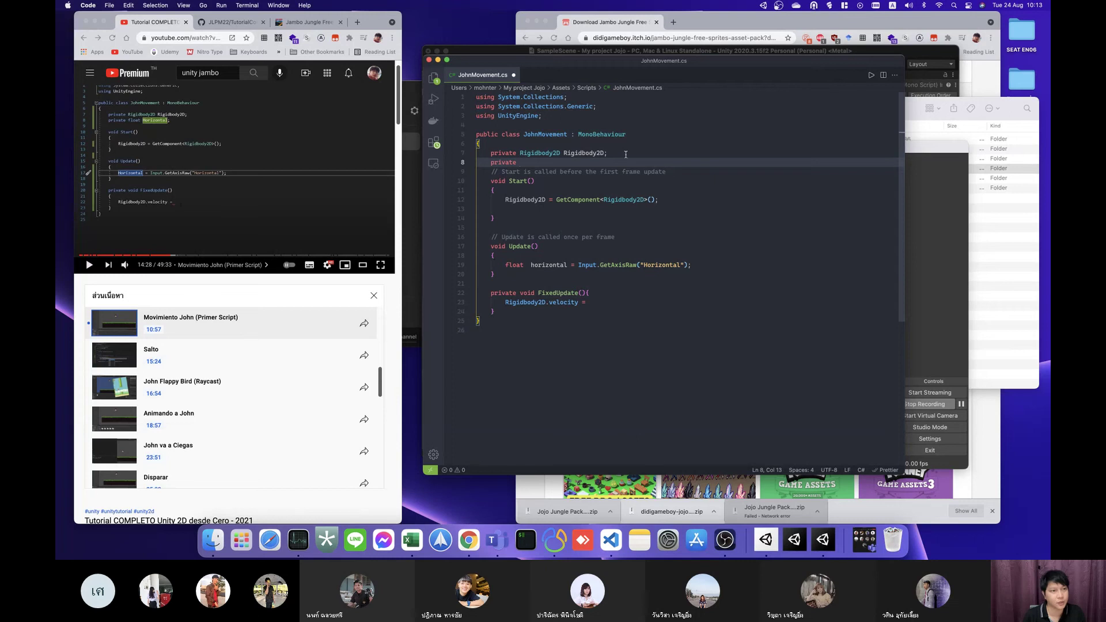
pyautogui.write(' float ')
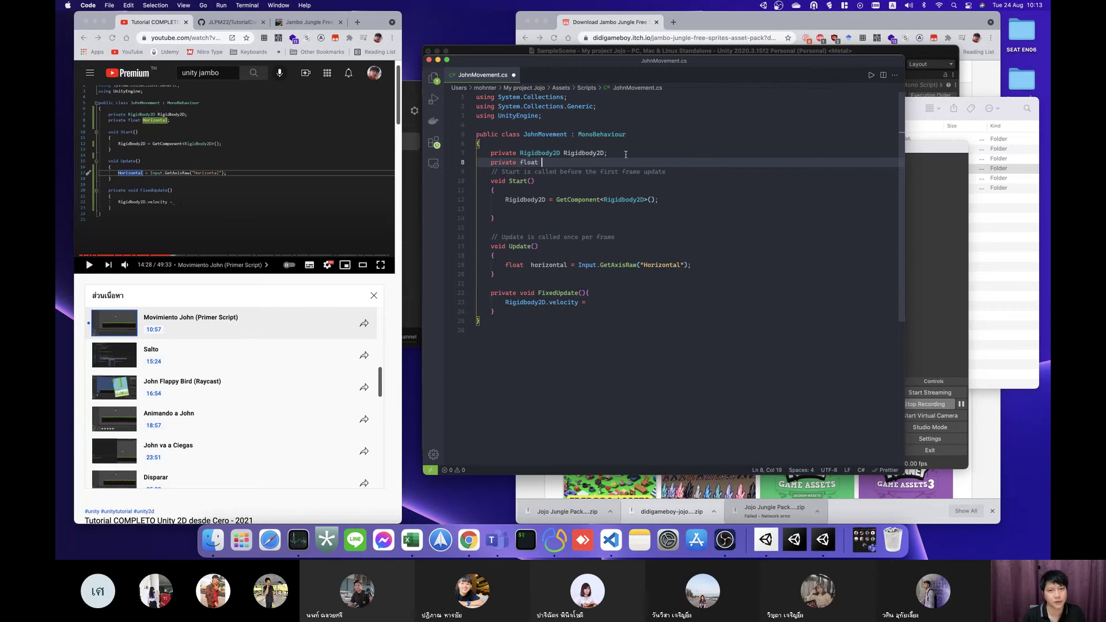
pyautogui.write('Horizon')
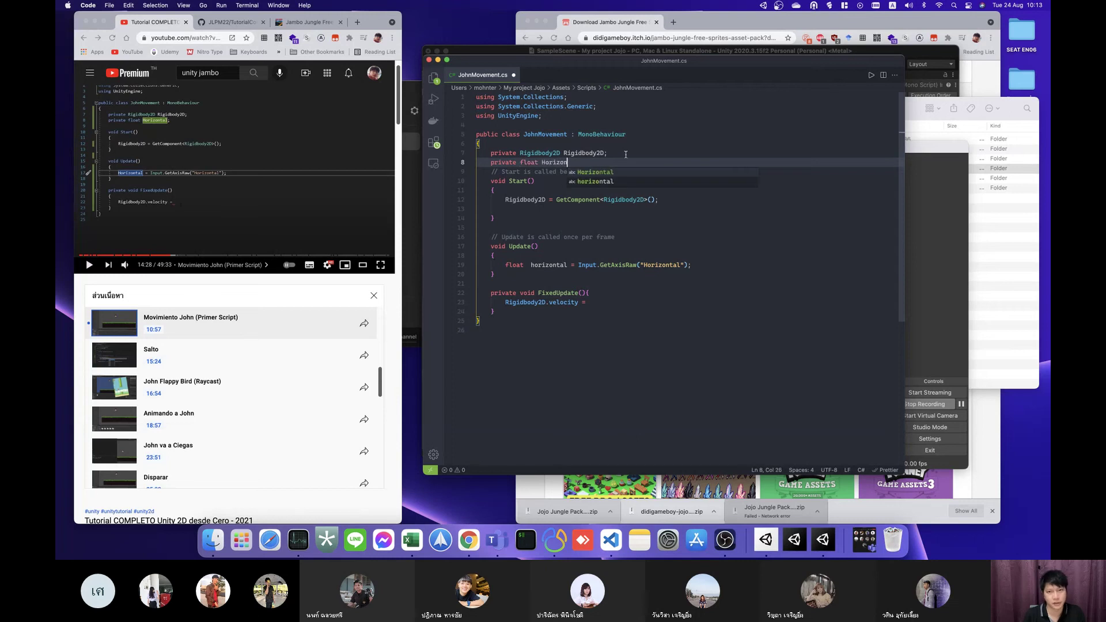
pyautogui.write('tal;')
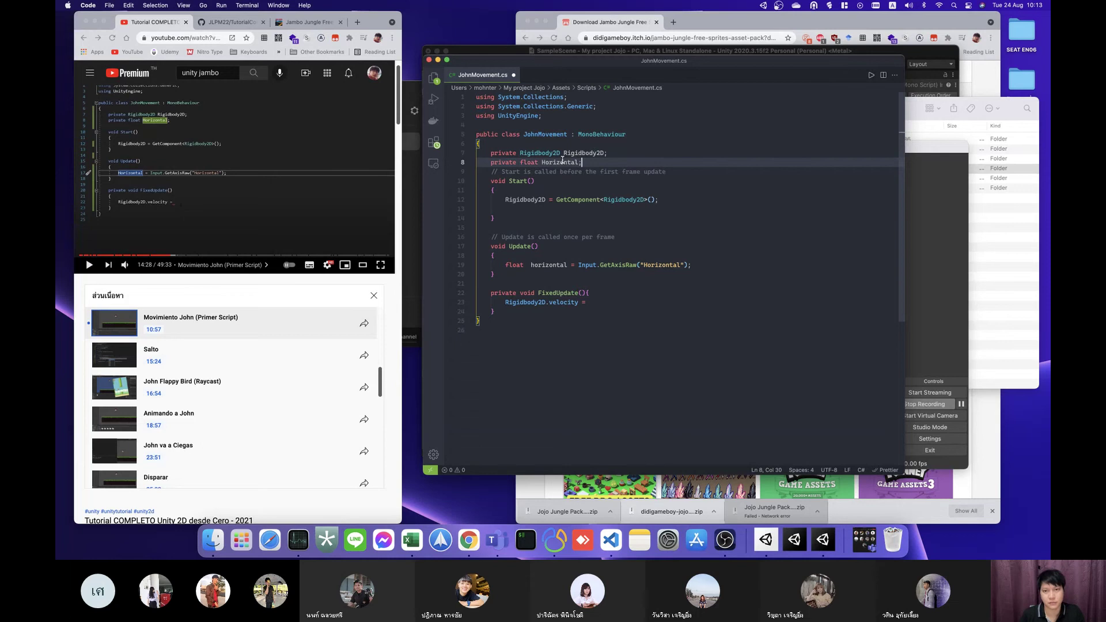
# Step: Replace Update's local float horizontal with the Horizontal field and save
pyautogui.moveTo(568, 265); pyautogui.dragTo(518, 265)
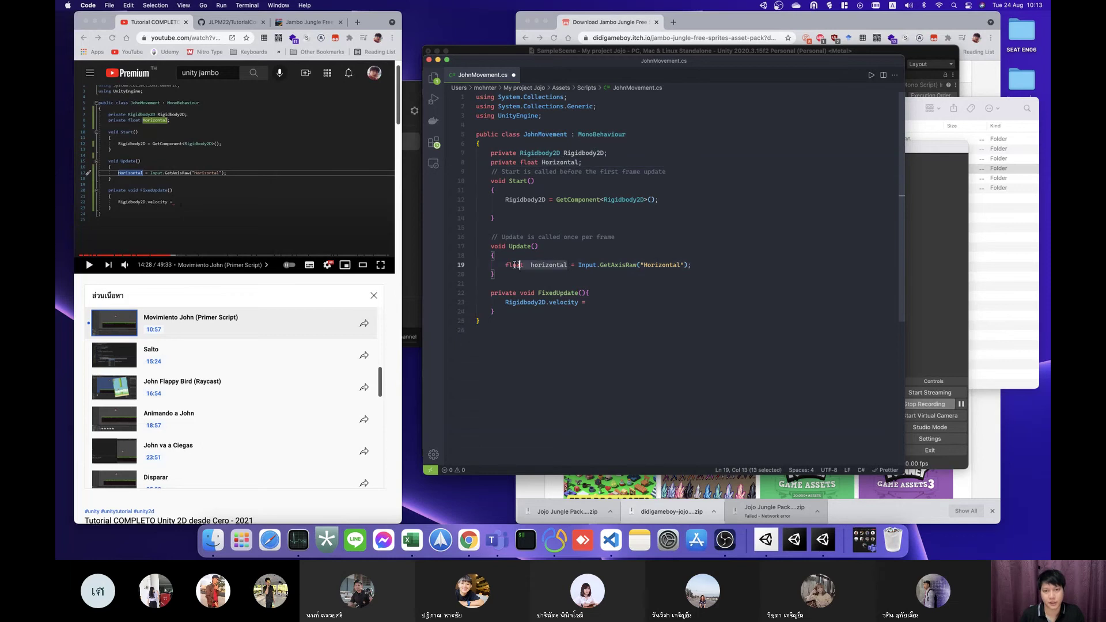
pyautogui.write('Horizontal')
pyautogui.press('cmd+s')
pyautogui.doubleClick(569, 163)
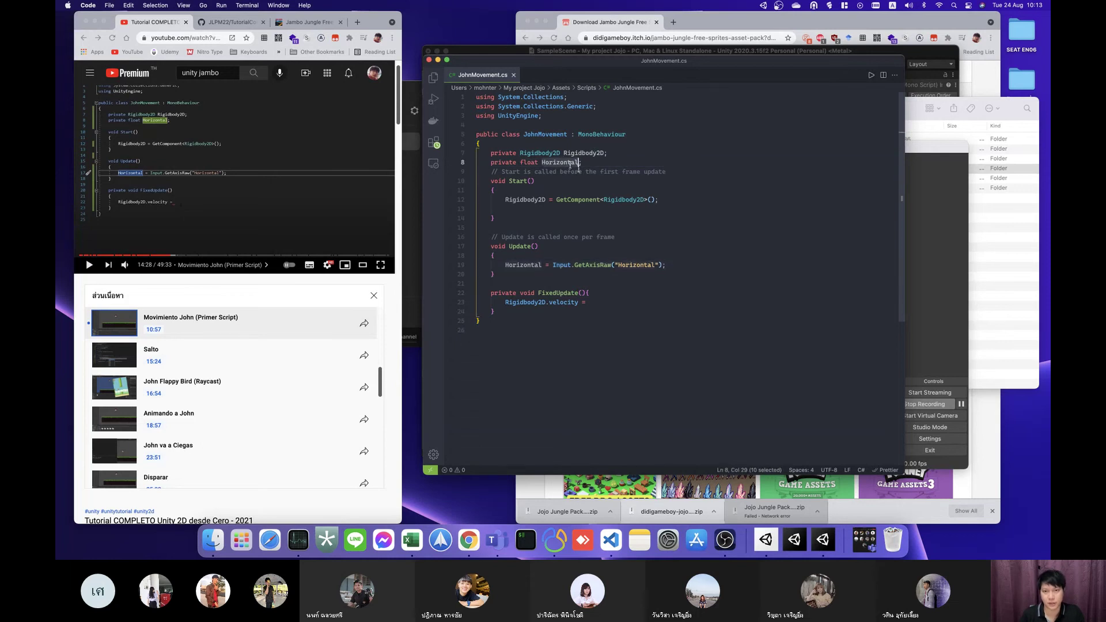
pyautogui.click(257, 210)
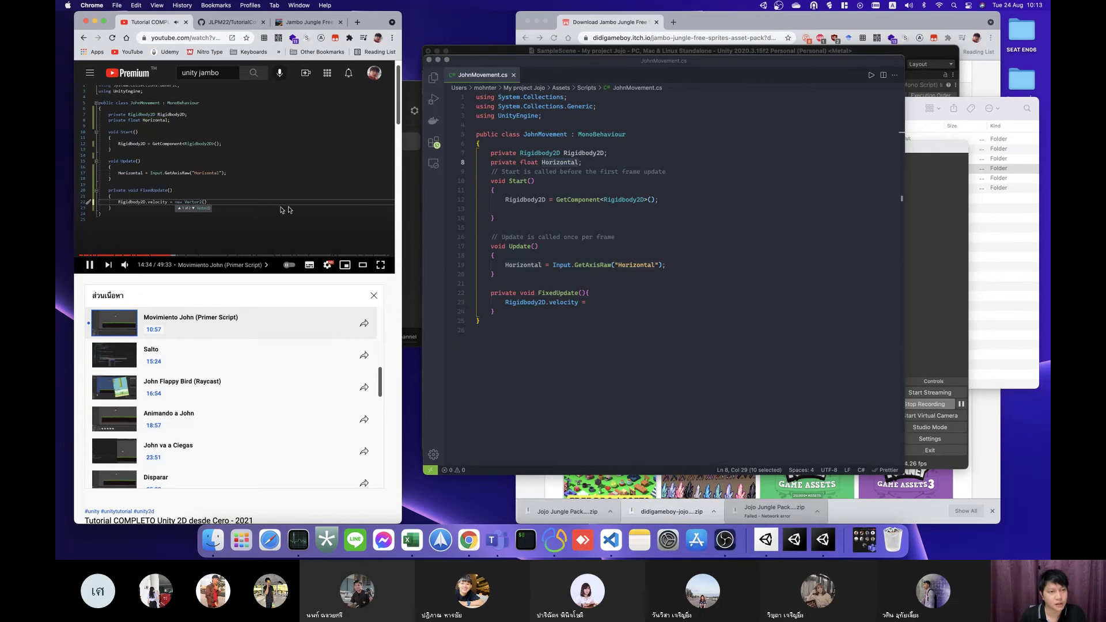
# Step: Complete the line as Rigidbody2D.velocity = new Vector2(Horizontal, Rigidbody2D.velocity.y); and save
pyautogui.click(617, 303)
pyautogui.write('n')
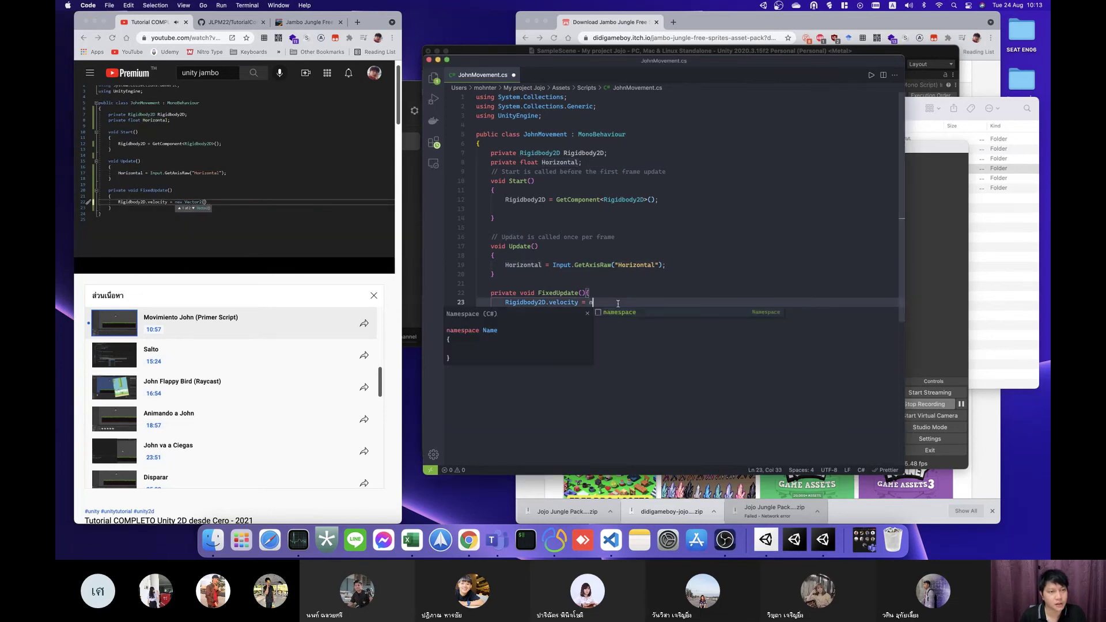
pyautogui.write('ew Vevtor')
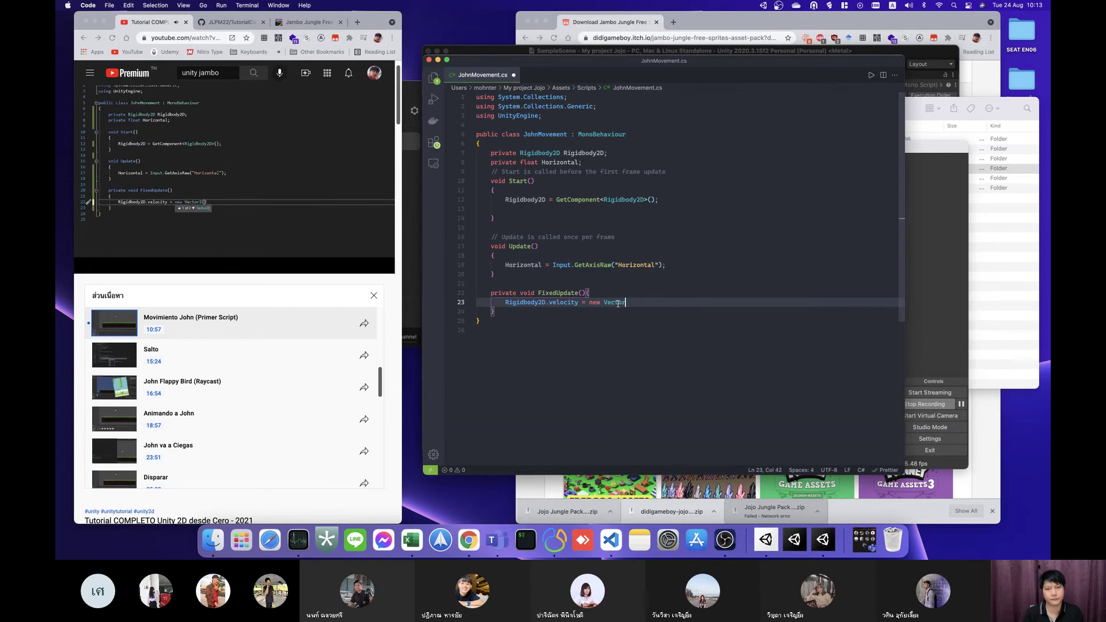
pyautogui.write('()')
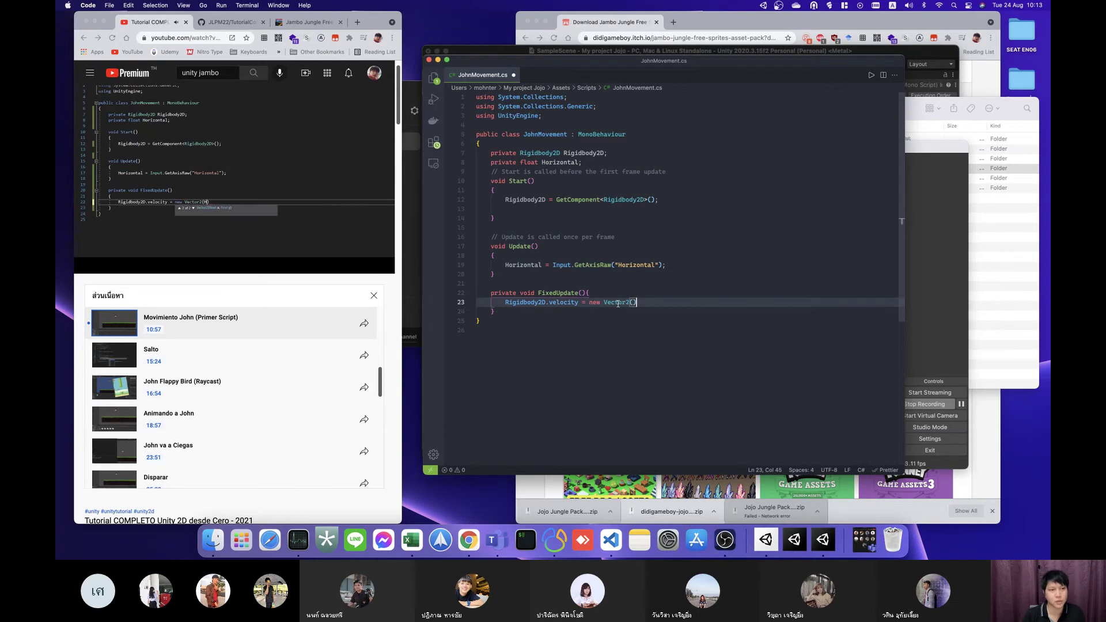
pyautogui.write('Ho')
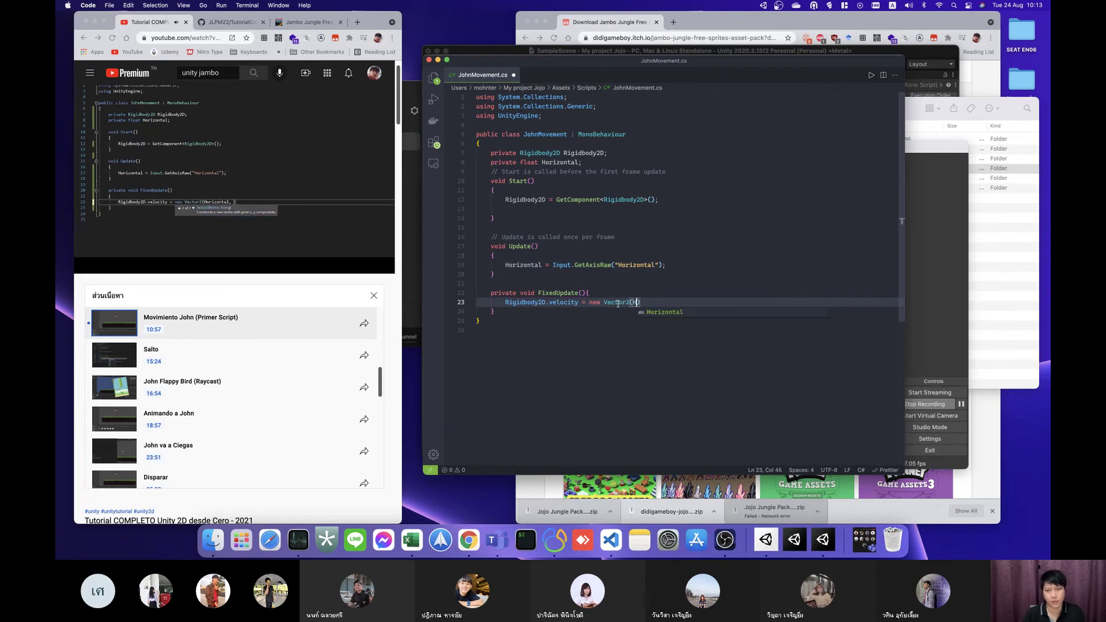
pyautogui.write('ri')
pyautogui.press('Return')
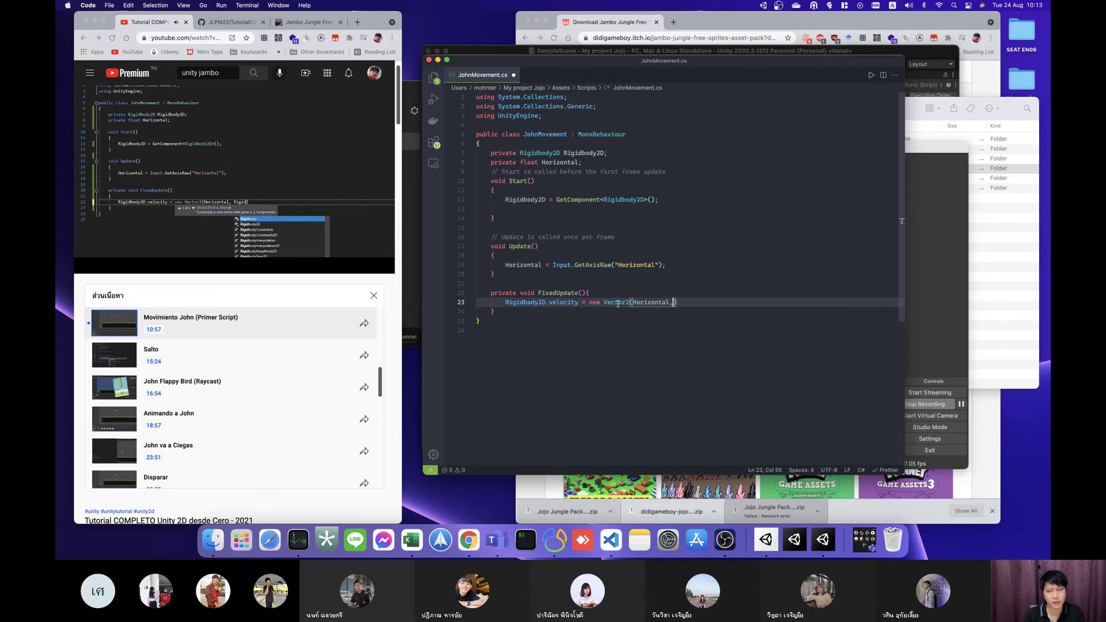
pyautogui.write('Rig')
pyautogui.press('Return')
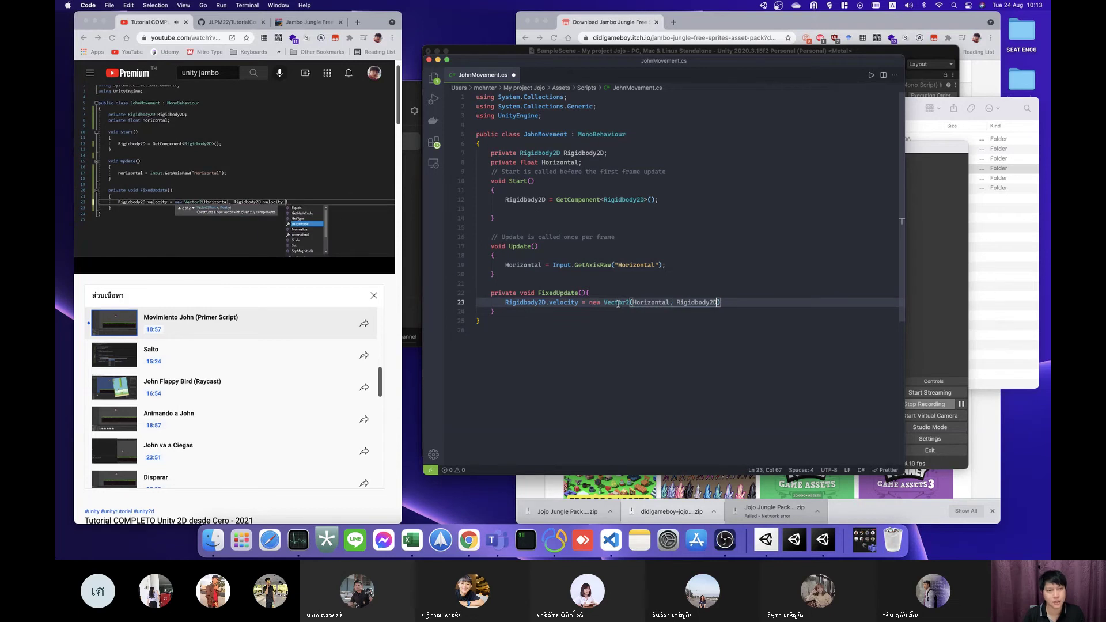
pyautogui.write('.velo')
pyautogui.press('Return')
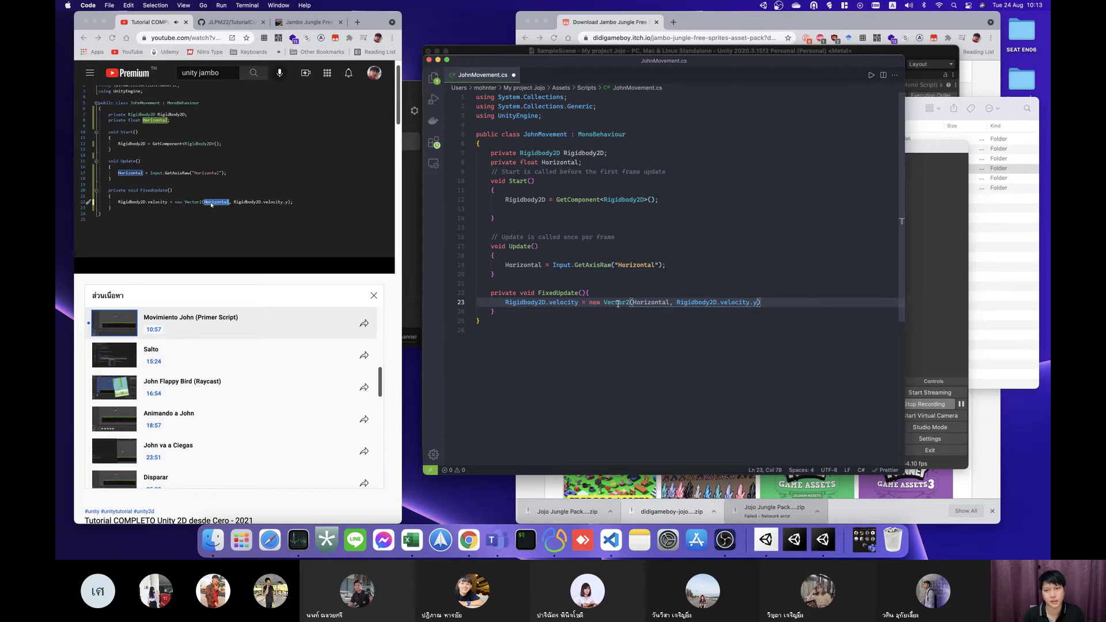
pyautogui.write(')')
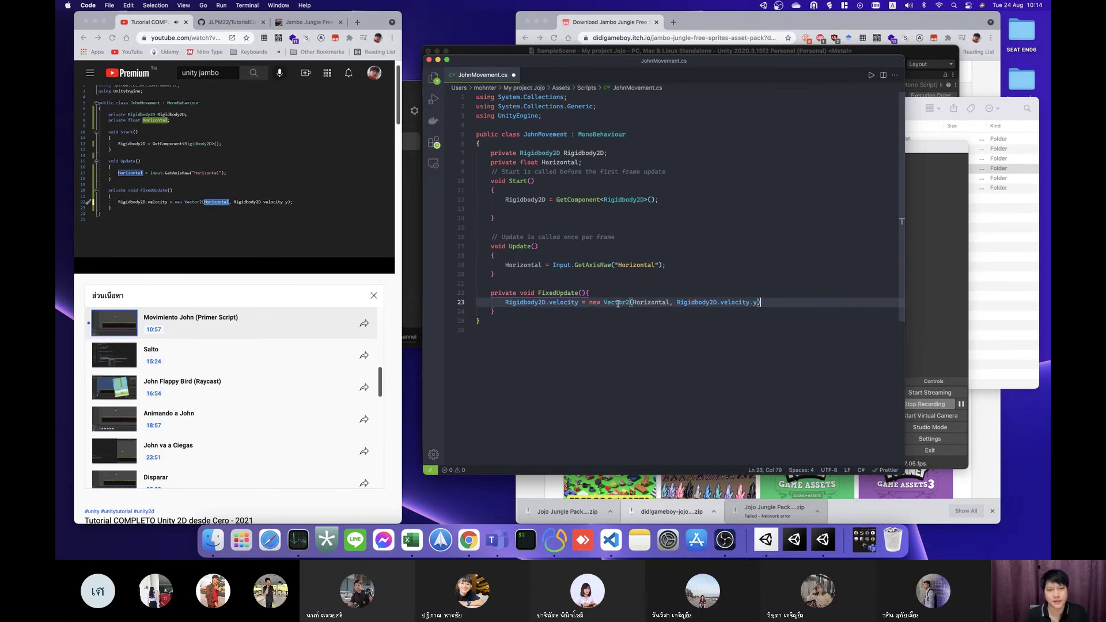
pyautogui.write(';')
pyautogui.press('super+s')
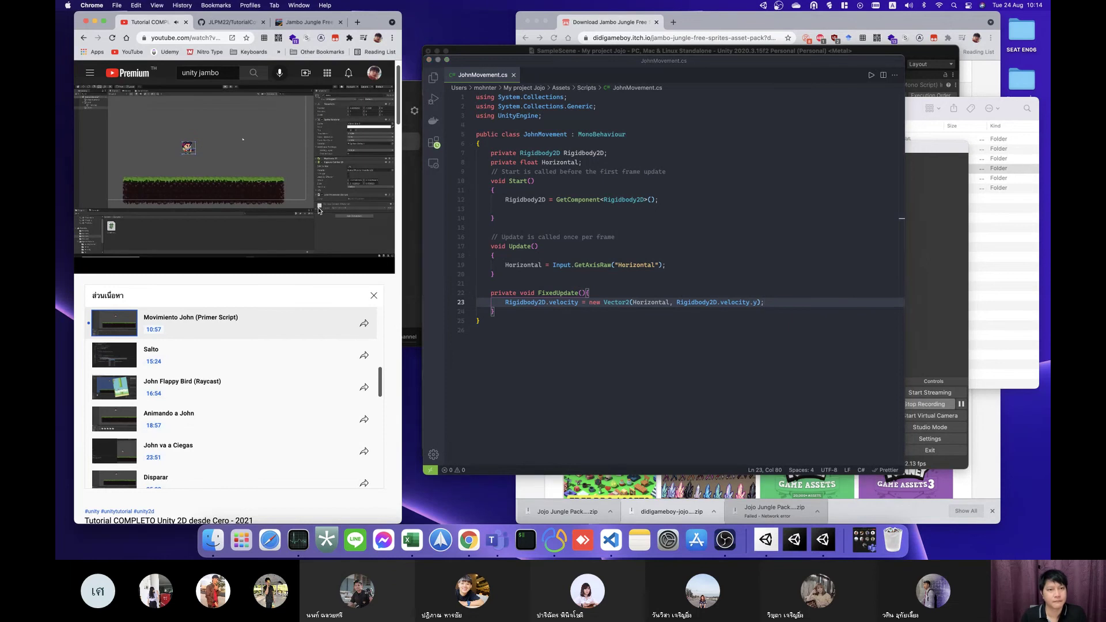
# Step: Pause the tutorial at 15:08, where John moves on the platform
pyautogui.click(269, 189)
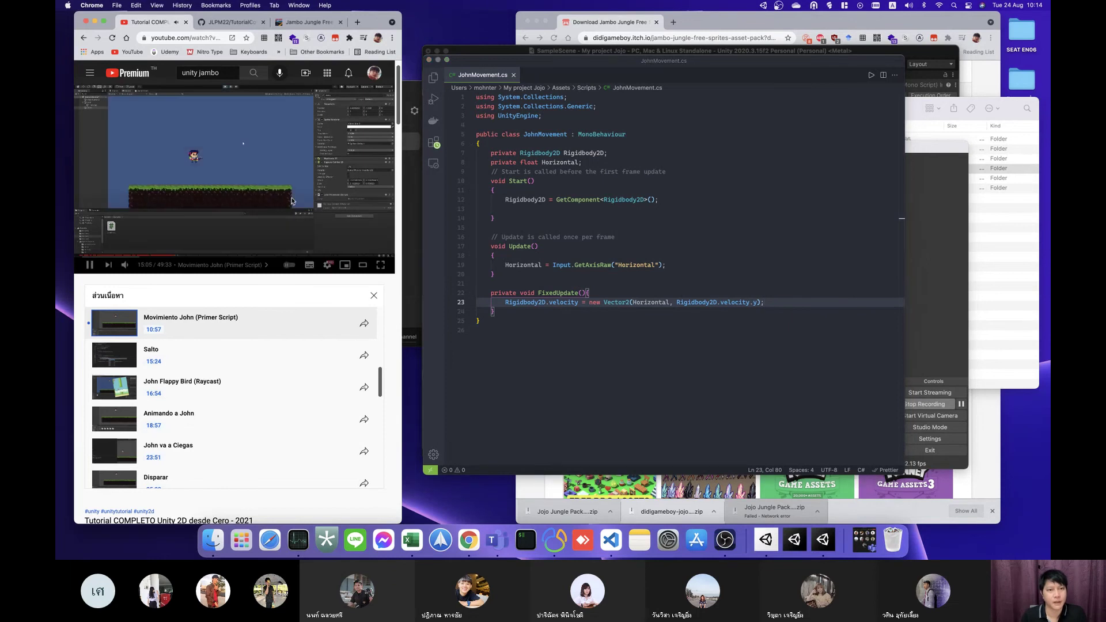
pyautogui.click(250, 189)
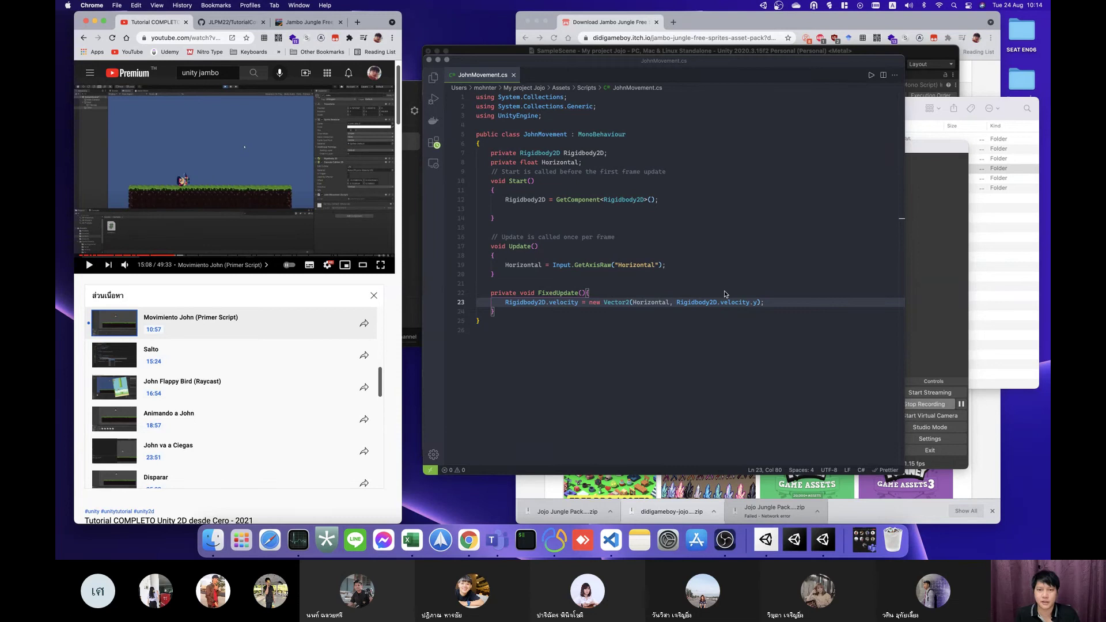
pyautogui.click(933, 300)
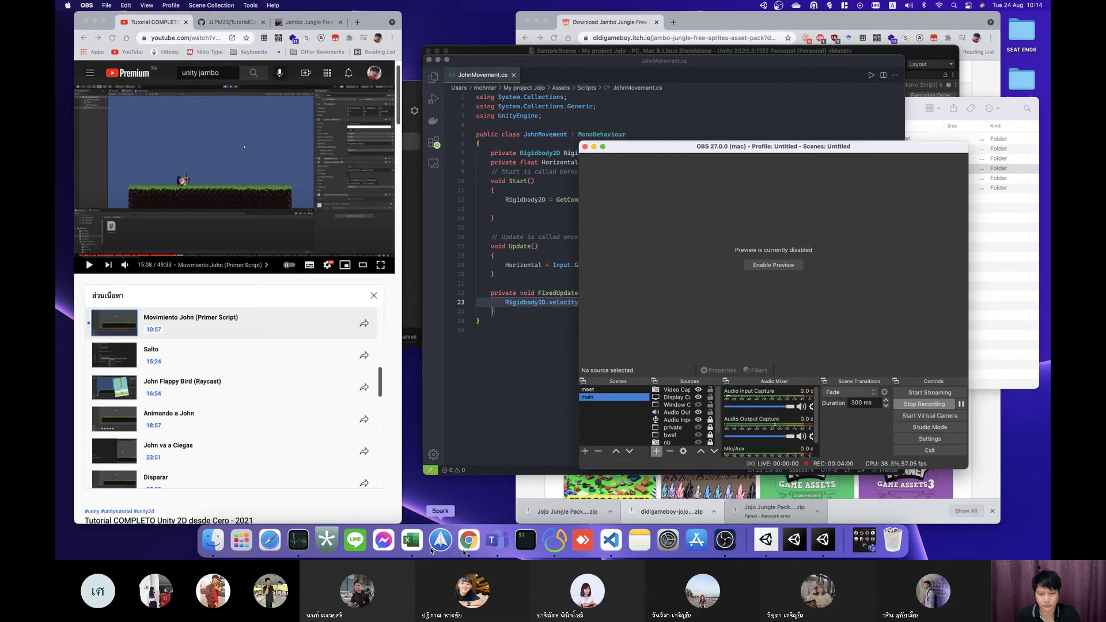
# Step: Restore the minimized Unity editor from the Dock so it recompiles JohnMovement, then show all windows
pyautogui.click(773, 545)
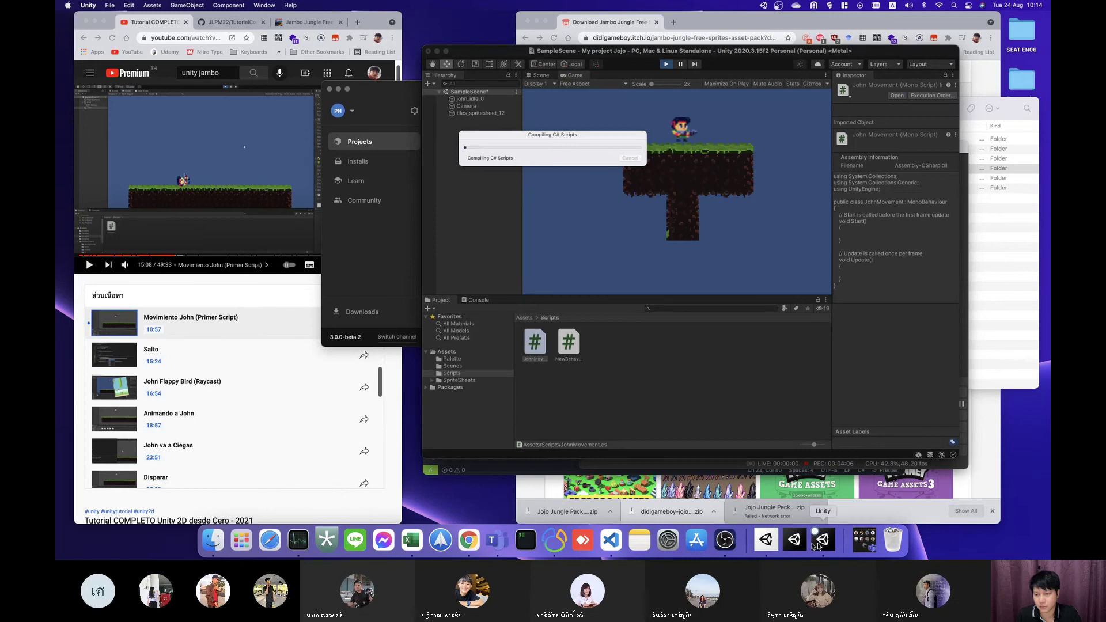
pyautogui.click(862, 548)
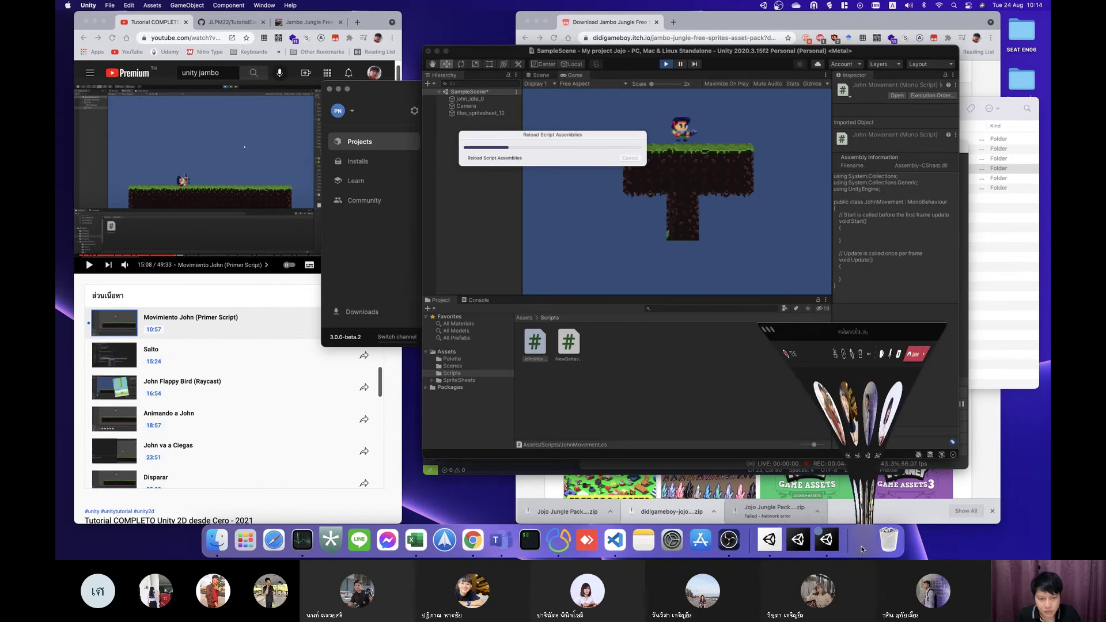
pyautogui.hotkey('ctrl', 'Up')
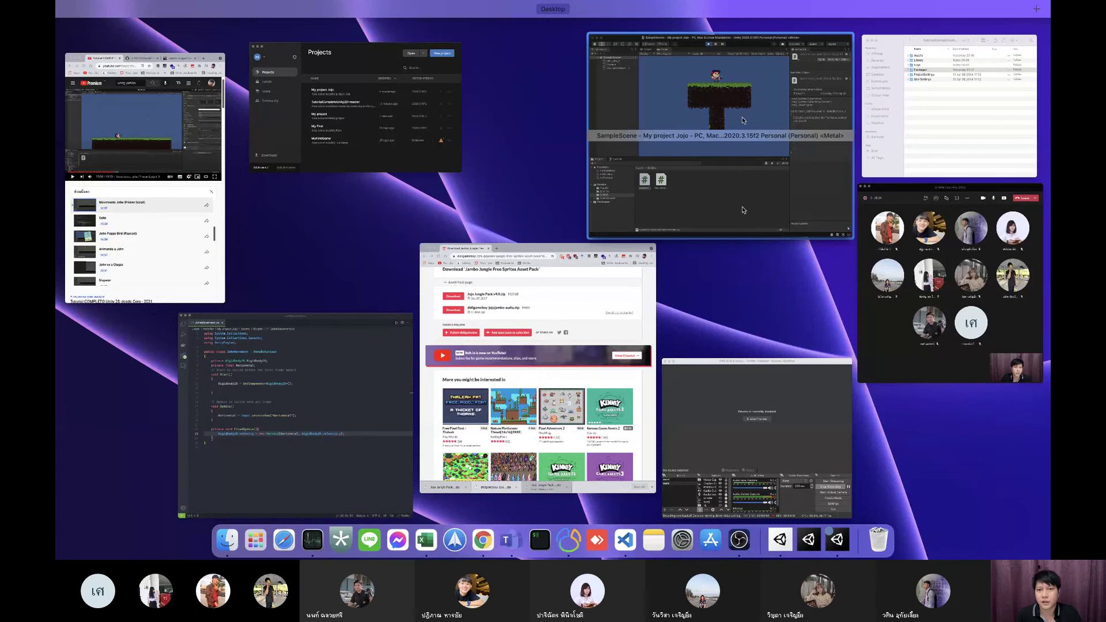
# Step: Attach JohnMovement to john_idle_0 while playing, then stop play mode, which discards the component
pyautogui.click(743, 121)
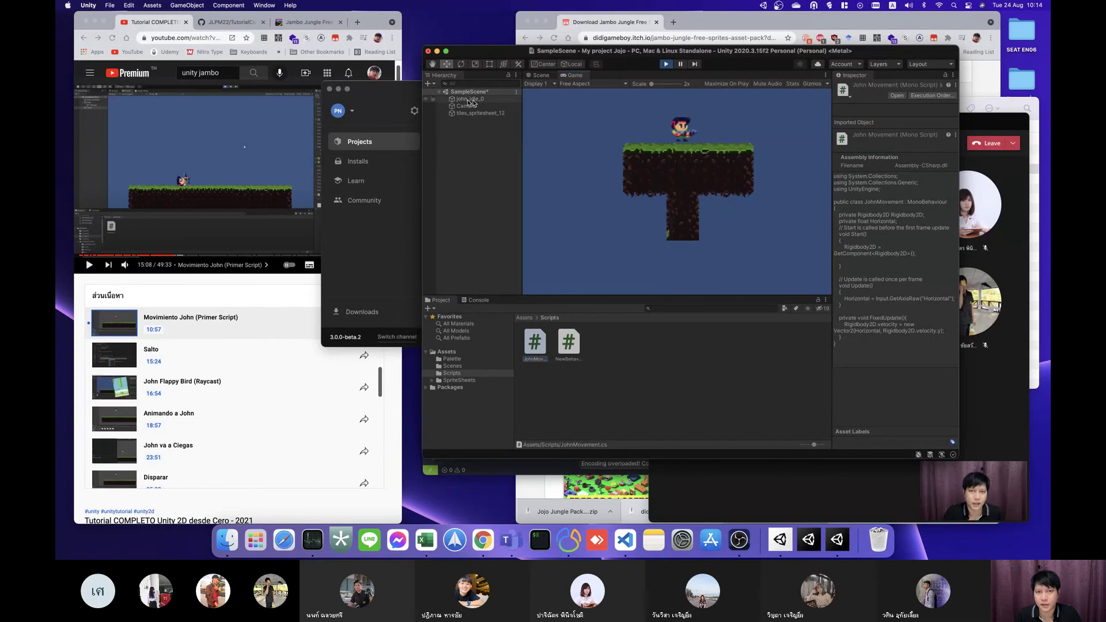
pyautogui.click(464, 99)
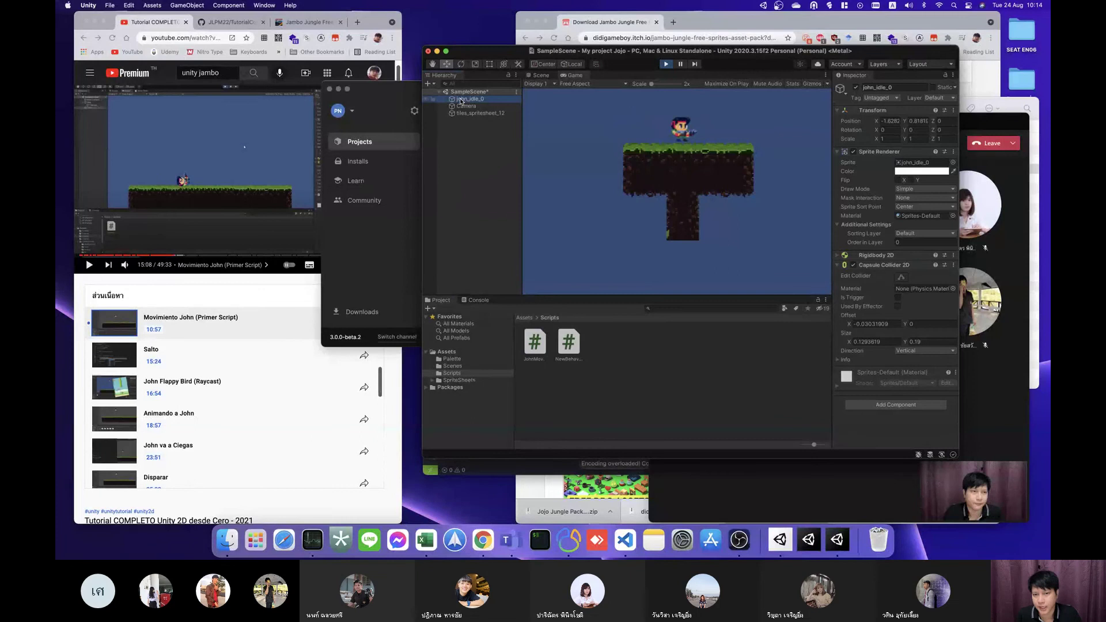
pyautogui.moveTo(535, 343); pyautogui.dragTo(874, 408)
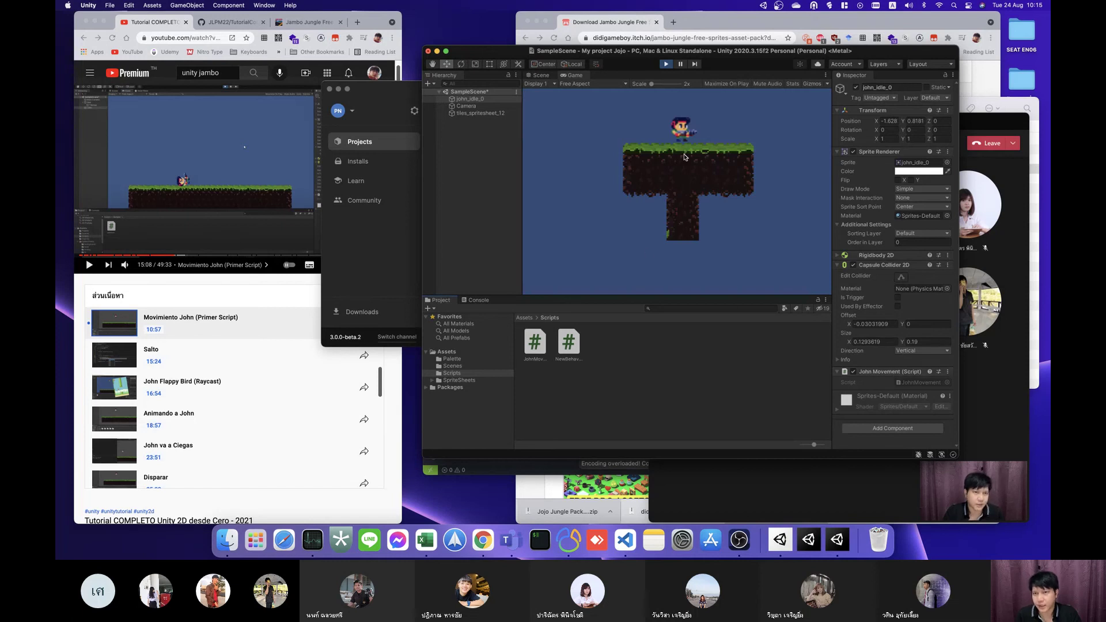
pyautogui.click(666, 64)
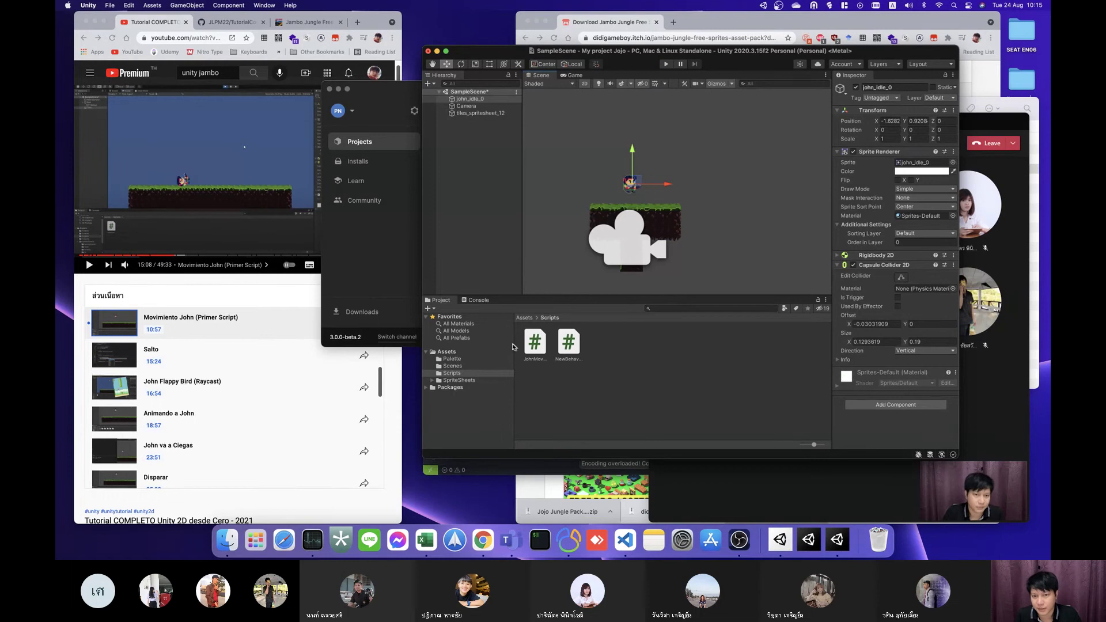
# Step: Attach the JohnMovement script to john_idle_0 and start Play mode
pyautogui.click(536, 346)
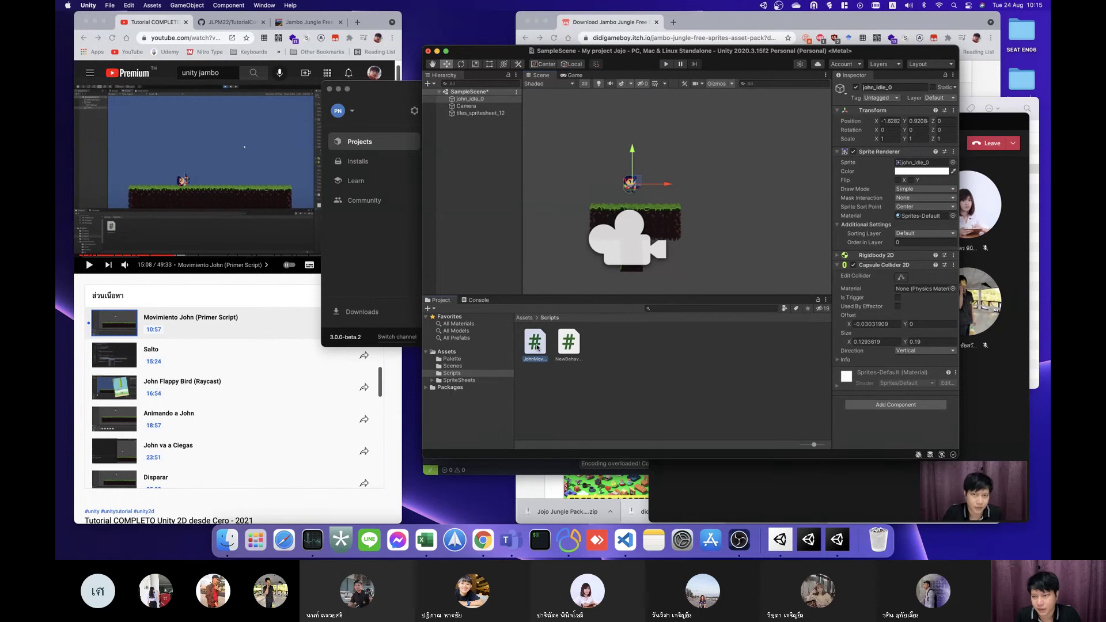
pyautogui.moveTo(535, 345); pyautogui.dragTo(868, 406)
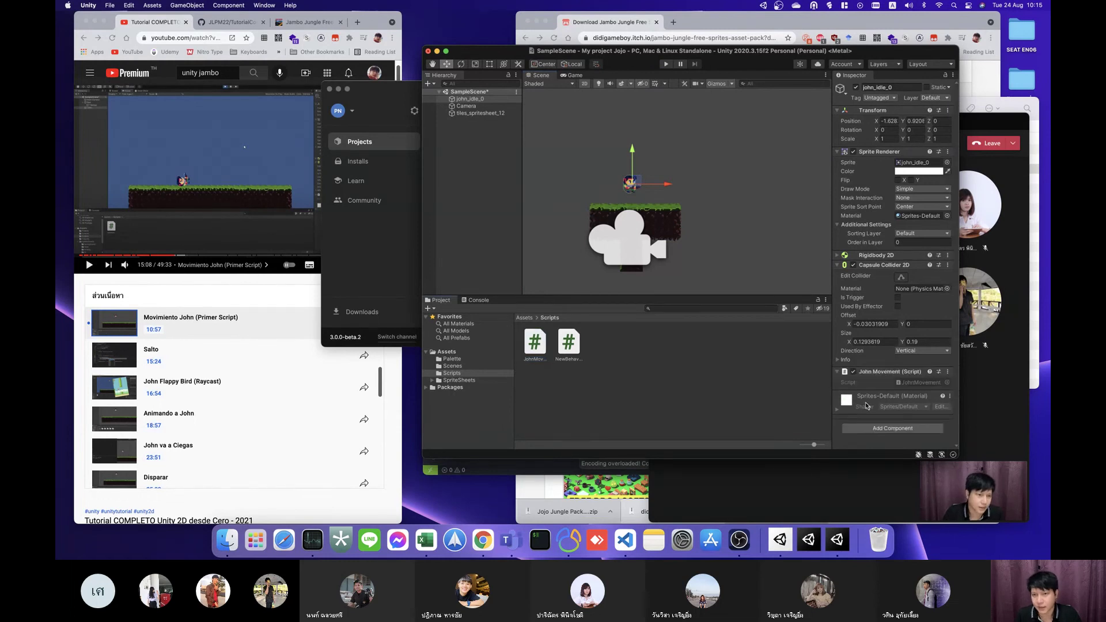
pyautogui.click(666, 64)
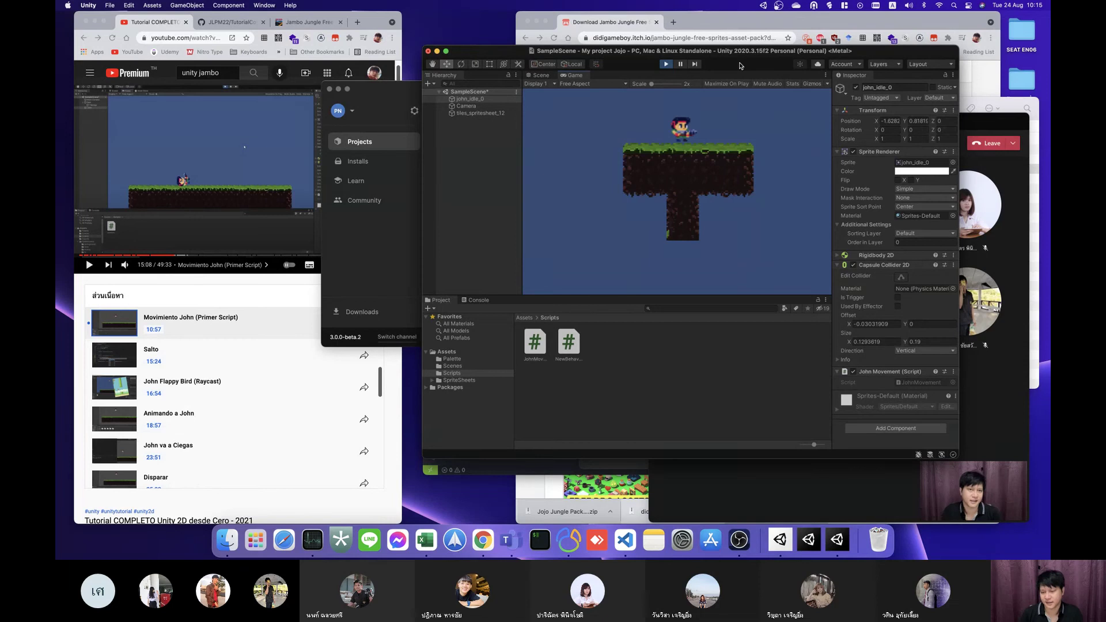
# Step: Move John left and right with the arrow keys until he tips over and falls off the platform
pyautogui.press('Right')
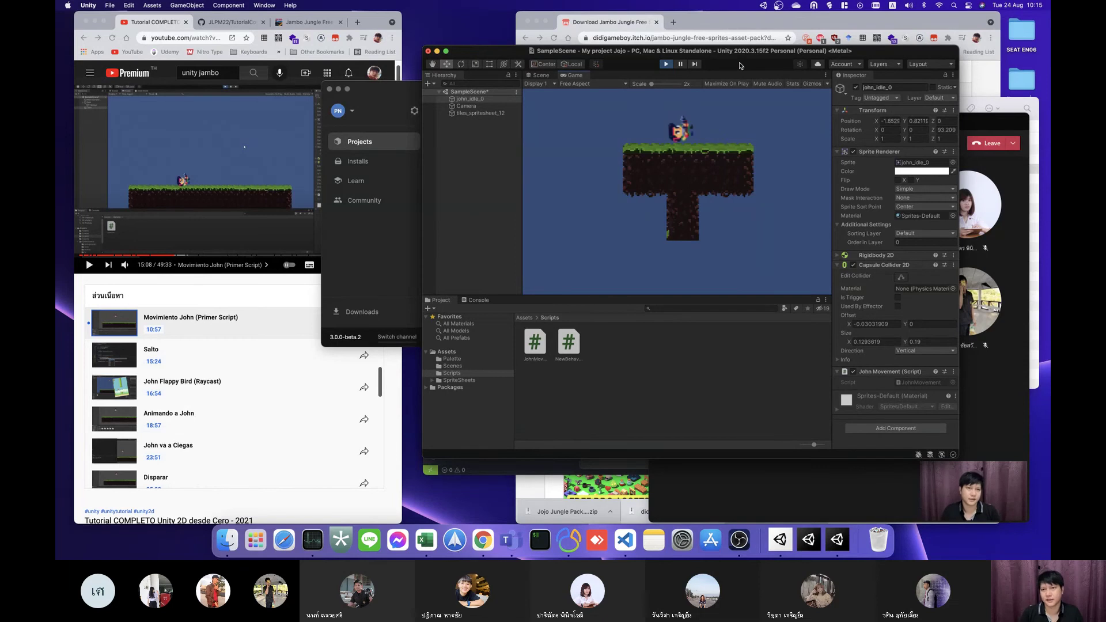
pyautogui.press('Left')
pyautogui.press('Right')
pyautogui.press('Left')
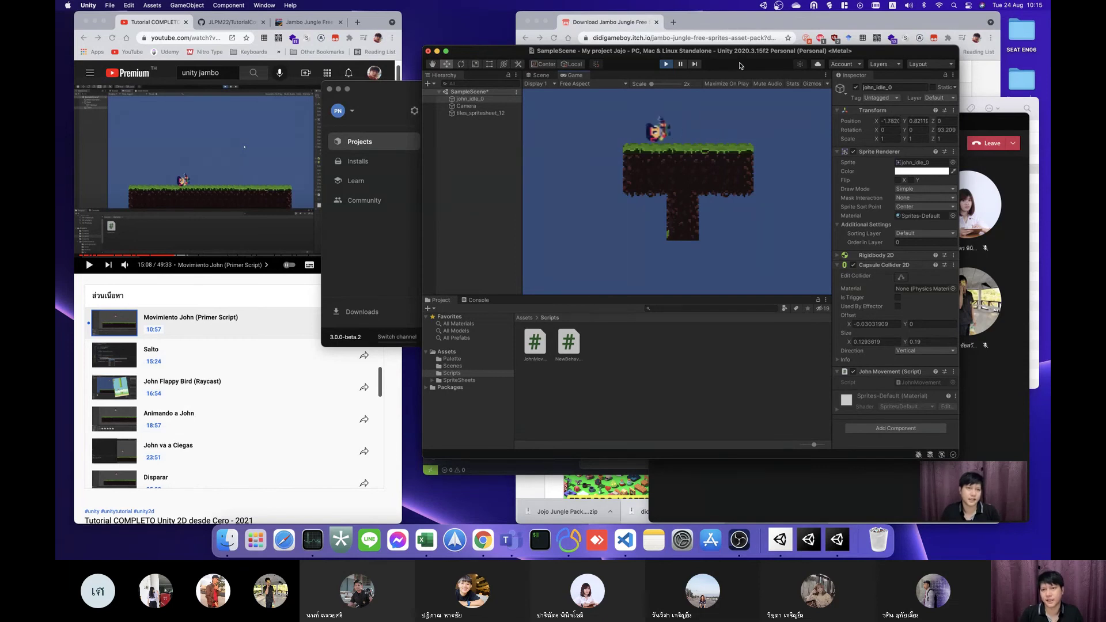
pyautogui.press('Right')
pyautogui.press('Right')
pyautogui.press('Left')
pyautogui.press('Right')
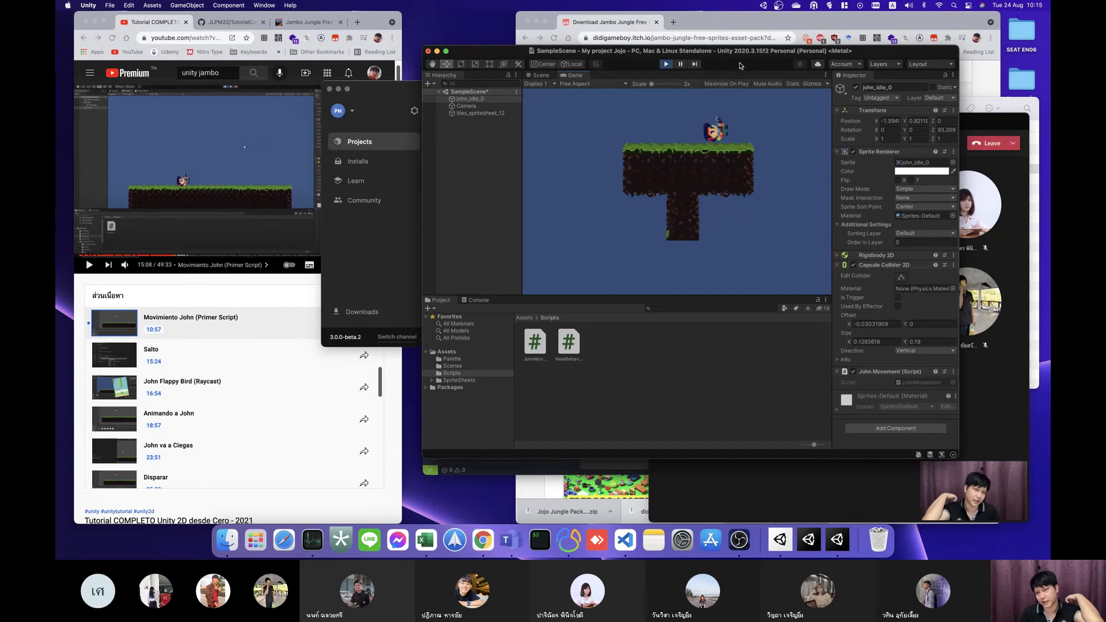
pyautogui.press('Left')
pyautogui.press('Right')
pyautogui.press('Left')
pyautogui.press('Right')
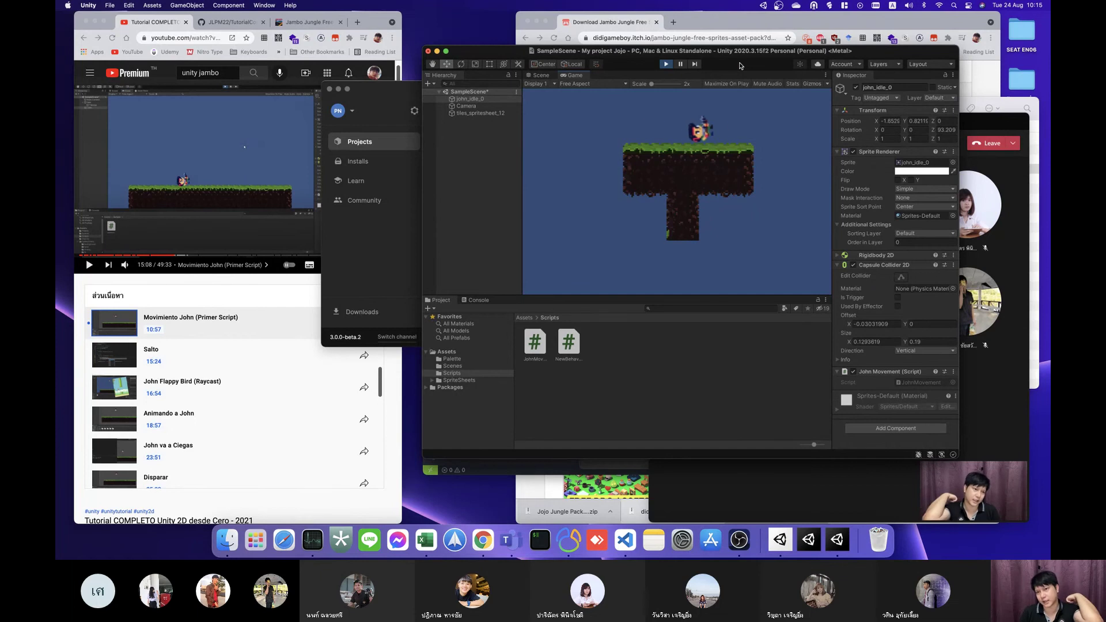
pyautogui.press('Left')
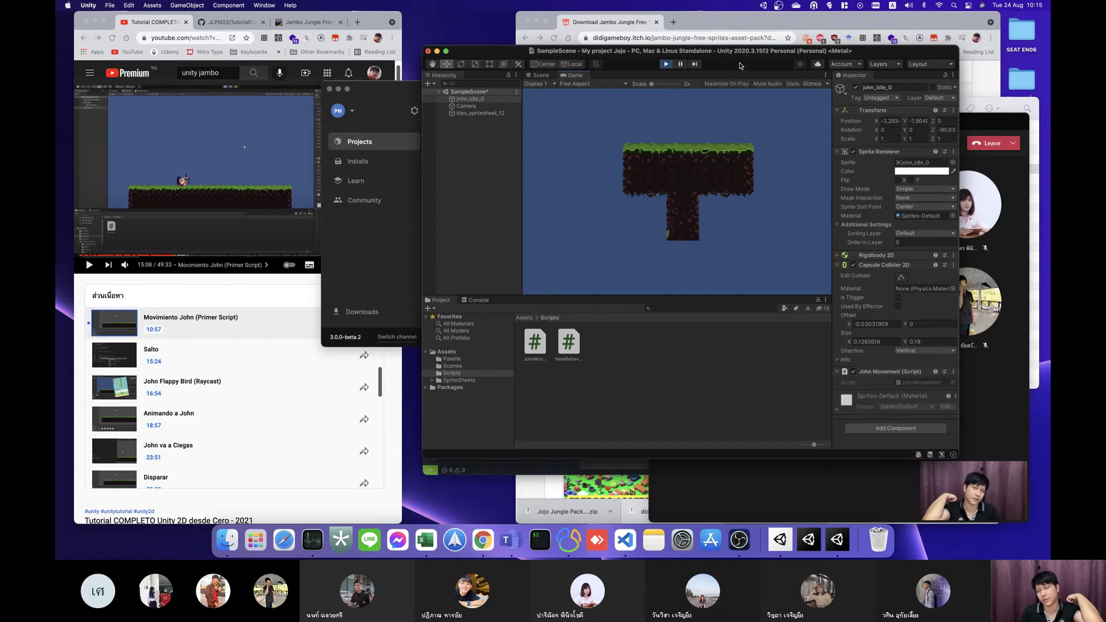
# Step: Stop the game and watch the tutorial from 15:08, pausing at 15:17 on the Rigidbody 2D settings
pyautogui.click(666, 64)
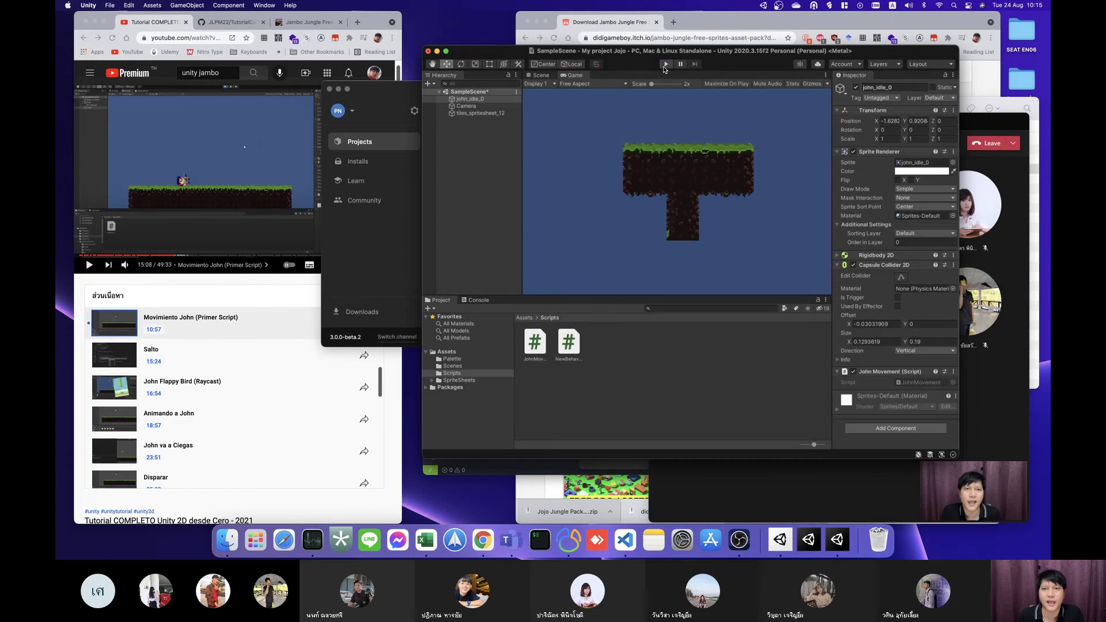
pyautogui.click(233, 127)
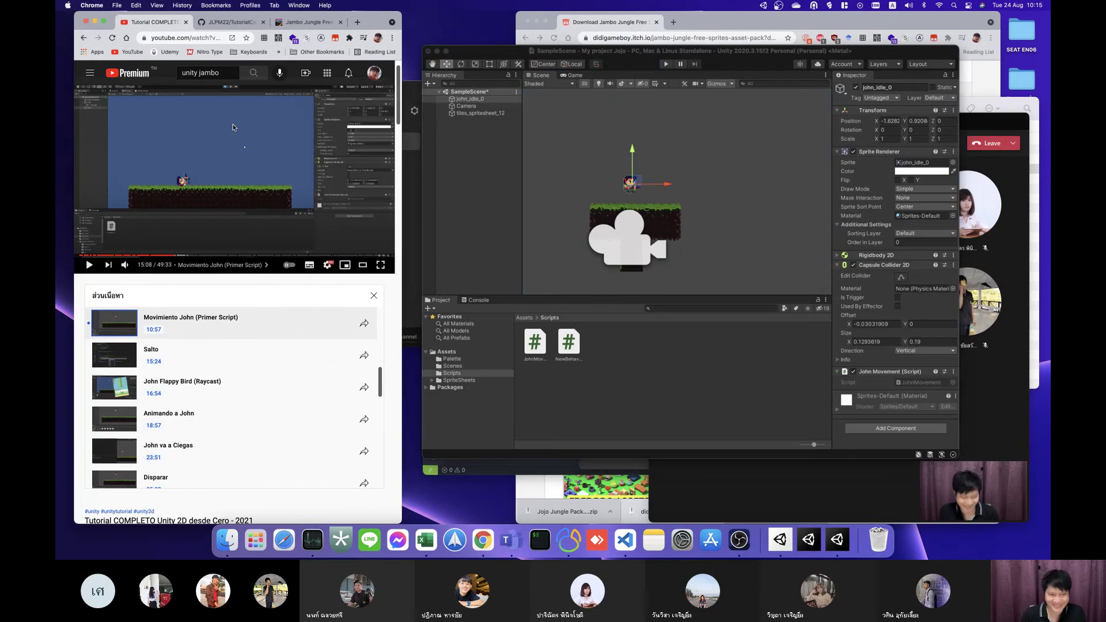
pyautogui.click(233, 127)
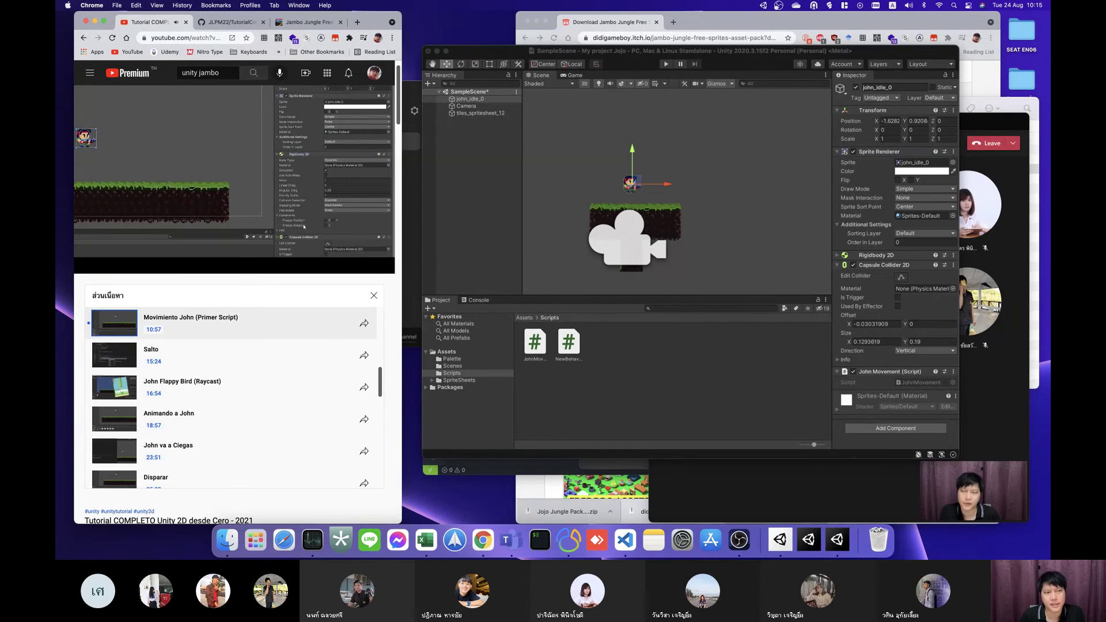
pyautogui.click(232, 126)
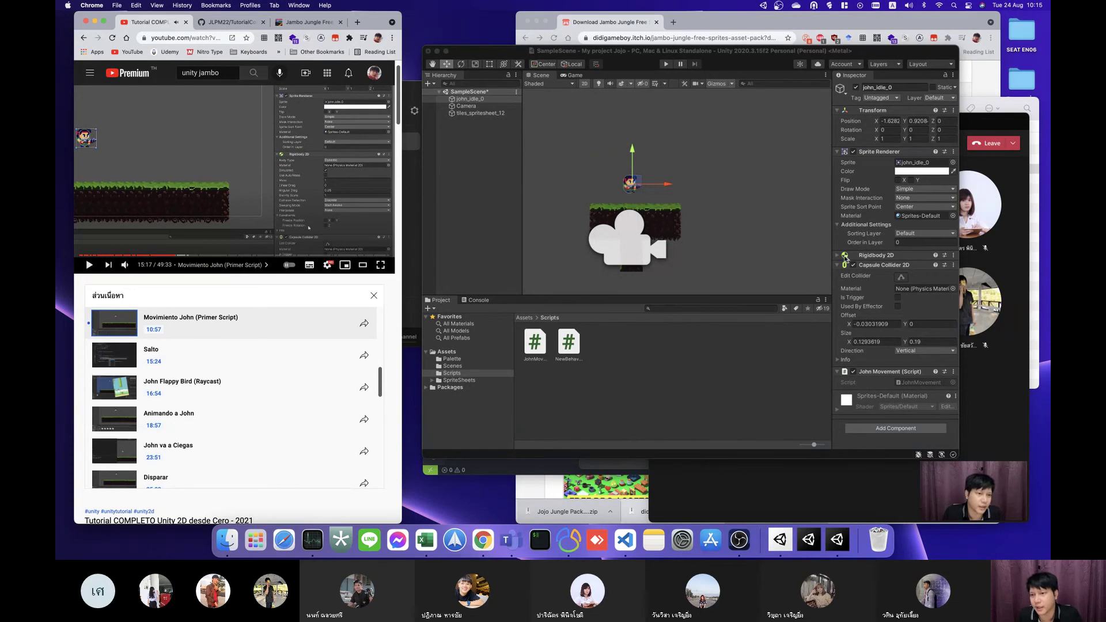
pyautogui.click(837, 259)
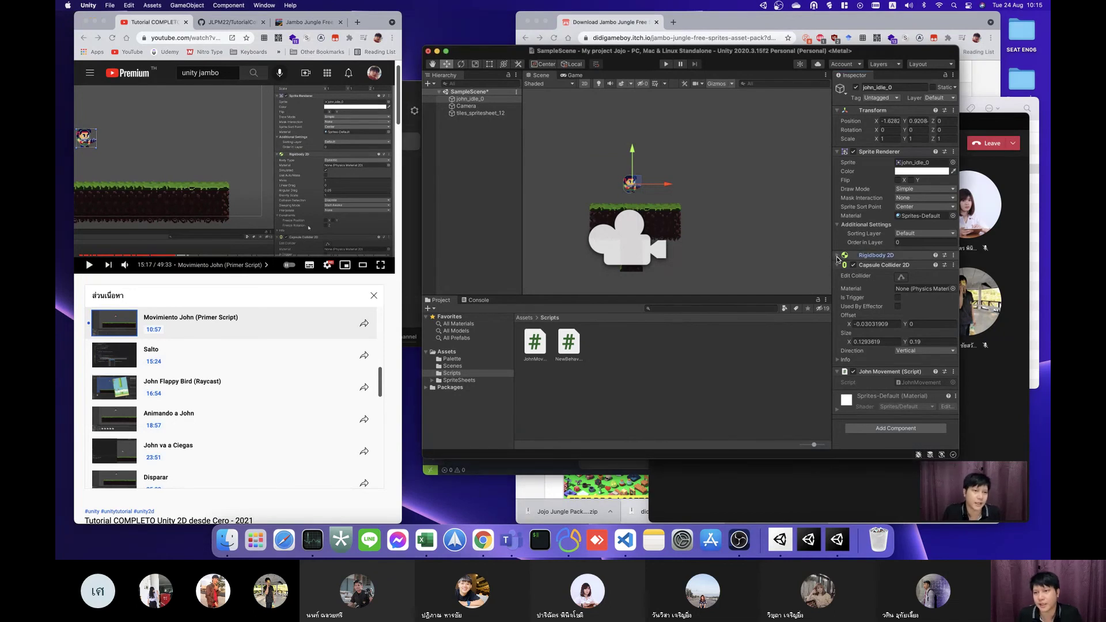
# Step: Enable Freeze Rotation Z in john_idle_0's Rigidbody 2D Constraints, following the tutorial at 15:23, and enter play mode
pyautogui.click(837, 258)
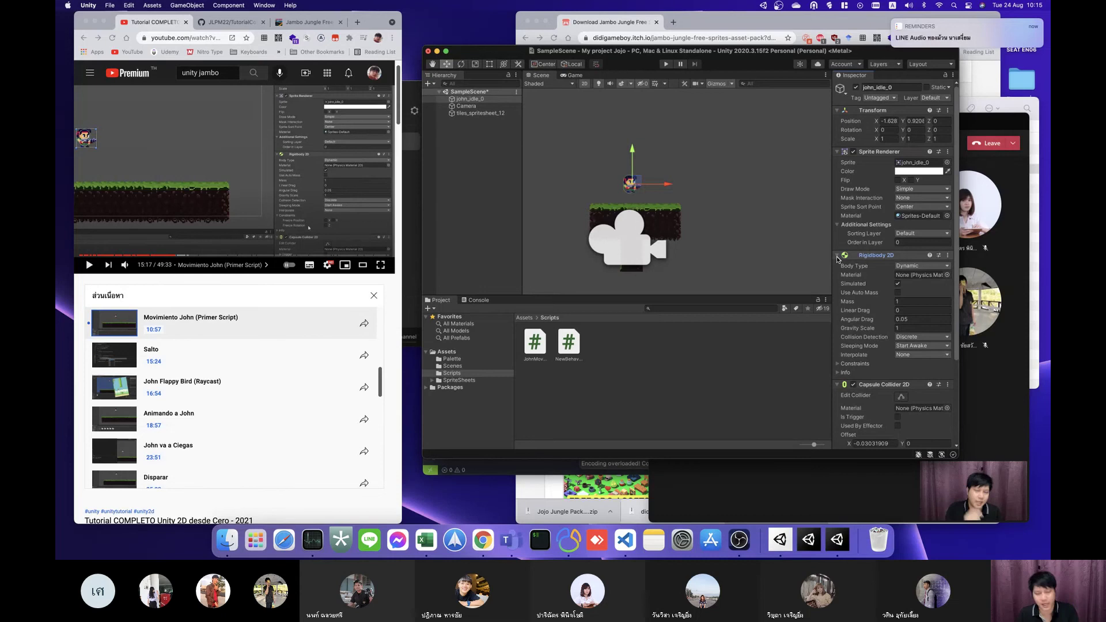
pyautogui.click(839, 364)
pyautogui.scroll(-3, 866, 363)
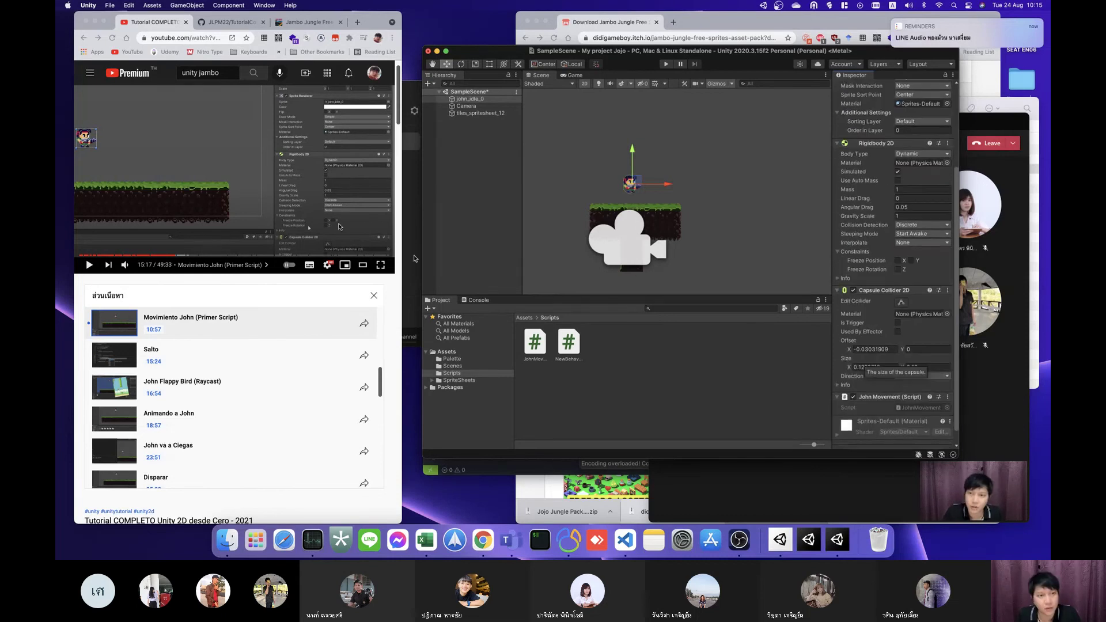
pyautogui.click(281, 200)
pyautogui.click(272, 196)
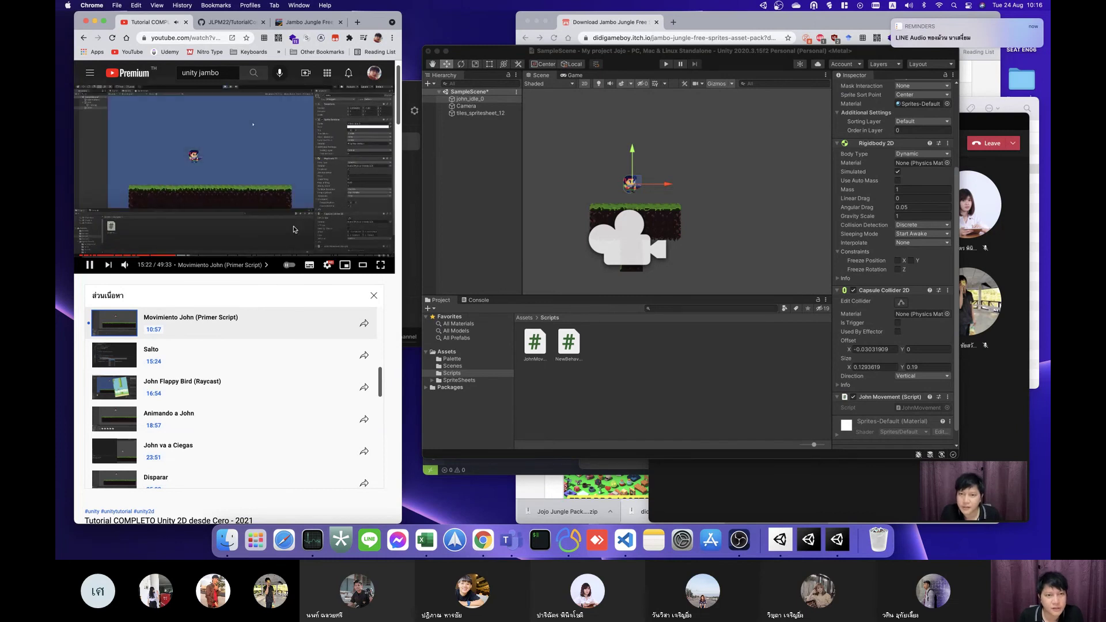
pyautogui.press('space')
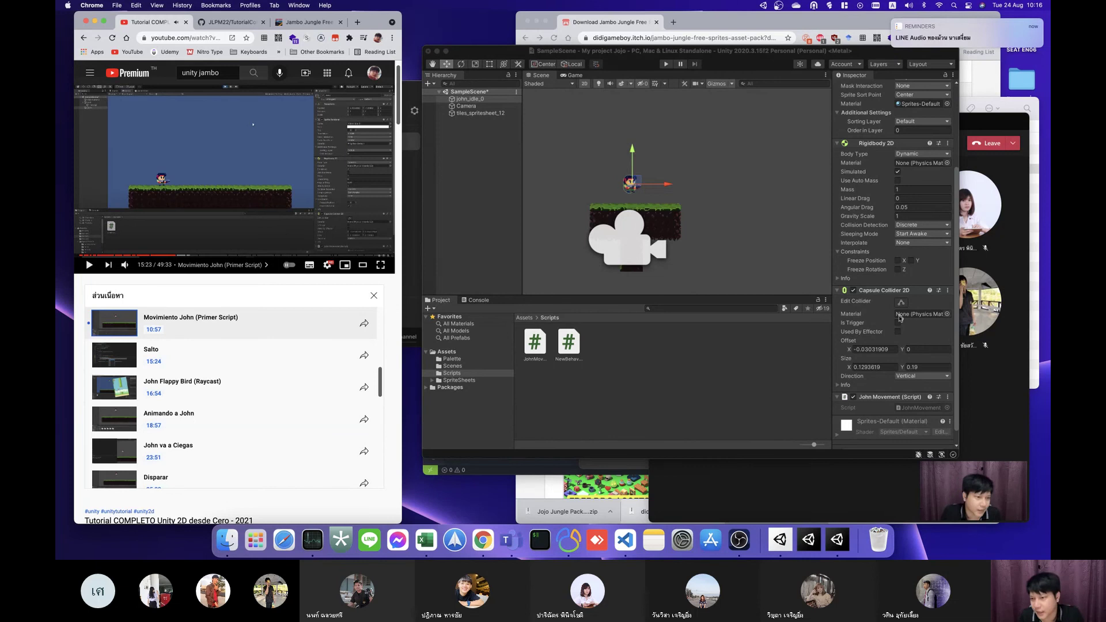
pyautogui.click(898, 269)
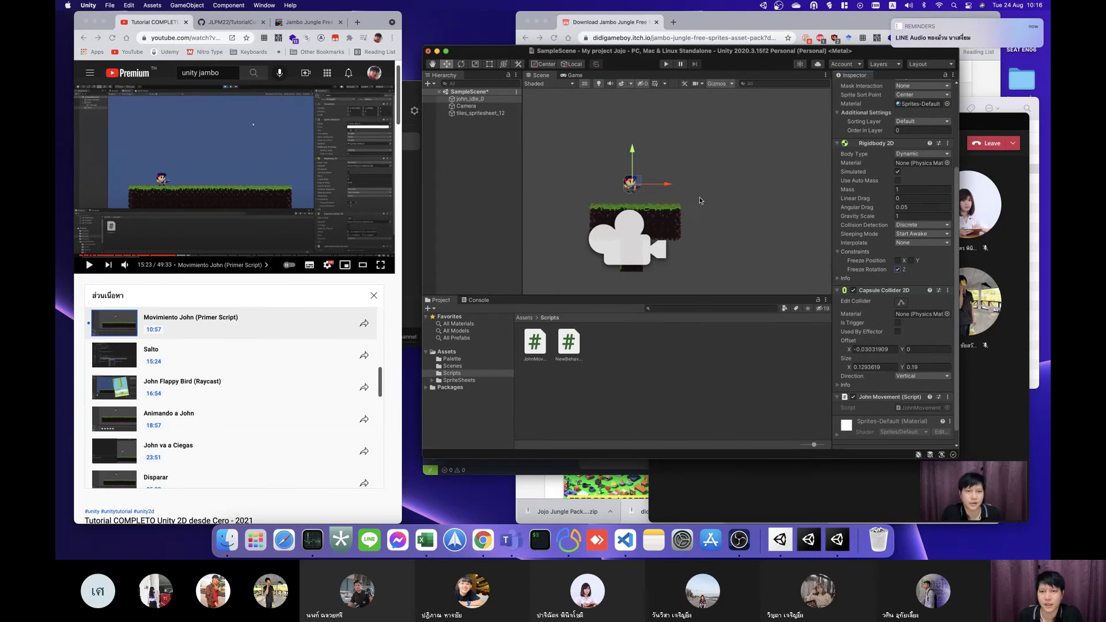
pyautogui.click(666, 64)
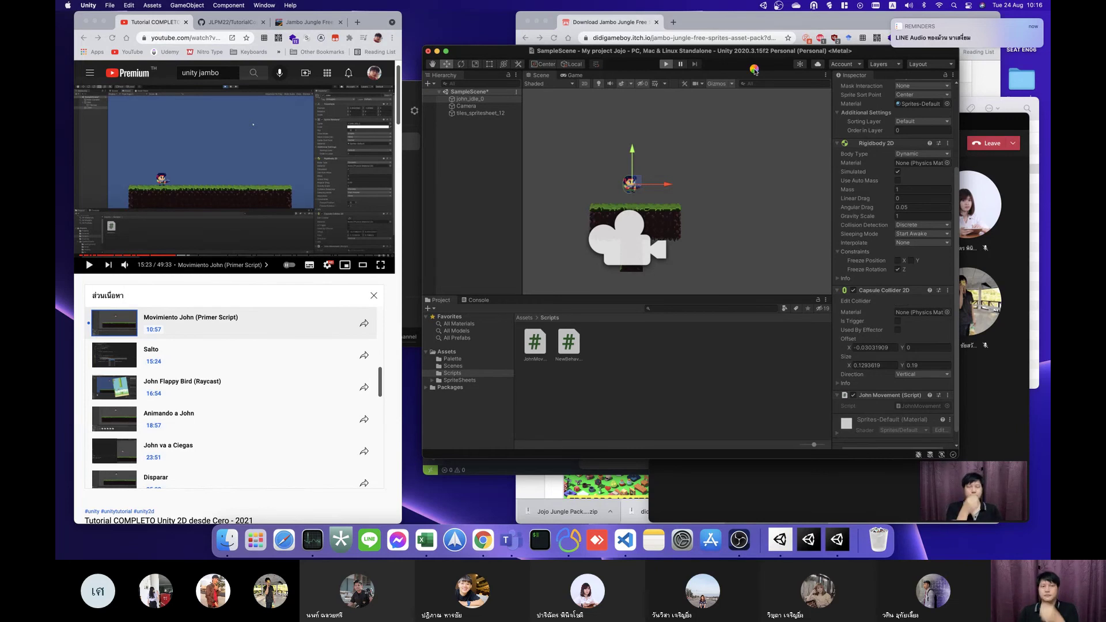
# Step: Run John back and forth with the left and right arrow keys, confirming he stays upright
pyautogui.press('Right')
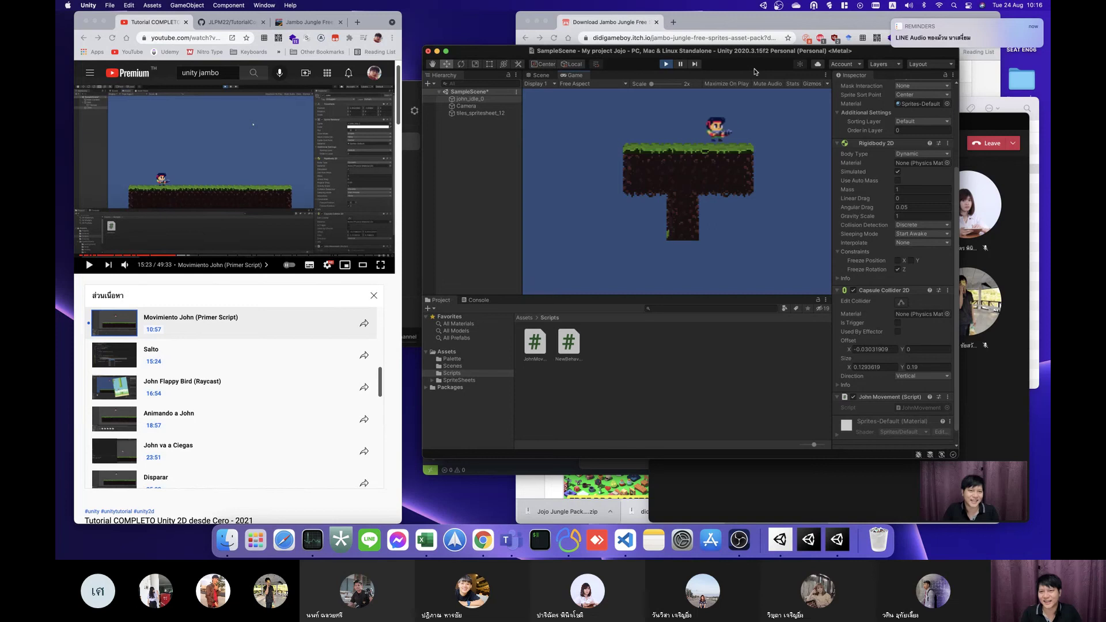
pyautogui.press('Left')
pyautogui.press('Right')
pyautogui.press('Left')
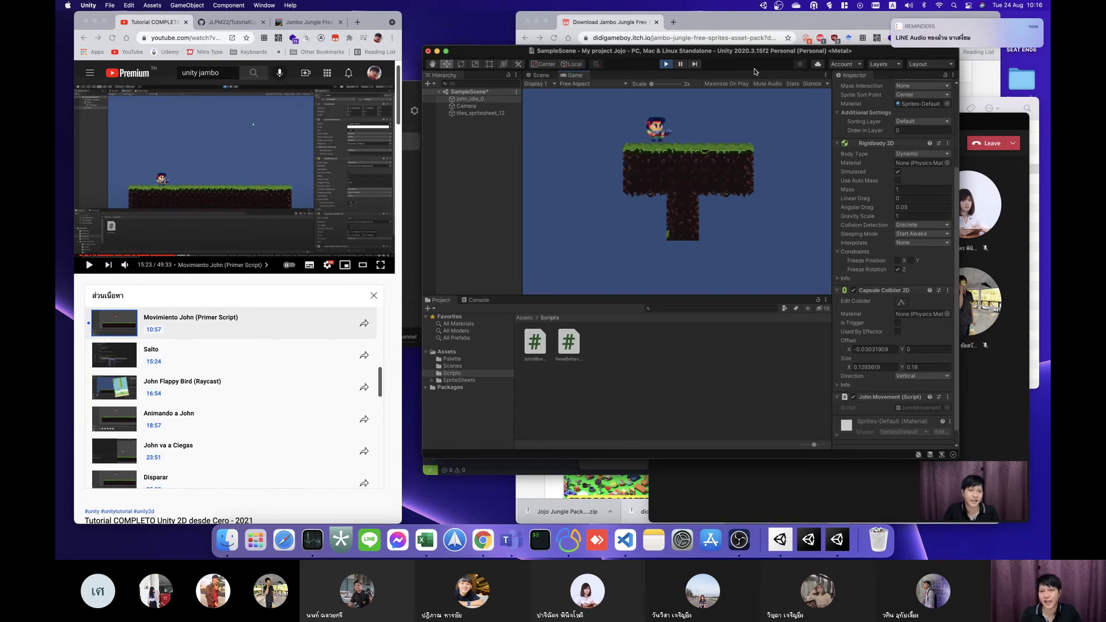
pyautogui.press('Right')
pyautogui.press('Left')
pyautogui.press('Right')
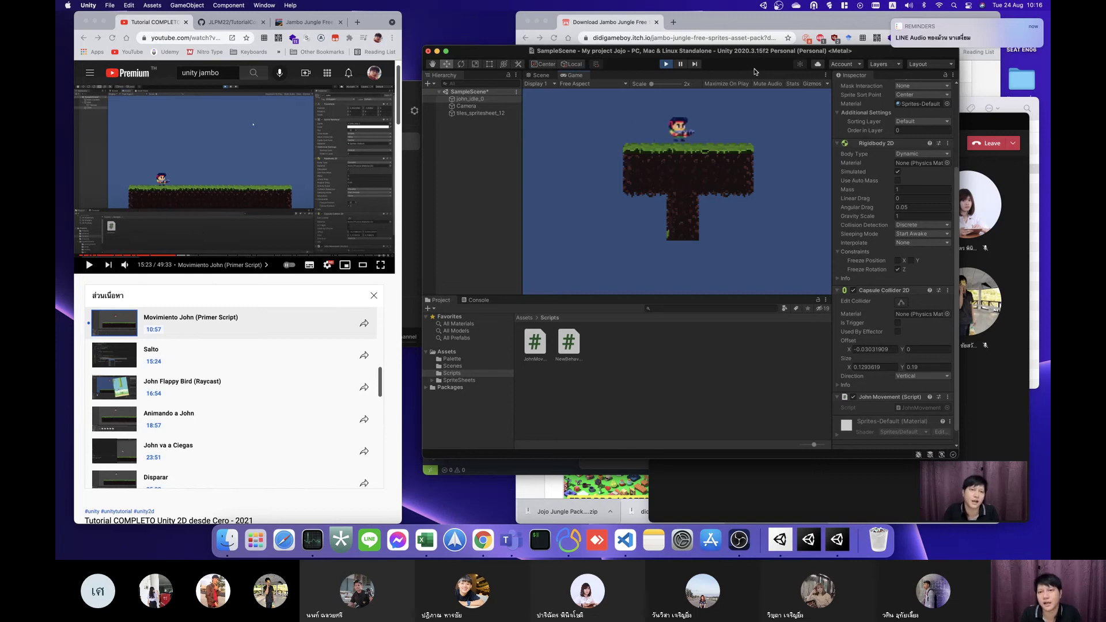
pyautogui.press('Left')
pyautogui.press('Right')
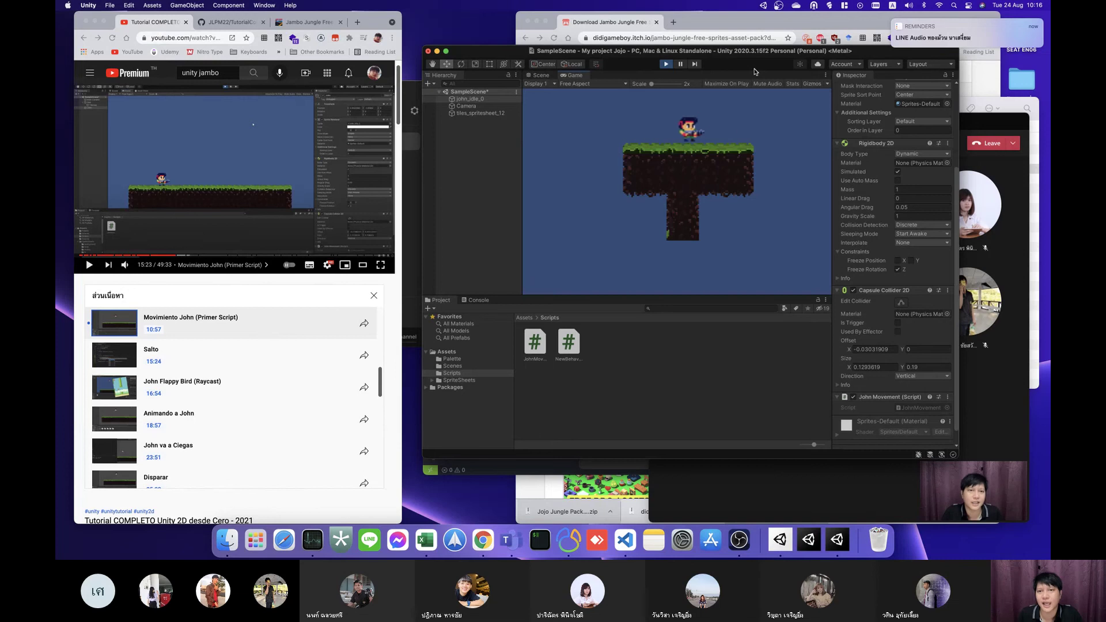
pyautogui.press('Left')
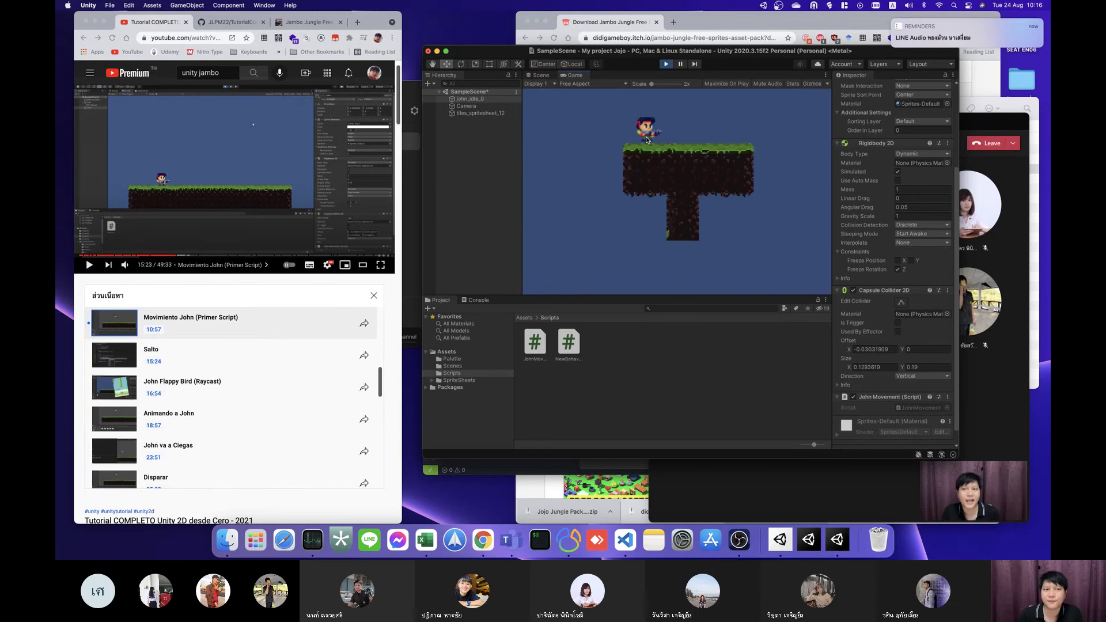
pyautogui.click(246, 209)
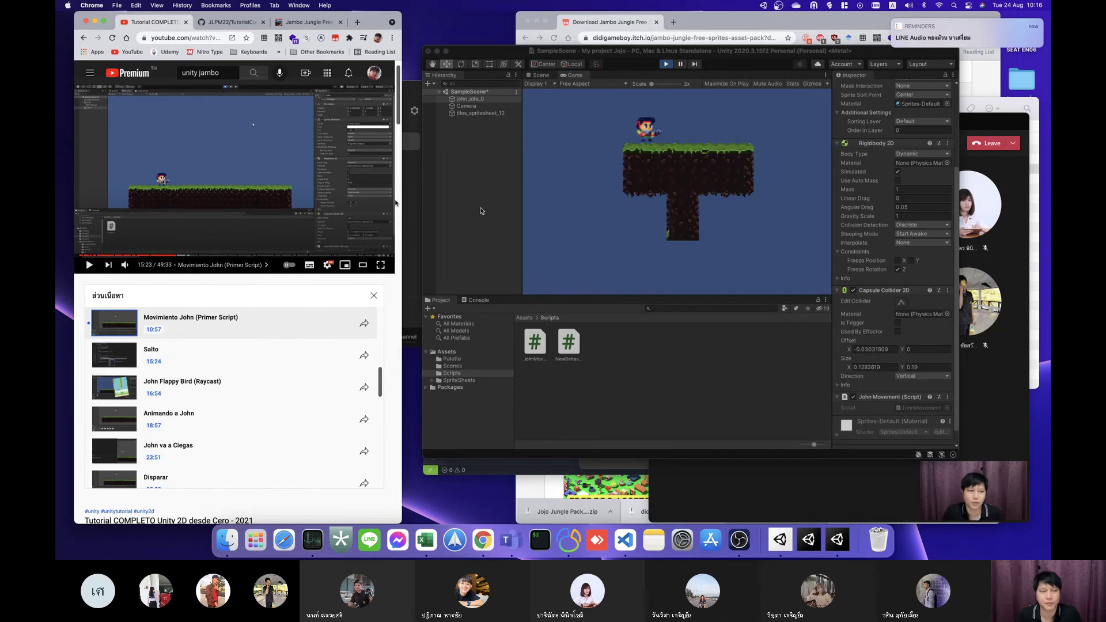
# Step: Play the tutorial and skip ahead to the Jump() code, pausing at 16:00
pyautogui.click(255, 175)
pyautogui.press('Right')
pyautogui.press('Right')
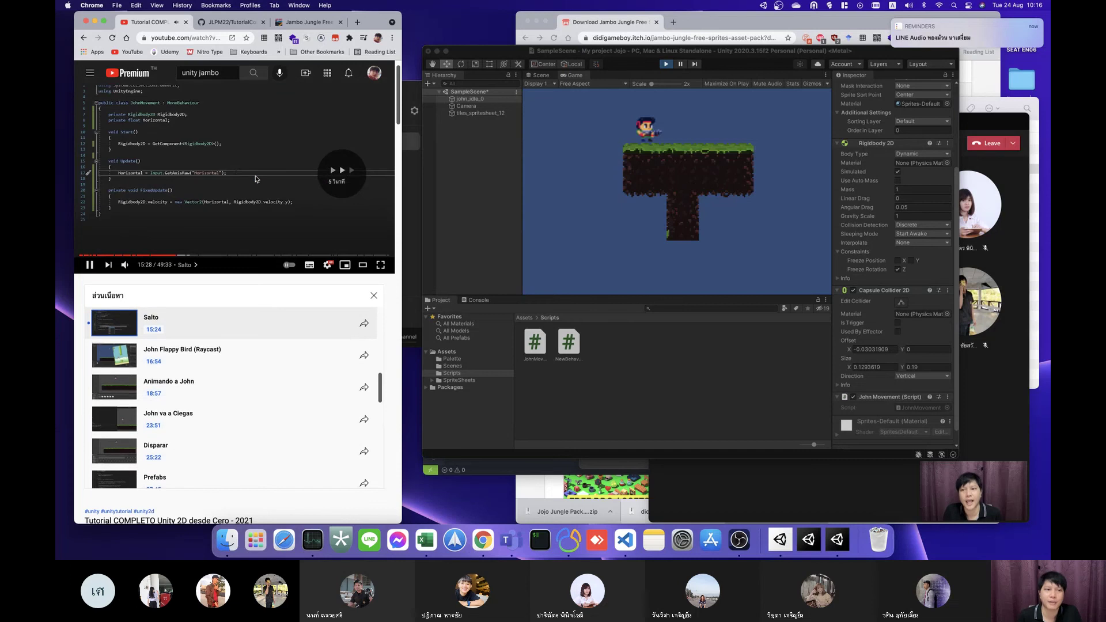
pyautogui.press('Right')
pyautogui.press('Right')
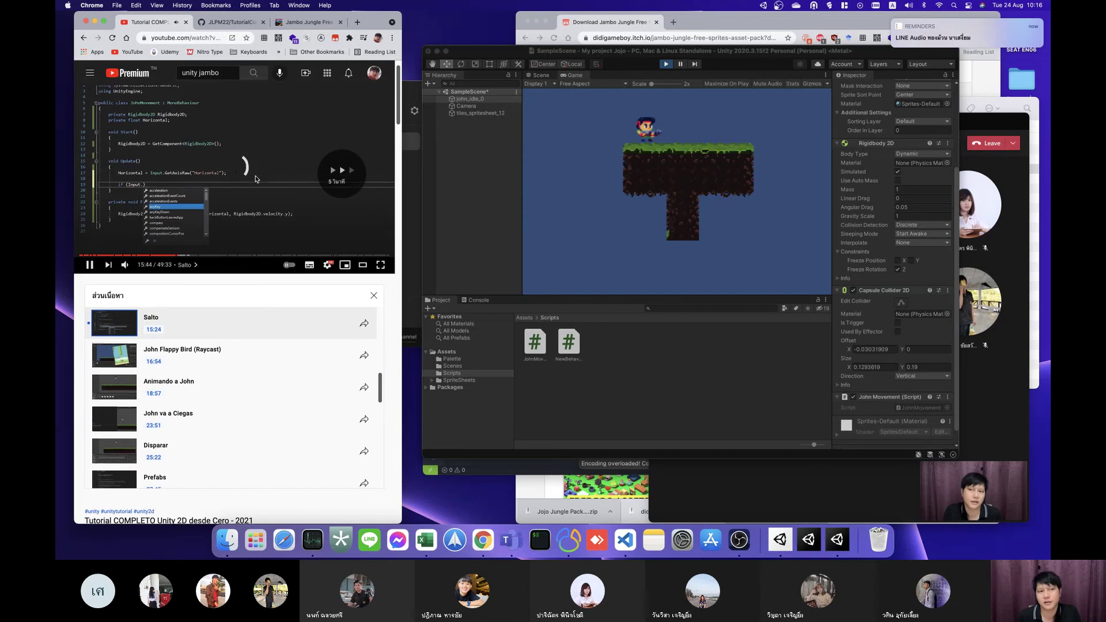
pyautogui.press('Right')
pyautogui.press('Right')
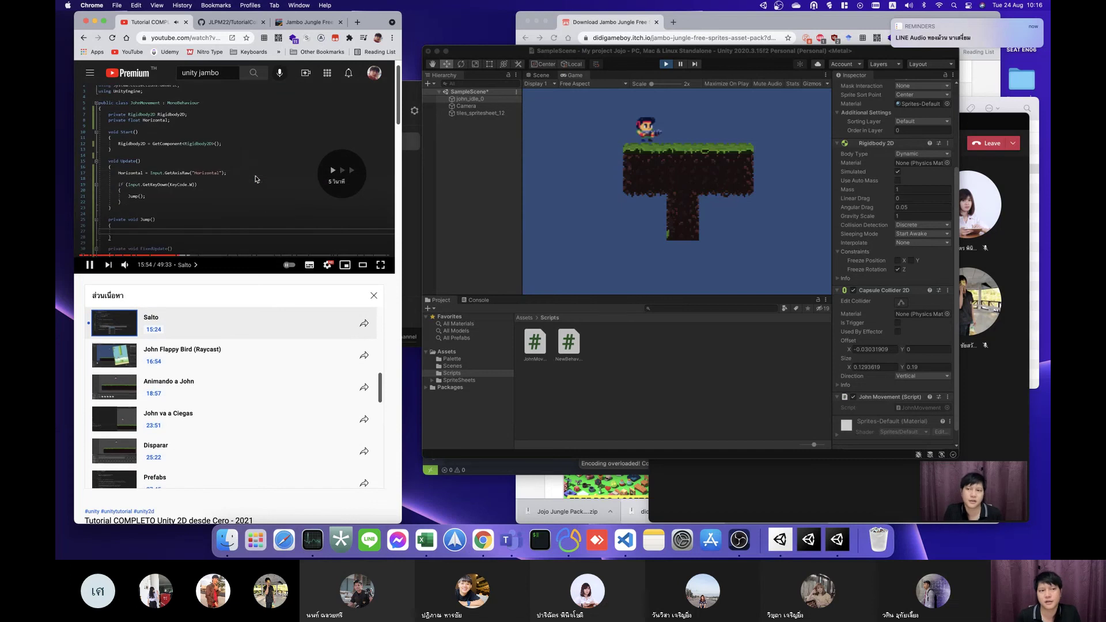
pyautogui.press('Right')
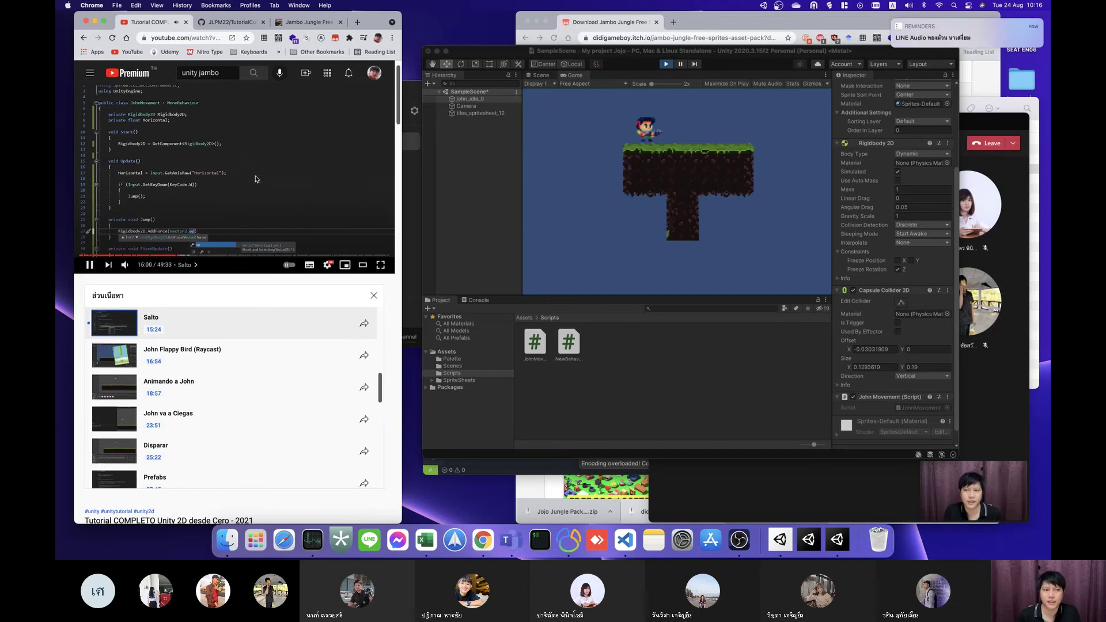
pyautogui.press('space')
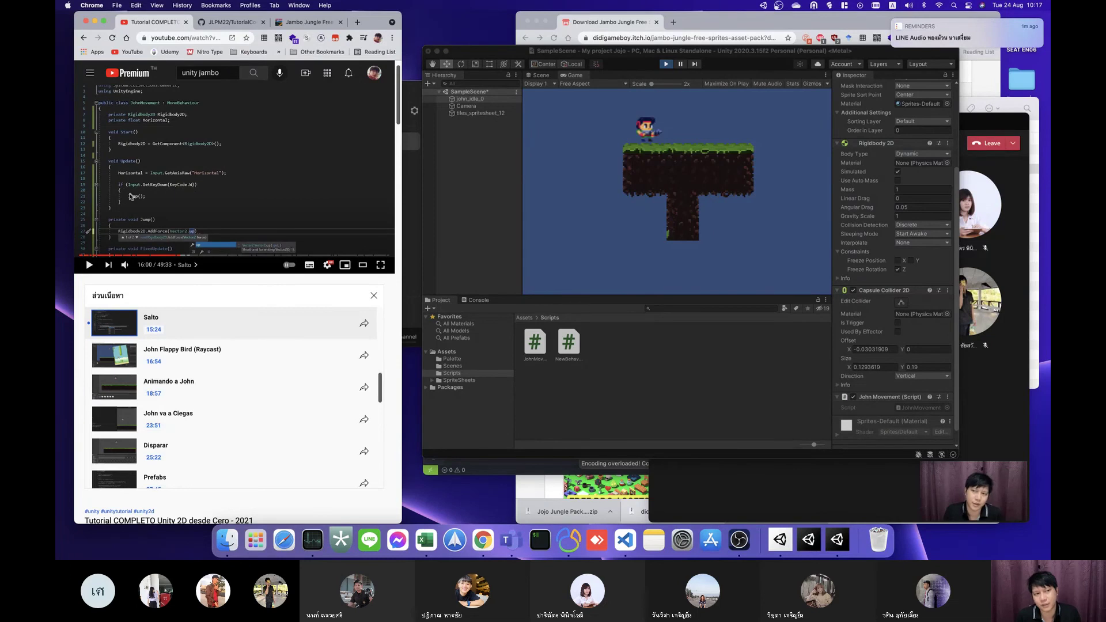
# Step: Skip into the John Flappy Bird (Raycast) chapter and pause at 17:52 on the raycast code
pyautogui.click(223, 210)
pyautogui.press('Right')
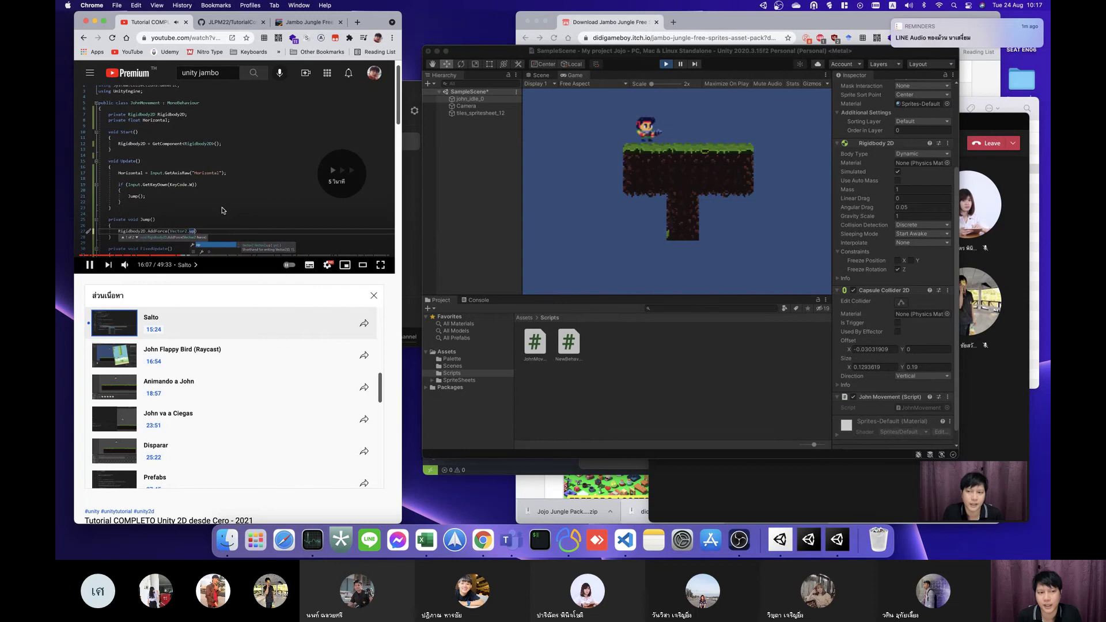
pyautogui.press('Right')
pyautogui.press('Right')
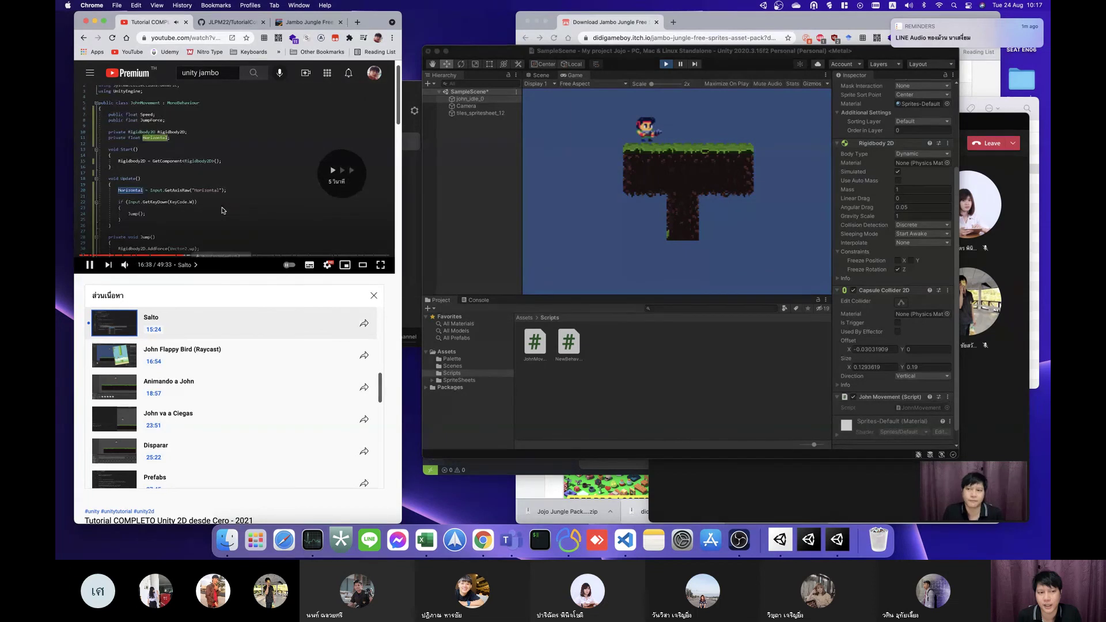
pyautogui.press('Right')
pyautogui.press('Right')
pyautogui.press('Right')
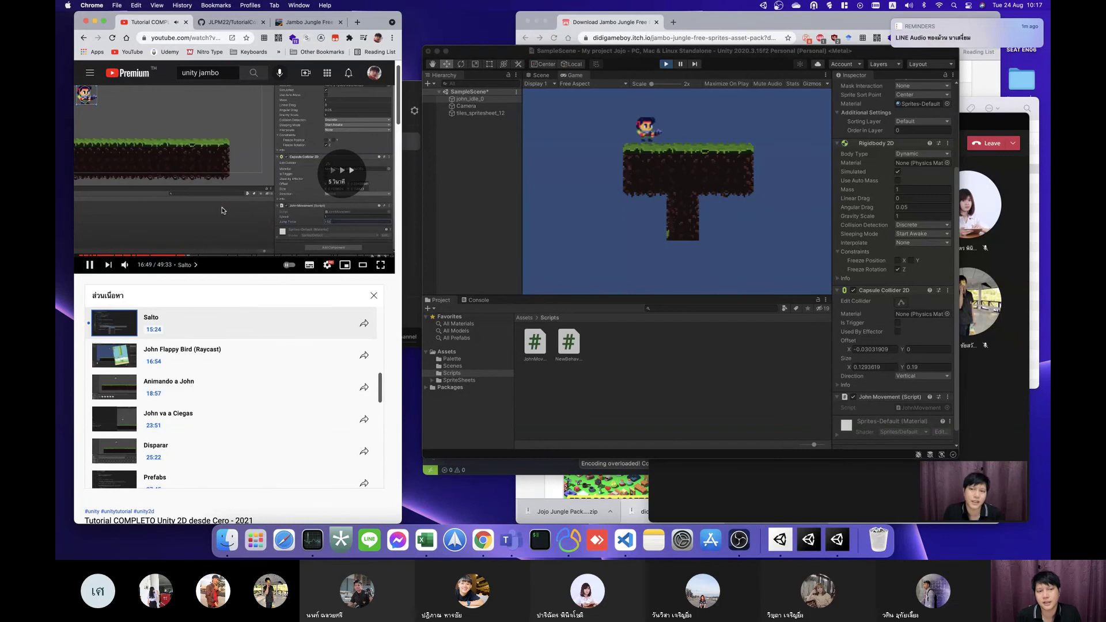
pyautogui.press('Right')
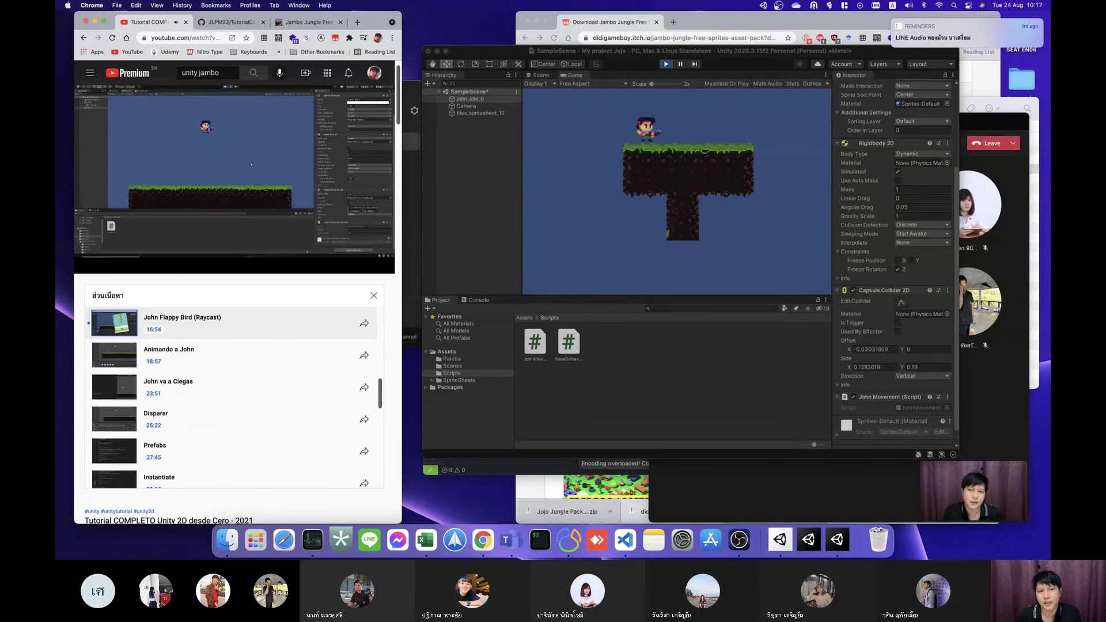
pyautogui.press('Right')
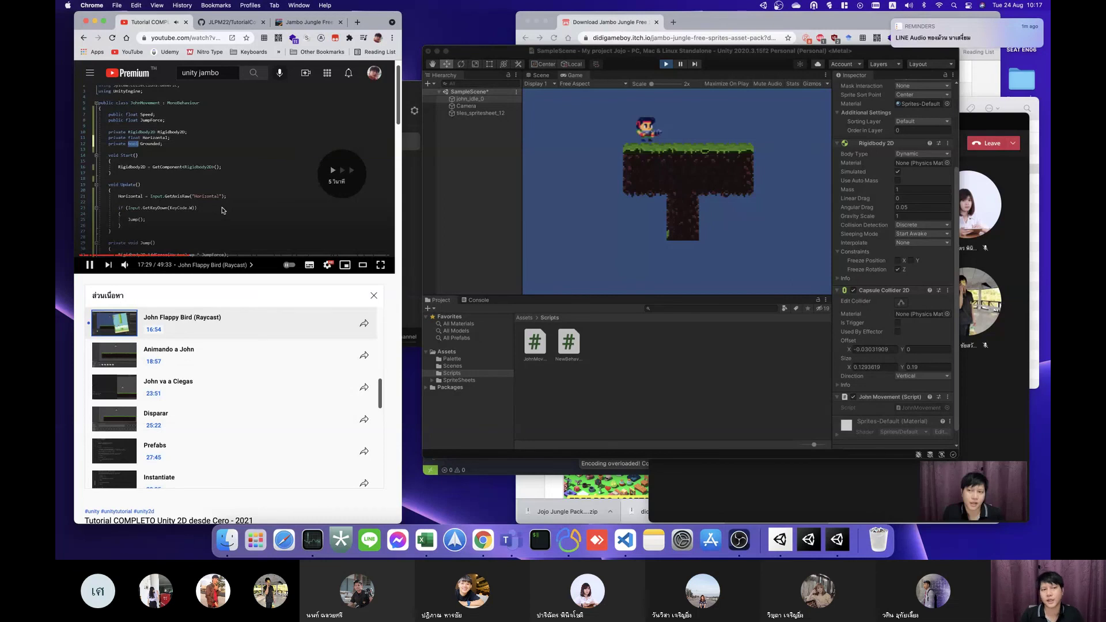
pyautogui.press('space')
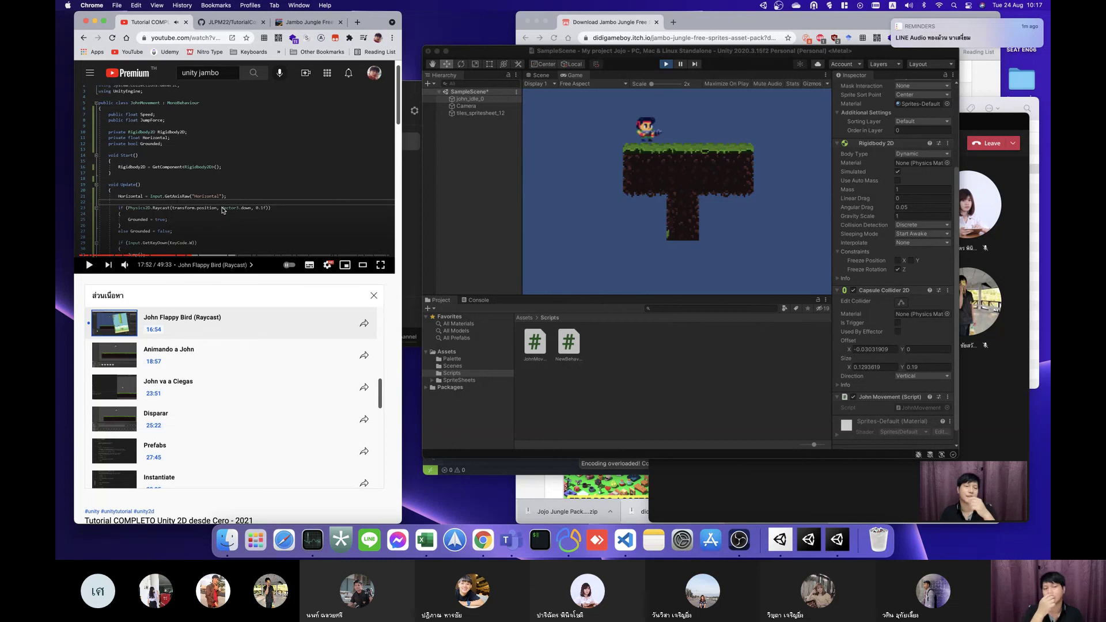
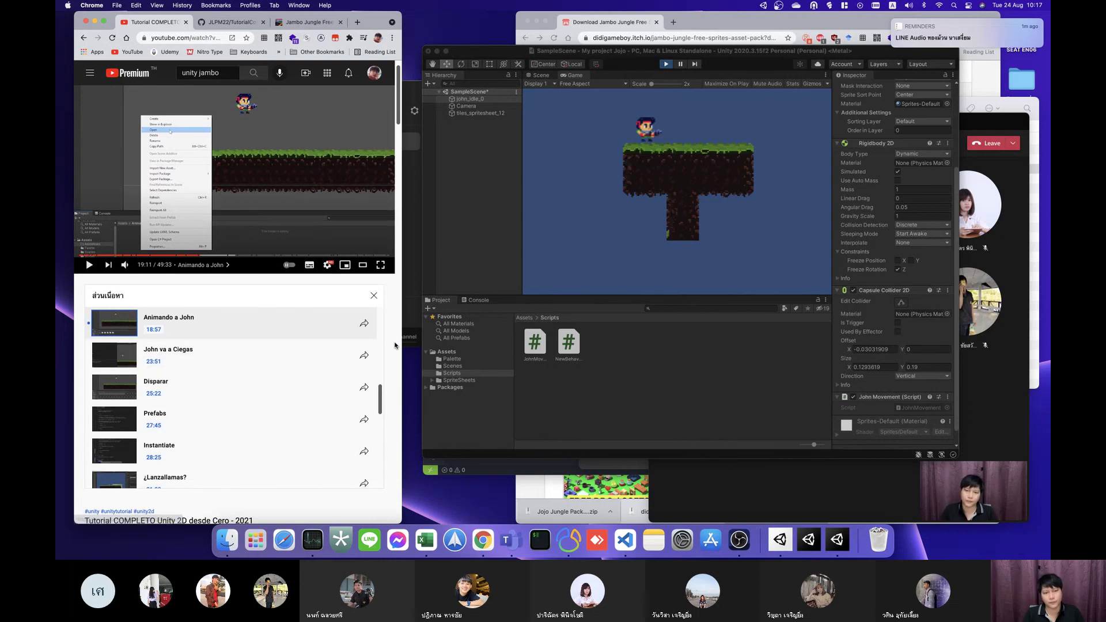
# Step: Seek the Unity tutorial to 47:23, the Música y Sonidos chapter
pyautogui.scroll(-10, 248, 363)
pyautogui.scroll(10, 210, 298)
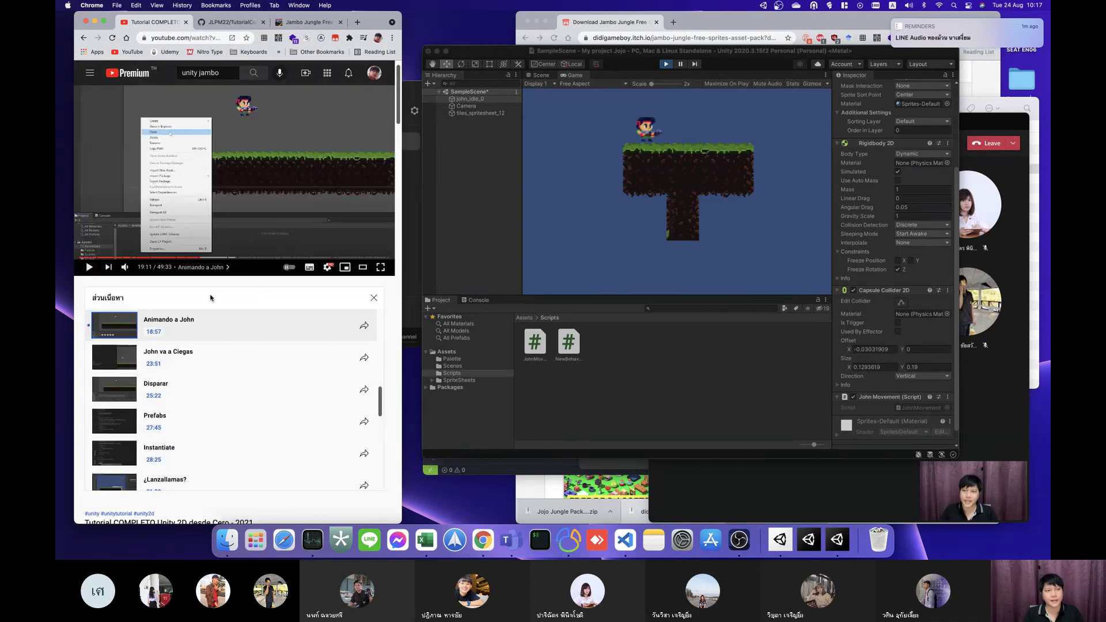
pyautogui.click(233, 259)
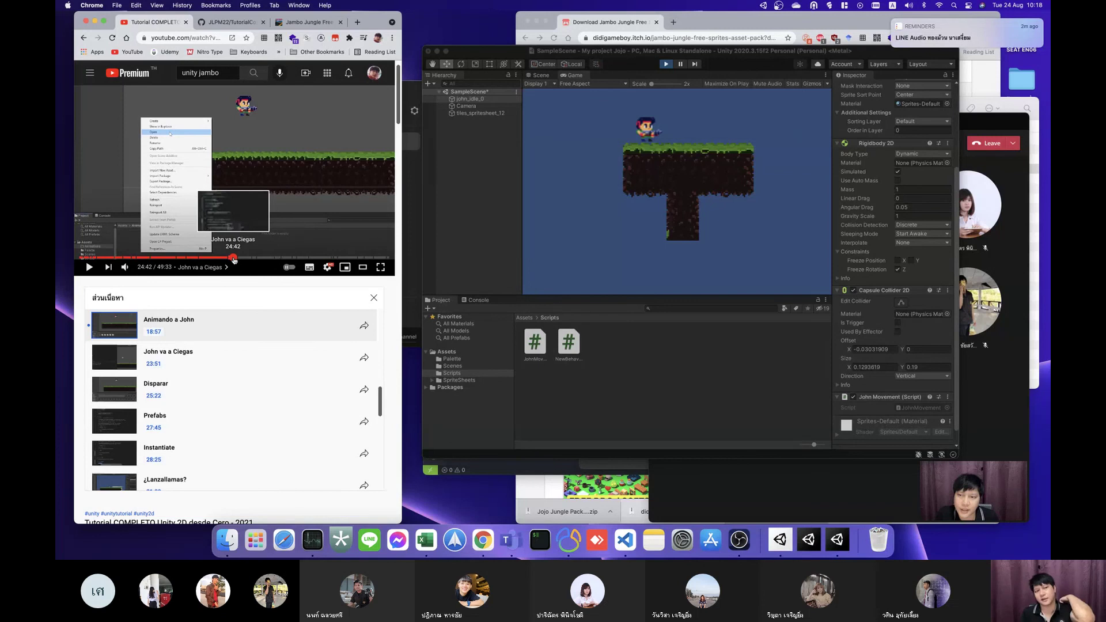
pyautogui.moveTo(233, 260); pyautogui.dragTo(380, 259)
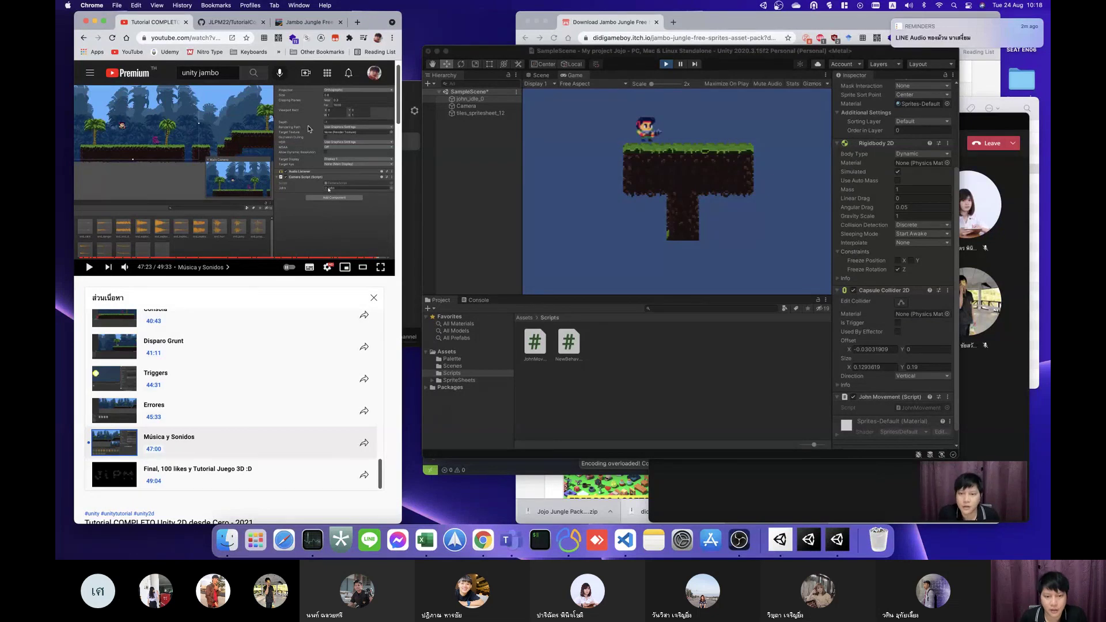
# Step: Close the chapter list so the video description shows
pyautogui.scroll(2, 216, 325)
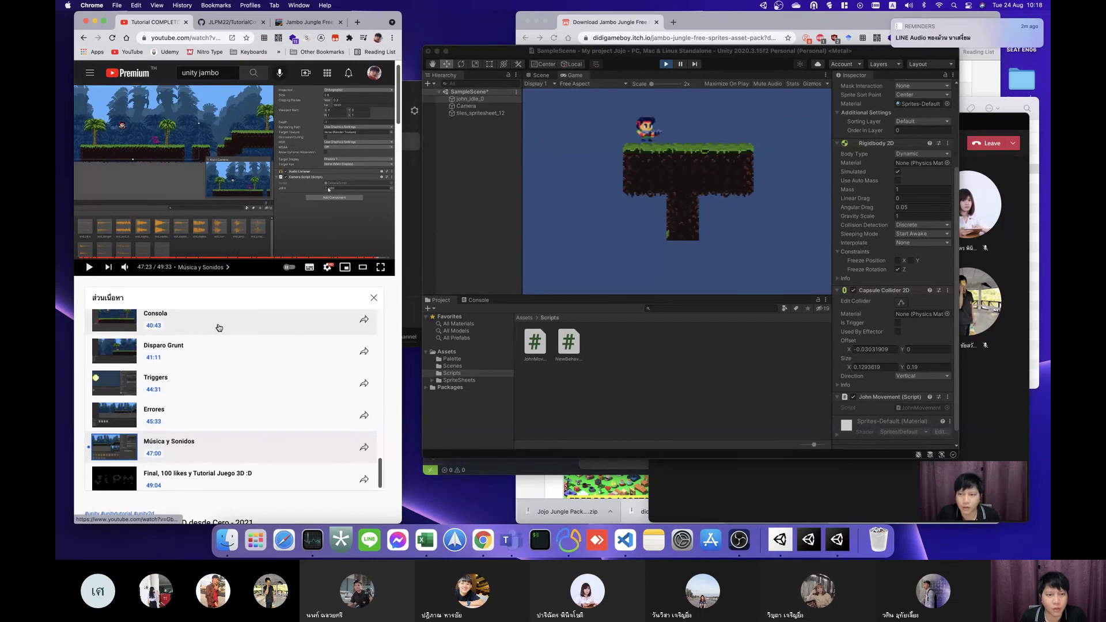
pyautogui.scroll(3, 219, 327)
pyautogui.click(374, 298)
pyautogui.scroll(-3, 243, 379)
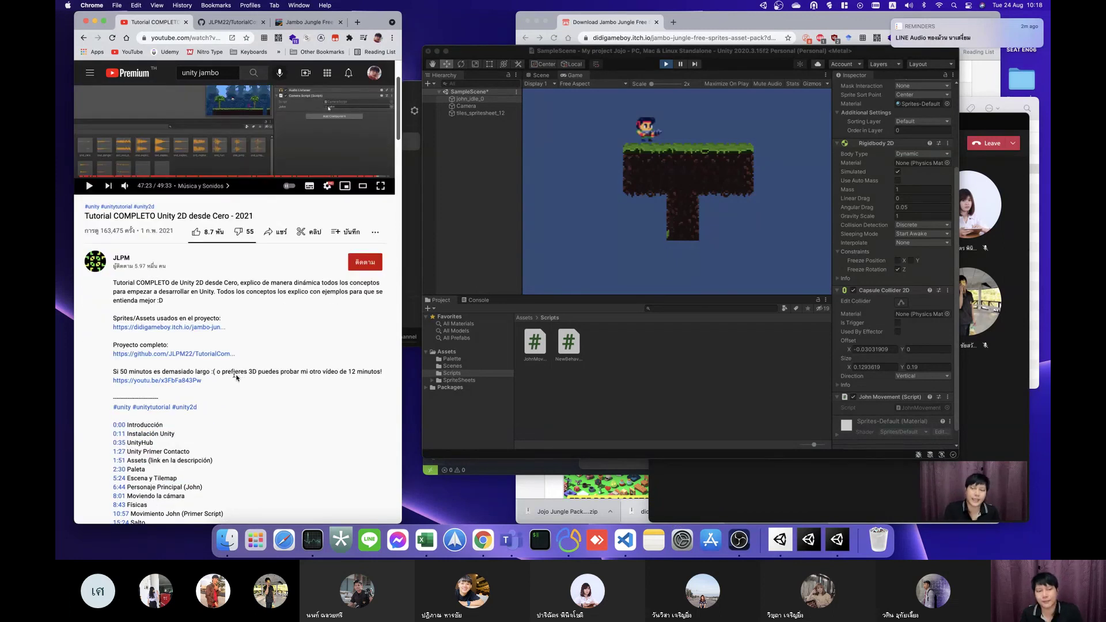
# Step: Scroll the description and select the chapter timestamp lines from 10:57 through 34:45
pyautogui.scroll(-4, 237, 378)
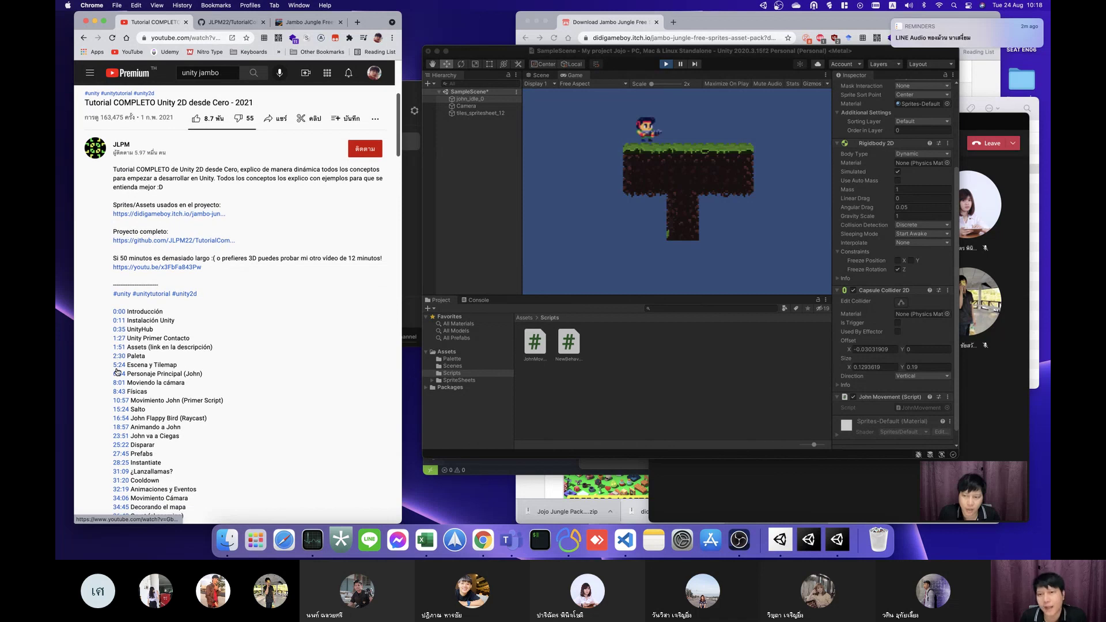
pyautogui.scroll(-4, 219, 333)
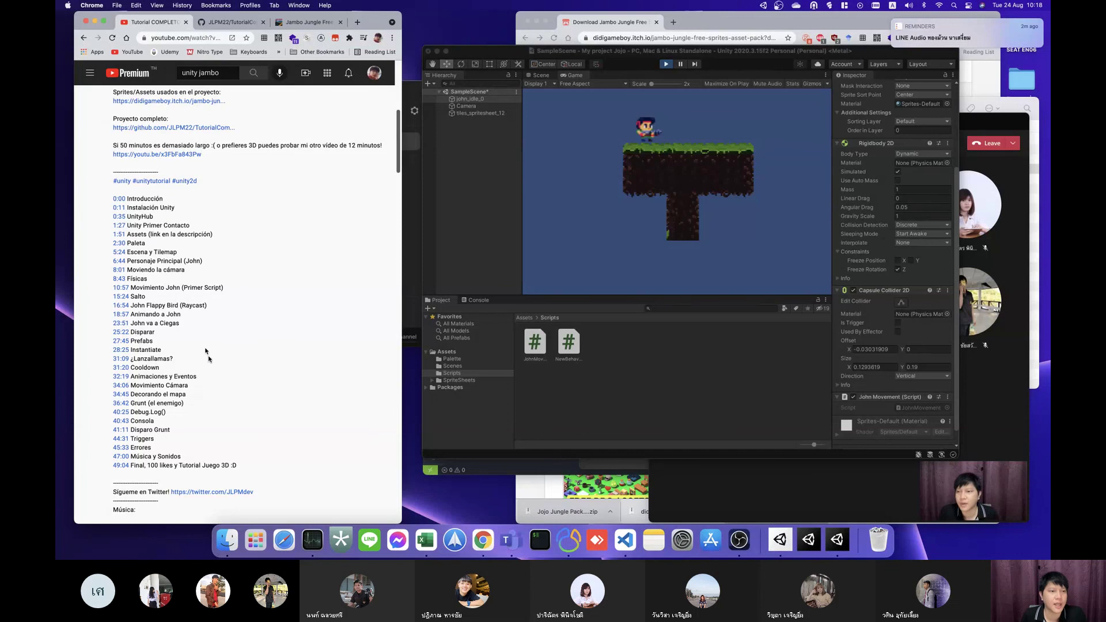
pyautogui.moveTo(280, 475); pyautogui.dragTo(219, 331)
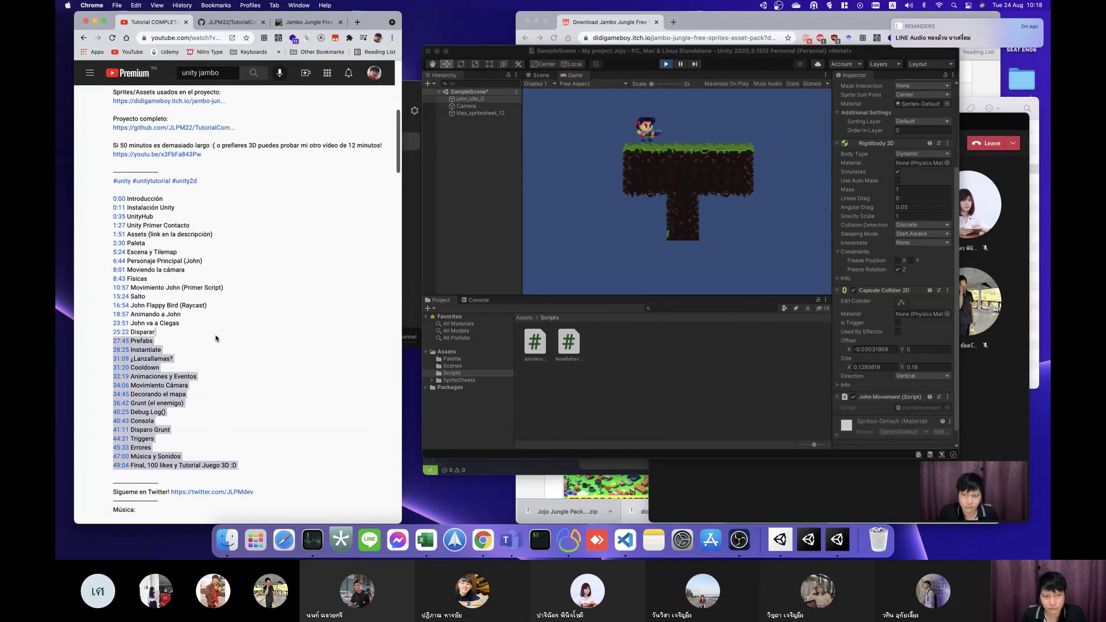
pyautogui.click(258, 386)
pyautogui.tripleClick(259, 387)
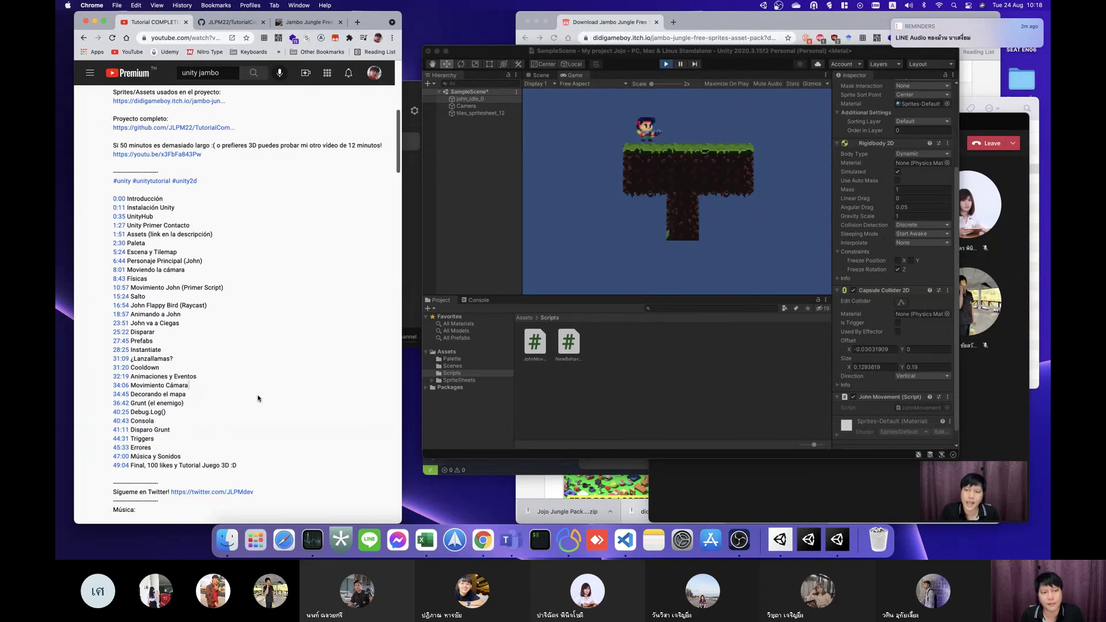
pyautogui.moveTo(258, 397)
pyautogui.mouseDown()
pyautogui.moveTo(228, 281)
pyautogui.moveTo(282, 432)
pyautogui.moveTo(195, 225)
pyautogui.mouseUp()
# Step: Highlight the 'Si 50 minutos…' line about the shorter 3D video, then return to Unity
pyautogui.click(249, 228)
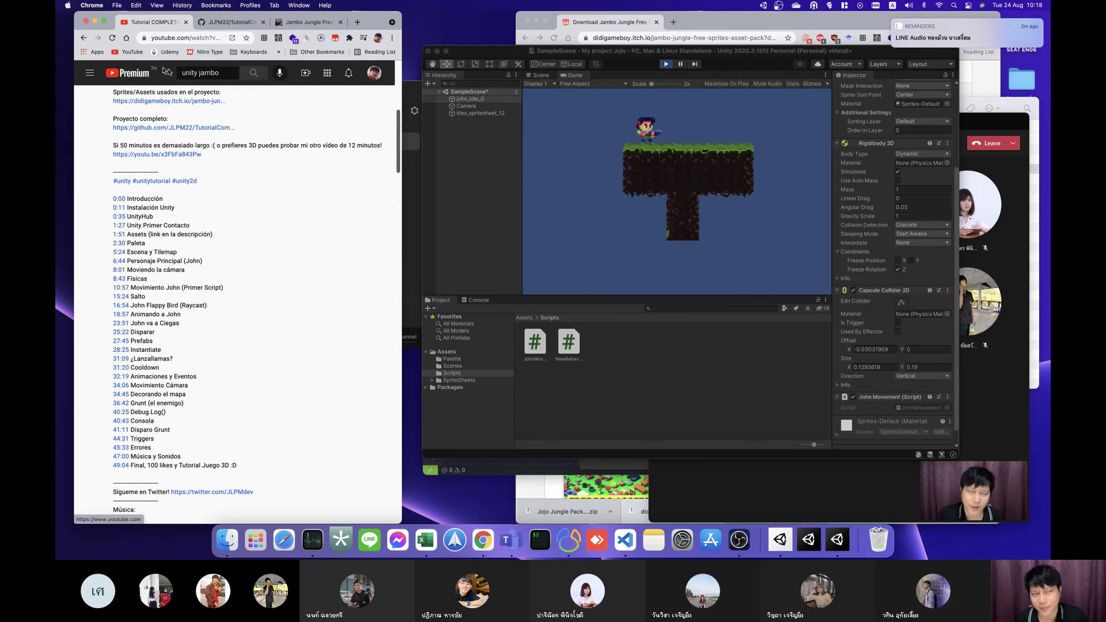
pyautogui.tripleClick(261, 144)
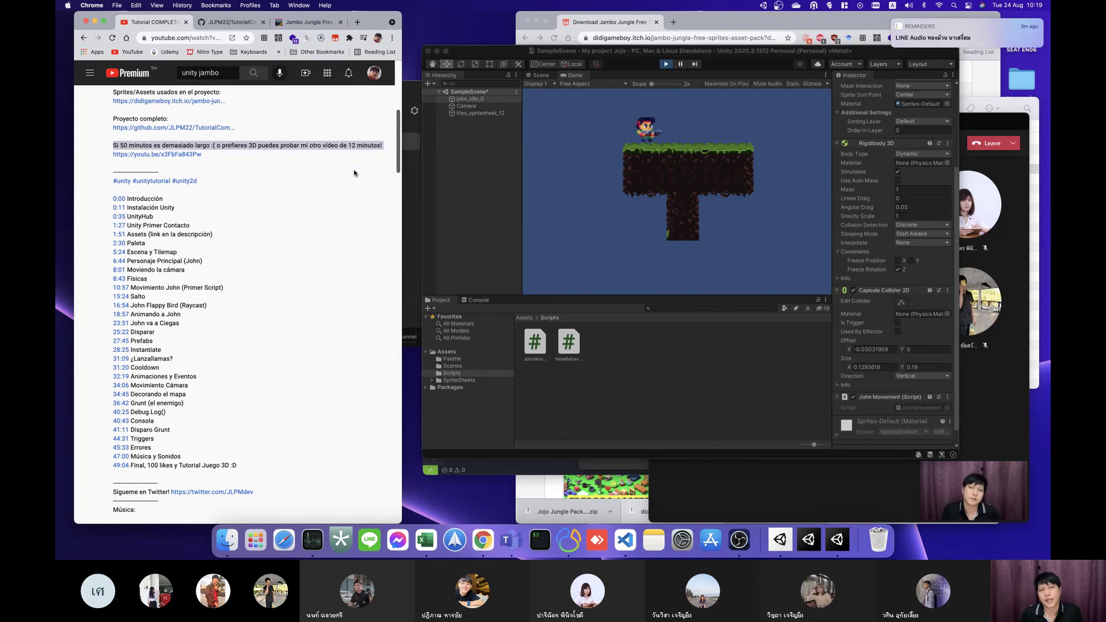
pyautogui.click(444, 178)
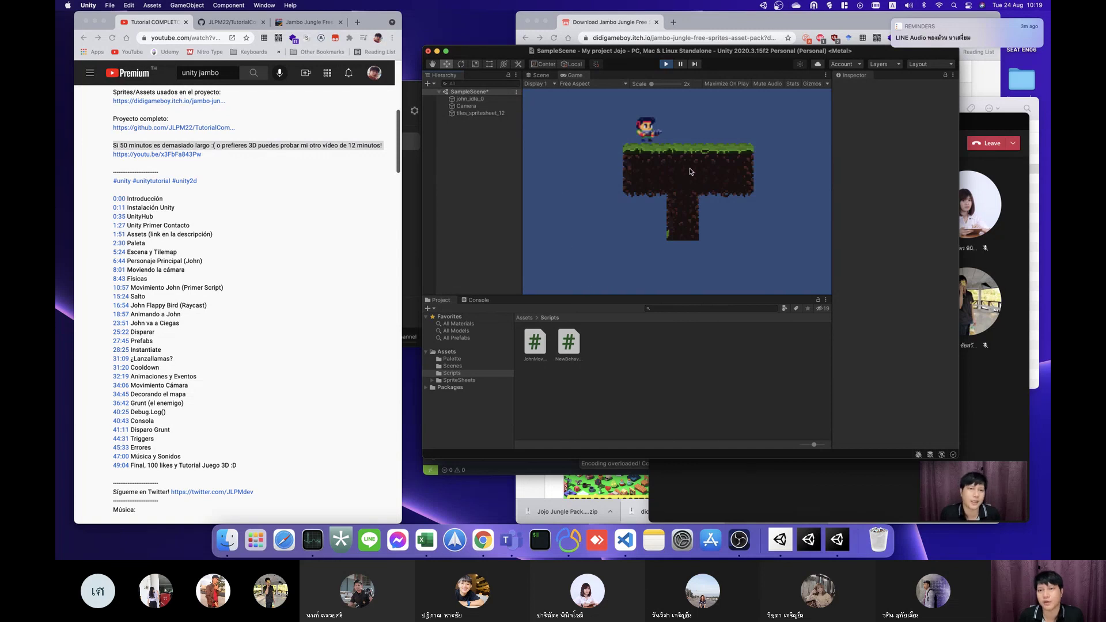
# Step: Switch Unity to the Scene view and clear the text selection on the tutorial page
pyautogui.click(541, 75)
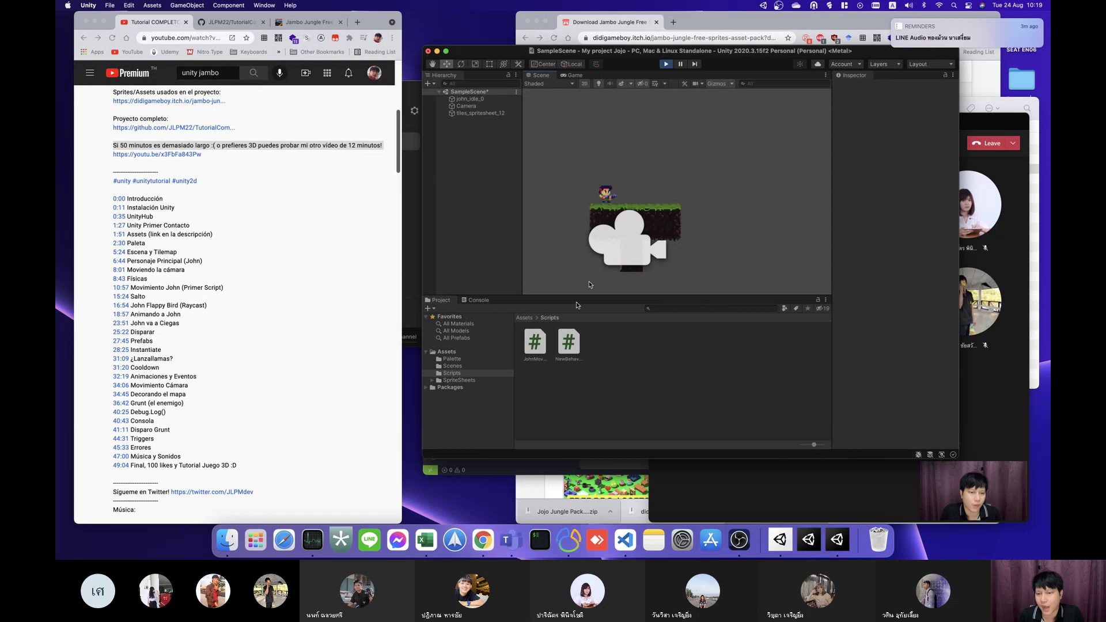
pyautogui.click(349, 306)
pyautogui.scroll(3, 340, 311)
pyautogui.scroll(3, 311, 335)
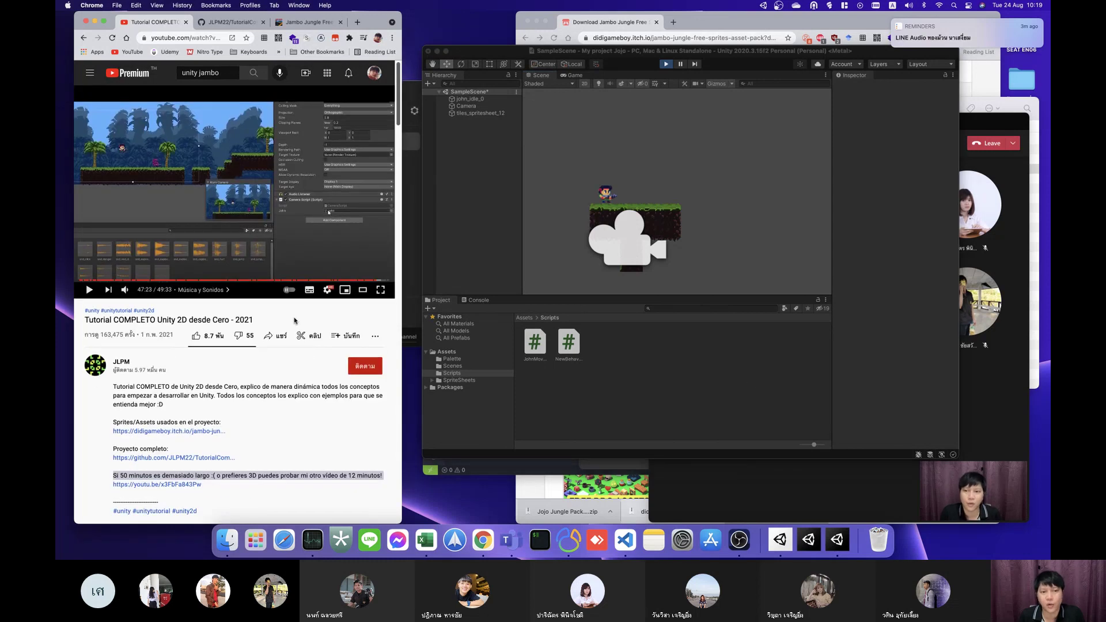
pyautogui.click(294, 320)
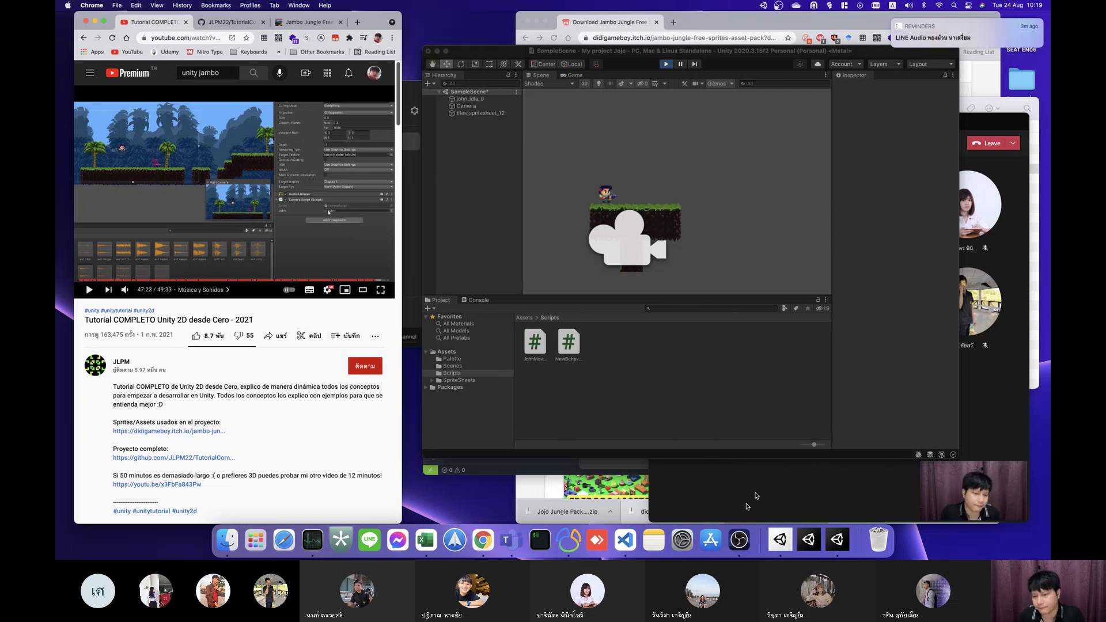
# Step: Stop the OBS screen recording and bring the Teams meeting window forward
pyautogui.click(740, 540)
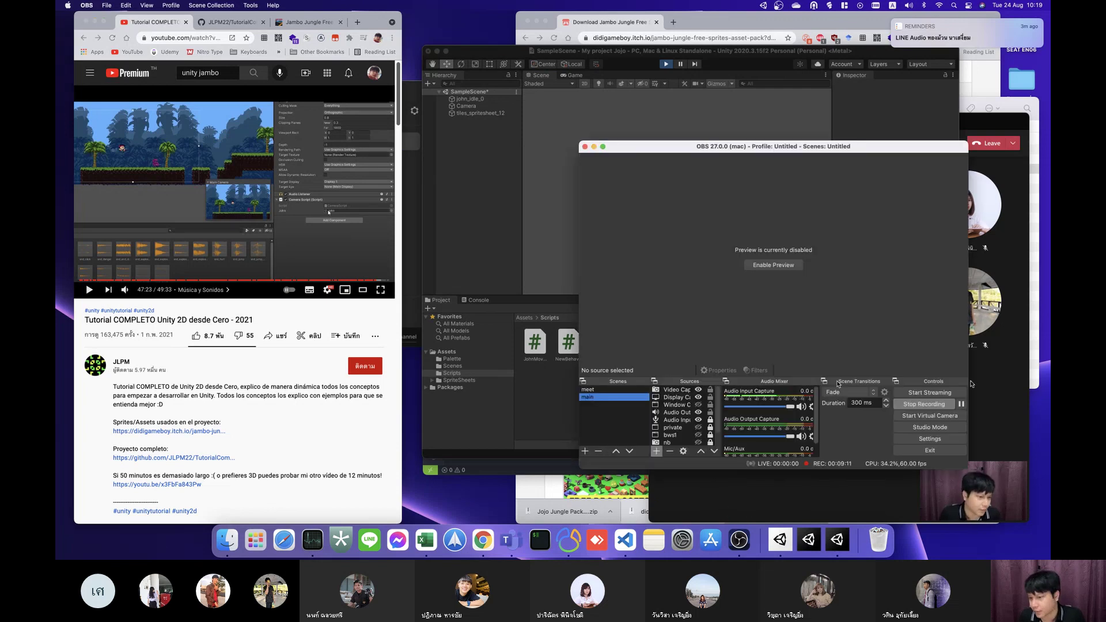
pyautogui.click(932, 406)
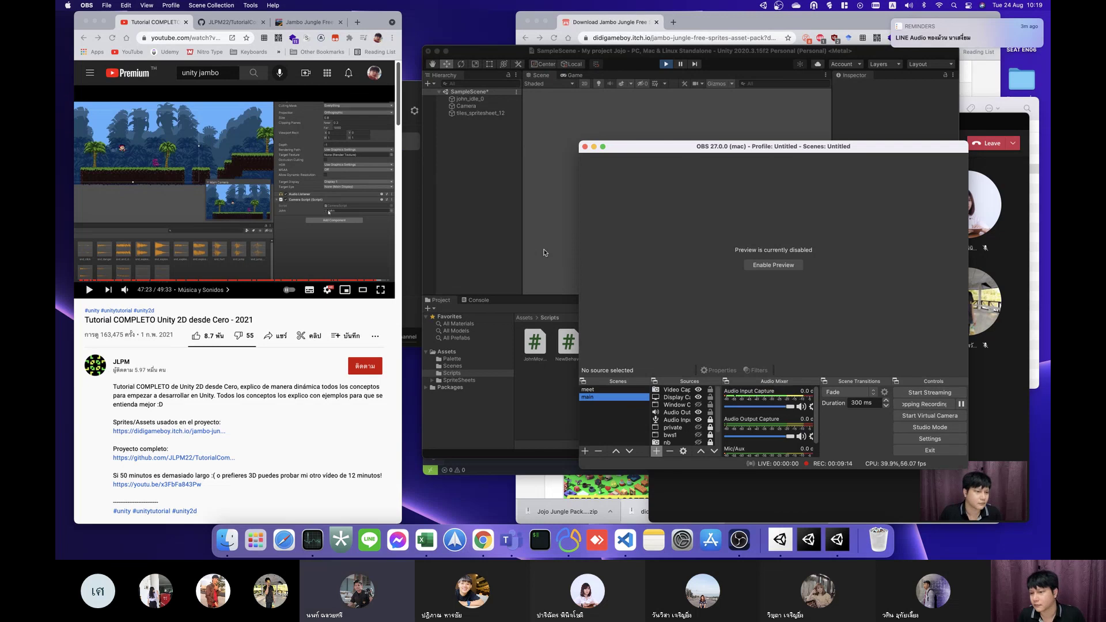
pyautogui.click(989, 410)
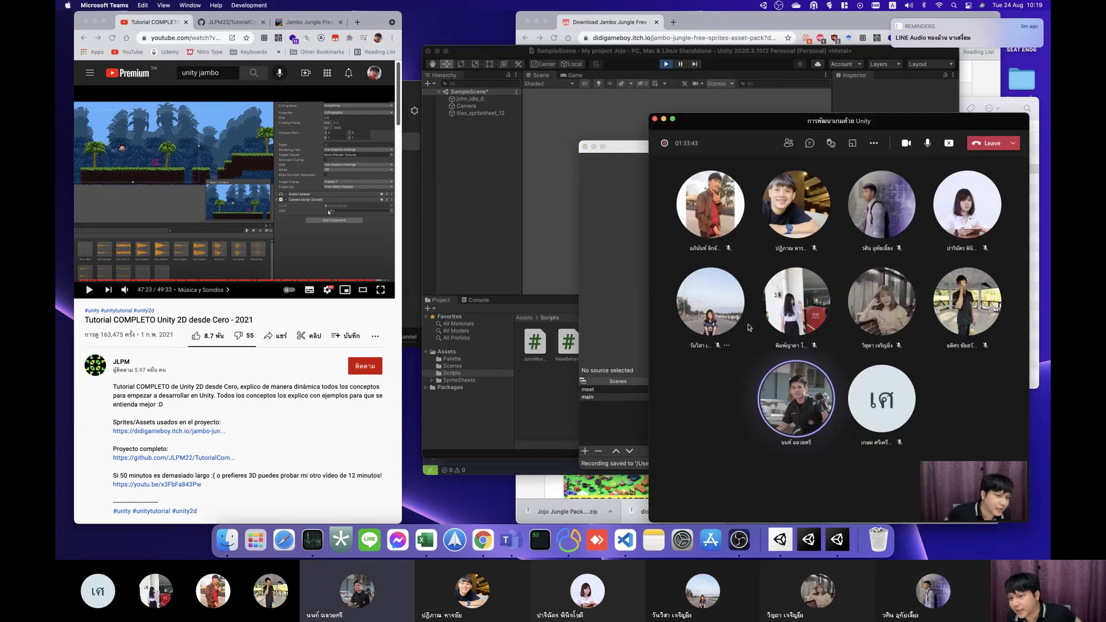
# Step: Move the Teams meeting window up and left and show its More actions menu
pyautogui.moveTo(910, 126); pyautogui.dragTo(771, 41)
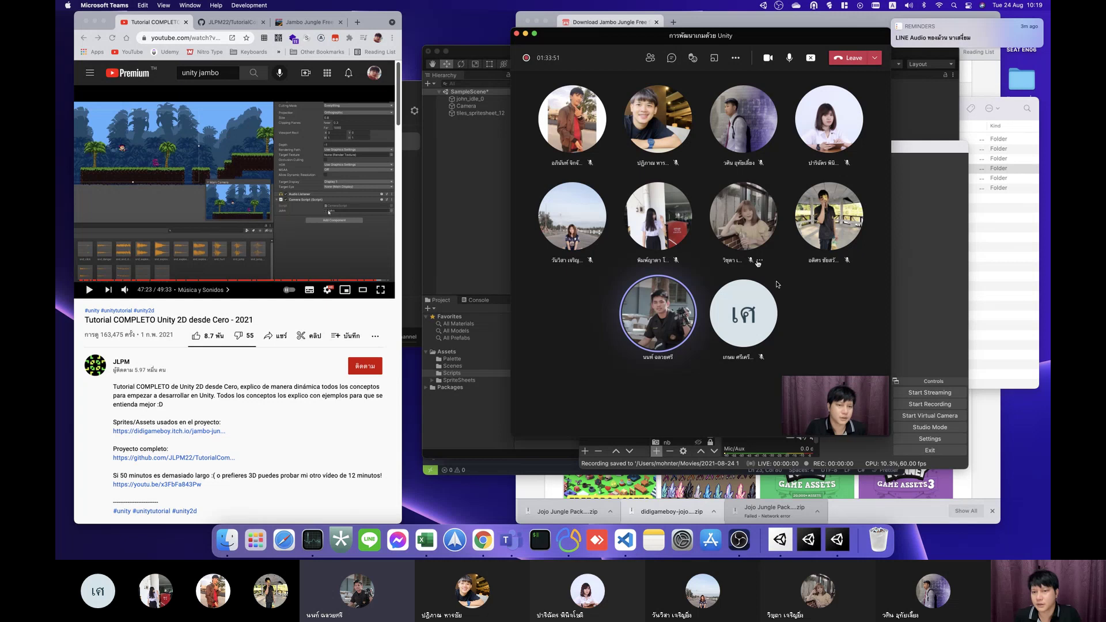
pyautogui.click(736, 60)
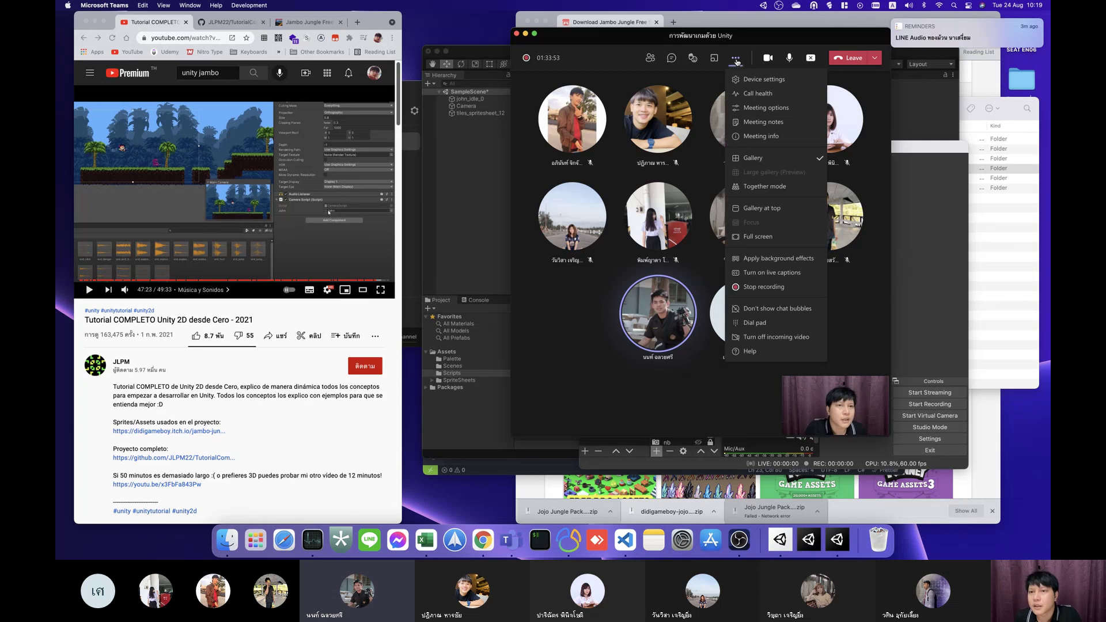